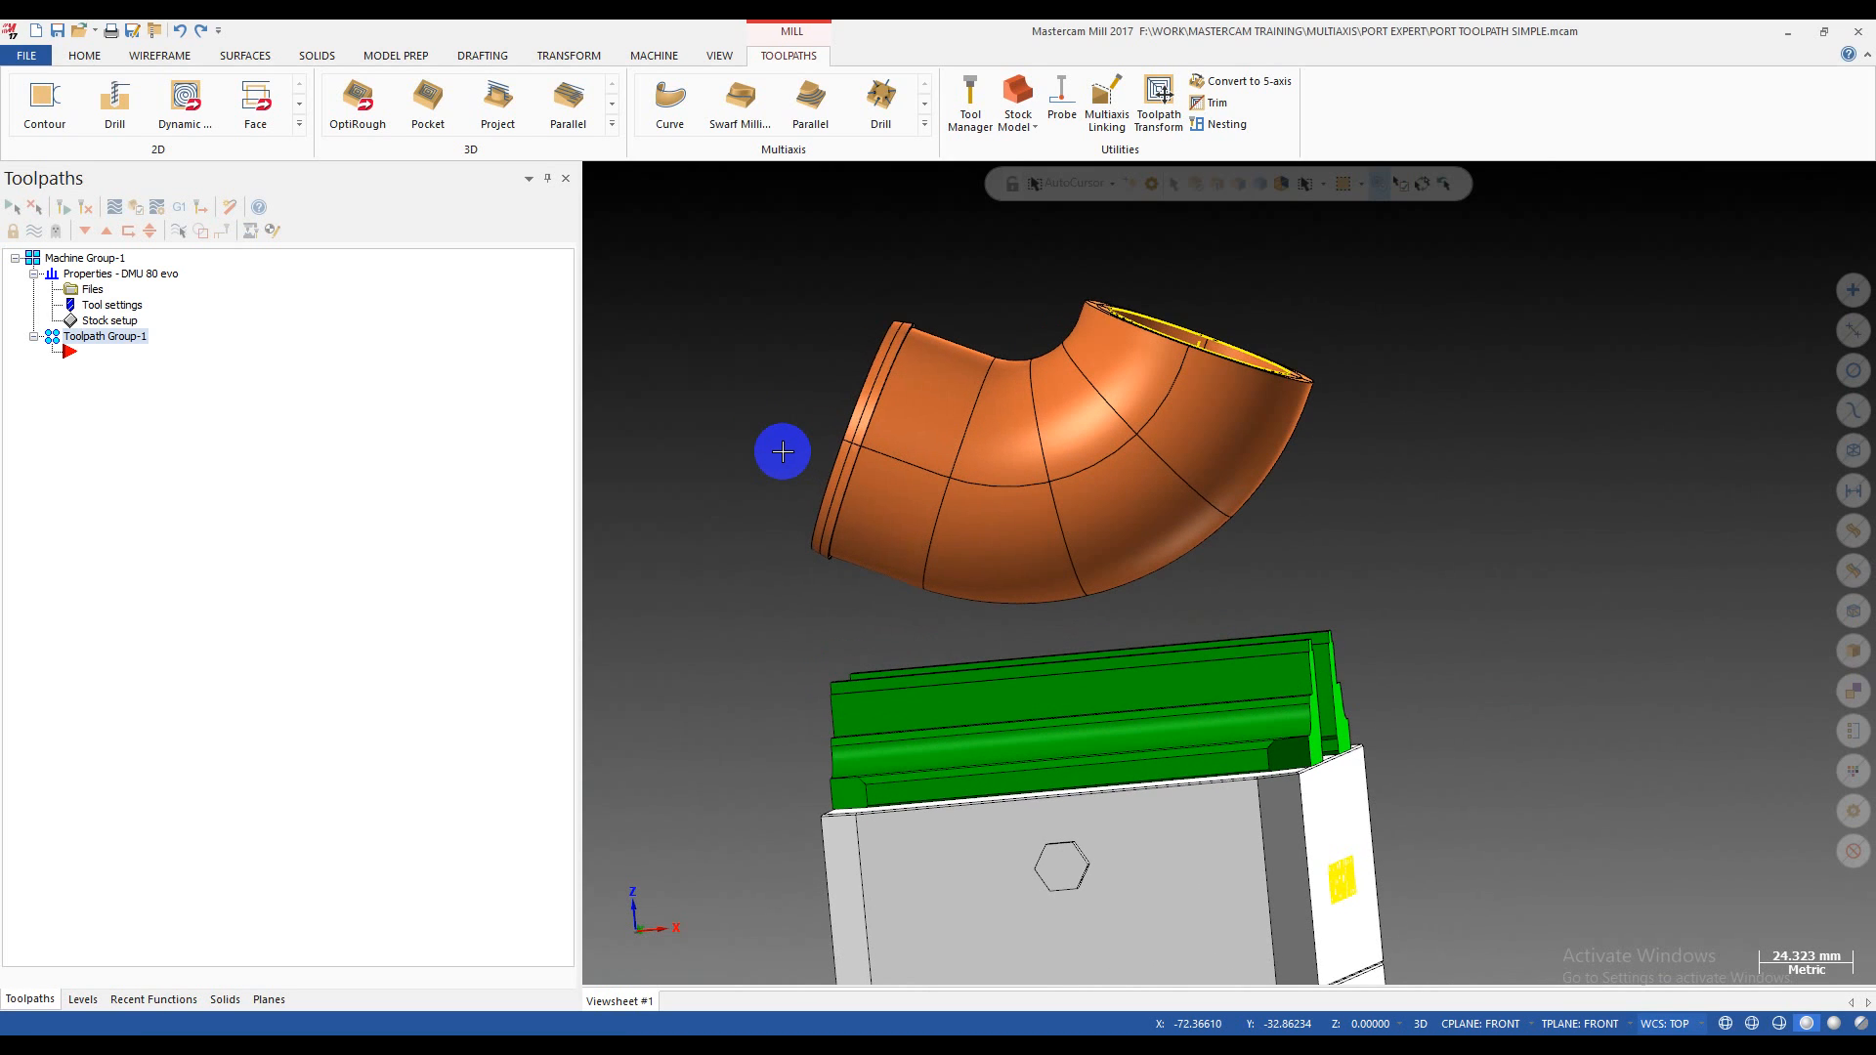
# - Review the multiaxis Port Expert option and examine the elbow's two openings, inner wall and centre curve
pyautogui.click(924, 123)
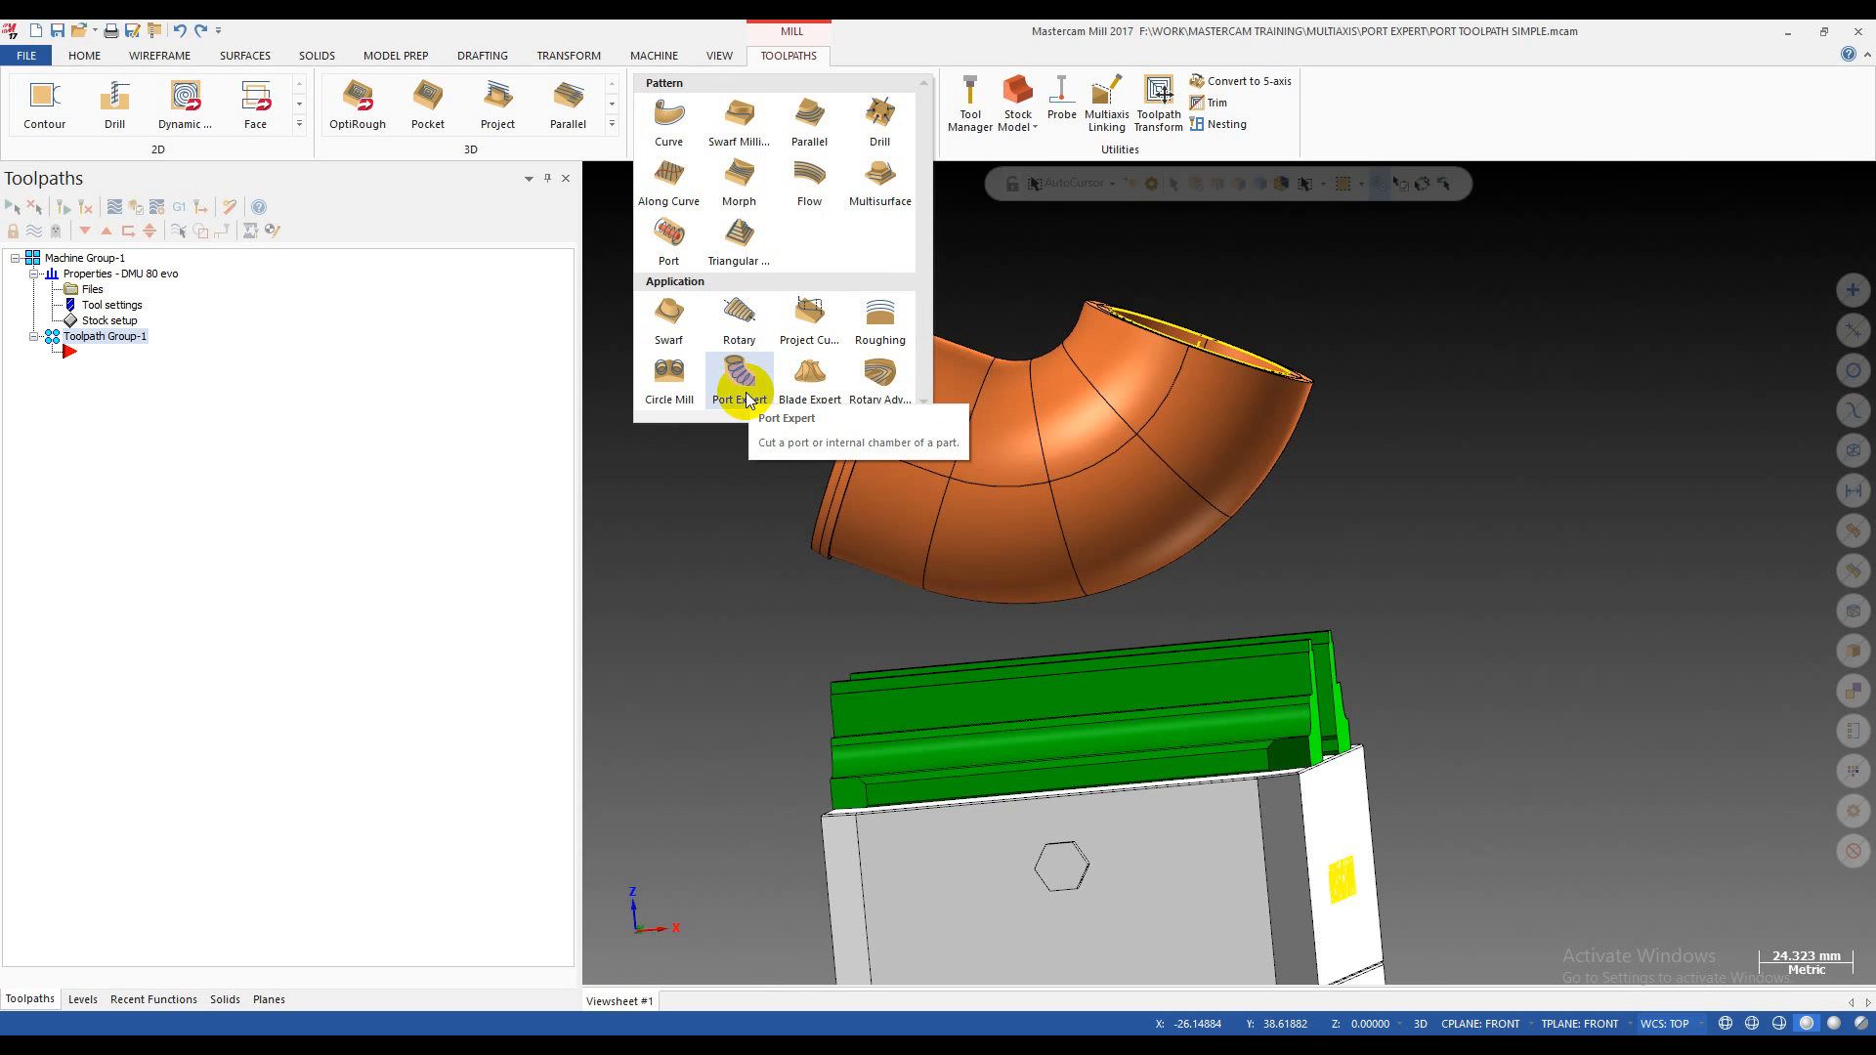
pyautogui.click(702, 477)
pyautogui.scroll(-2, 911, 360)
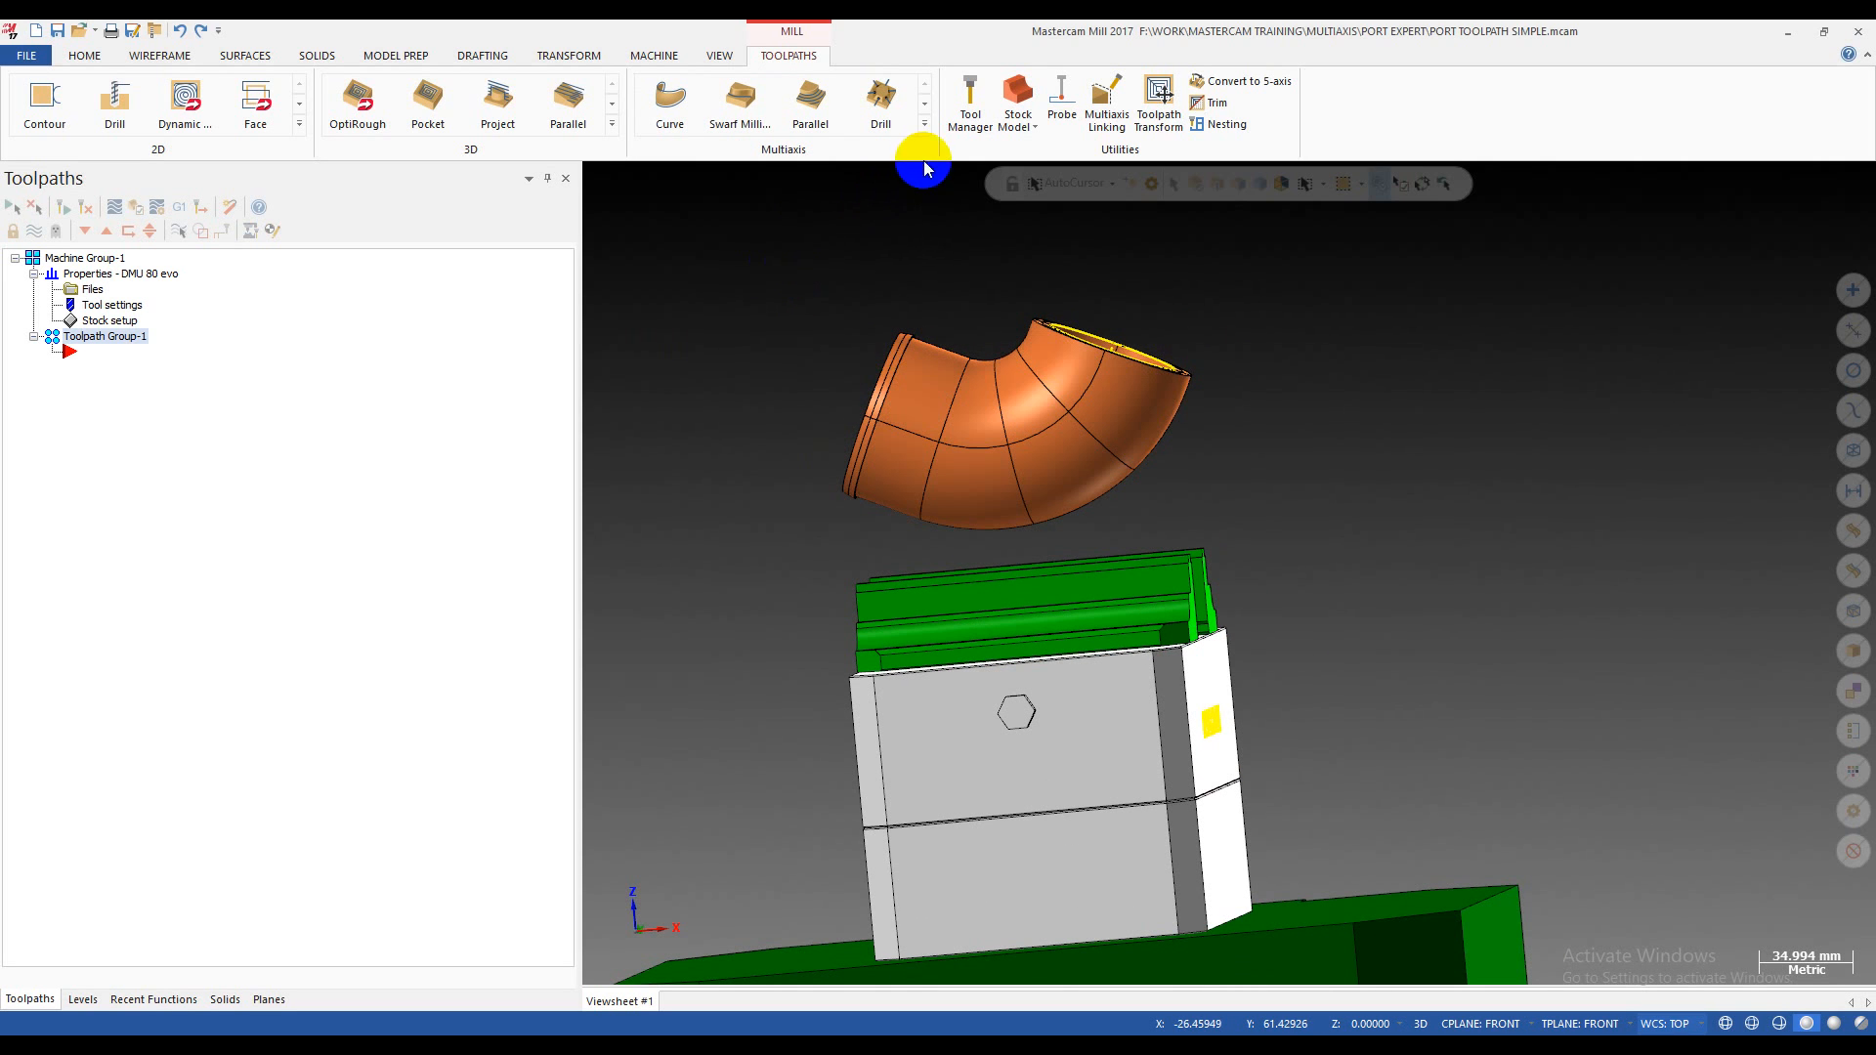
pyautogui.click(925, 124)
pyautogui.click(1327, 289)
pyautogui.moveTo(1327, 289); pyautogui.dragTo(1146, 377, button='middle')
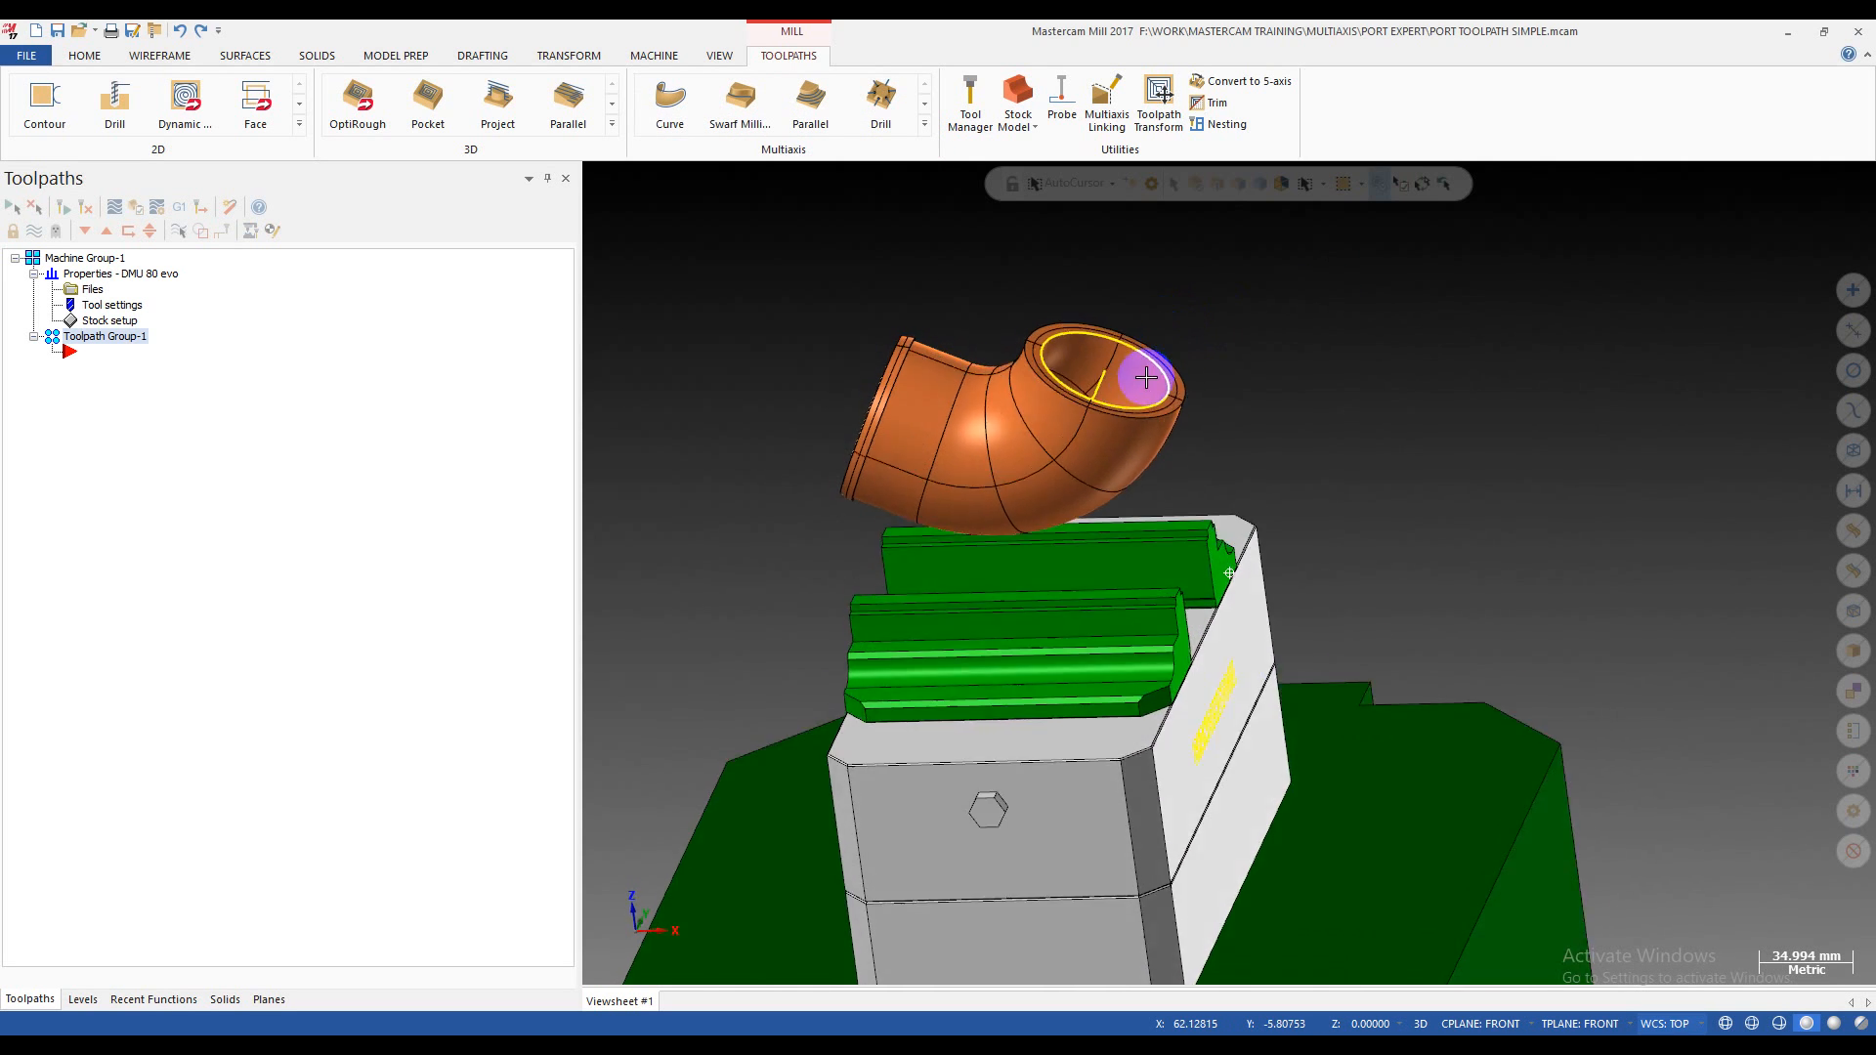
pyautogui.scroll(4, 1146, 377)
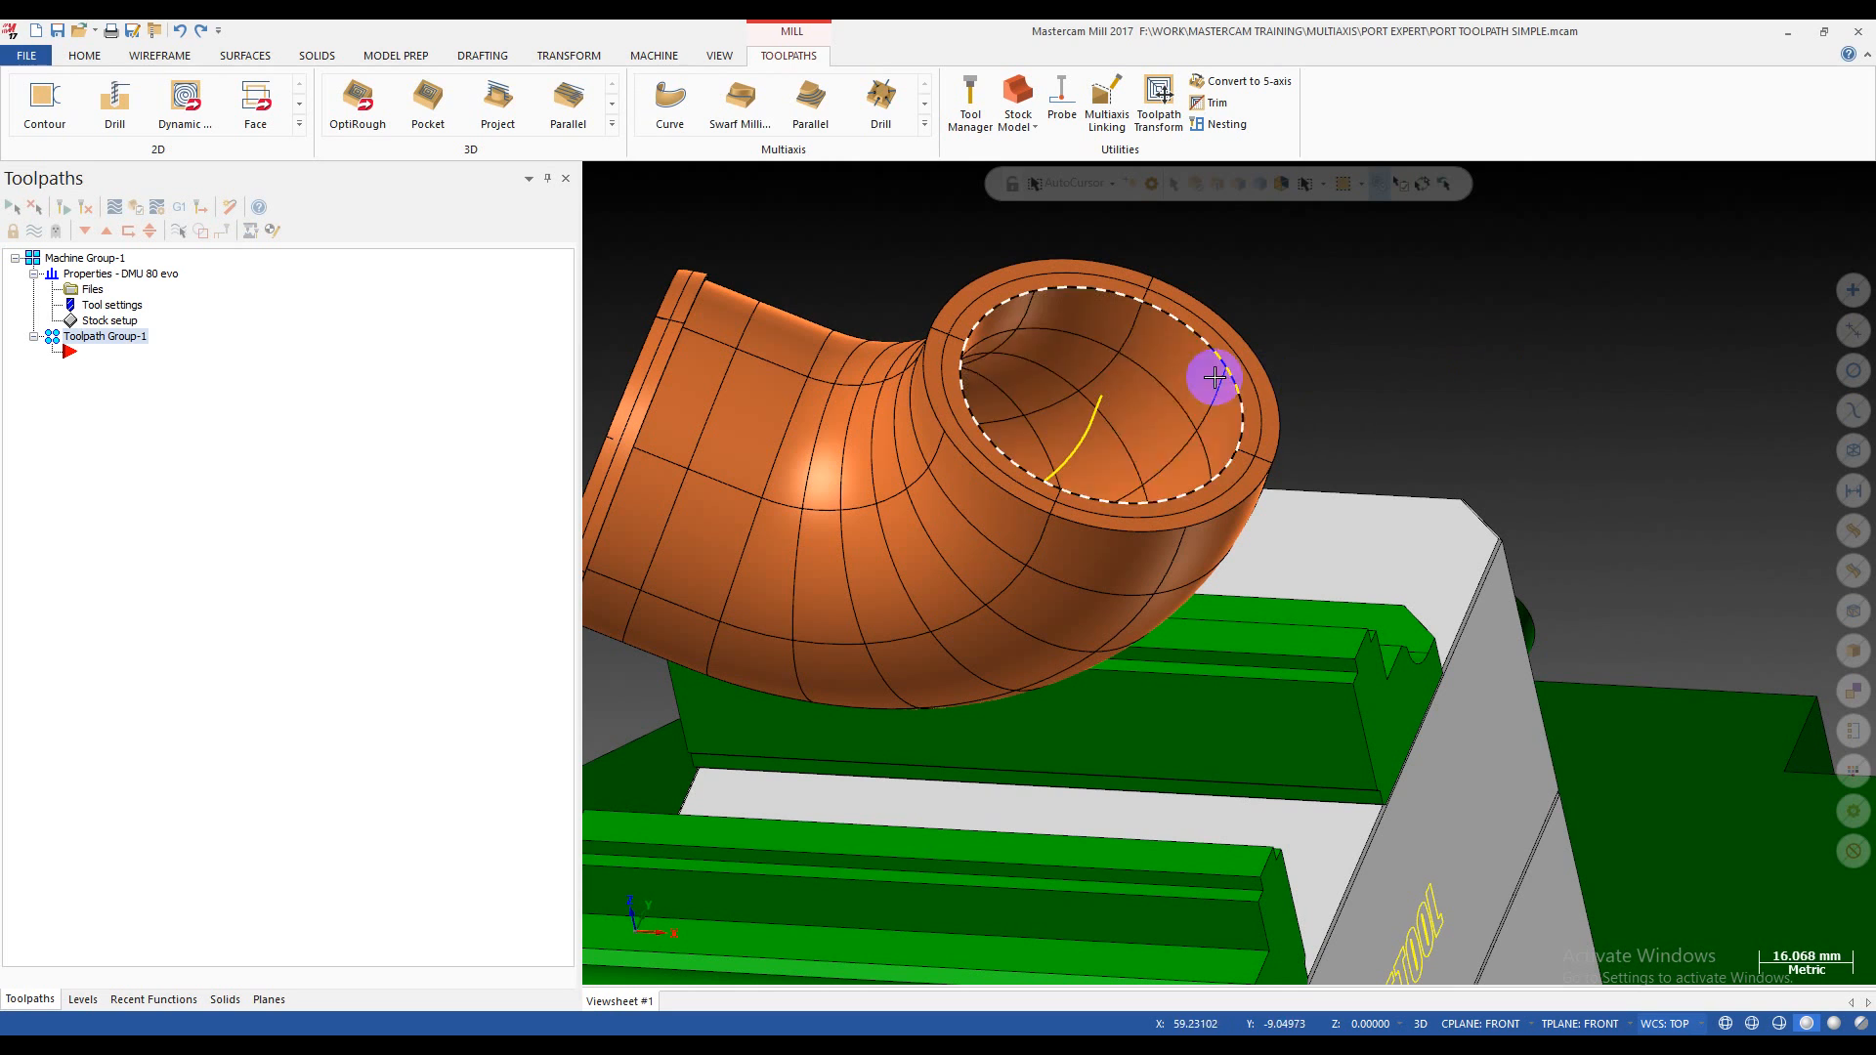
pyautogui.scroll(-2, 1394, 372)
pyautogui.moveTo(1394, 372)
pyautogui.mouseDown(button='middle')
pyautogui.moveTo(1316, 382)
pyautogui.moveTo(1440, 390)
pyautogui.moveTo(1374, 390)
pyautogui.mouseUp(button='middle')
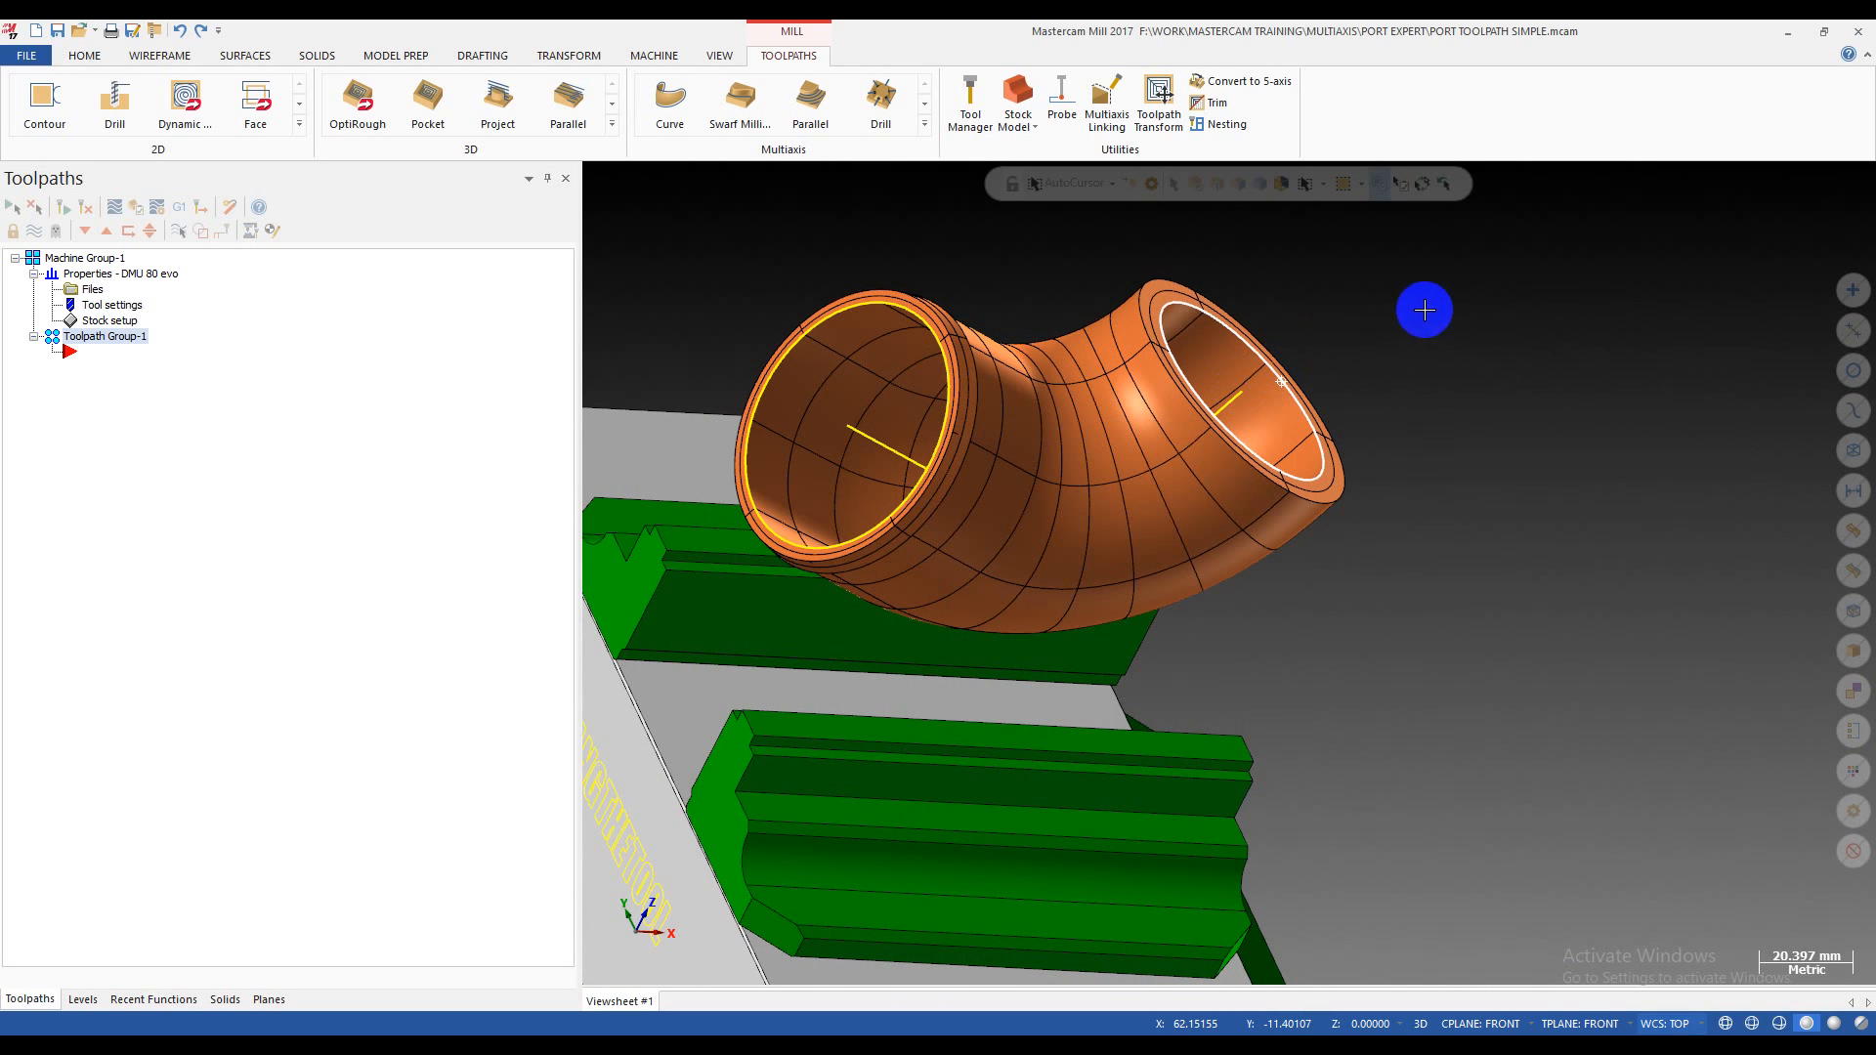
pyautogui.moveTo(1465, 327); pyautogui.dragTo(1456, 339, button='middle')
pyautogui.scroll(-2, 1456, 339)
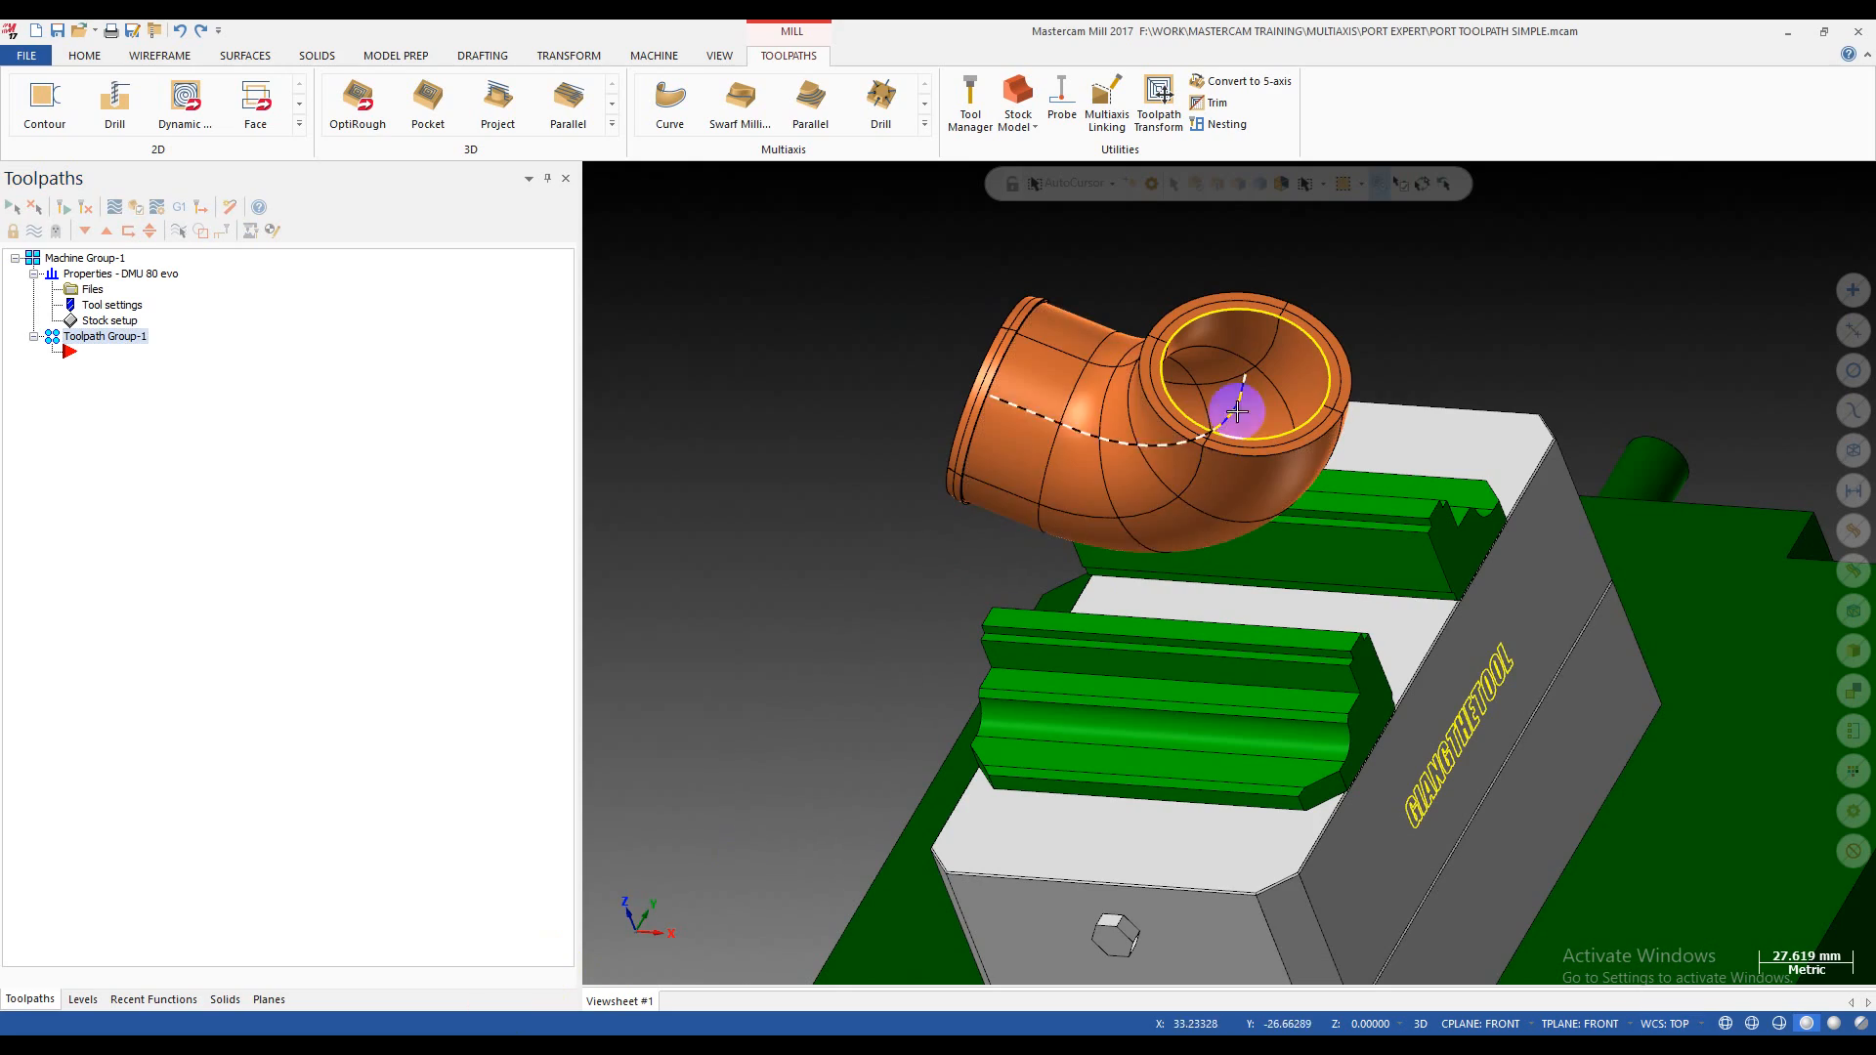
pyautogui.moveTo(1237, 411); pyautogui.dragTo(938, 576, button='middle')
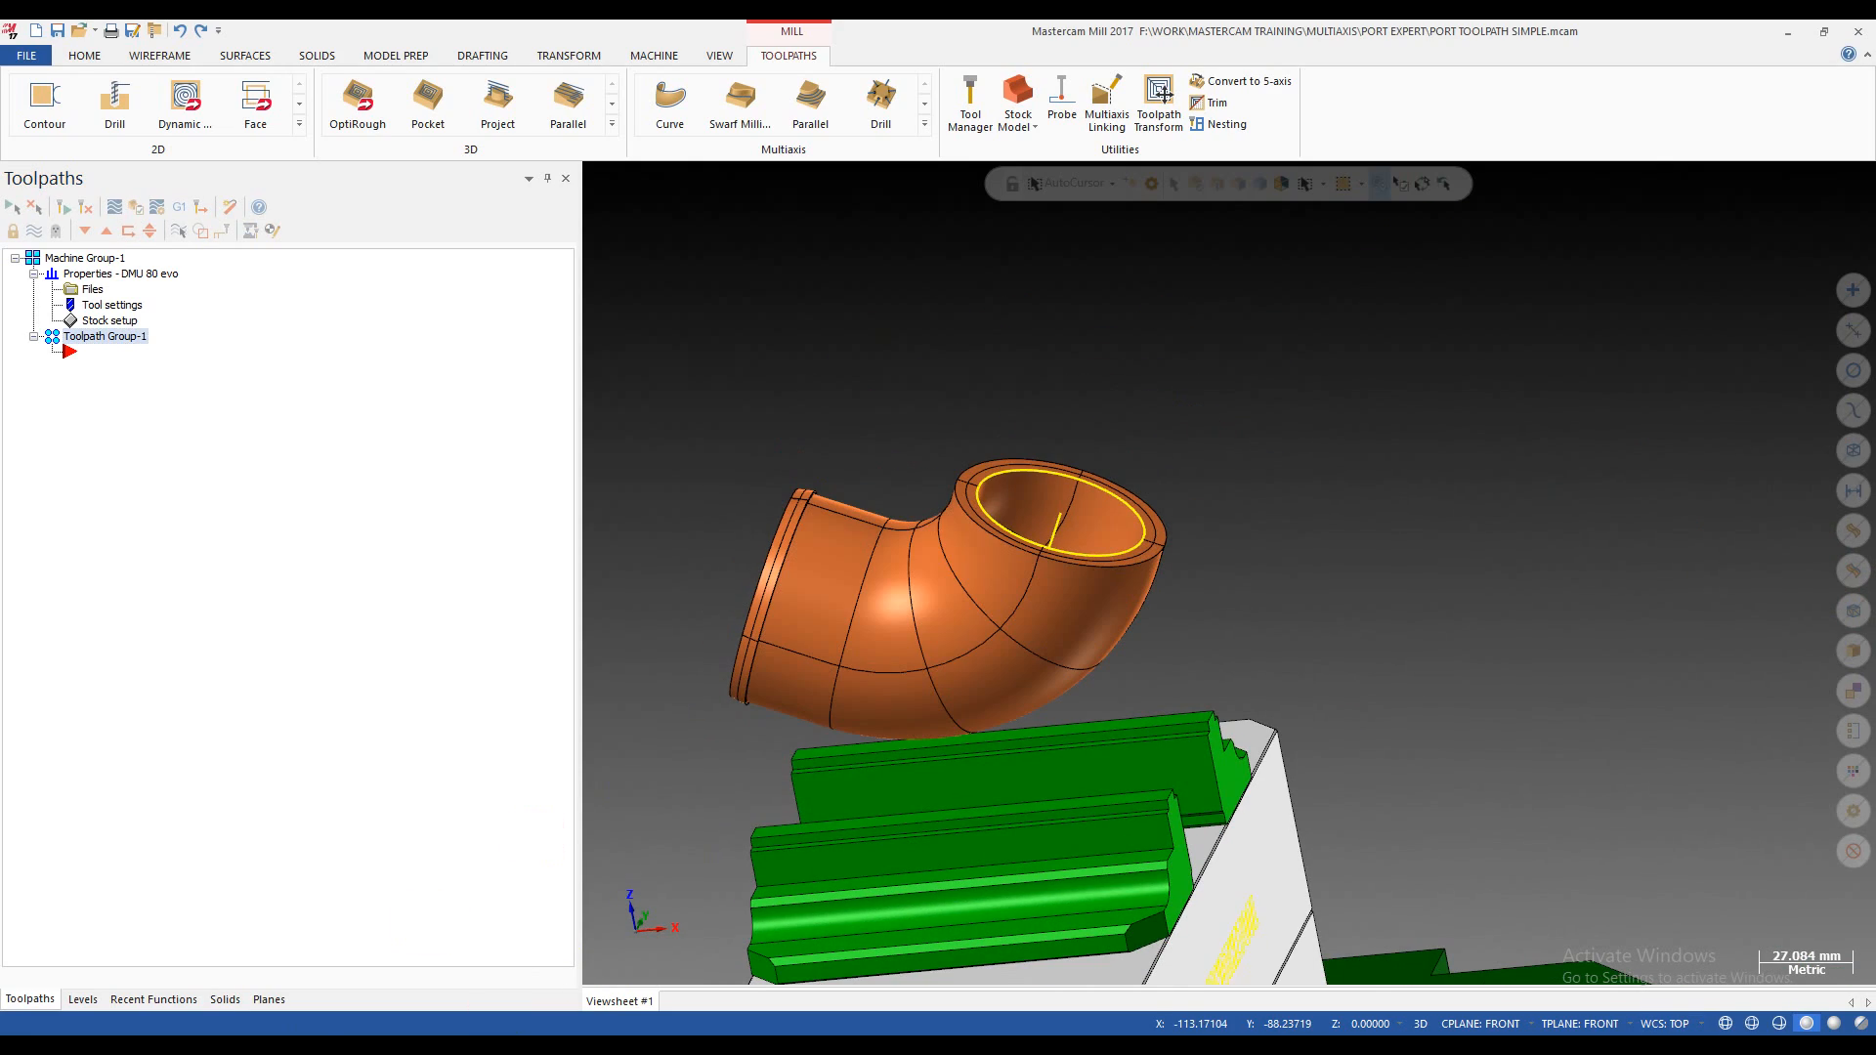
# - Switch to the PORT TOOLPATH file and examine the intake ports along the side of the cylinder head
pyautogui.moveTo(215, 1046)
pyautogui.click(318, 972)
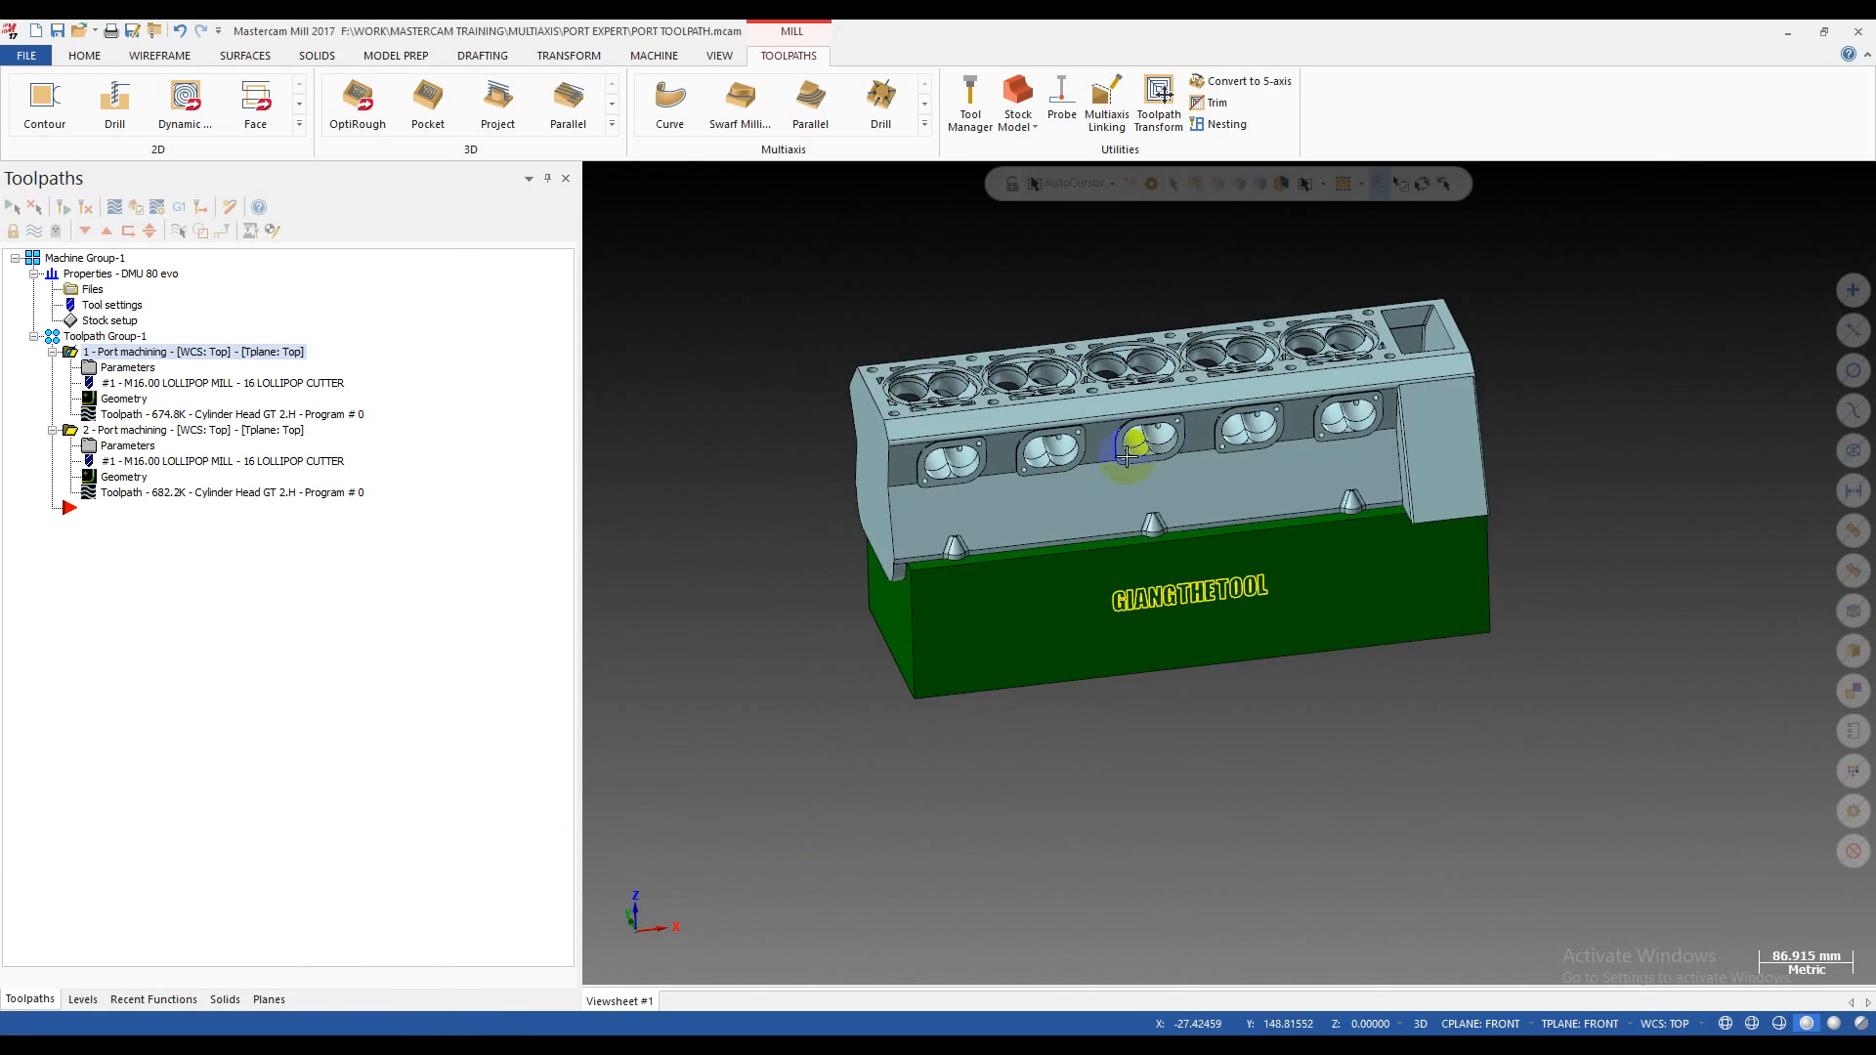
pyautogui.scroll(2, 1127, 457)
pyautogui.moveTo(1127, 456); pyautogui.dragTo(1046, 469, button='middle')
pyautogui.scroll(1, 1075, 469)
pyautogui.scroll(3, 1026, 544)
pyautogui.moveTo(1046, 566); pyautogui.dragTo(1070, 493, button='middle')
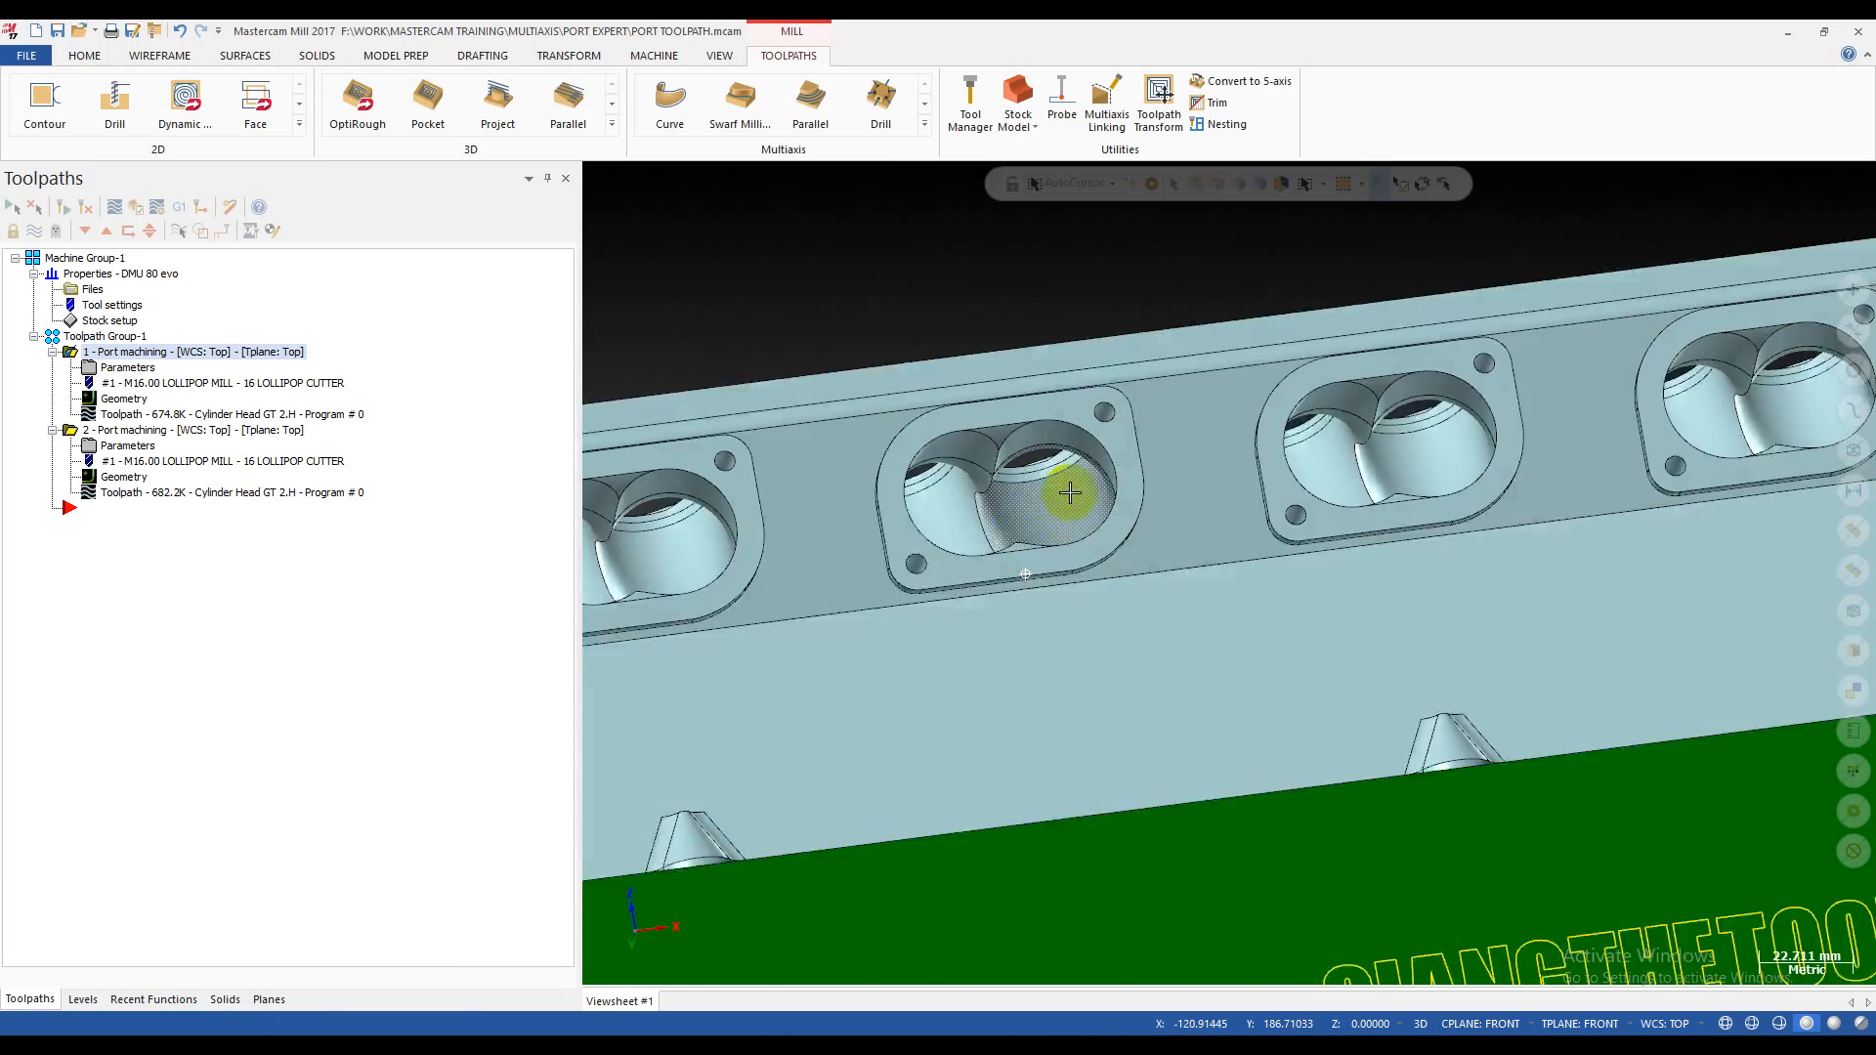
pyautogui.scroll(-5, 1070, 493)
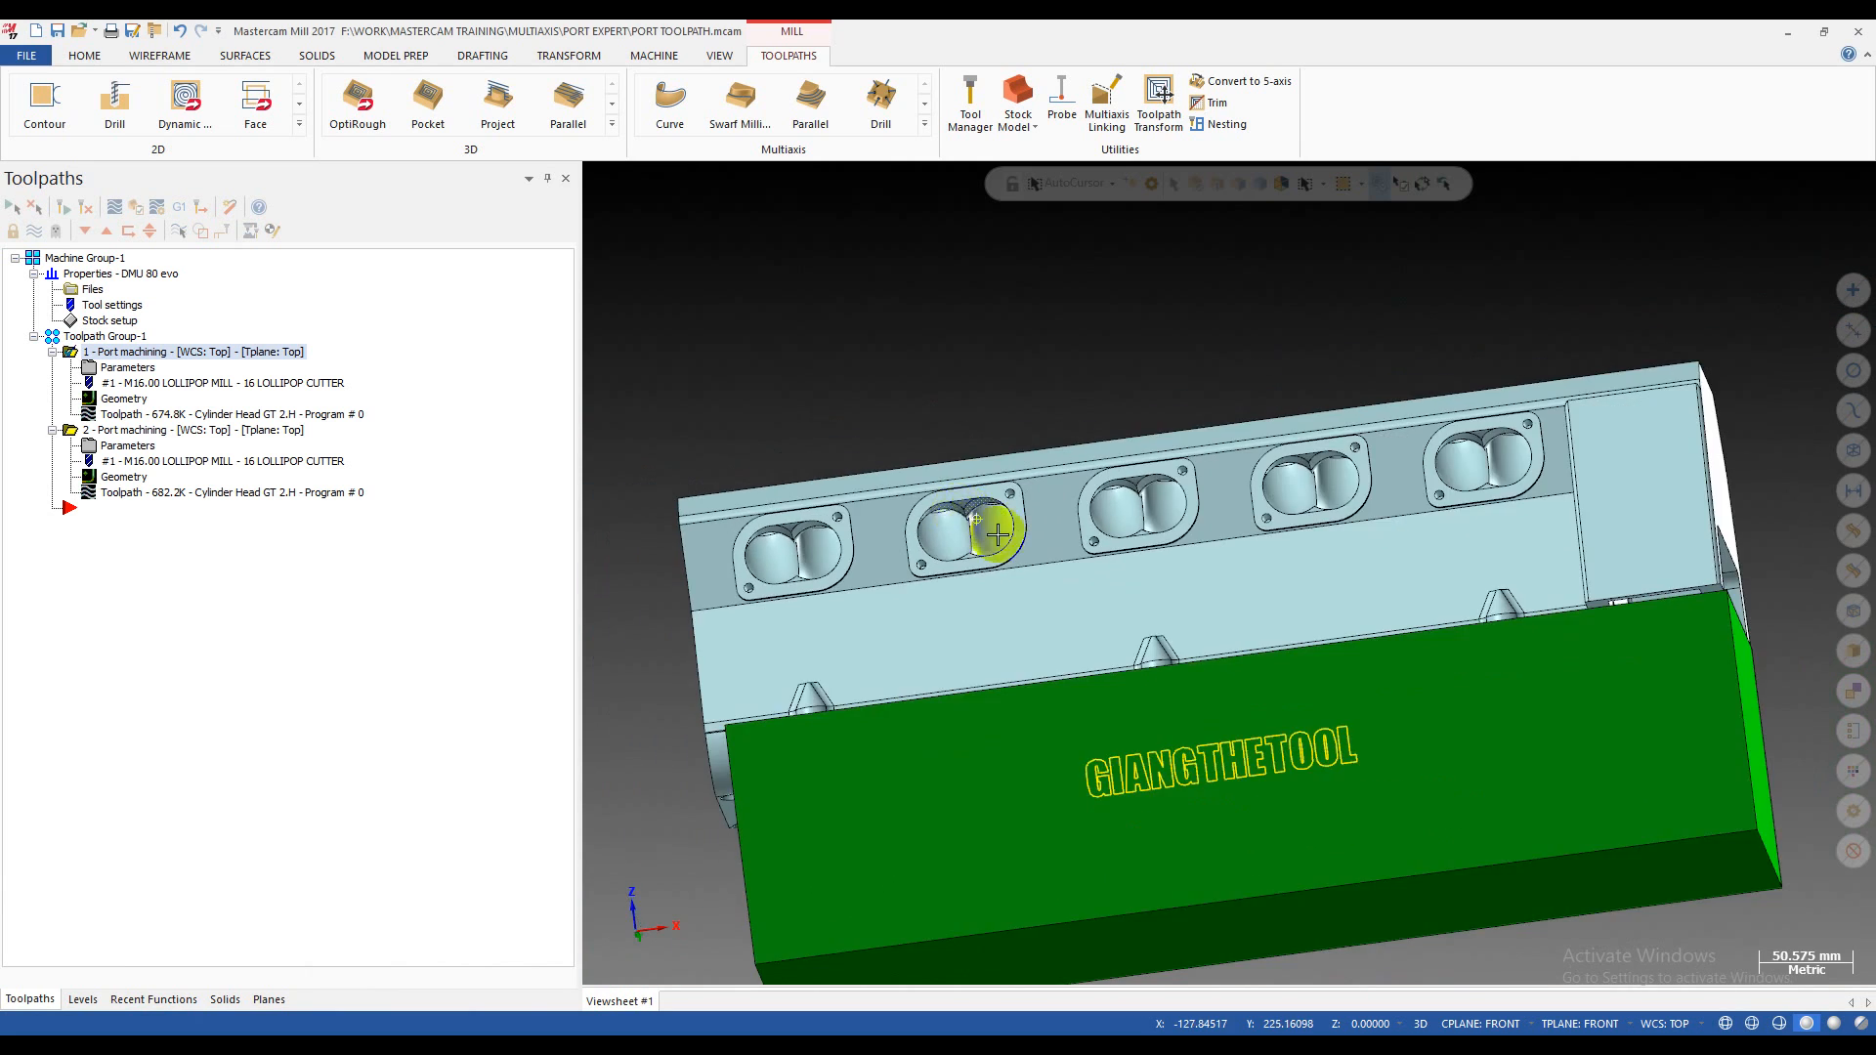
# - Review the multiaxis toolpath types and examine the whole cylinder head, including its top bores and side ports
pyautogui.hotkey('alt', '7')
pyautogui.click(923, 124)
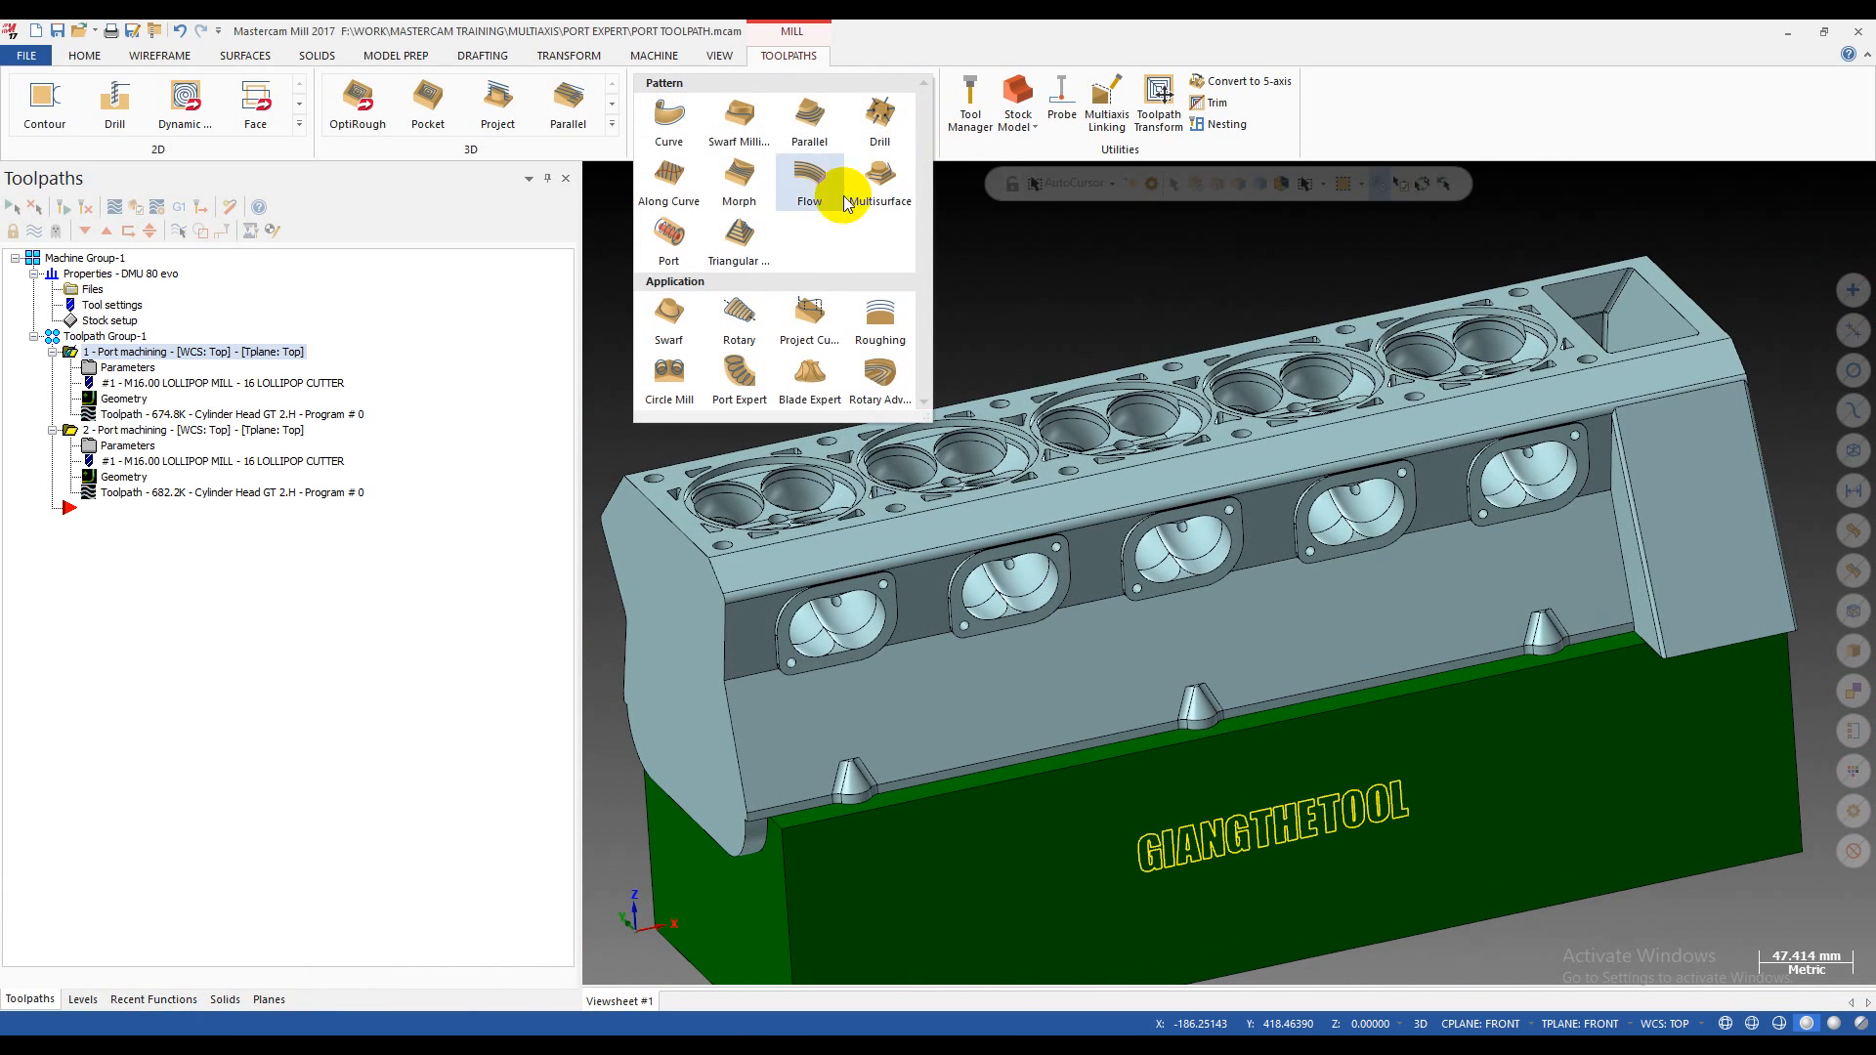
pyautogui.click(745, 389)
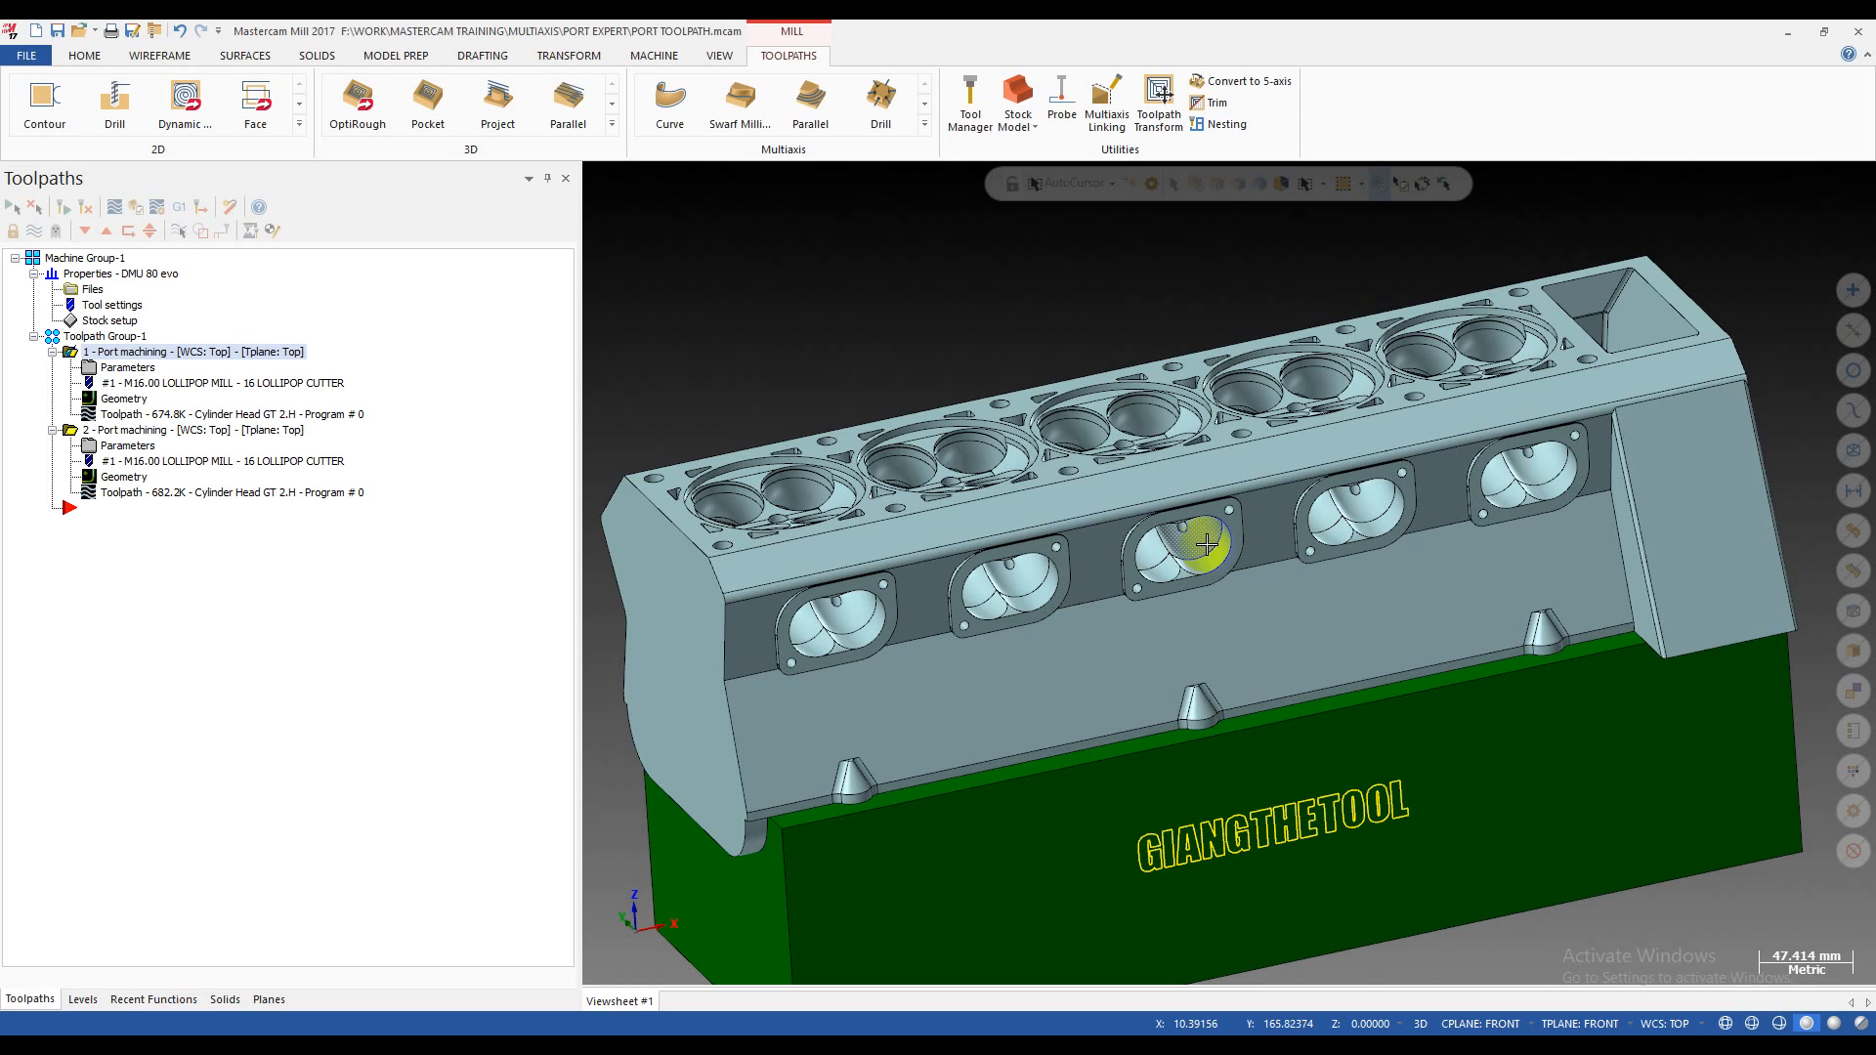
pyautogui.scroll(2, 1071, 334)
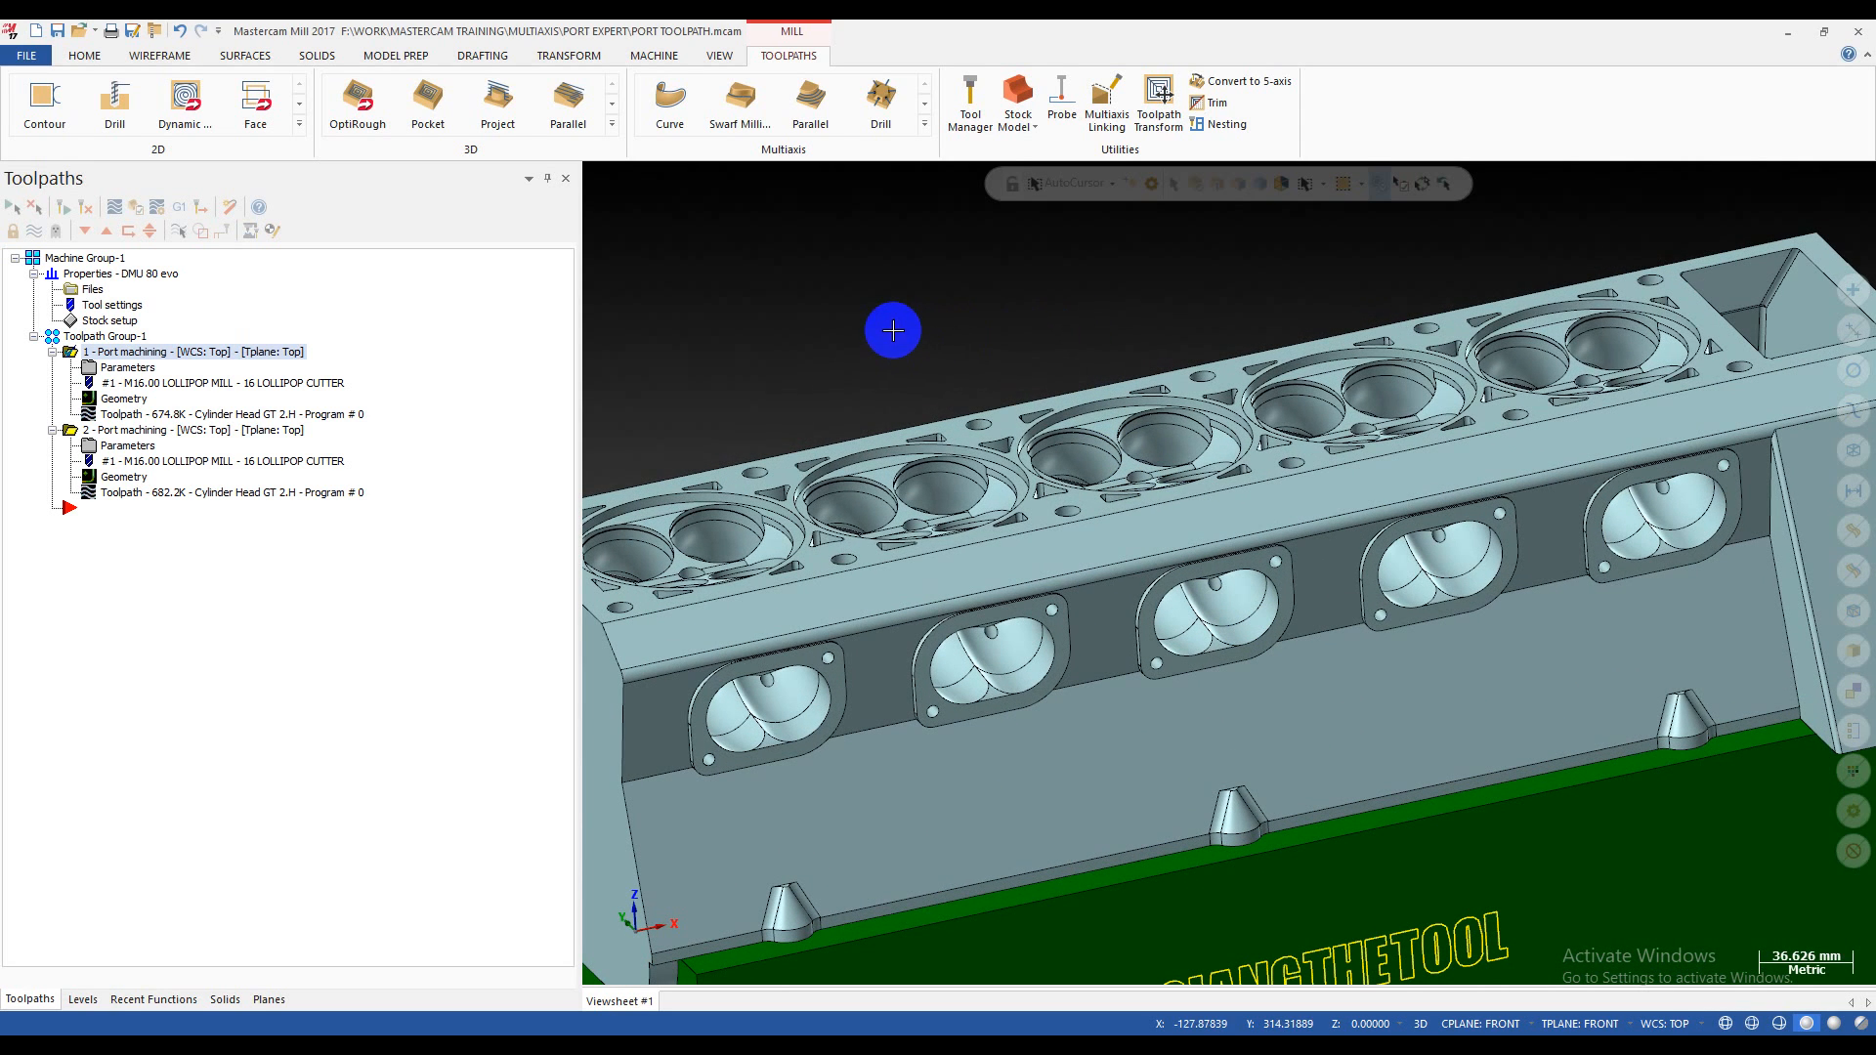
pyautogui.scroll(-3, 888, 330)
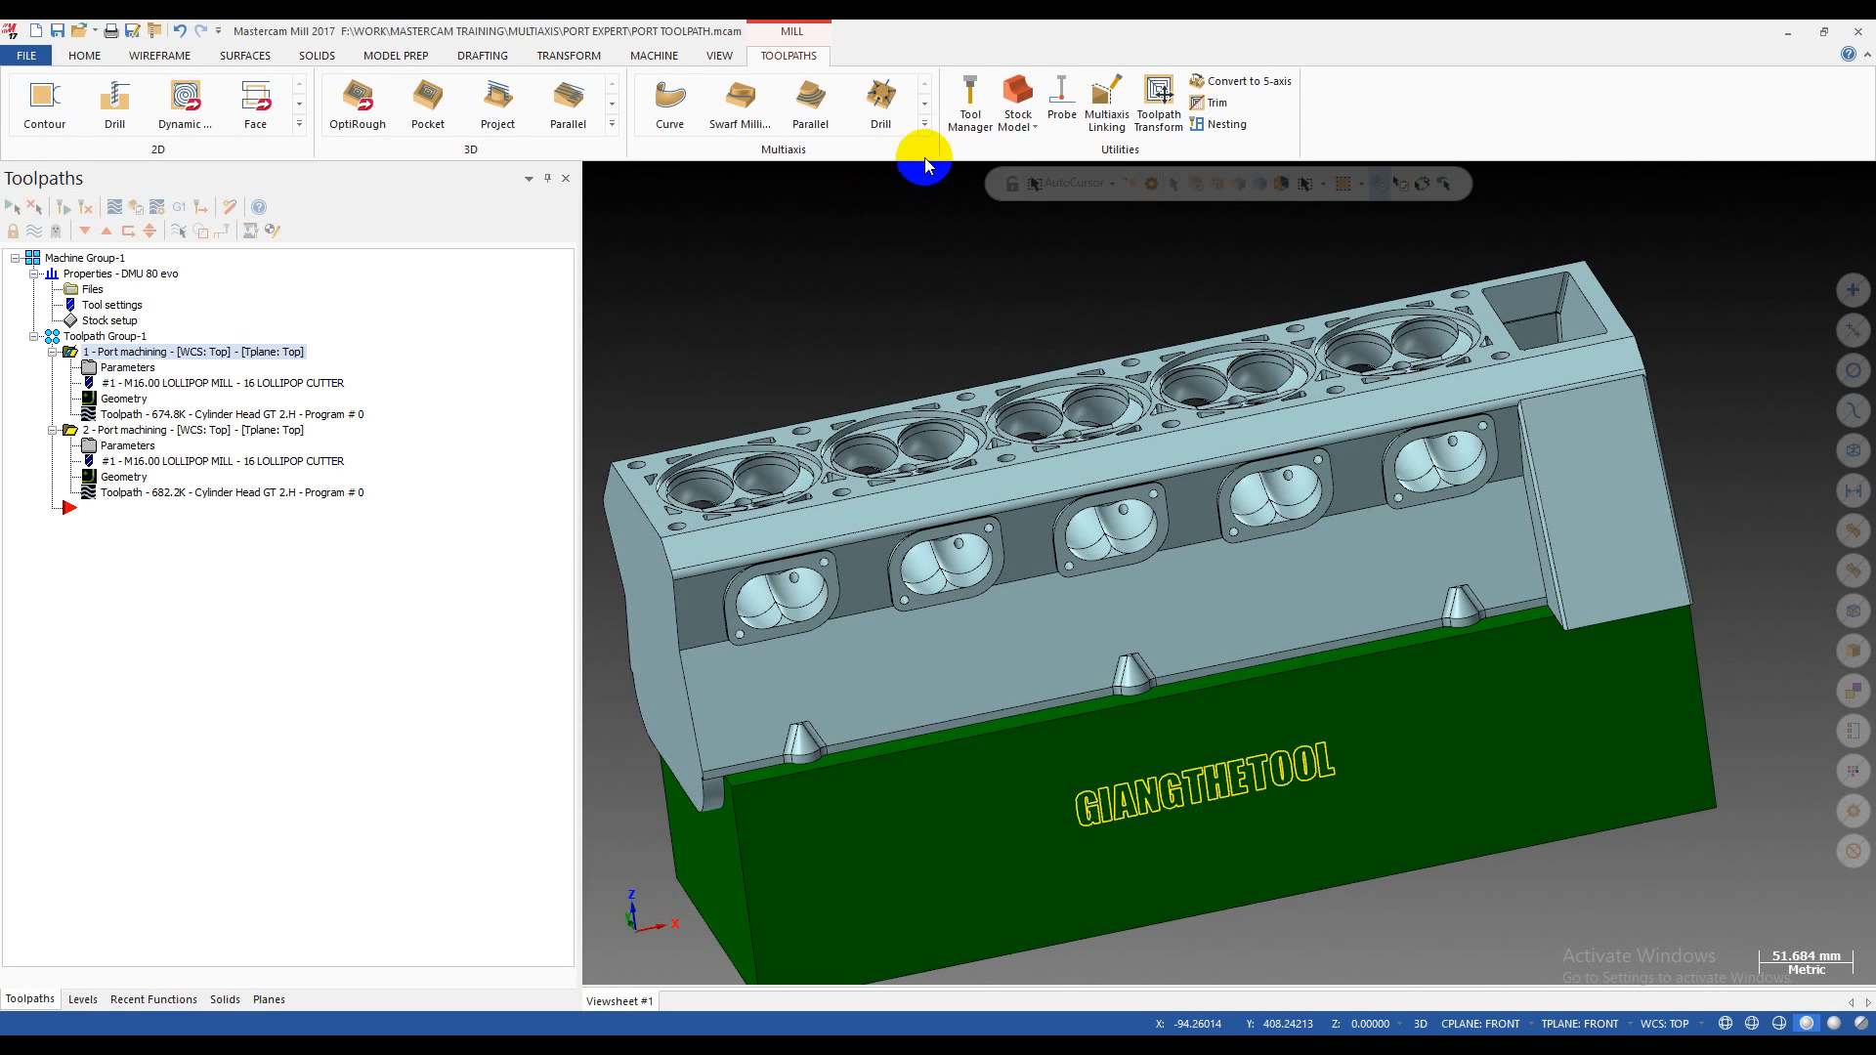
pyautogui.click(925, 124)
pyautogui.click(1087, 271)
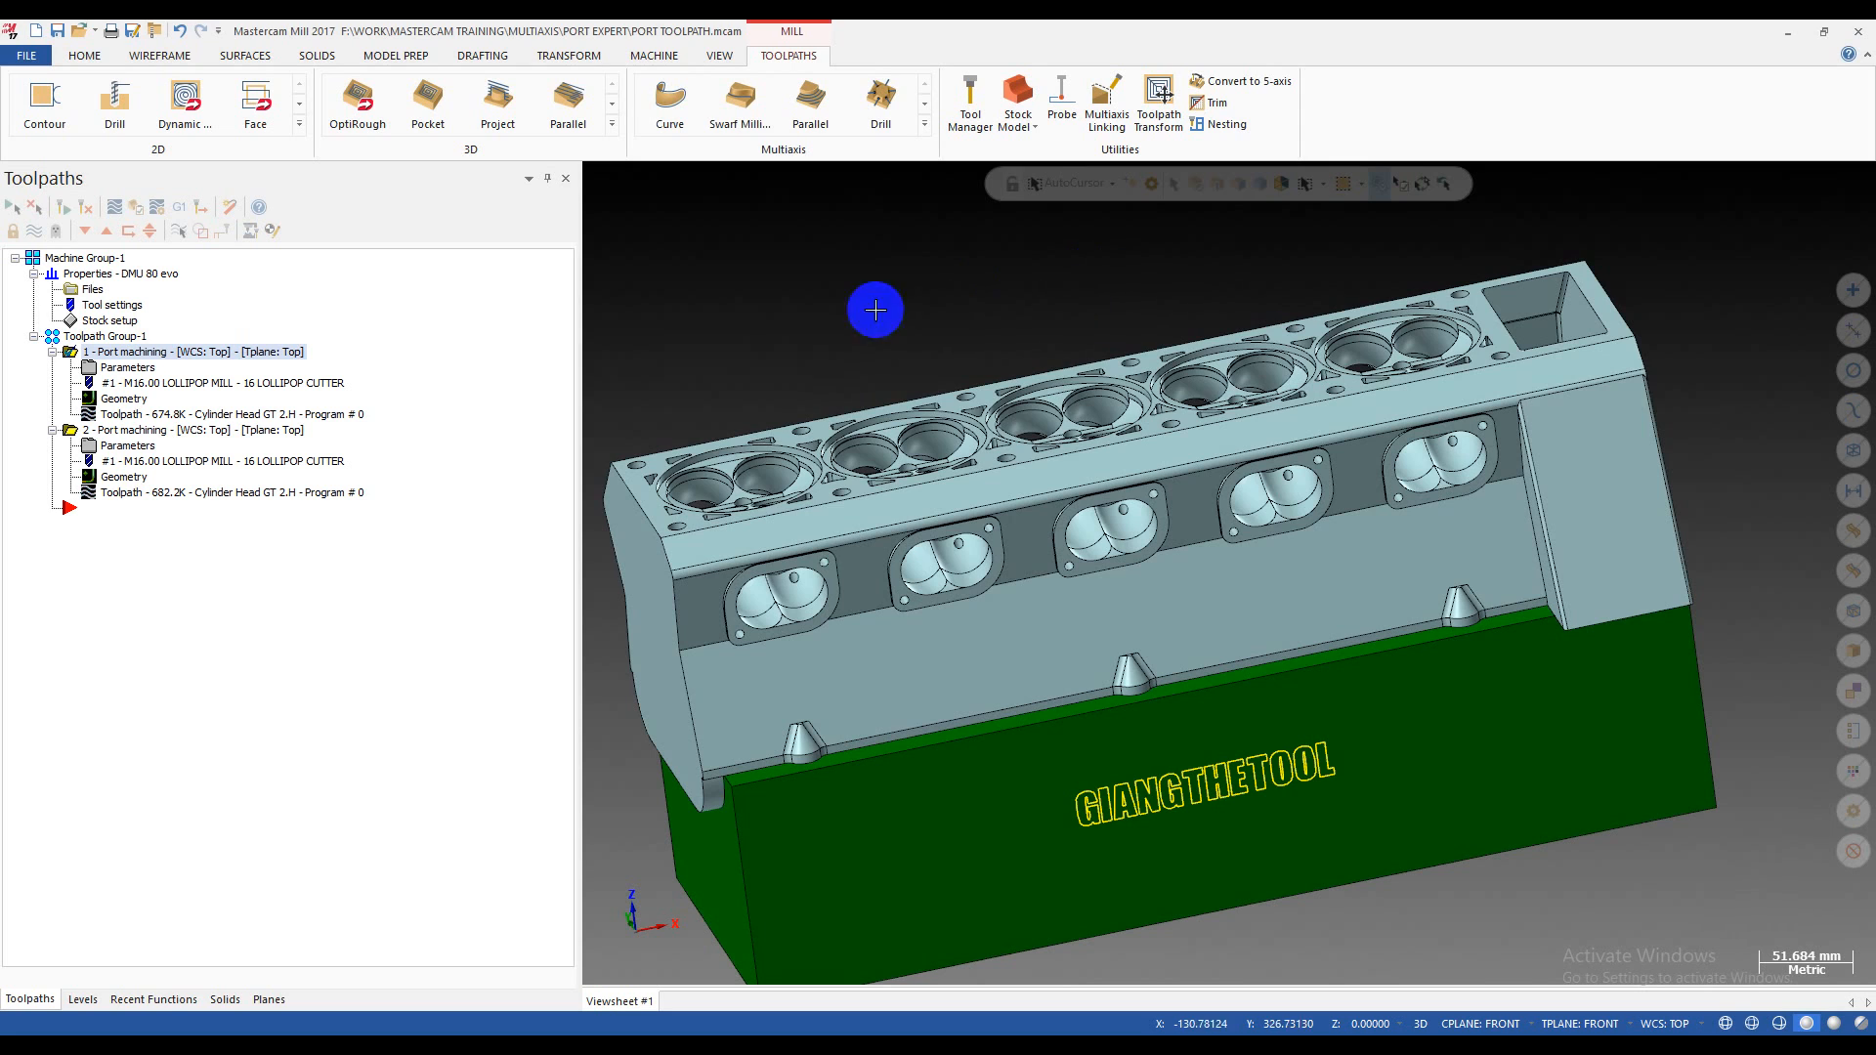
pyautogui.scroll(-2, 930, 285)
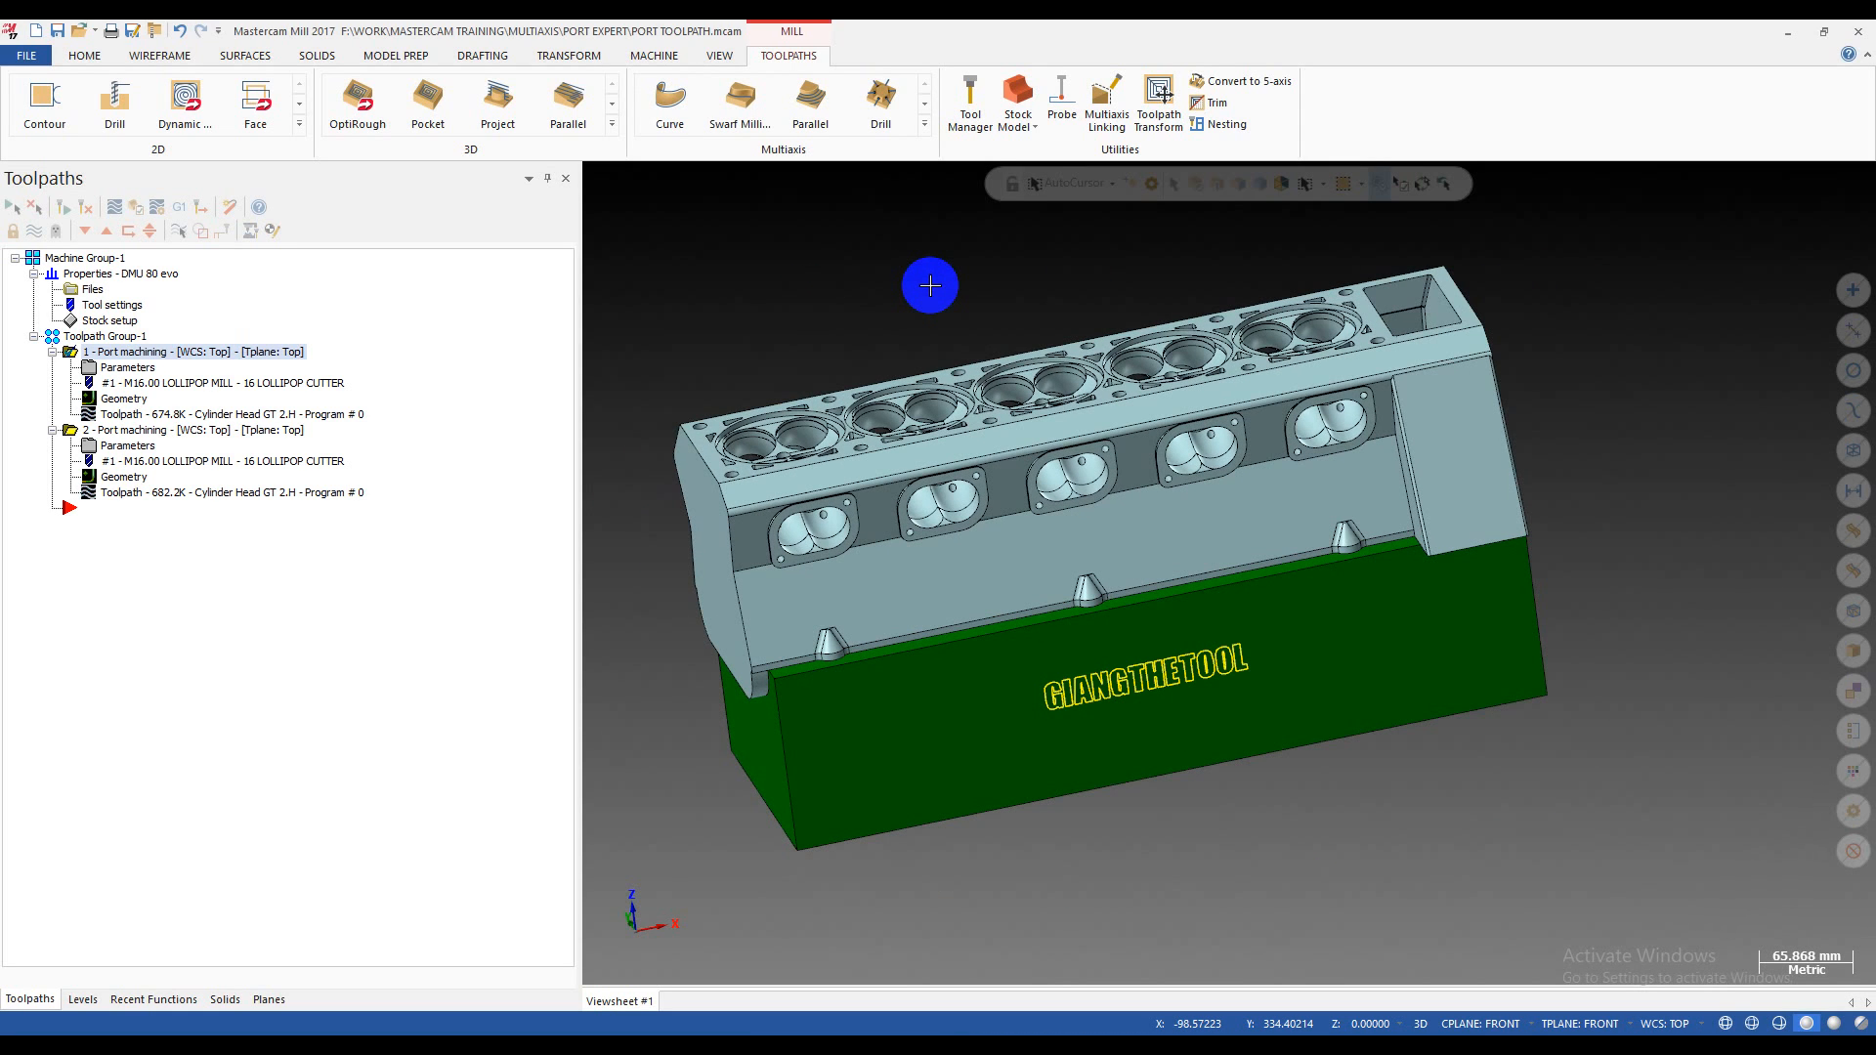
pyautogui.scroll(2, 899, 298)
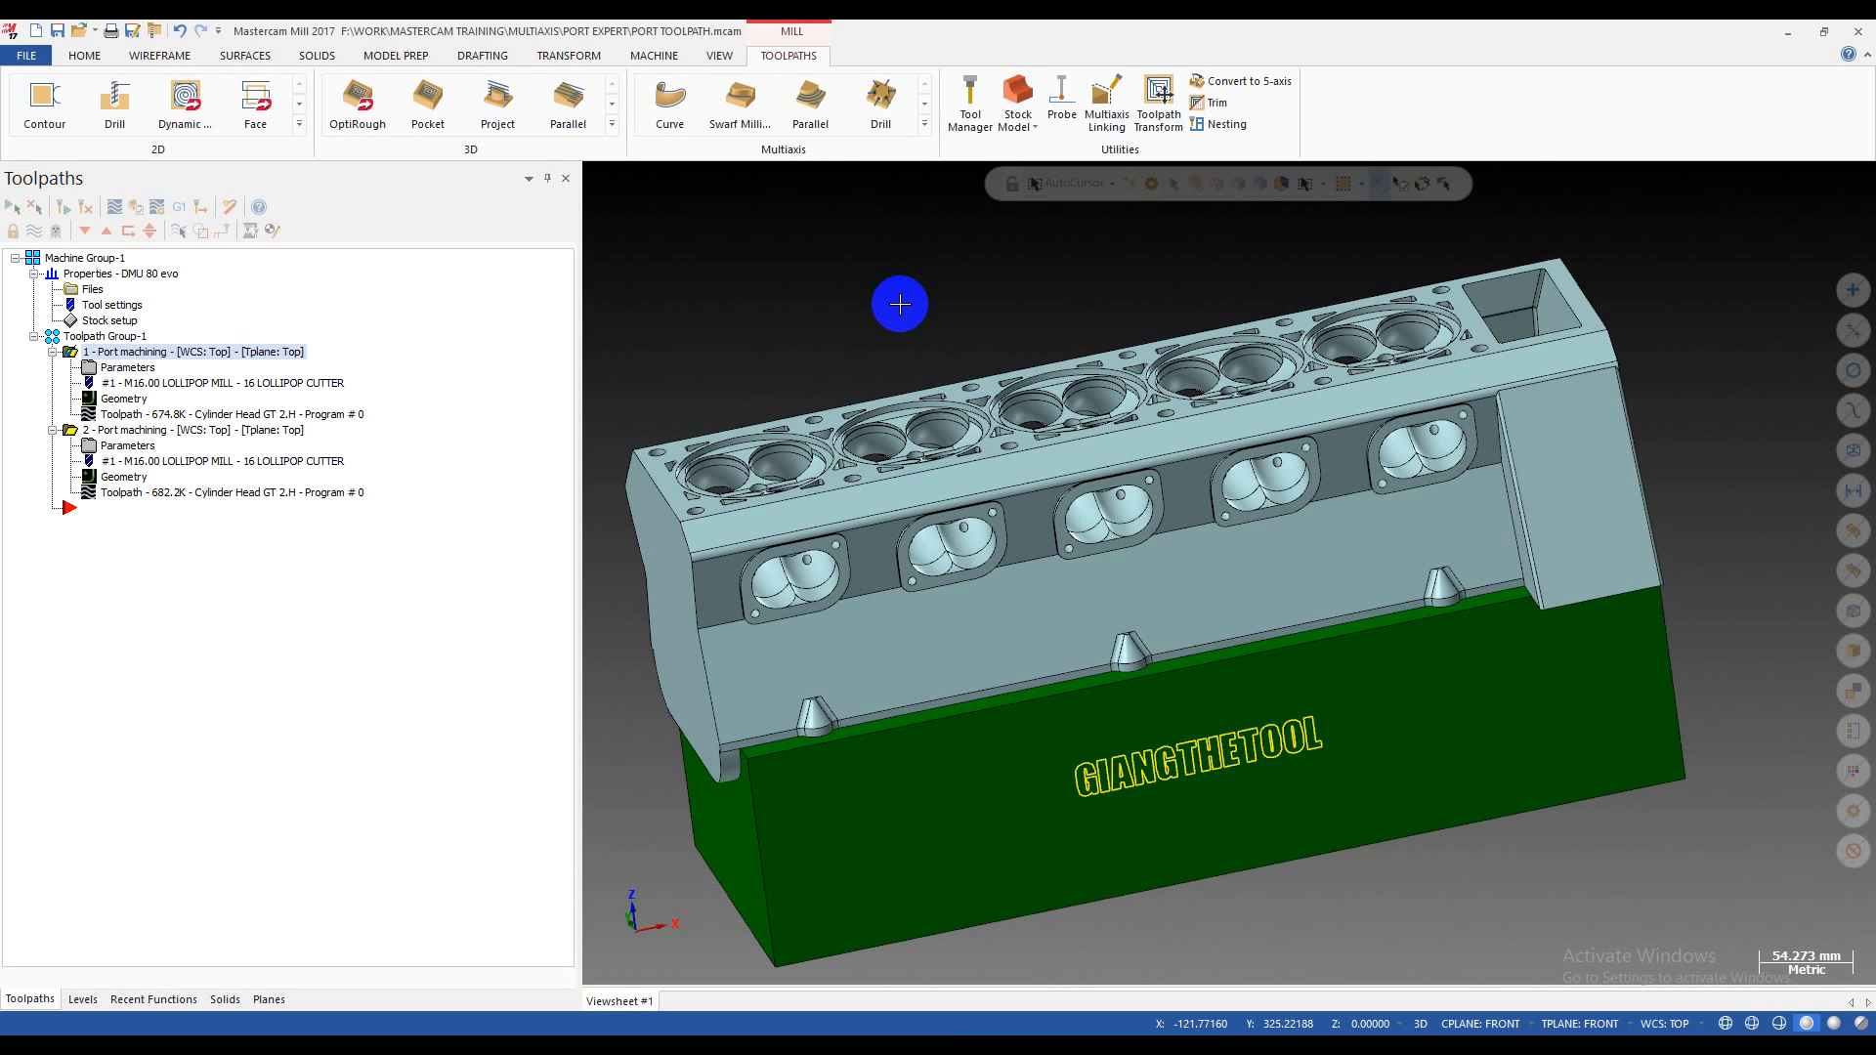
pyautogui.moveTo(886, 309); pyautogui.dragTo(843, 312, button='middle')
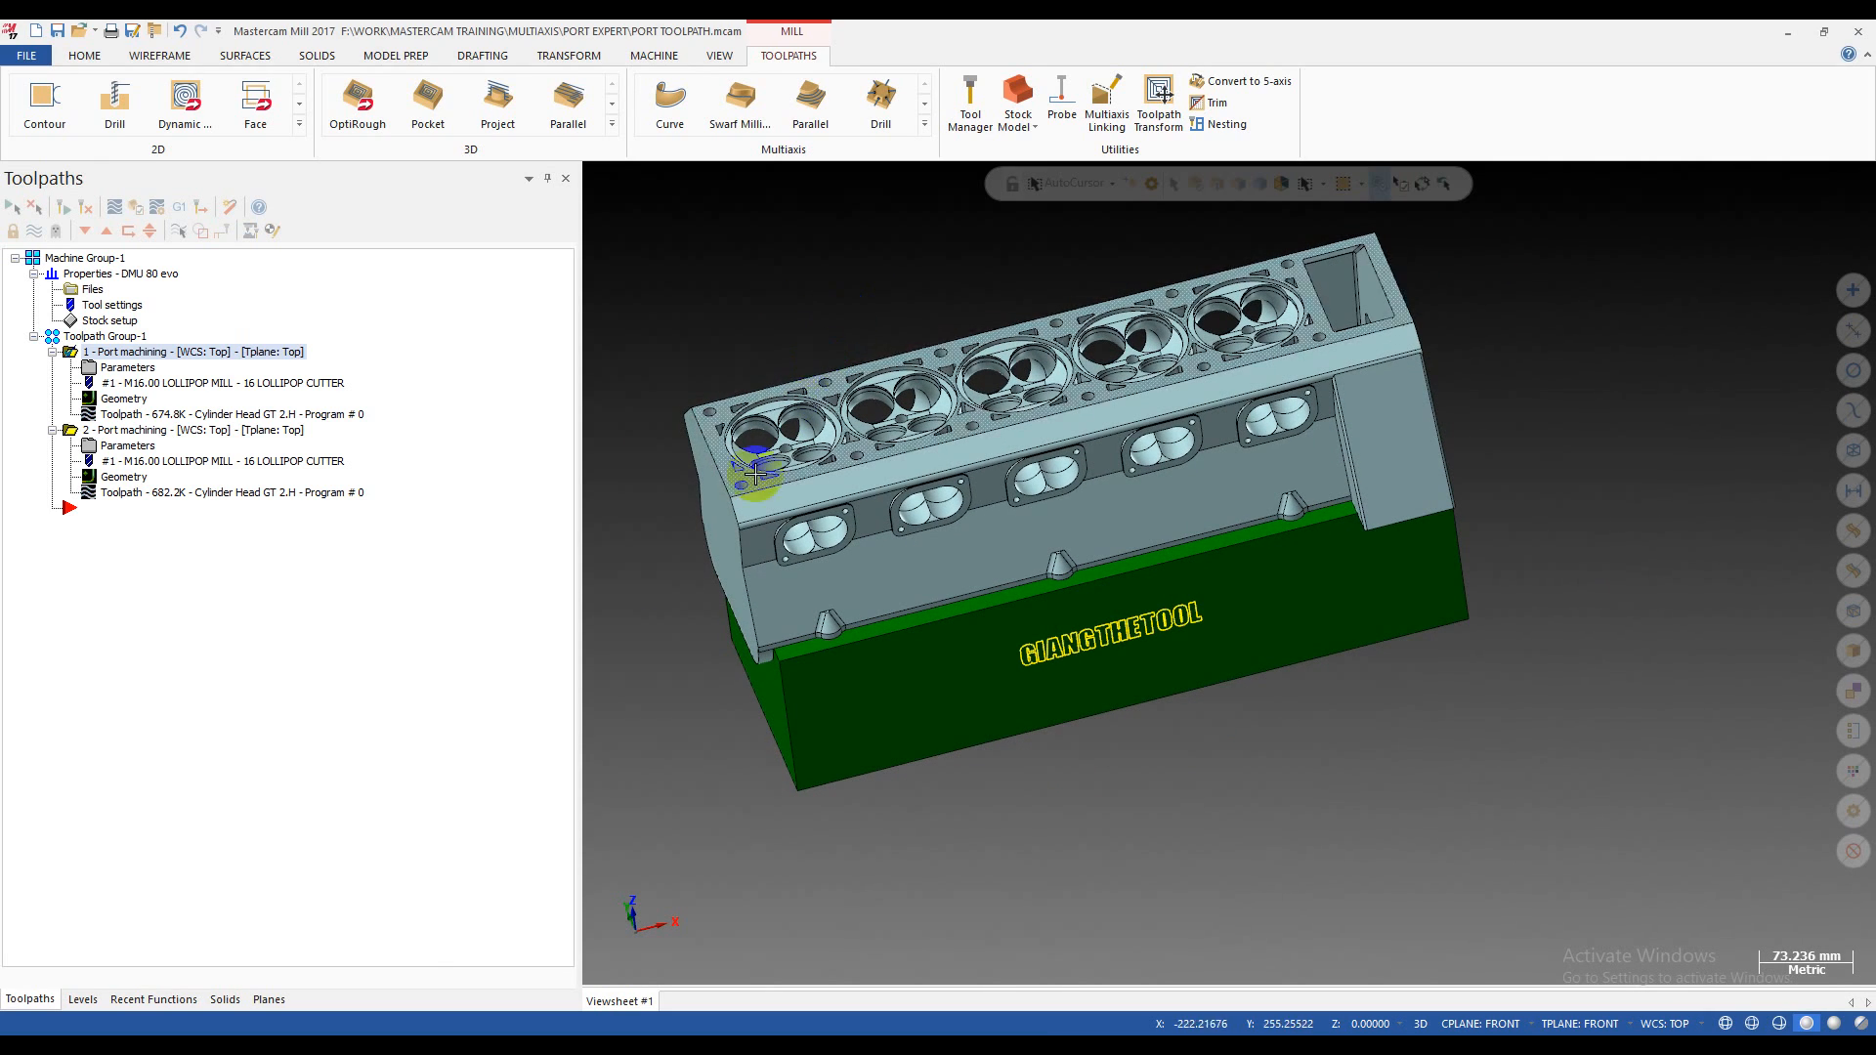
pyautogui.scroll(-3, 1303, 628)
pyautogui.scroll(3, 1310, 545)
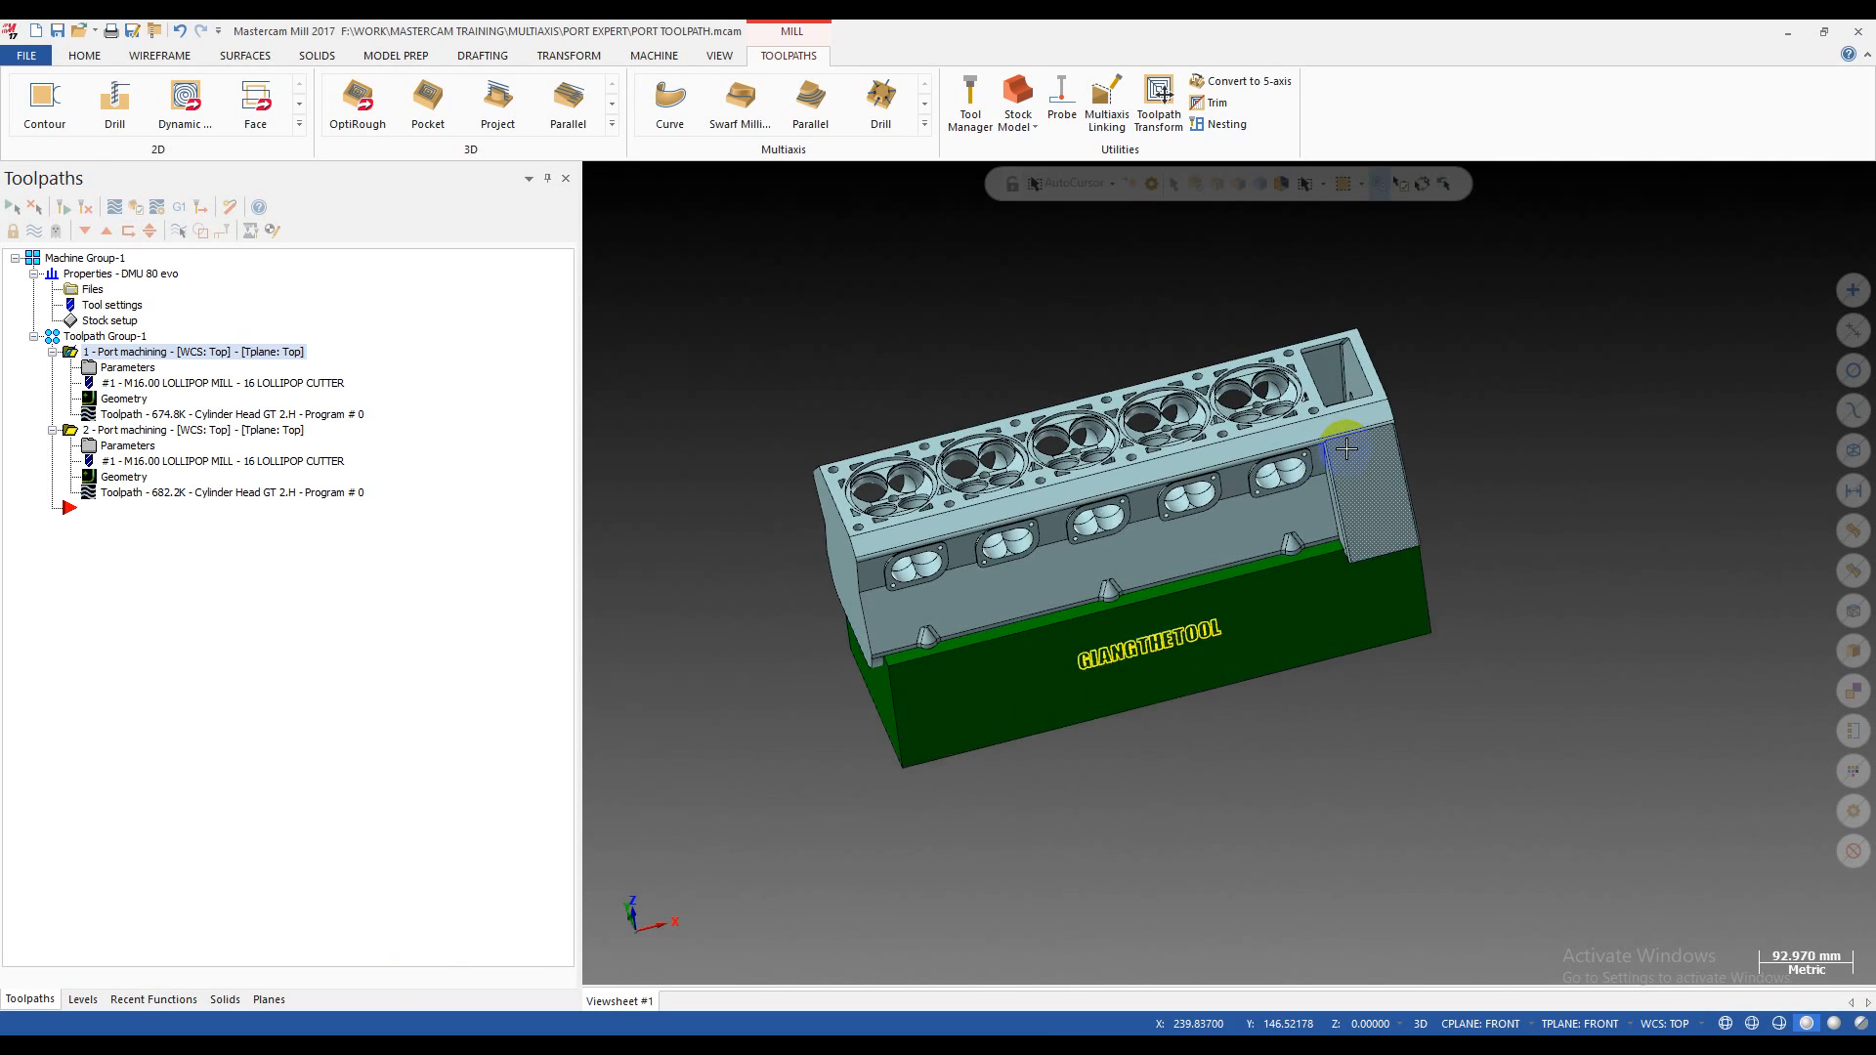
# - Switch back to the PORT TOOLPATH SIMPLE file and examine the elbow and its inner passage from both ends
pyautogui.moveTo(210, 1045)
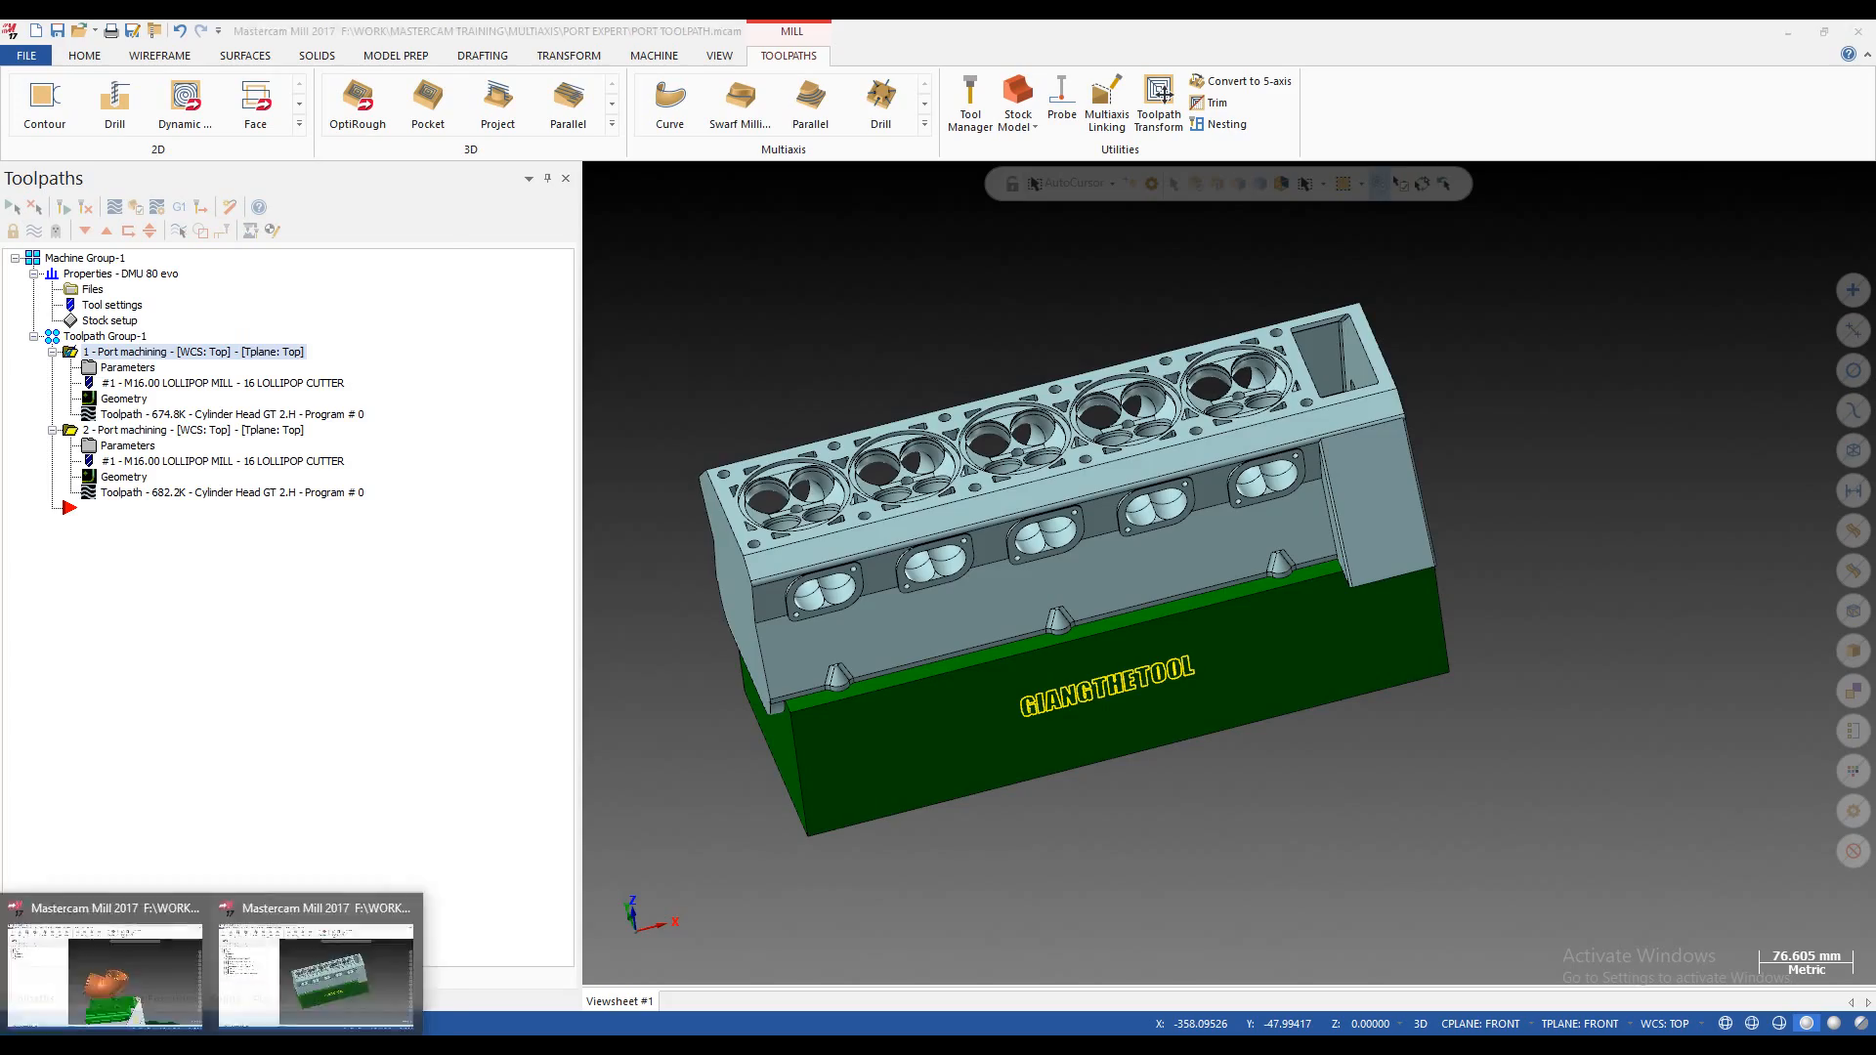
pyautogui.click(107, 963)
pyautogui.scroll(-4, 1470, 397)
pyautogui.scroll(2, 1528, 427)
pyautogui.moveTo(1528, 427); pyautogui.dragTo(867, 499, button='middle')
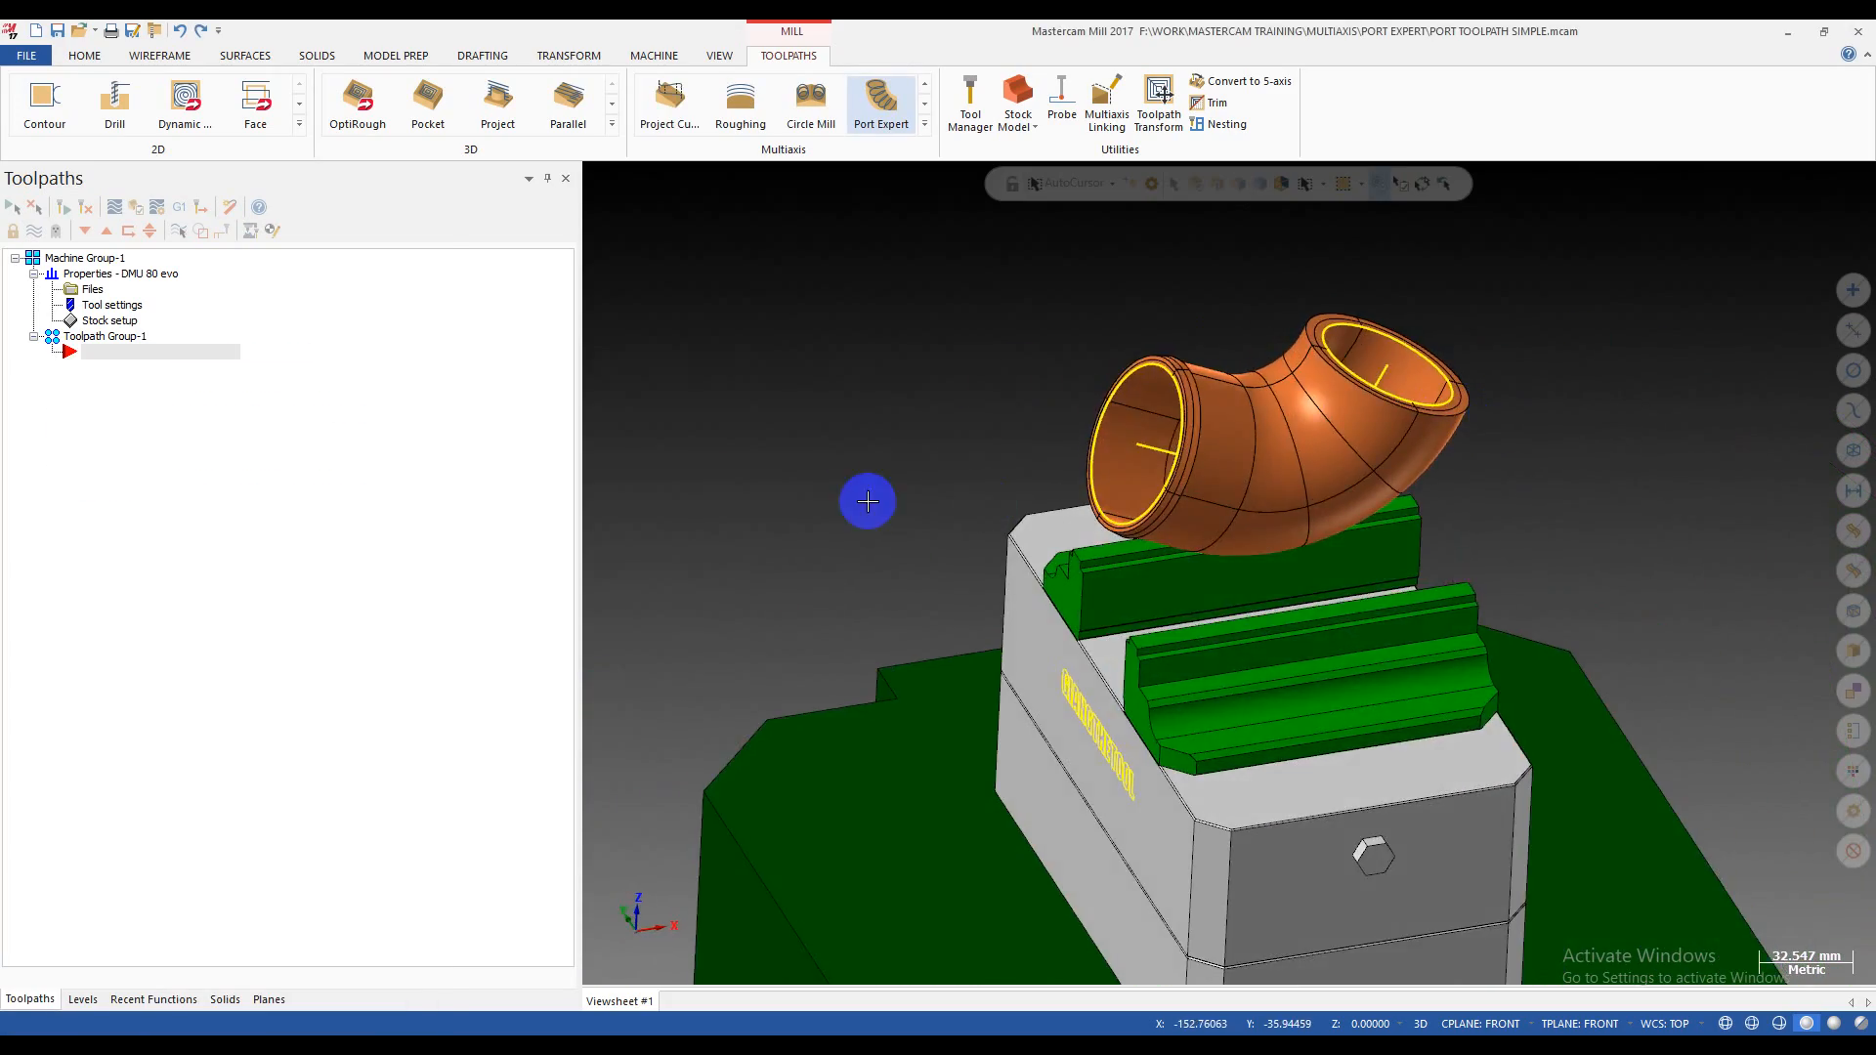
pyautogui.scroll(-4, 867, 498)
pyautogui.scroll(8, 1130, 477)
pyautogui.moveTo(1277, 423); pyautogui.dragTo(1079, 506, button='middle')
pyautogui.scroll(-8, 1273, 420)
pyautogui.scroll(5, 1032, 459)
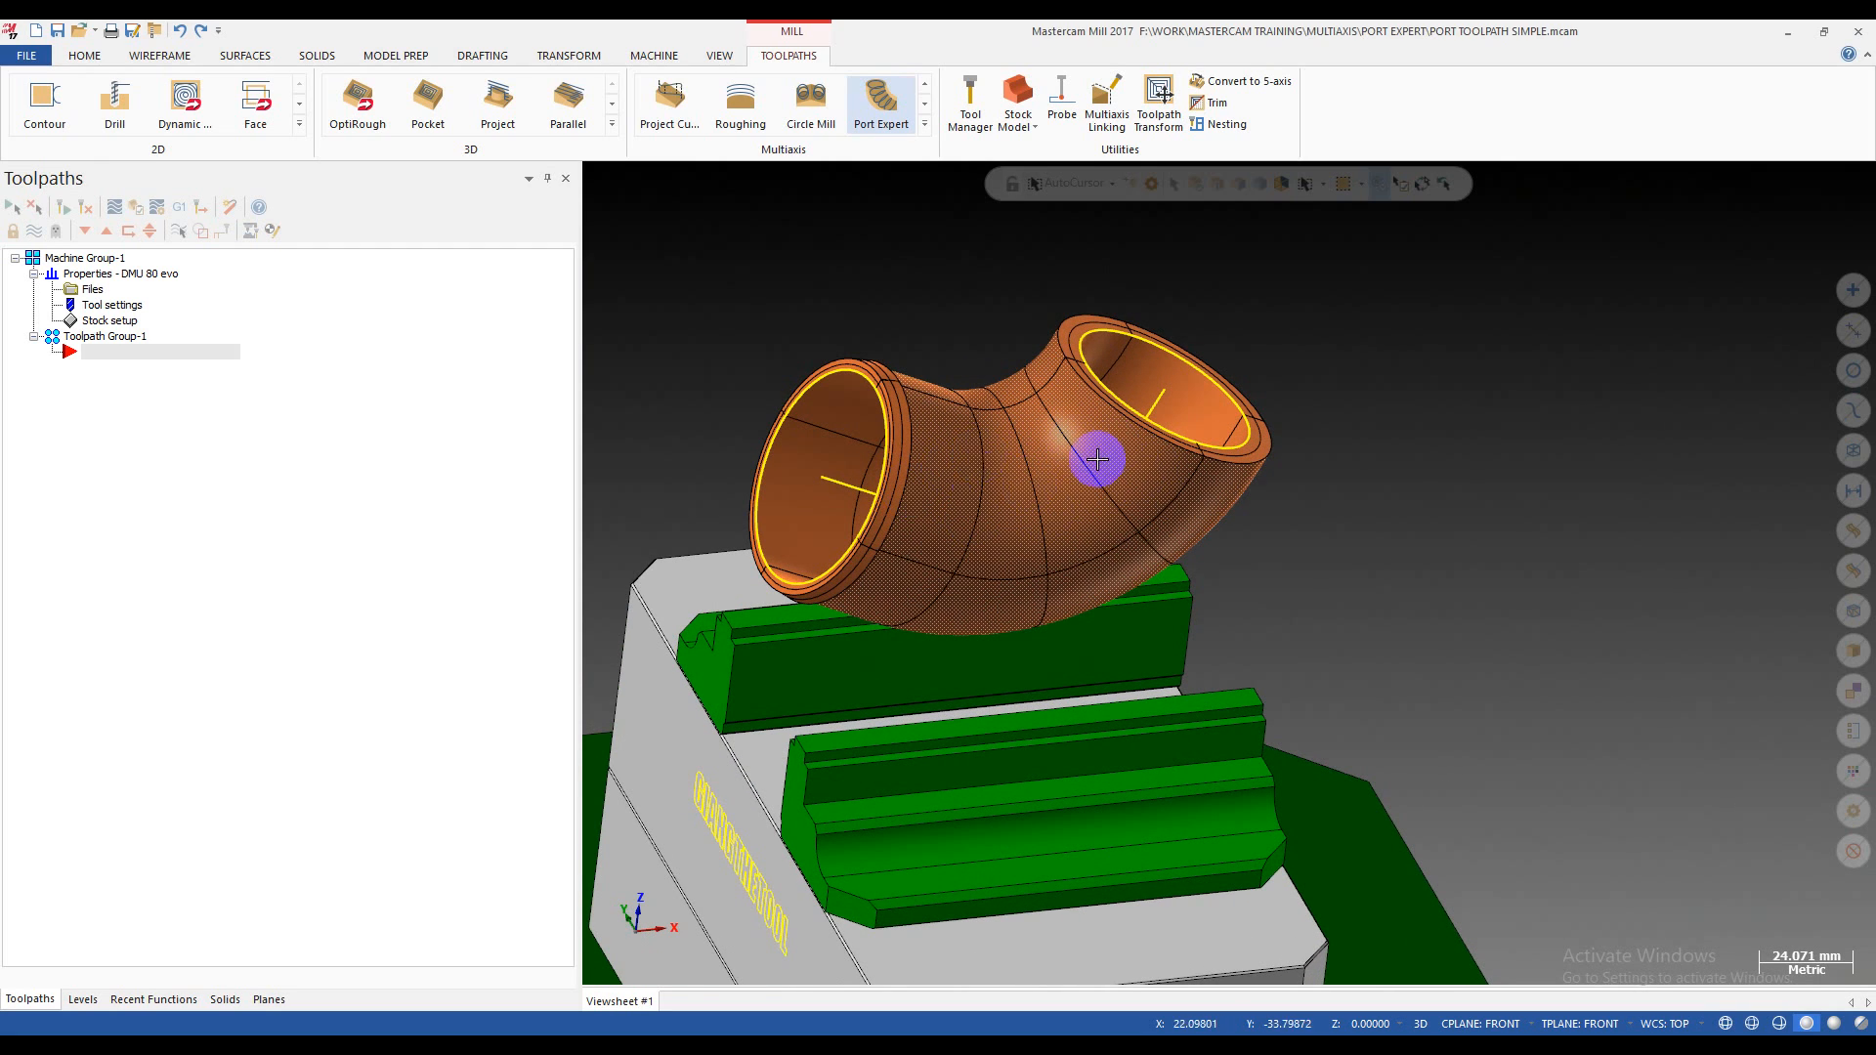
pyautogui.moveTo(1061, 491); pyautogui.dragTo(1123, 519, button='middle')
pyautogui.moveTo(766, 477); pyautogui.dragTo(1097, 327, button='middle')
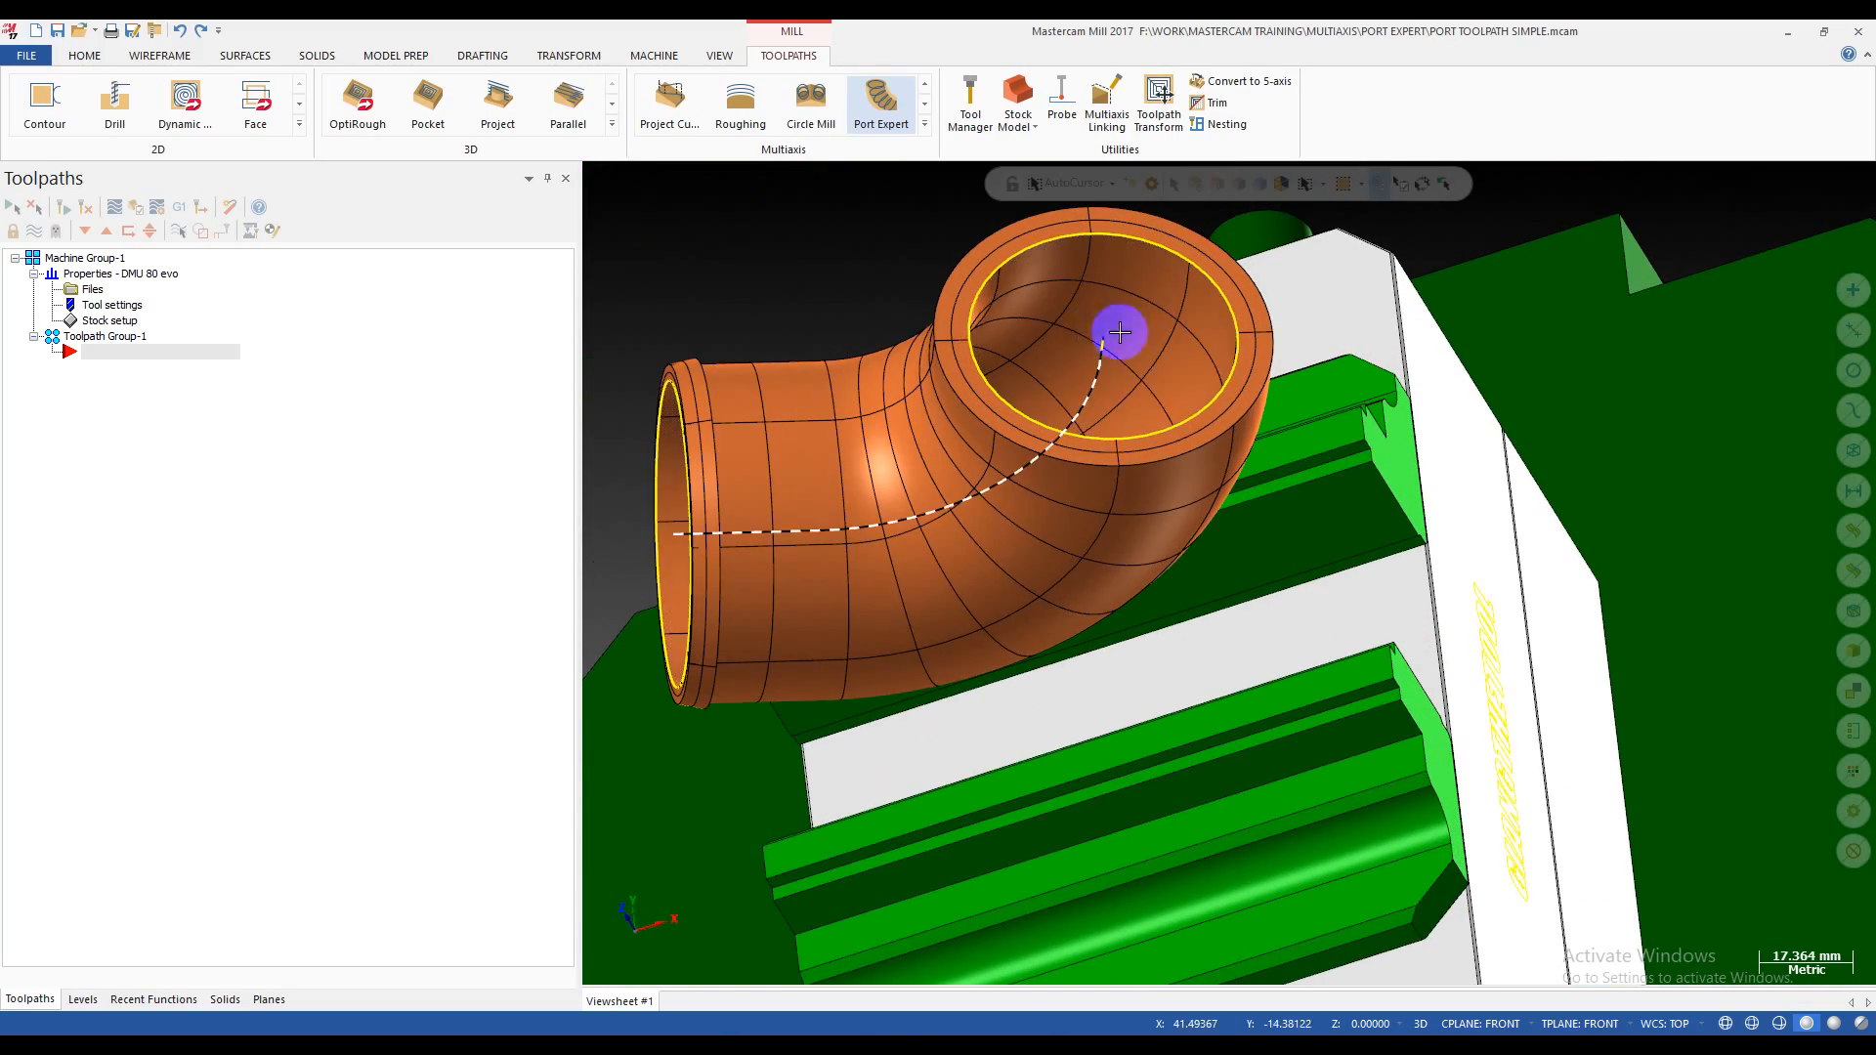
# - Highlight the elbow's inner port surfaces to inspect them, clear the highlight and look at both openings
pyautogui.click(1098, 316)
pyautogui.scroll(-2, 1077, 555)
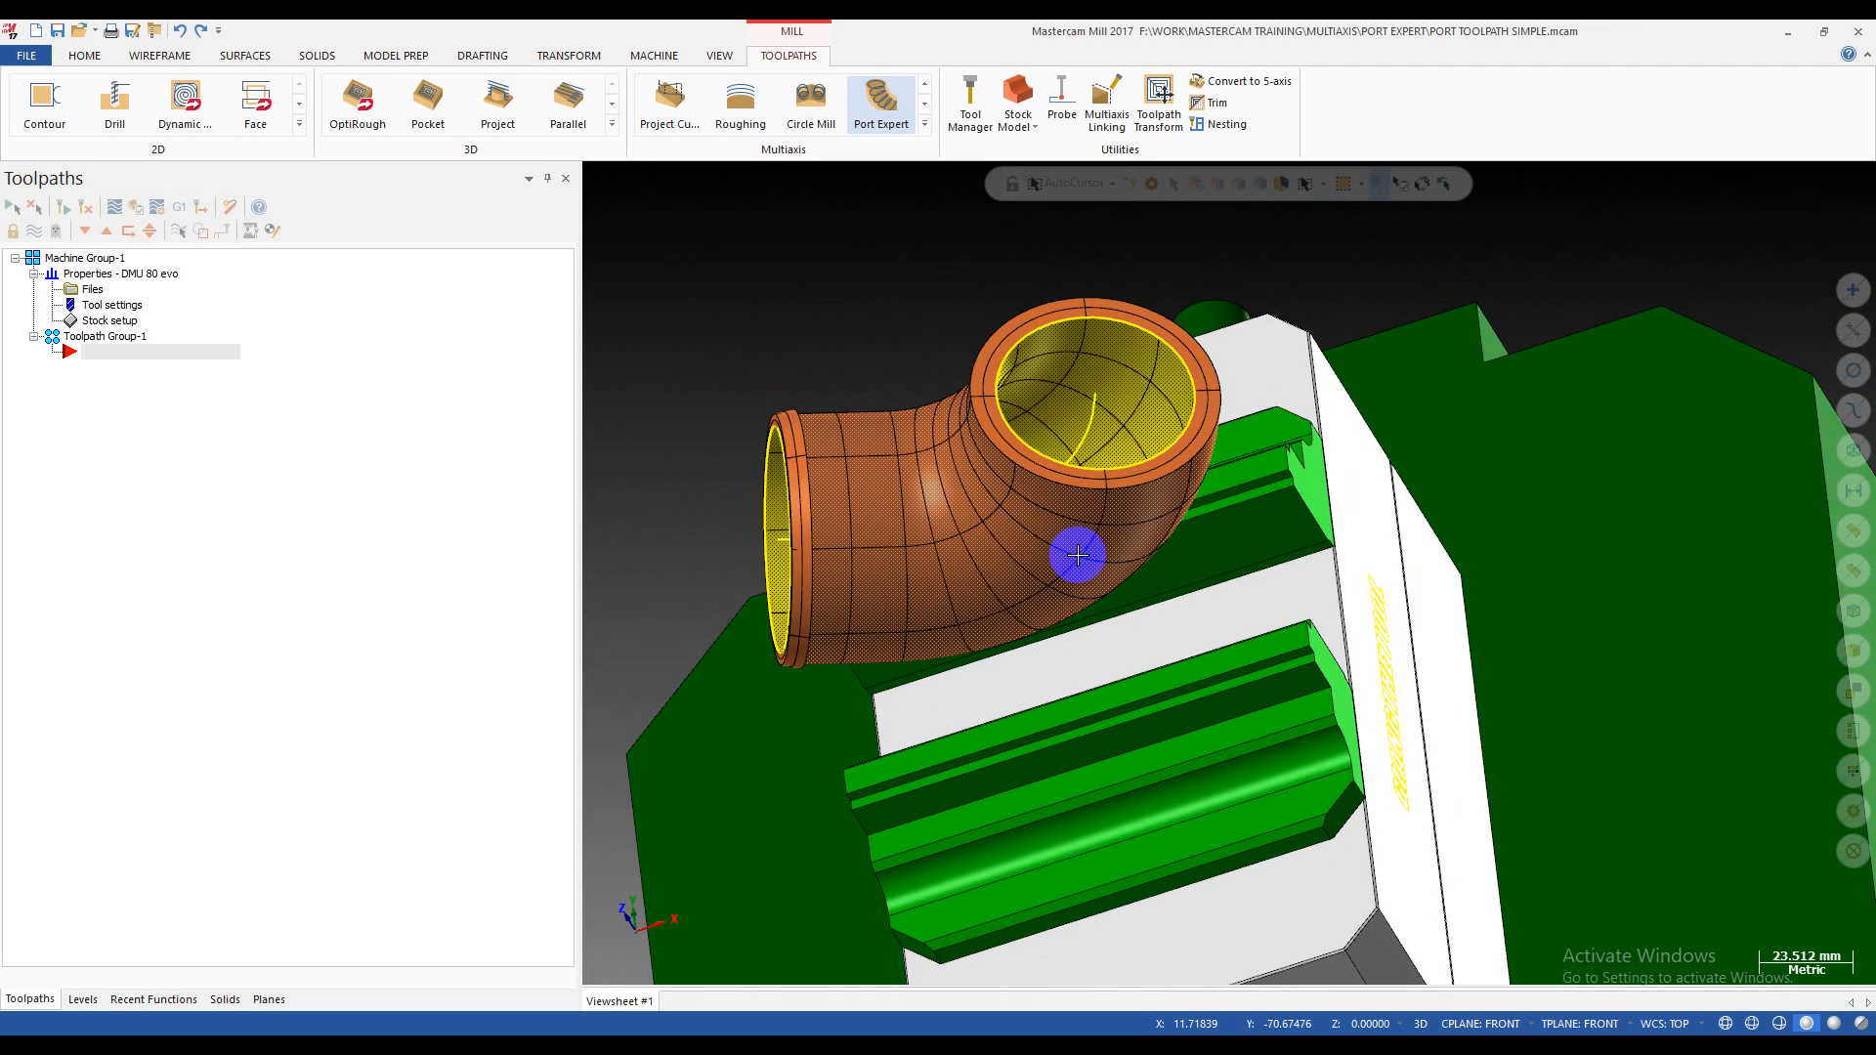
pyautogui.press('Return')
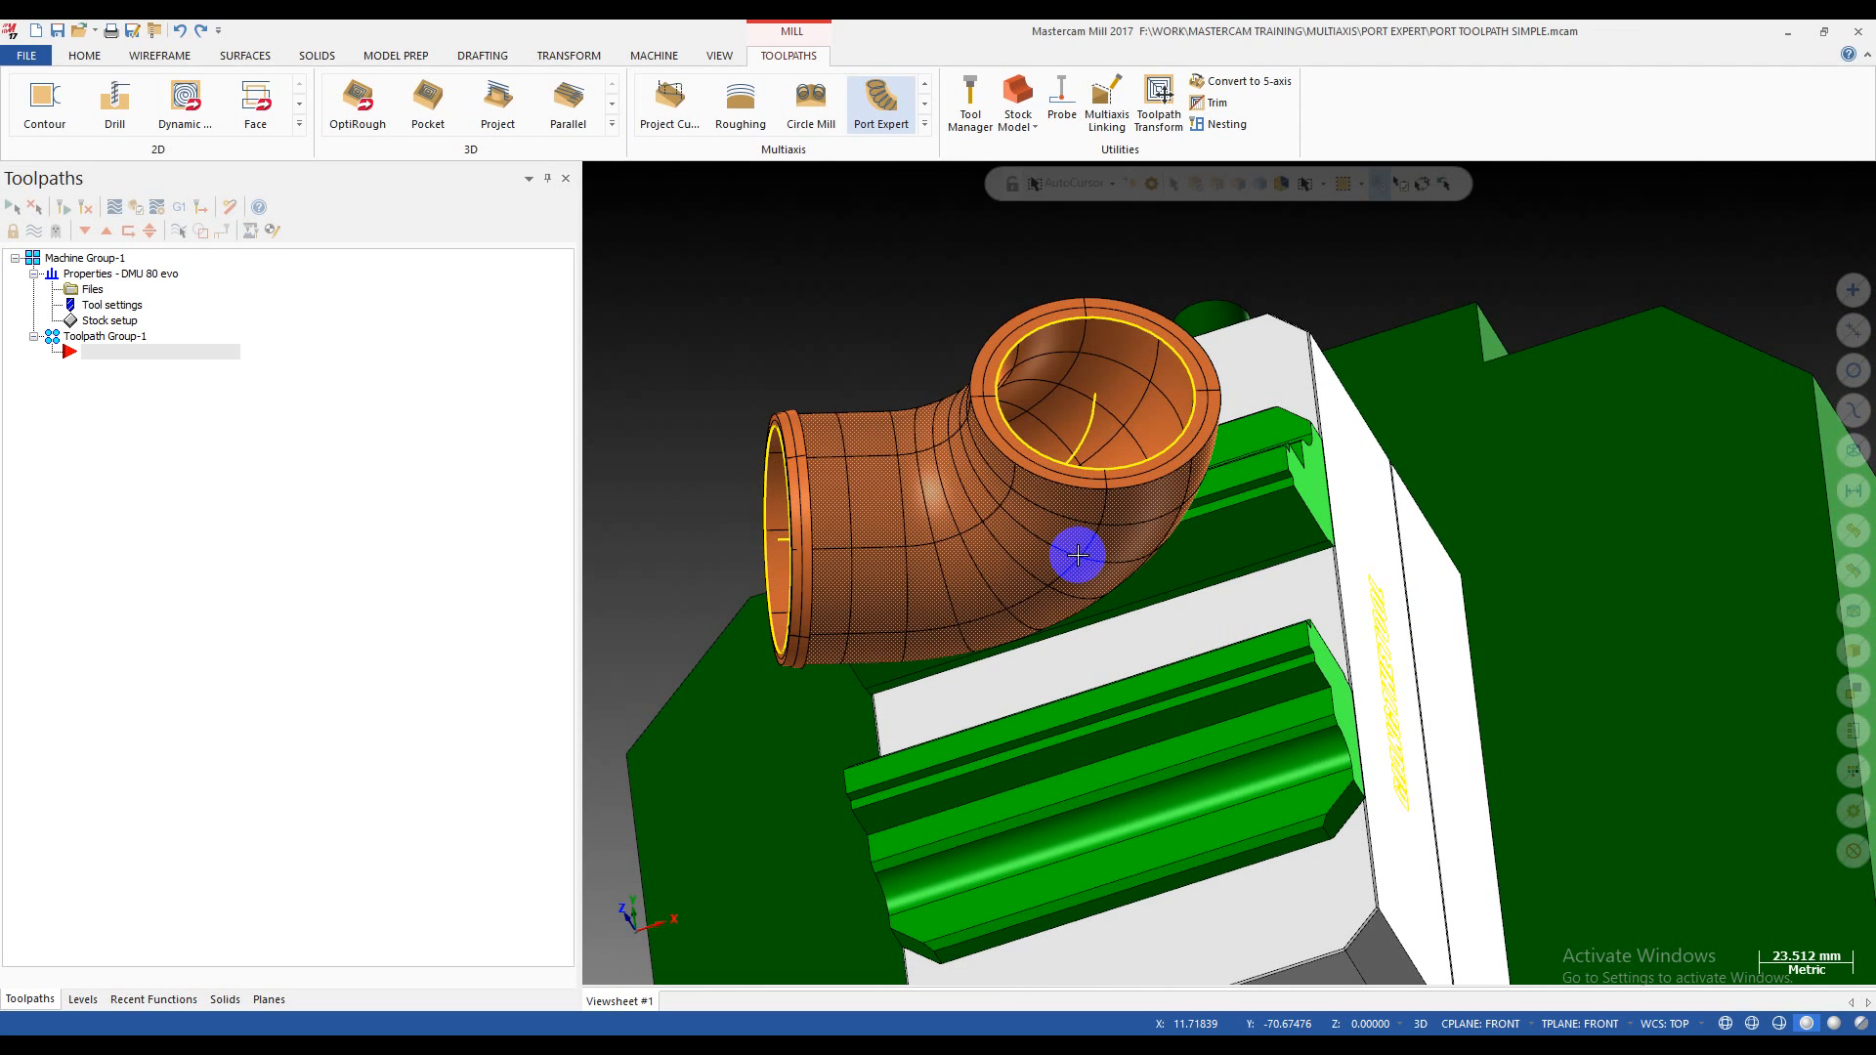
pyautogui.moveTo(1078, 555); pyautogui.dragTo(859, 176, button='middle')
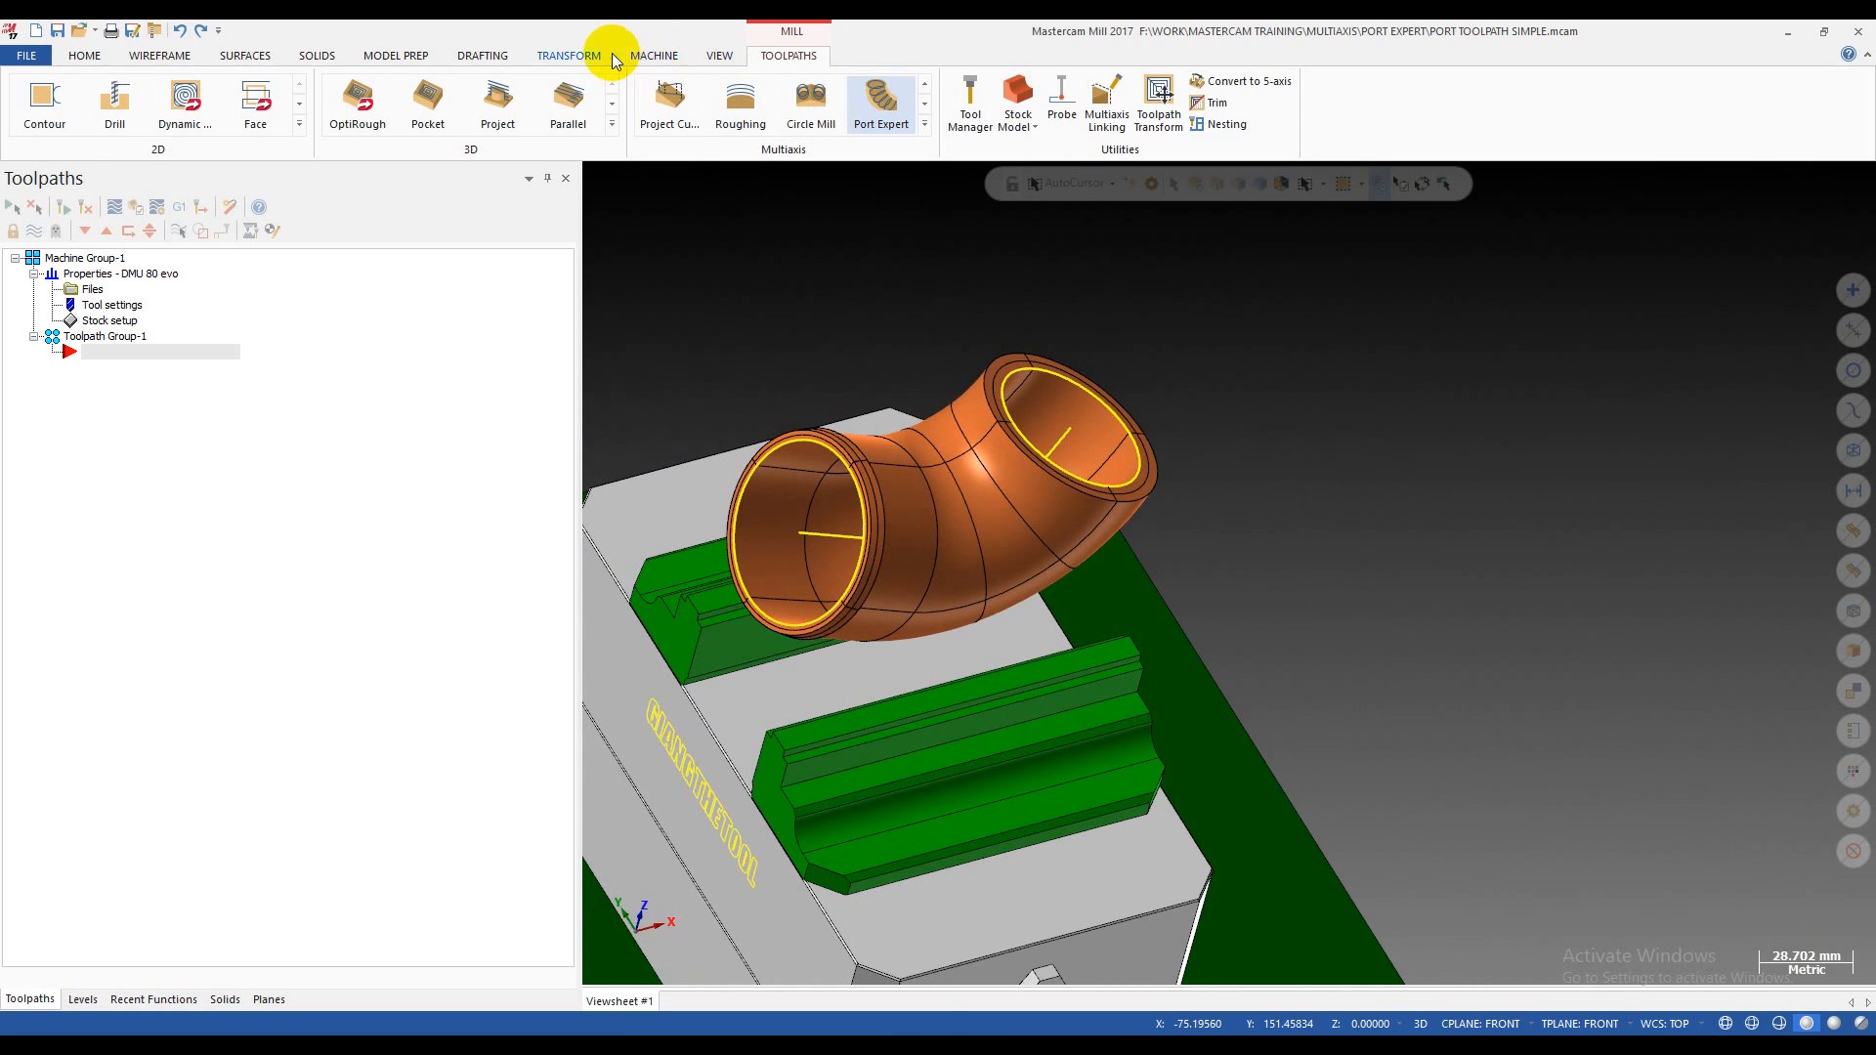
# - Create a Port Expert multiaxis toolpath using the NC name PORT TOOLPATH SIMPLE
pyautogui.click(924, 124)
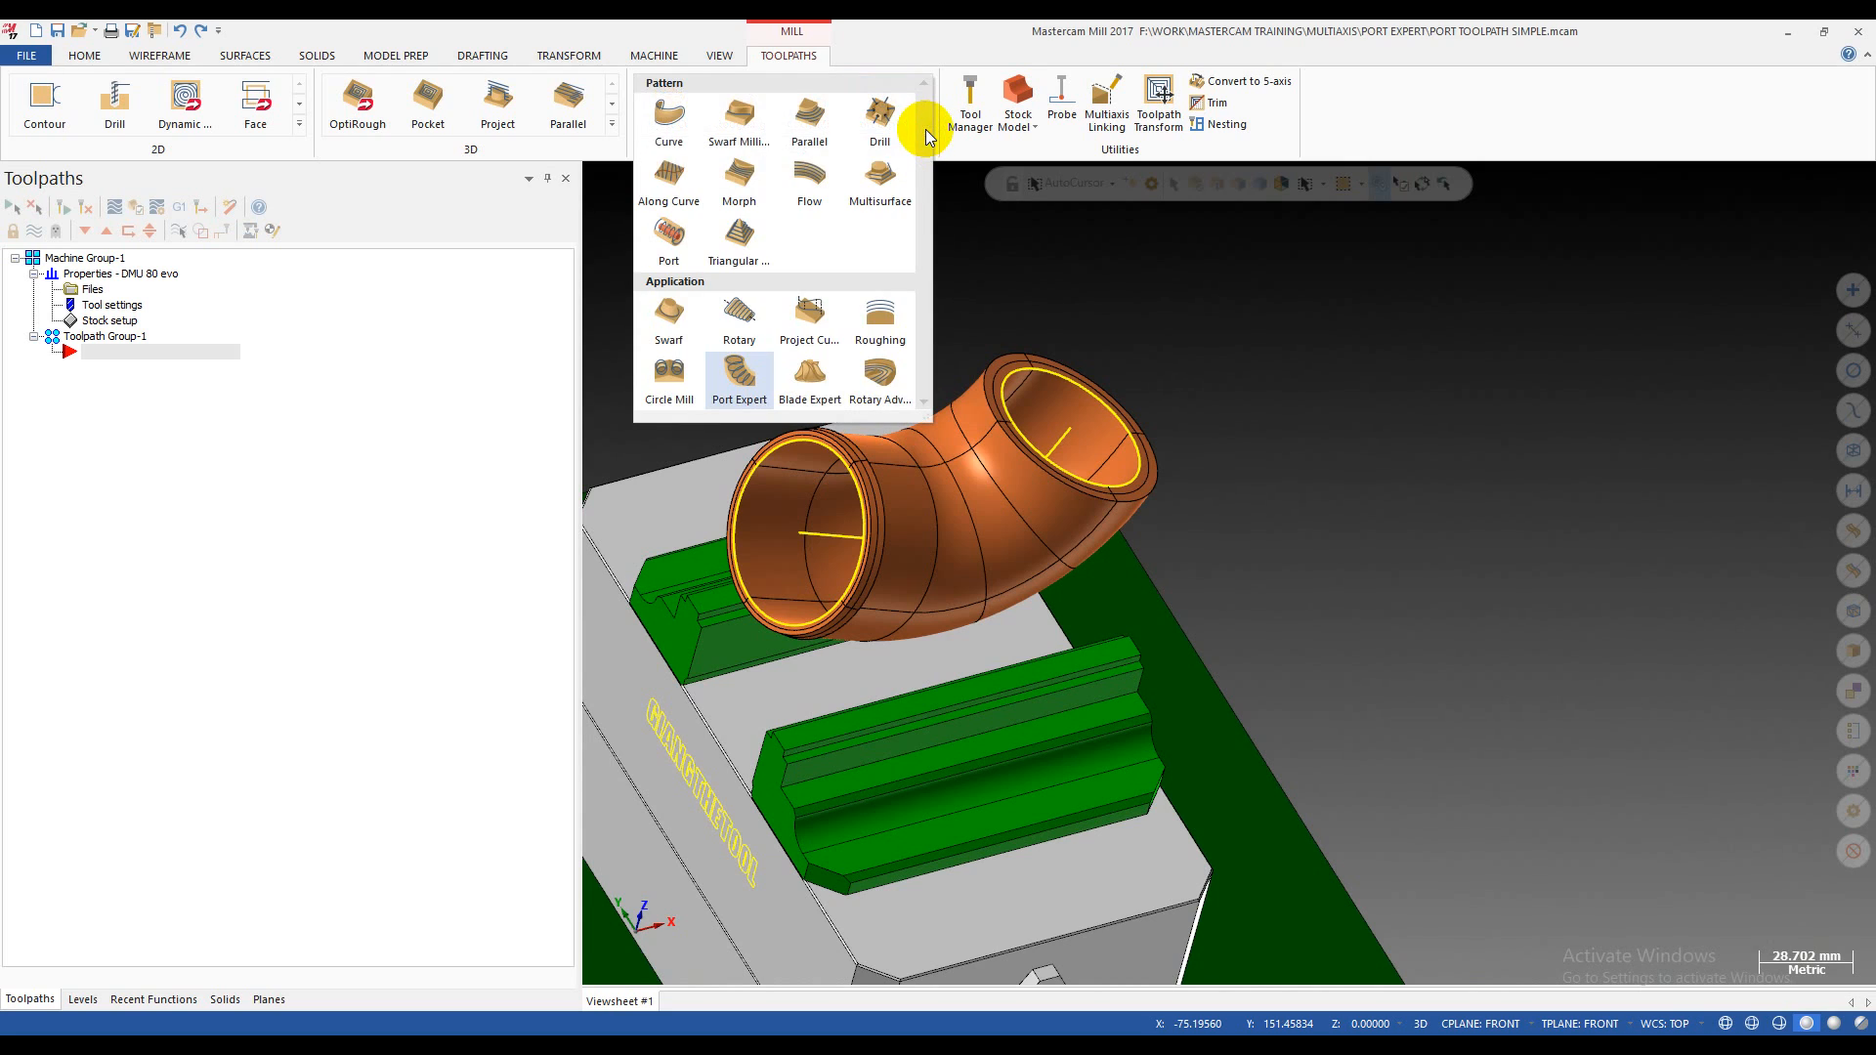
pyautogui.click(739, 386)
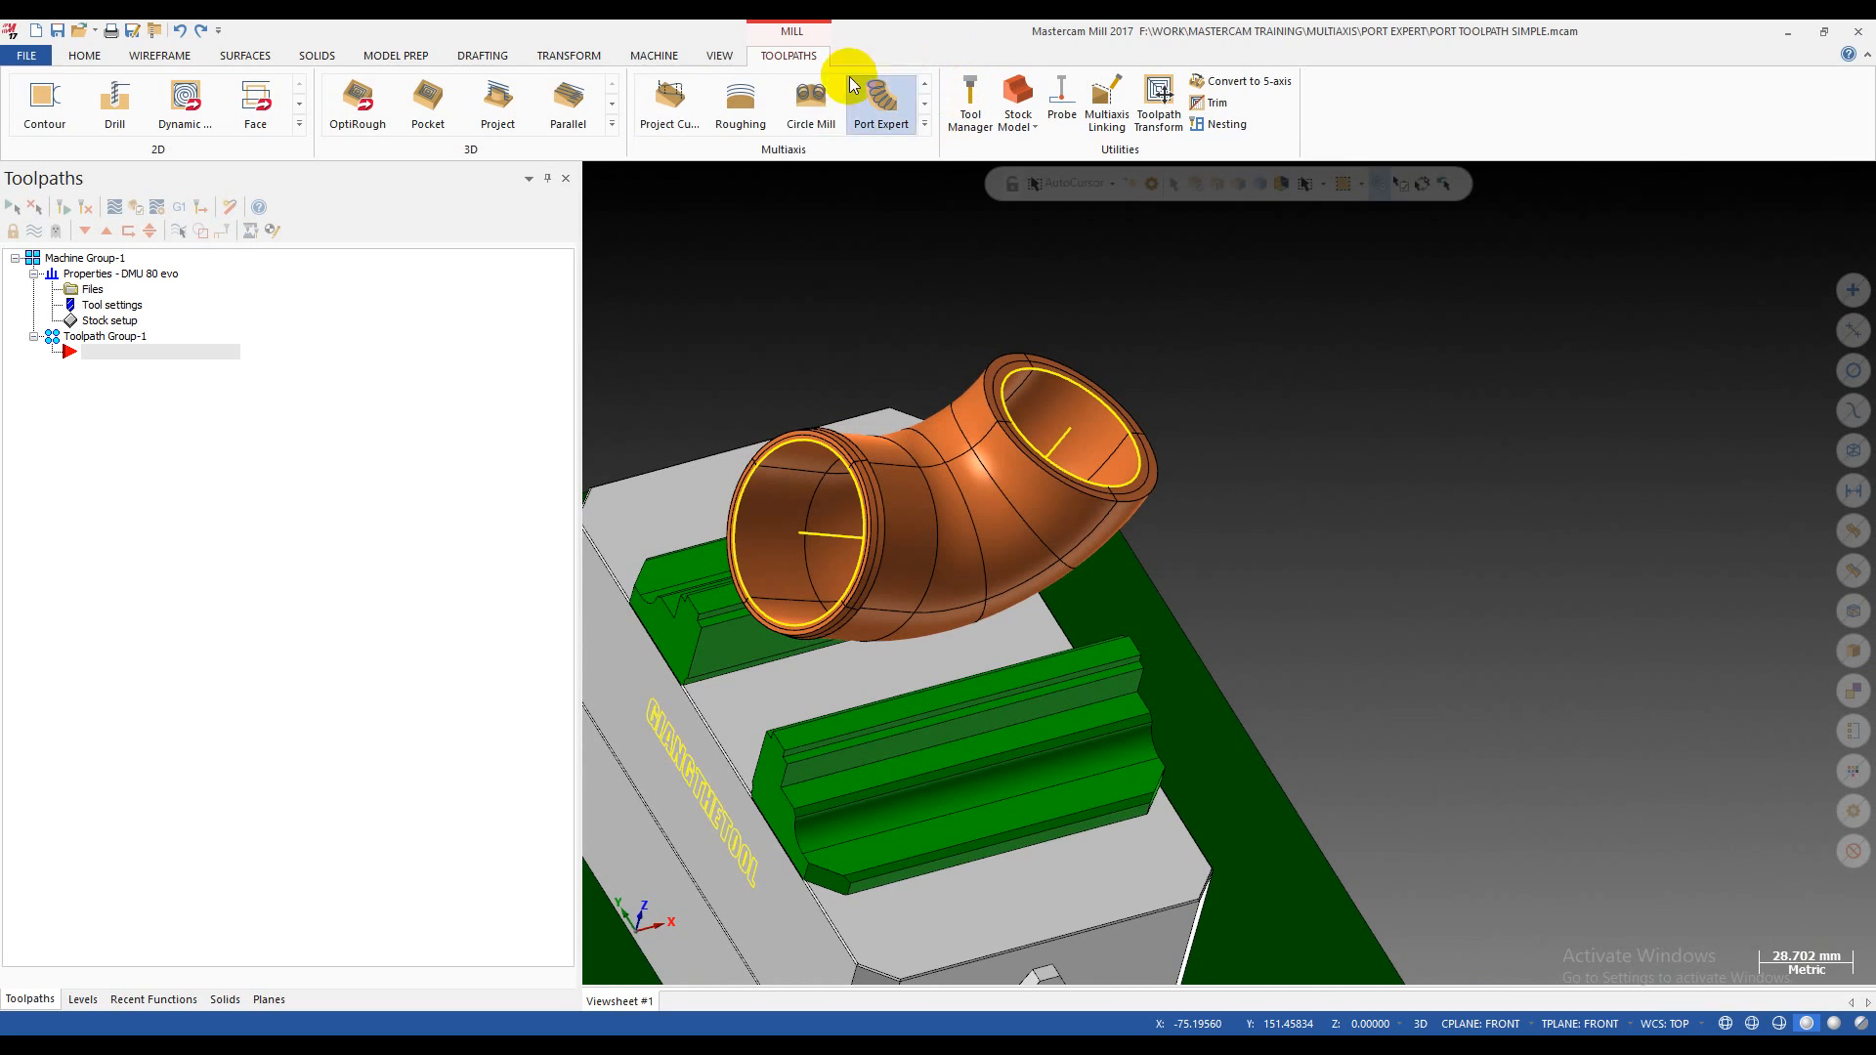
pyautogui.click(924, 124)
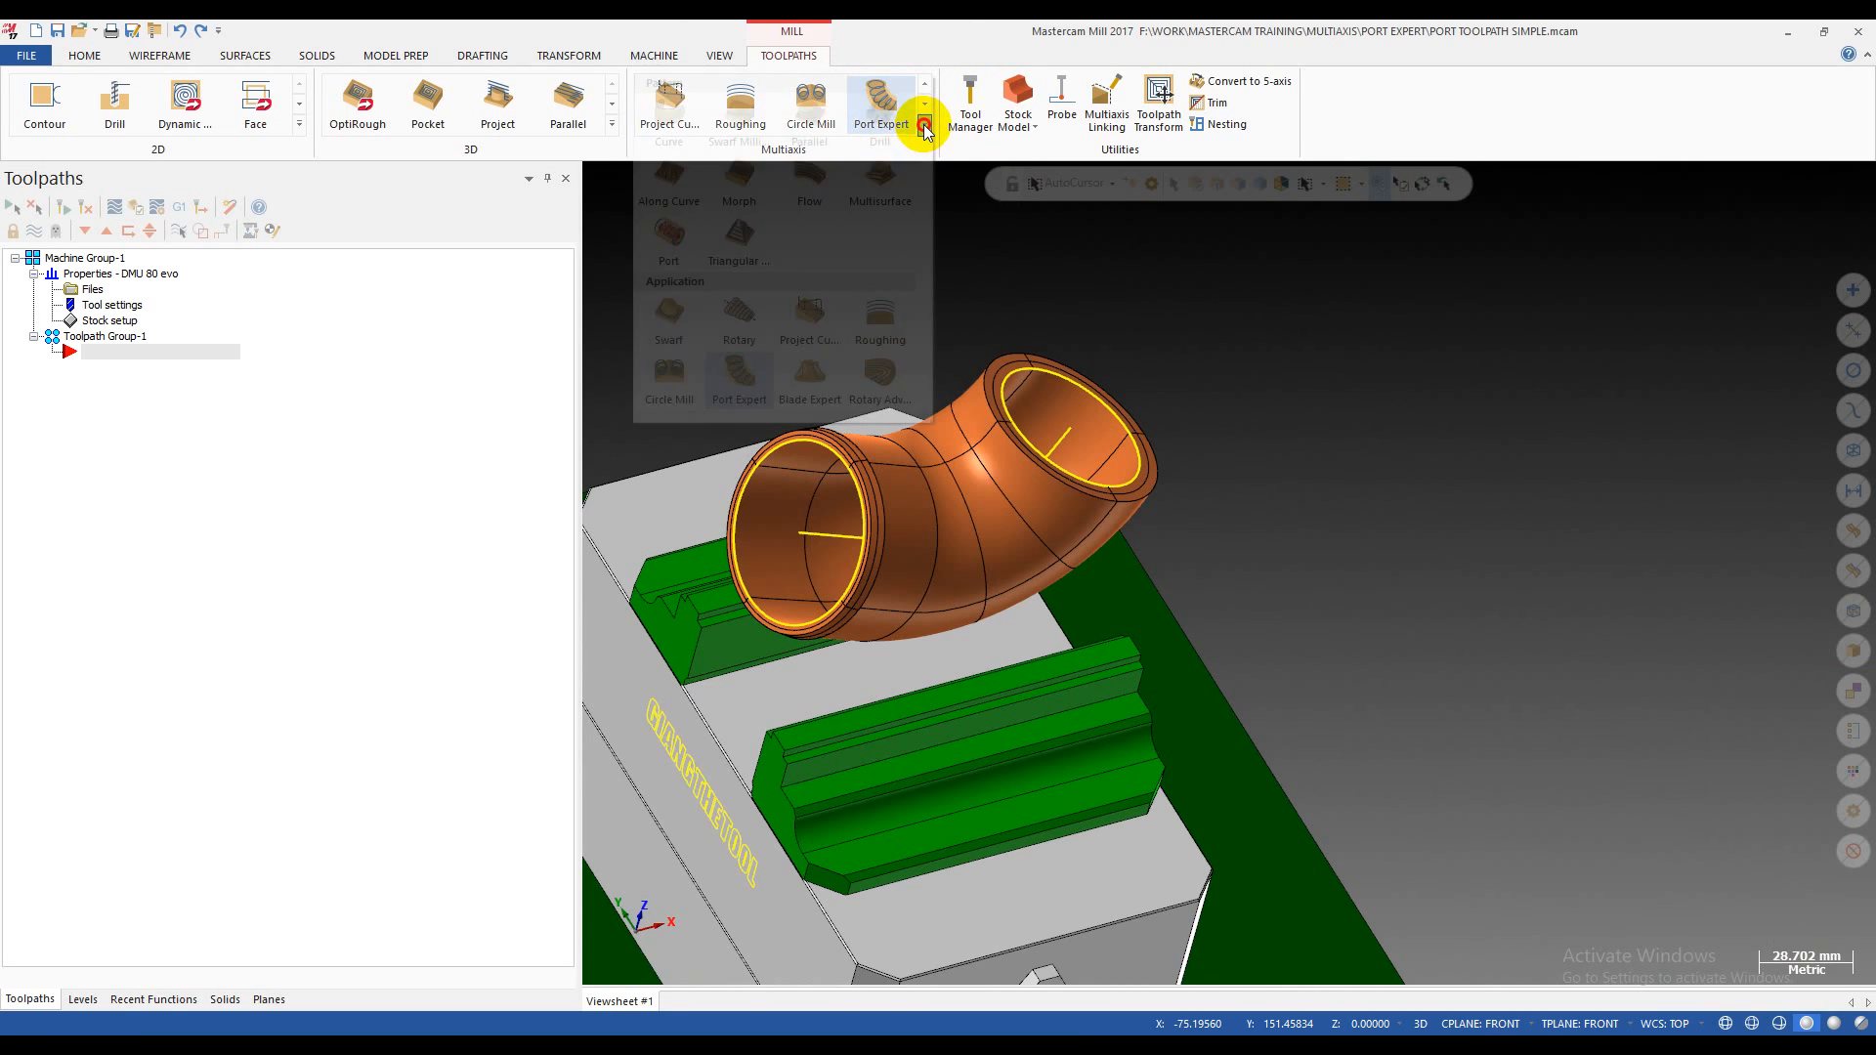
pyautogui.click(740, 385)
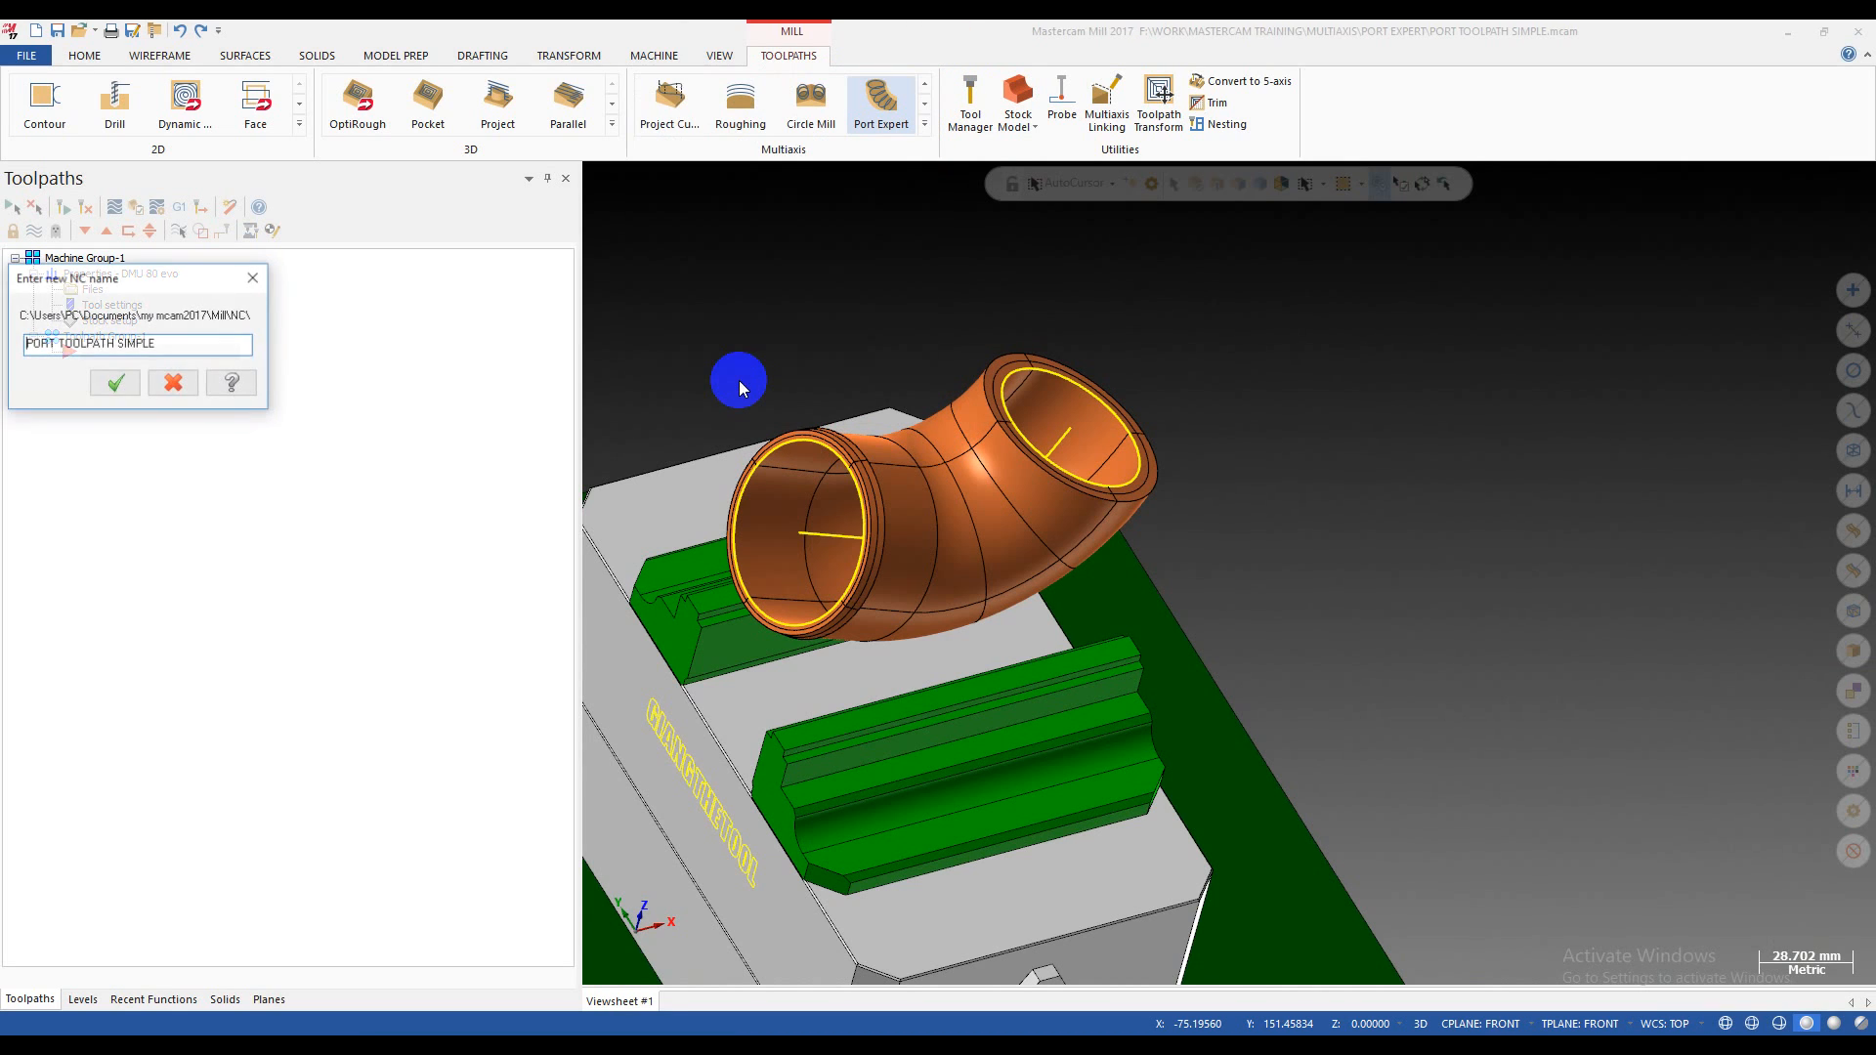
pyautogui.click(117, 384)
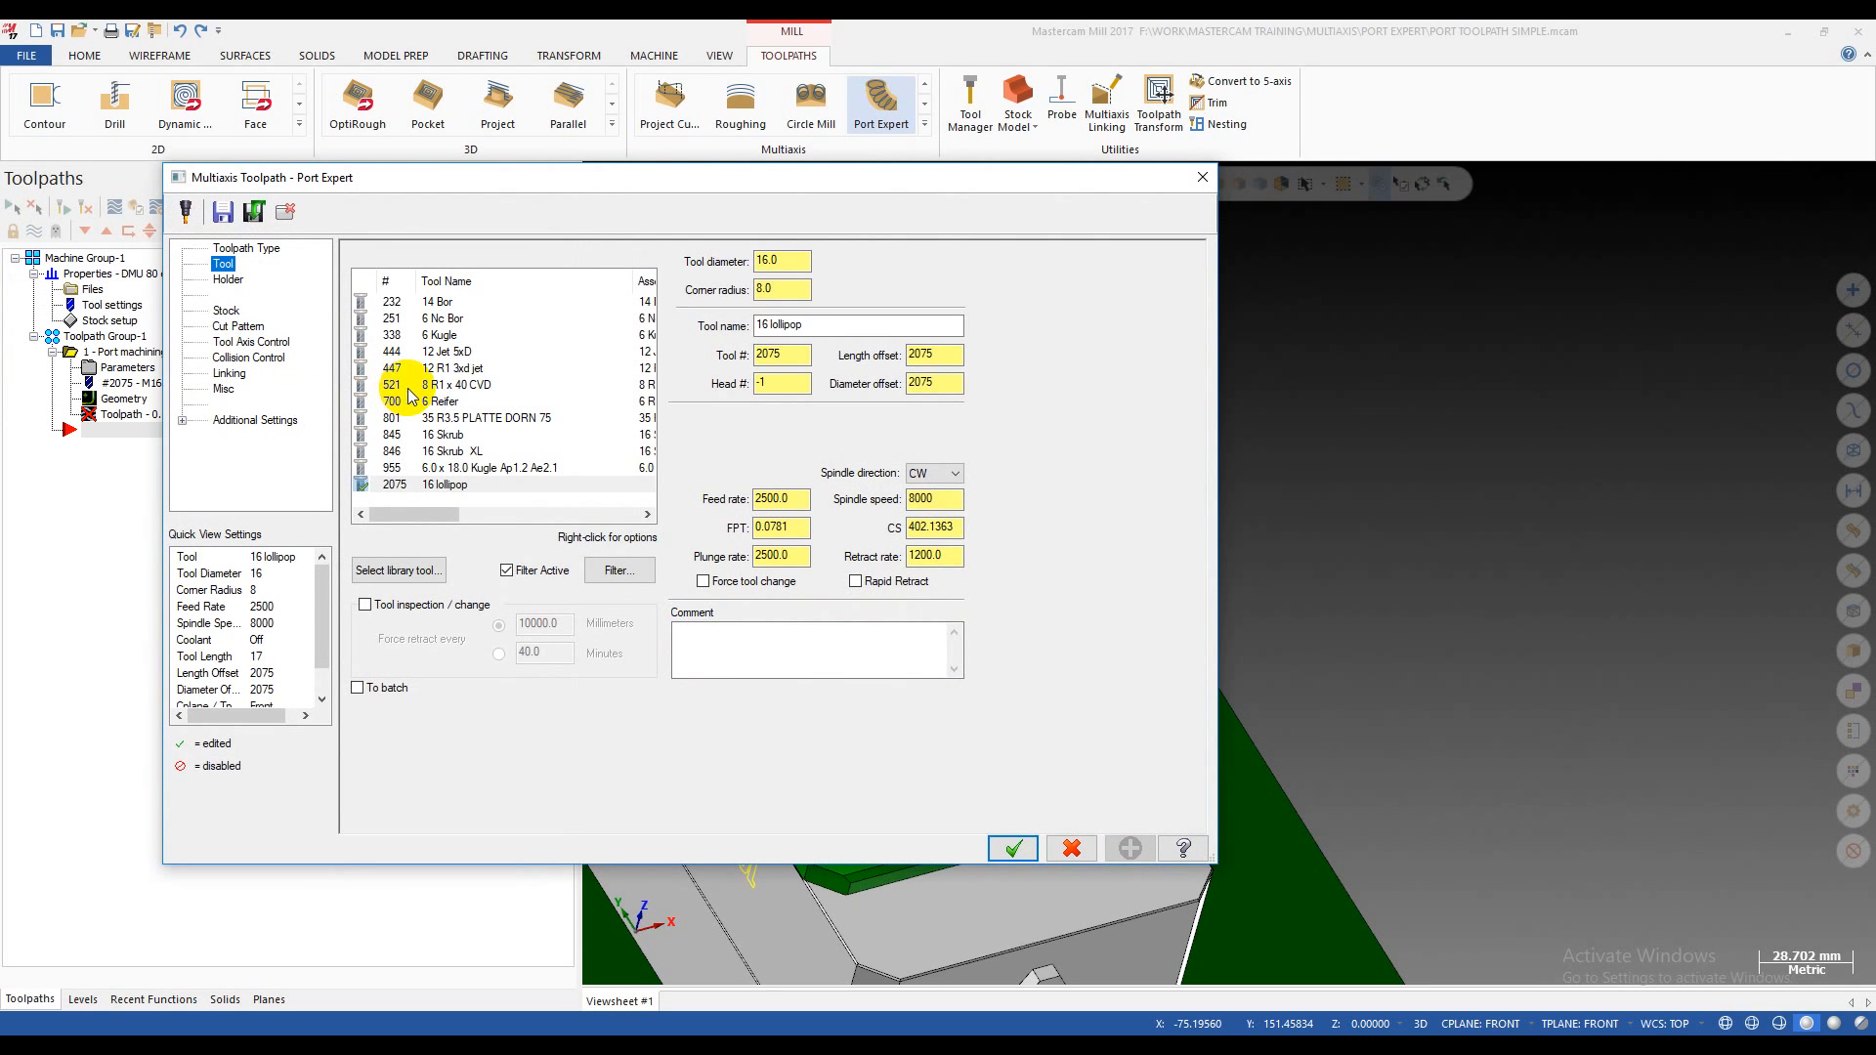
# - Try the ball, lollipop, flat and bull endmill types in the tool list filter
pyautogui.moveTo(788, 181); pyautogui.dragTo(841, 213)
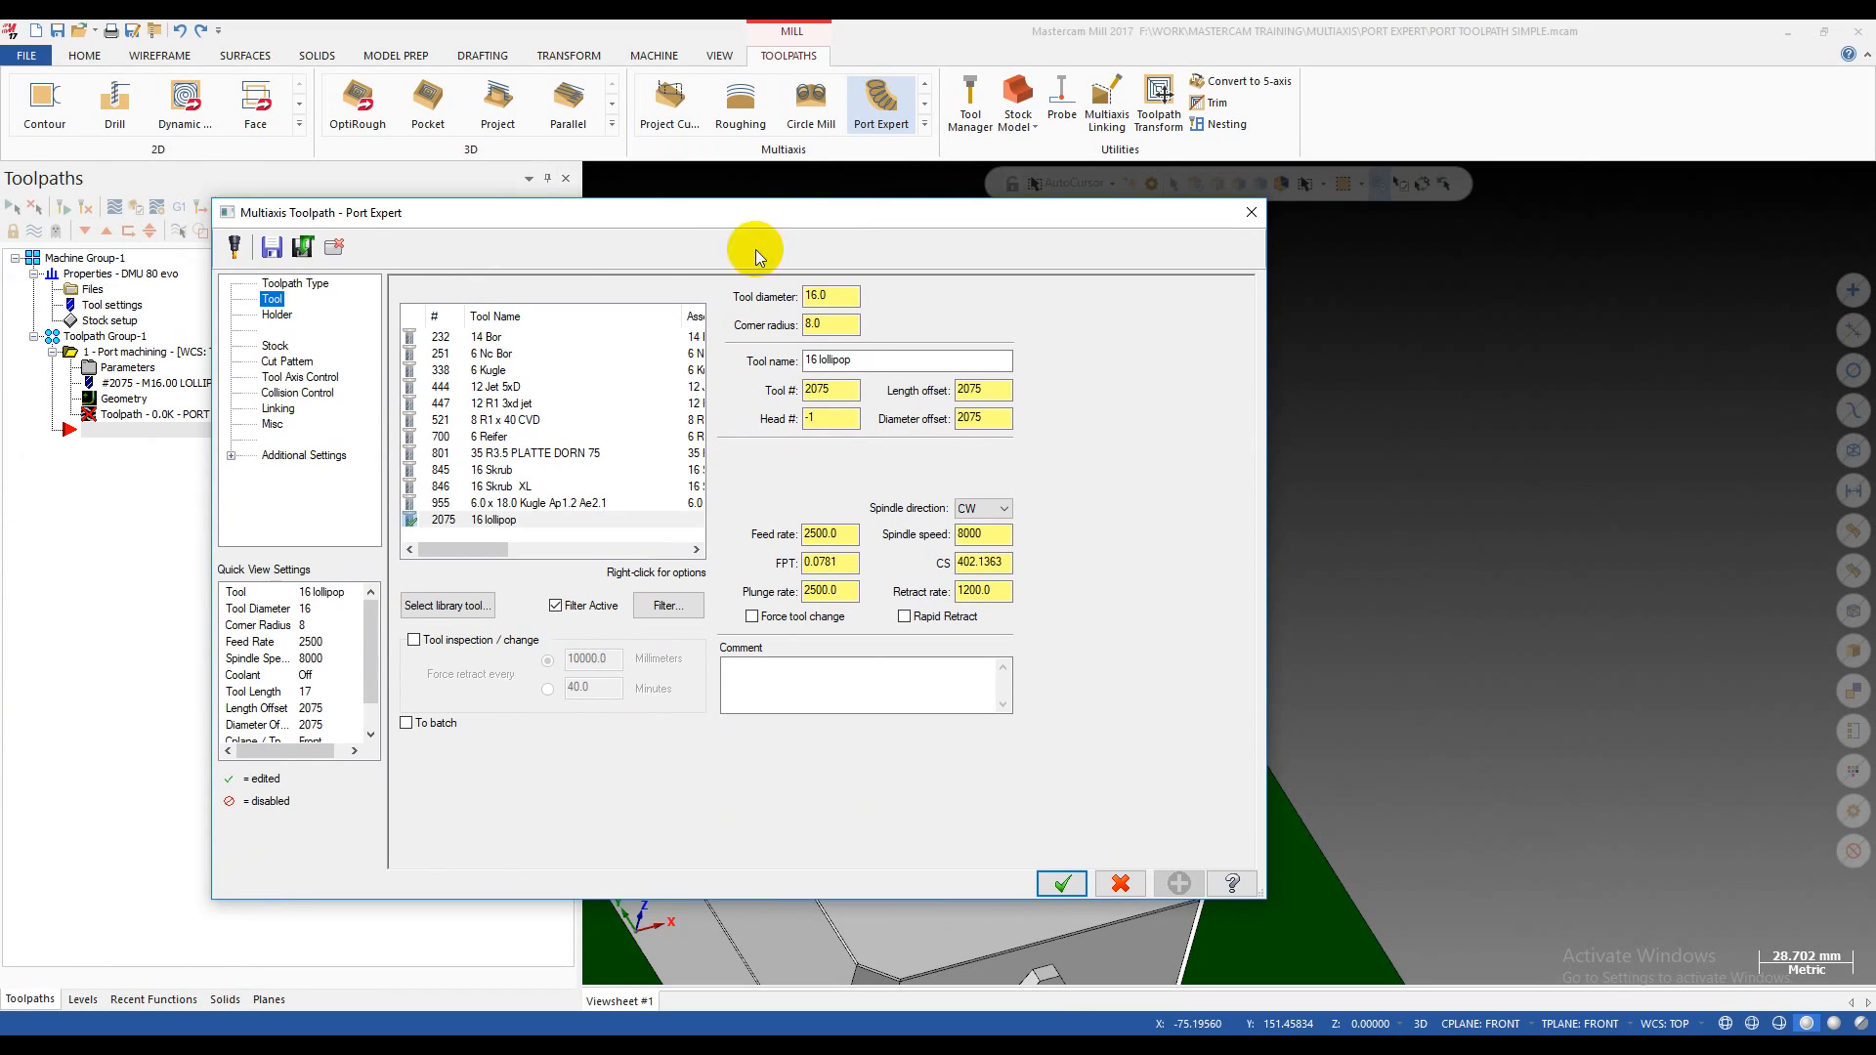
pyautogui.click(659, 606)
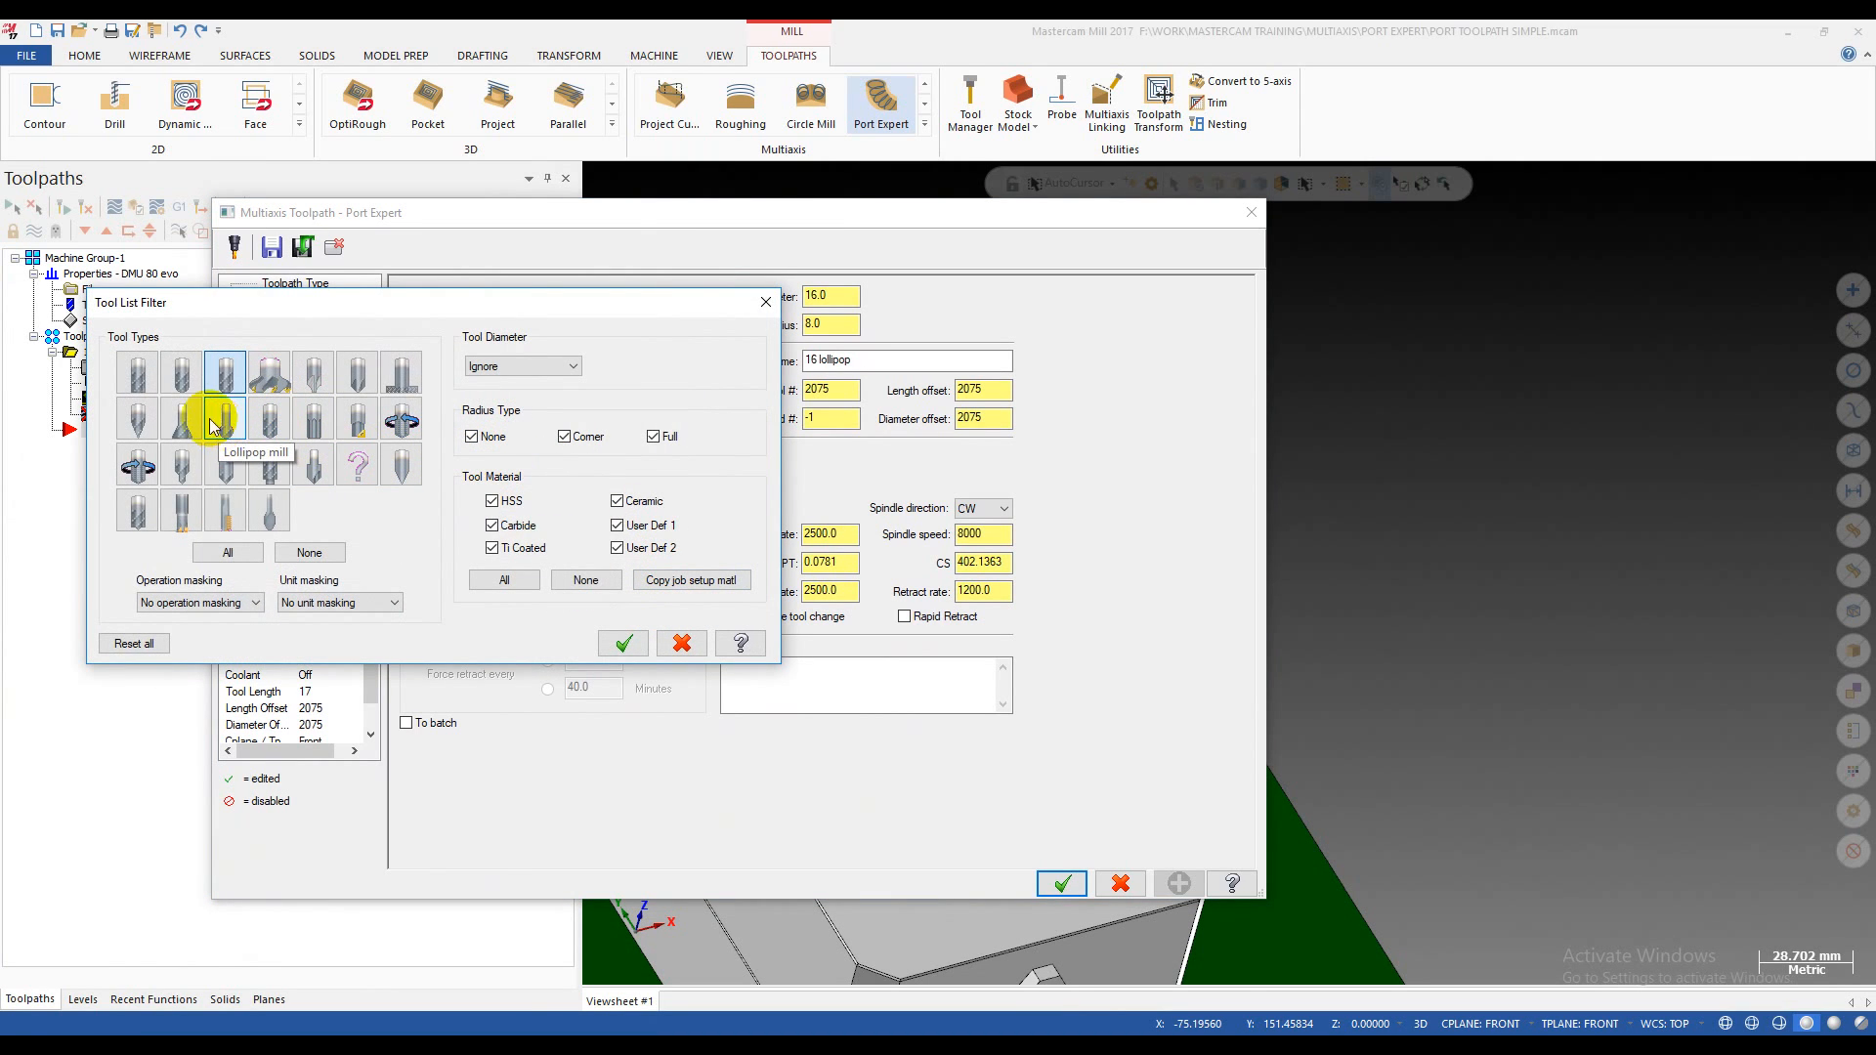
pyautogui.click(182, 377)
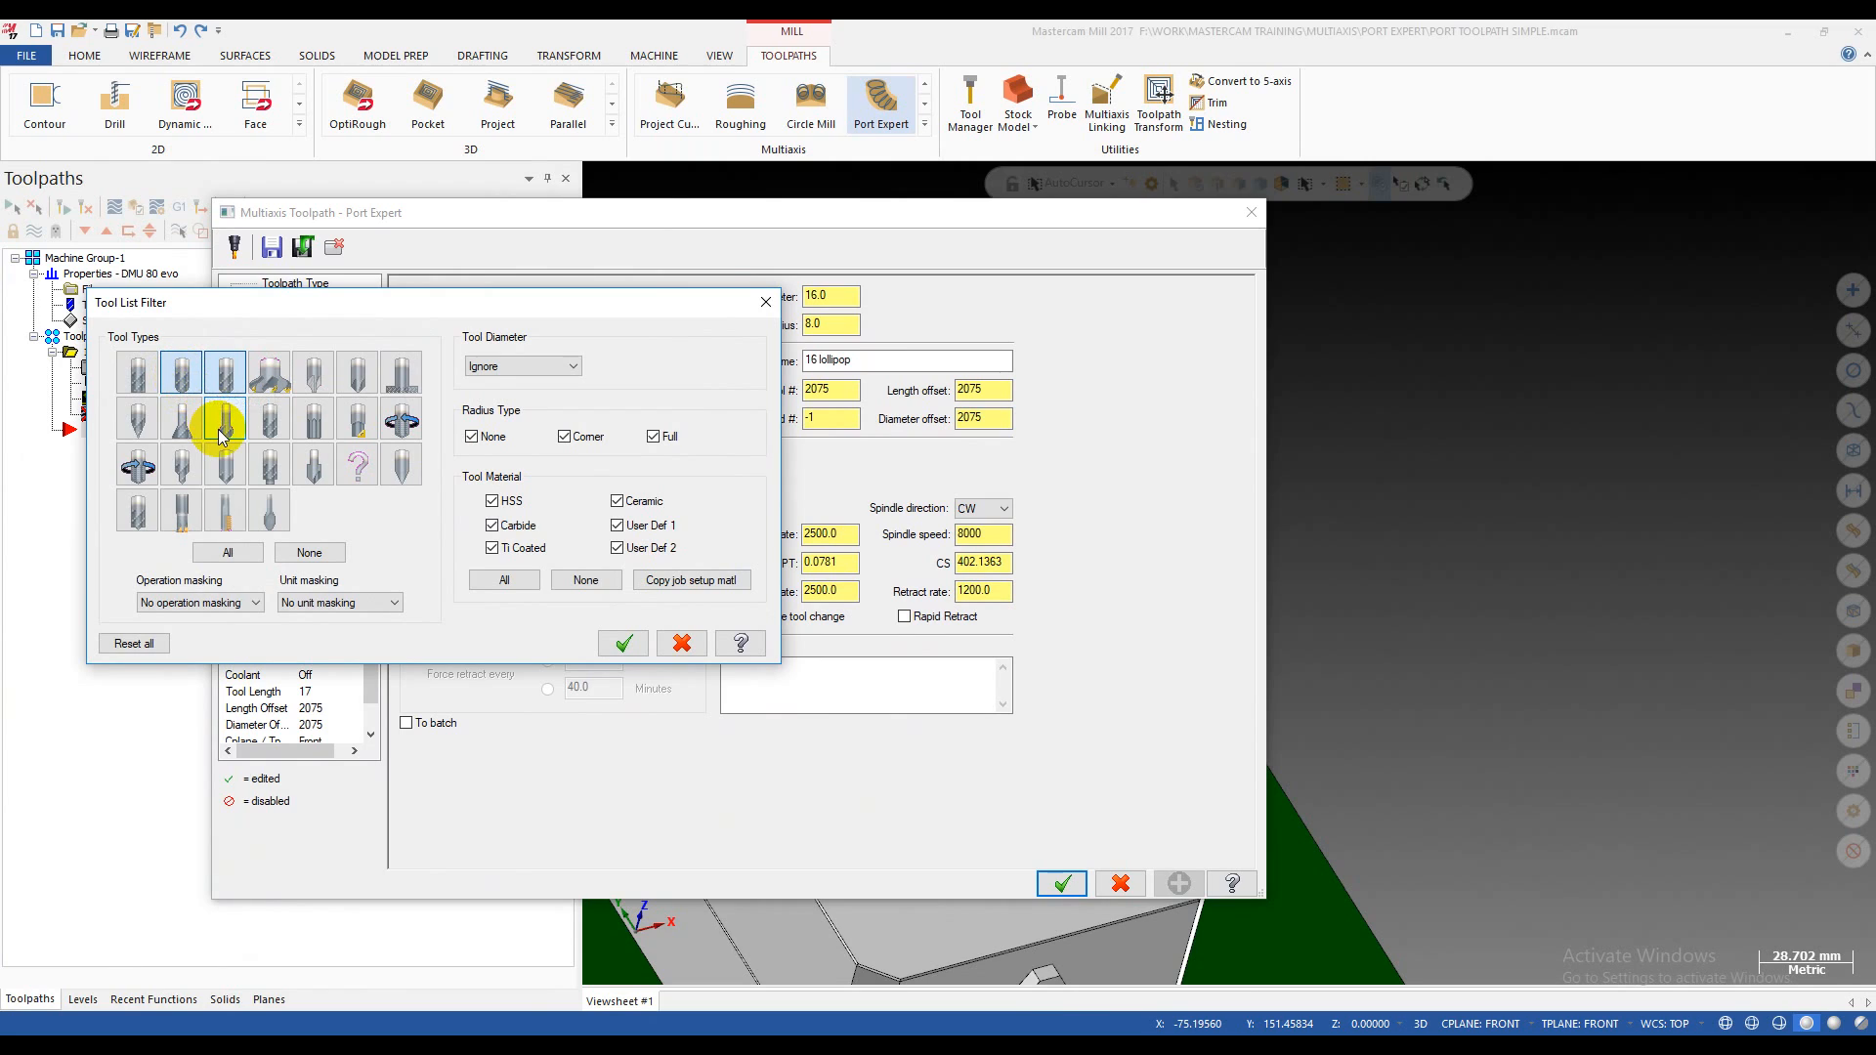
pyautogui.click(221, 435)
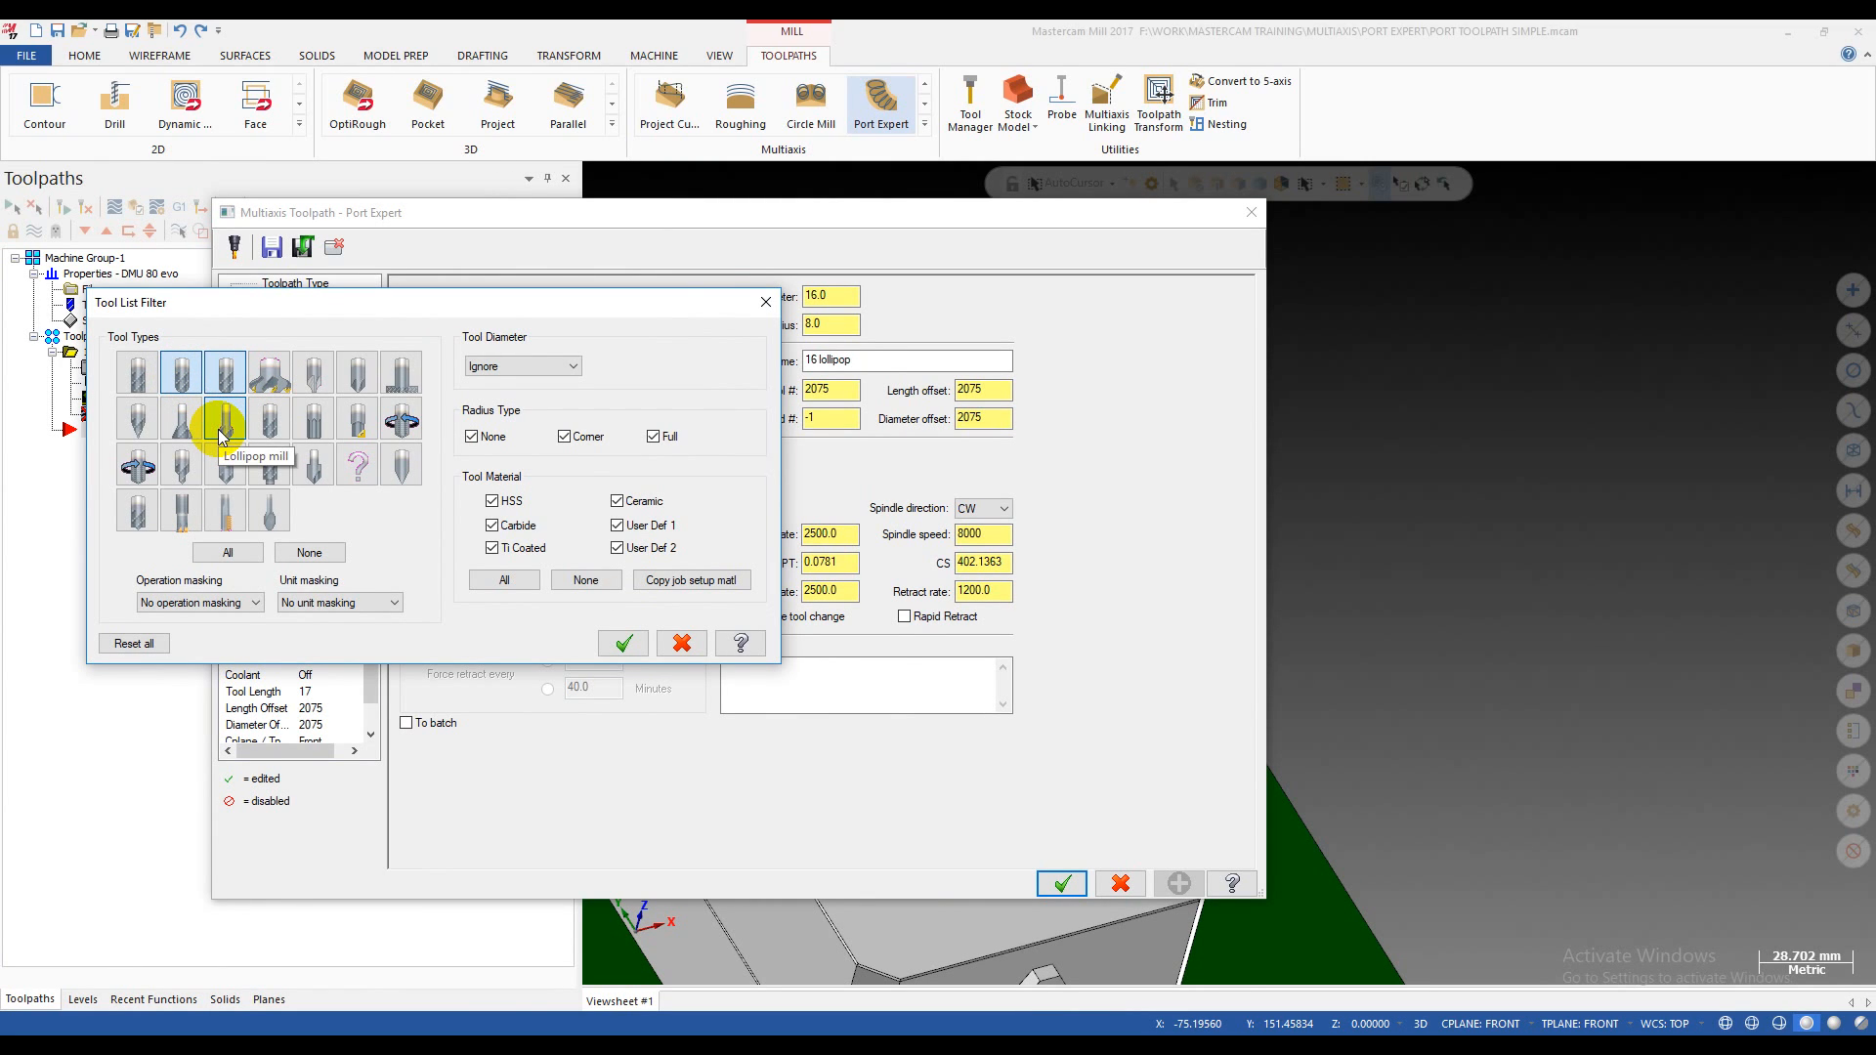
pyautogui.click(142, 389)
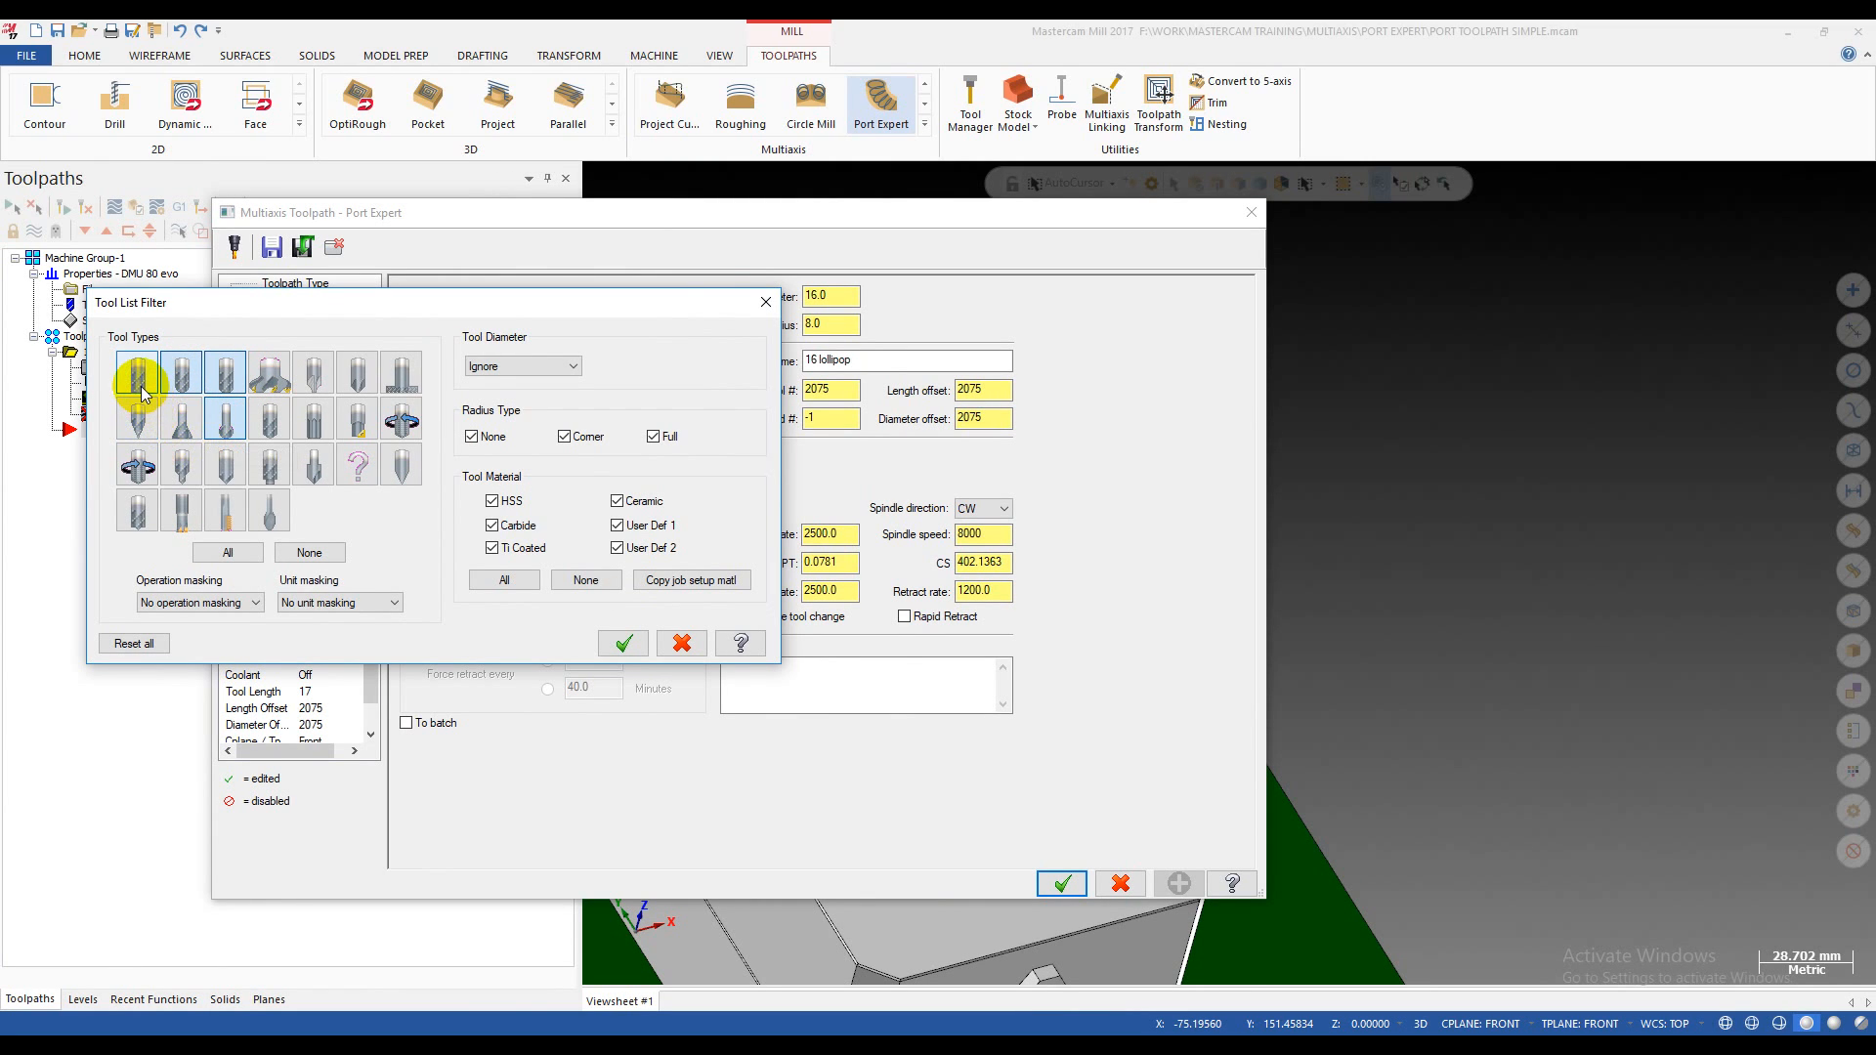
pyautogui.click(135, 381)
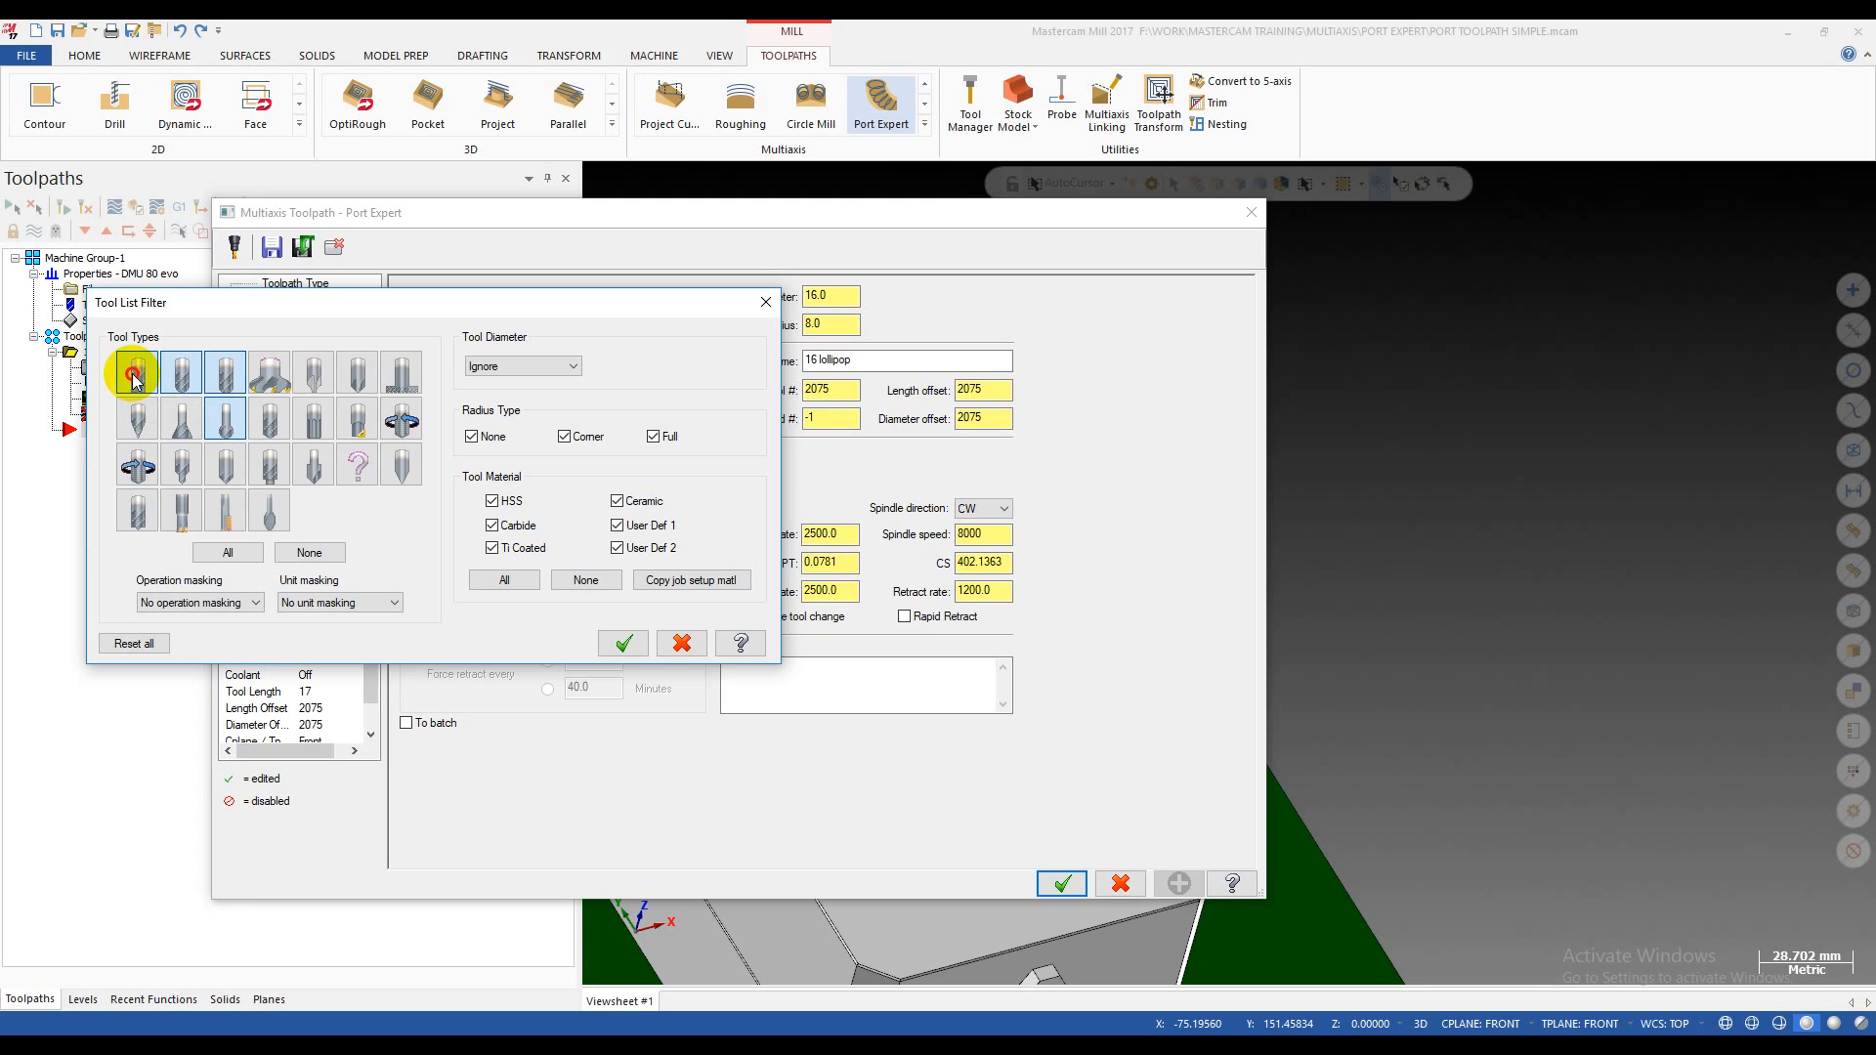
pyautogui.click(222, 377)
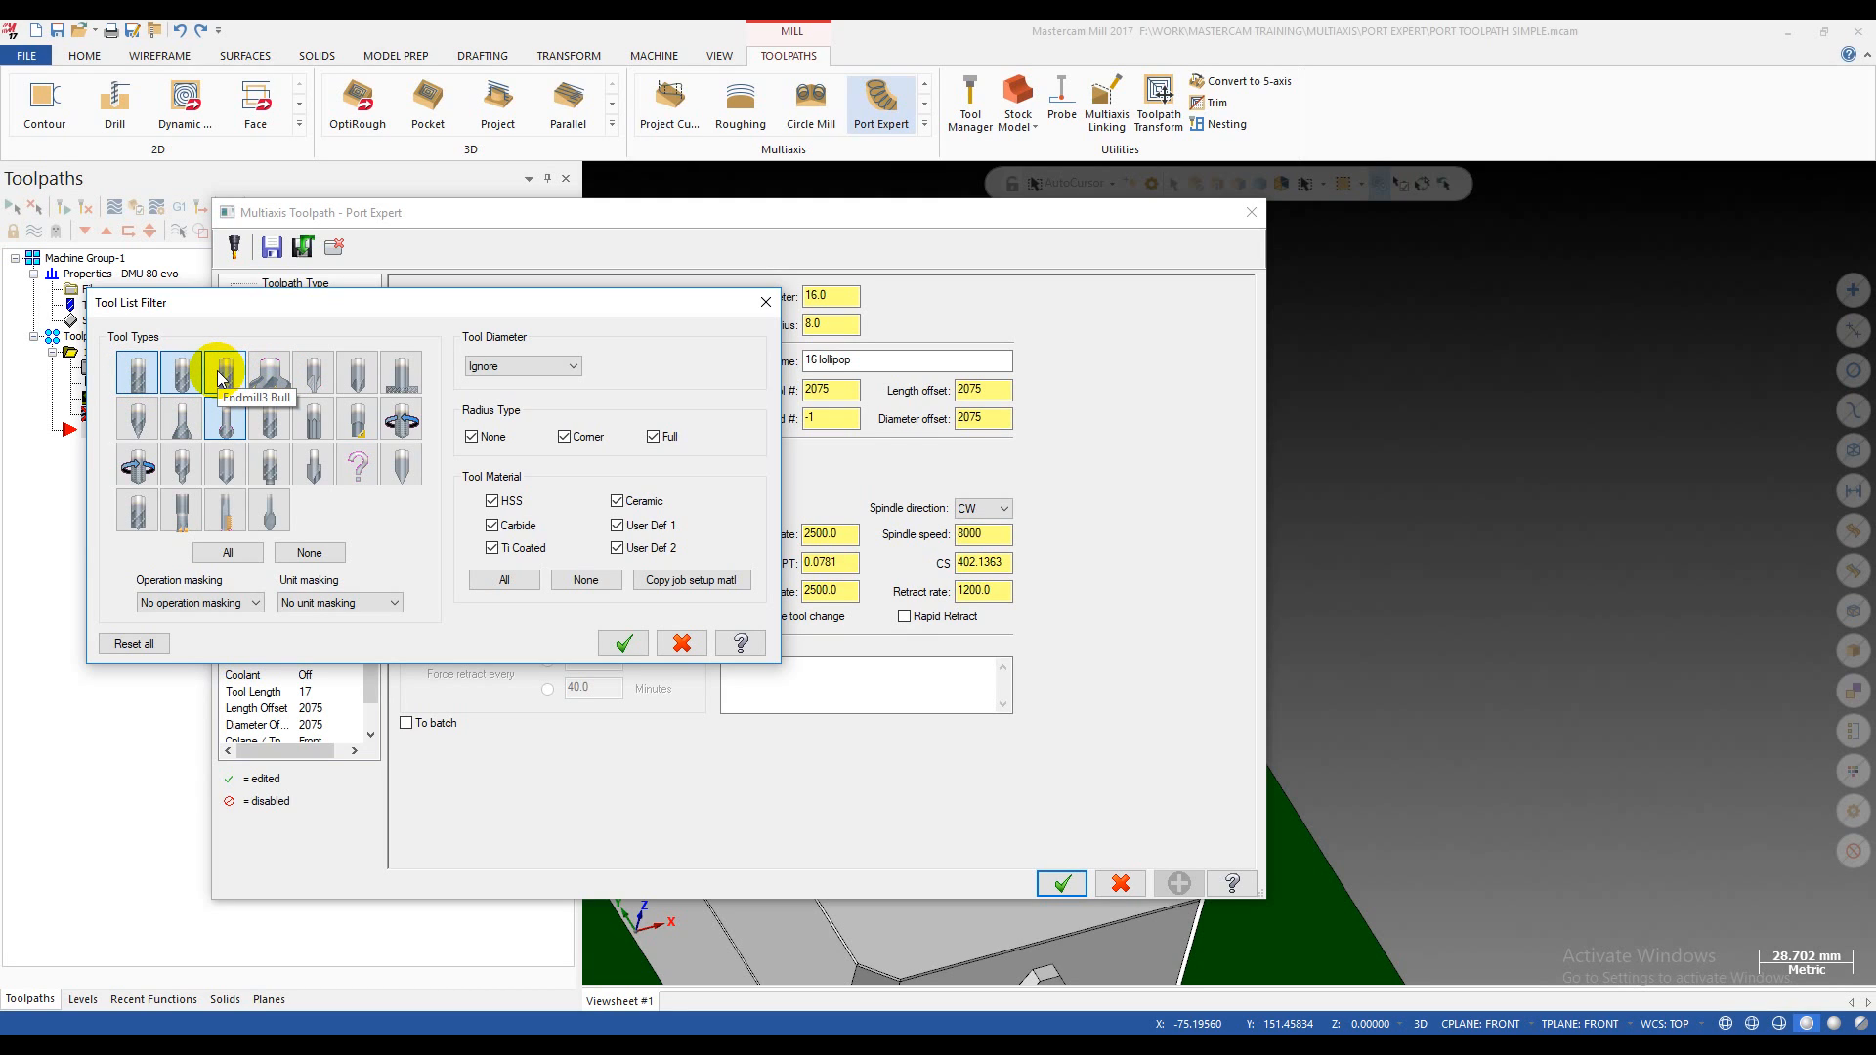
pyautogui.click(137, 375)
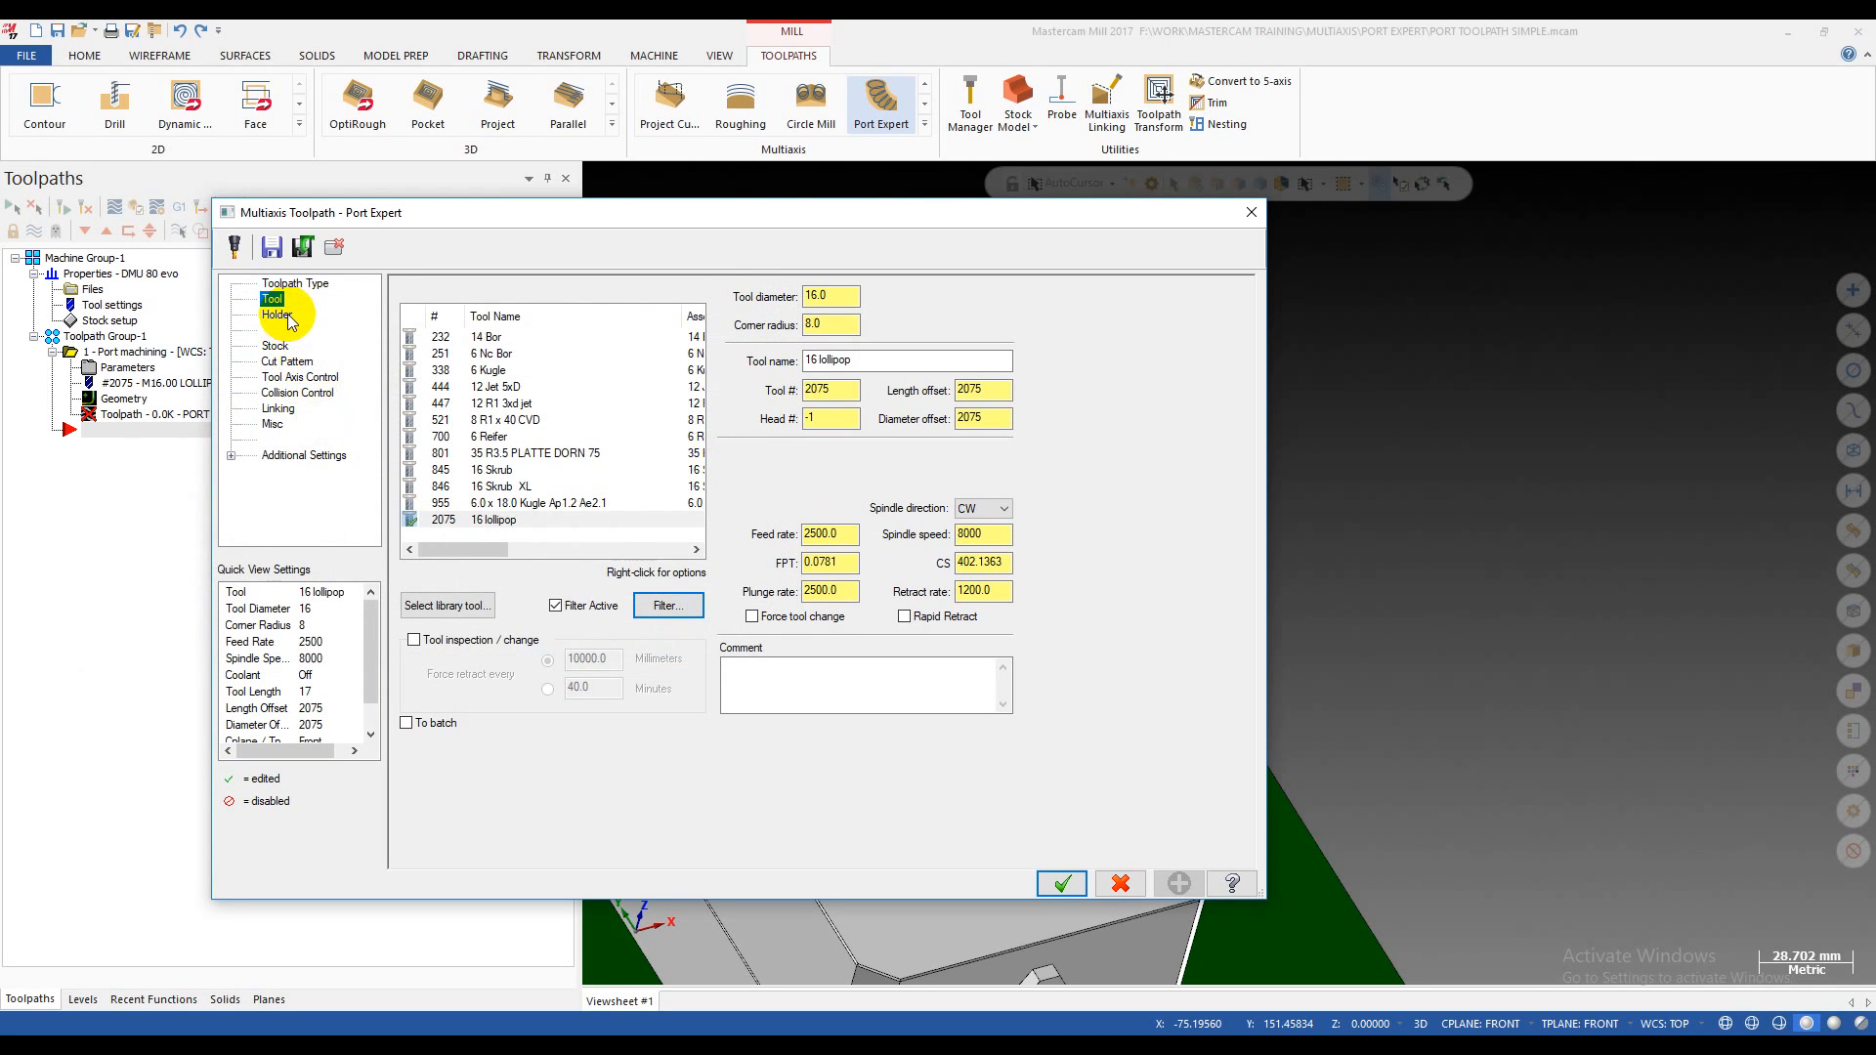
# - Examine the holder assembly of the 16 lollipop tool, including its shape and tool projection
pyautogui.click(275, 317)
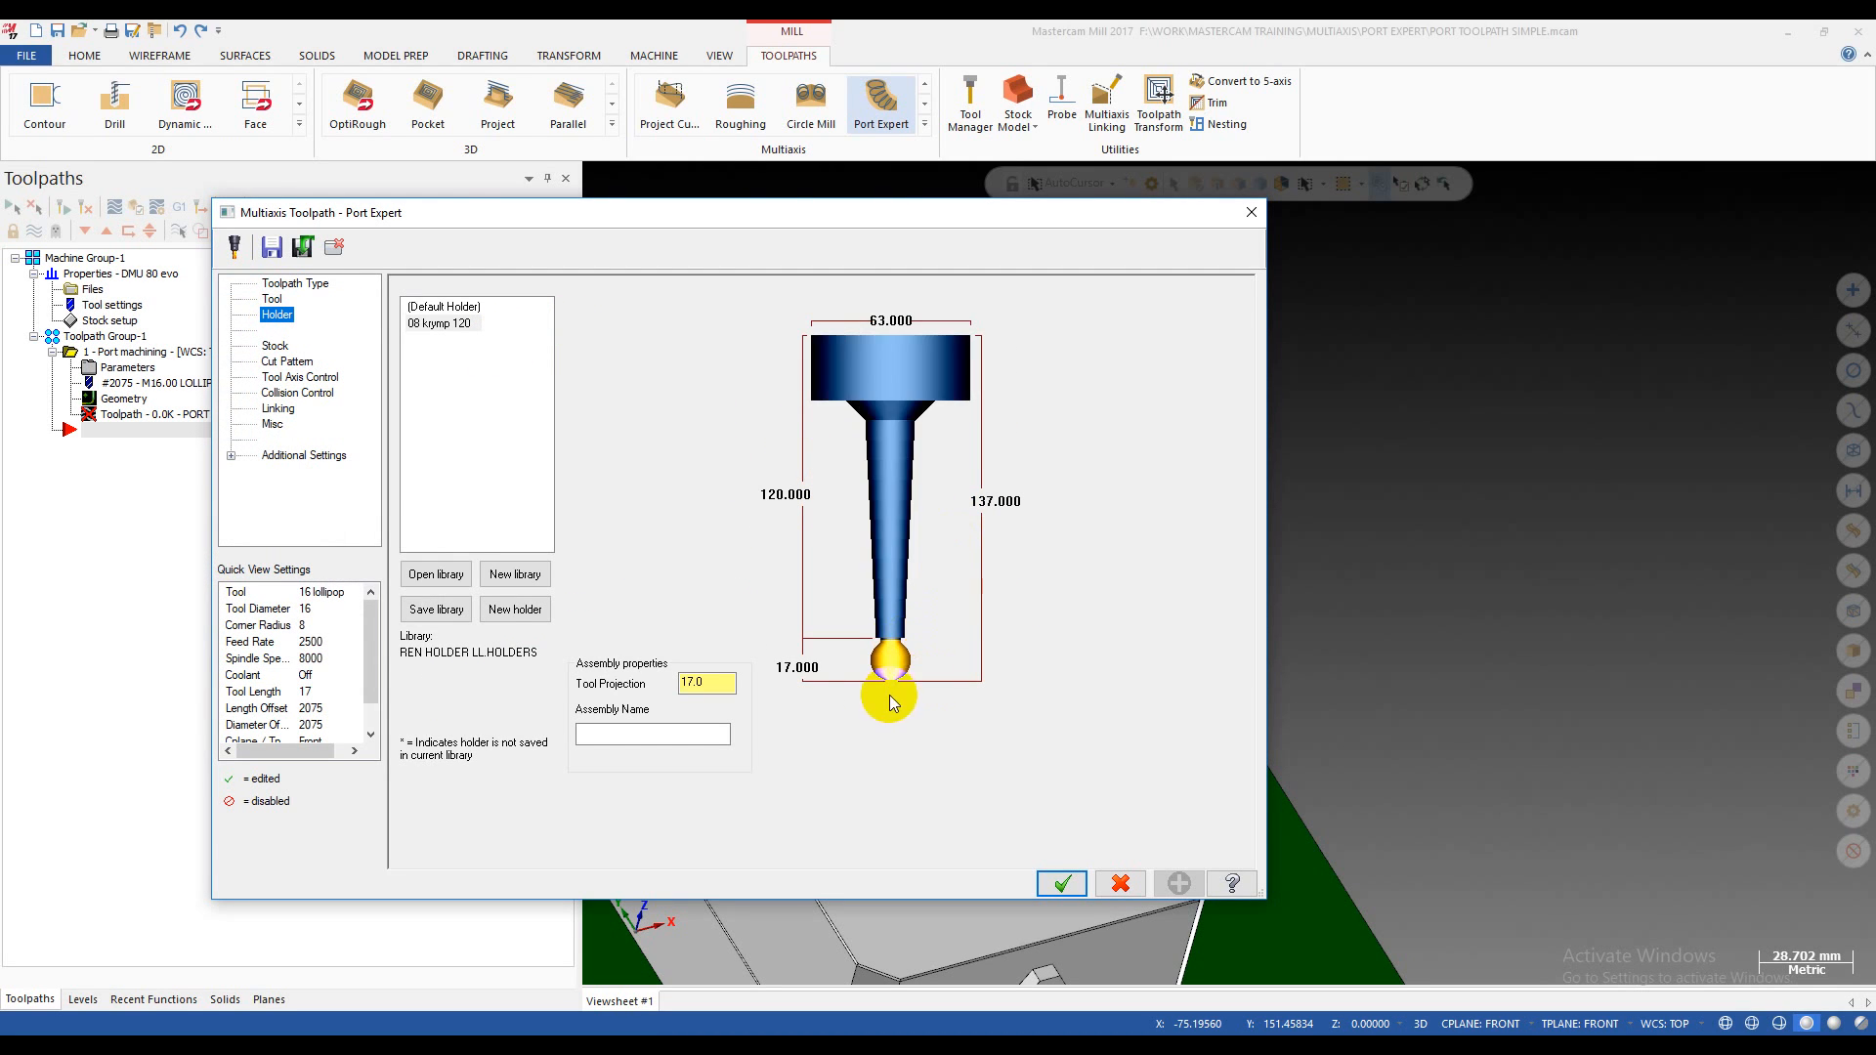
pyautogui.moveTo(1025, 216); pyautogui.dragTo(1042, 277)
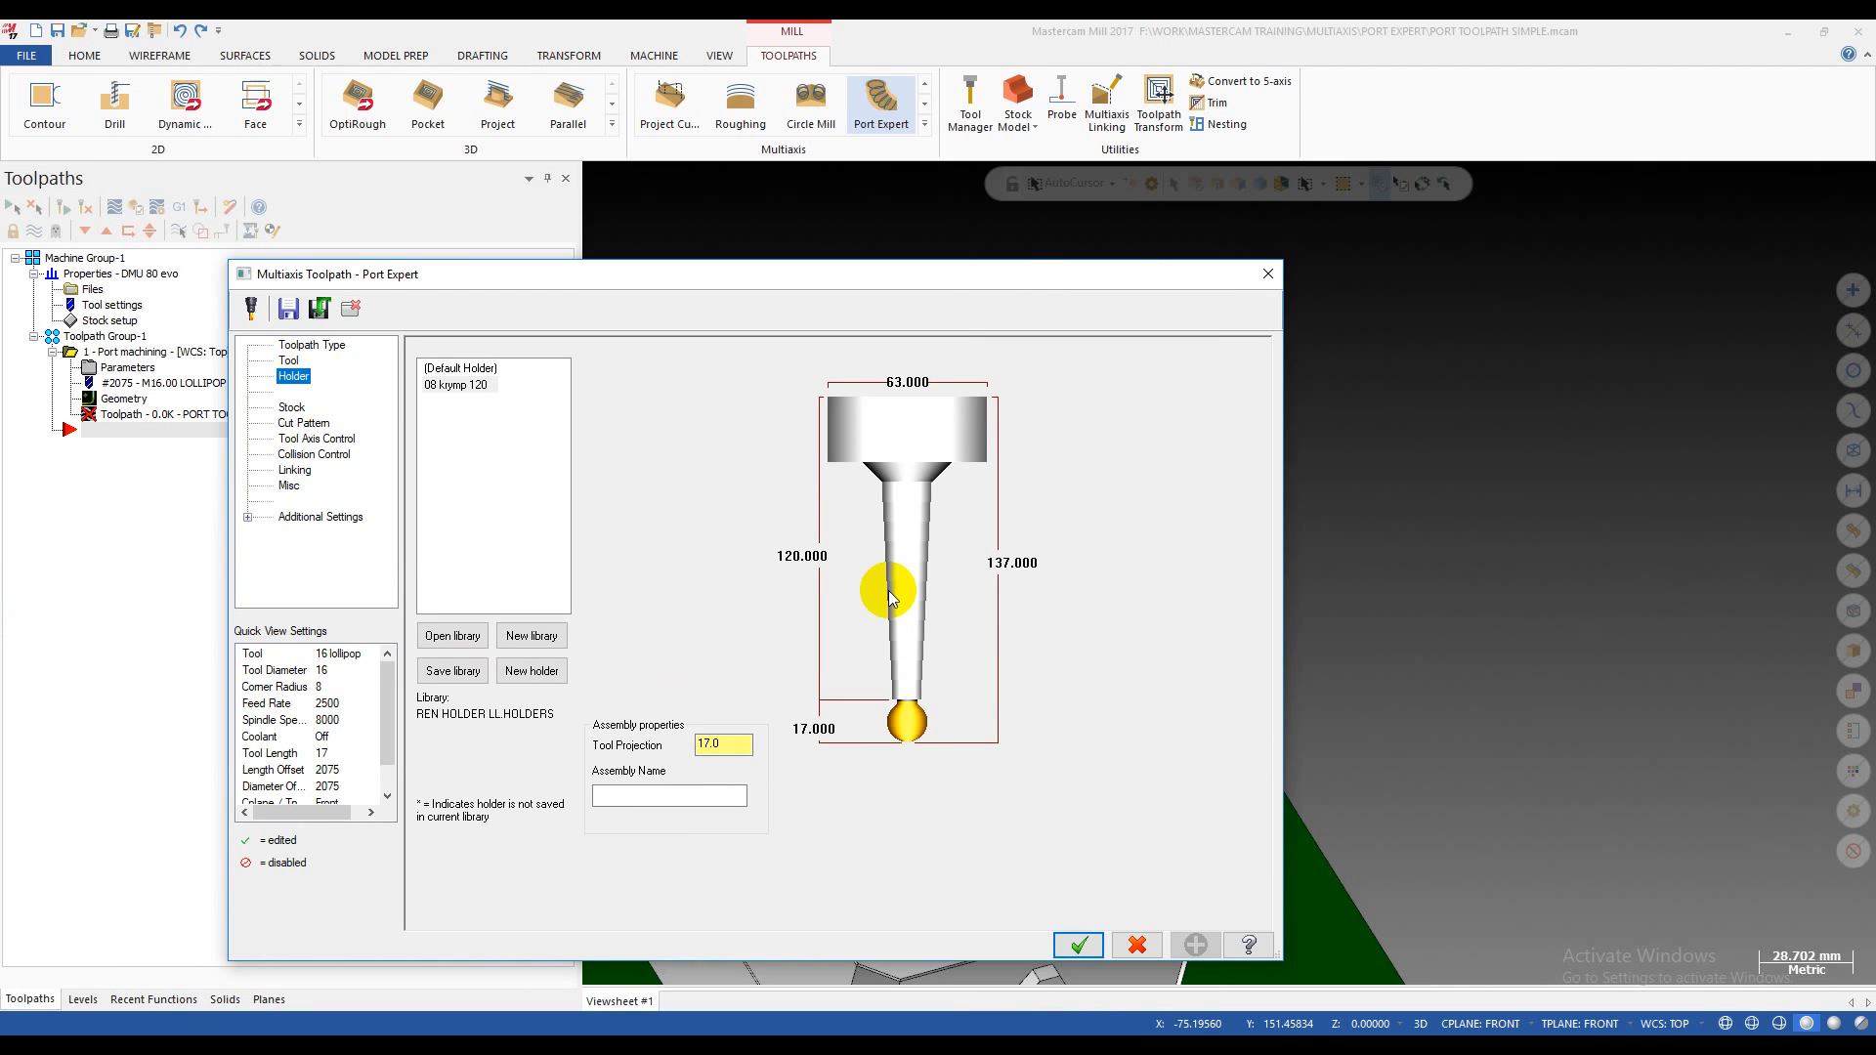
pyautogui.moveTo(961, 278); pyautogui.dragTo(1035, 176)
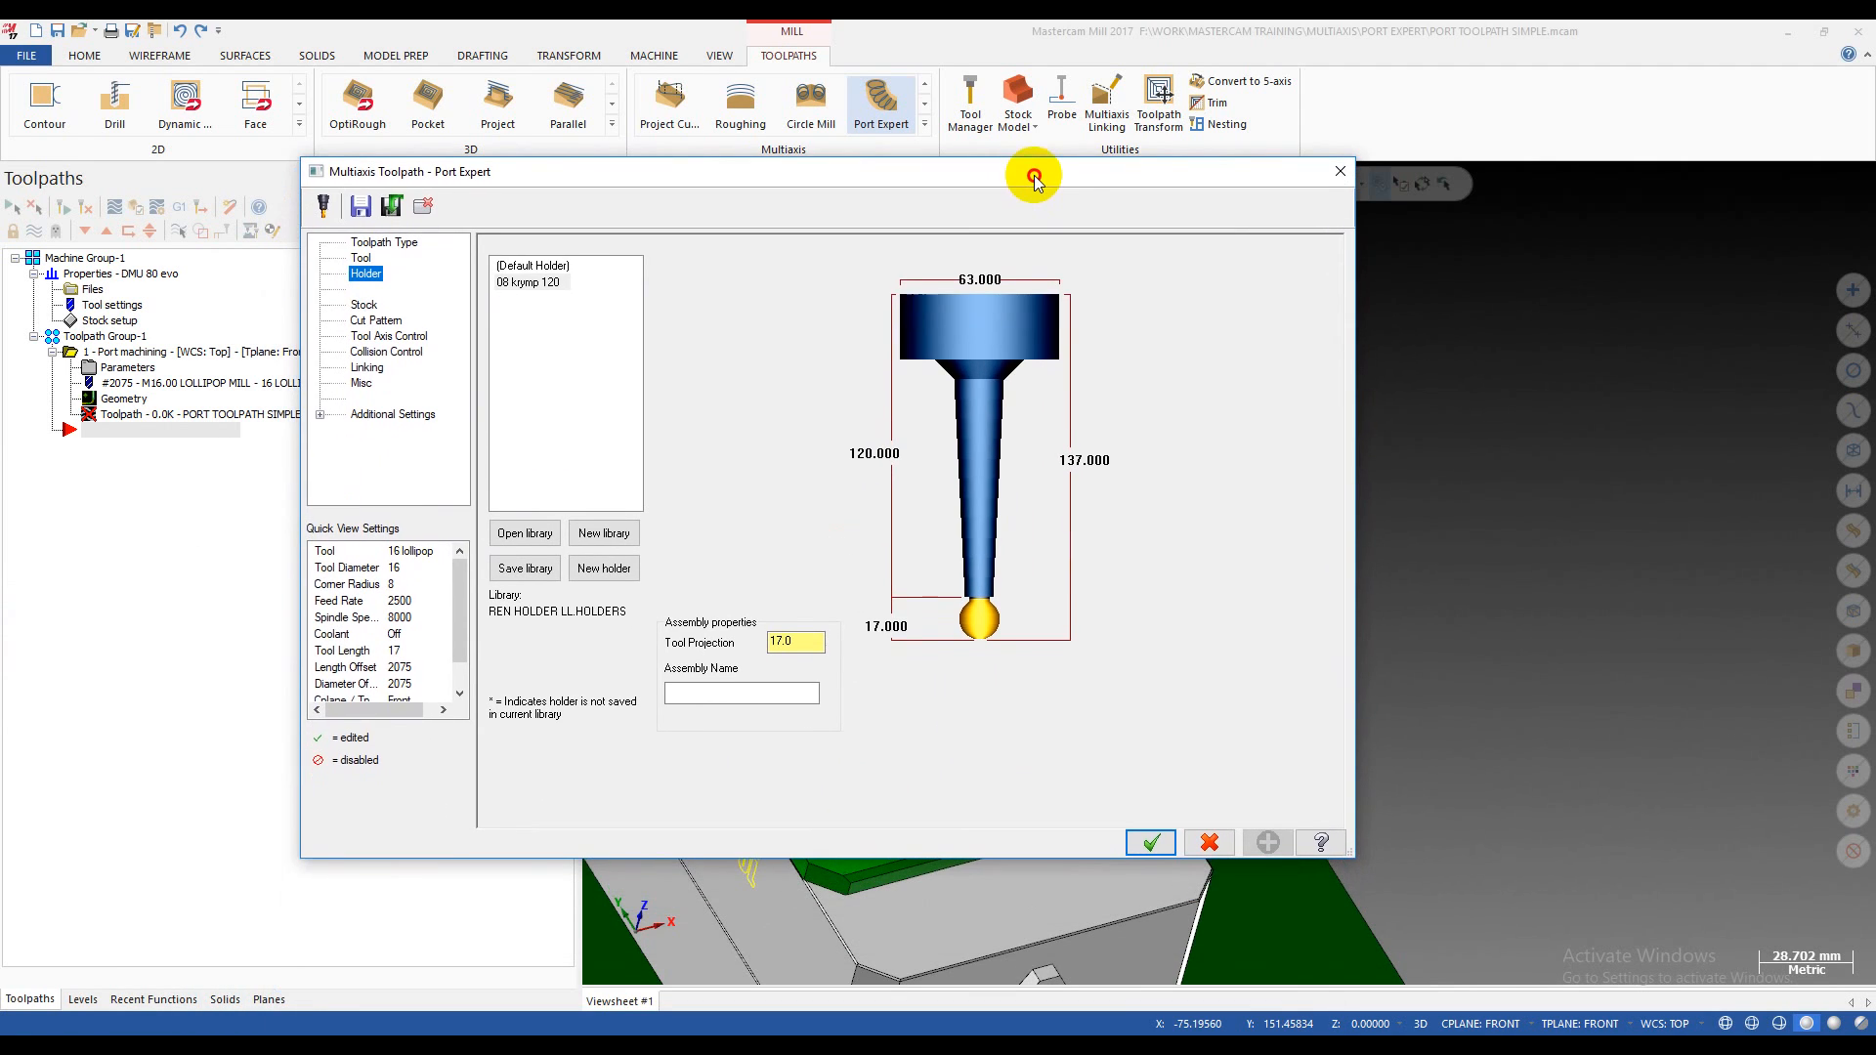
# - Switch the cut pattern to Roughing and review the stock options offered for that pattern
pyautogui.click(375, 308)
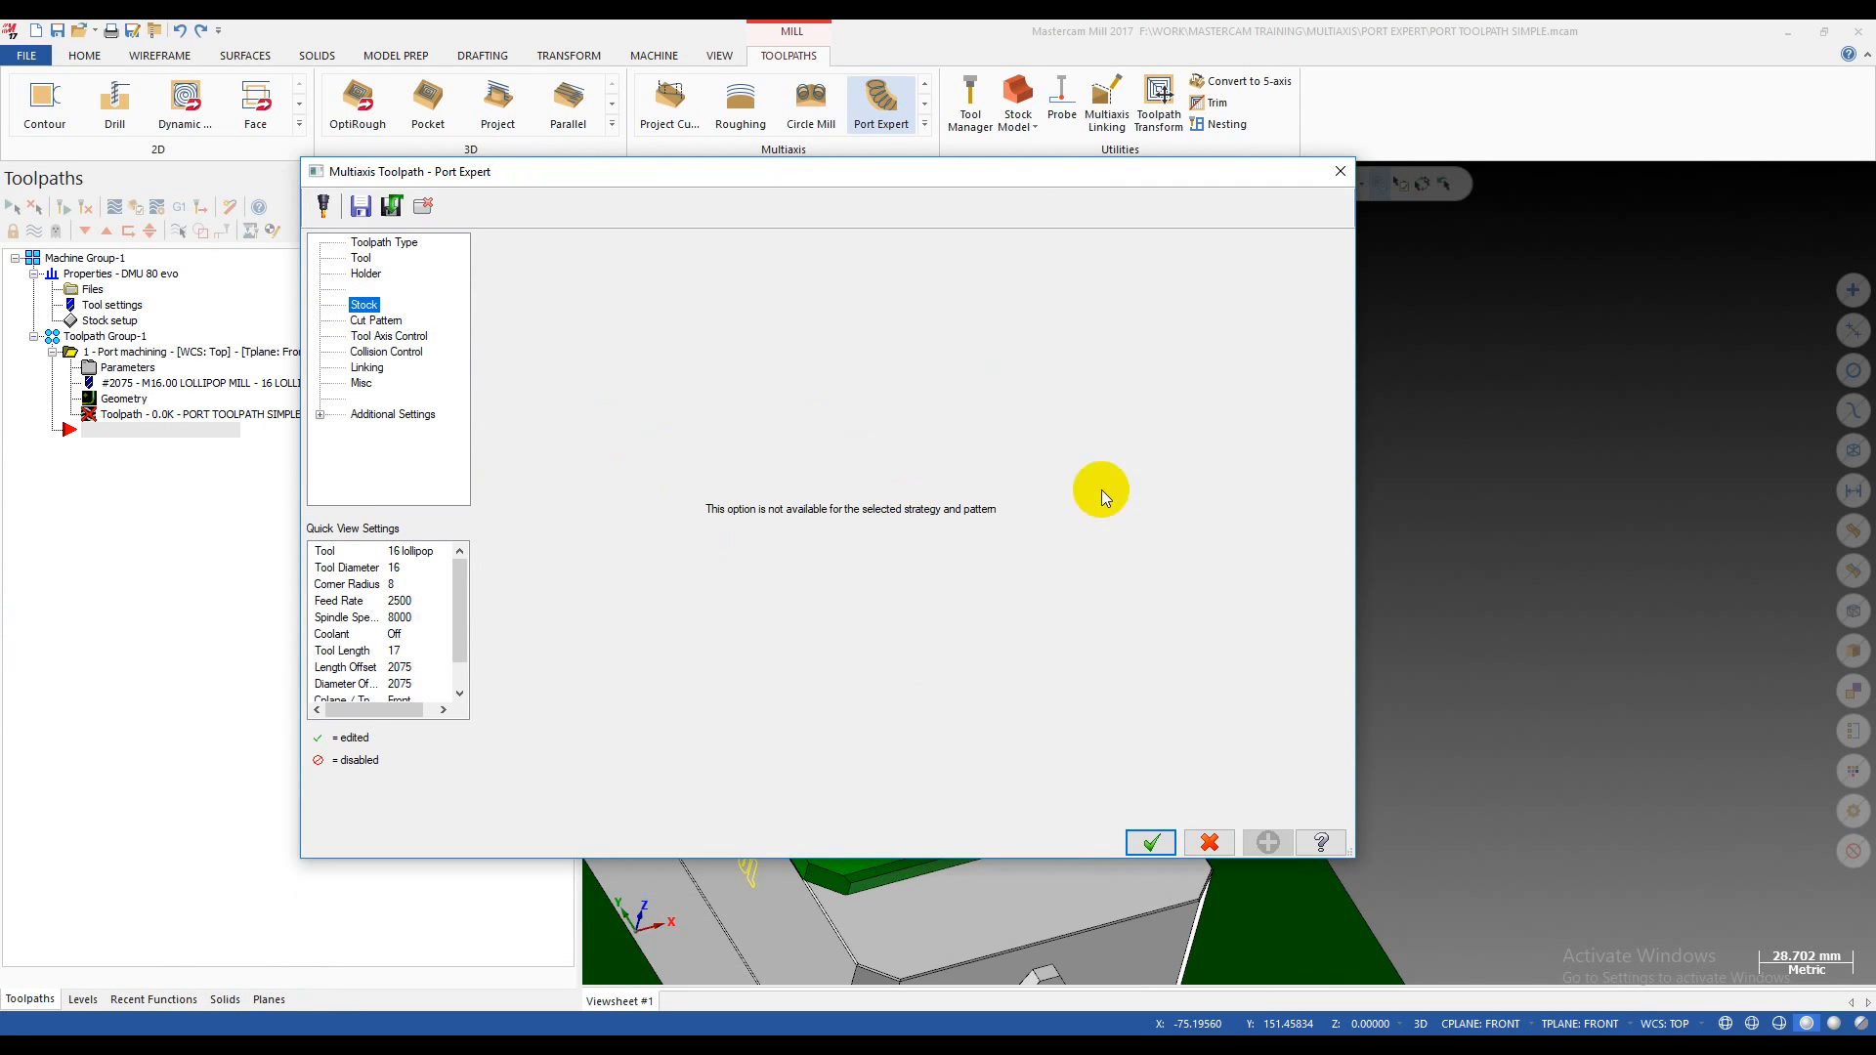
pyautogui.click(376, 321)
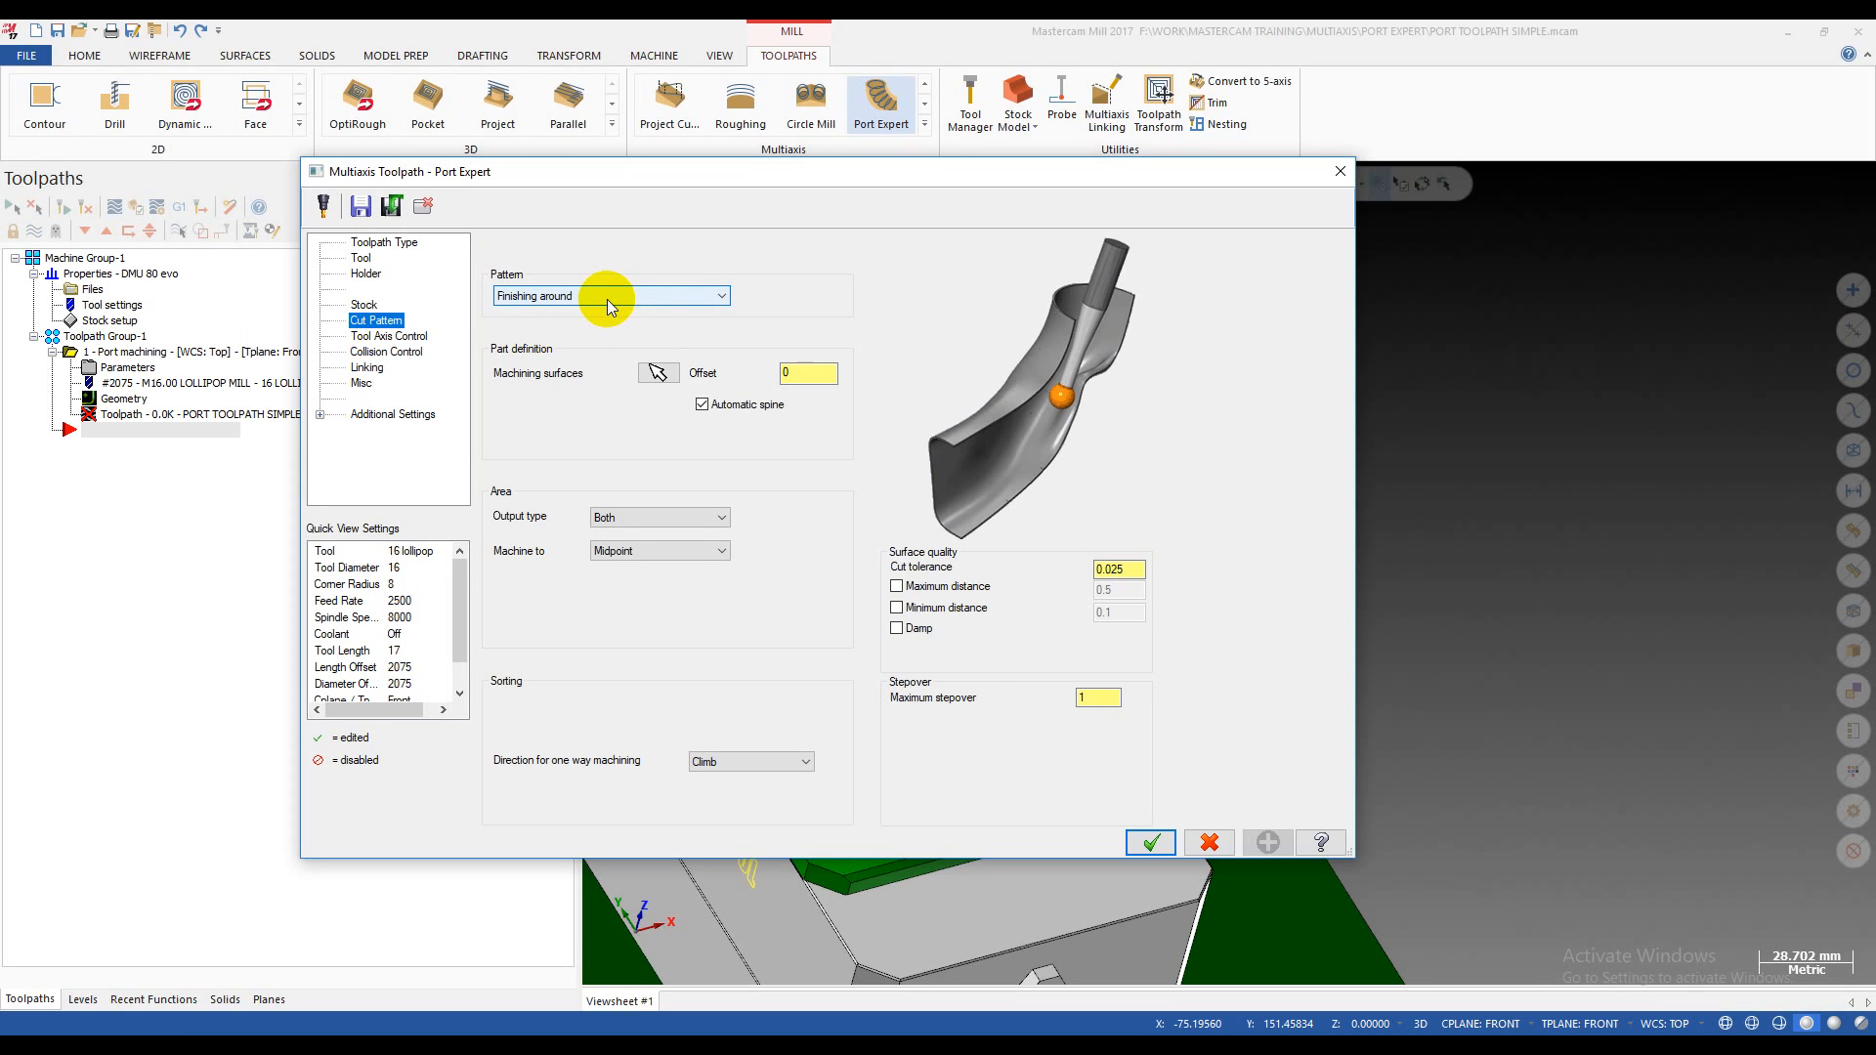
pyautogui.click(607, 299)
pyautogui.click(544, 318)
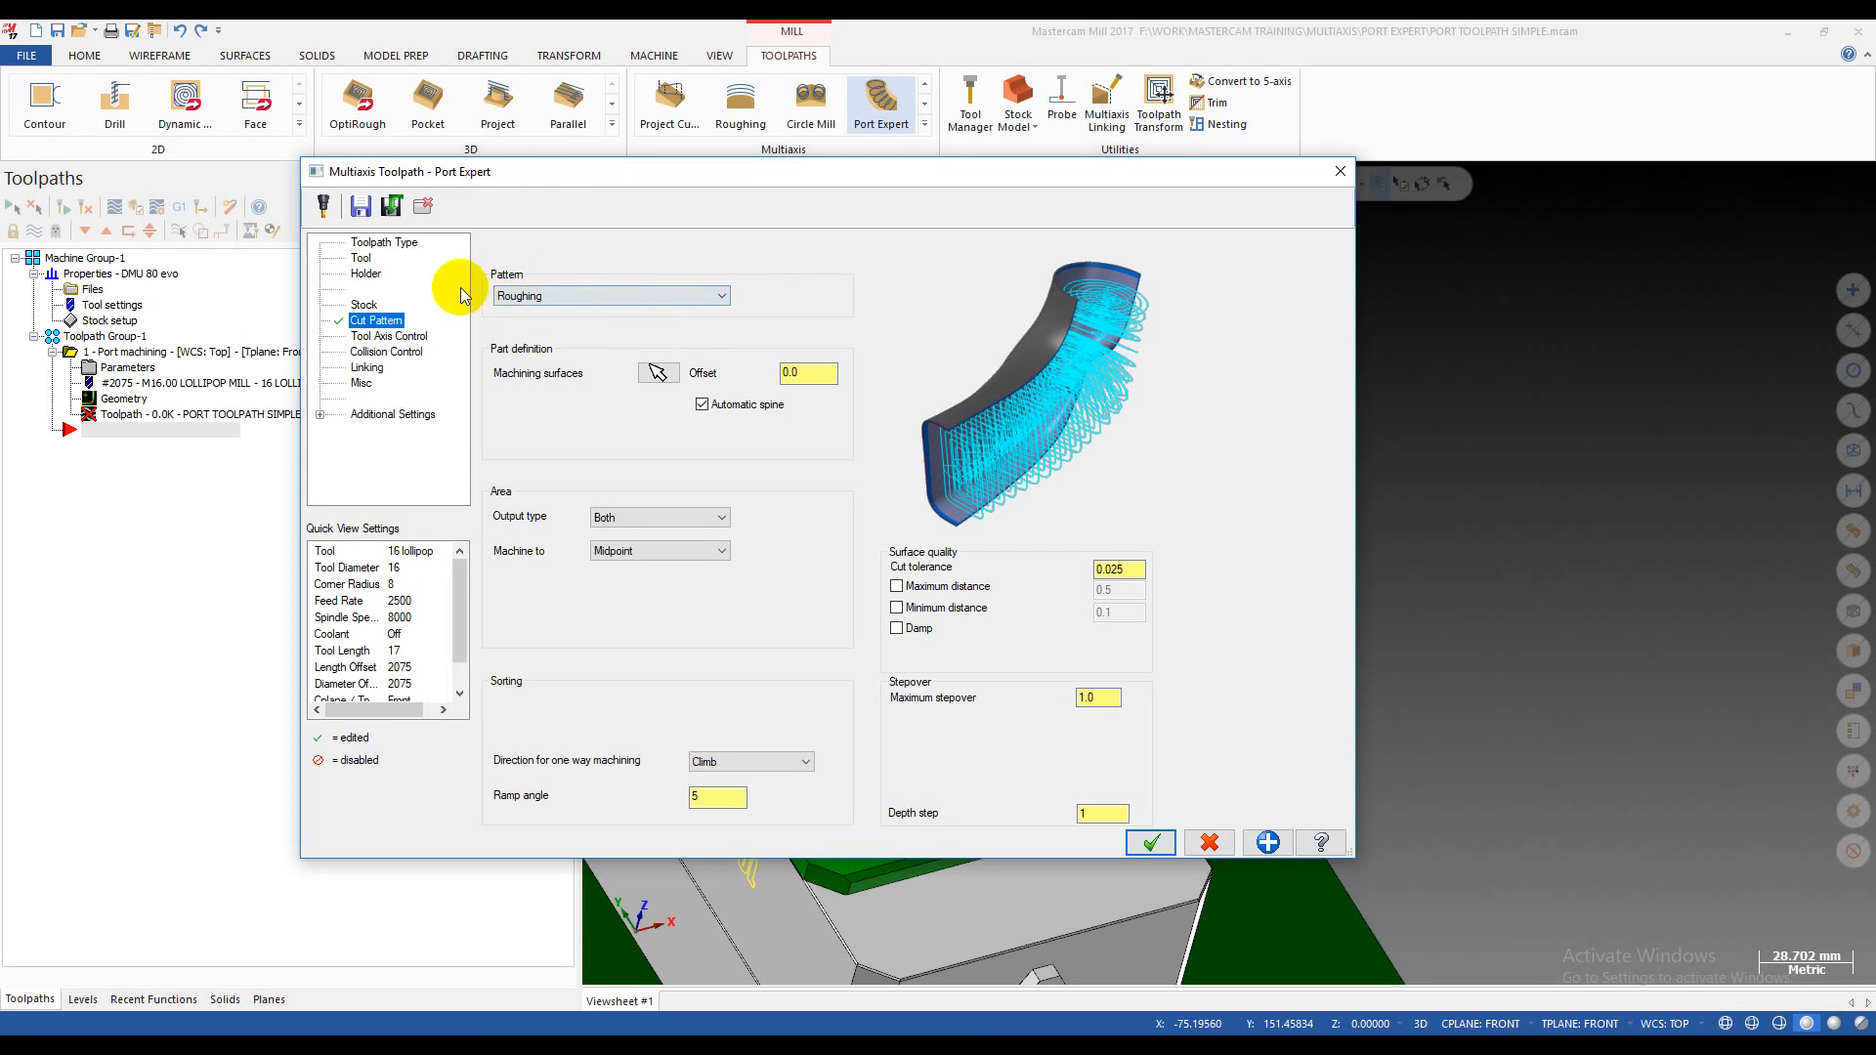
pyautogui.click(363, 304)
pyautogui.click(377, 323)
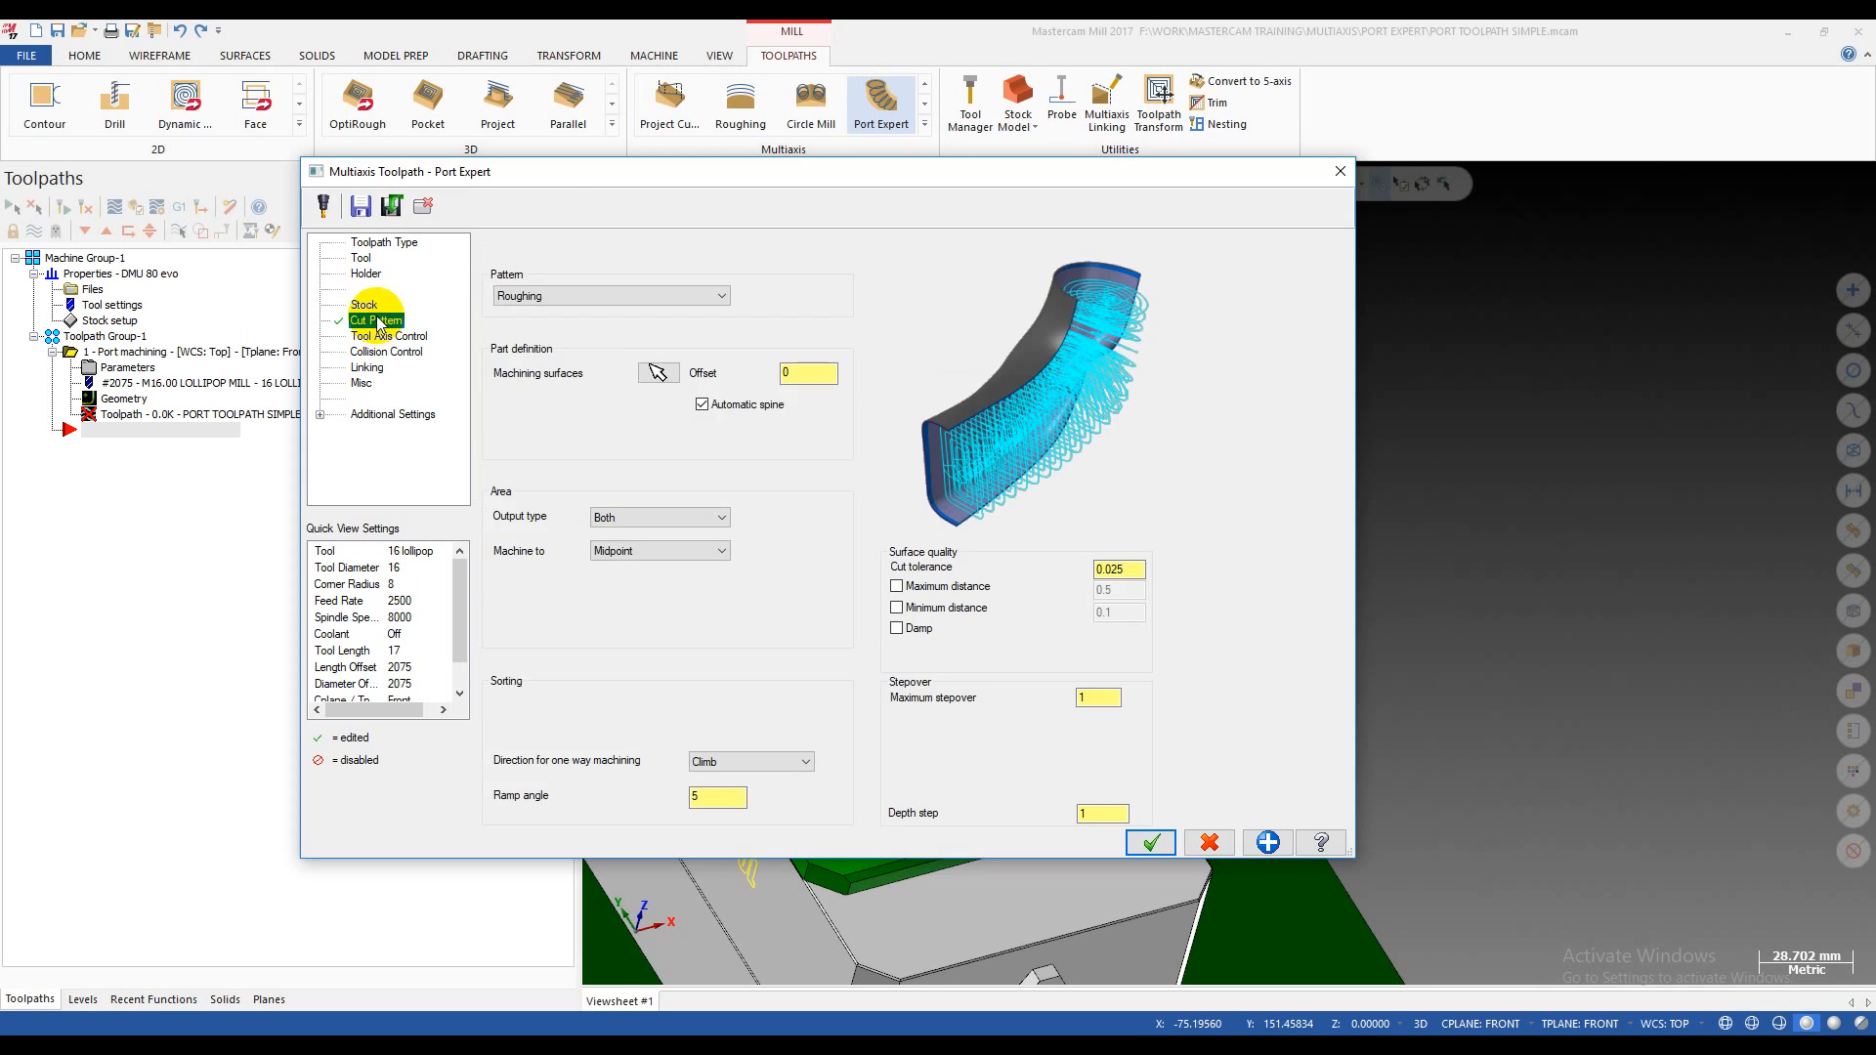
pyautogui.click(370, 307)
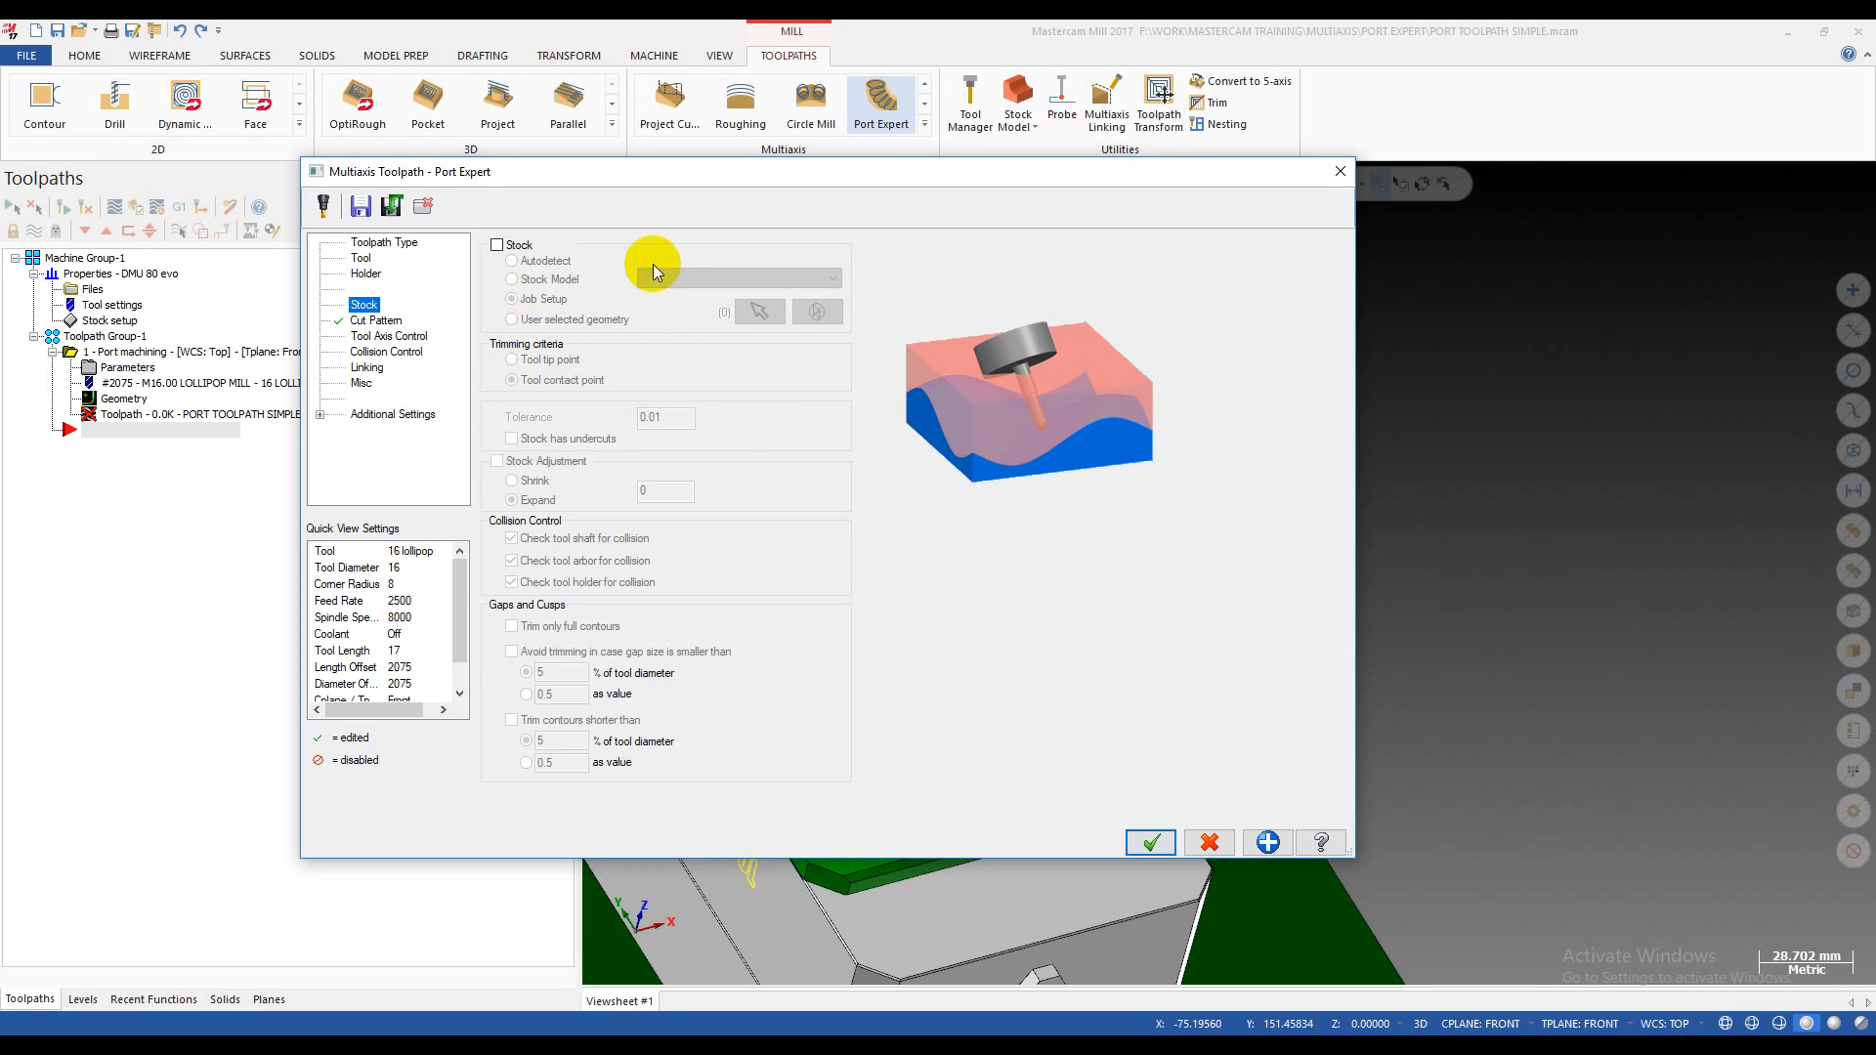
pyautogui.click(379, 321)
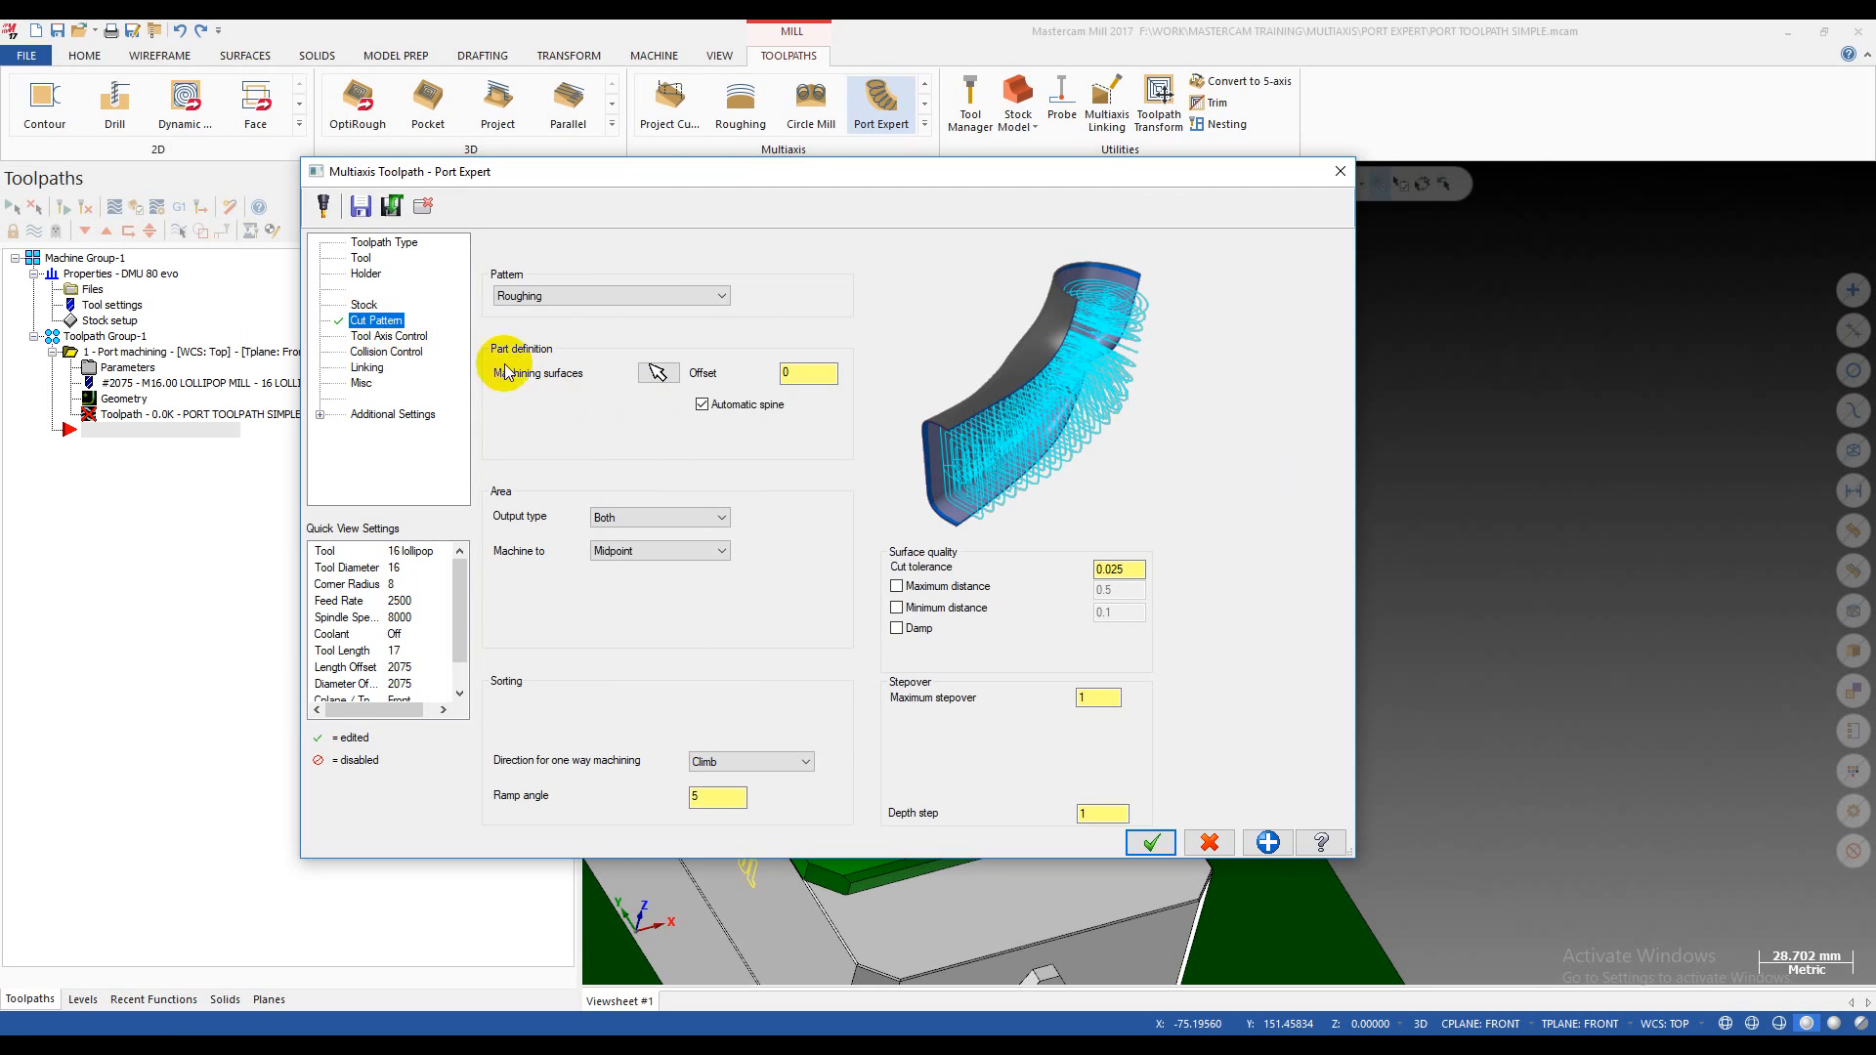
pyautogui.click(549, 297)
pyautogui.click(515, 311)
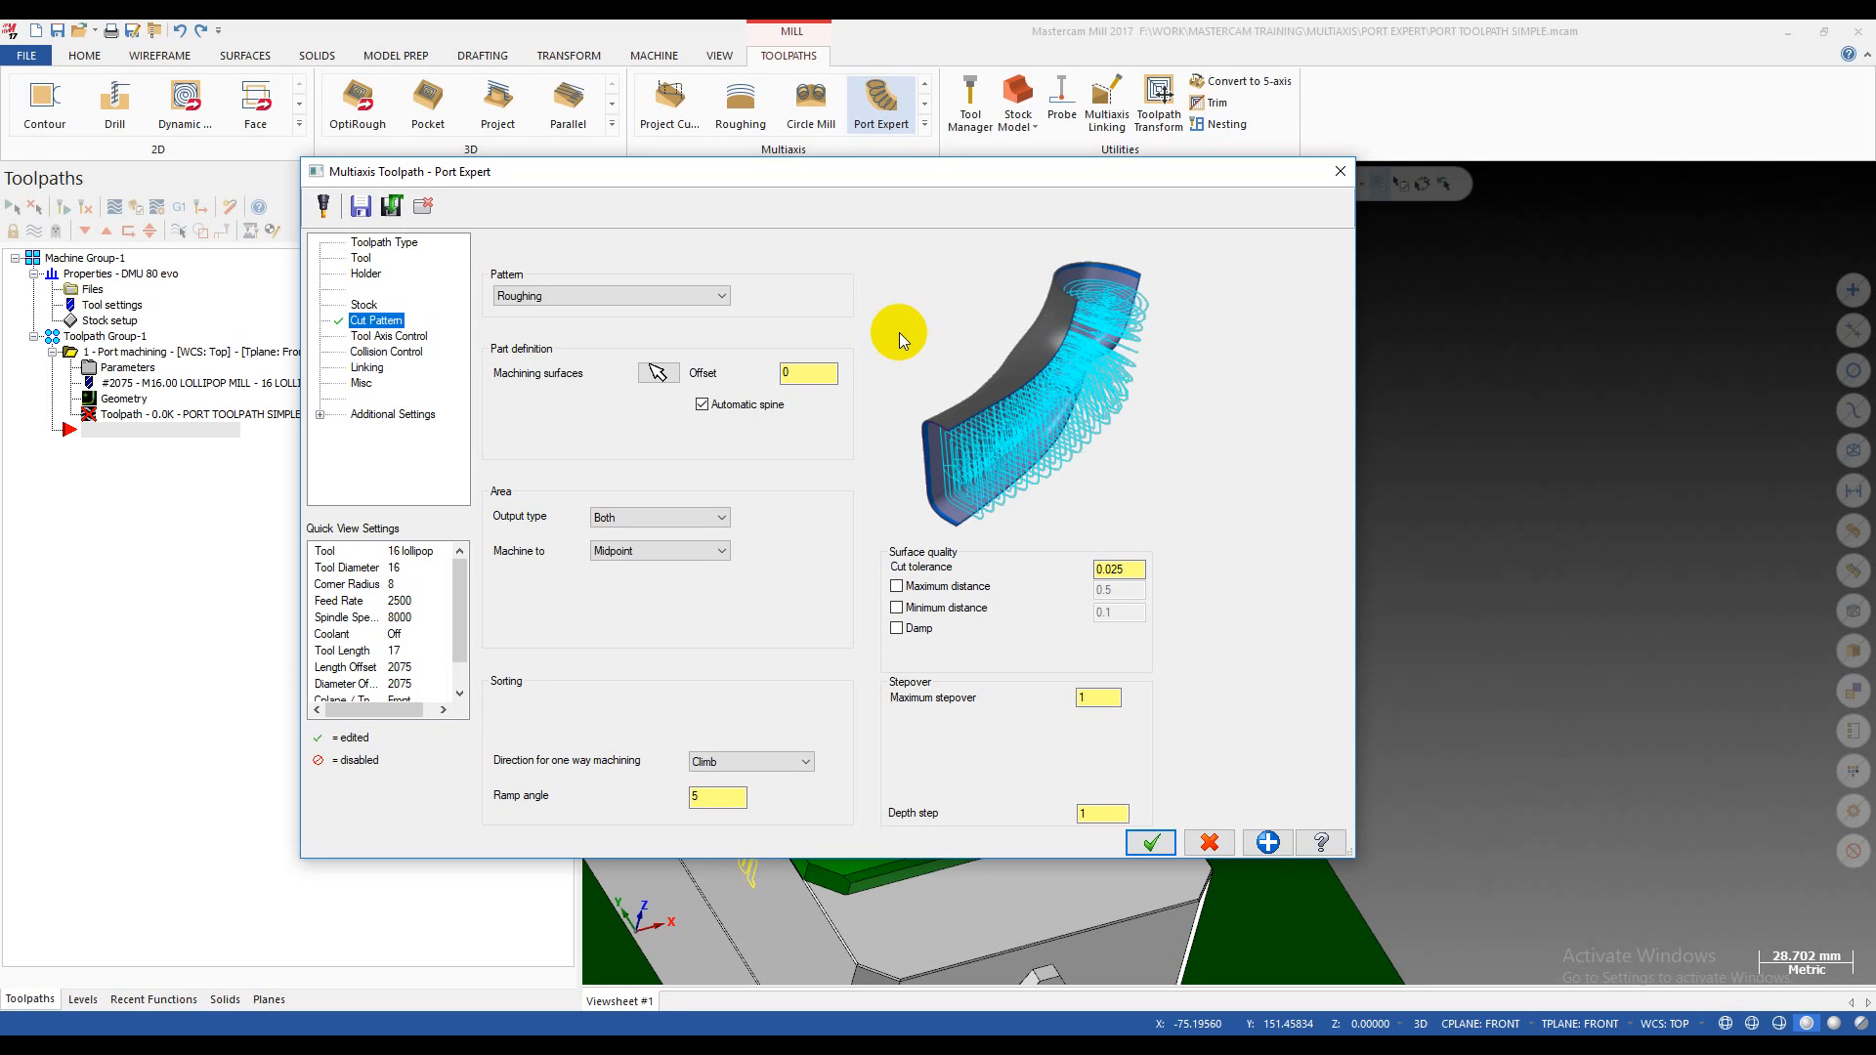
# - Review the illustrations for the machining surface offset and cut tolerance settings
pyautogui.click(823, 373)
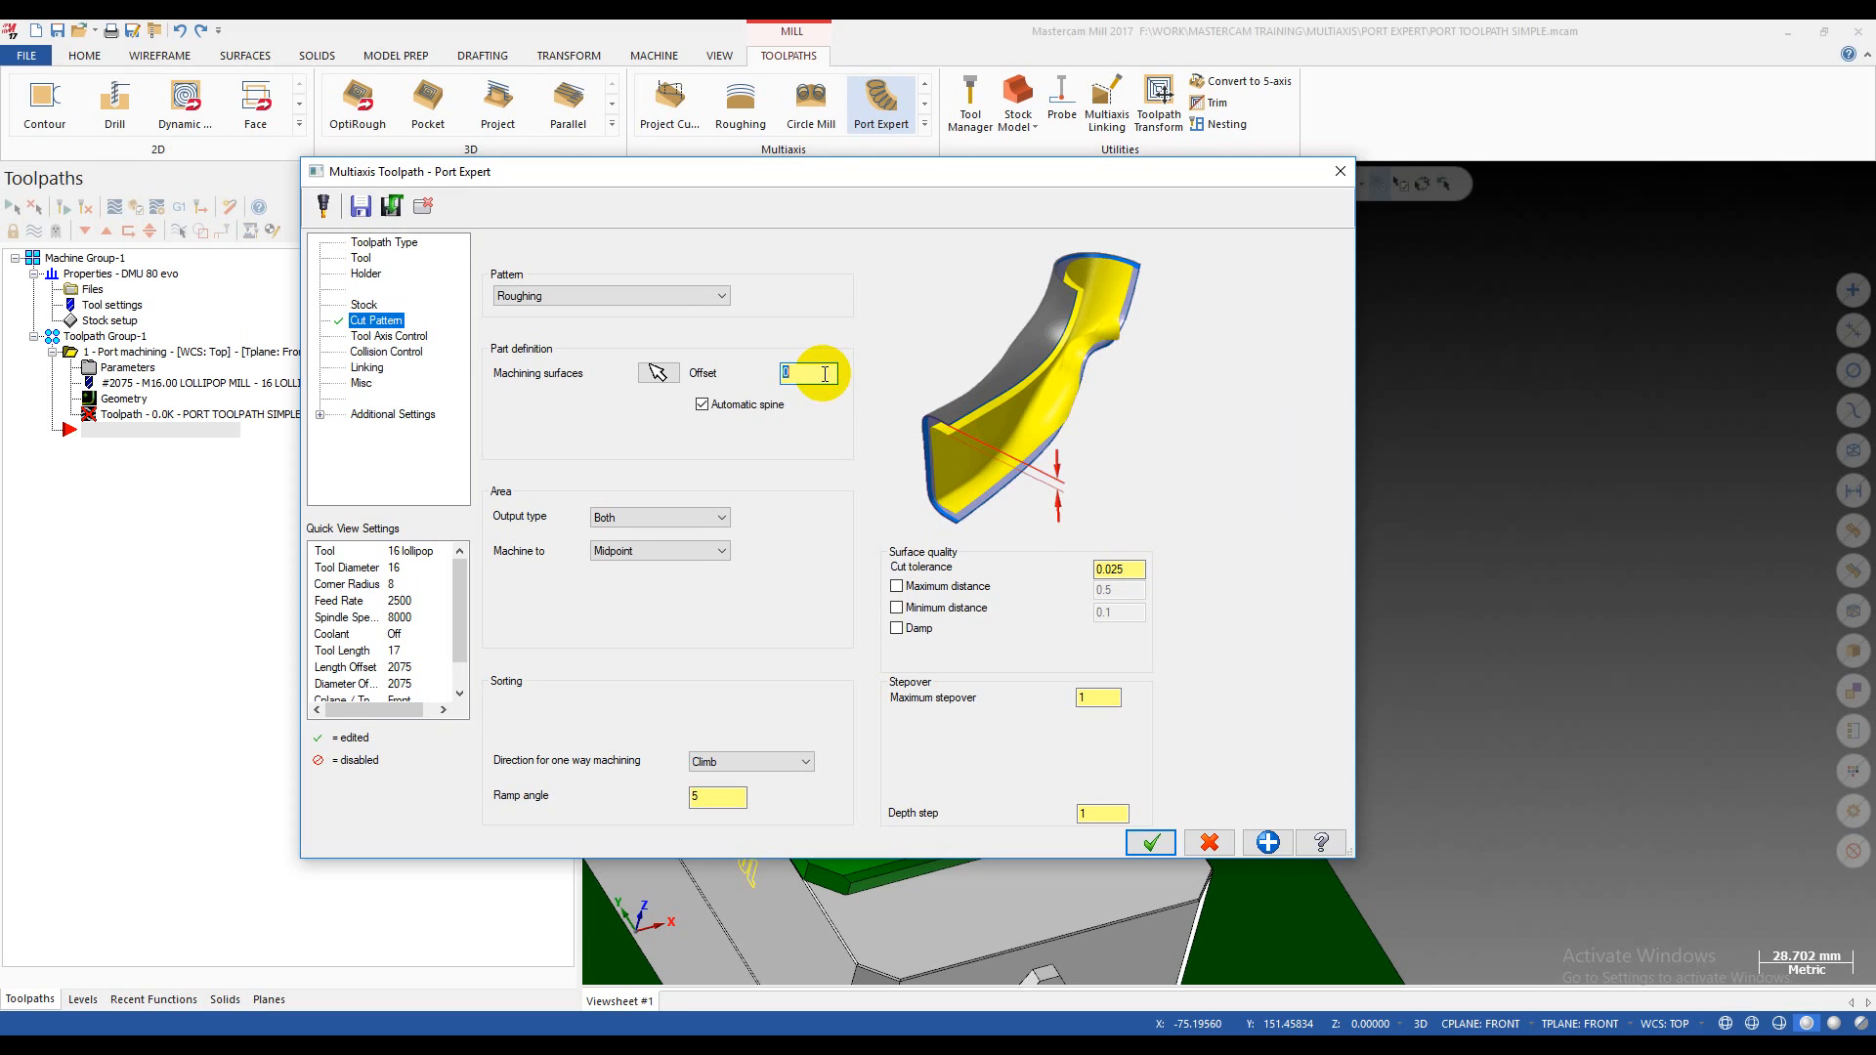
pyautogui.click(814, 378)
pyautogui.click(1109, 570)
pyautogui.click(797, 372)
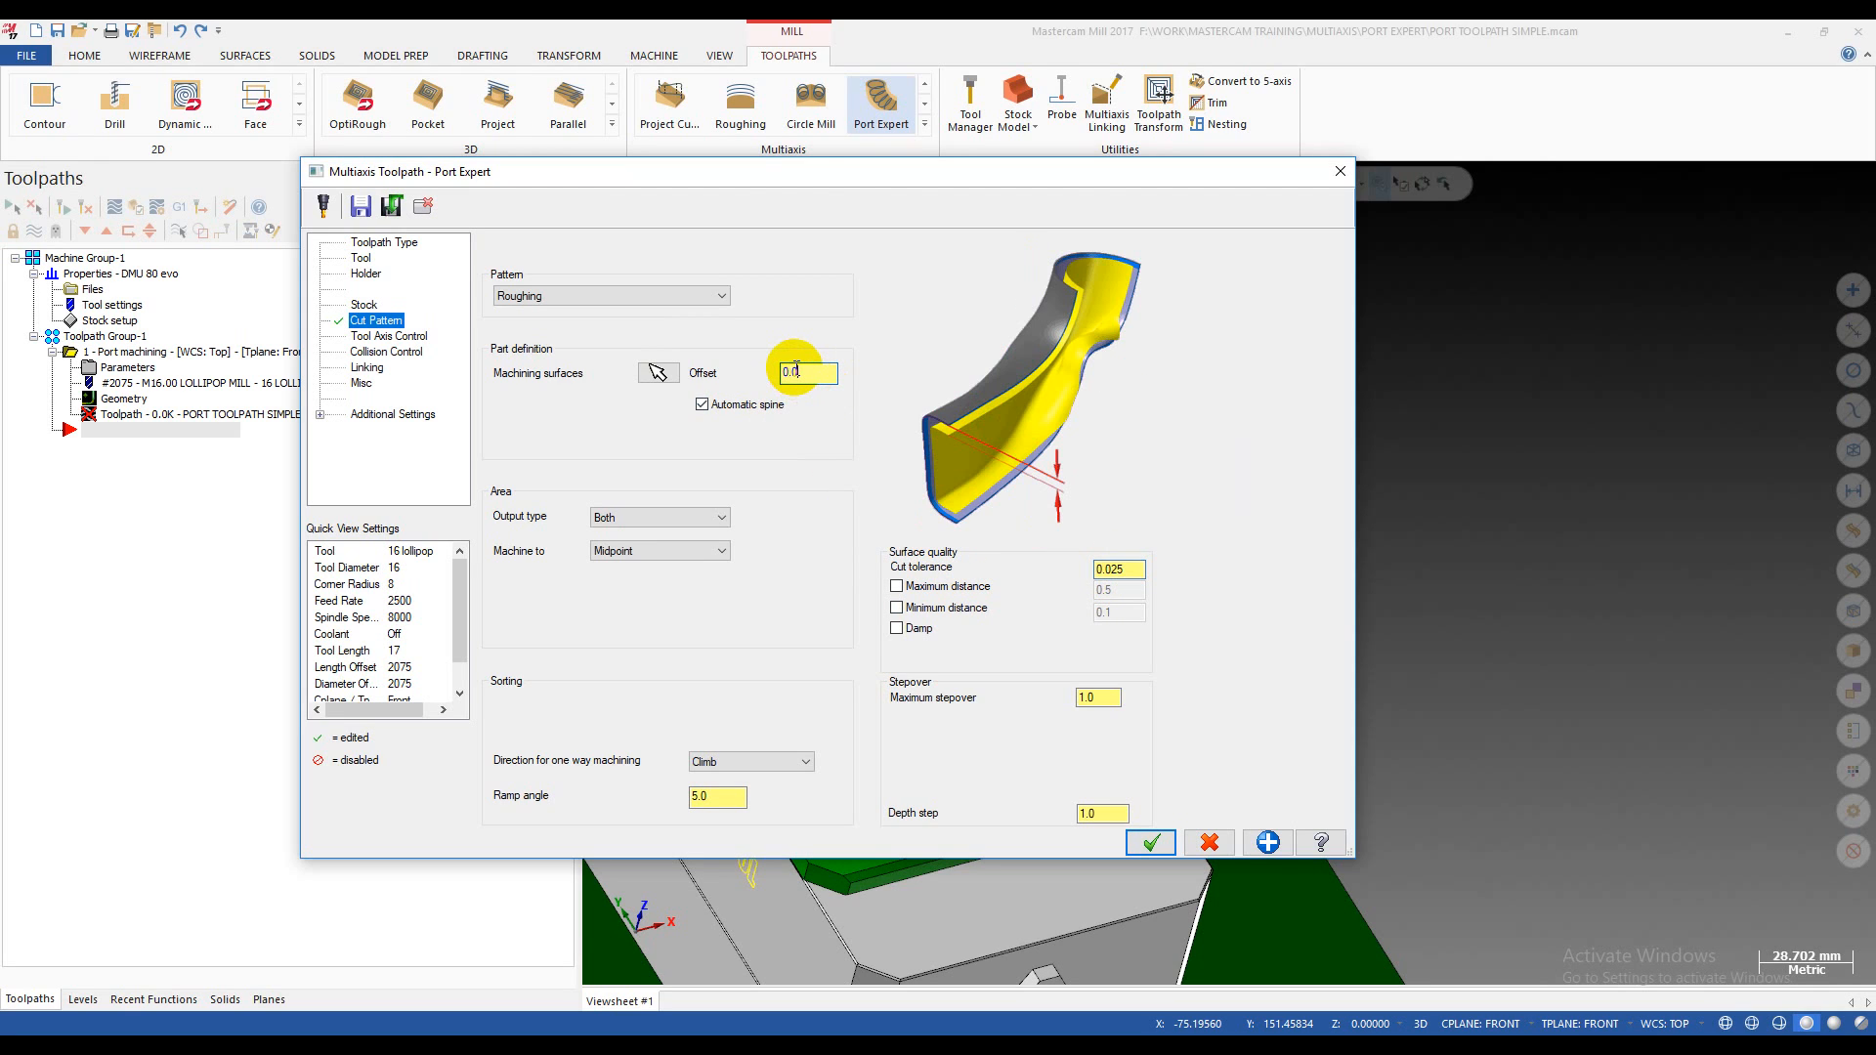
# - Compare the Finishing along and Finishing around patterns, and set the cut pattern to Finishing around
pyautogui.click(596, 298)
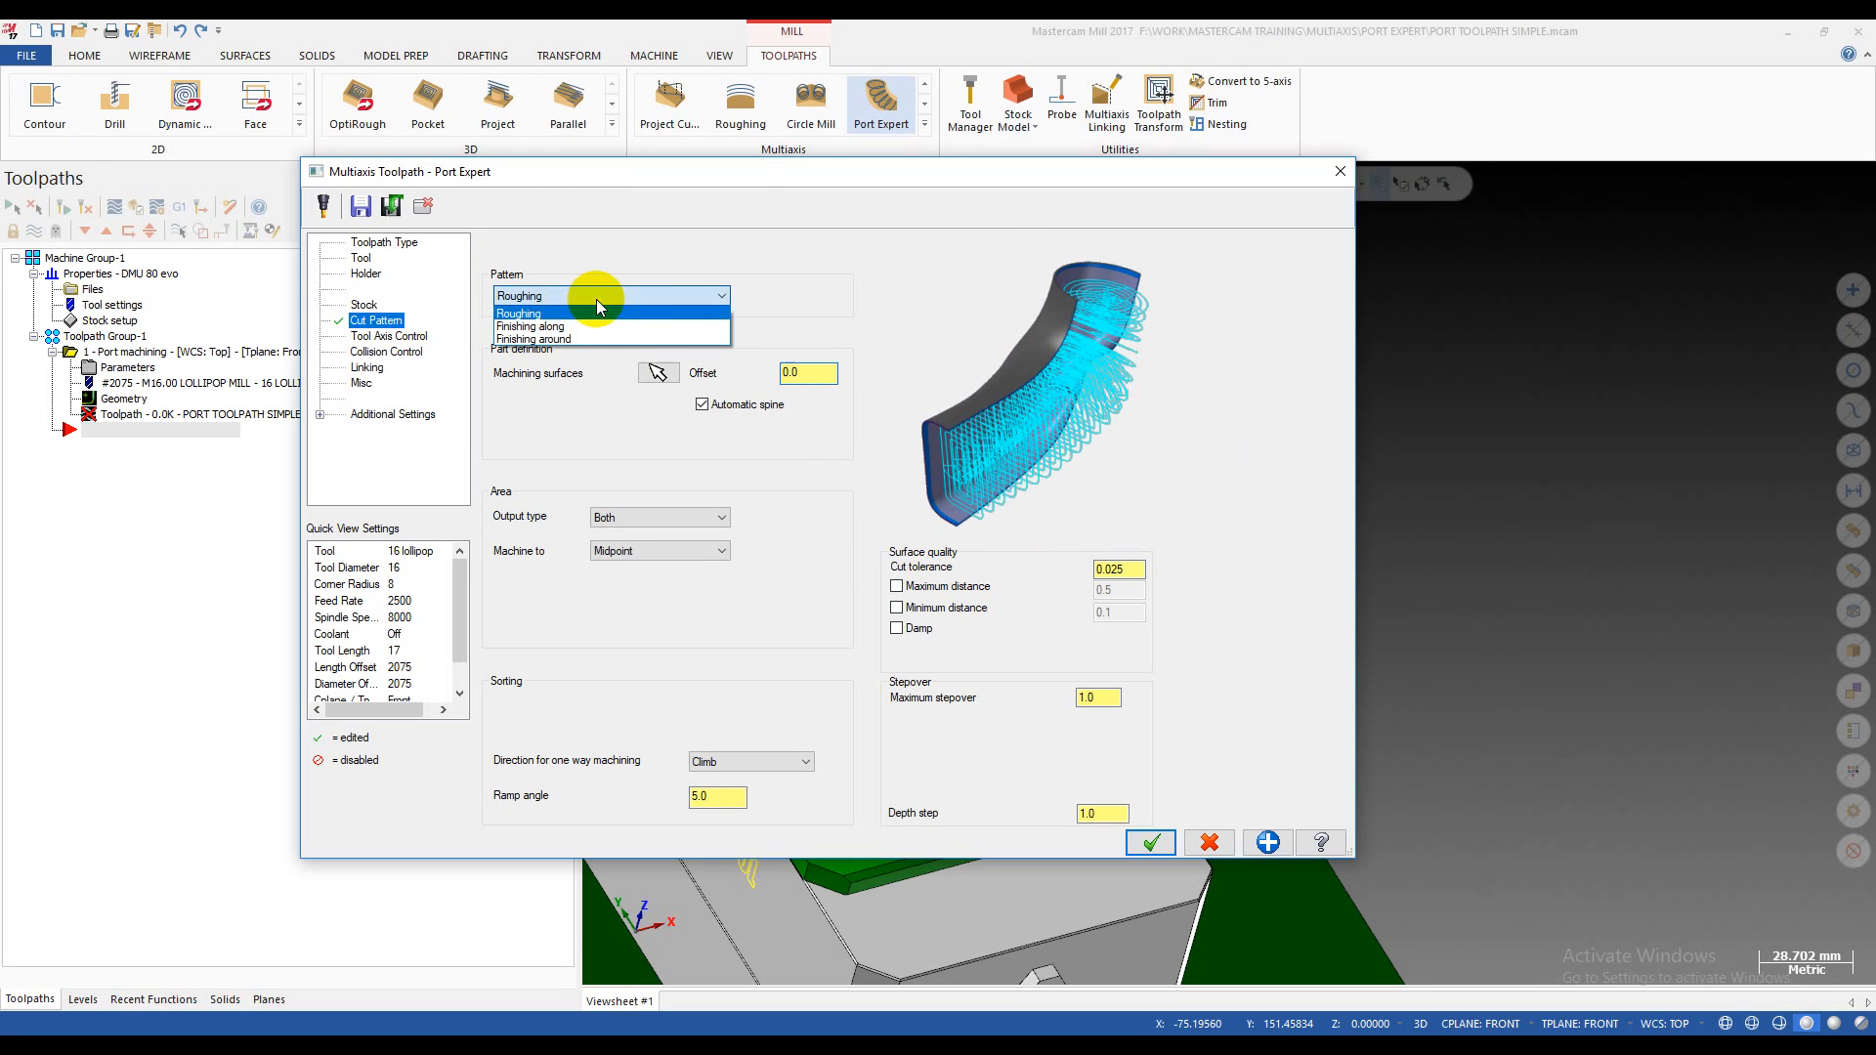
pyautogui.click(527, 339)
pyautogui.click(544, 299)
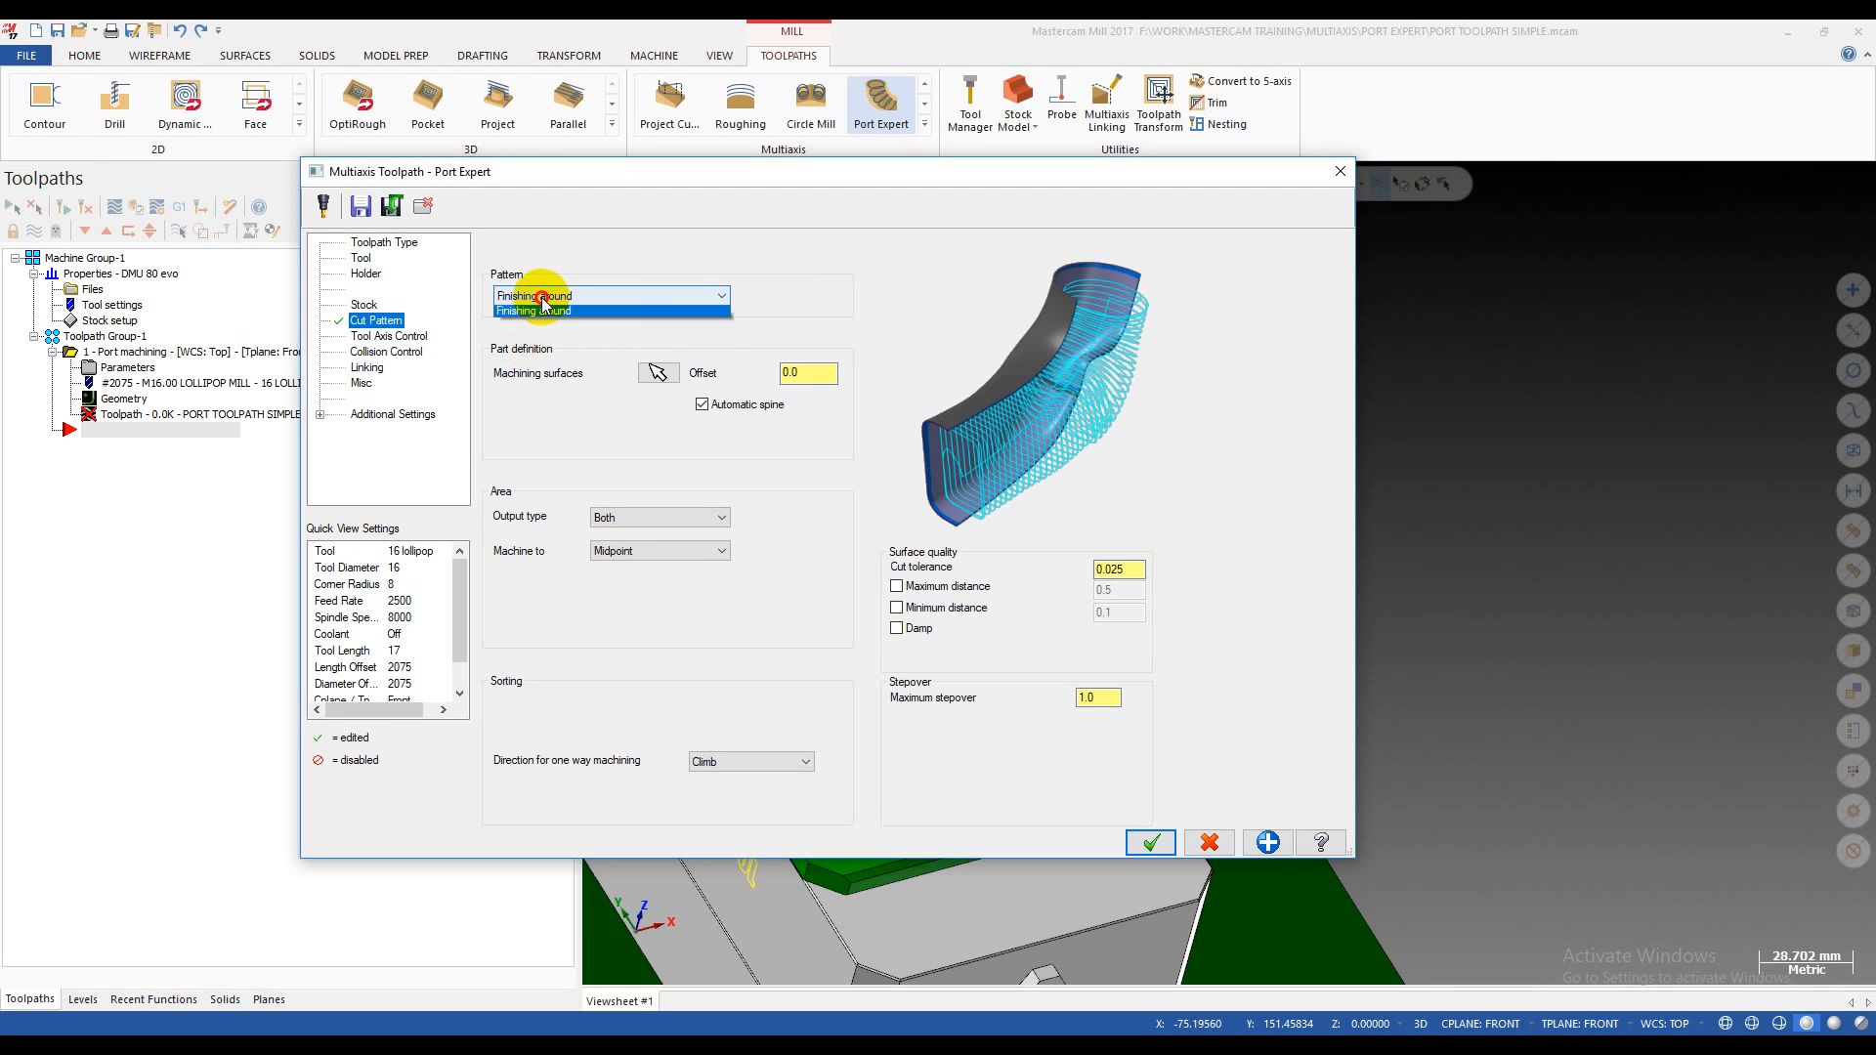
pyautogui.click(532, 326)
pyautogui.click(543, 296)
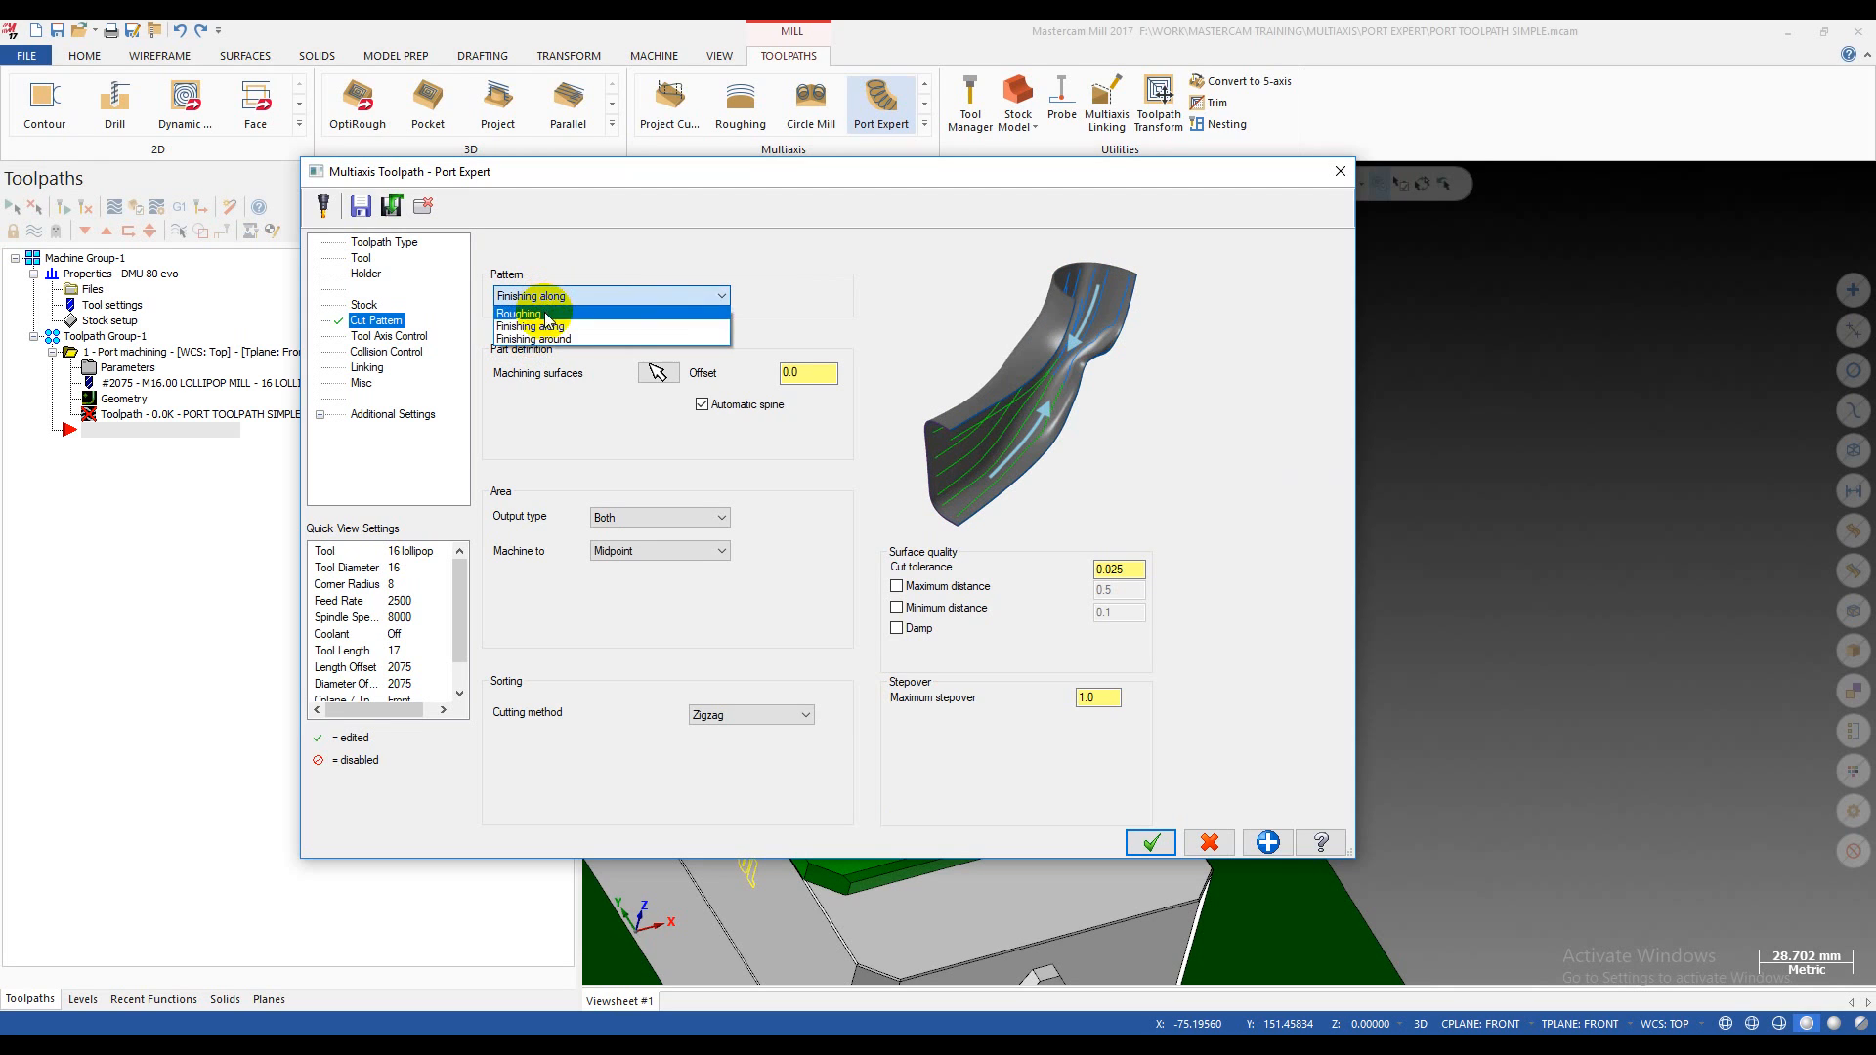
pyautogui.click(542, 339)
pyautogui.click(544, 296)
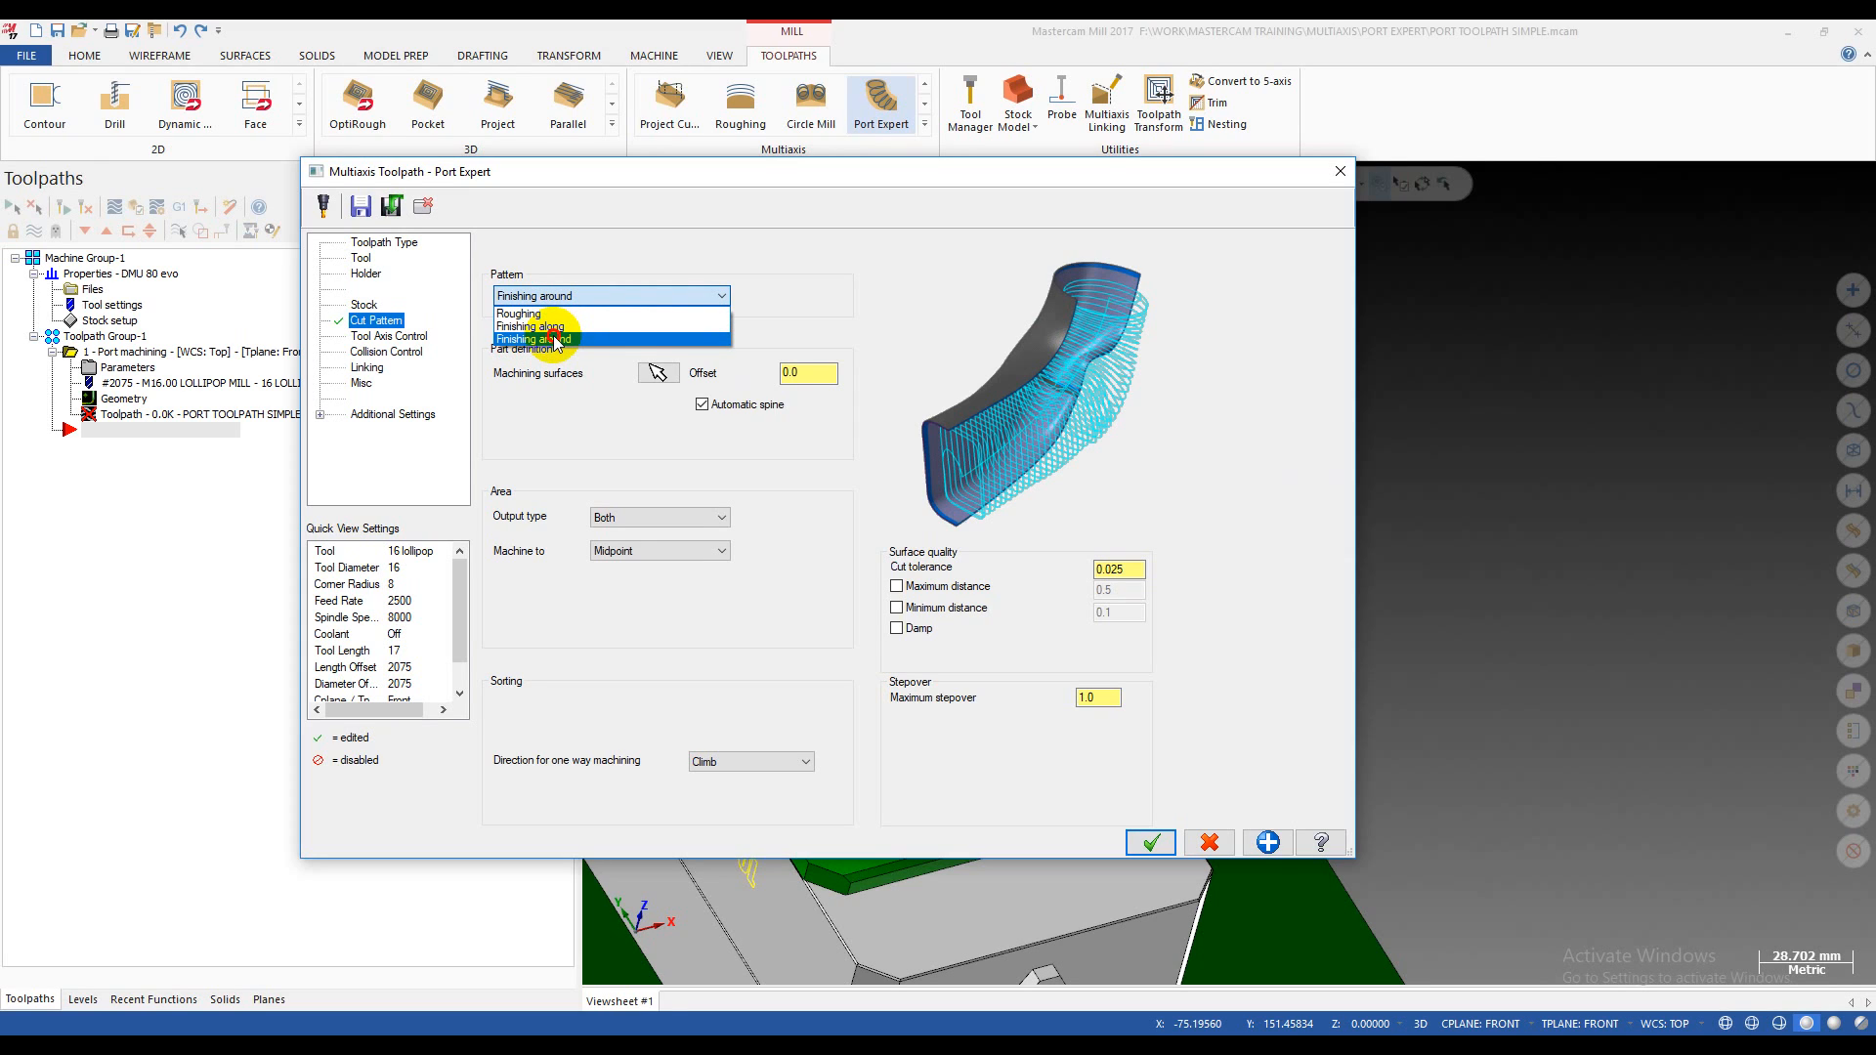
pyautogui.click(555, 341)
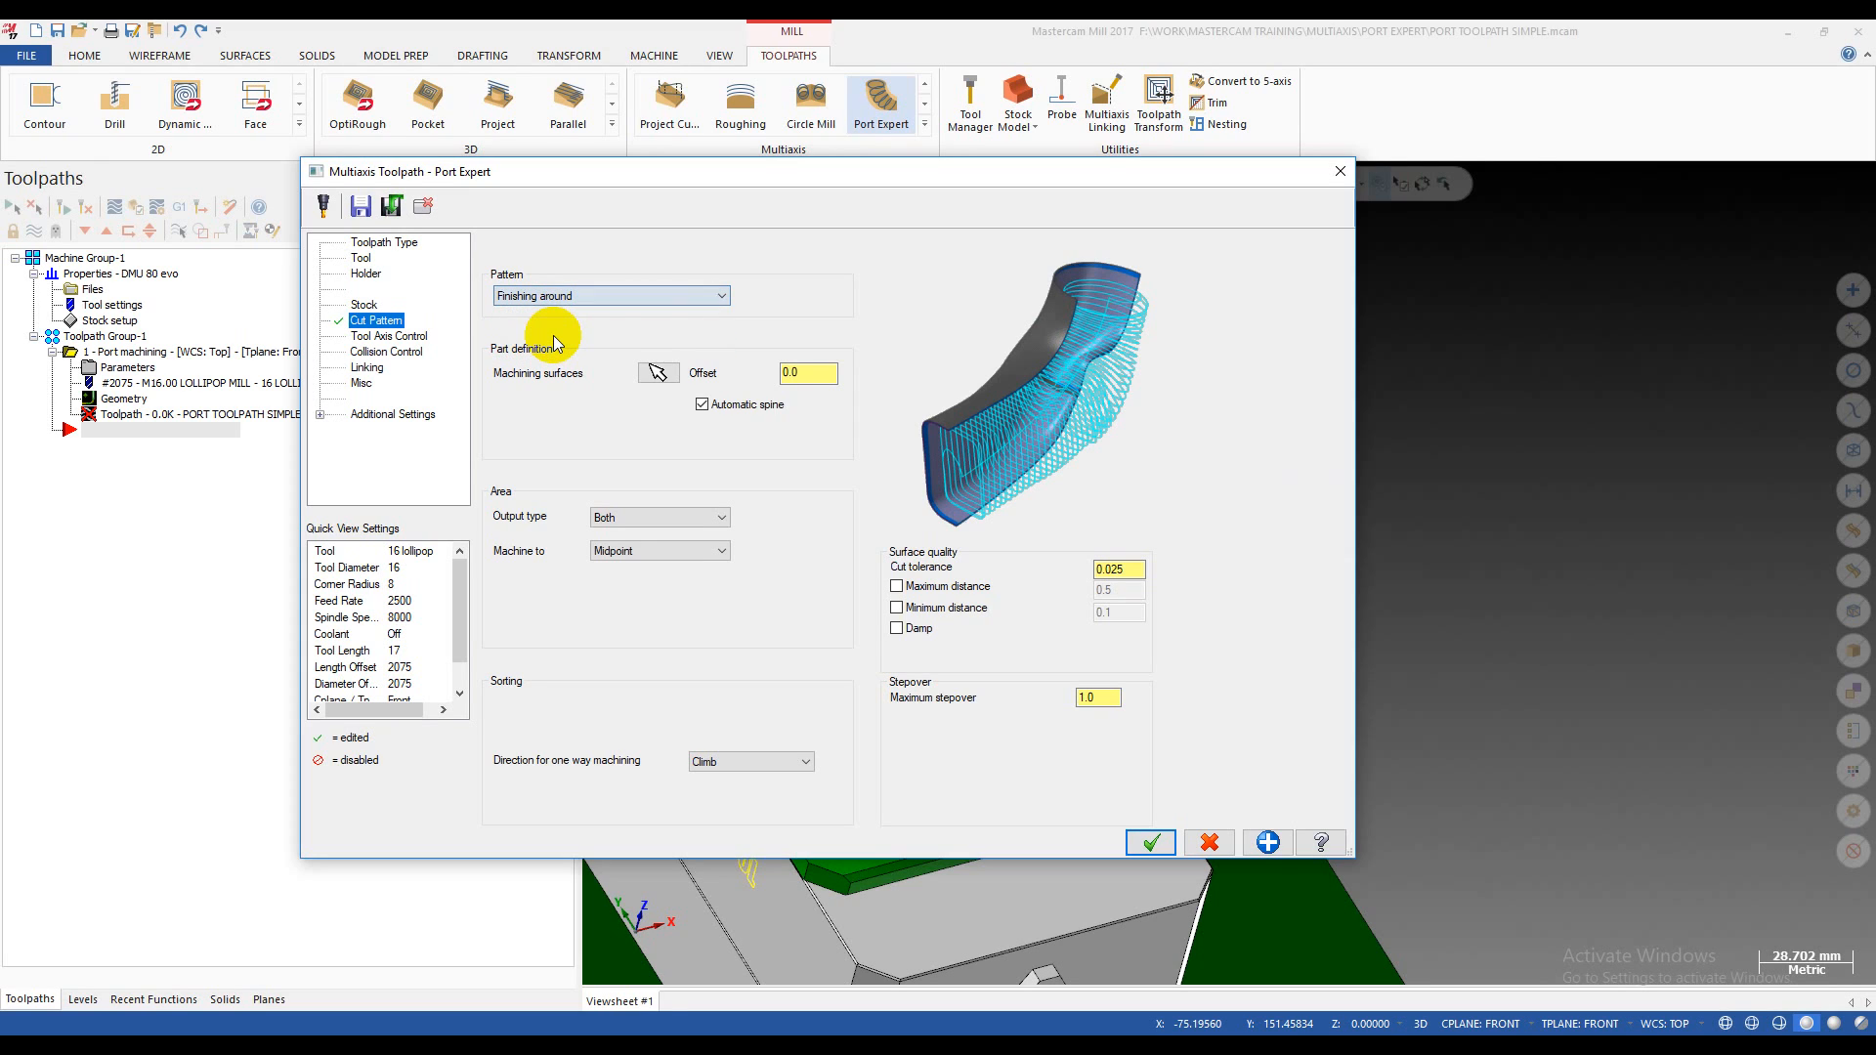
# - Select the elbow's inner port surfaces as the machining surfaces for the toolpath
pyautogui.click(657, 377)
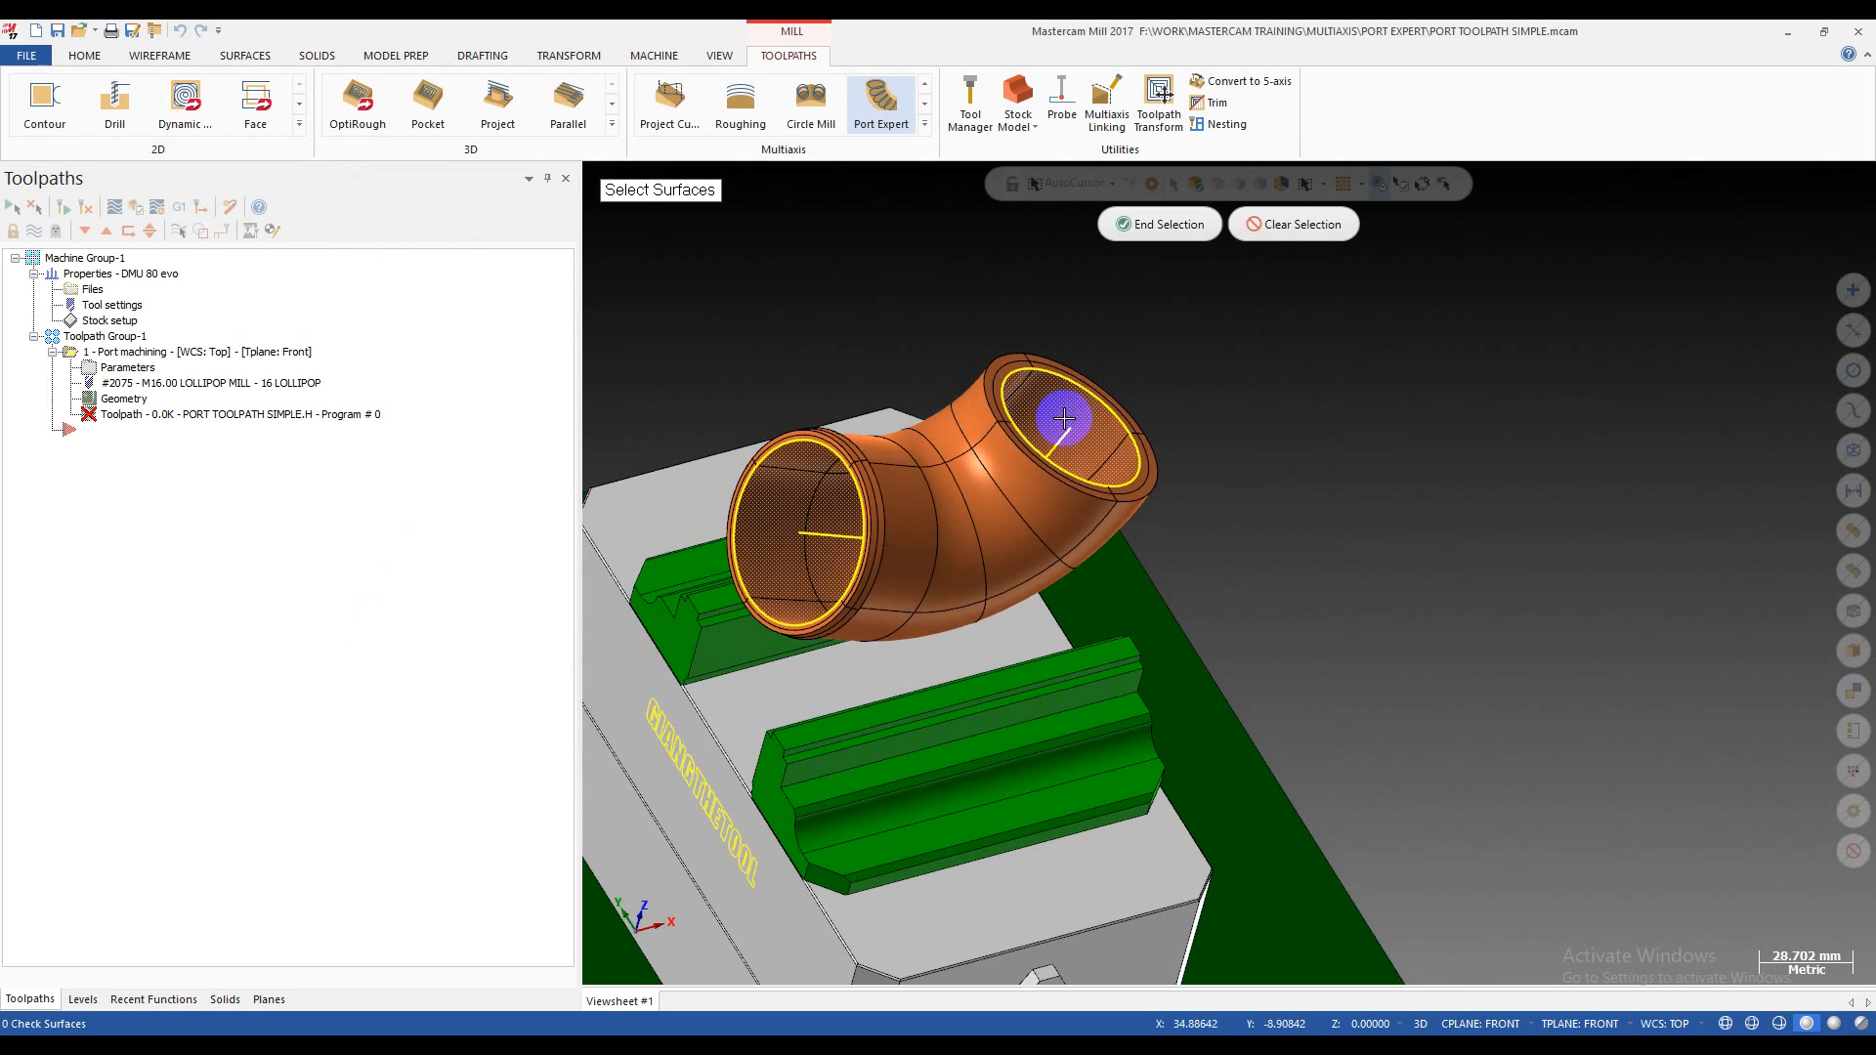
pyautogui.scroll(5, 1068, 420)
pyautogui.scroll(-3, 1546, 392)
pyautogui.click(1289, 387)
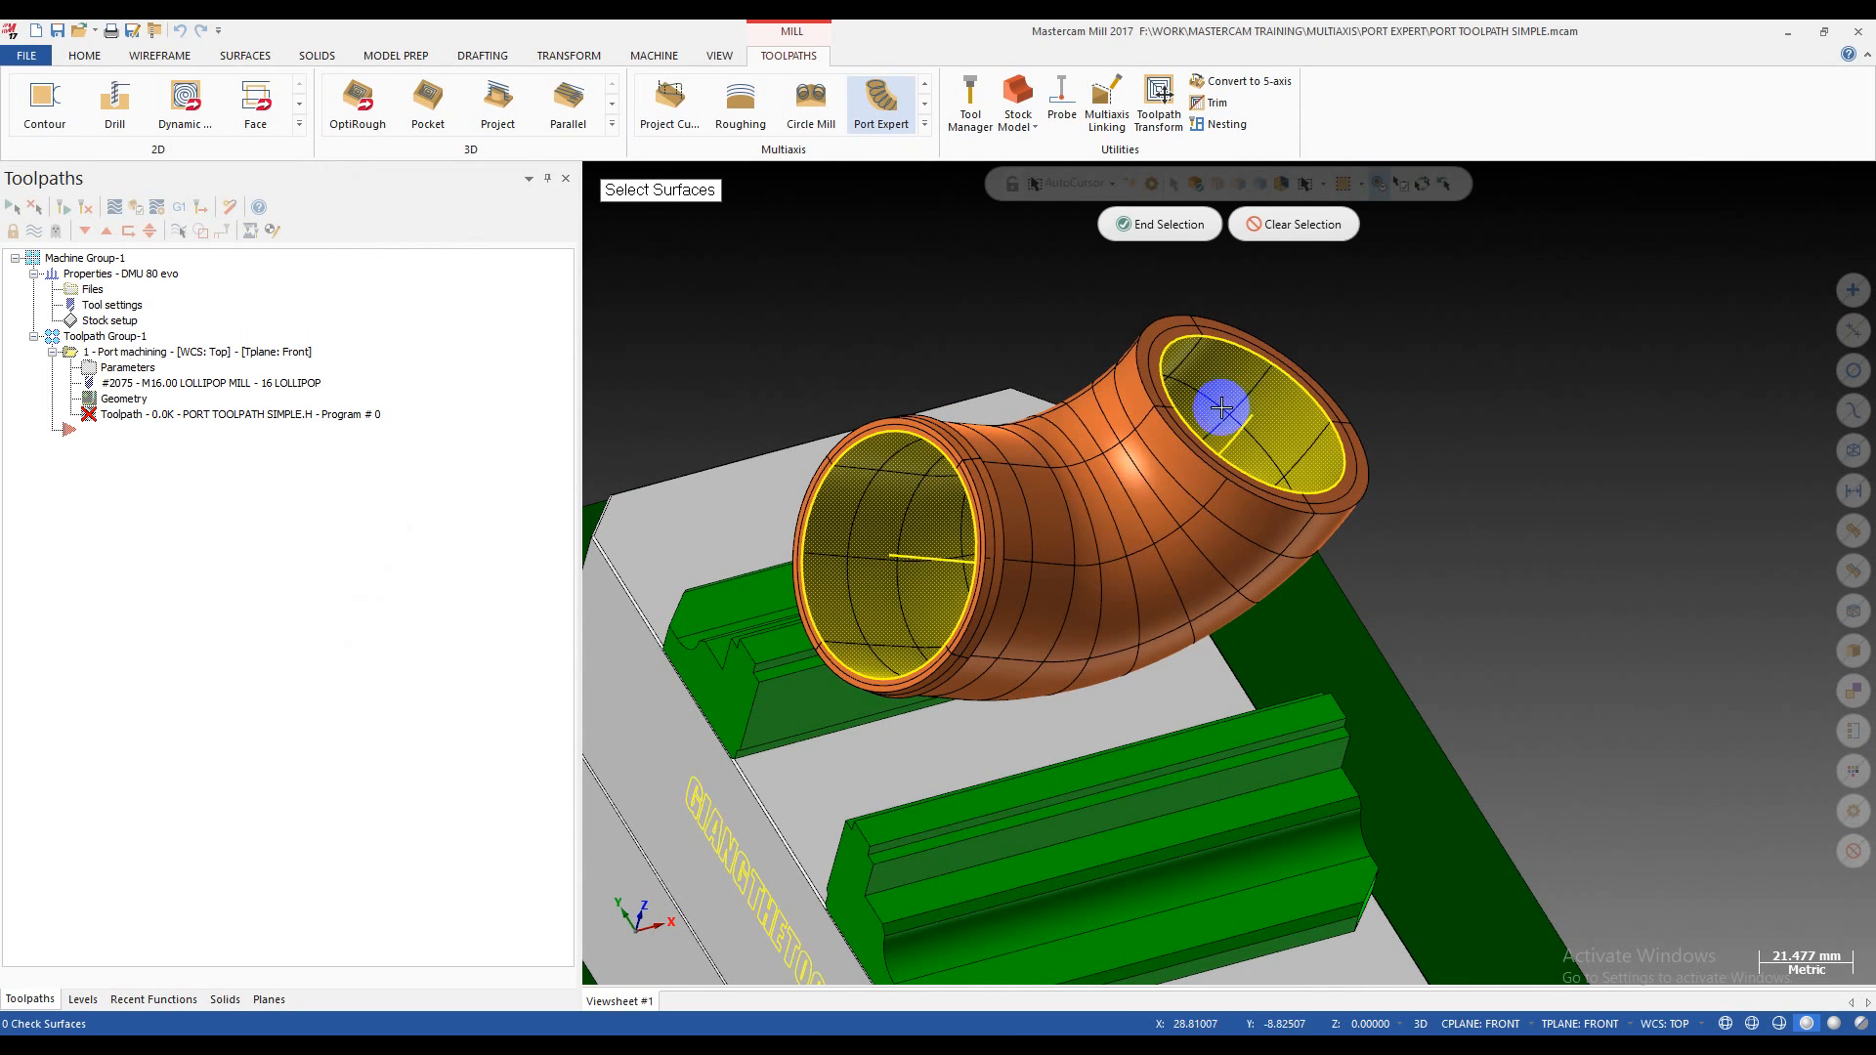
pyautogui.click(1158, 225)
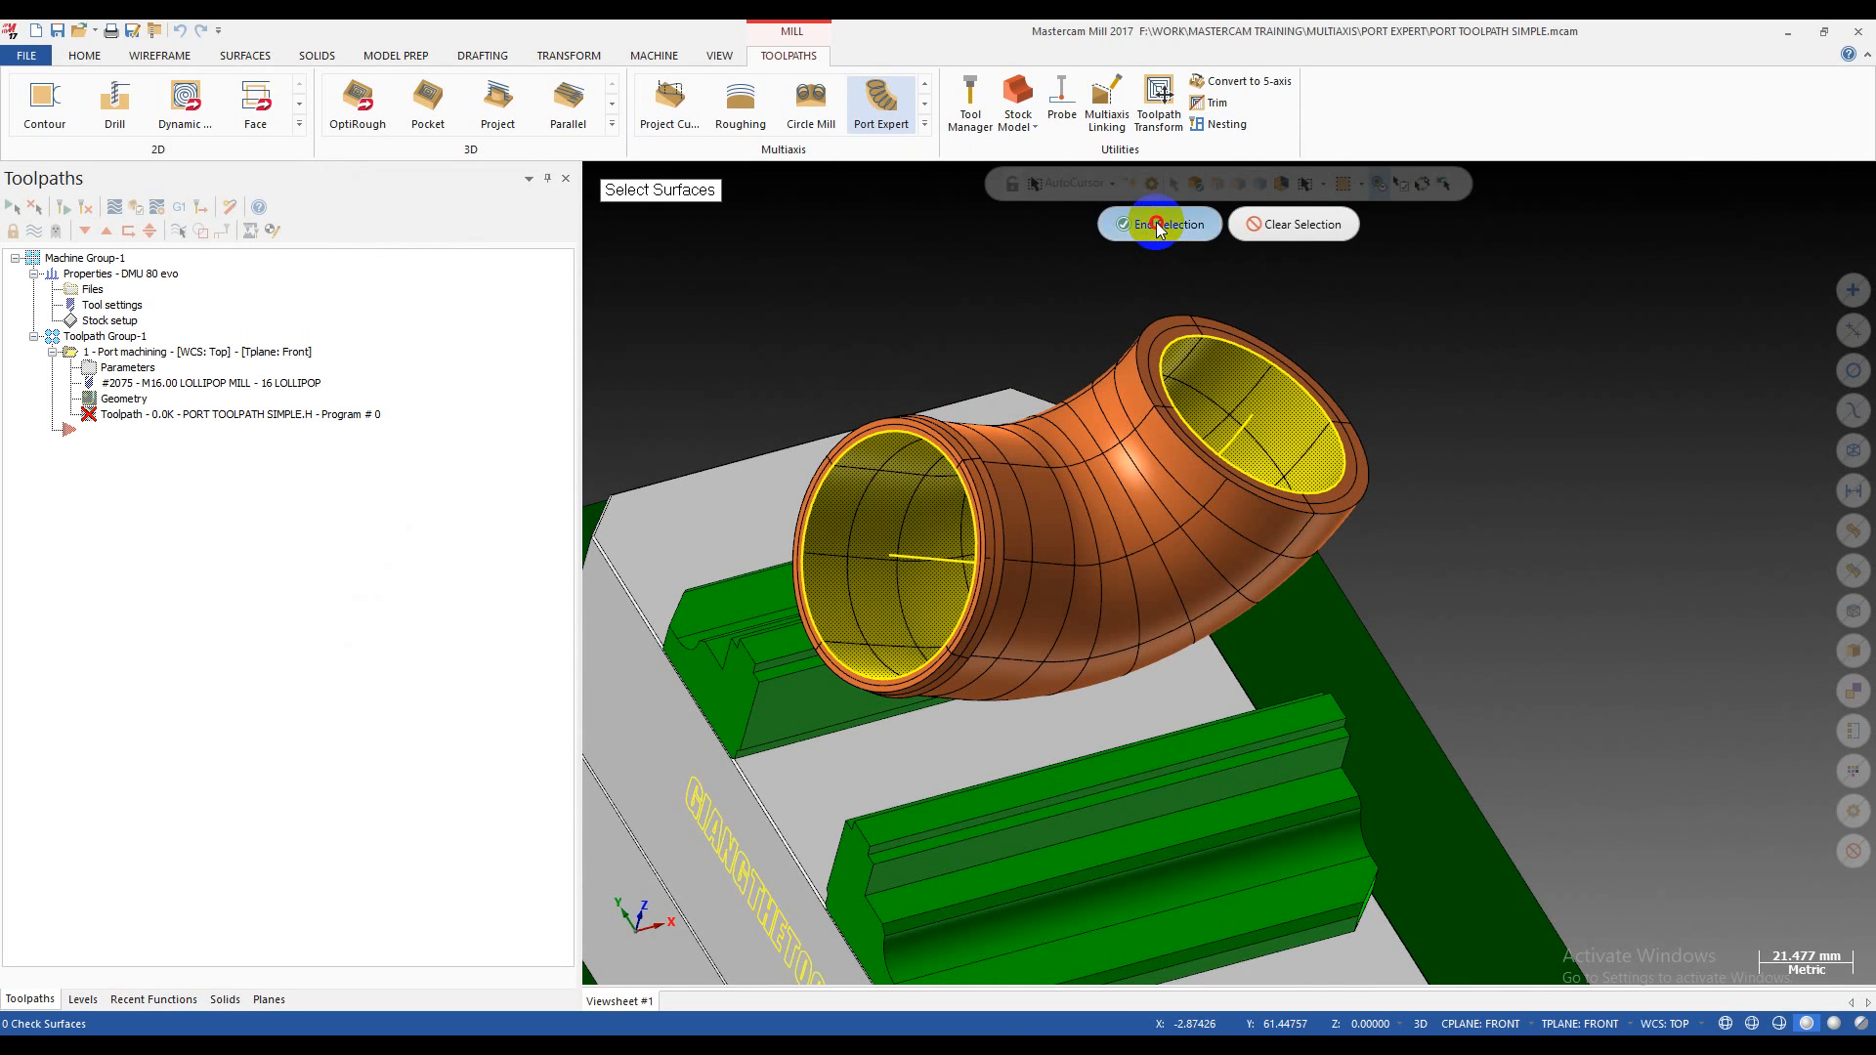
# - Examine the offset setting's diagram and compare it with the inner passage of the elbow model
pyautogui.click(683, 408)
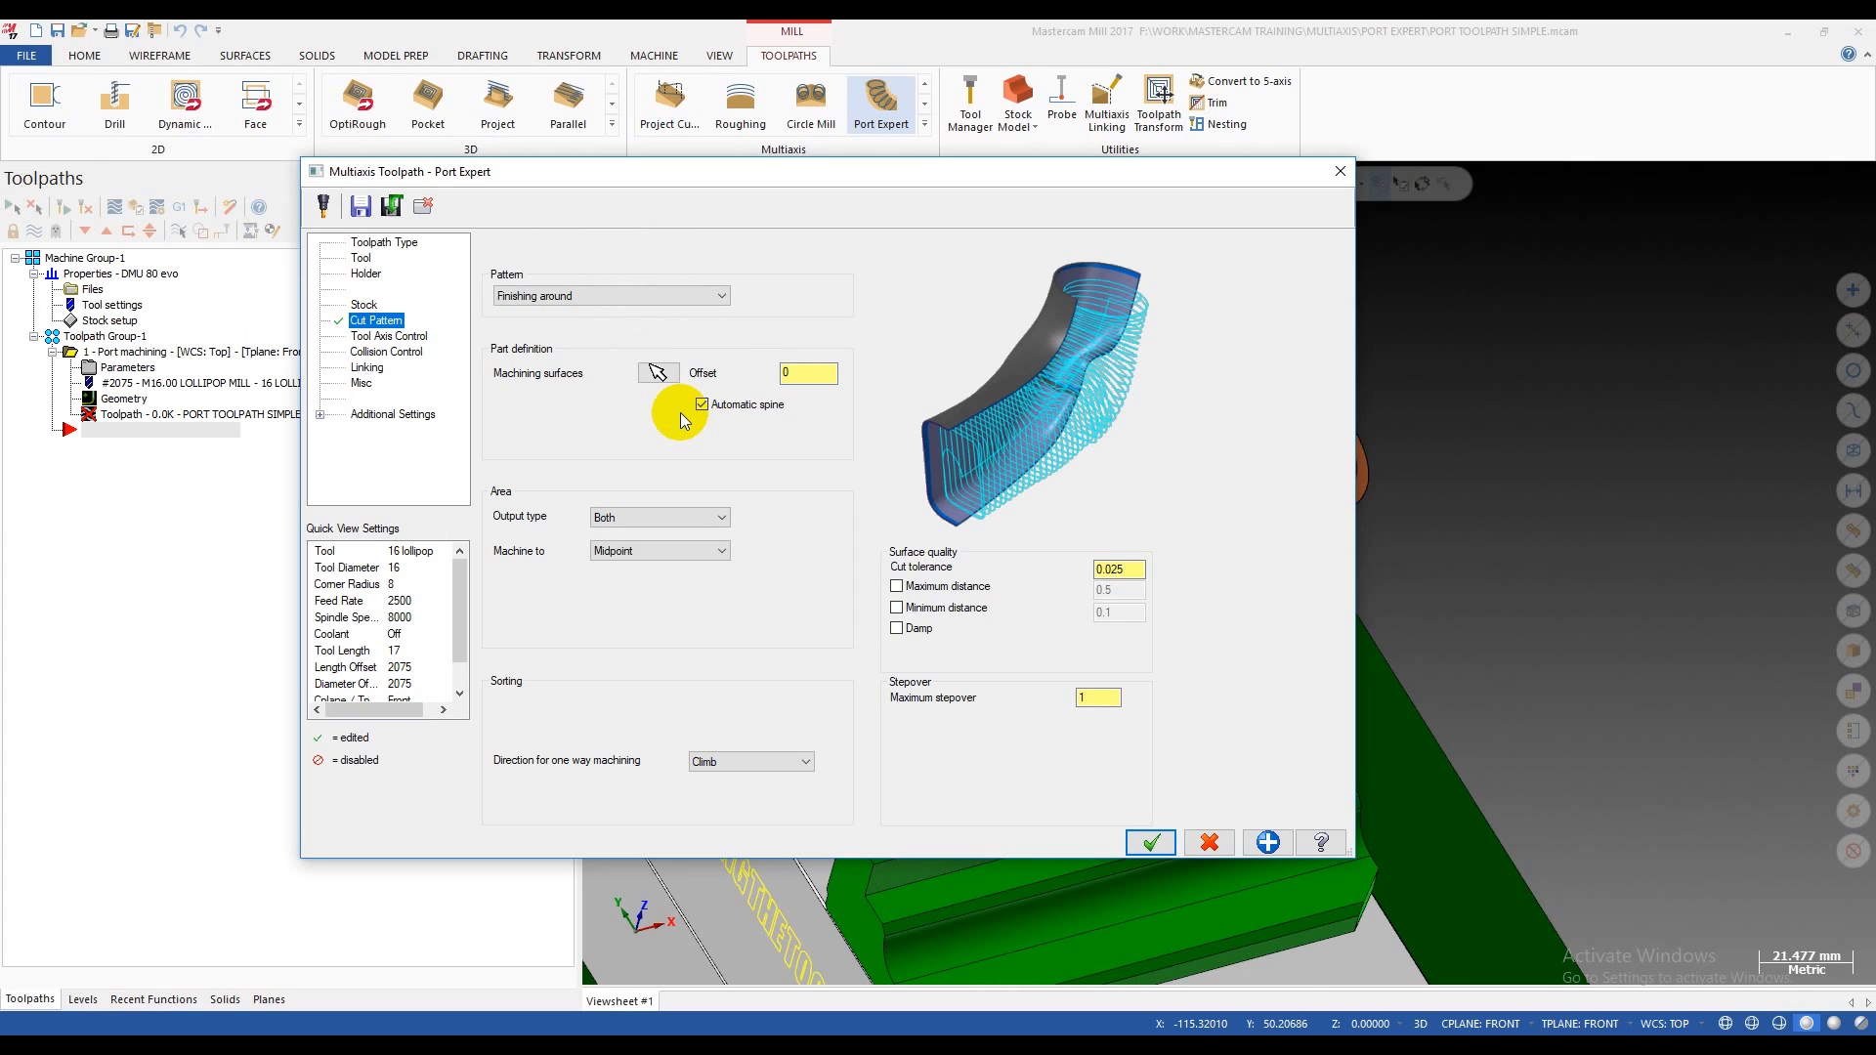
pyautogui.click(818, 369)
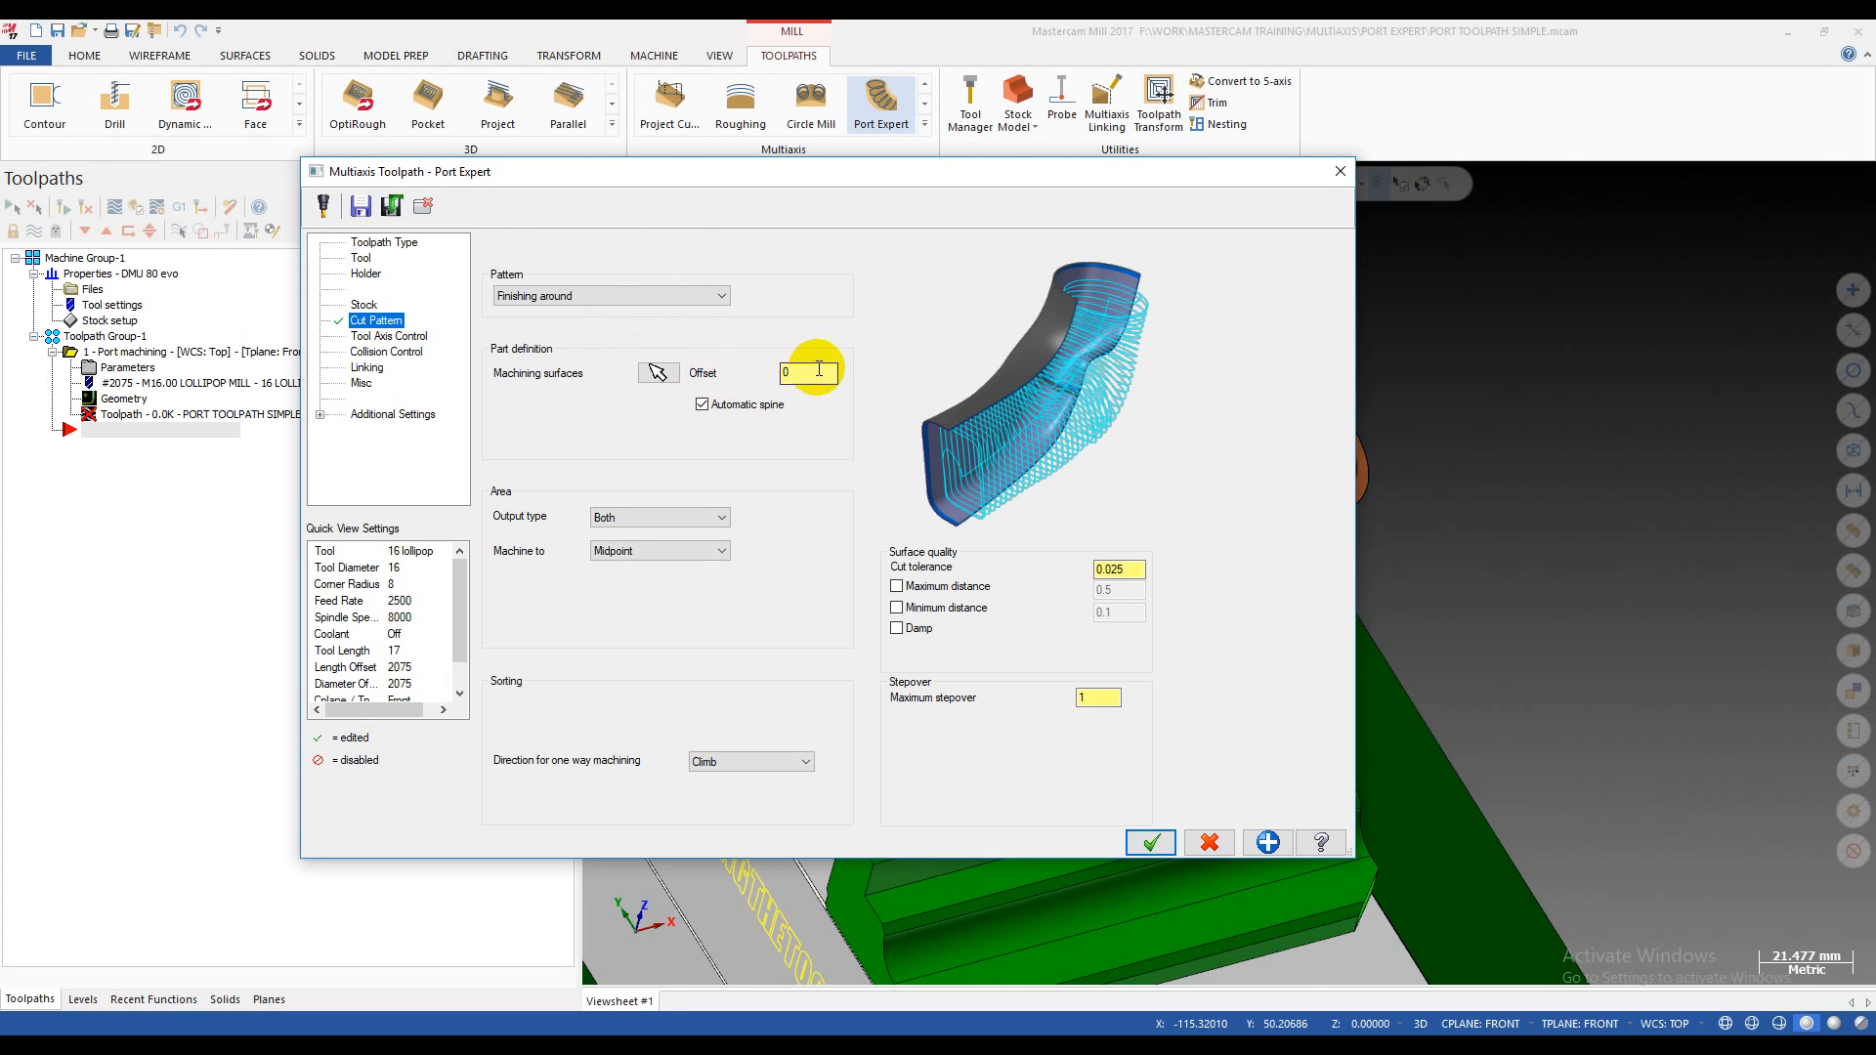
pyautogui.doubleClick(818, 369)
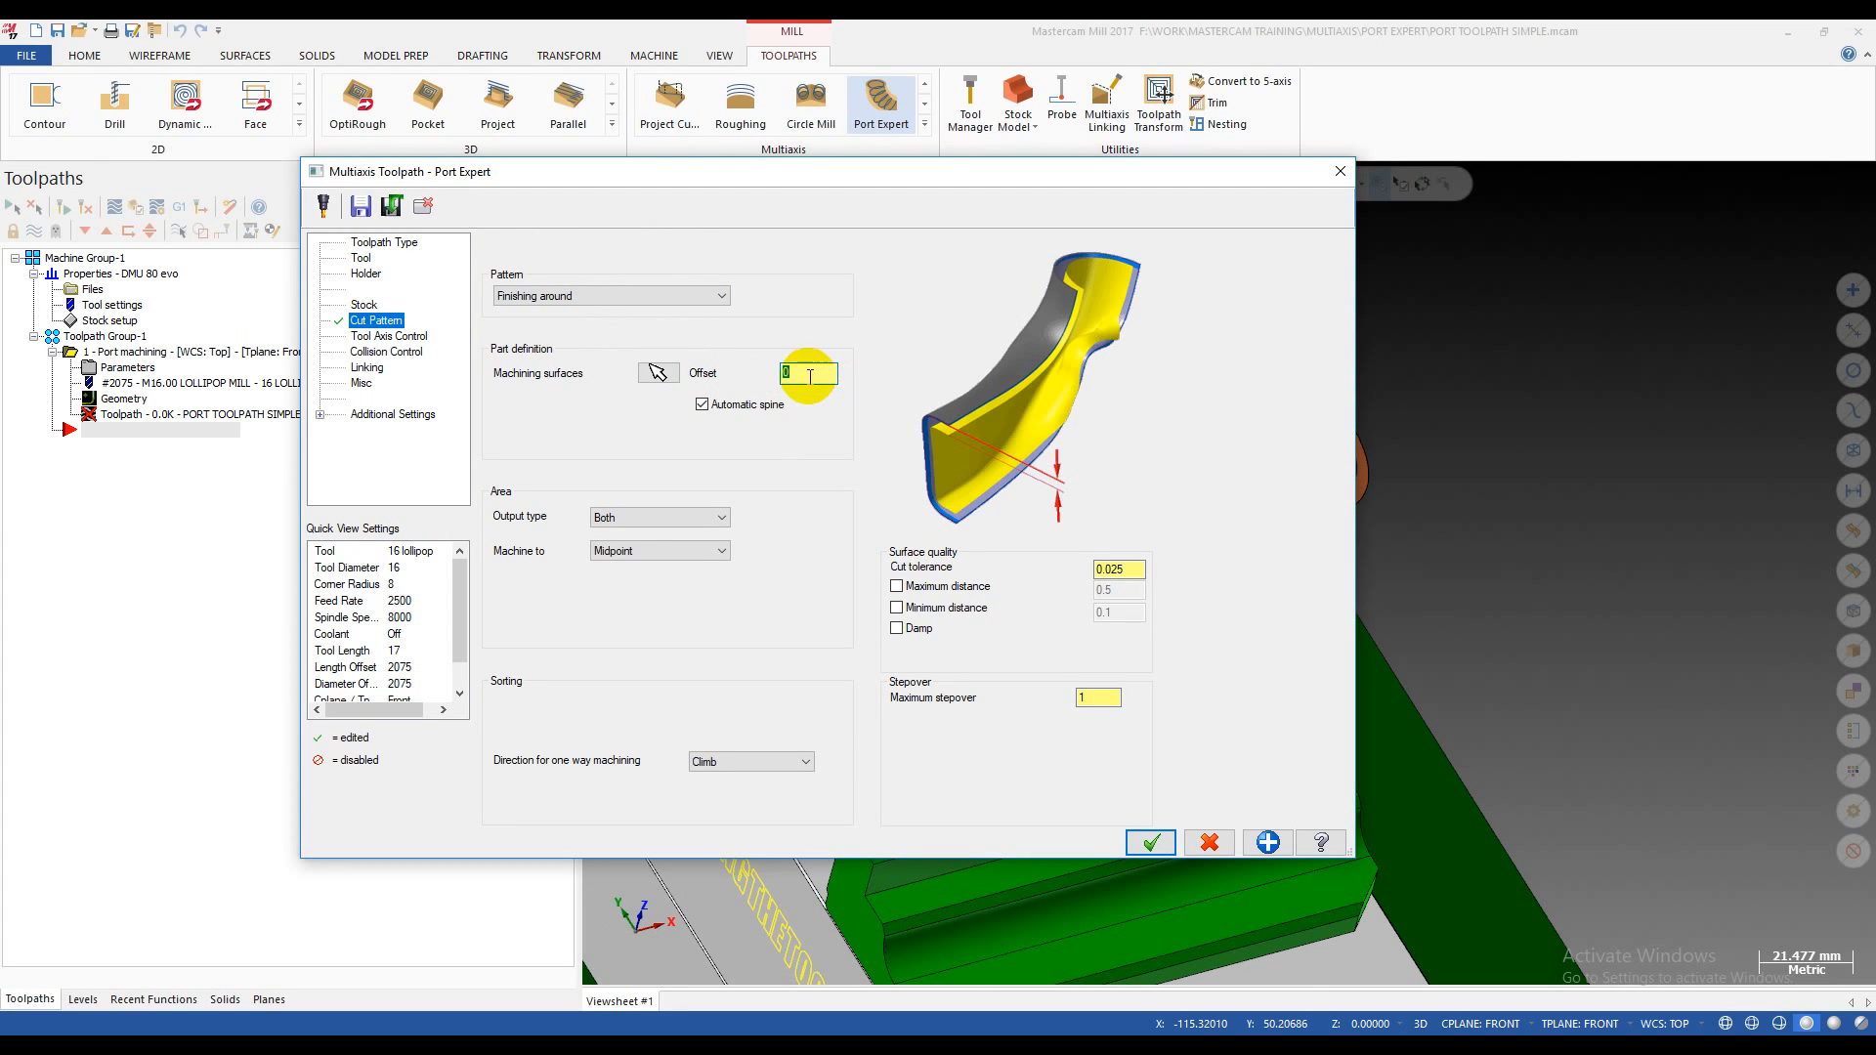
pyautogui.click(809, 379)
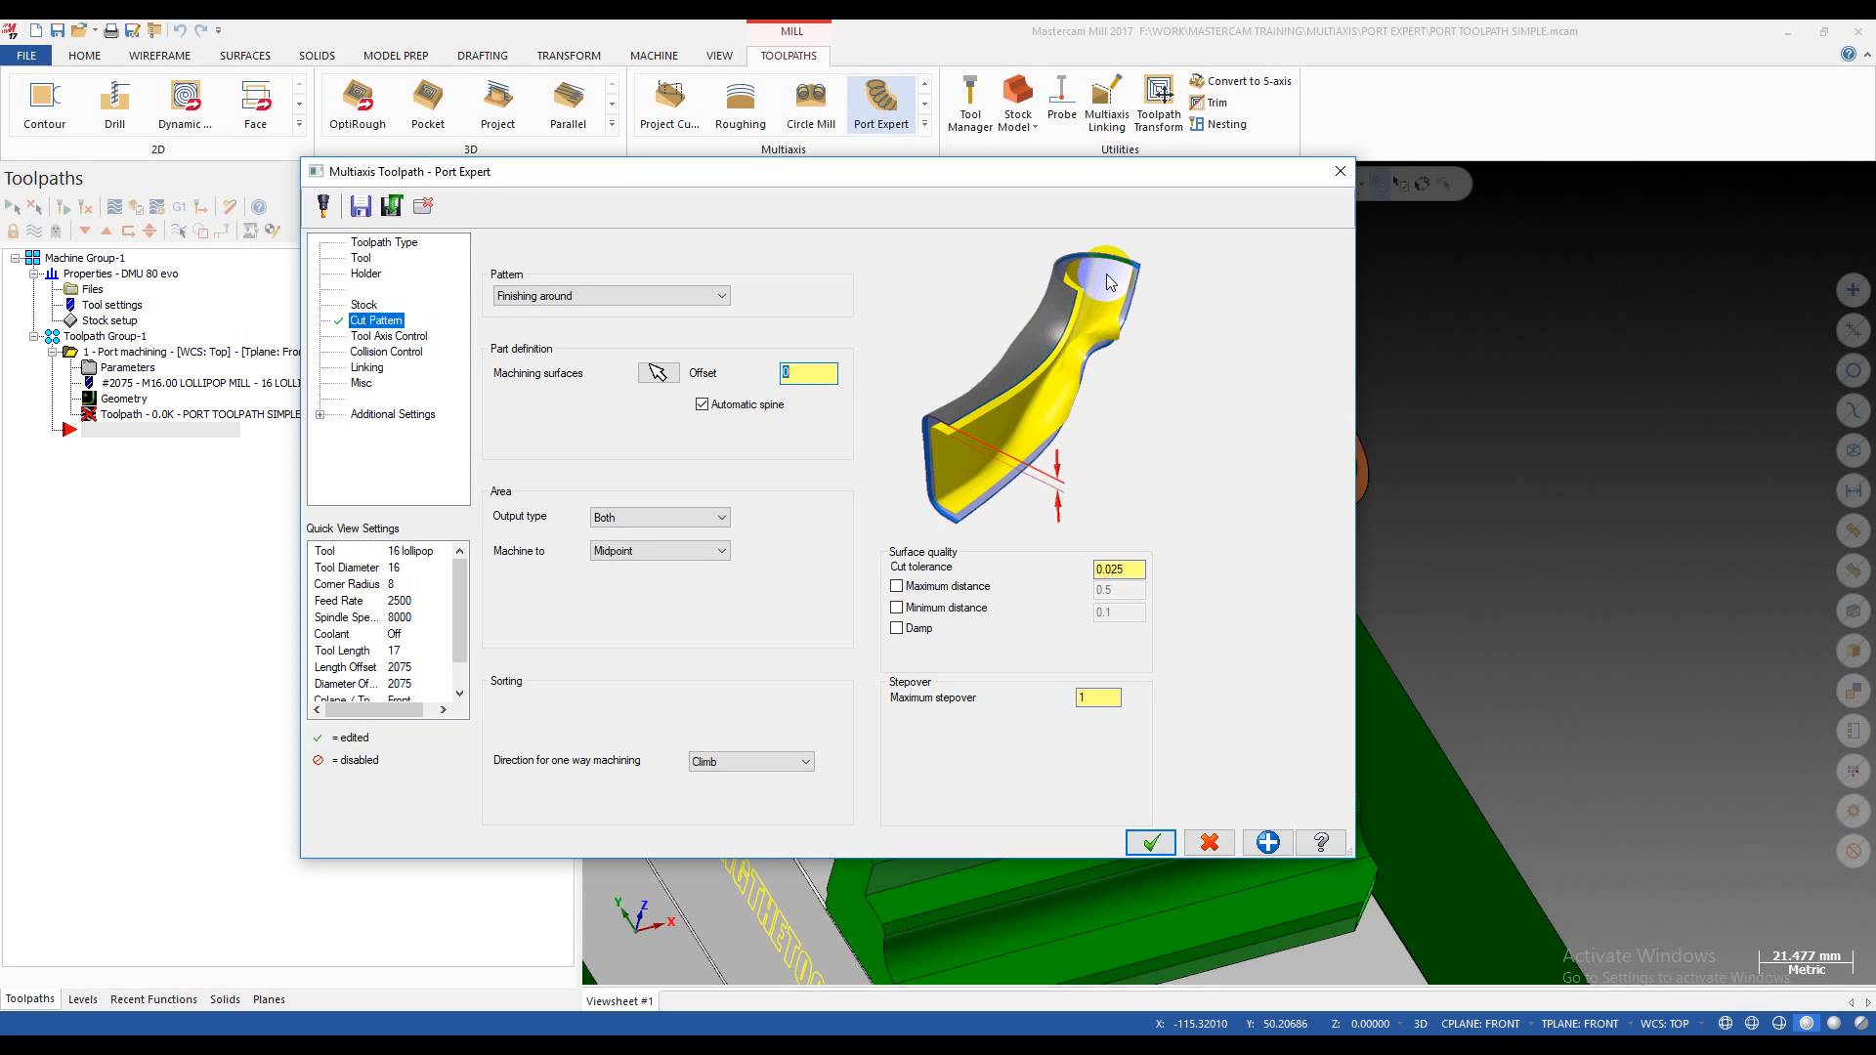
pyautogui.moveTo(1089, 173); pyautogui.dragTo(537, 539)
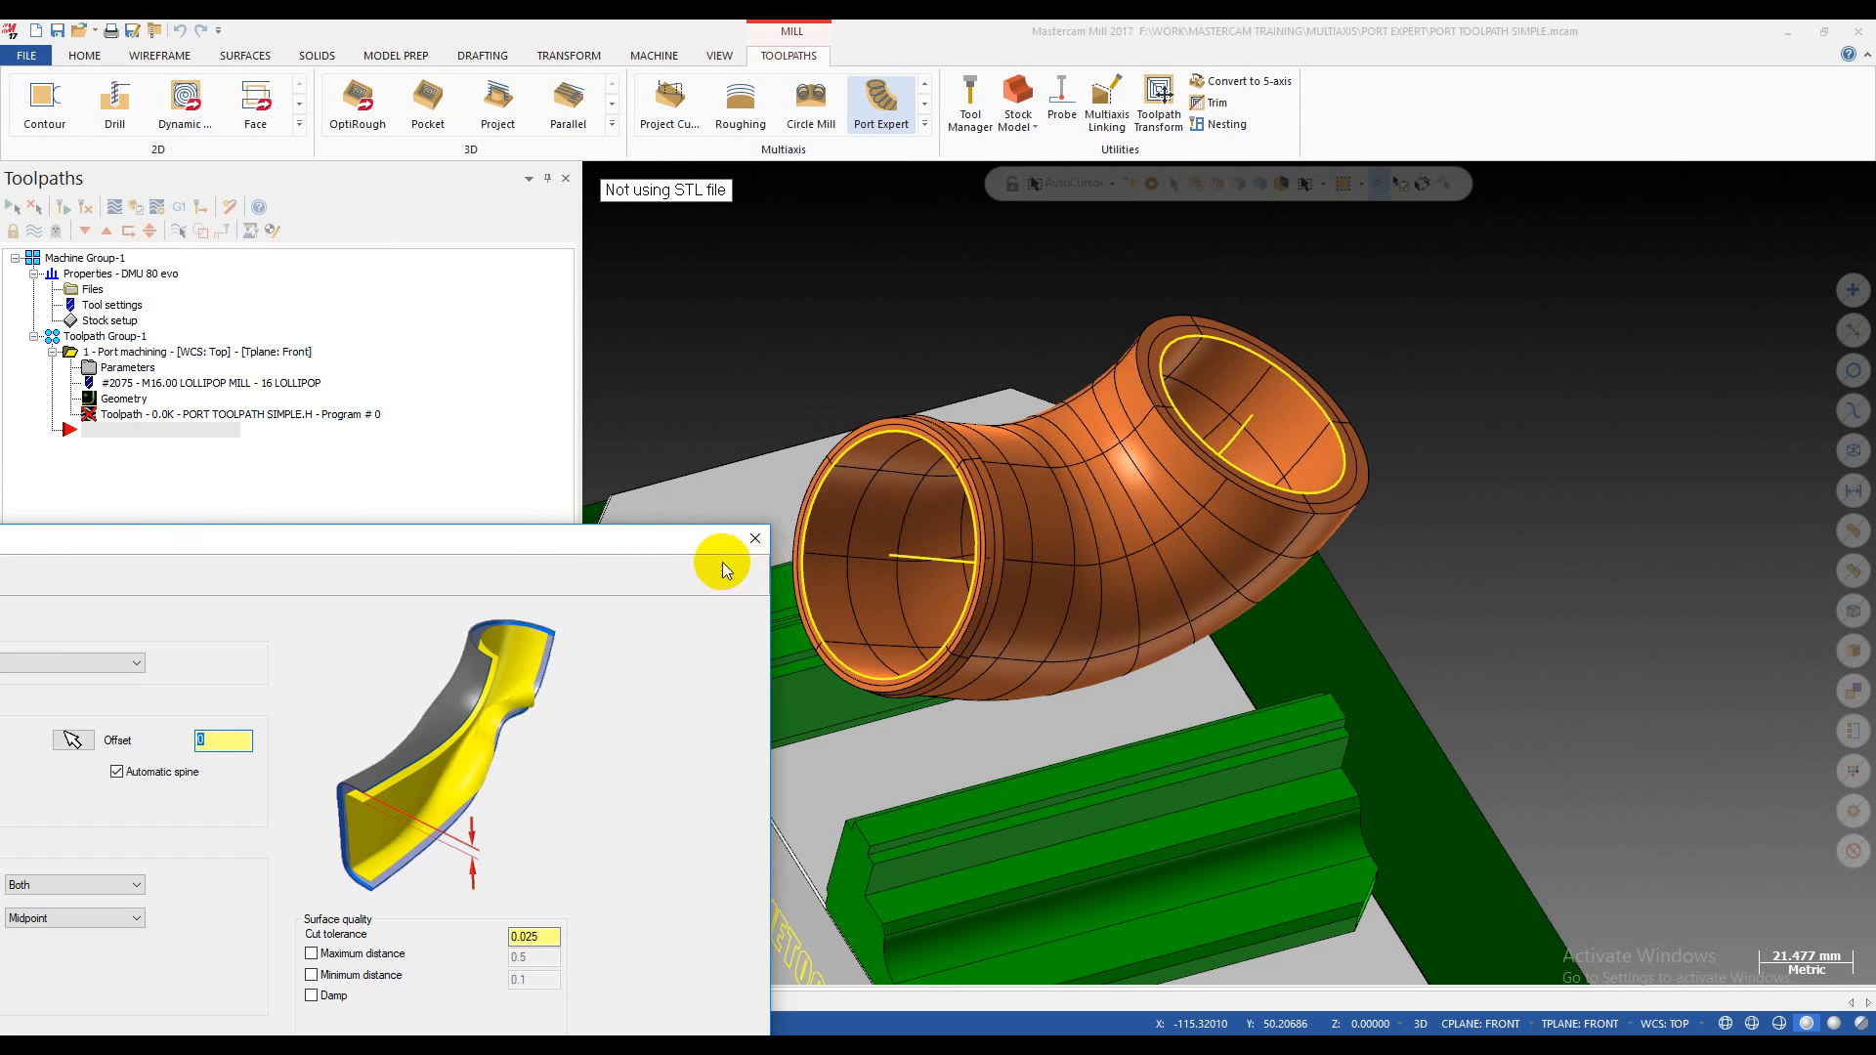
pyautogui.moveTo(678, 547); pyautogui.dragTo(1093, 199)
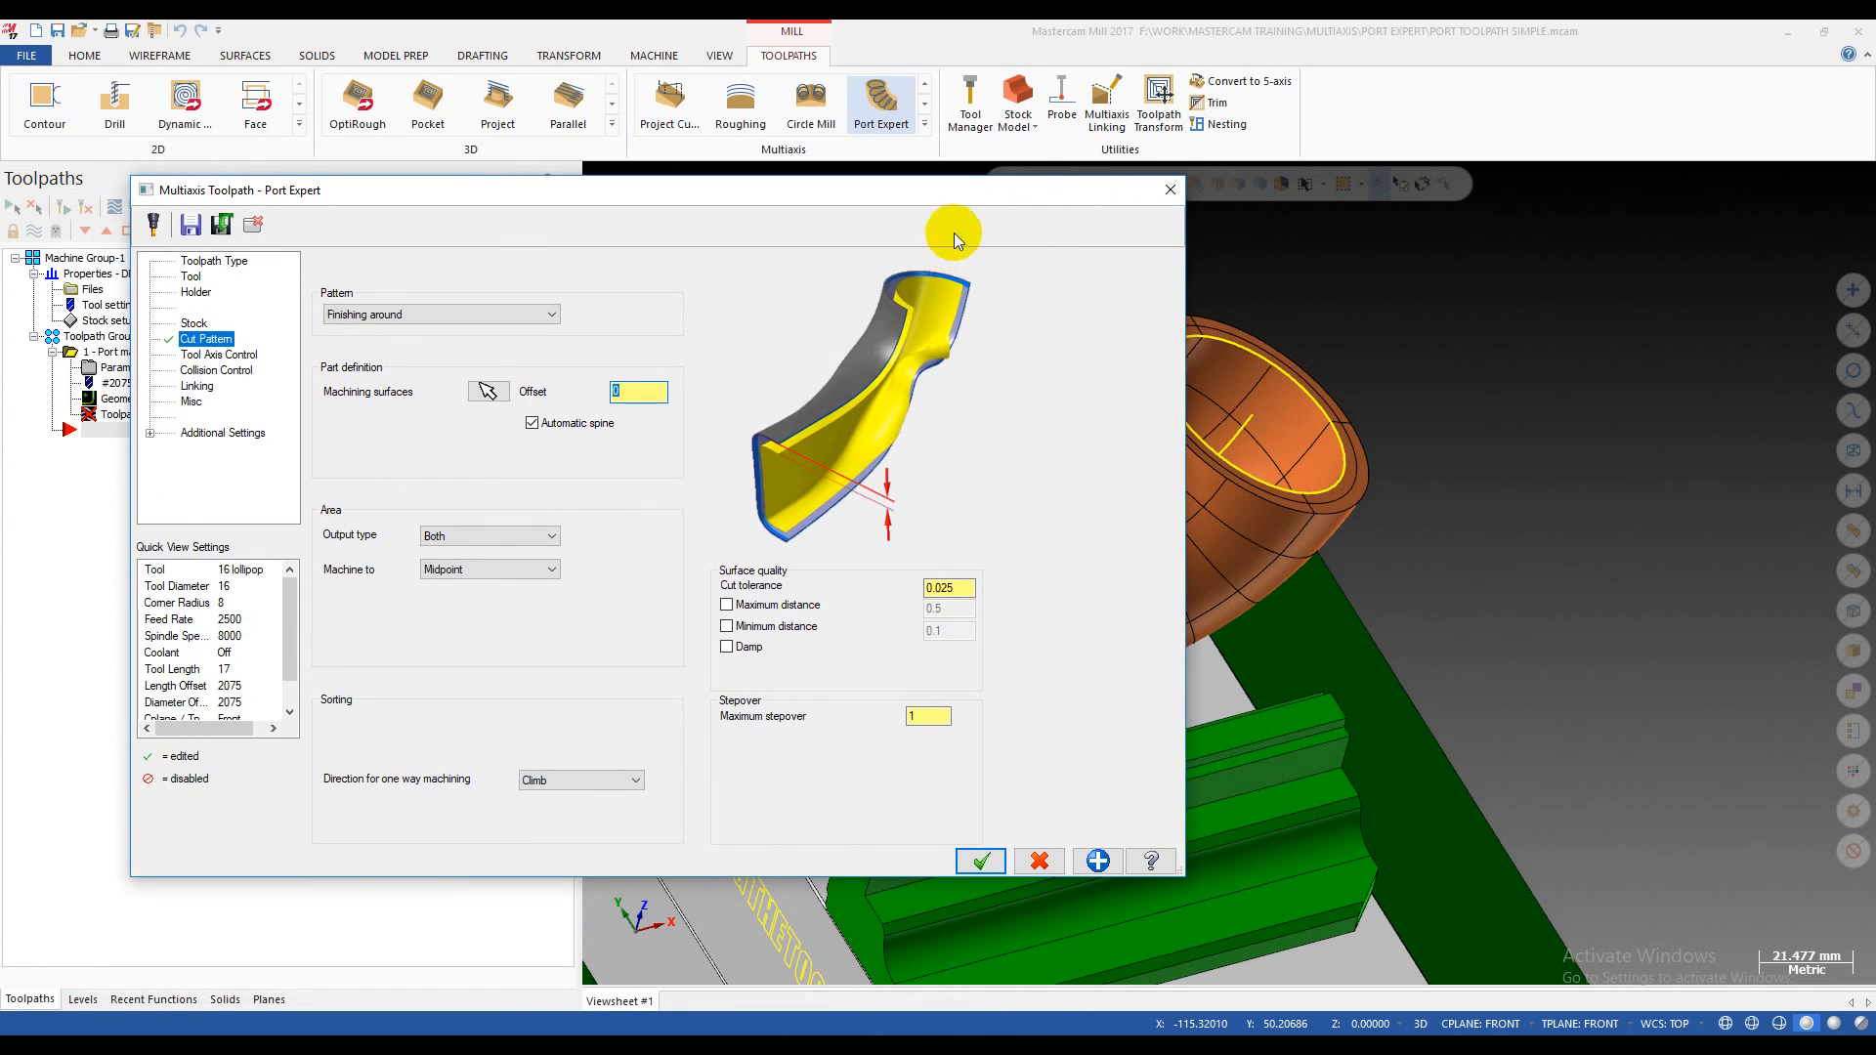
pyautogui.moveTo(962, 192); pyautogui.dragTo(540, 623)
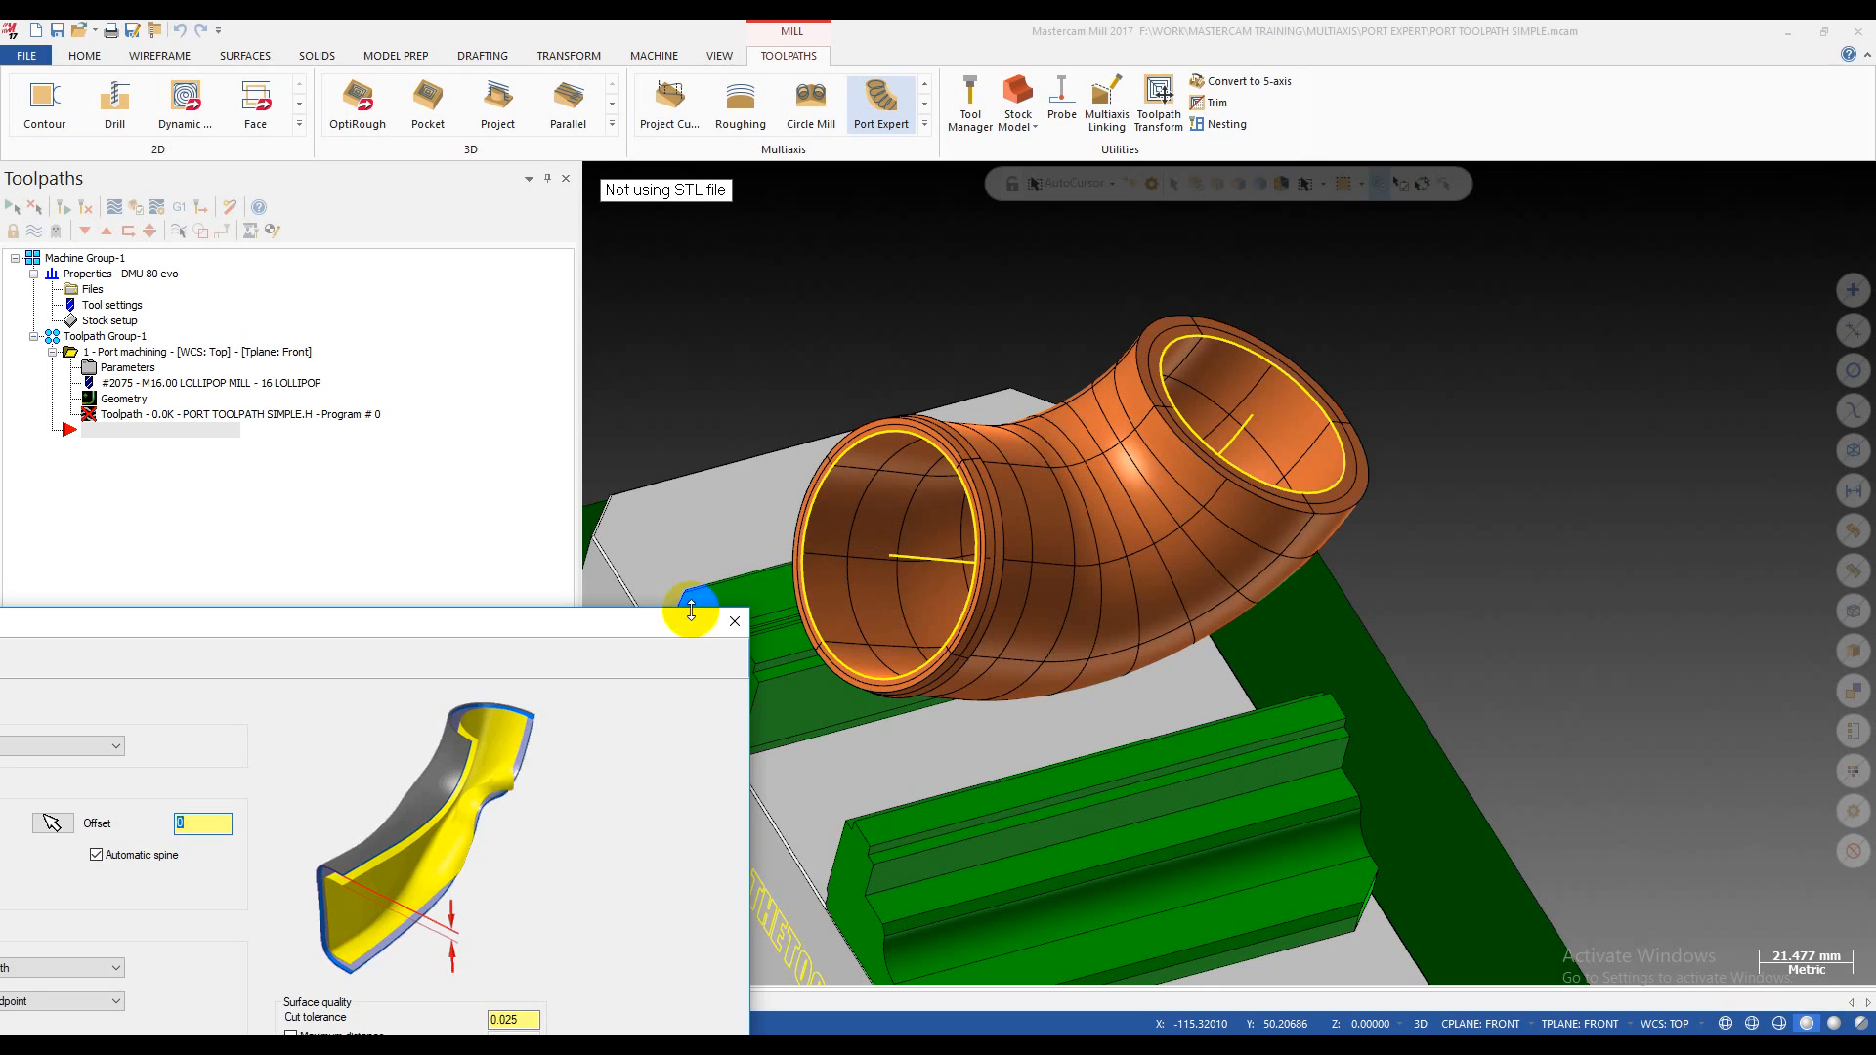
pyautogui.moveTo(642, 633)
pyautogui.mouseDown()
pyautogui.moveTo(702, 586)
pyautogui.moveTo(652, 598)
pyautogui.mouseUp()
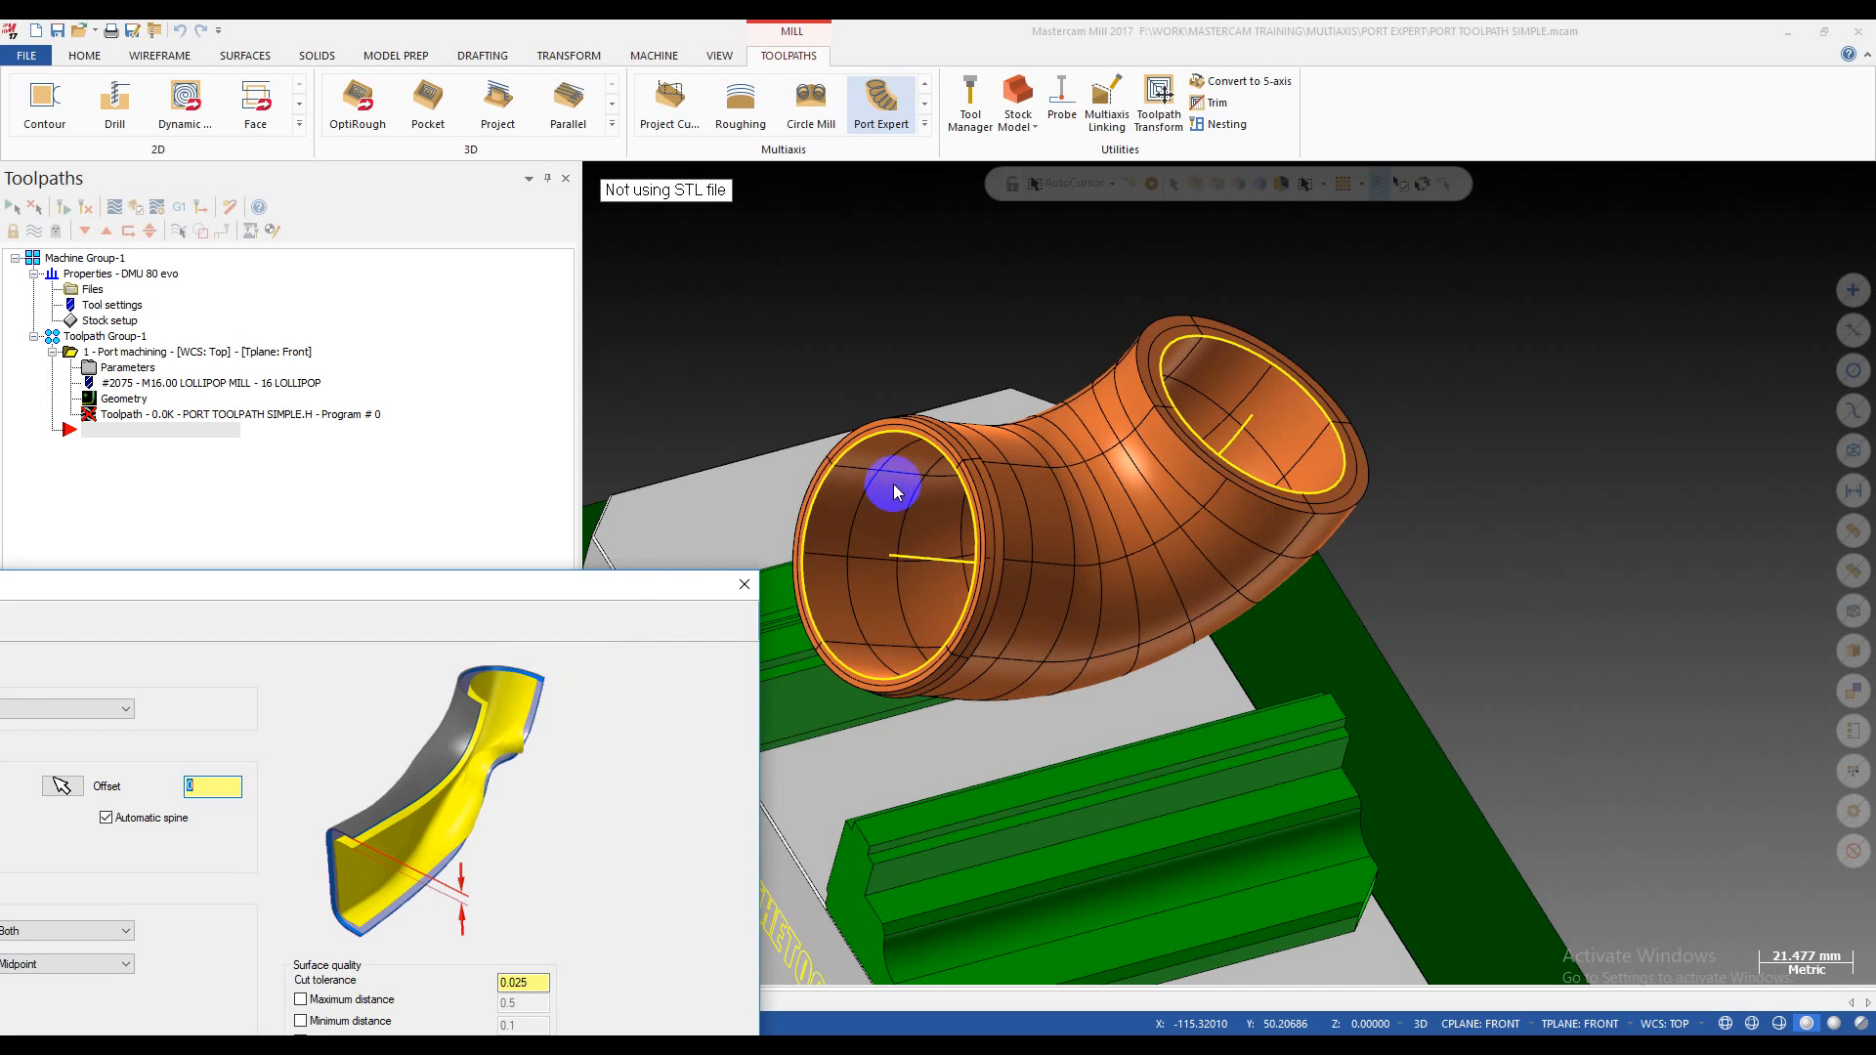
pyautogui.click(1236, 439)
pyautogui.moveTo(623, 588); pyautogui.dragTo(637, 560)
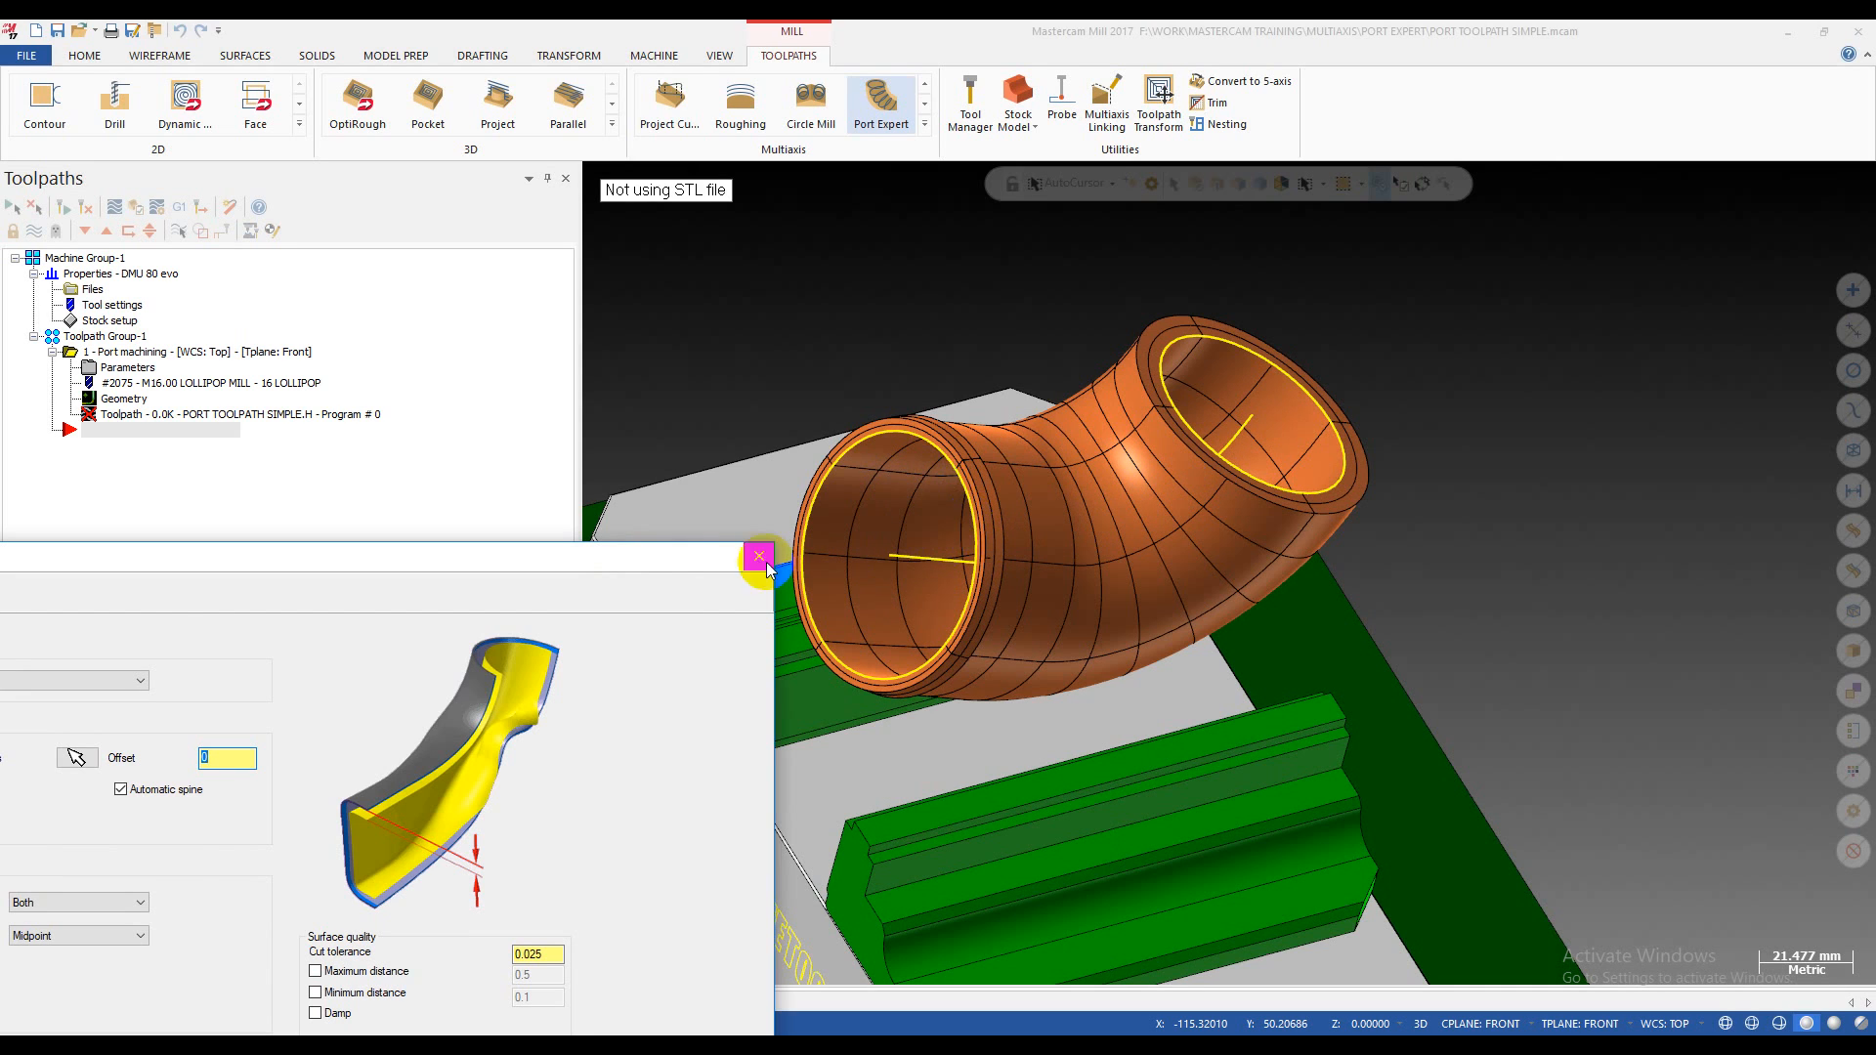
pyautogui.moveTo(636, 553); pyautogui.dragTo(1301, 199)
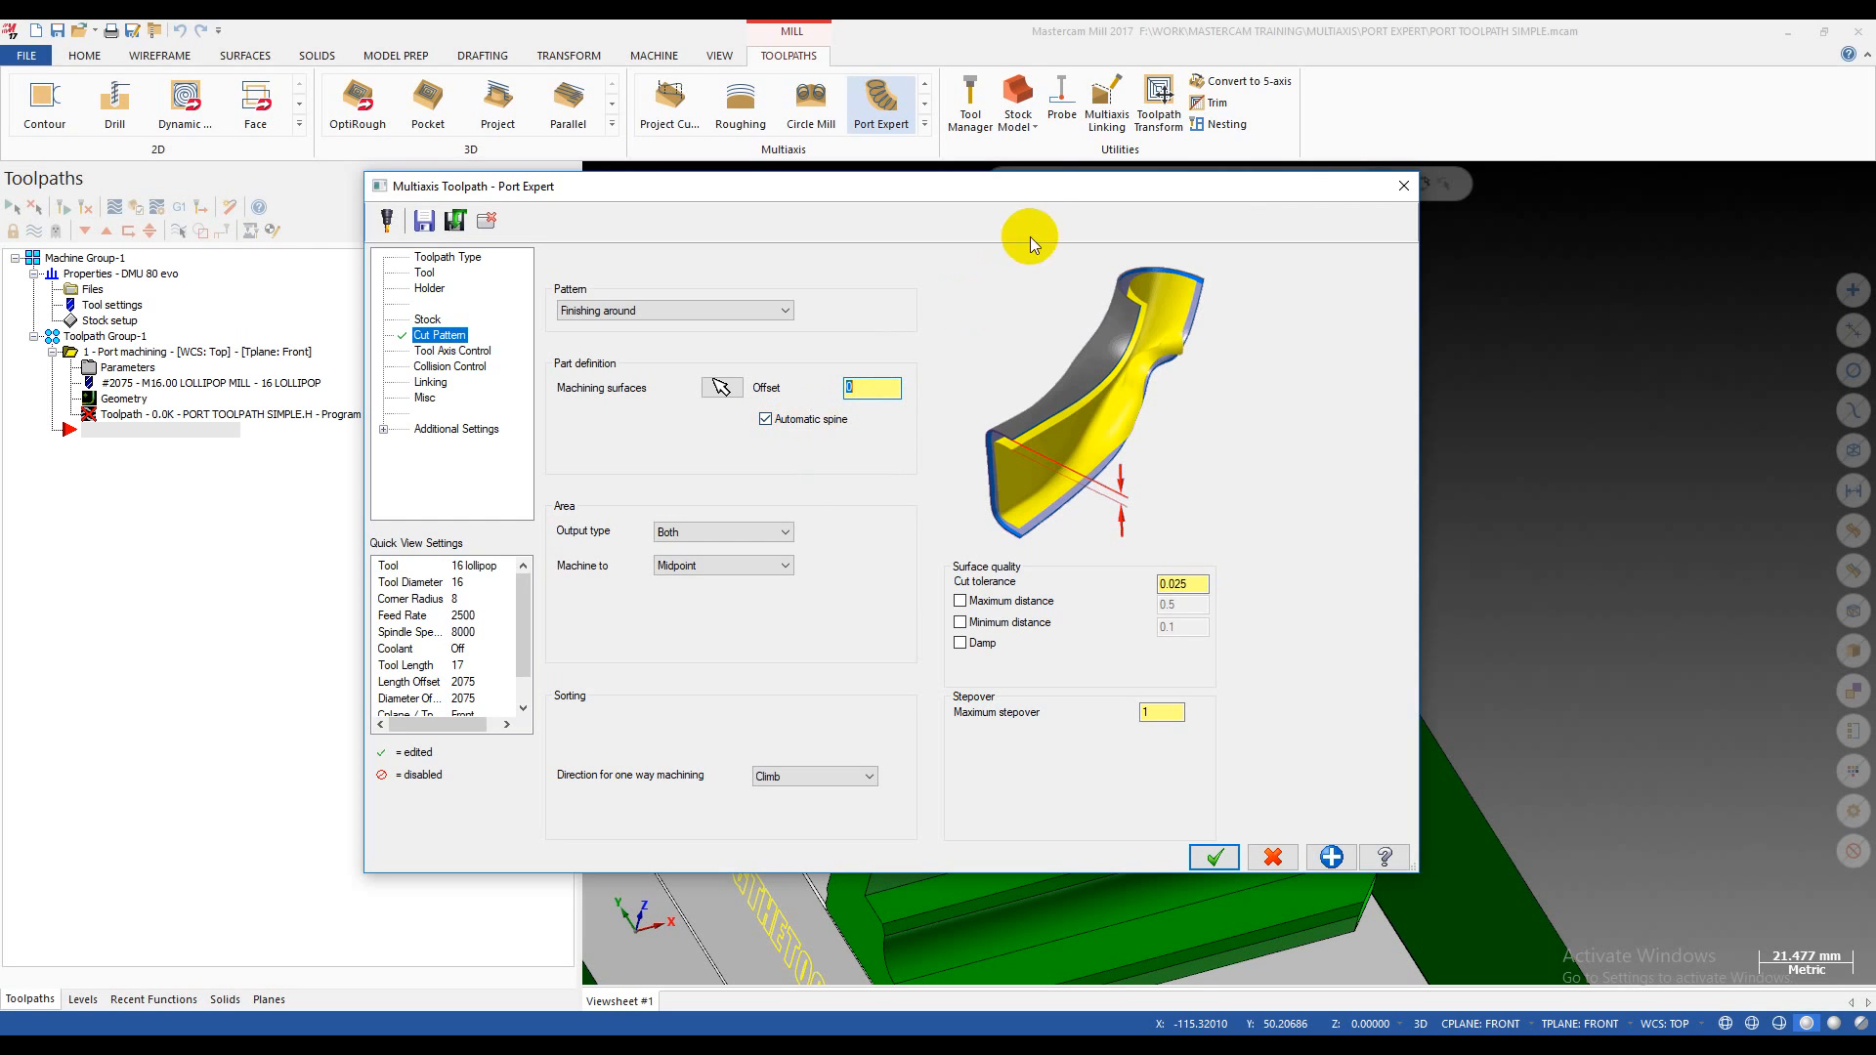
pyautogui.moveTo(1023, 186); pyautogui.dragTo(1044, 267)
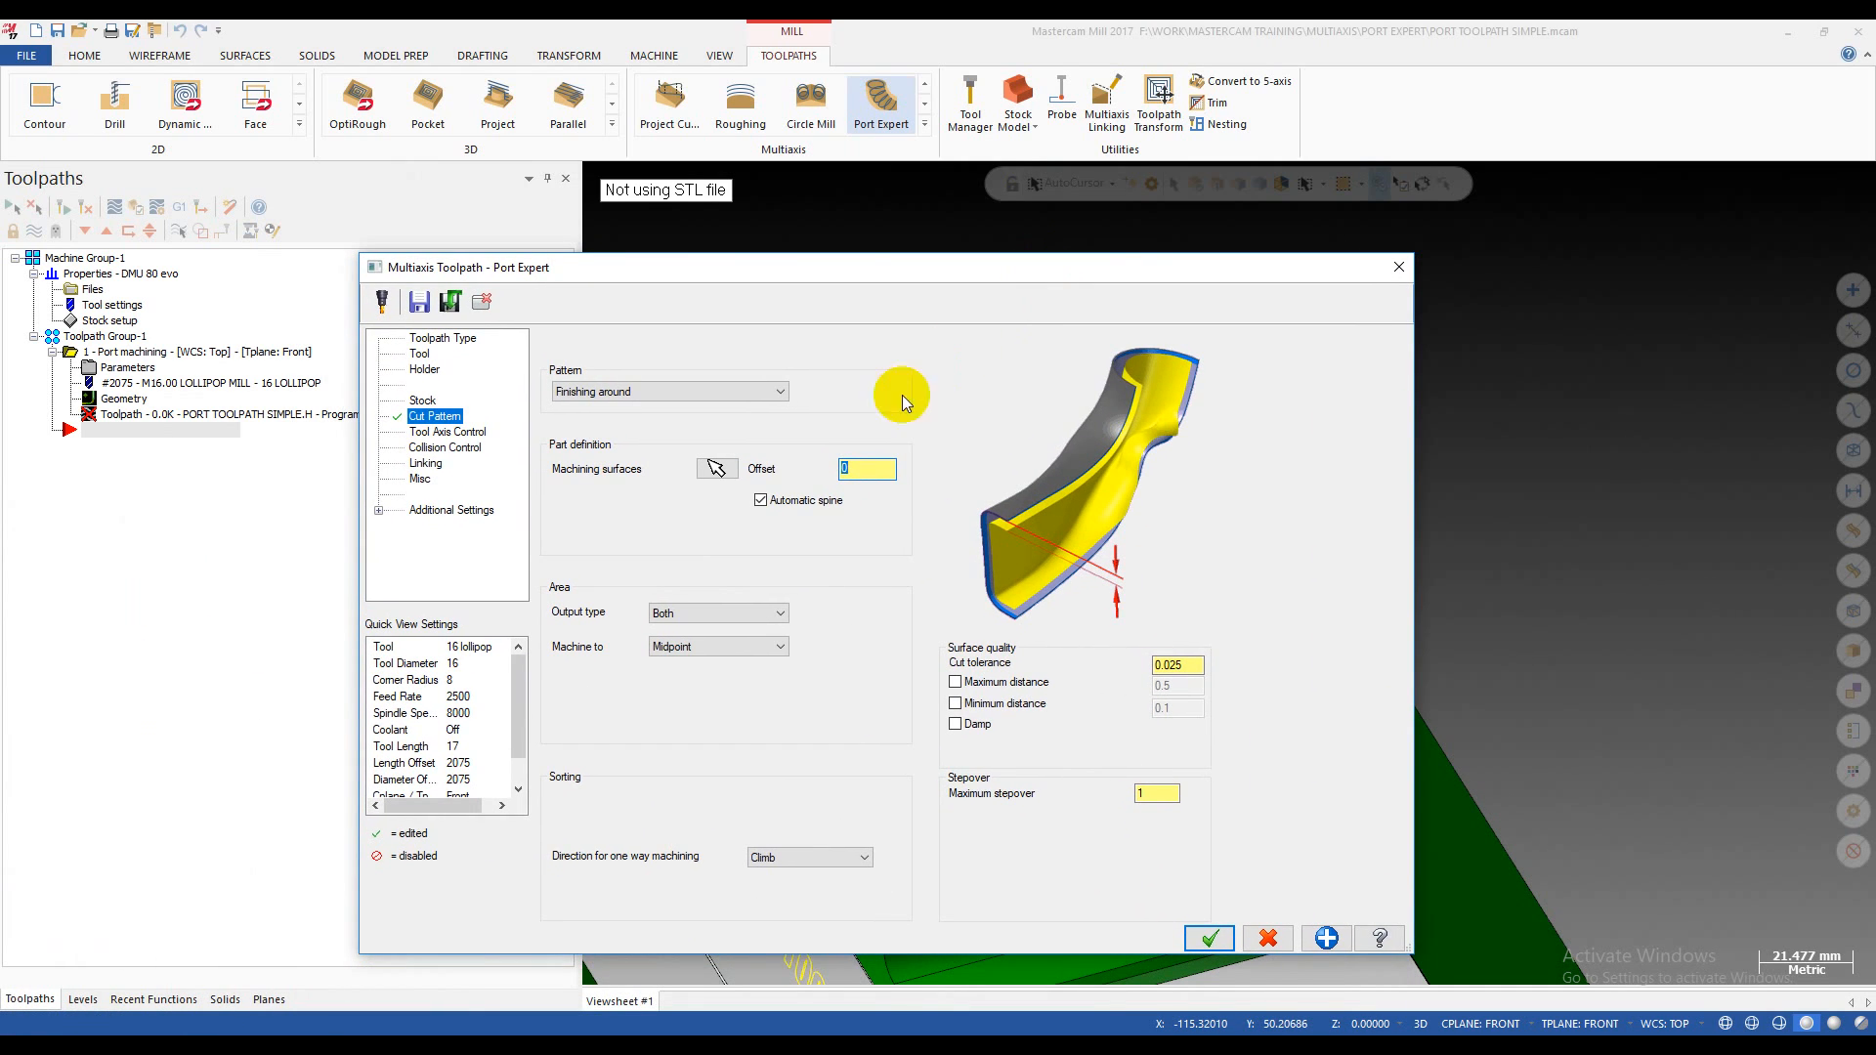
# - Turn off the automatic spine and chain the curve running through the middle of the elbow as the spine
pyautogui.click(763, 502)
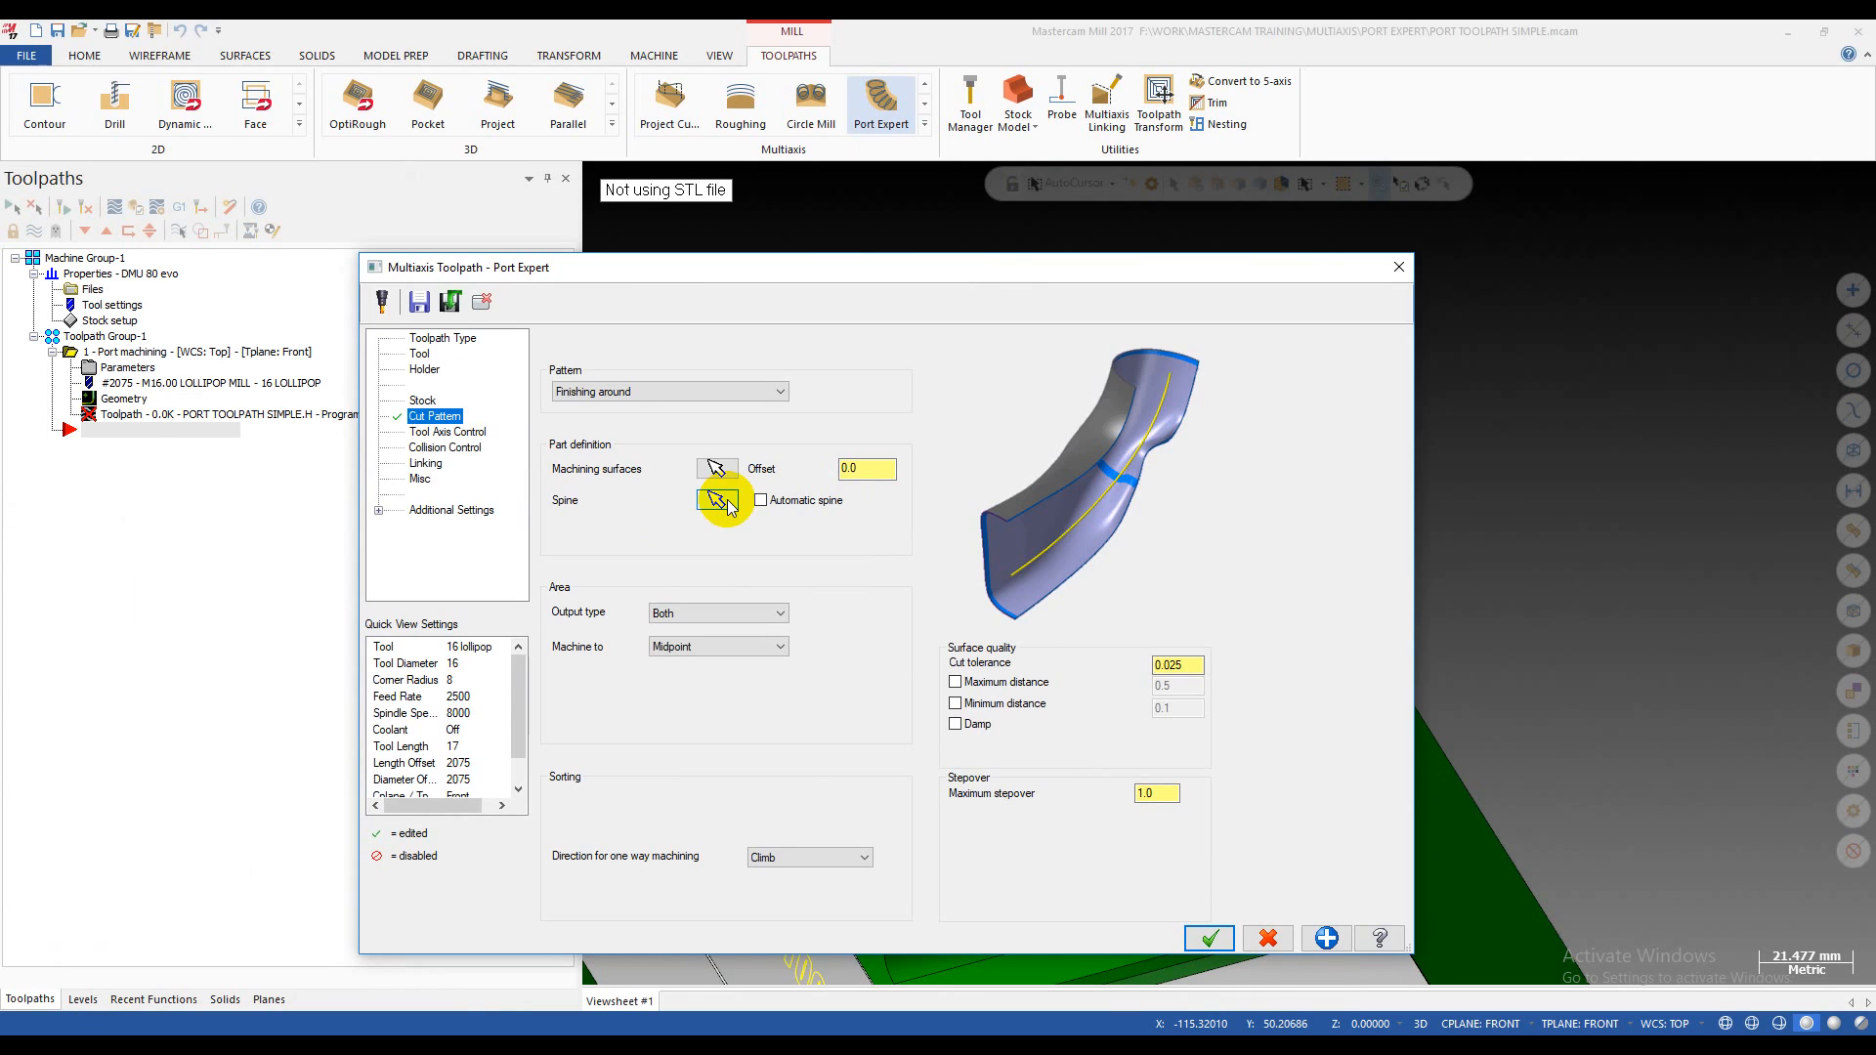
pyautogui.click(725, 501)
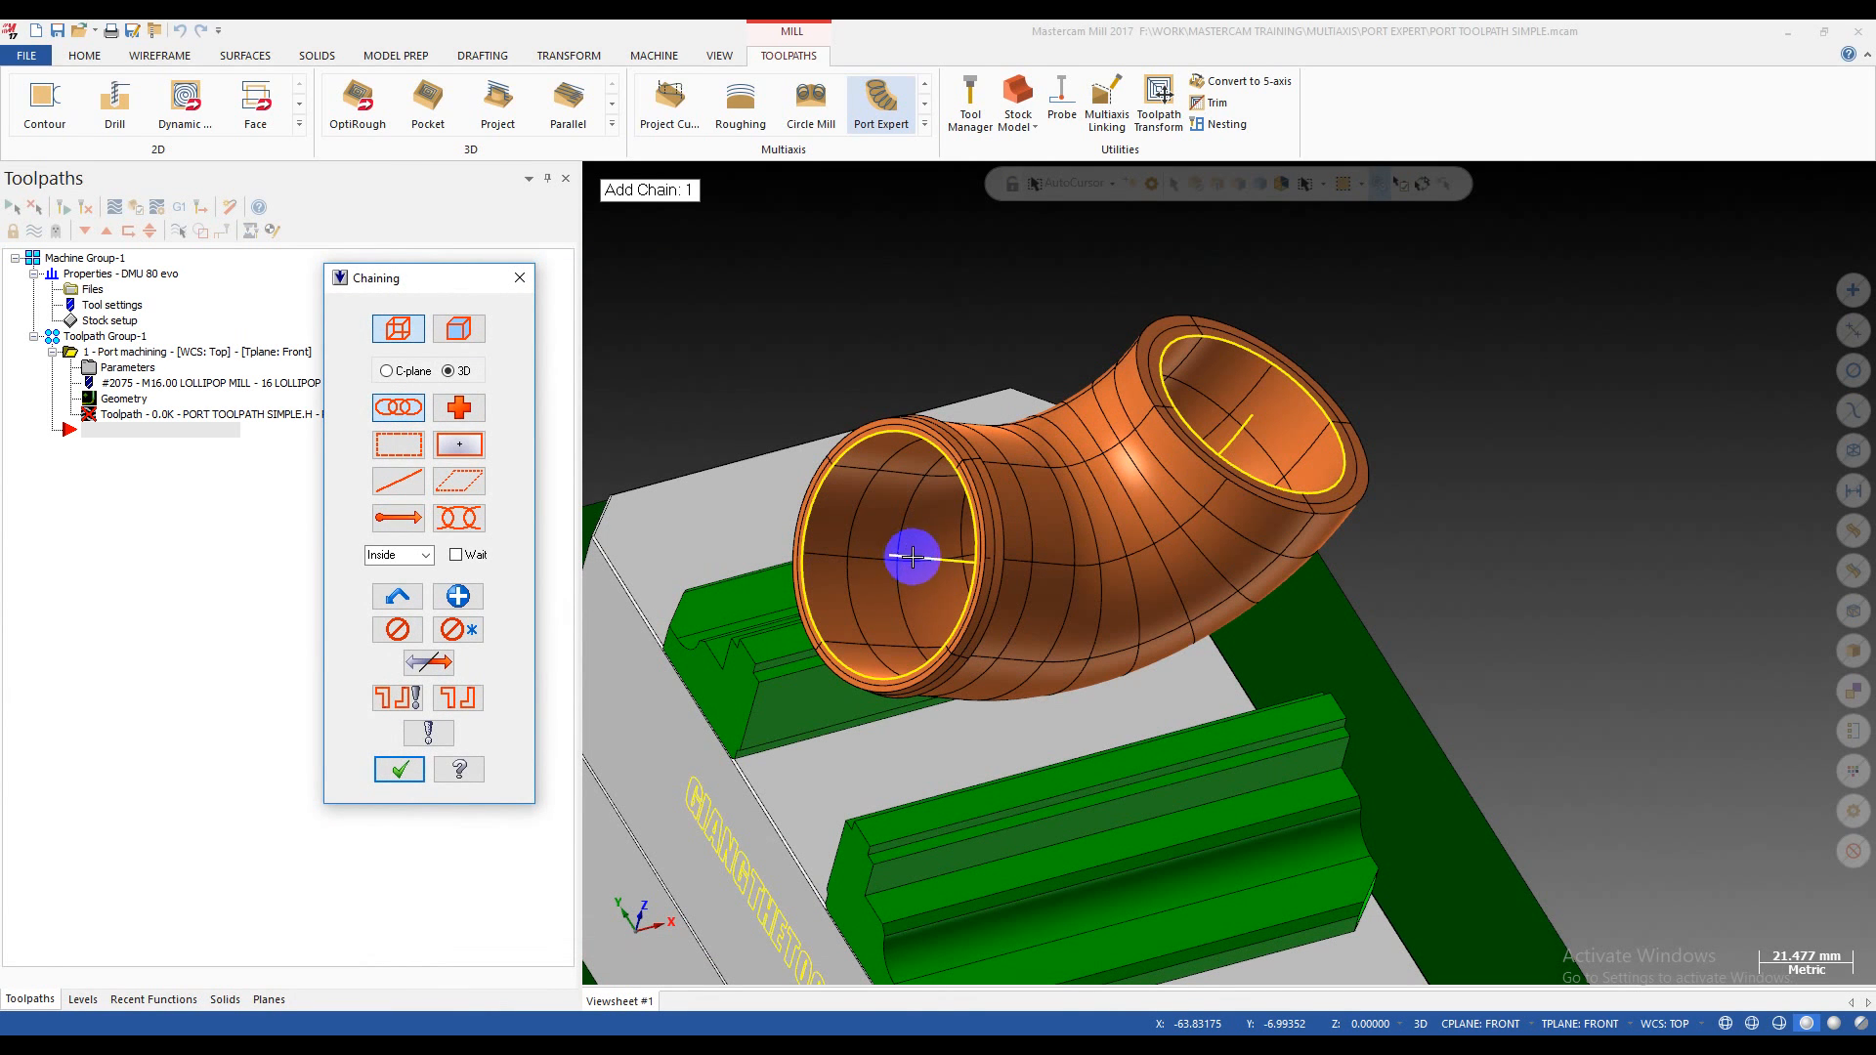
pyautogui.click(908, 553)
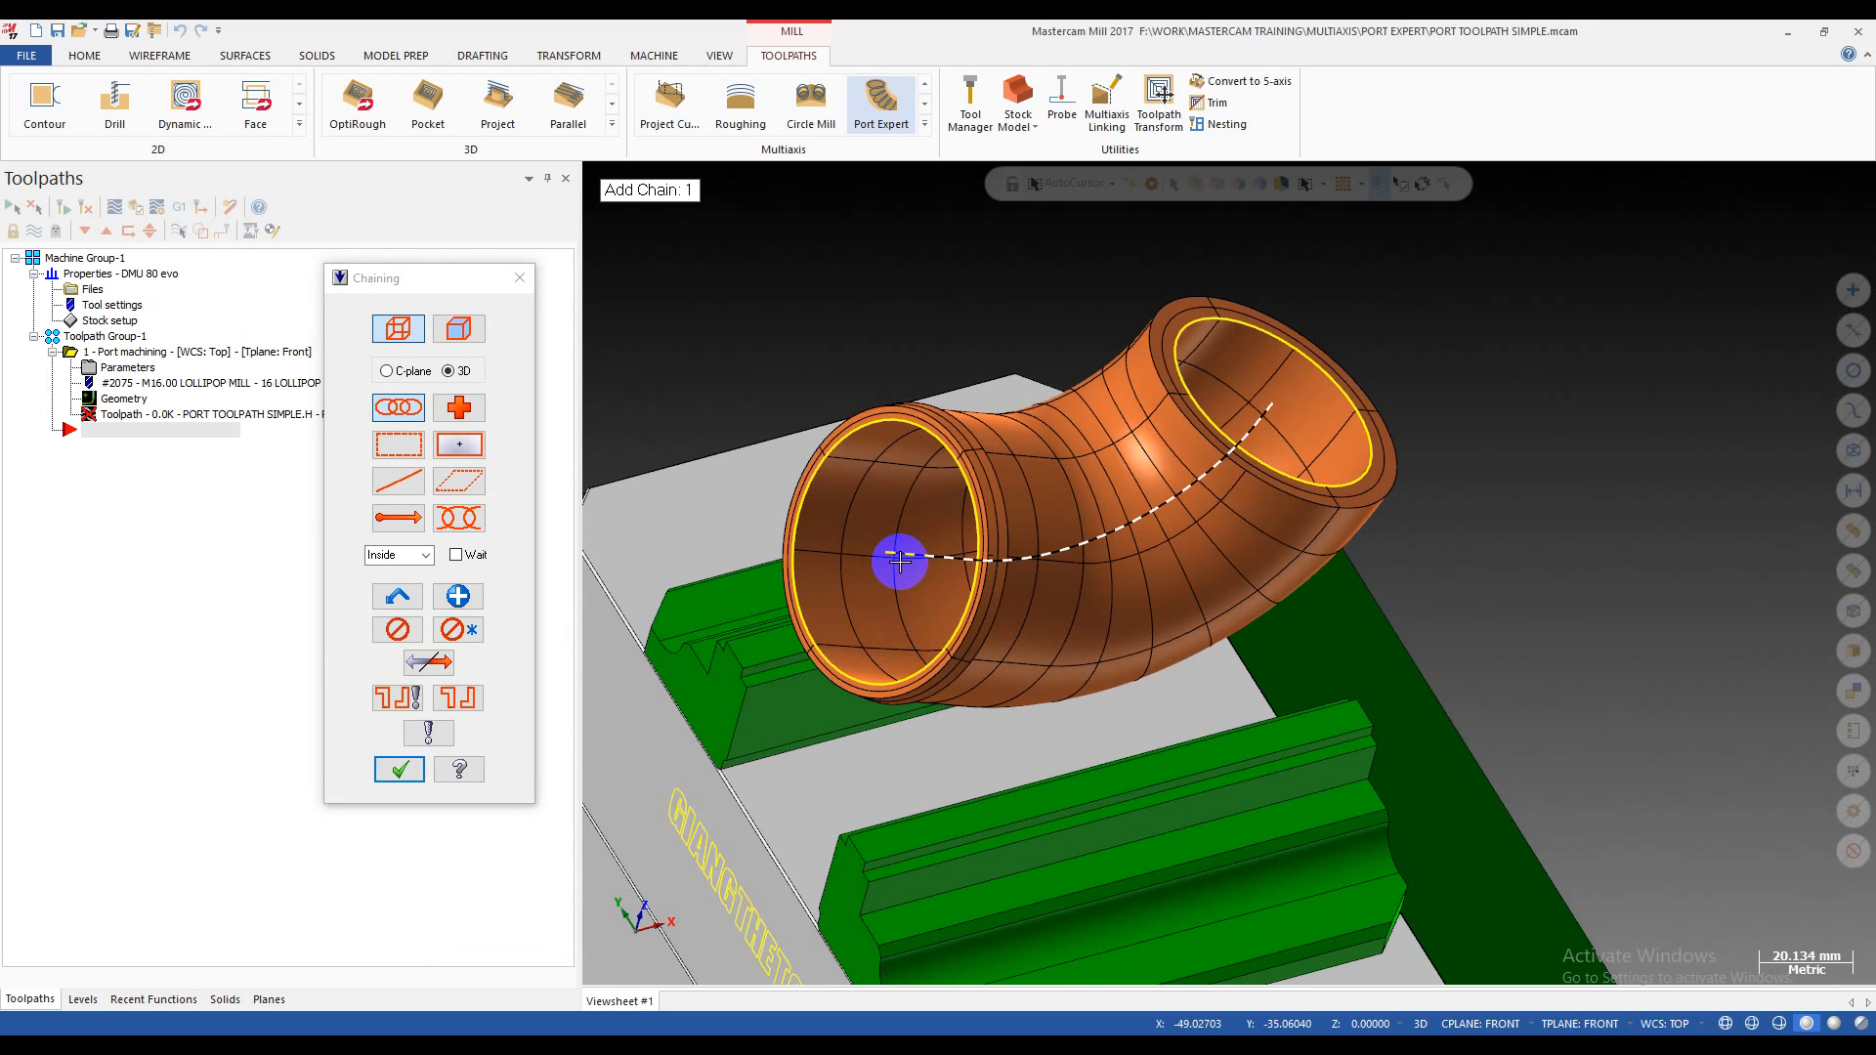
pyautogui.click(896, 559)
pyautogui.scroll(2, 901, 557)
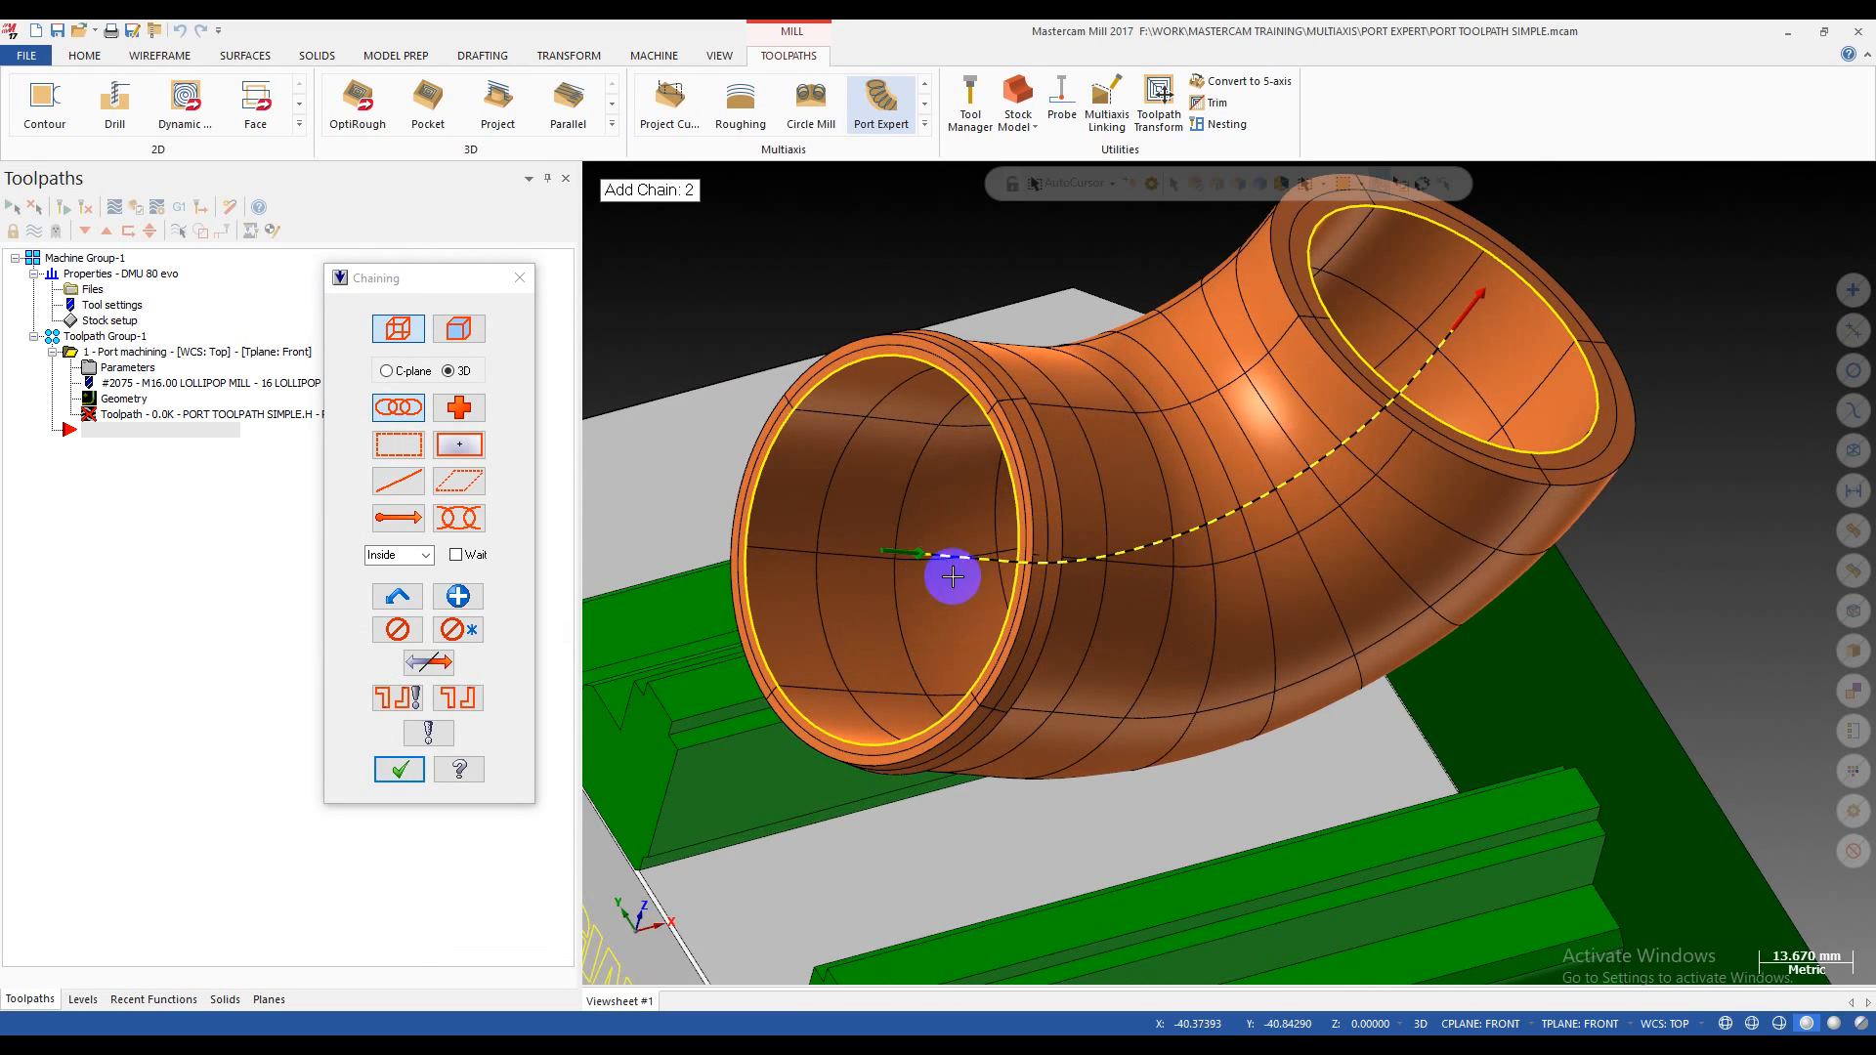
pyautogui.moveTo(953, 577); pyautogui.dragTo(880, 570, button='middle')
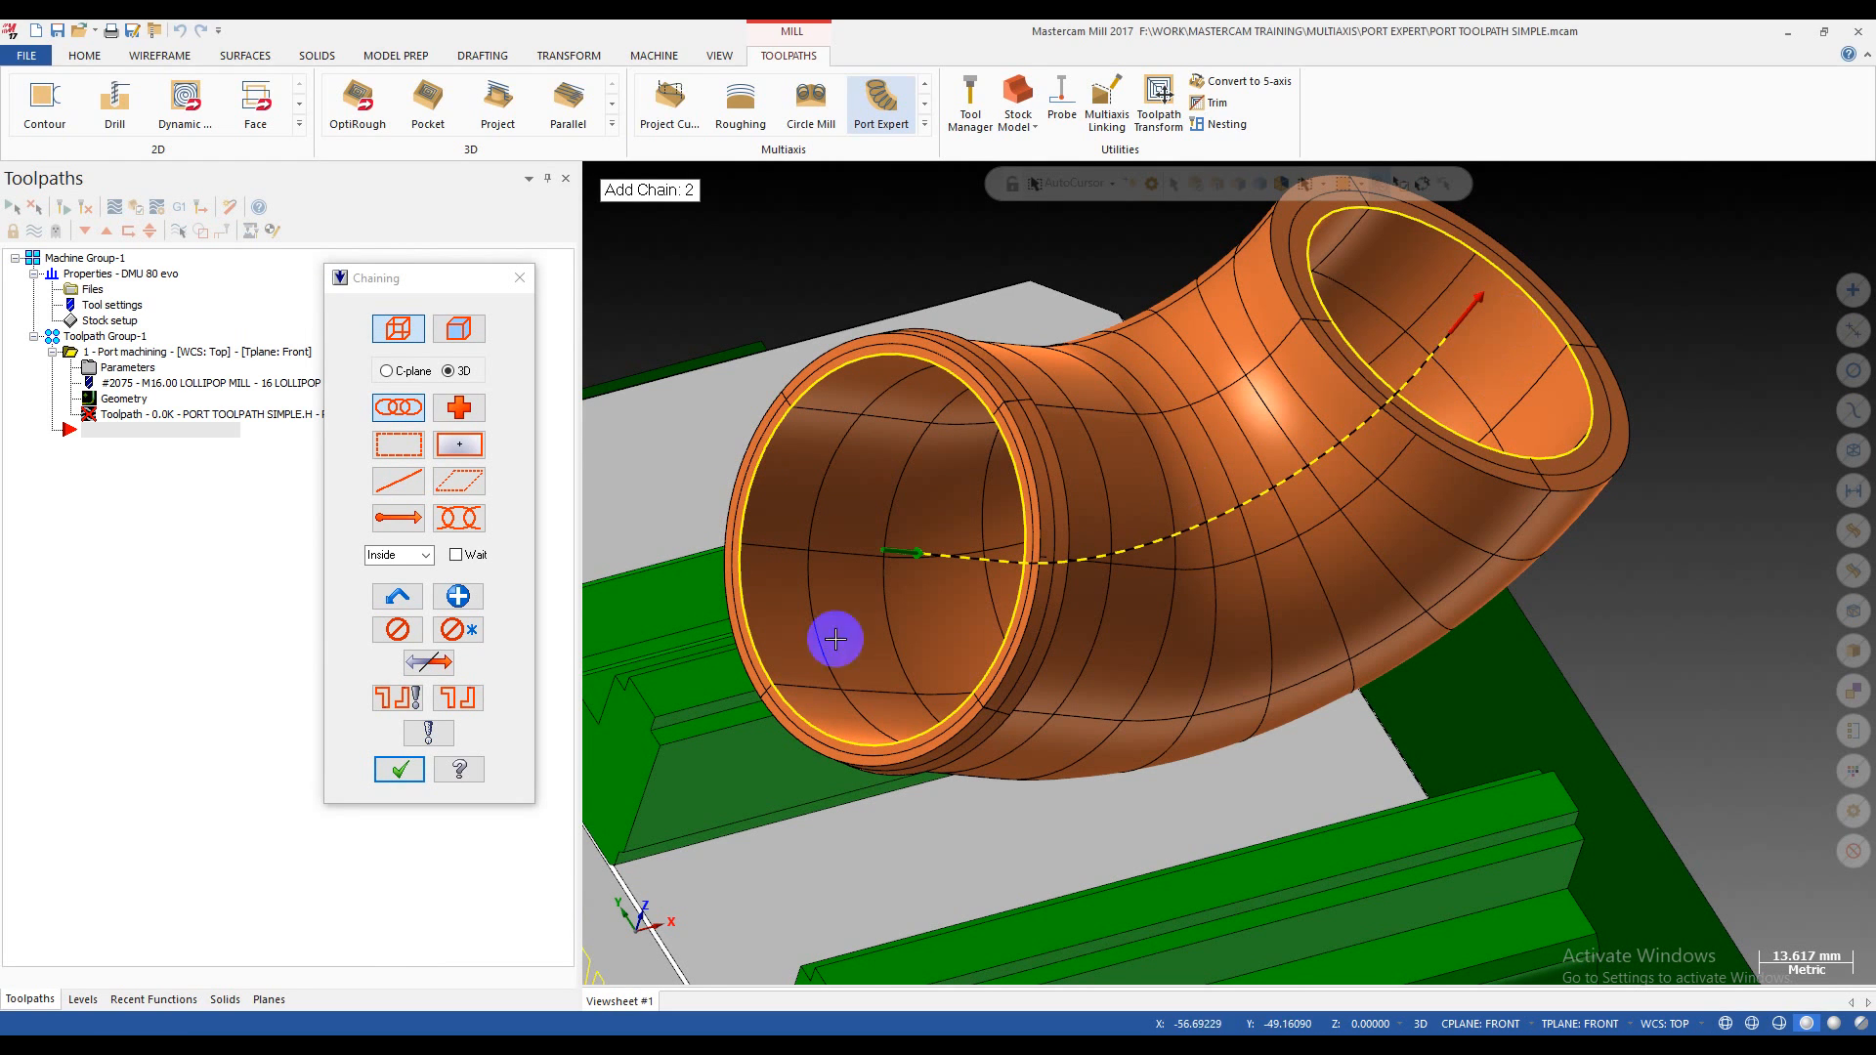
pyautogui.click(399, 769)
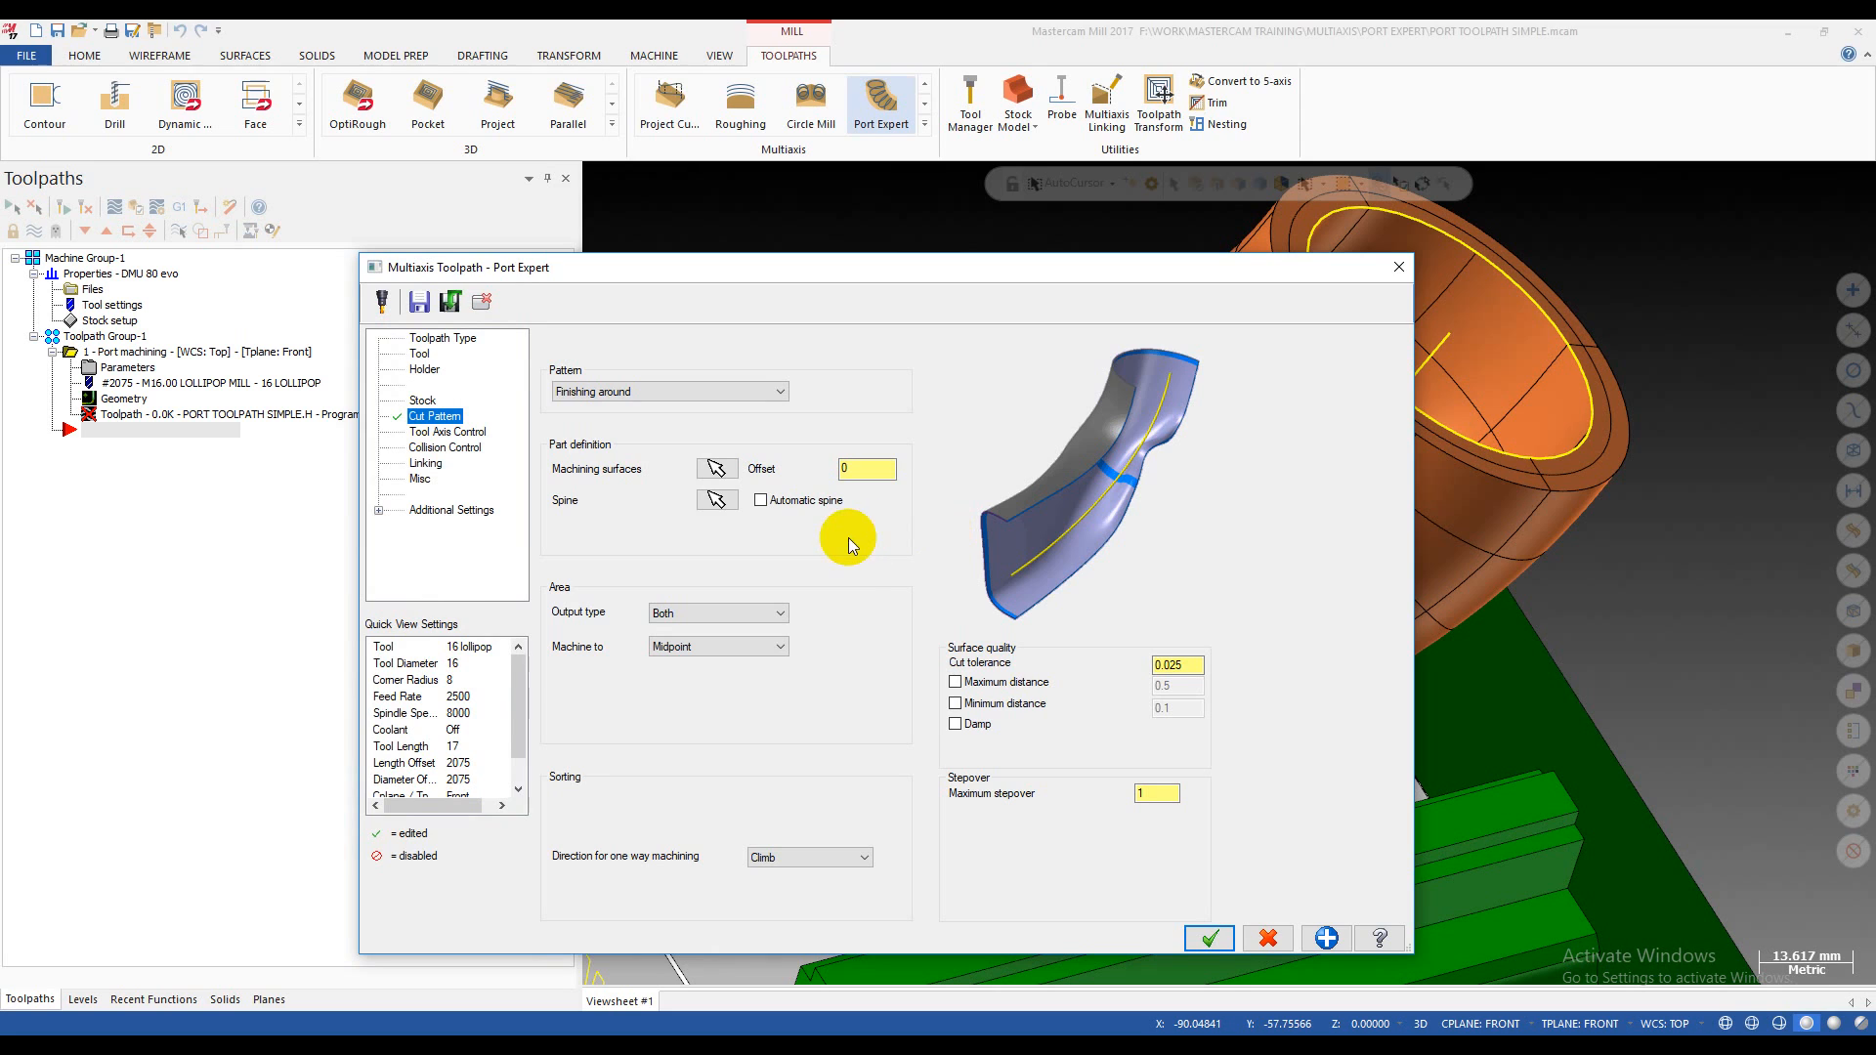
pyautogui.moveTo(1085, 272); pyautogui.dragTo(790, 766)
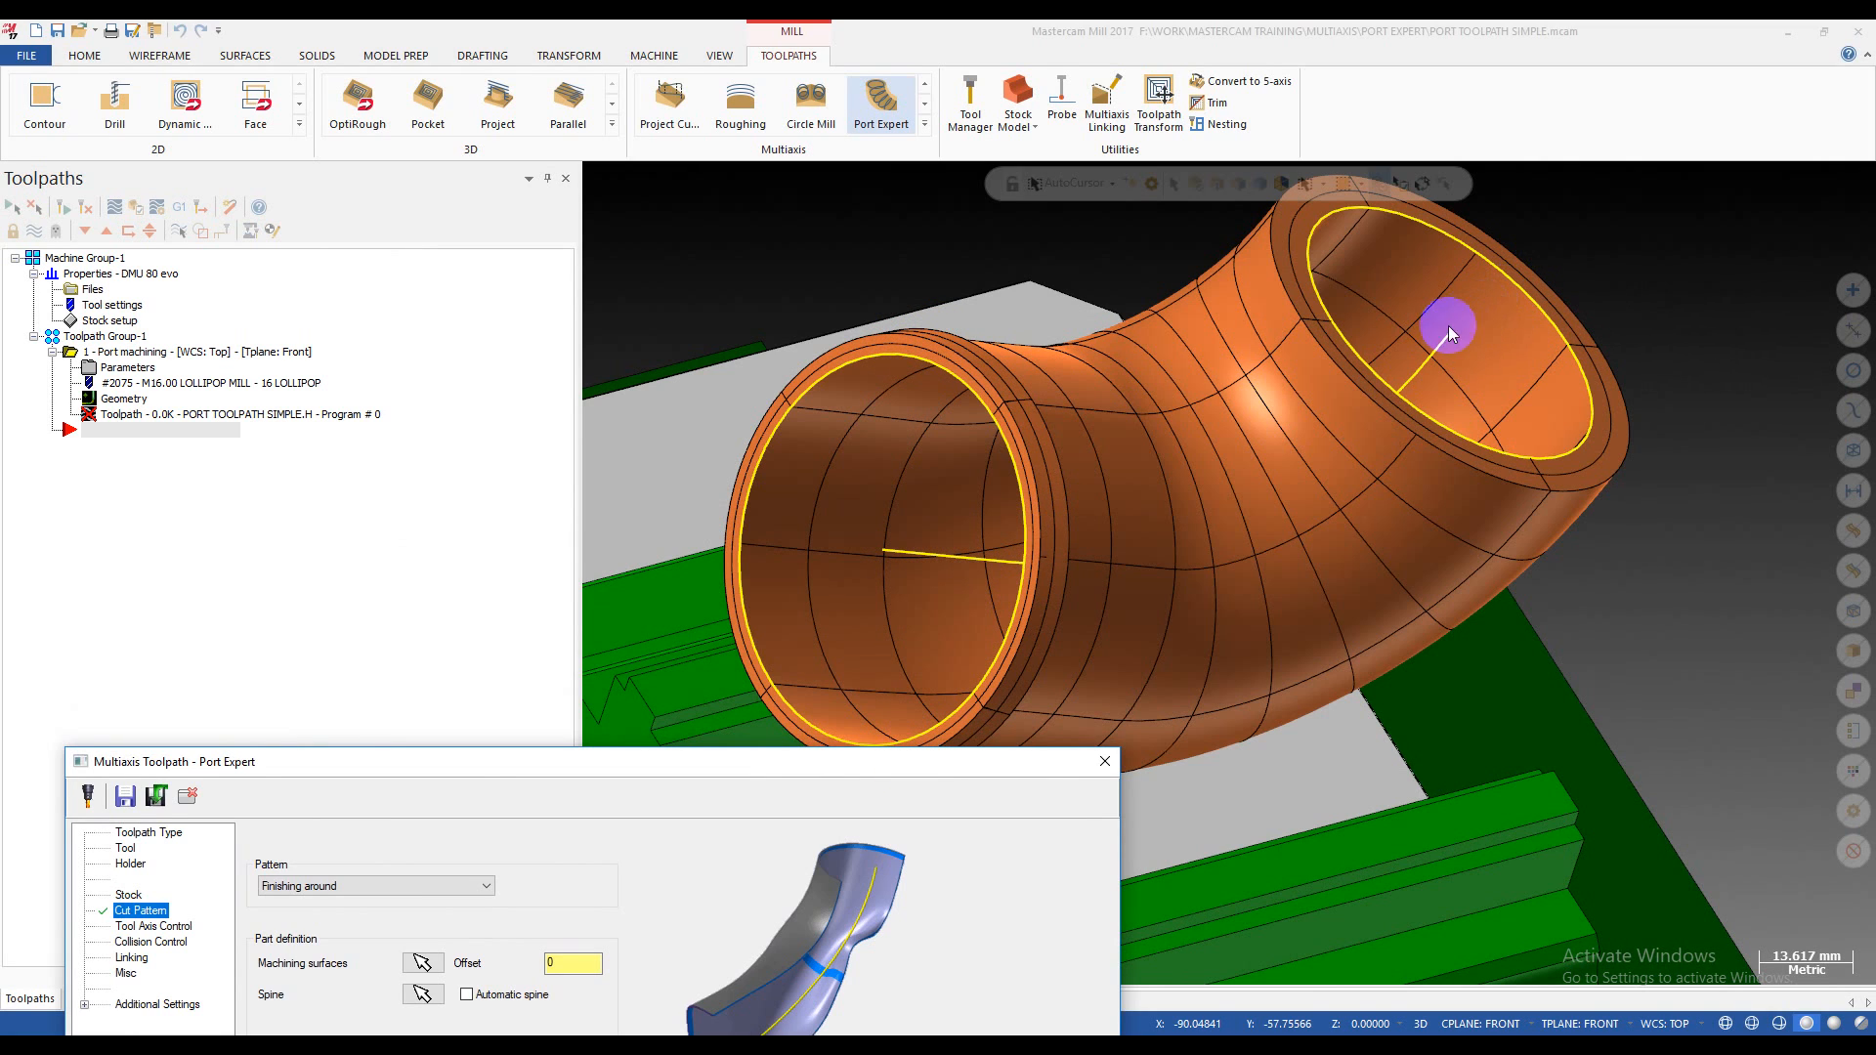
pyautogui.moveTo(905, 772); pyautogui.dragTo(1072, 227)
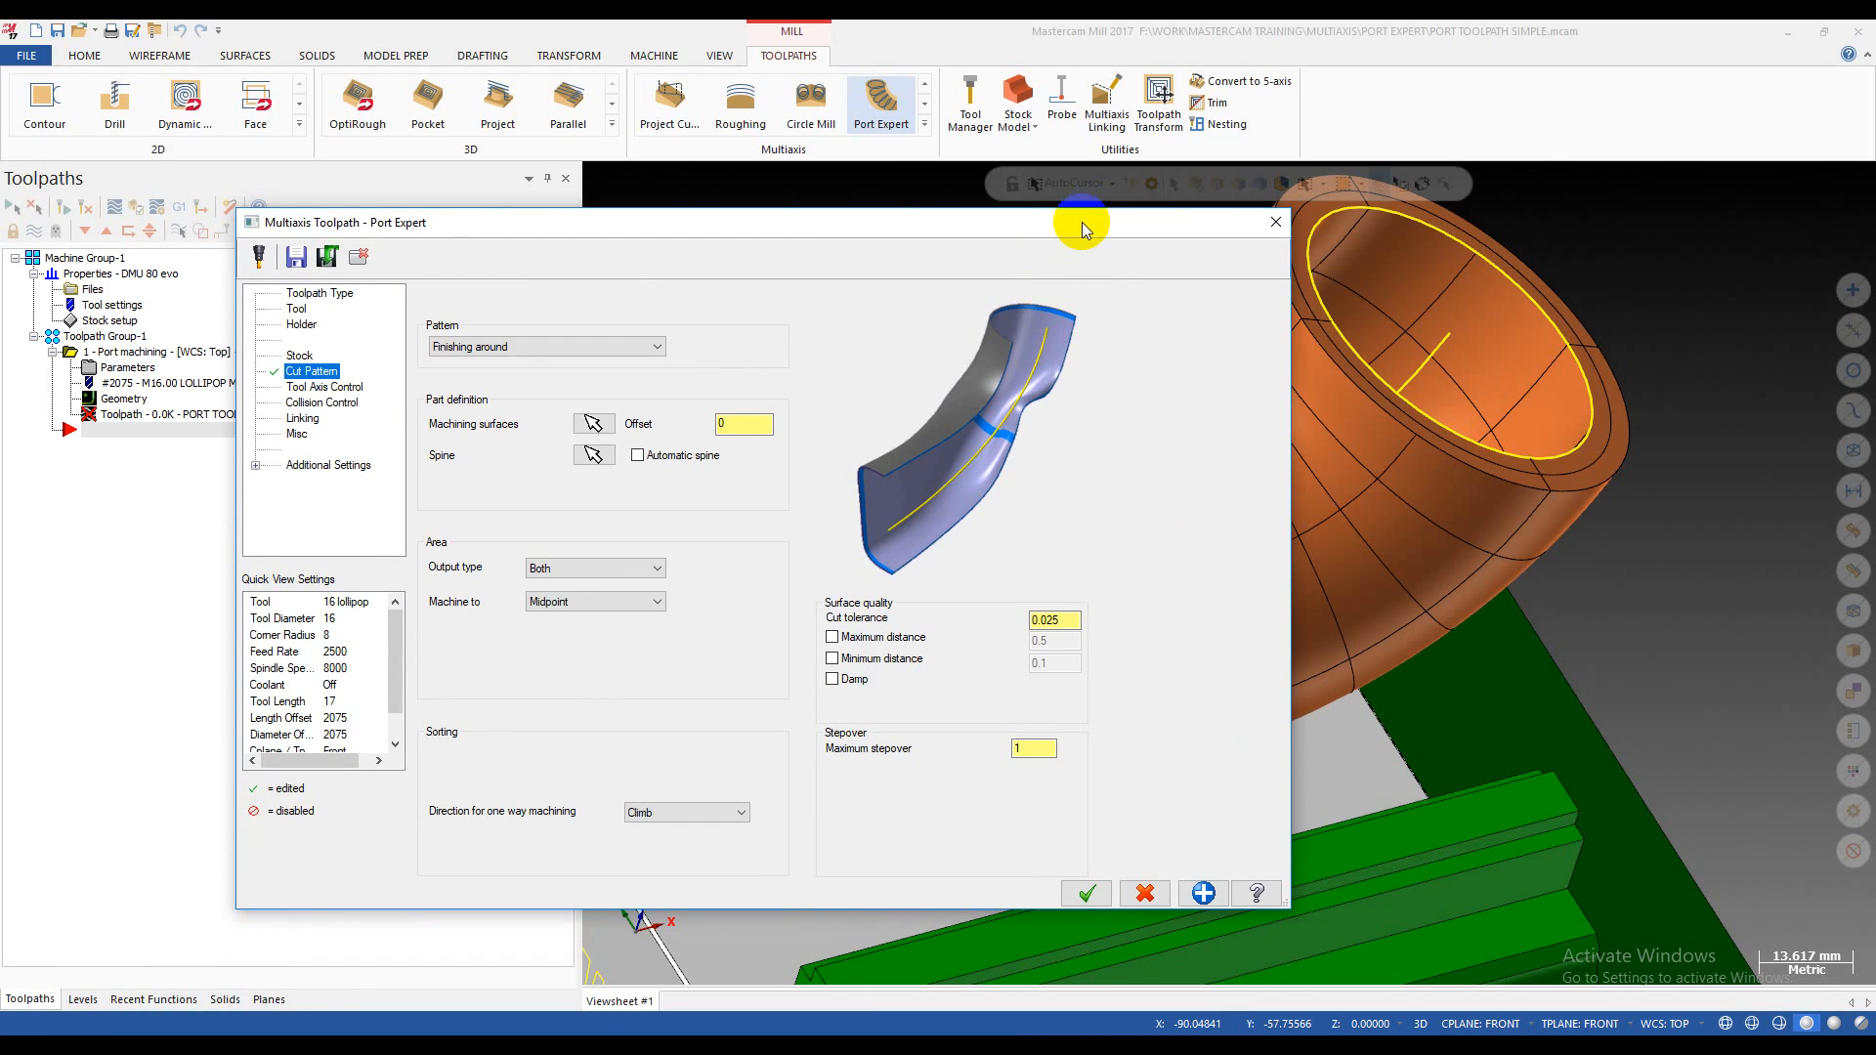
pyautogui.moveTo(1081, 221); pyautogui.dragTo(504, 651)
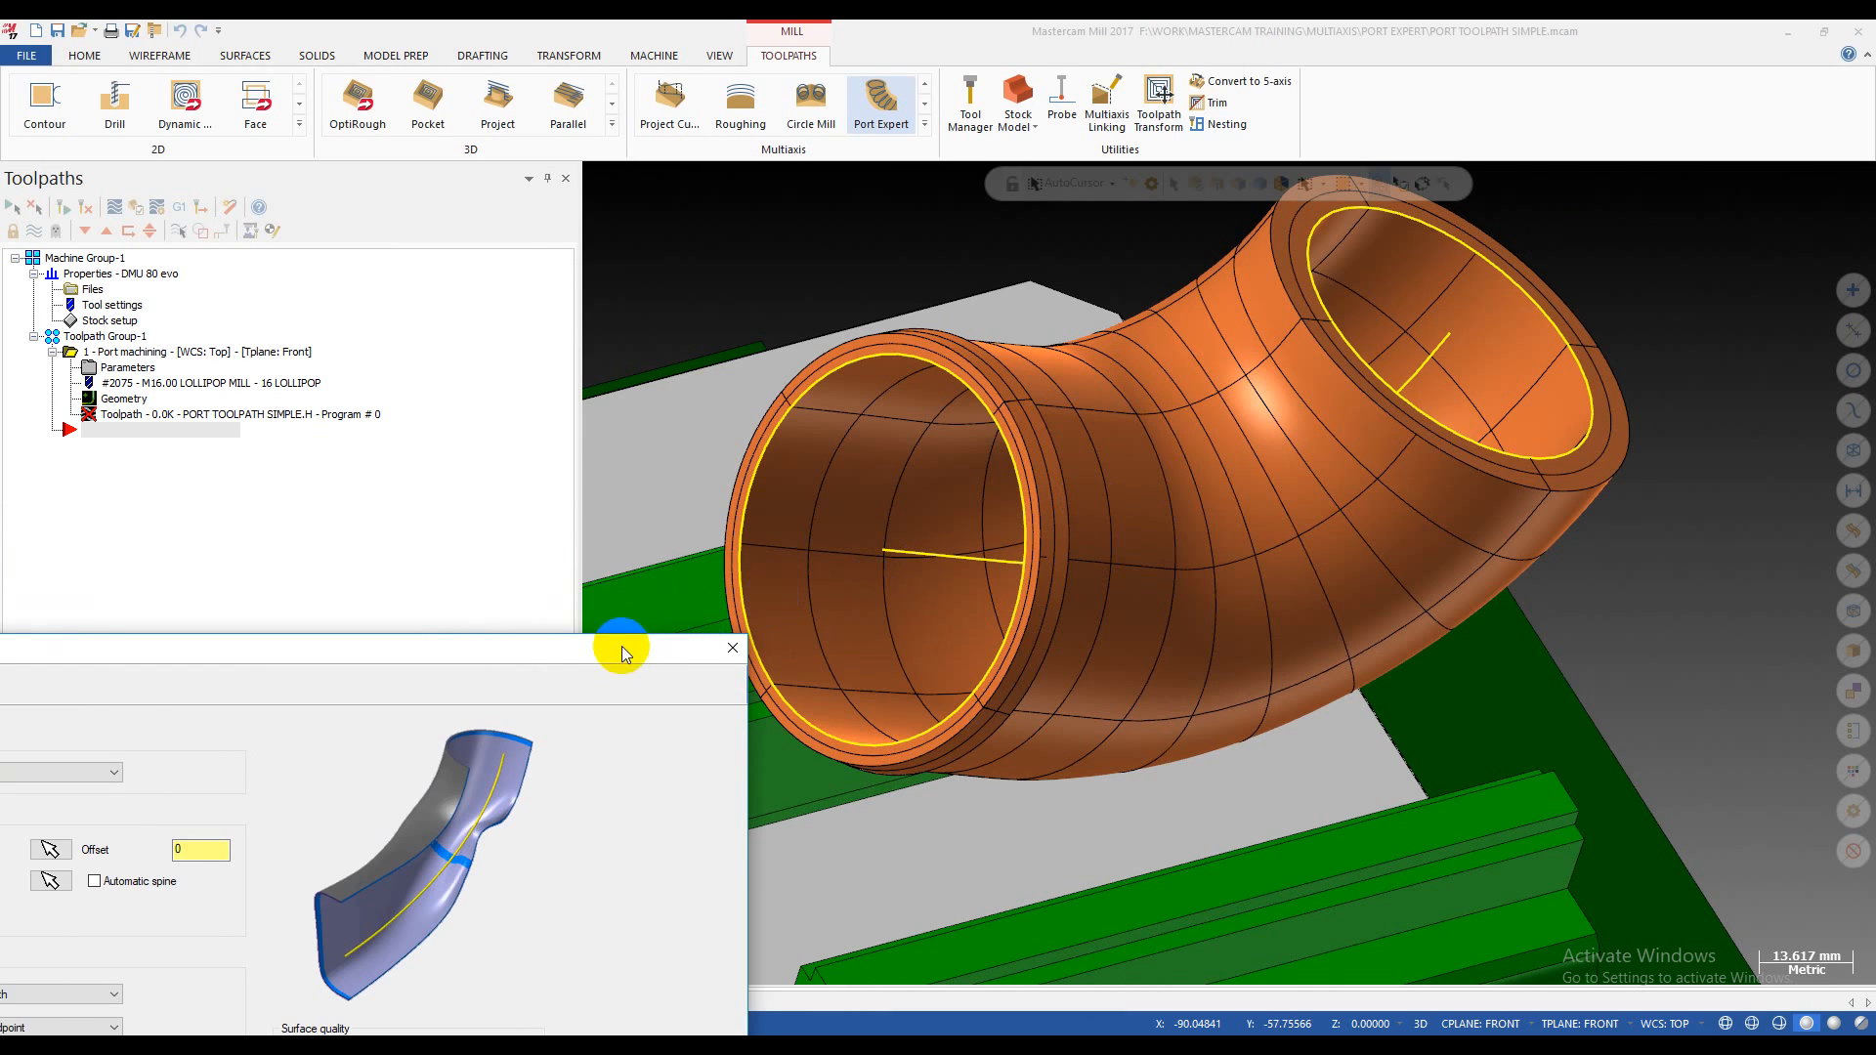
pyautogui.moveTo(622, 647); pyautogui.dragTo(1200, 159)
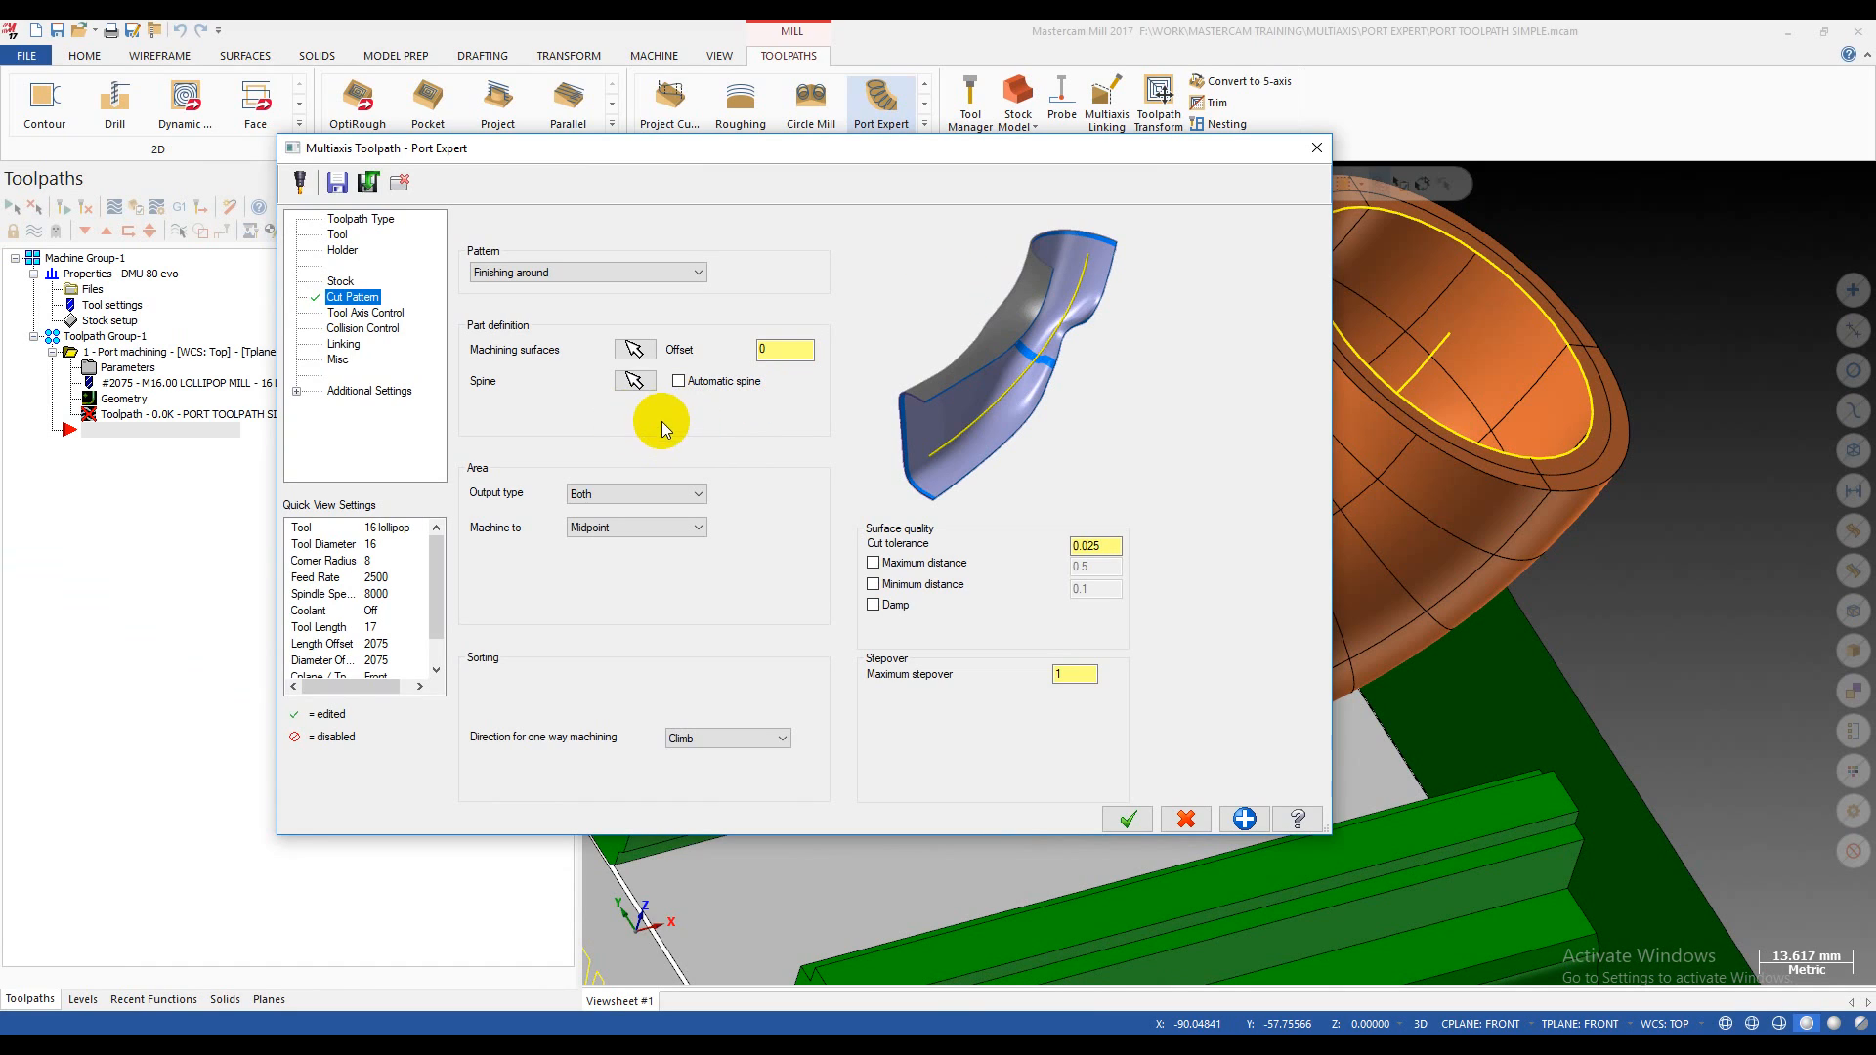
# - Examine the output type options and their diagram against the two openings of the elbow model
pyautogui.click(619, 498)
pyautogui.click(618, 497)
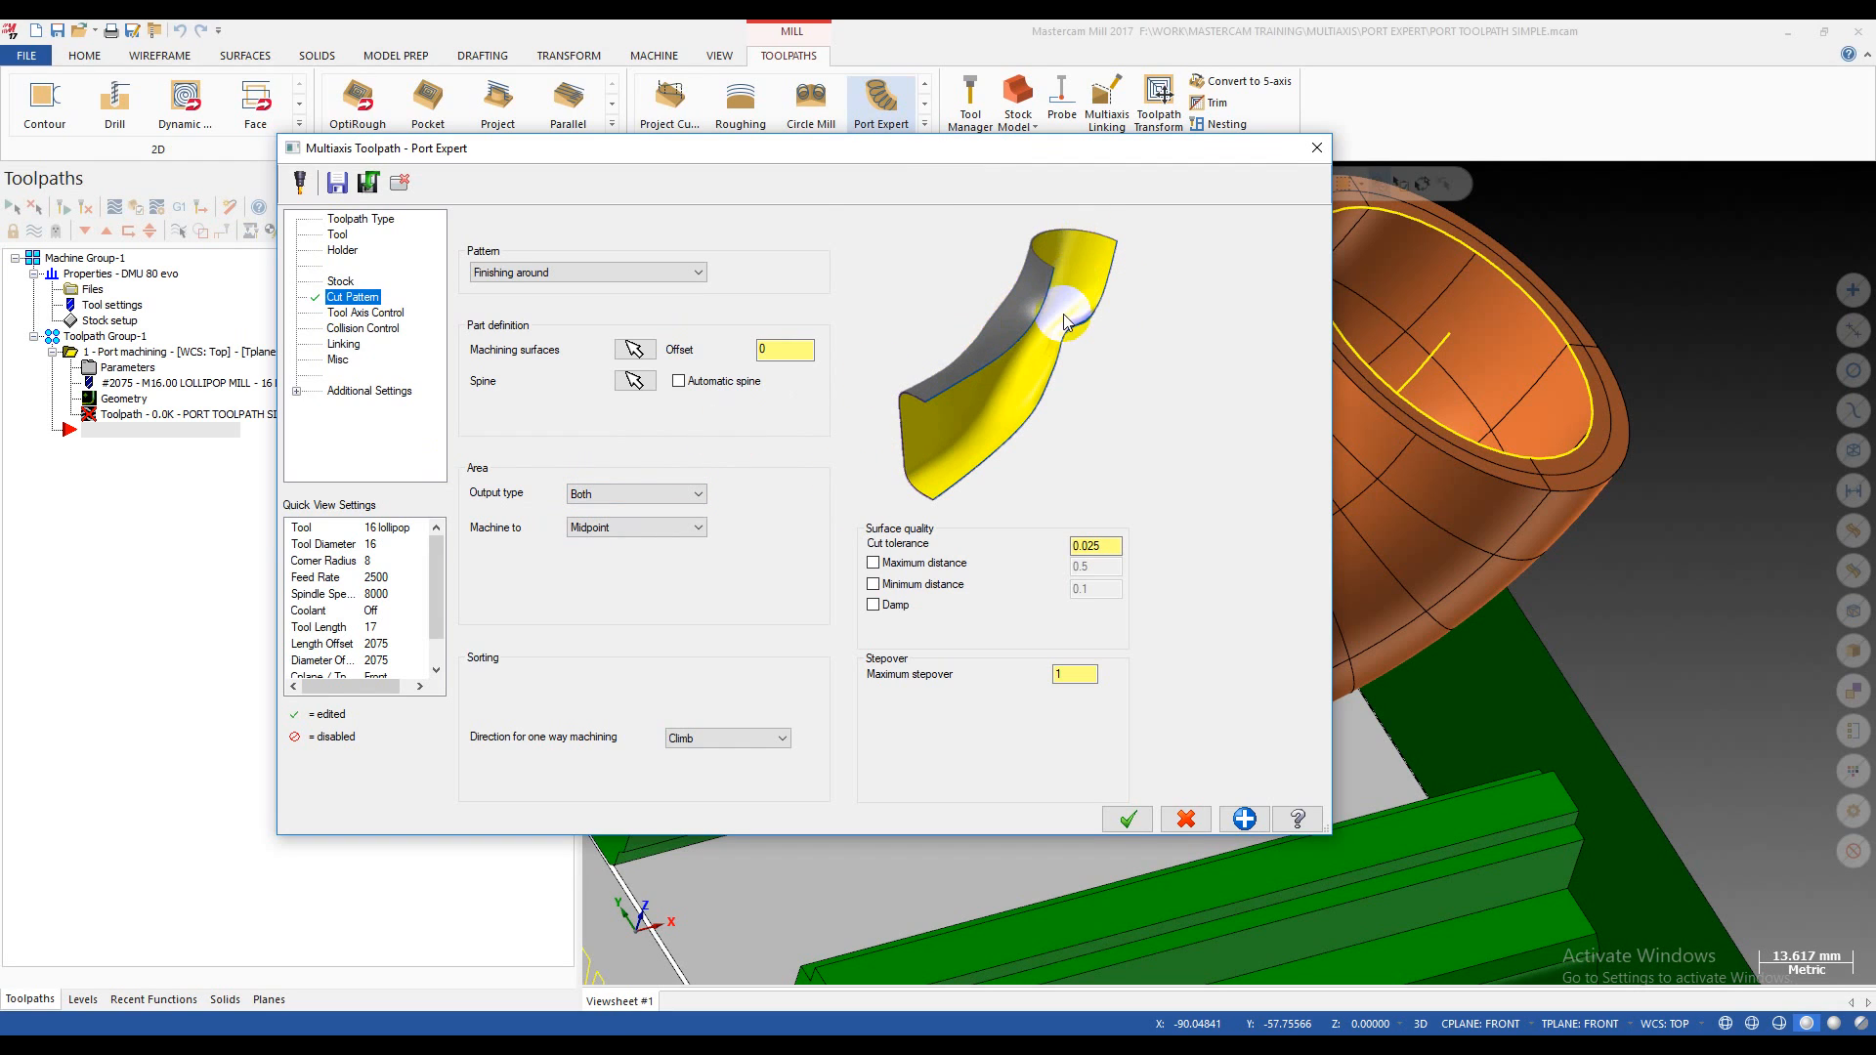
pyautogui.click(621, 492)
pyautogui.click(616, 492)
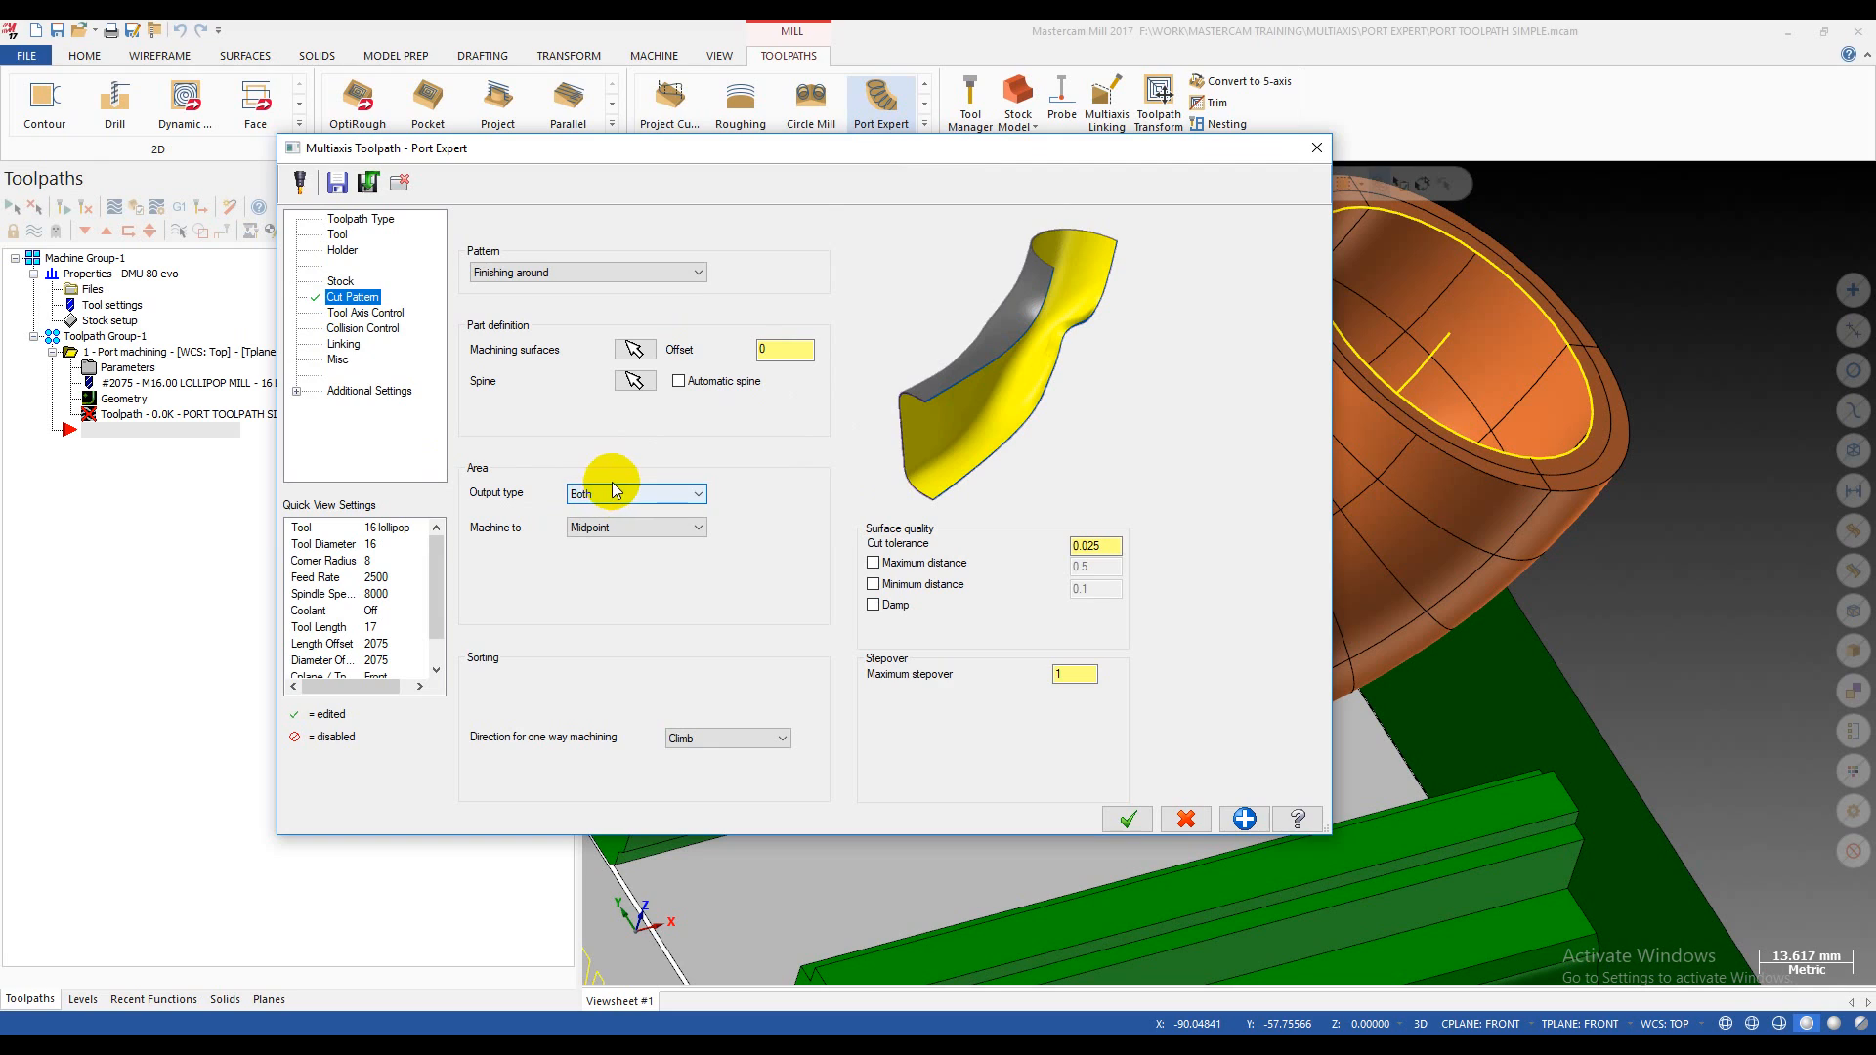
pyautogui.click(607, 492)
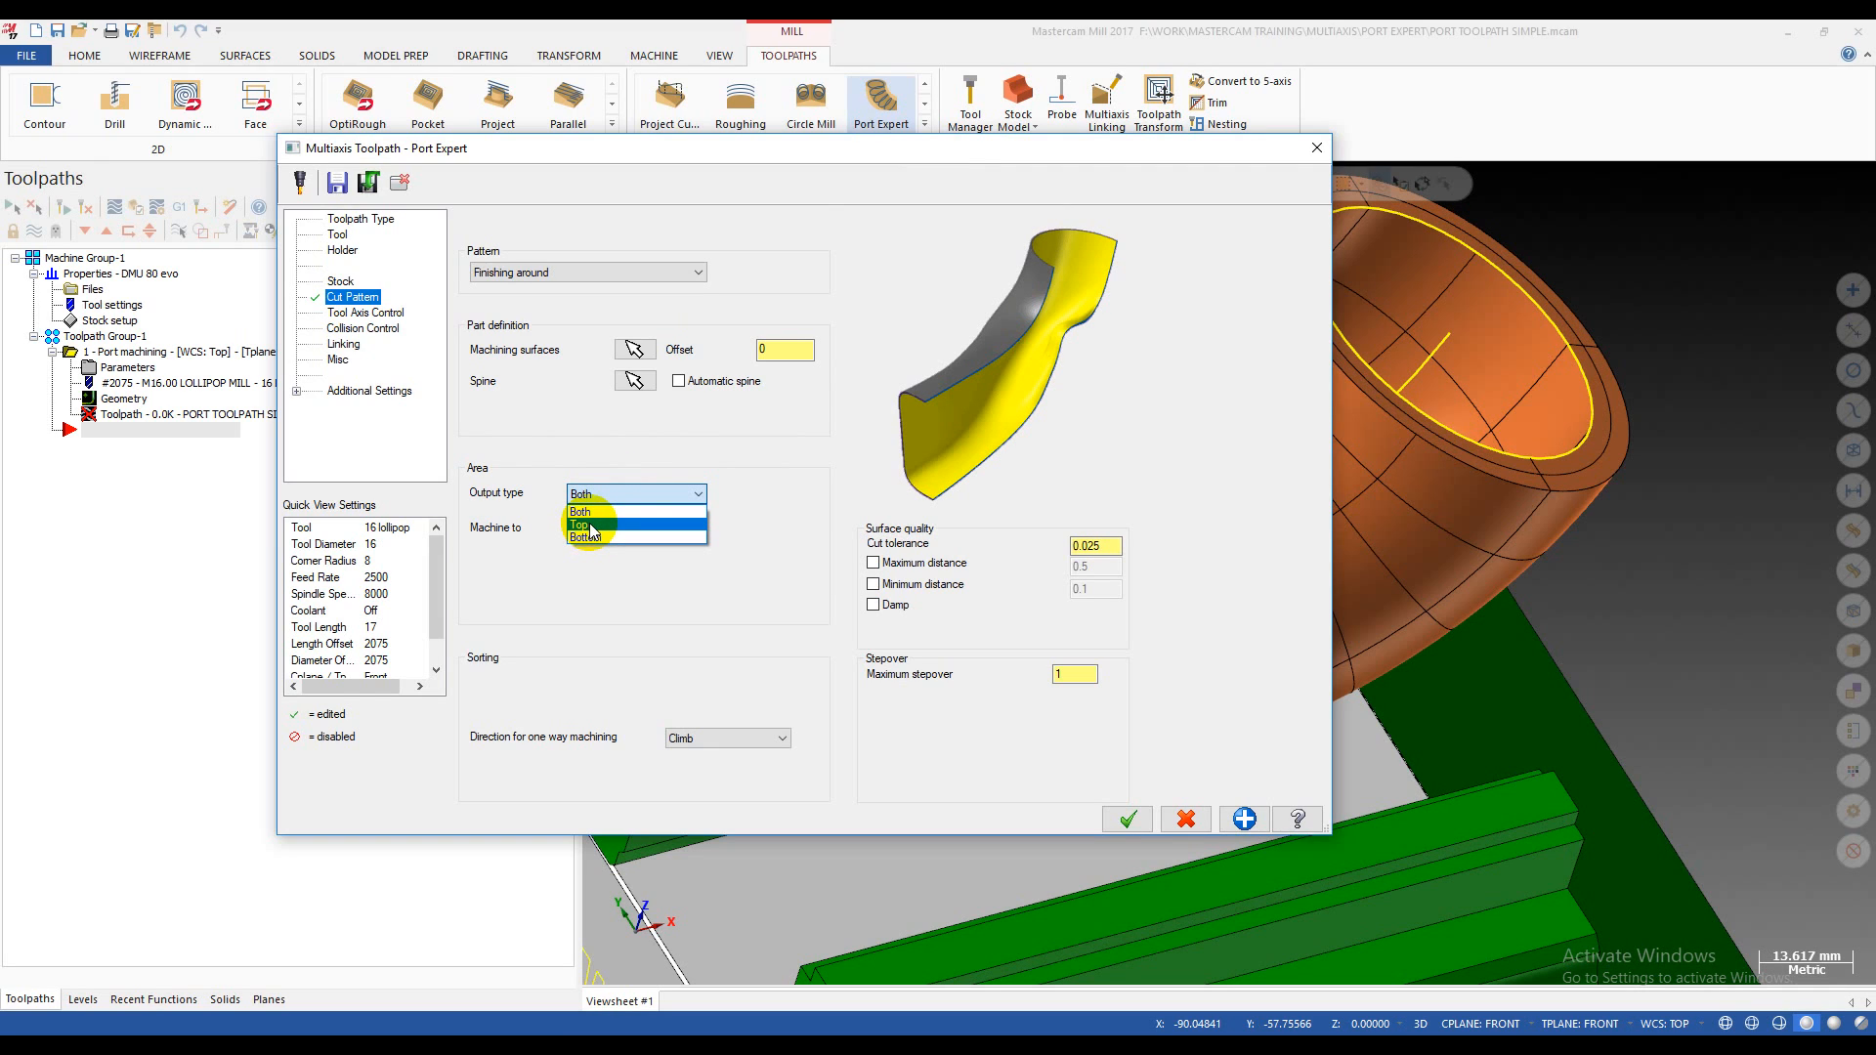
pyautogui.click(631, 459)
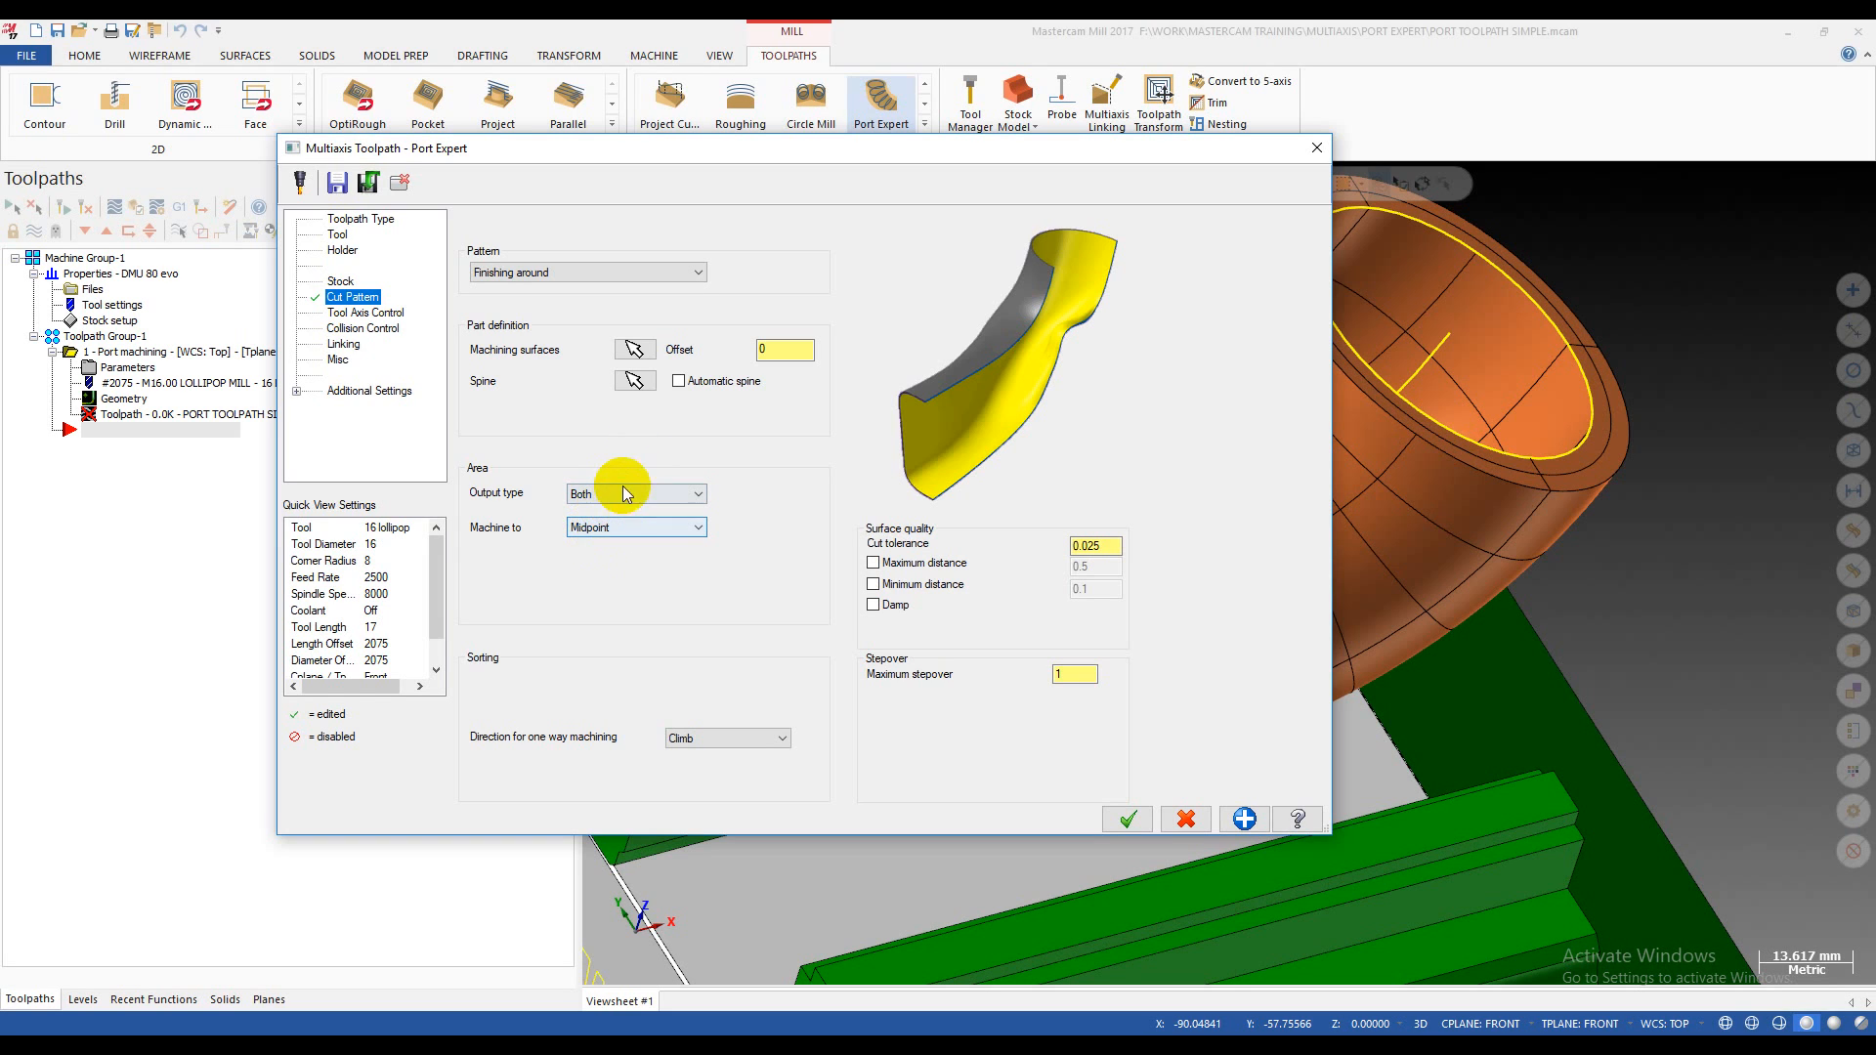
pyautogui.moveTo(1071, 156); pyautogui.dragTo(549, 411)
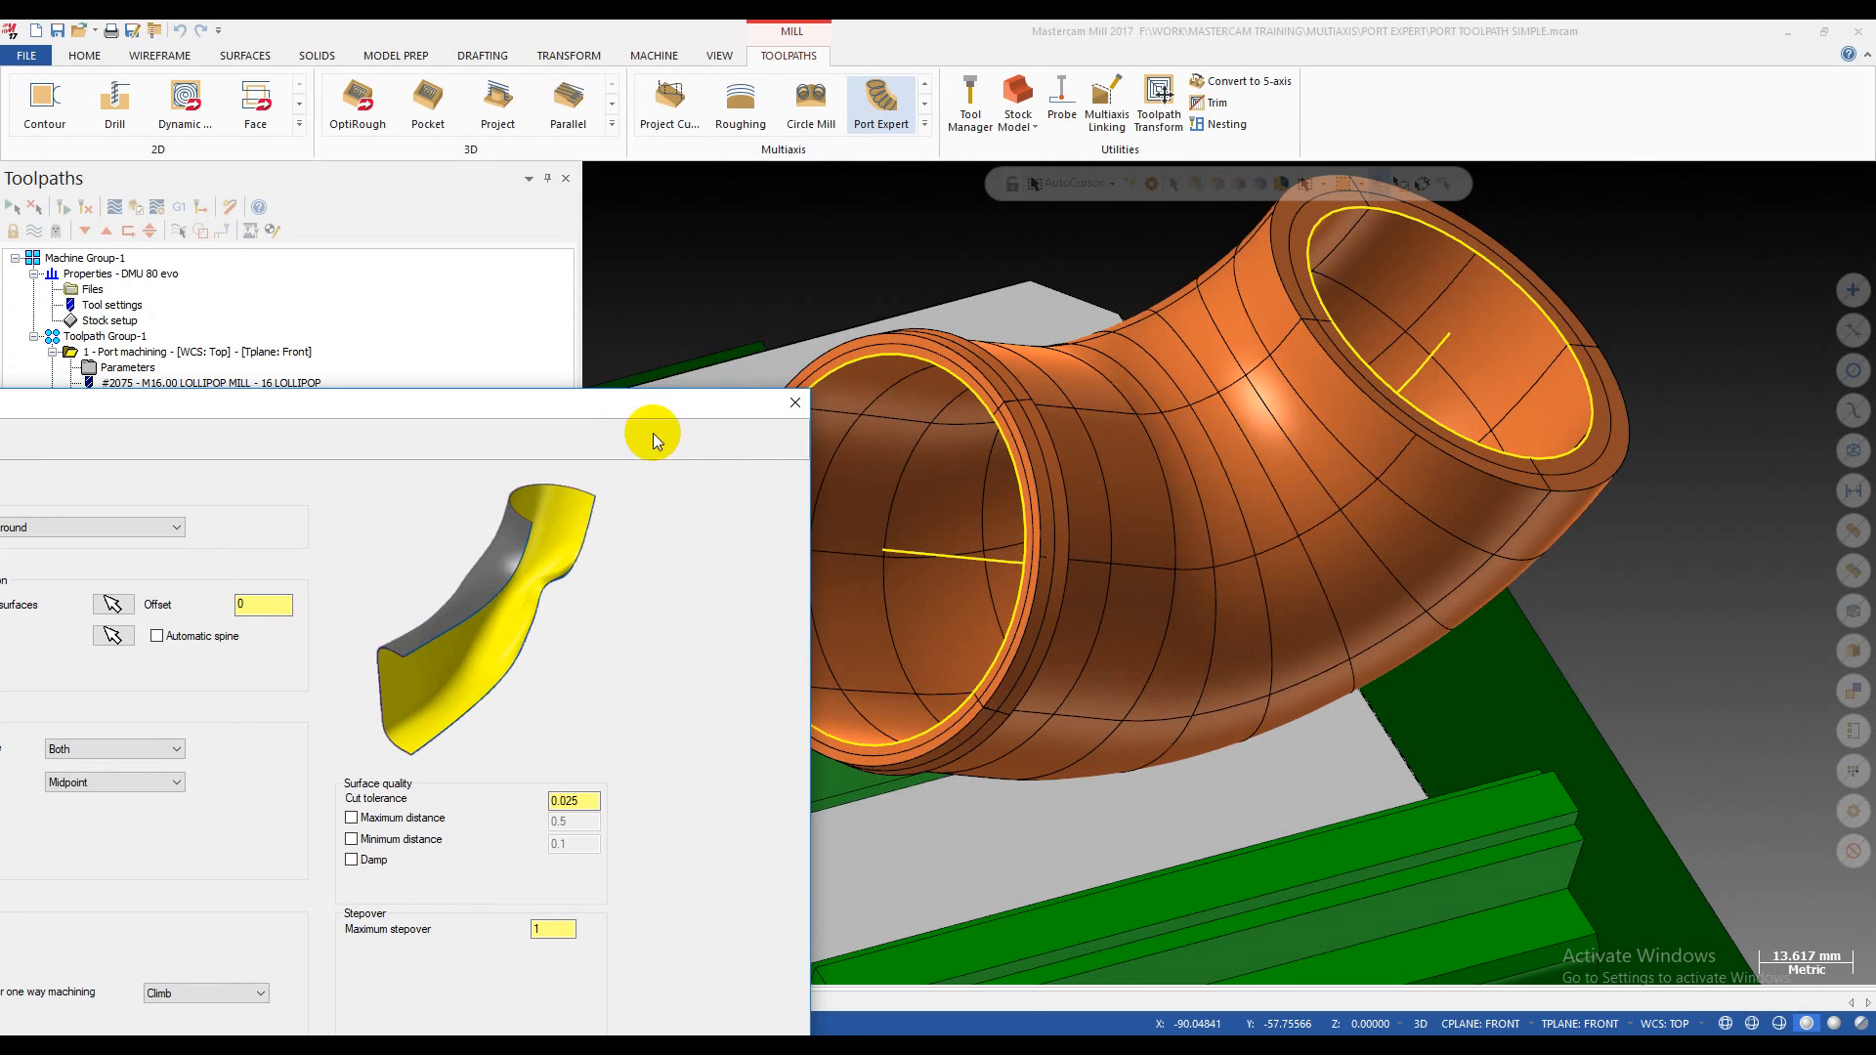
pyautogui.moveTo(653, 432); pyautogui.dragTo(1333, 181)
# - Try the Top output type with Machine to at Midpoint, and set the output type back to Both
pyautogui.click(772, 501)
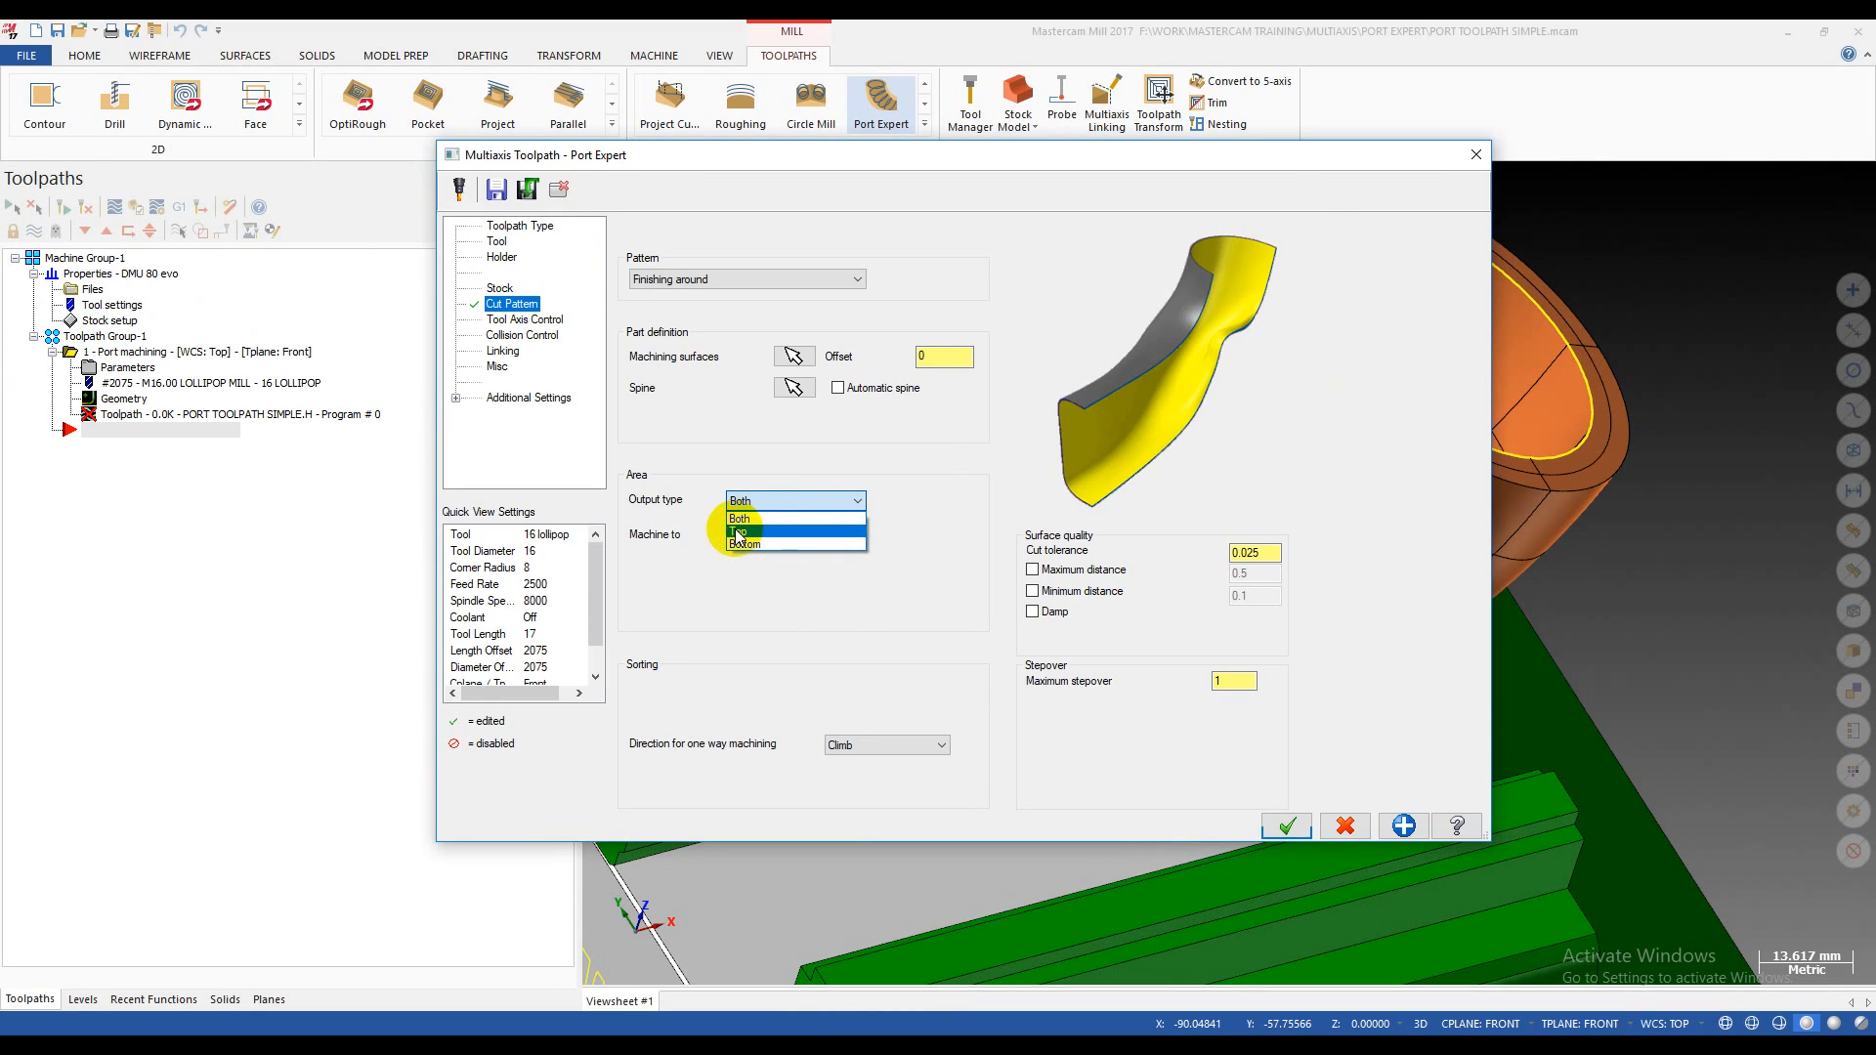
pyautogui.click(760, 518)
pyautogui.click(792, 508)
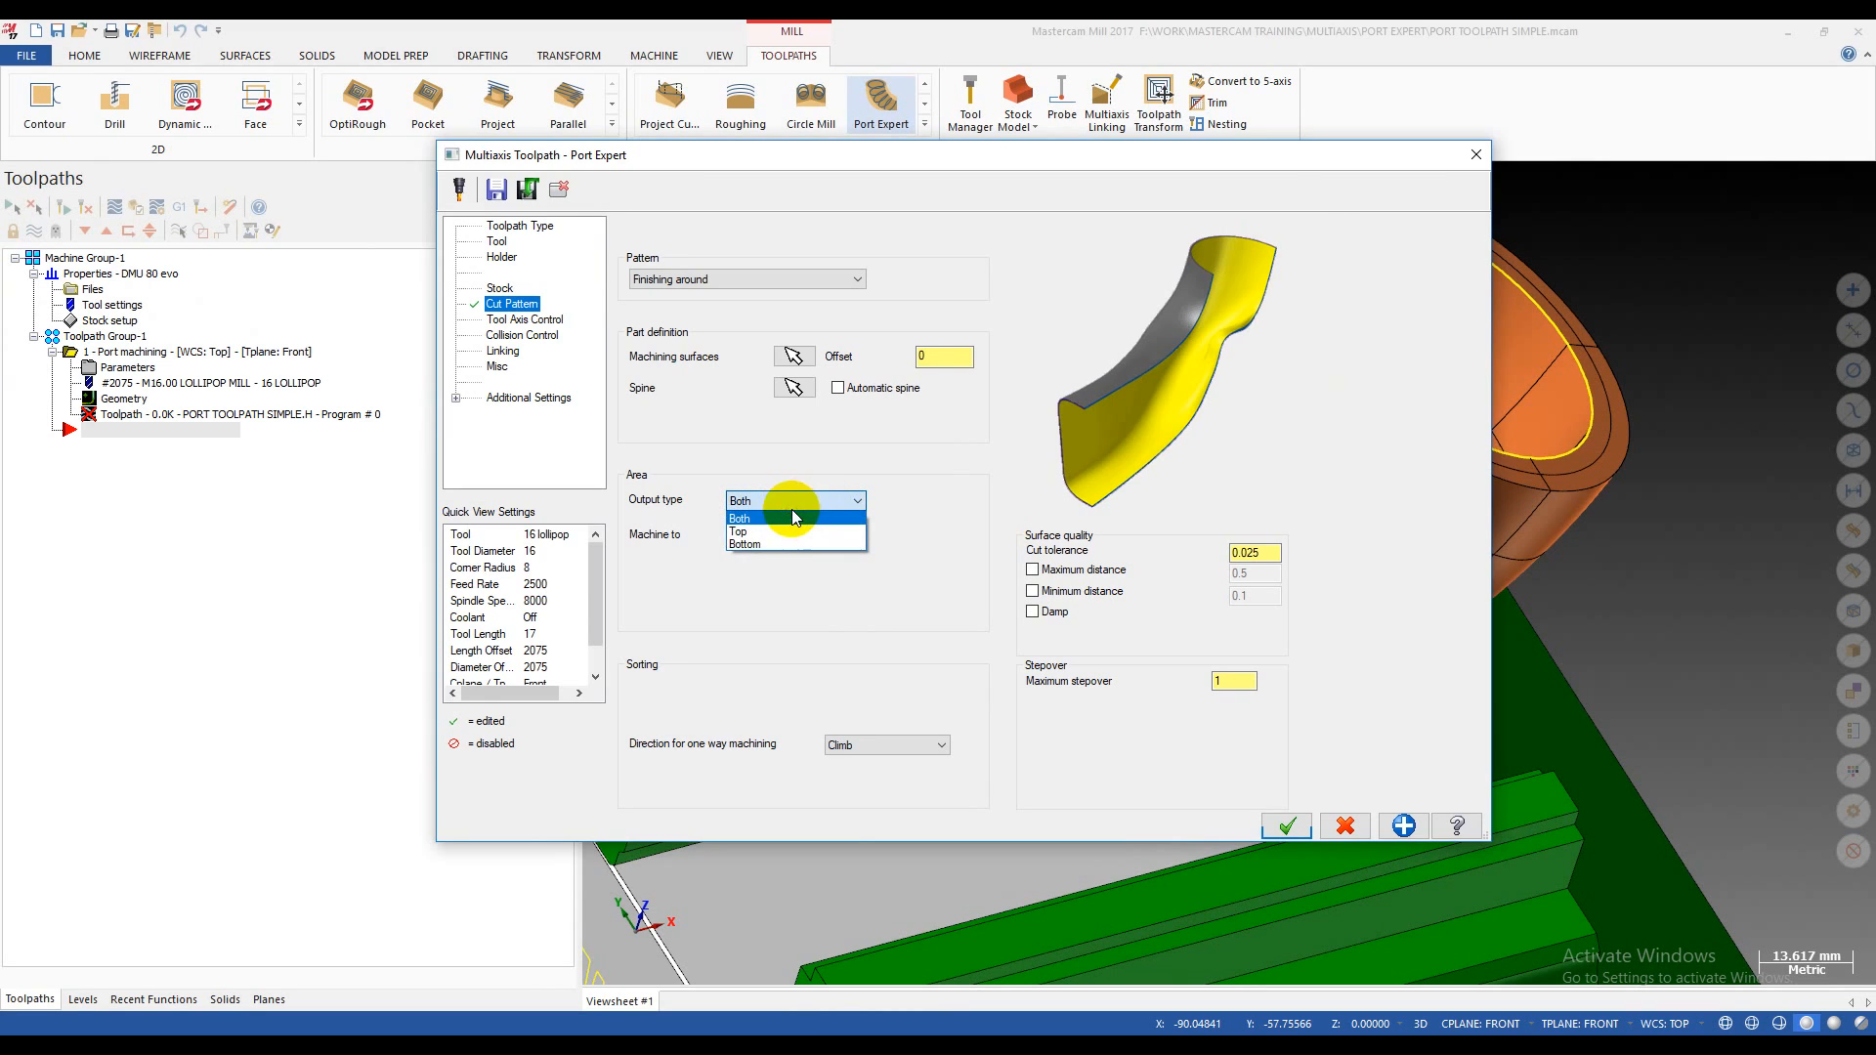
pyautogui.click(757, 533)
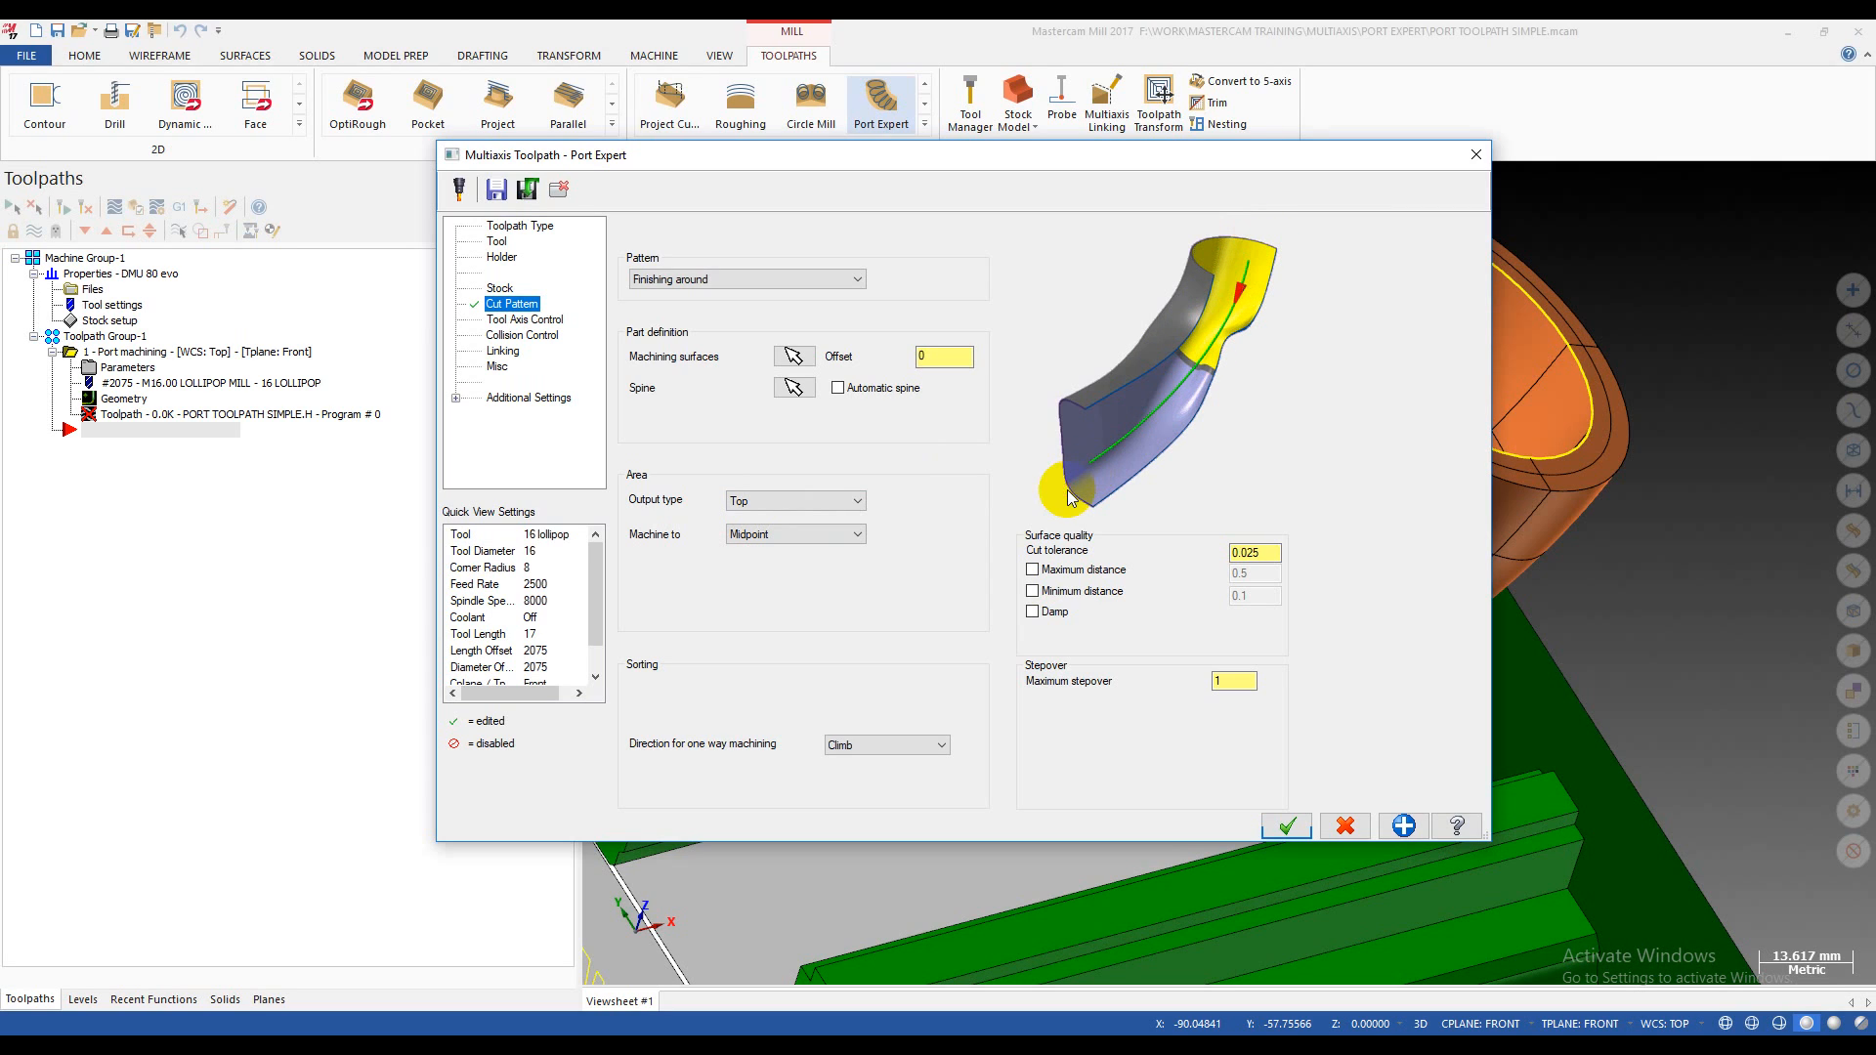
pyautogui.click(788, 502)
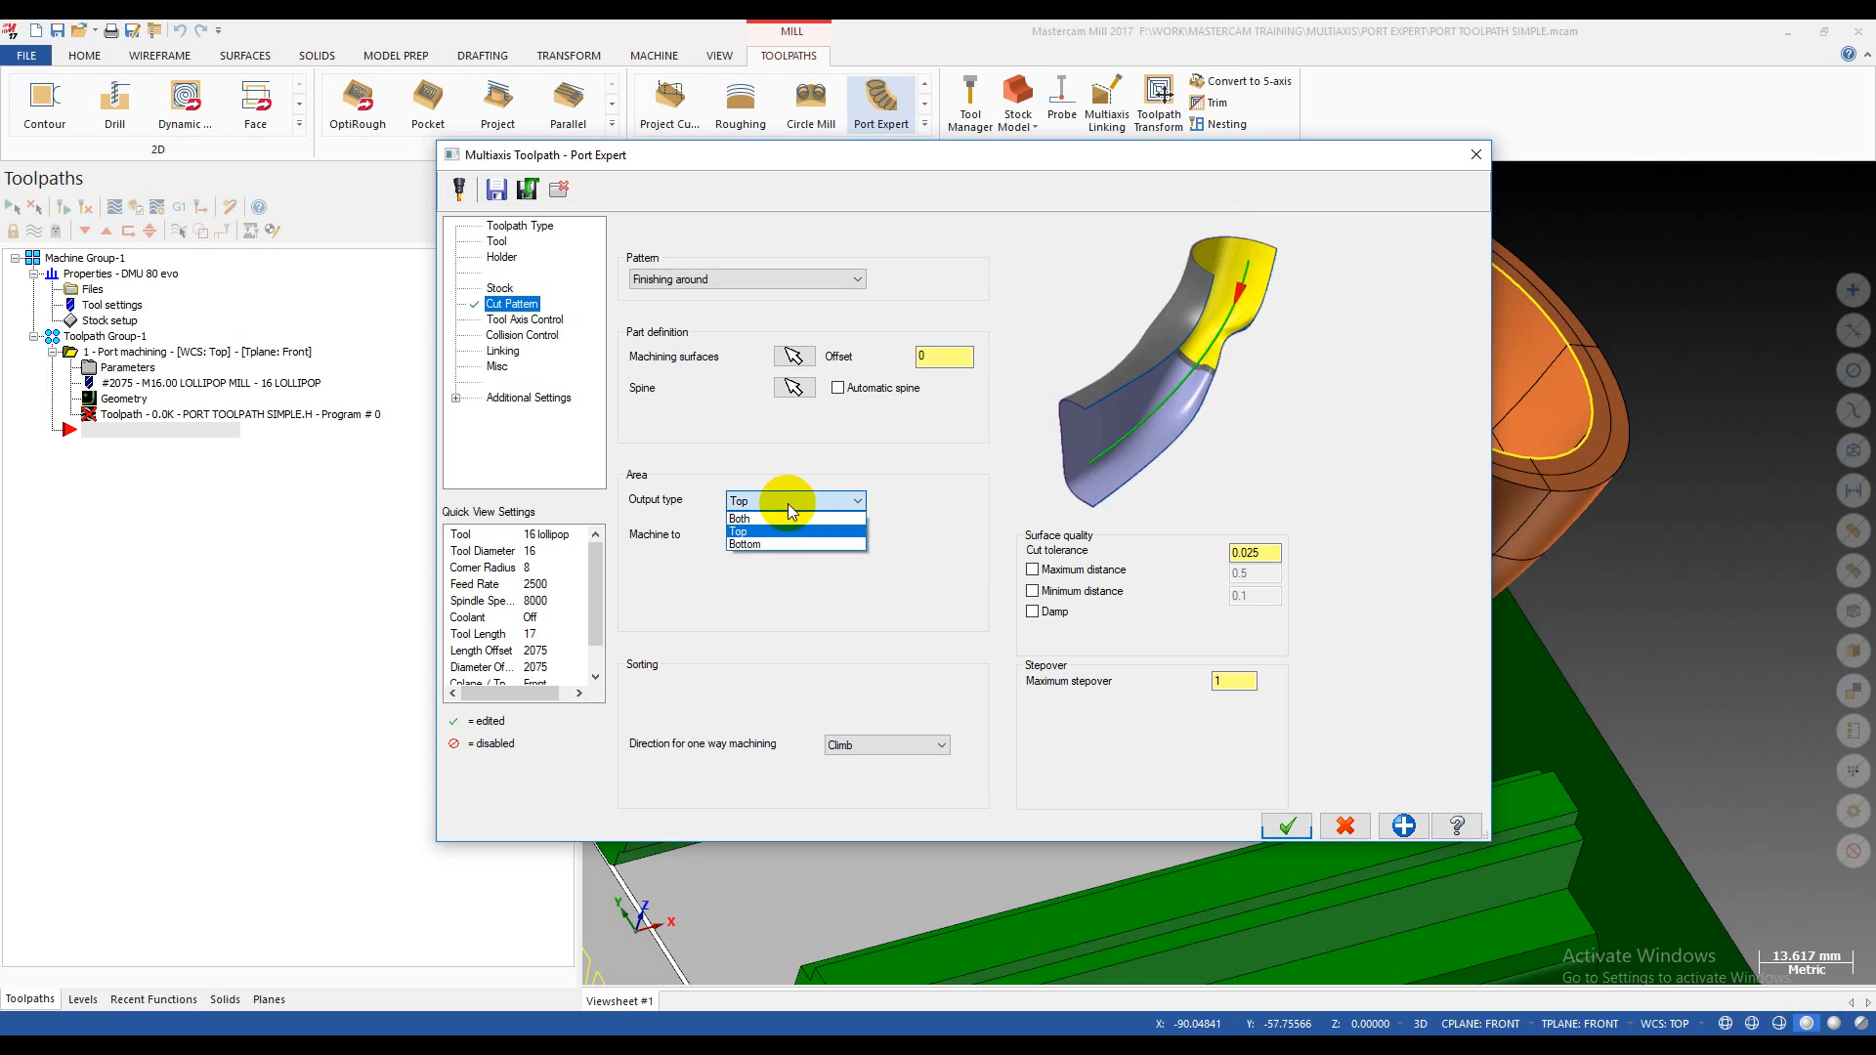
pyautogui.click(787, 502)
pyautogui.click(781, 534)
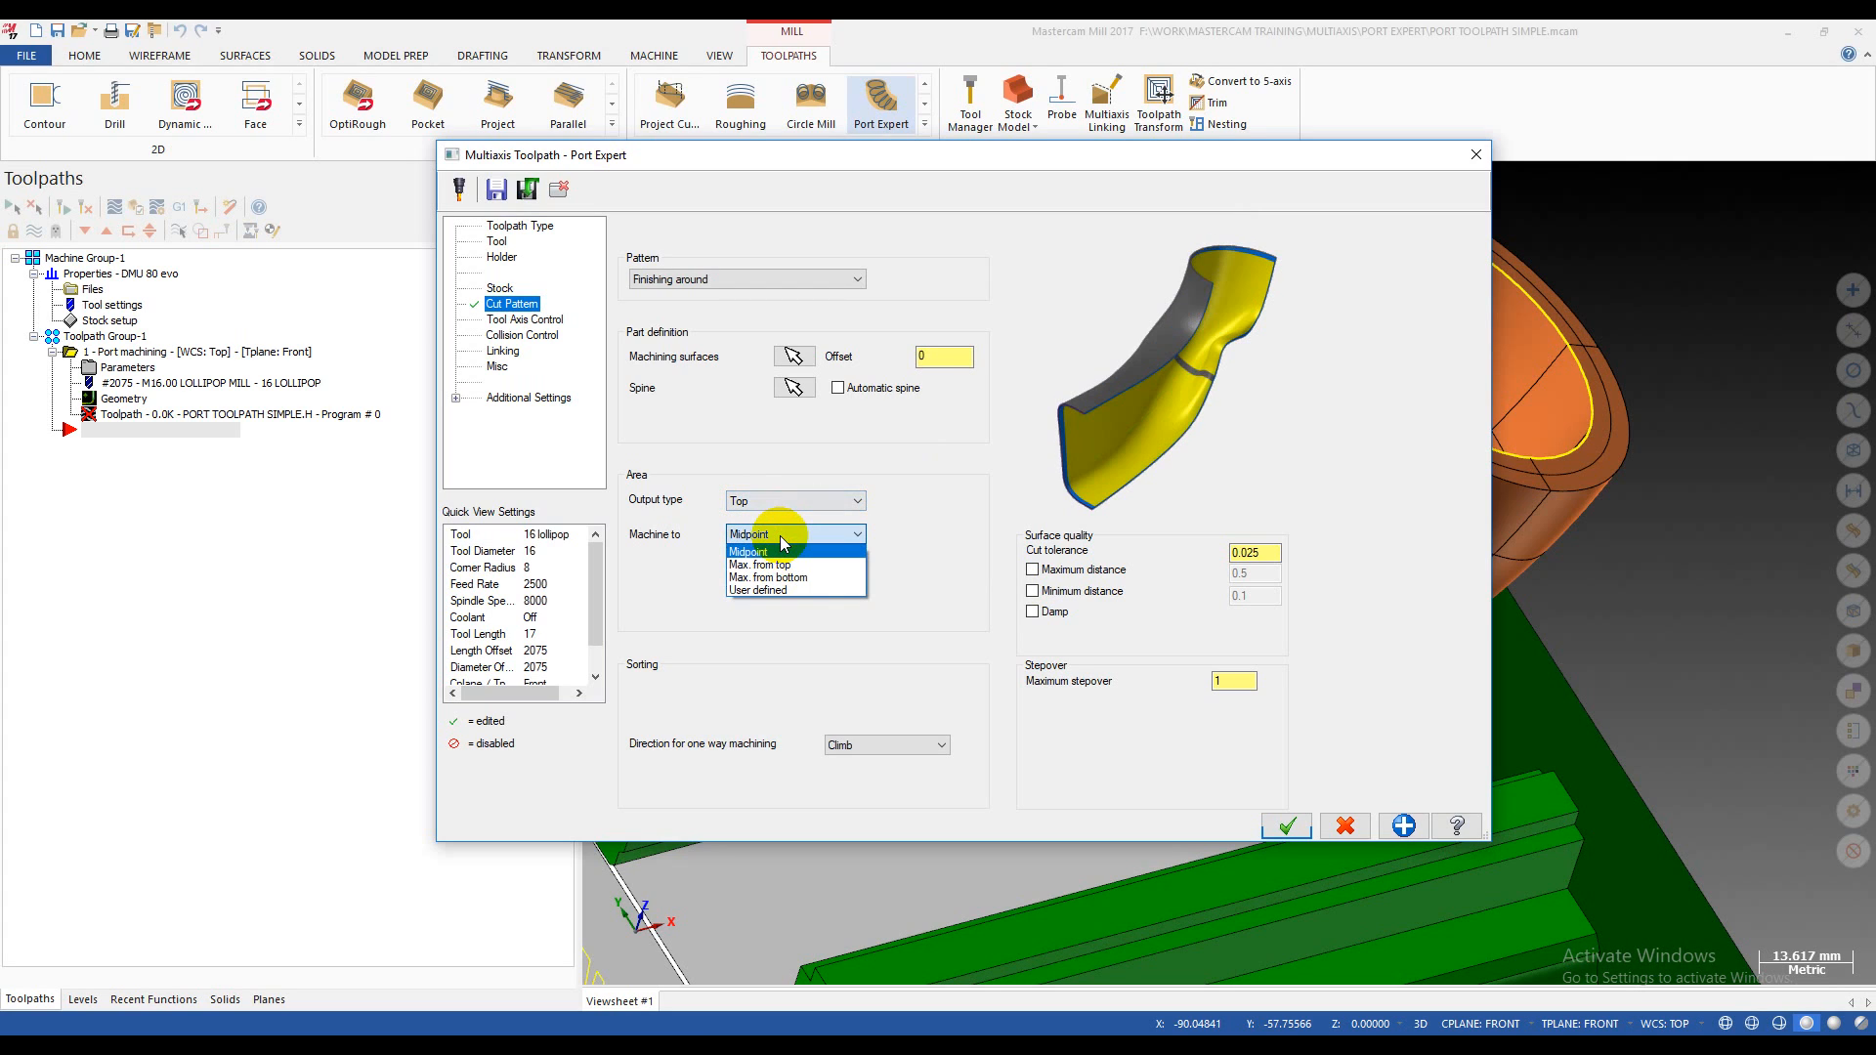
pyautogui.click(772, 552)
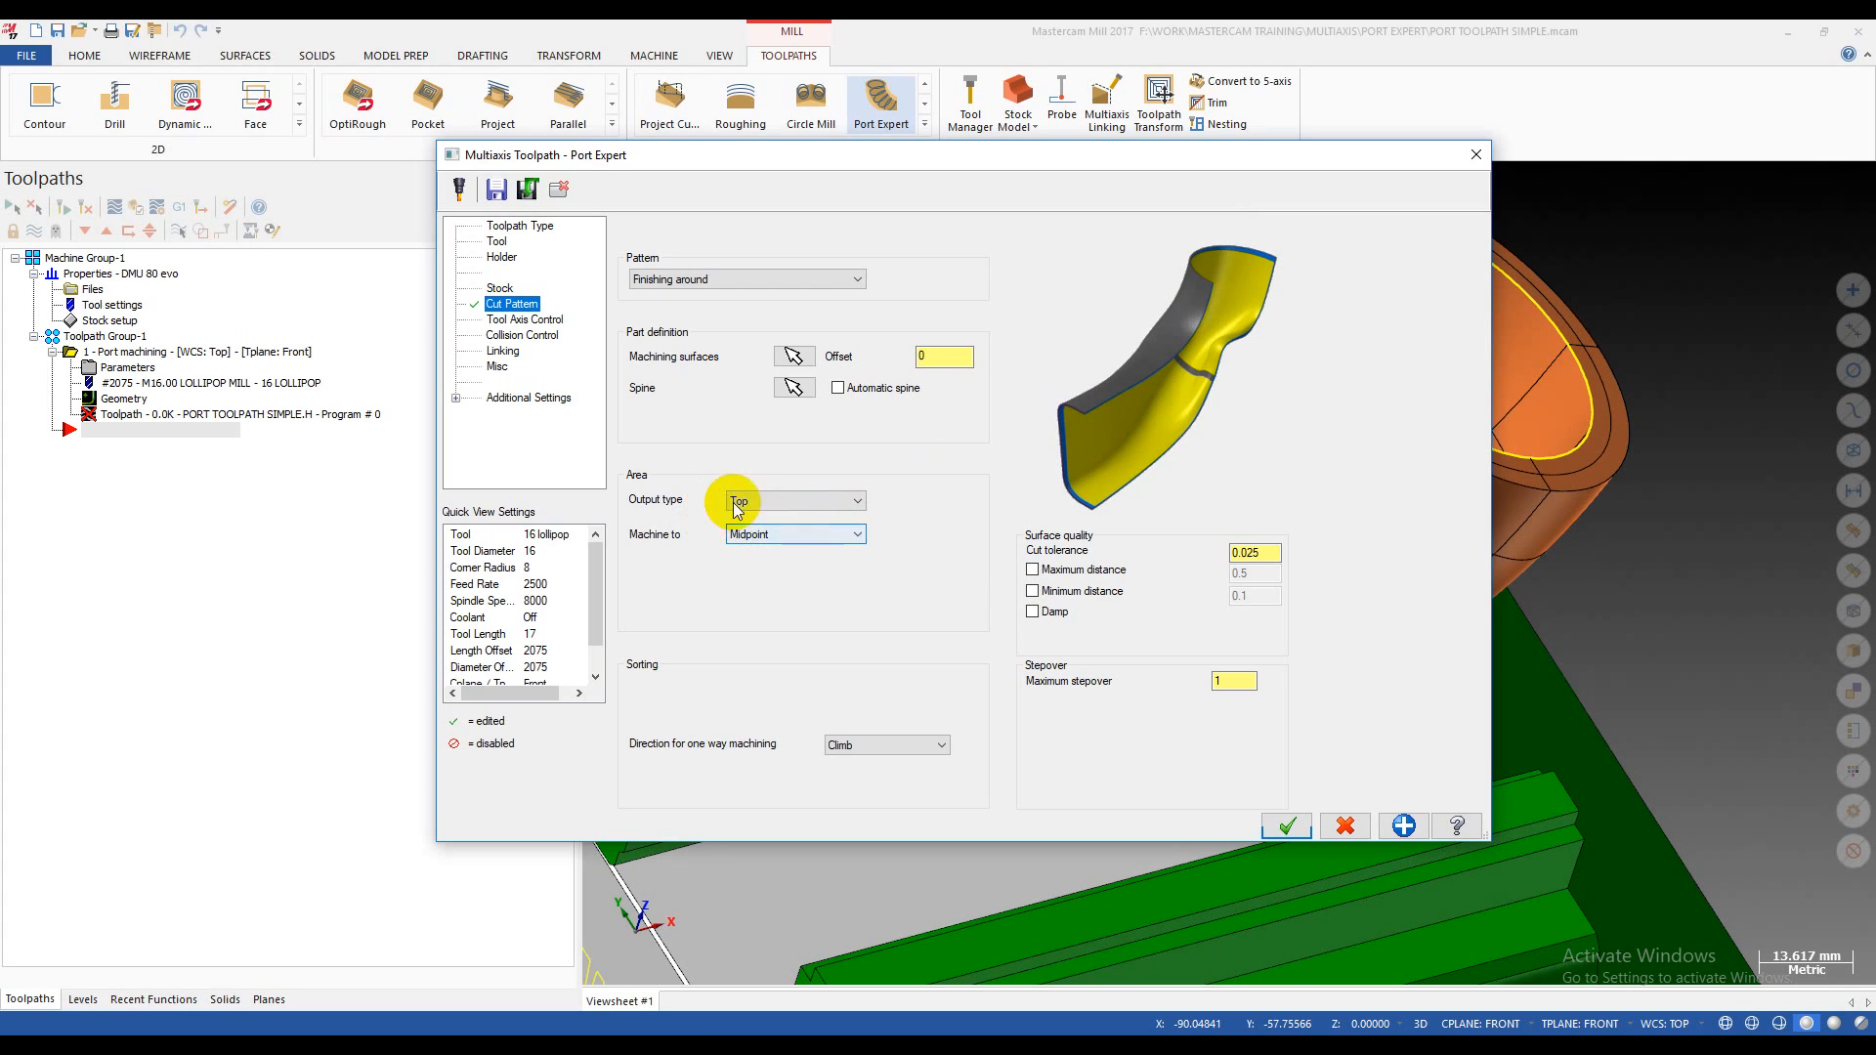
pyautogui.click(766, 502)
pyautogui.click(768, 518)
pyautogui.click(790, 499)
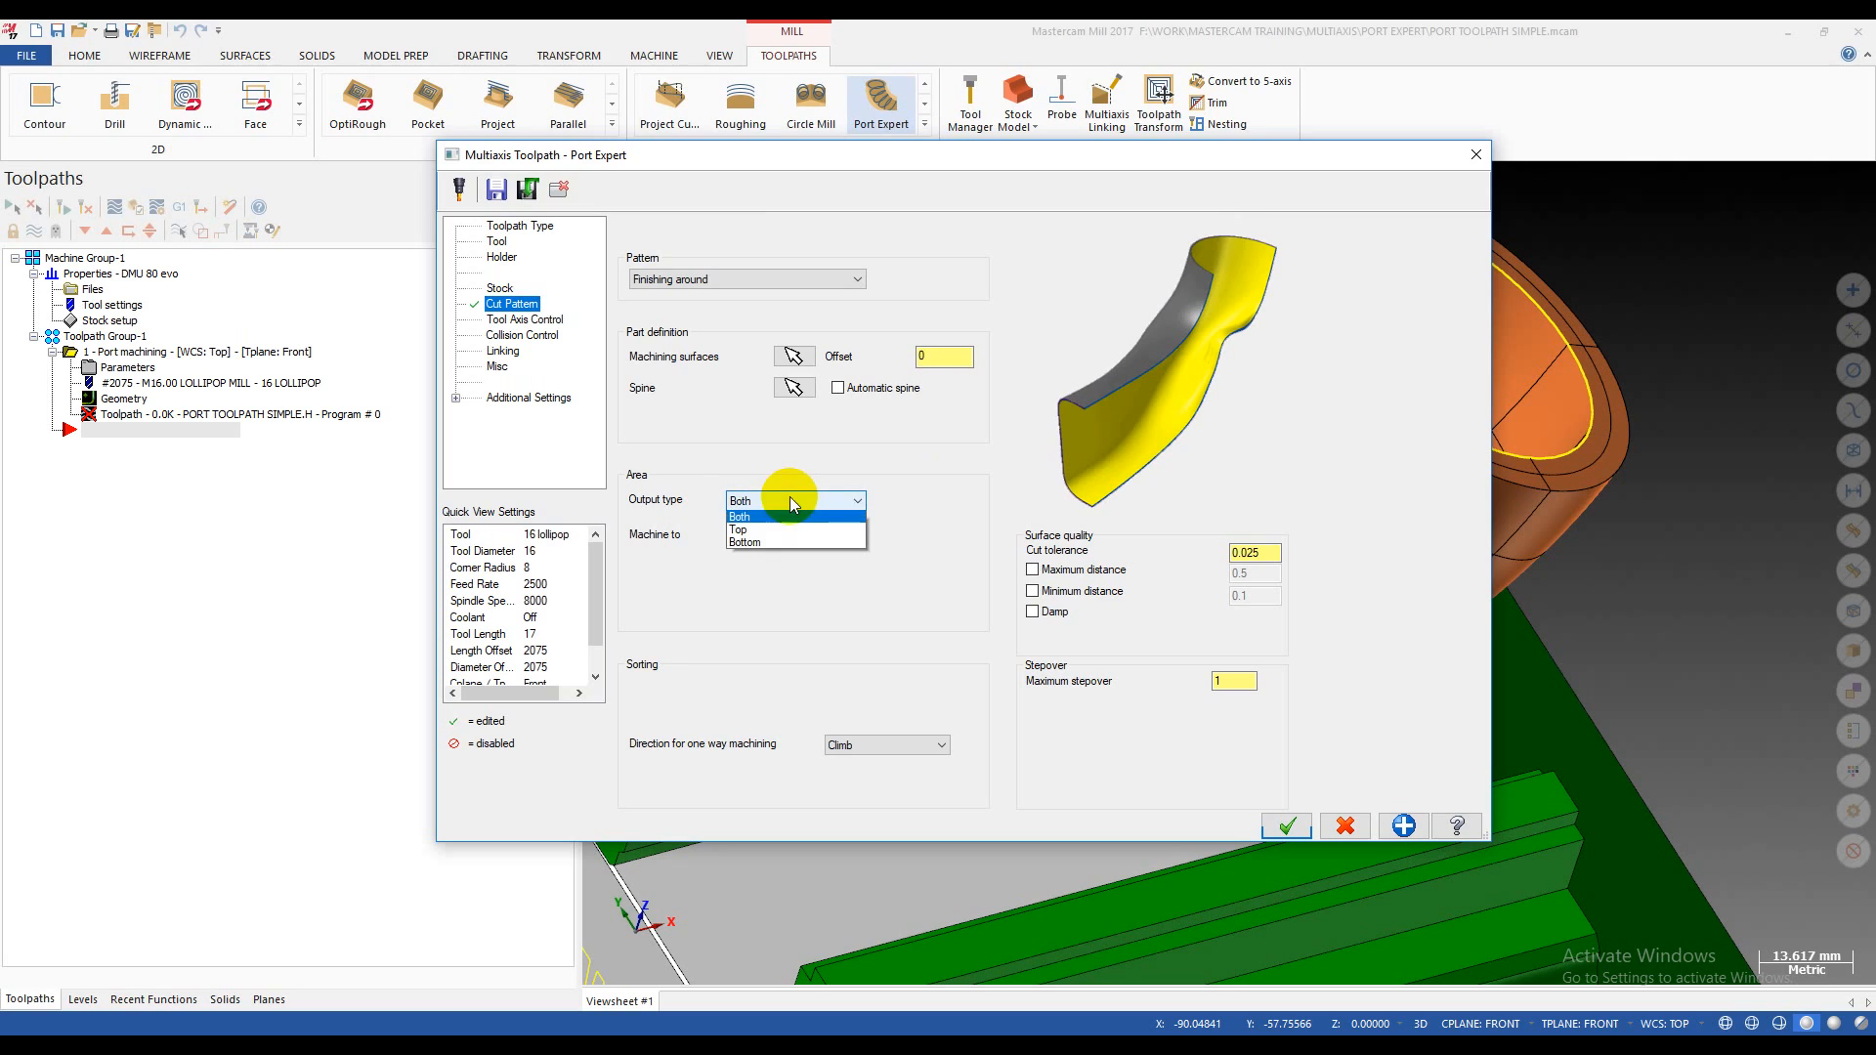
pyautogui.click(770, 507)
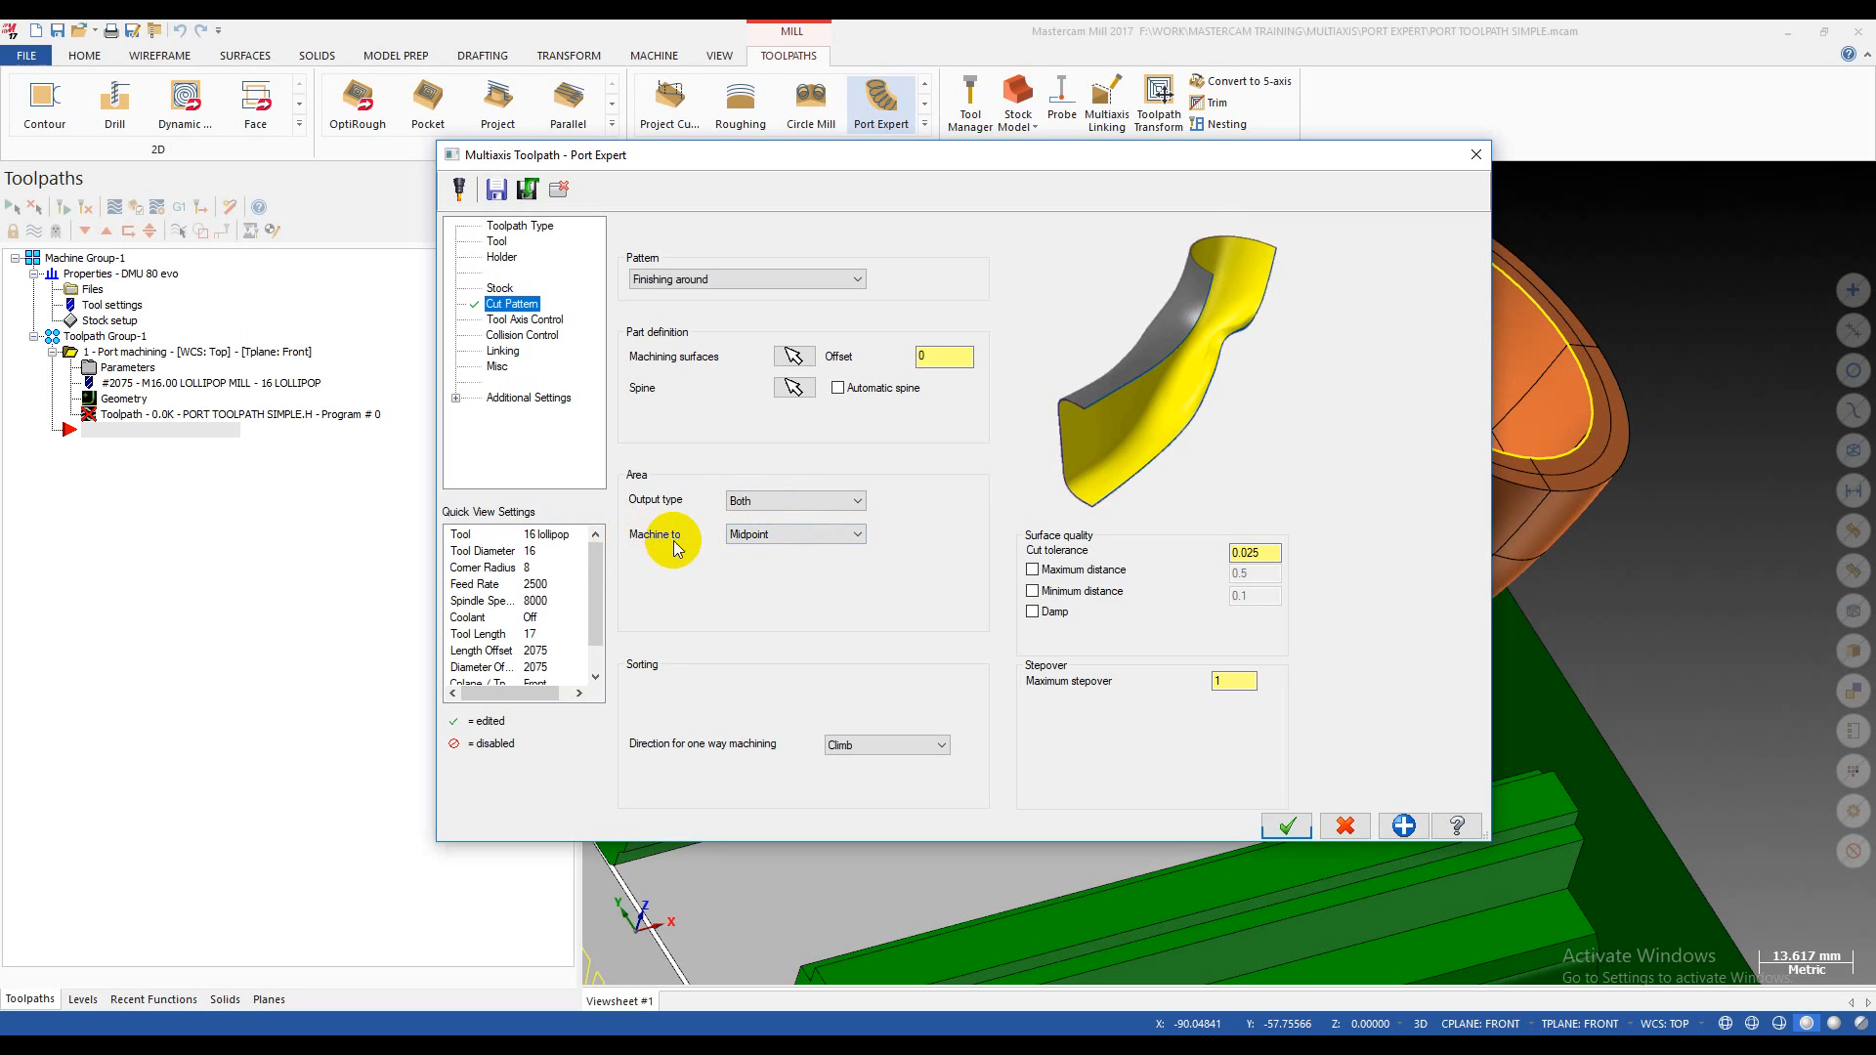
# - Keep Machine to at Midpoint and examine how its diagram divides the port between the two openings
pyautogui.click(781, 535)
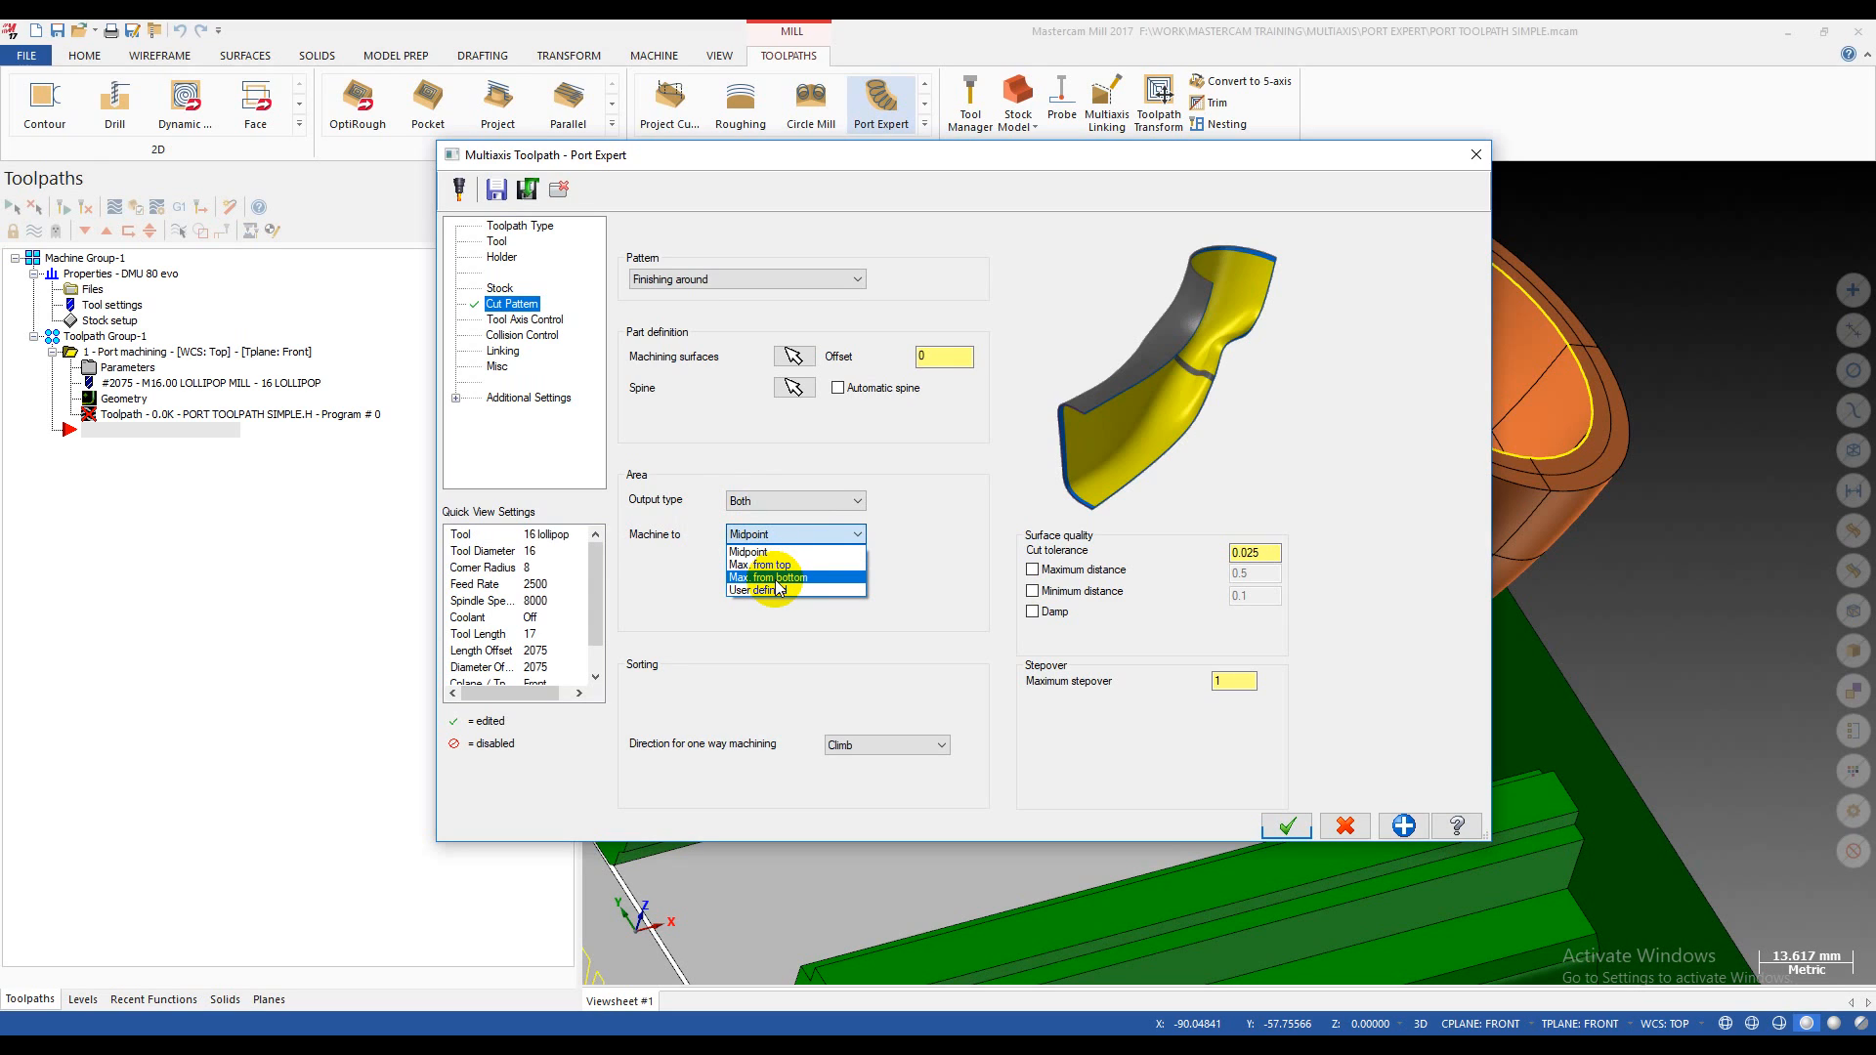
pyautogui.click(774, 553)
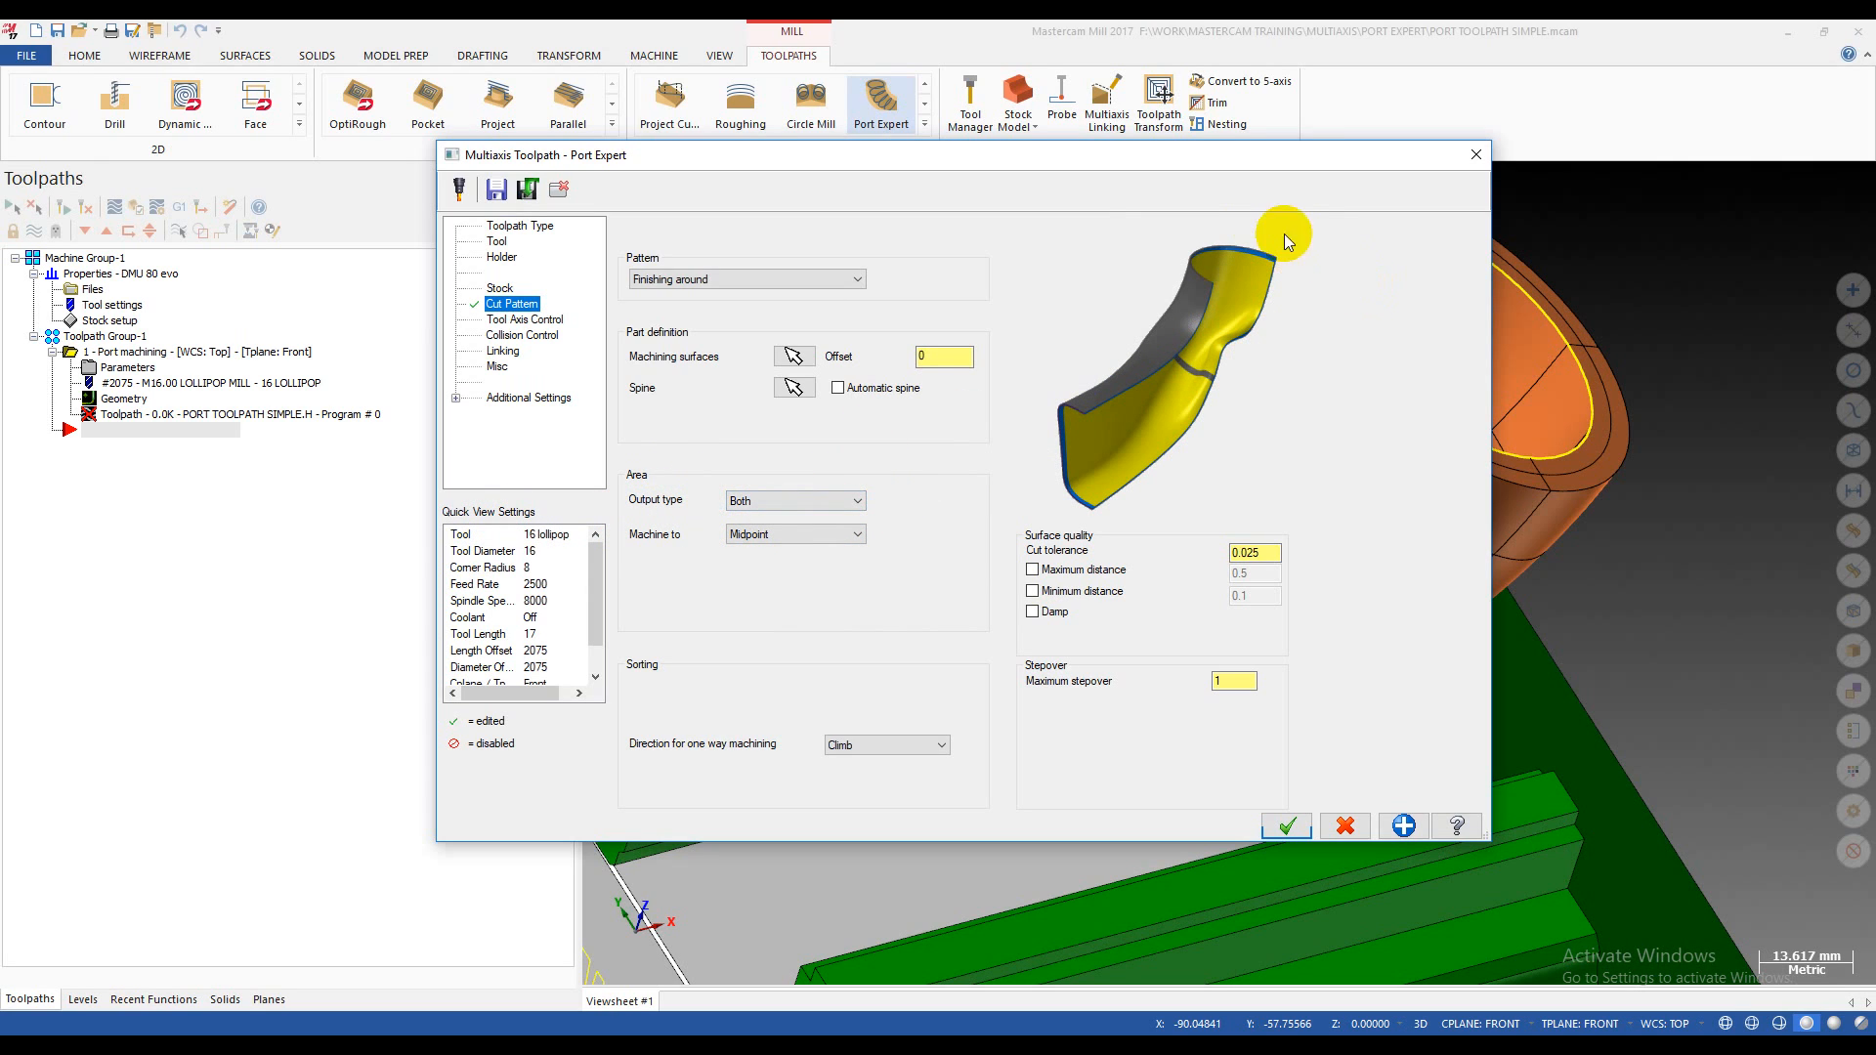
pyautogui.click(1241, 279)
pyautogui.click(1212, 321)
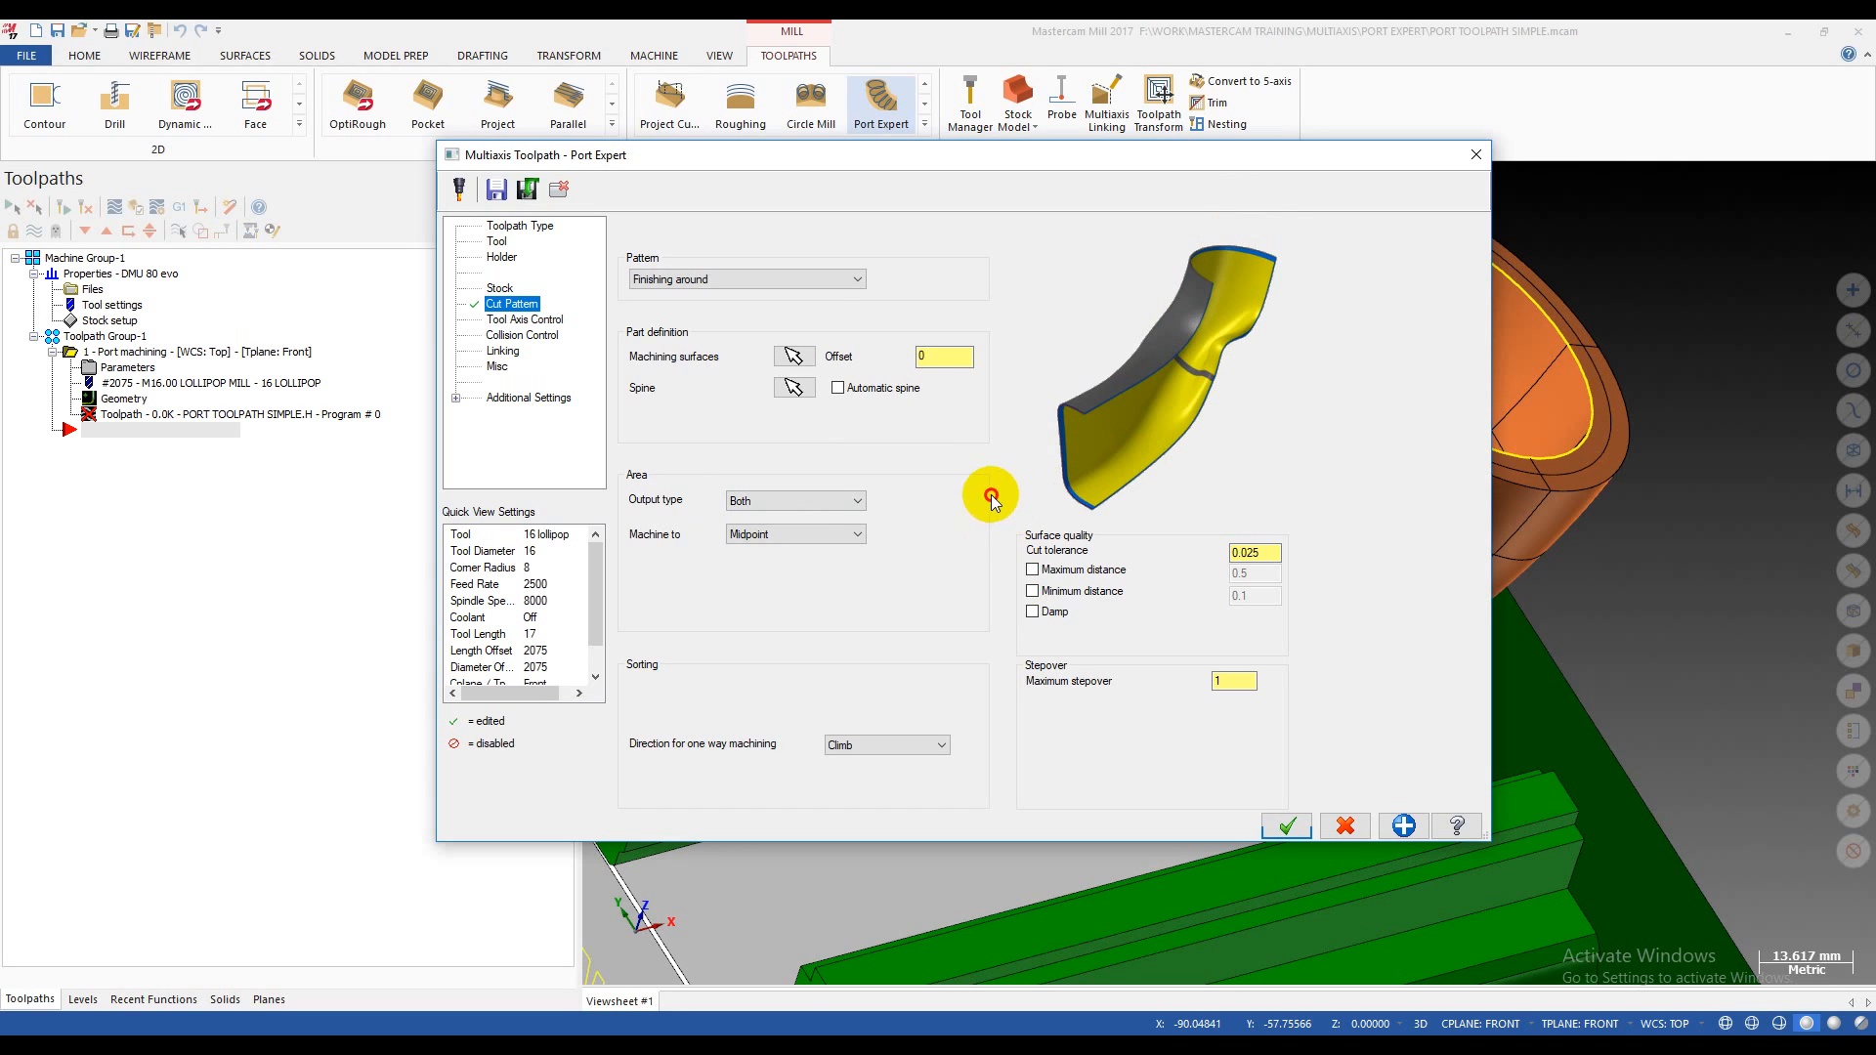
# - Try the Max. from top and Max. from bottom options for Machine to and compare their diagrams
pyautogui.click(809, 541)
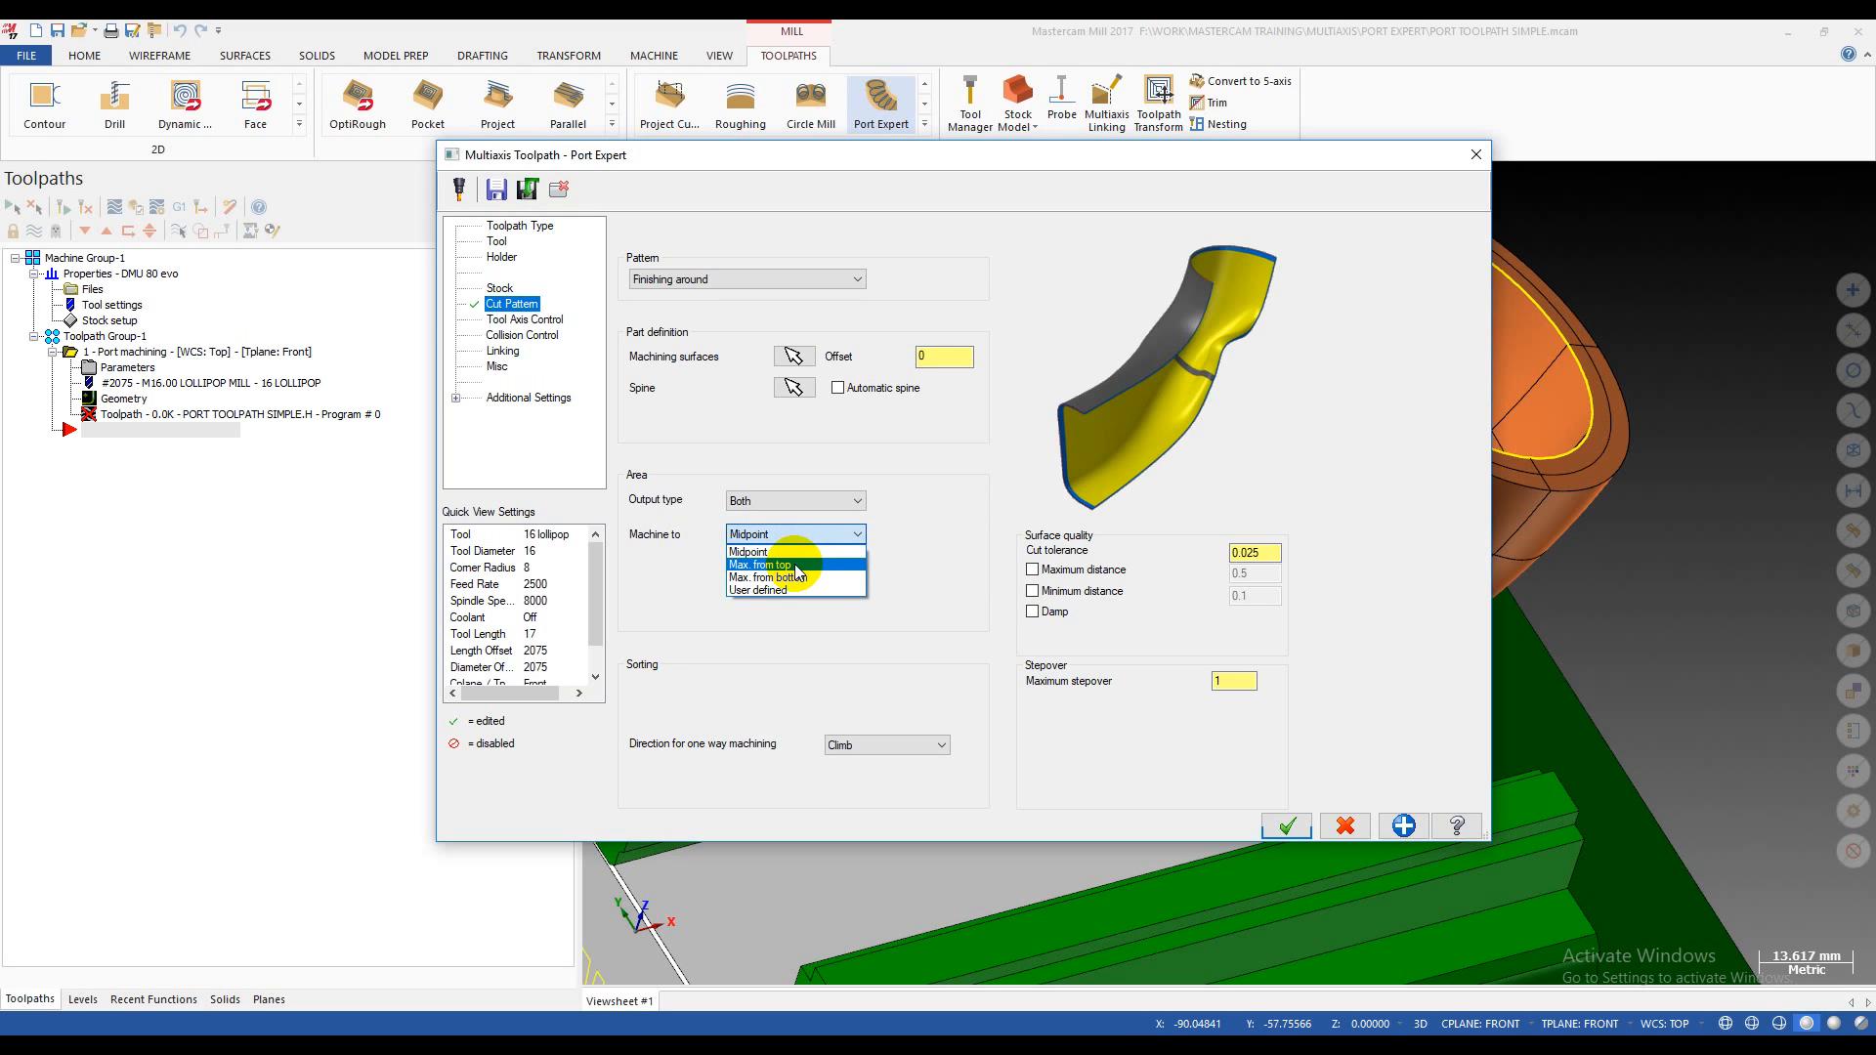
pyautogui.click(789, 565)
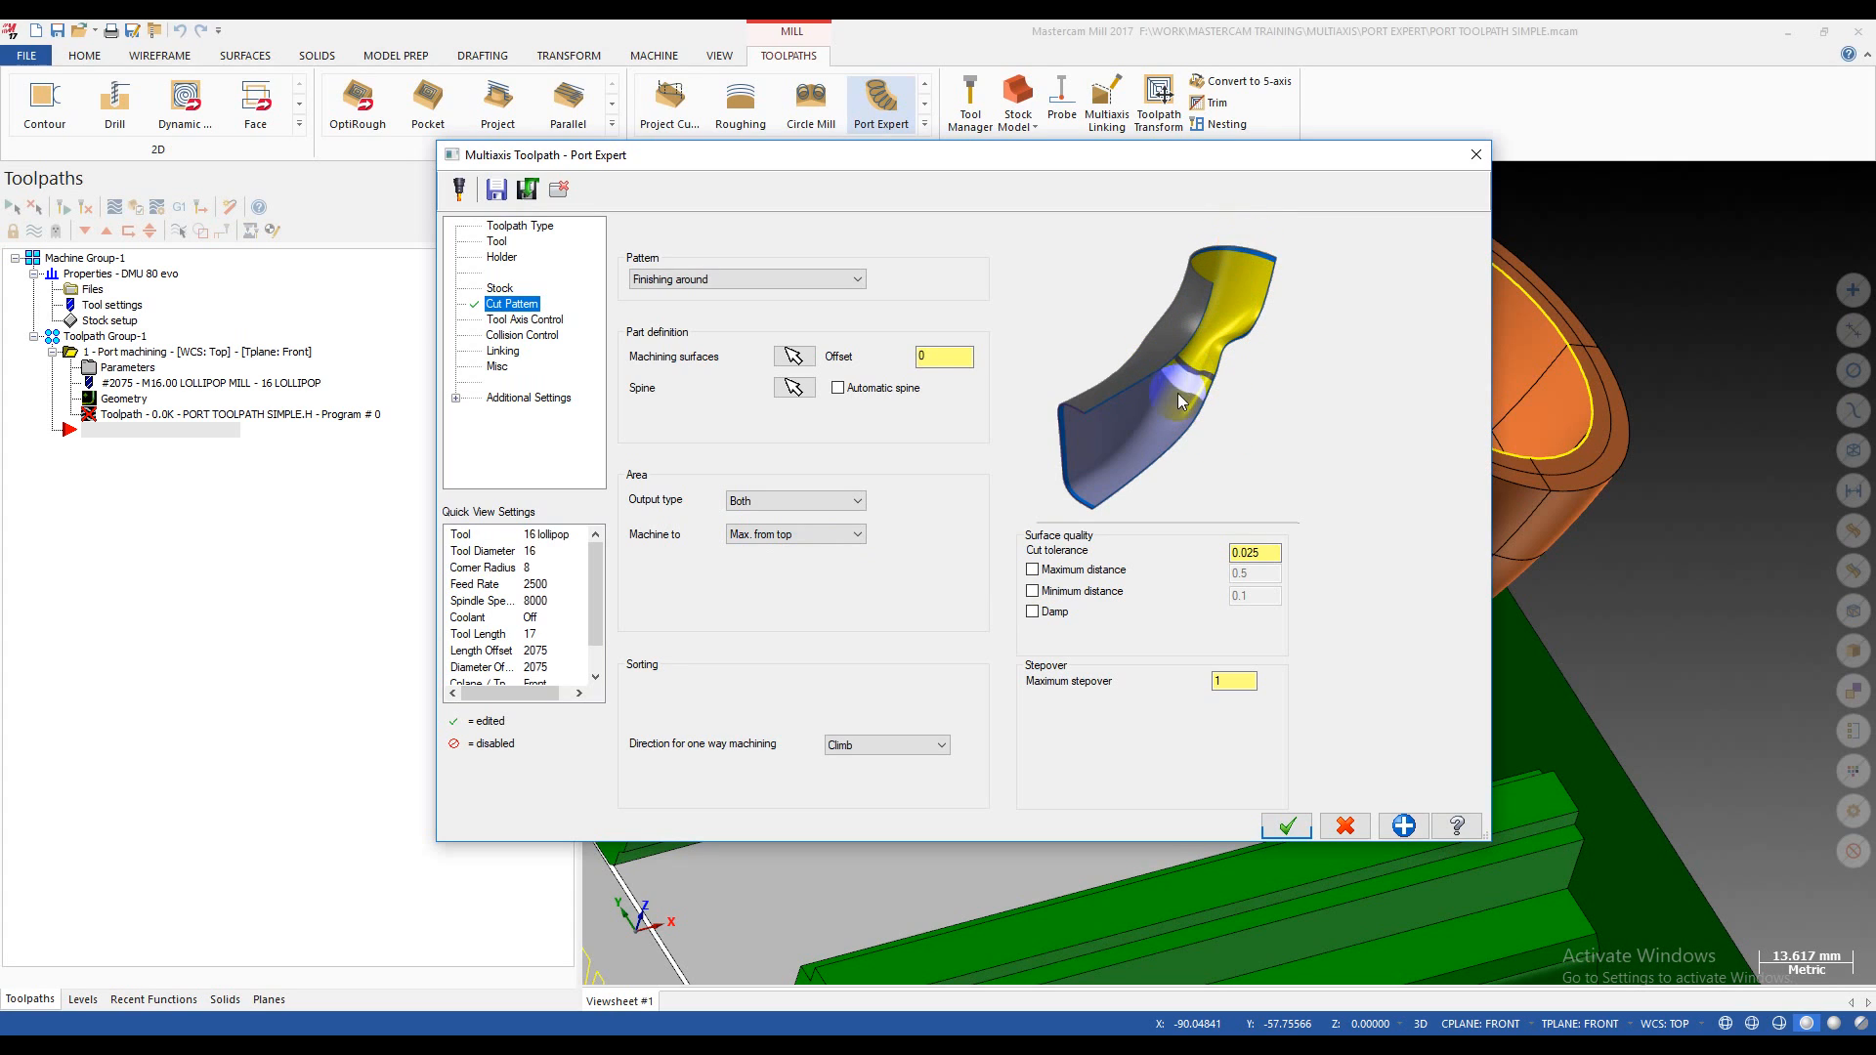
pyautogui.click(767, 534)
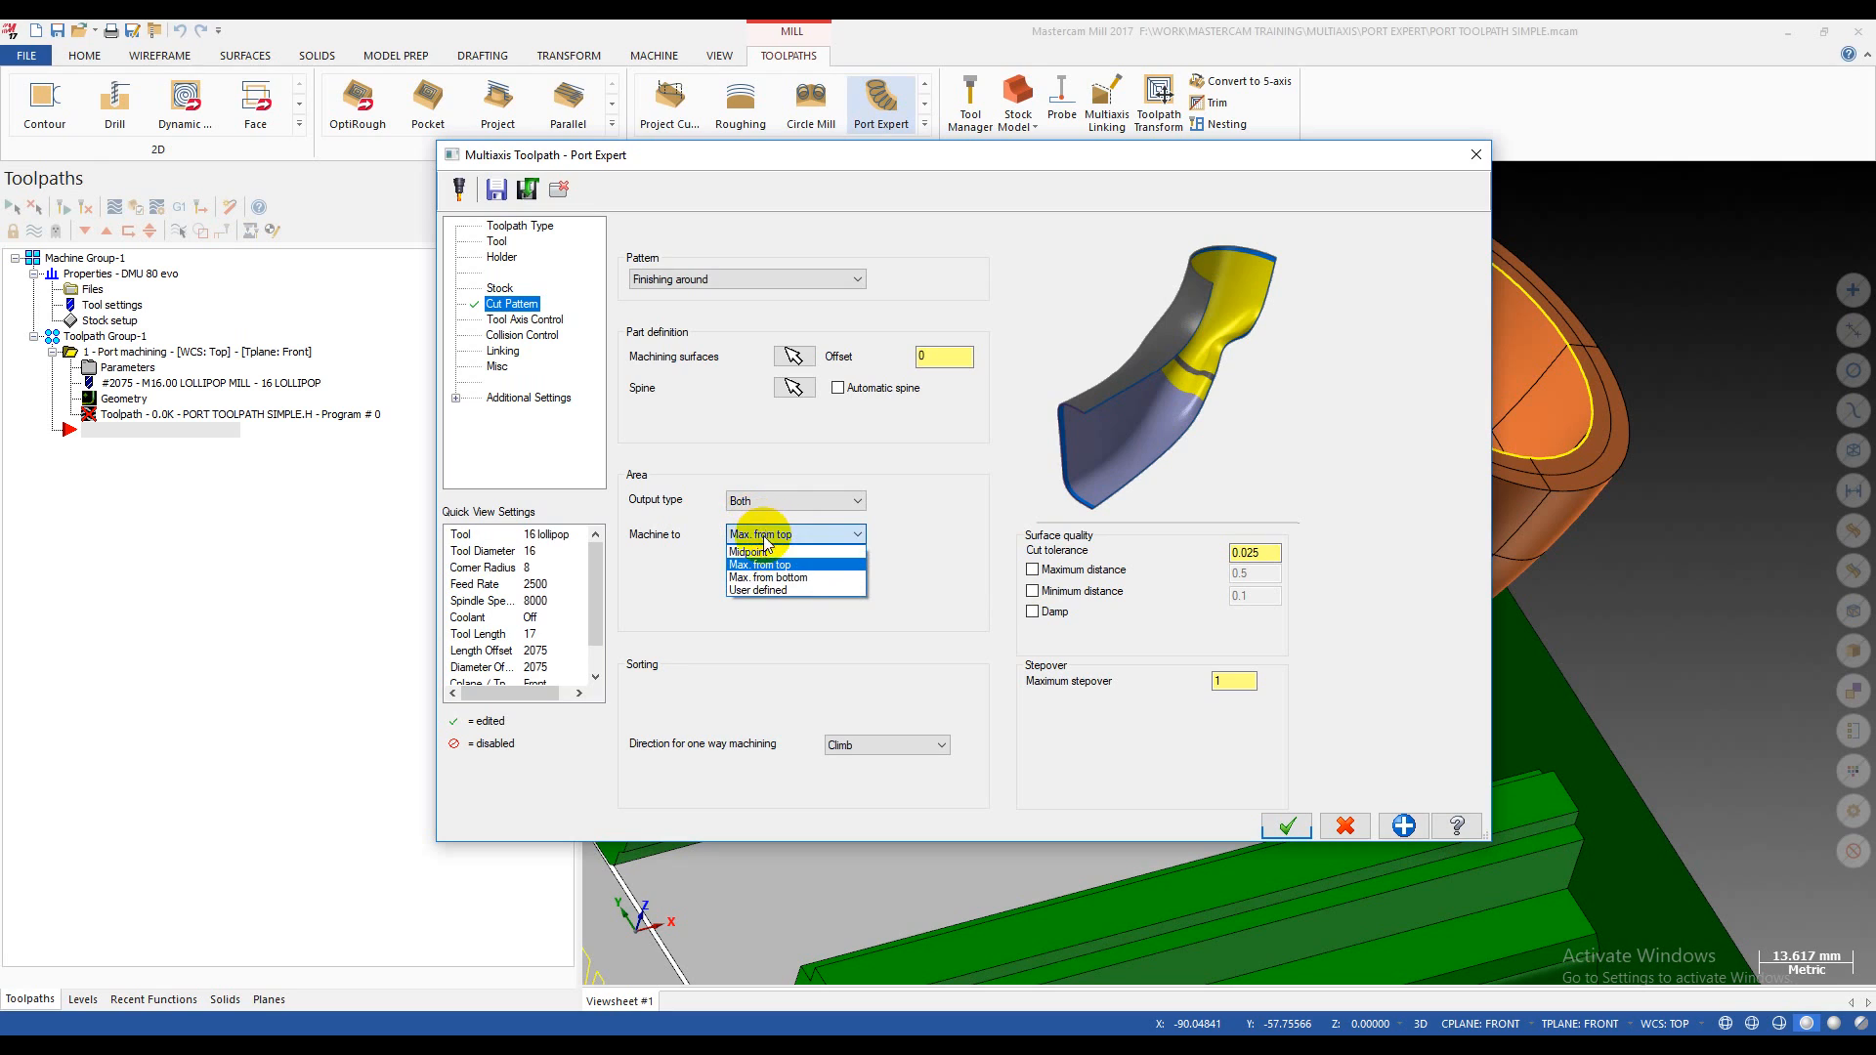
pyautogui.click(759, 578)
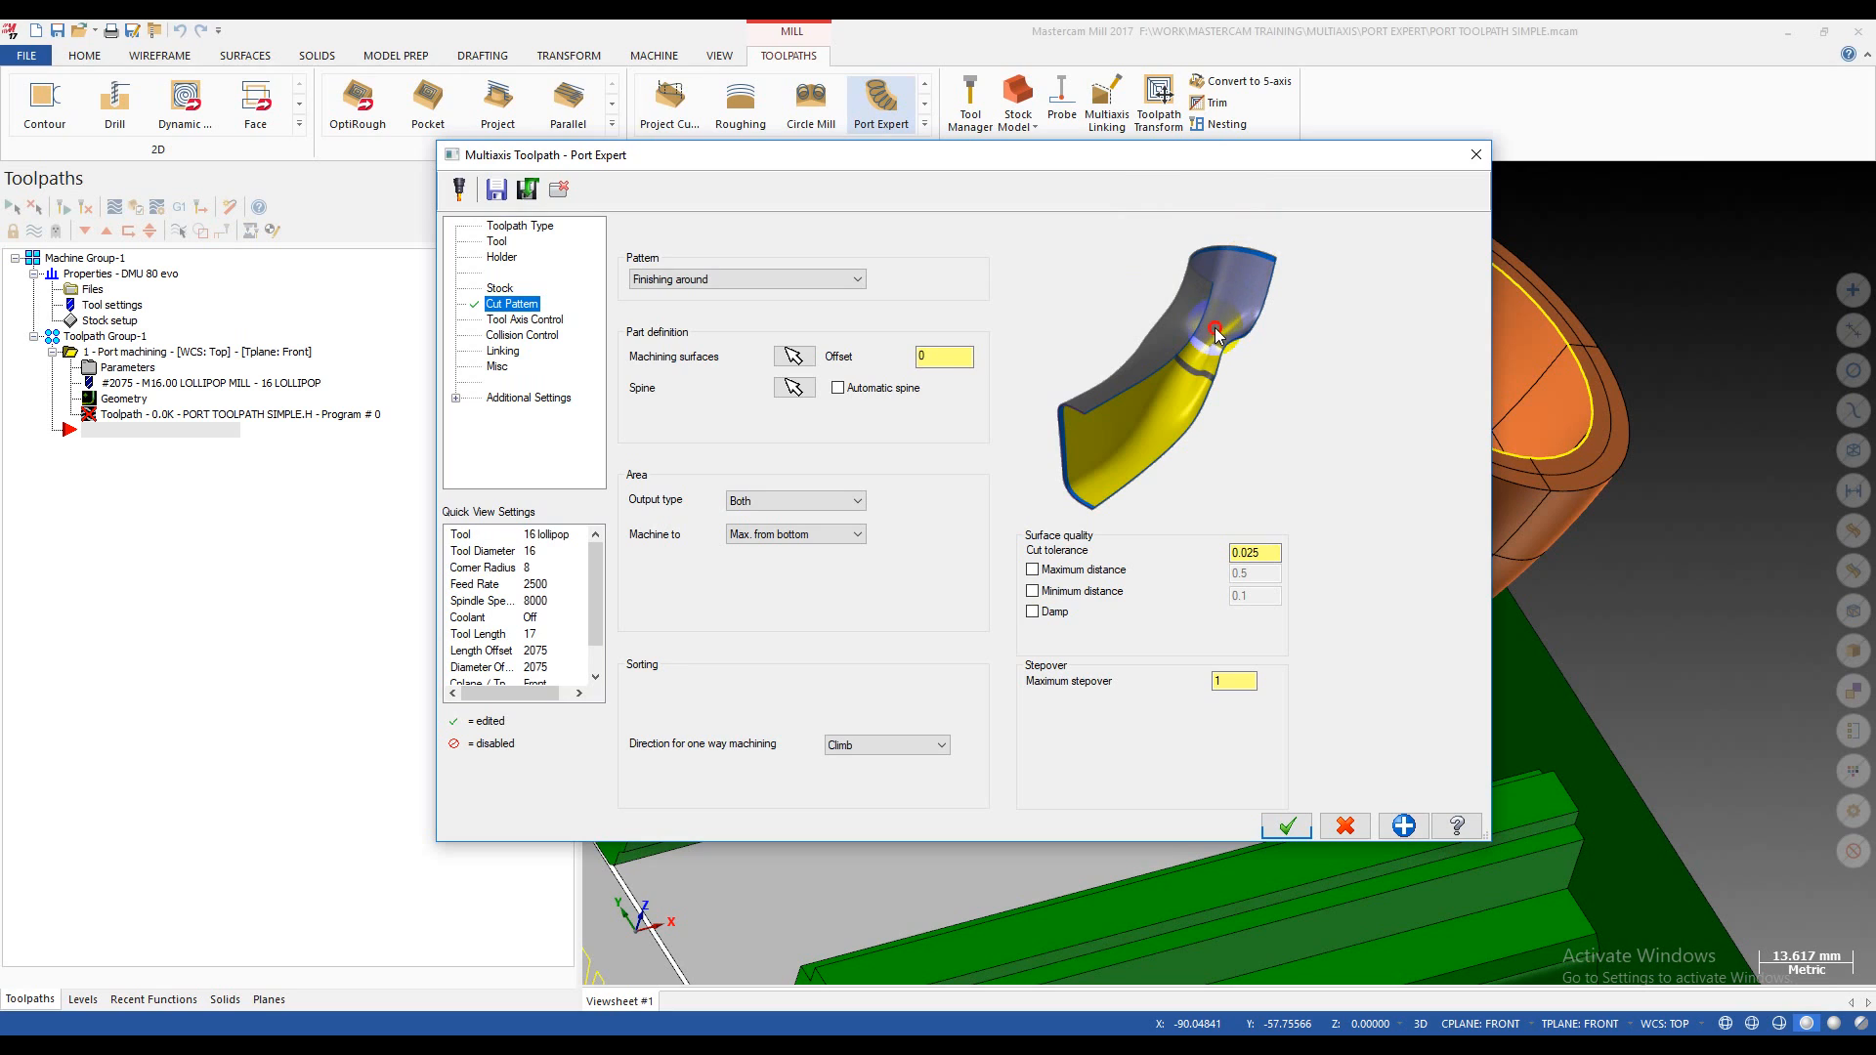
# - Try User defined for Machine to with the top range ending at 43% and the bottom starting at 48%, and return to Midpoint
pyautogui.click(812, 534)
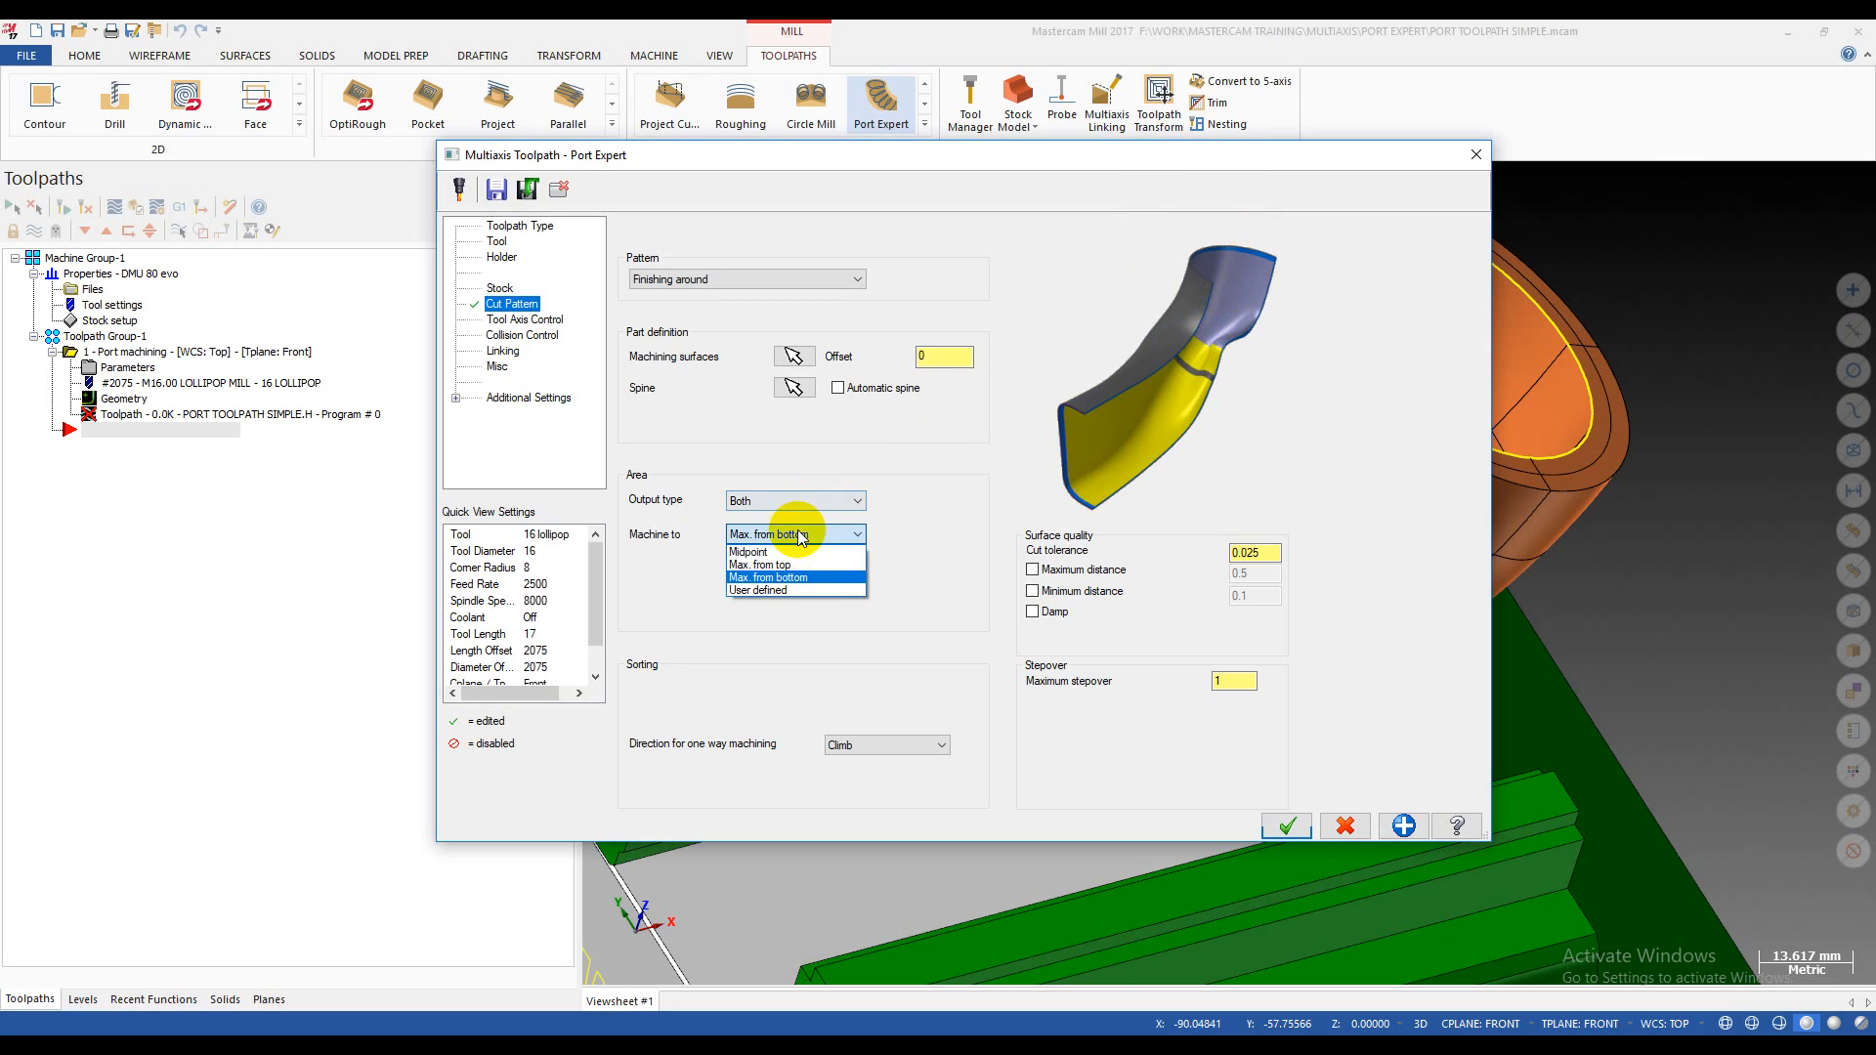
pyautogui.click(800, 590)
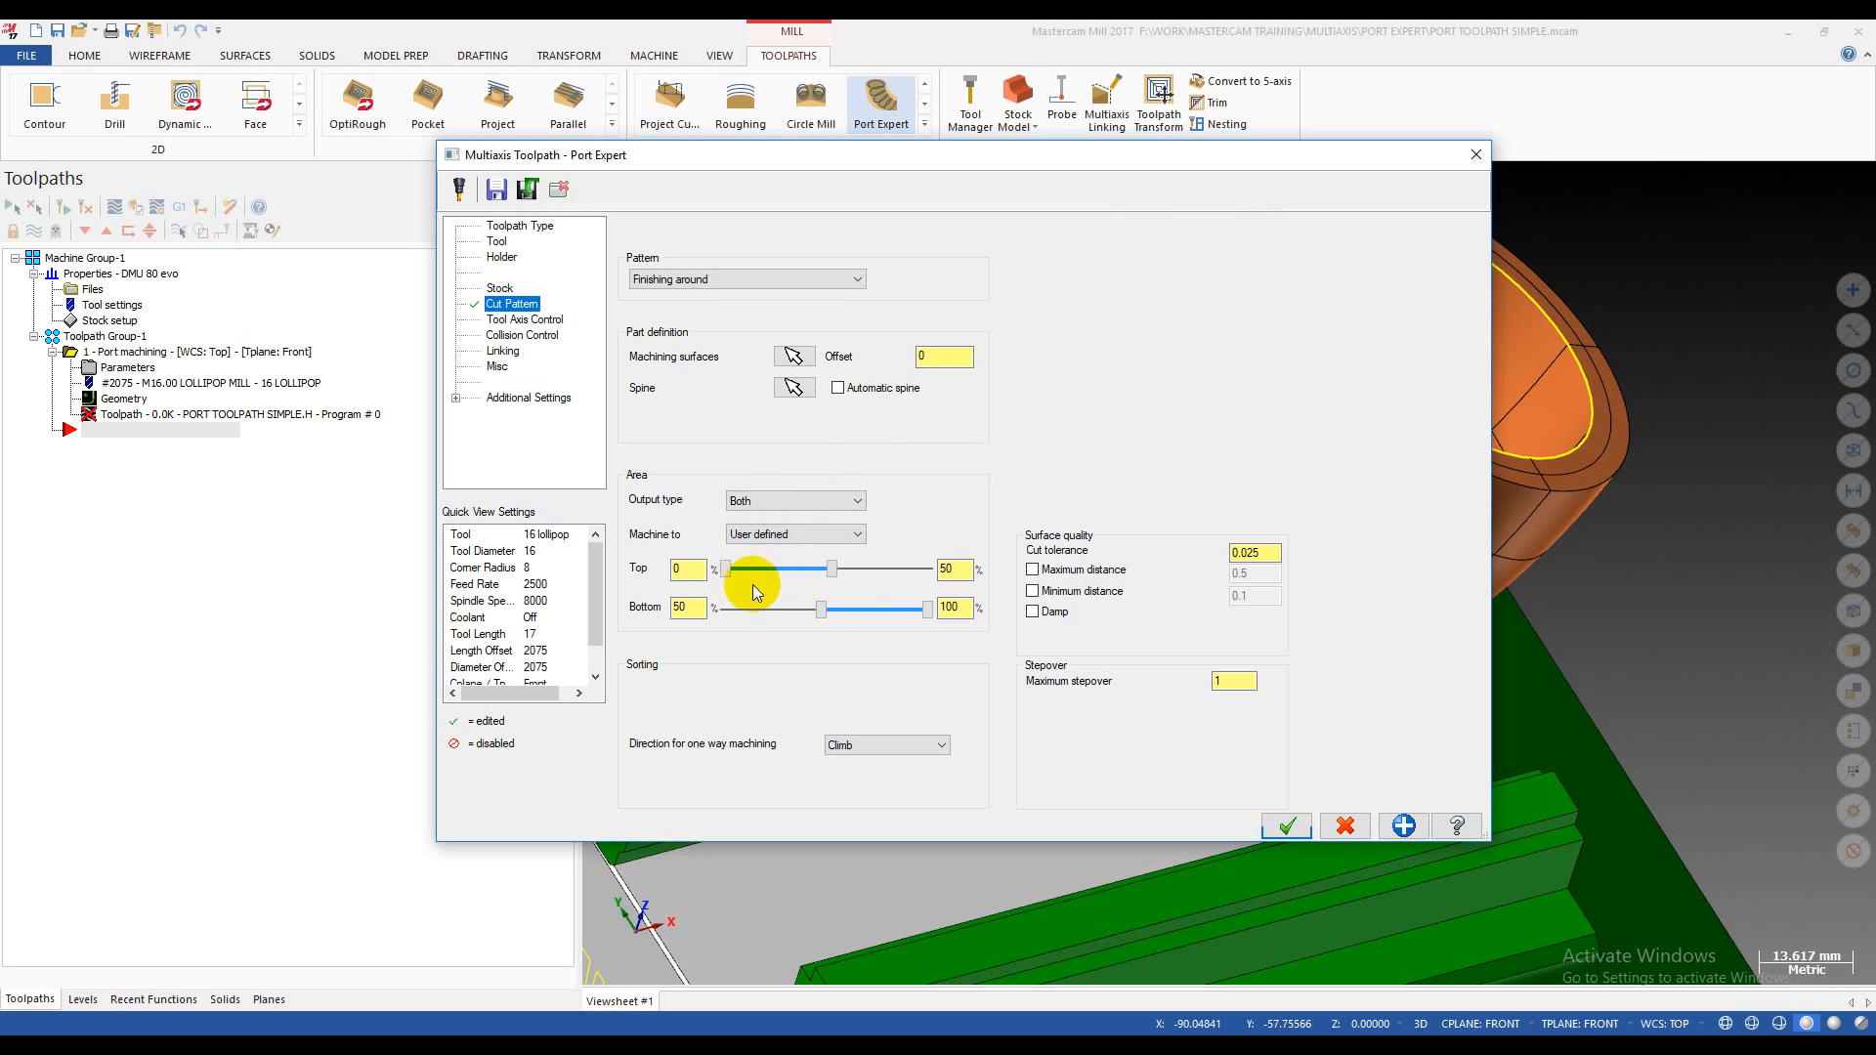
pyautogui.click(812, 534)
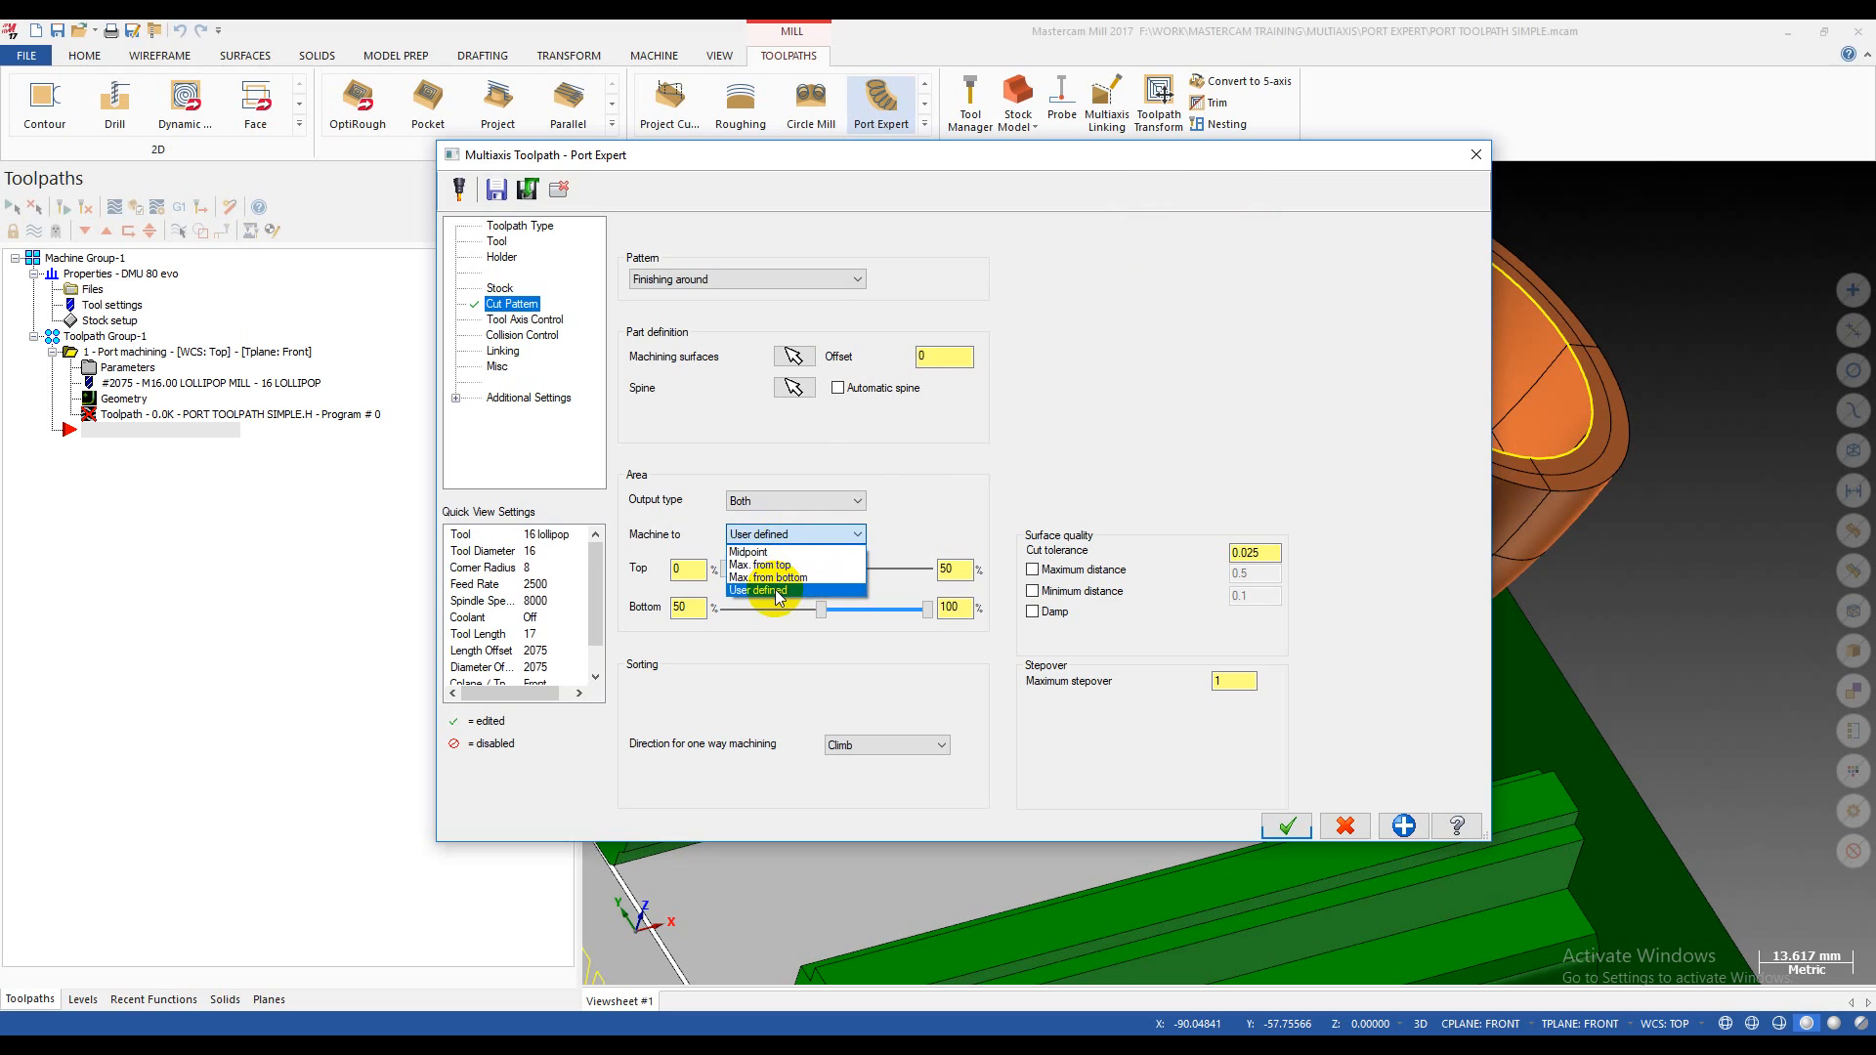
pyautogui.click(1023, 501)
pyautogui.moveTo(834, 567); pyautogui.dragTo(817, 612)
pyautogui.click(782, 535)
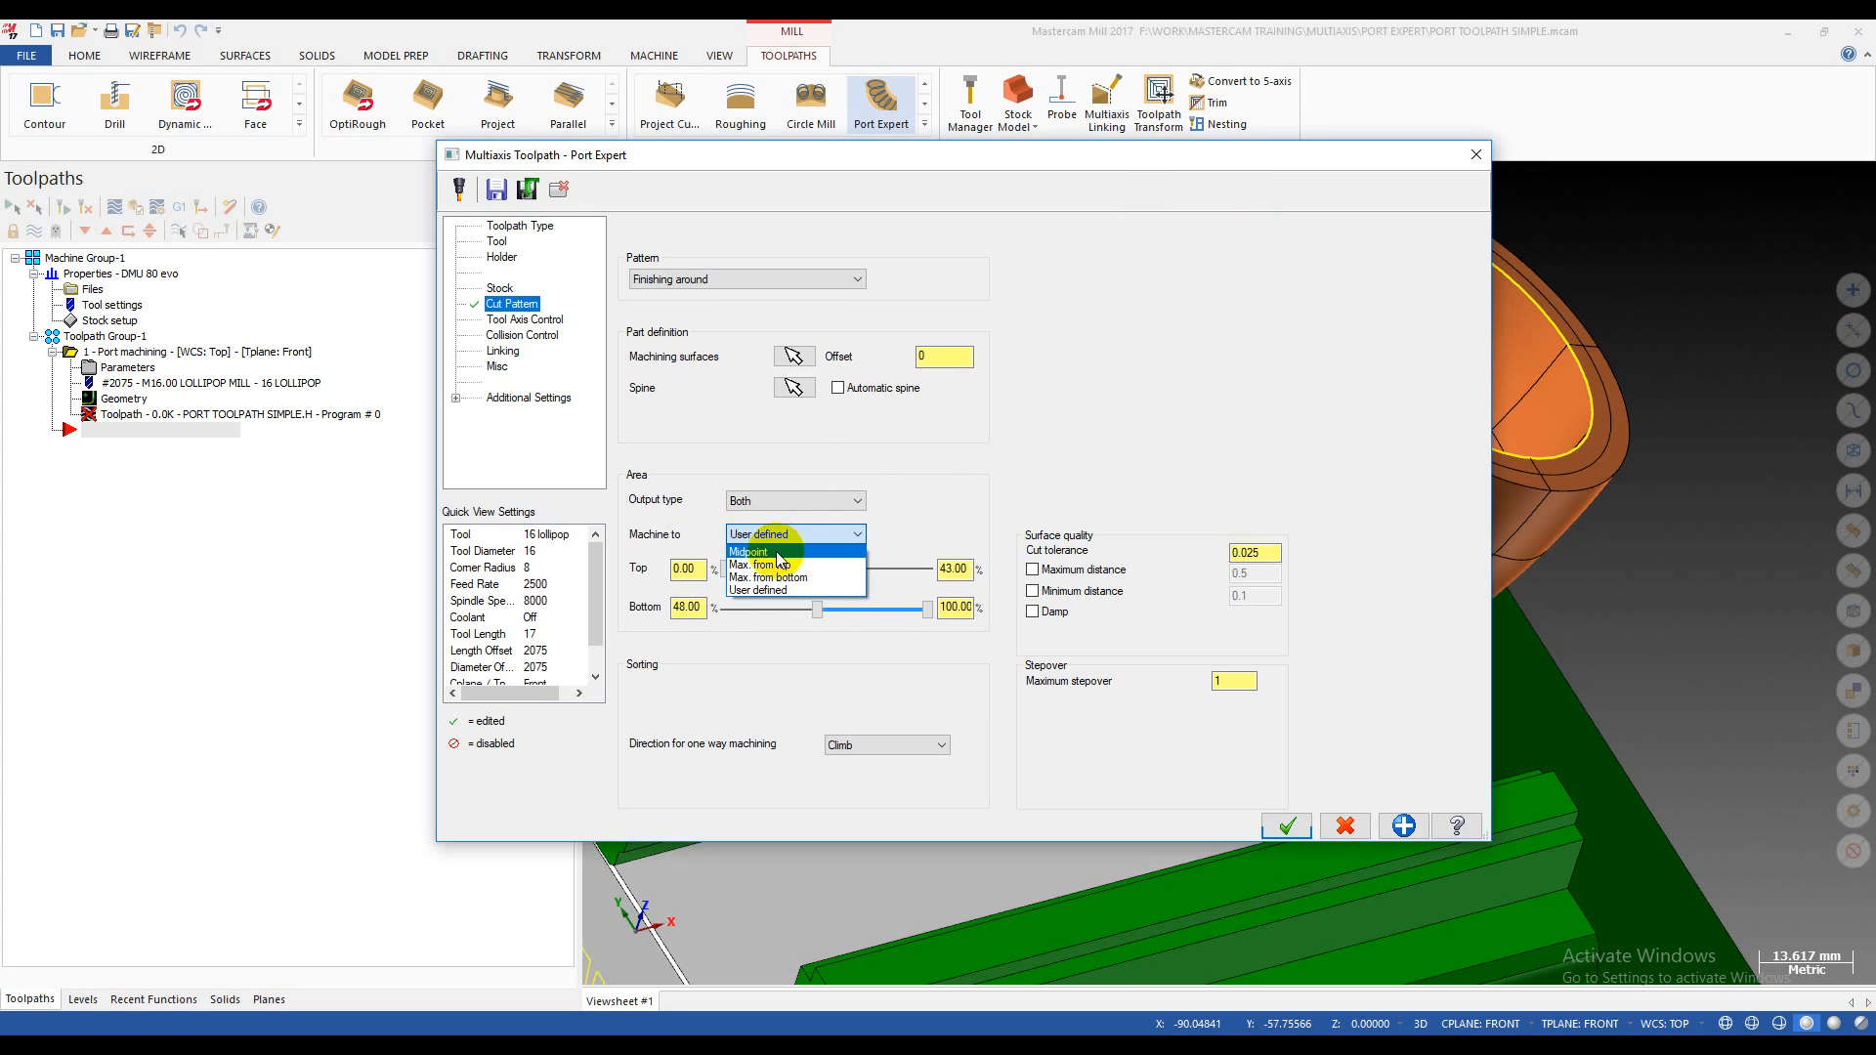
pyautogui.click(776, 551)
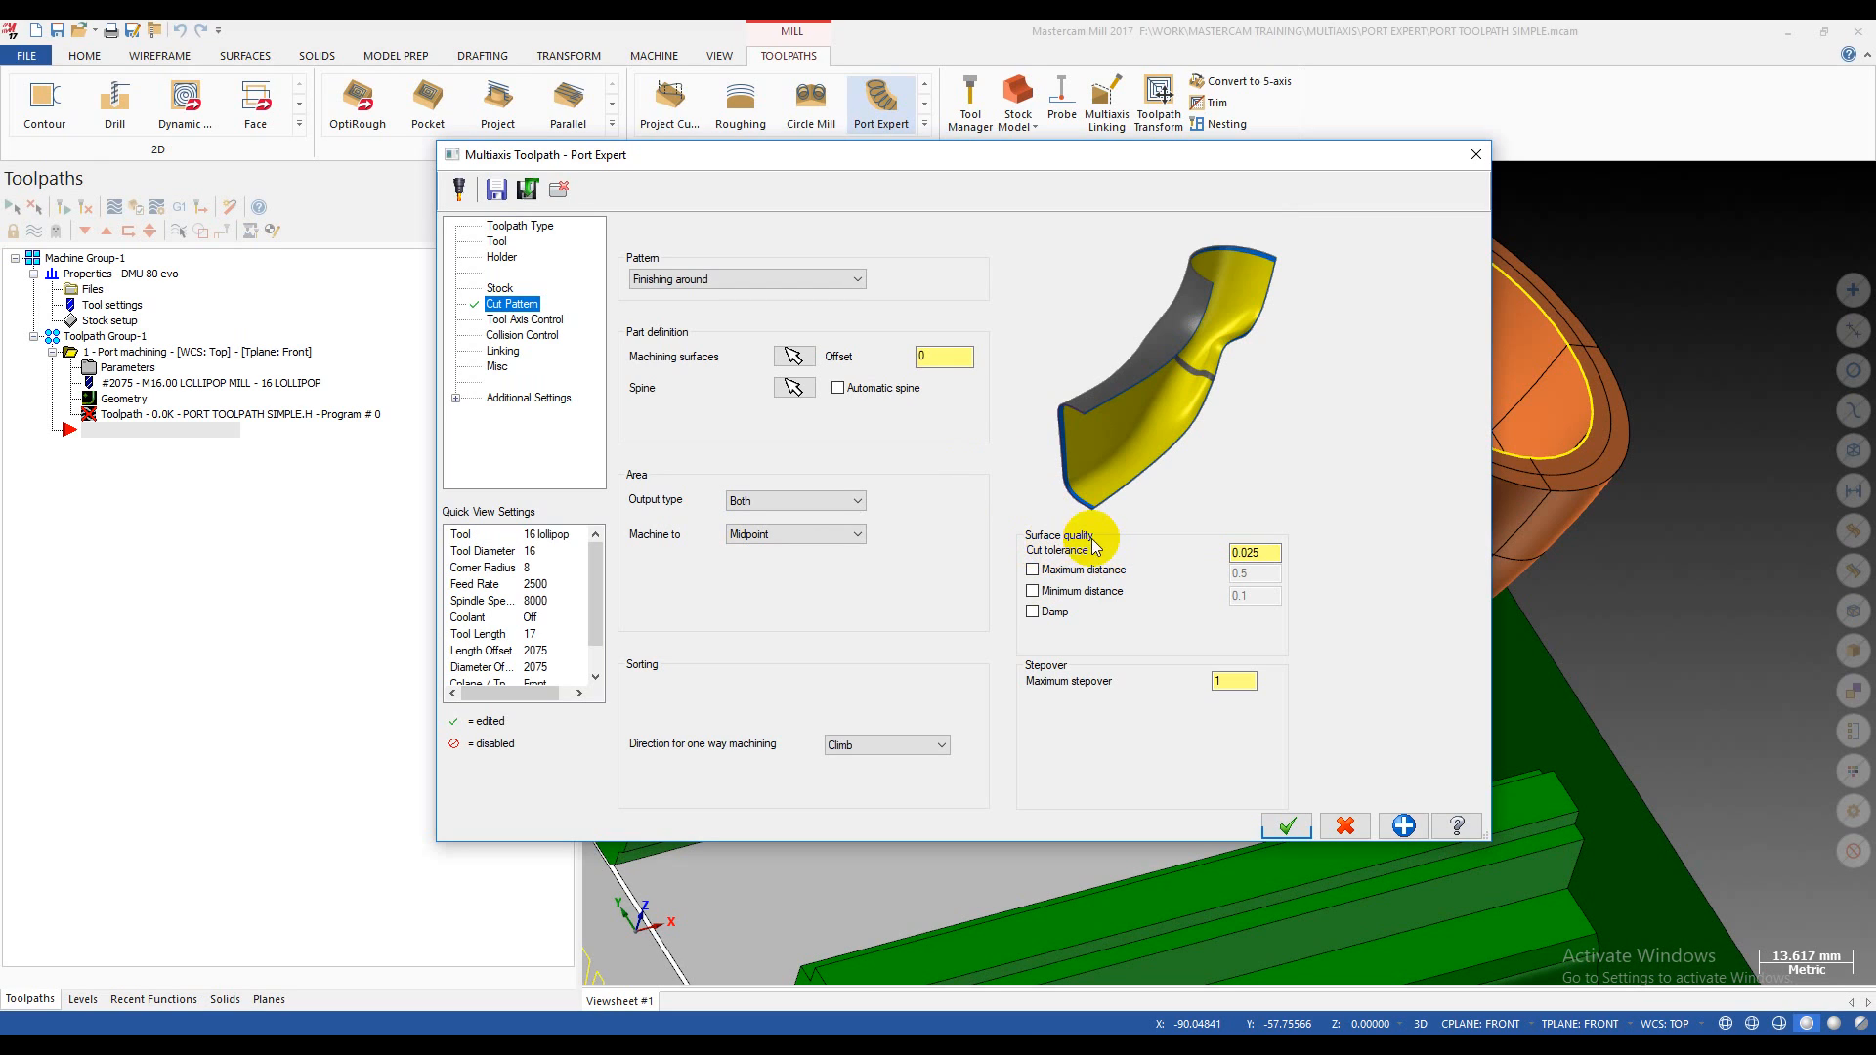
# - Examine the cut tolerance and try the Maximum distance, Minimum distance and Damp surface quality options one at a time
pyautogui.moveTo(1263, 552); pyautogui.dragTo(1245, 552)
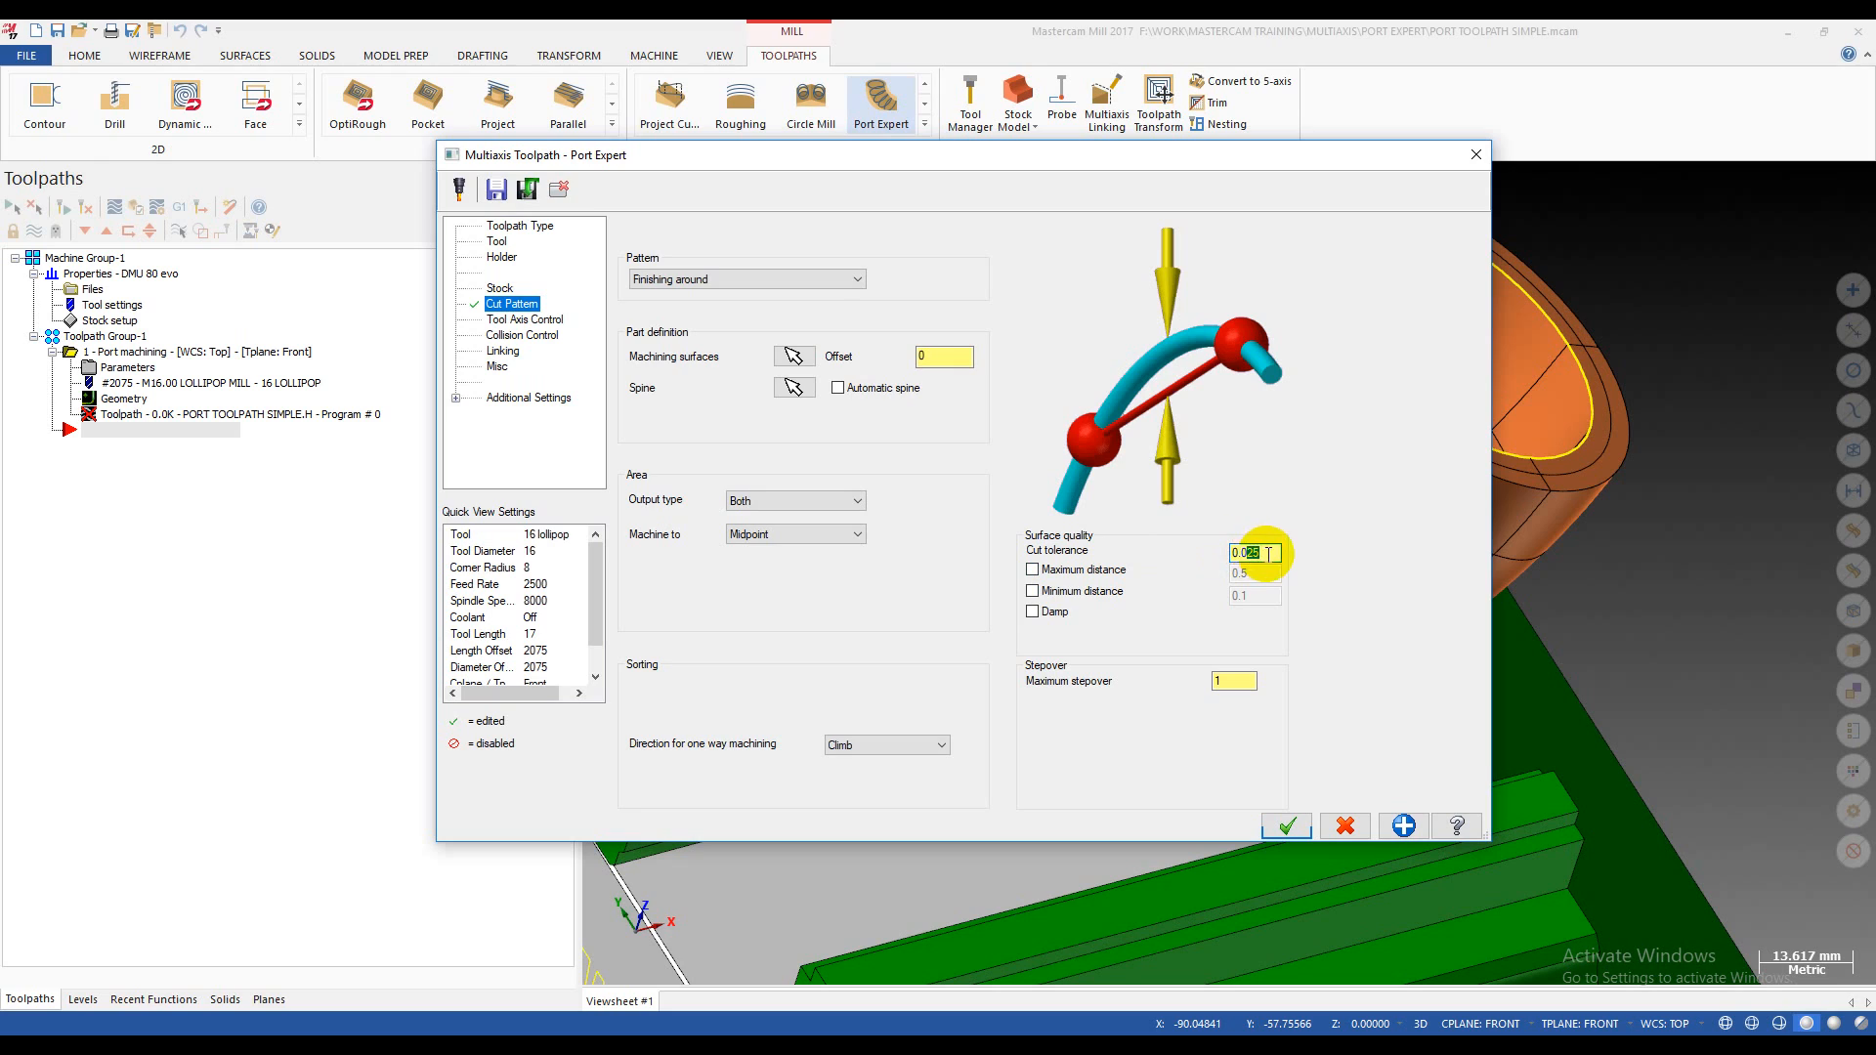
pyautogui.moveTo(1242, 554); pyautogui.dragTo(1247, 554)
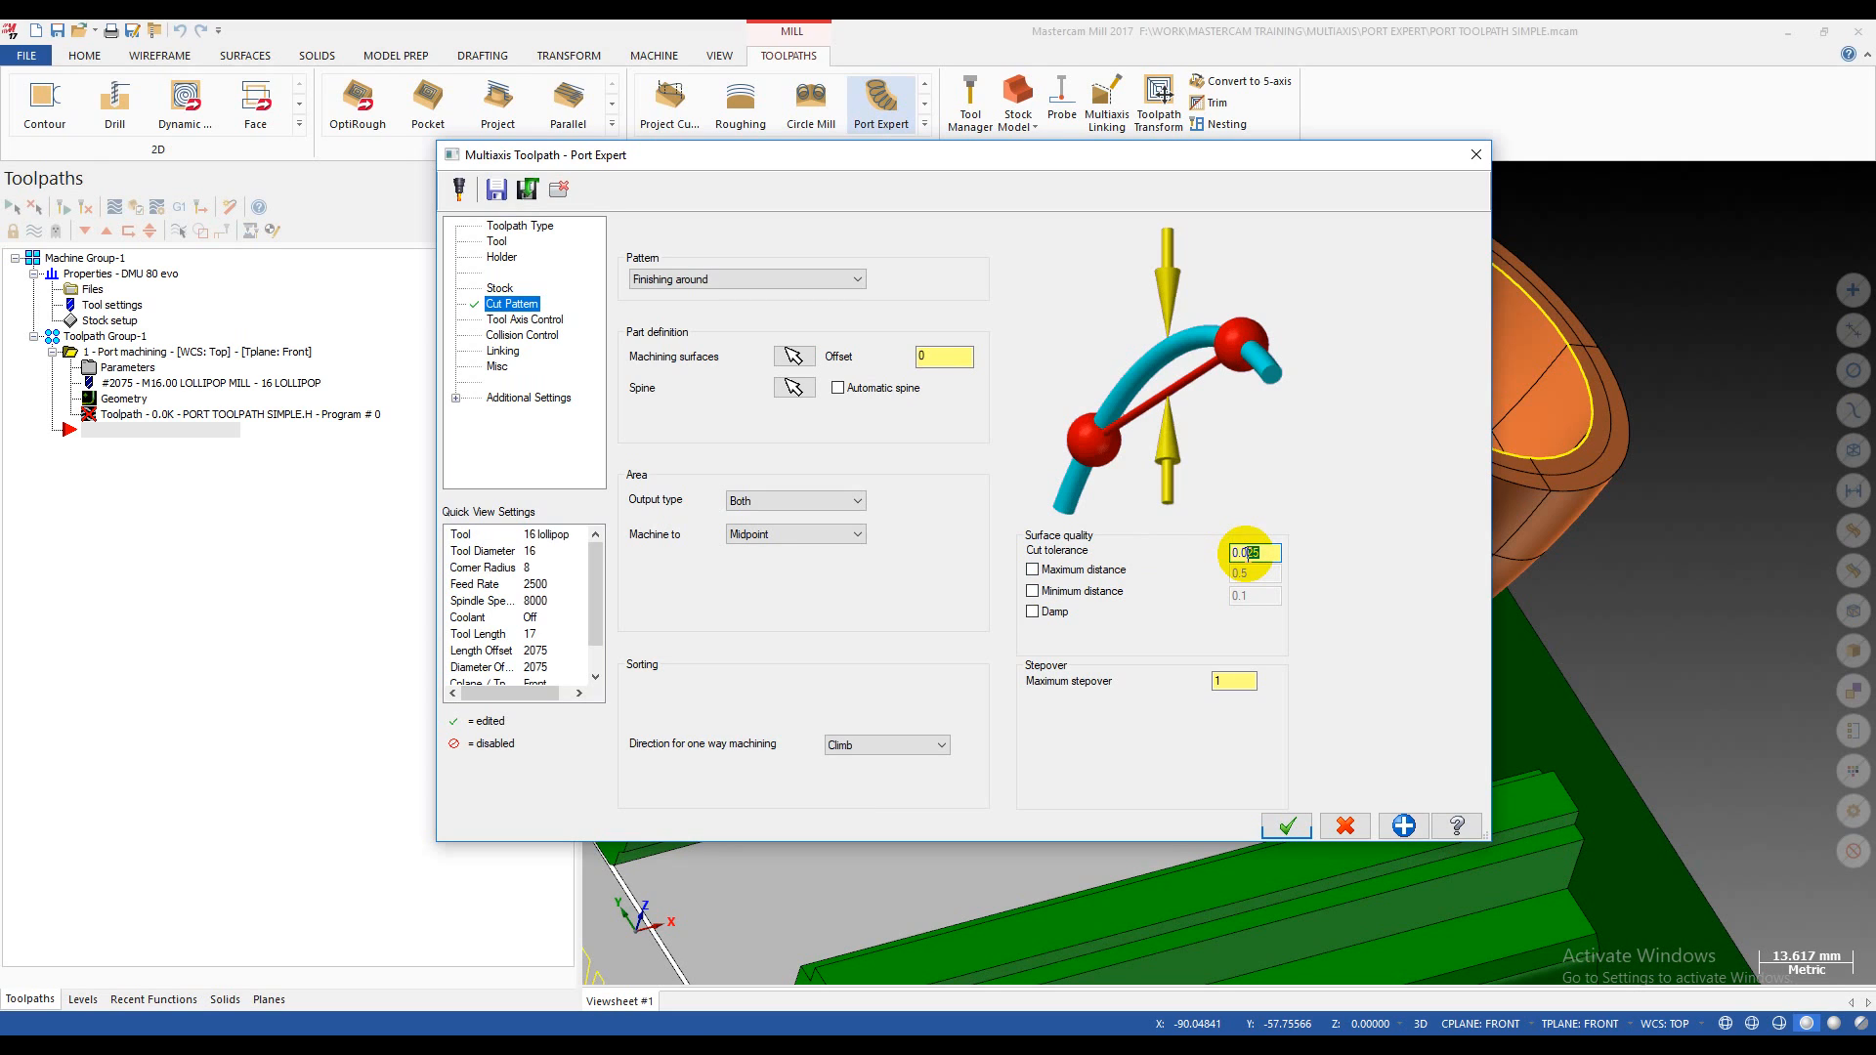
pyautogui.click(1107, 573)
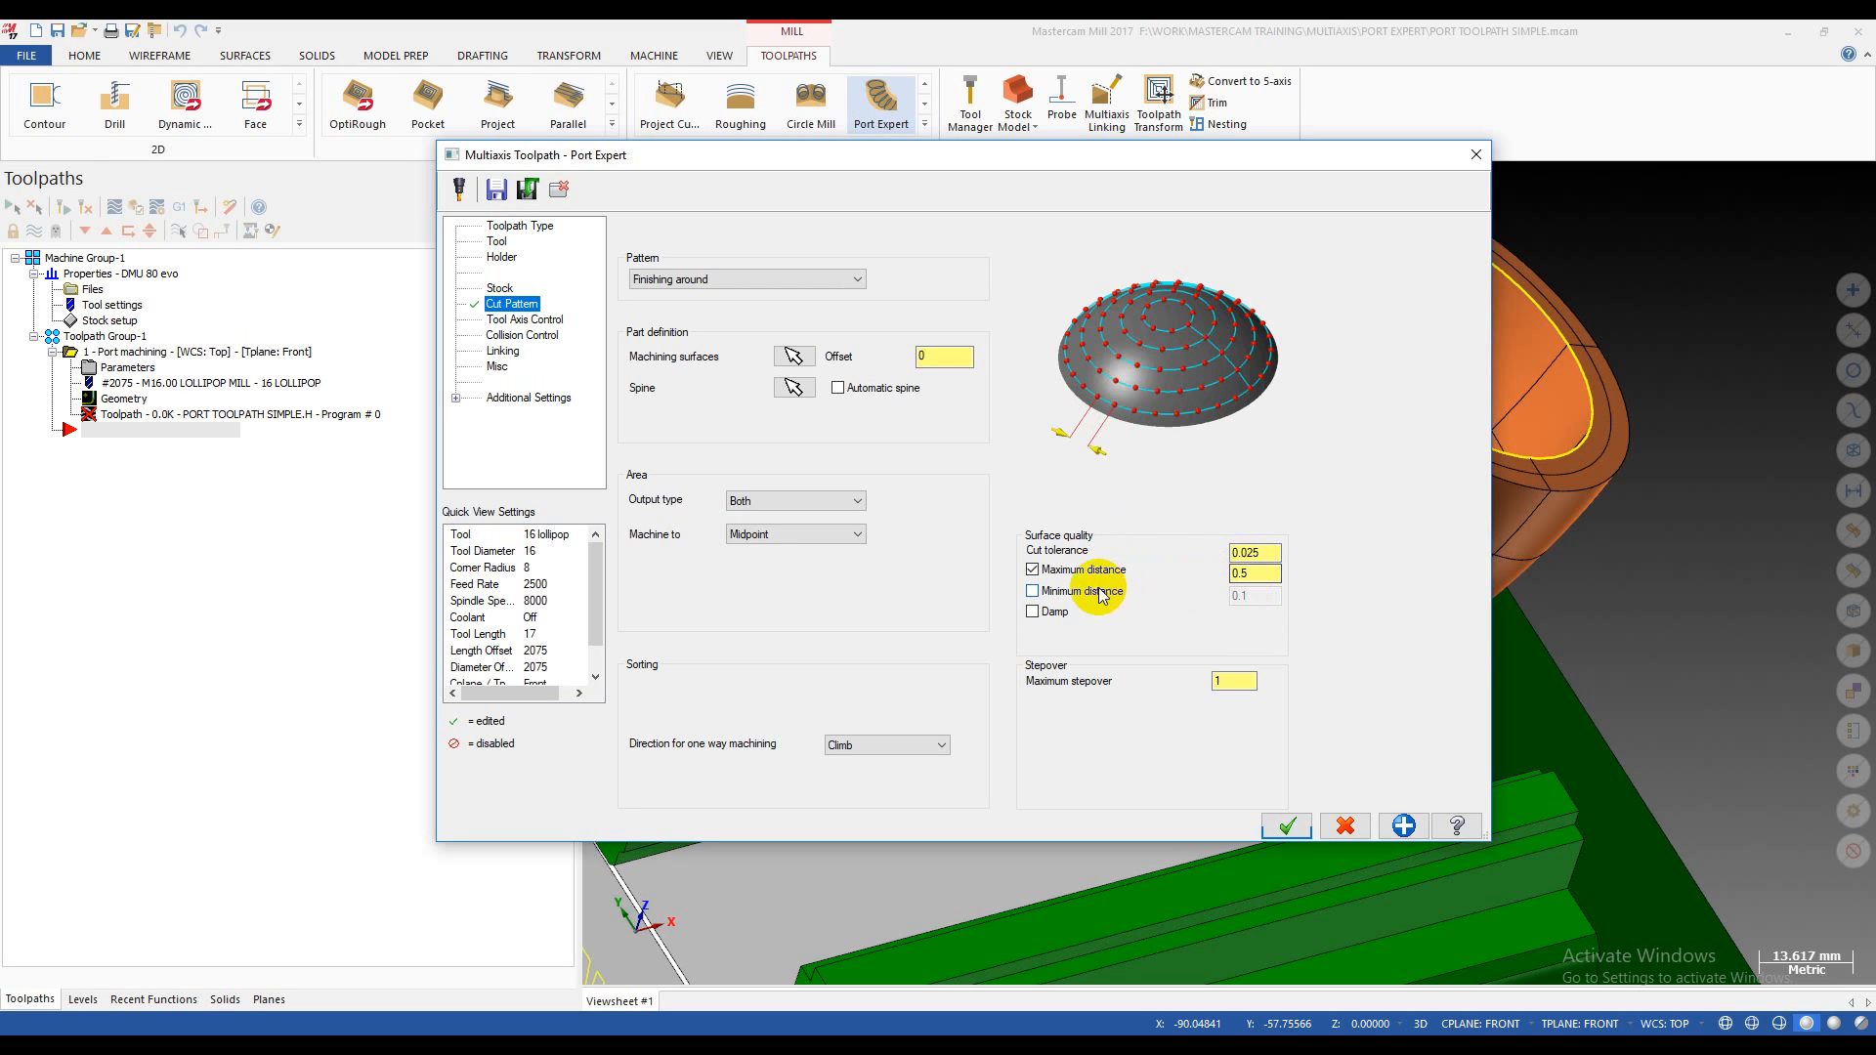
pyautogui.click(1084, 571)
pyautogui.click(1083, 592)
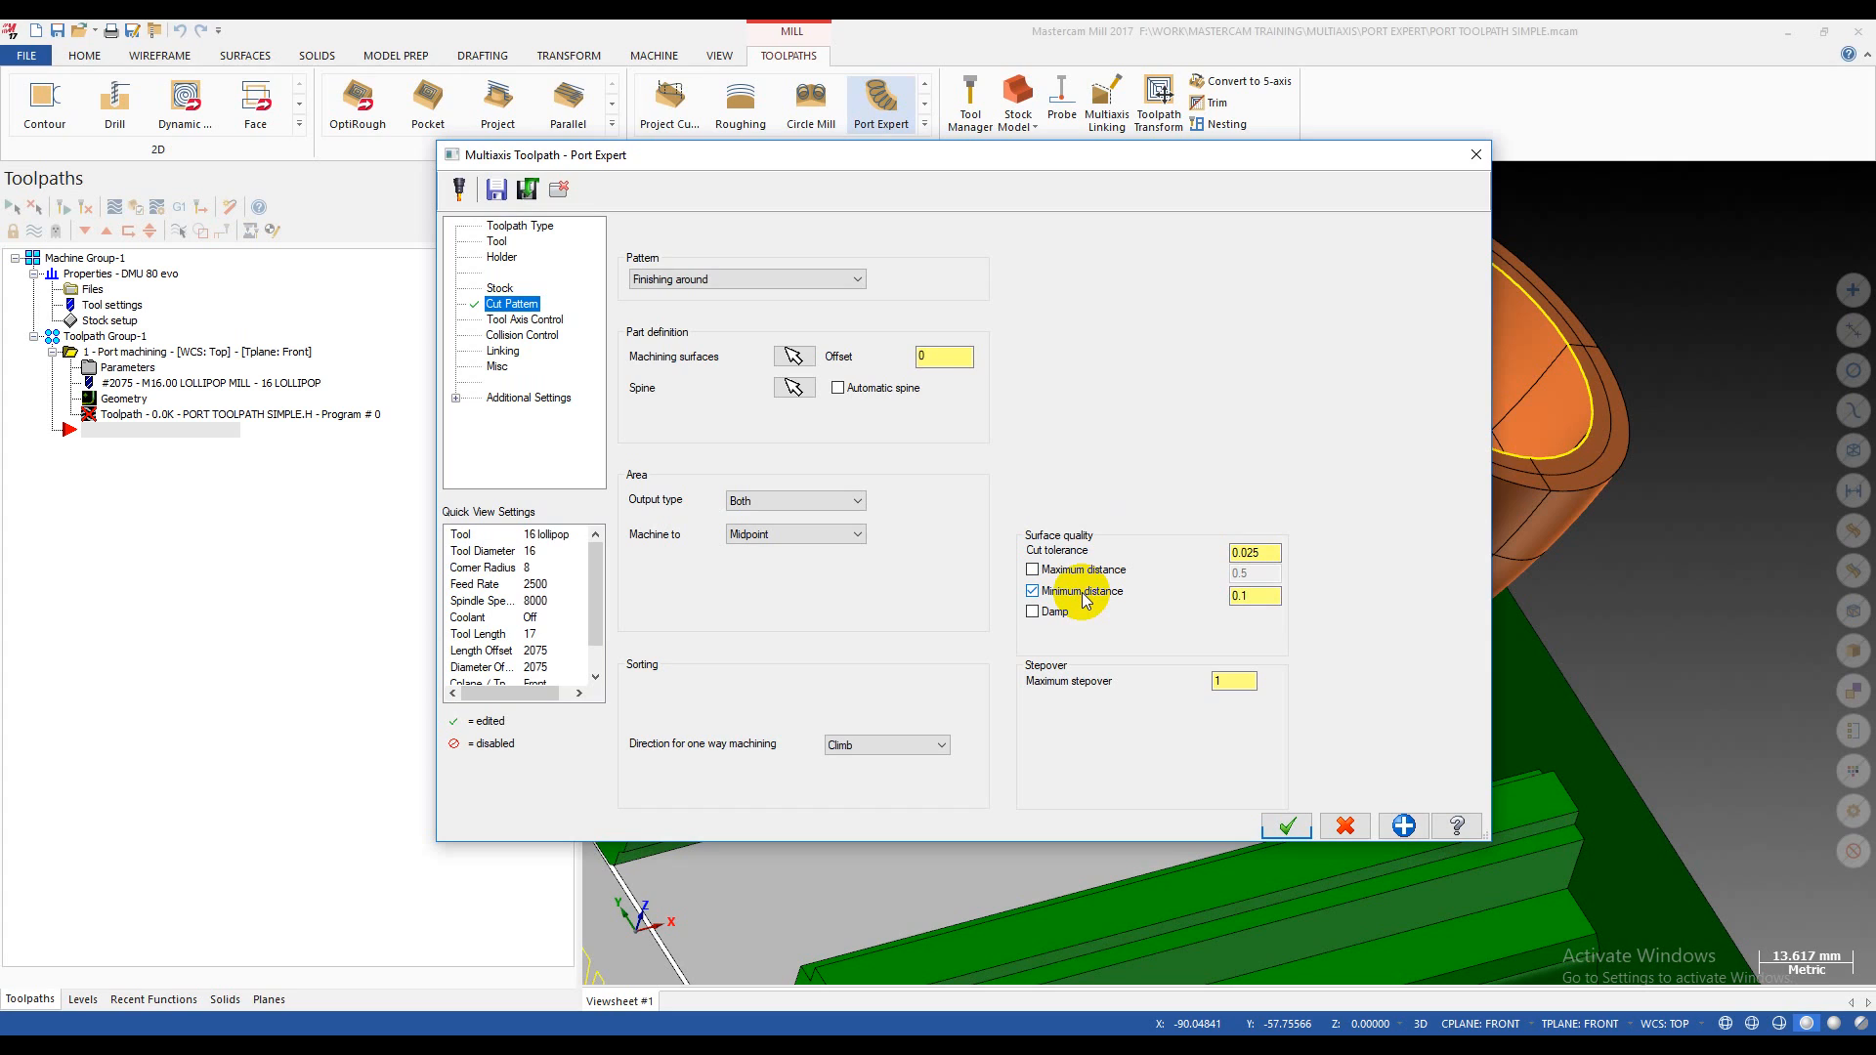
pyautogui.click(1054, 613)
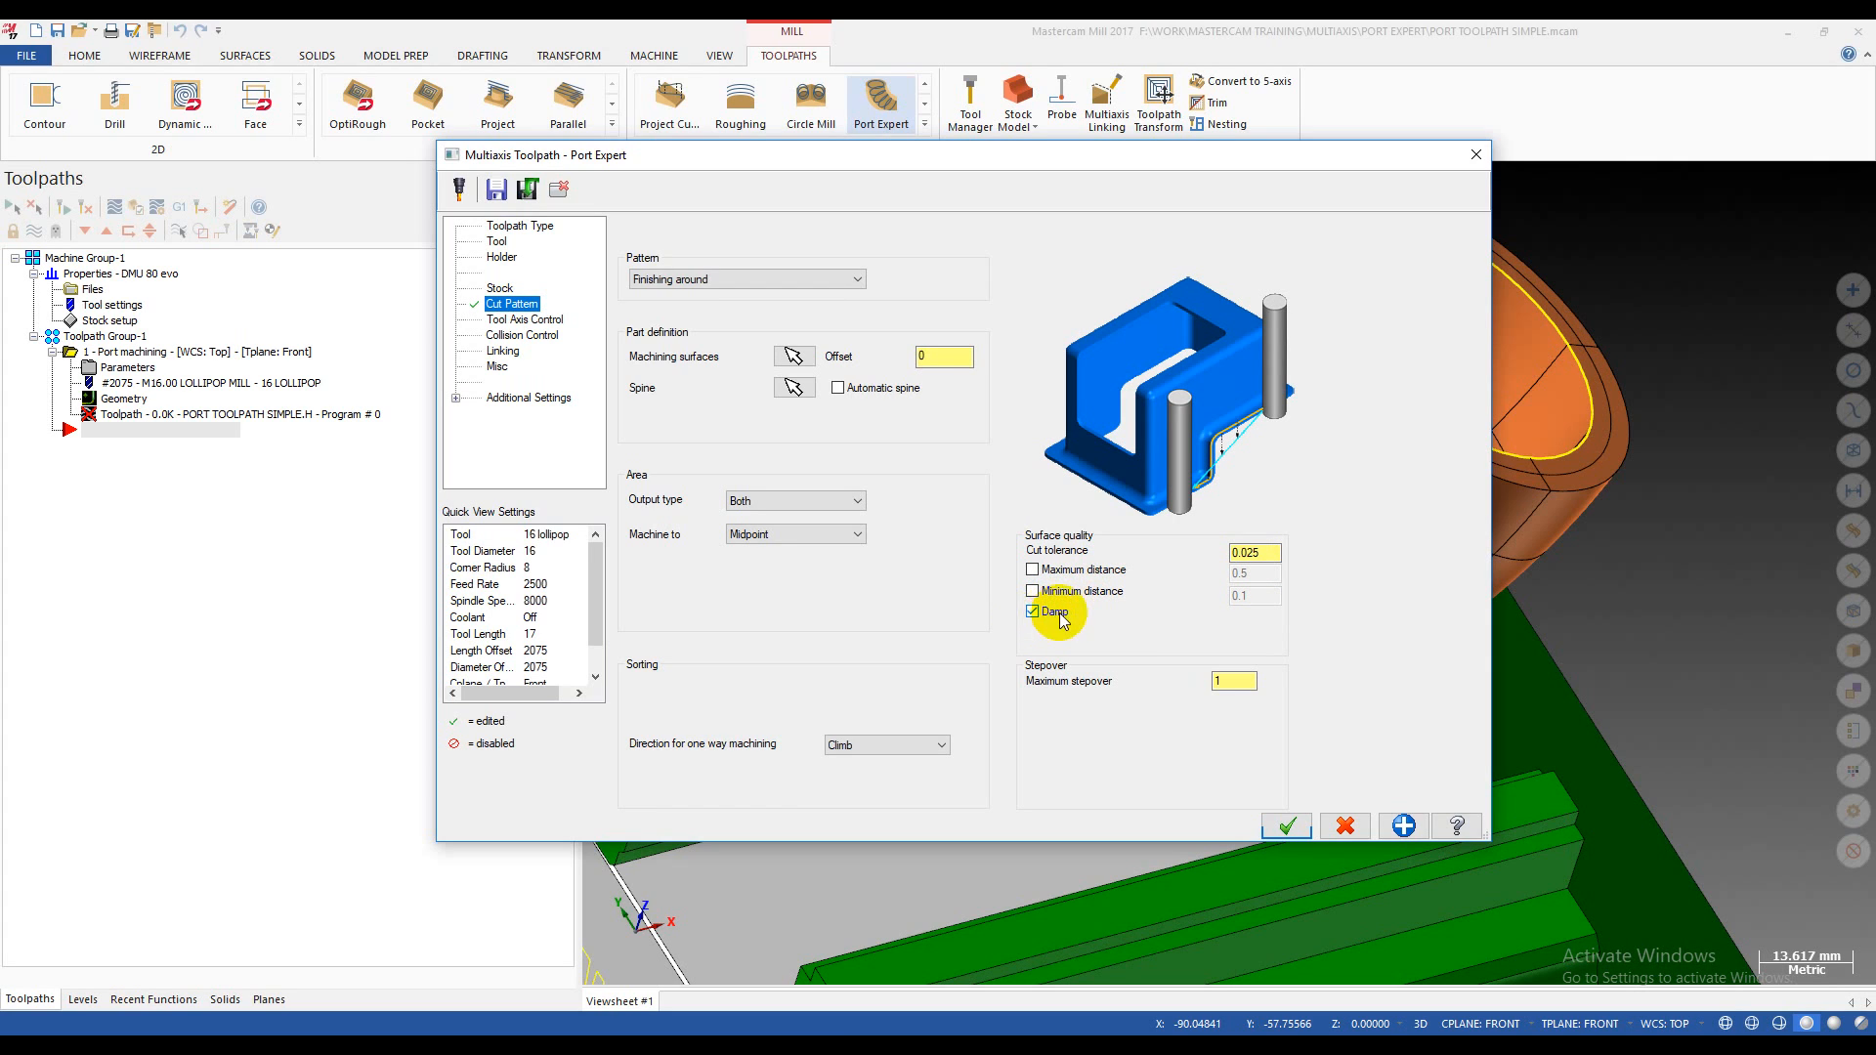
# - Look through the Cut Pattern field definitions in the help for the Damp option, and turn Damp back off
pyautogui.click(1458, 825)
pyautogui.click(630, 216)
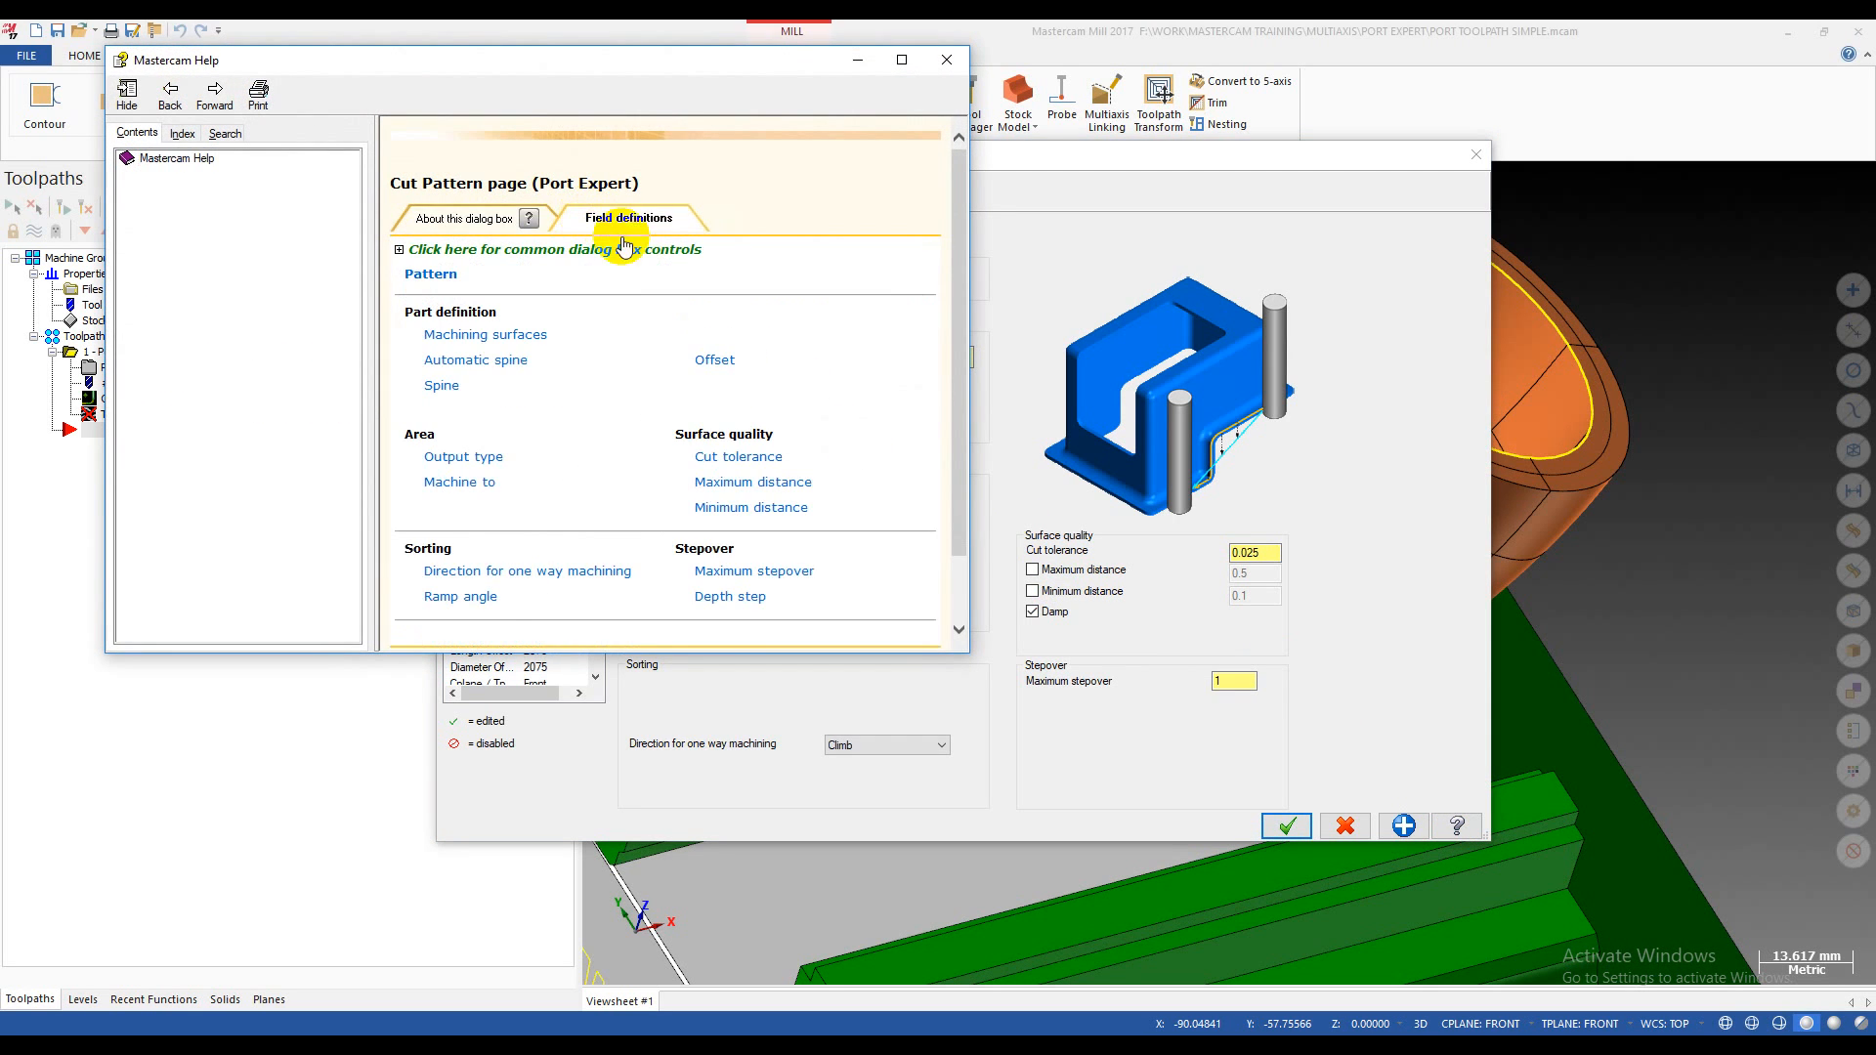
pyautogui.scroll(-2, 603, 467)
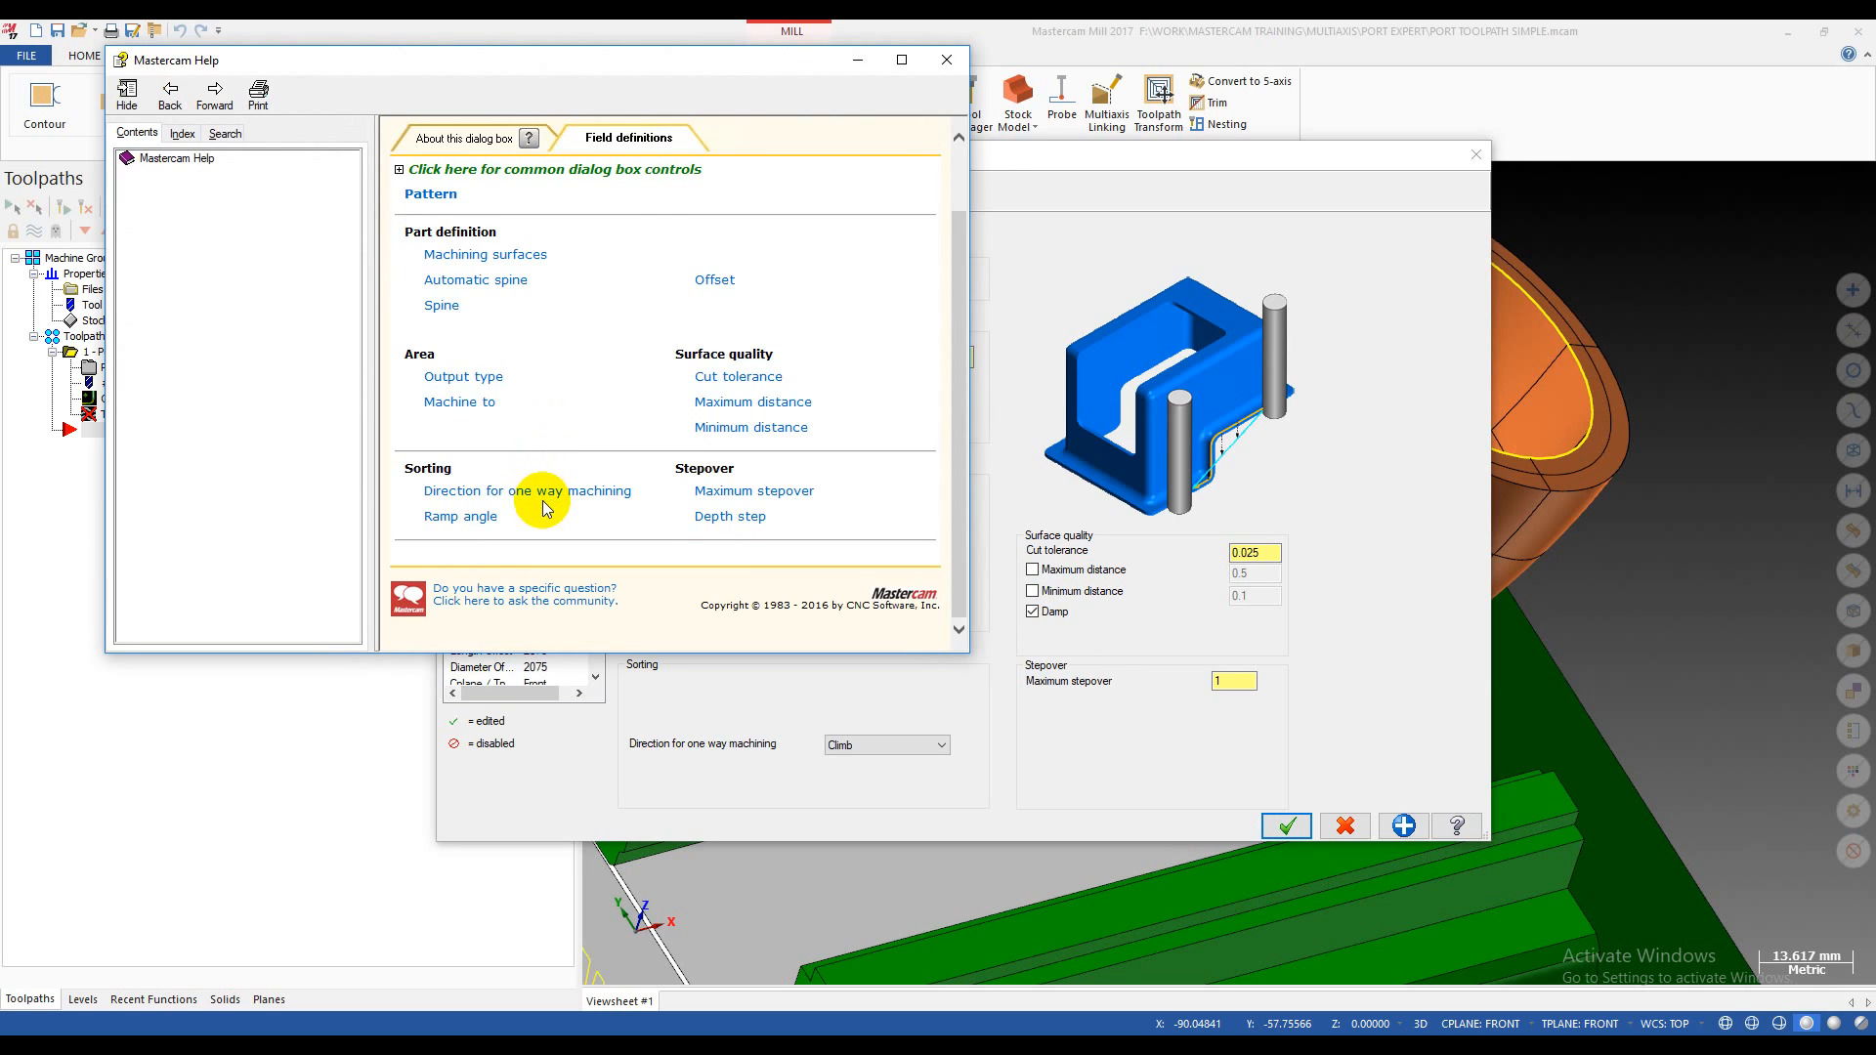
pyautogui.scroll(2, 542, 501)
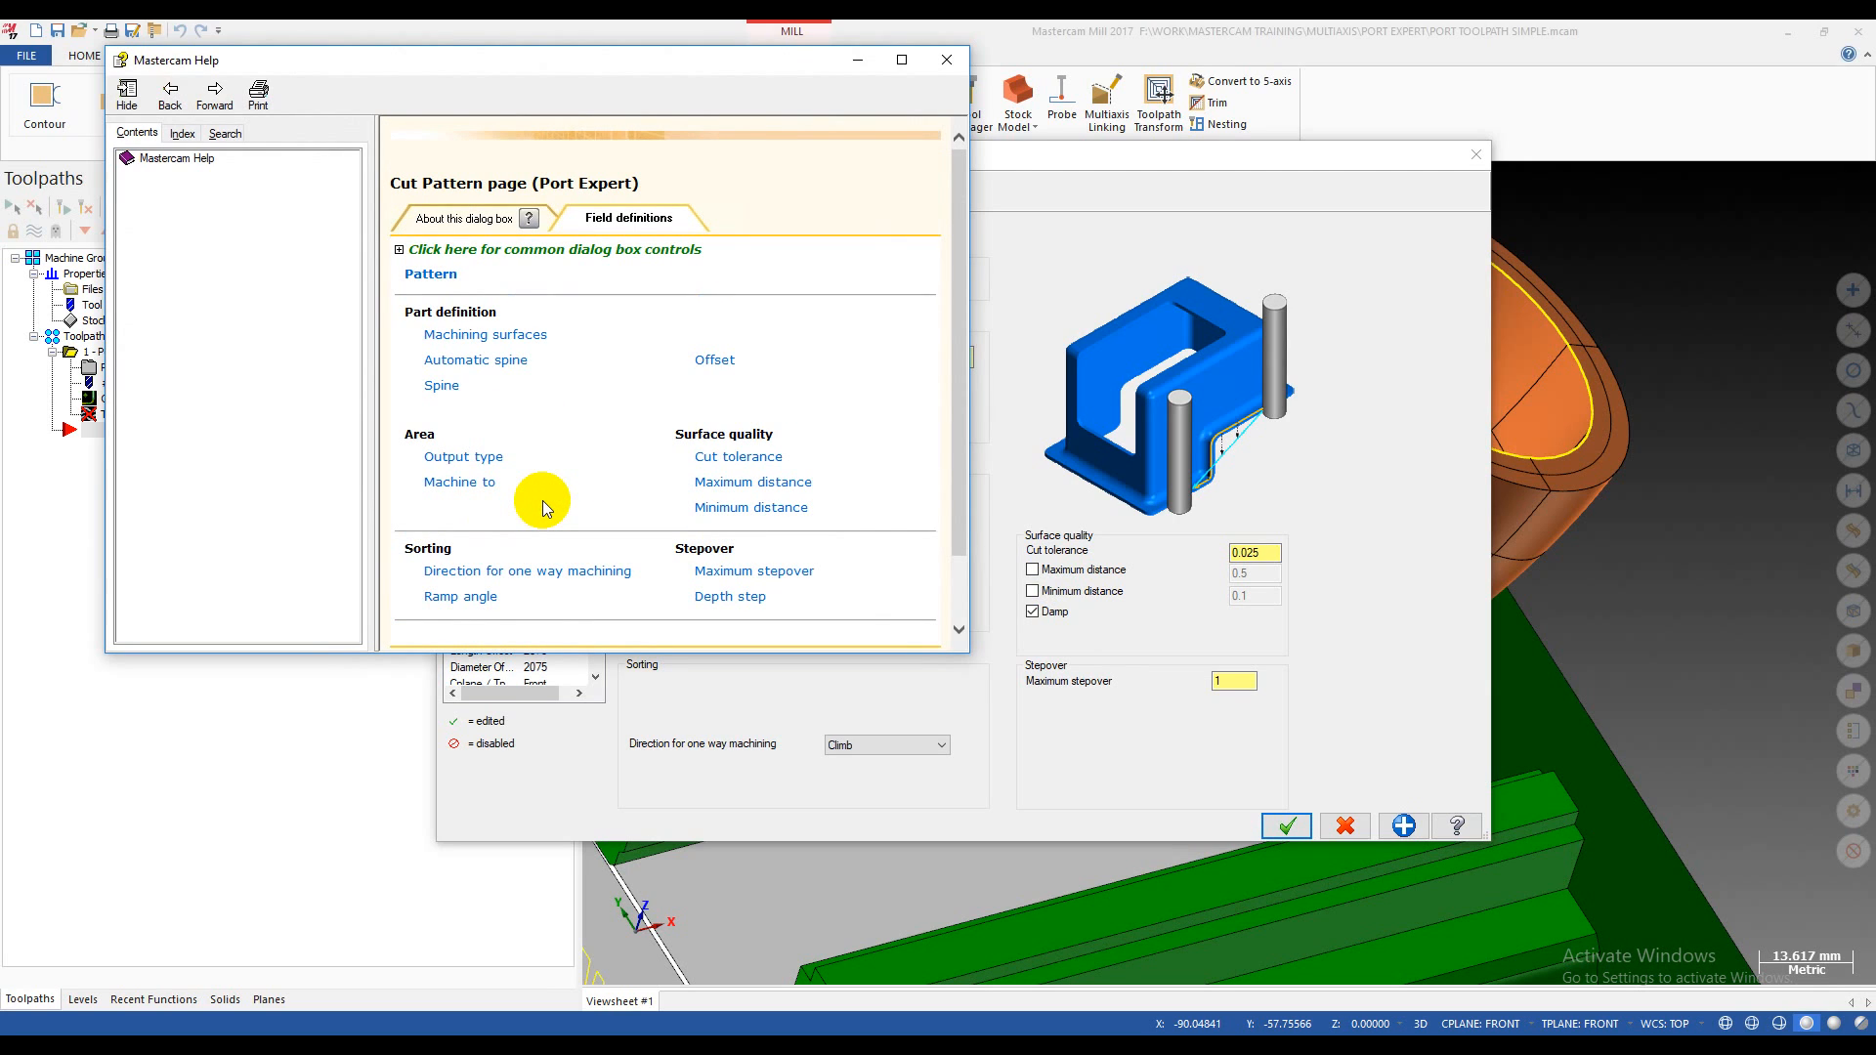
pyautogui.scroll(-2, 543, 500)
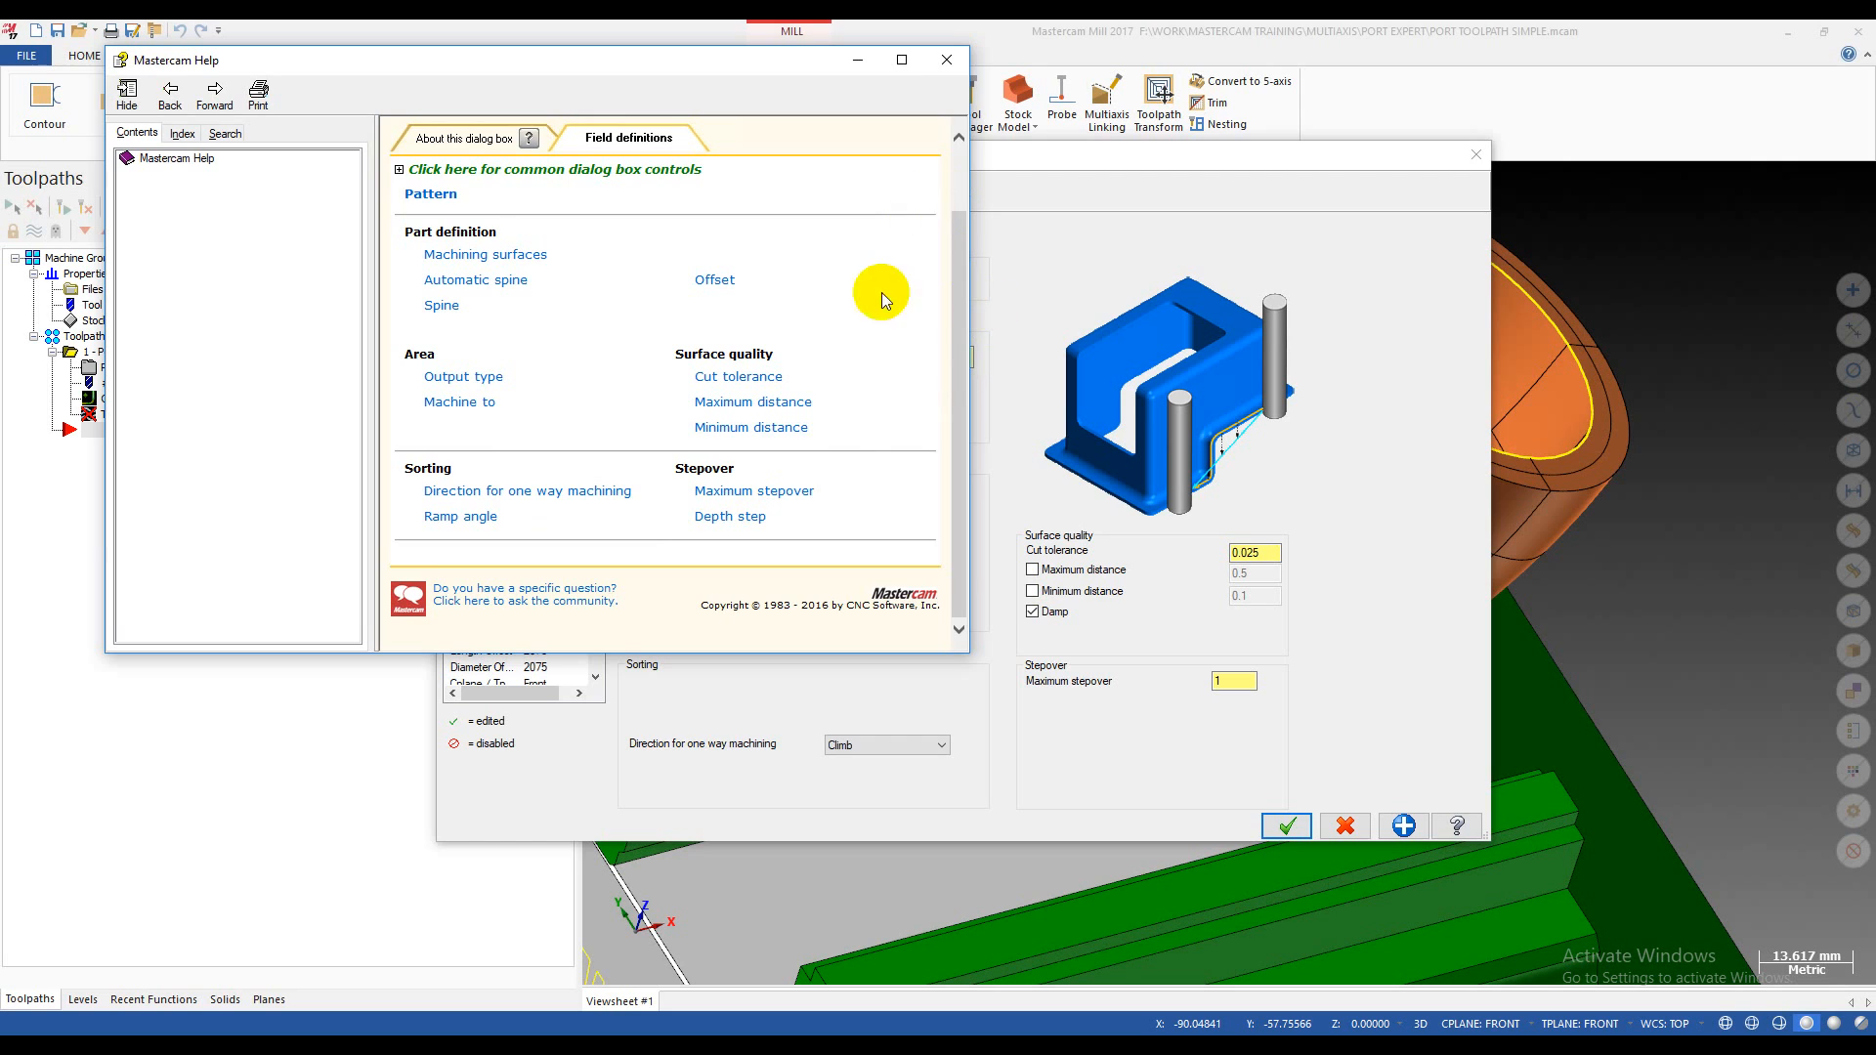
pyautogui.click(948, 65)
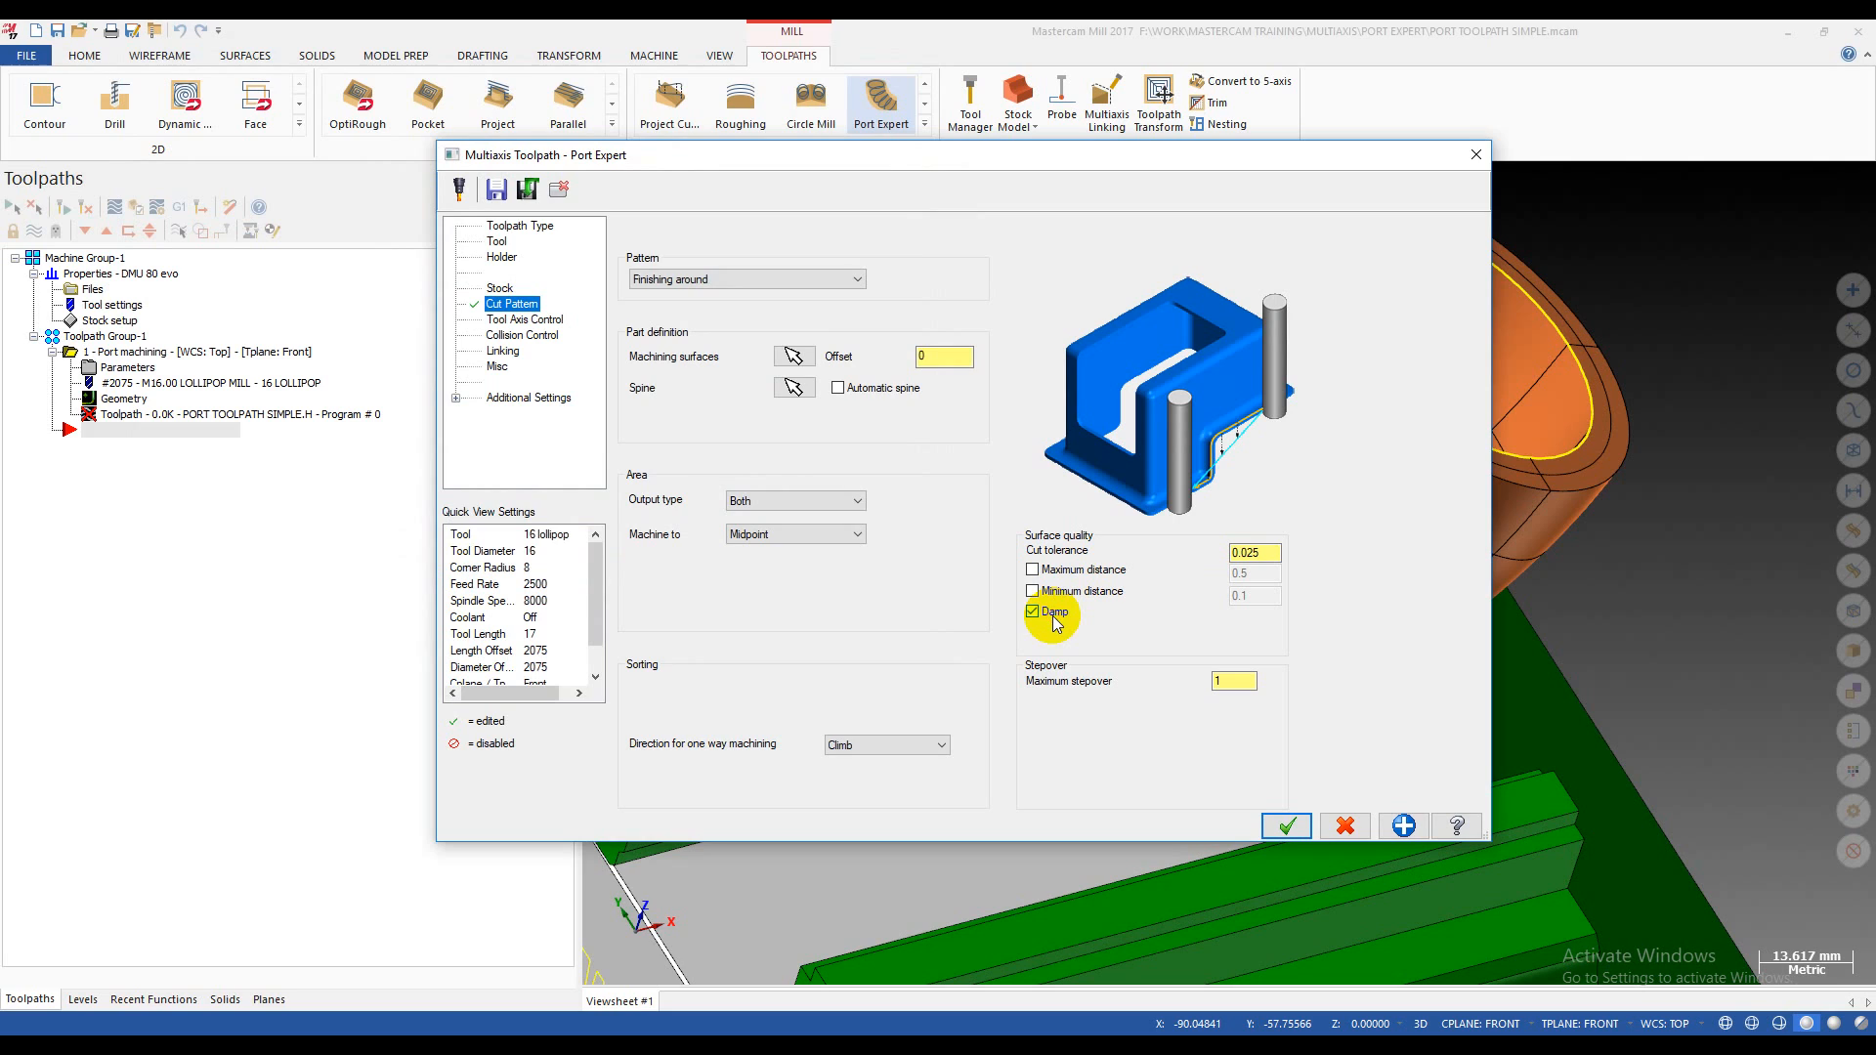
pyautogui.click(1053, 618)
# - Set the maximum stepover to 0.5 and keep Climb as the direction for one way machining
pyautogui.click(1226, 681)
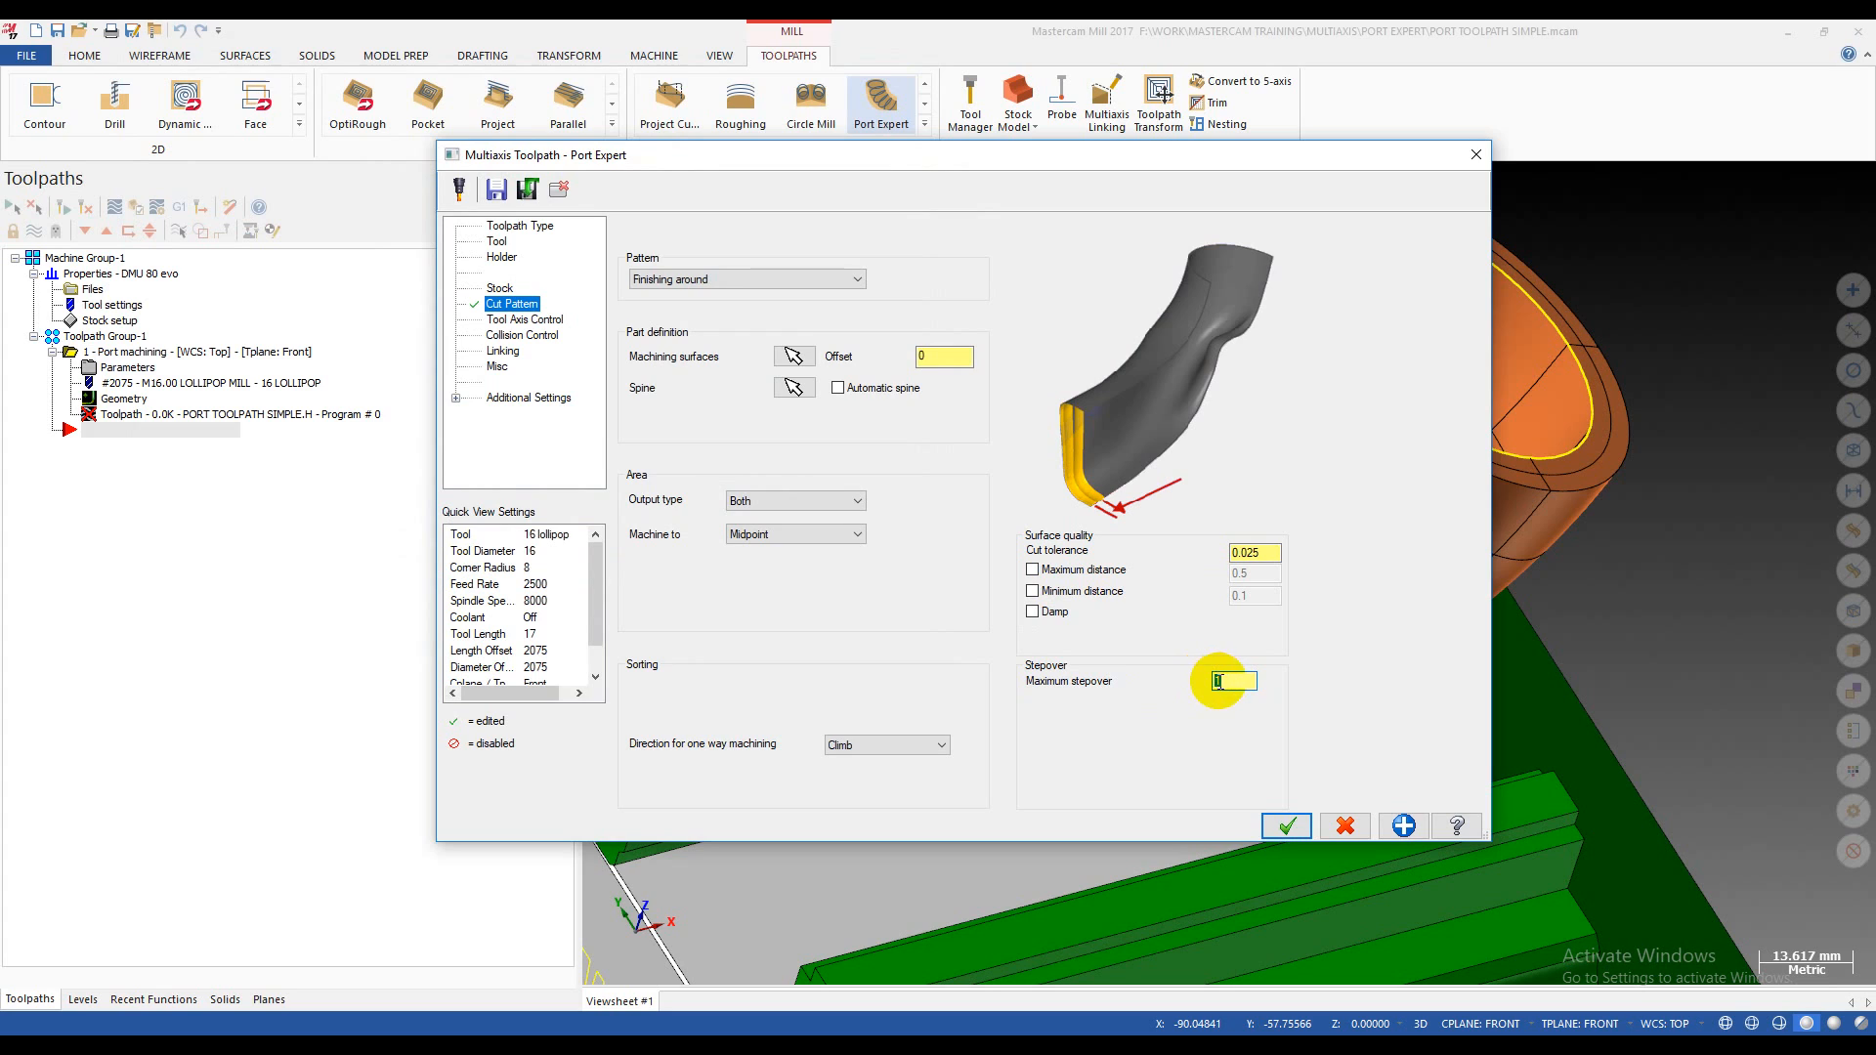
pyautogui.click(1226, 684)
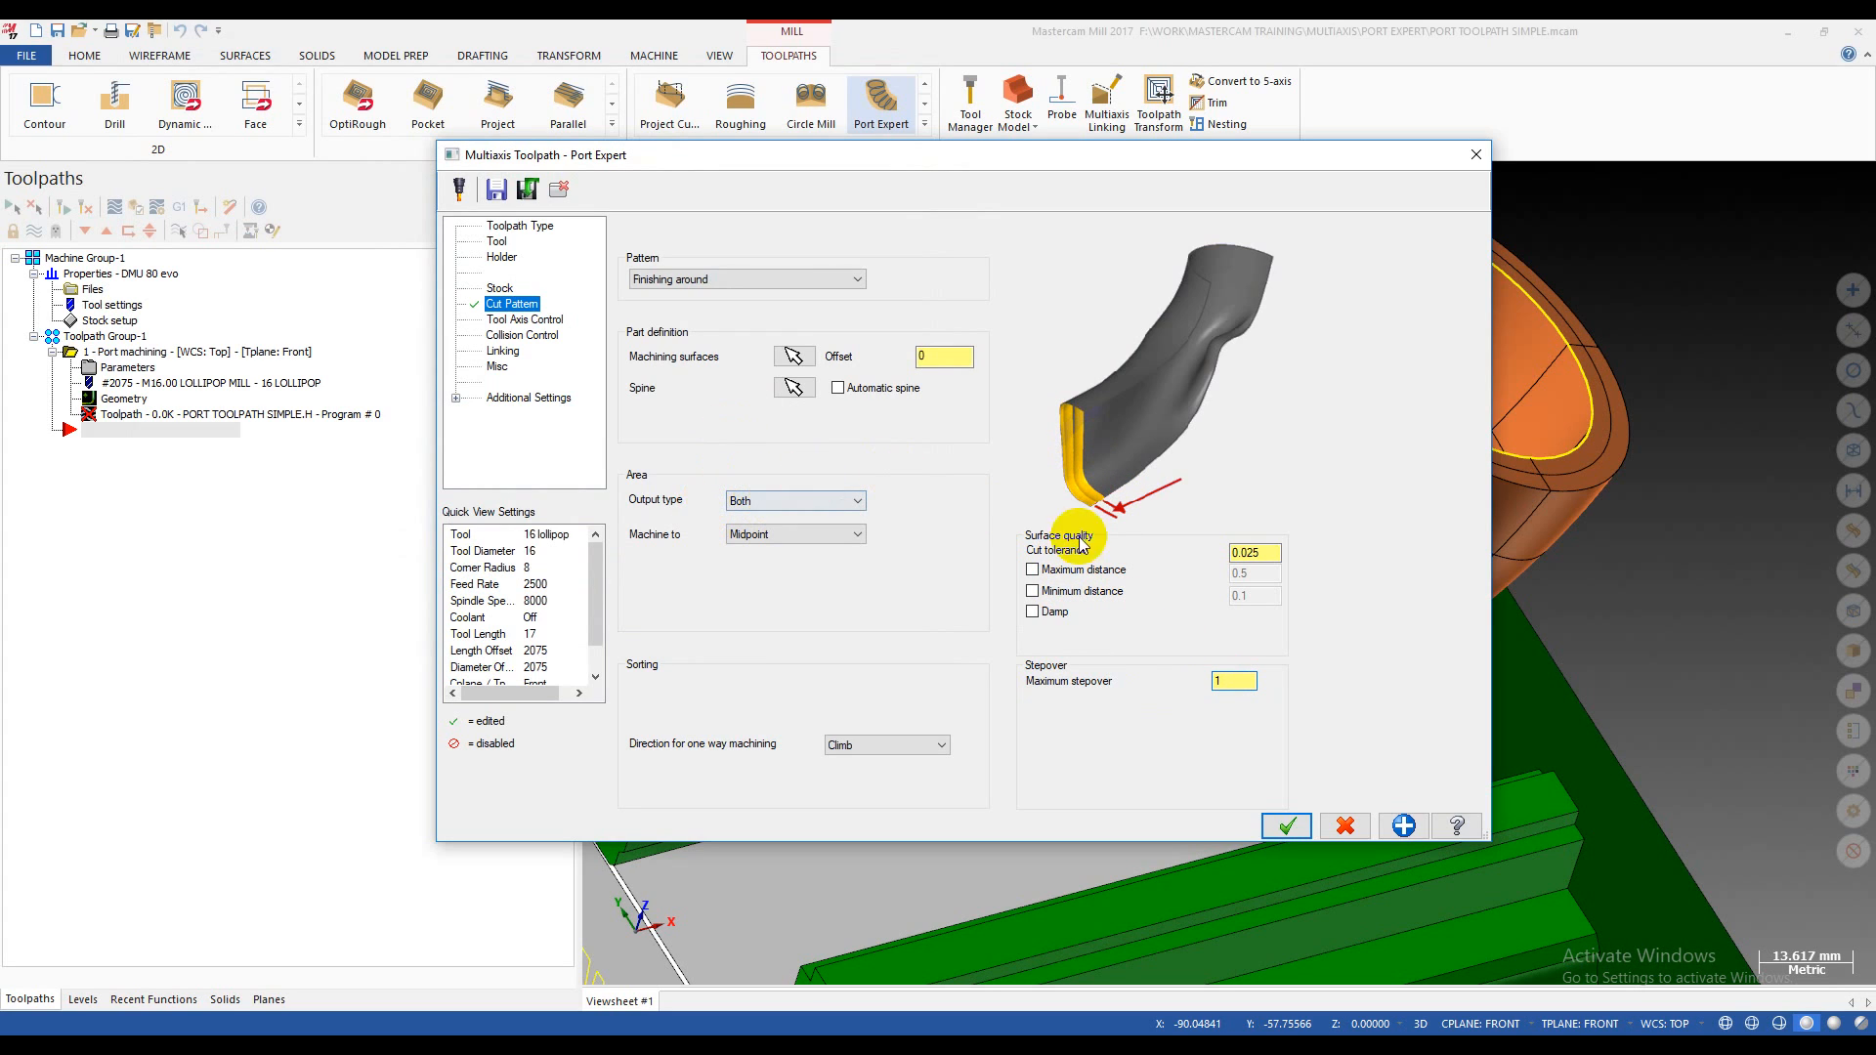
pyautogui.doubleClick(1223, 681)
pyautogui.write('.5')
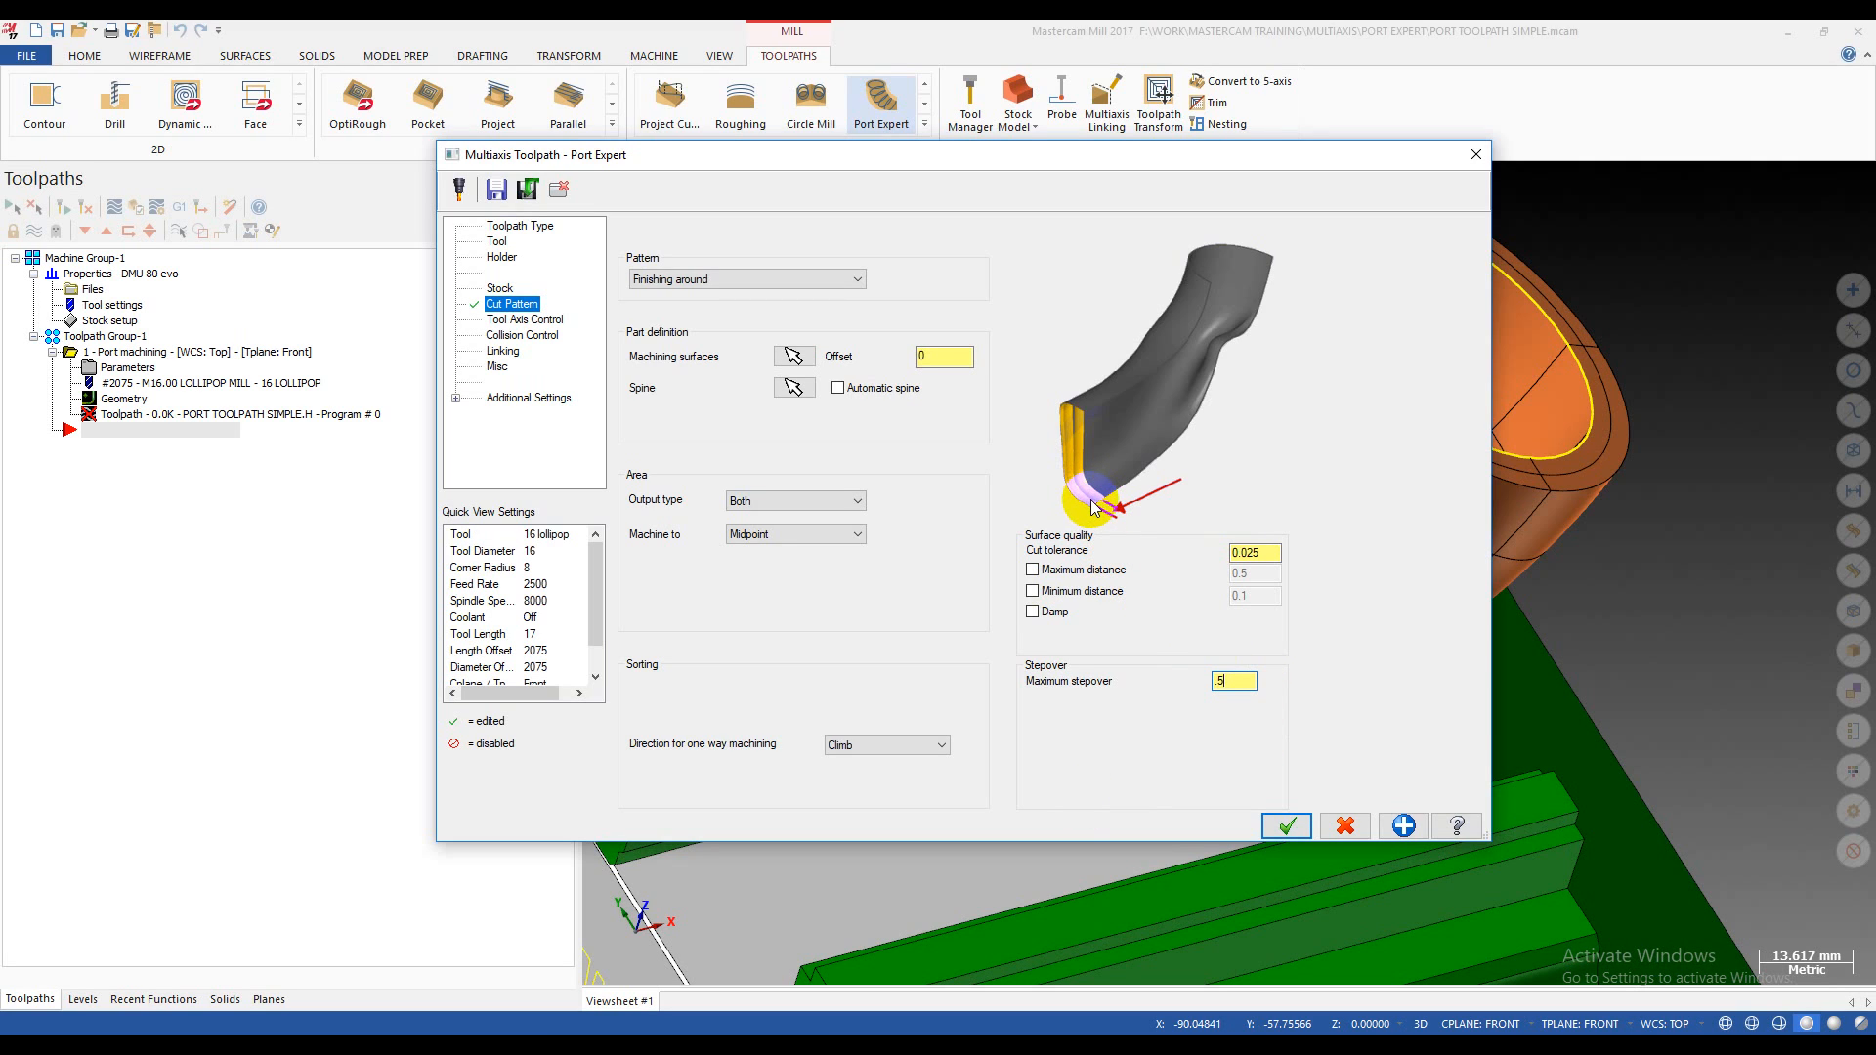
pyautogui.click(865, 748)
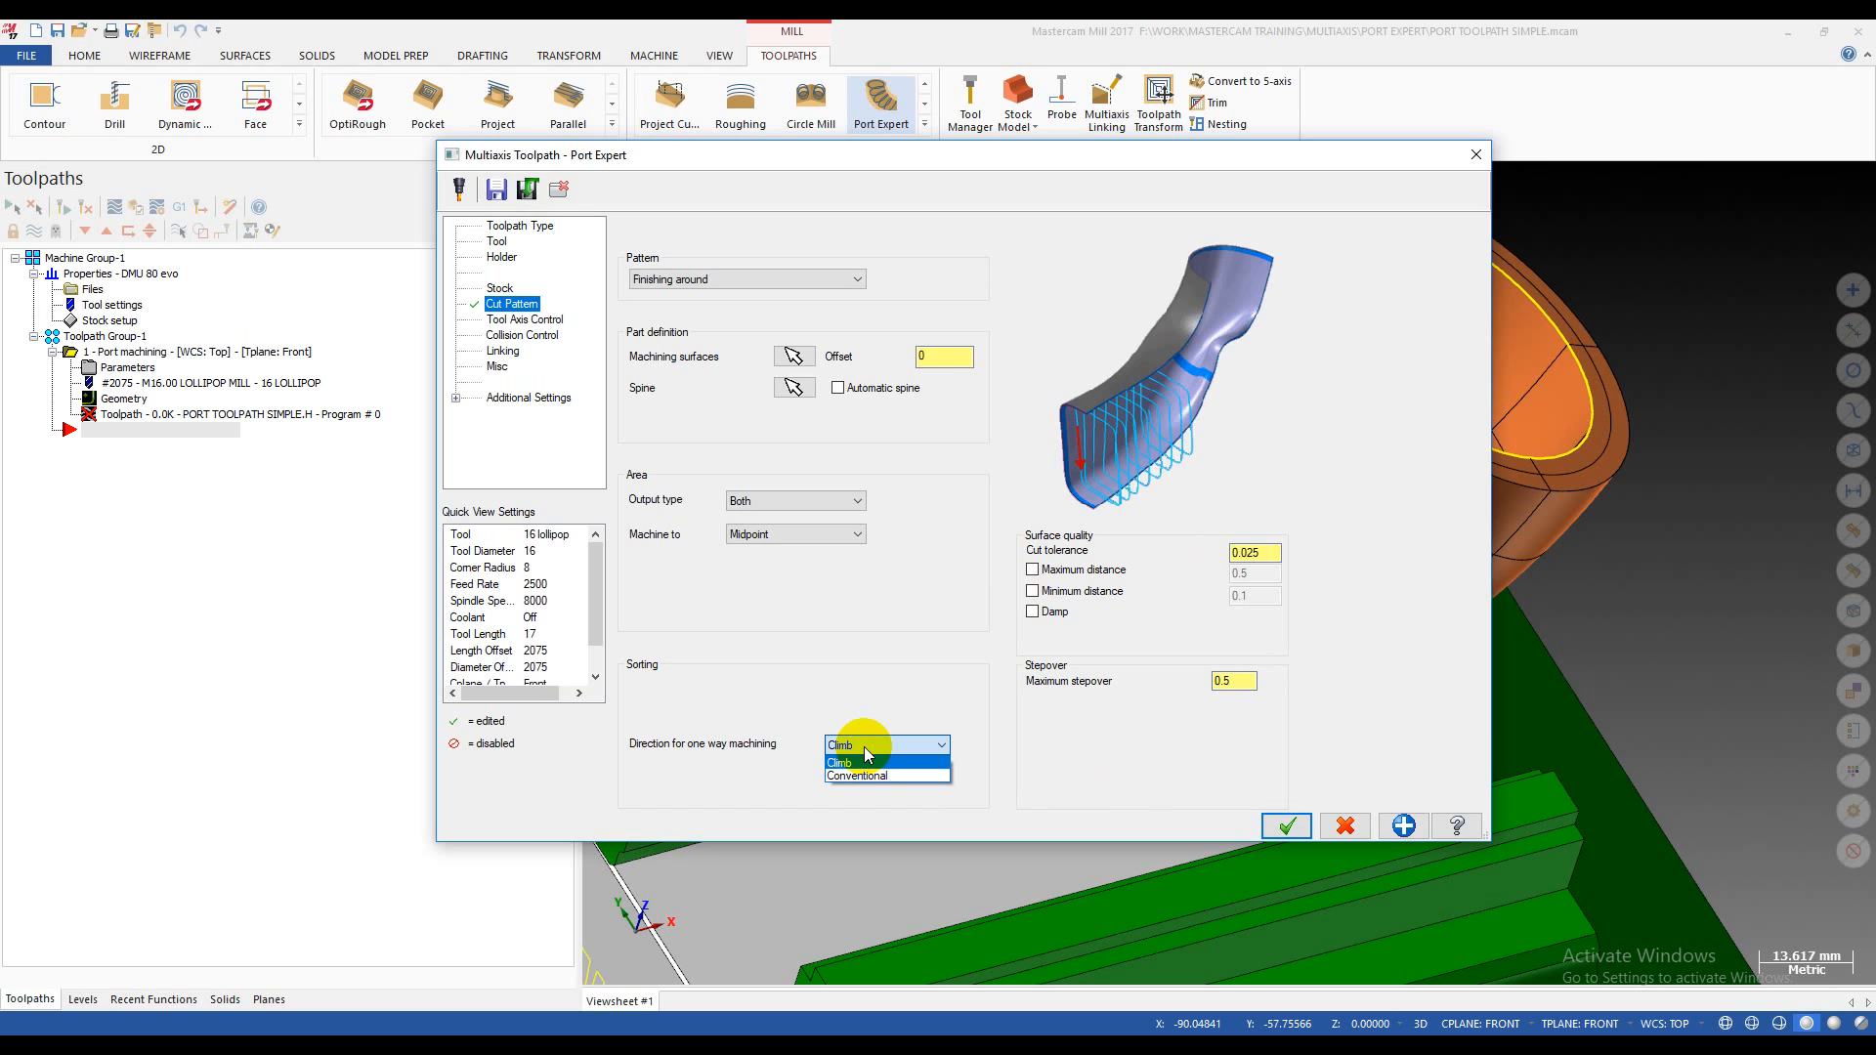
pyautogui.click(888, 704)
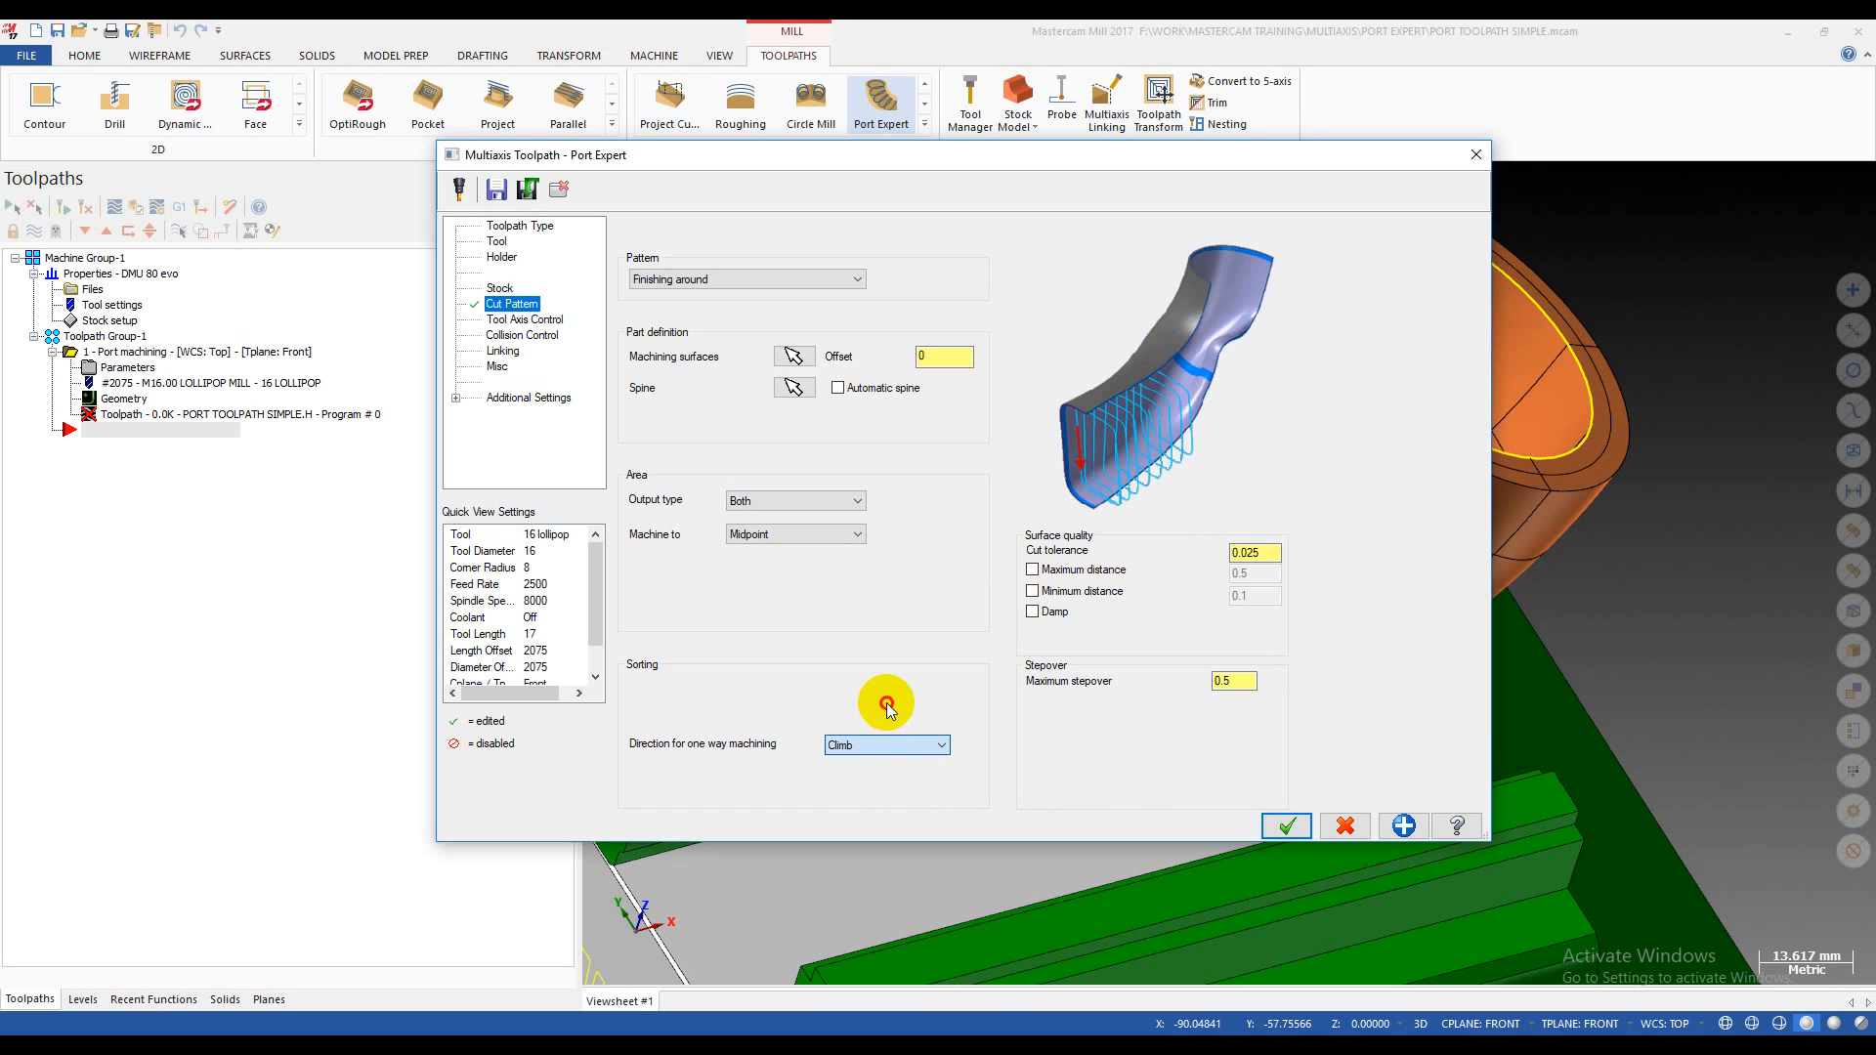
# - Examine the tool axis control settings for the 5 Axis output format and the maximum angle step
pyautogui.click(533, 319)
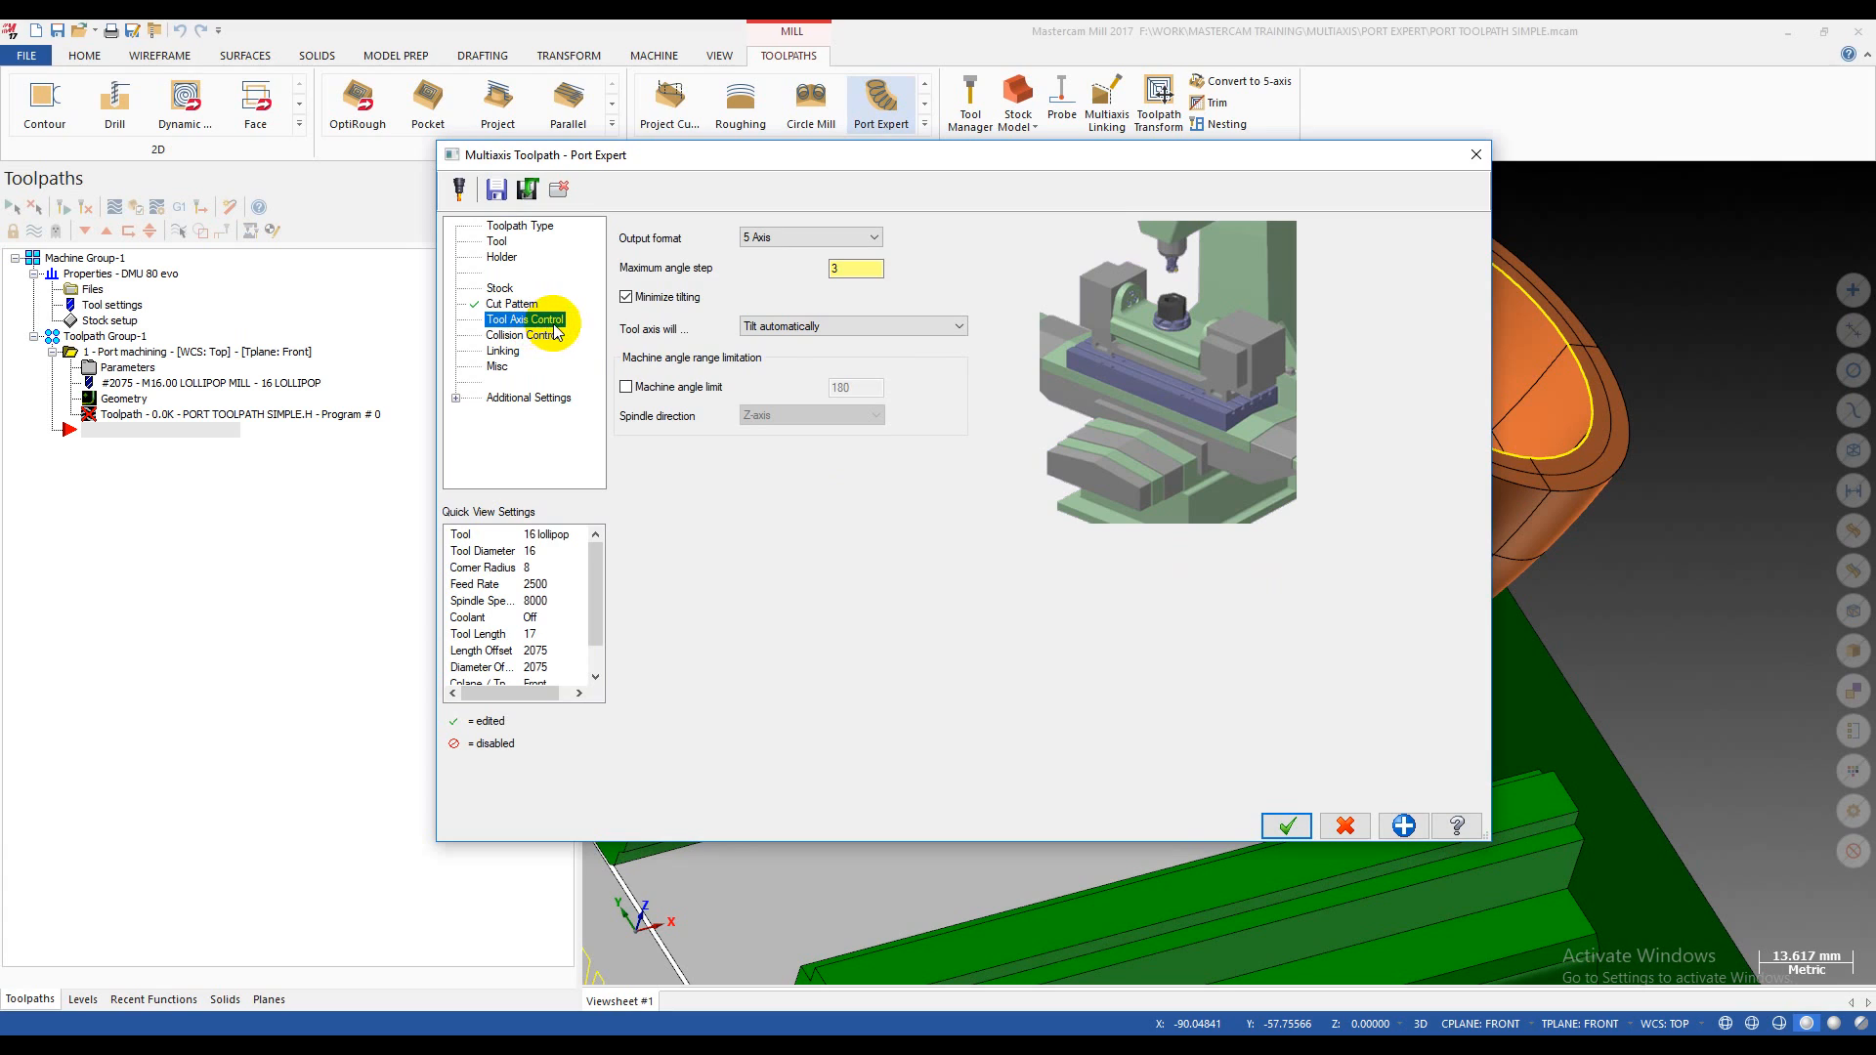
pyautogui.click(782, 236)
pyautogui.click(783, 235)
pyautogui.click(786, 238)
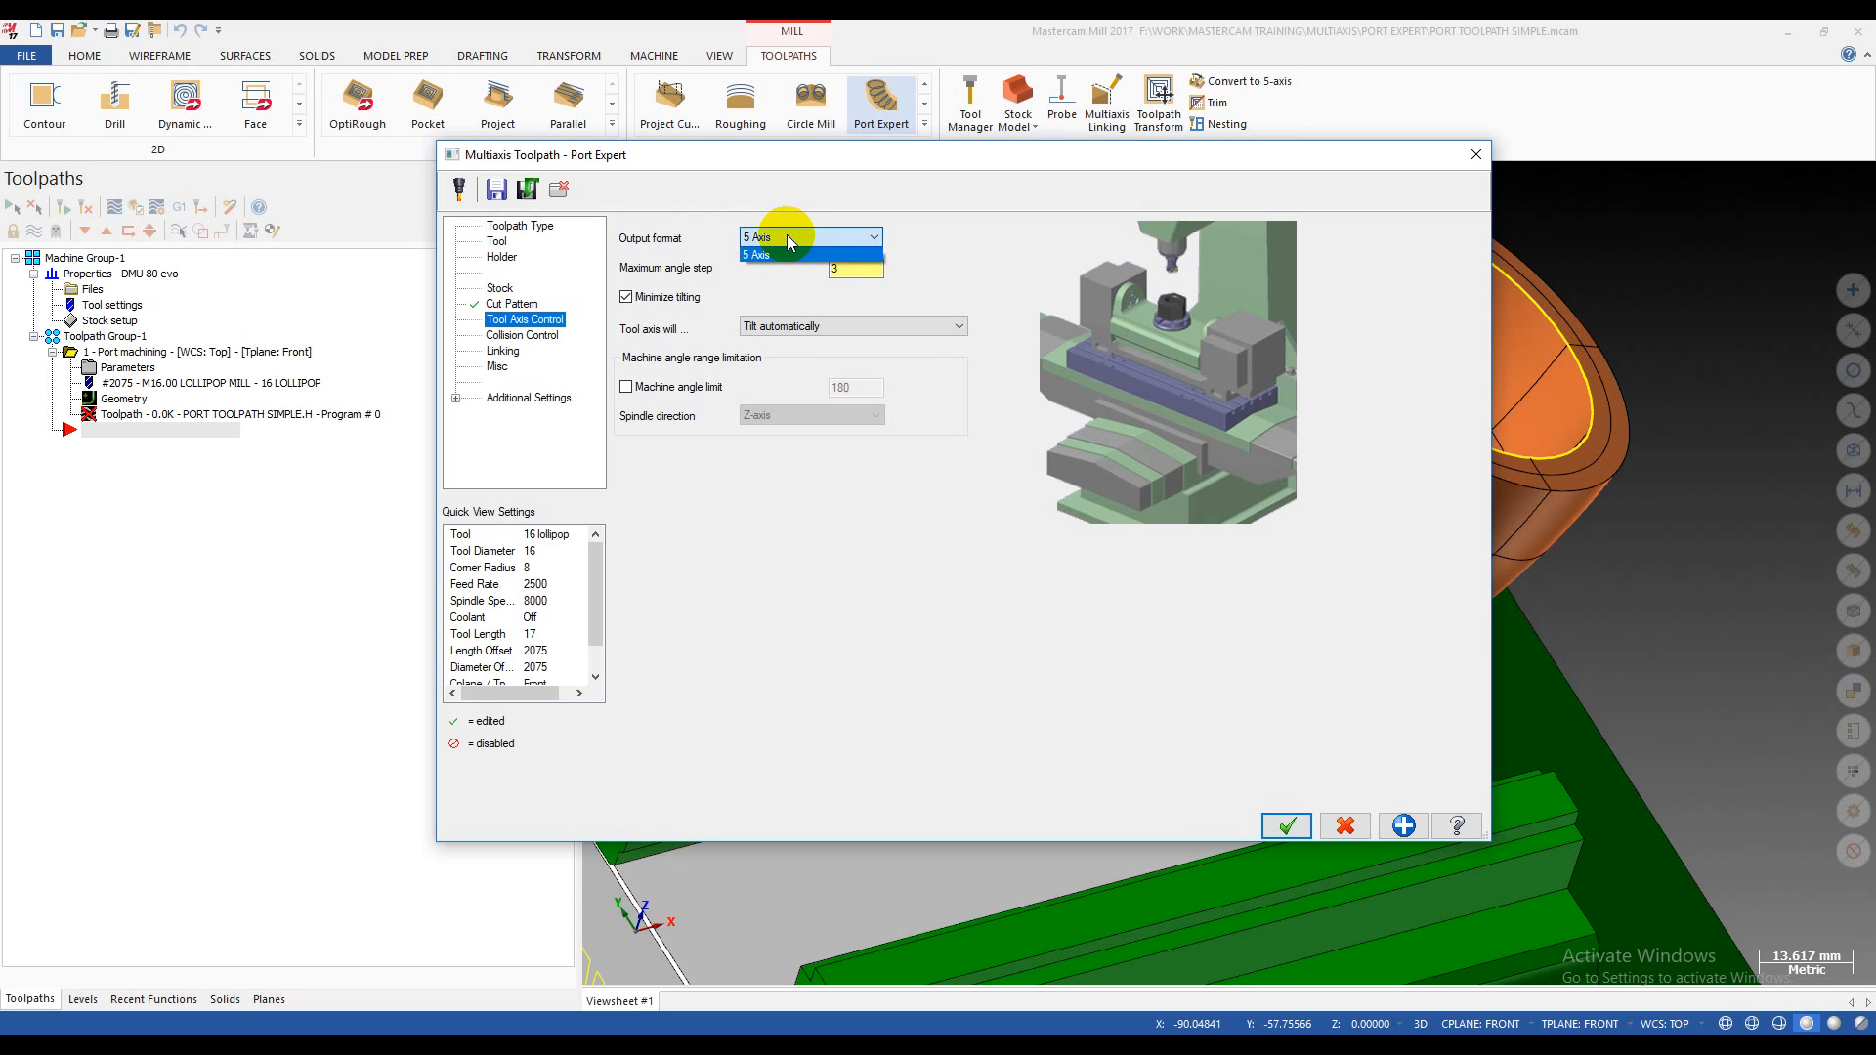
pyautogui.click(787, 239)
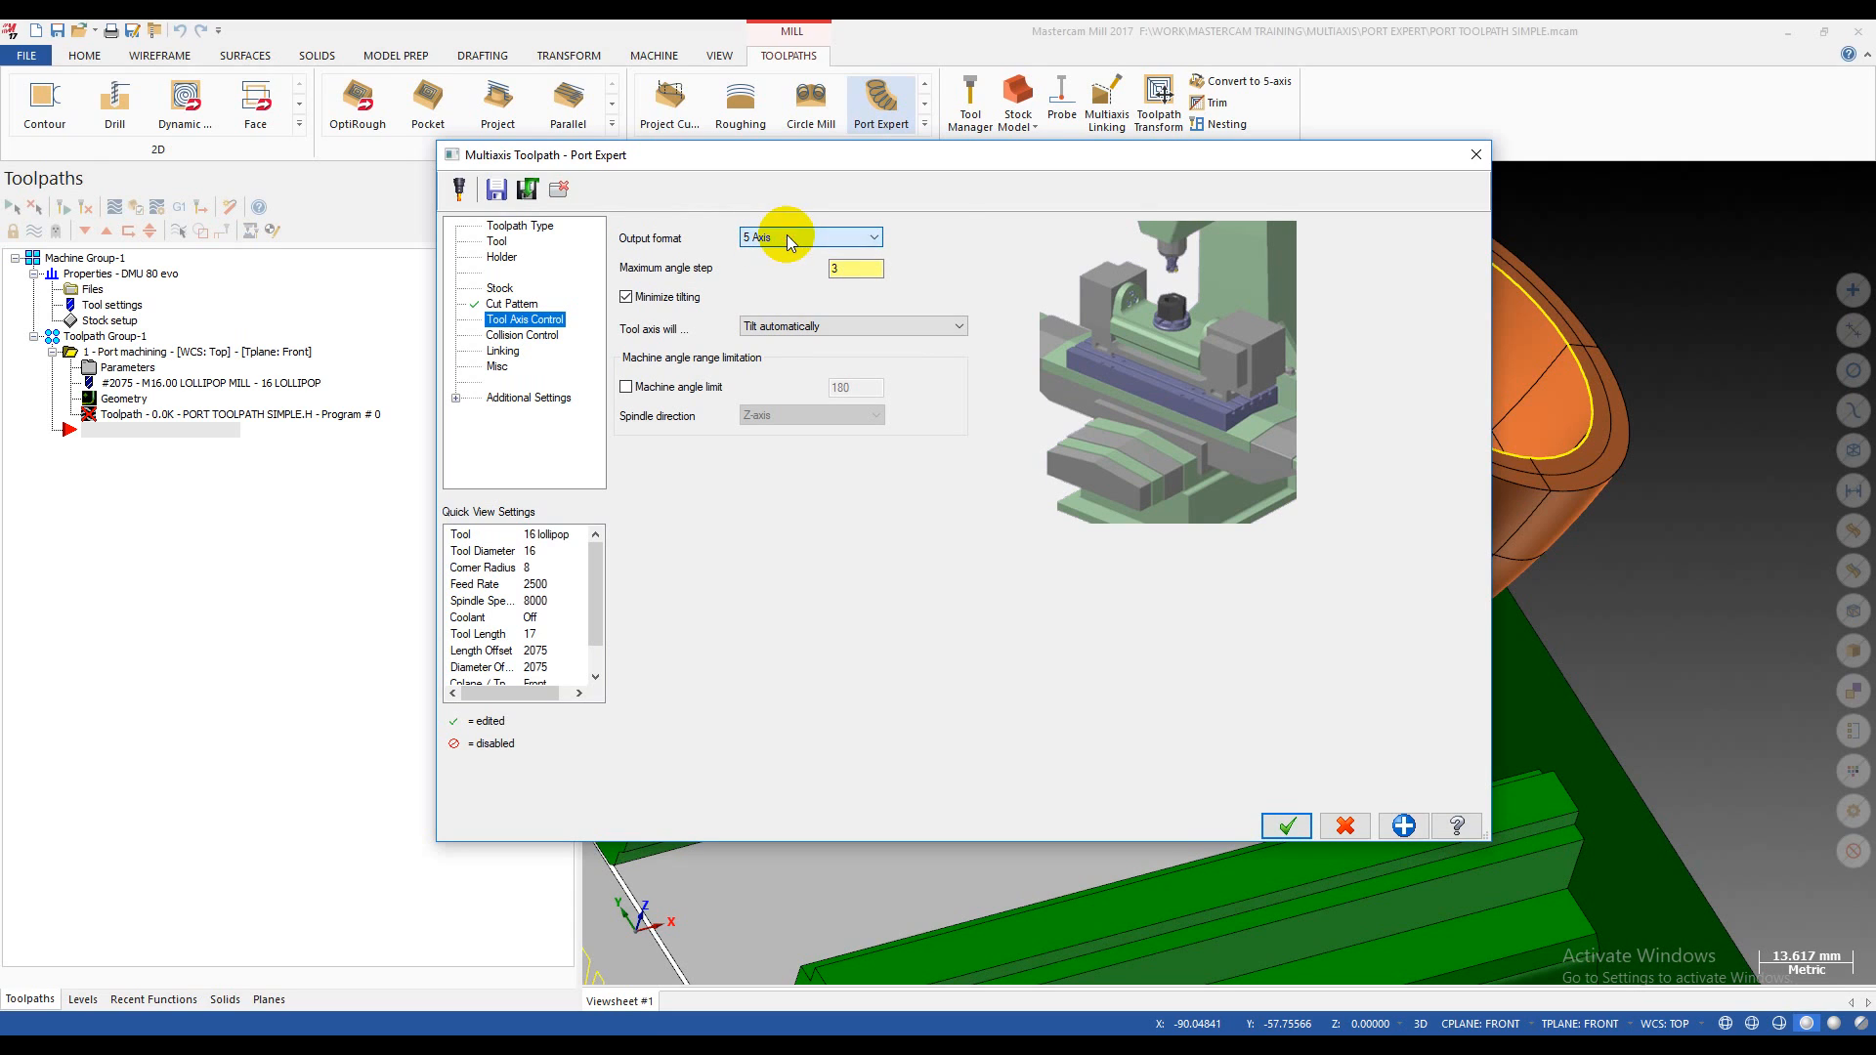
pyautogui.doubleClick(877, 271)
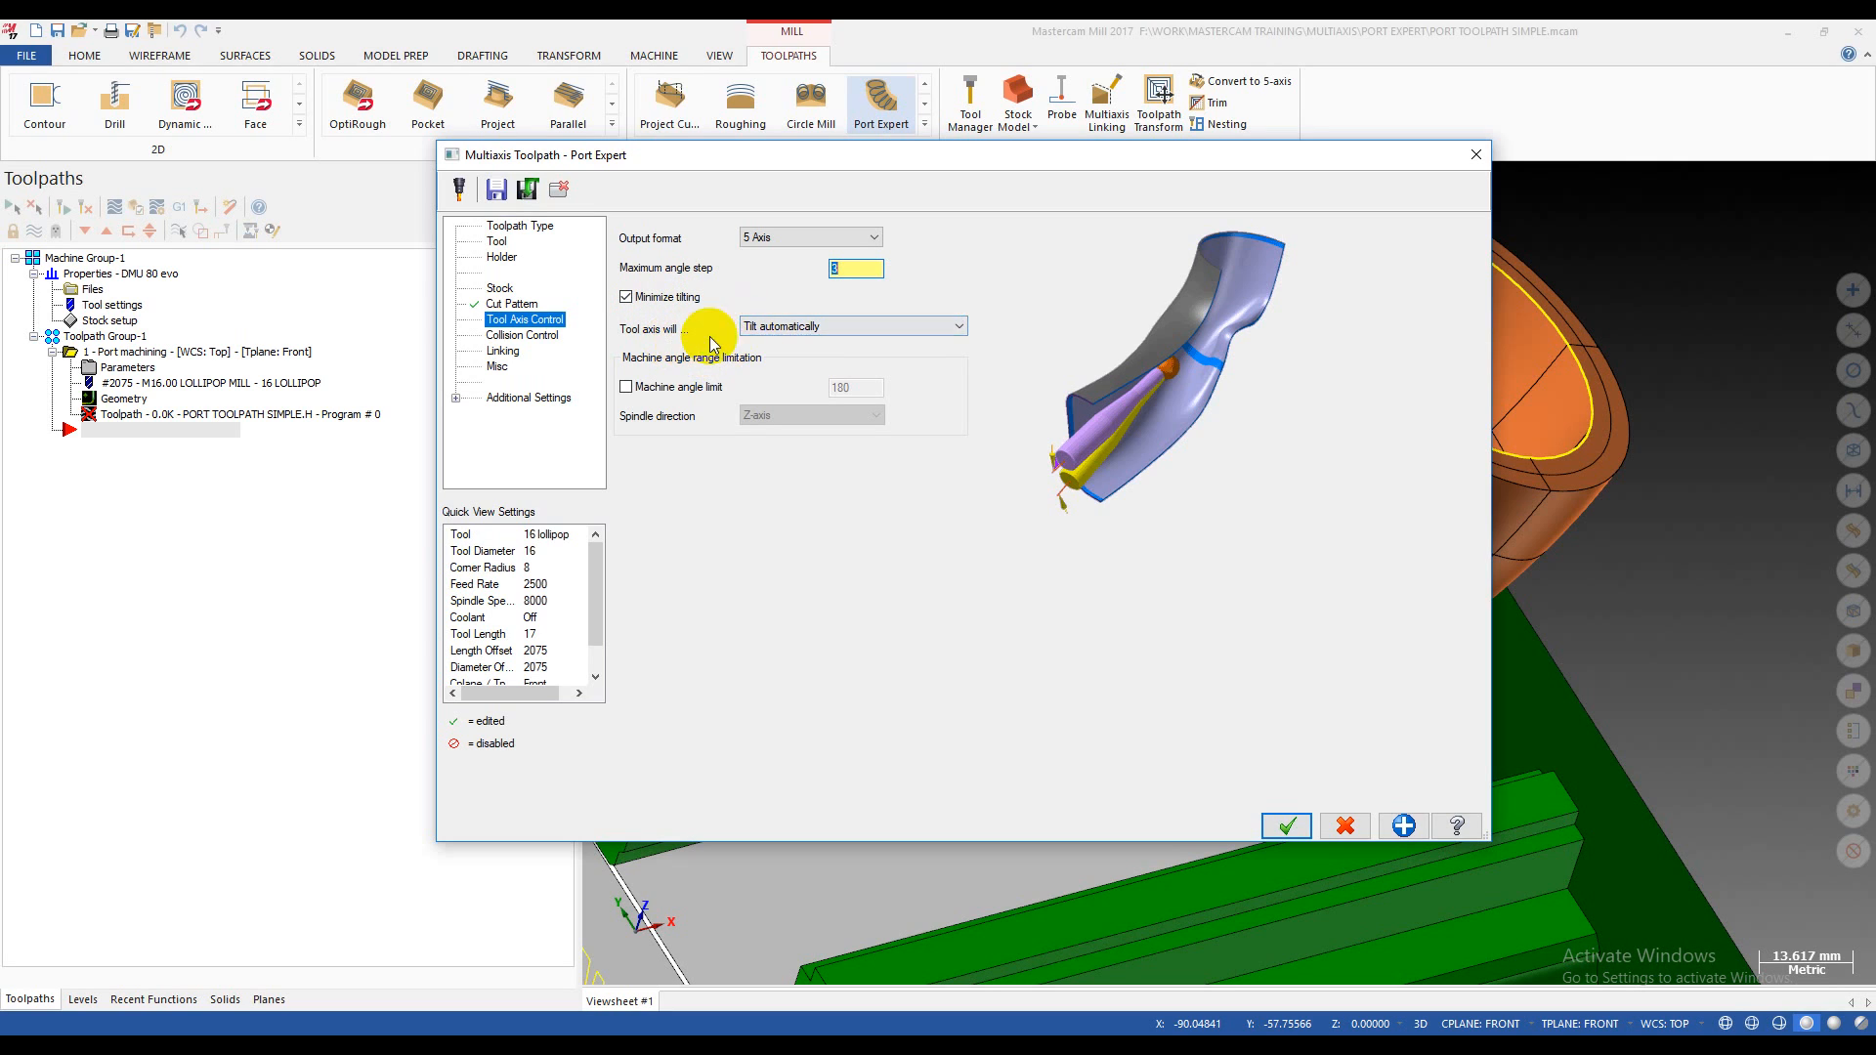
# - Set the tool axis behaviour to Tilt automatically in the tool axis control settings
pyautogui.click(800, 326)
pyautogui.click(801, 326)
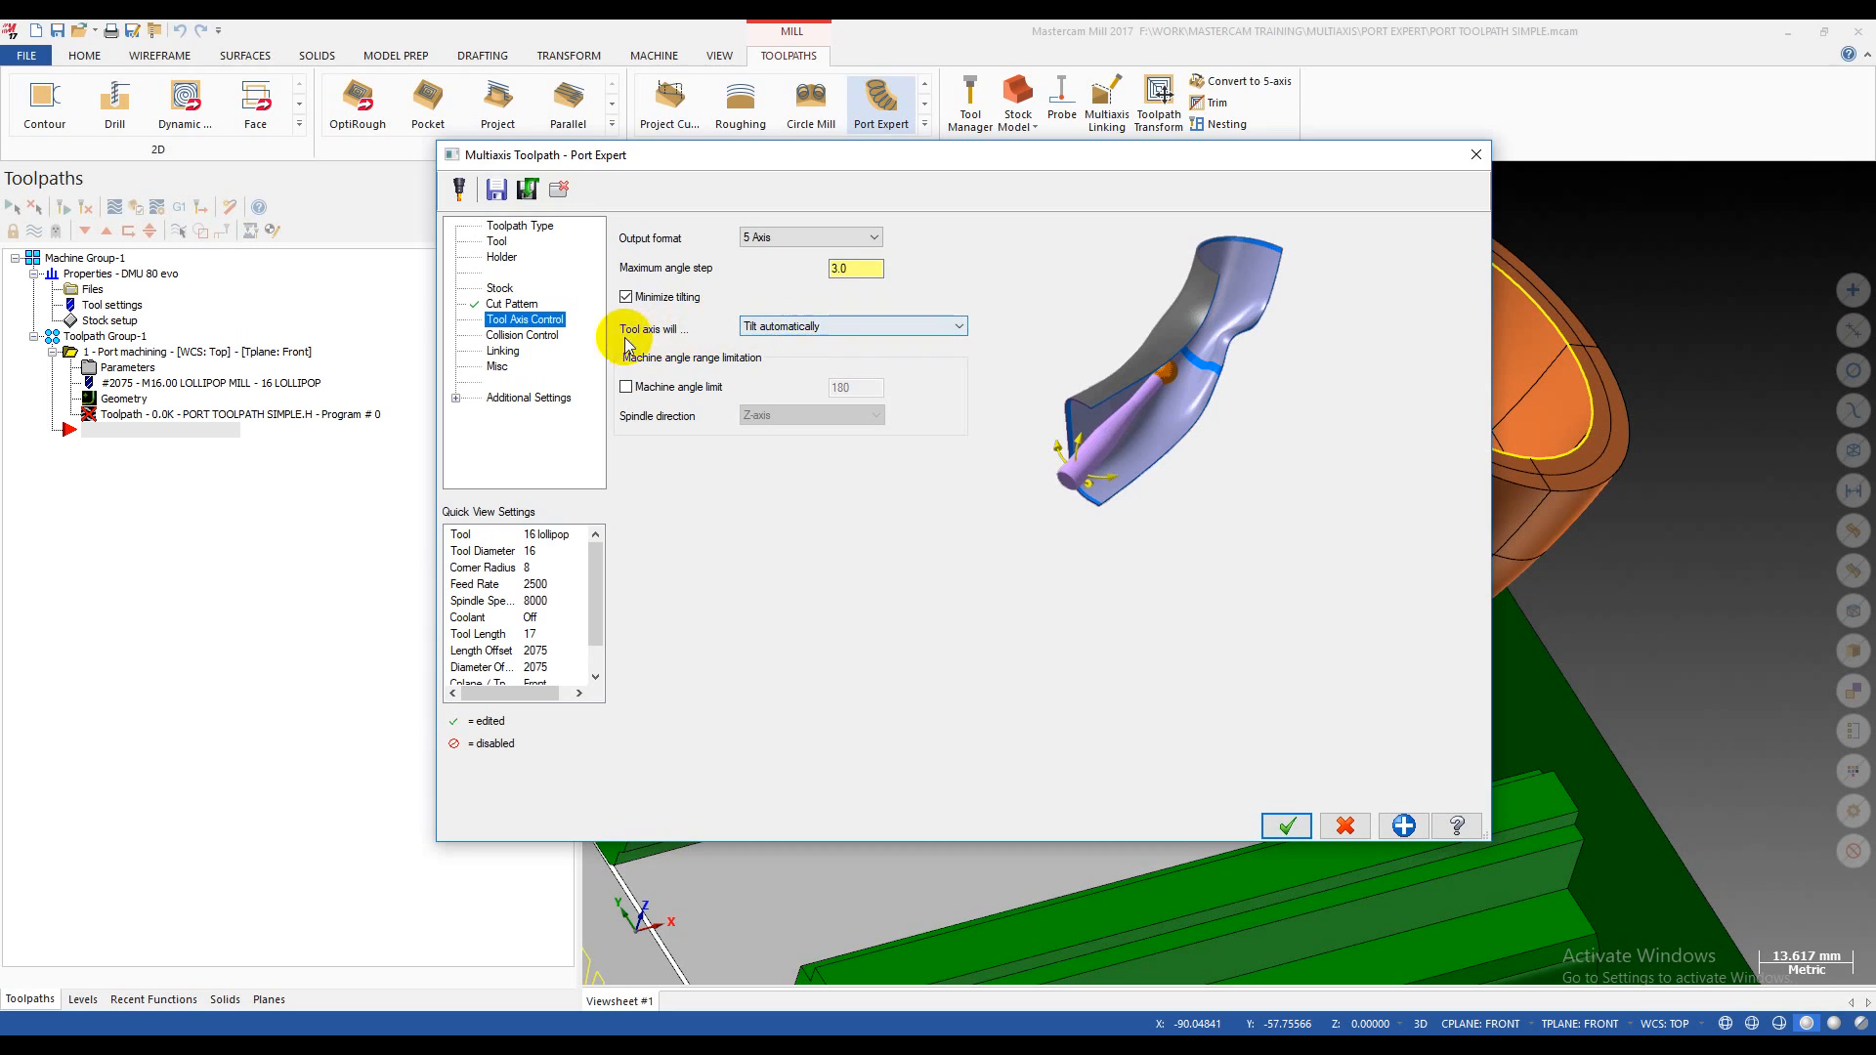
pyautogui.click(782, 326)
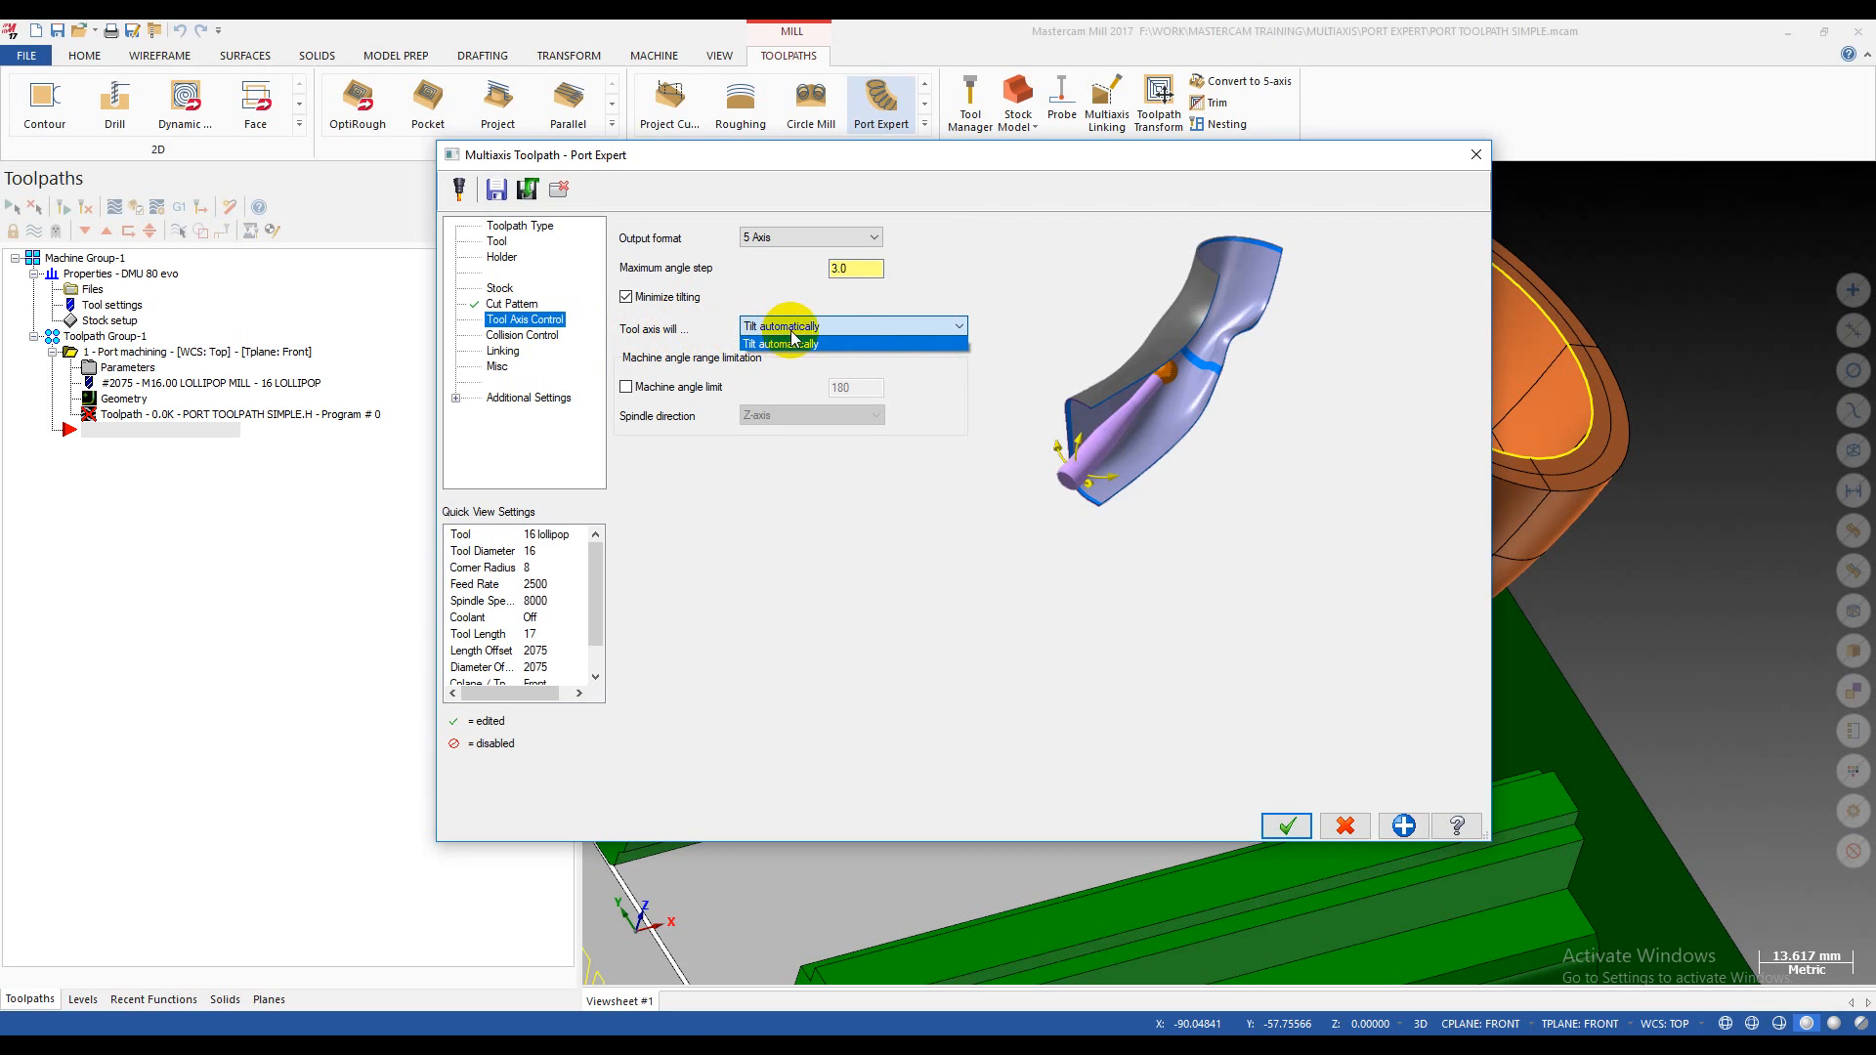
pyautogui.click(809, 346)
pyautogui.click(813, 327)
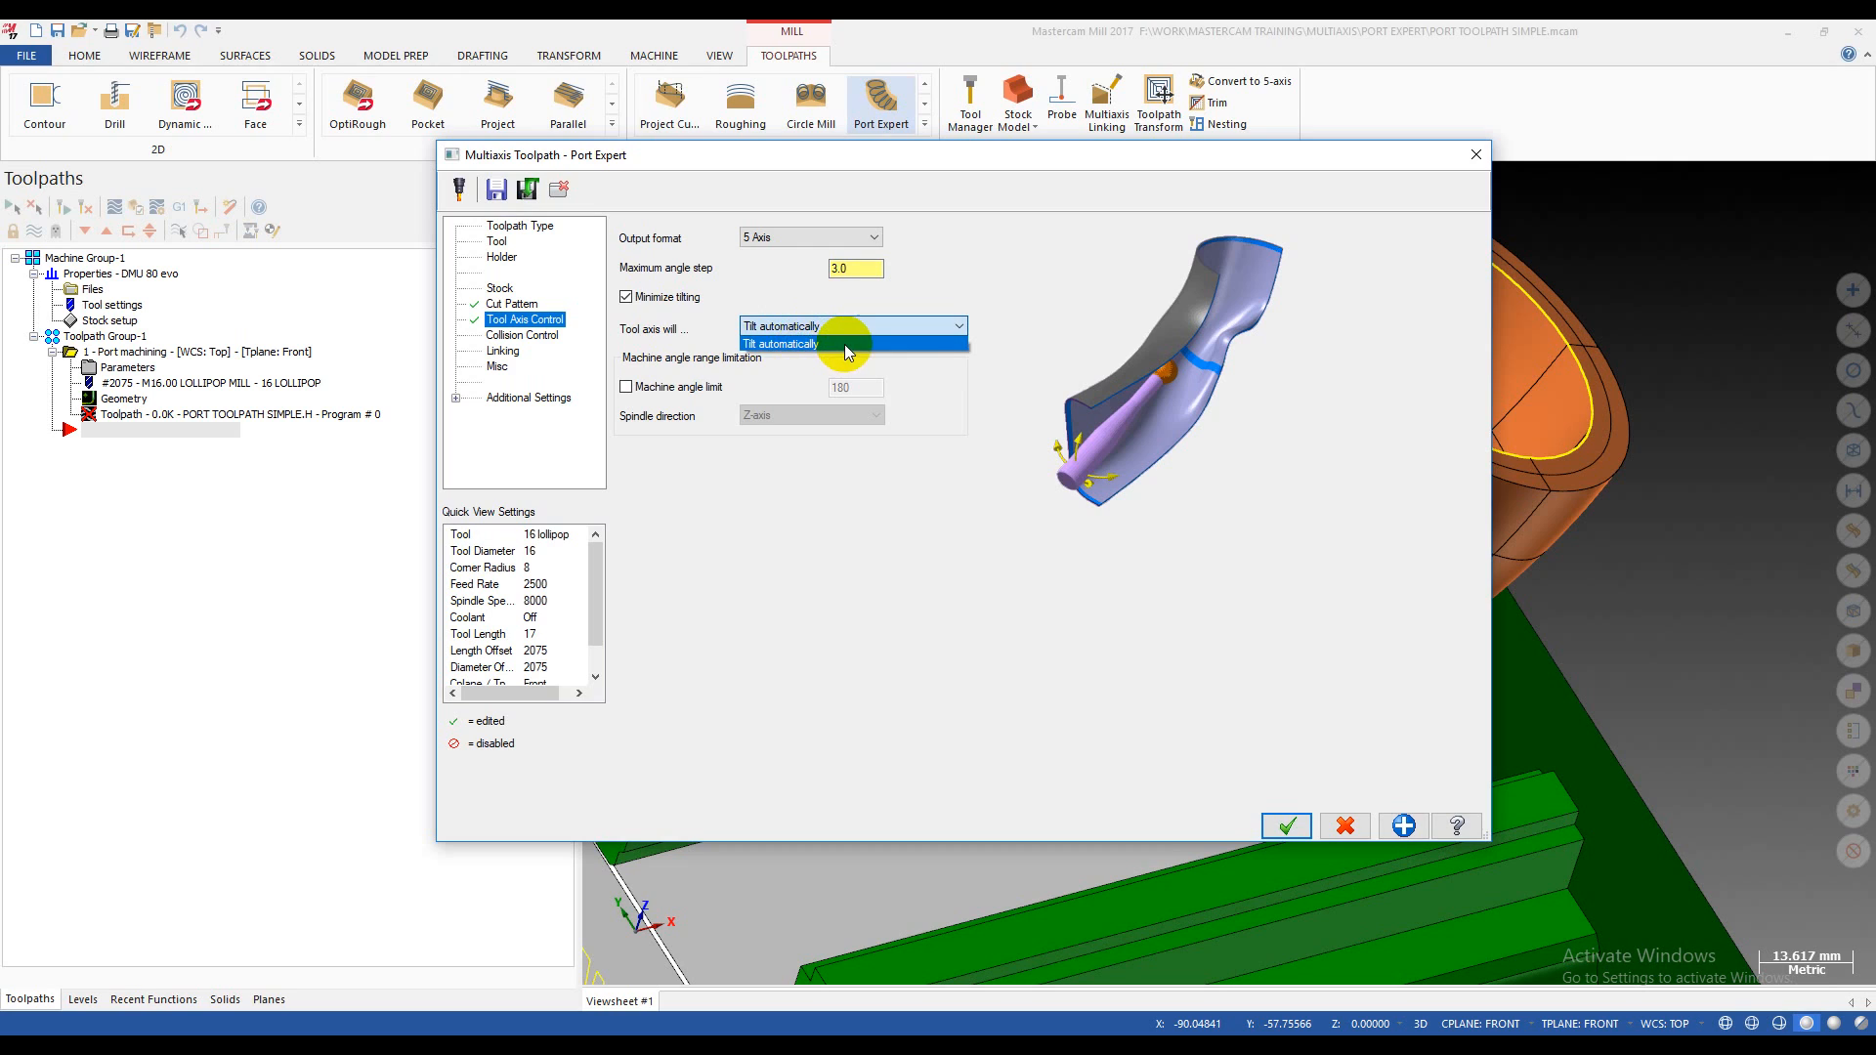
pyautogui.click(848, 343)
pyautogui.click(854, 334)
pyautogui.click(849, 344)
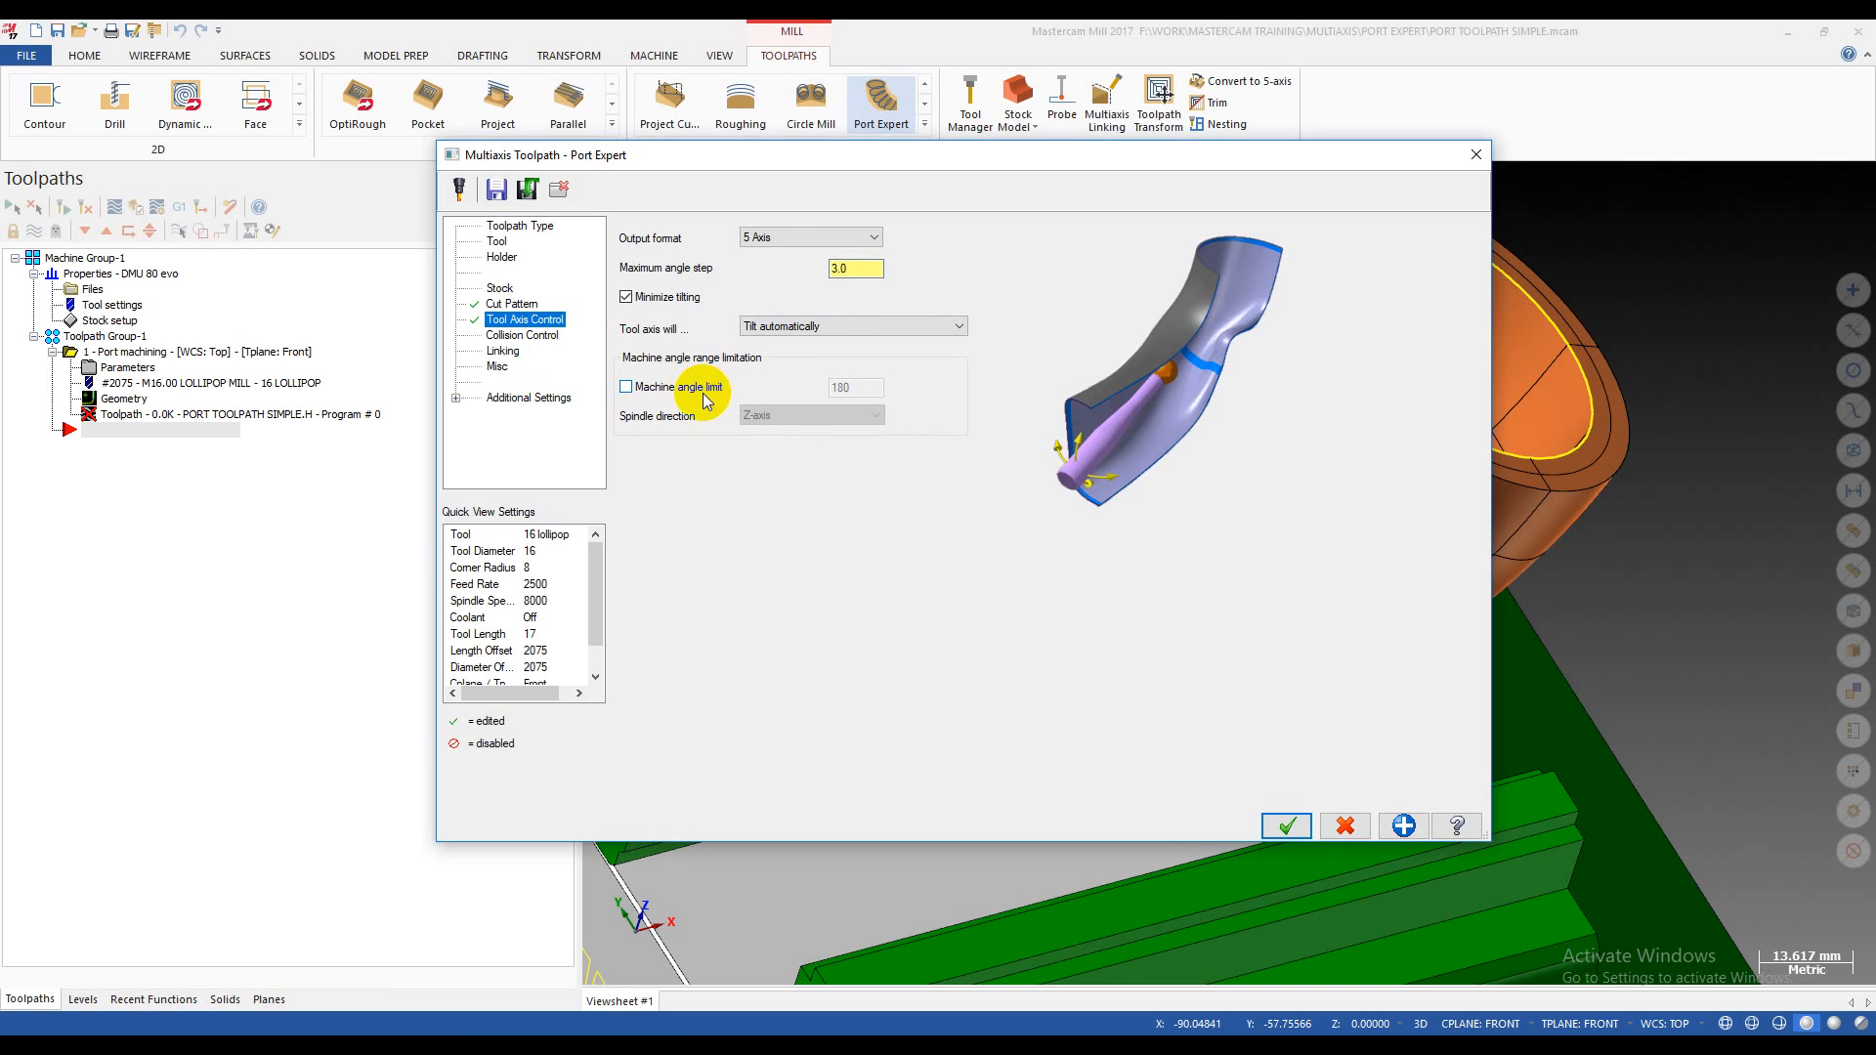
# - Examine the collision control clearance types and the shaft, arbor and holder clearance values, keeping the clearance type Cylindric
pyautogui.click(518, 336)
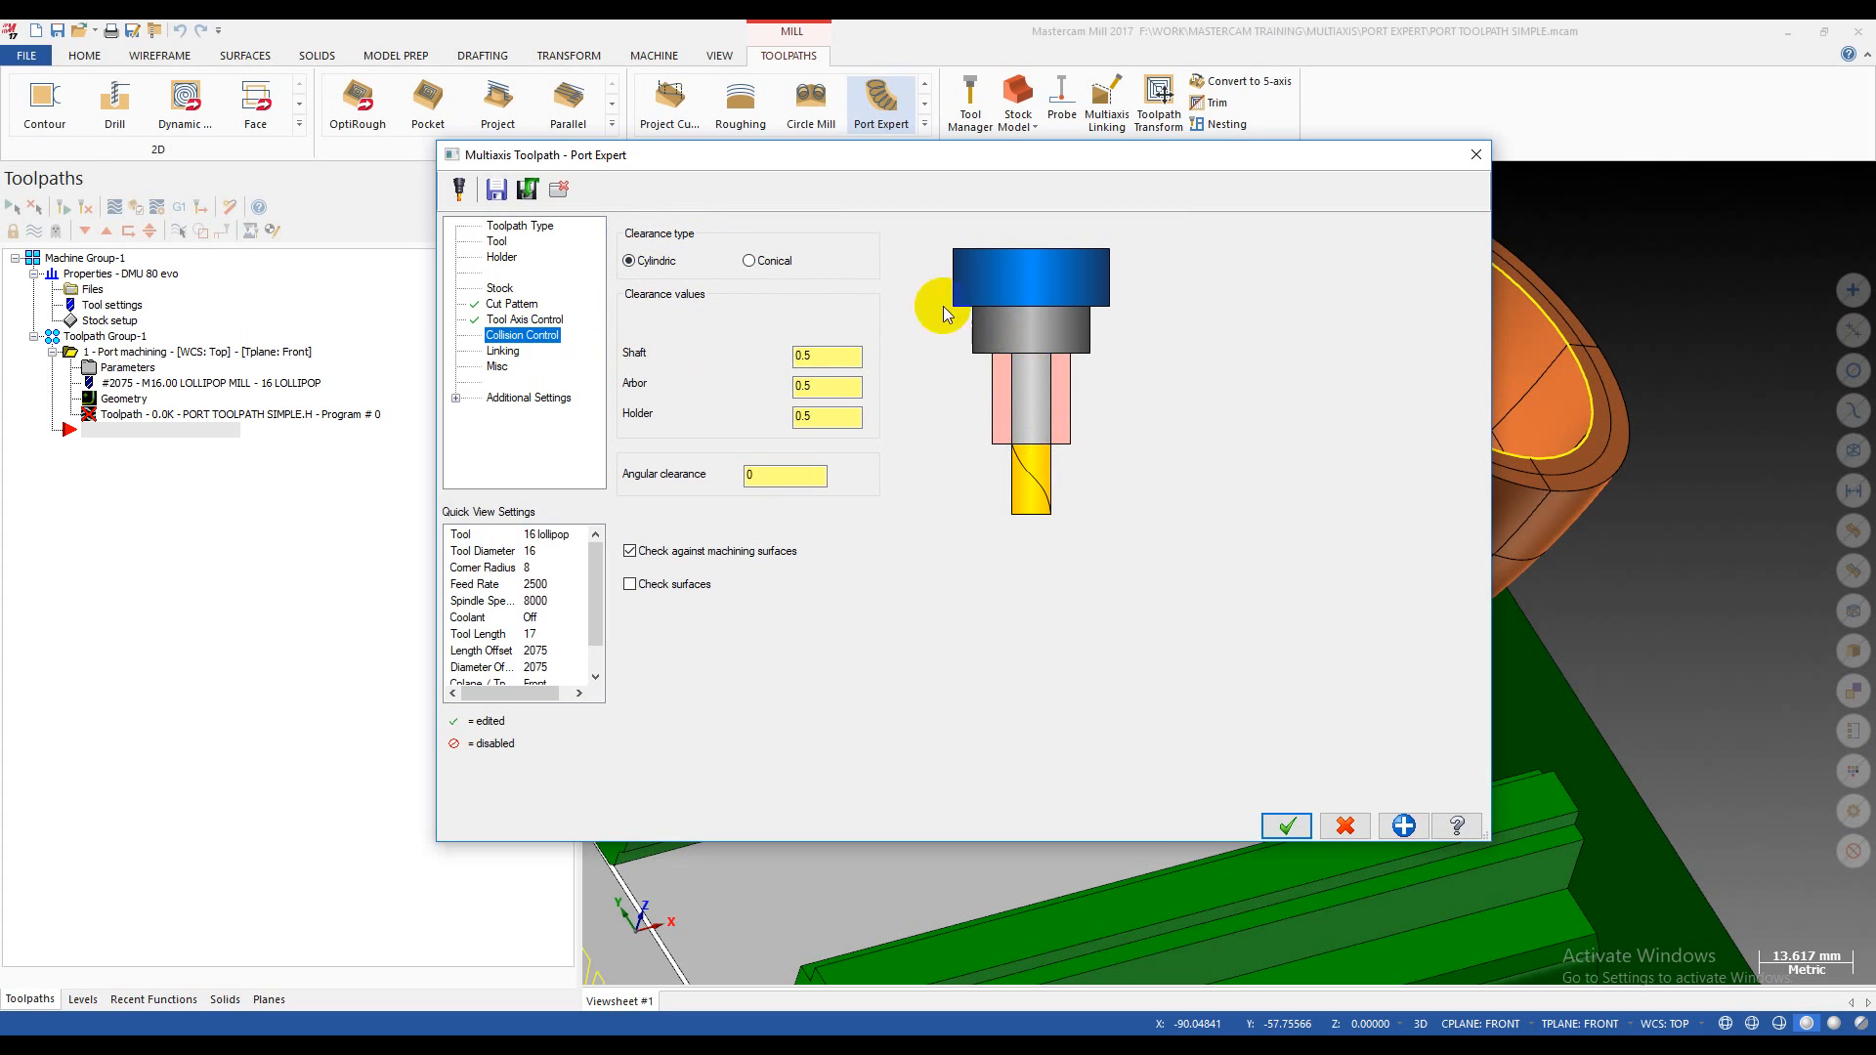
pyautogui.click(772, 260)
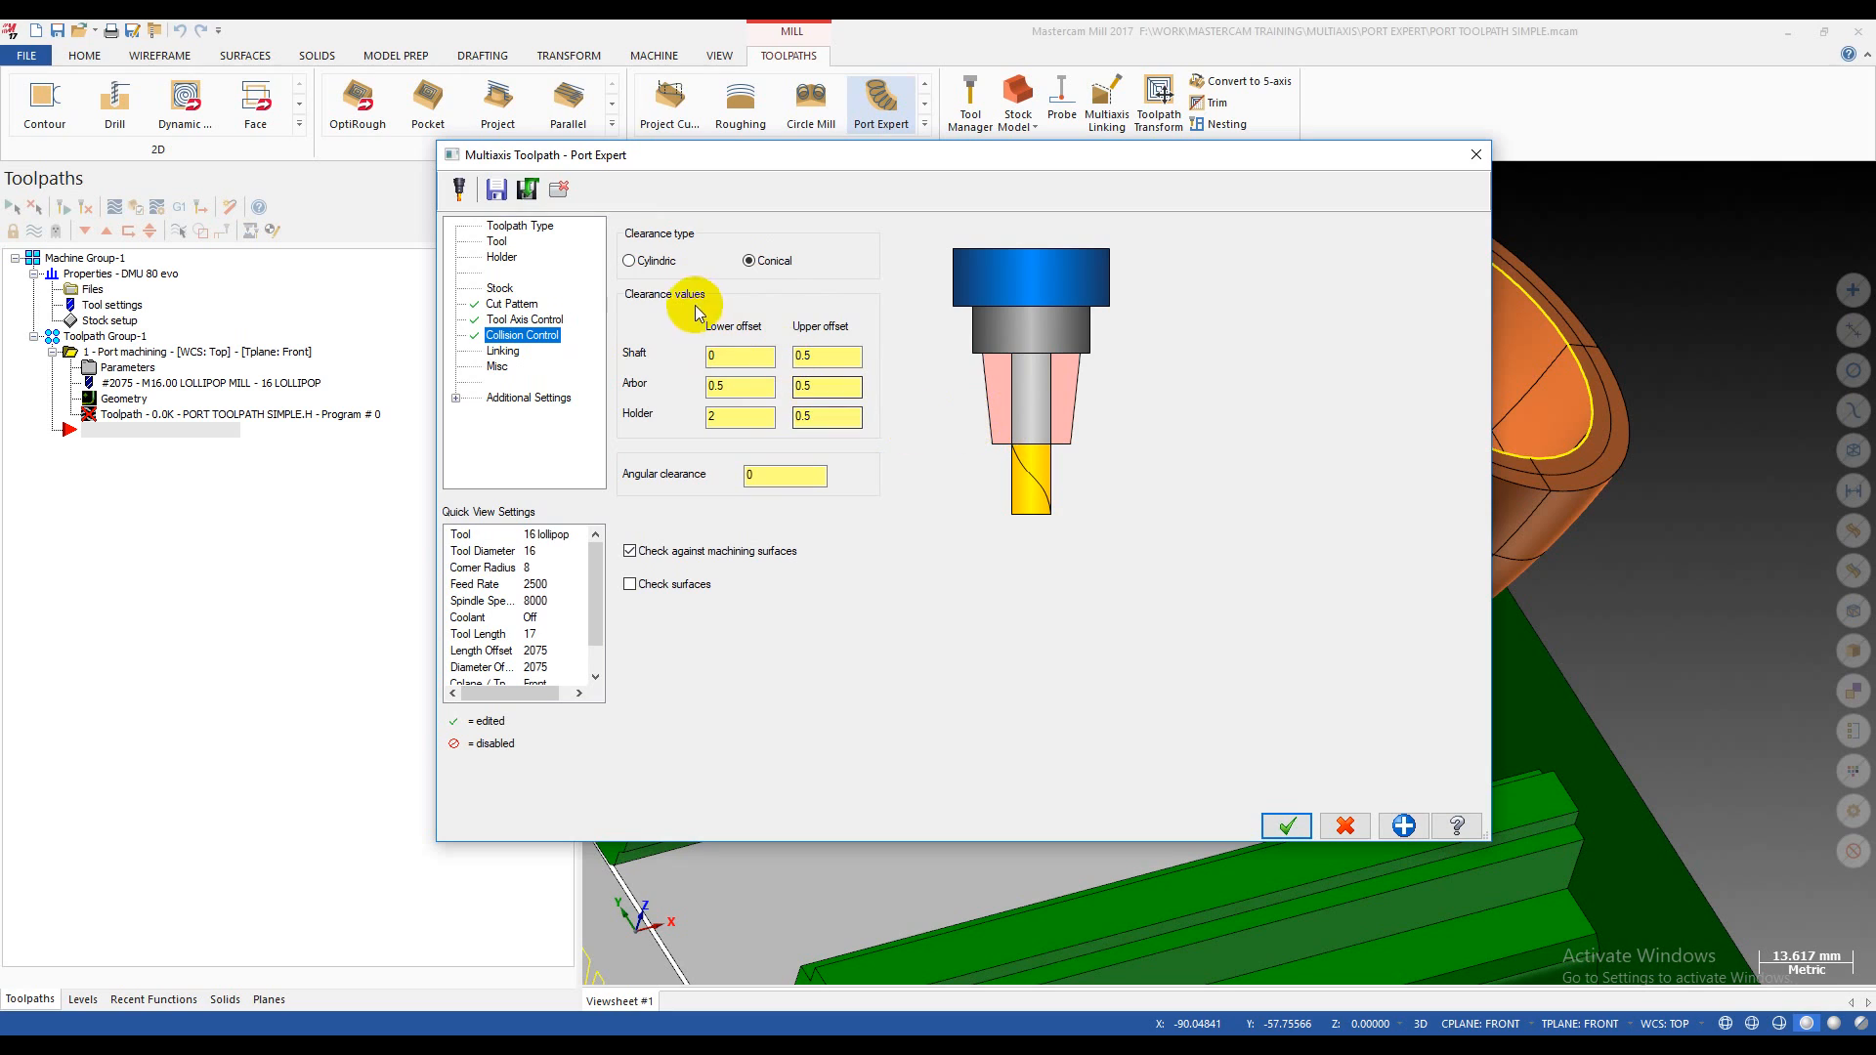
pyautogui.click(630, 260)
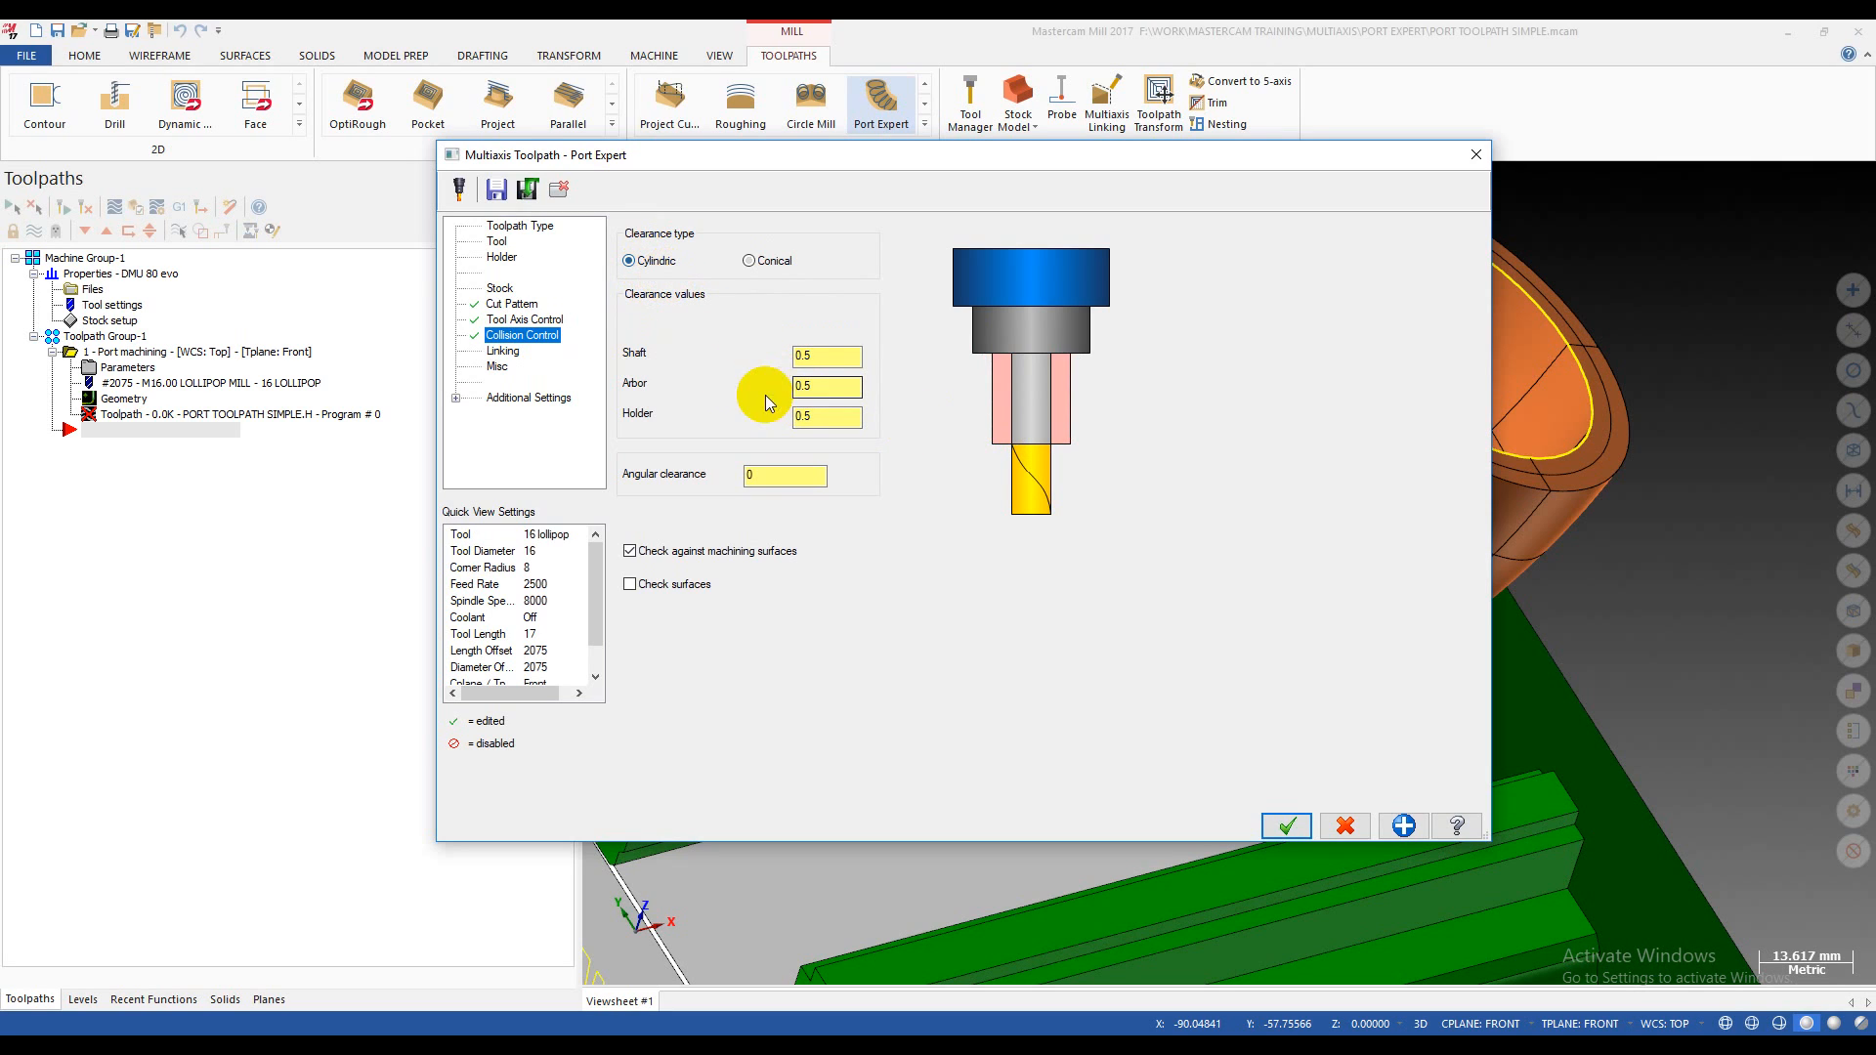
pyautogui.click(826, 415)
pyautogui.click(831, 384)
pyautogui.hotkey('shift', 'Tab')
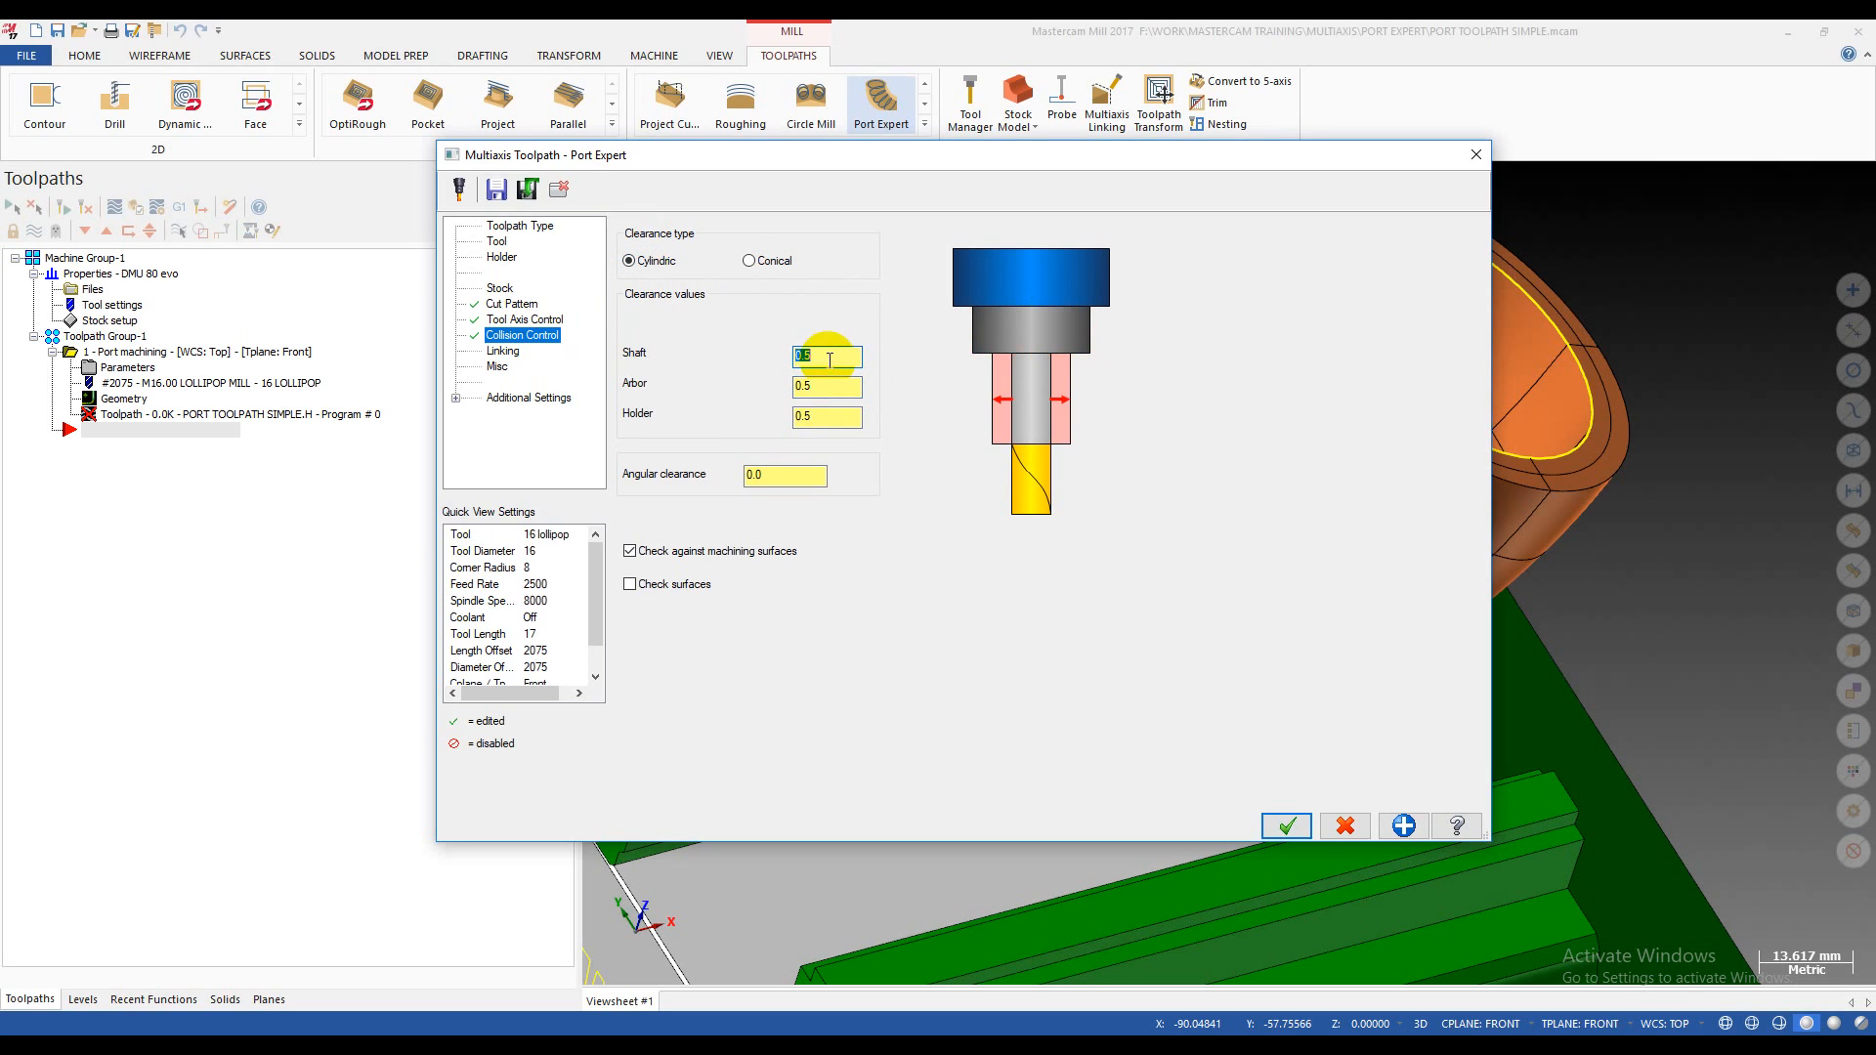
pyautogui.click(825, 387)
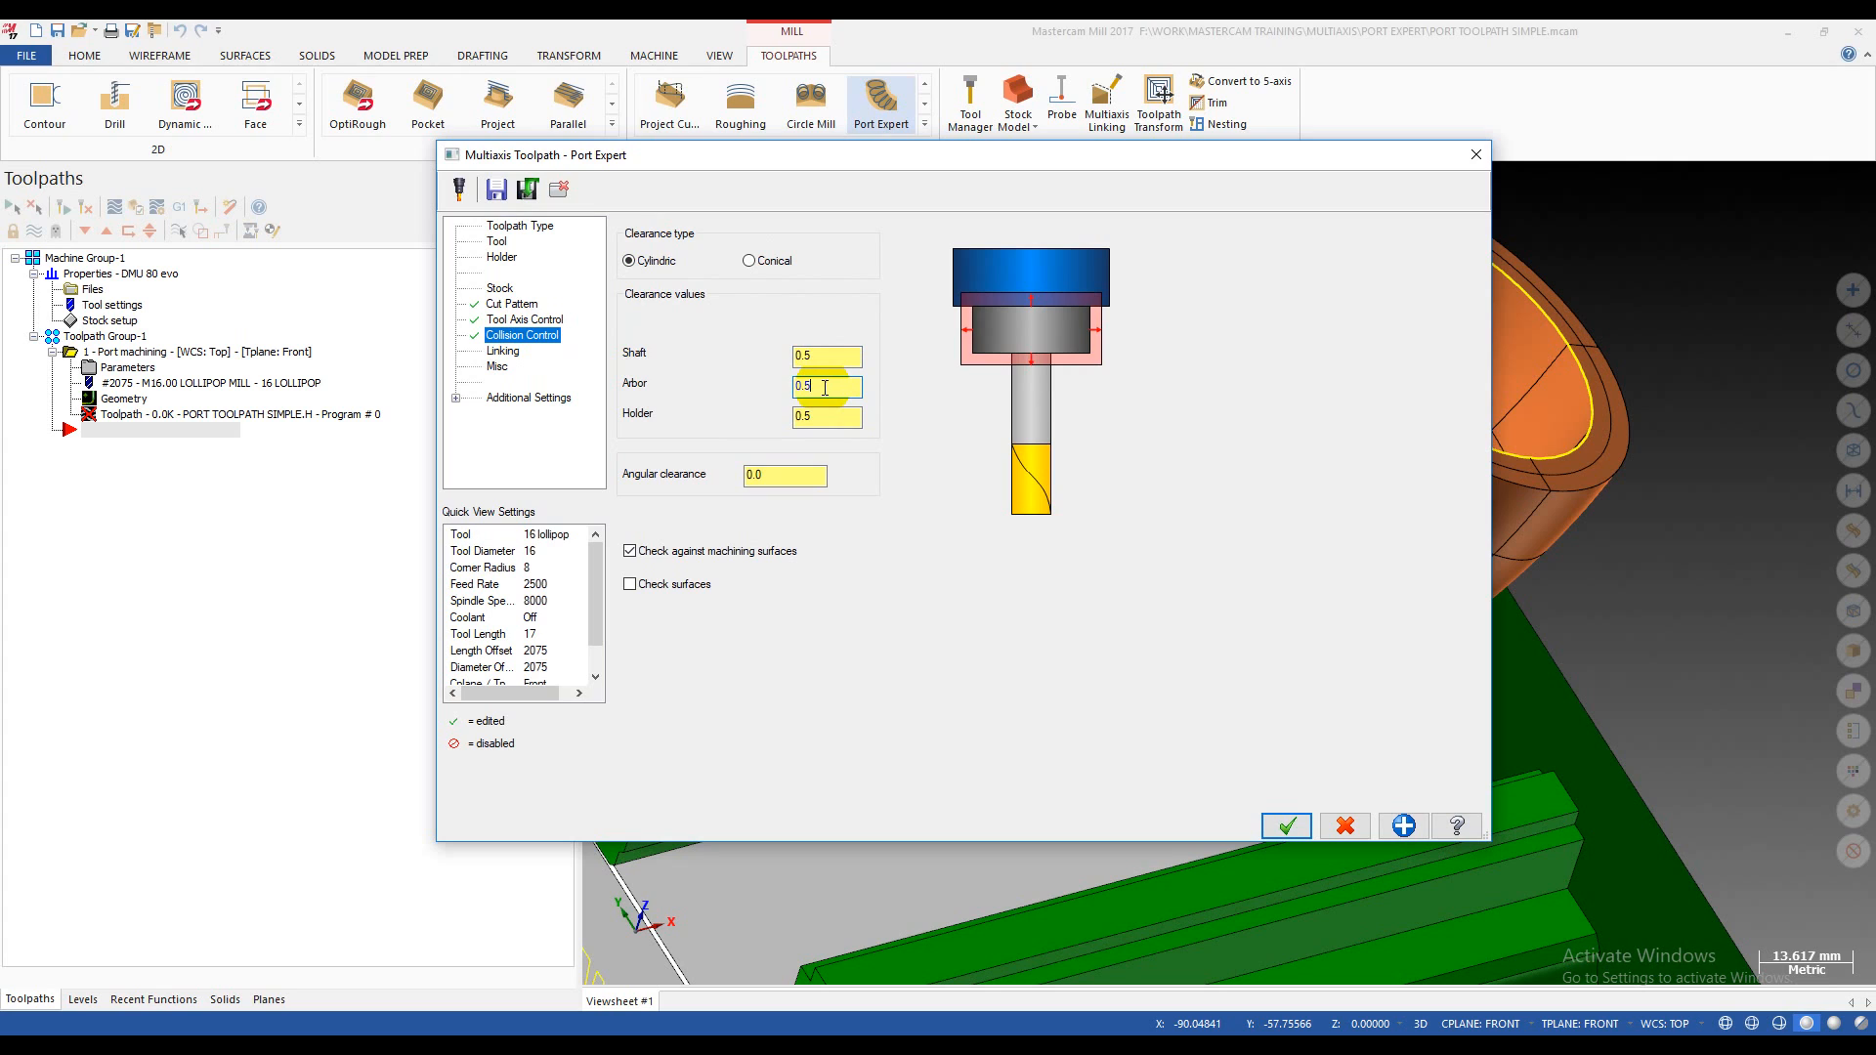
pyautogui.doubleClick(828, 418)
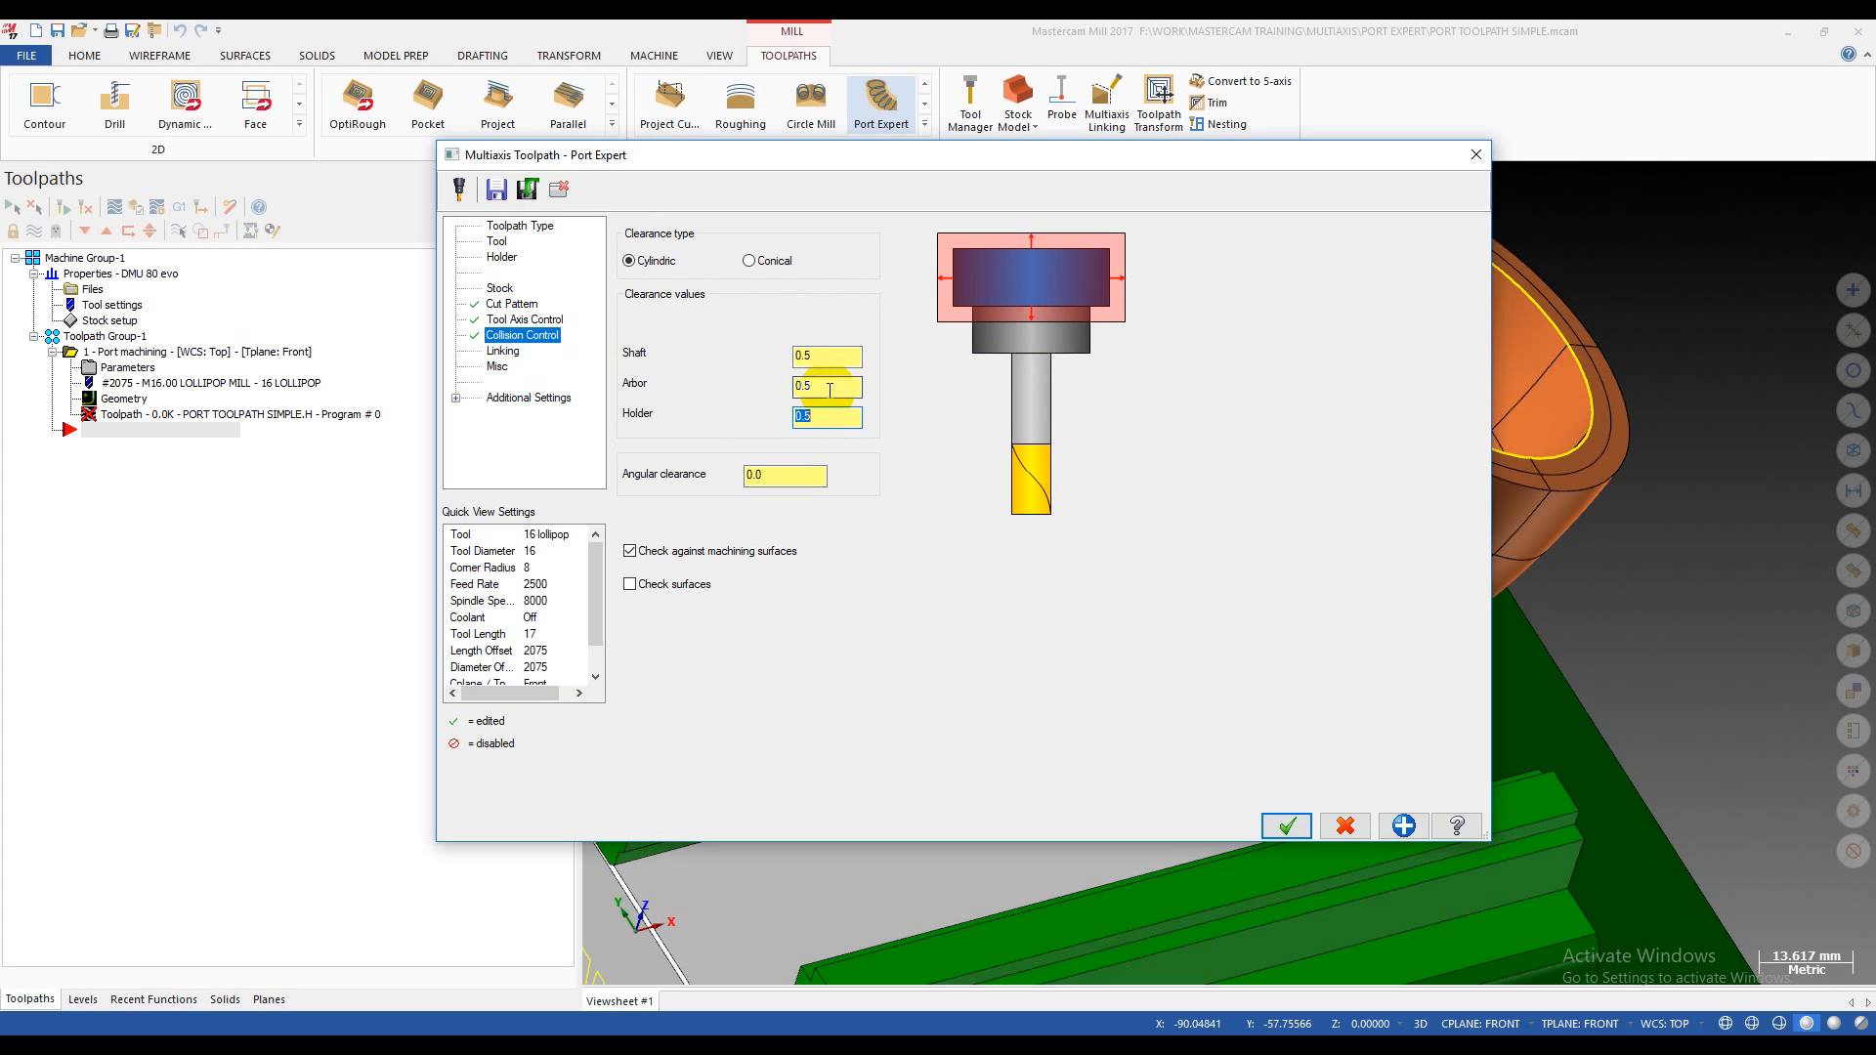
pyautogui.doubleClick(829, 389)
pyautogui.click(826, 355)
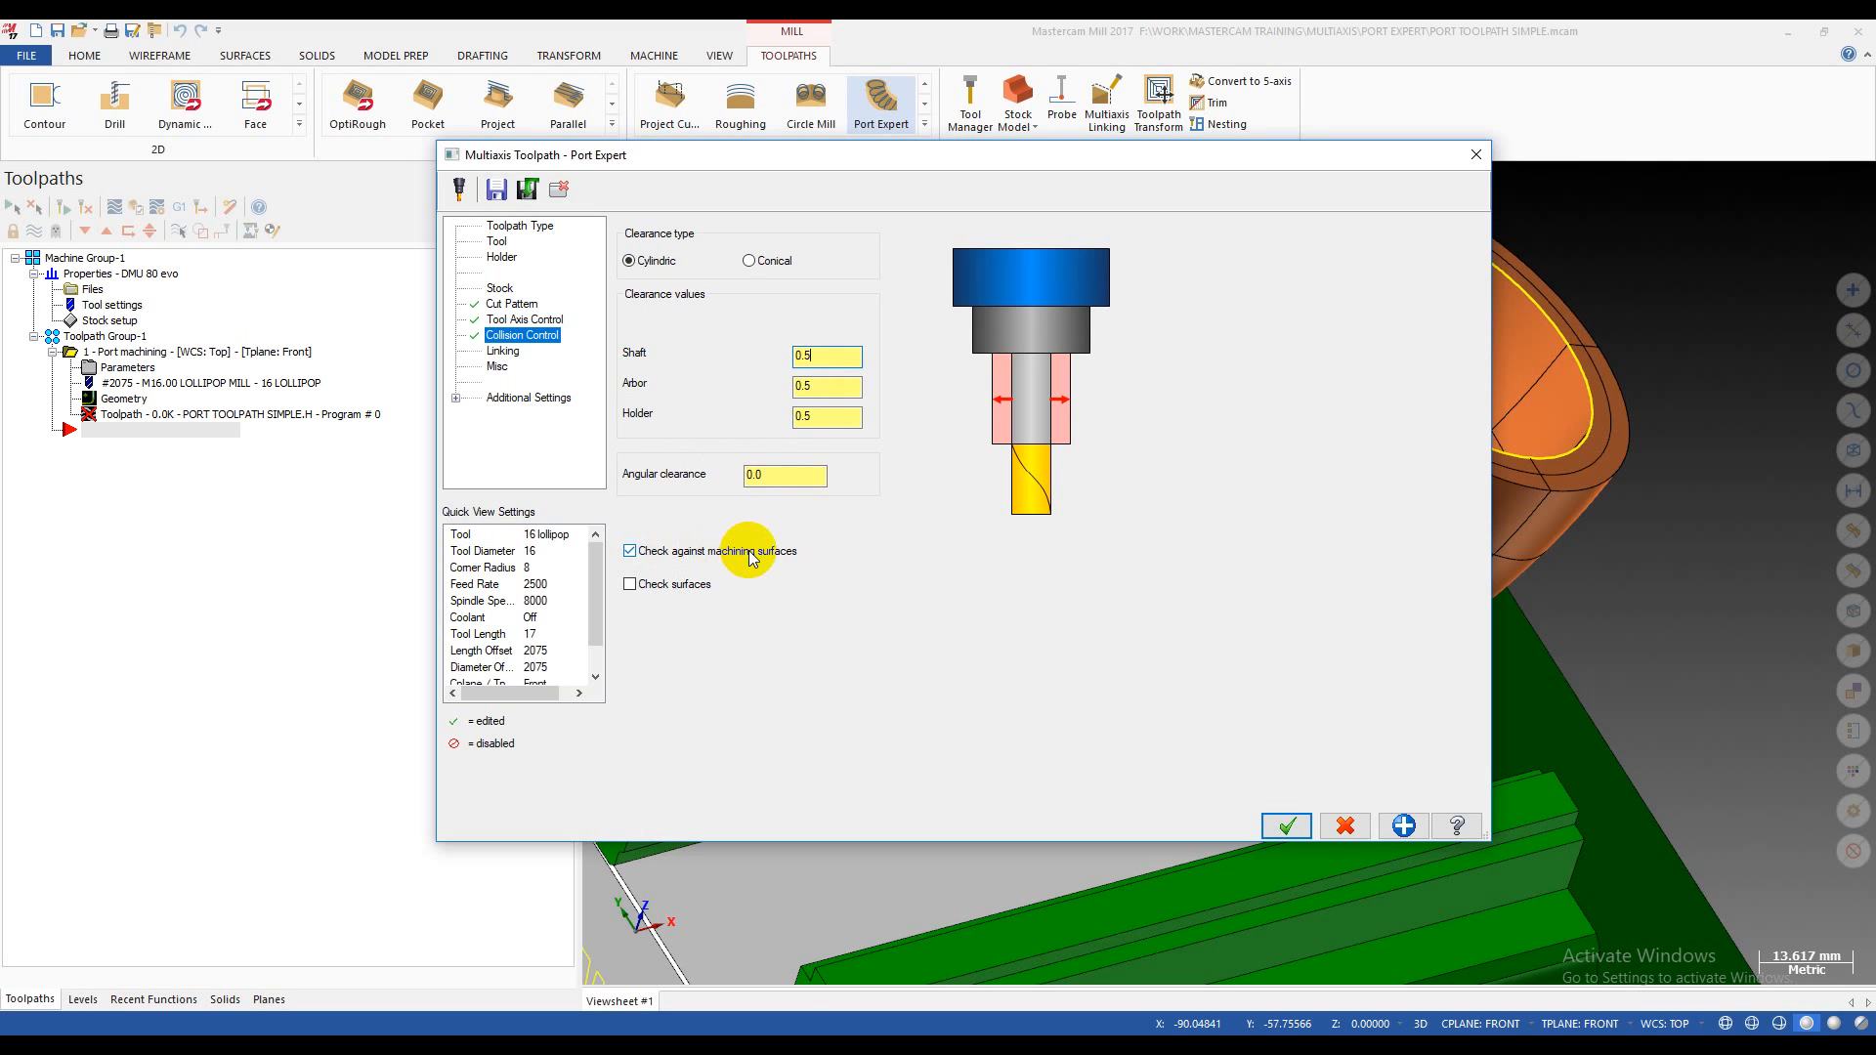
# - Turn on Check surfaces in the collision control settings and pick the elbow's near end face as a check surface
pyautogui.click(657, 590)
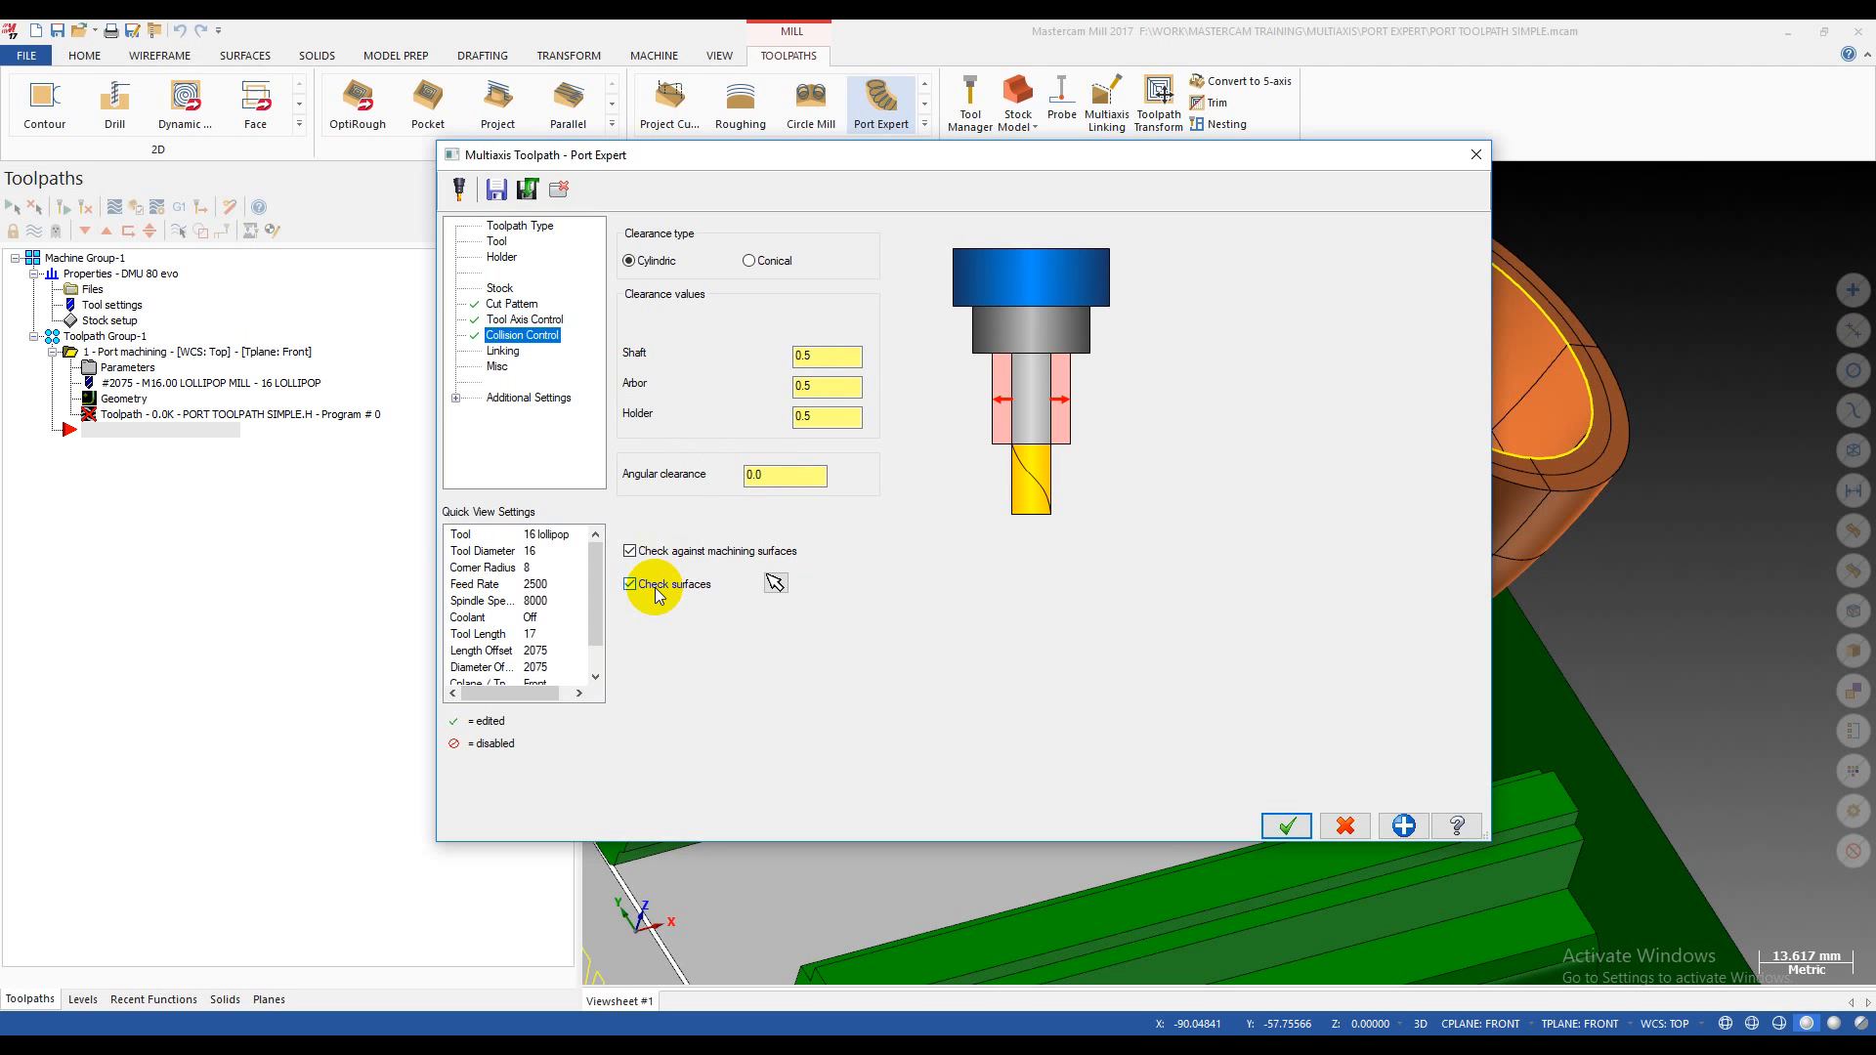
pyautogui.click(774, 585)
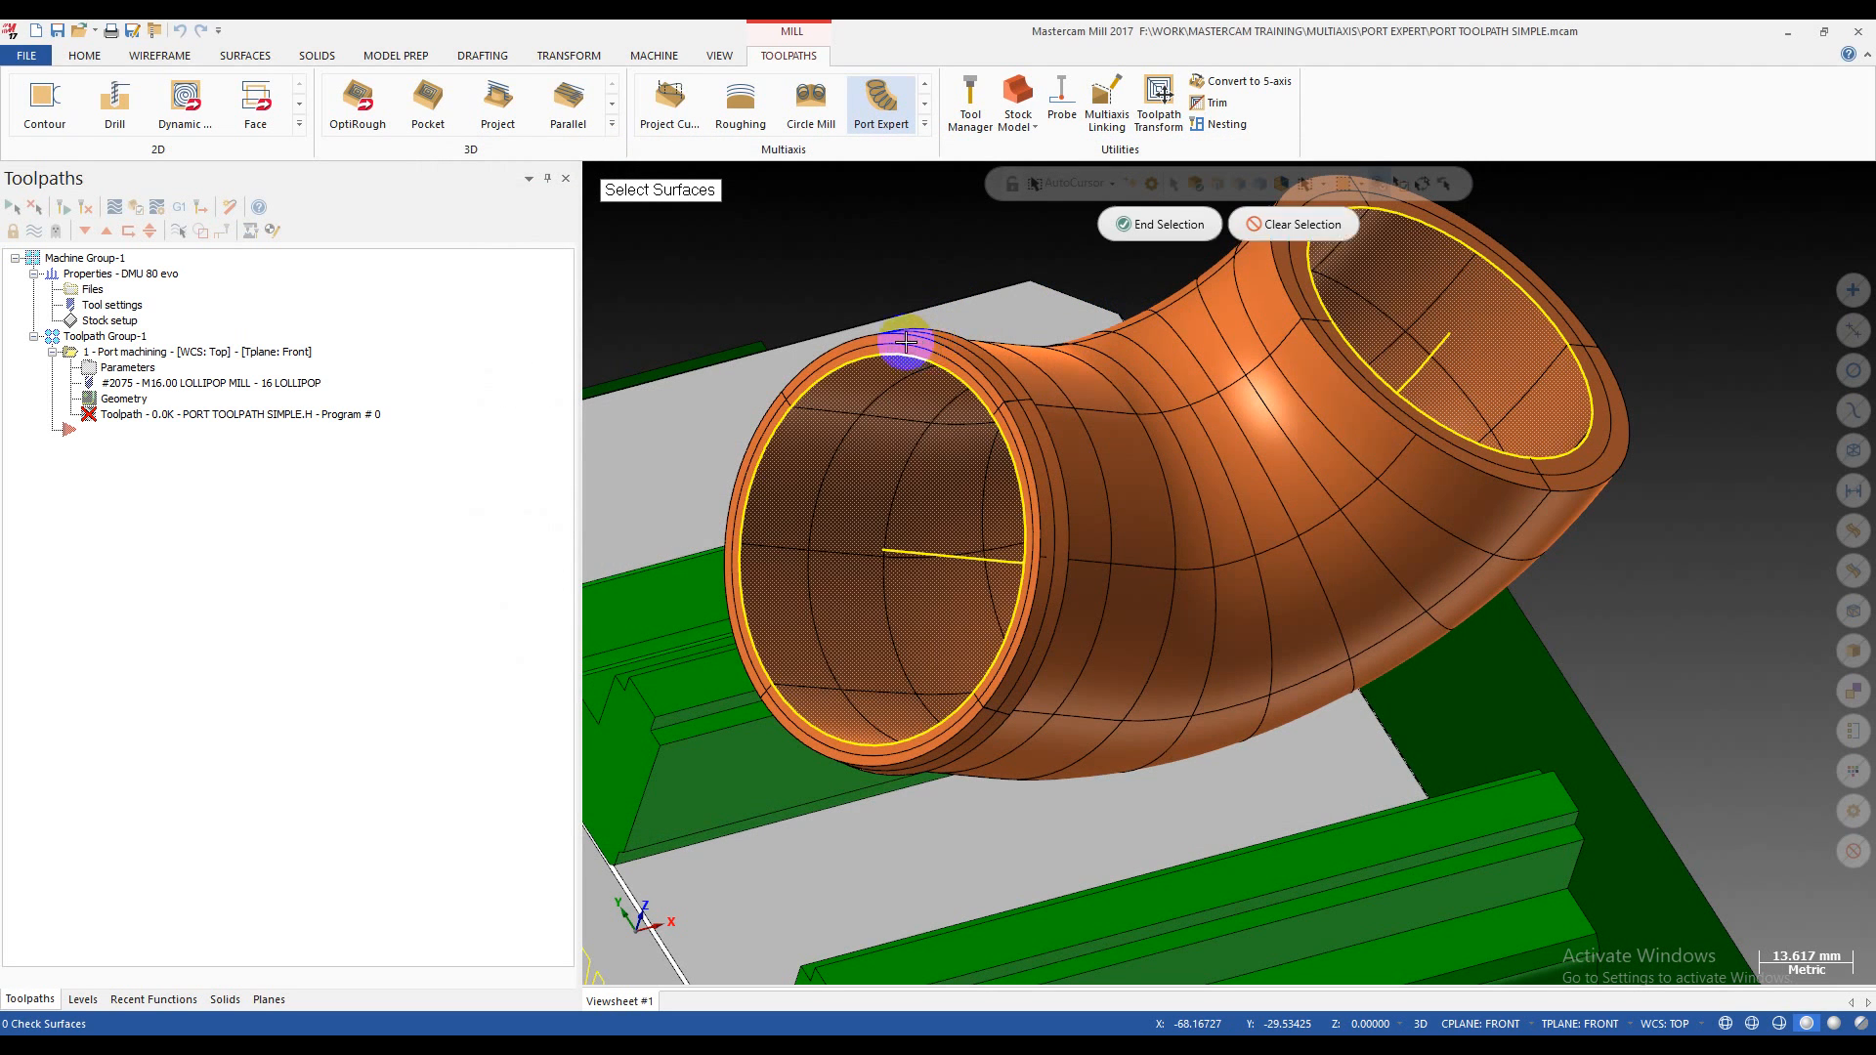
pyautogui.scroll(3, 898, 345)
pyautogui.click(892, 342)
pyautogui.scroll(-4, 678, 396)
pyautogui.scroll(1, 1173, 272)
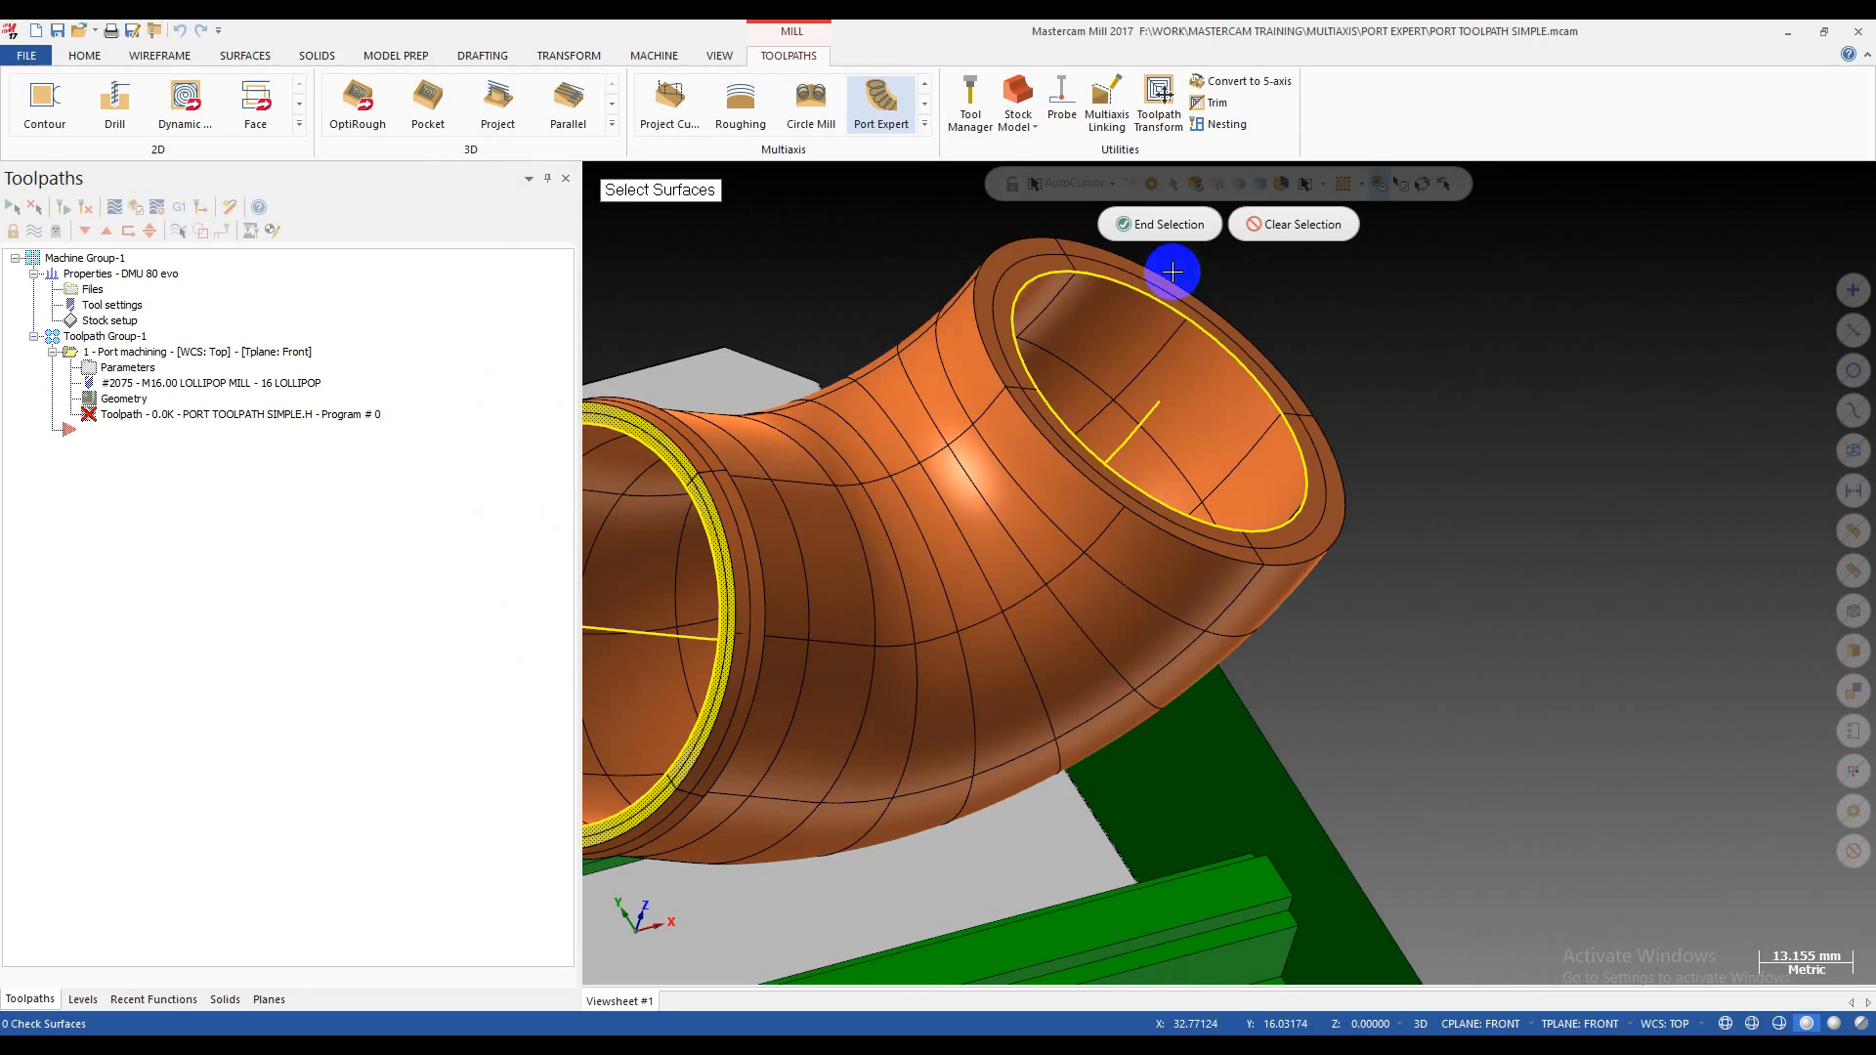
# - Add the elbow's far end face and its curved outer body surface to the check surface selection
pyautogui.click(1084, 261)
pyautogui.click(888, 444)
pyautogui.scroll(-3, 983, 392)
pyautogui.moveTo(1037, 384); pyautogui.dragTo(838, 536, button='middle')
pyautogui.scroll(2, 823, 476)
pyautogui.scroll(1, 823, 476)
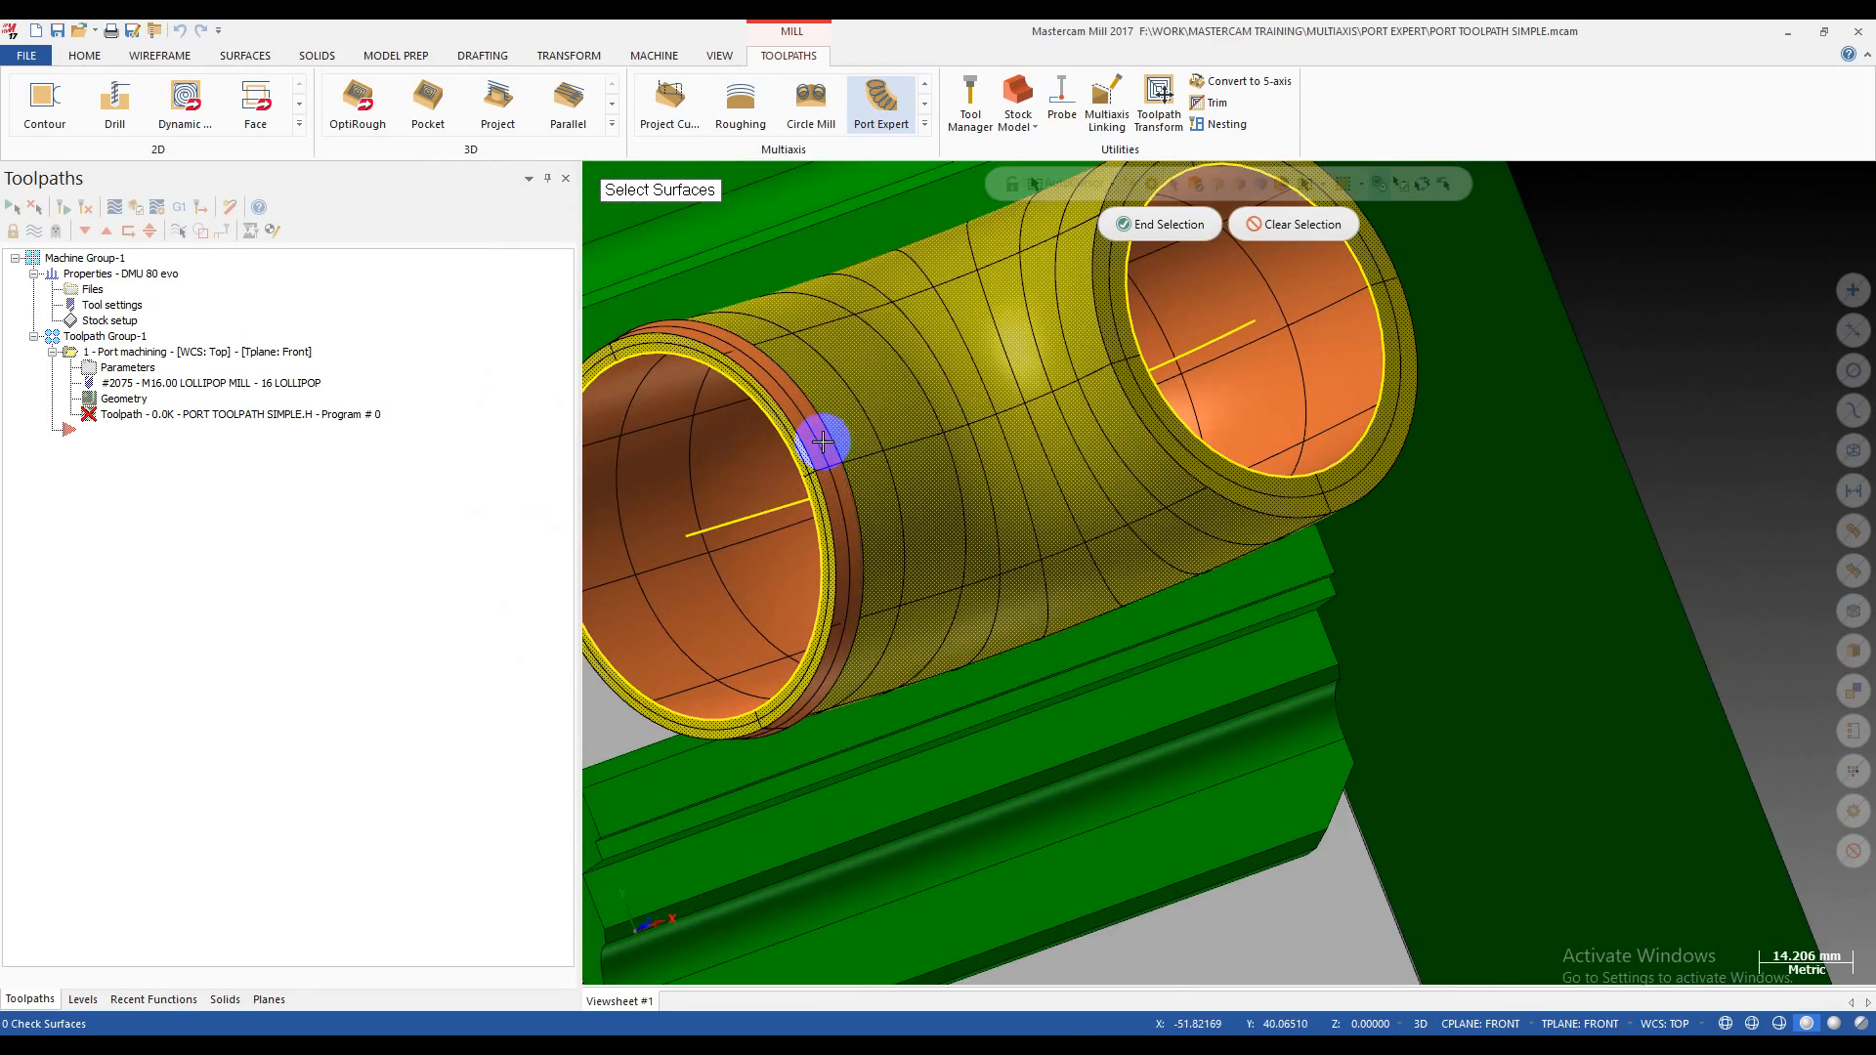
# - Add the outer collar surfaces at the elbow's near end and finish the check surface selection without using STL
pyautogui.click(828, 442)
pyautogui.click(823, 440)
pyautogui.scroll(-3, 993, 390)
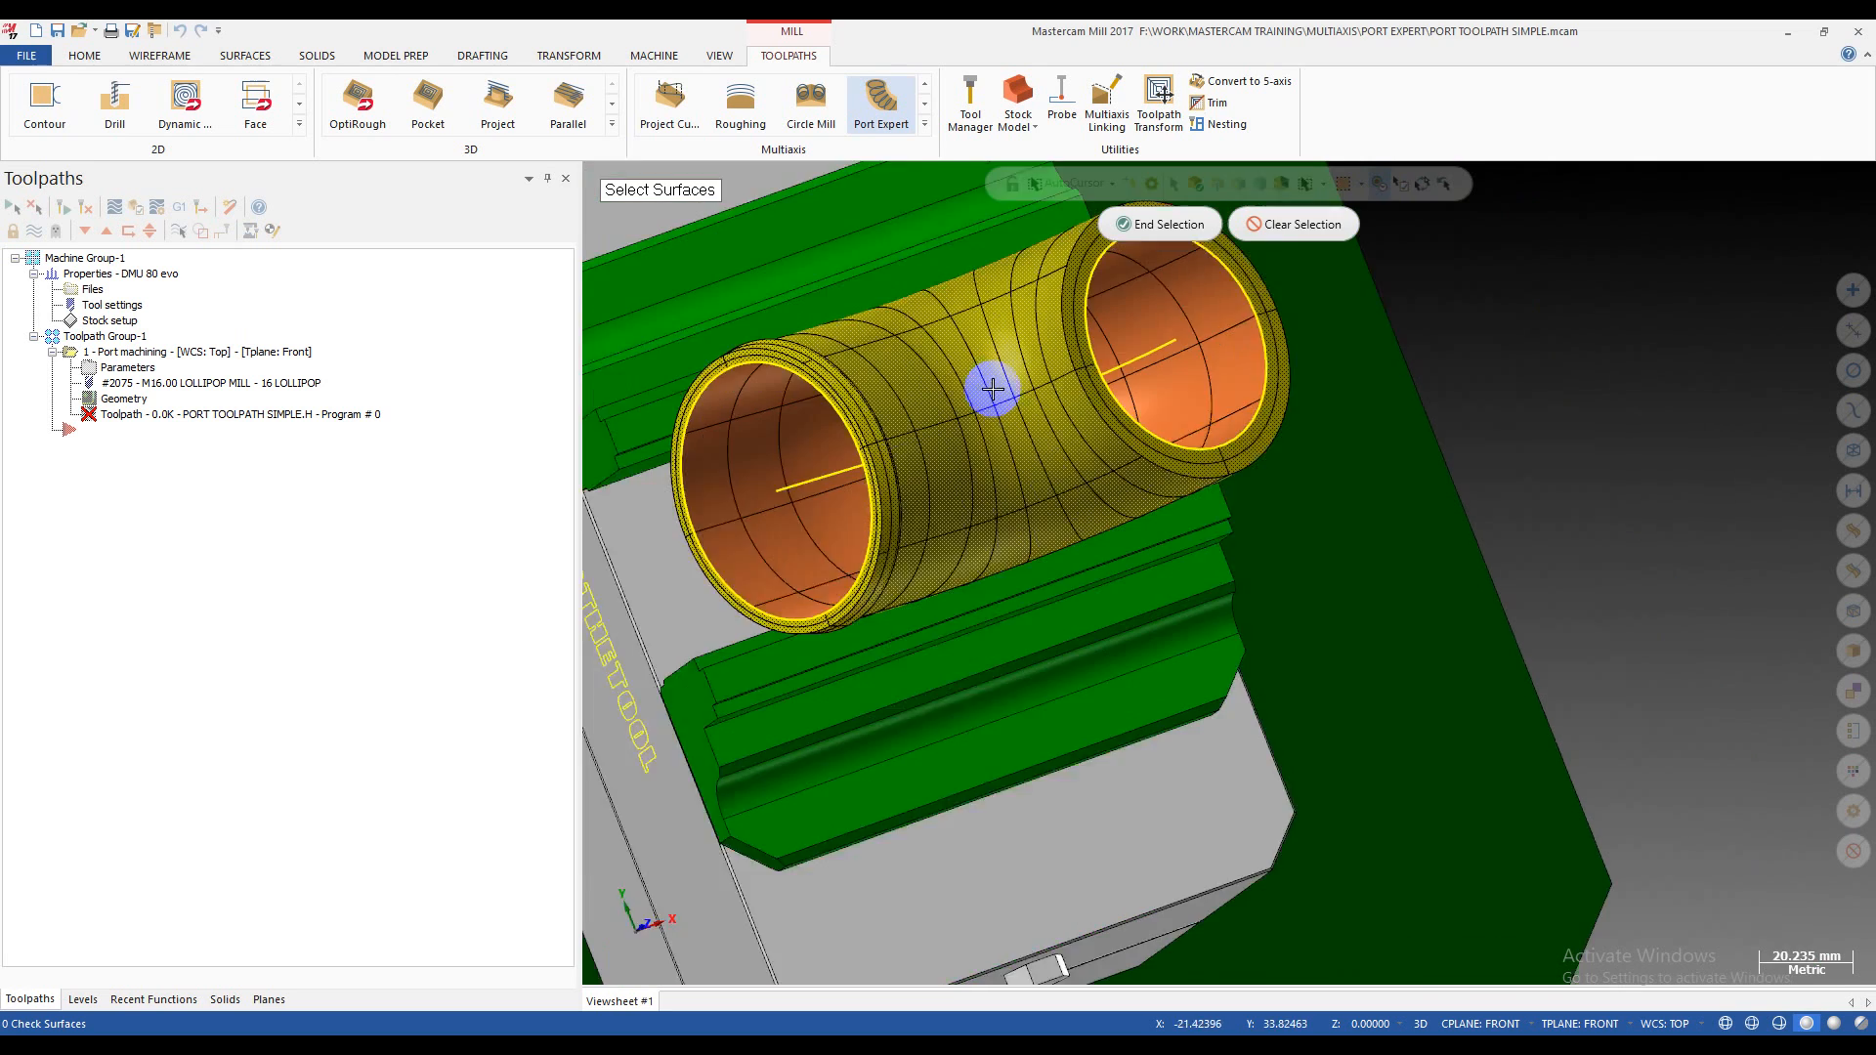
pyautogui.moveTo(992, 390); pyautogui.dragTo(996, 369, button='middle')
pyautogui.click(1150, 227)
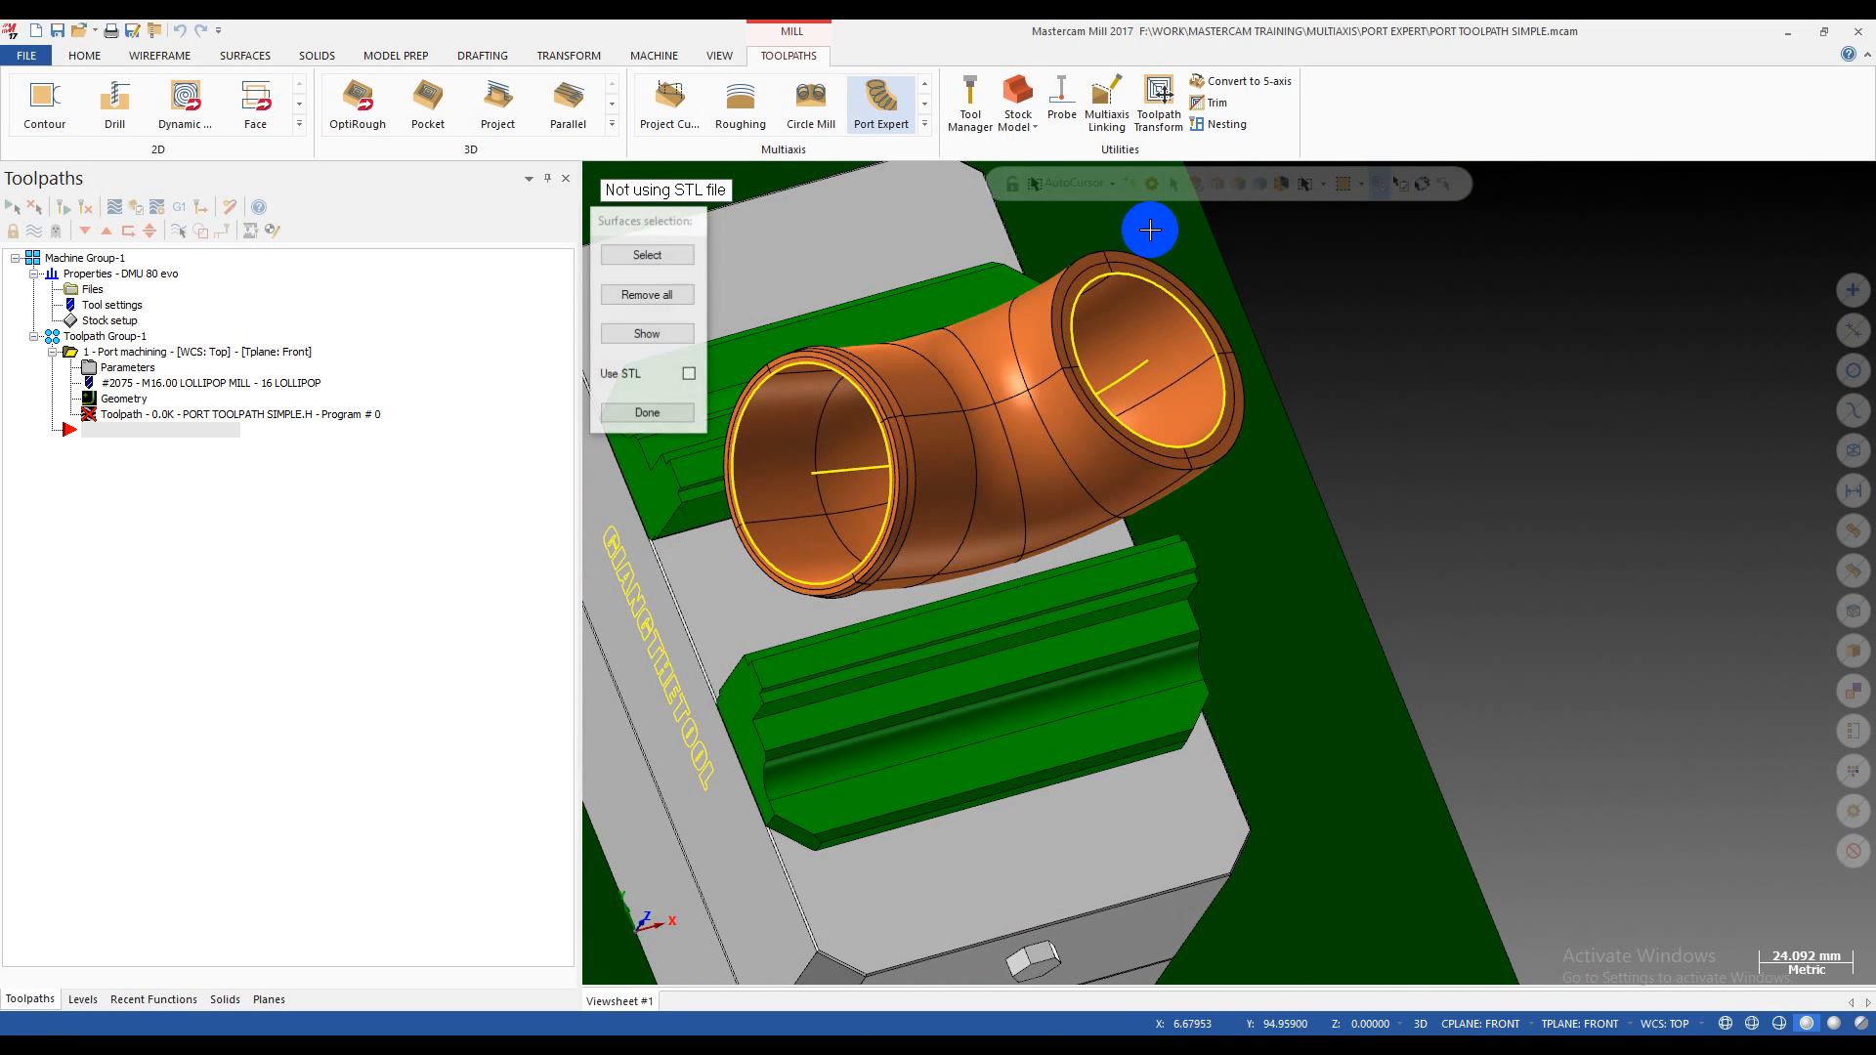
pyautogui.click(643, 412)
# - Examine the X, Y and Z home position values in the linking settings
pyautogui.click(503, 351)
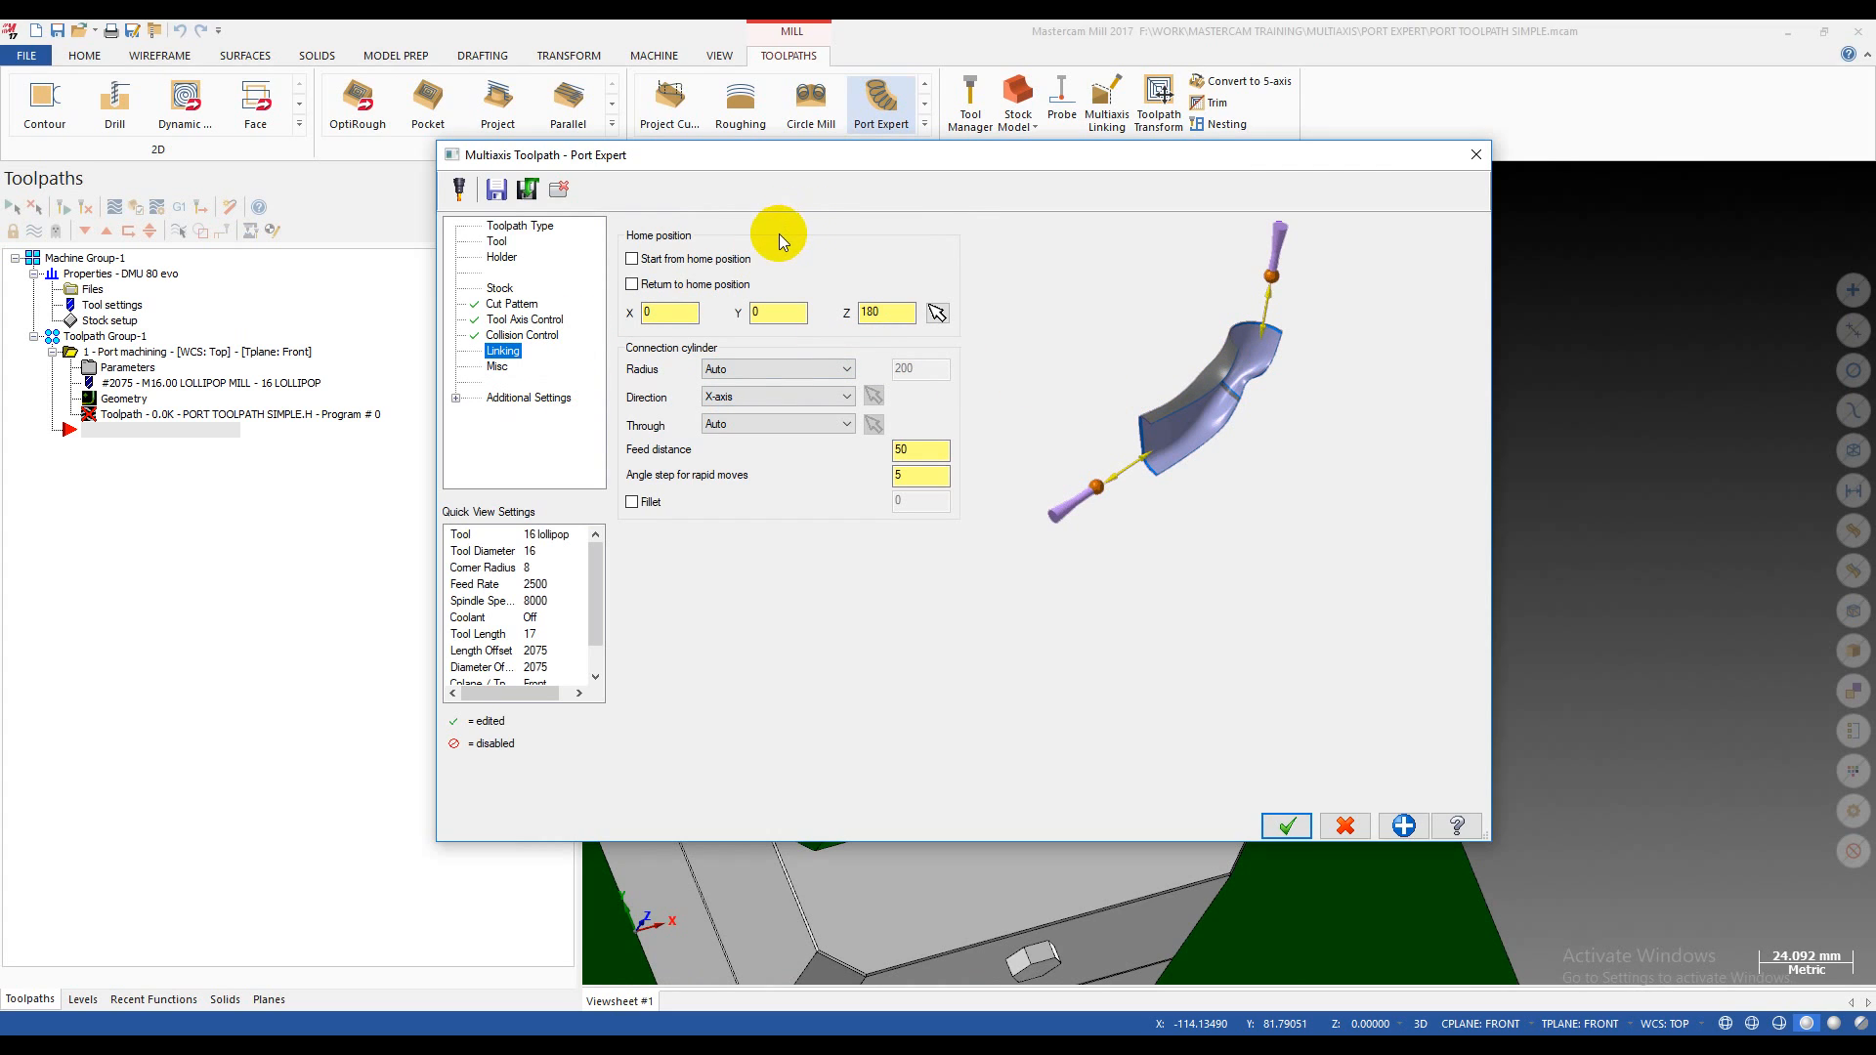
pyautogui.click(685, 311)
pyautogui.click(764, 311)
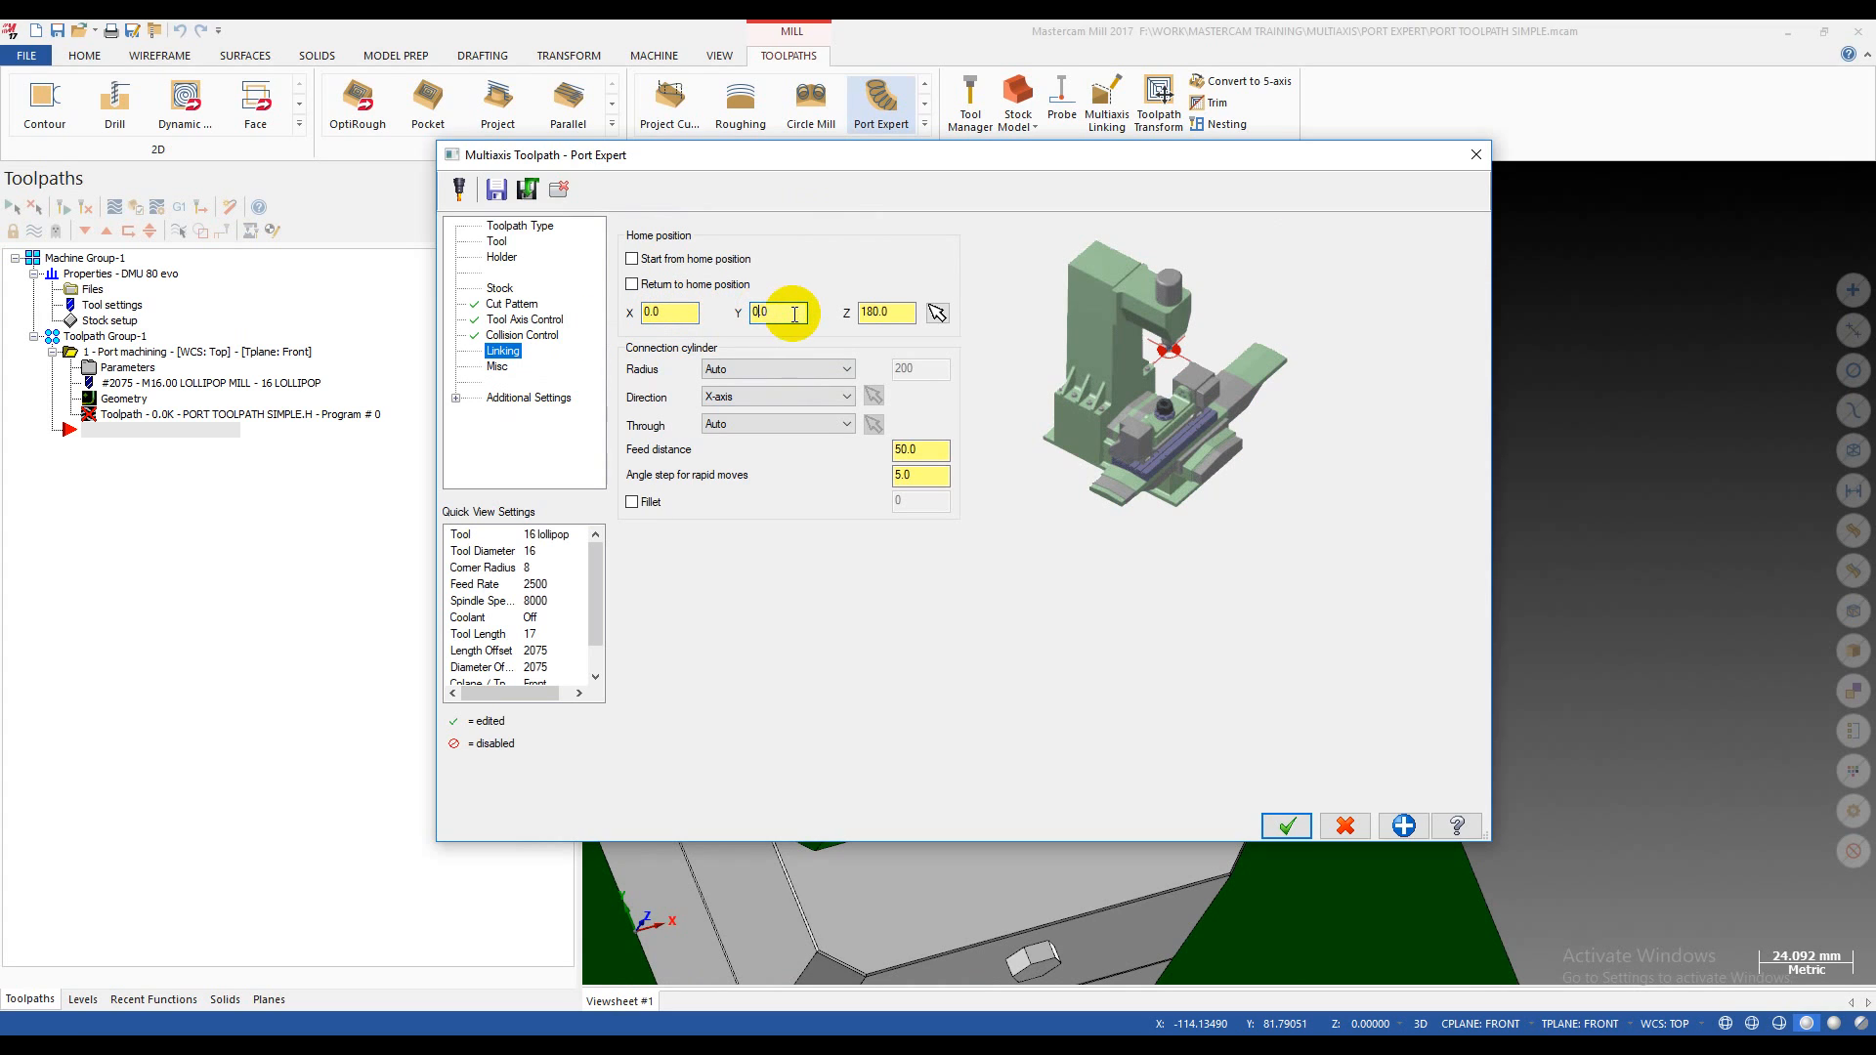
pyautogui.click(872, 311)
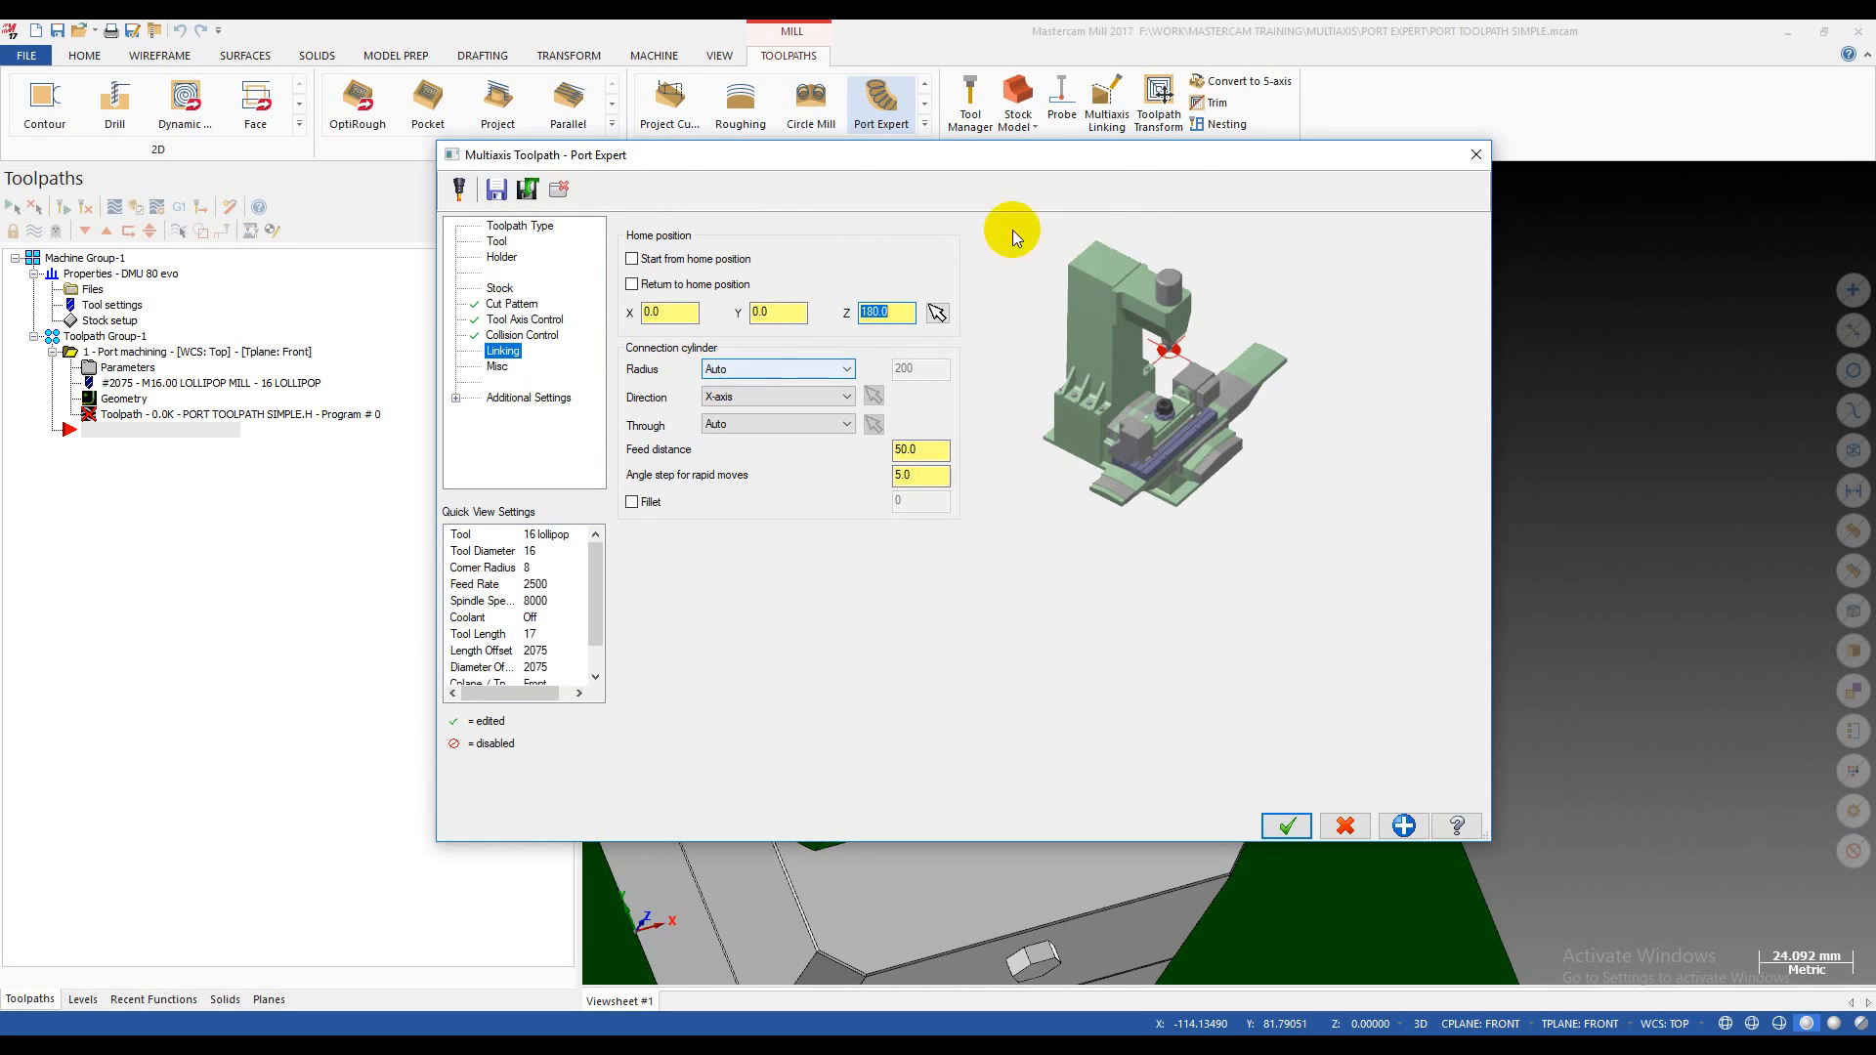
# - Set the connection cylinder direction to Y-axis, checking it against the elbow's orientation in the model
pyautogui.moveTo(1110, 161); pyautogui.dragTo(1102, 221)
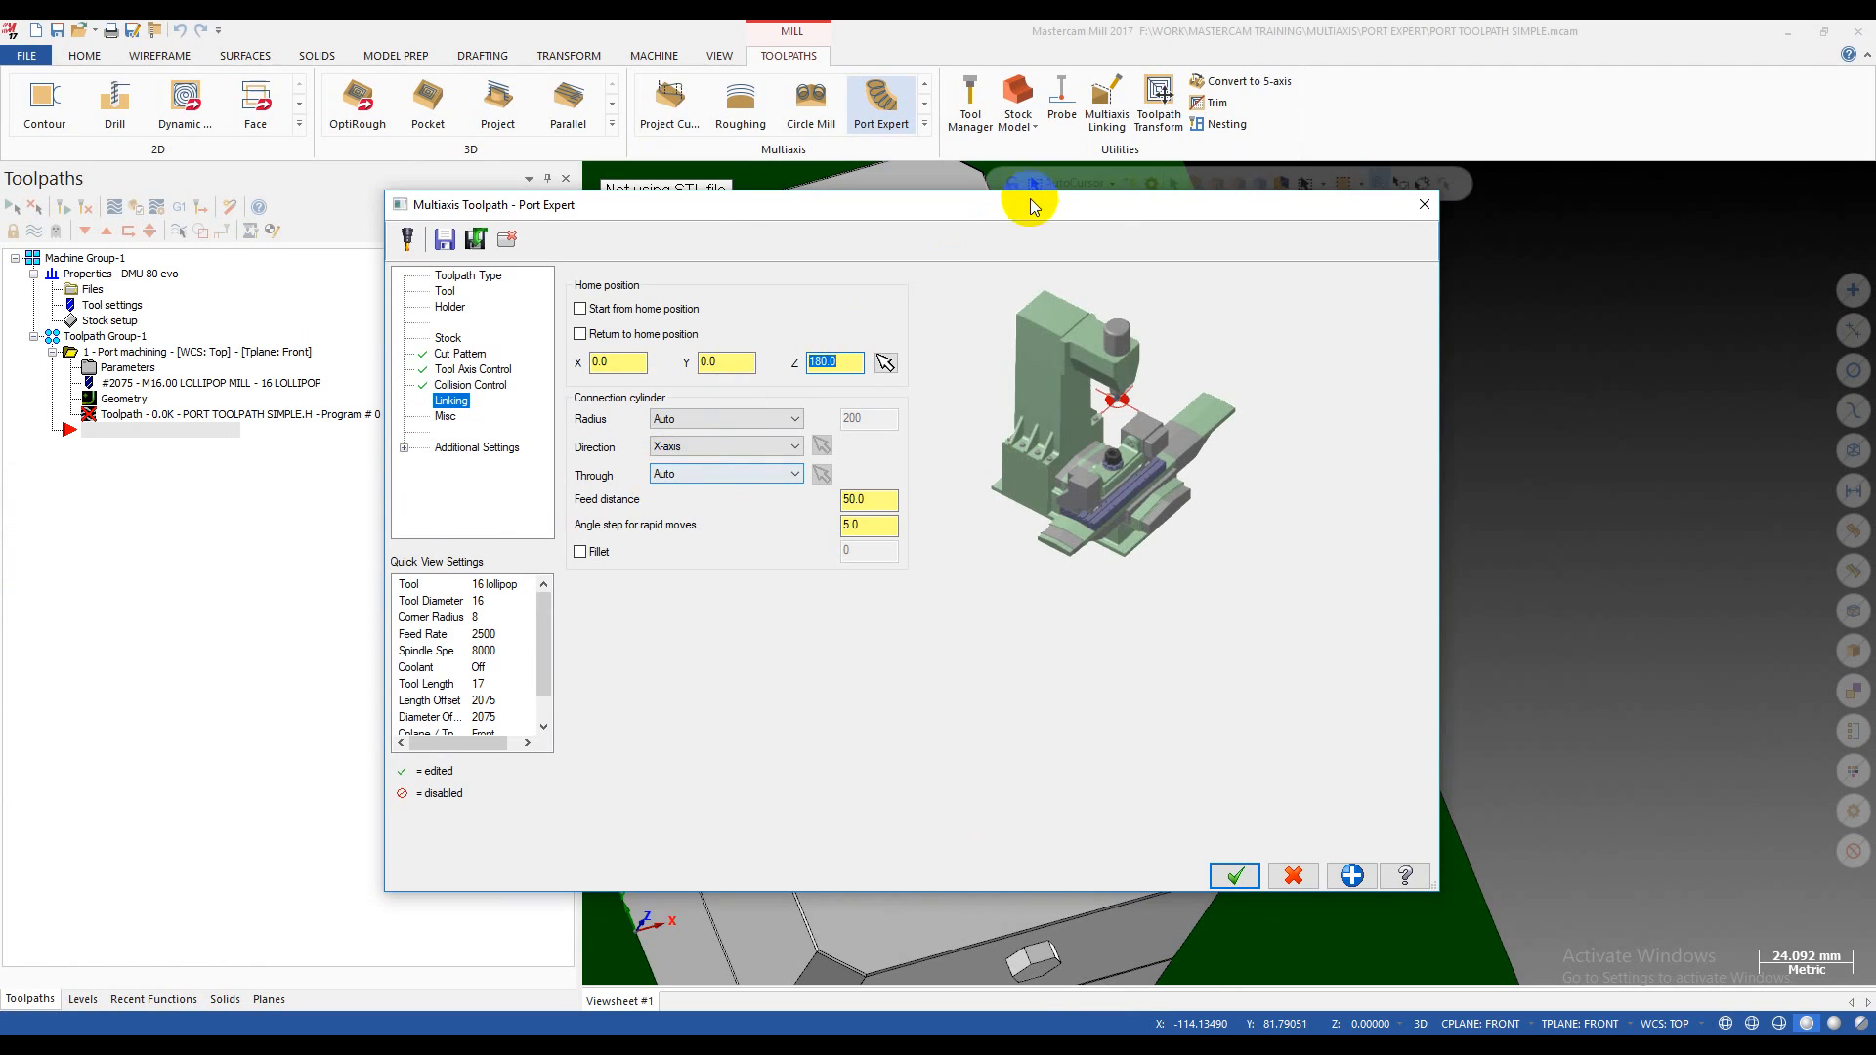
pyautogui.moveTo(1024, 207); pyautogui.dragTo(1313, 203)
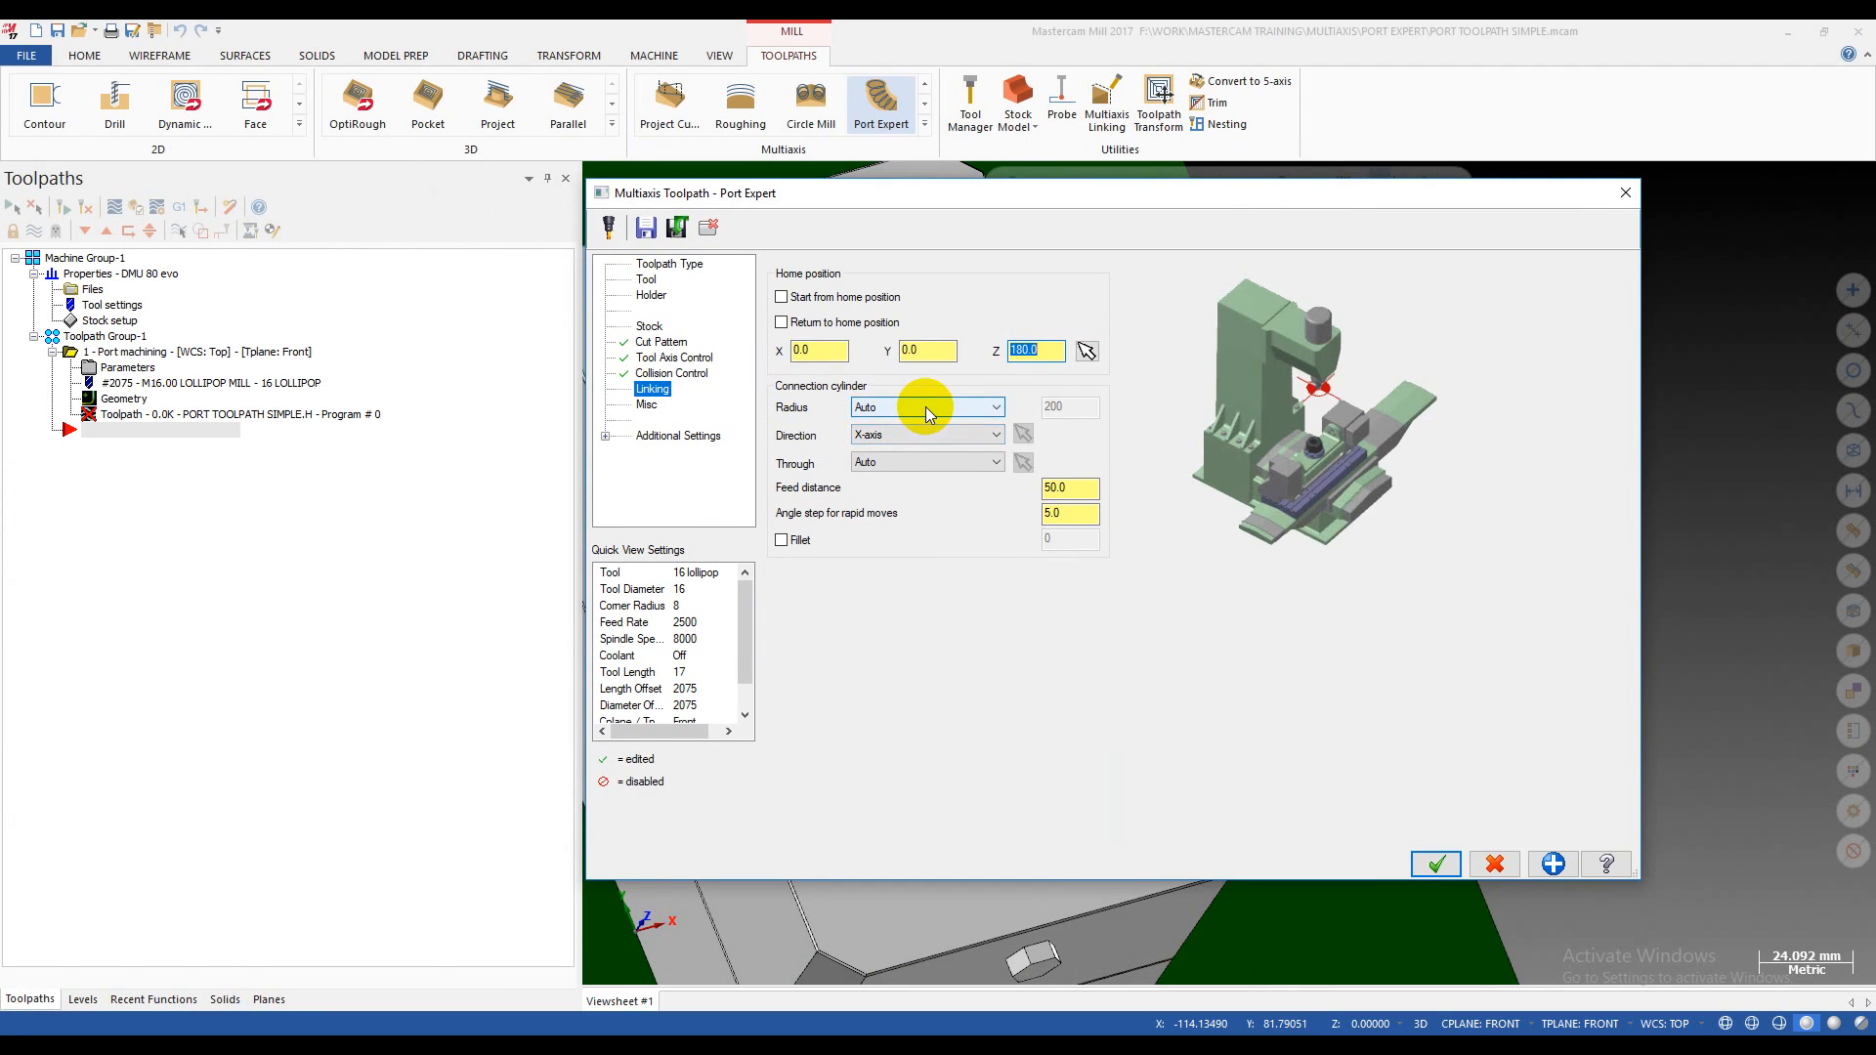
pyautogui.moveTo(1169, 189); pyautogui.dragTo(677, 754)
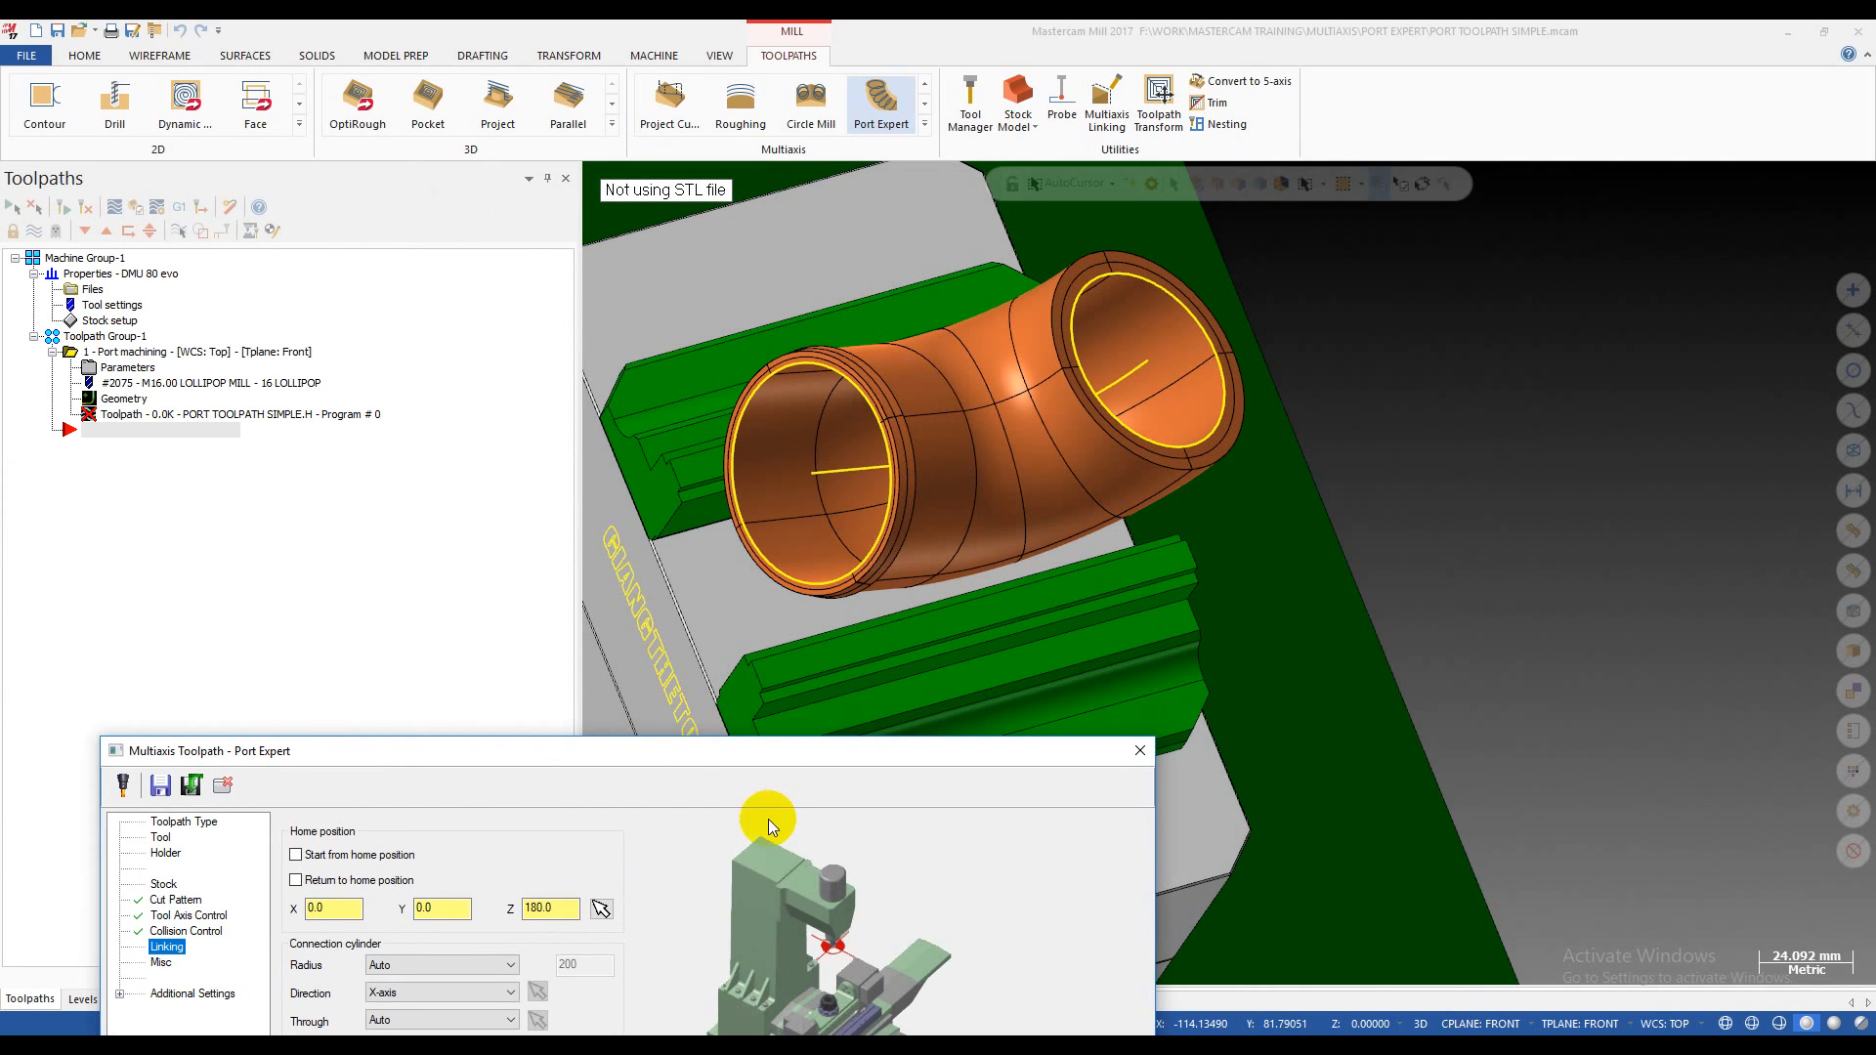
pyautogui.moveTo(760, 752); pyautogui.dragTo(1126, 221)
pyautogui.click(877, 460)
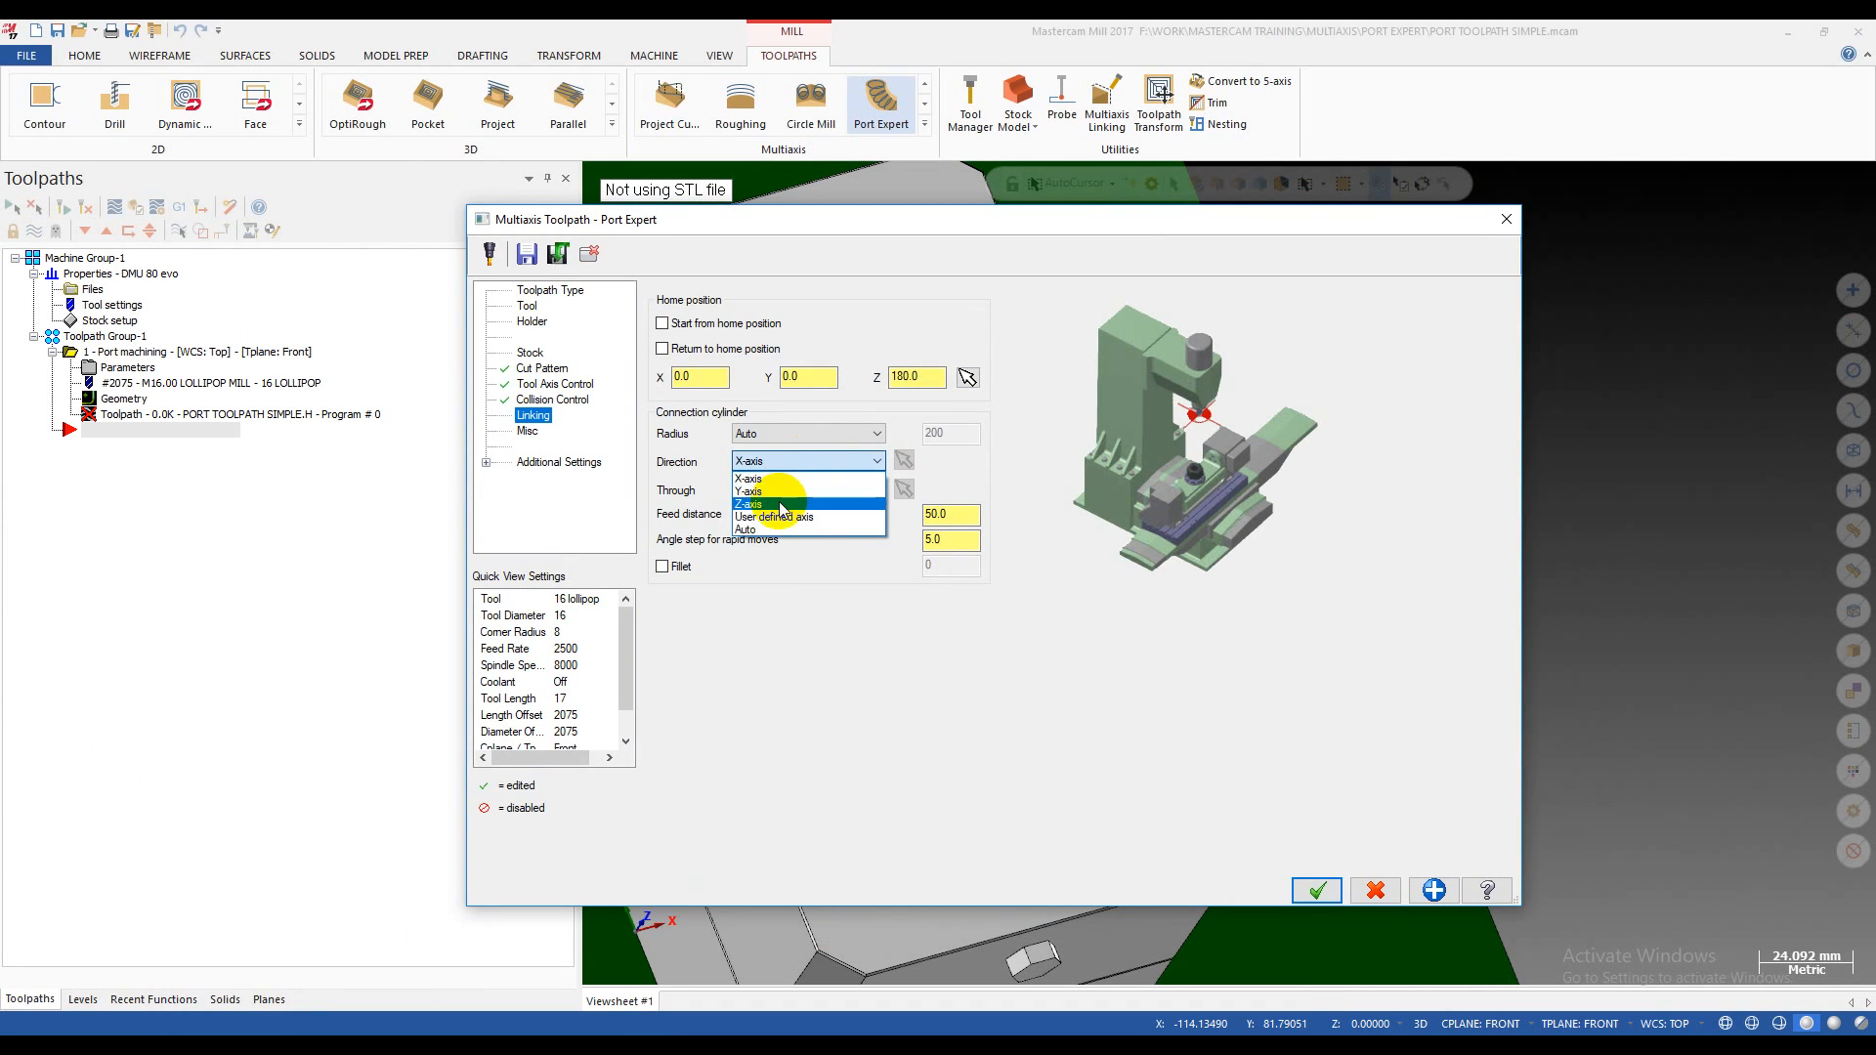
pyautogui.click(751, 492)
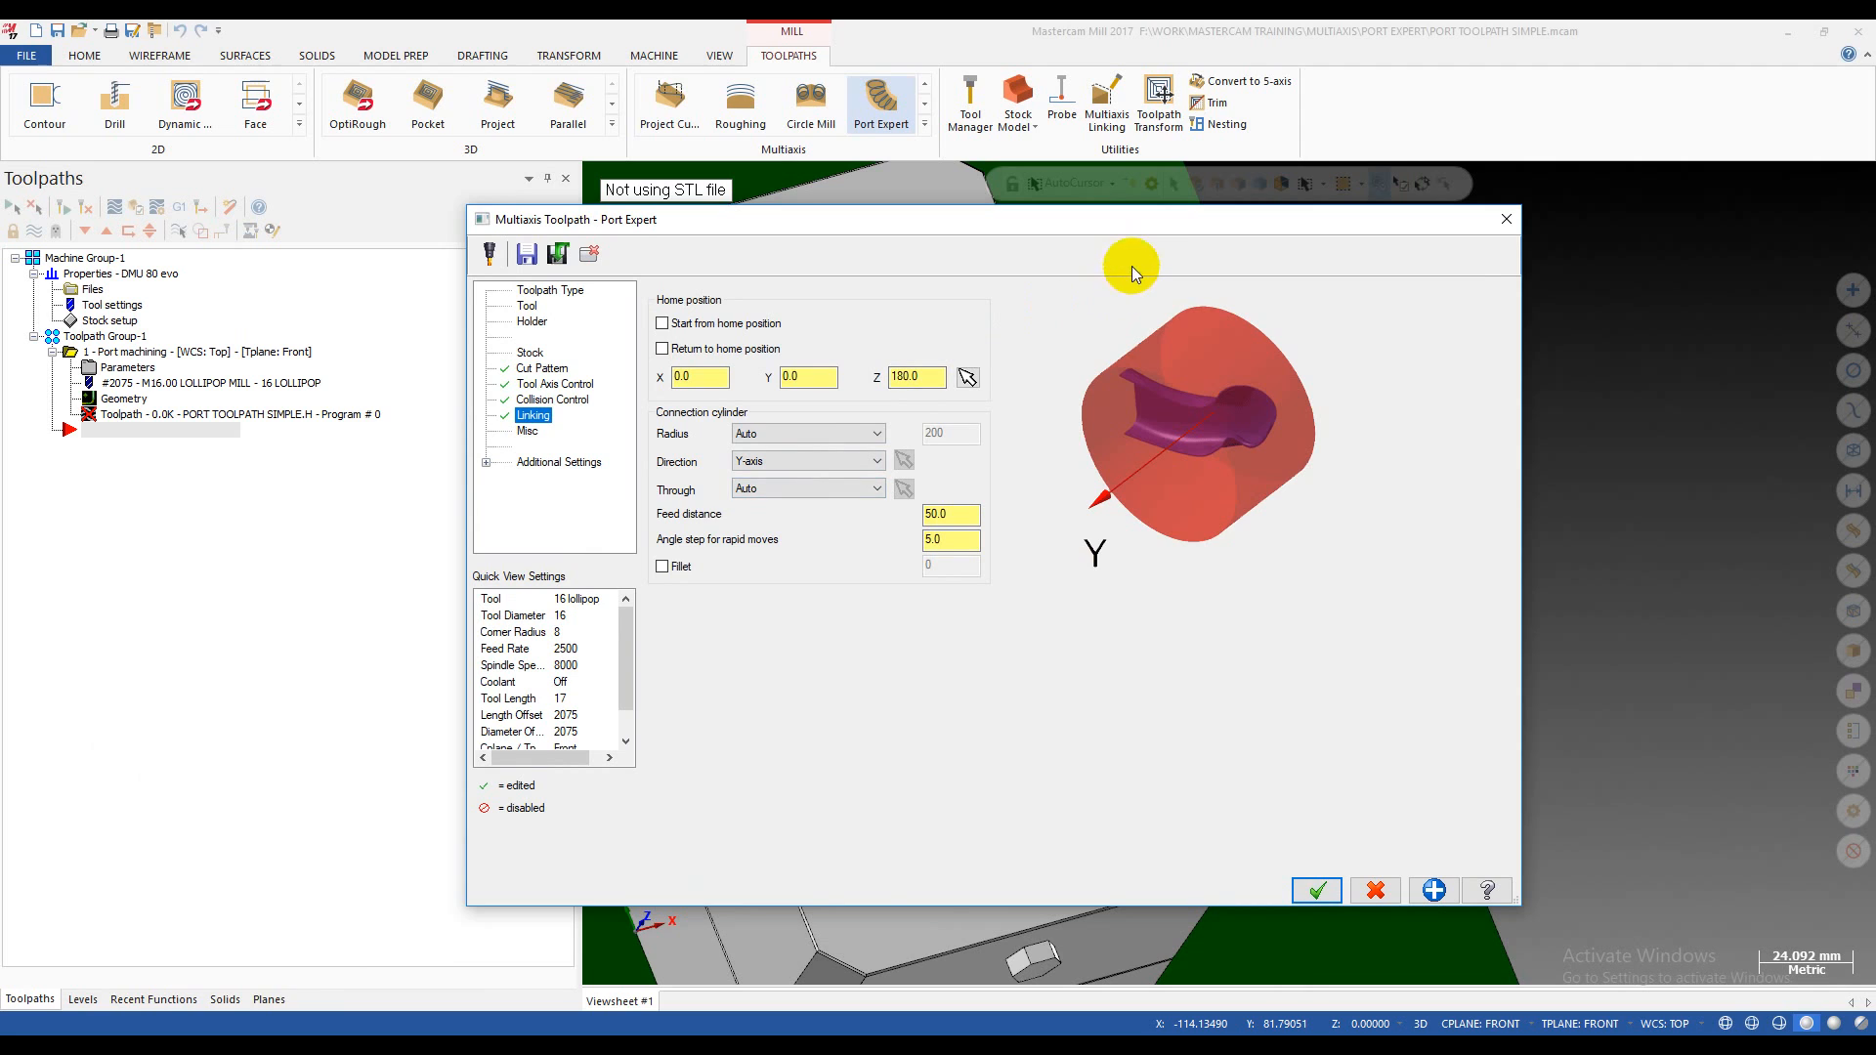
pyautogui.moveTo(1128, 233); pyautogui.dragTo(842, 667)
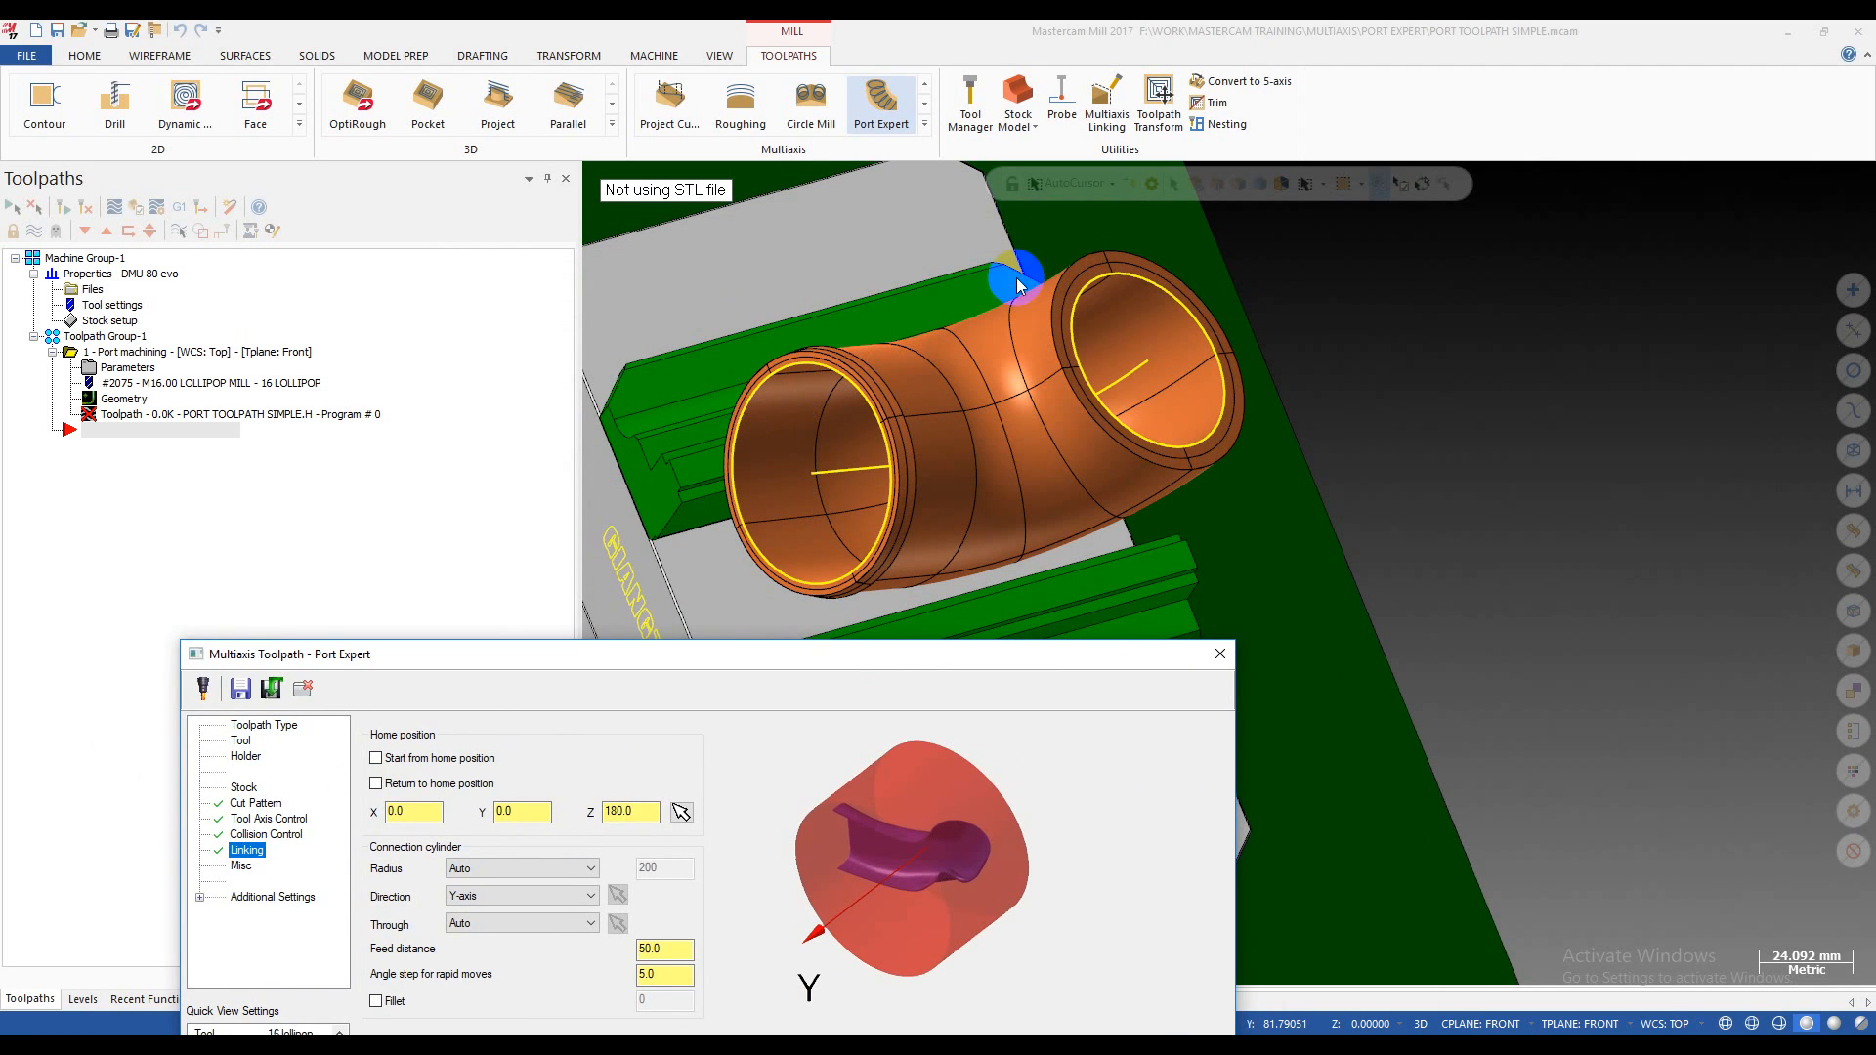
pyautogui.moveTo(837, 652); pyautogui.dragTo(1188, 176)
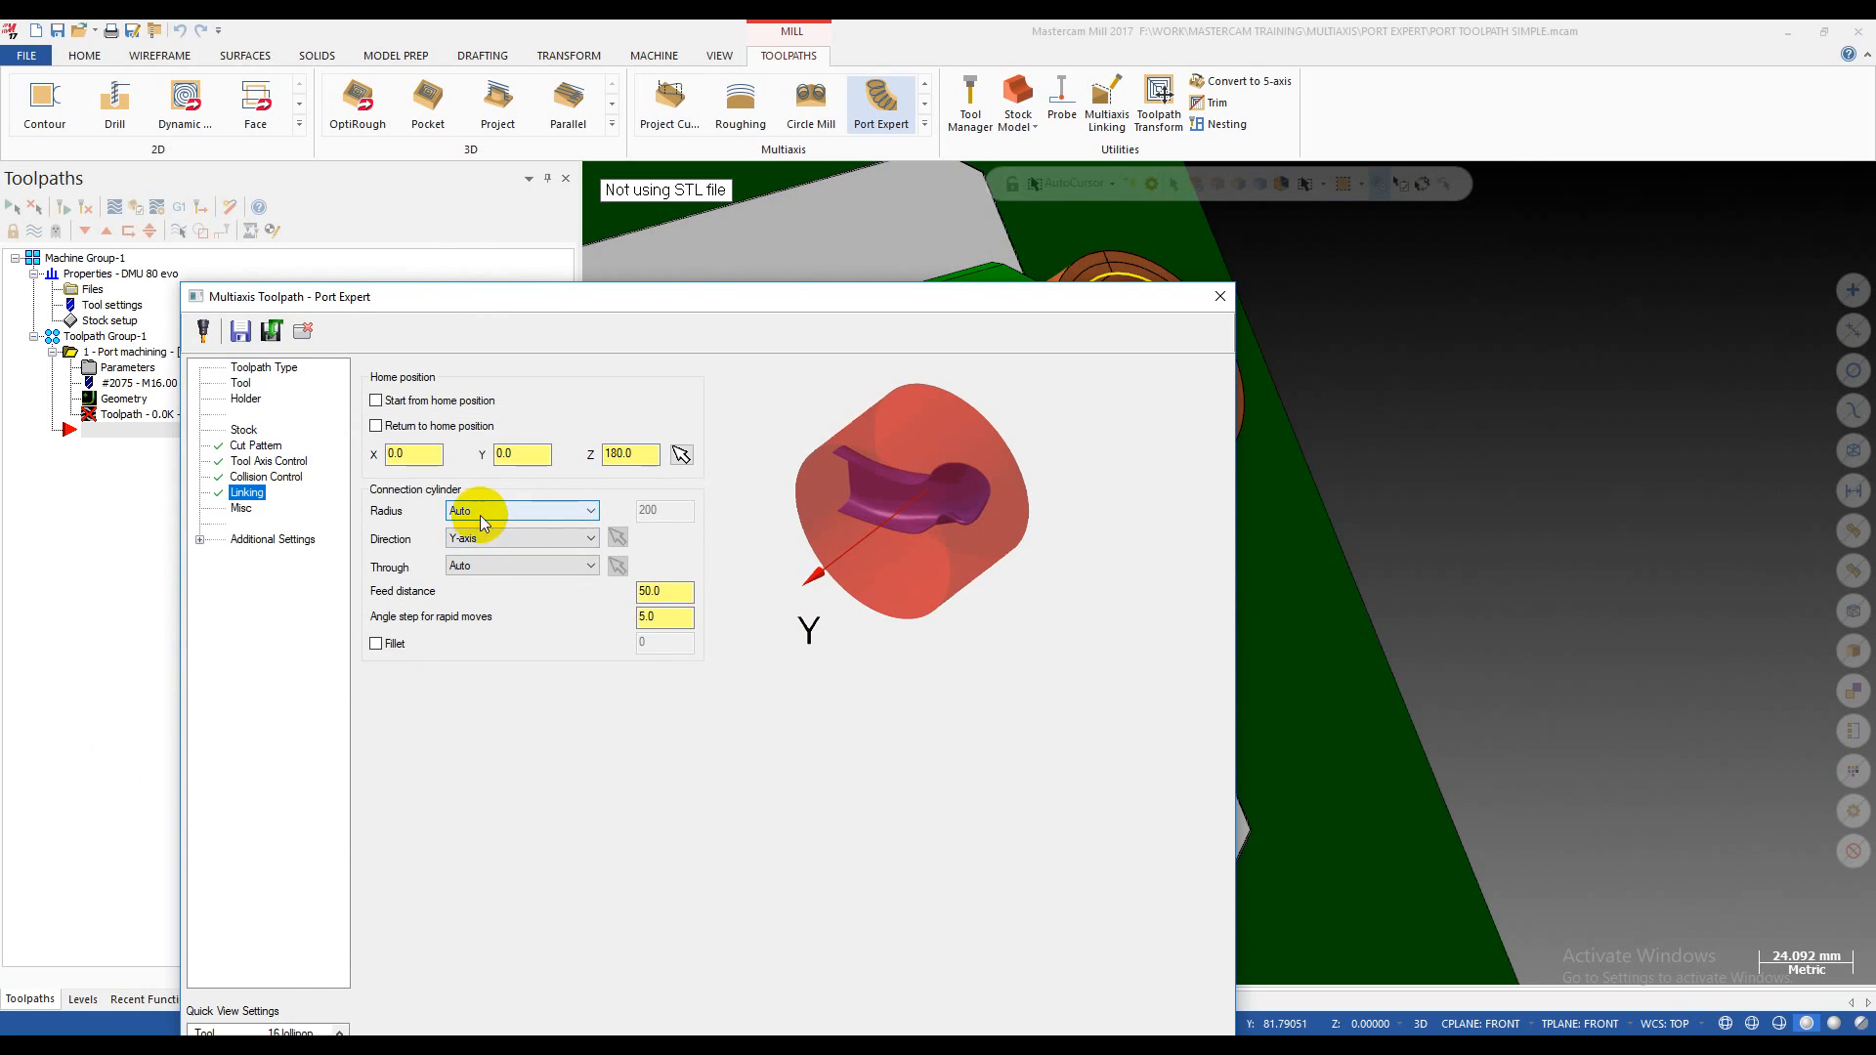
# - Set the connection cylinder radius to a user defined value of 100
pyautogui.click(553, 511)
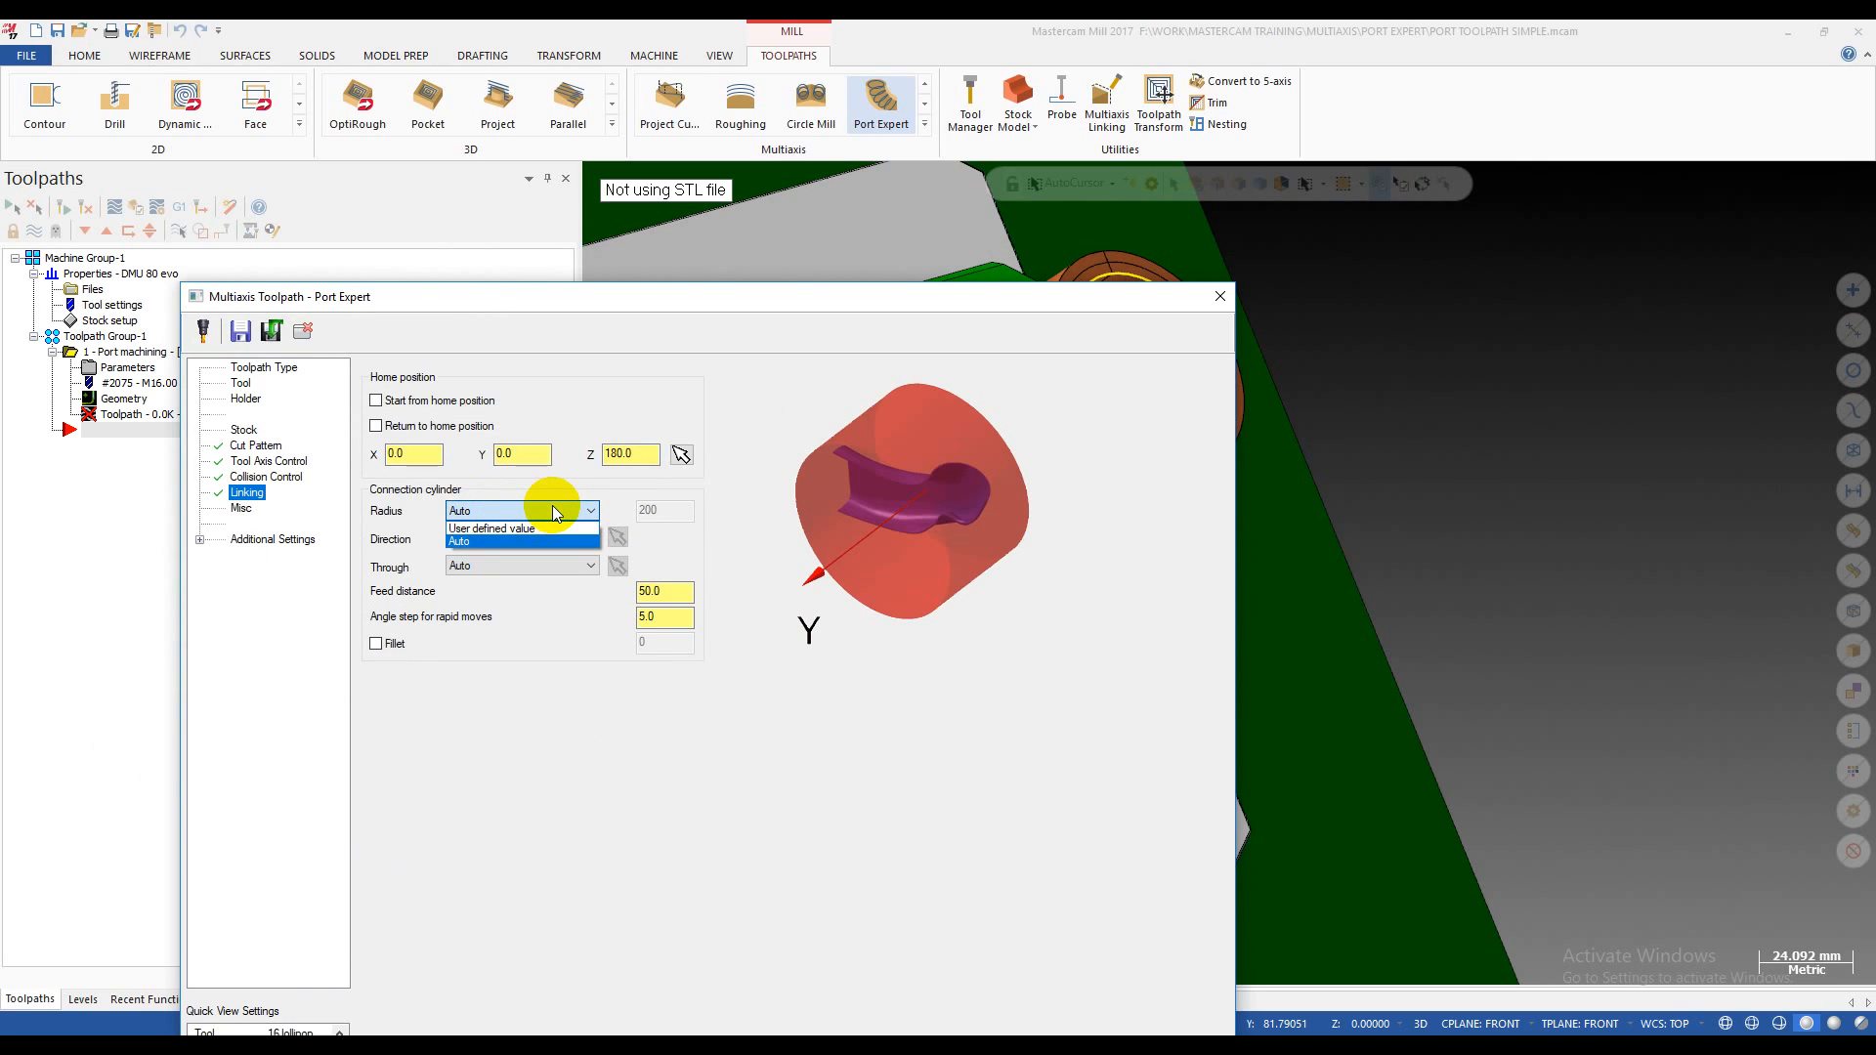
pyautogui.click(553, 509)
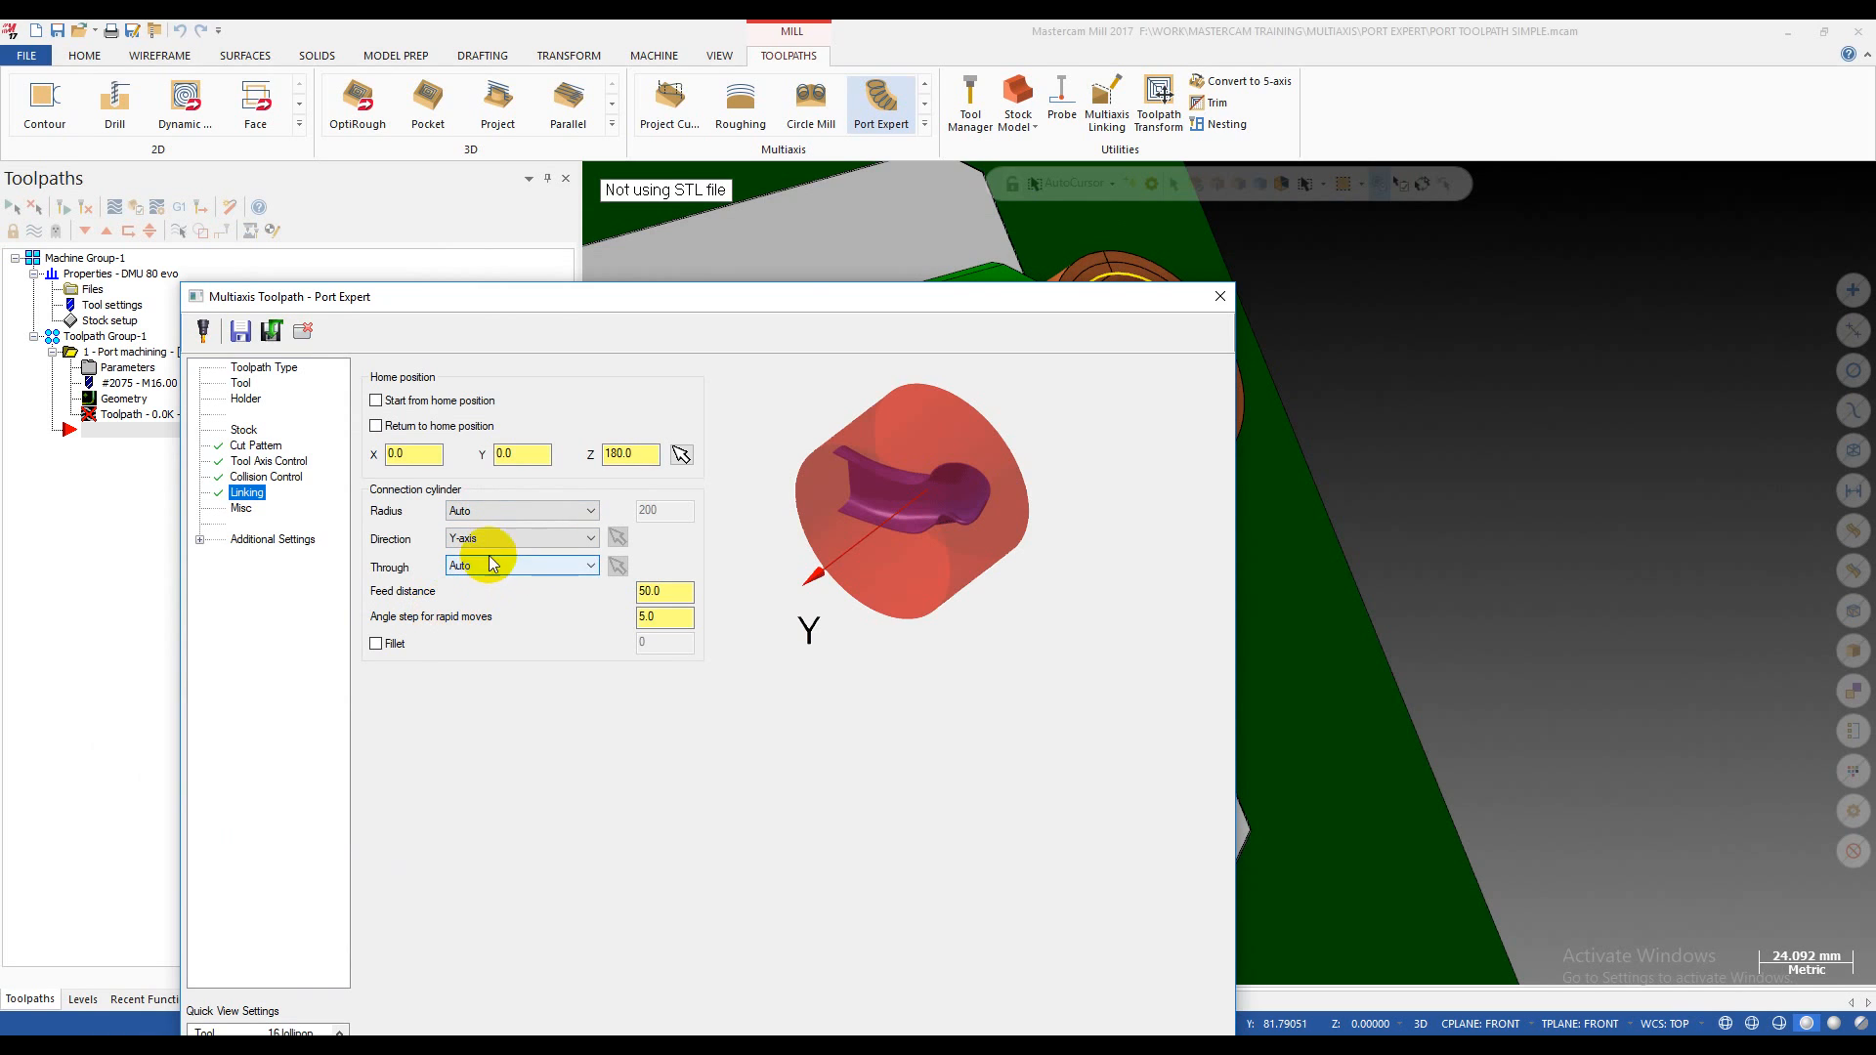
pyautogui.click(486, 510)
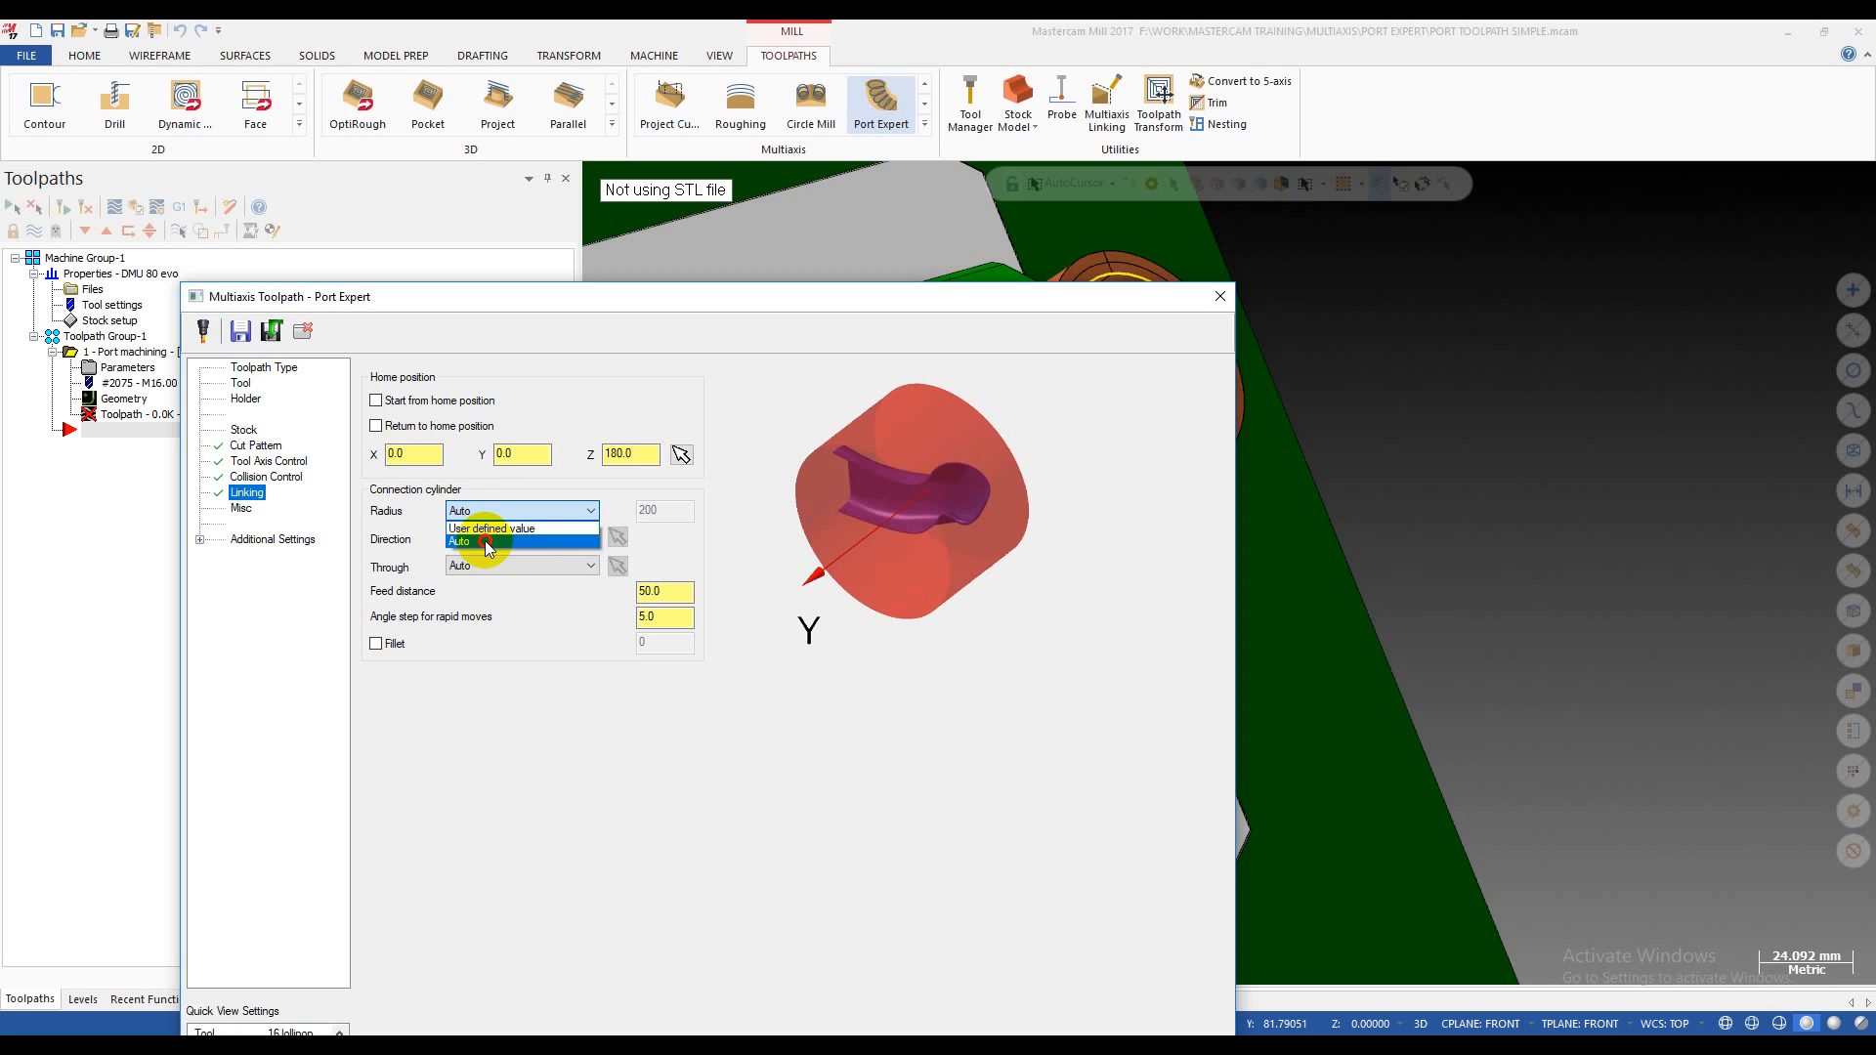
pyautogui.click(486, 528)
pyautogui.doubleClick(650, 510)
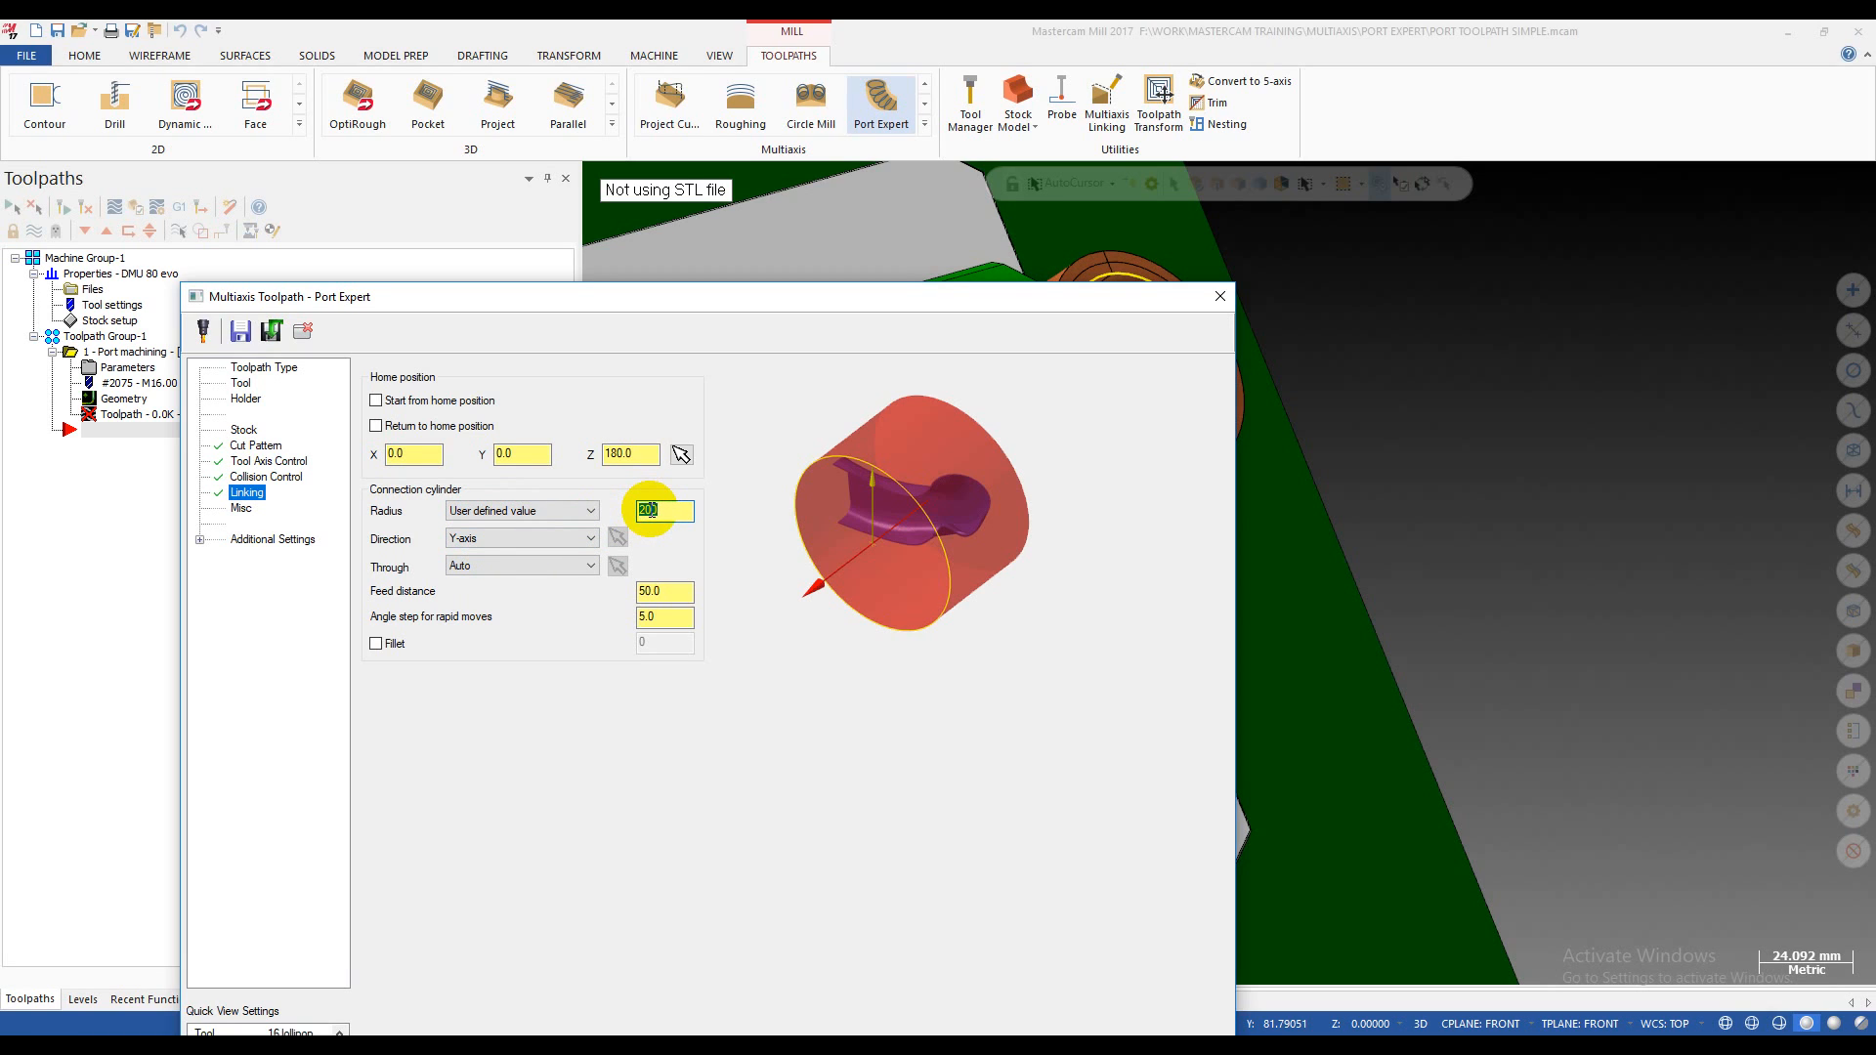
pyautogui.write('100')
# - Set the point the connection cylinder passes through to User defined point
pyautogui.click(498, 566)
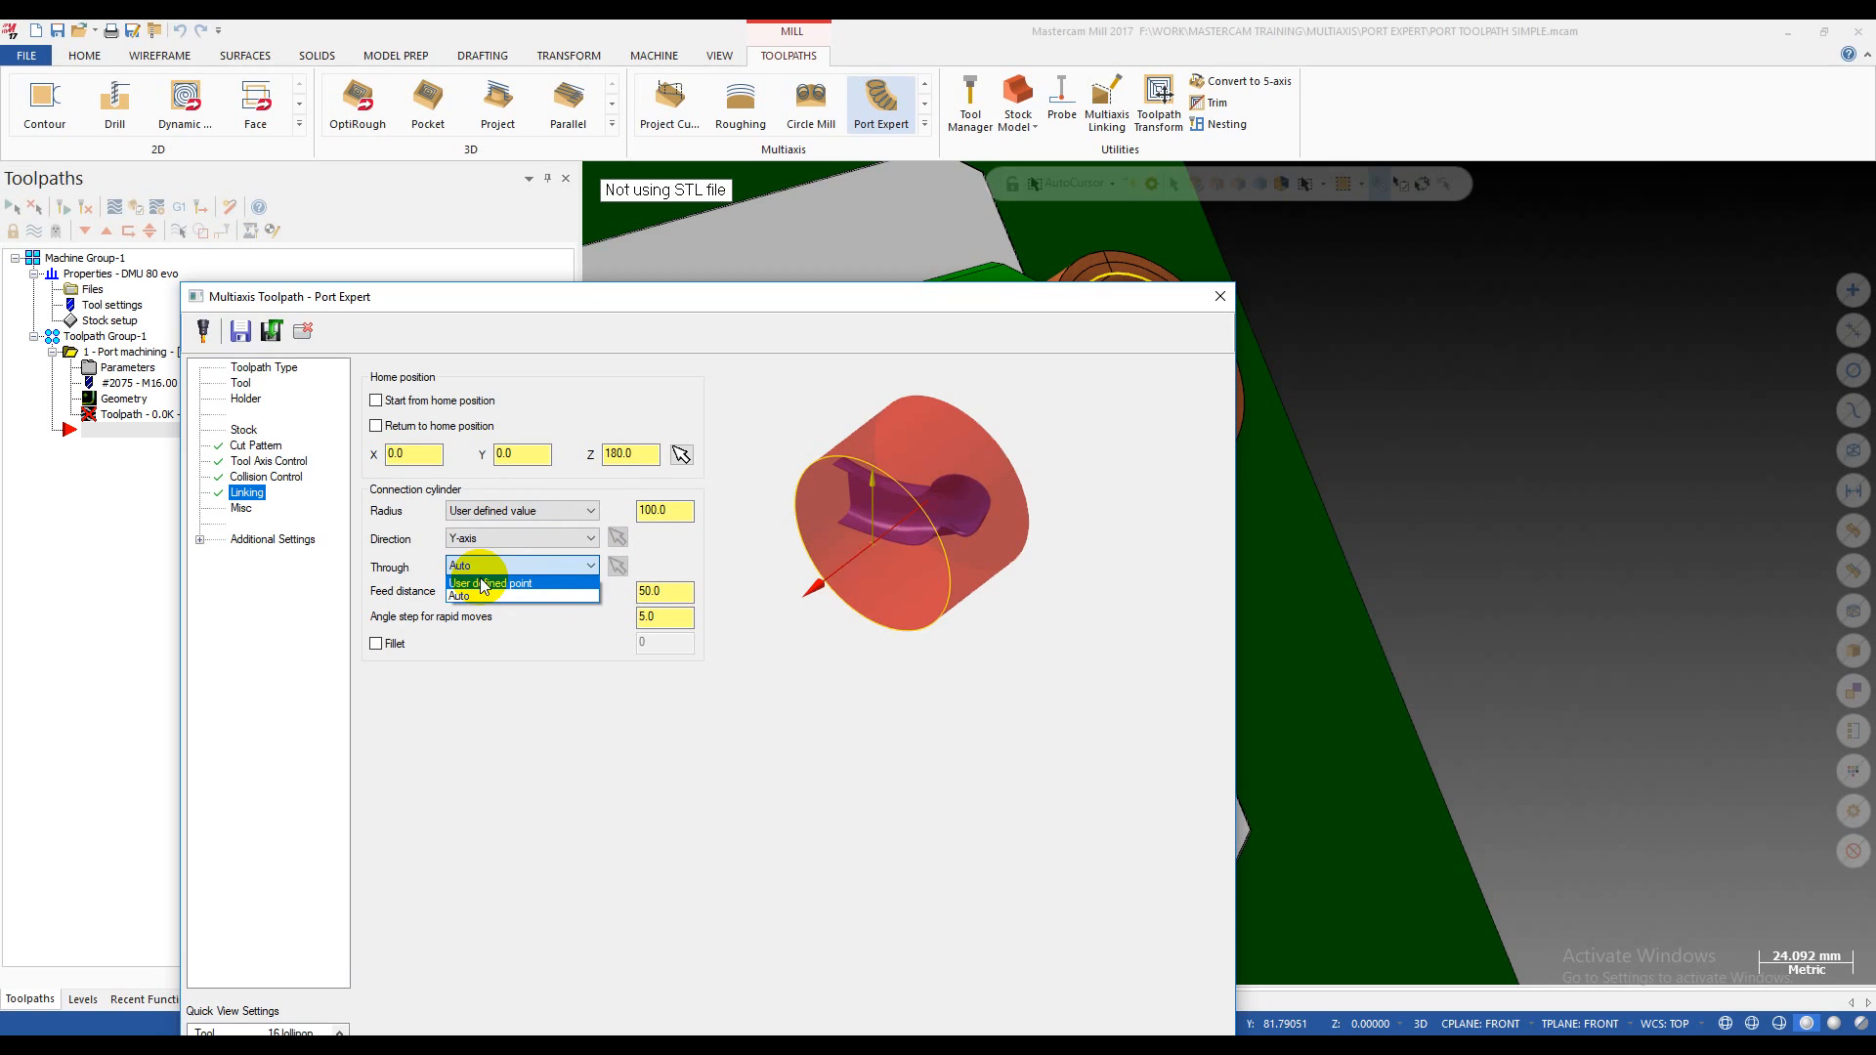
pyautogui.click(1026, 452)
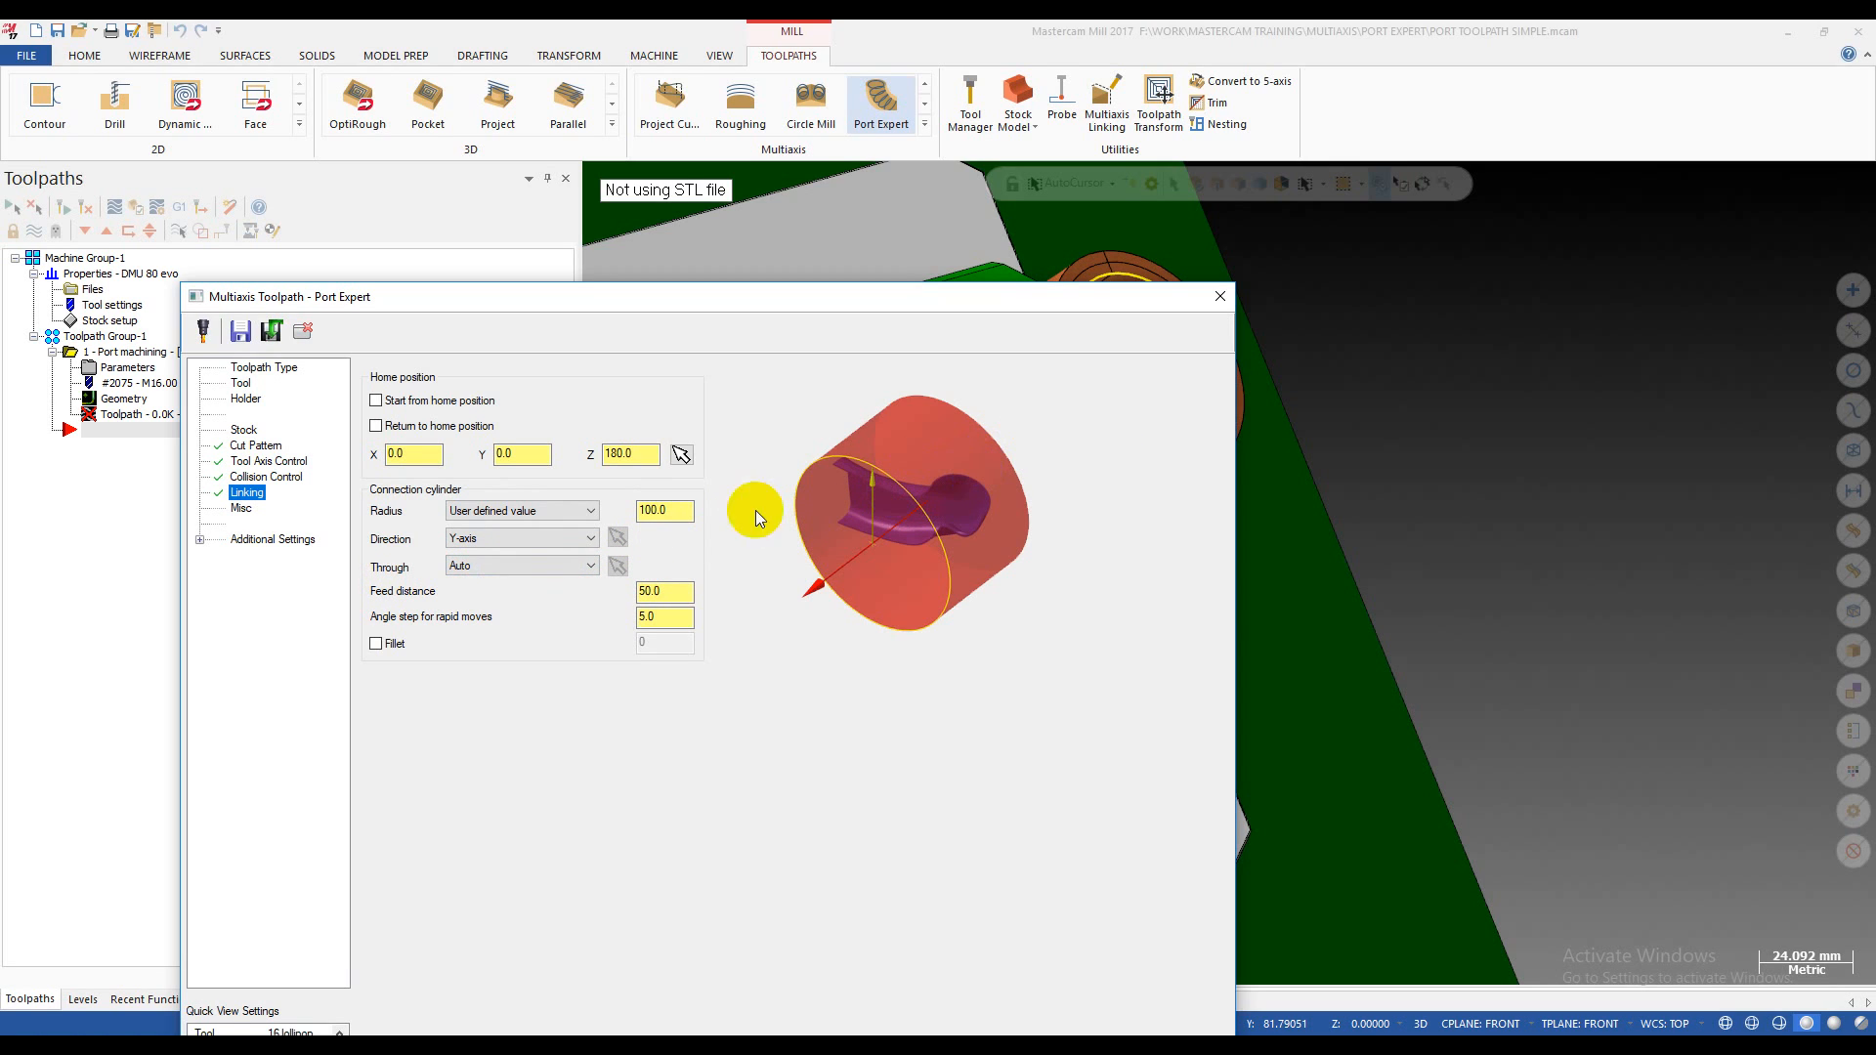
pyautogui.click(476, 567)
pyautogui.click(478, 583)
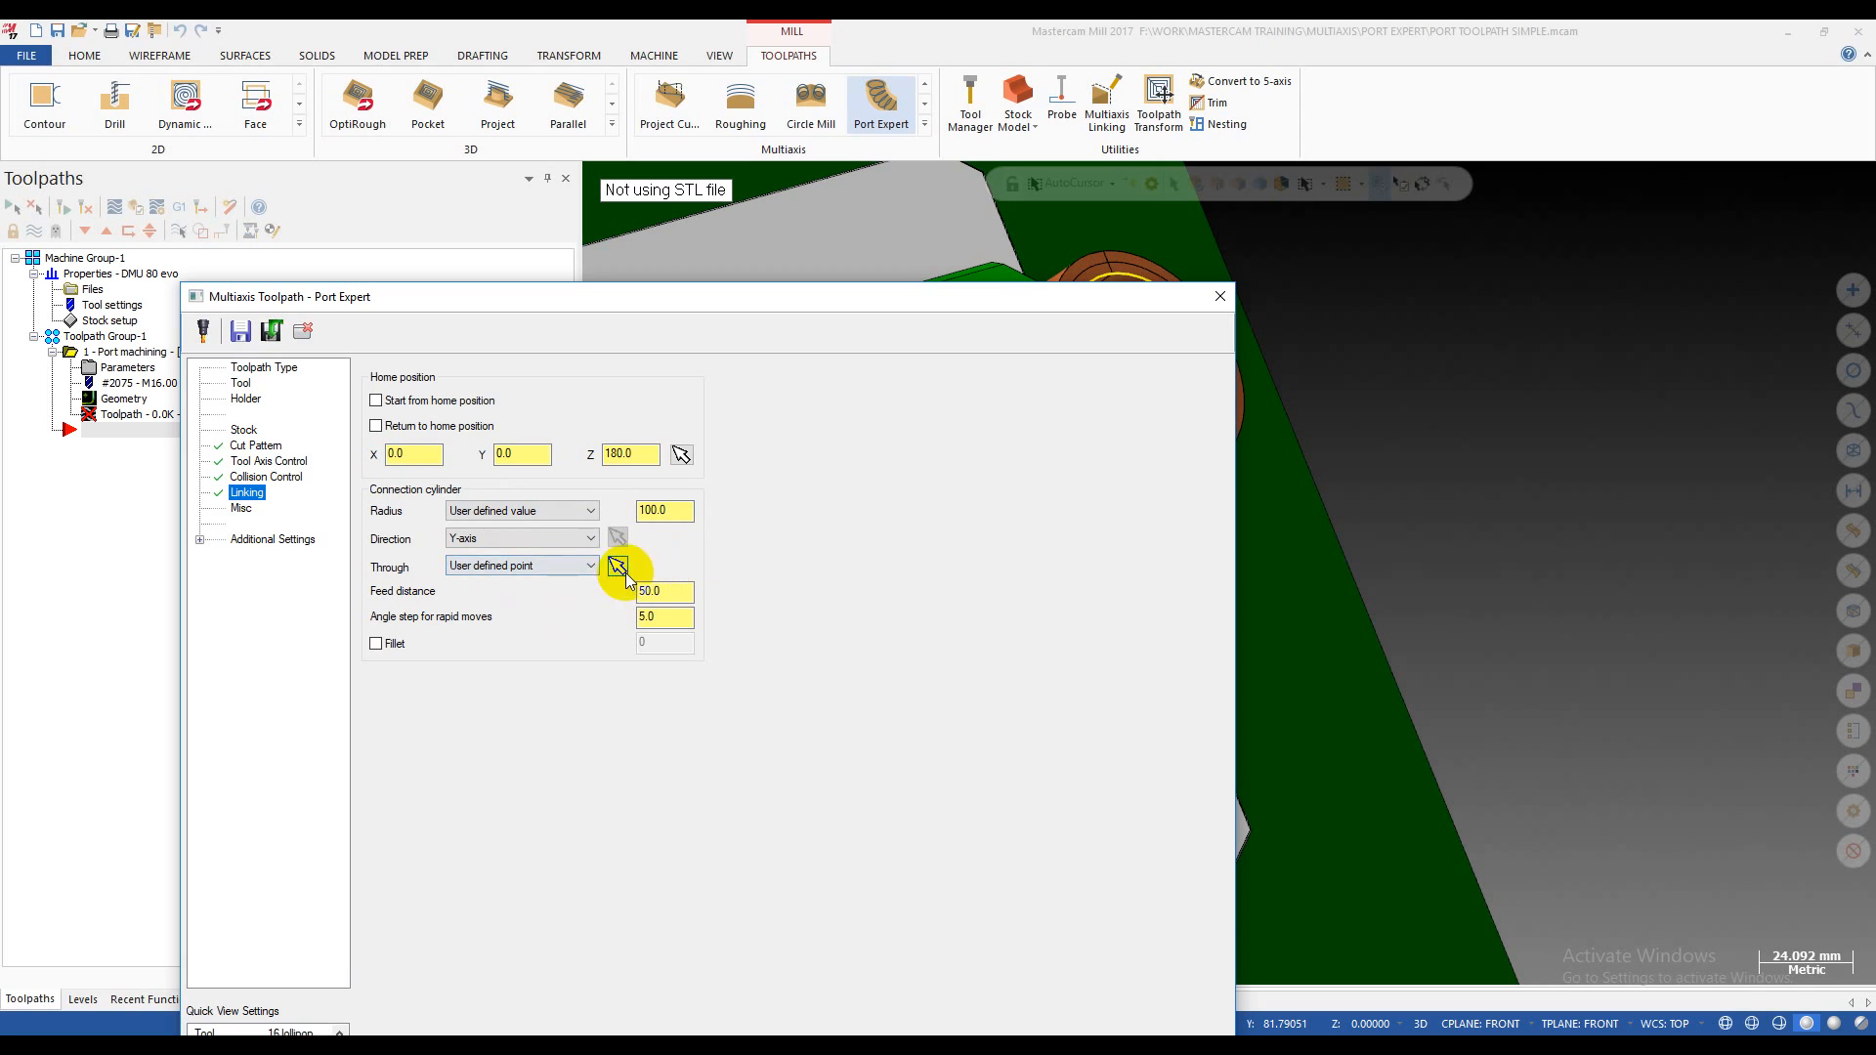
pyautogui.click(545, 569)
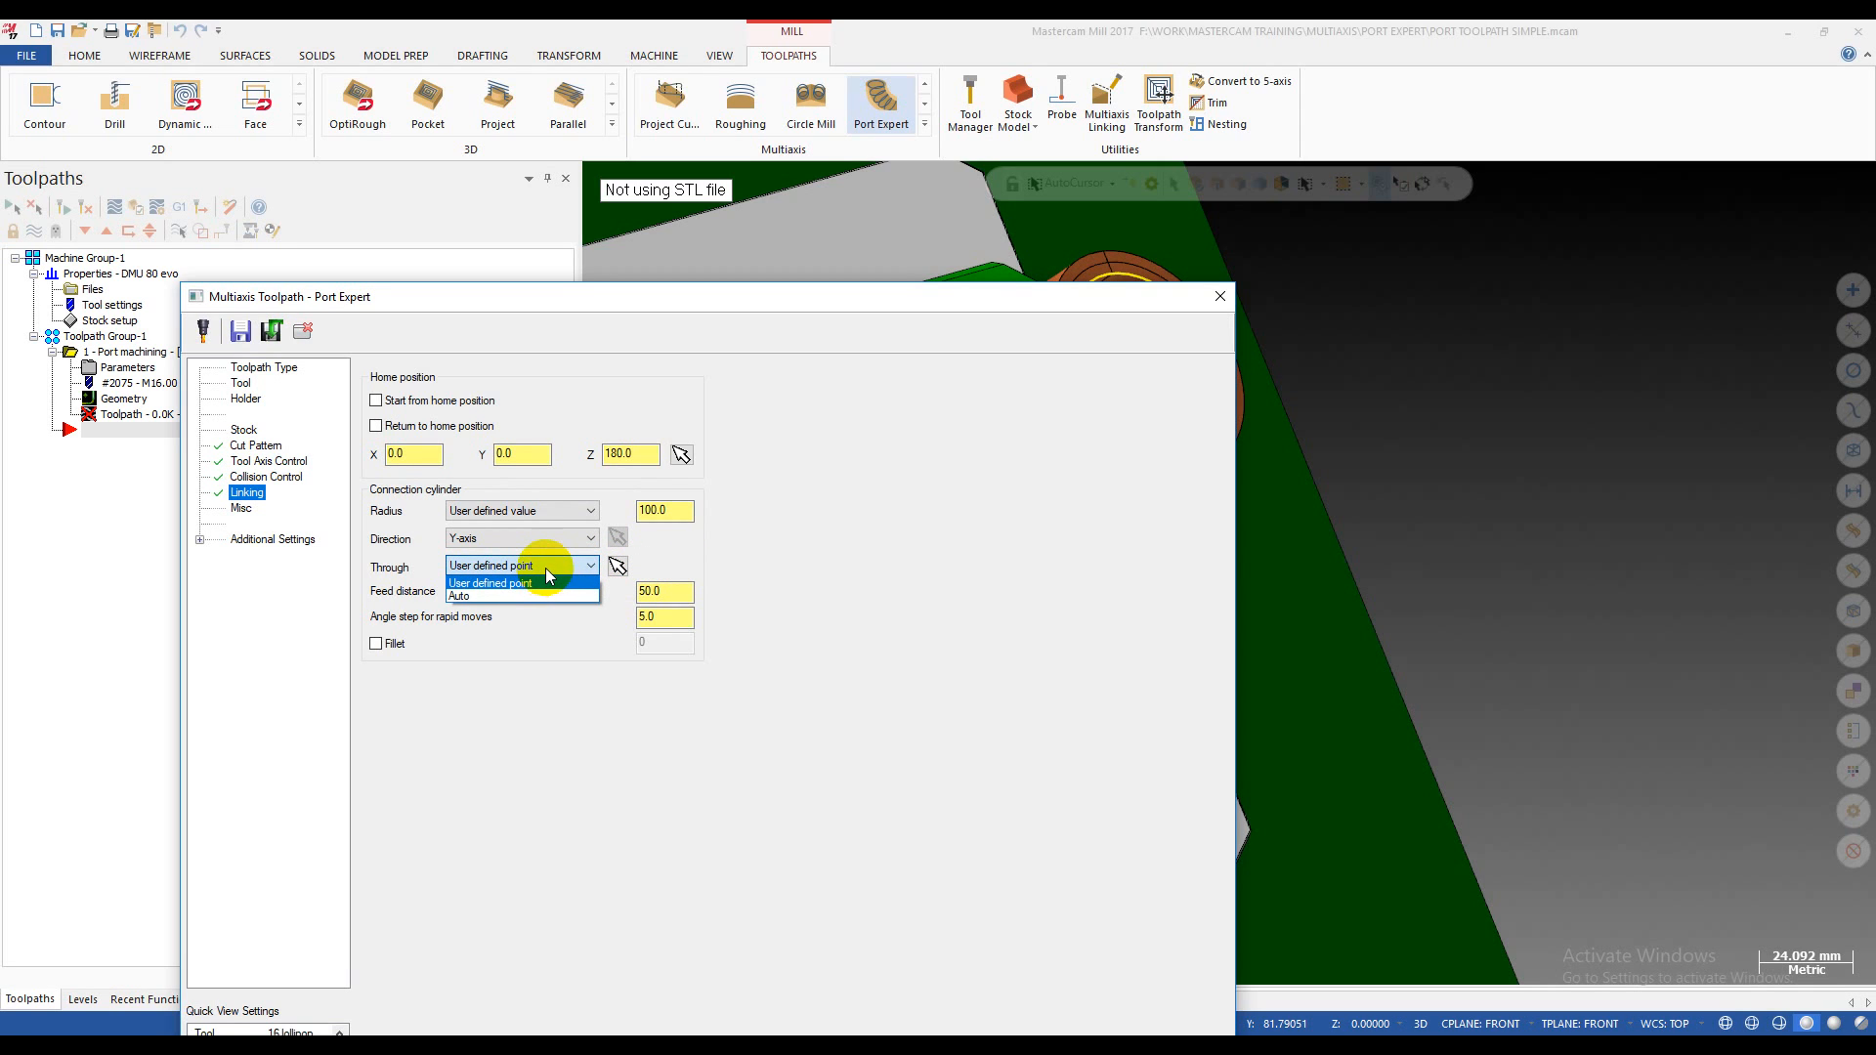
pyautogui.click(546, 570)
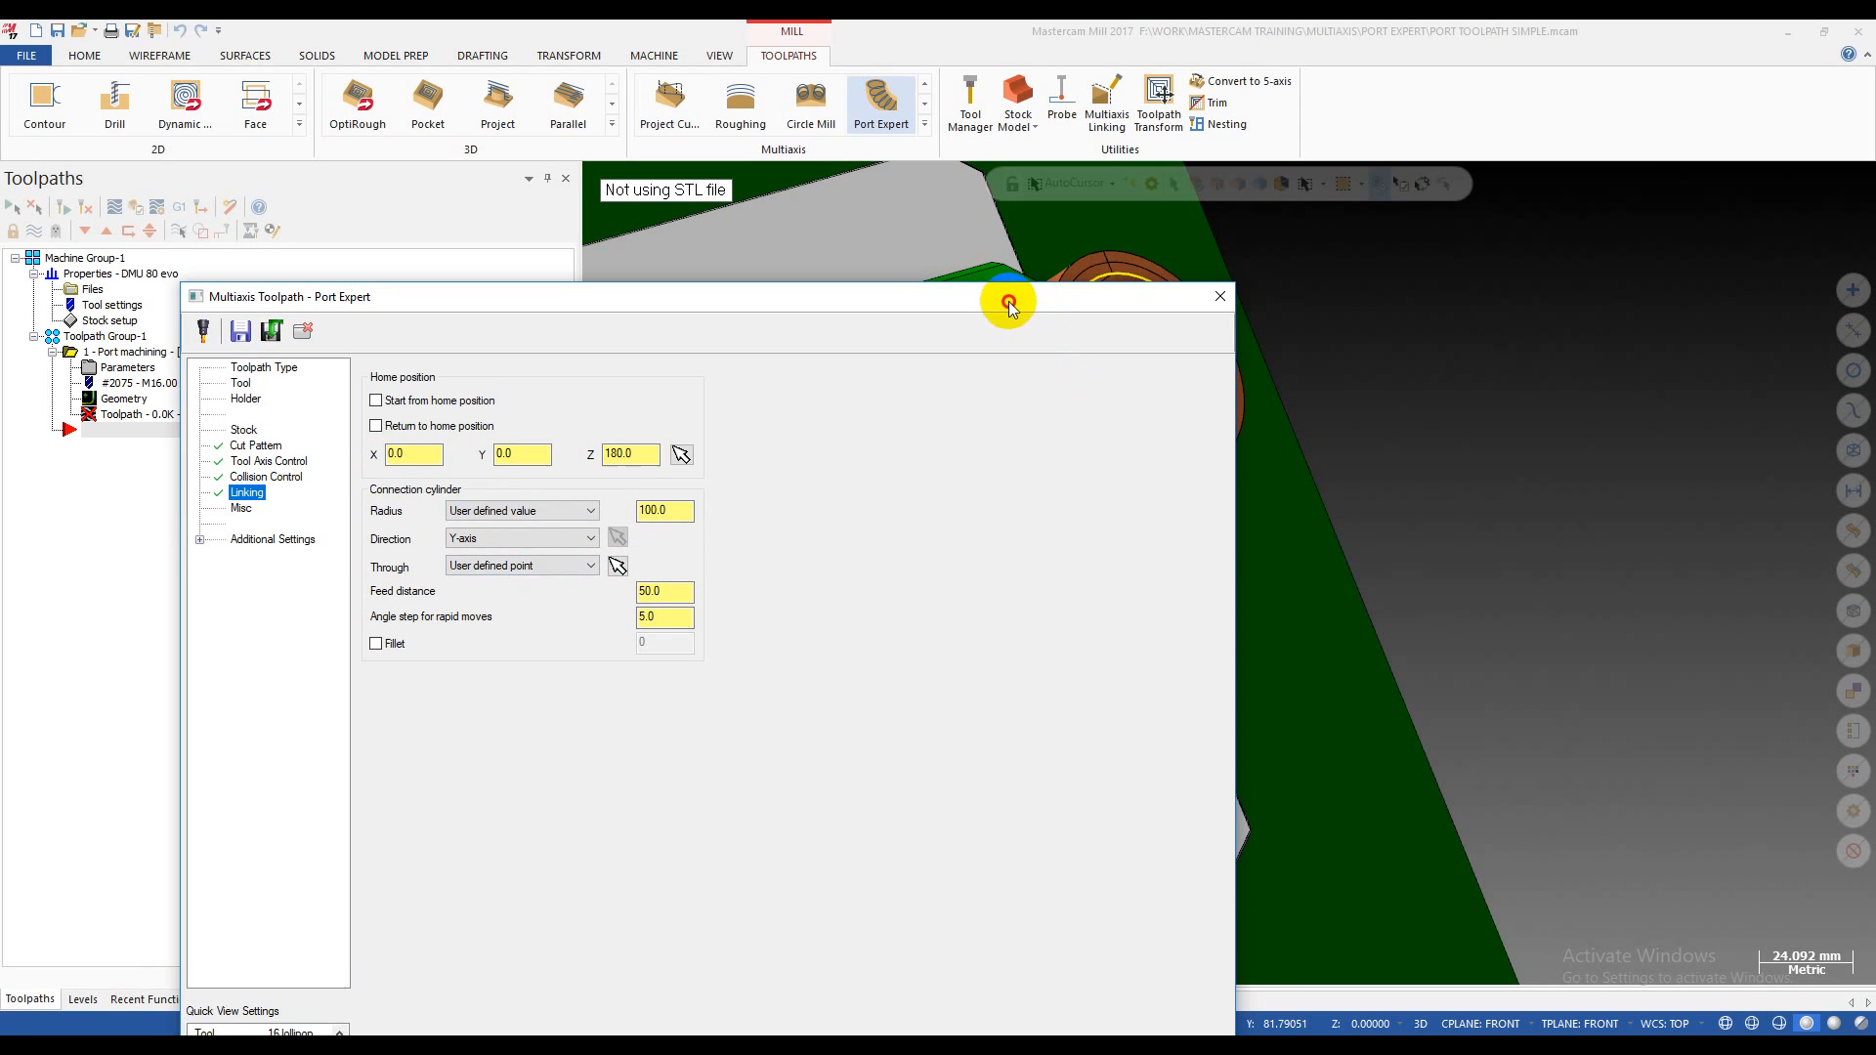
# - Reposition the Port Expert dialog so it is fully visible and open the help for its linking settings
pyautogui.moveTo(1009, 306); pyautogui.dragTo(1056, 174)
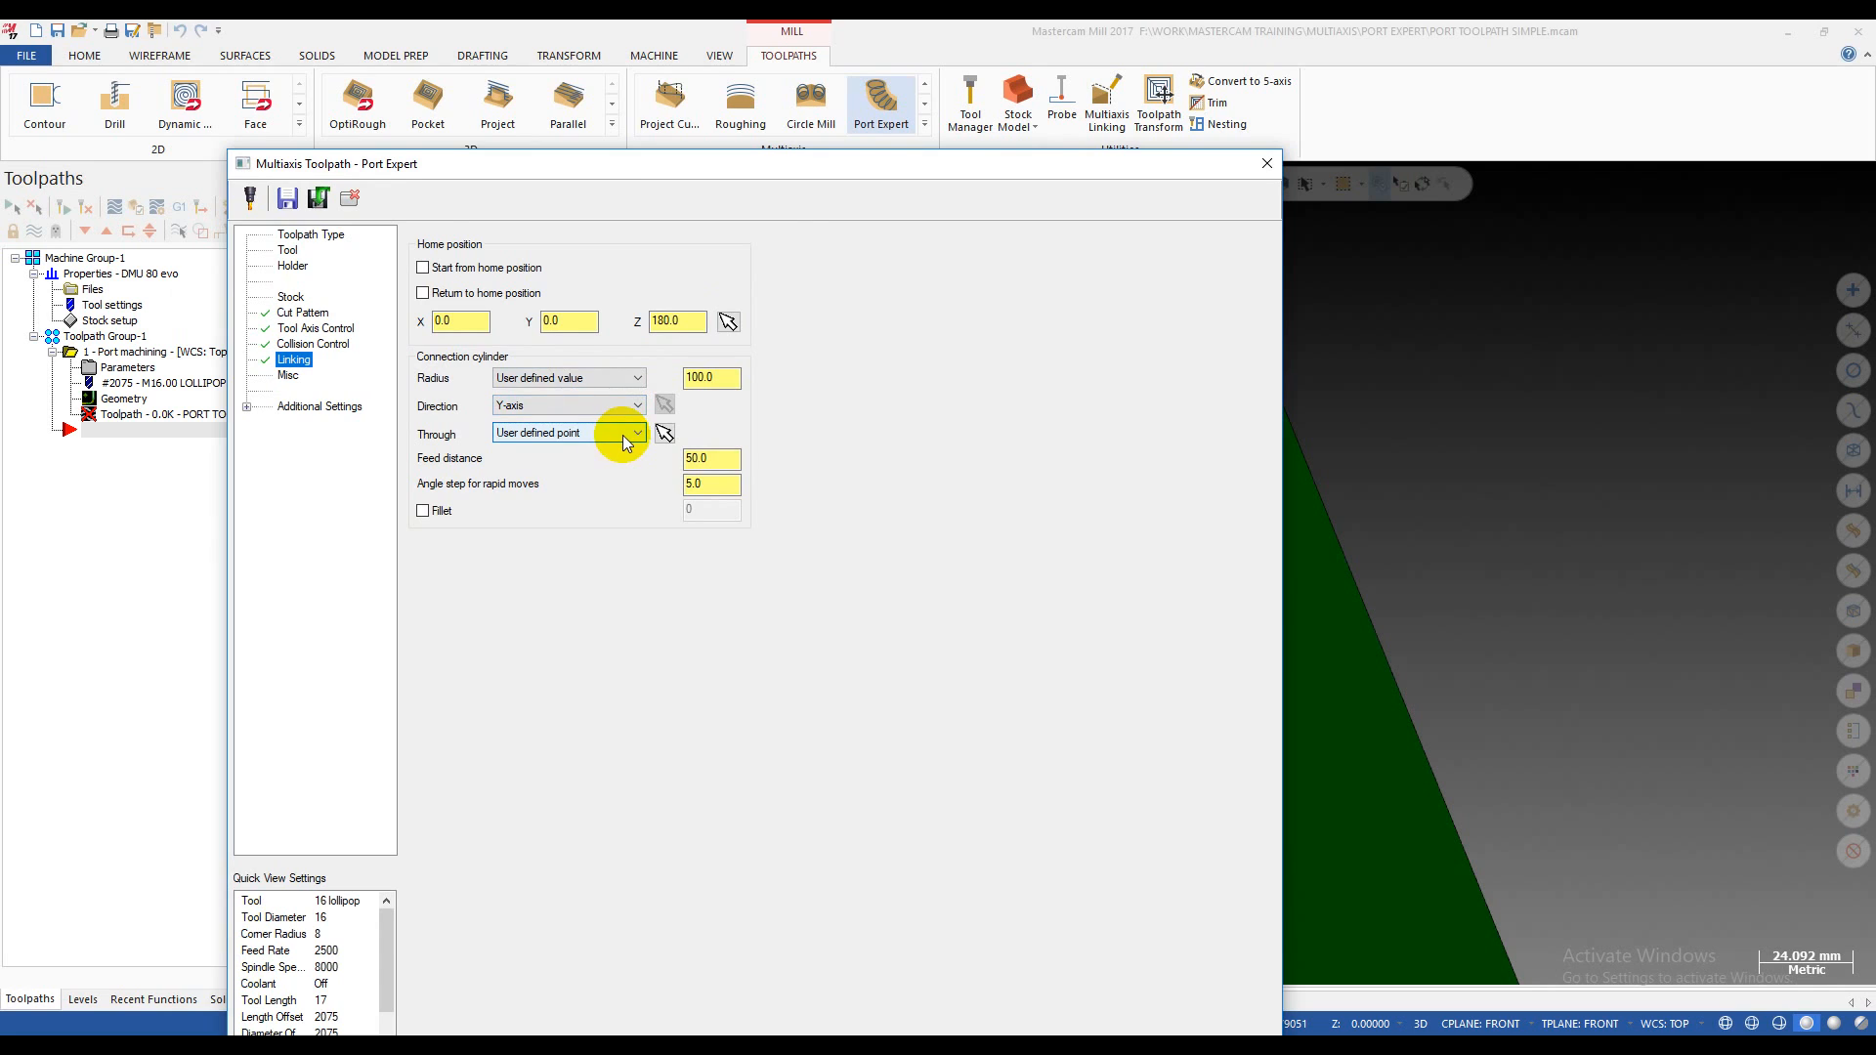
pyautogui.moveTo(1032, 174); pyautogui.dragTo(1046, 53)
pyautogui.moveTo(1172, 35); pyautogui.dragTo(1110, 84)
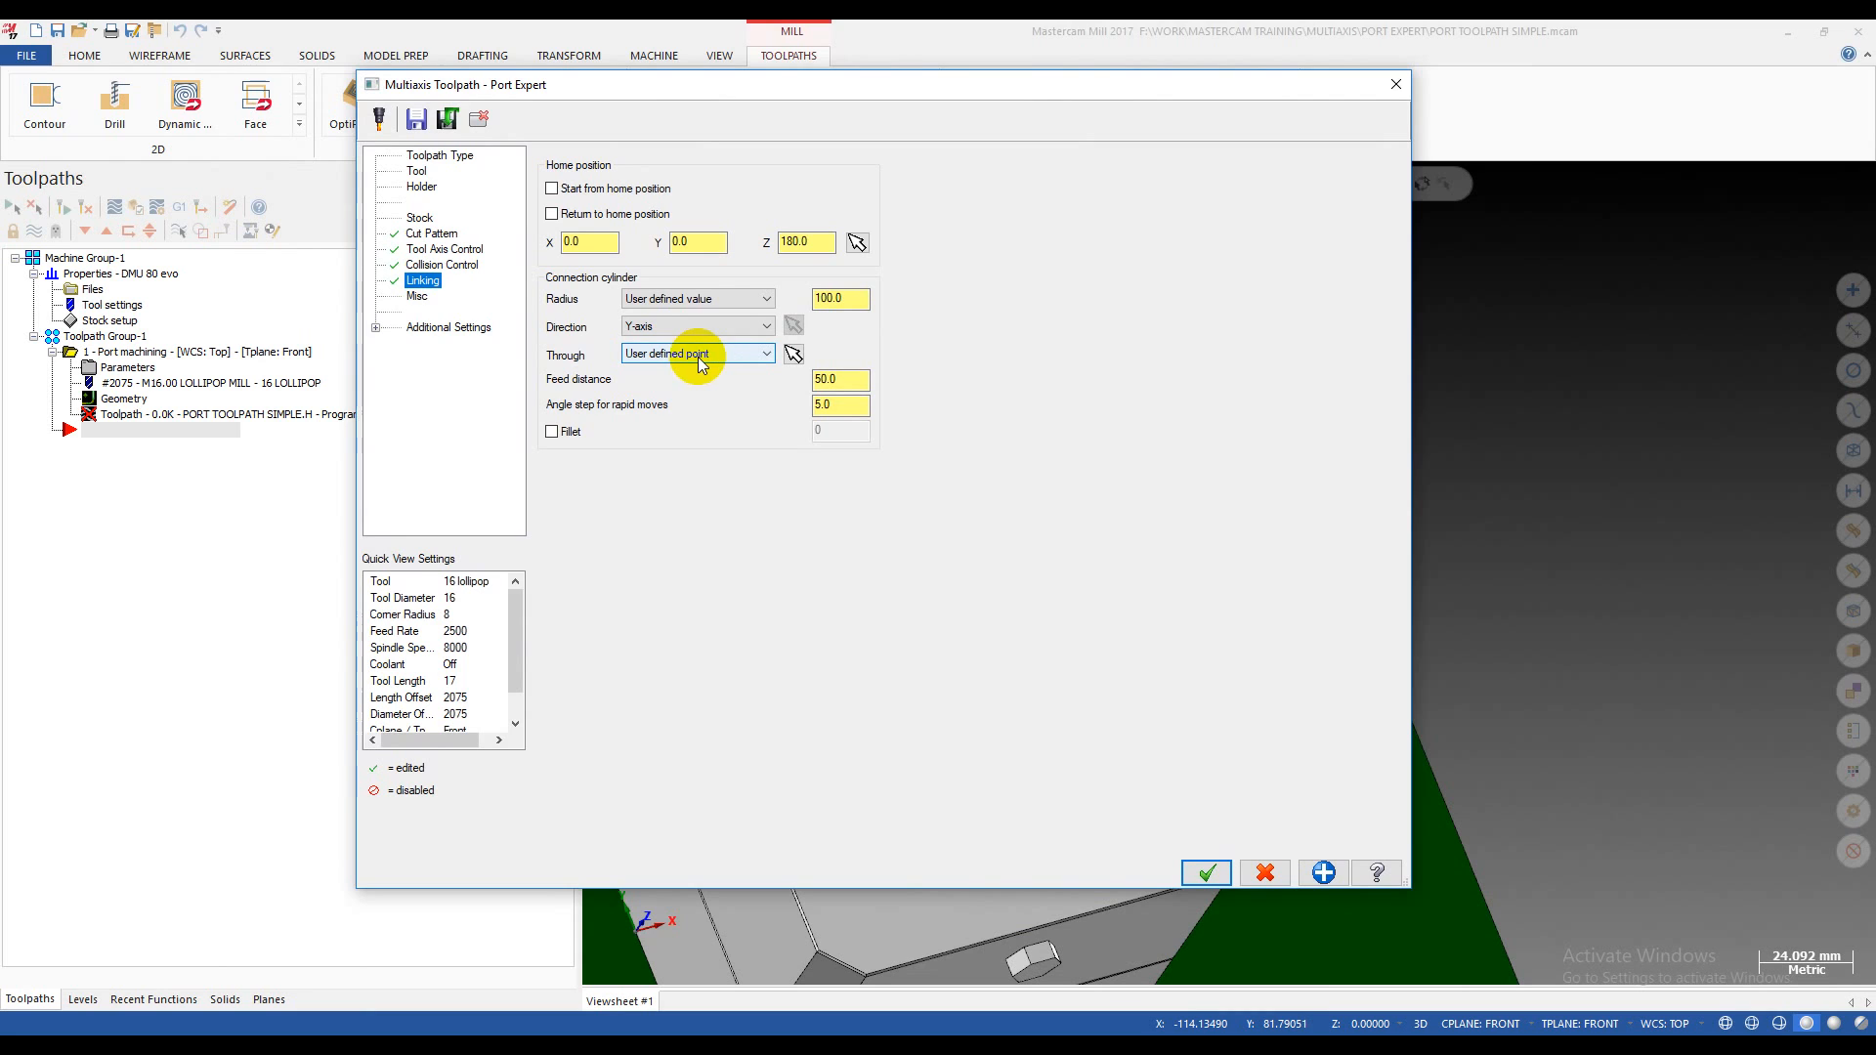
pyautogui.click(1377, 873)
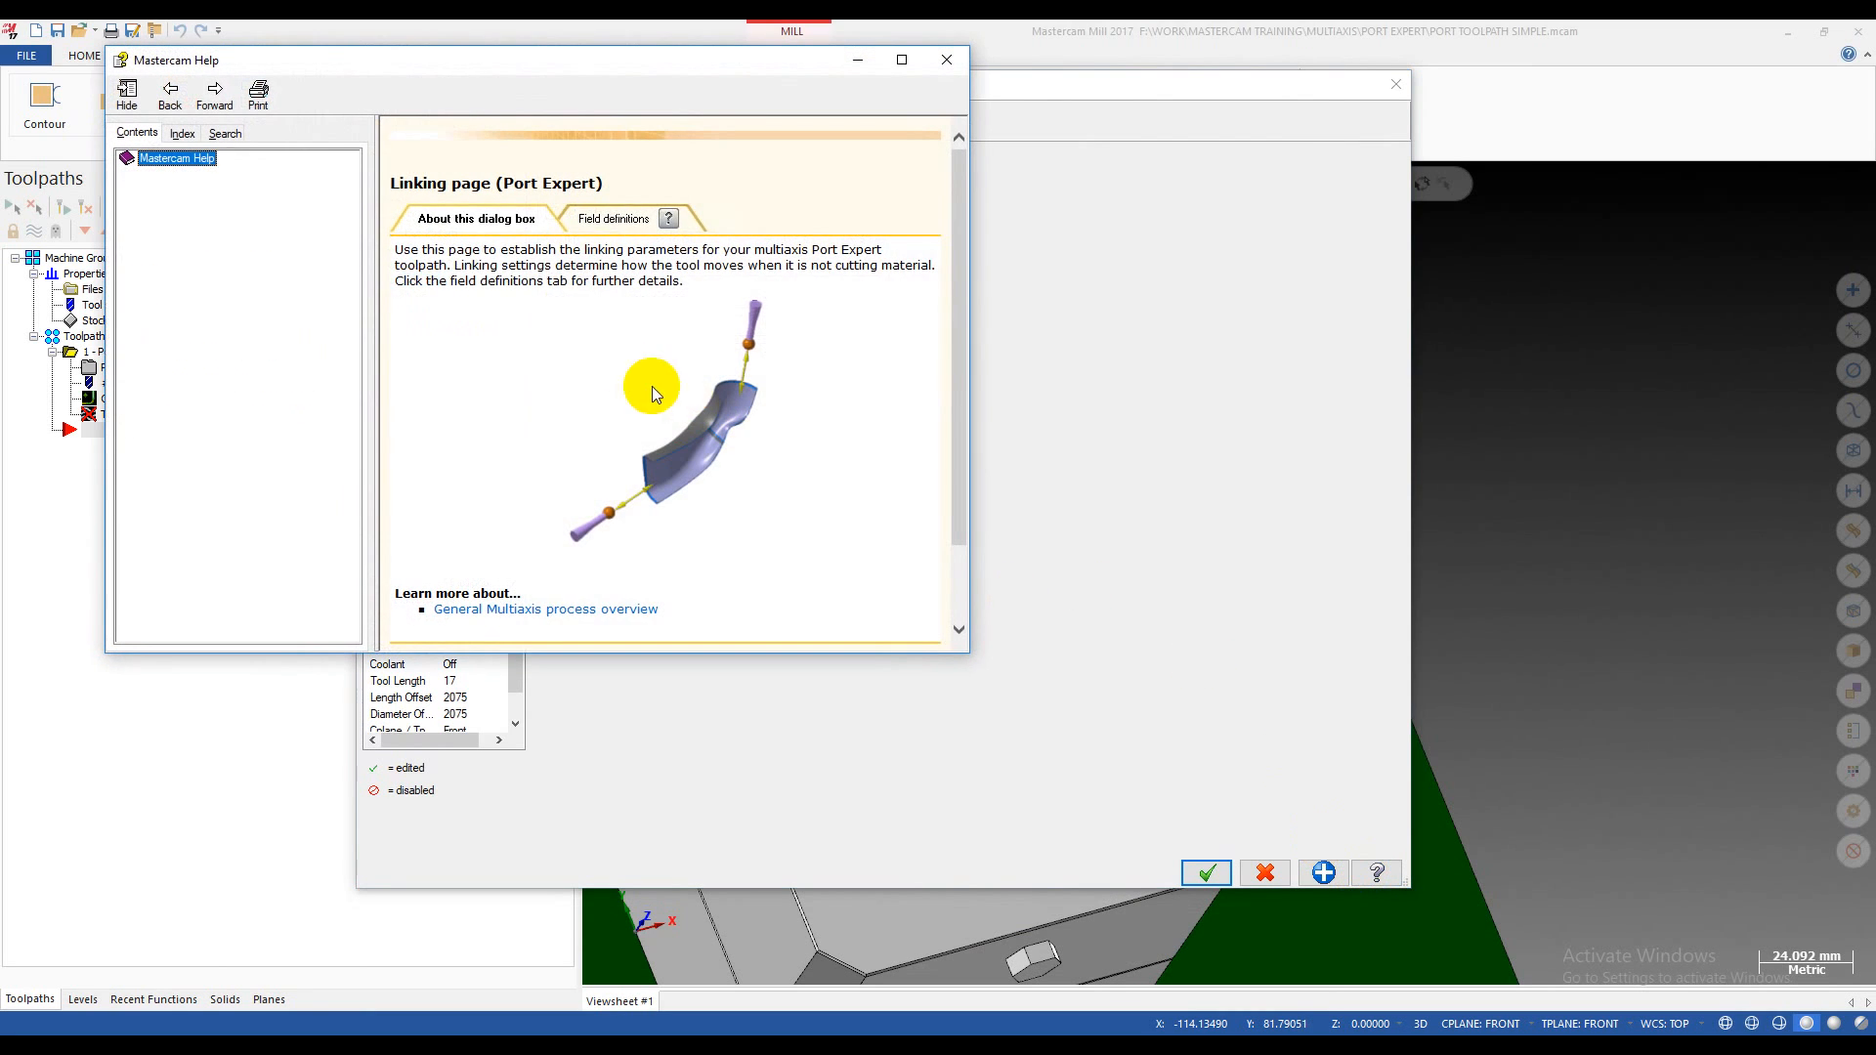
# - Read the help definition of the connection cylinder's Through setting in the Linking field definitions, closing the help when done
pyautogui.scroll(-2, 612, 426)
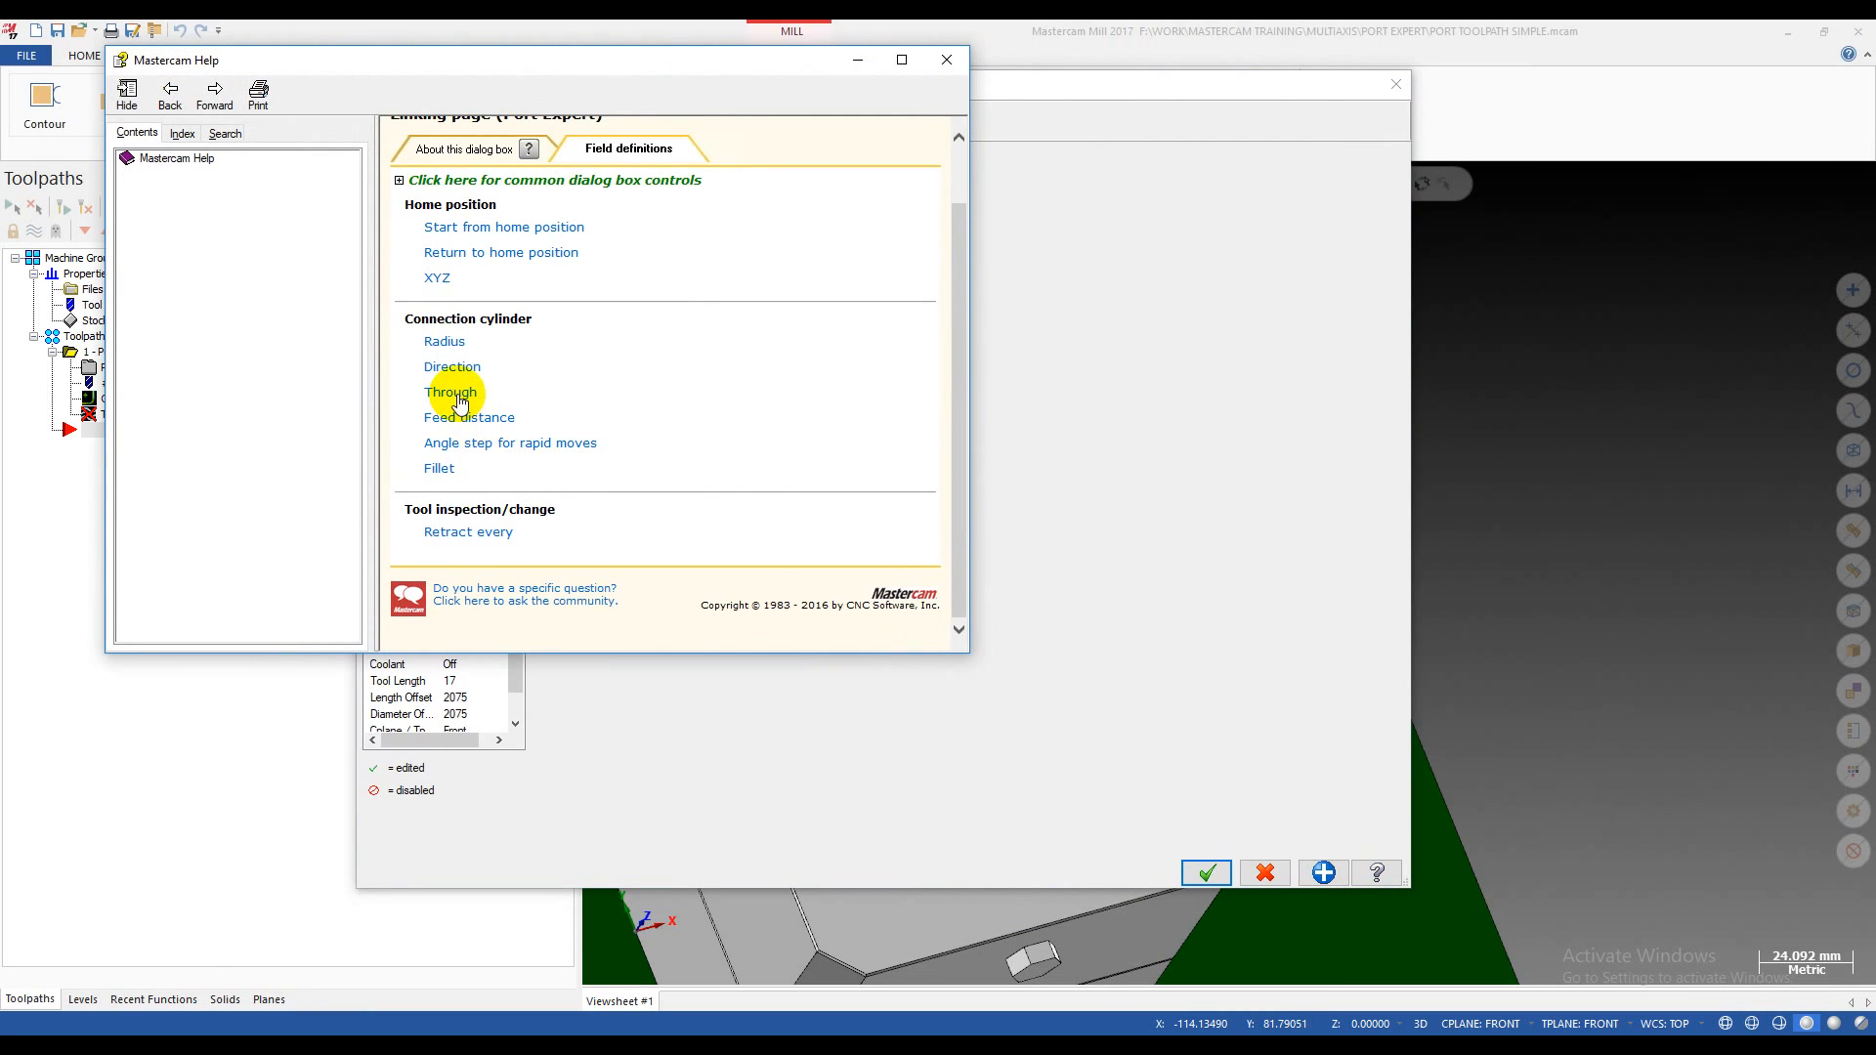
pyautogui.click(457, 394)
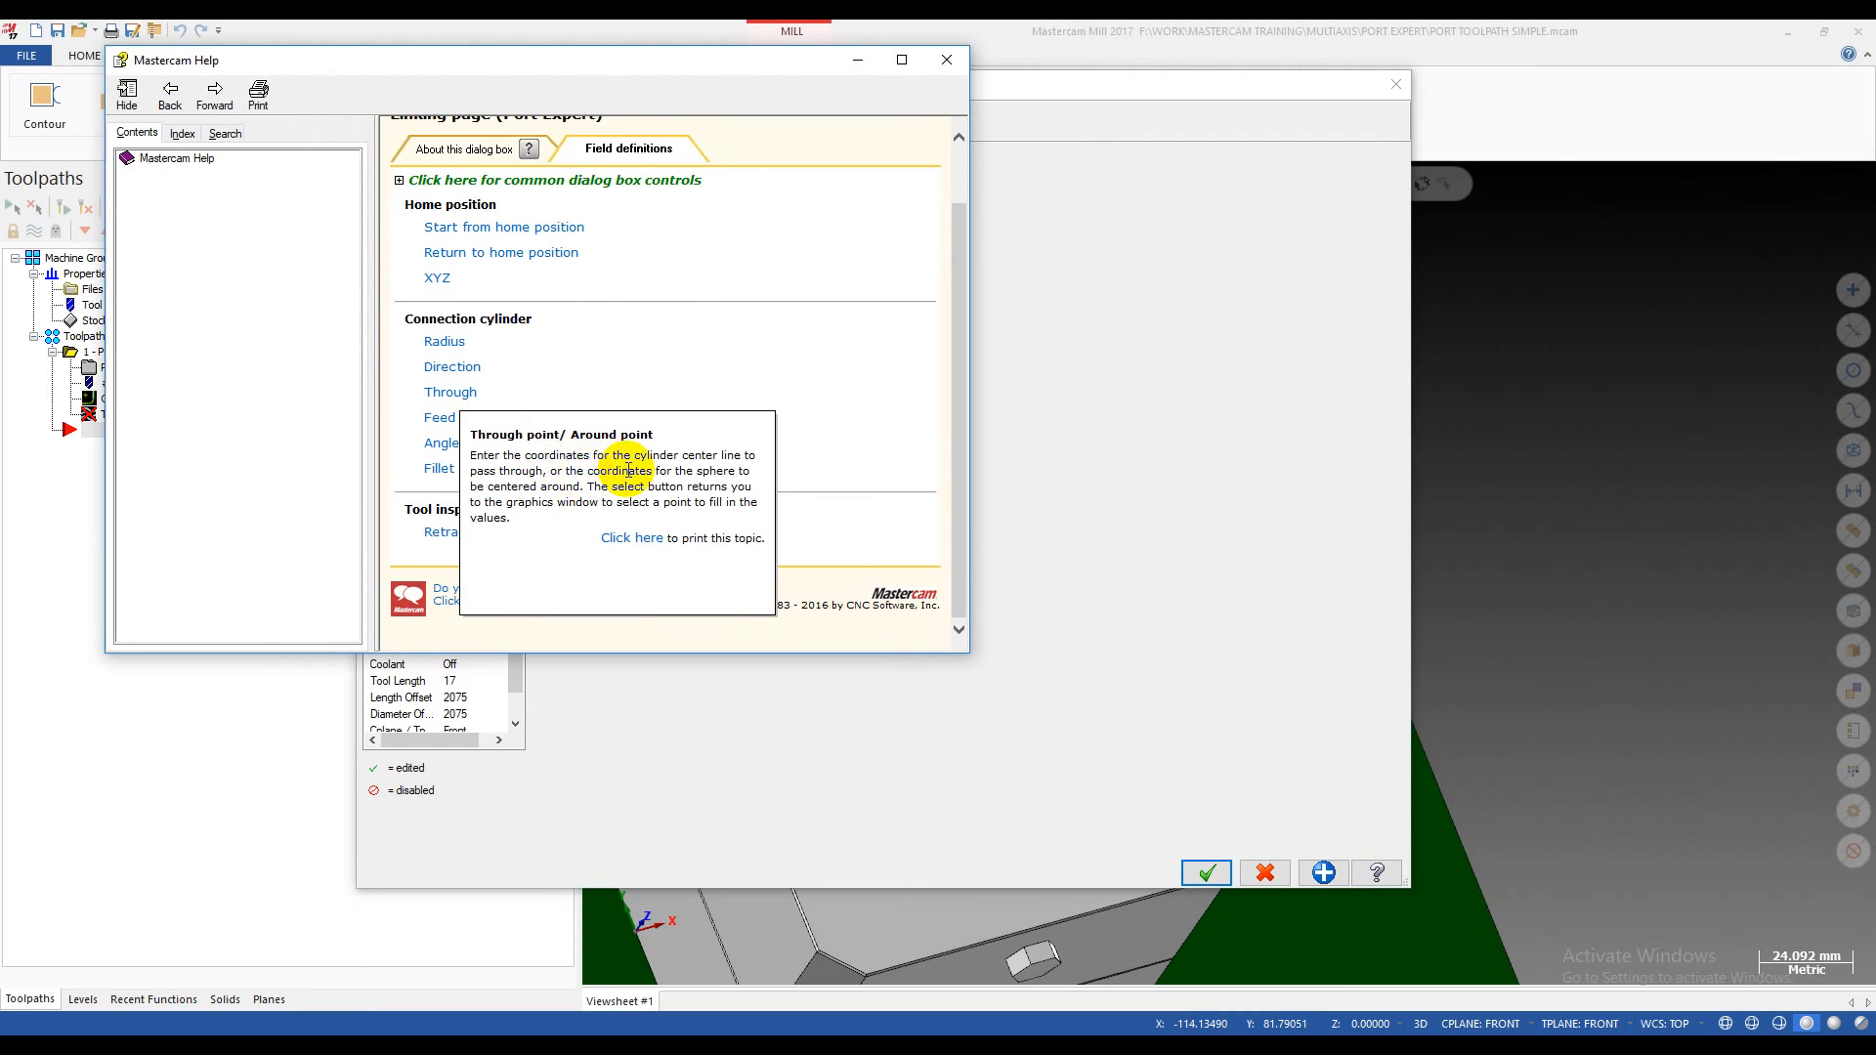
pyautogui.click(490, 457)
pyautogui.click(947, 61)
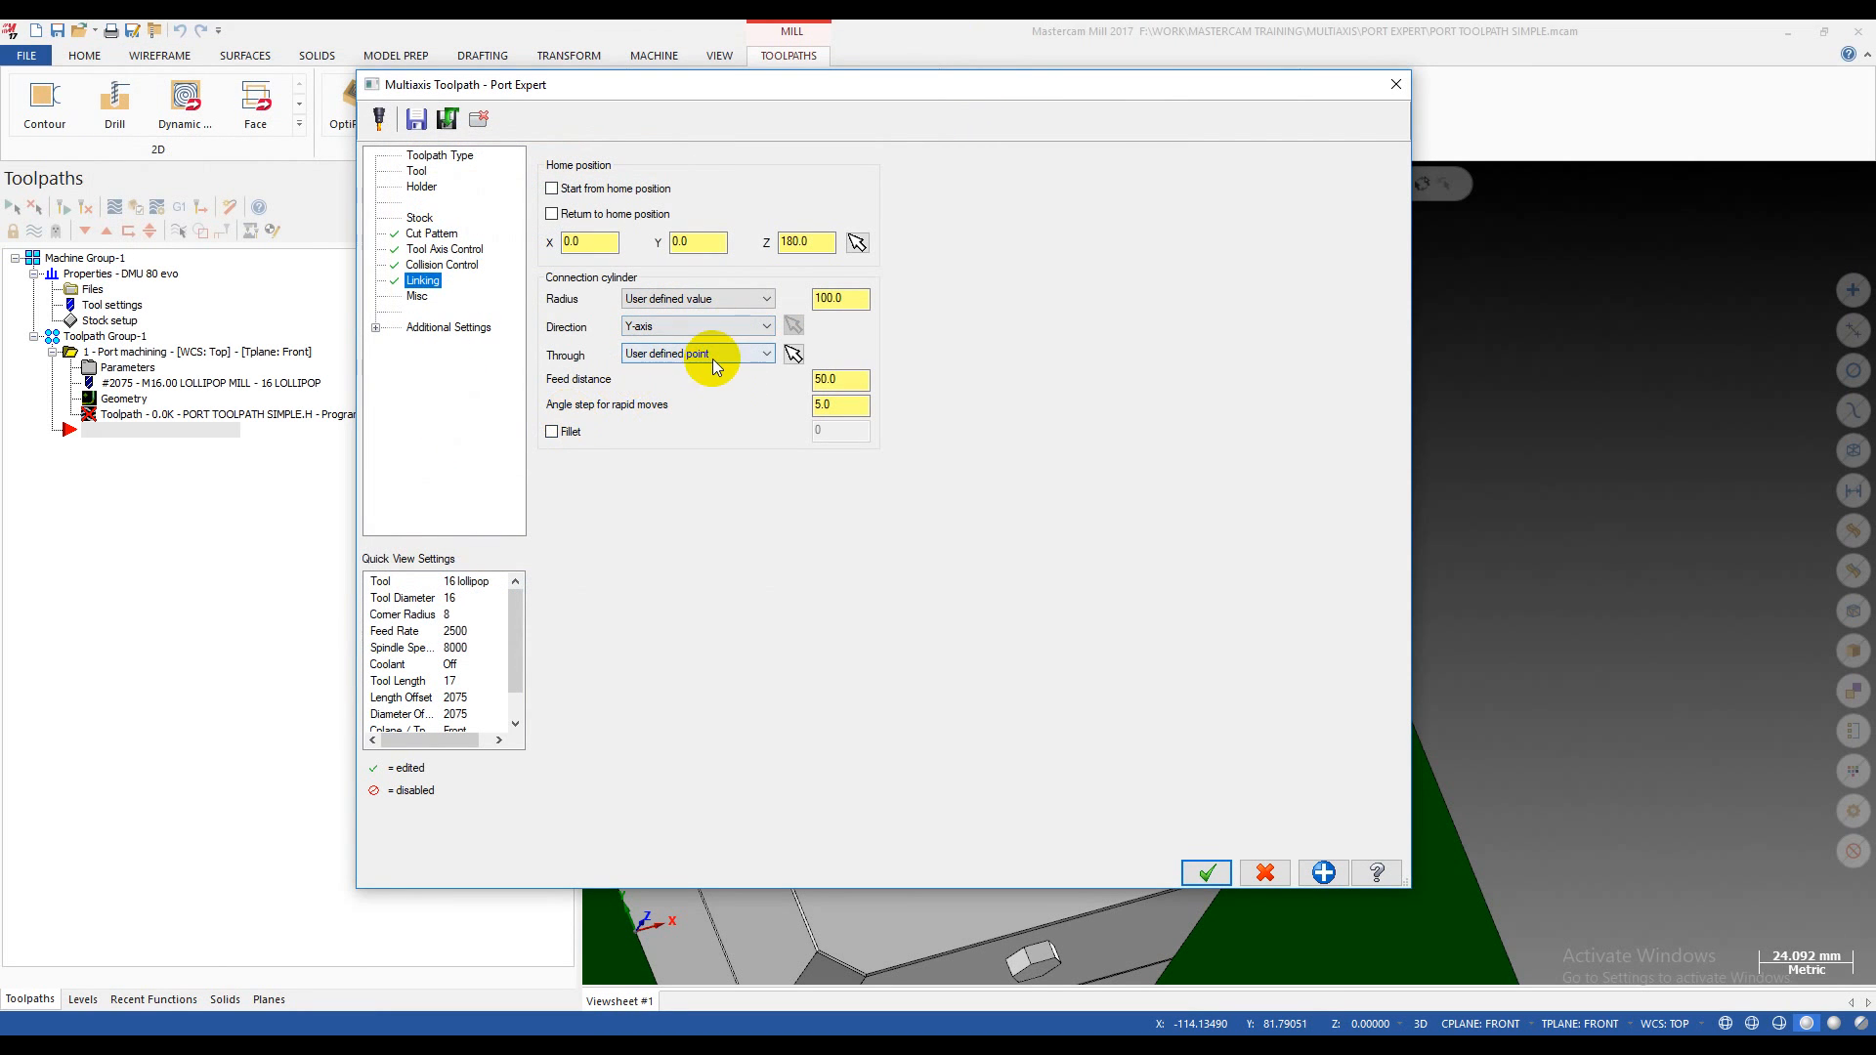
# - Set the connection cylinder's Through option to Auto and review the feed distance and rapid angle step illustrations
pyautogui.click(727, 357)
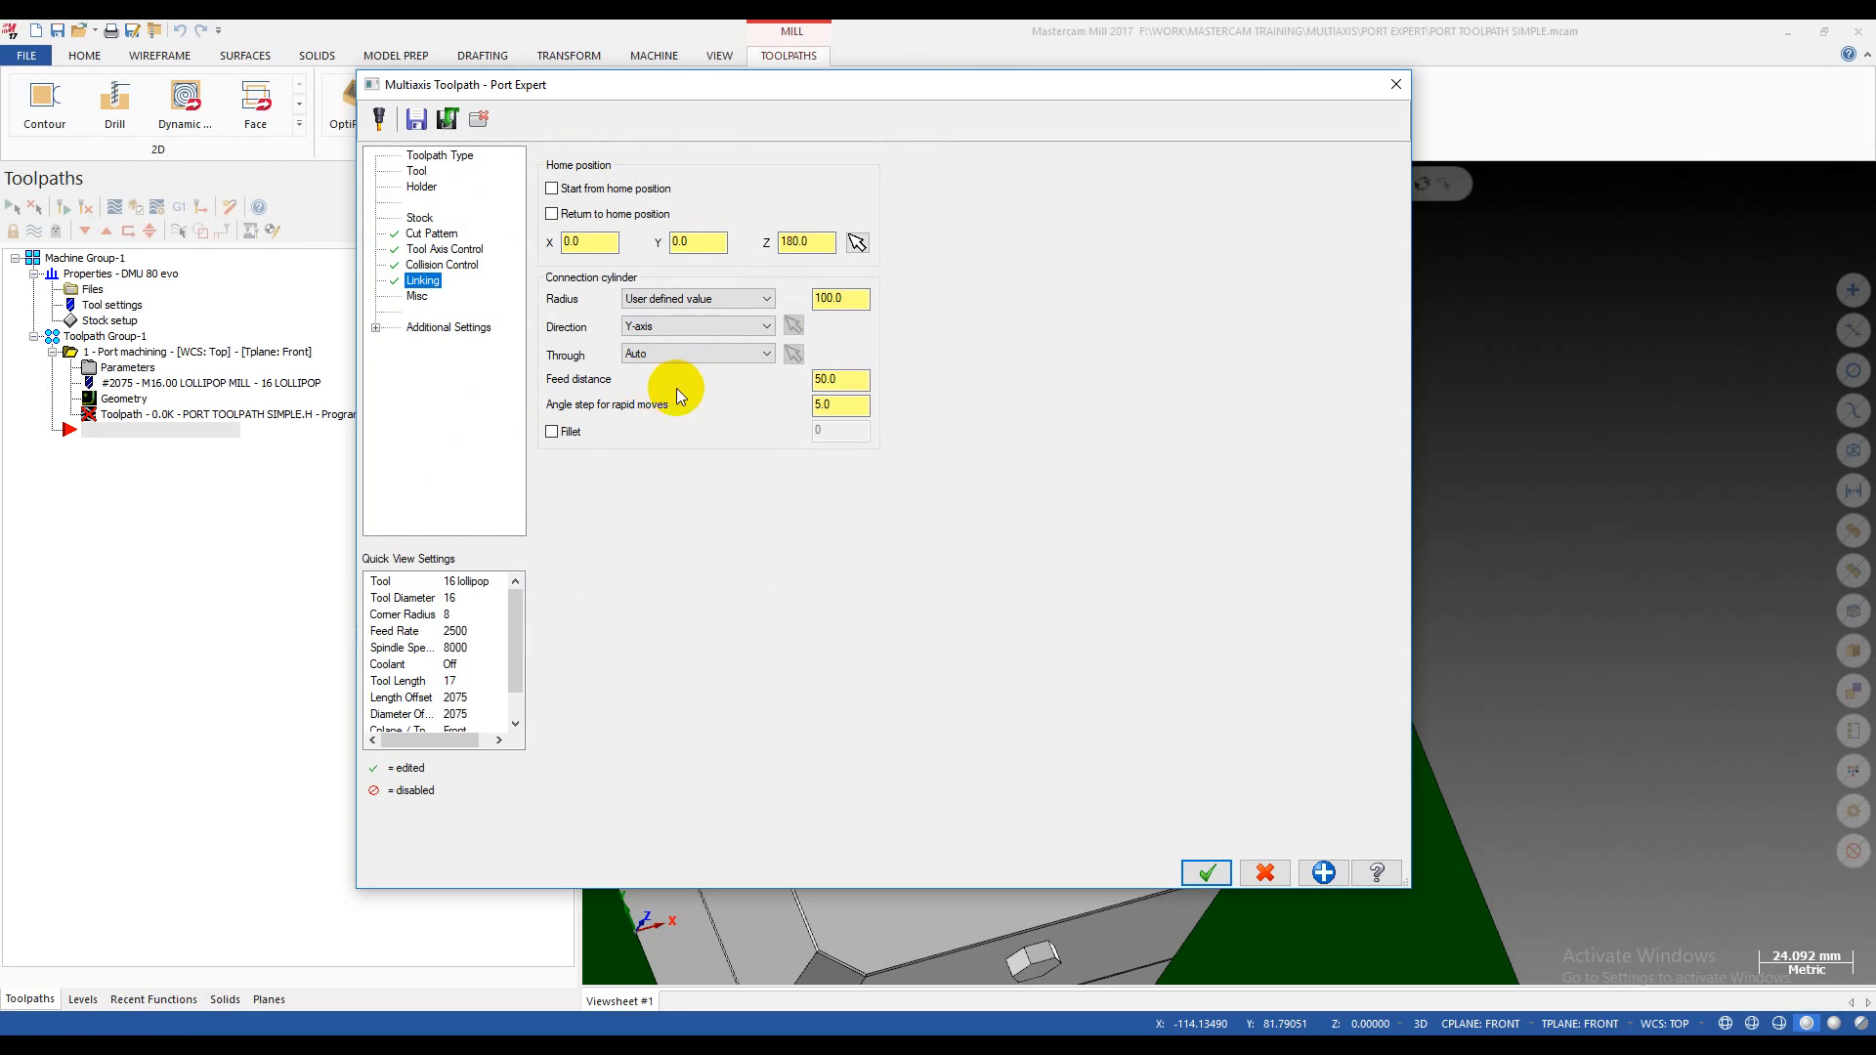
pyautogui.click(847, 378)
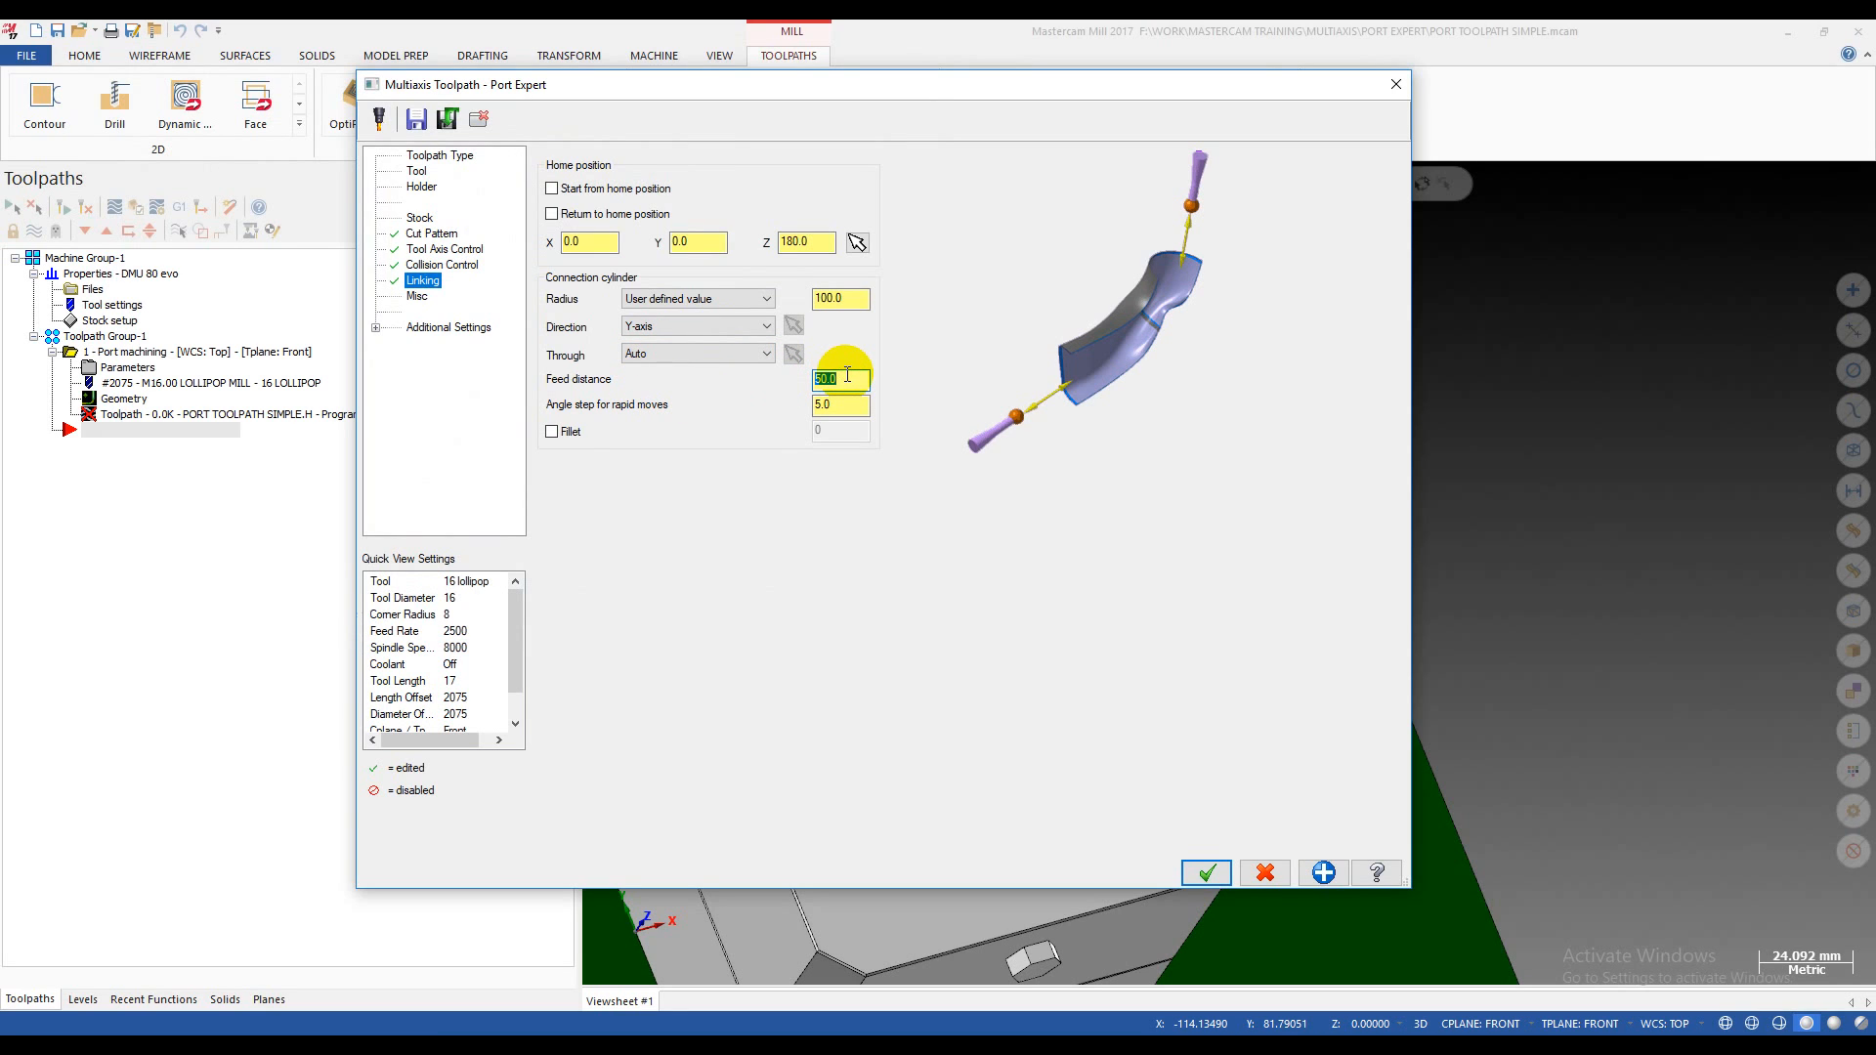
pyautogui.click(845, 405)
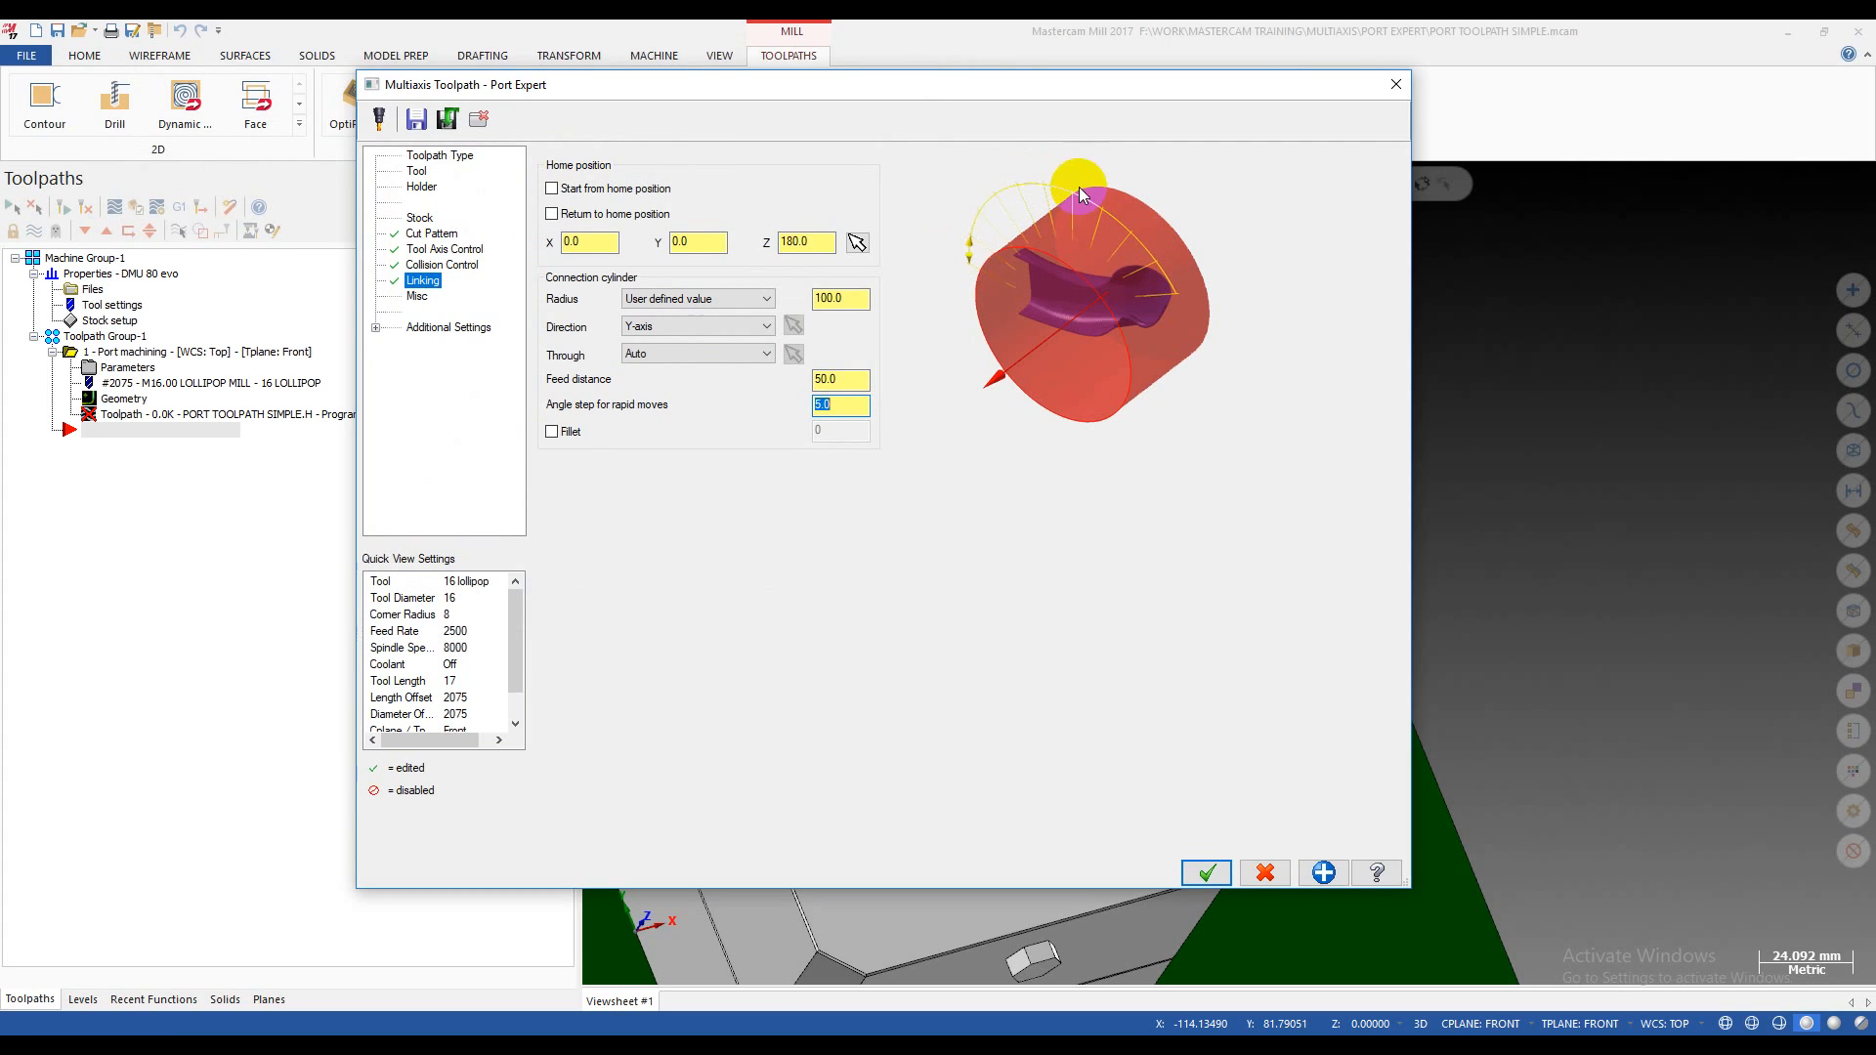
# - Enable the linking Fillet option temporarily, read its help definition, and turn it off again
pyautogui.click(566, 434)
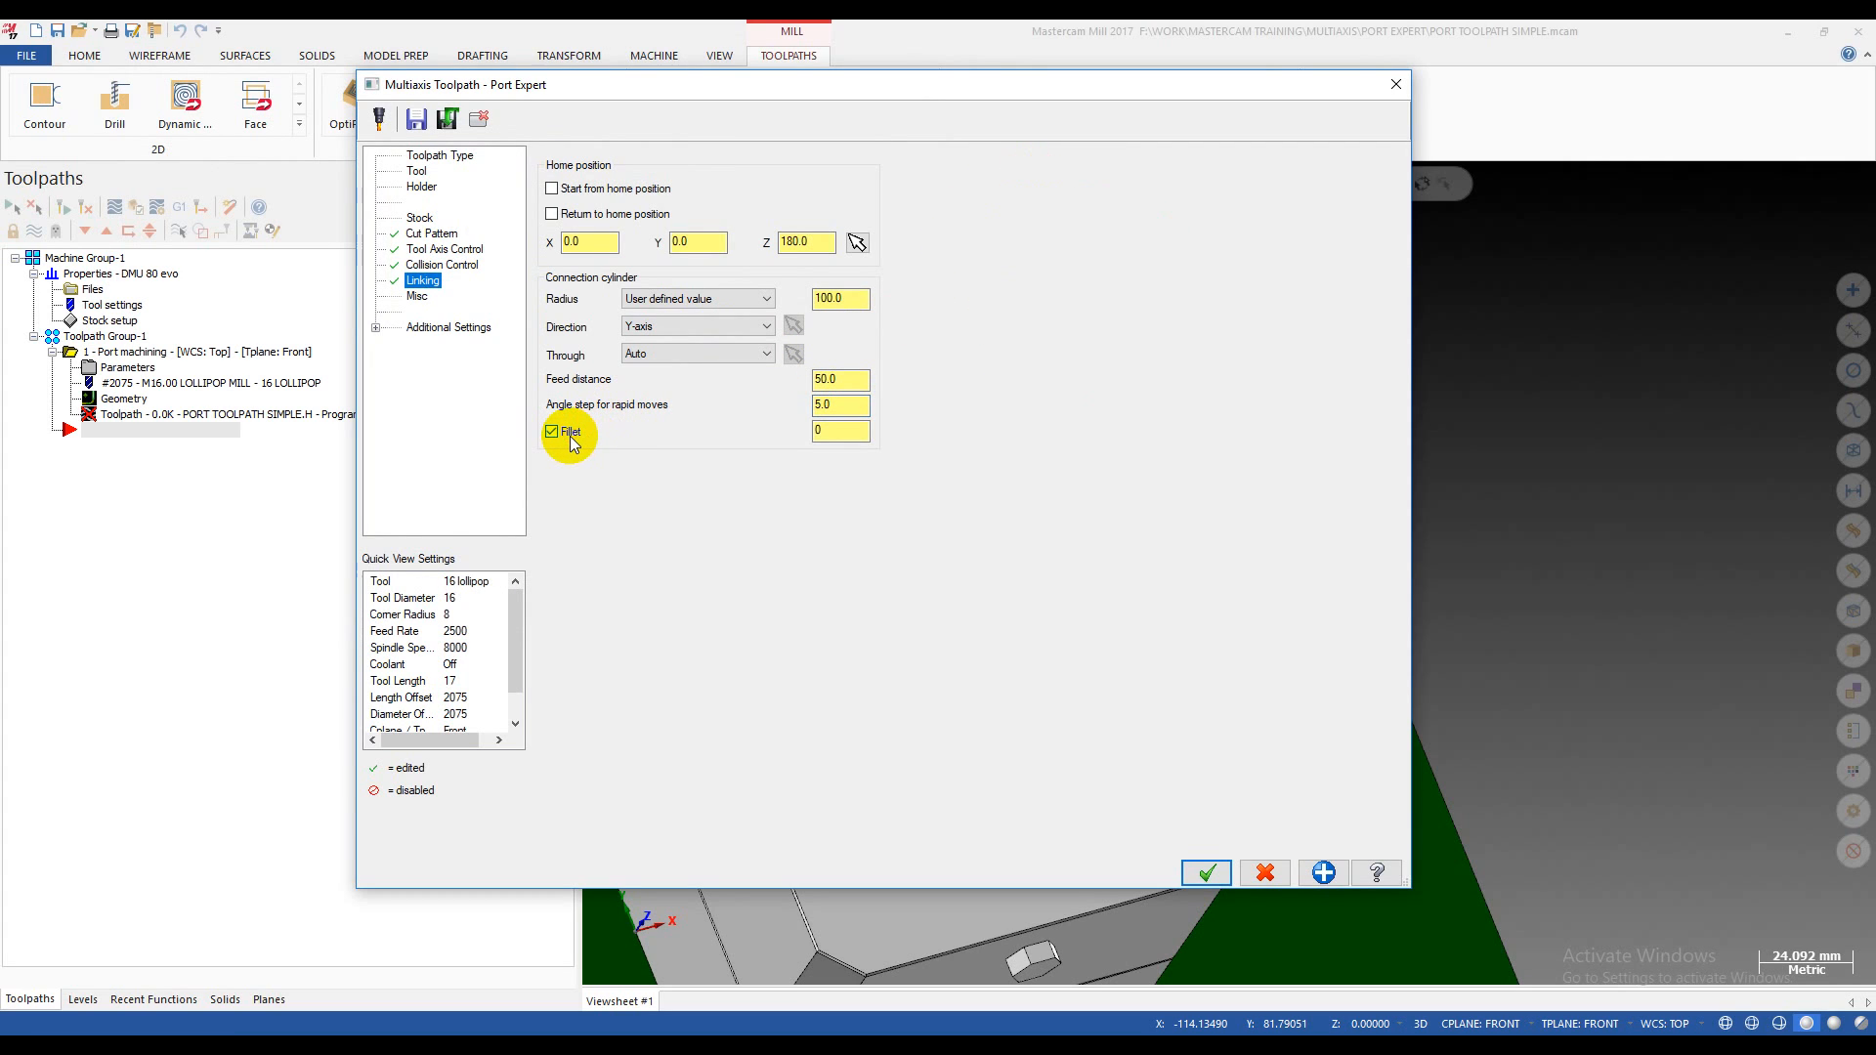
pyautogui.click(1377, 871)
pyautogui.click(630, 219)
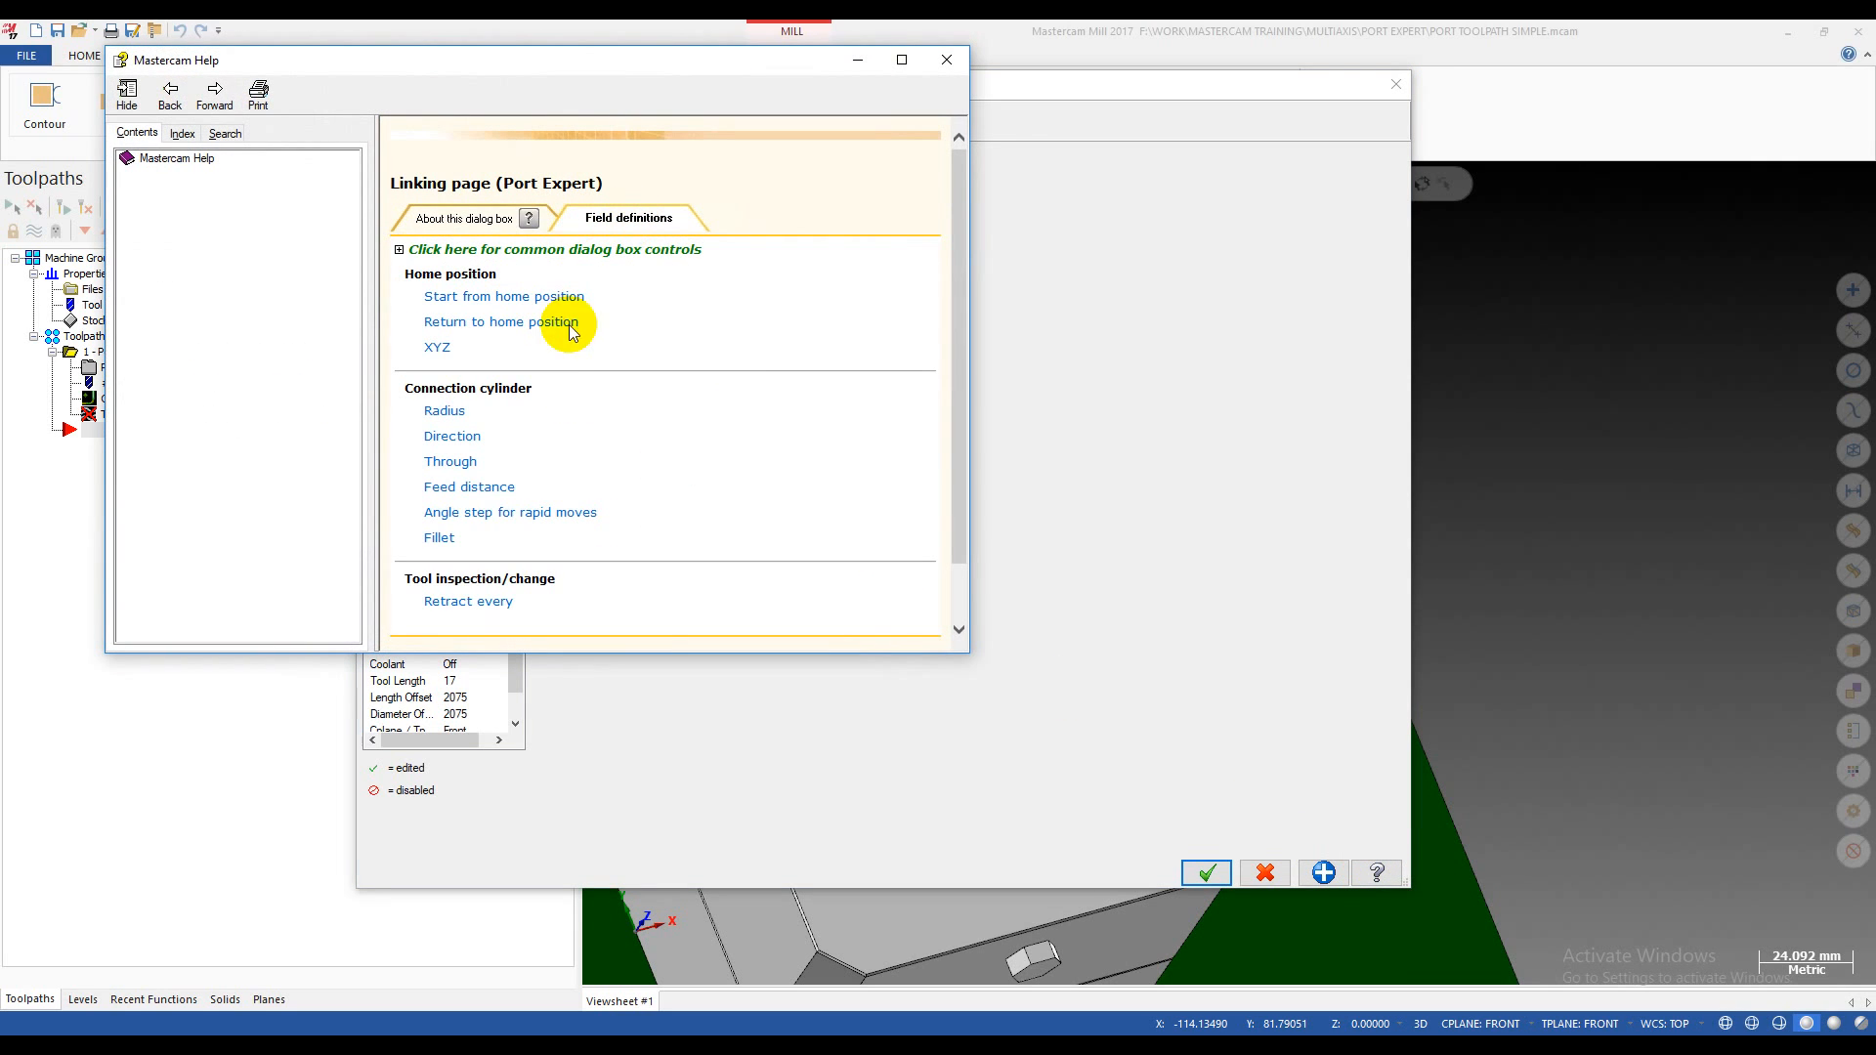
pyautogui.click(442, 538)
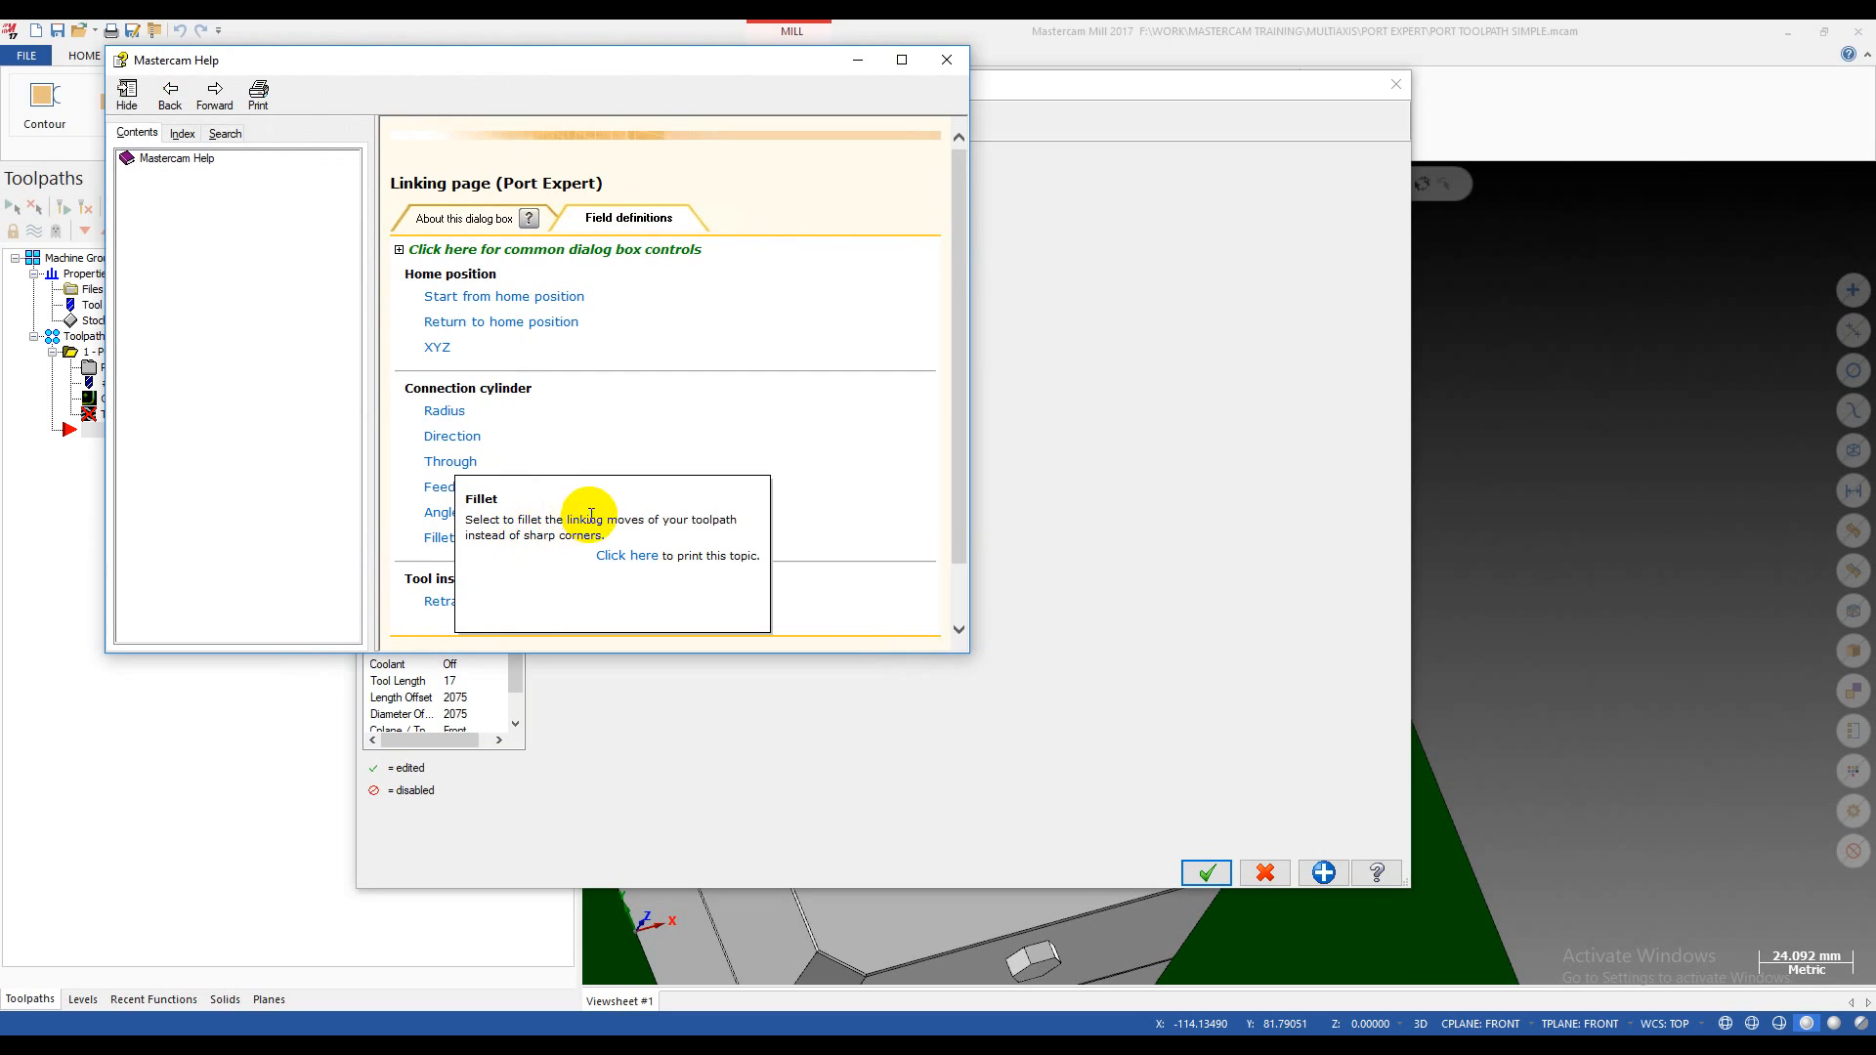
pyautogui.moveTo(545, 519); pyautogui.dragTo(650, 529)
pyautogui.click(642, 530)
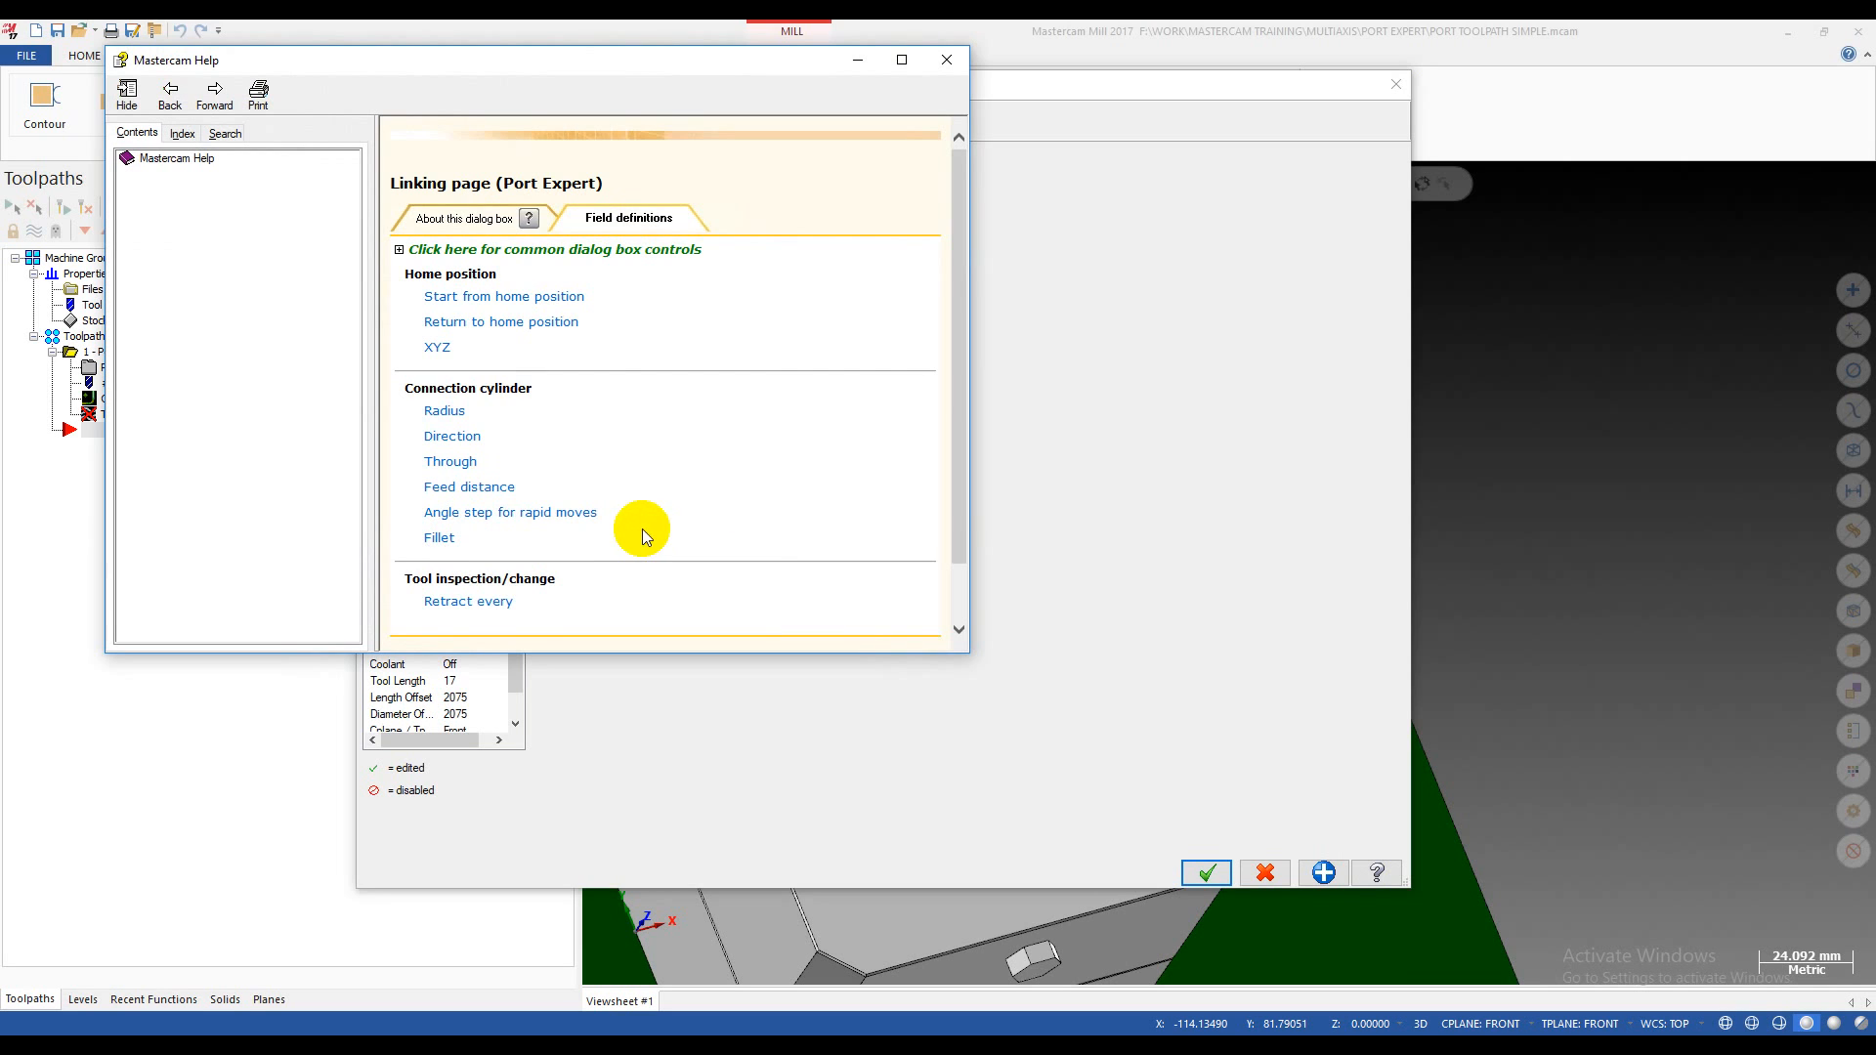
pyautogui.click(944, 62)
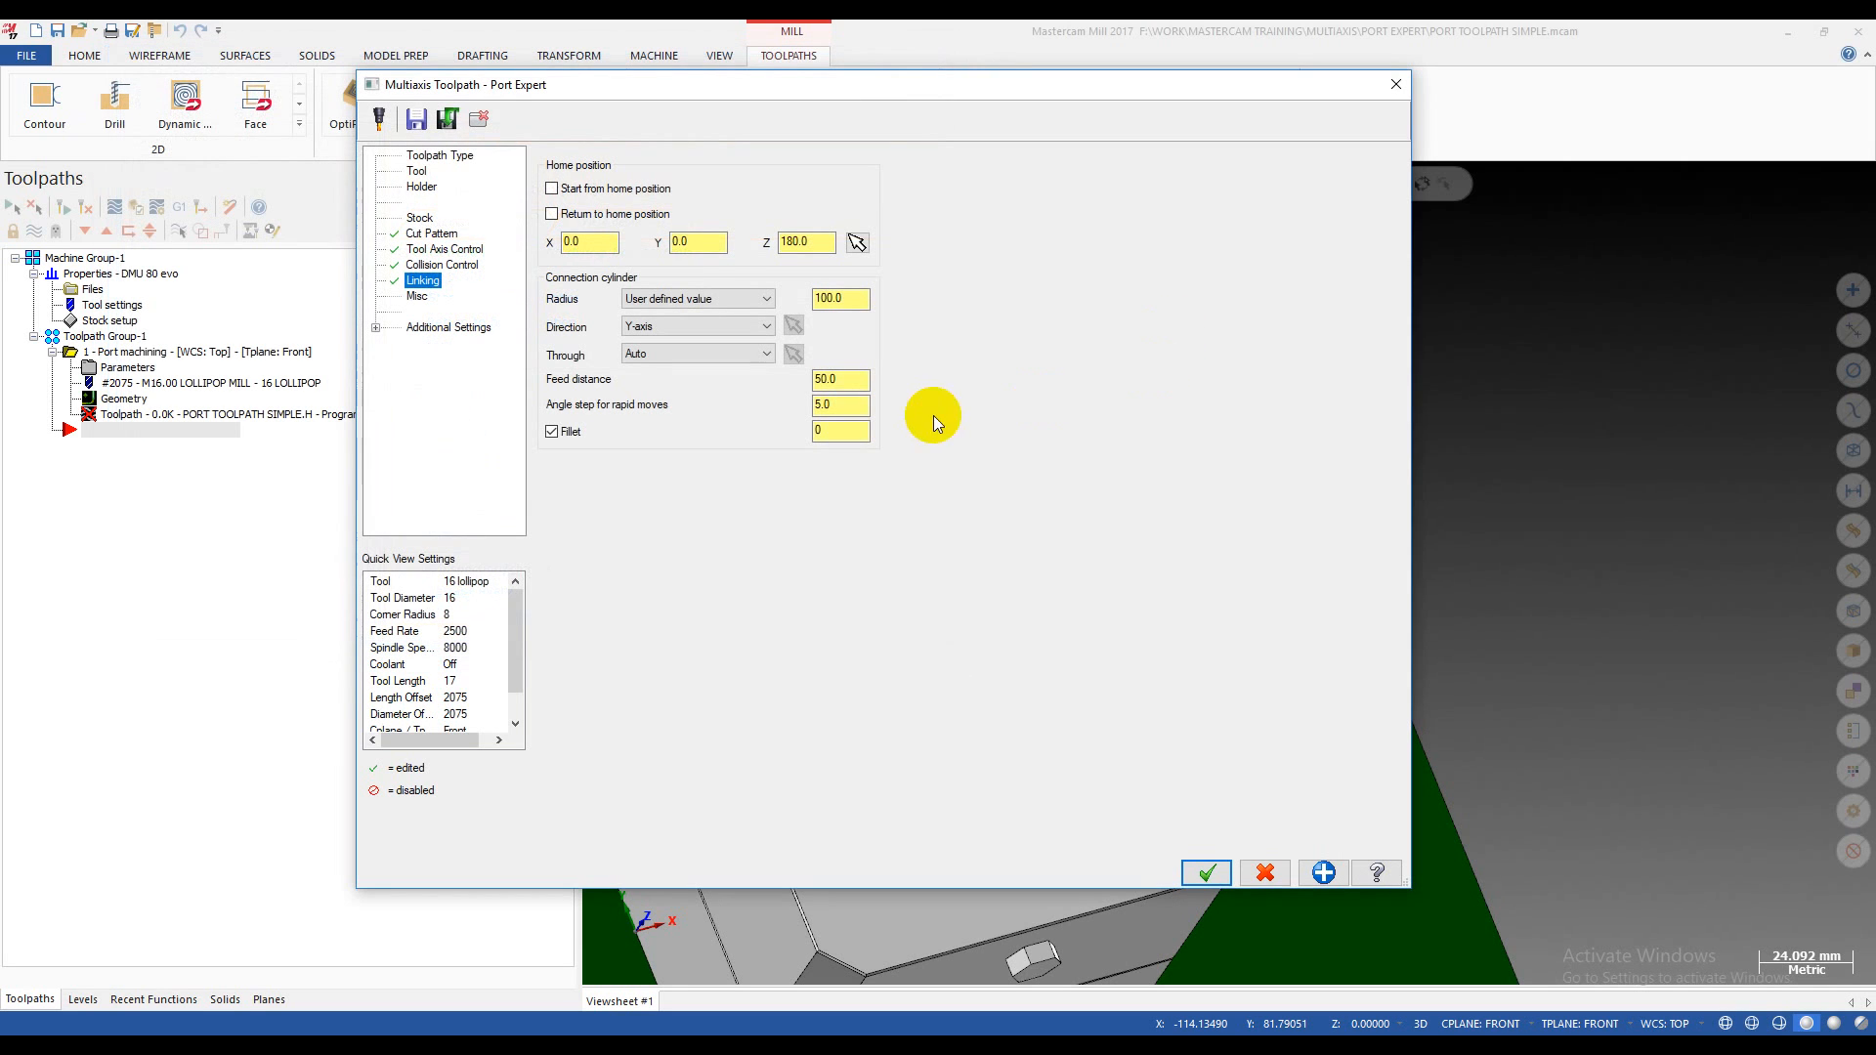
pyautogui.click(567, 432)
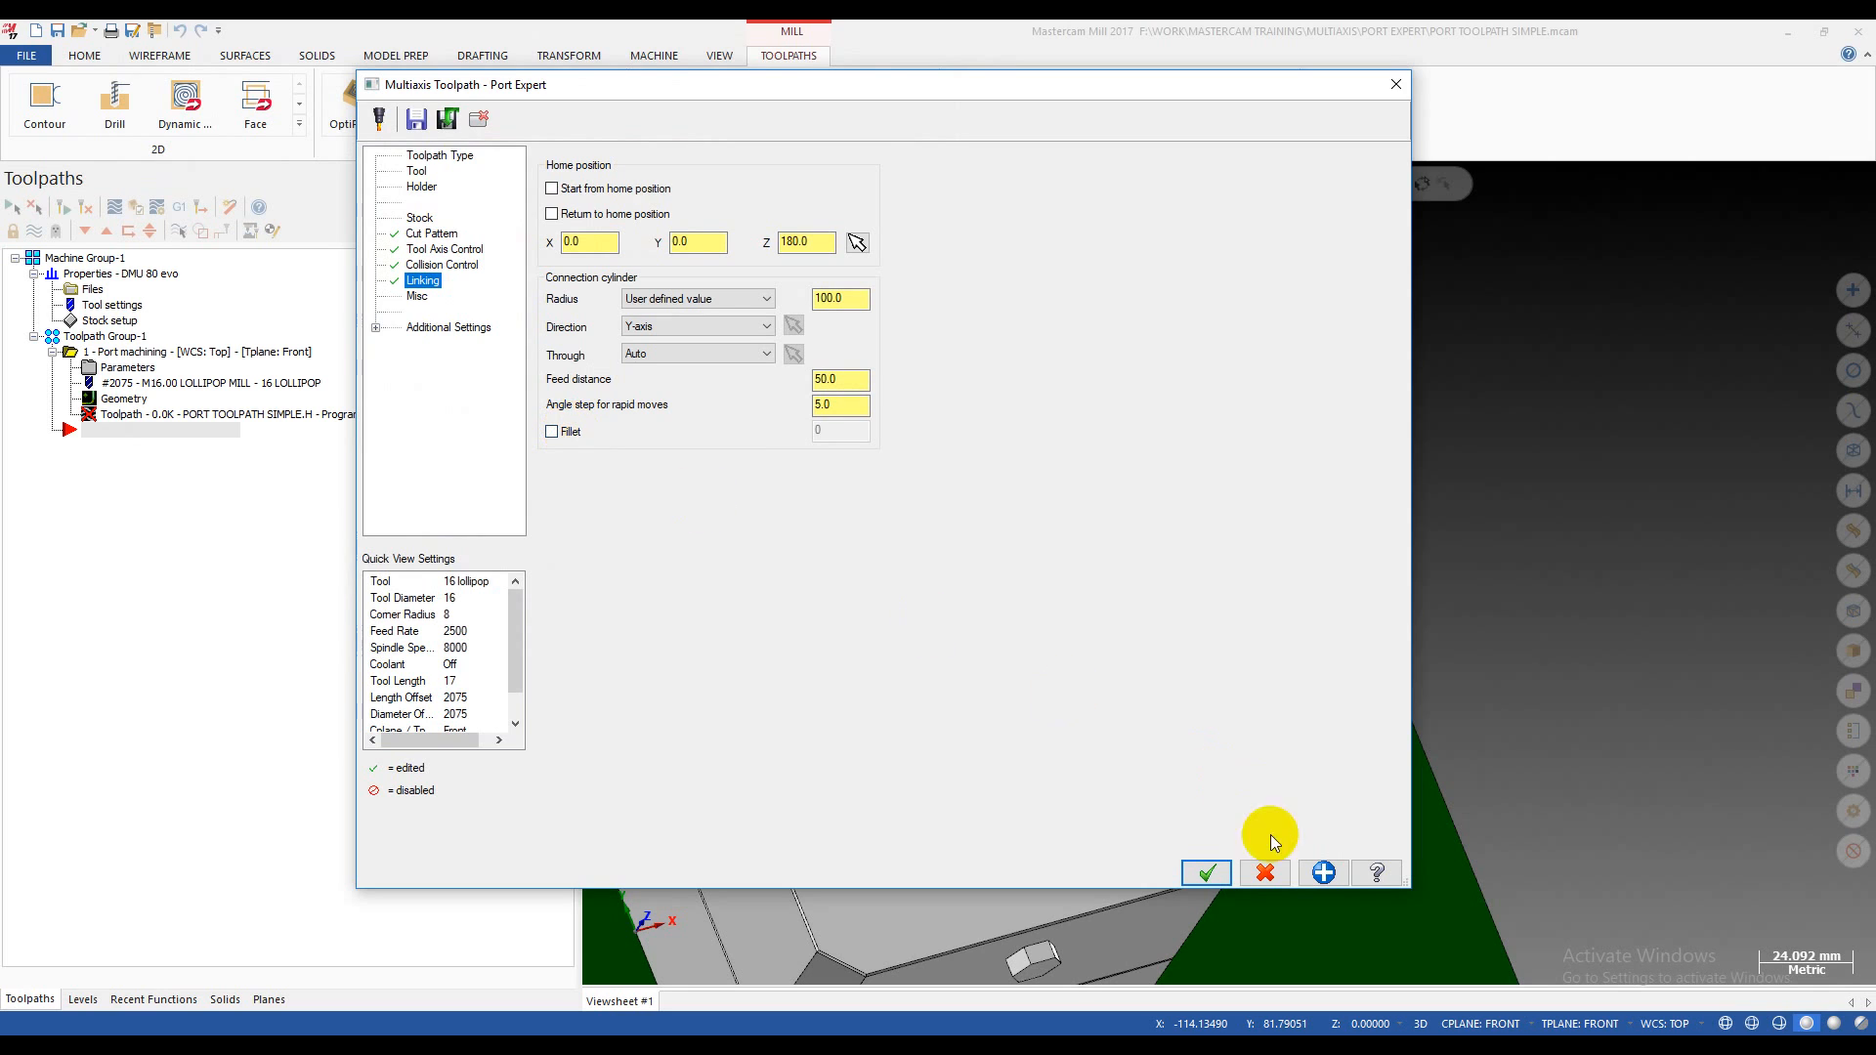
# - Accept the Port Expert parameters and generate the port machining toolpath for the elbow
pyautogui.click(1200, 876)
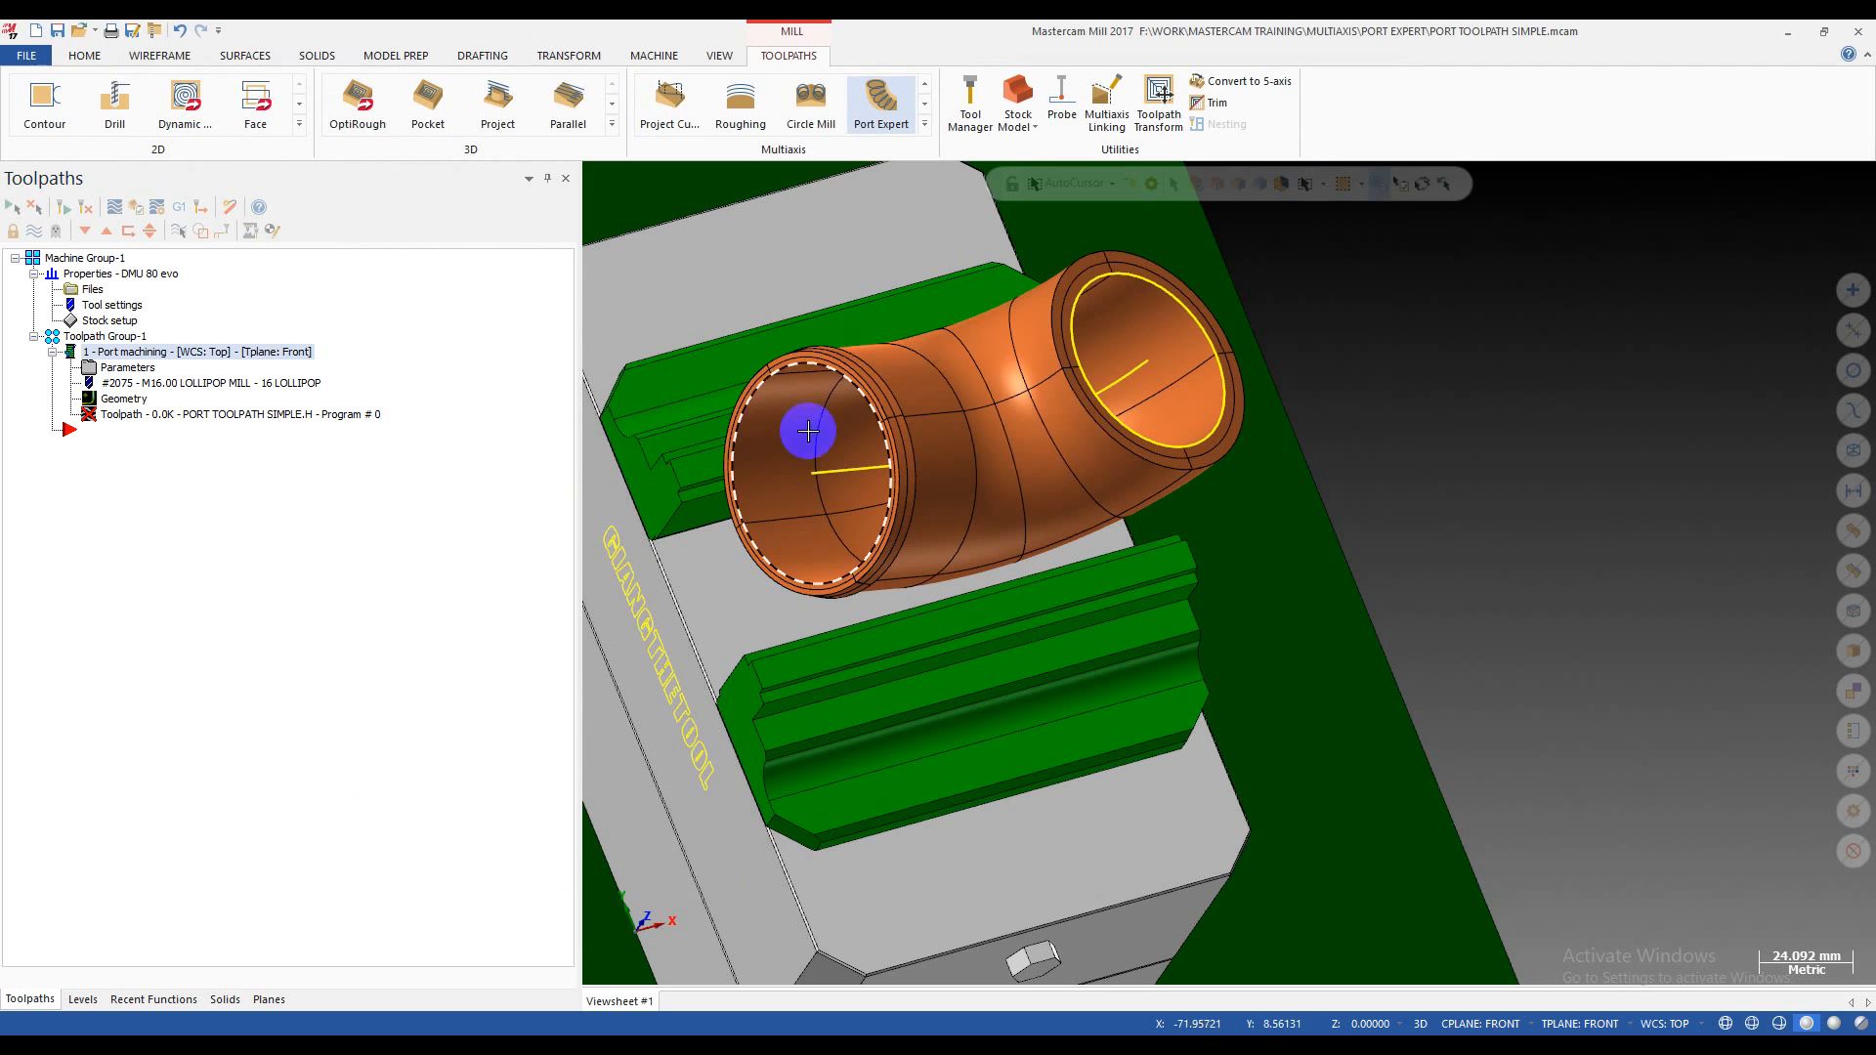
pyautogui.moveTo(808, 431); pyautogui.dragTo(1188, 309, button='middle')
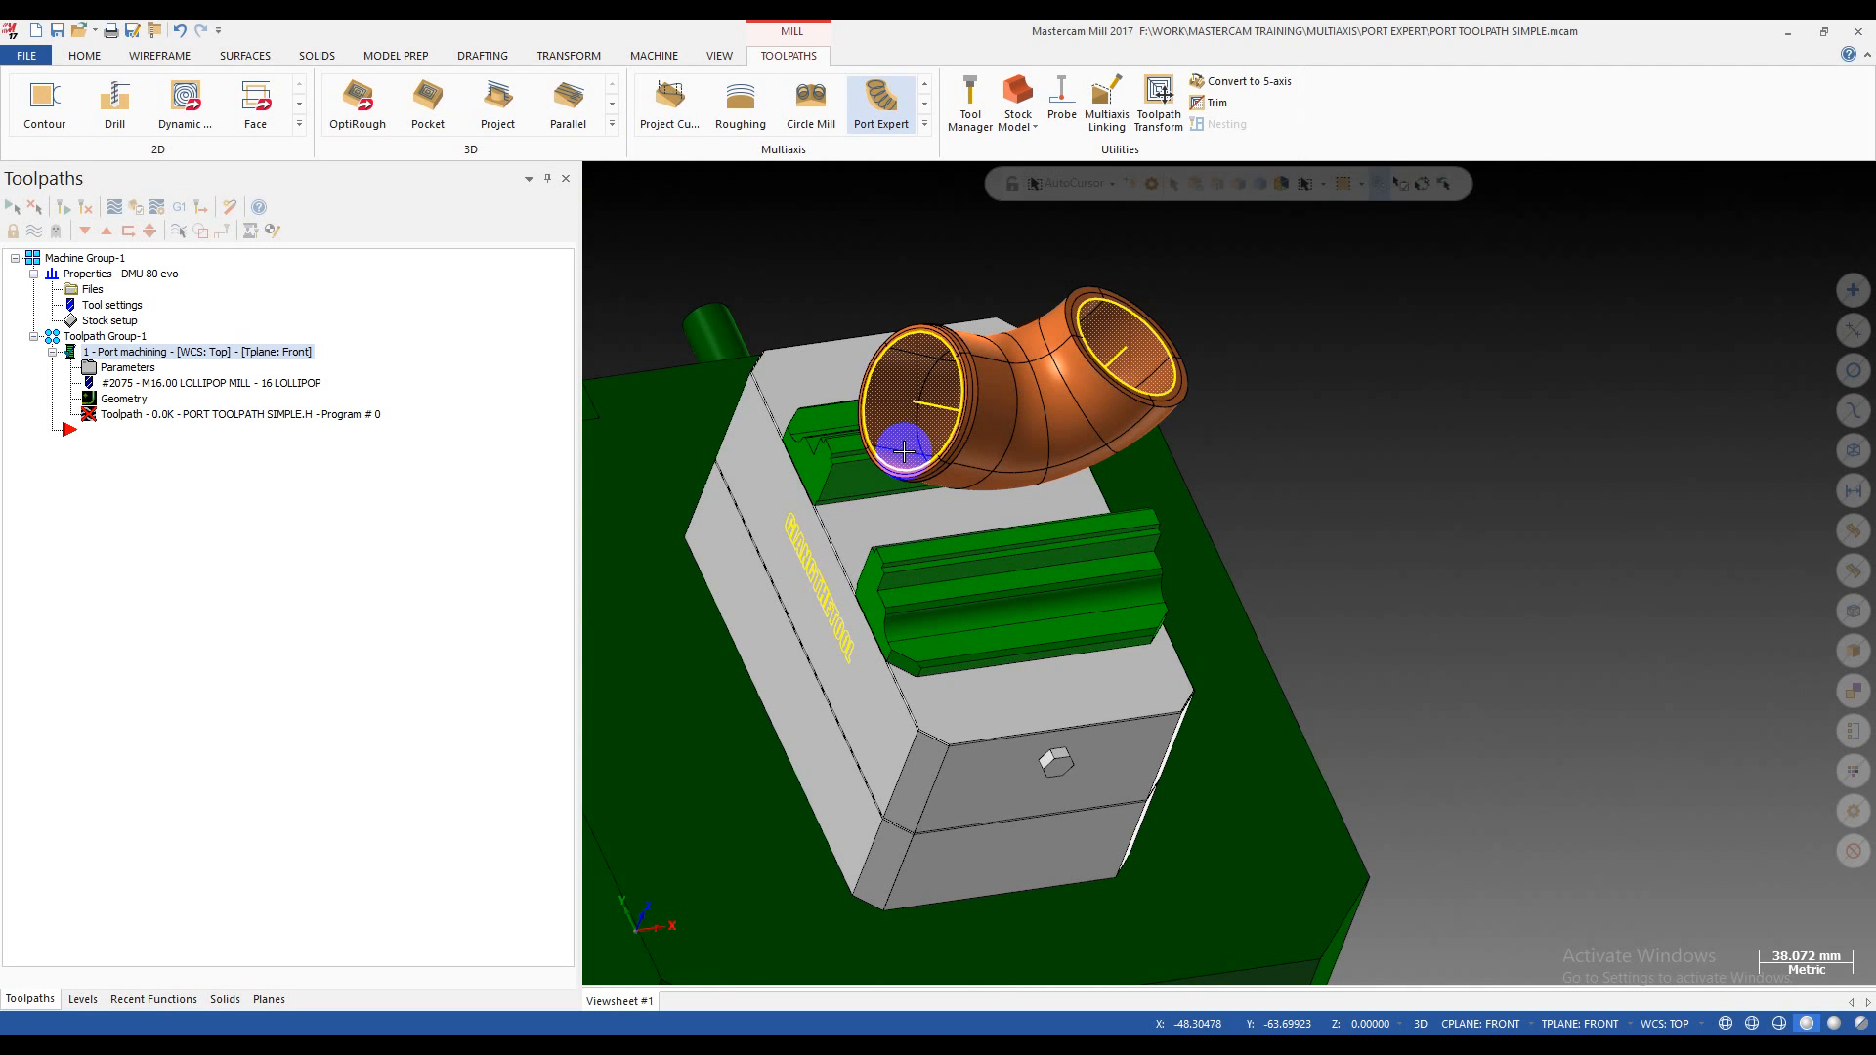
pyautogui.scroll(-3, 1239, 483)
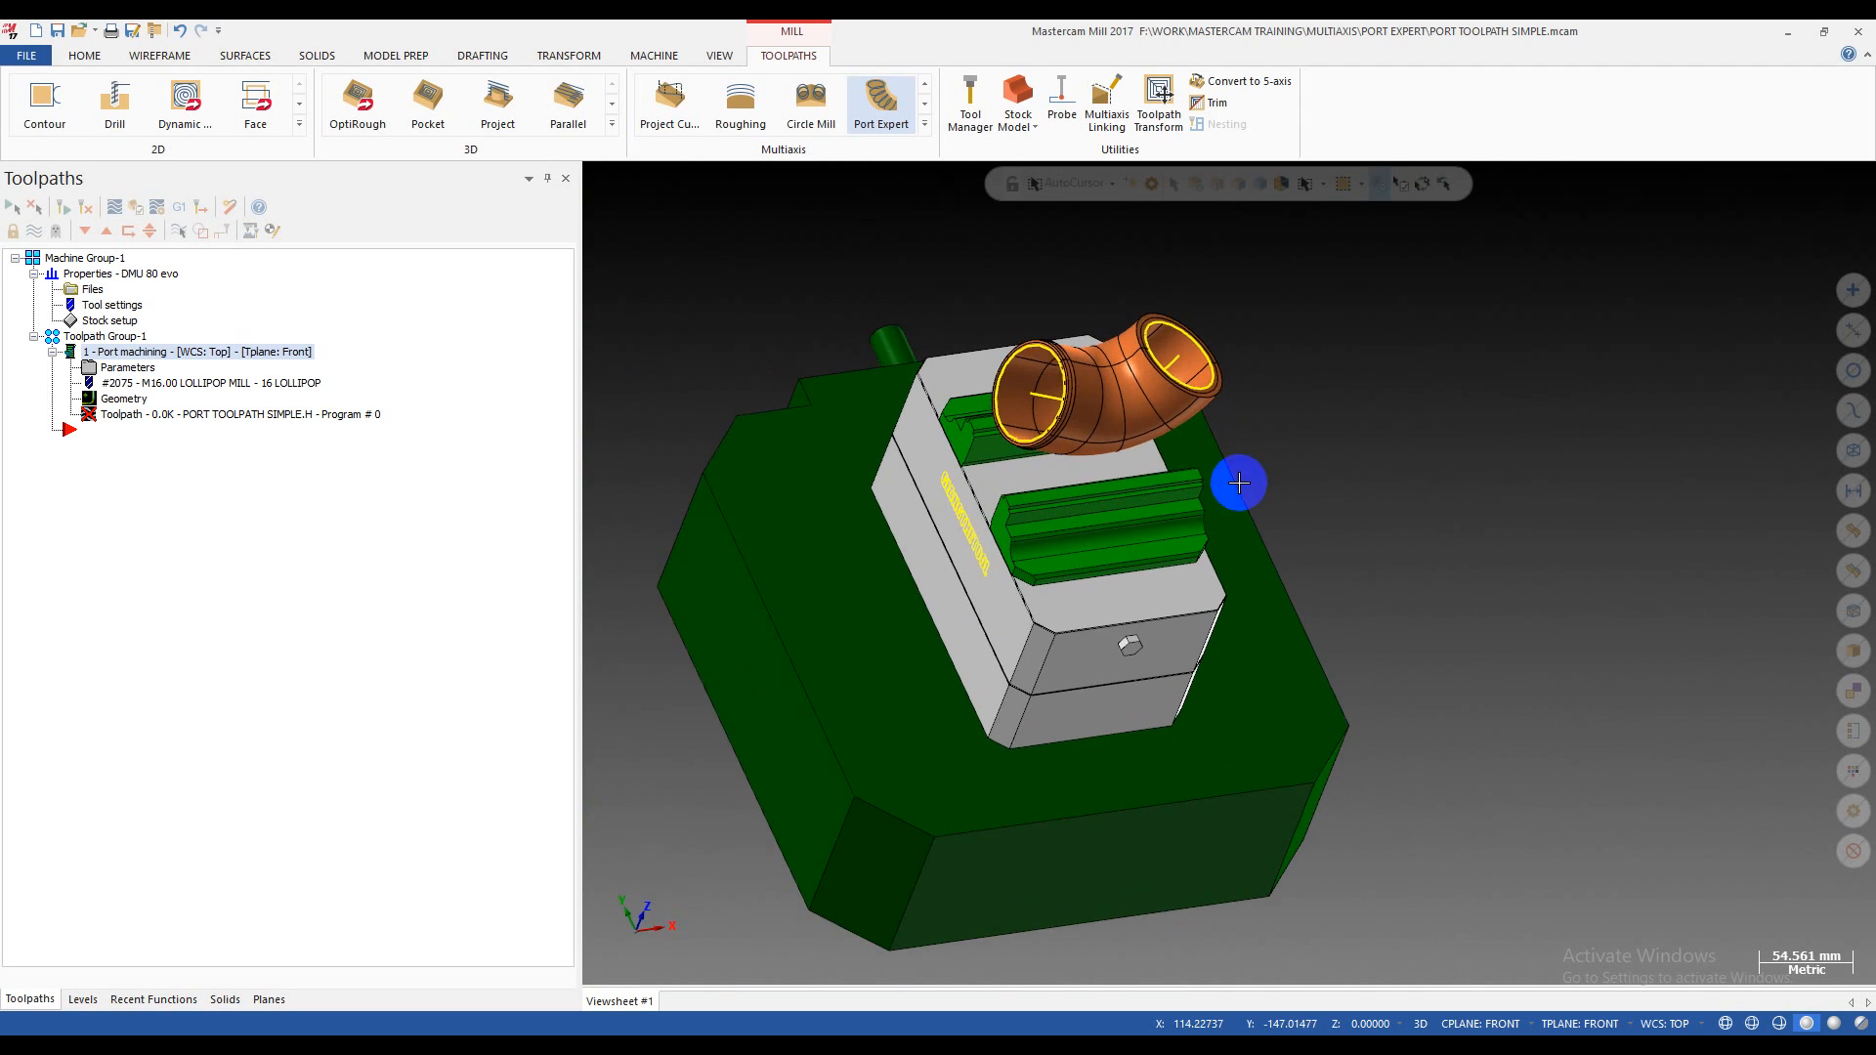
pyautogui.moveTo(1239, 483); pyautogui.dragTo(1118, 724, button='middle')
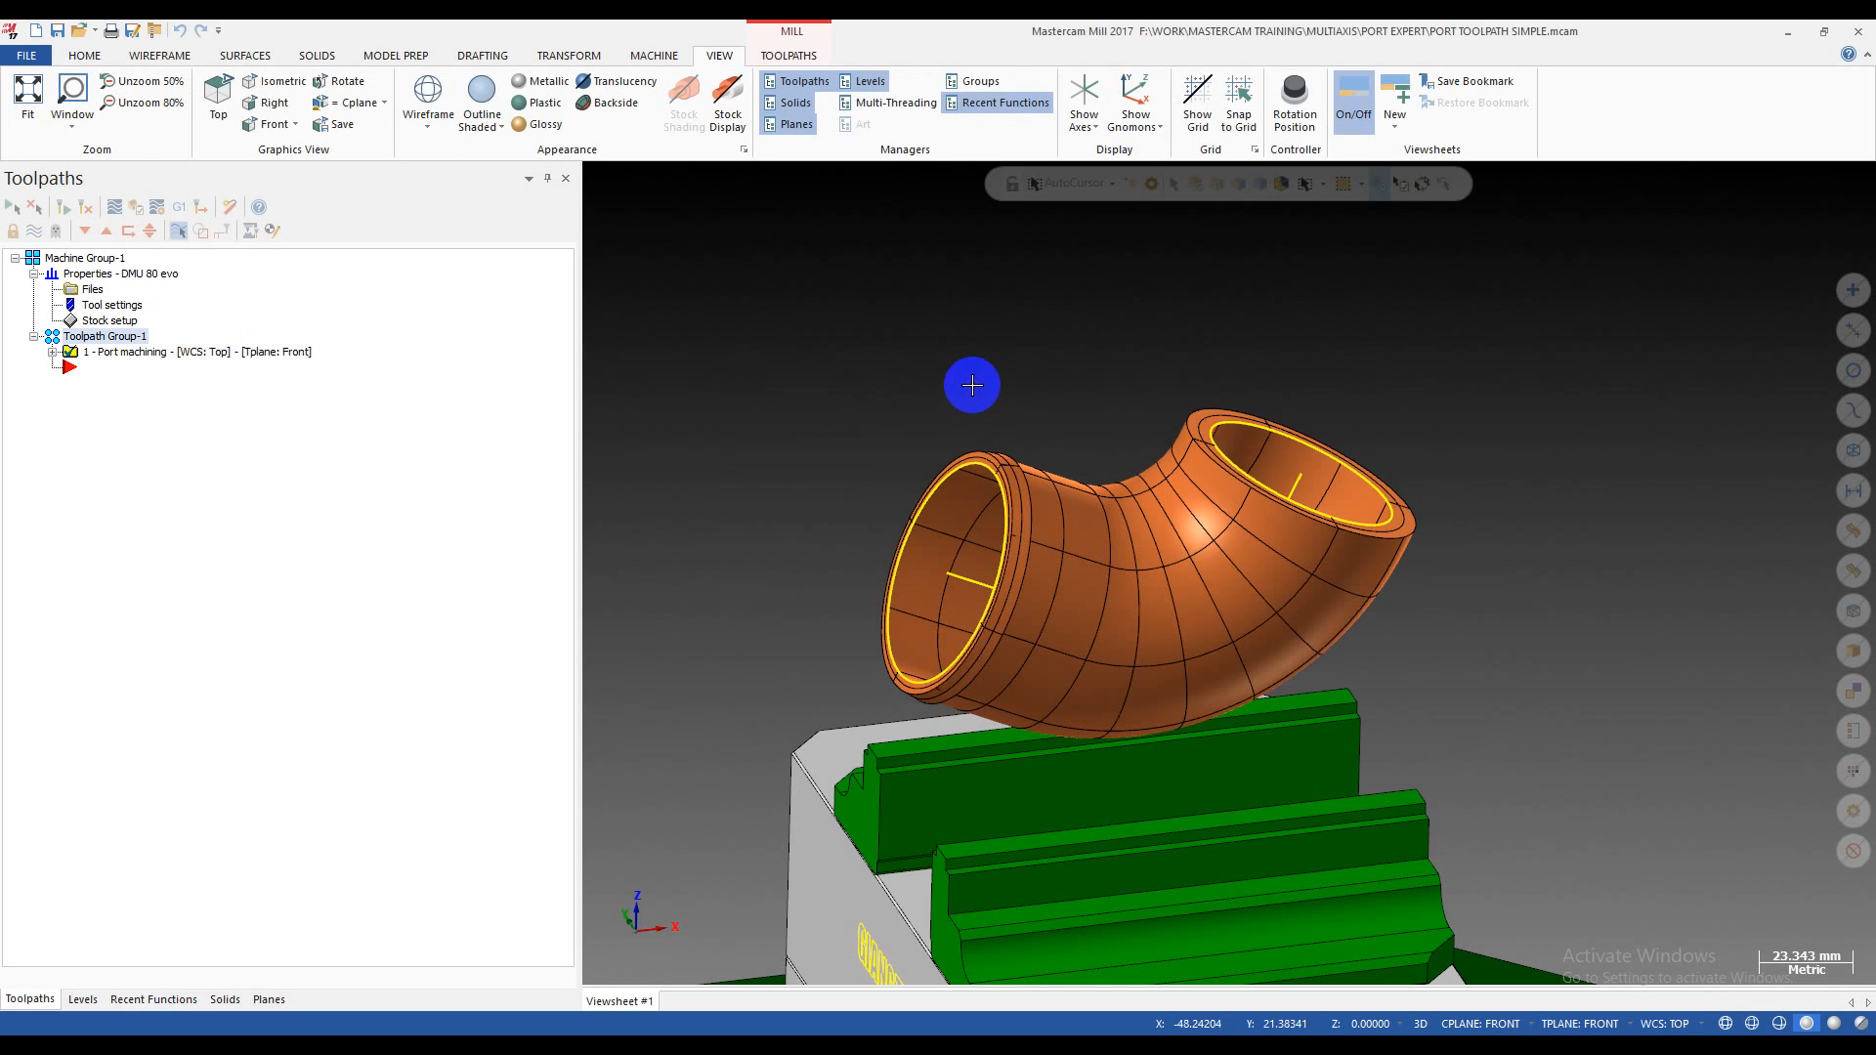
pyautogui.moveTo(972, 385)
pyautogui.mouseDown(button='middle')
pyautogui.moveTo(1210, 423)
pyautogui.moveTo(993, 397)
pyautogui.mouseUp(button='middle')
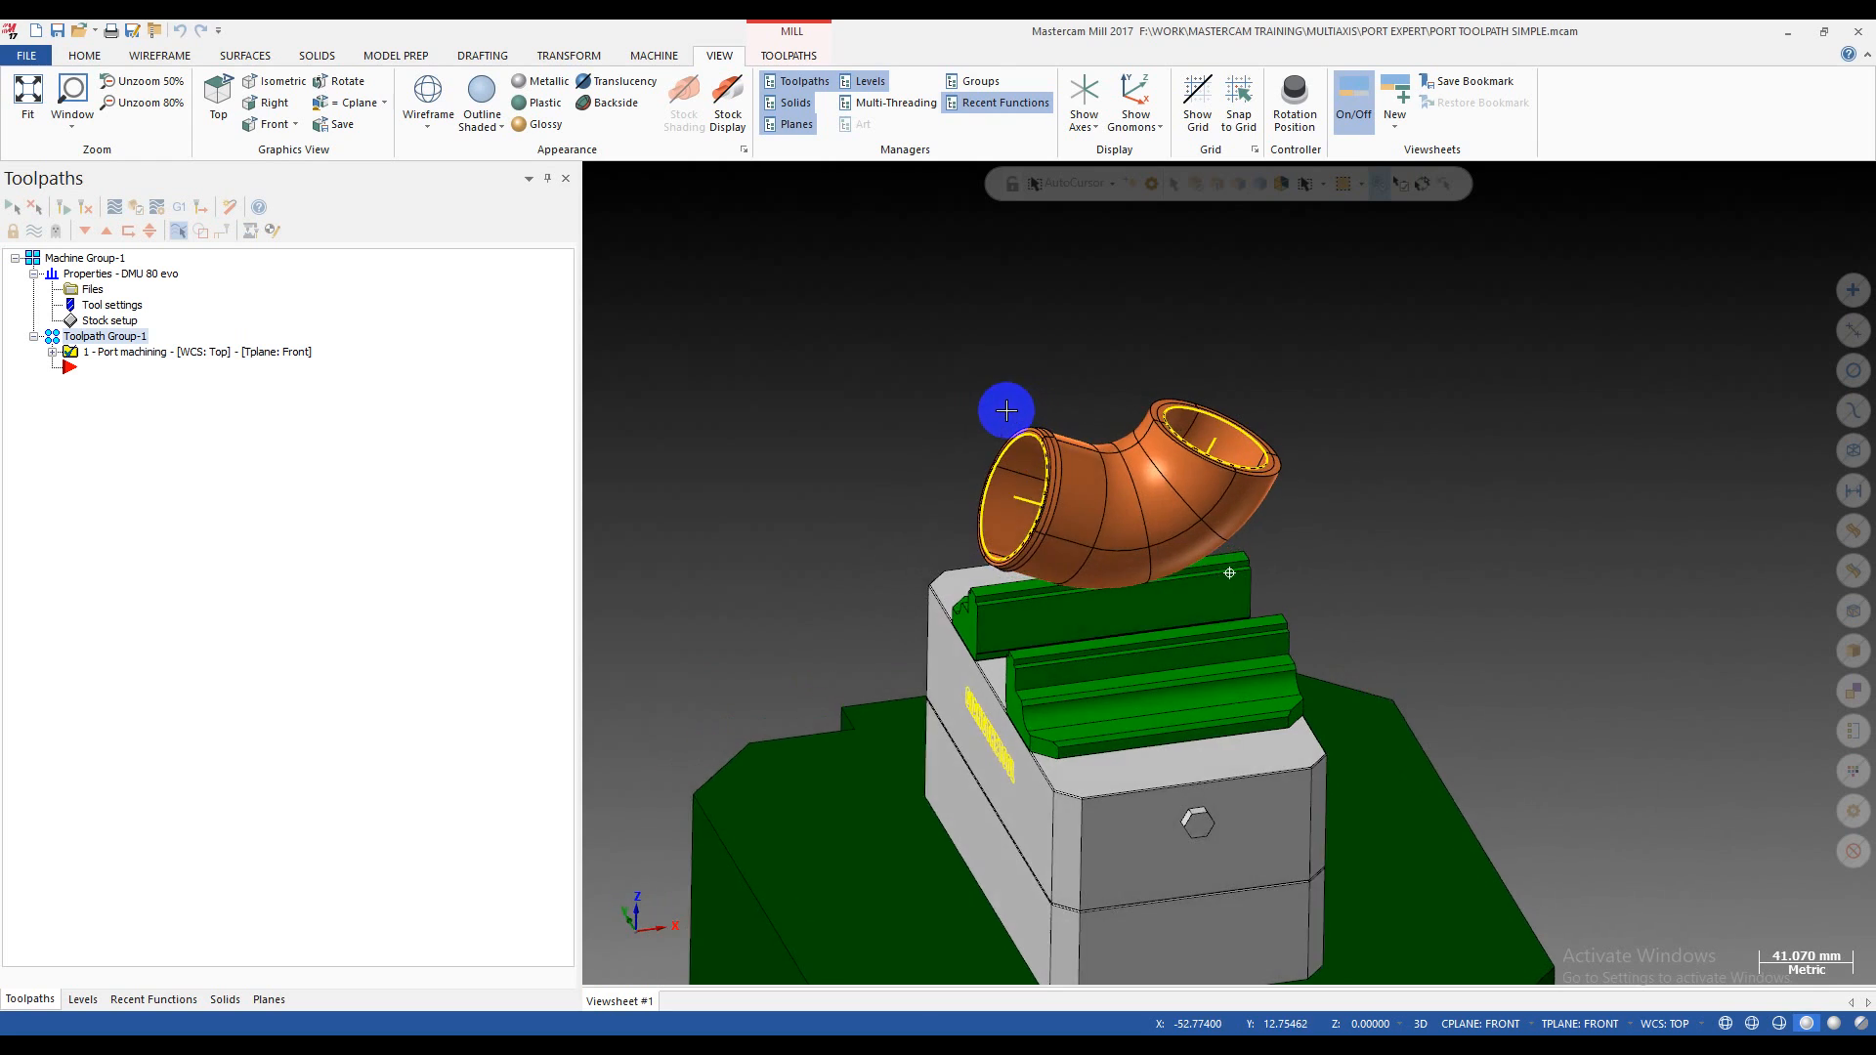
pyautogui.scroll(4, 1052, 423)
pyautogui.moveTo(1084, 430)
pyautogui.mouseDown(button='middle')
pyautogui.moveTo(1290, 385)
pyautogui.moveTo(1080, 406)
pyautogui.mouseUp(button='middle')
# - Start a backplot of the port machining toolpath and display the model in wireframe
pyautogui.click(53, 352)
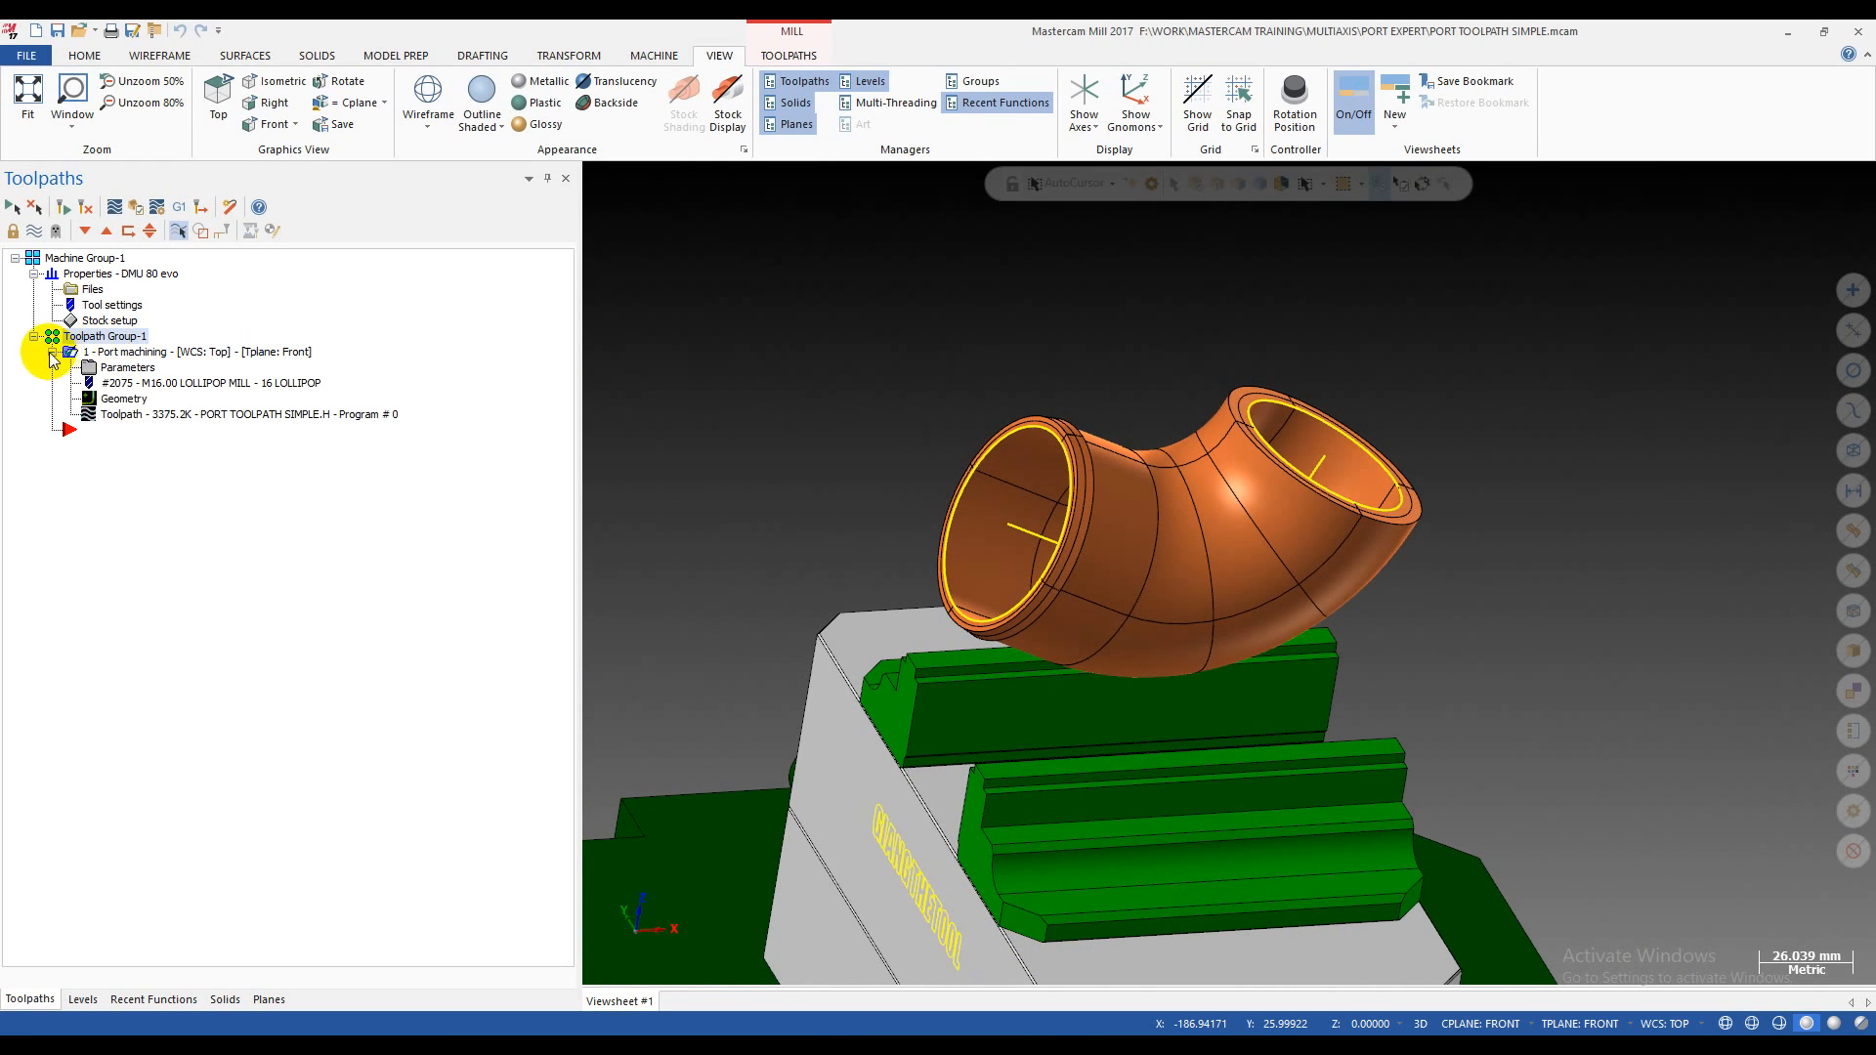
pyautogui.click(120, 414)
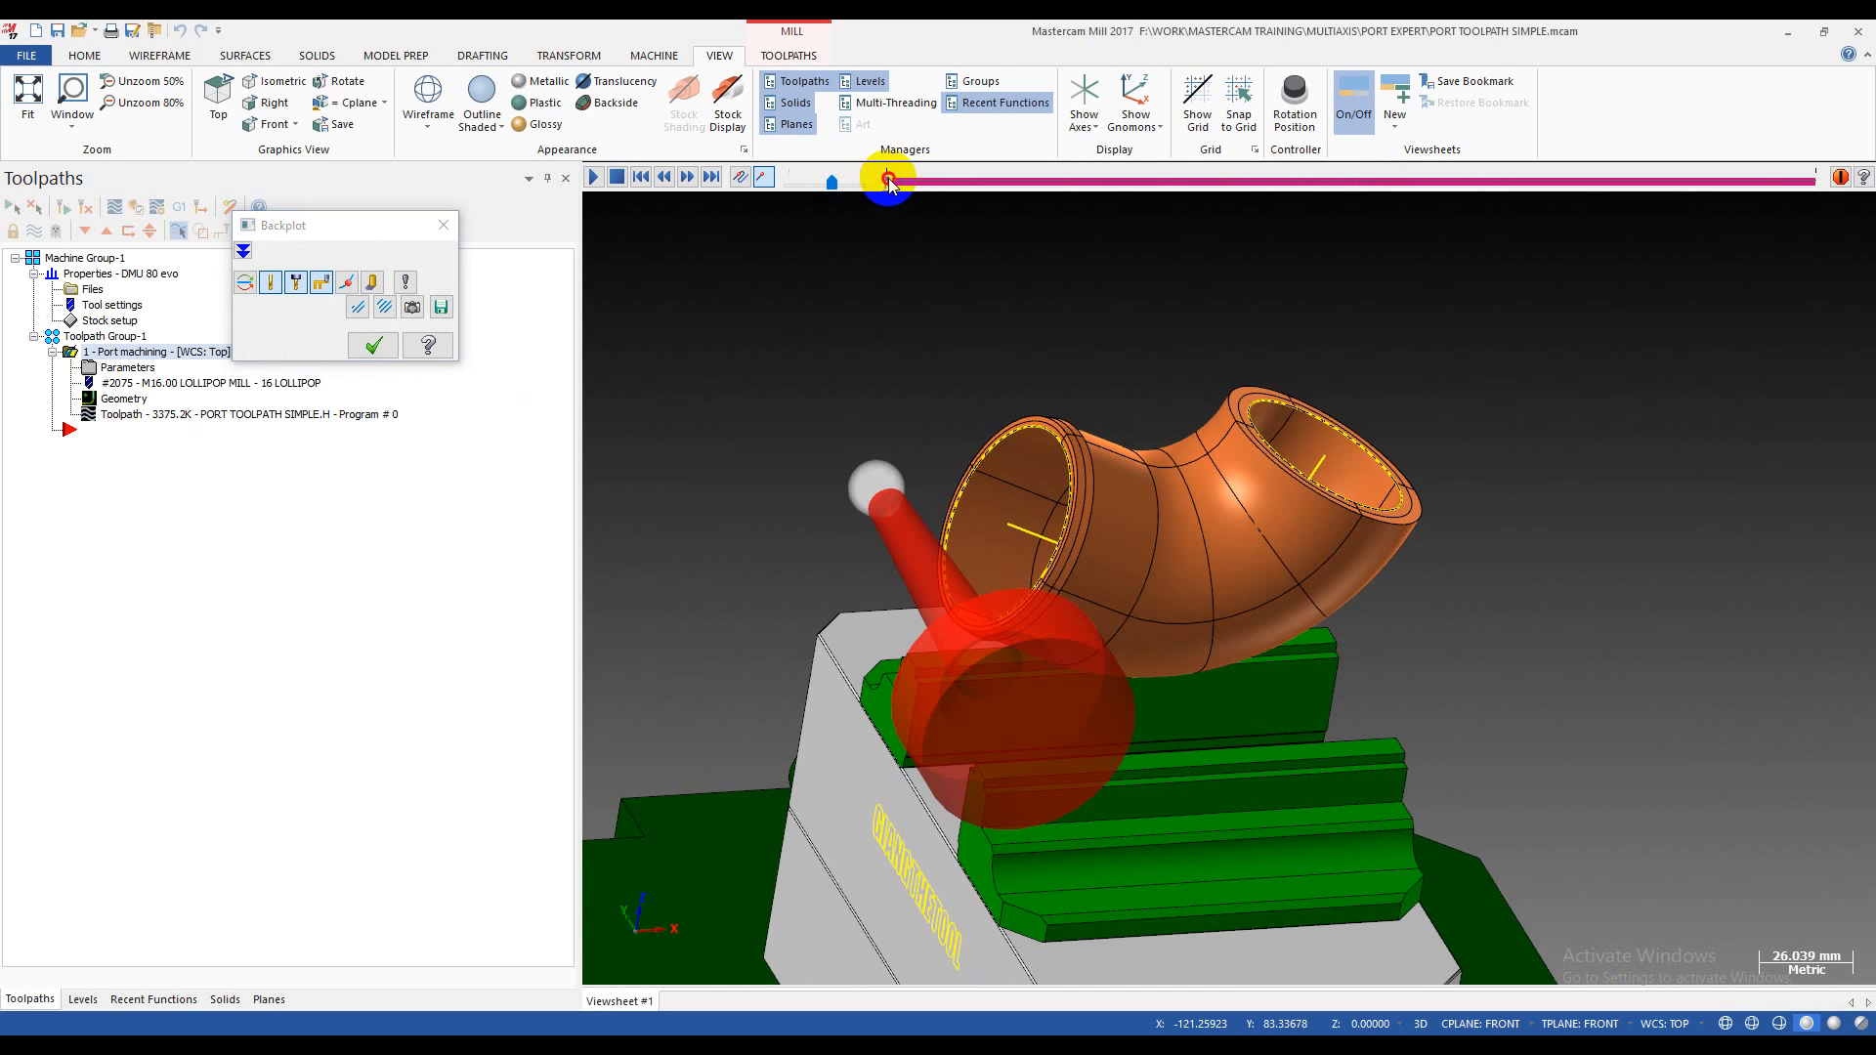
pyautogui.moveTo(879, 185); pyautogui.dragTo(889, 188)
pyautogui.hotkey('alt', 's')
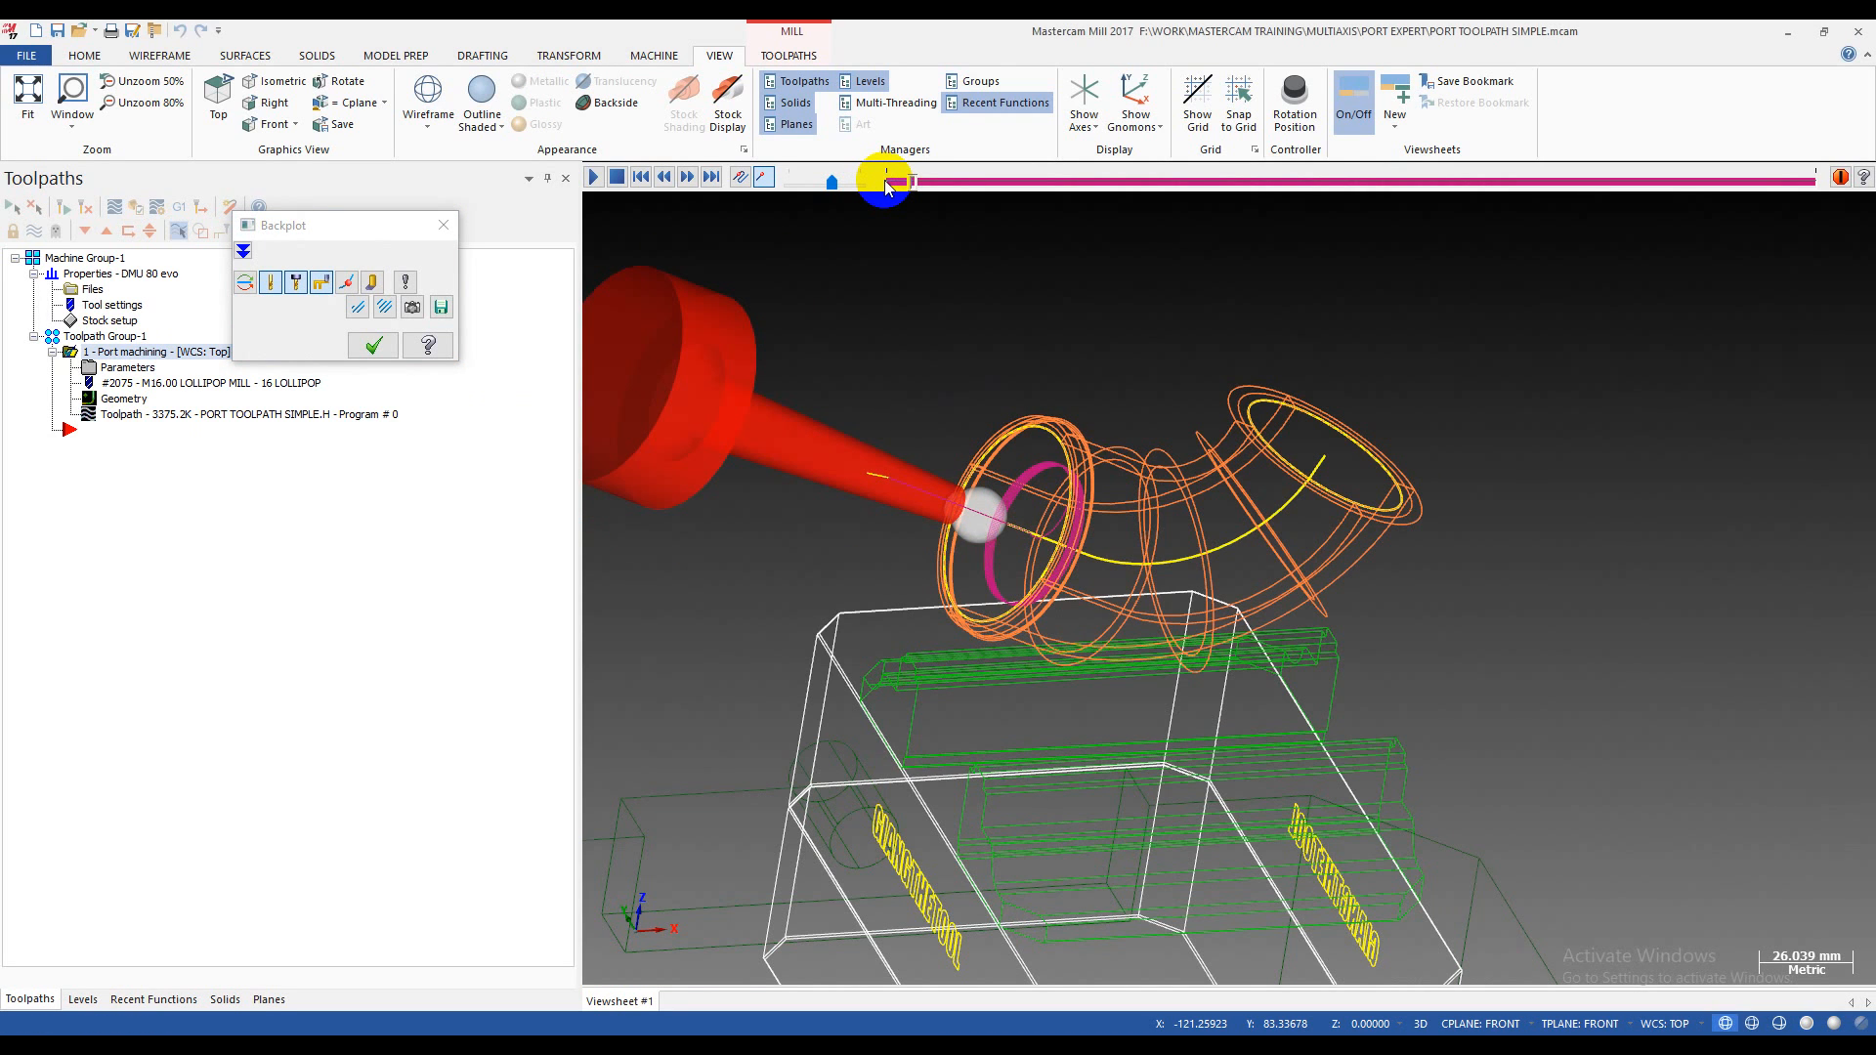
pyautogui.moveTo(1086, 448); pyautogui.dragTo(1006, 411, button='middle')
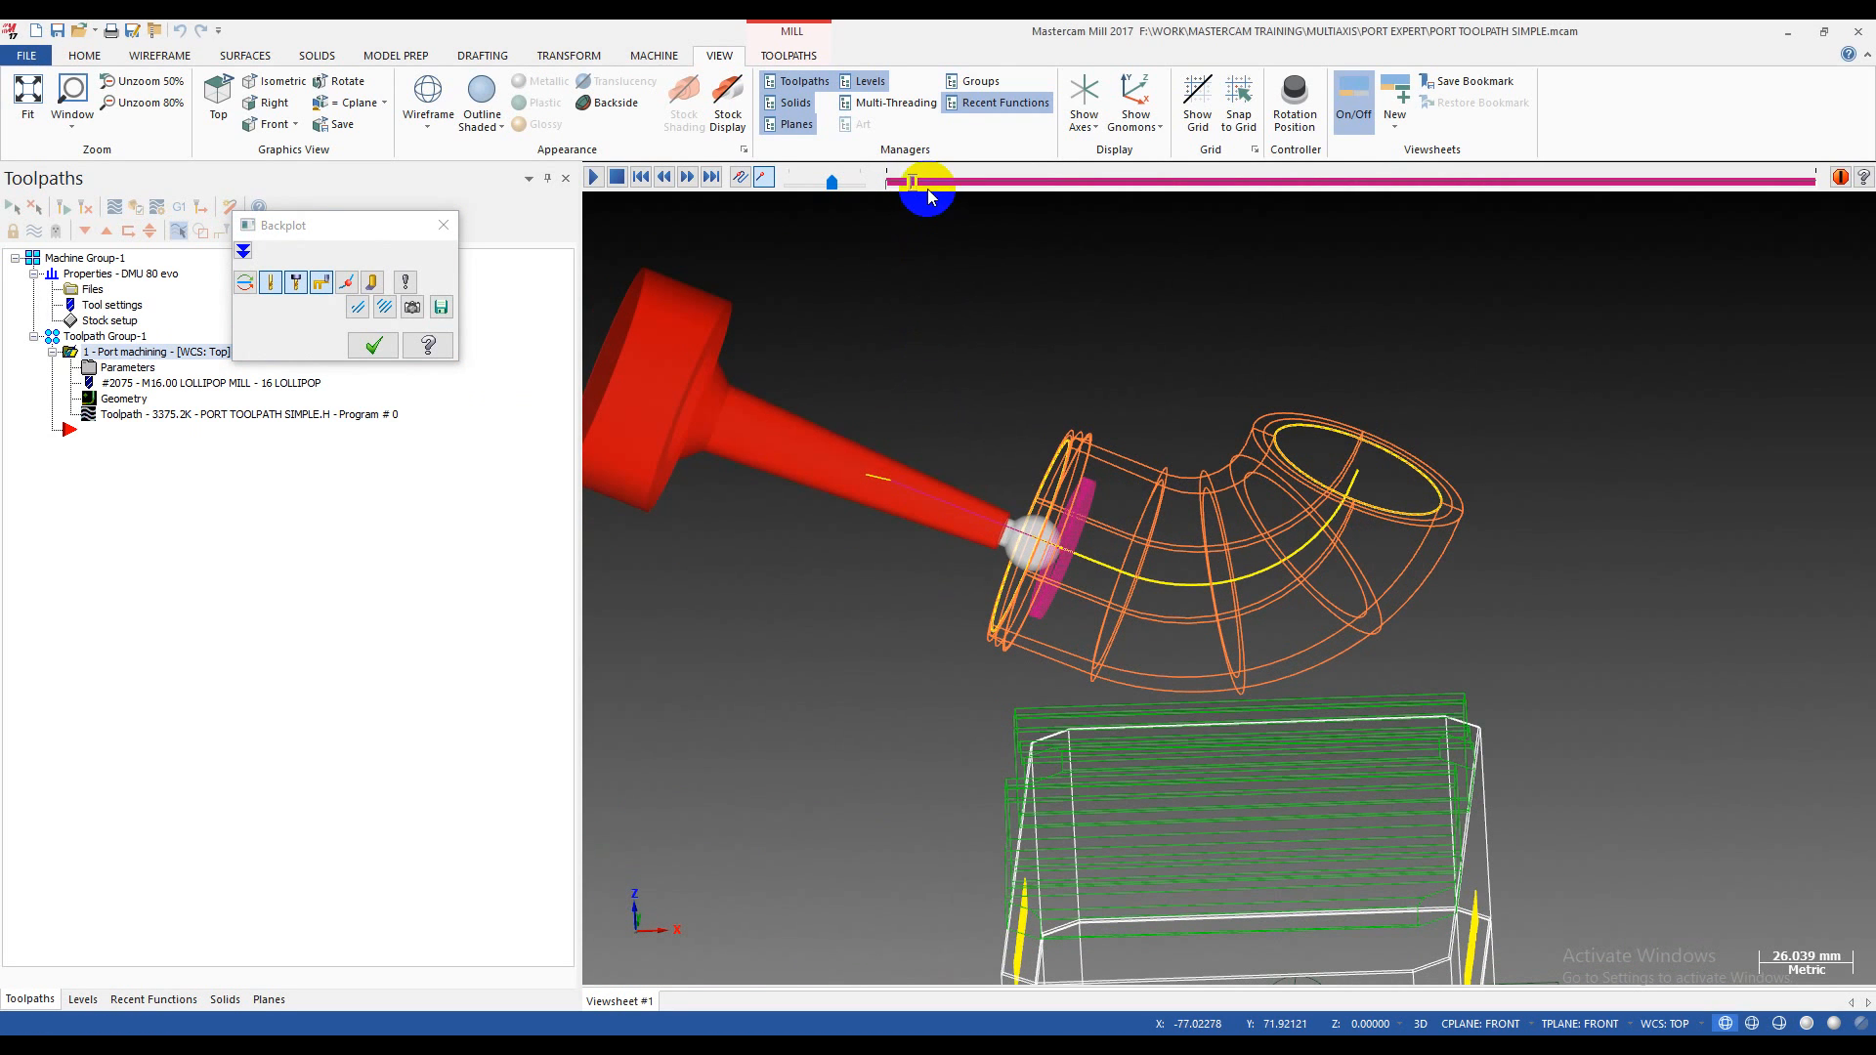
# - Scrub the backplot forward and back through the first side of the elbow to examine the tool and holder inside
pyautogui.moveTo(915, 186); pyautogui.dragTo(1371, 264)
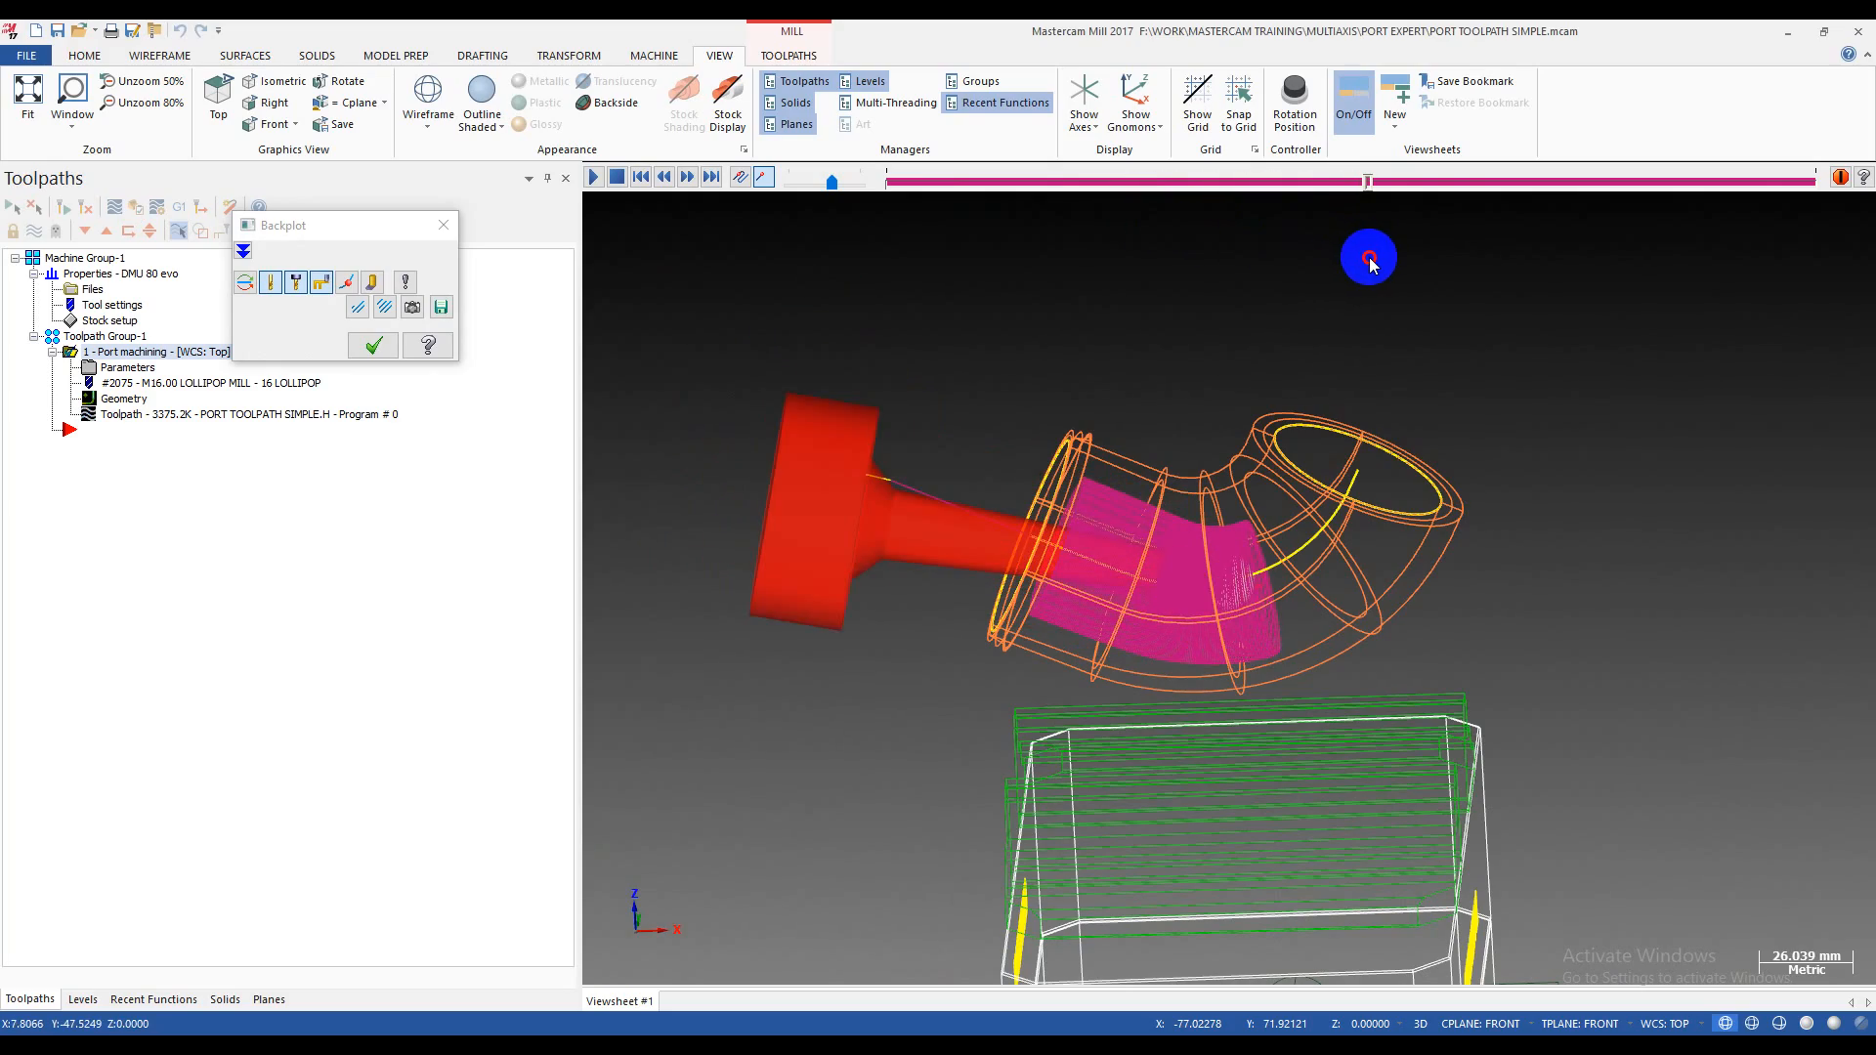
pyautogui.scroll(5, 1068, 542)
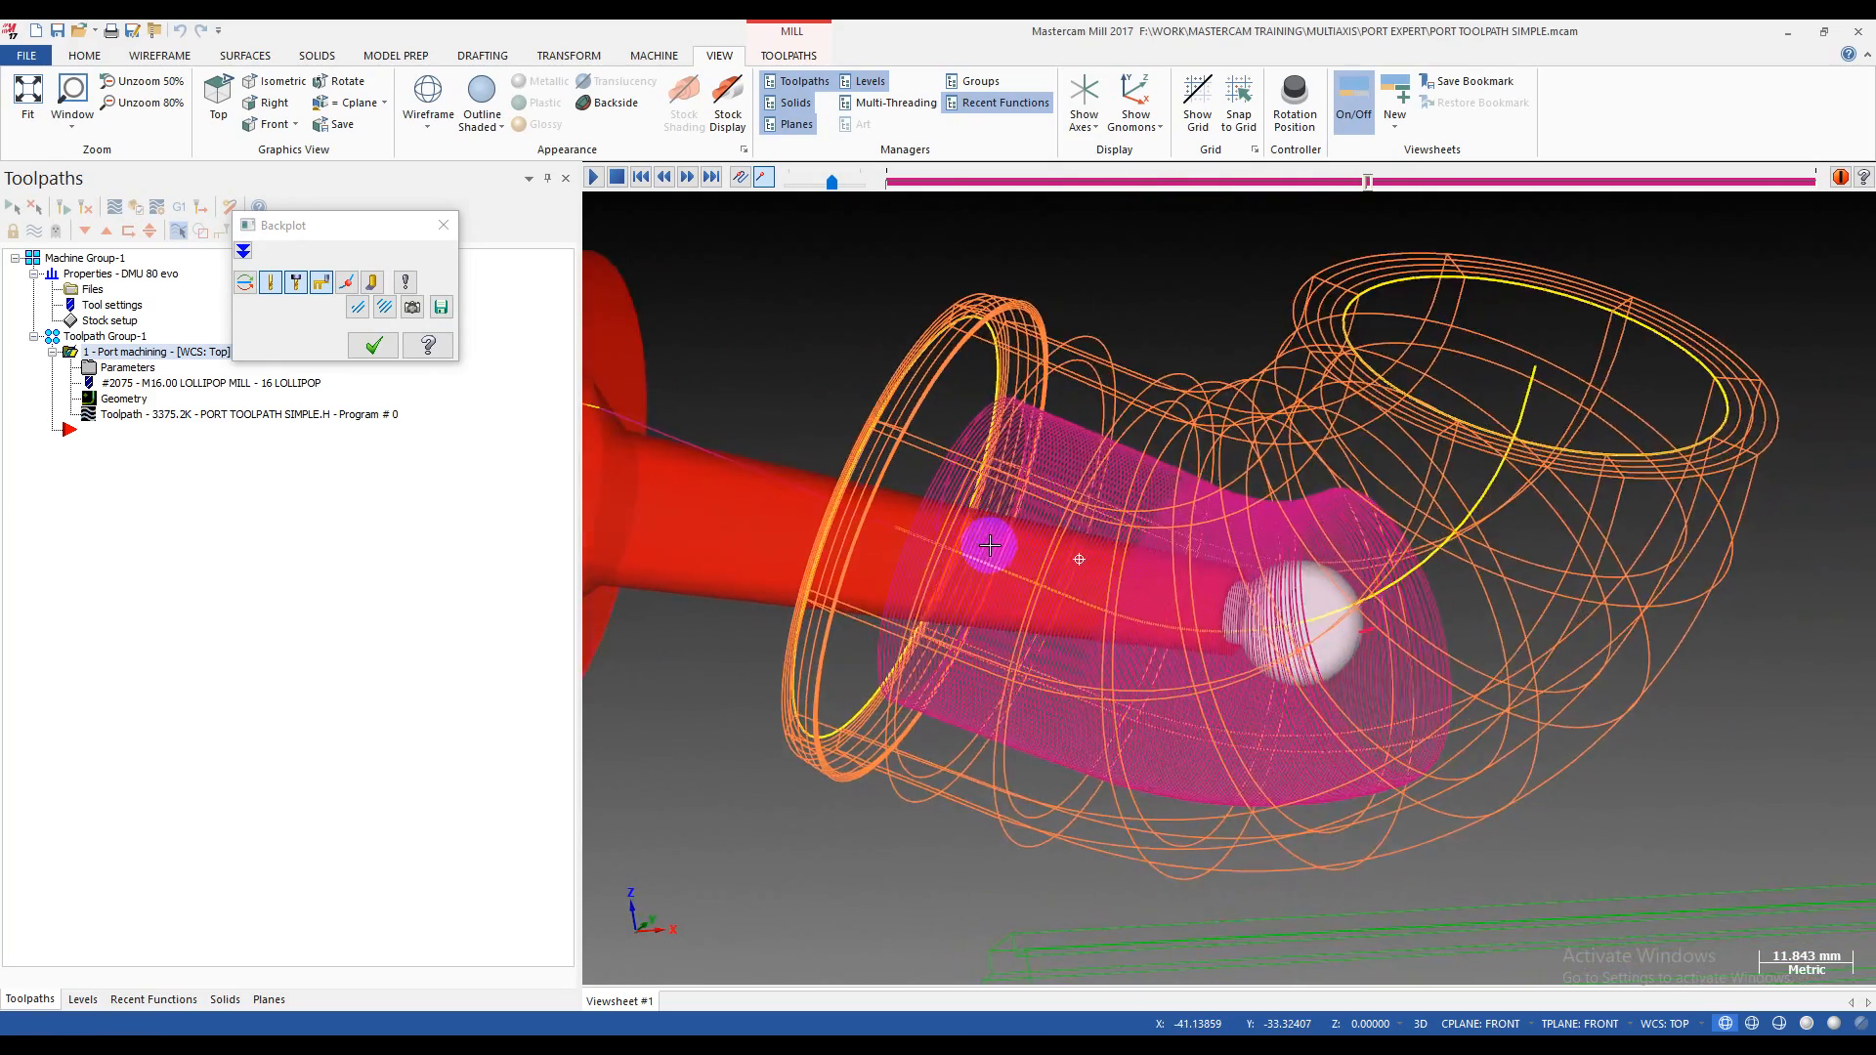
pyautogui.moveTo(1068, 542); pyautogui.dragTo(968, 507, button='middle')
pyautogui.scroll(-3, 1050, 539)
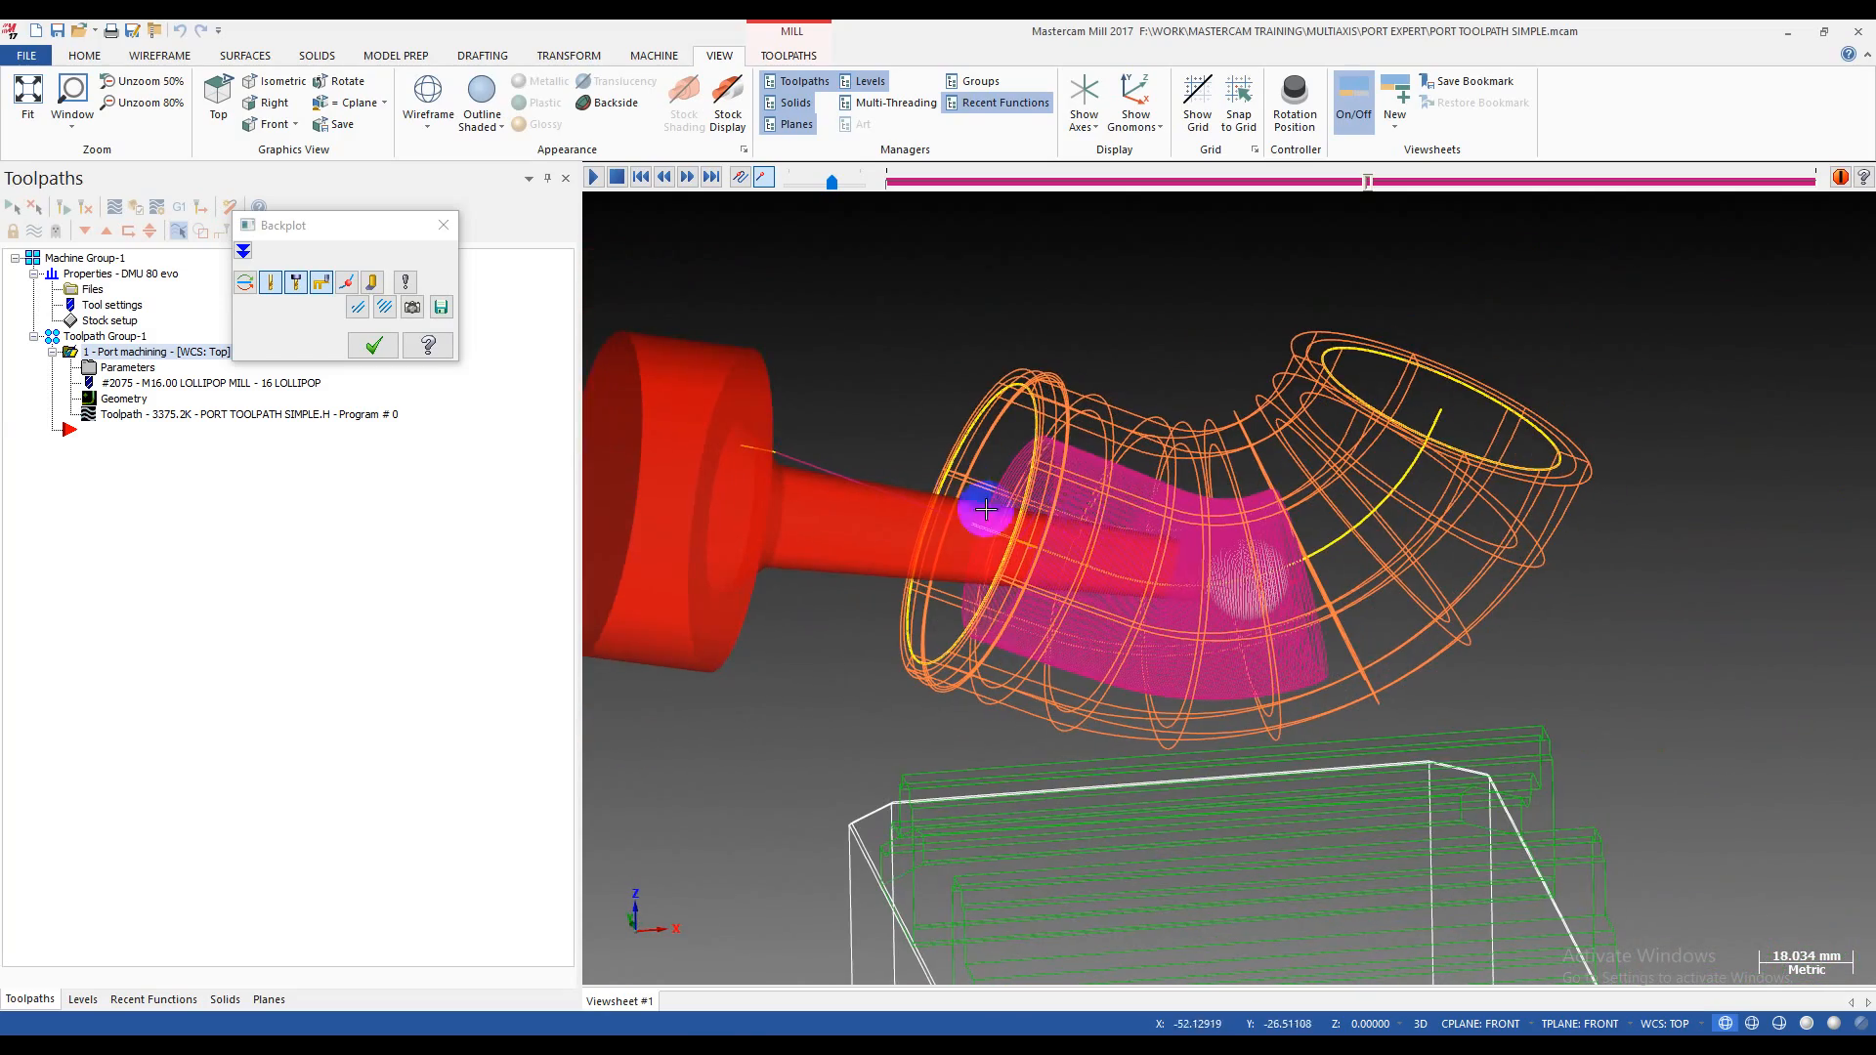
pyautogui.moveTo(1368, 186); pyautogui.dragTo(1119, 323)
pyautogui.scroll(-4, 1079, 564)
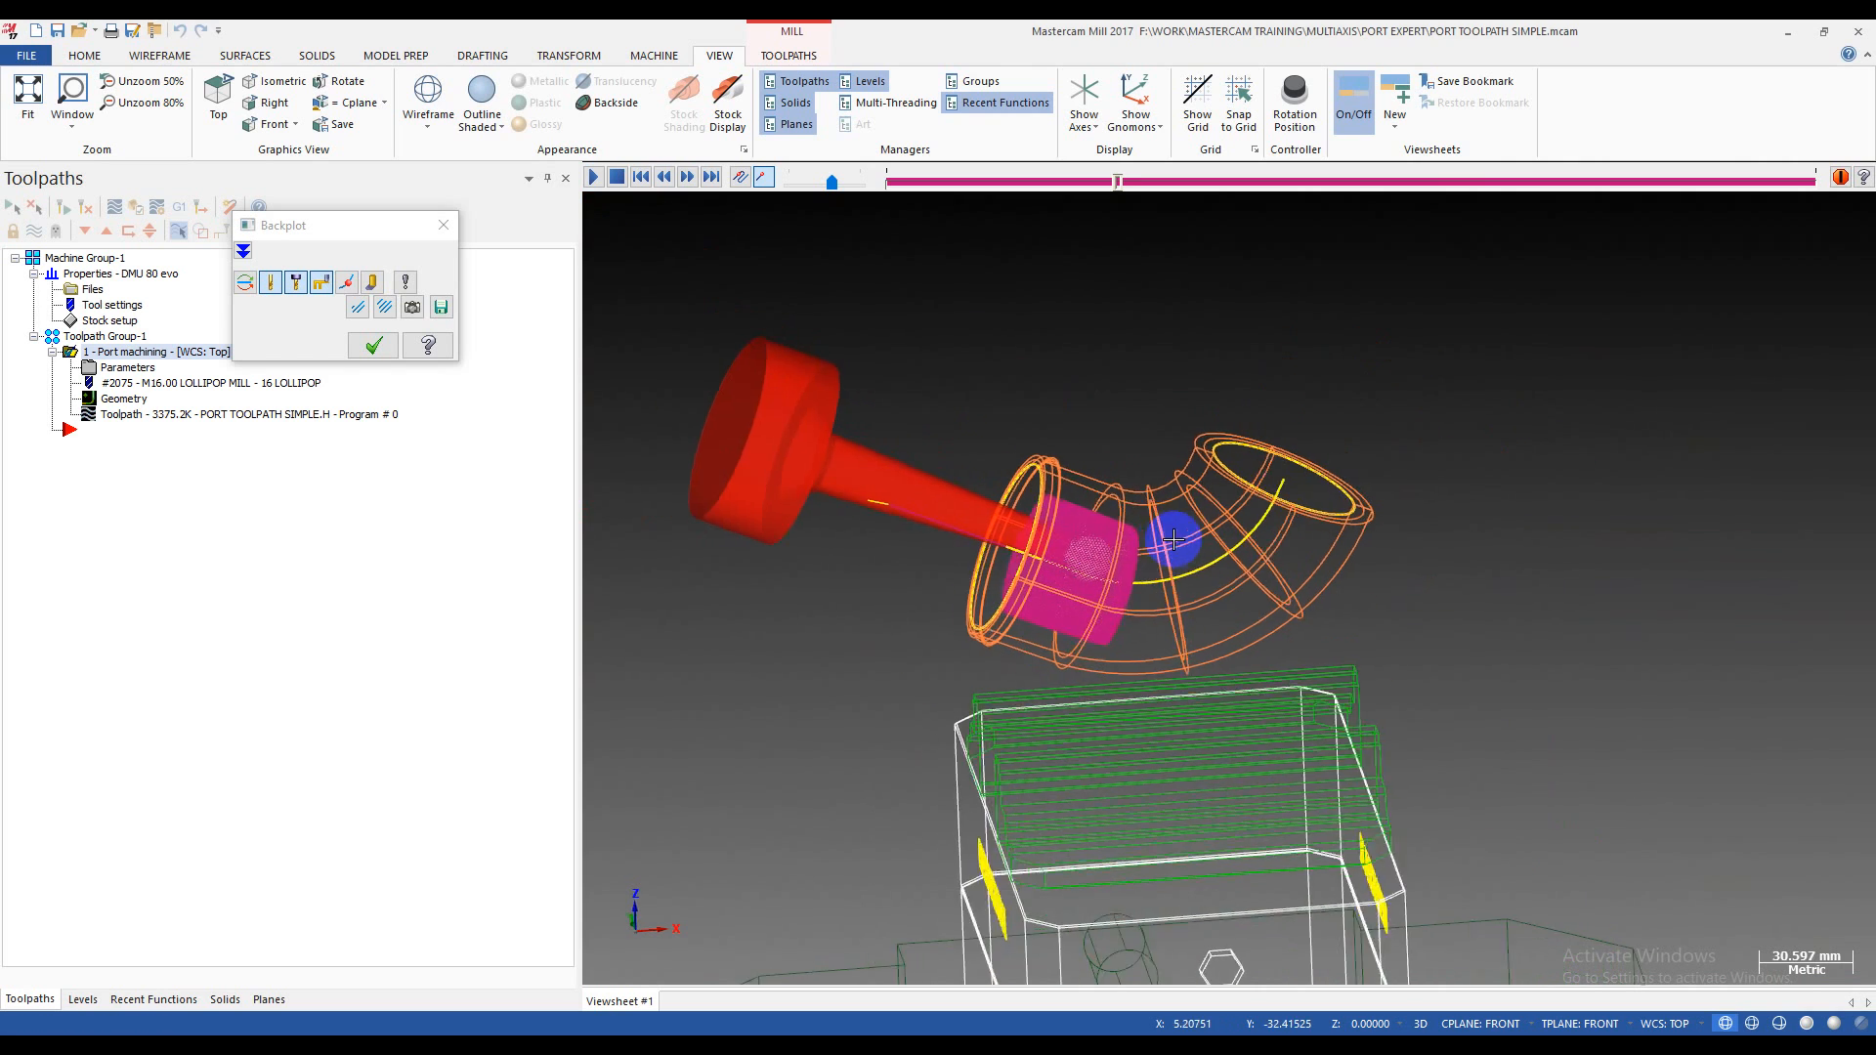
# - Advance the backplot past the first side and examine the linking arc that carries the tool to the elbow's other opening
pyautogui.moveTo(1118, 188); pyautogui.dragTo(1363, 208)
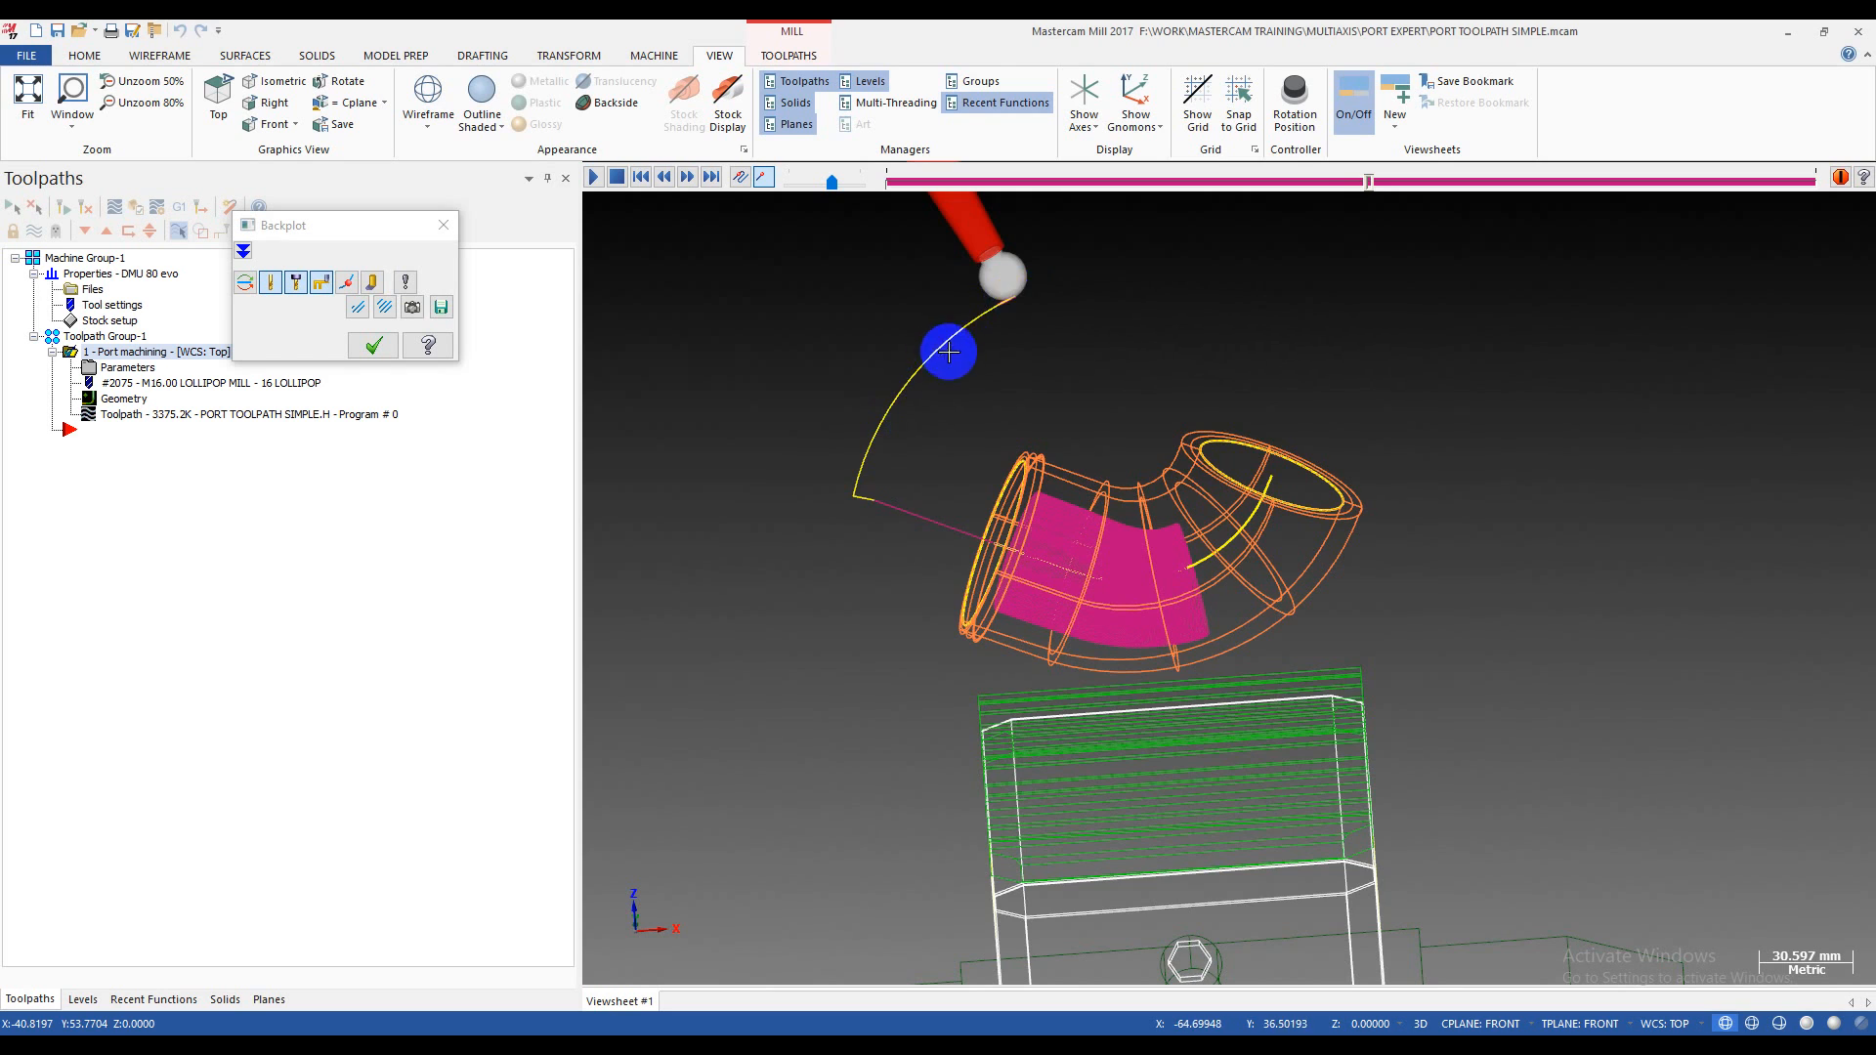
pyautogui.moveTo(941, 355); pyautogui.dragTo(1034, 322, button='middle')
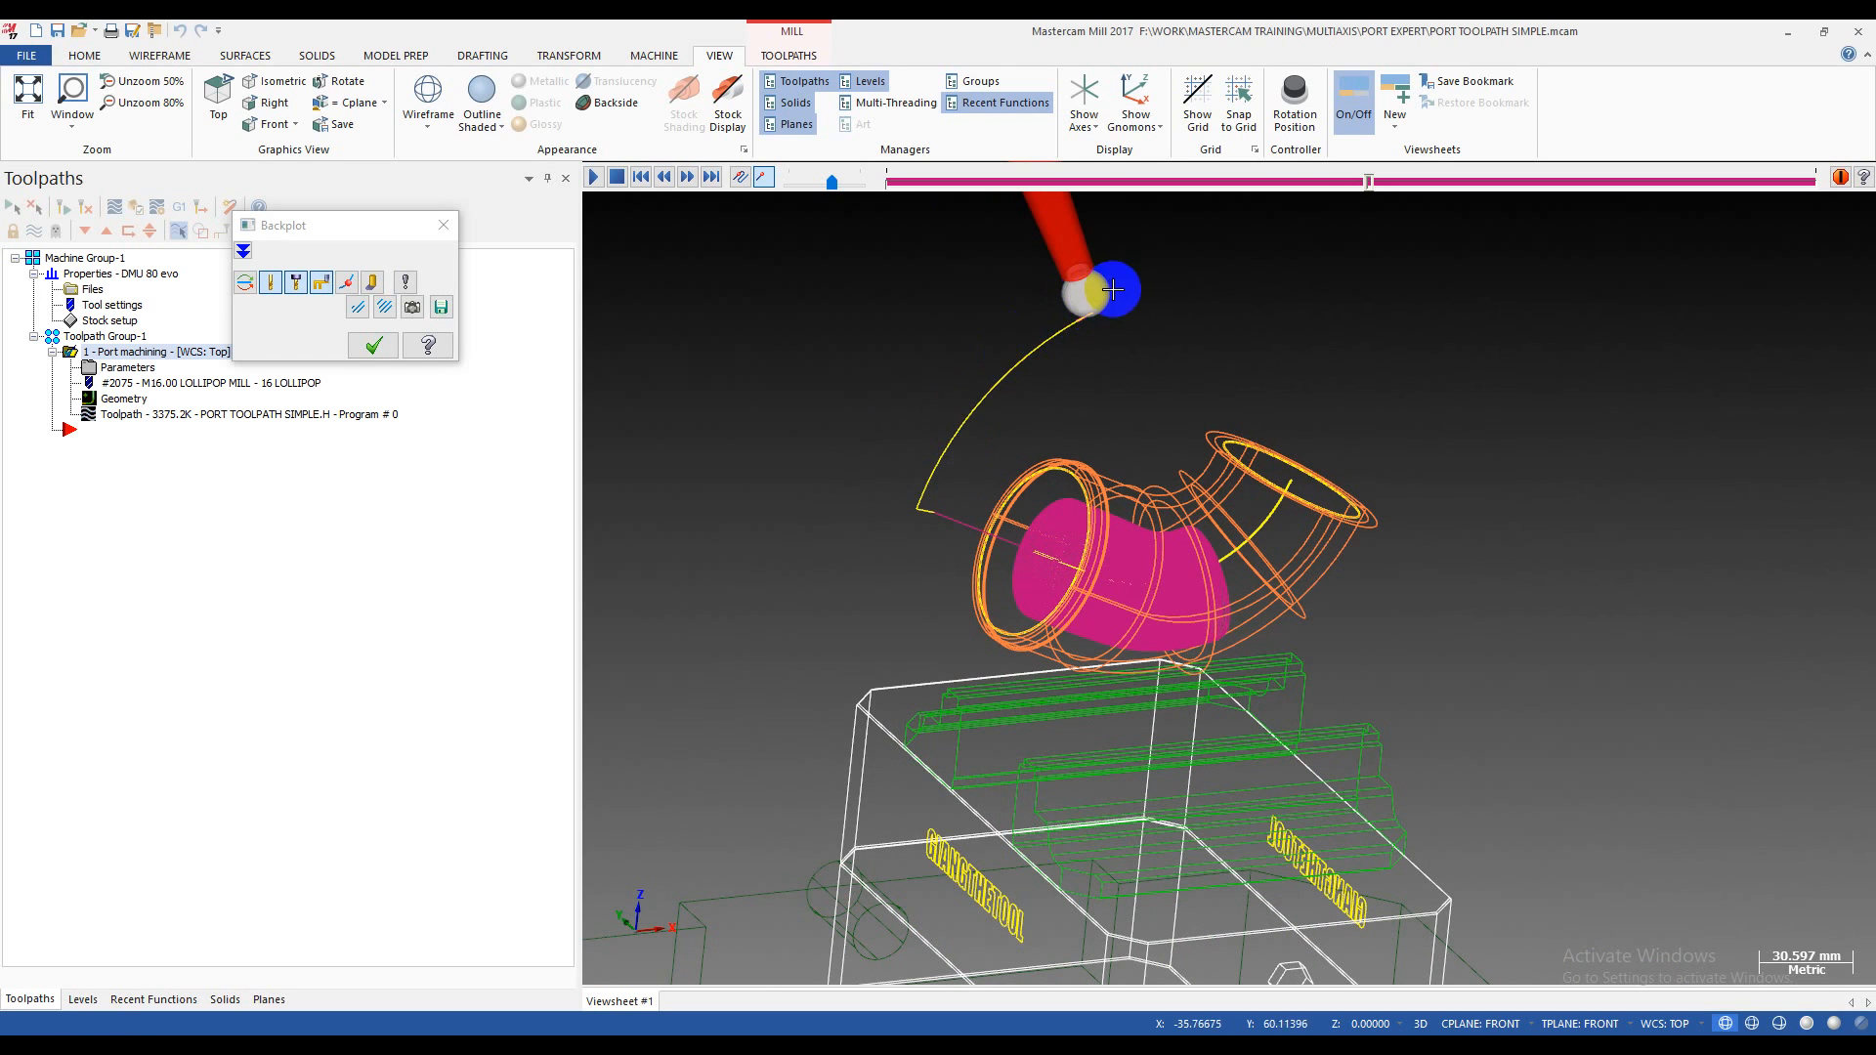
pyautogui.moveTo(1140, 299); pyautogui.dragTo(1068, 398, button='middle')
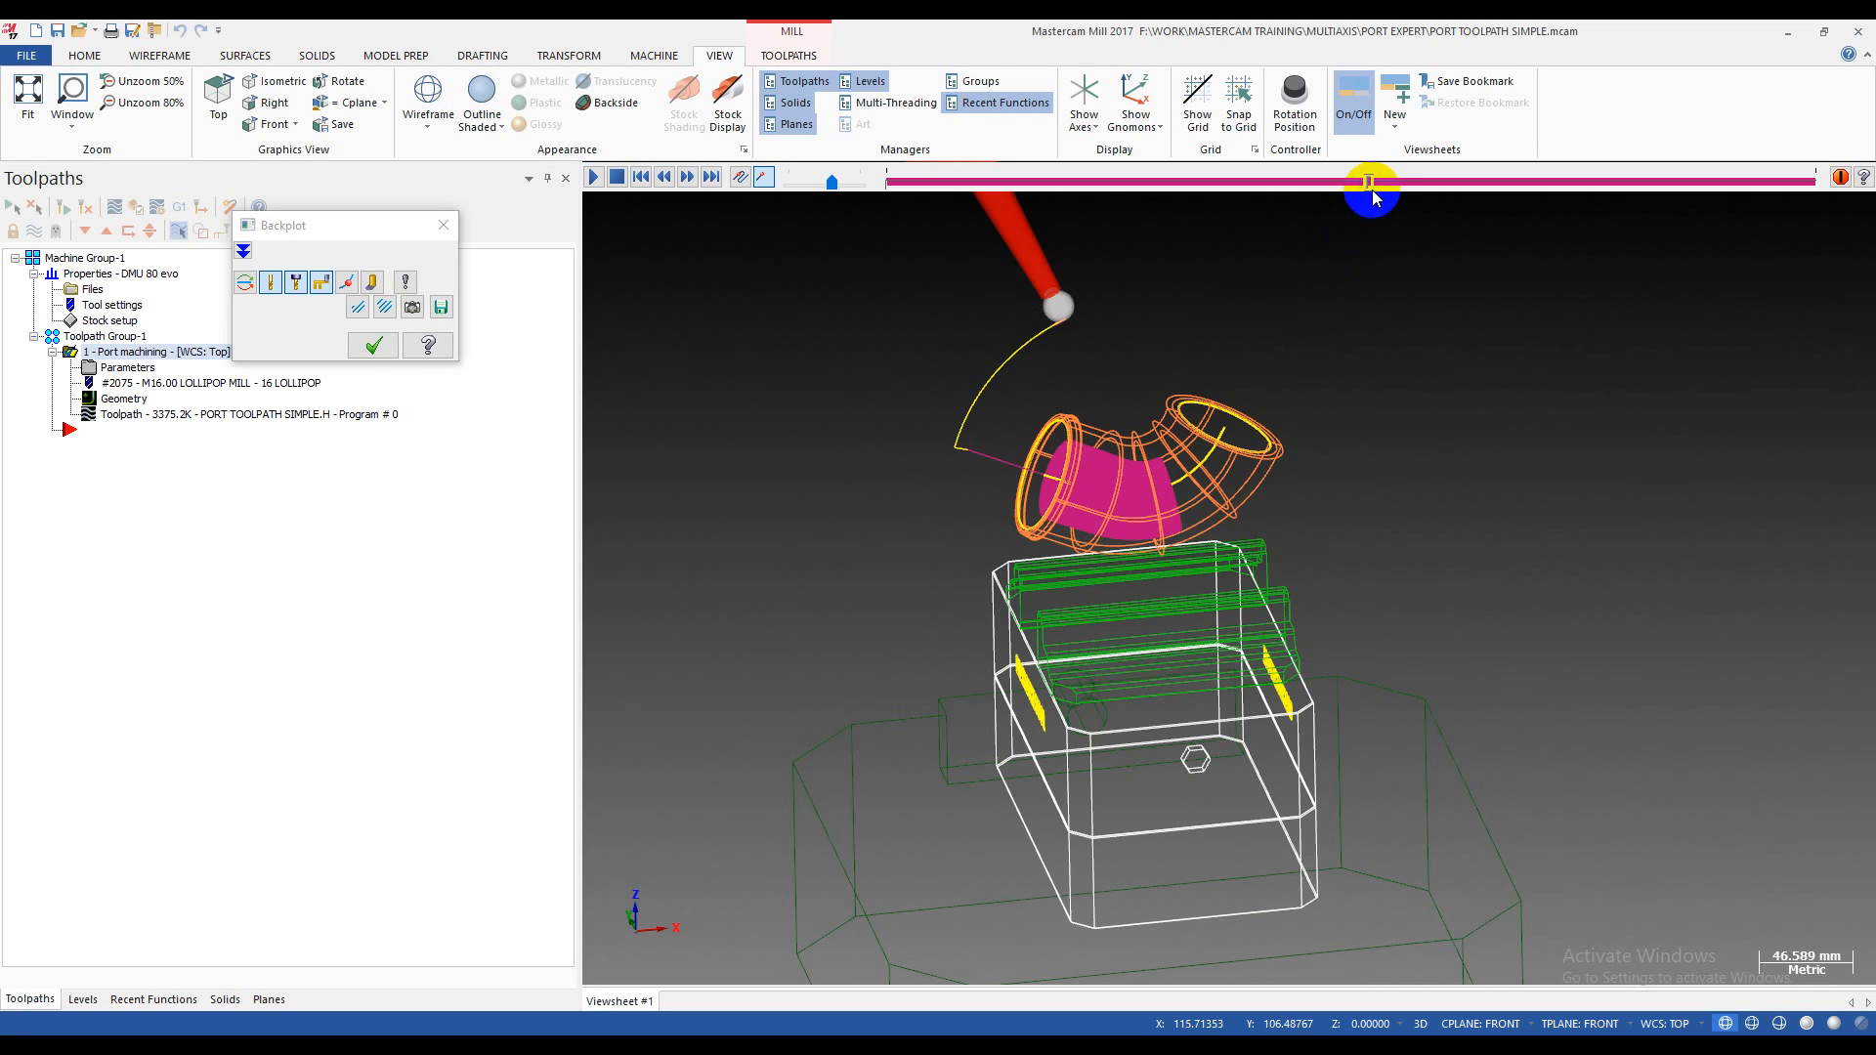
pyautogui.moveTo(1368, 184); pyautogui.dragTo(1395, 186)
pyautogui.moveTo(1290, 313); pyautogui.dragTo(1124, 347, button='middle')
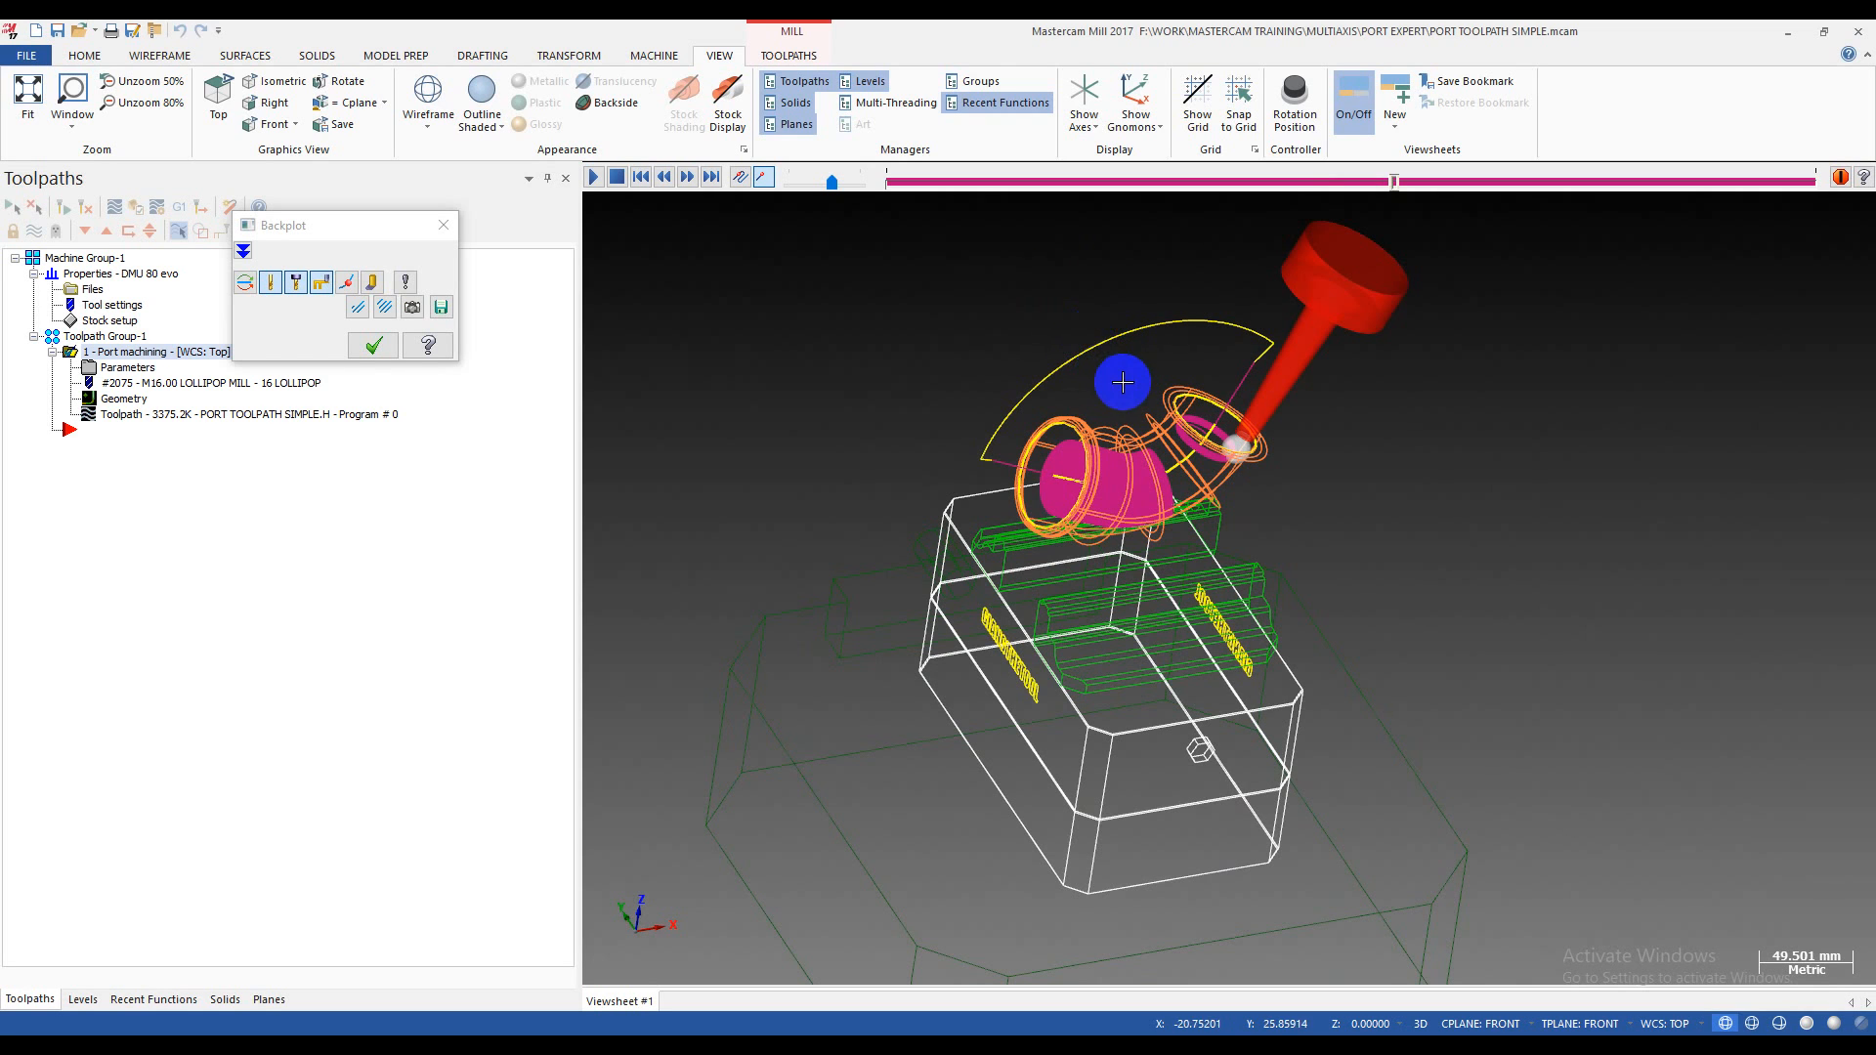
pyautogui.moveTo(1118, 377); pyautogui.dragTo(1088, 324, button='middle')
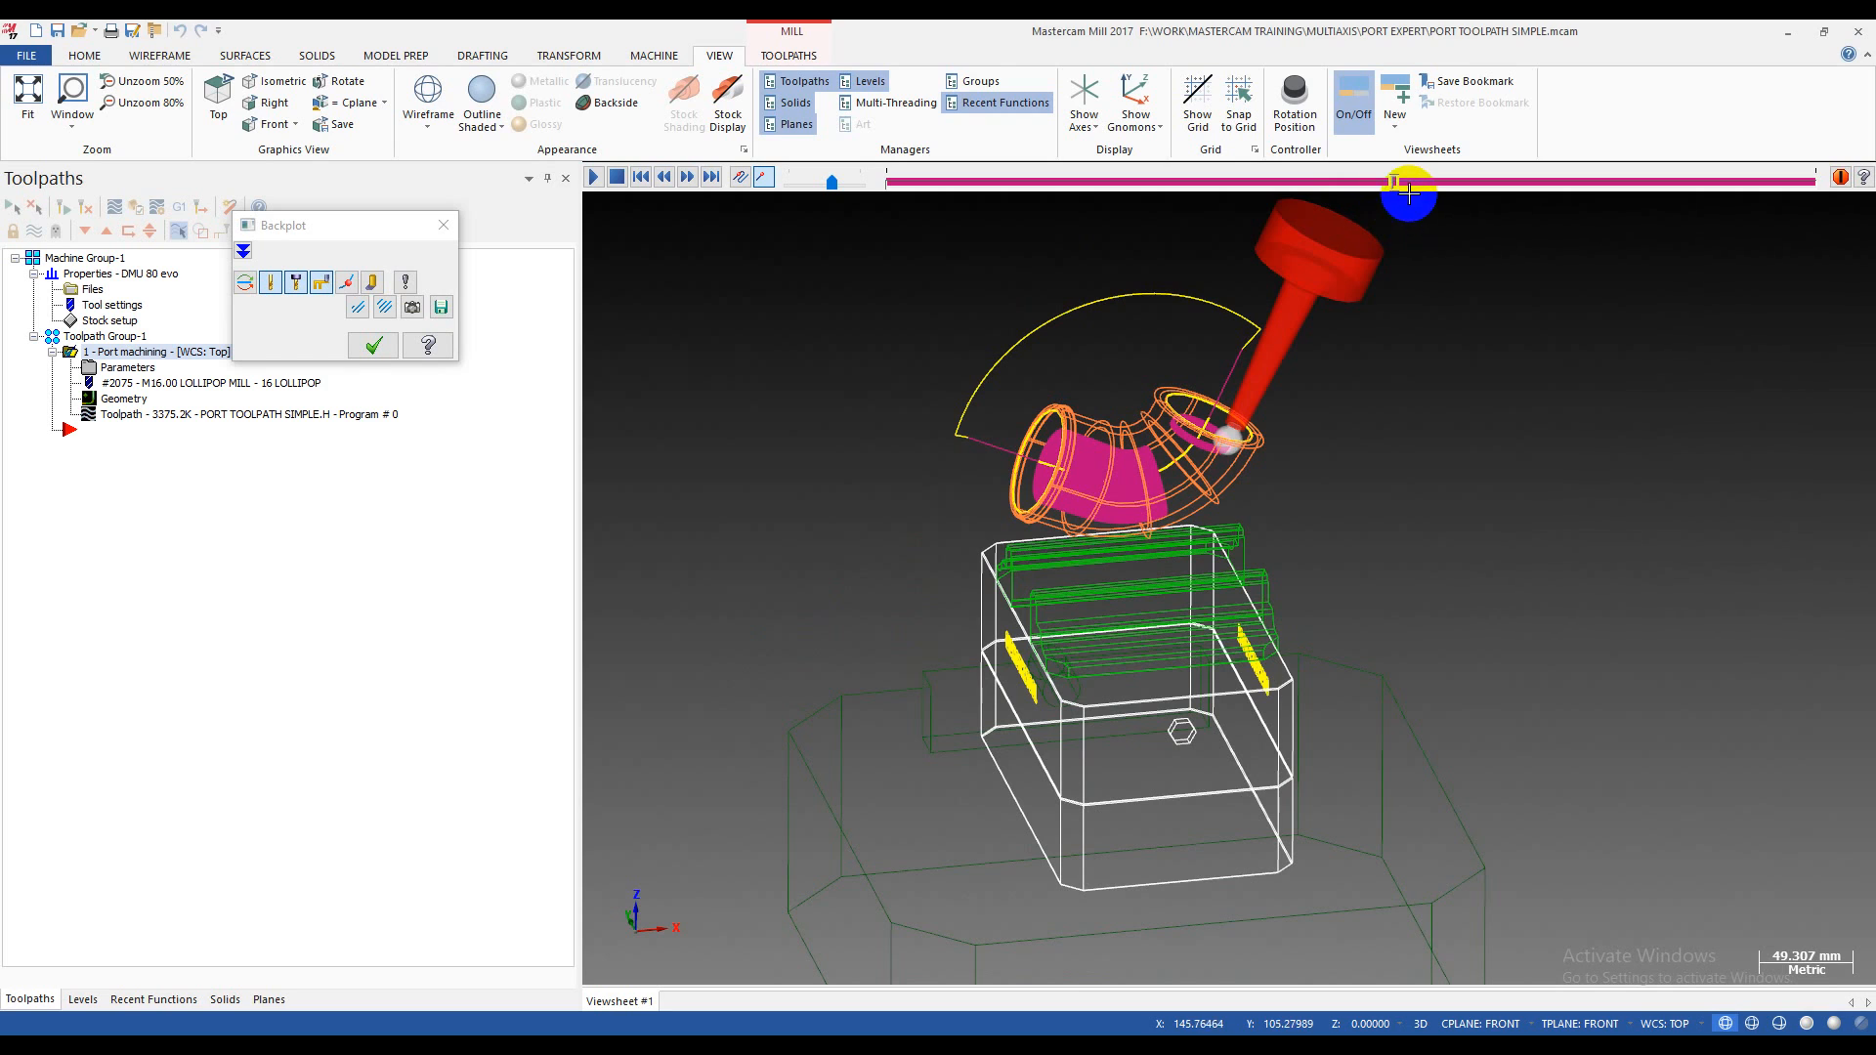
# - Run the backplot through the second side of the elbow nearly to its end, inspect the tool there, and close the backplot
pyautogui.moveTo(1391, 184); pyautogui.dragTo(1636, 210)
pyautogui.moveTo(1684, 212); pyautogui.dragTo(1792, 215)
pyautogui.click(1118, 444)
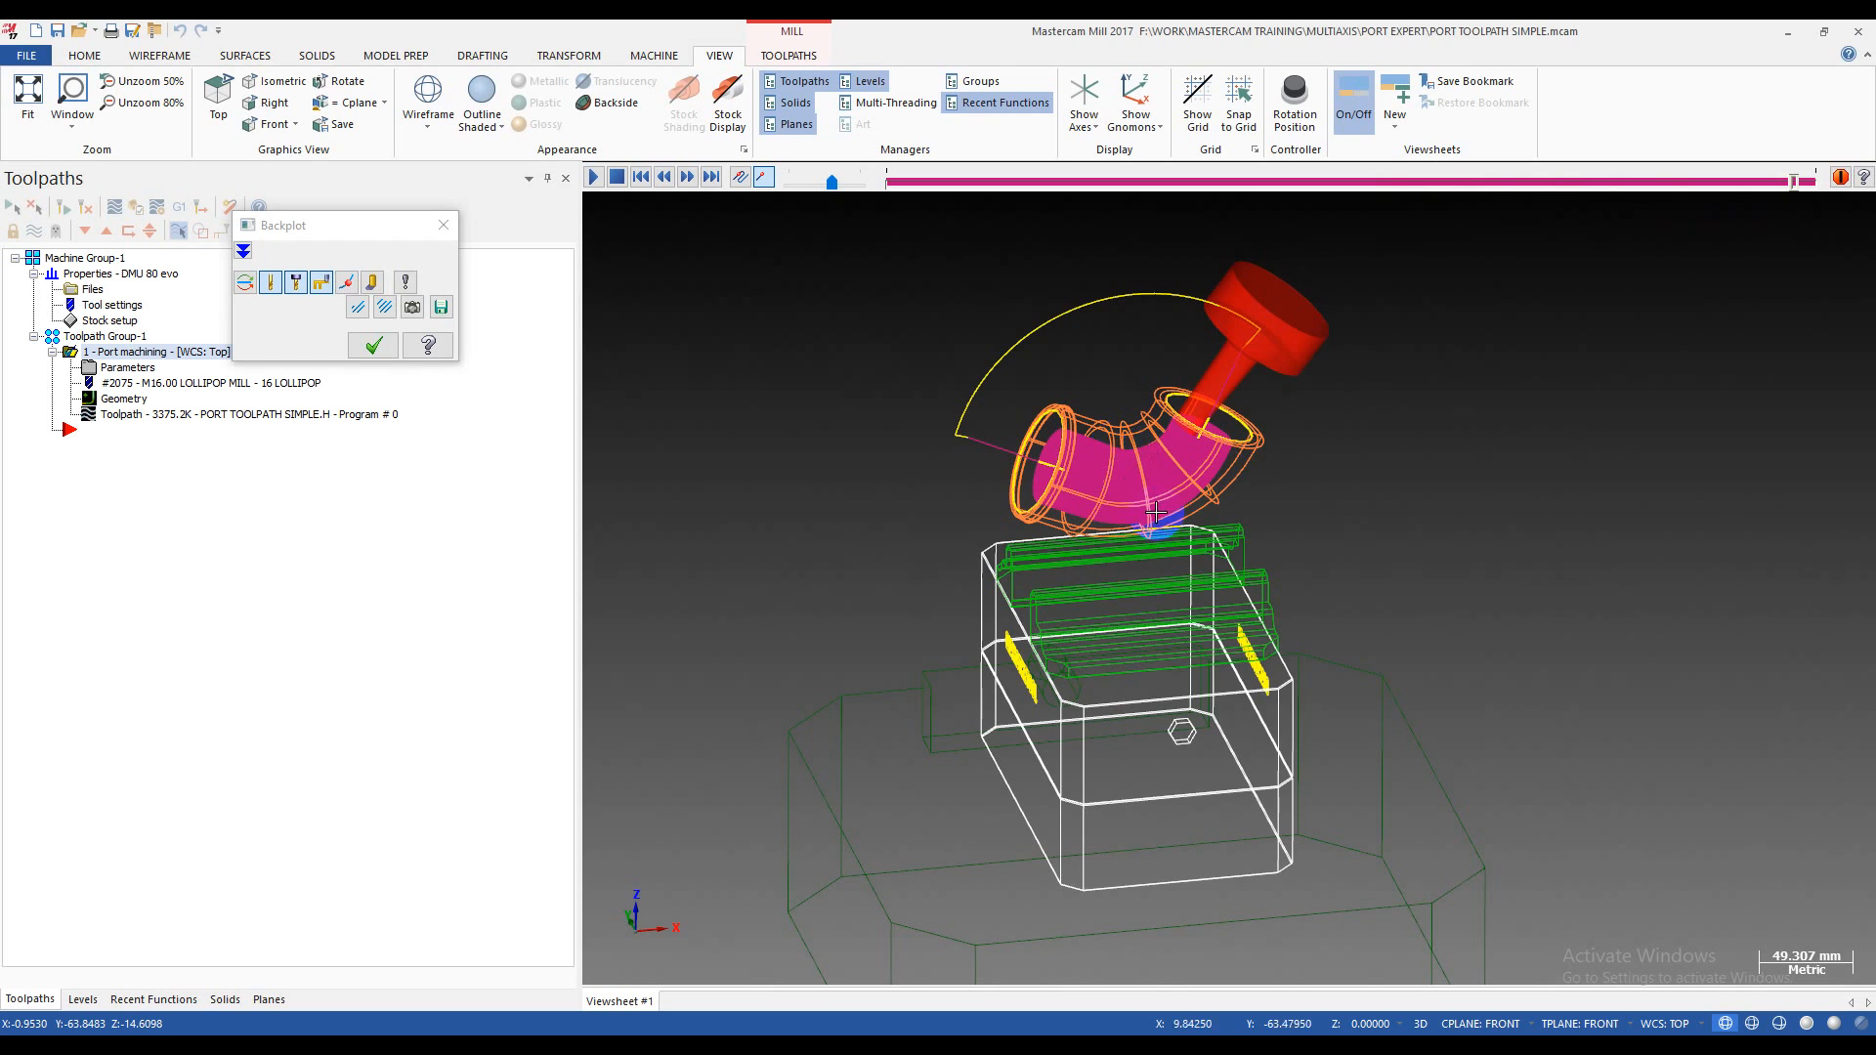
pyautogui.scroll(2, 1119, 481)
pyautogui.scroll(2, 1286, 355)
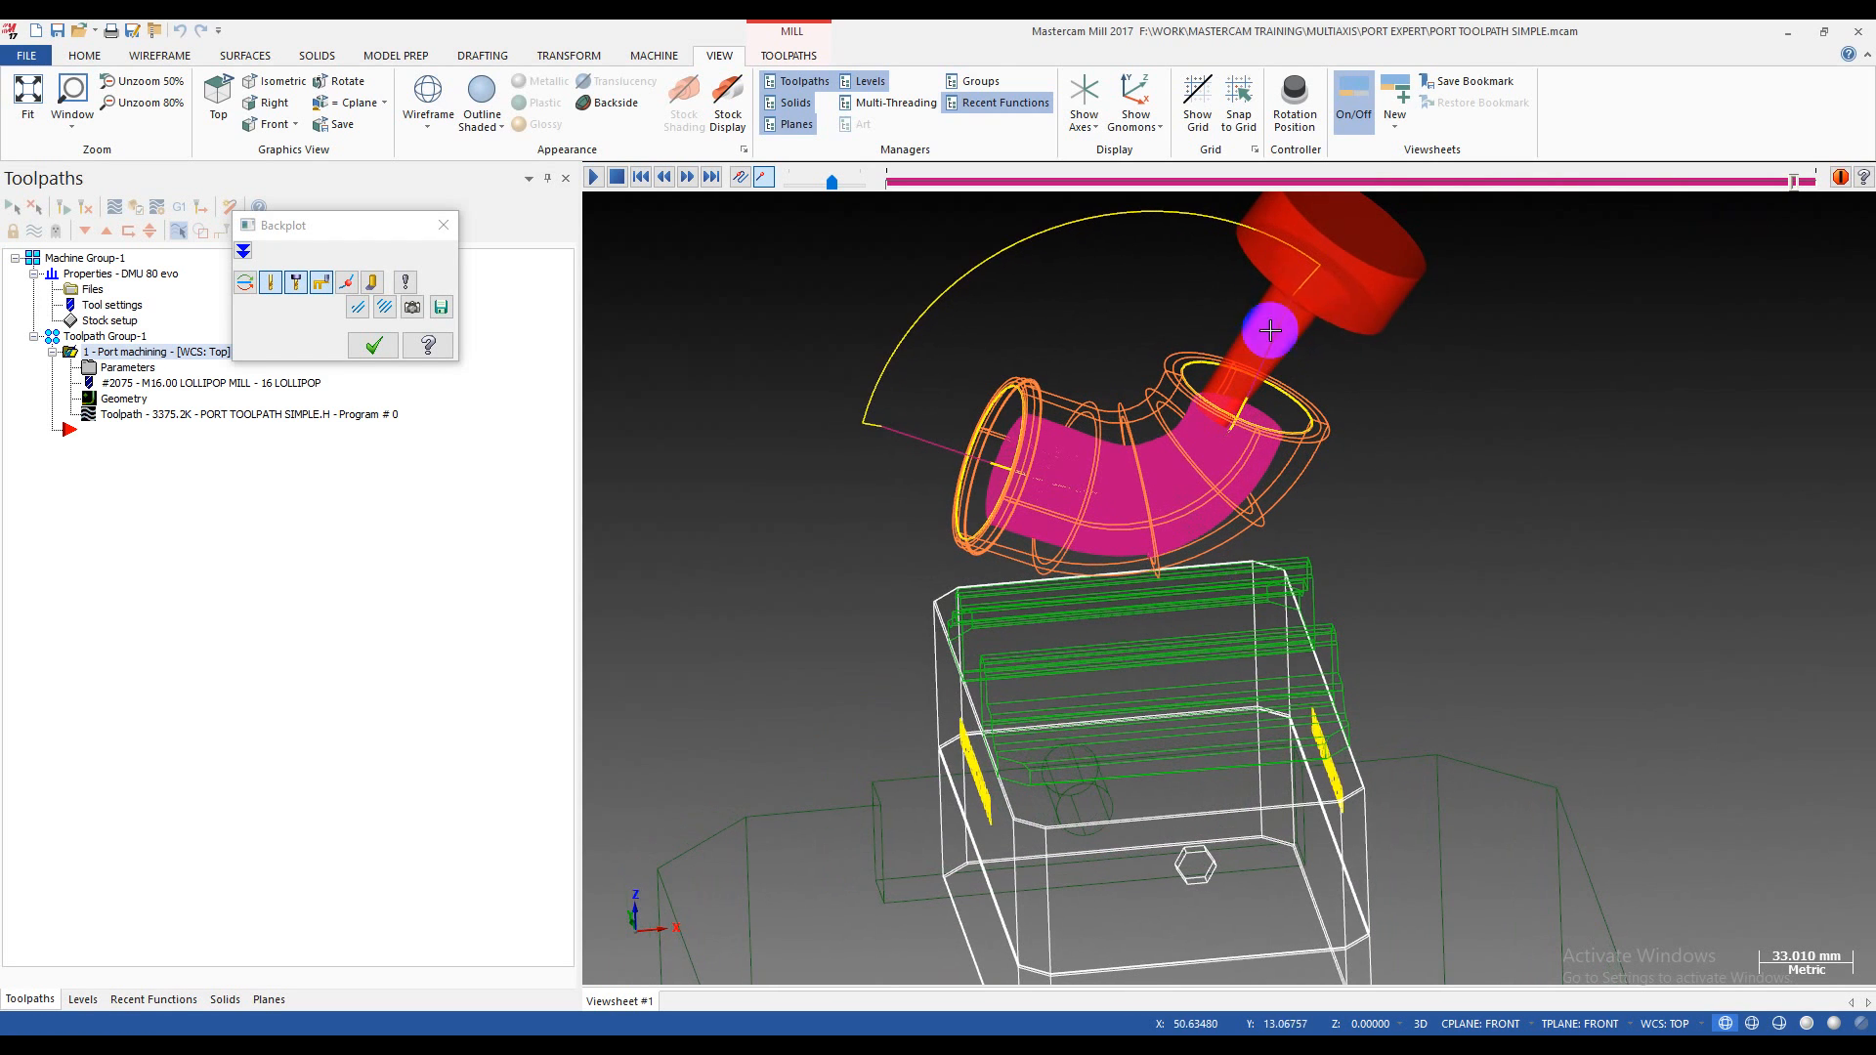
pyautogui.click(372, 345)
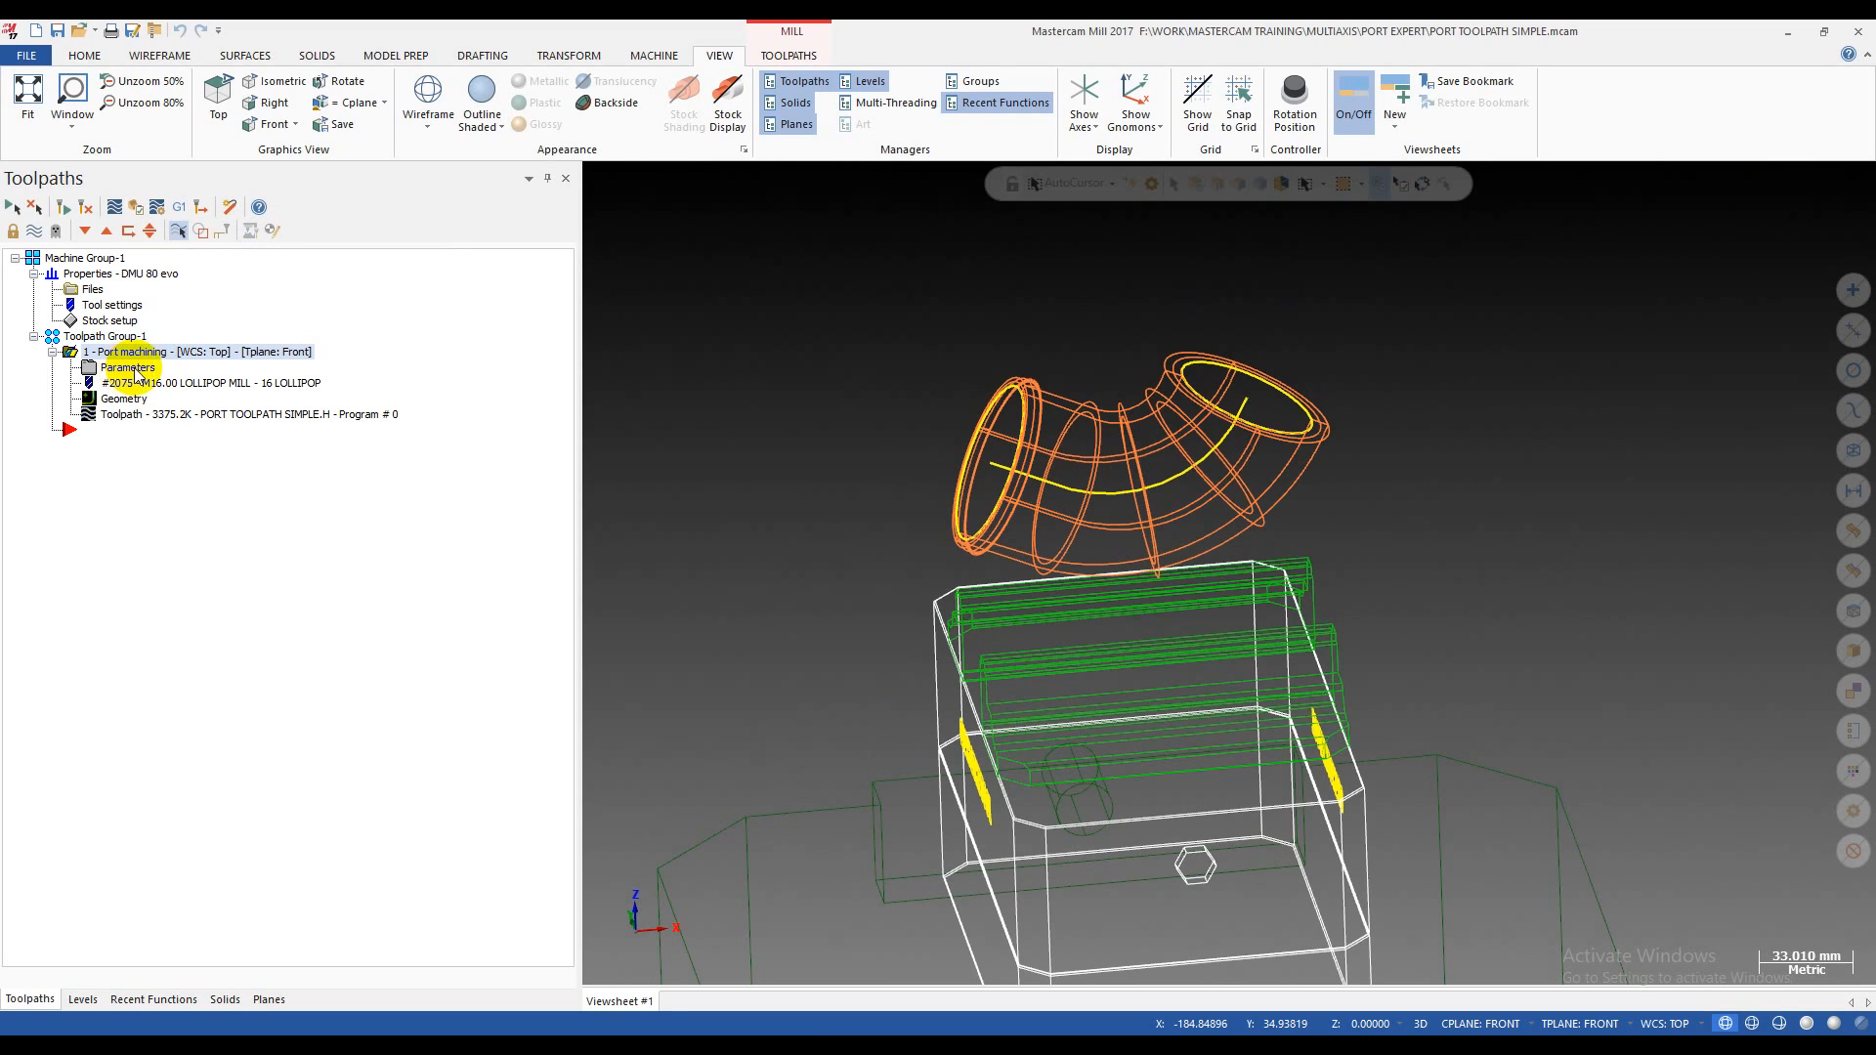
# - Duplicate the port machining operation within Toolpath Group-1 by copying and pasting it
pyautogui.rightClick(149, 358)
pyautogui.click(215, 538)
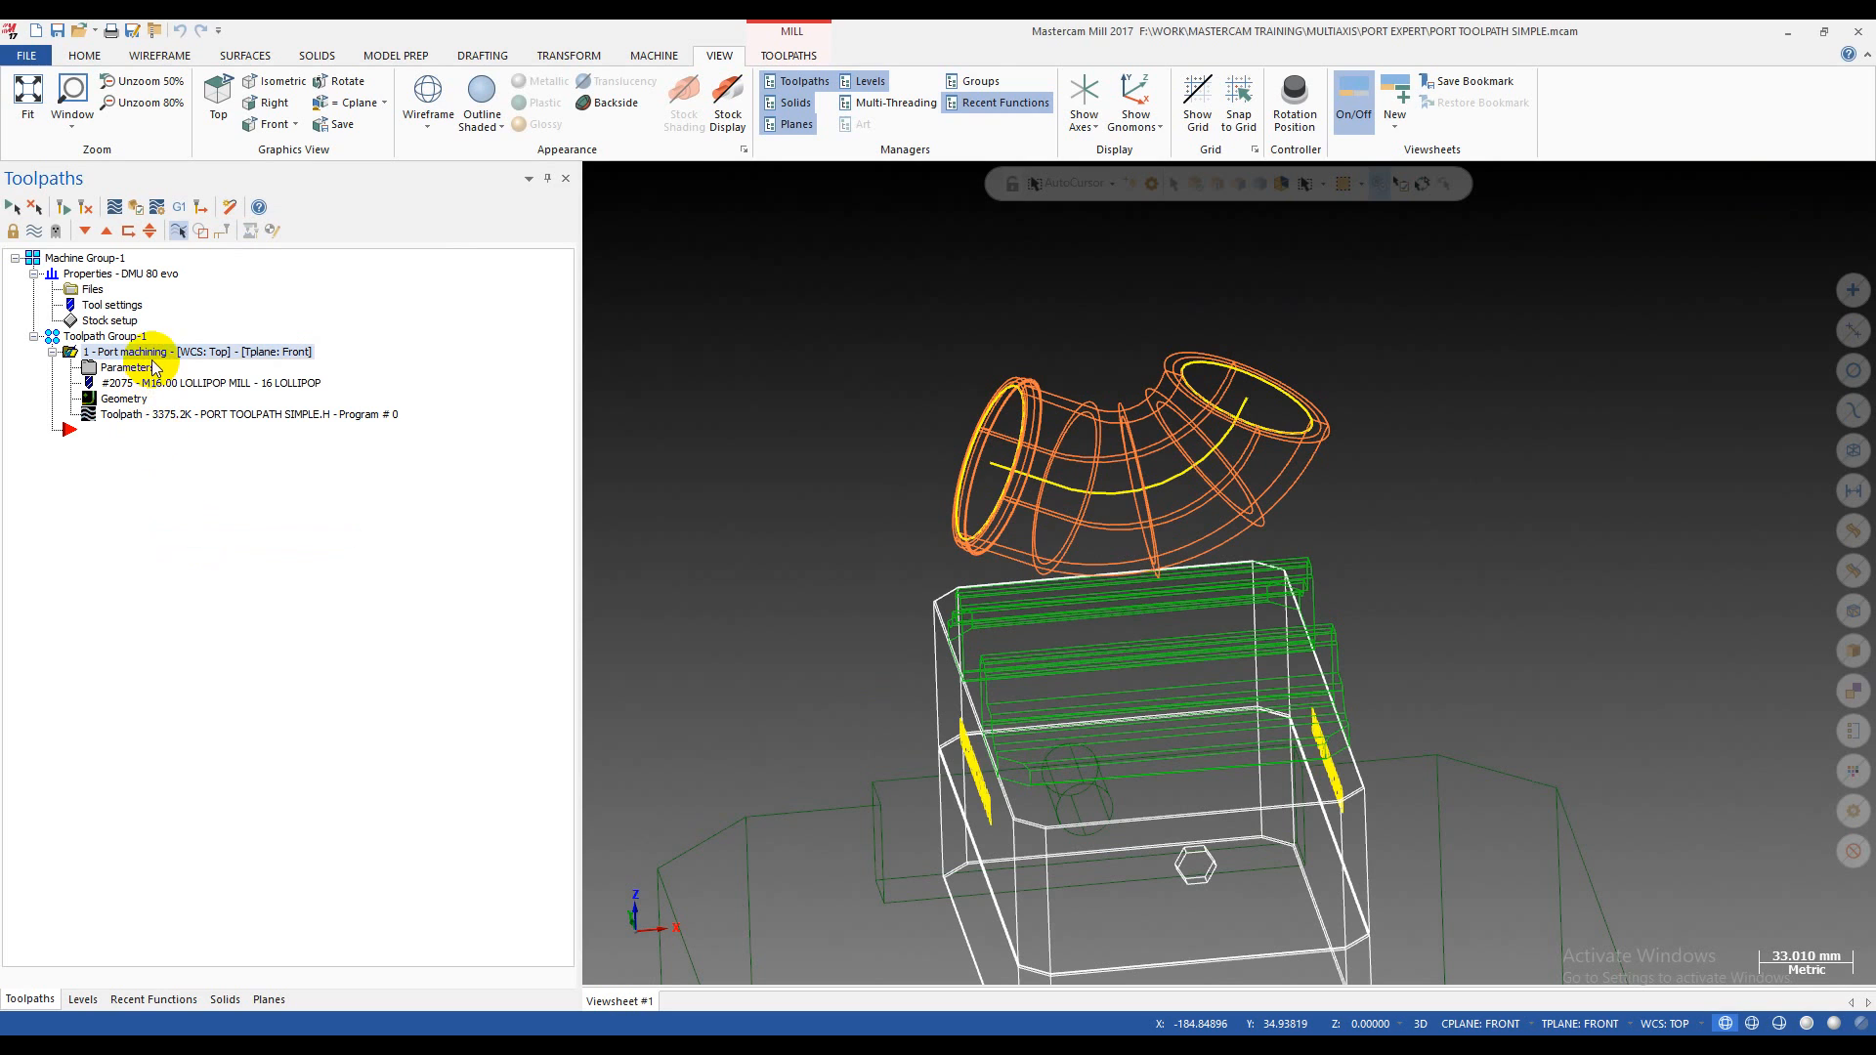
pyautogui.rightClick(149, 360)
pyautogui.click(176, 549)
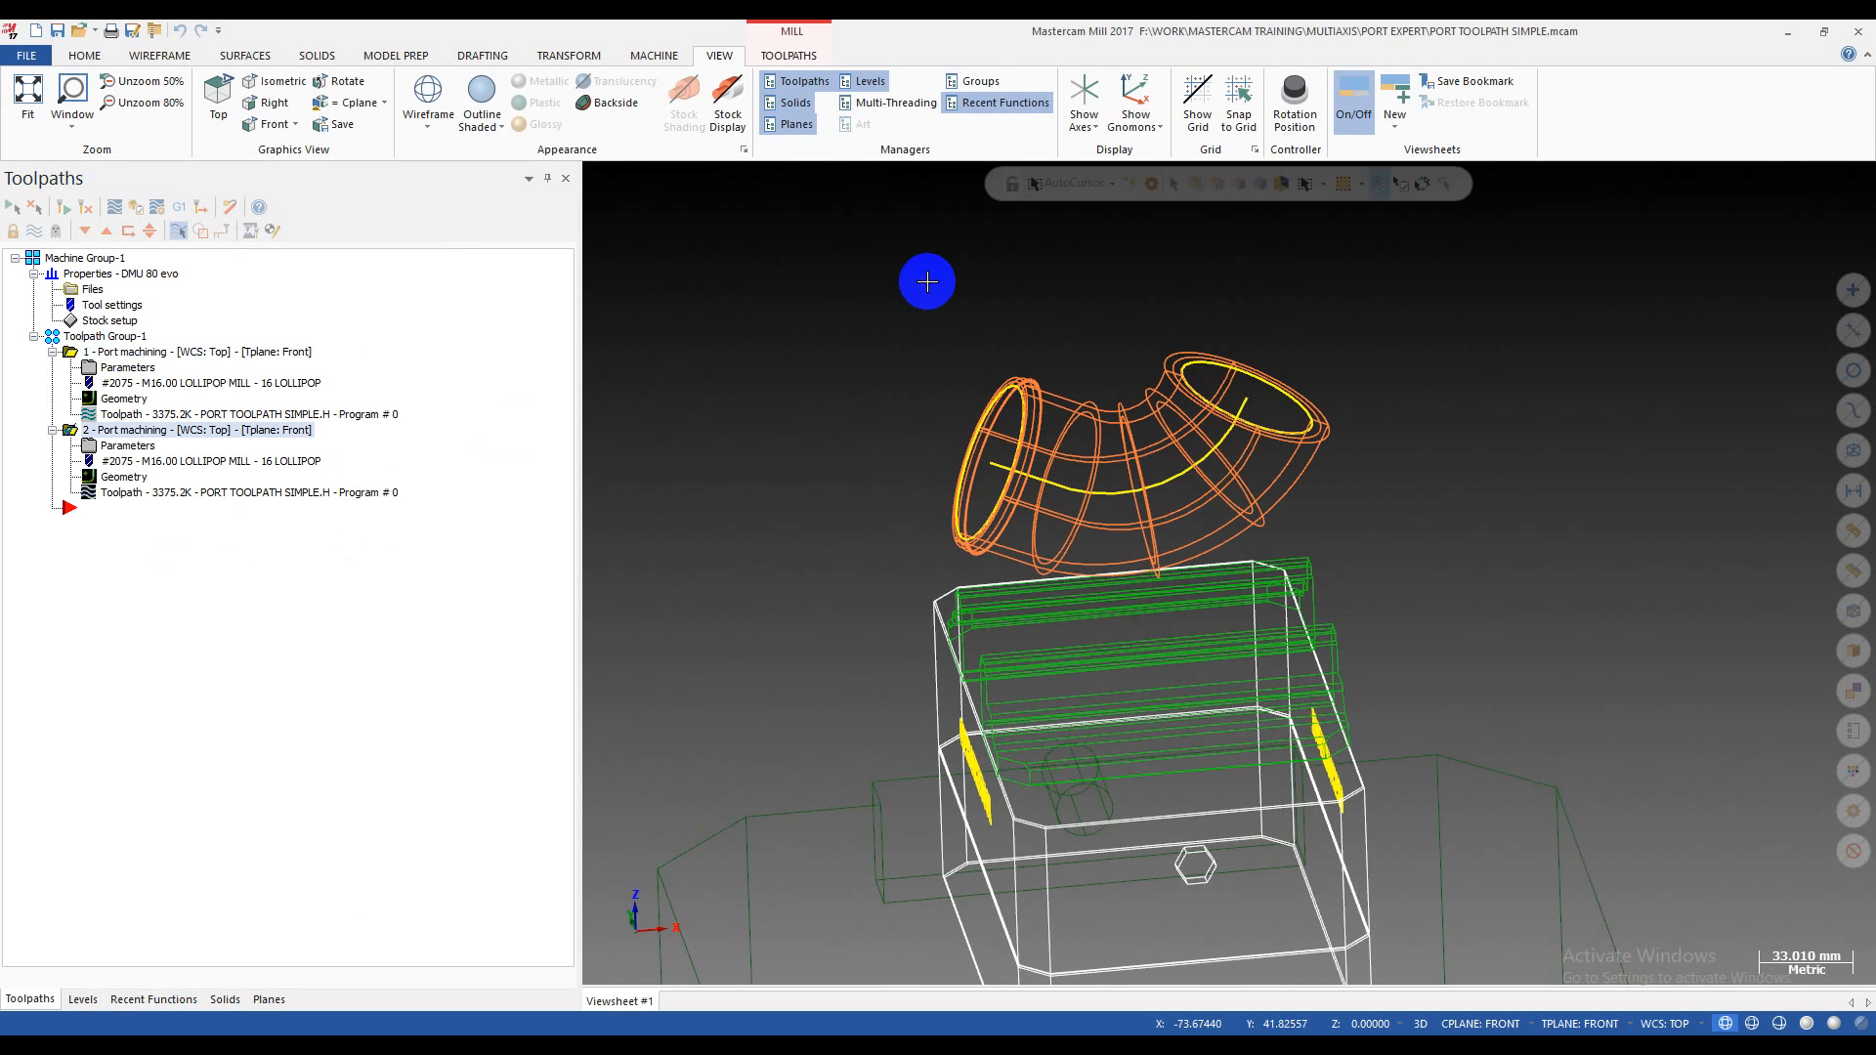
# - Shade the model and examine the elbow's inner surface through its two openings from several angles
pyautogui.hotkey('alt', 's')
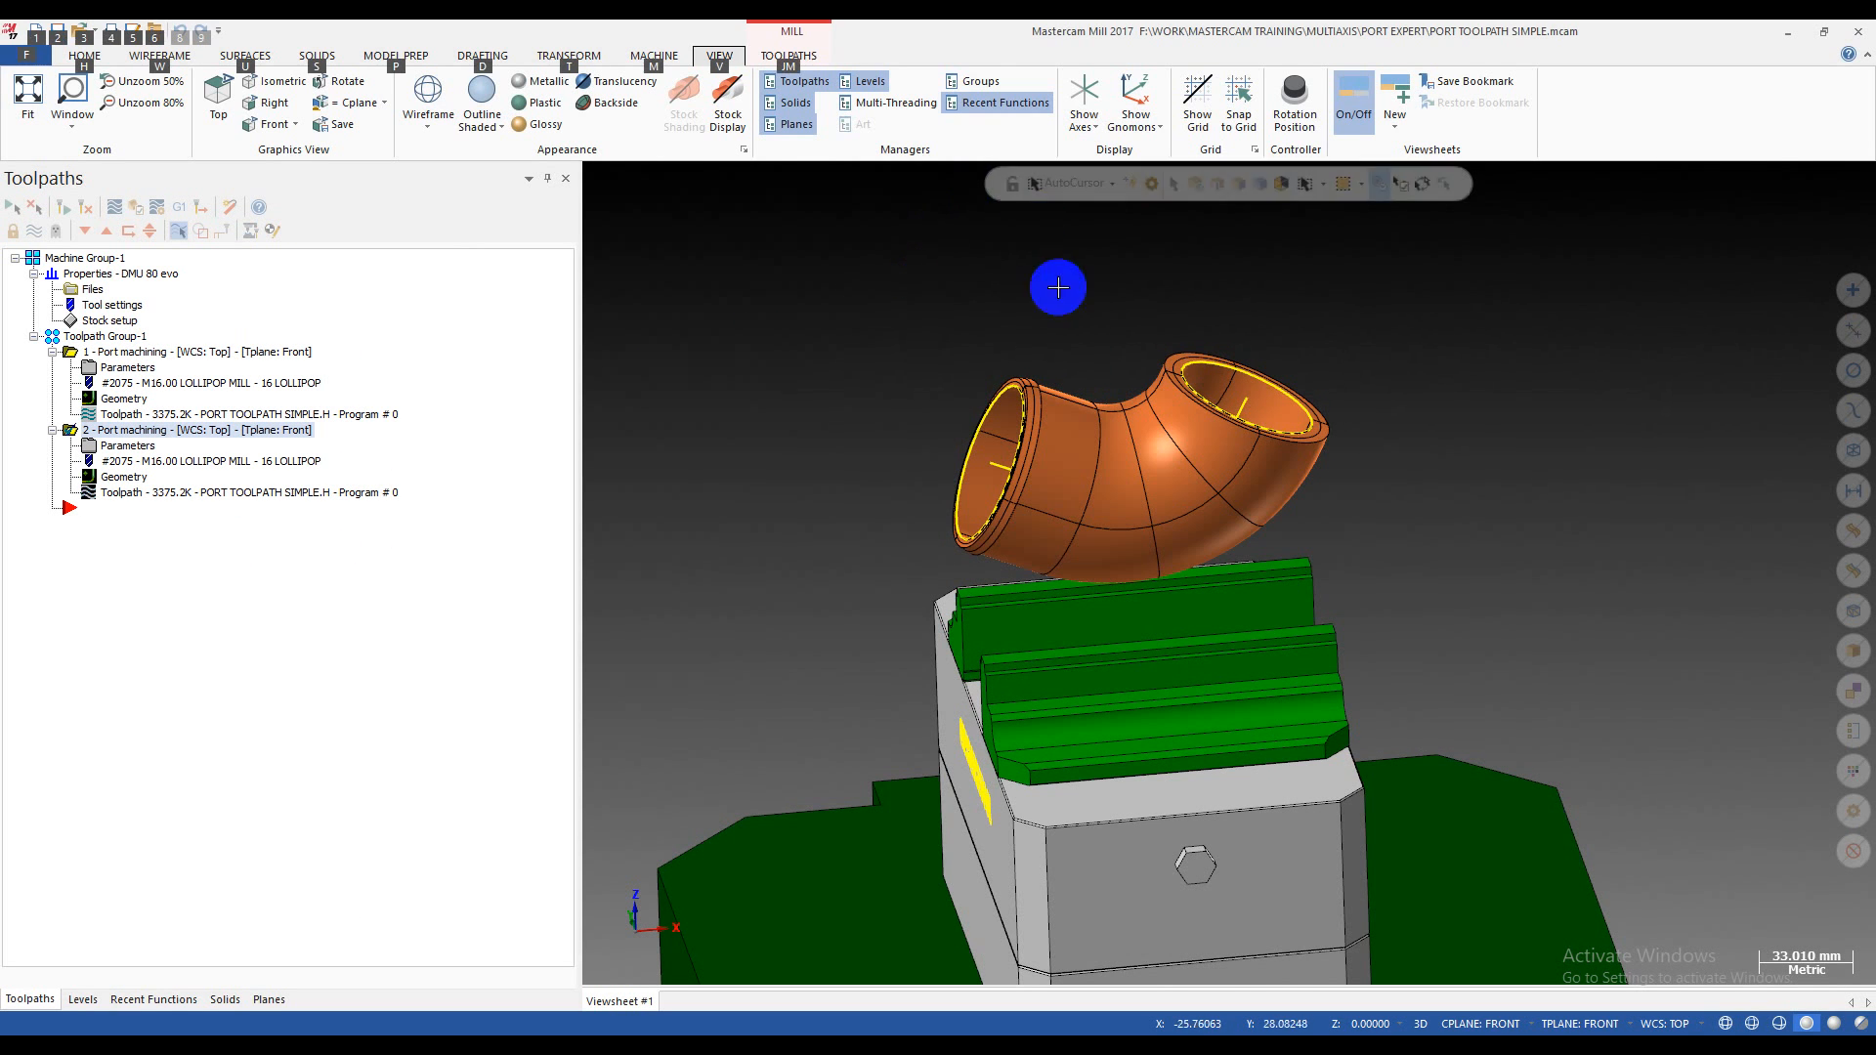
pyautogui.scroll(4, 1089, 407)
pyautogui.moveTo(1051, 371); pyautogui.dragTo(1125, 387, button='middle')
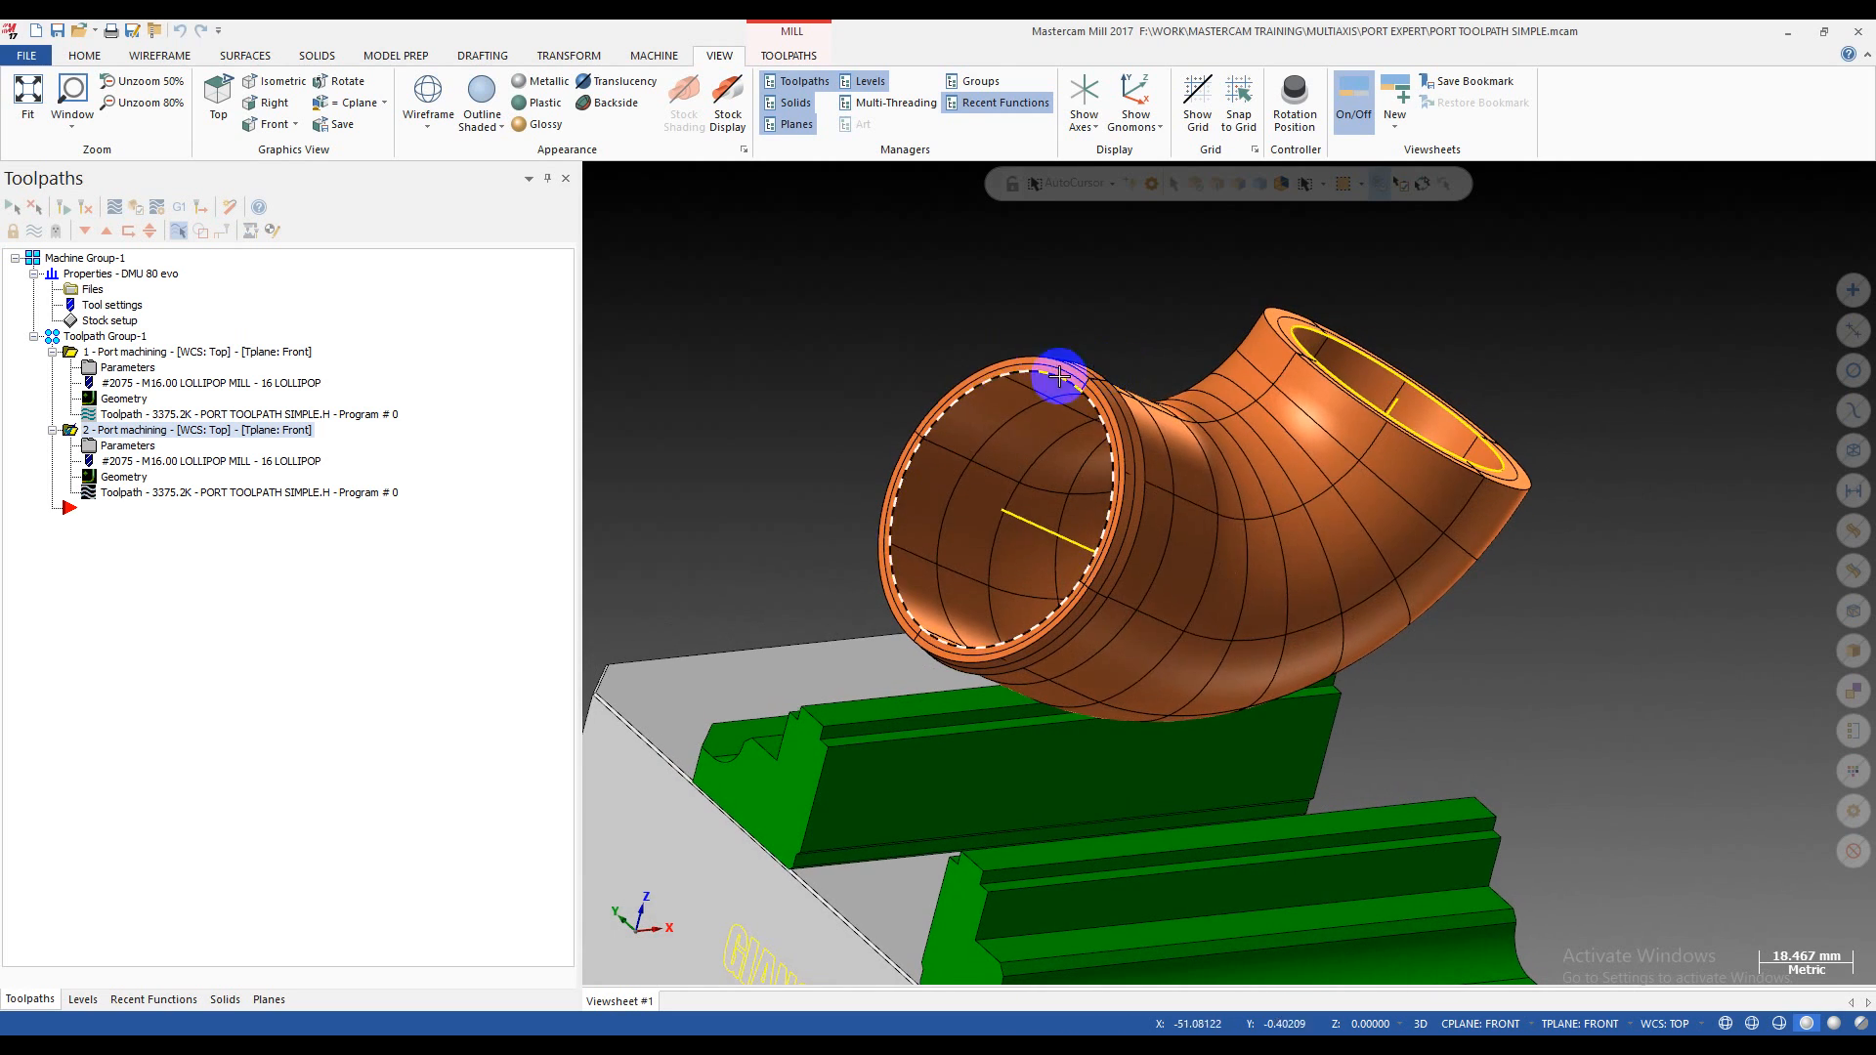
pyautogui.scroll(-3, 1067, 303)
pyautogui.scroll(3, 1177, 418)
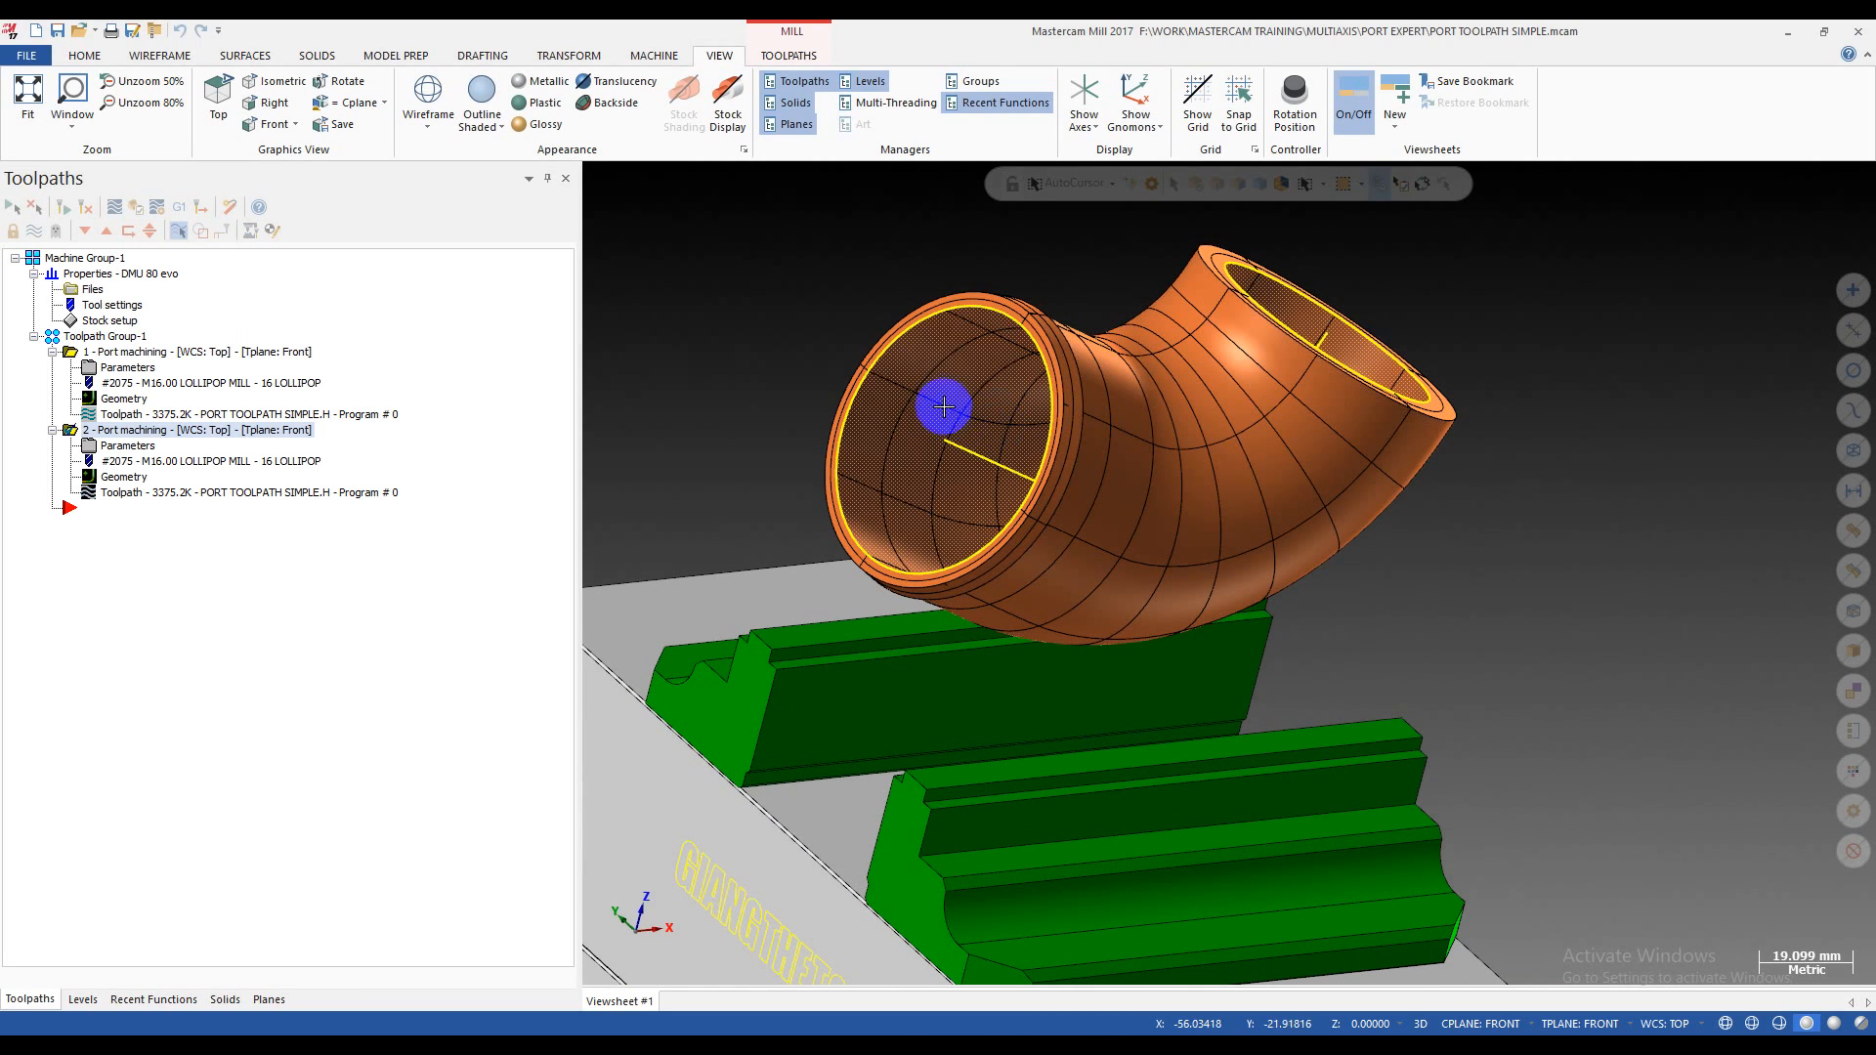
pyautogui.scroll(-3, 936, 451)
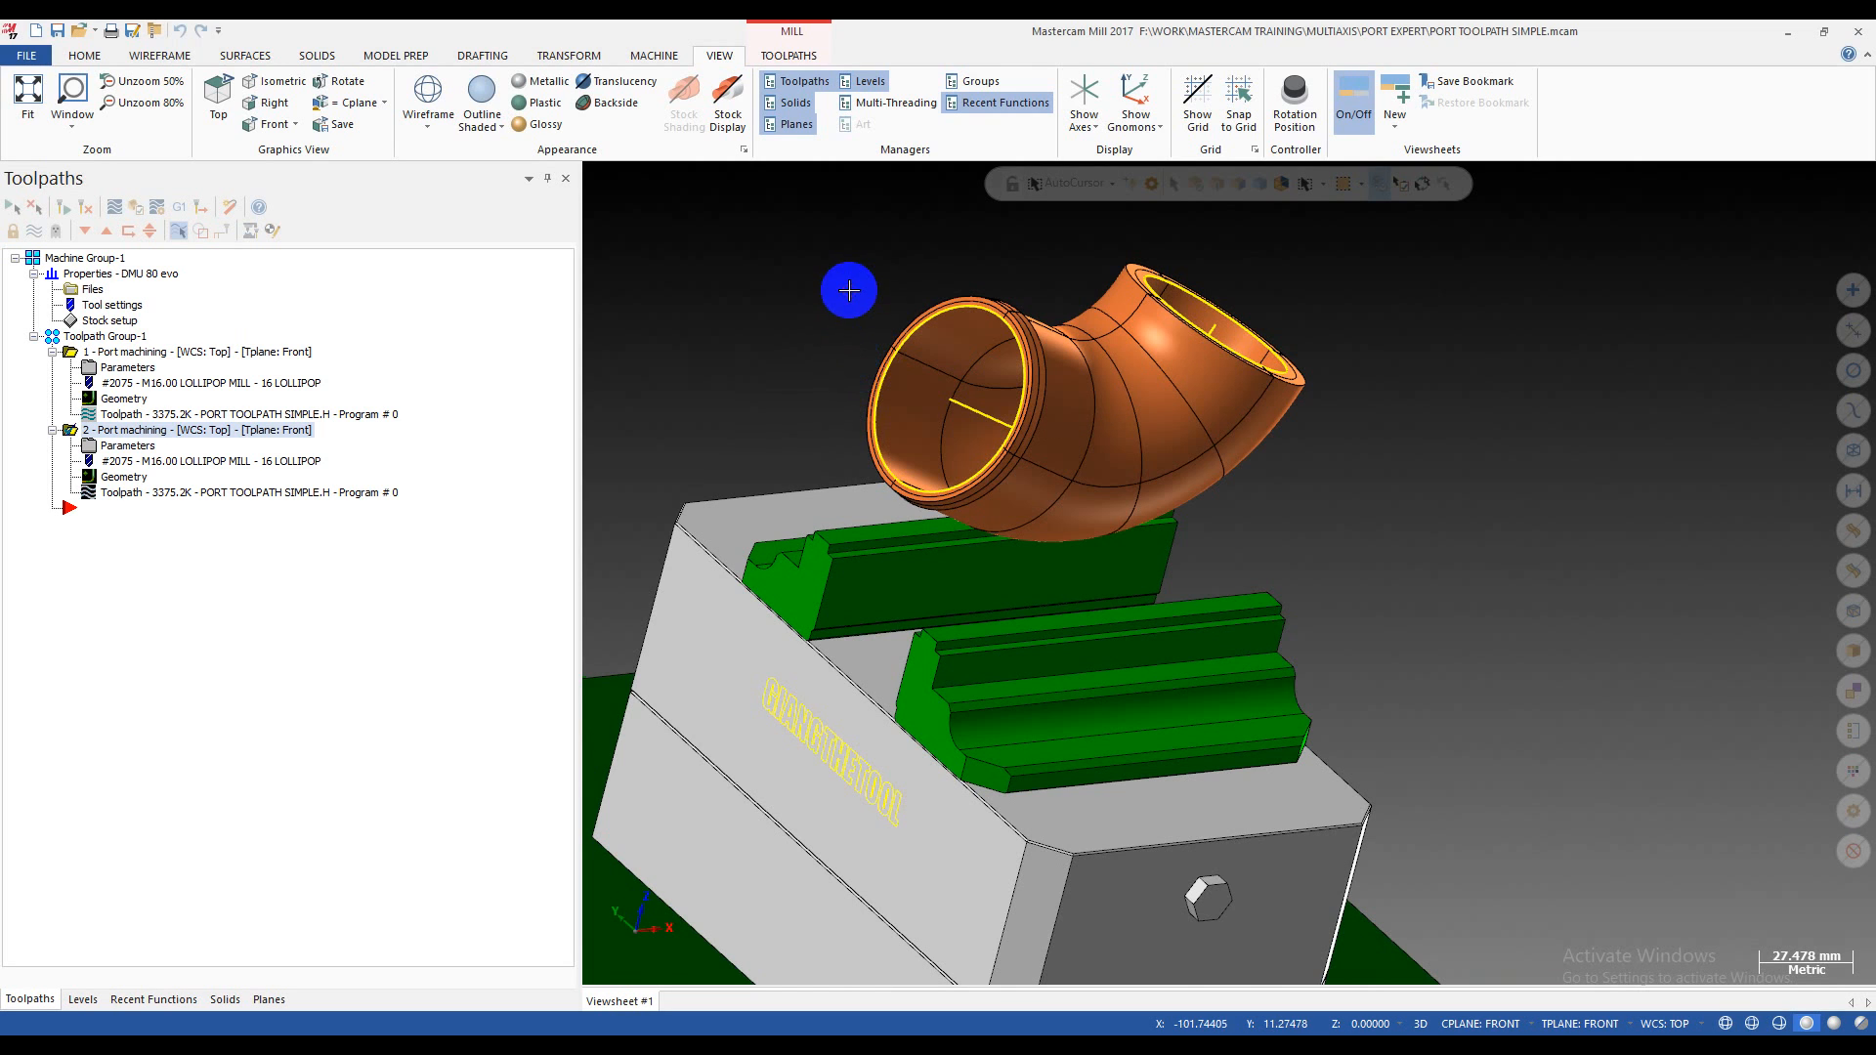
pyautogui.scroll(-3, 938, 410)
pyautogui.moveTo(938, 410); pyautogui.dragTo(910, 412, button='middle')
pyautogui.scroll(-1, 910, 412)
pyautogui.scroll(4, 926, 394)
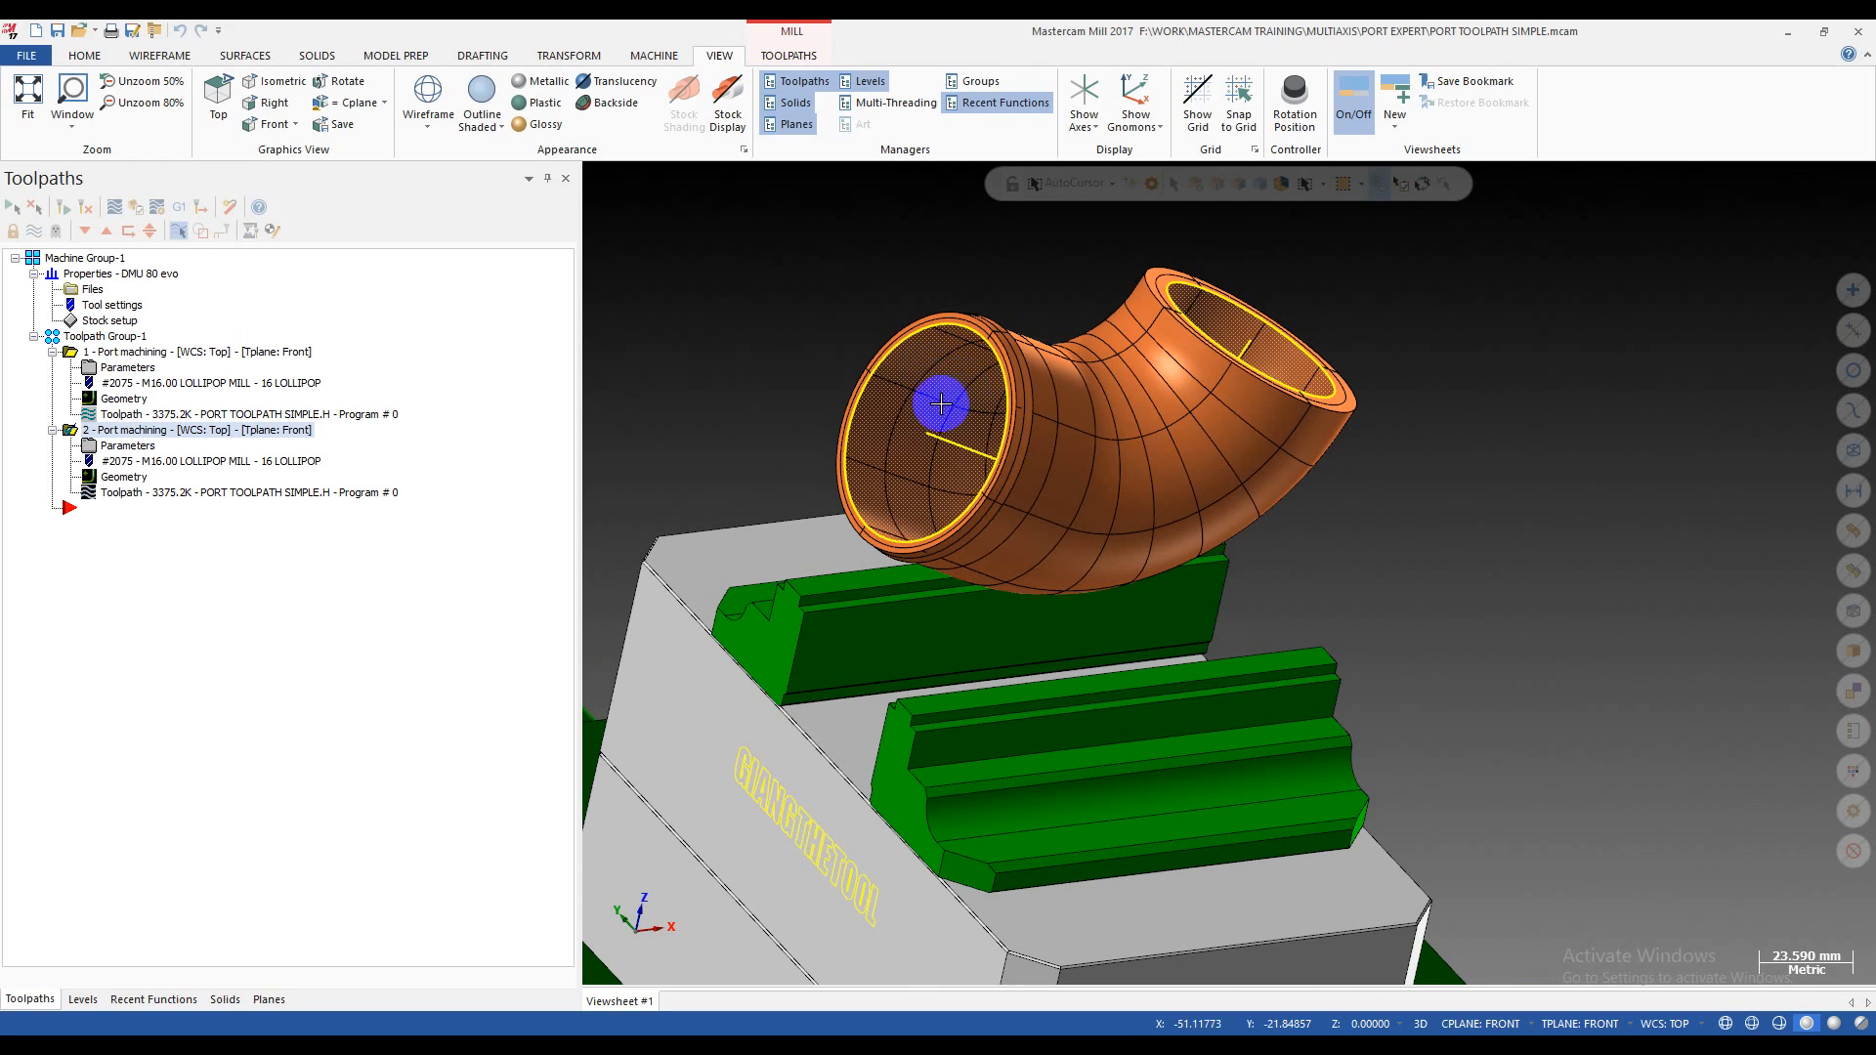
# - Enable Automatic spine in the cut pattern of the second port machining operation and accept the parameters
pyautogui.click(138, 448)
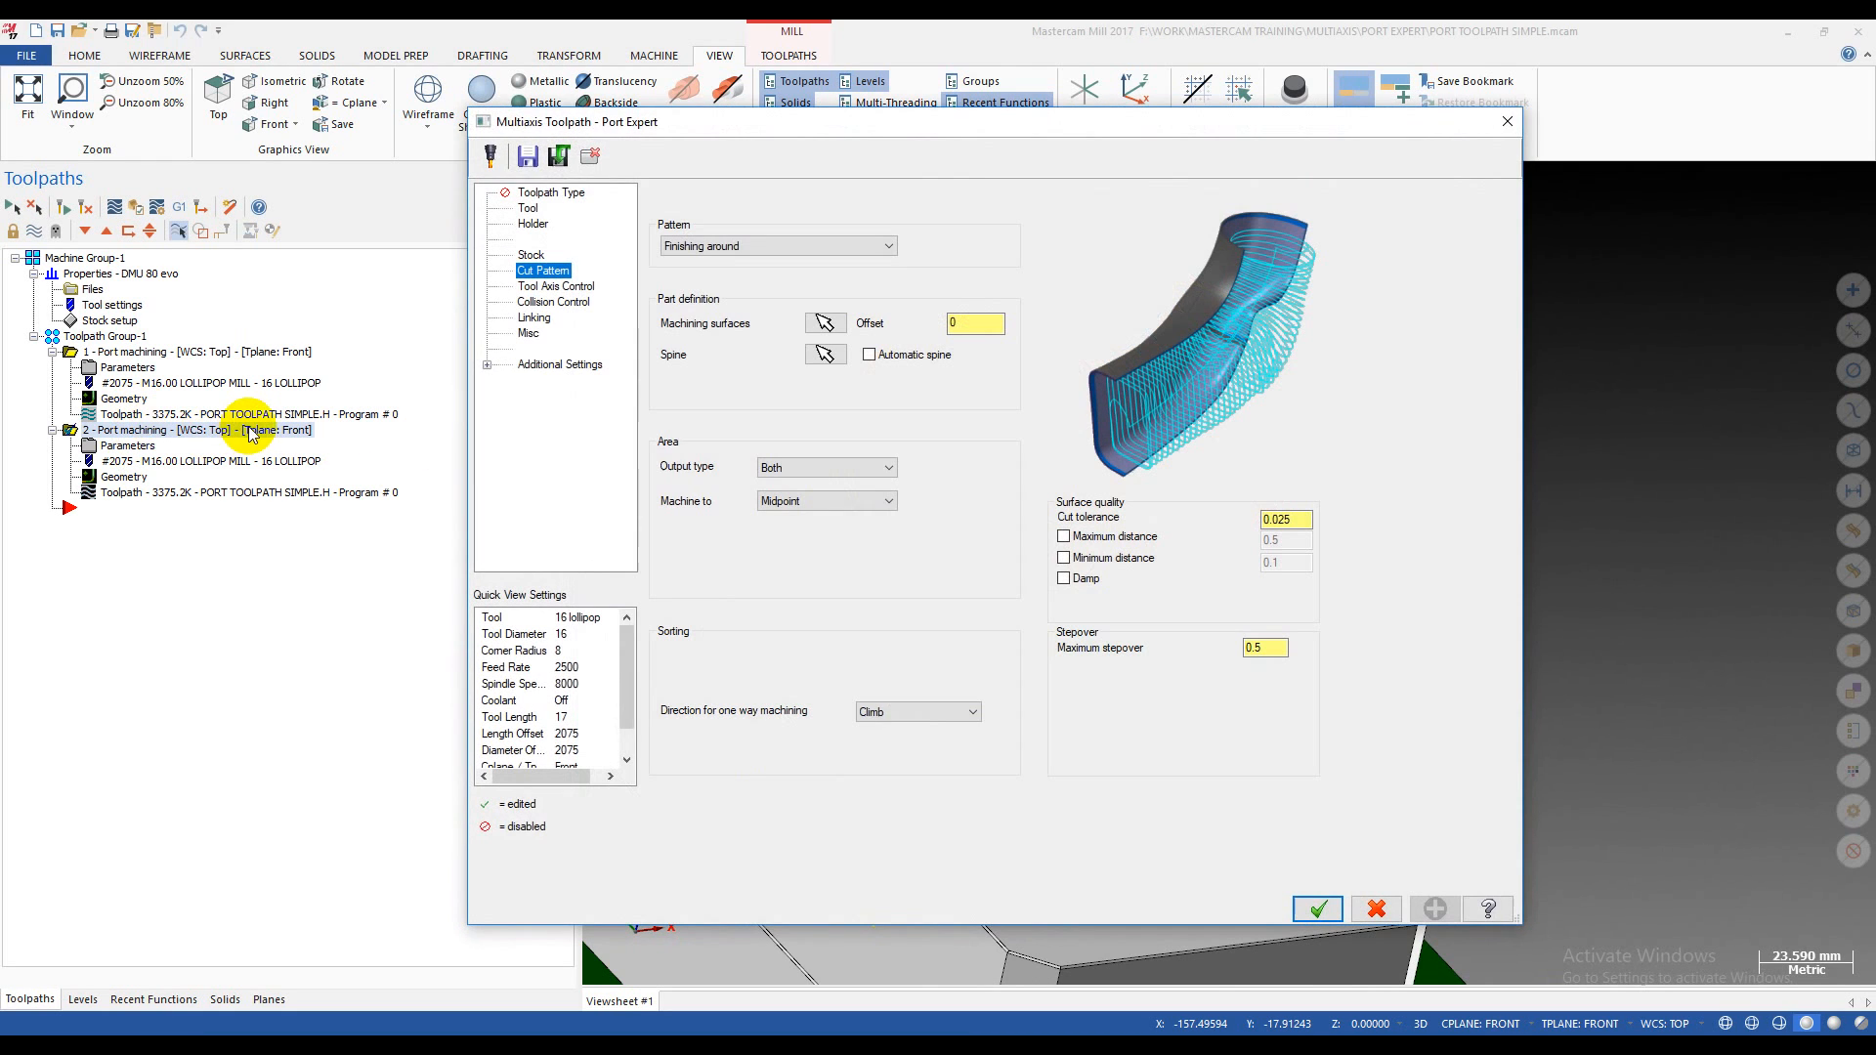
pyautogui.click(916, 359)
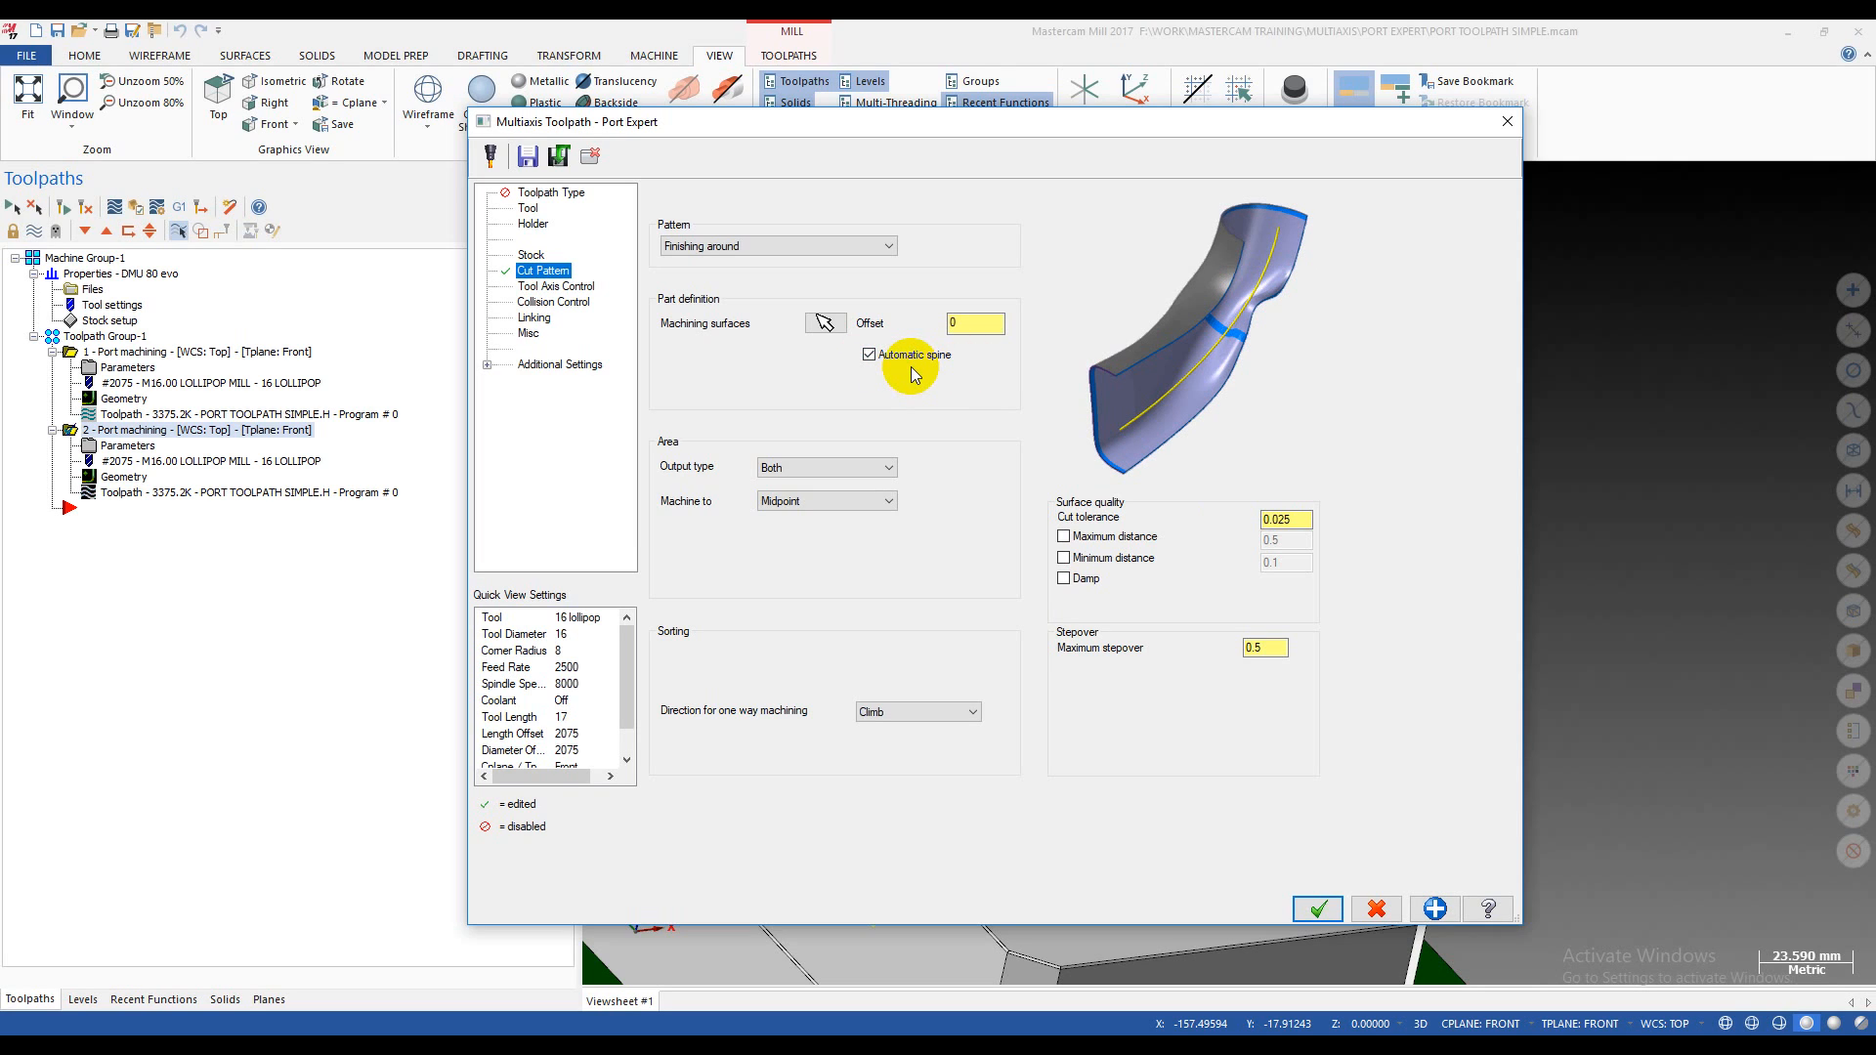
pyautogui.click(880, 356)
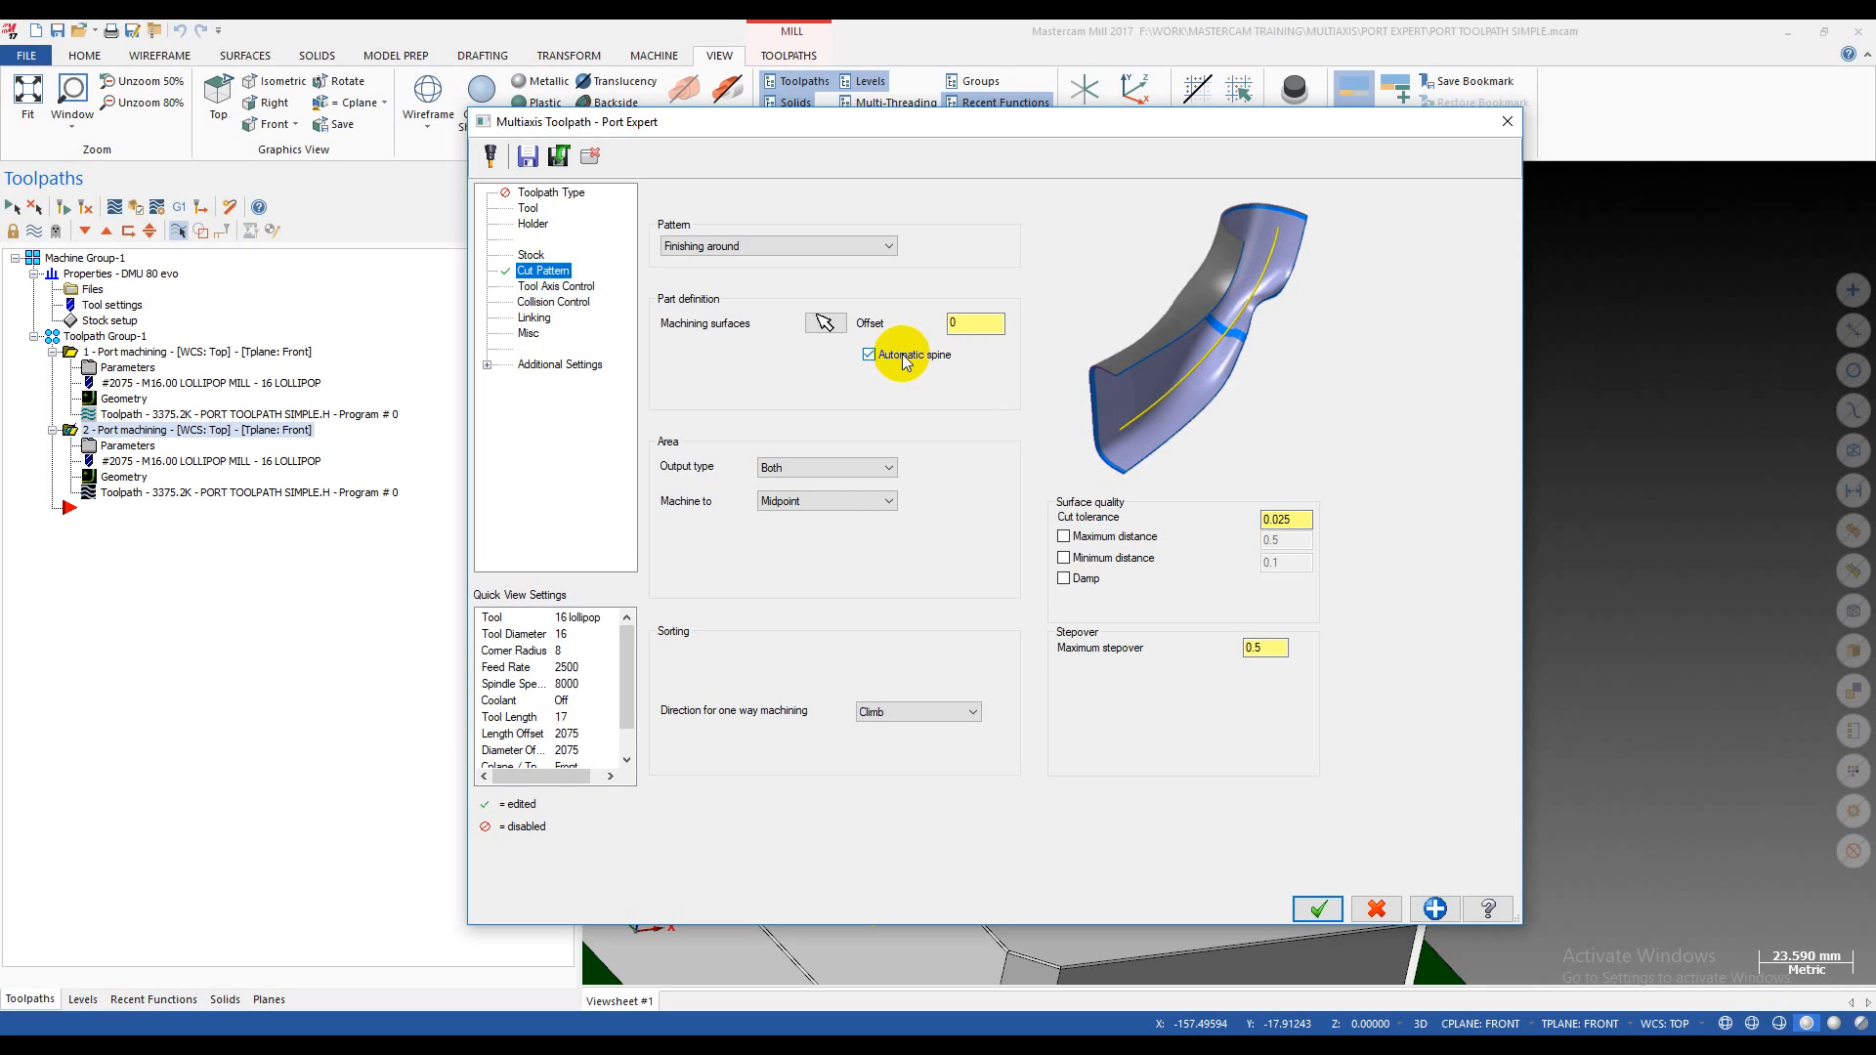
pyautogui.click(1317, 909)
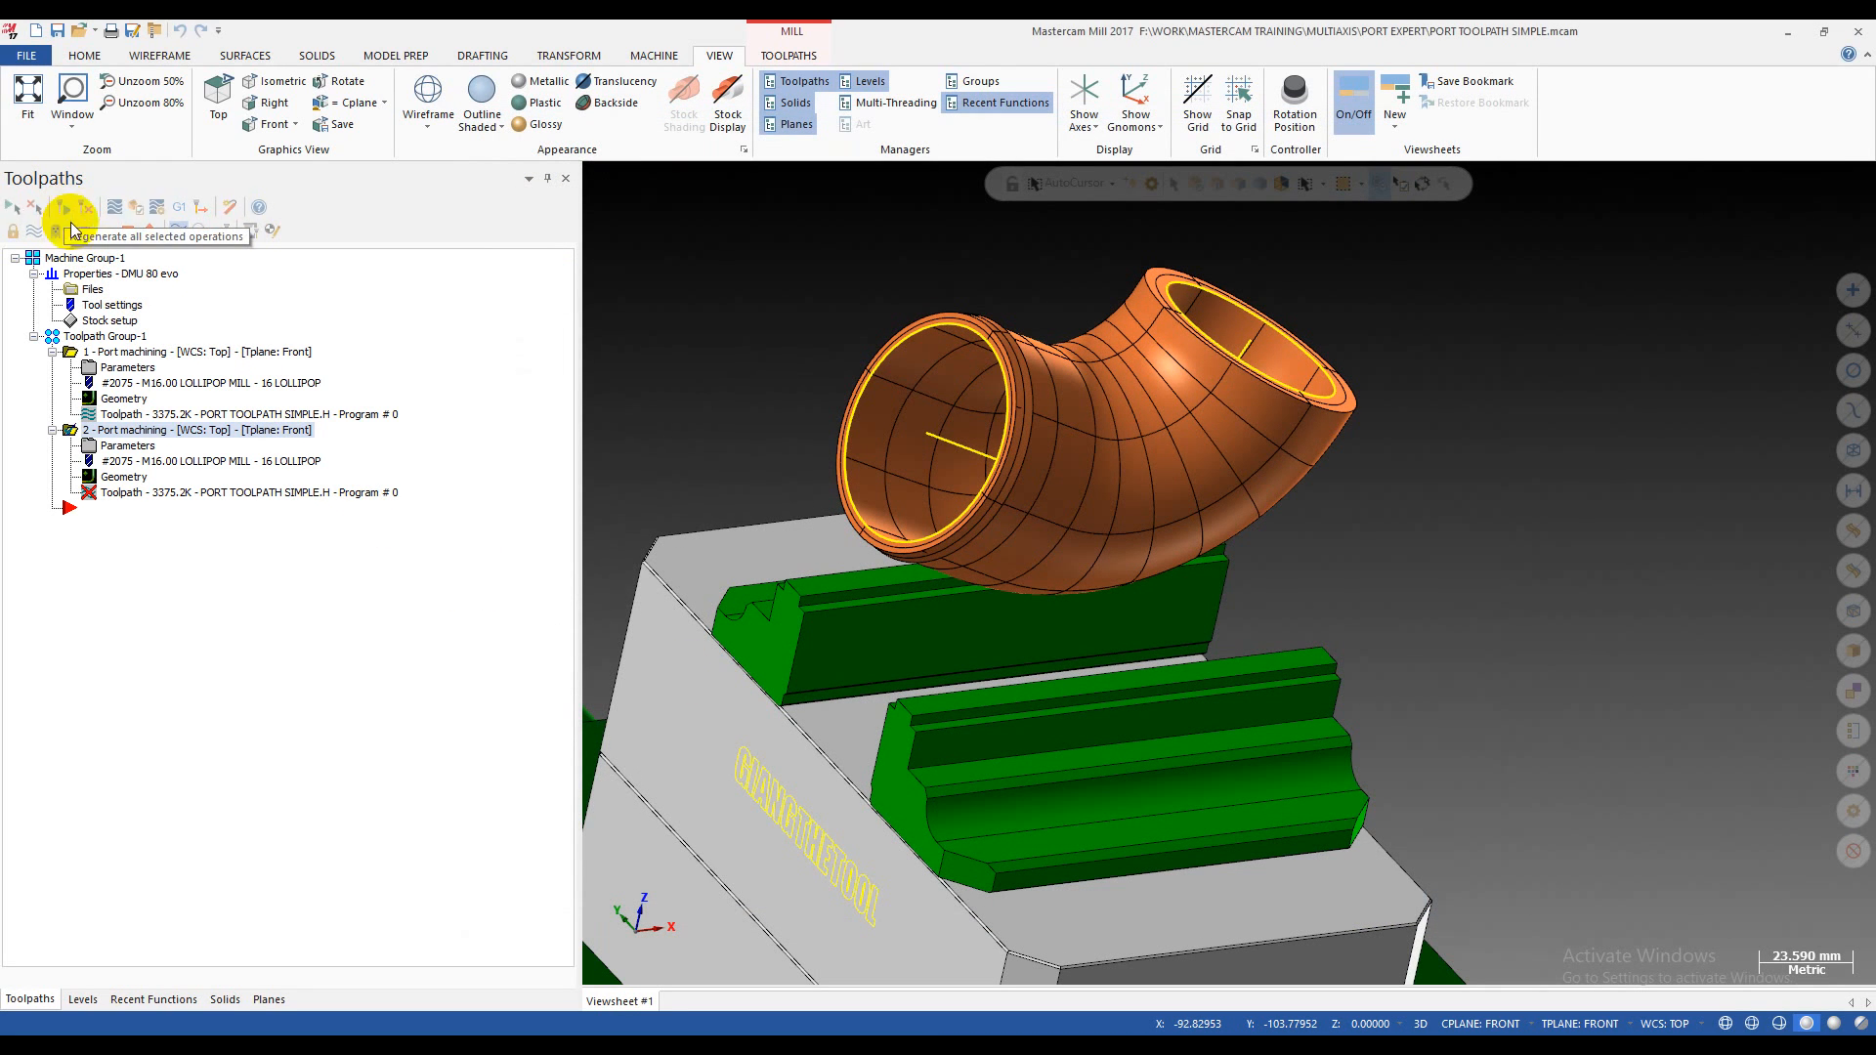
# - Reopen the second operation's cut pattern, switch Automatic spine off and back on, and accept the parameters
pyautogui.click(138, 444)
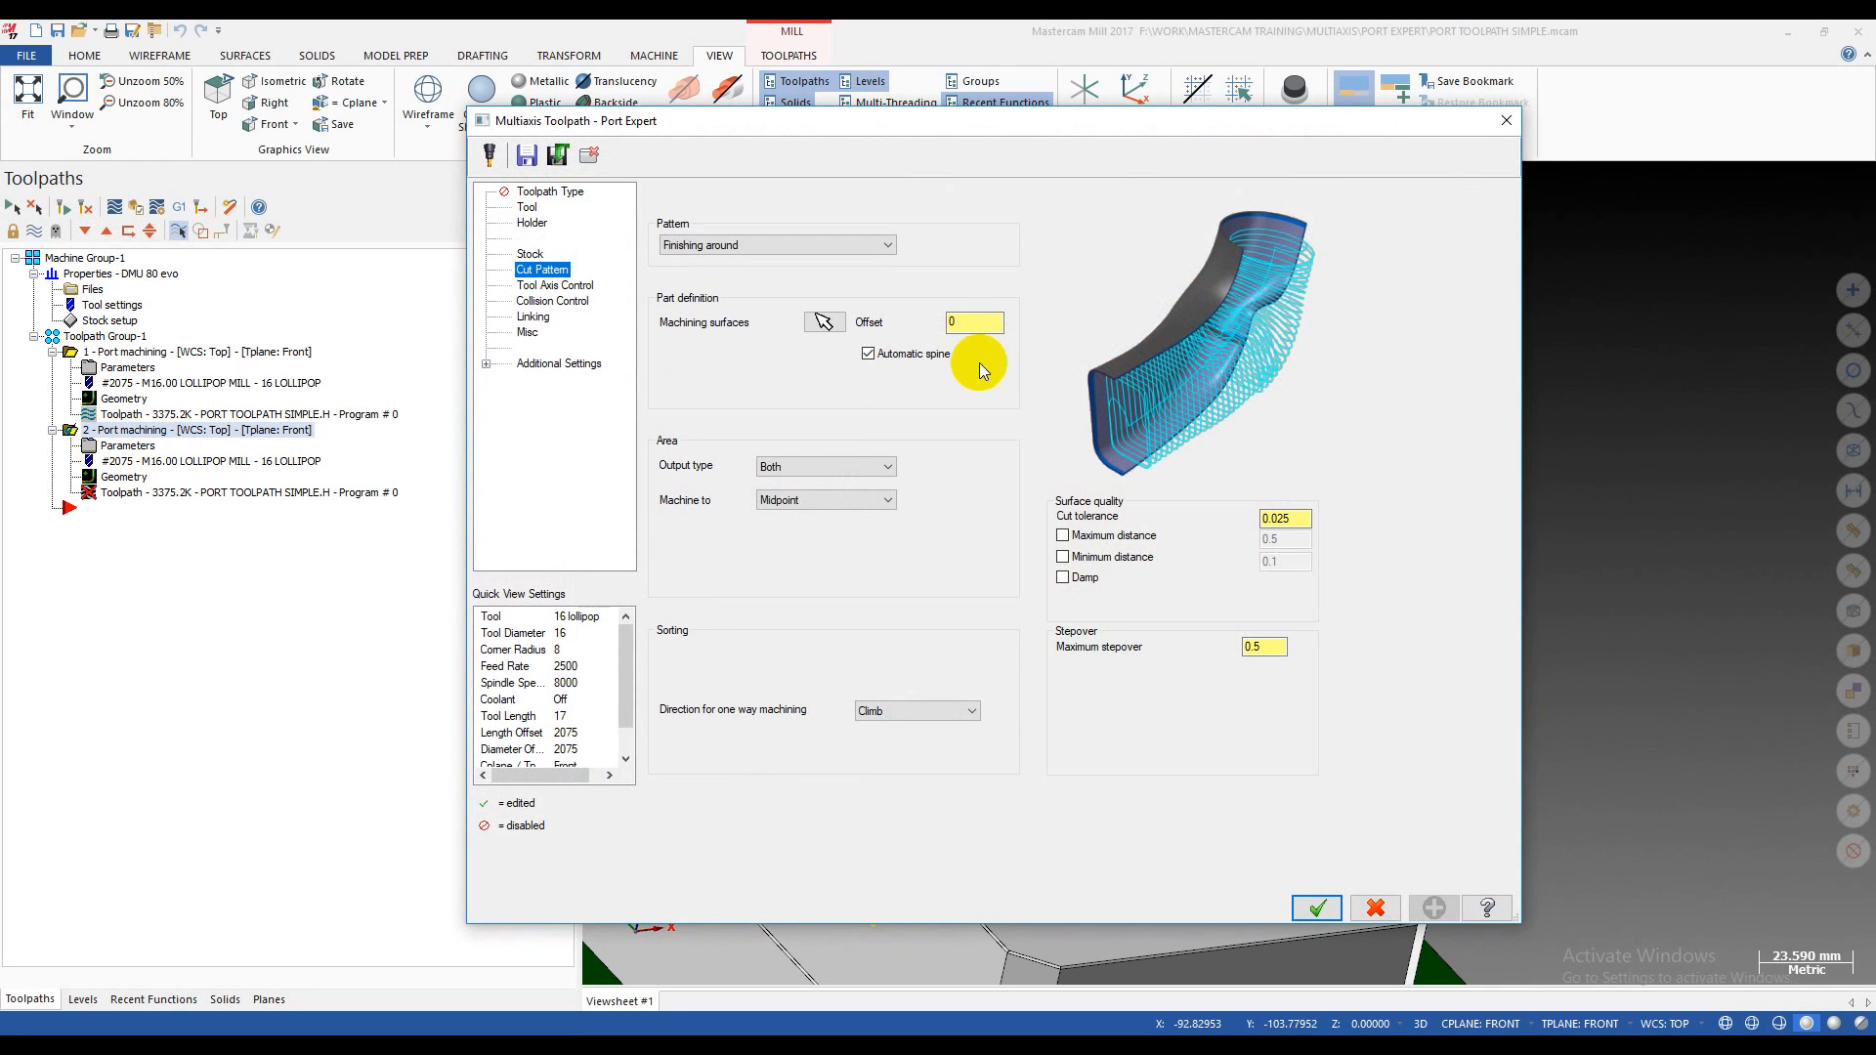
pyautogui.click(891, 360)
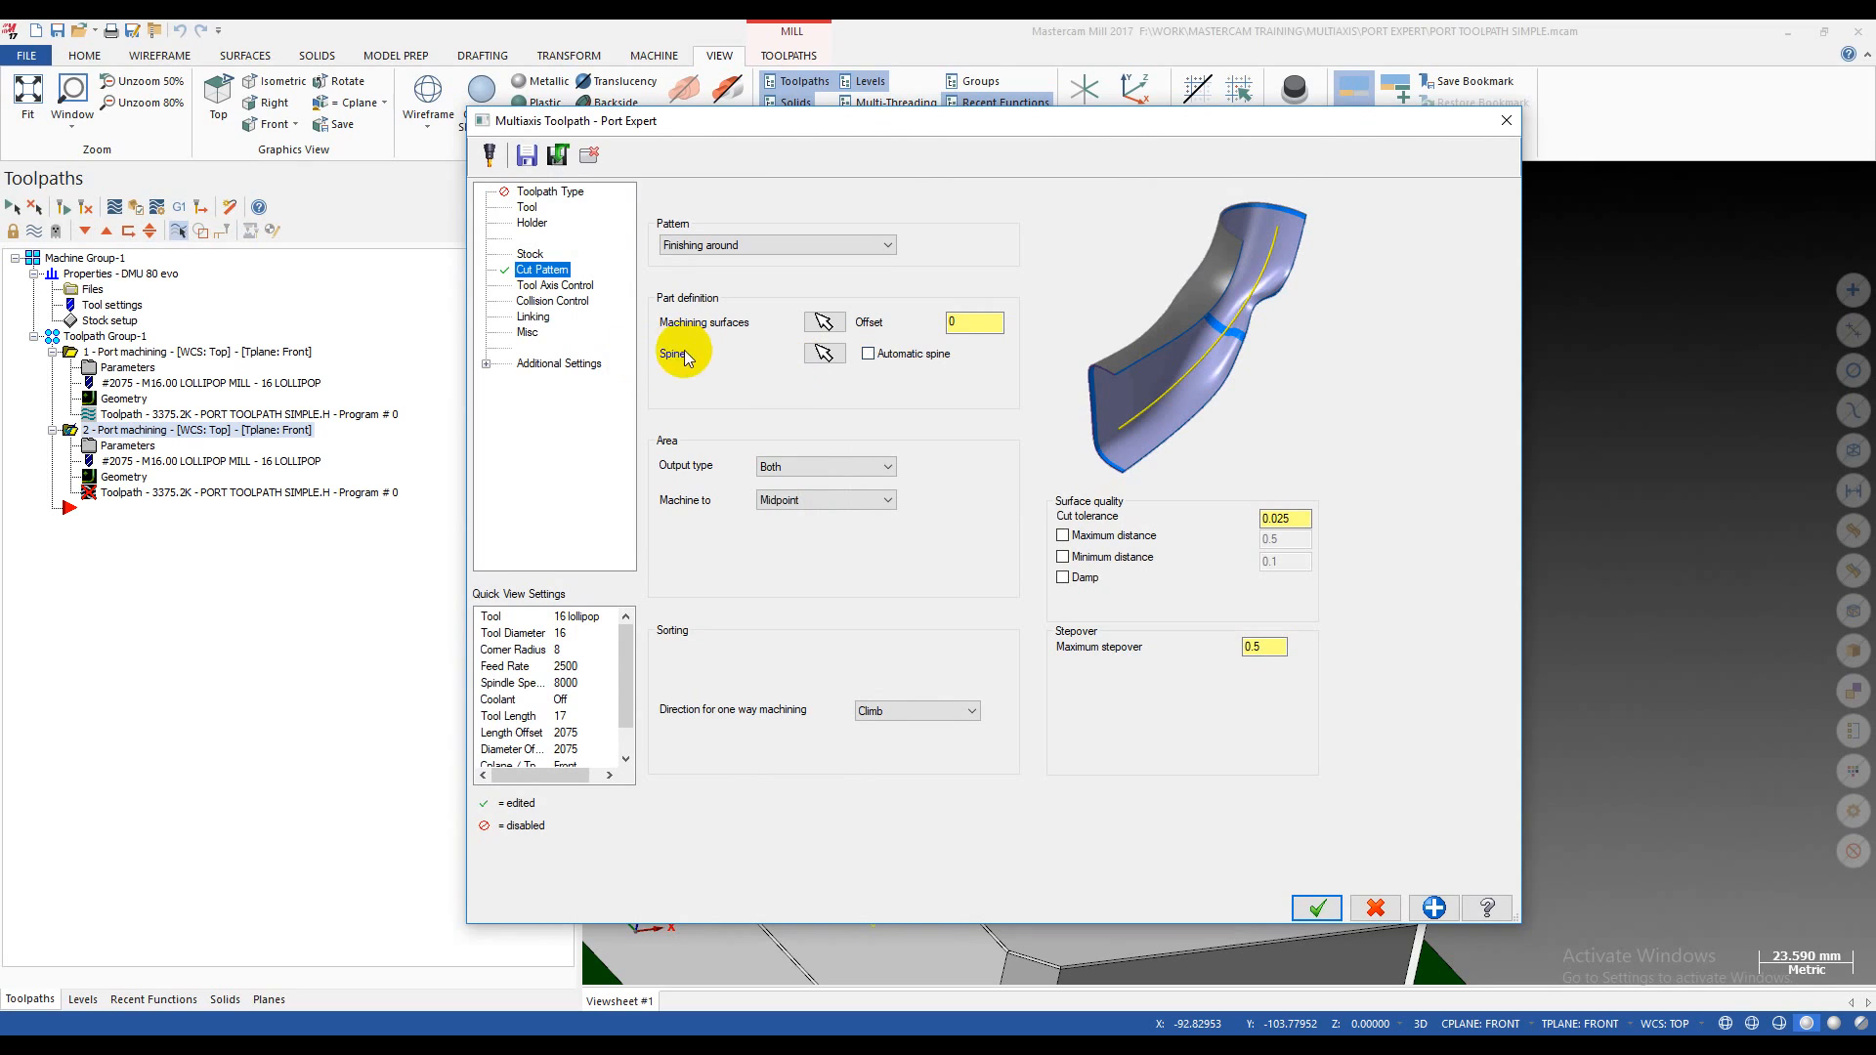
pyautogui.click(868, 356)
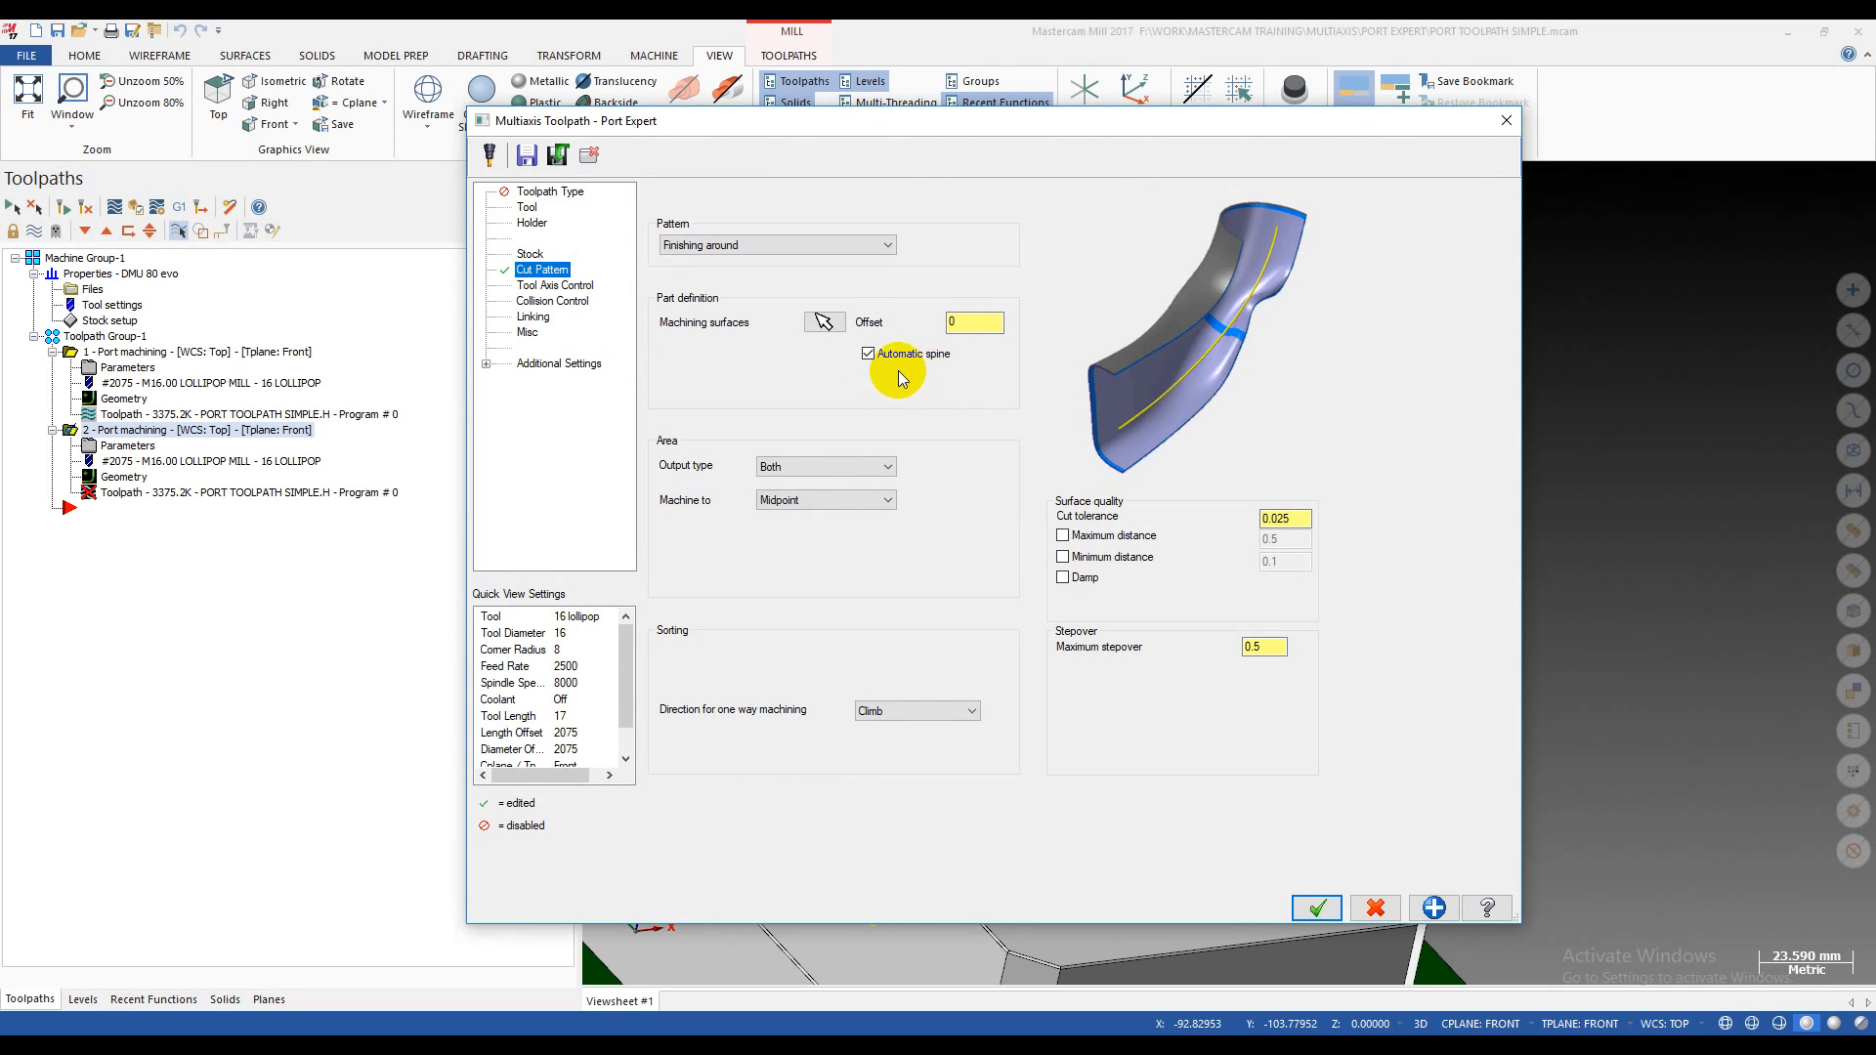
pyautogui.click(1314, 908)
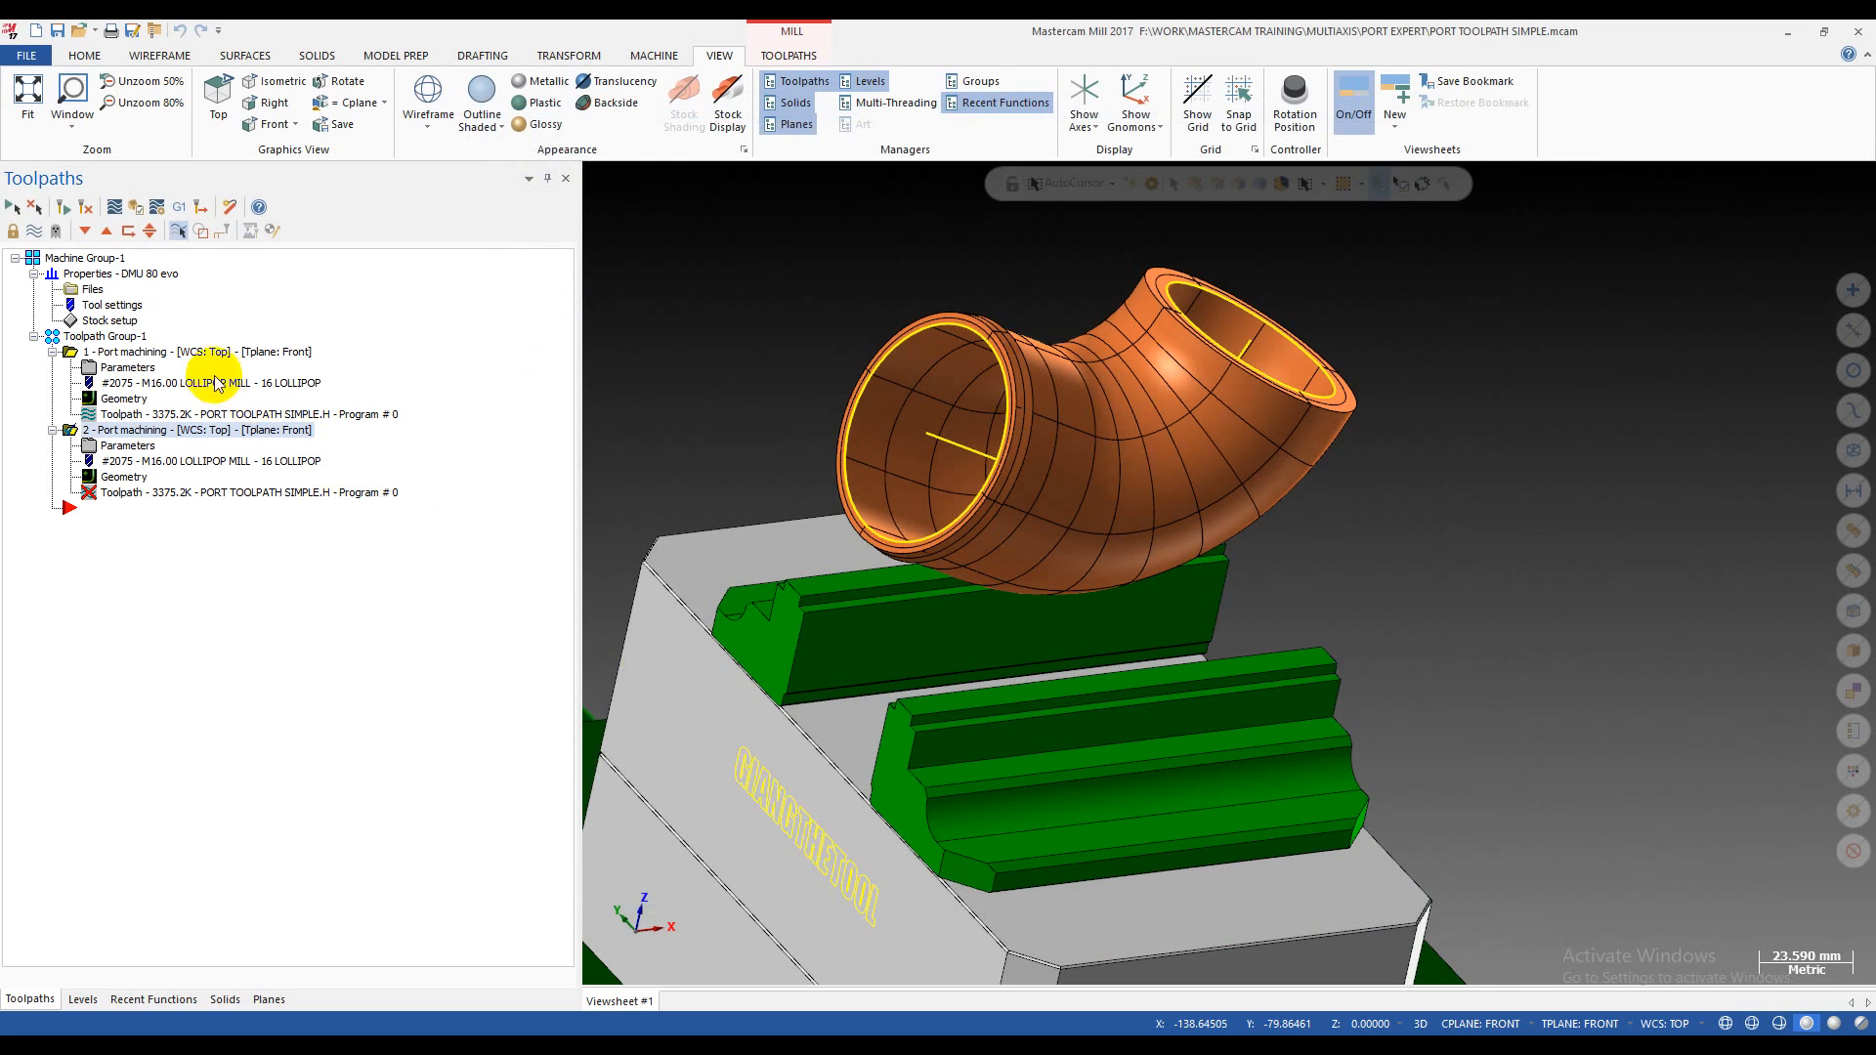
# - Regenerate the second port machining operation and save the file
pyautogui.click(60, 204)
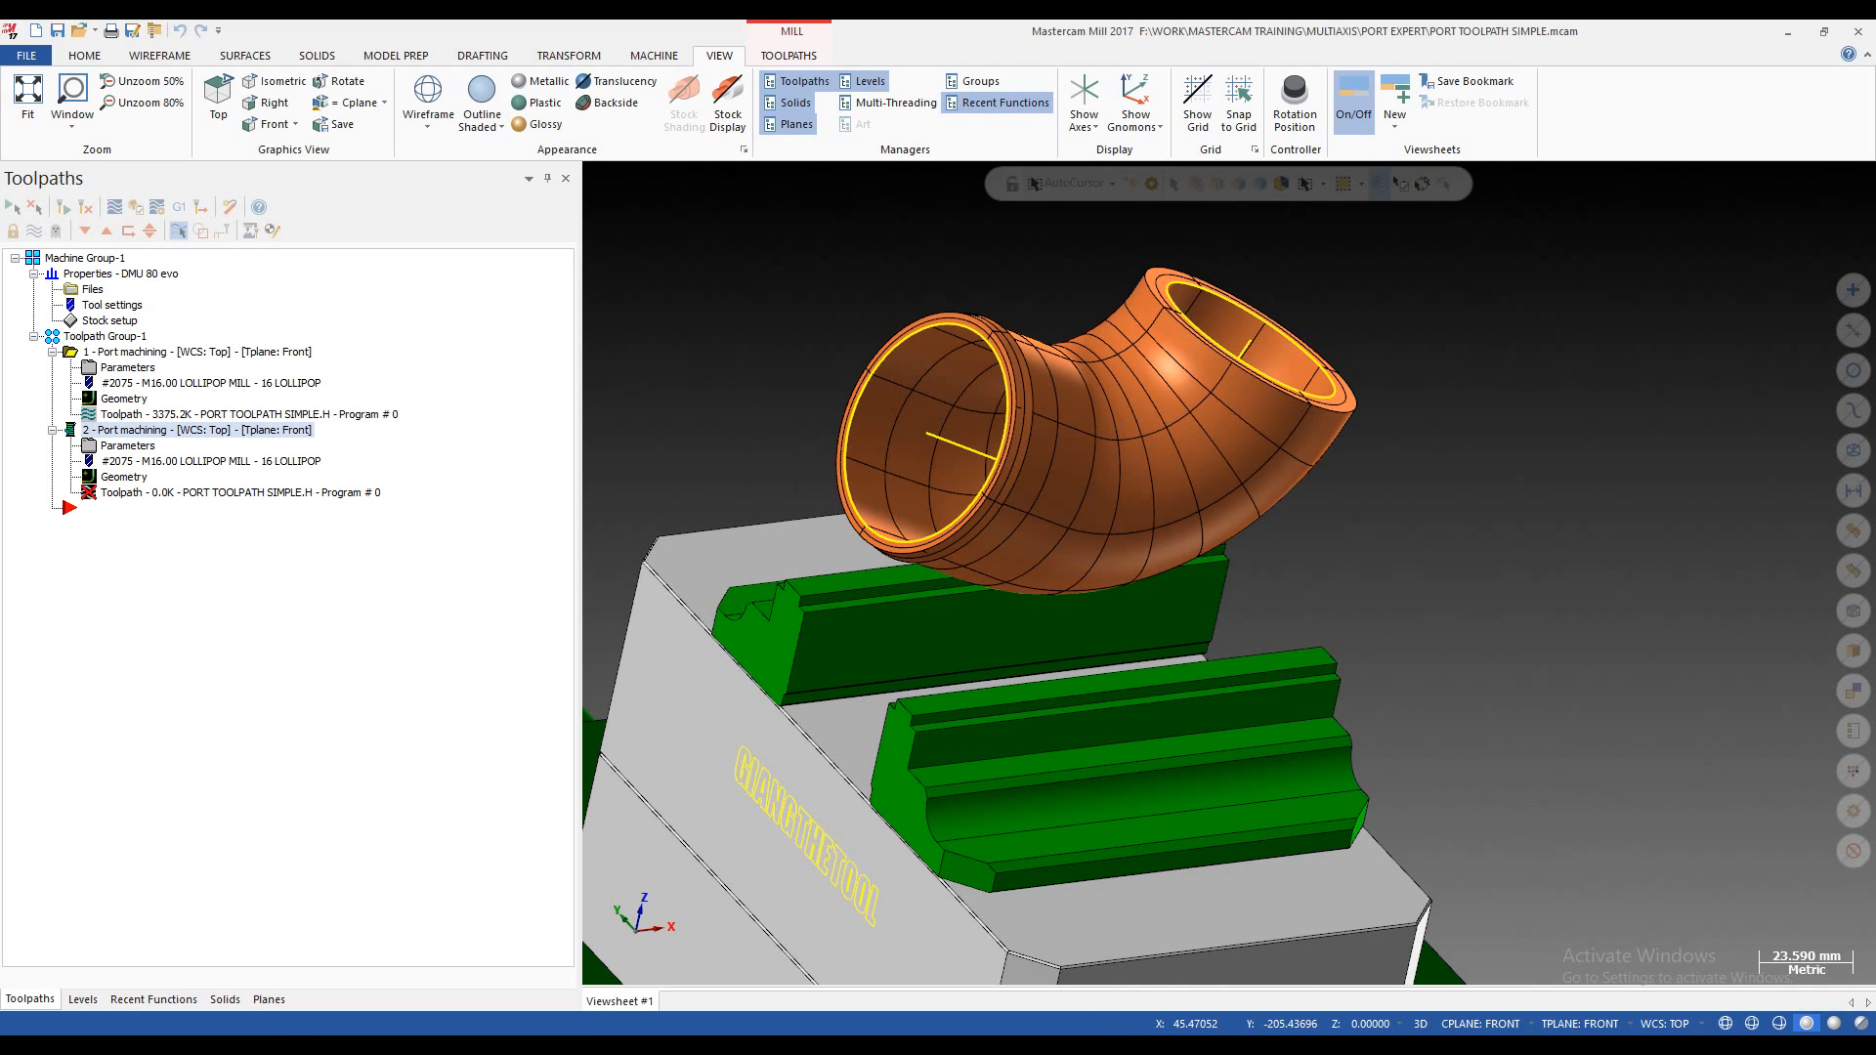
pyautogui.hotkey('ctrl', 's')
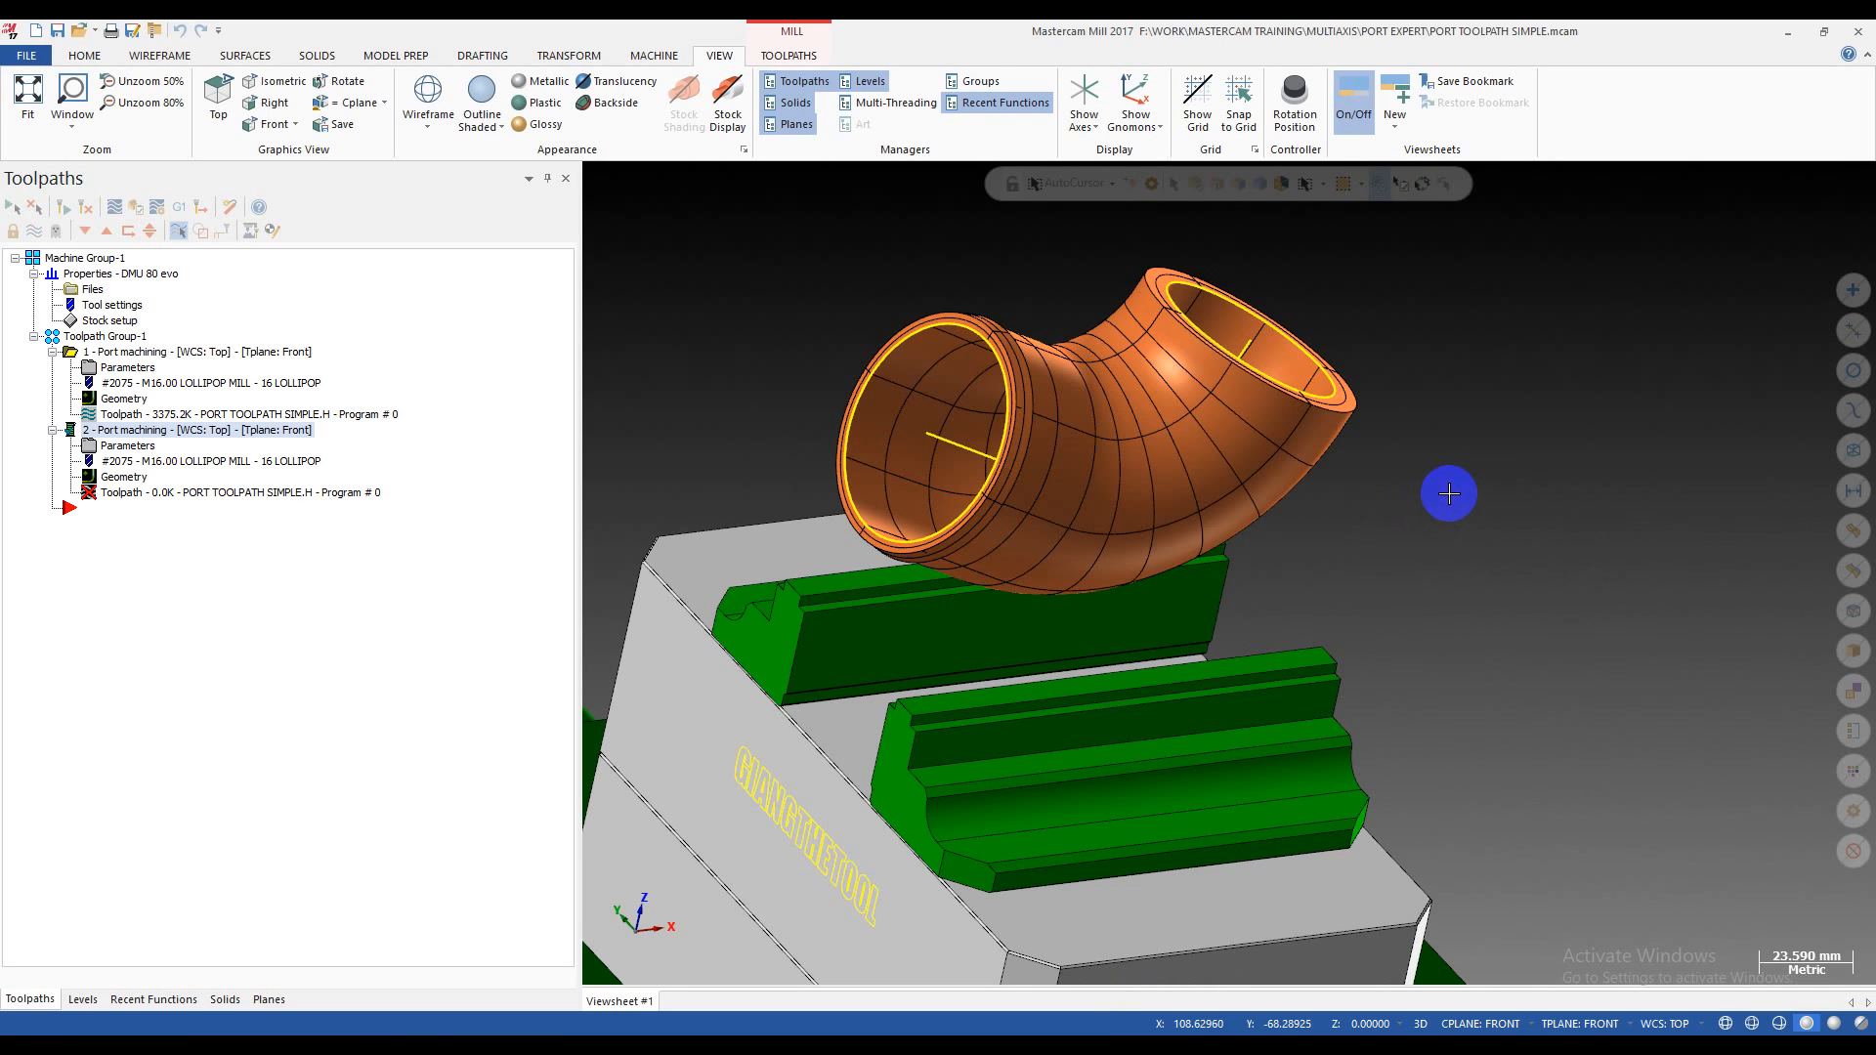
pyautogui.scroll(-3, 1401, 505)
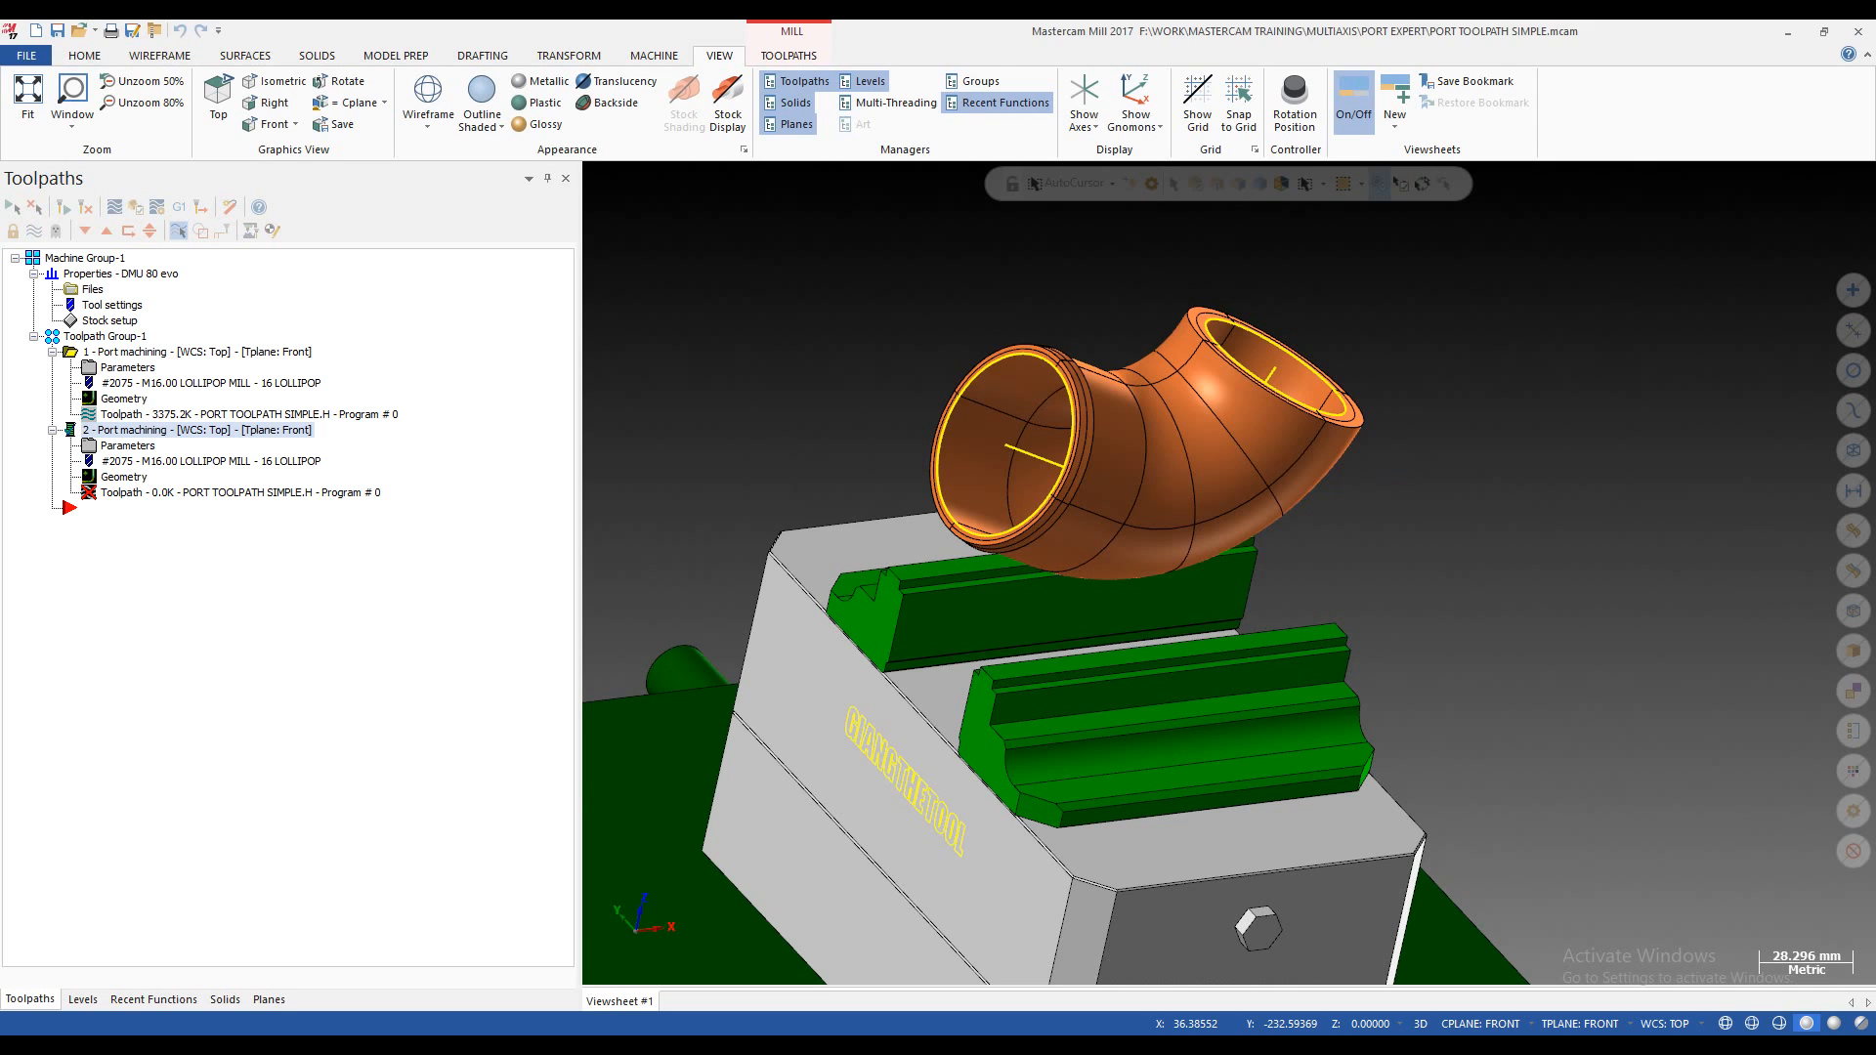
pyautogui.scroll(-3, 1410, 527)
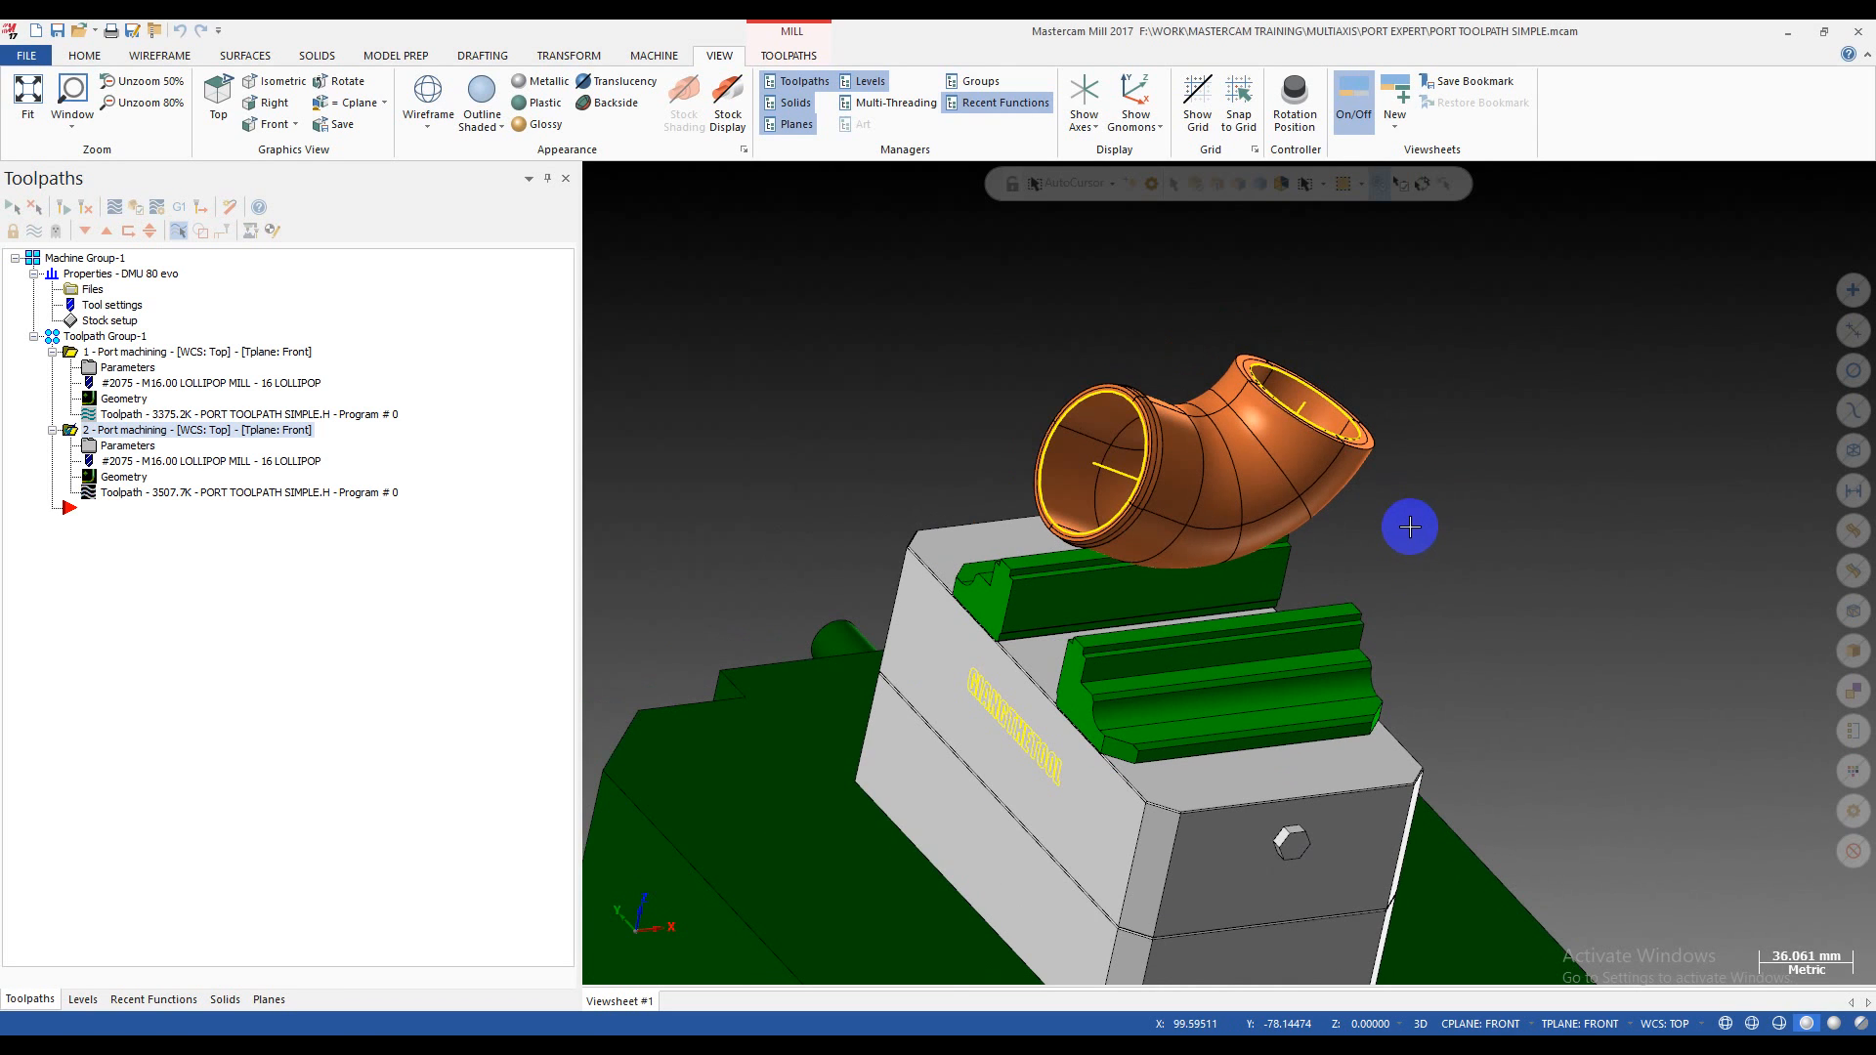
pyautogui.scroll(3, 1373, 503)
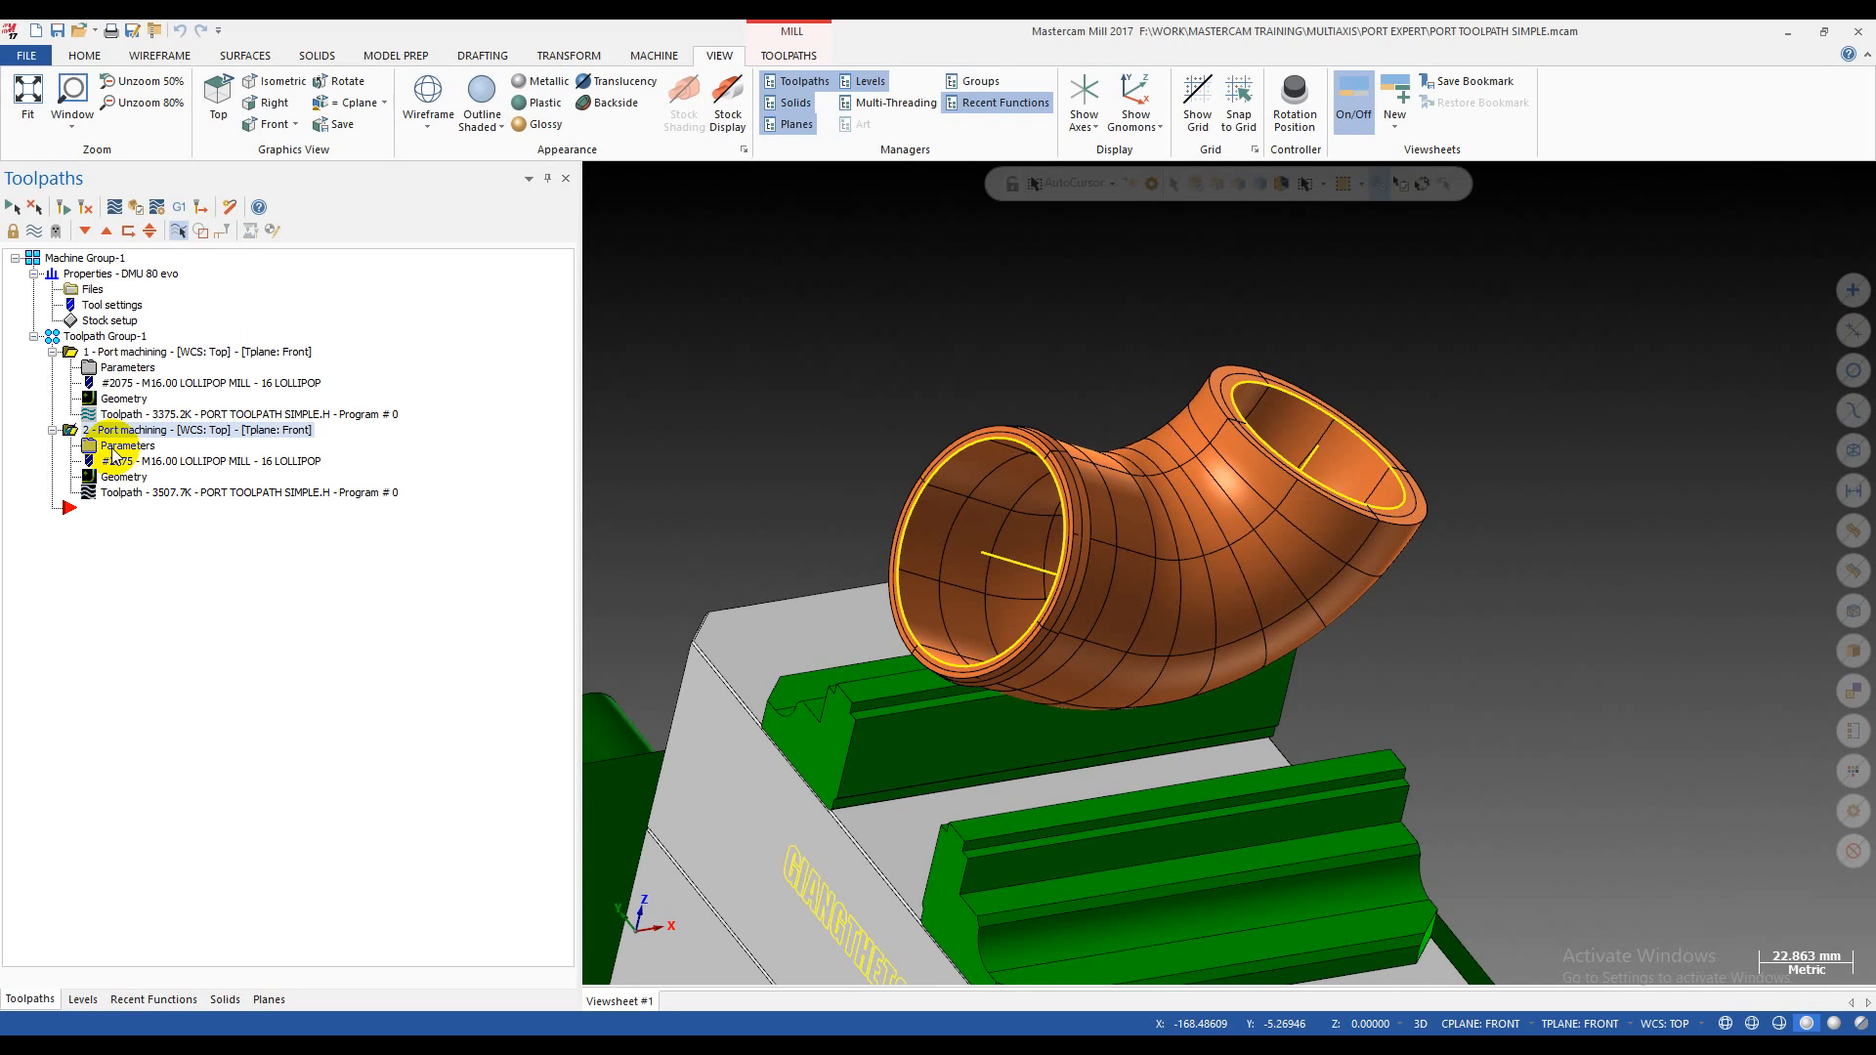
# - Backplot the second port machining operation forward across both sides of the elbow and back, then close the backplot
pyautogui.click(51, 352)
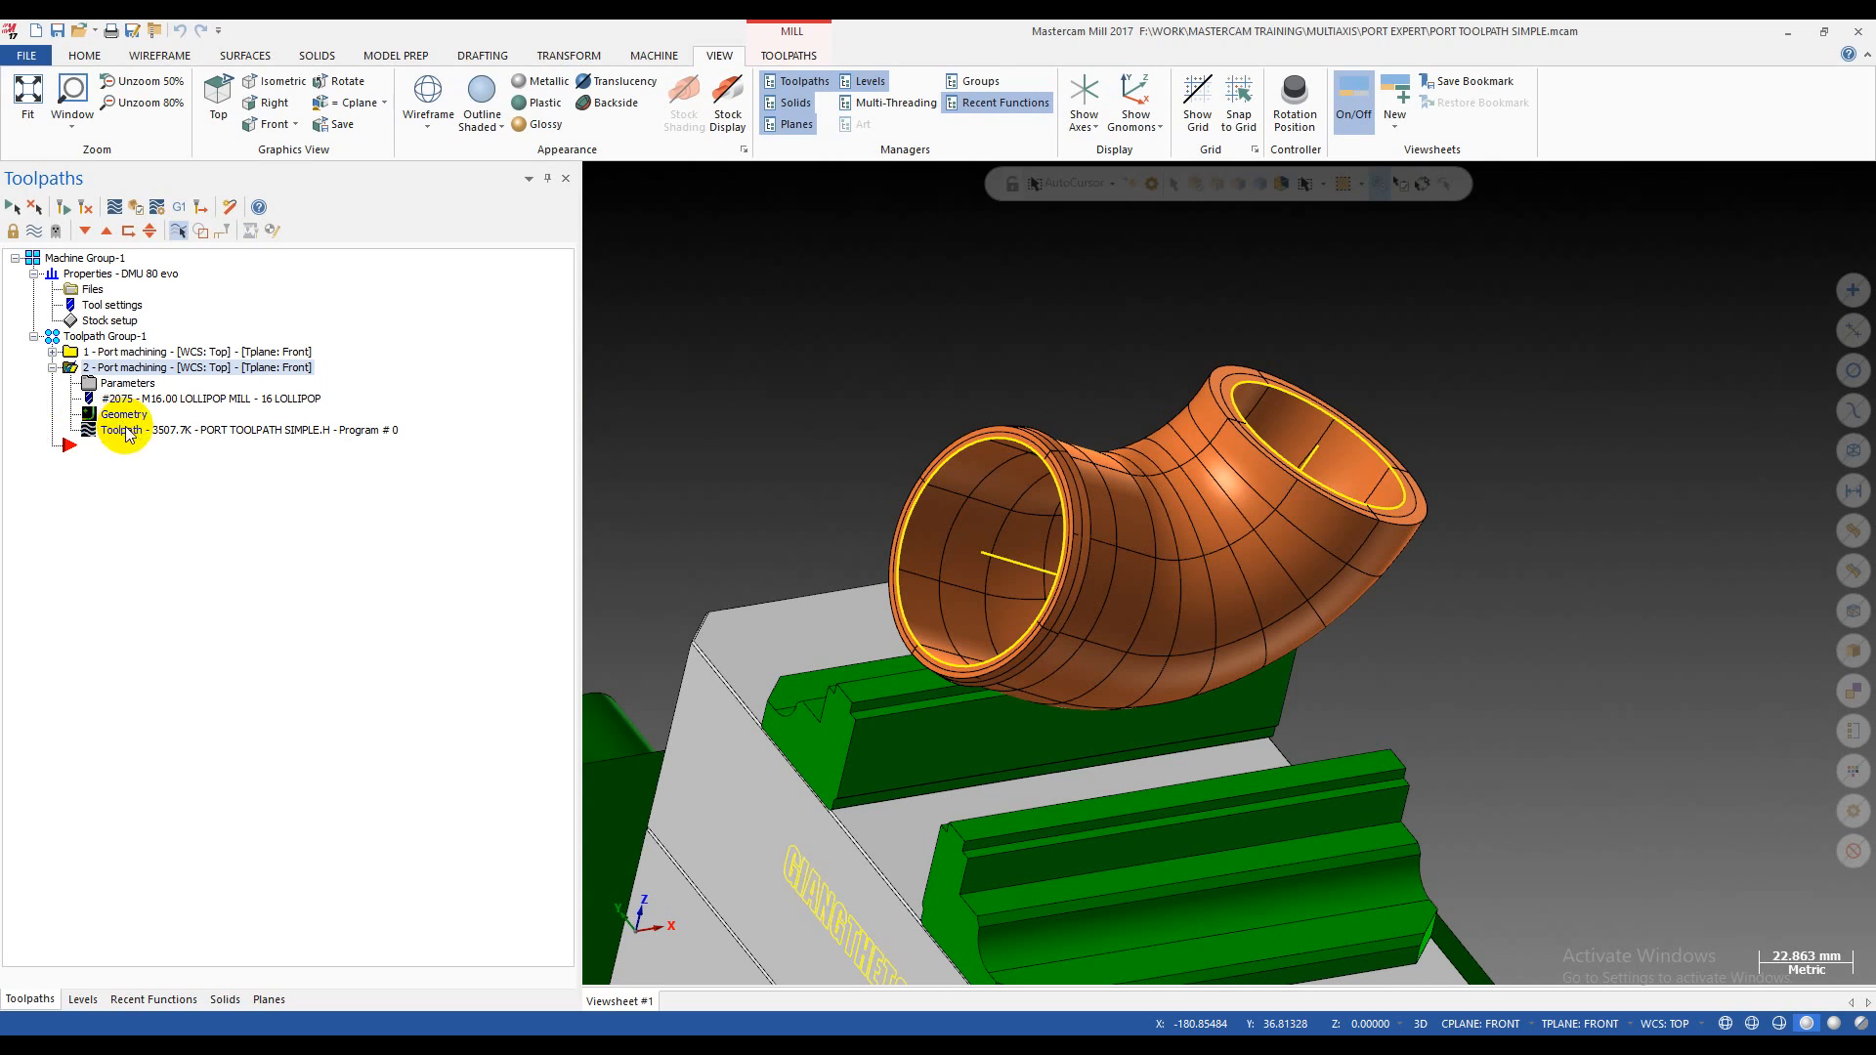
pyautogui.click(146, 353)
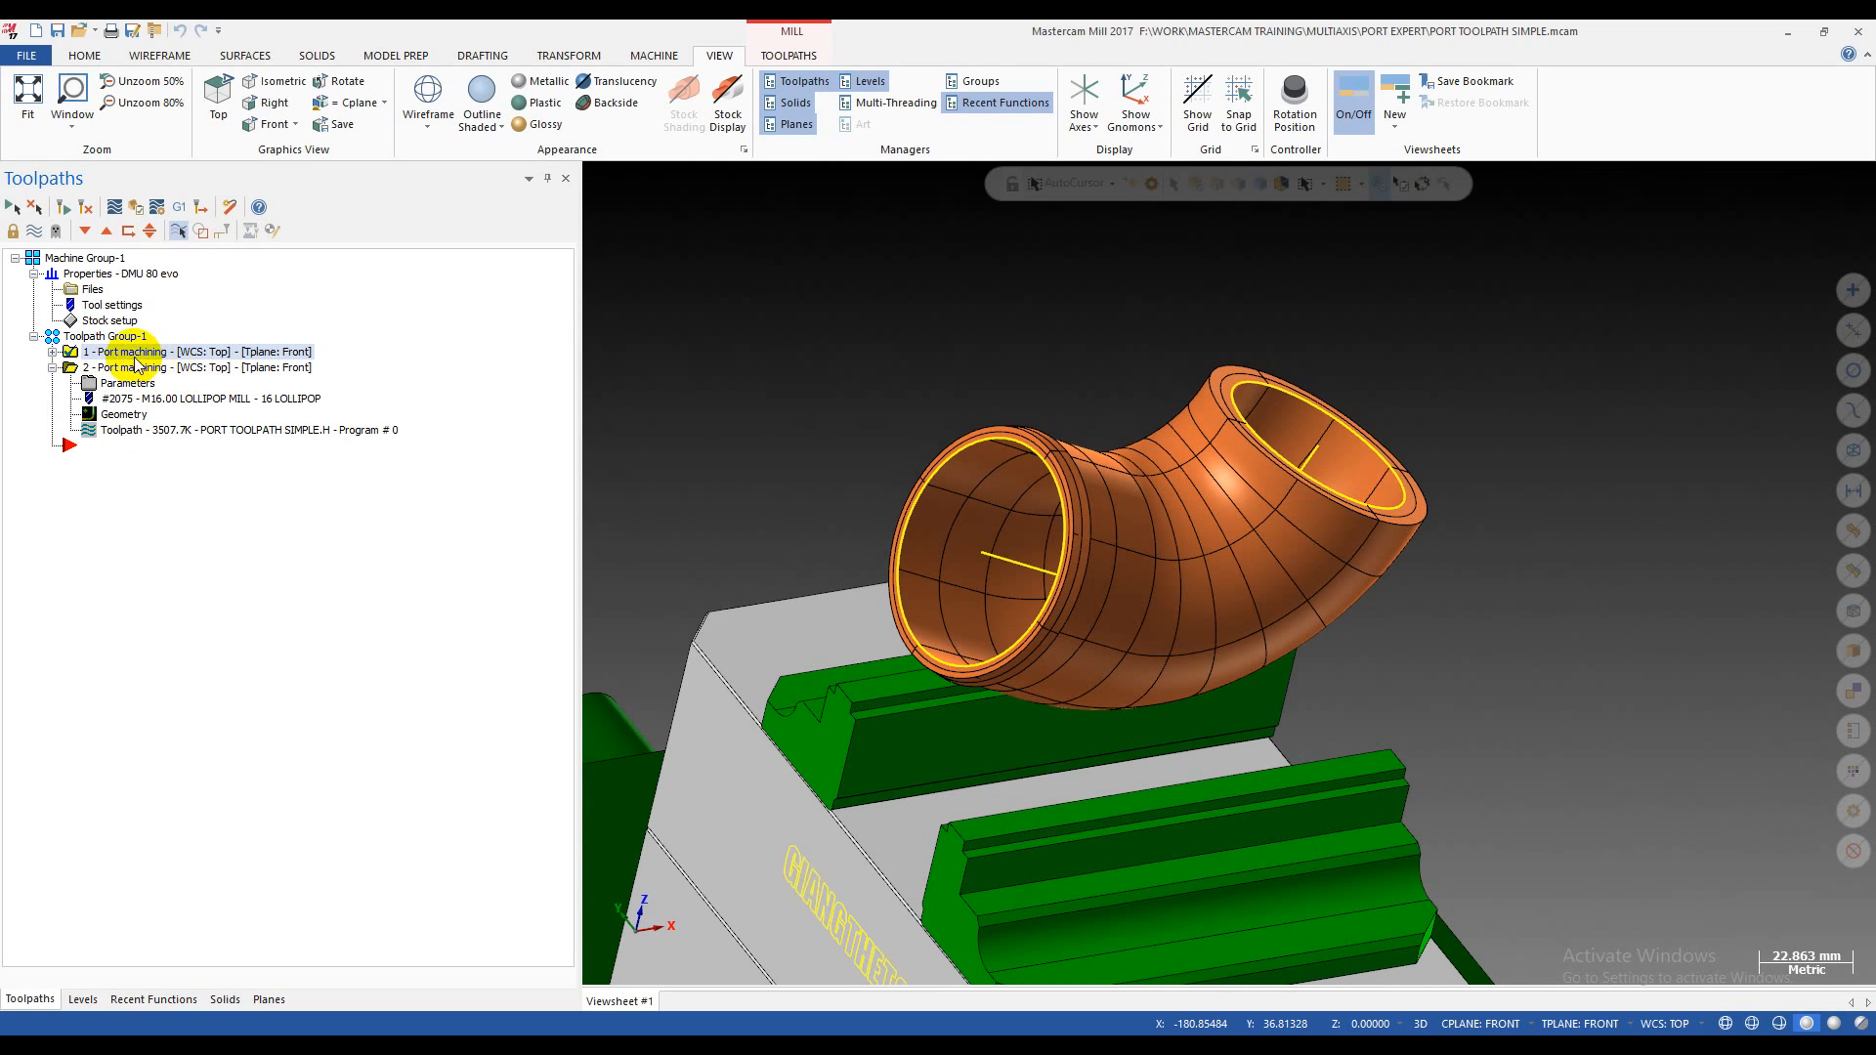
pyautogui.click(52, 352)
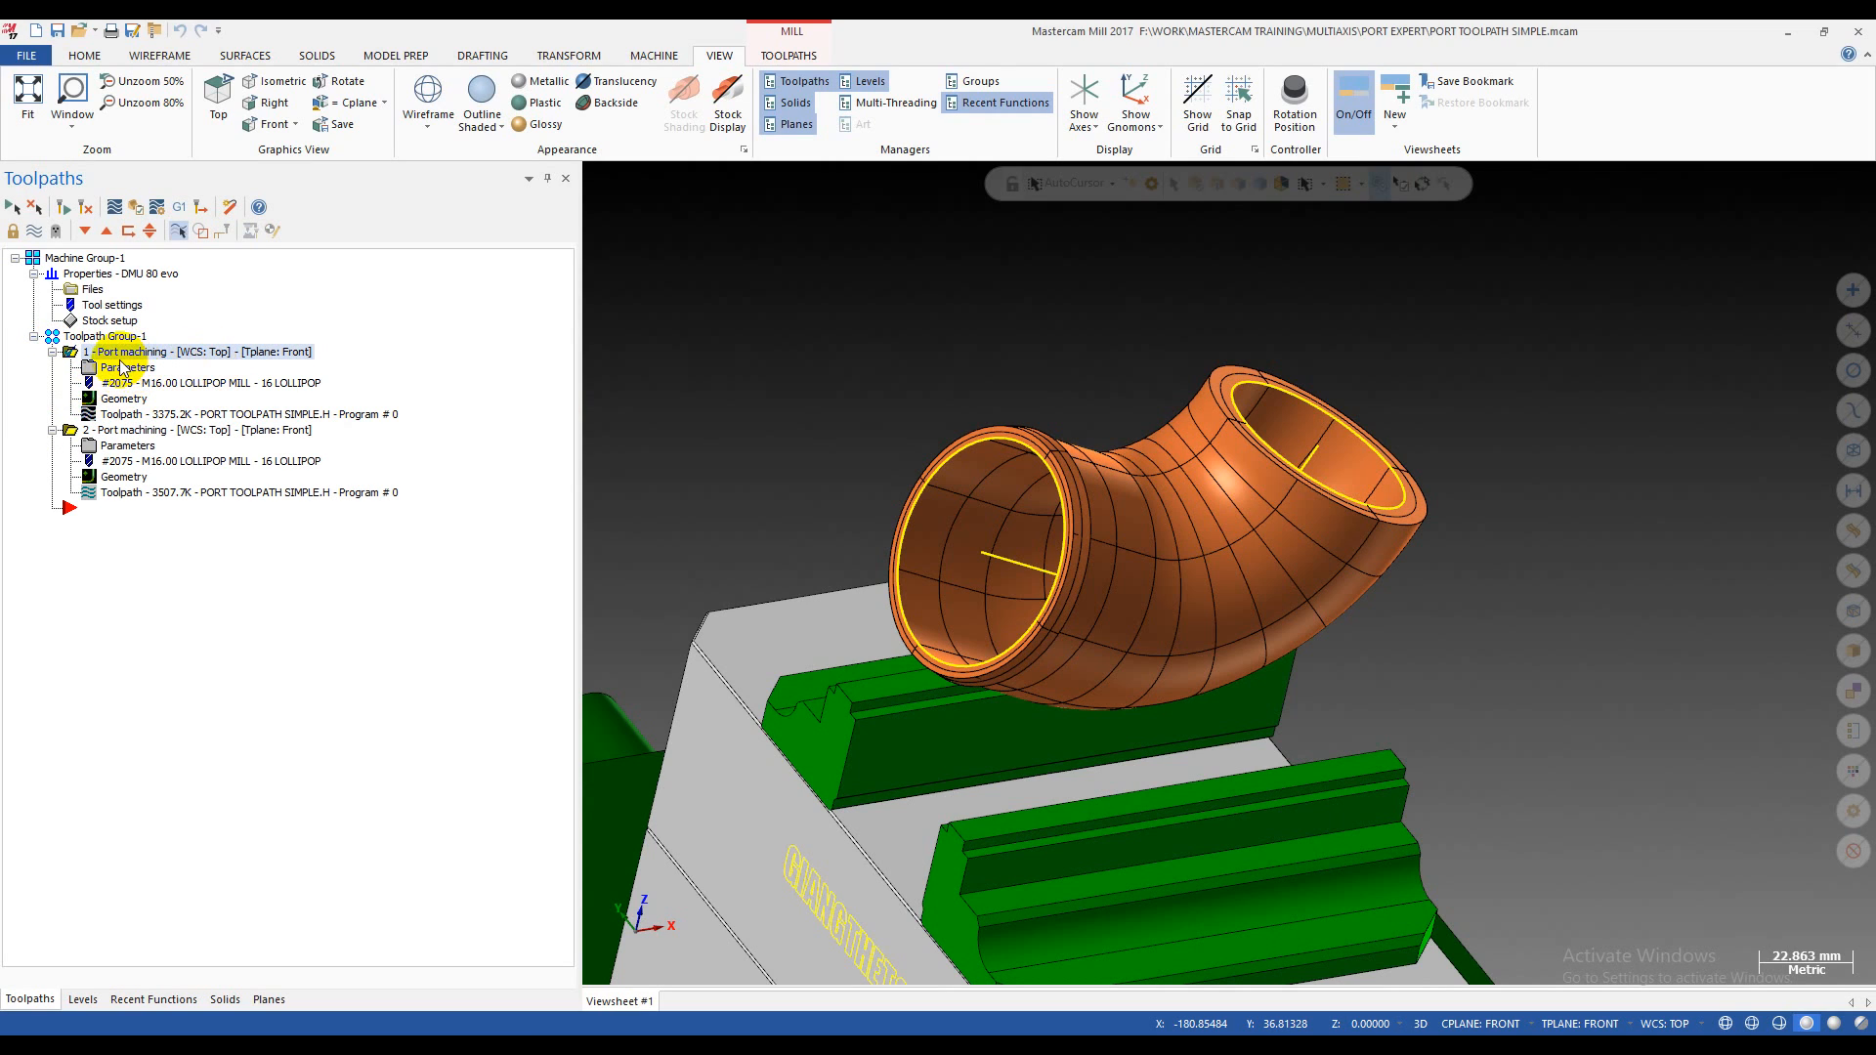
pyautogui.click(123, 497)
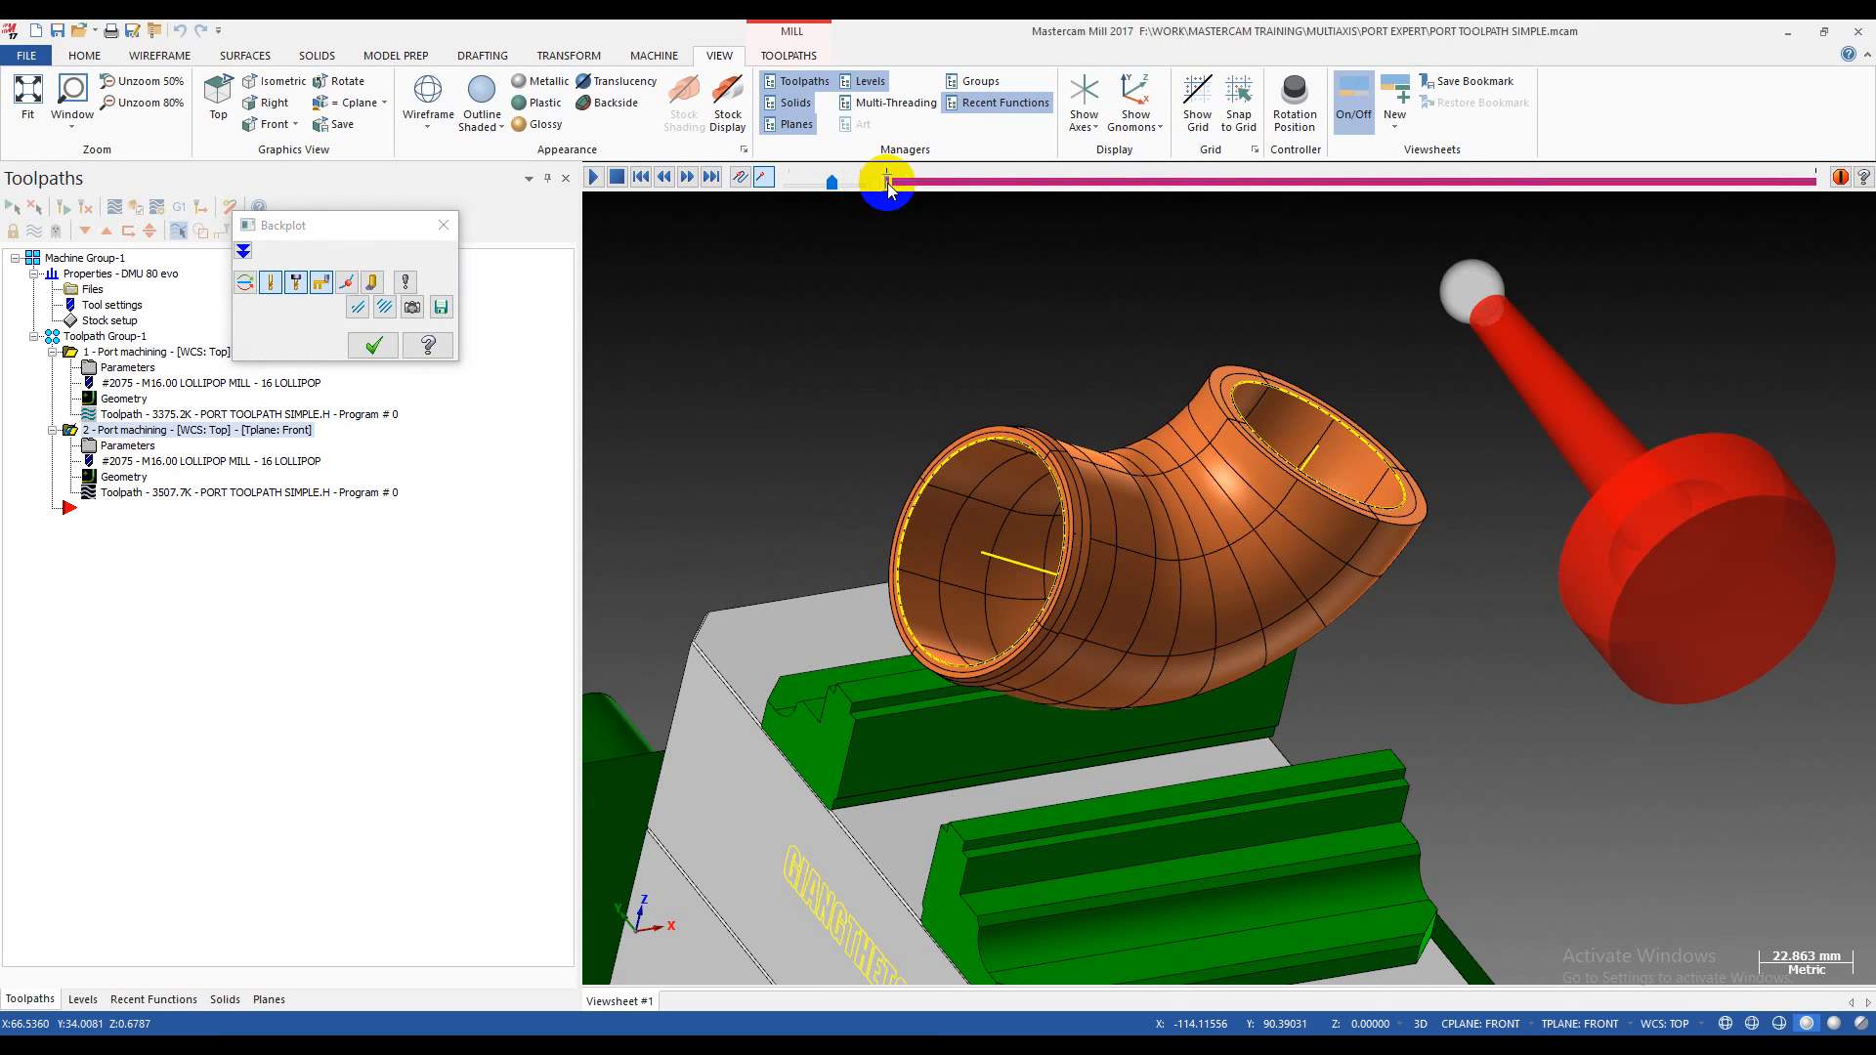
pyautogui.moveTo(890, 189); pyautogui.dragTo(1438, 182)
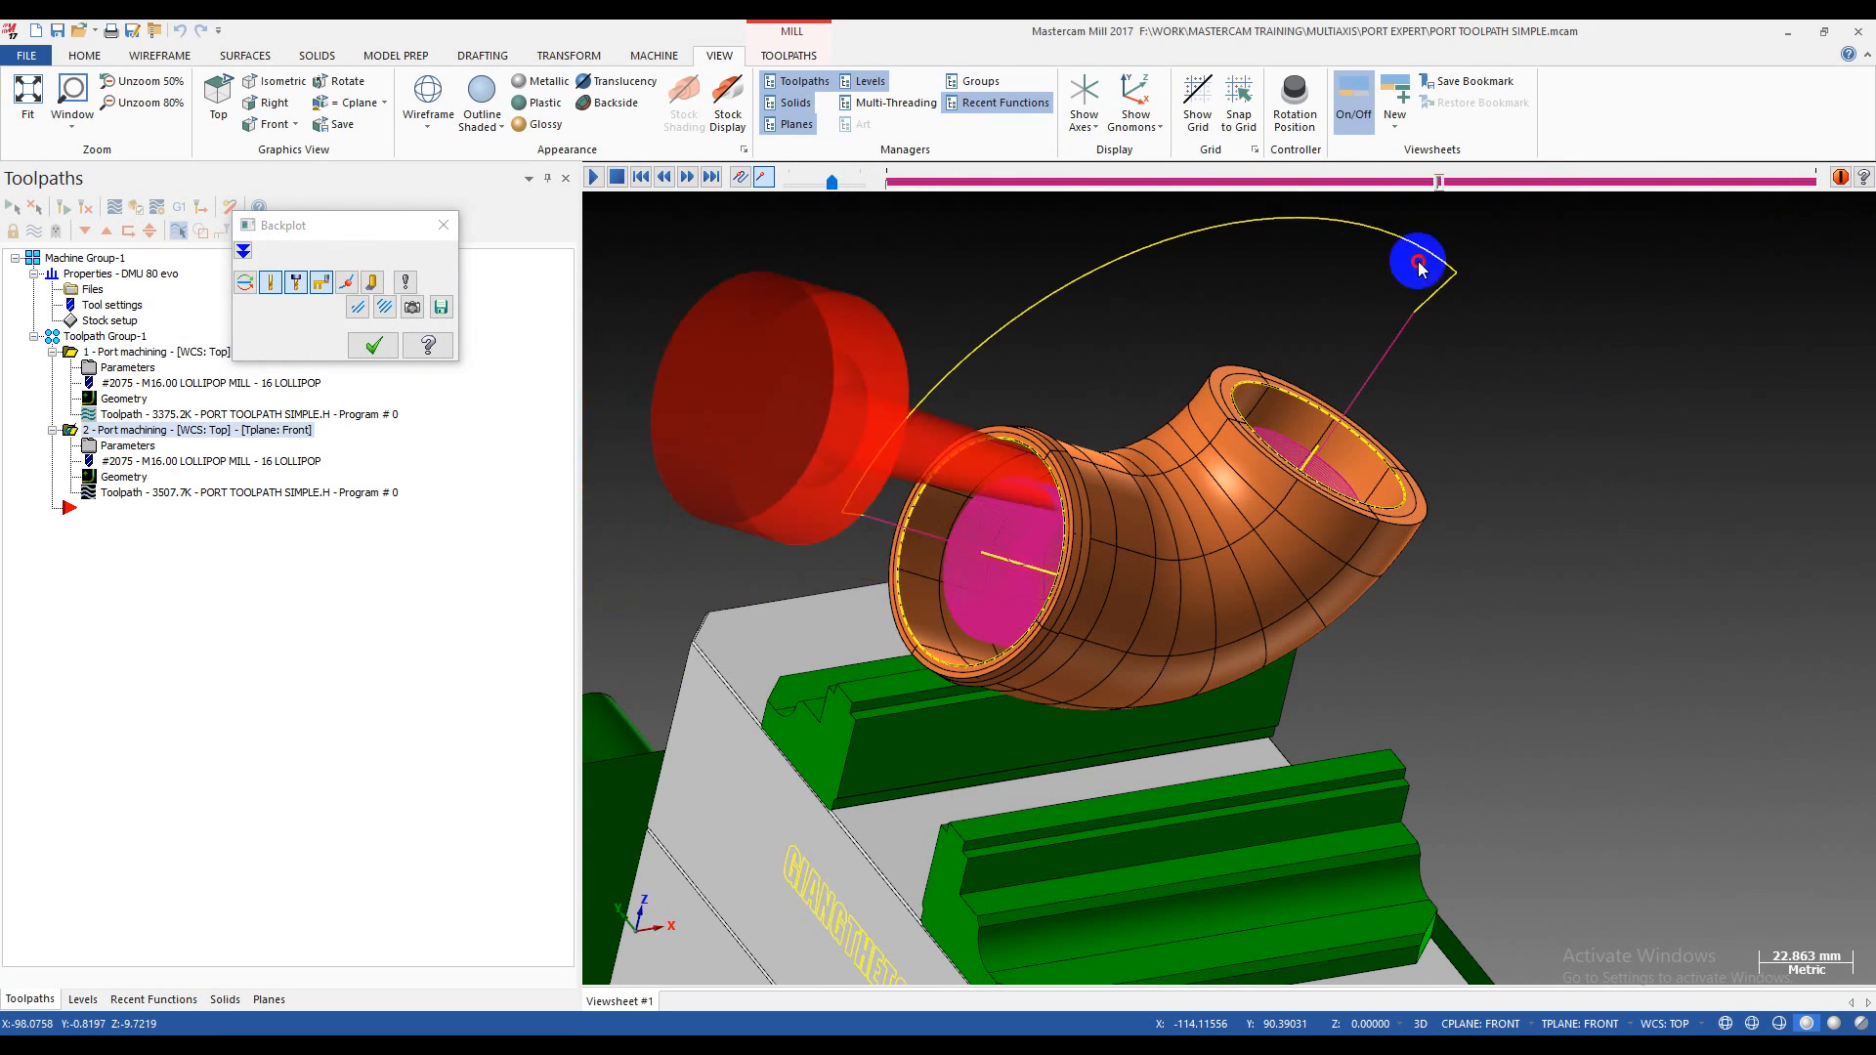
pyautogui.moveTo(1419, 266); pyautogui.dragTo(923, 284)
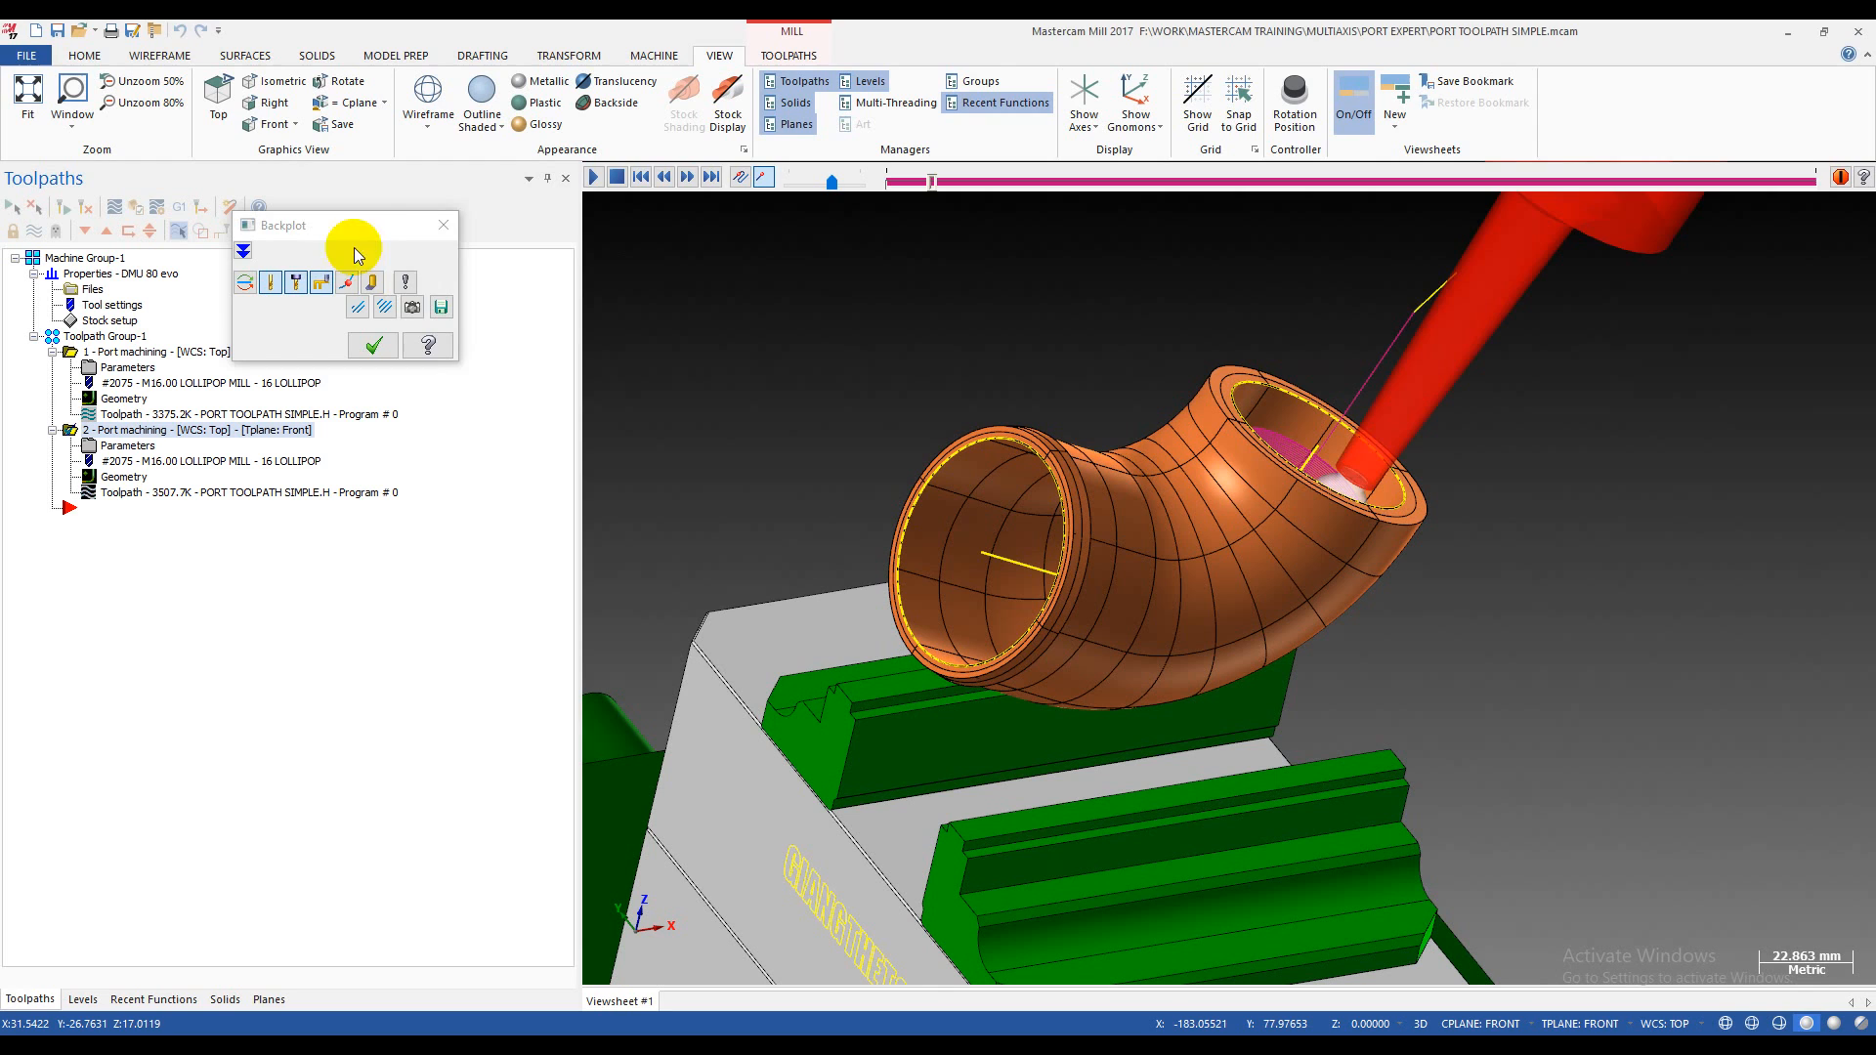
pyautogui.click(439, 234)
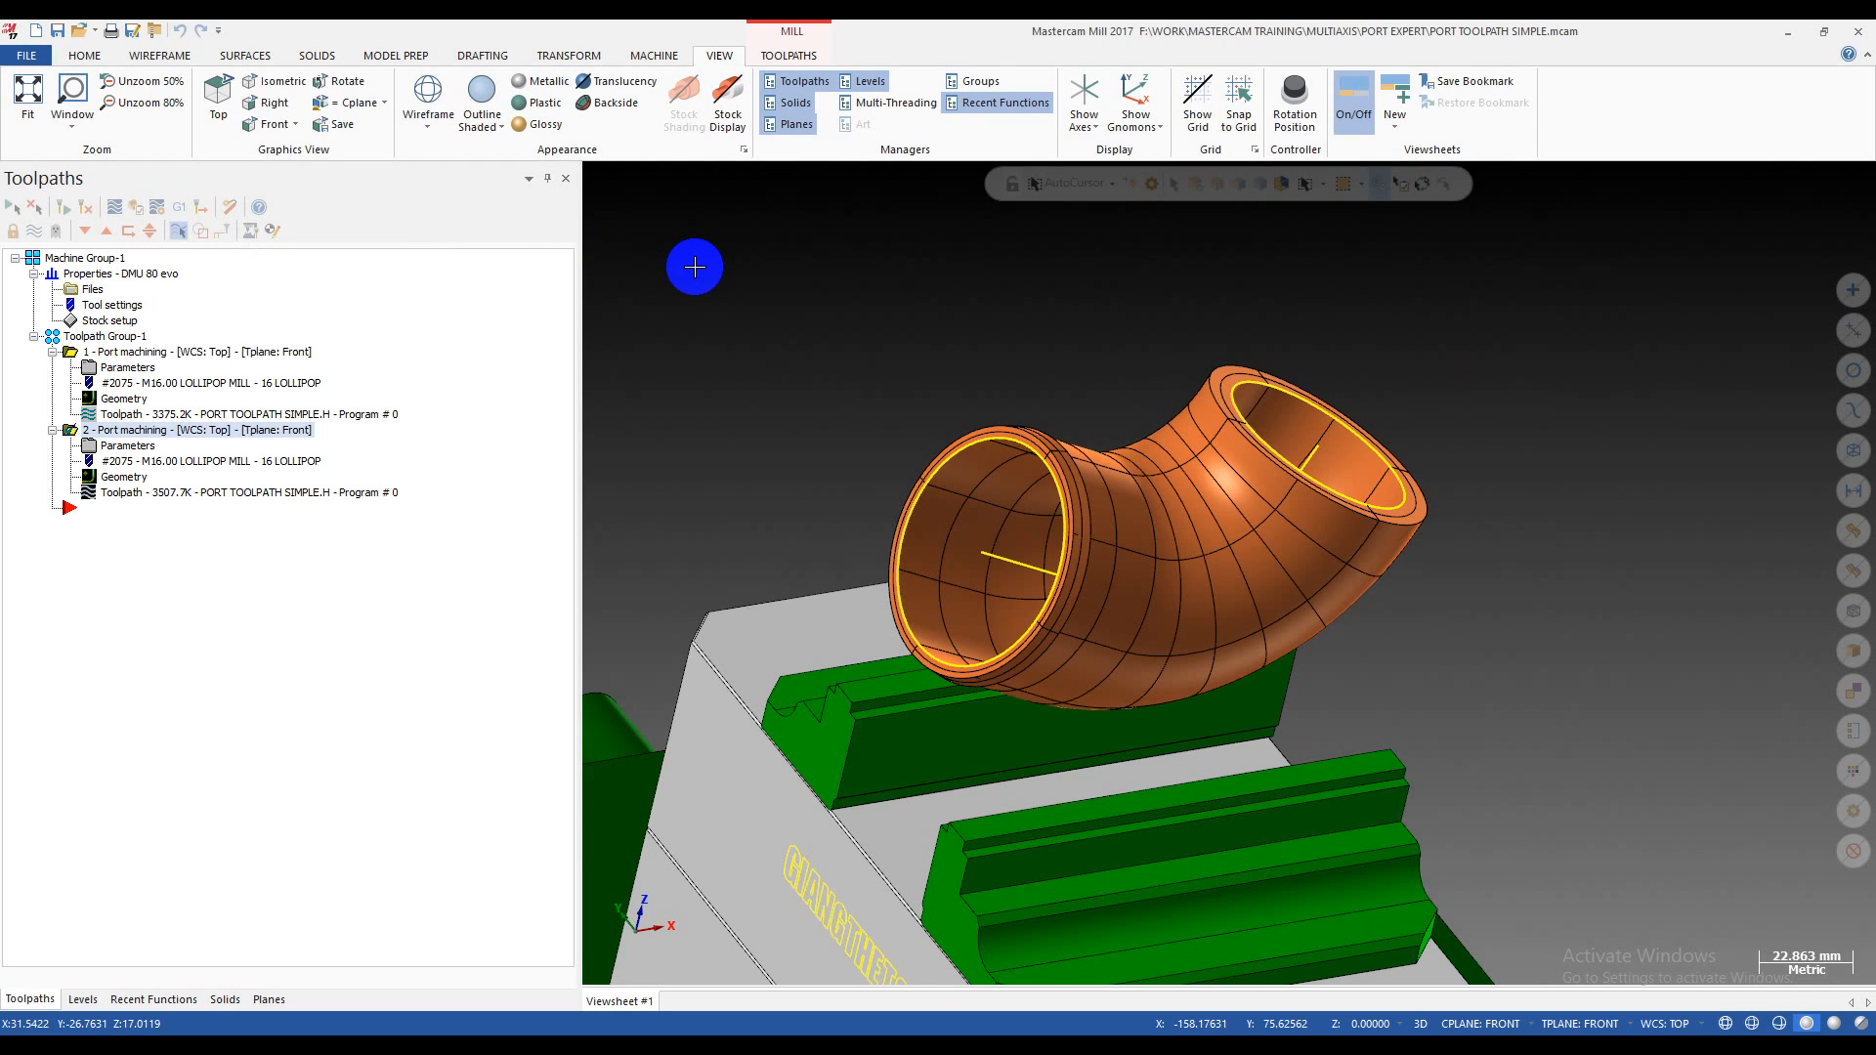
# - Show the elbow as wireframe from the front and compare the displayed toolpaths of both port machining operations near the middle
pyautogui.hotkey('alt', '2')
pyautogui.hotkey('alt', 's')
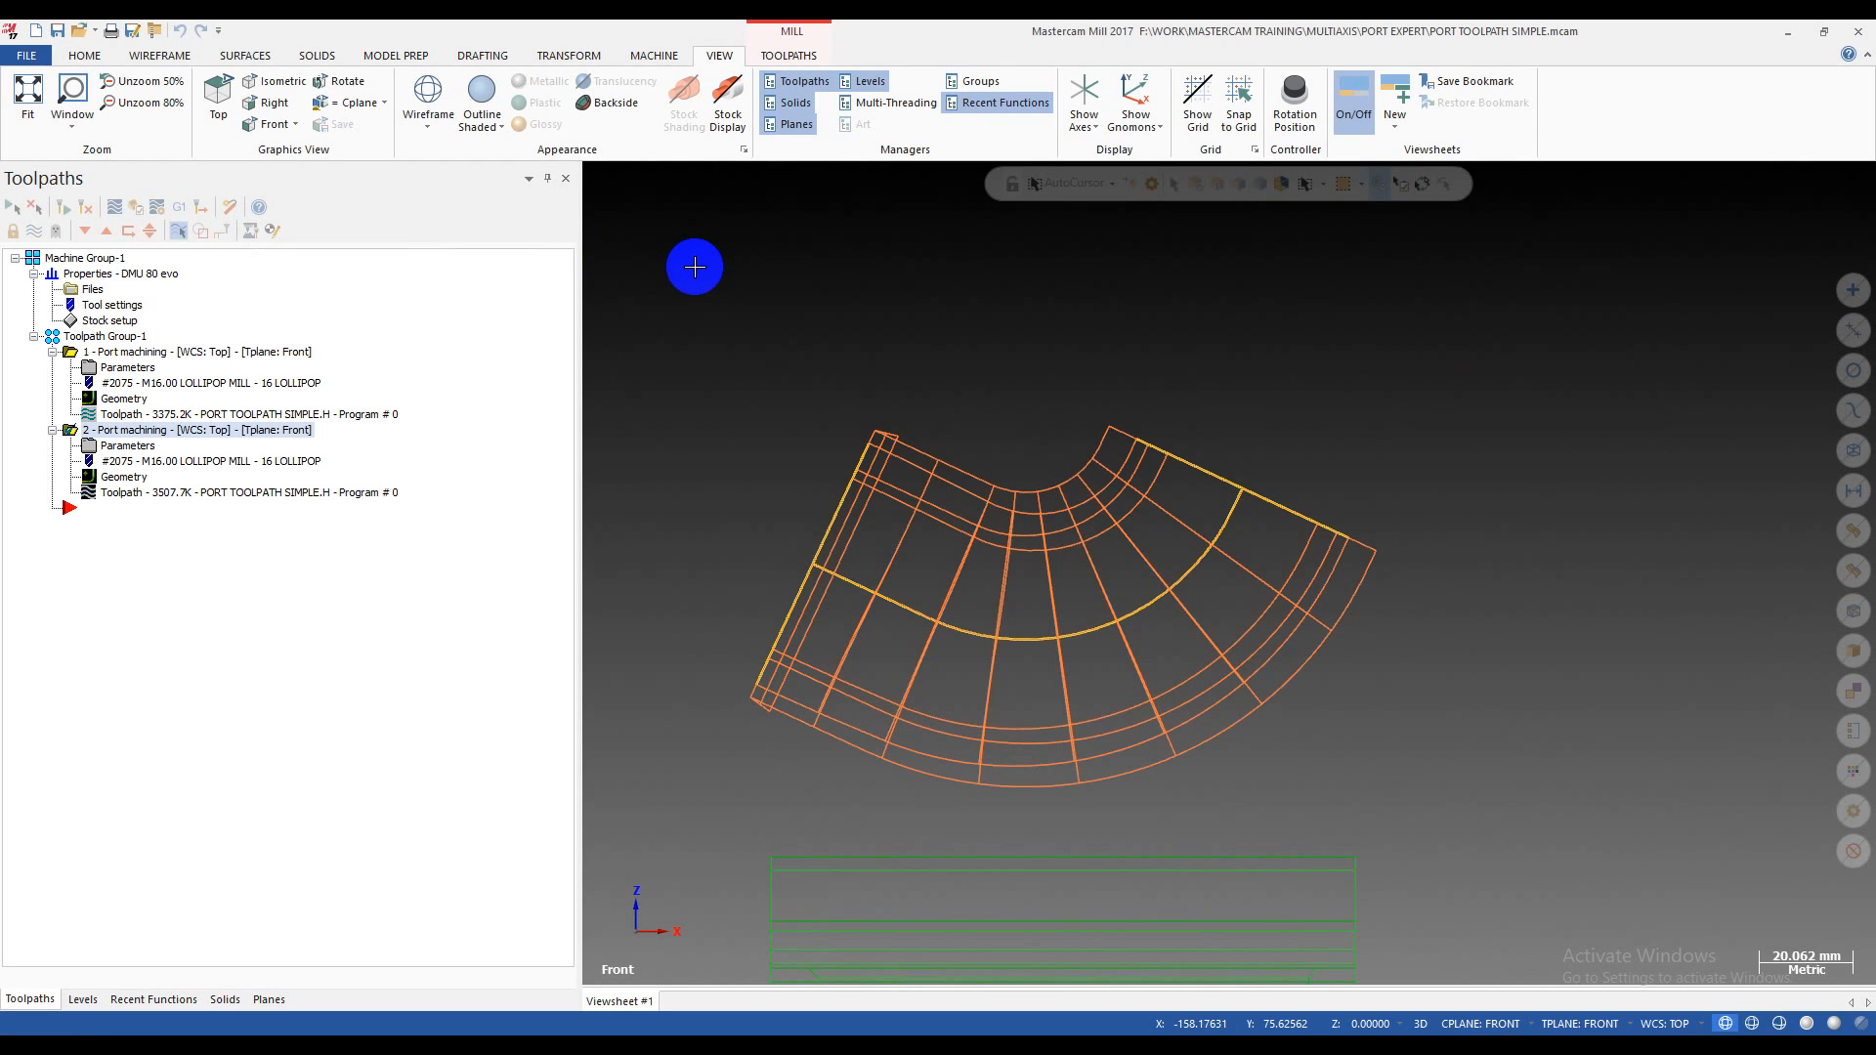
pyautogui.click(145, 351)
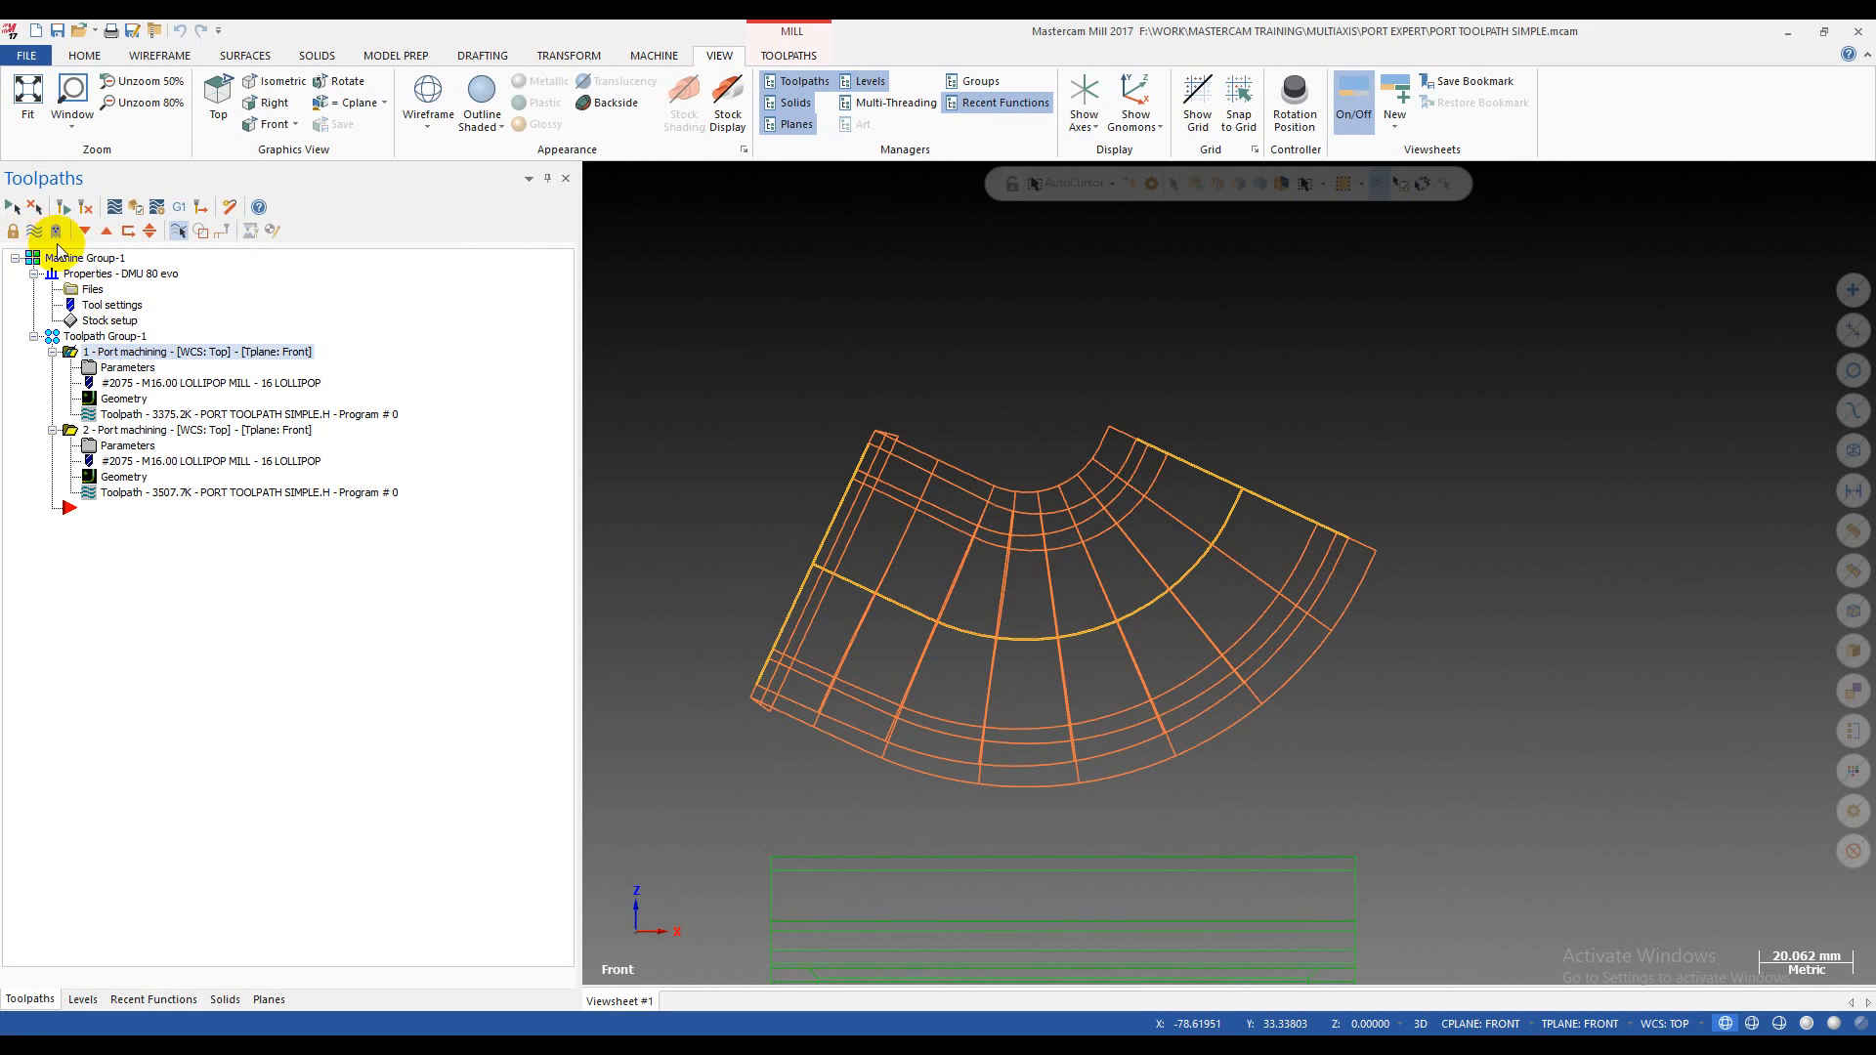
pyautogui.click(123, 424)
pyautogui.click(118, 356)
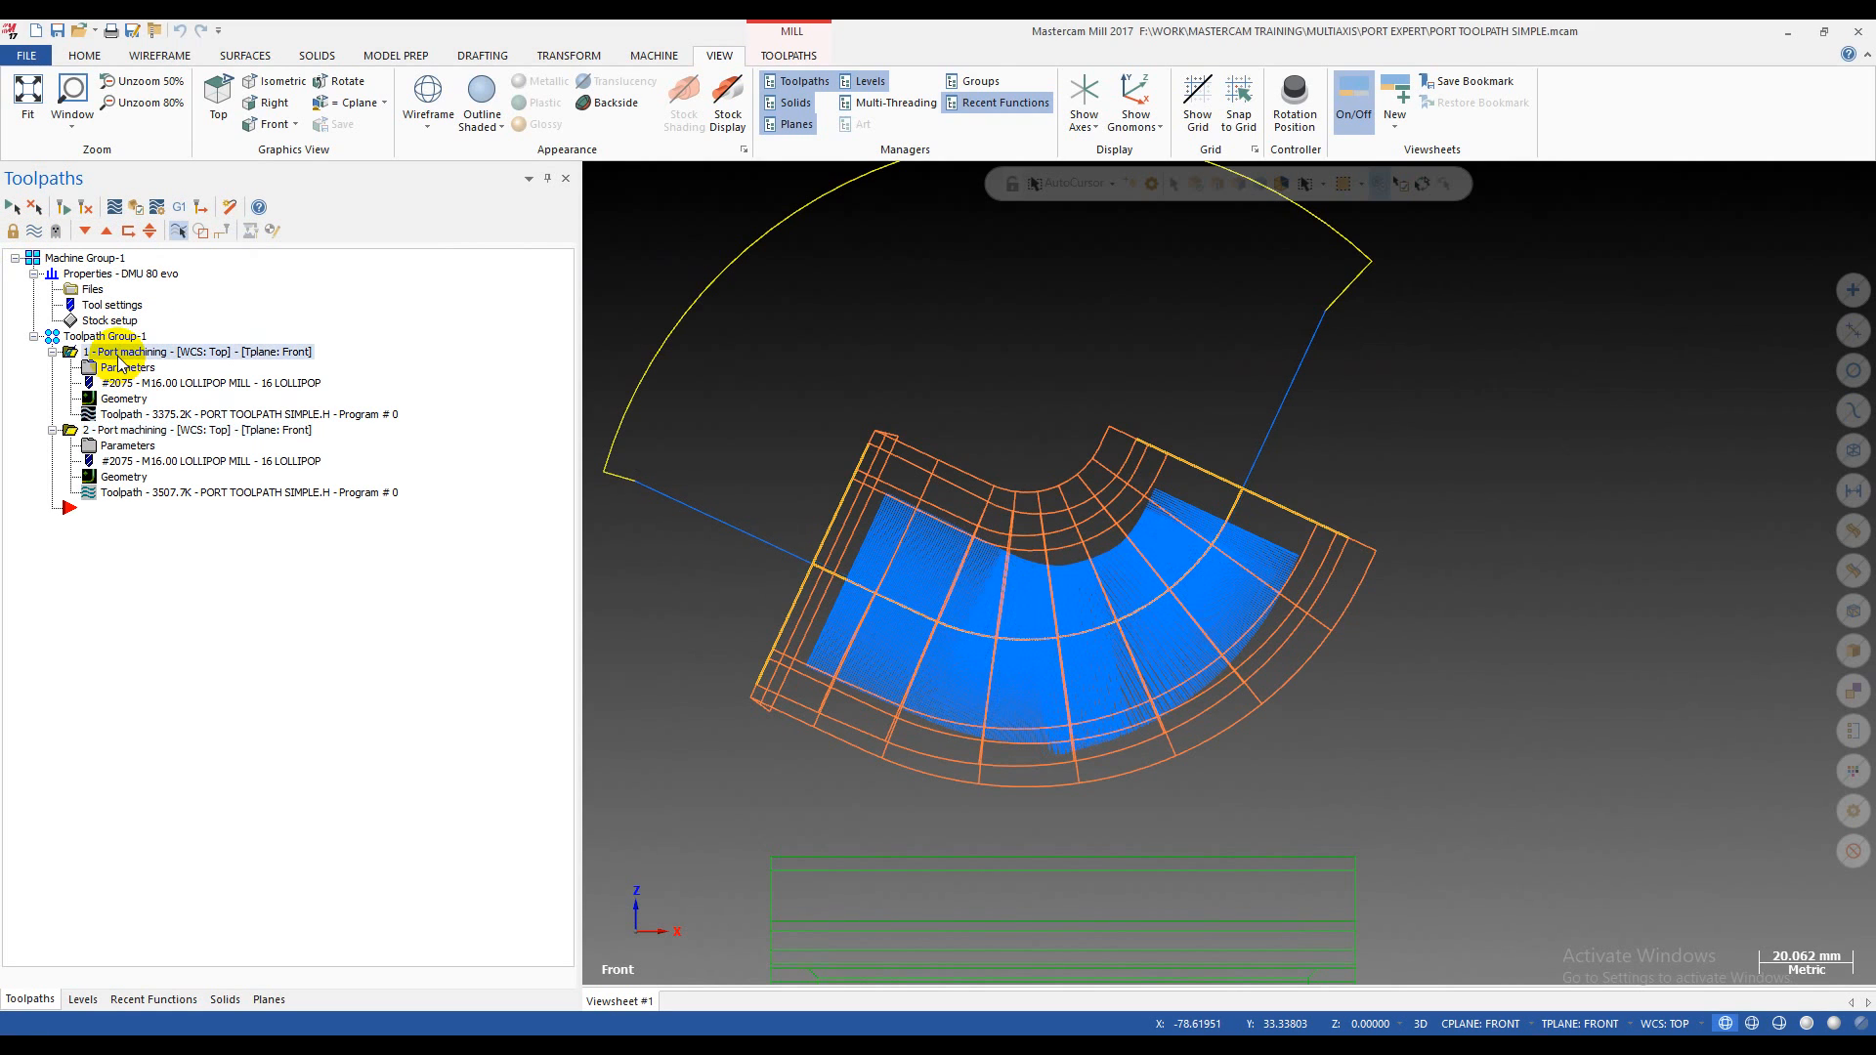
pyautogui.click(136, 435)
pyautogui.scroll(3, 725, 571)
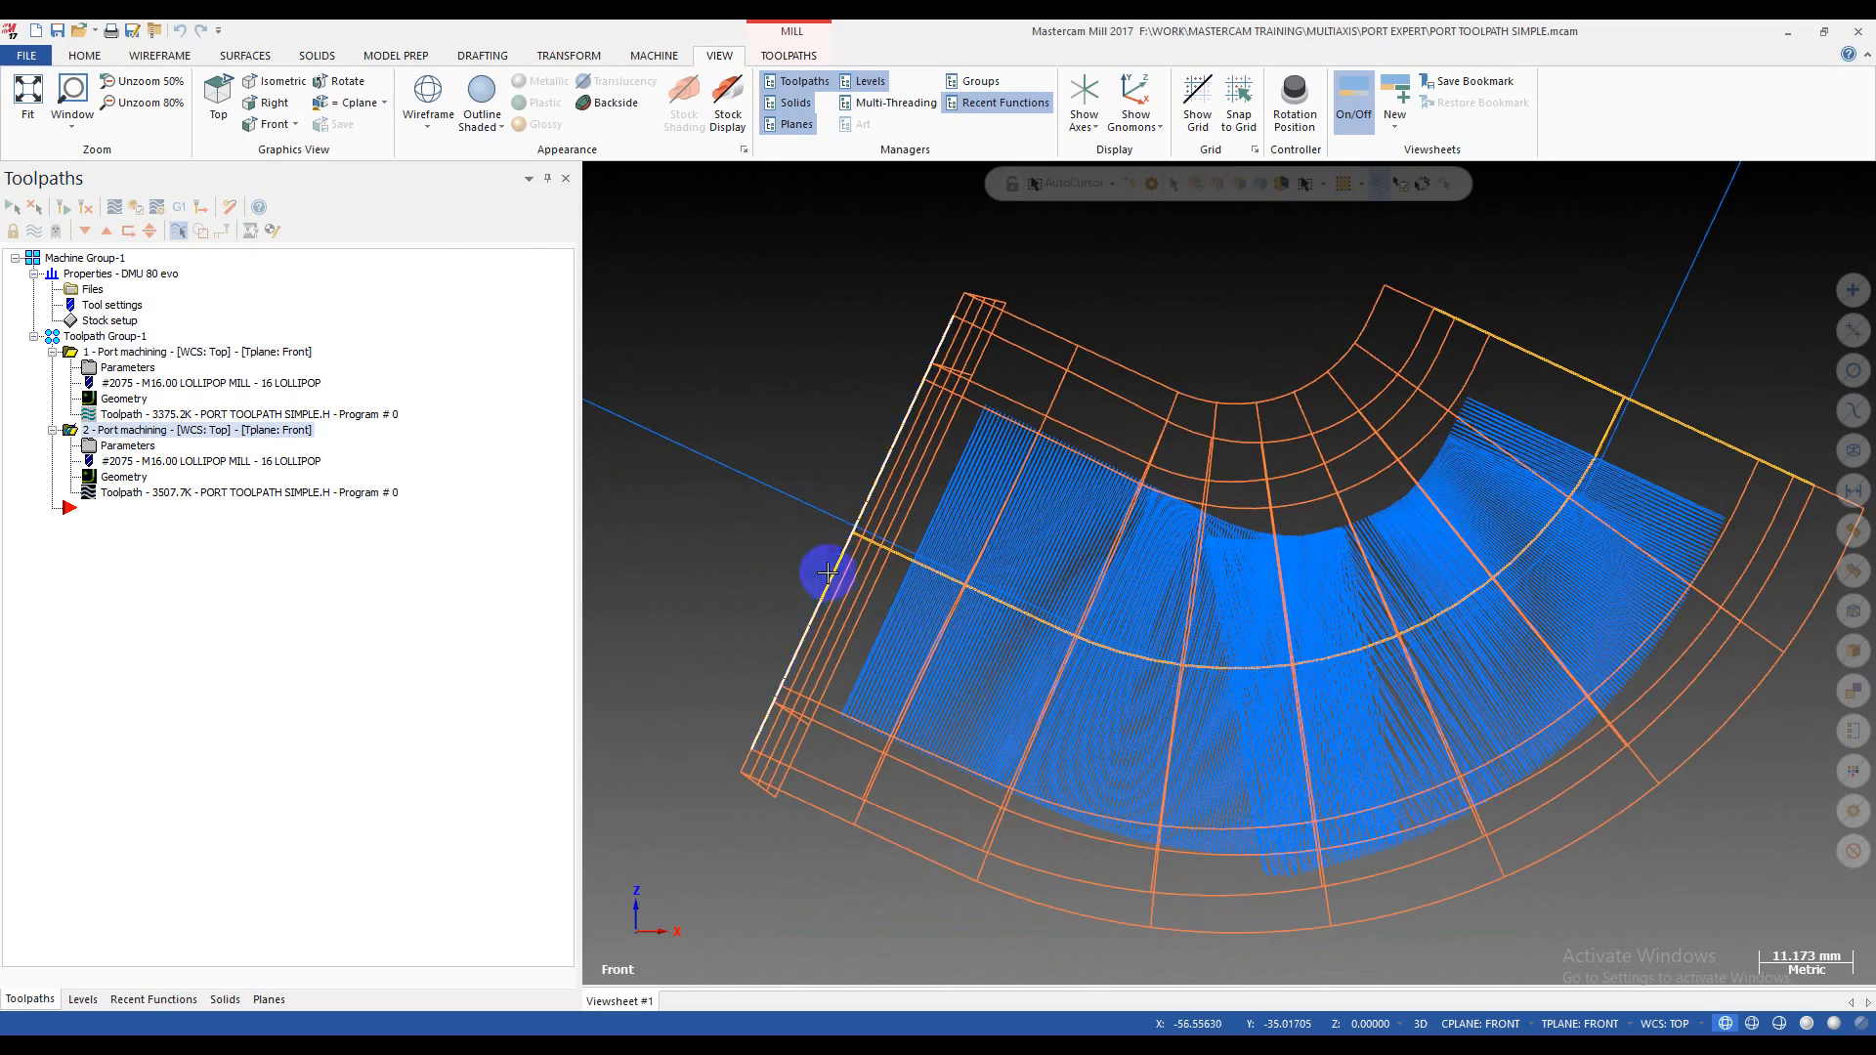
pyautogui.scroll(-2, 743, 557)
pyautogui.scroll(2, 753, 508)
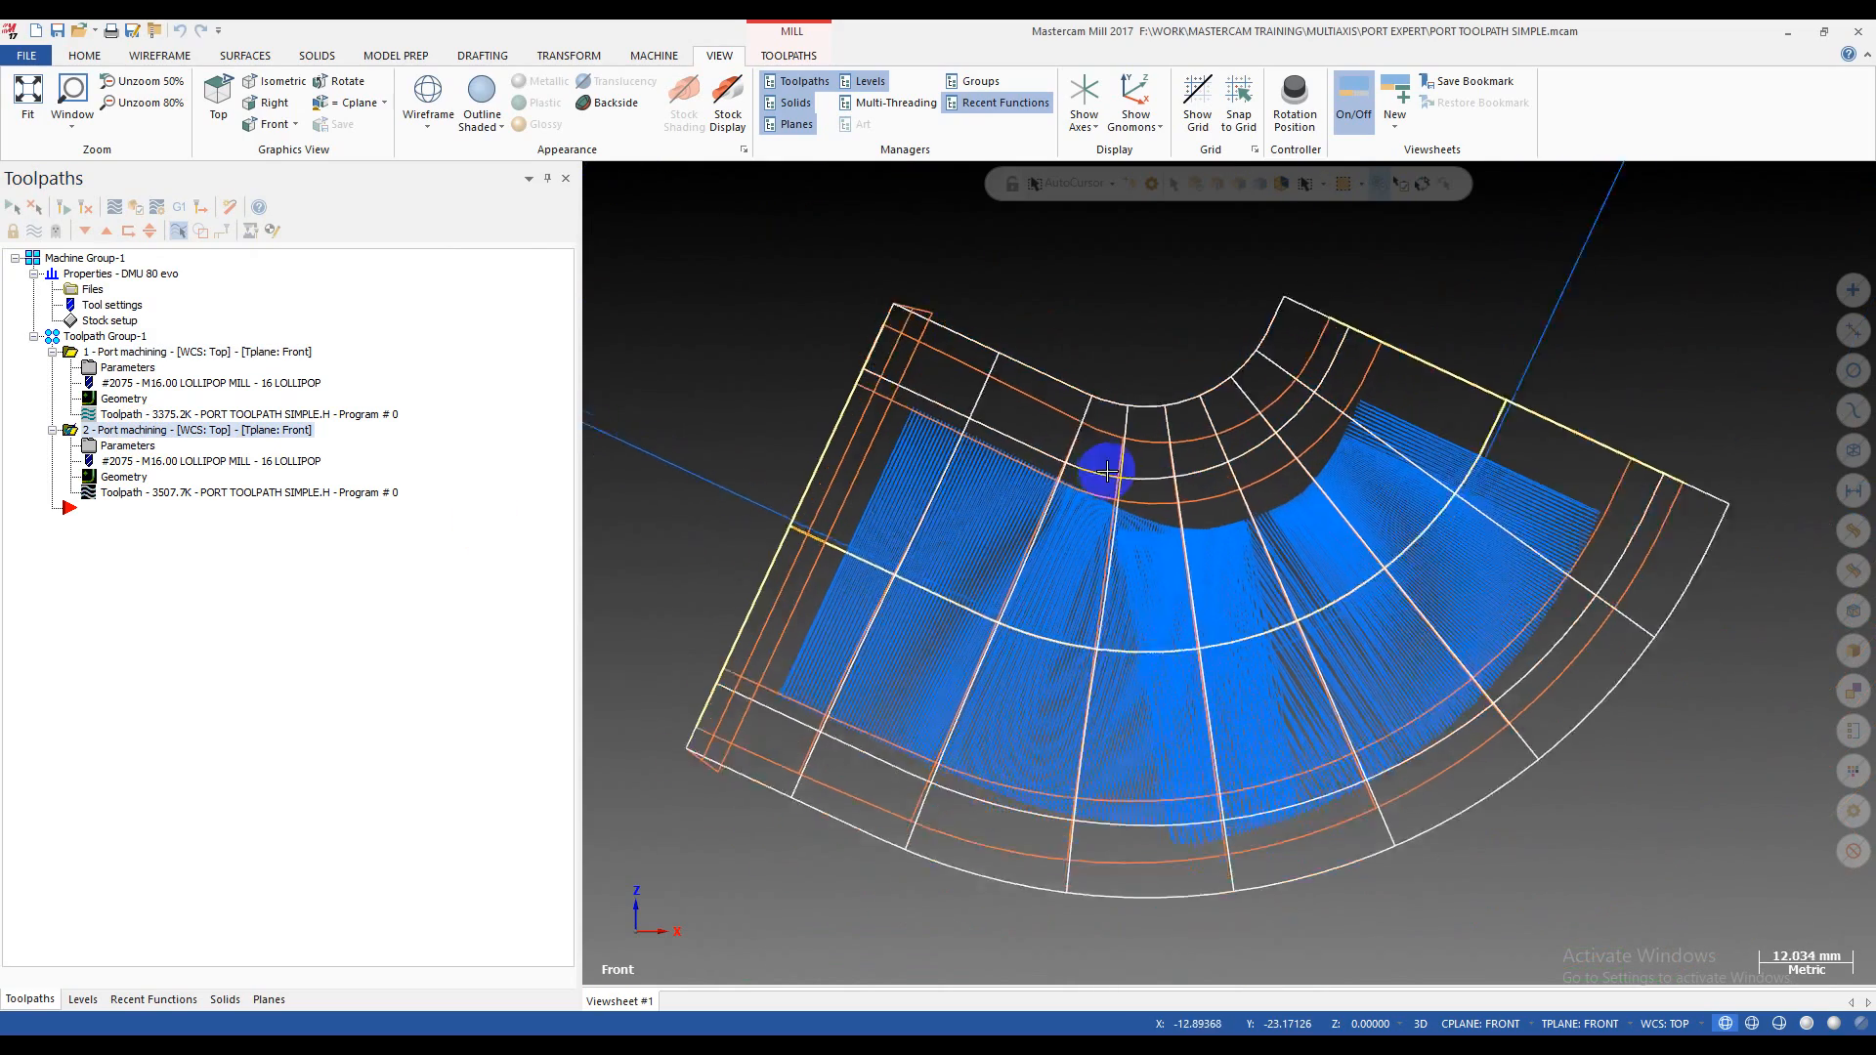
# - Set Machine to as Max. from top in the second operation's cut pattern and accept the parameters
pyautogui.click(127, 445)
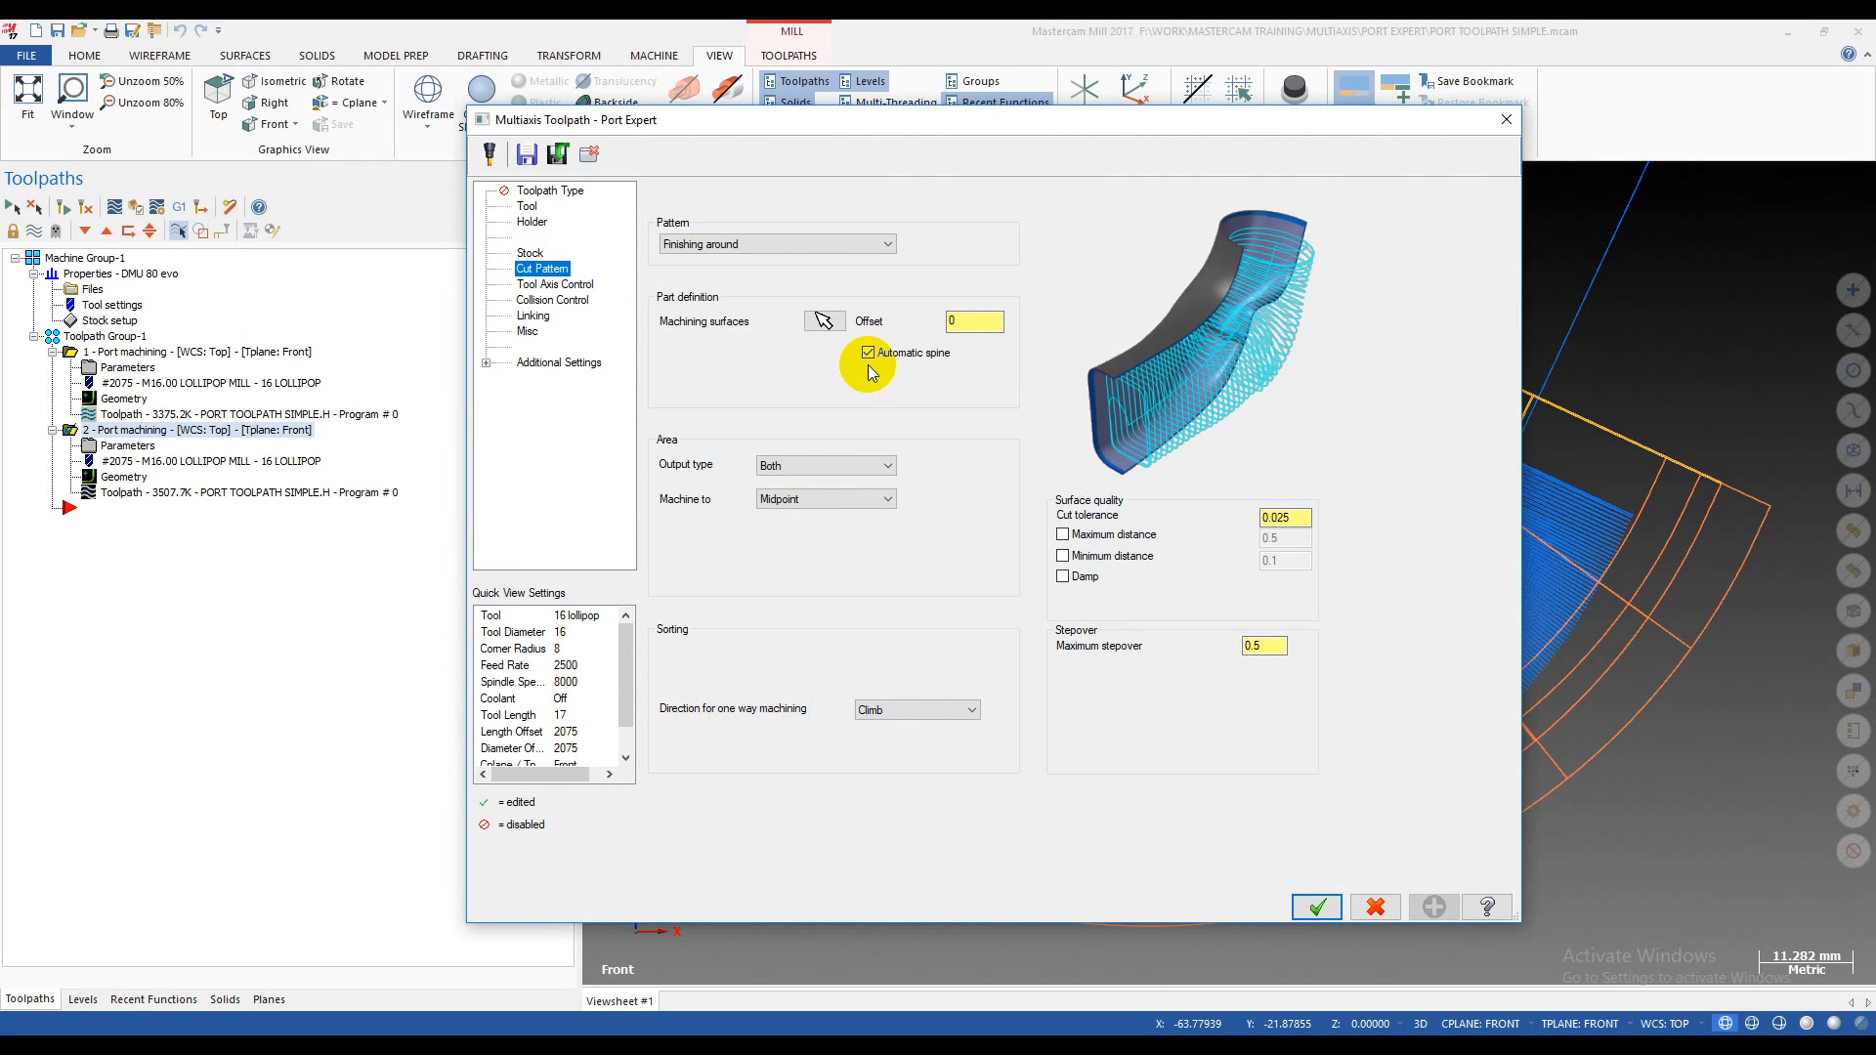
pyautogui.moveTo(1213, 131); pyautogui.dragTo(1072, 150)
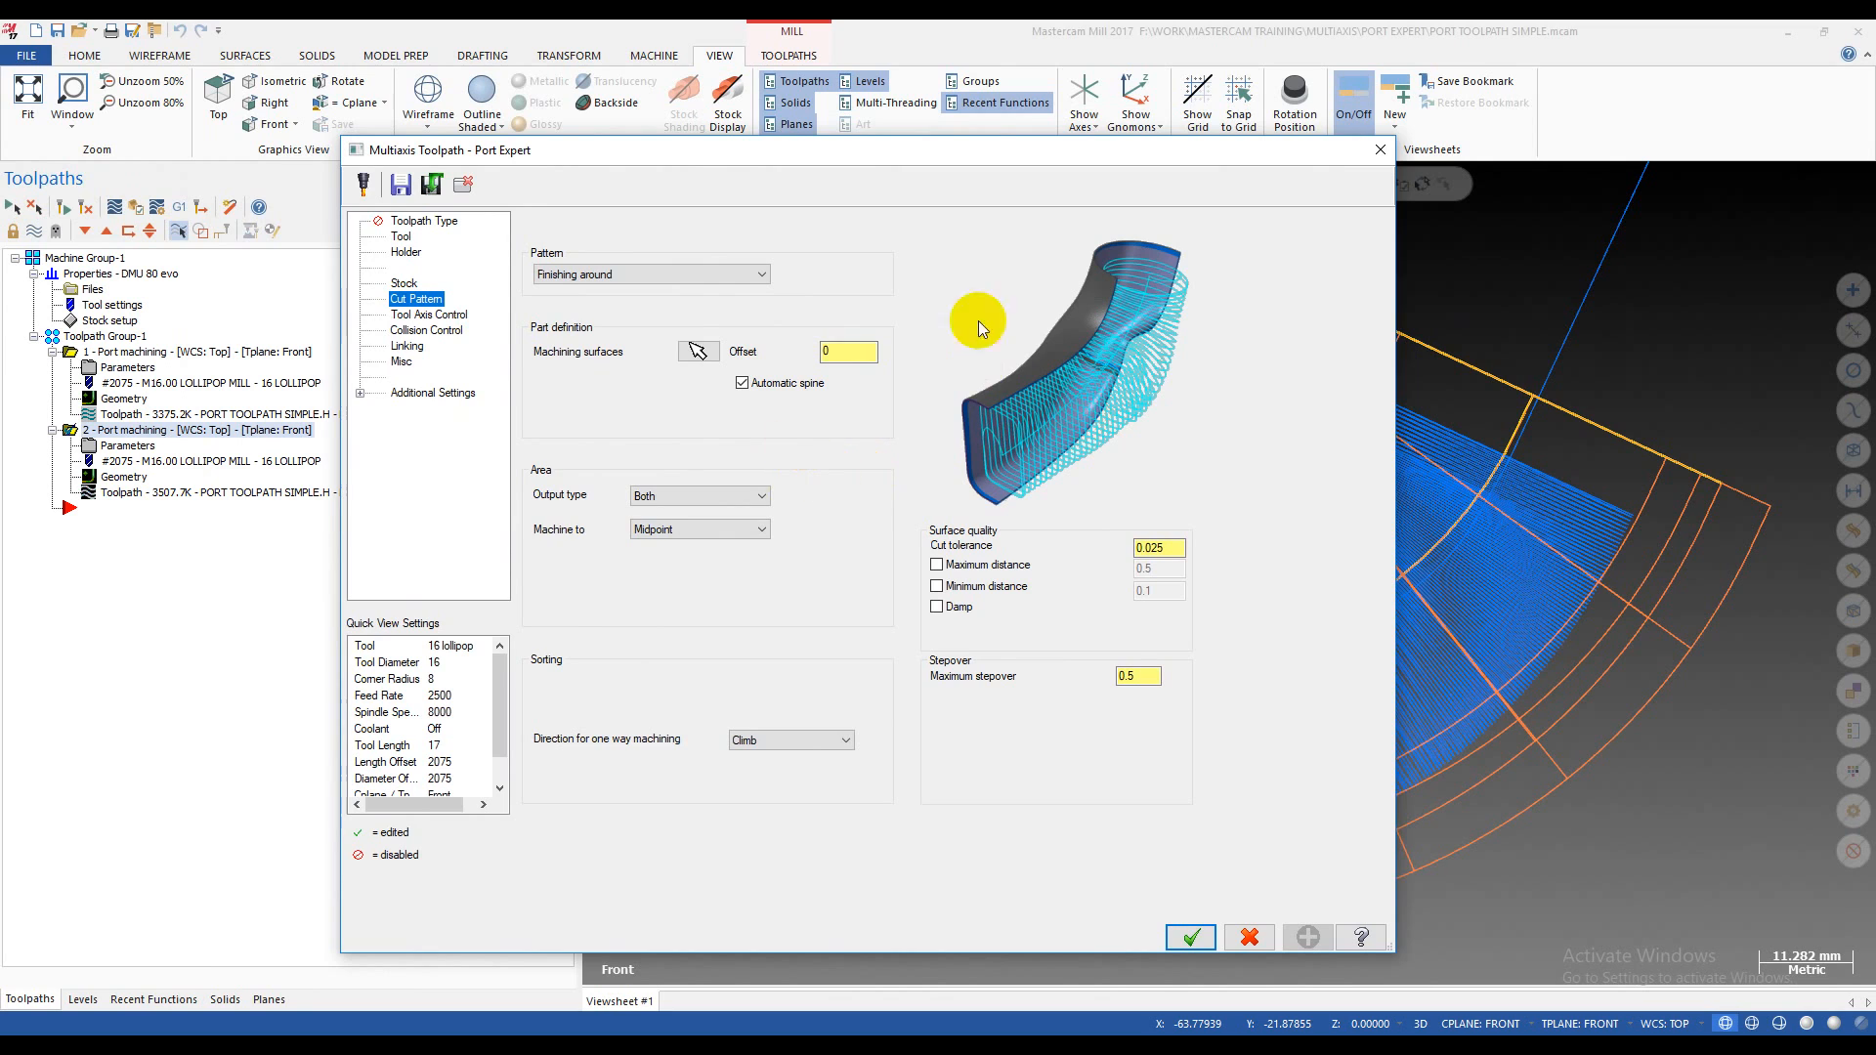
pyautogui.moveTo(970, 150)
pyautogui.mouseDown()
pyautogui.moveTo(980, 219)
pyautogui.moveTo(1004, 141)
pyautogui.mouseUp()
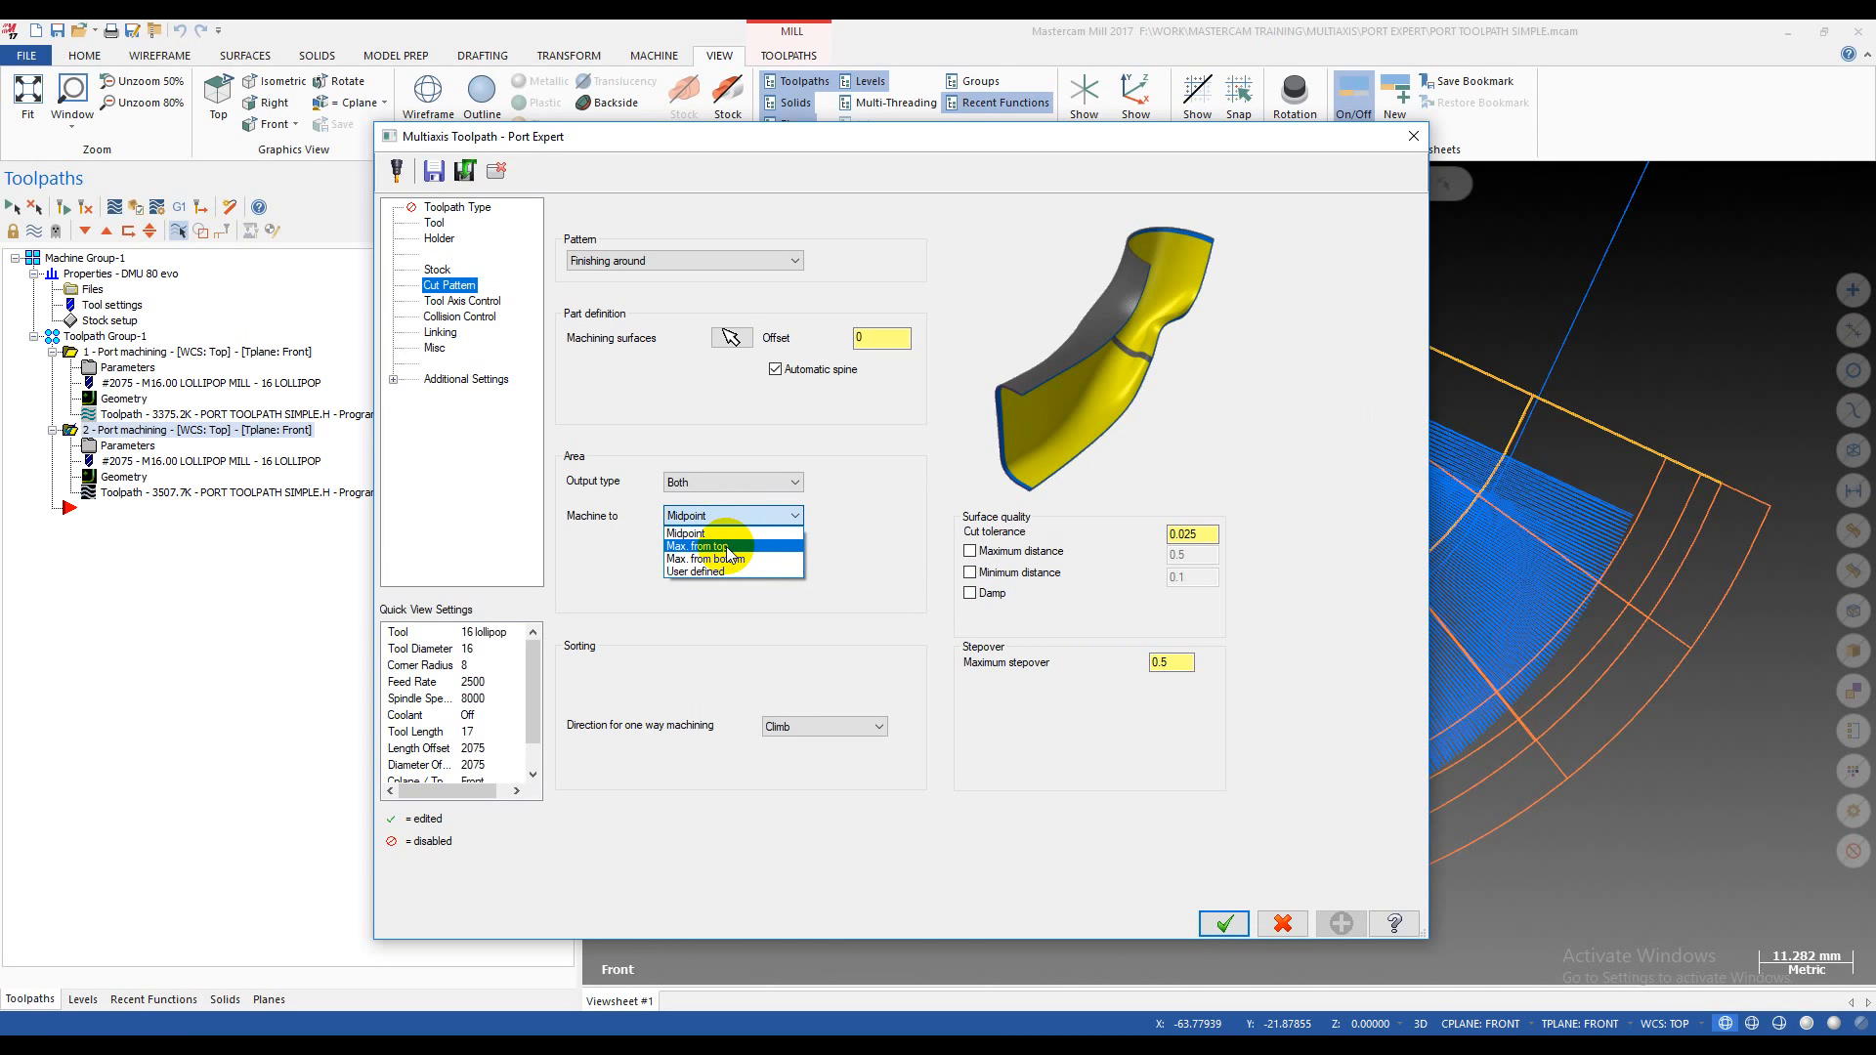
pyautogui.click(725, 547)
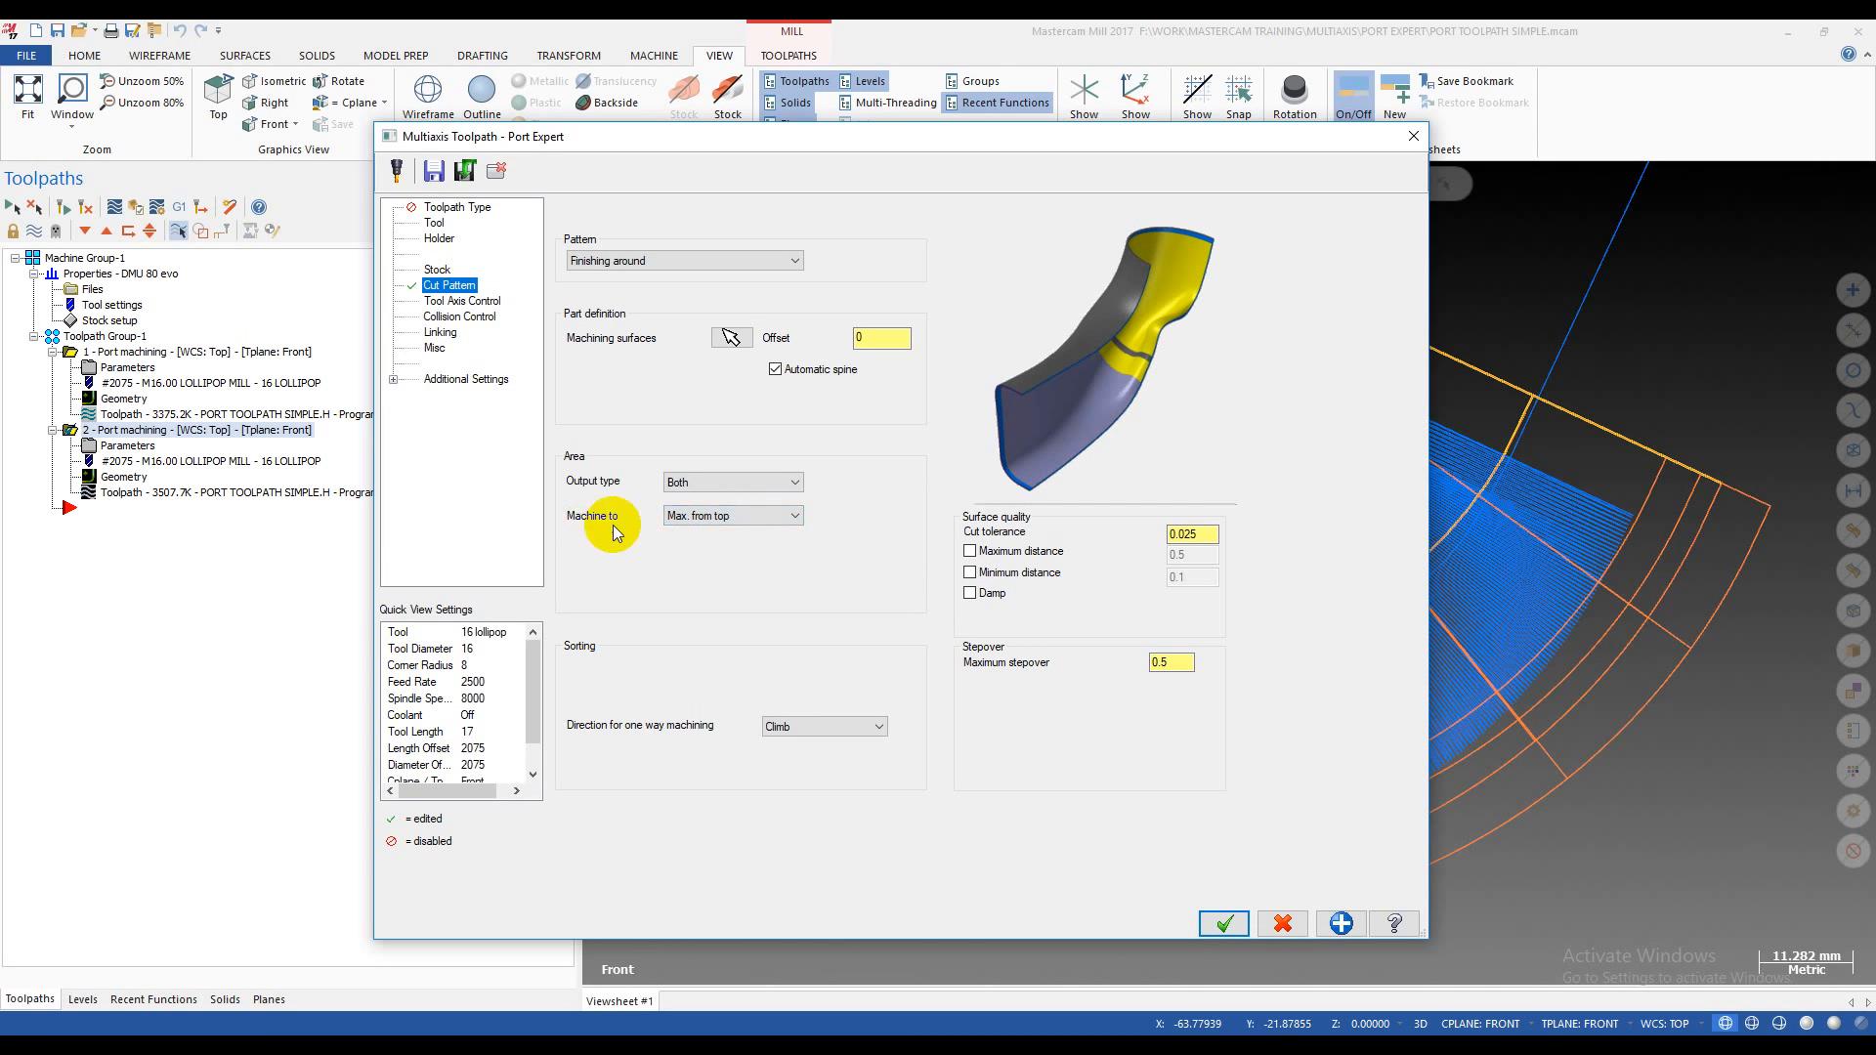
pyautogui.click(1216, 924)
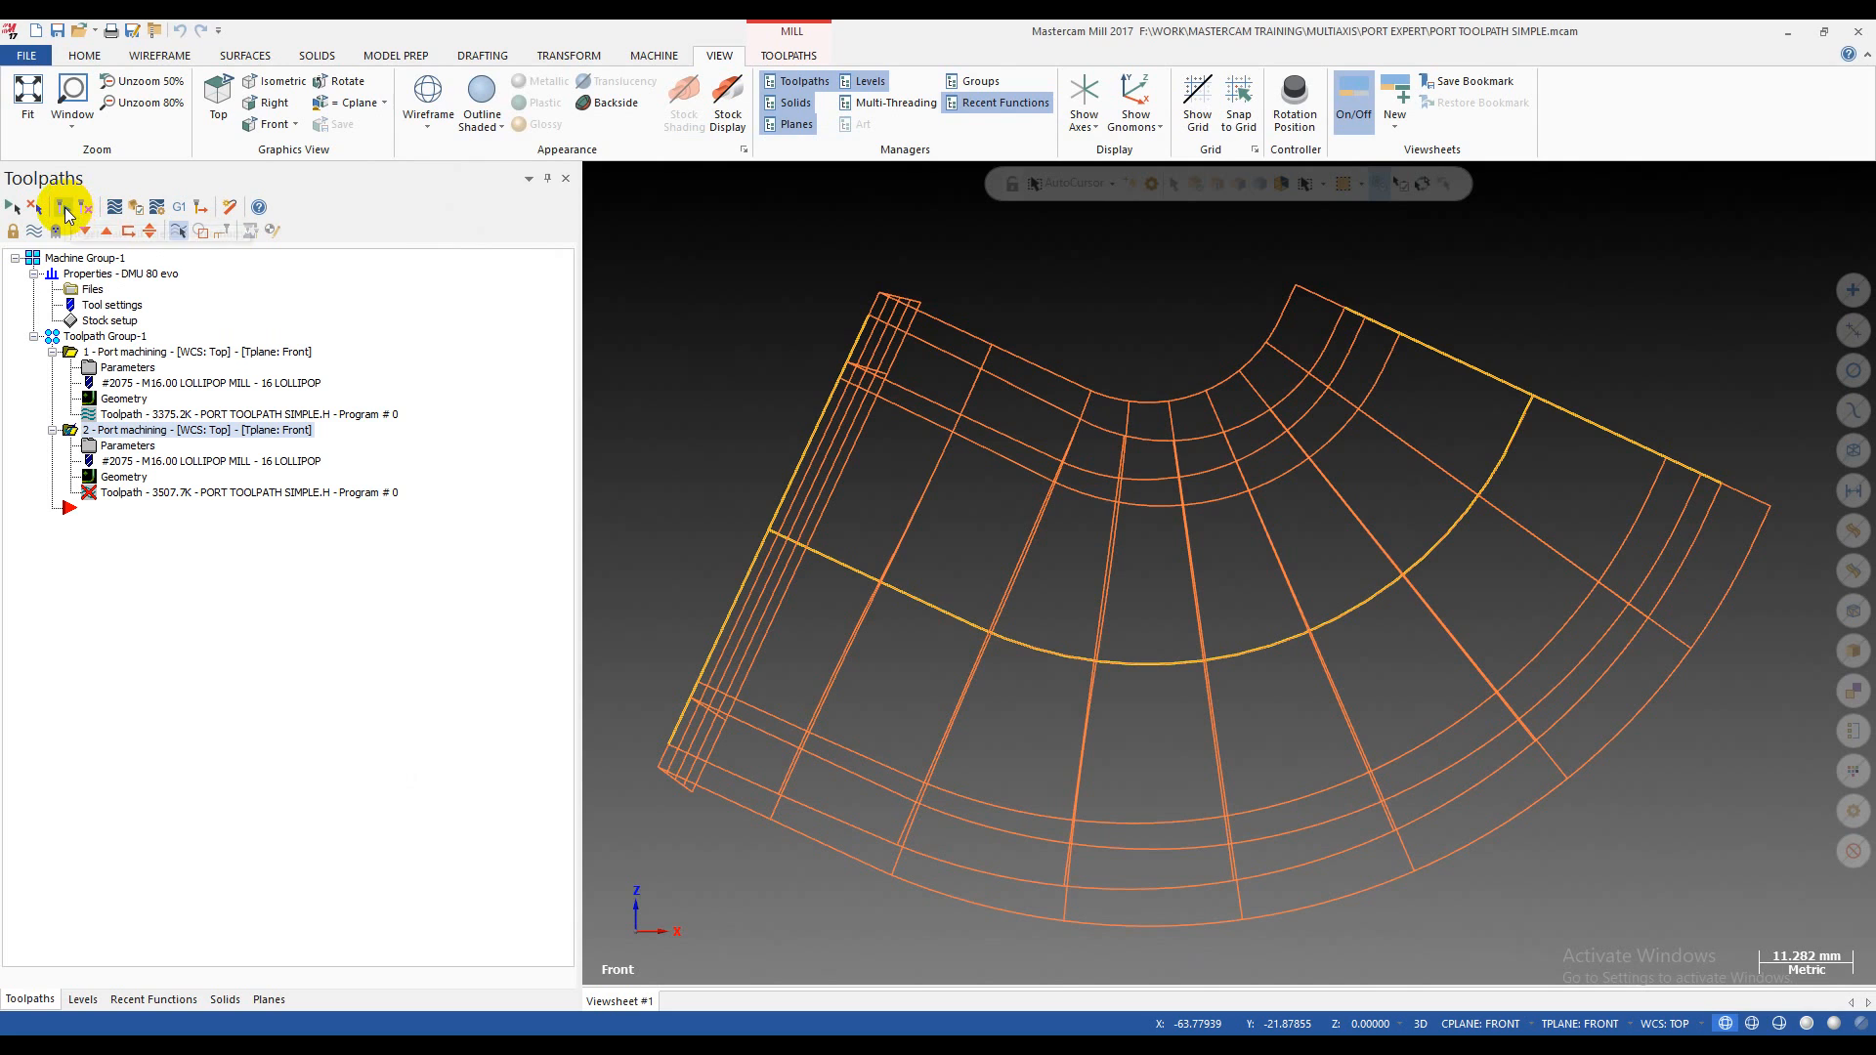
# - Regenerate the second port machining operation with its new Max. from top setting
pyautogui.click(65, 211)
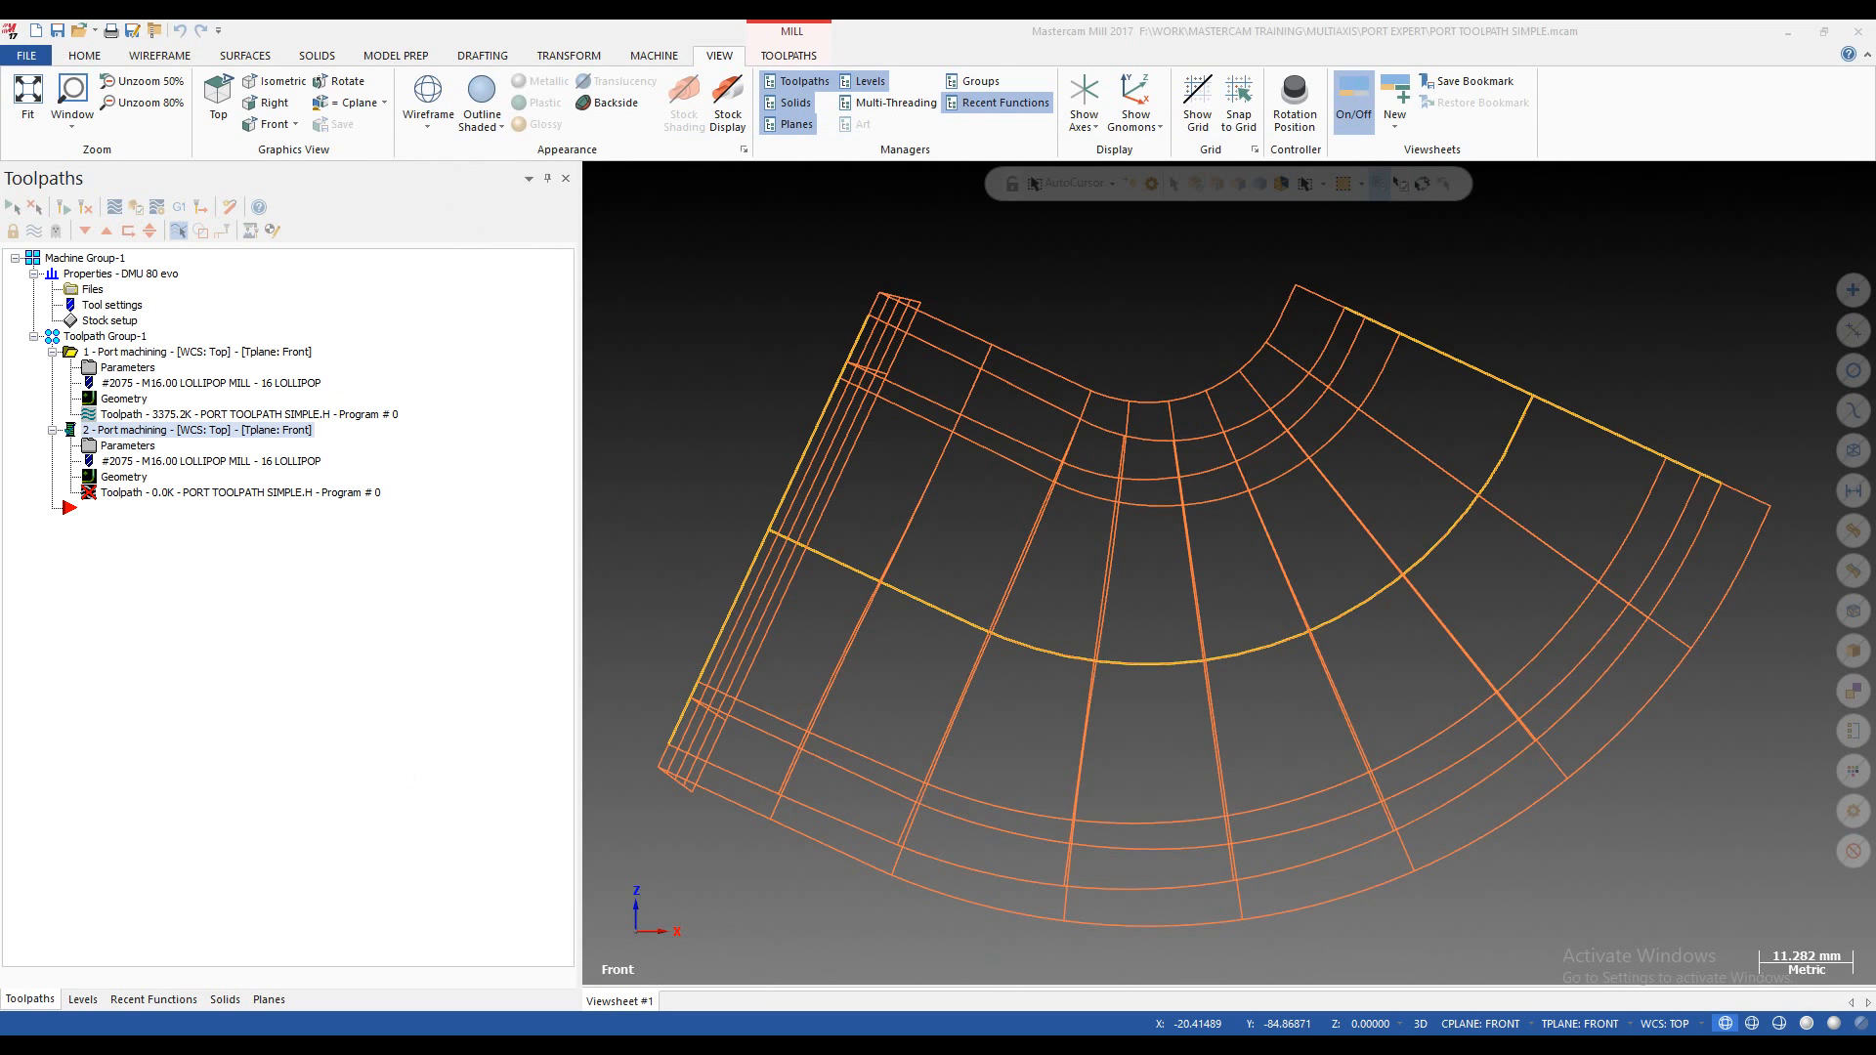
pyautogui.scroll(-3, 1591, 705)
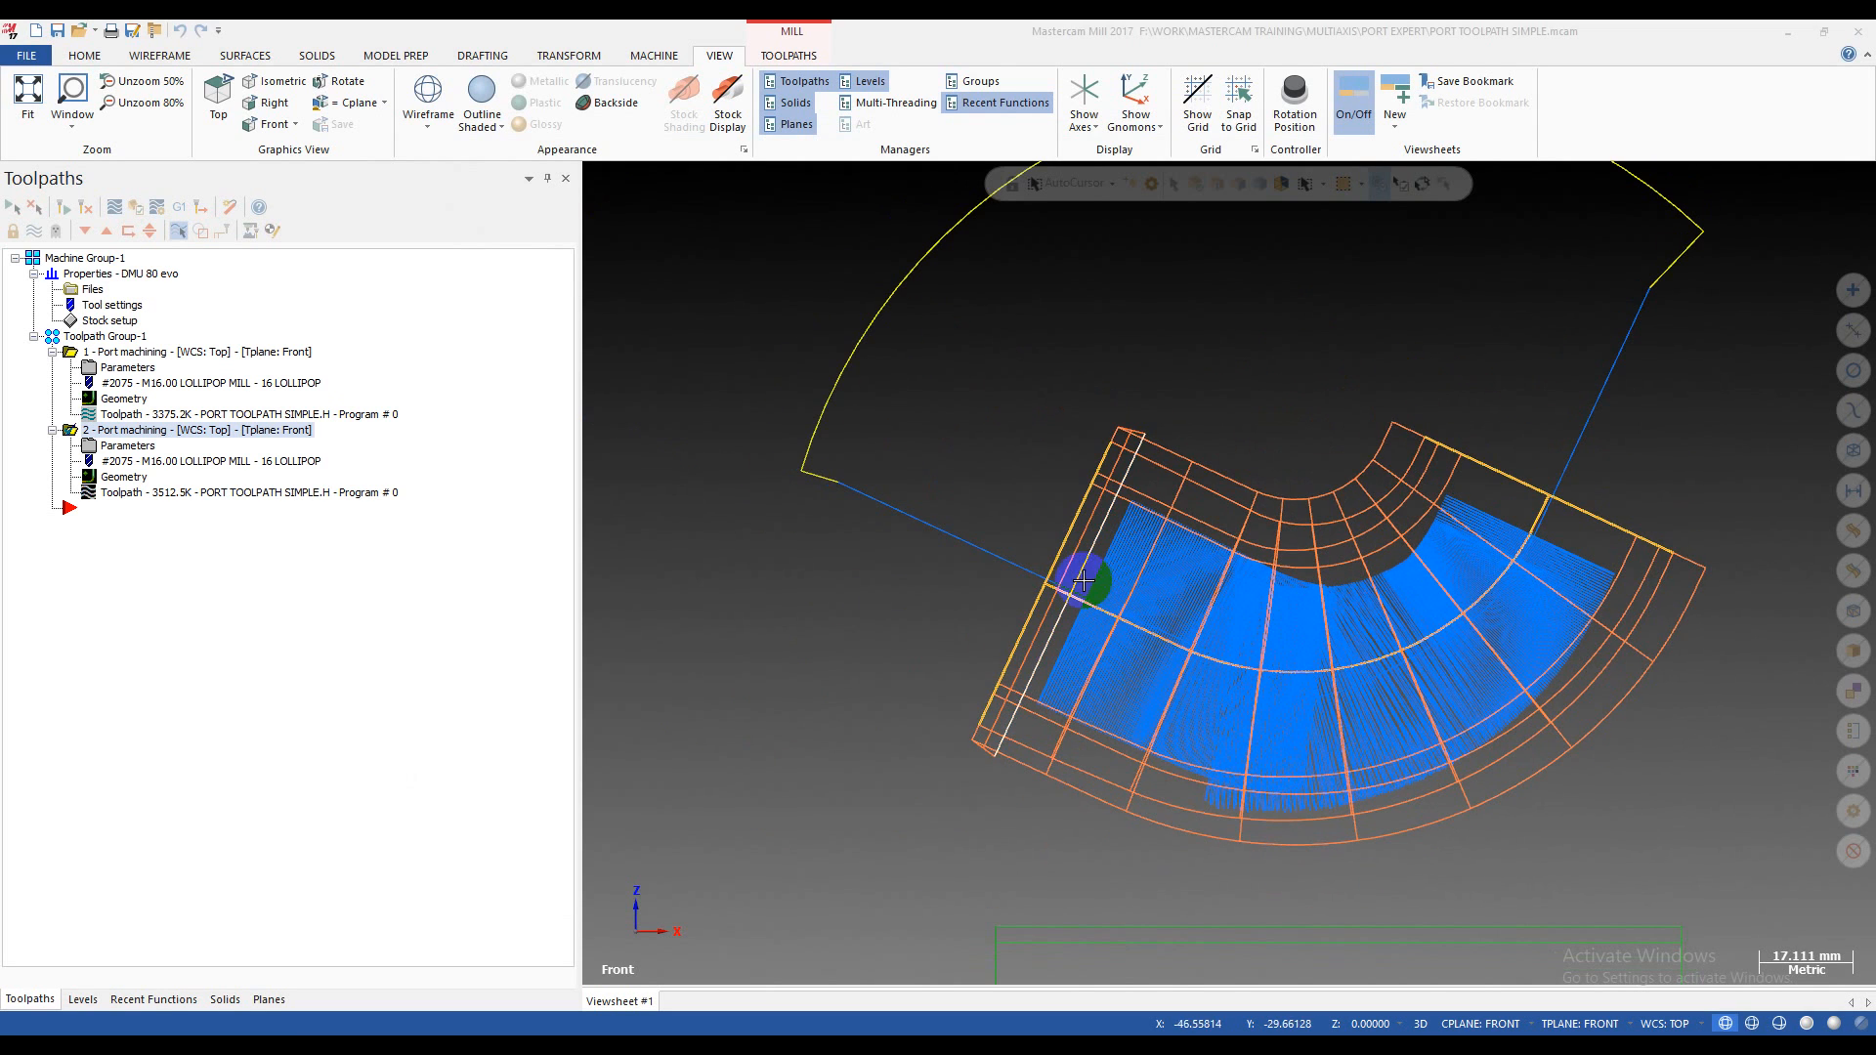
# - Backplot the second port machining operation from the front nearly to its end, return to the changeover between sides, and close the backplot
pyautogui.click(135, 493)
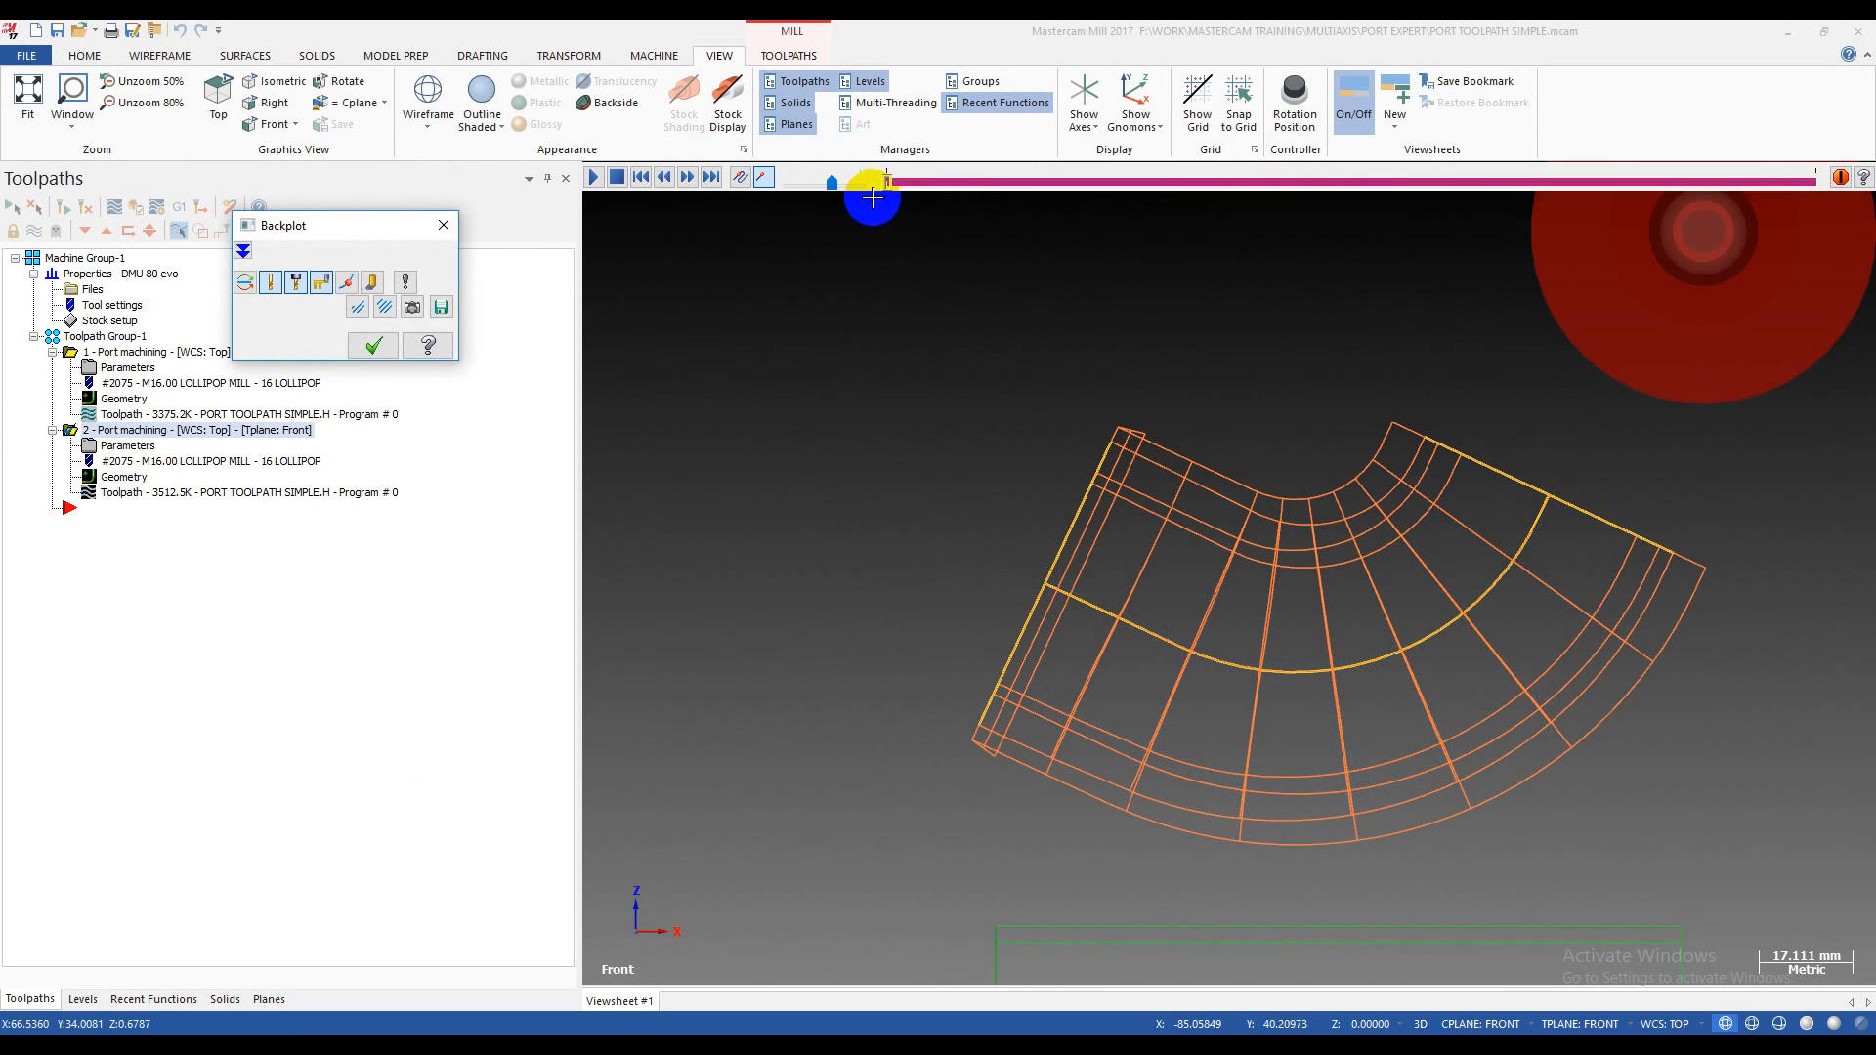
pyautogui.moveTo(888, 184); pyautogui.dragTo(1436, 303)
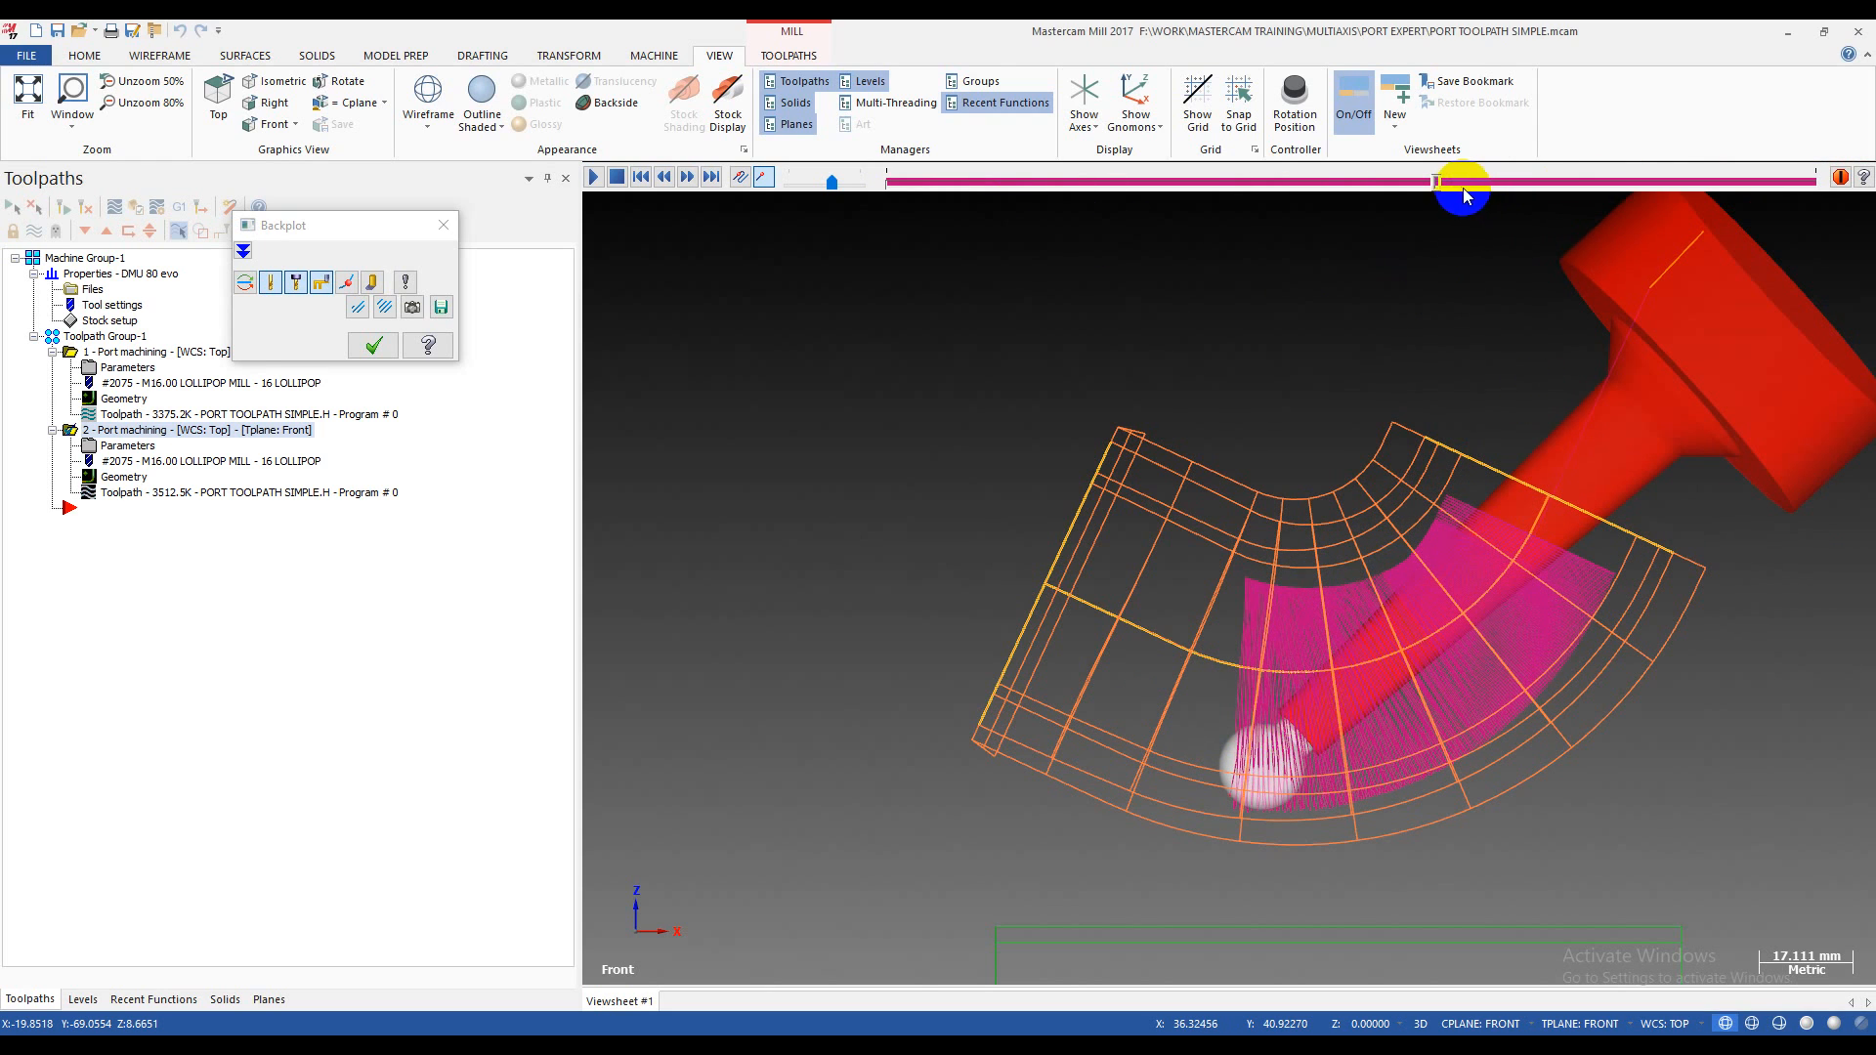
pyautogui.moveTo(1440, 185); pyautogui.dragTo(1763, 225)
pyautogui.scroll(-2, 1155, 726)
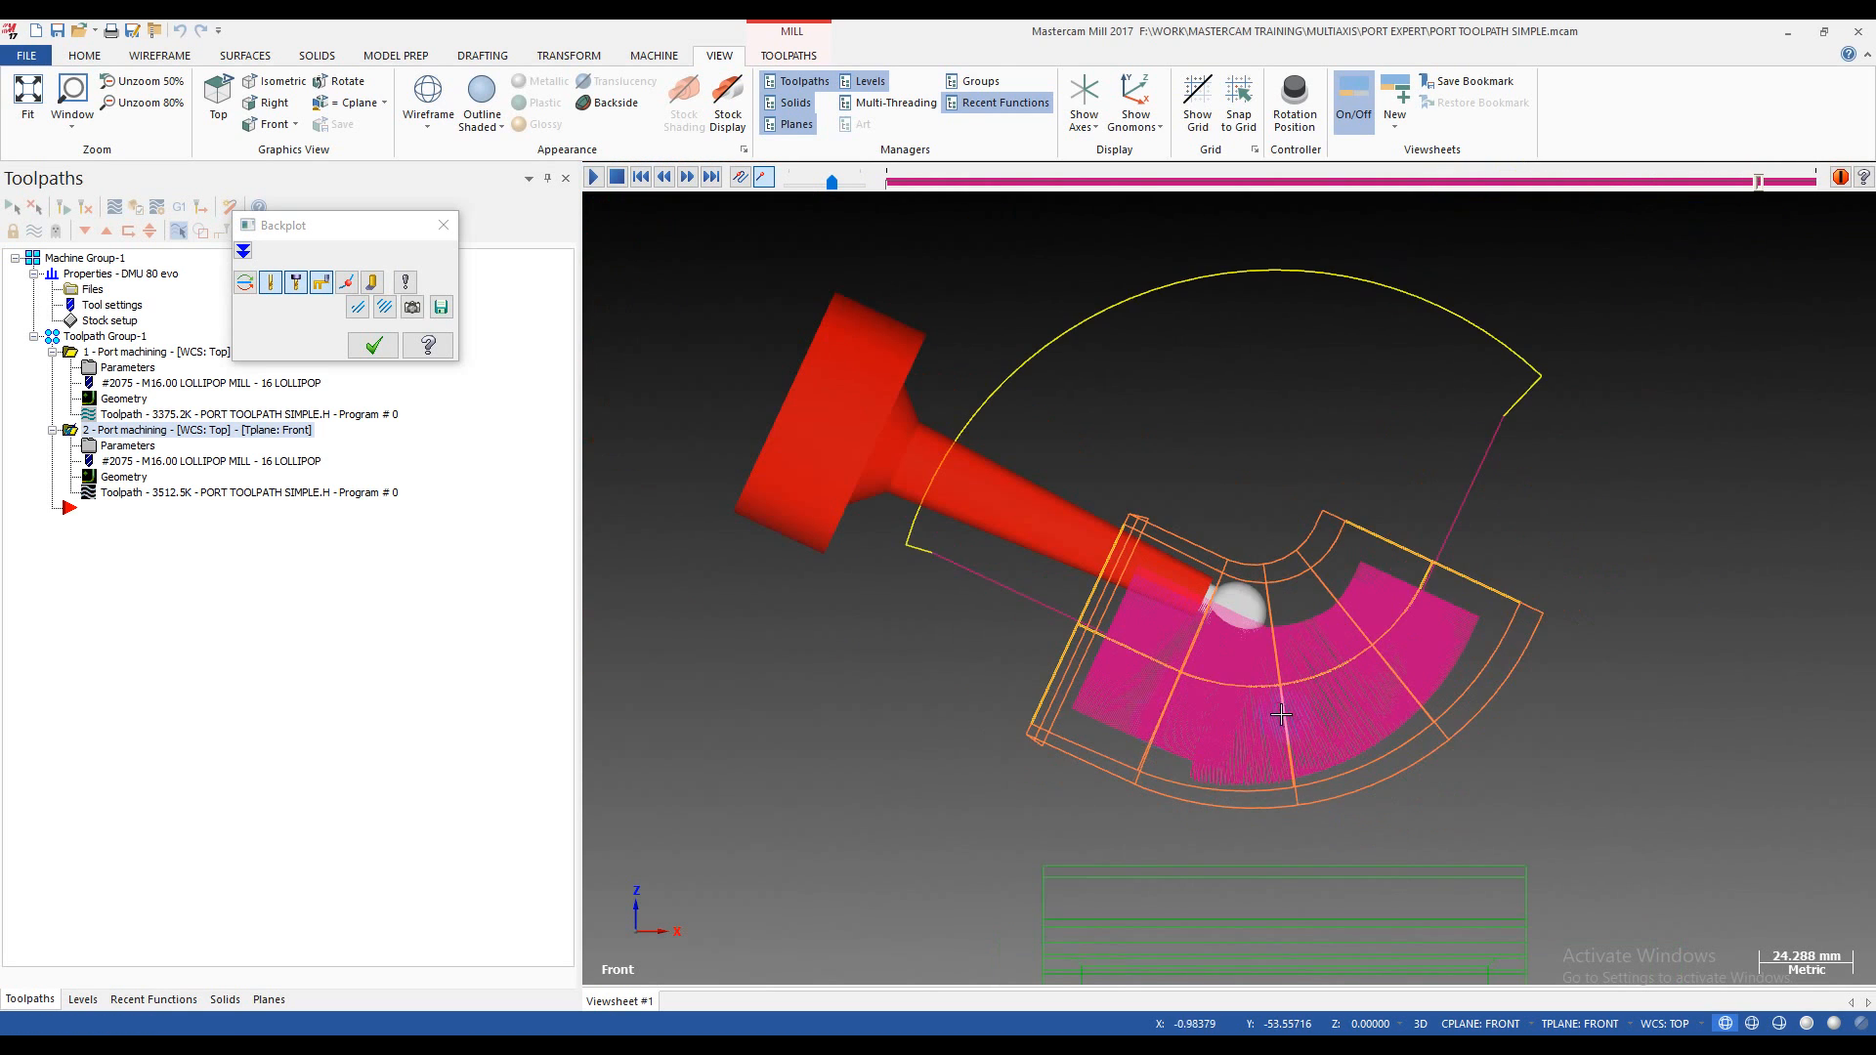
pyautogui.moveTo(1270, 713)
pyautogui.mouseDown(button='middle')
pyautogui.moveTo(1291, 711)
pyautogui.moveTo(1310, 645)
pyautogui.moveTo(1363, 642)
pyautogui.moveTo(1431, 540)
pyautogui.mouseUp(button='middle')
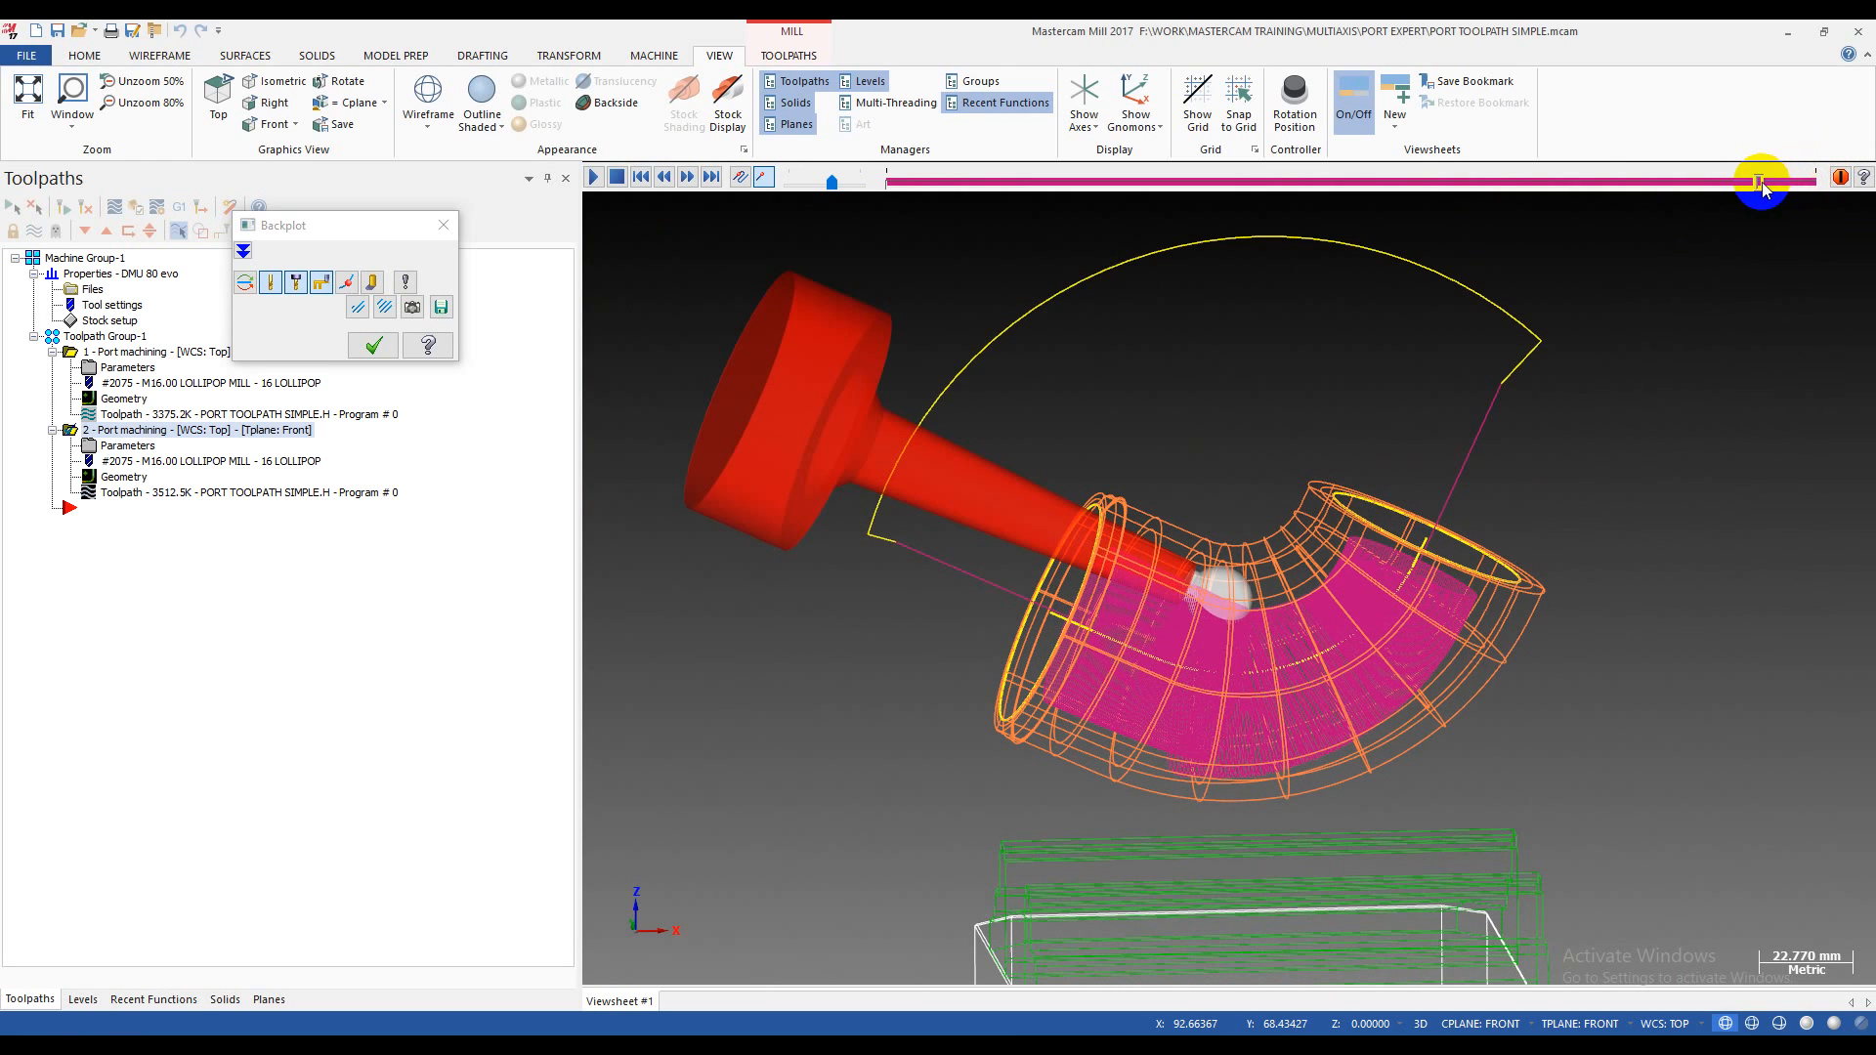
pyautogui.moveTo(1761, 184); pyautogui.dragTo(1469, 293)
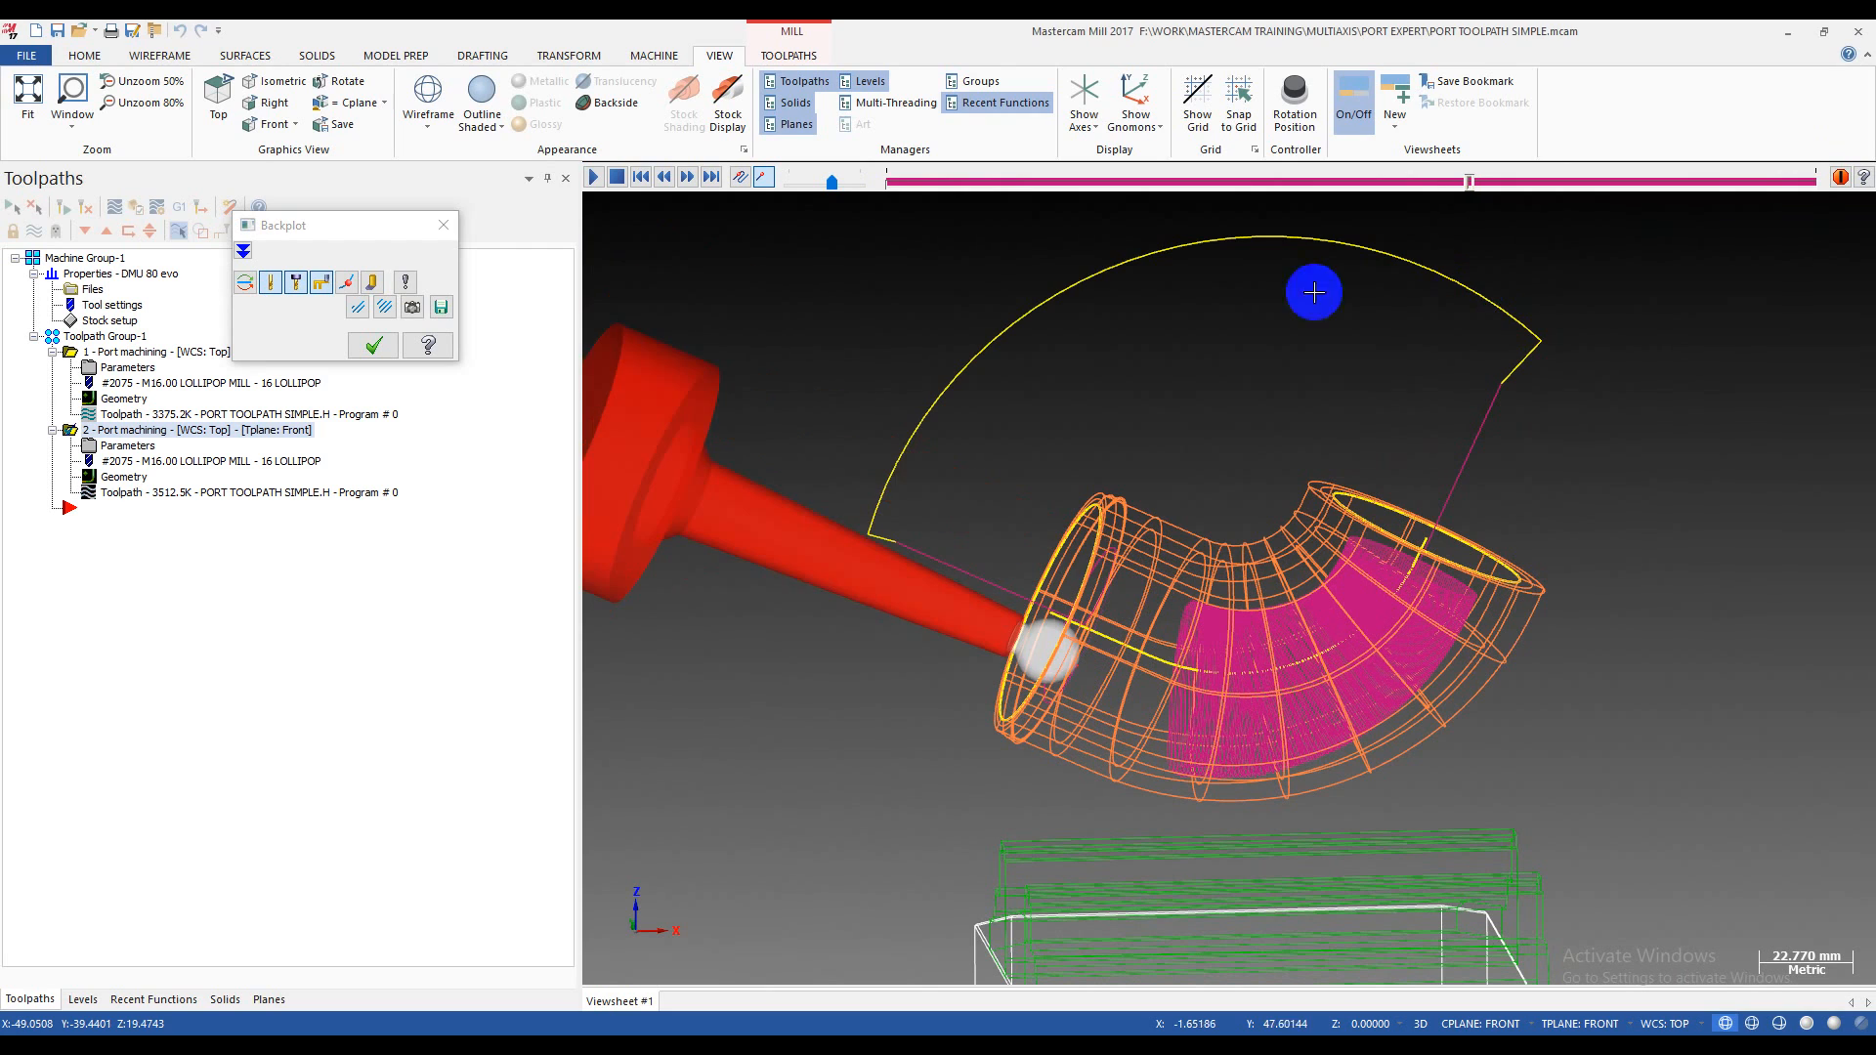
pyautogui.click(441, 224)
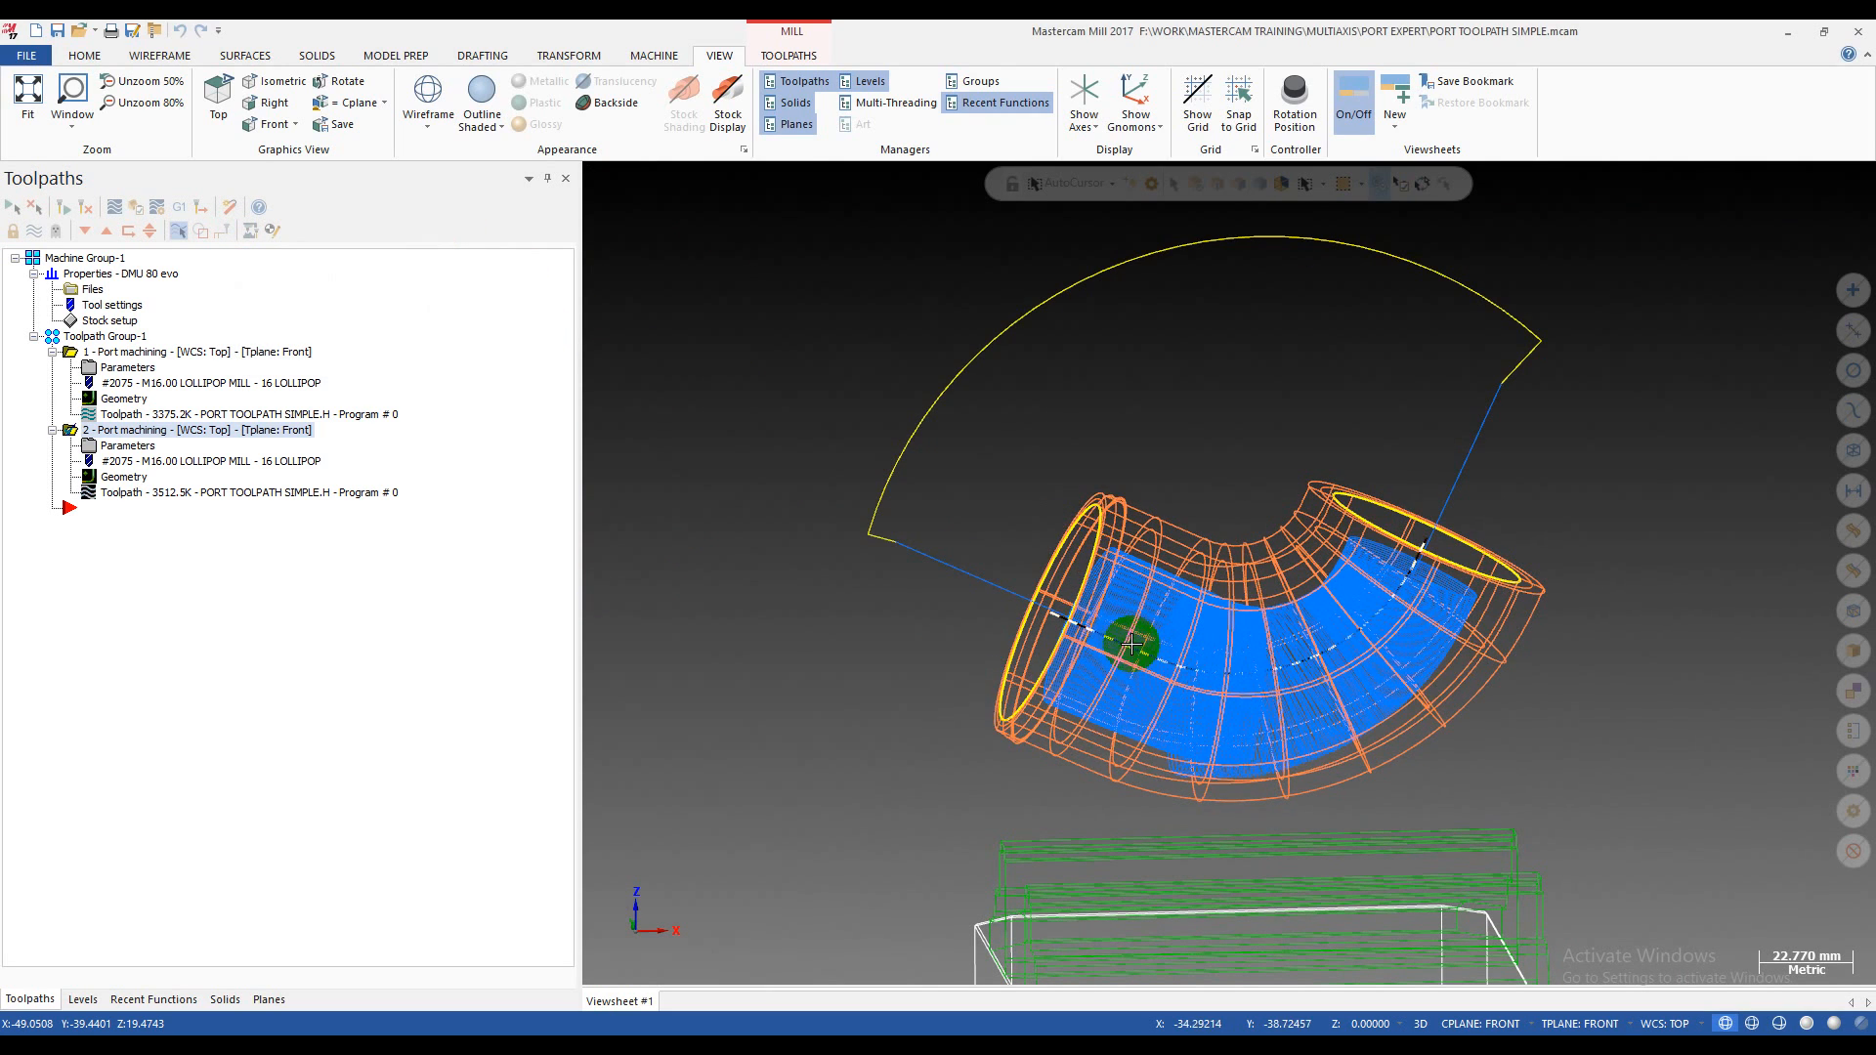
# - Backplot the second operation again from an angled view, checking both tool approaches where the sides meet, run to the end and close
pyautogui.scroll(1, 1131, 646)
pyautogui.moveTo(1123, 647)
pyautogui.mouseDown(button='middle')
pyautogui.moveTo(1162, 671)
pyautogui.moveTo(1046, 617)
pyautogui.mouseUp(button='middle')
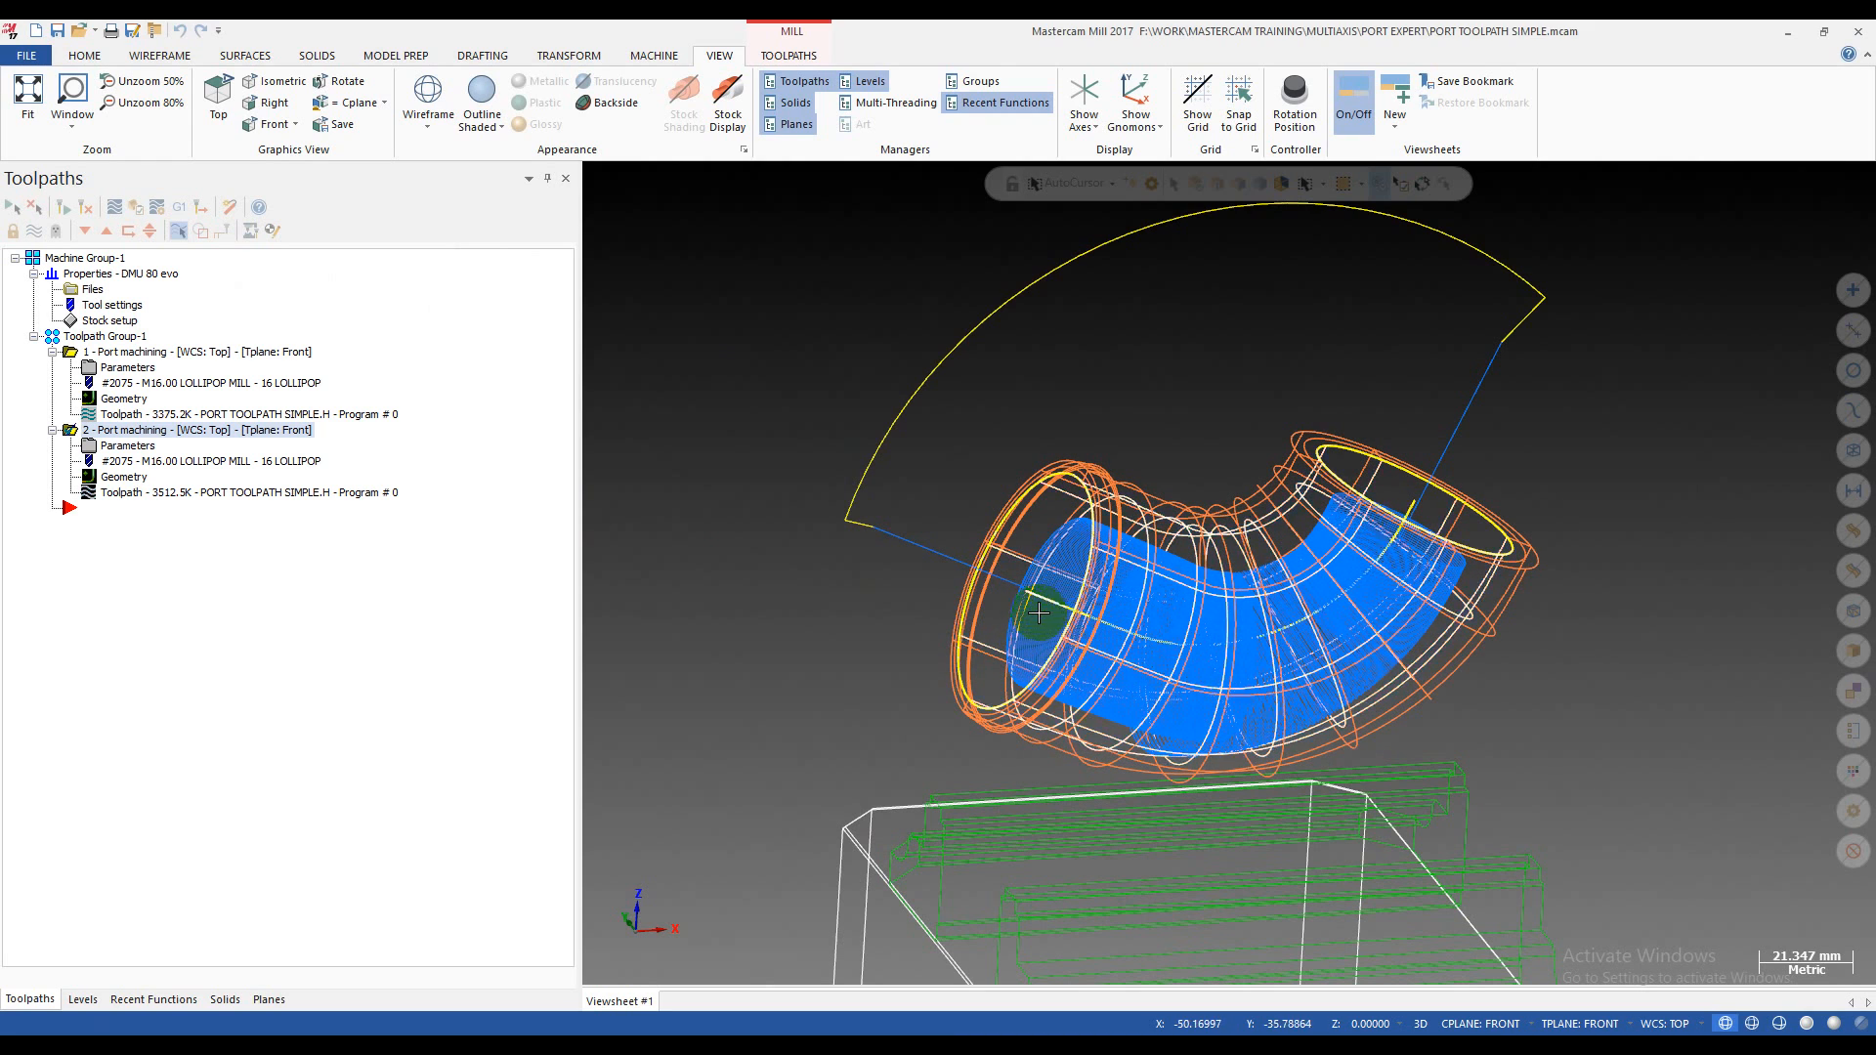
pyautogui.click(122, 494)
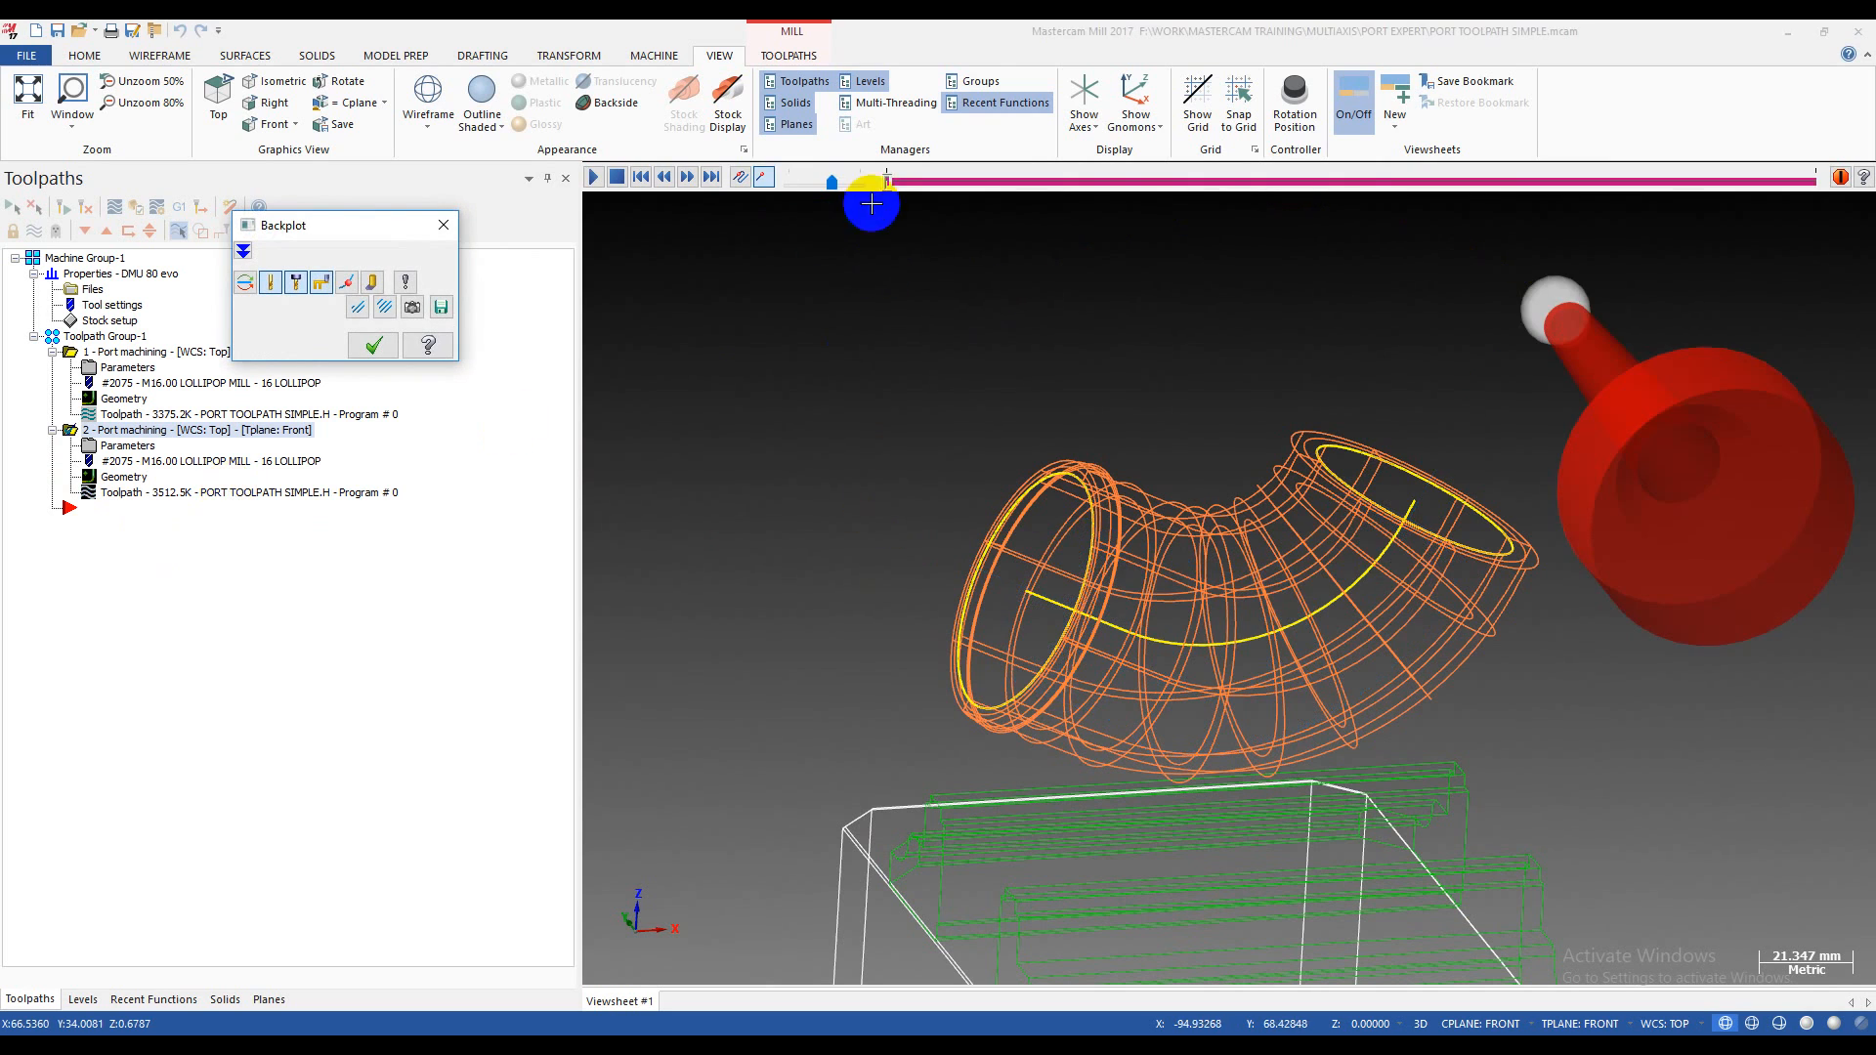
pyautogui.click(889, 180)
pyautogui.moveTo(889, 180); pyautogui.dragTo(1547, 311)
pyautogui.moveTo(1345, 541)
pyautogui.mouseDown(button='middle')
pyautogui.moveTo(1270, 537)
pyautogui.moveTo(1338, 562)
pyautogui.mouseUp(button='middle')
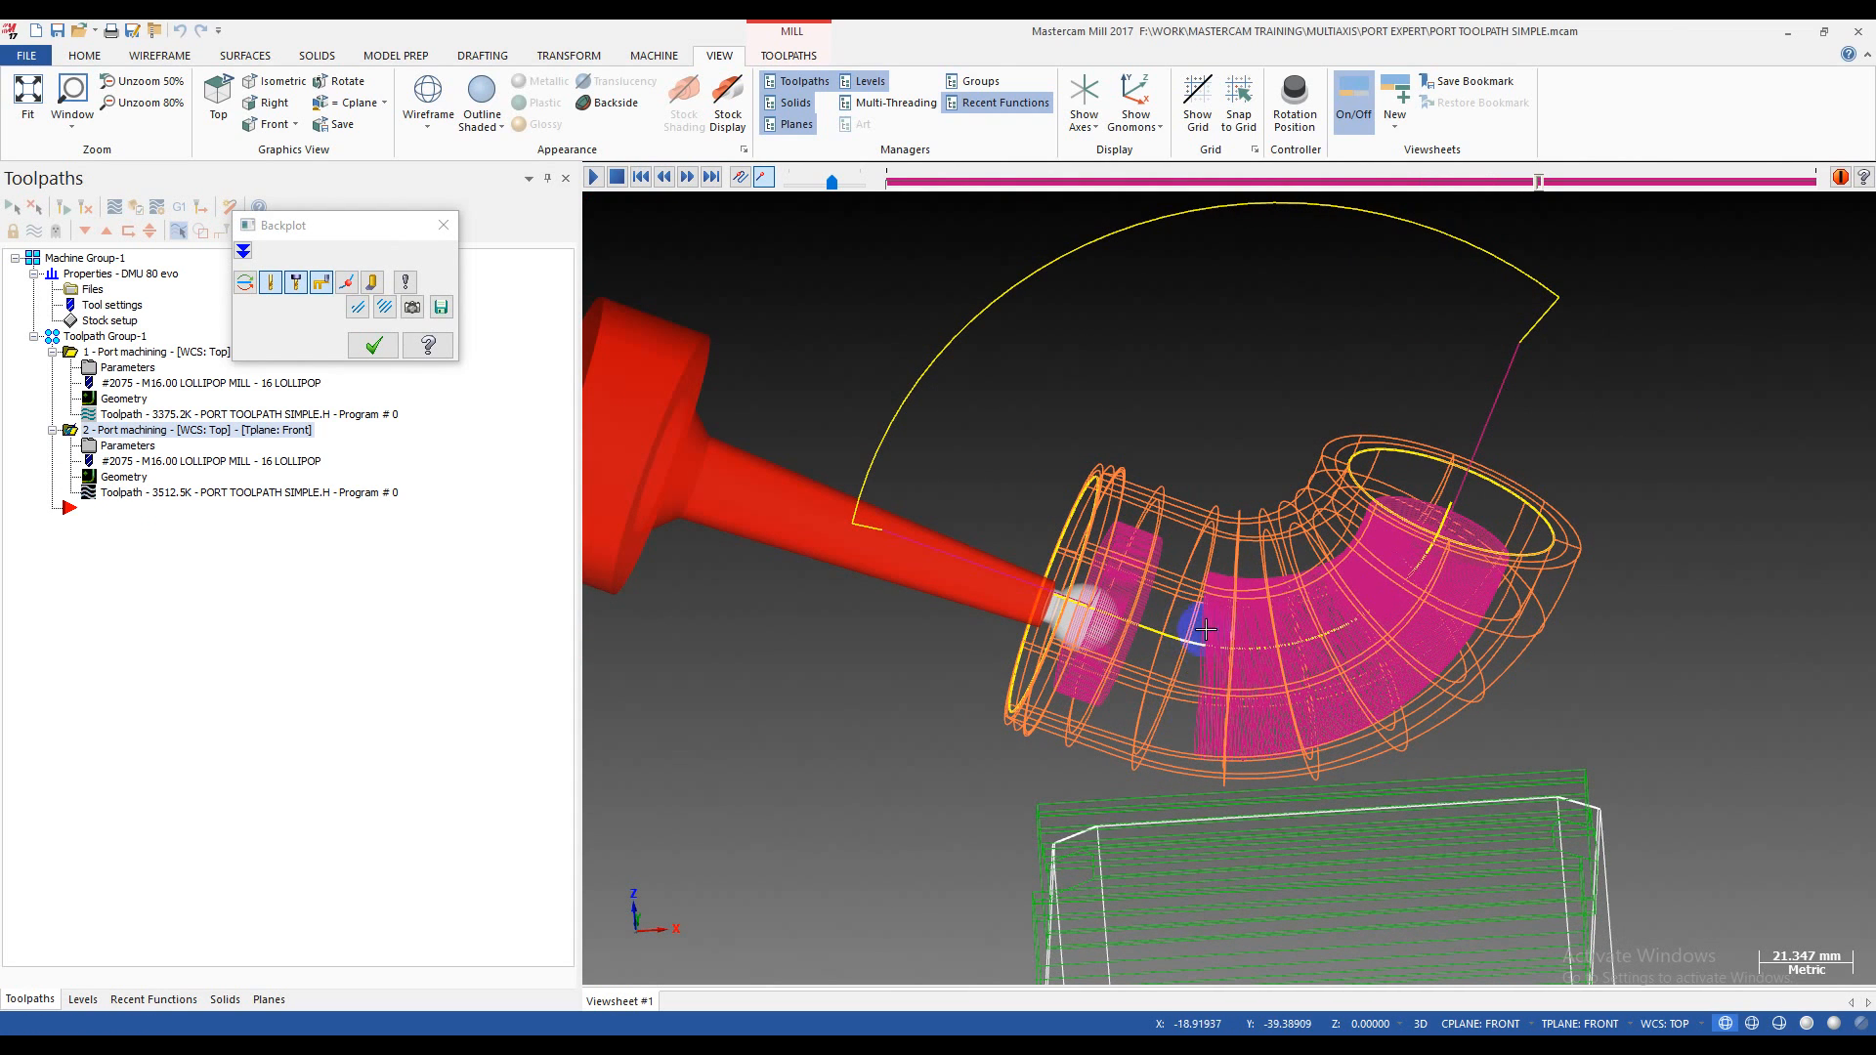
pyautogui.click(1529, 183)
pyautogui.moveTo(1394, 215); pyautogui.dragTo(1463, 232)
pyautogui.scroll(3, 1231, 608)
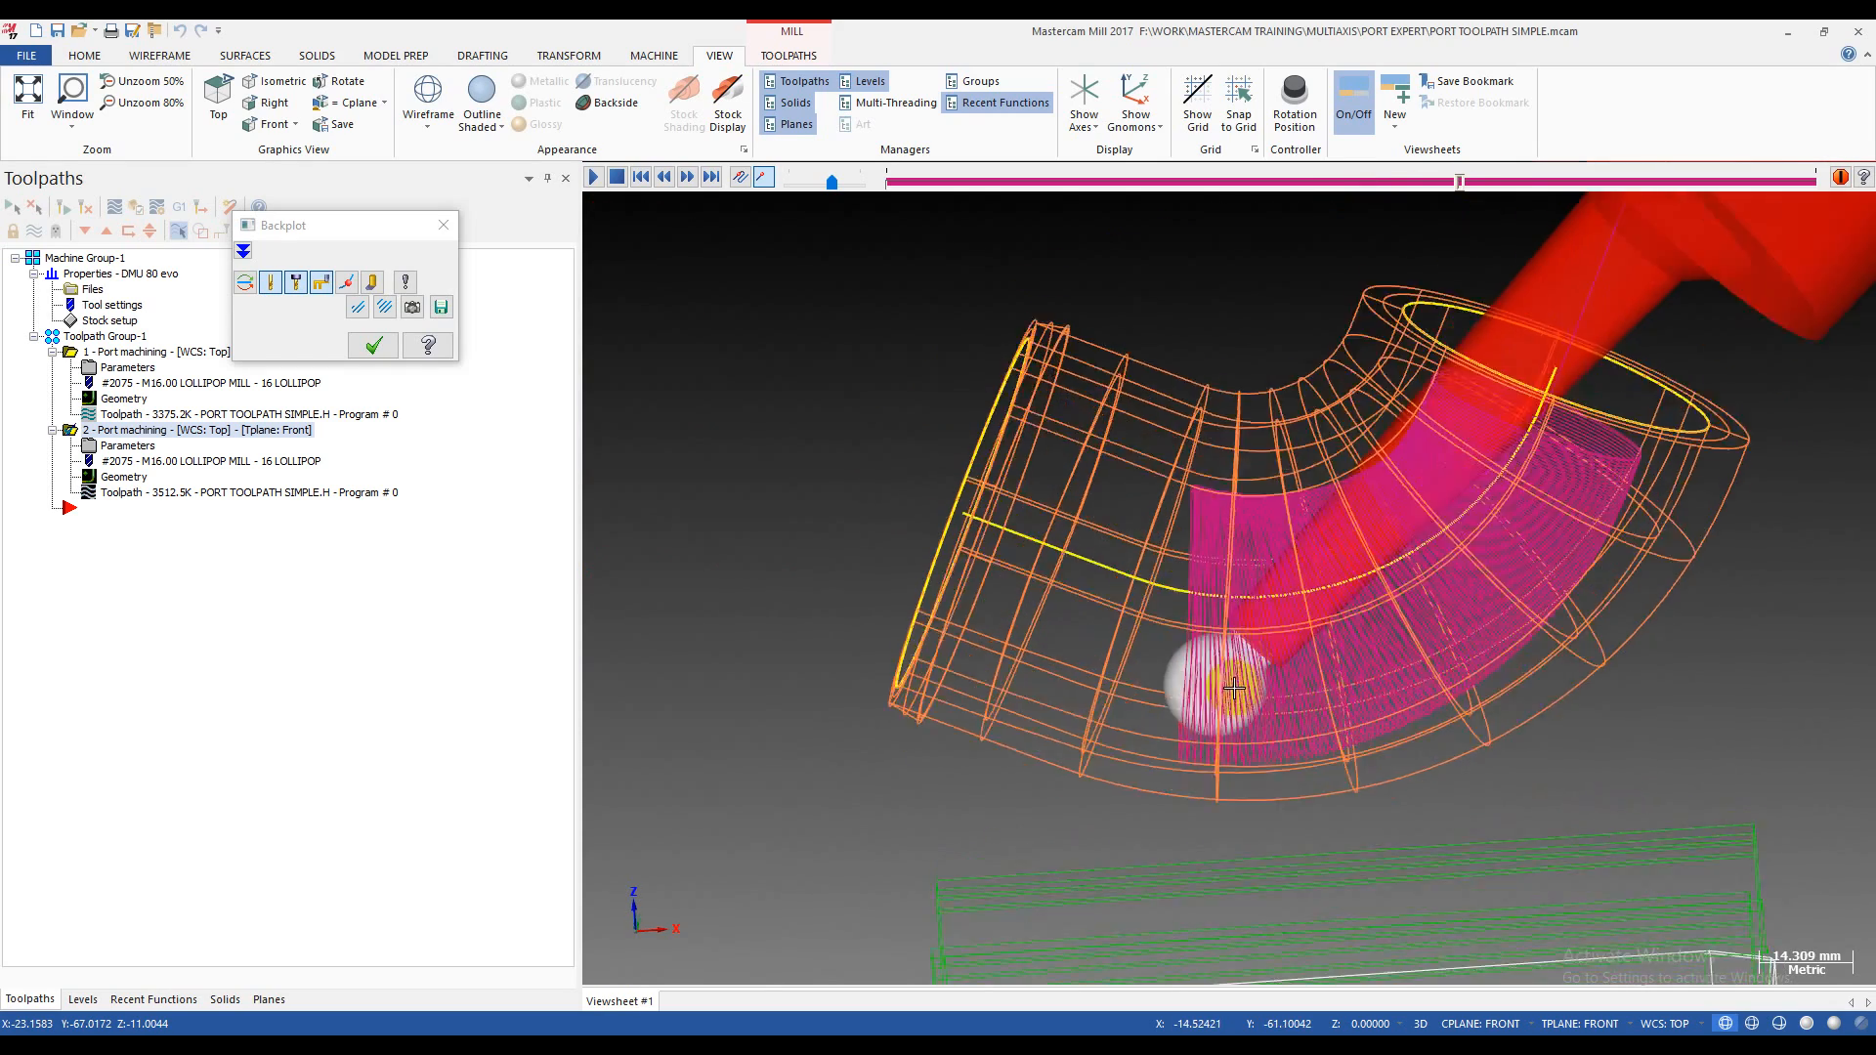
pyautogui.moveTo(1021, 685); pyautogui.dragTo(1296, 636, button='middle')
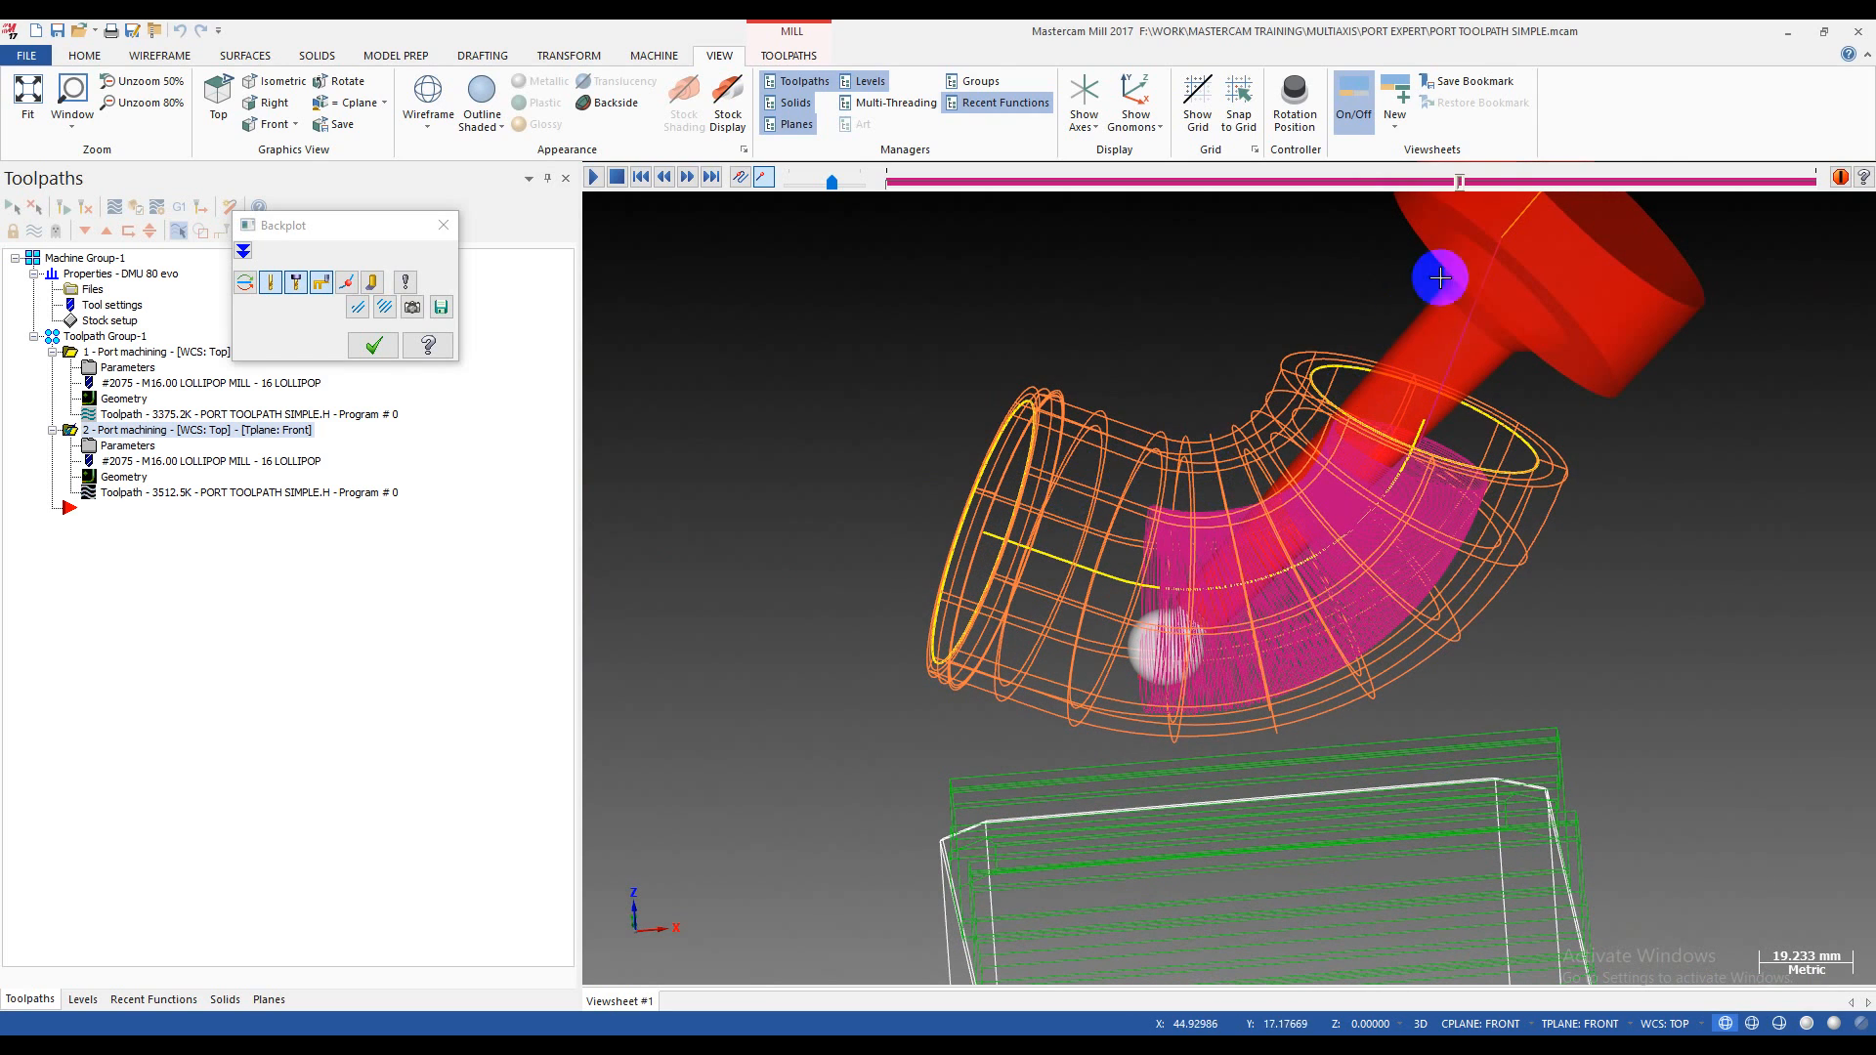
pyautogui.moveTo(1463, 196); pyautogui.dragTo(1832, 227)
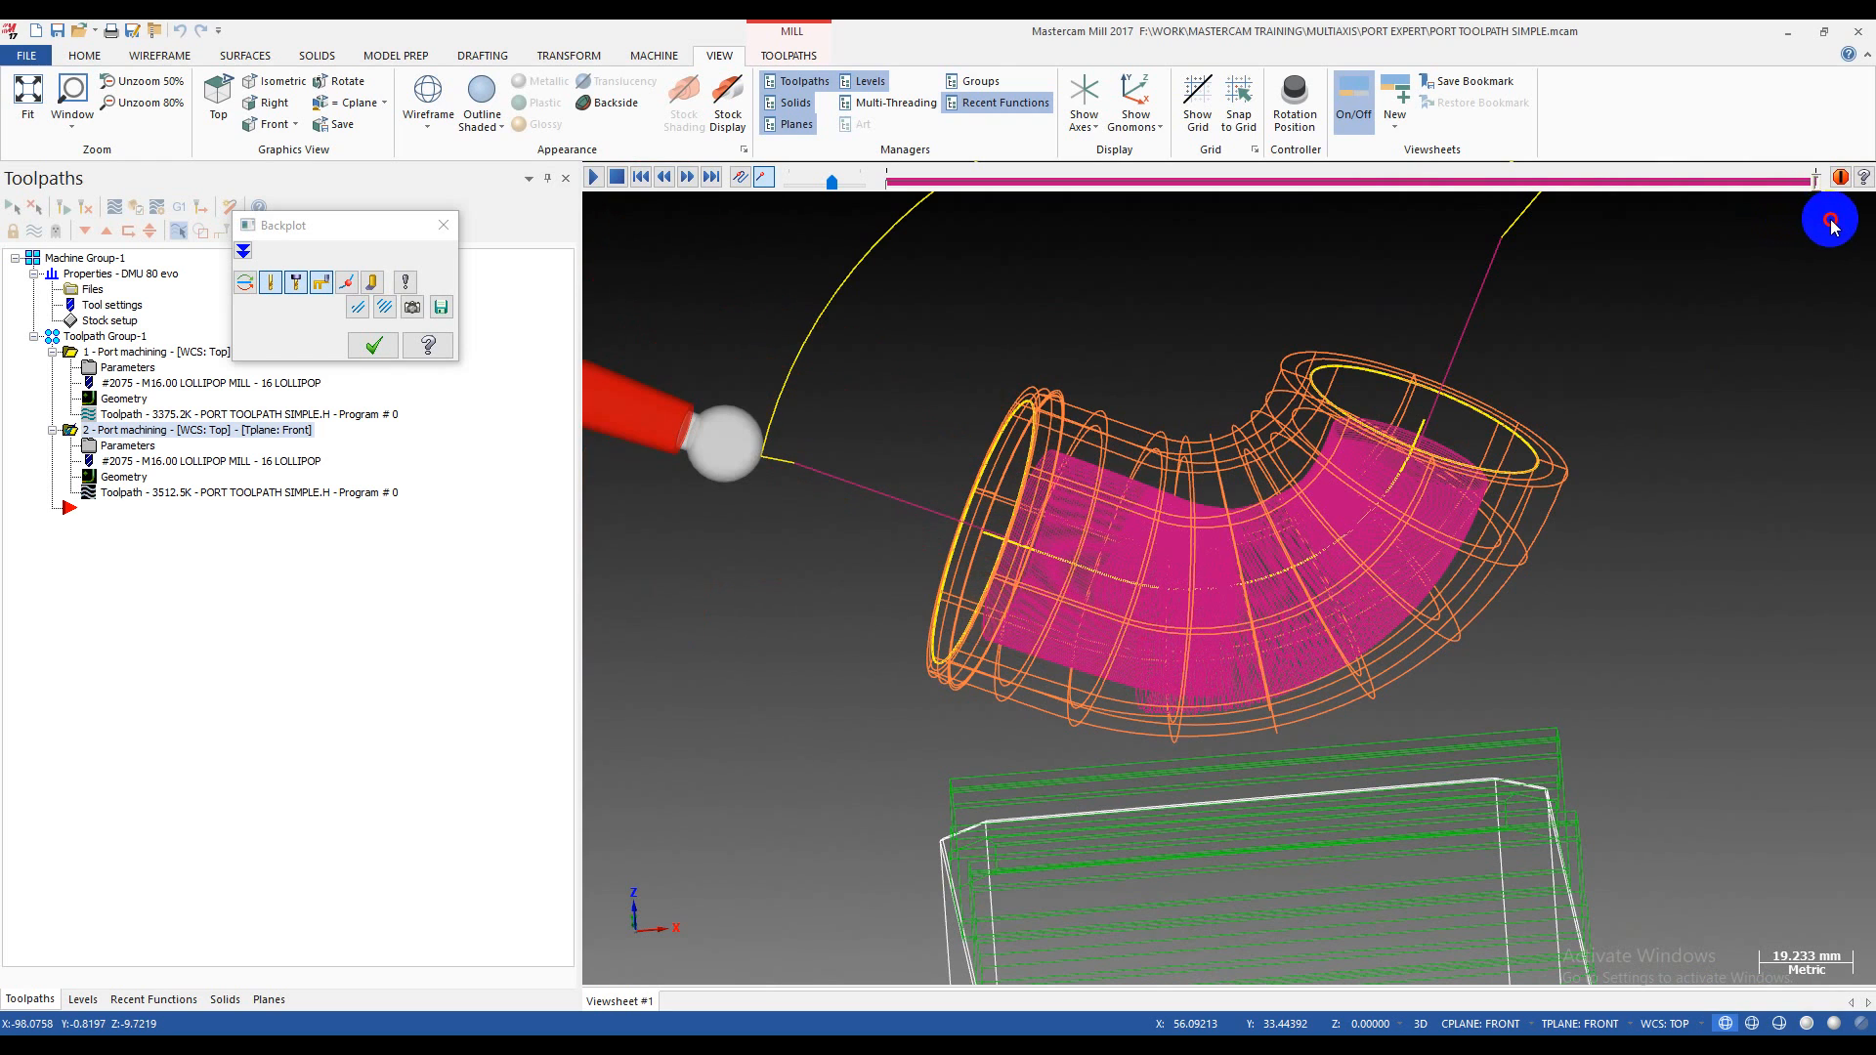
pyautogui.click(390, 347)
# - Alternate between the two port machining operations in the front view to compare where their top and bottom passes meet
pyautogui.moveTo(762, 467); pyautogui.dragTo(871, 496, button='middle')
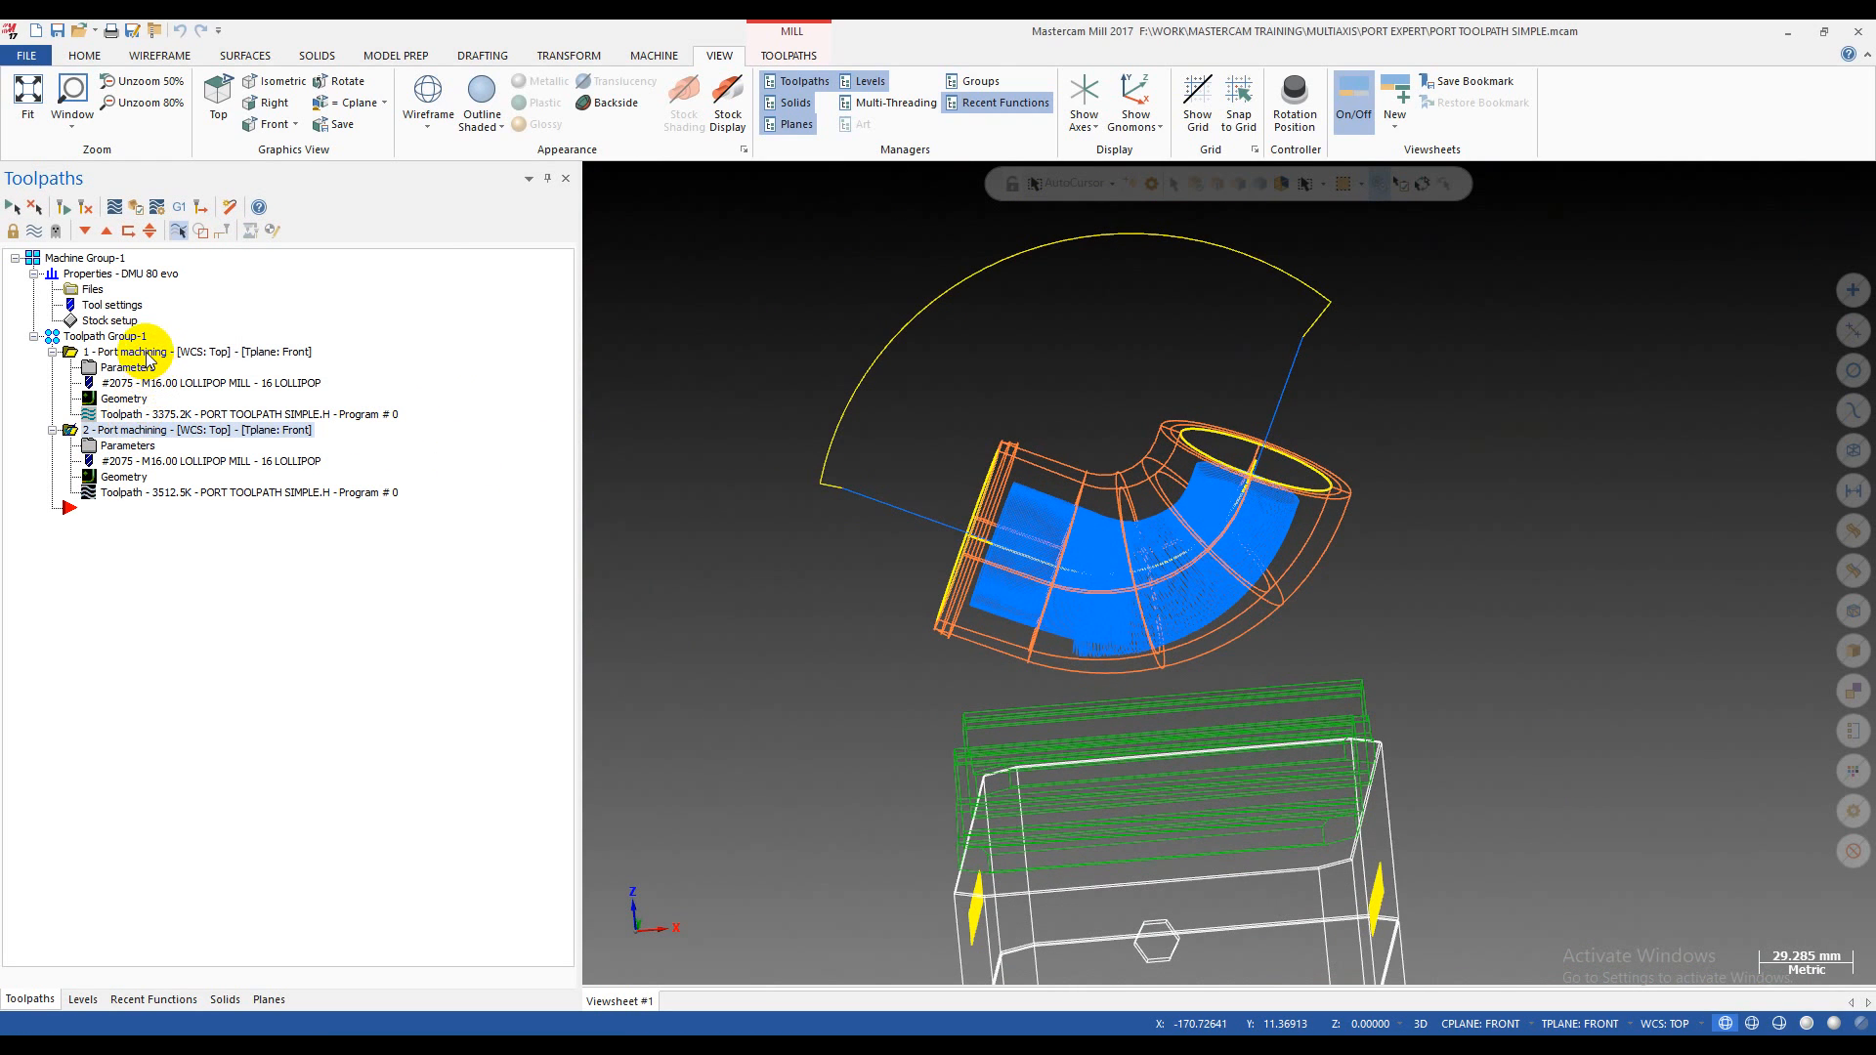
pyautogui.scroll(2, 985, 623)
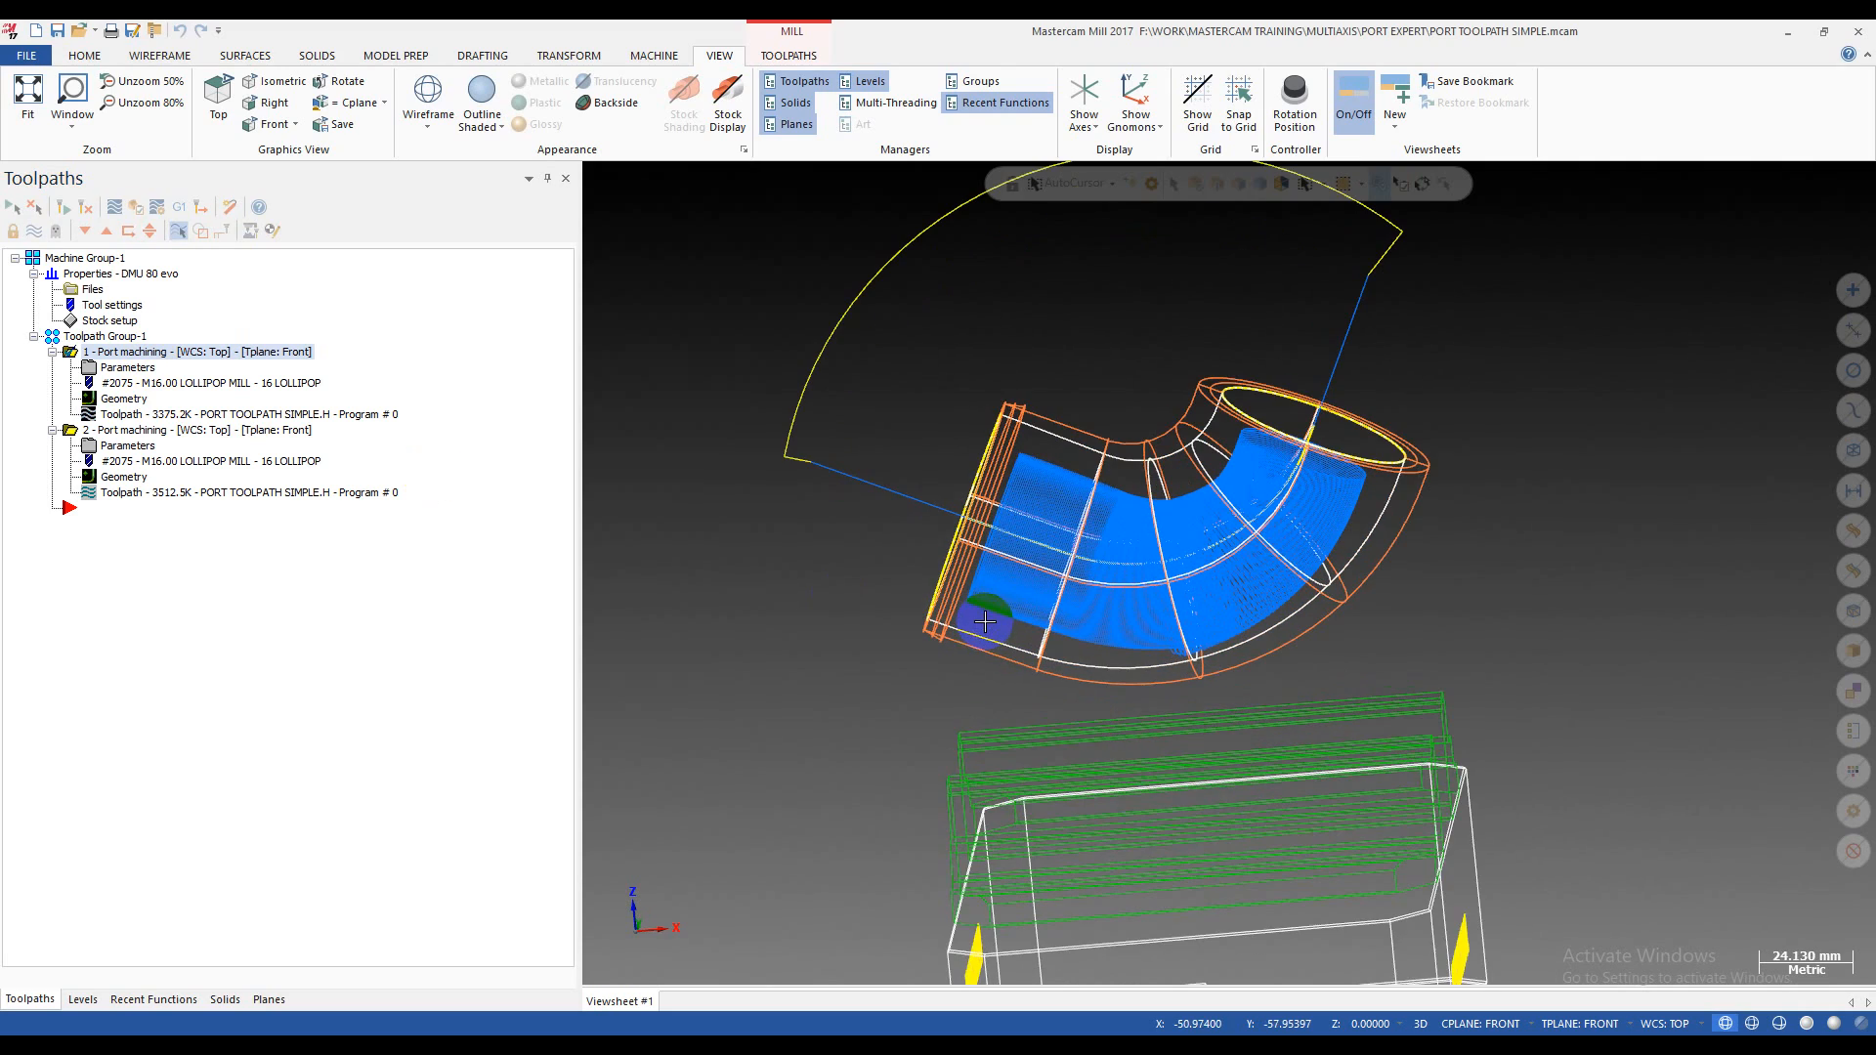
pyautogui.hotkey('alt', '2')
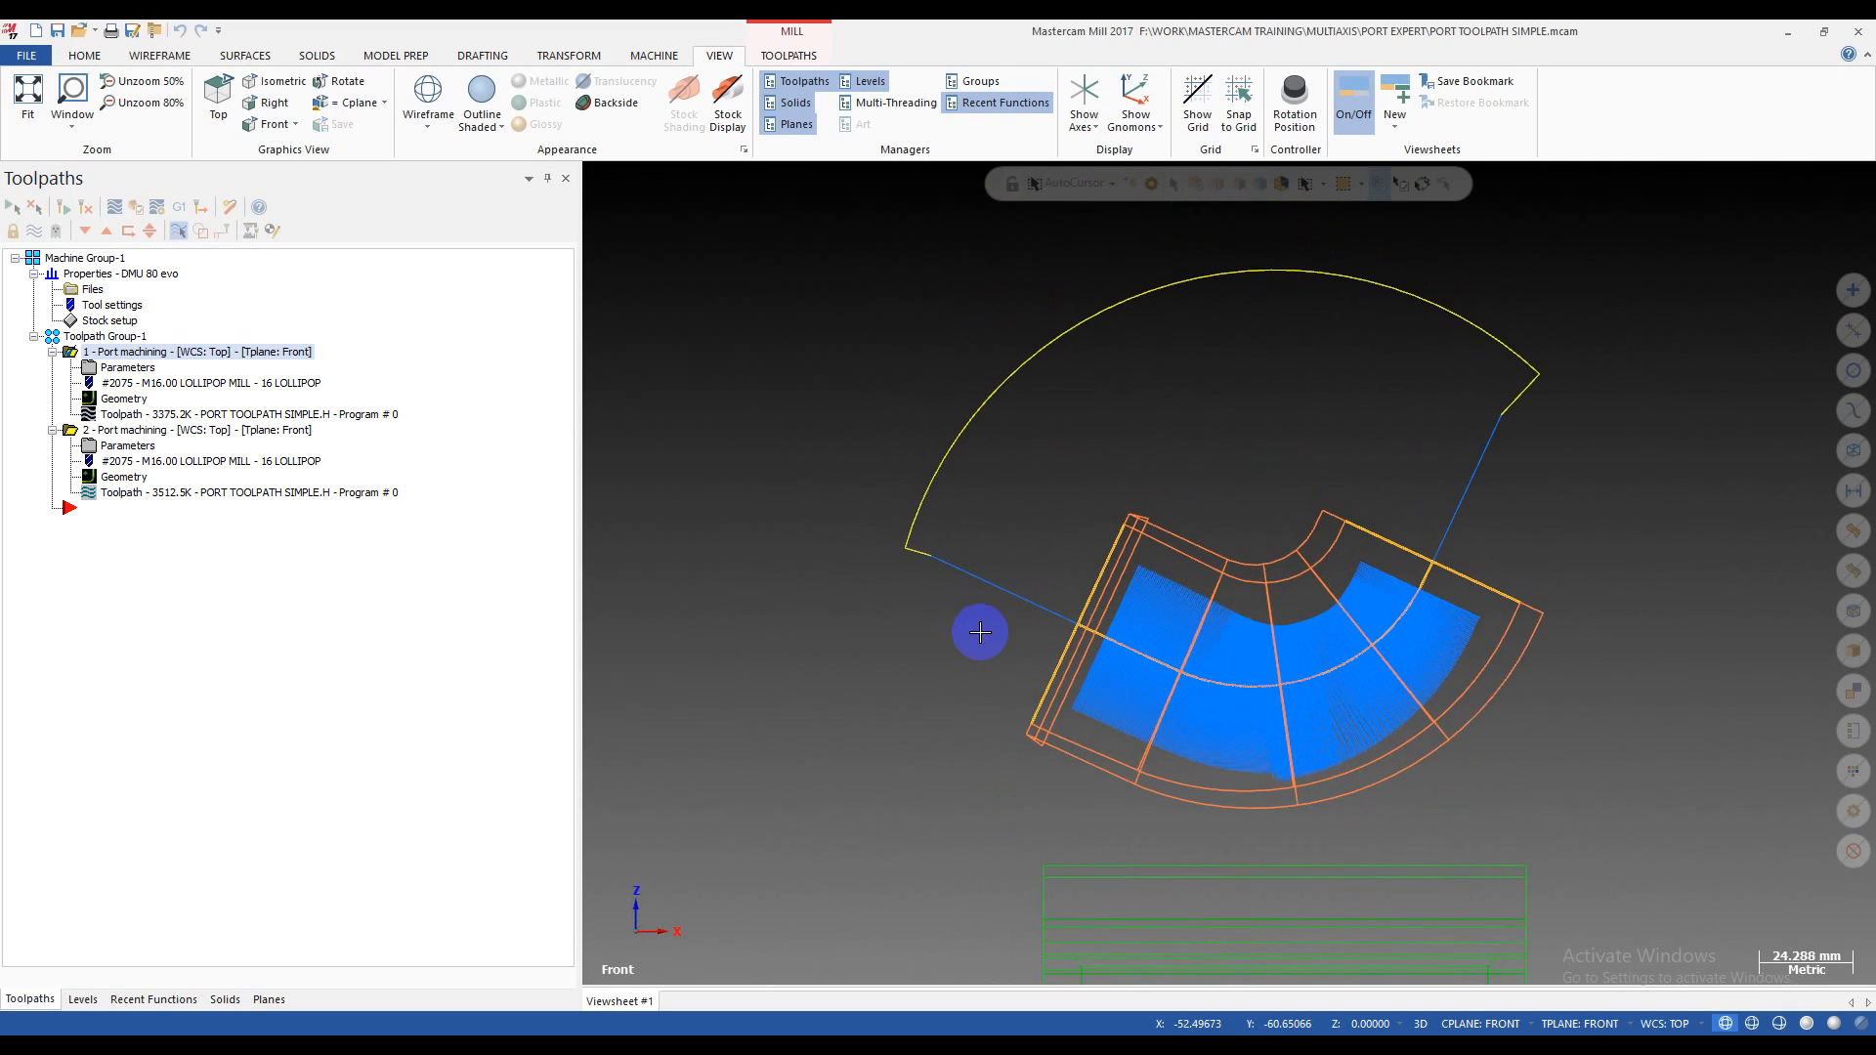
pyautogui.scroll(8, 1286, 721)
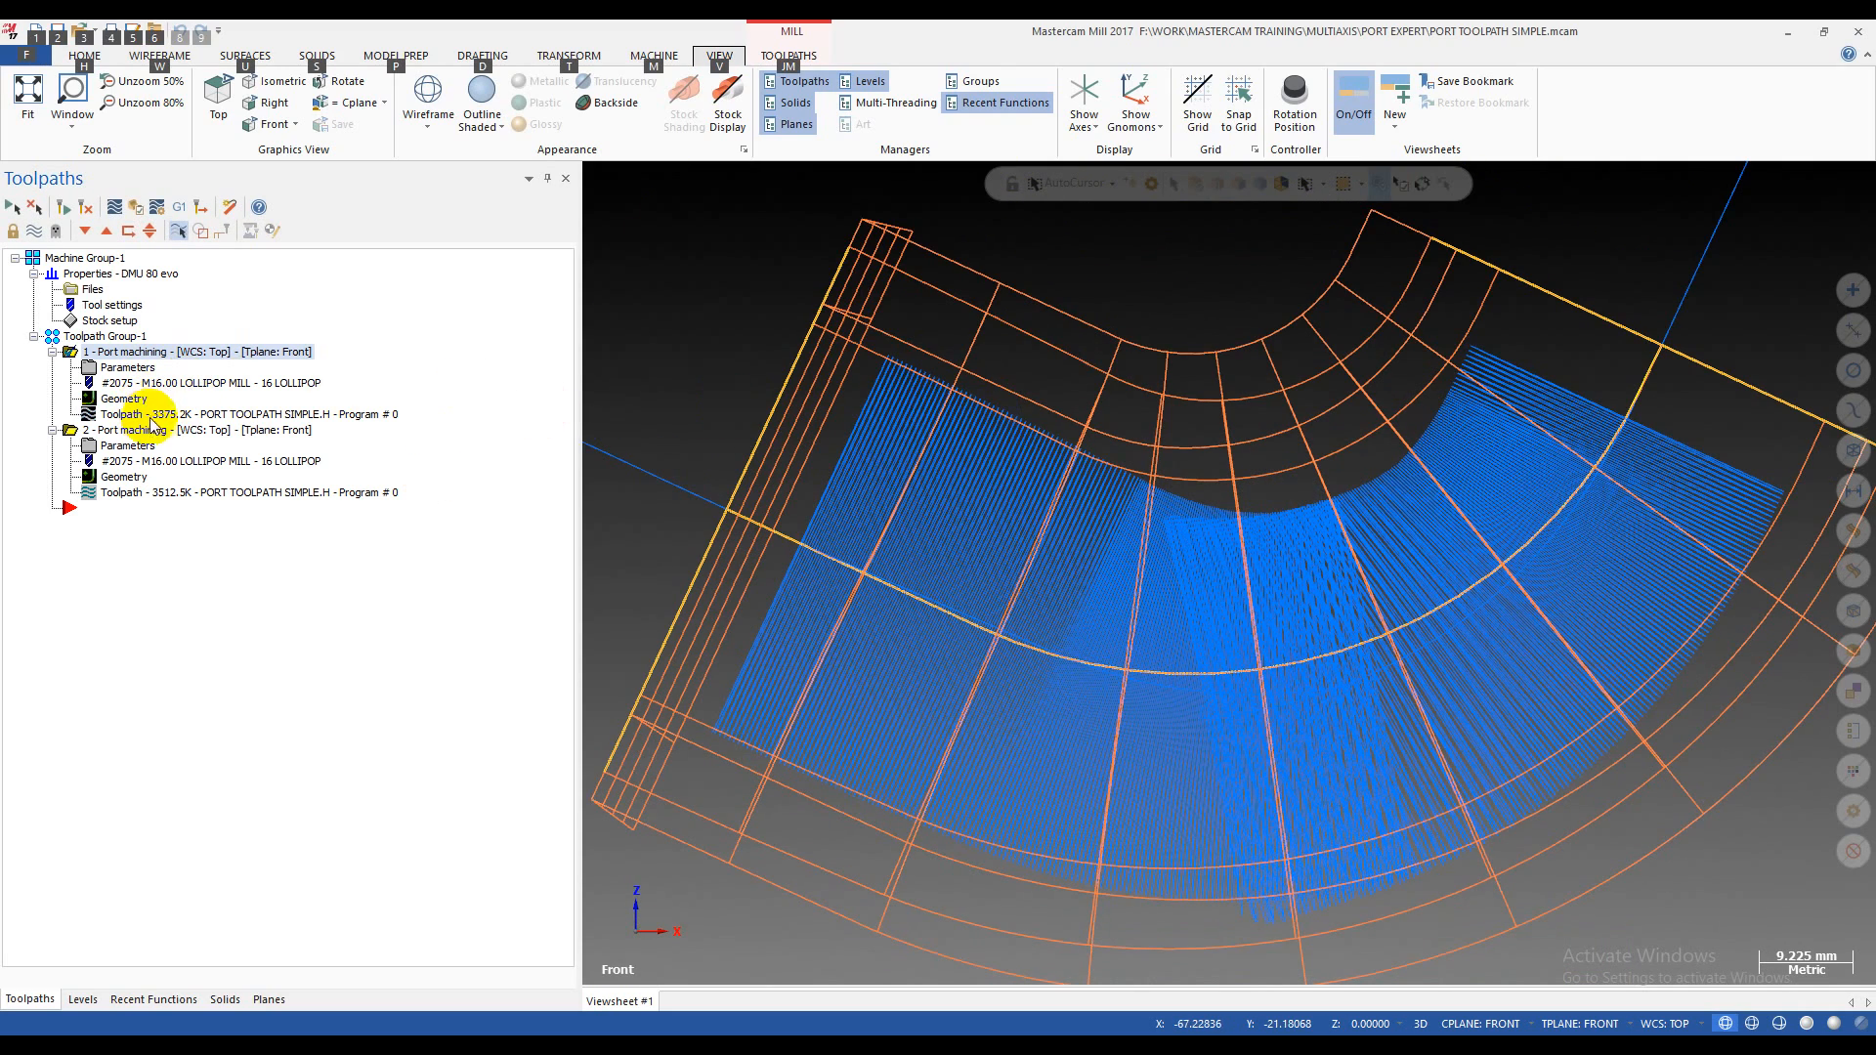
pyautogui.click(140, 431)
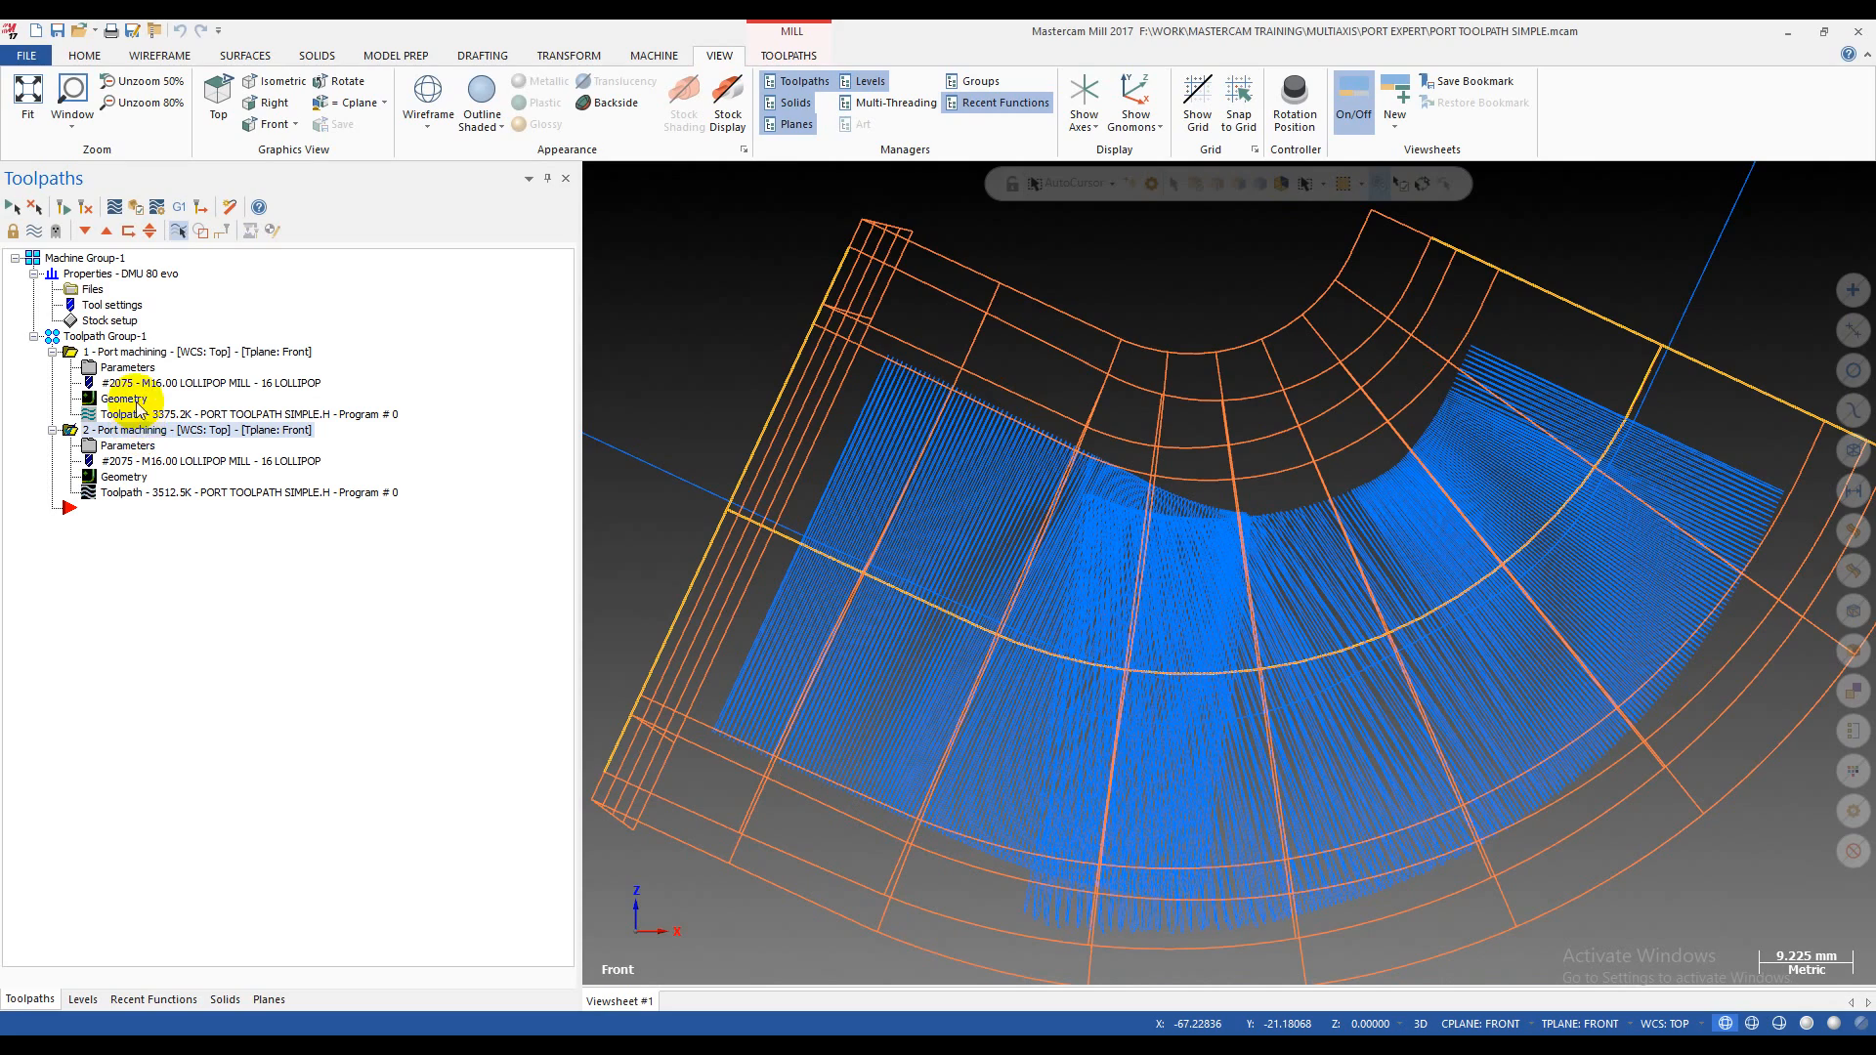
pyautogui.click(137, 354)
pyautogui.click(123, 432)
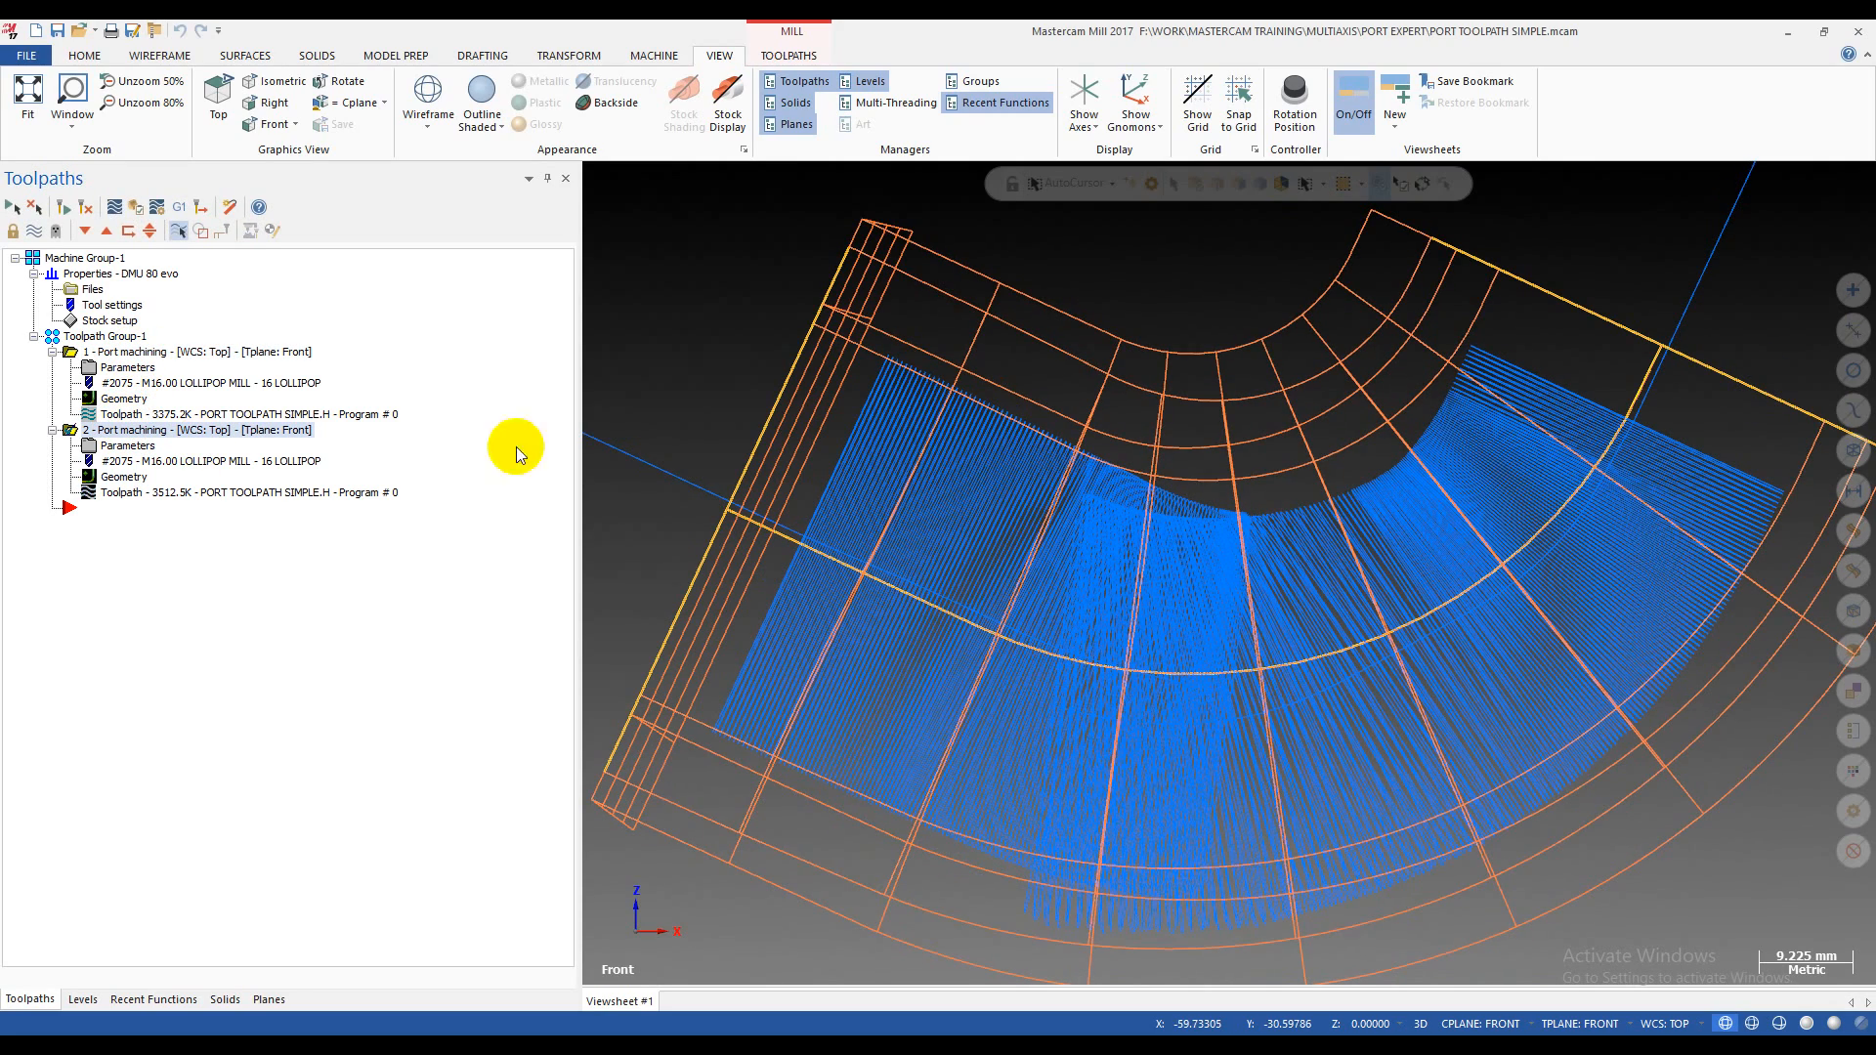
pyautogui.click(134, 354)
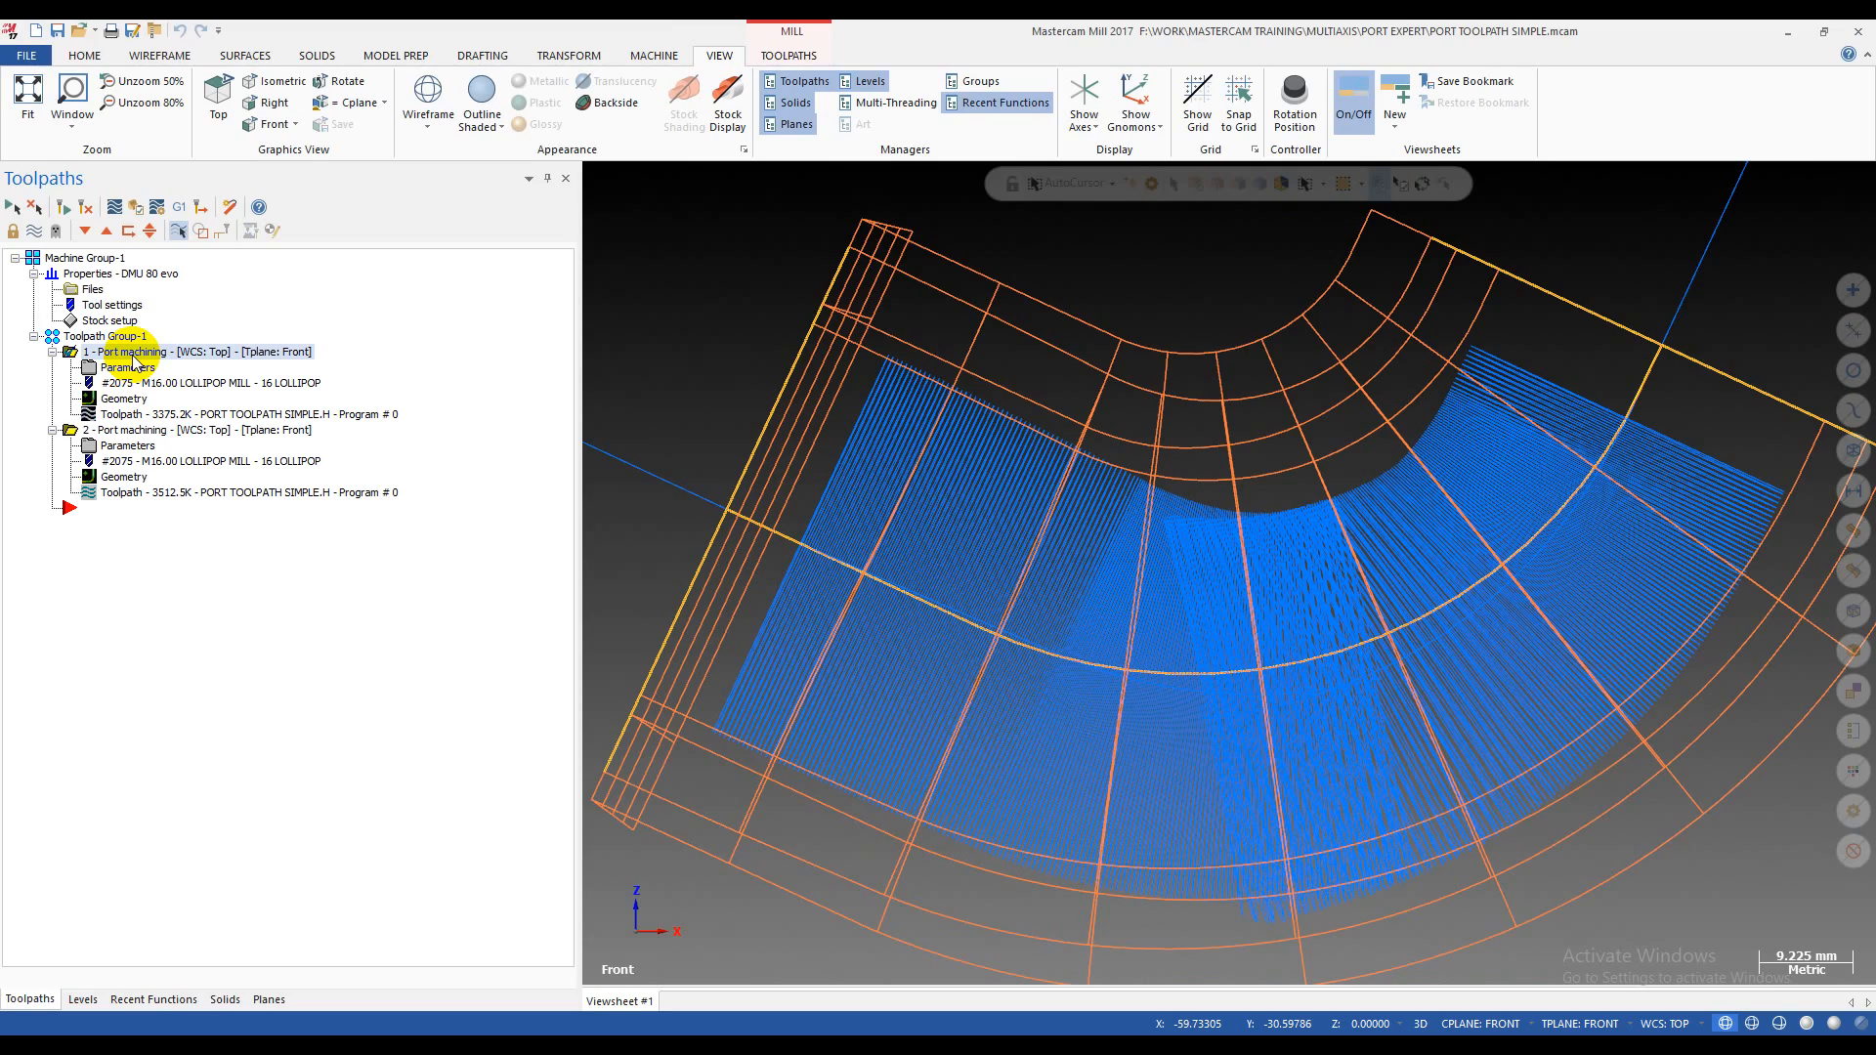
# - Shade the model and examine the Machine to and Output type choices in the second operation's cut pattern
pyautogui.scroll(-3, 913, 405)
pyautogui.moveTo(1006, 461); pyautogui.dragTo(684, 509, button='middle')
pyautogui.hotkey('alt', 's')
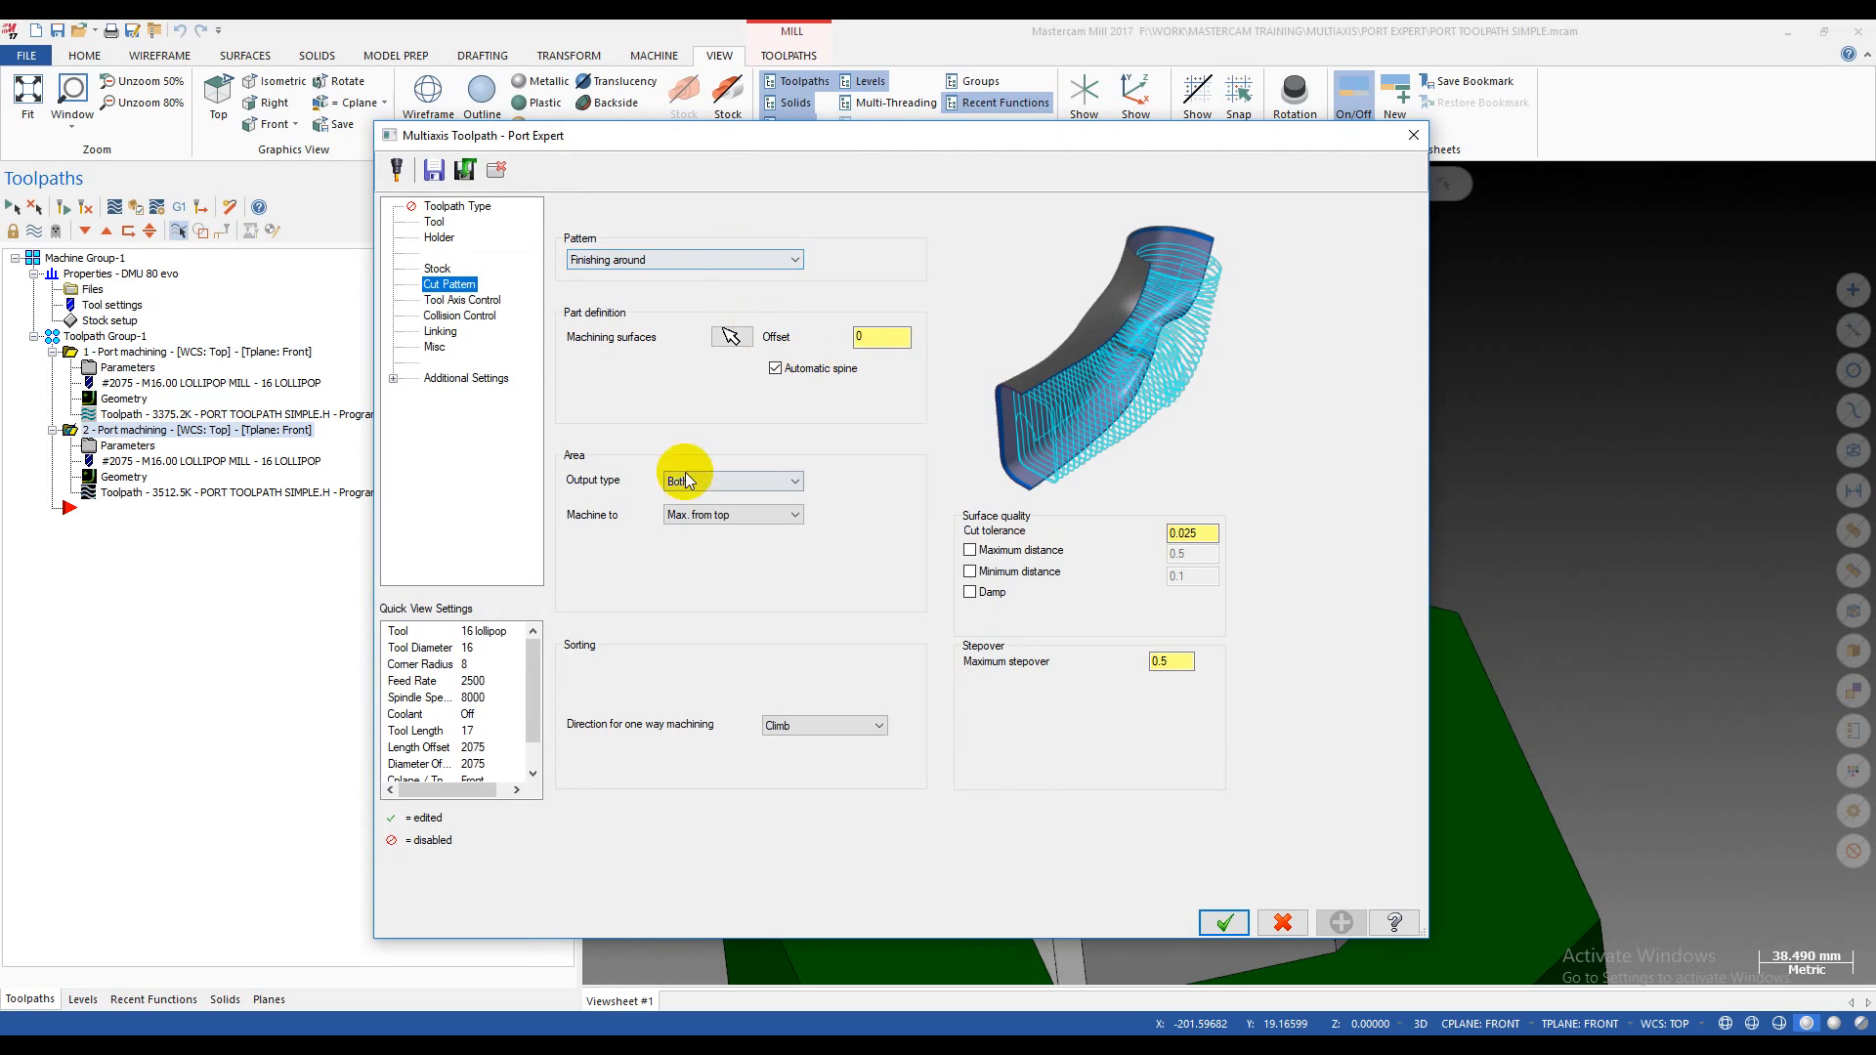
pyautogui.click(741, 518)
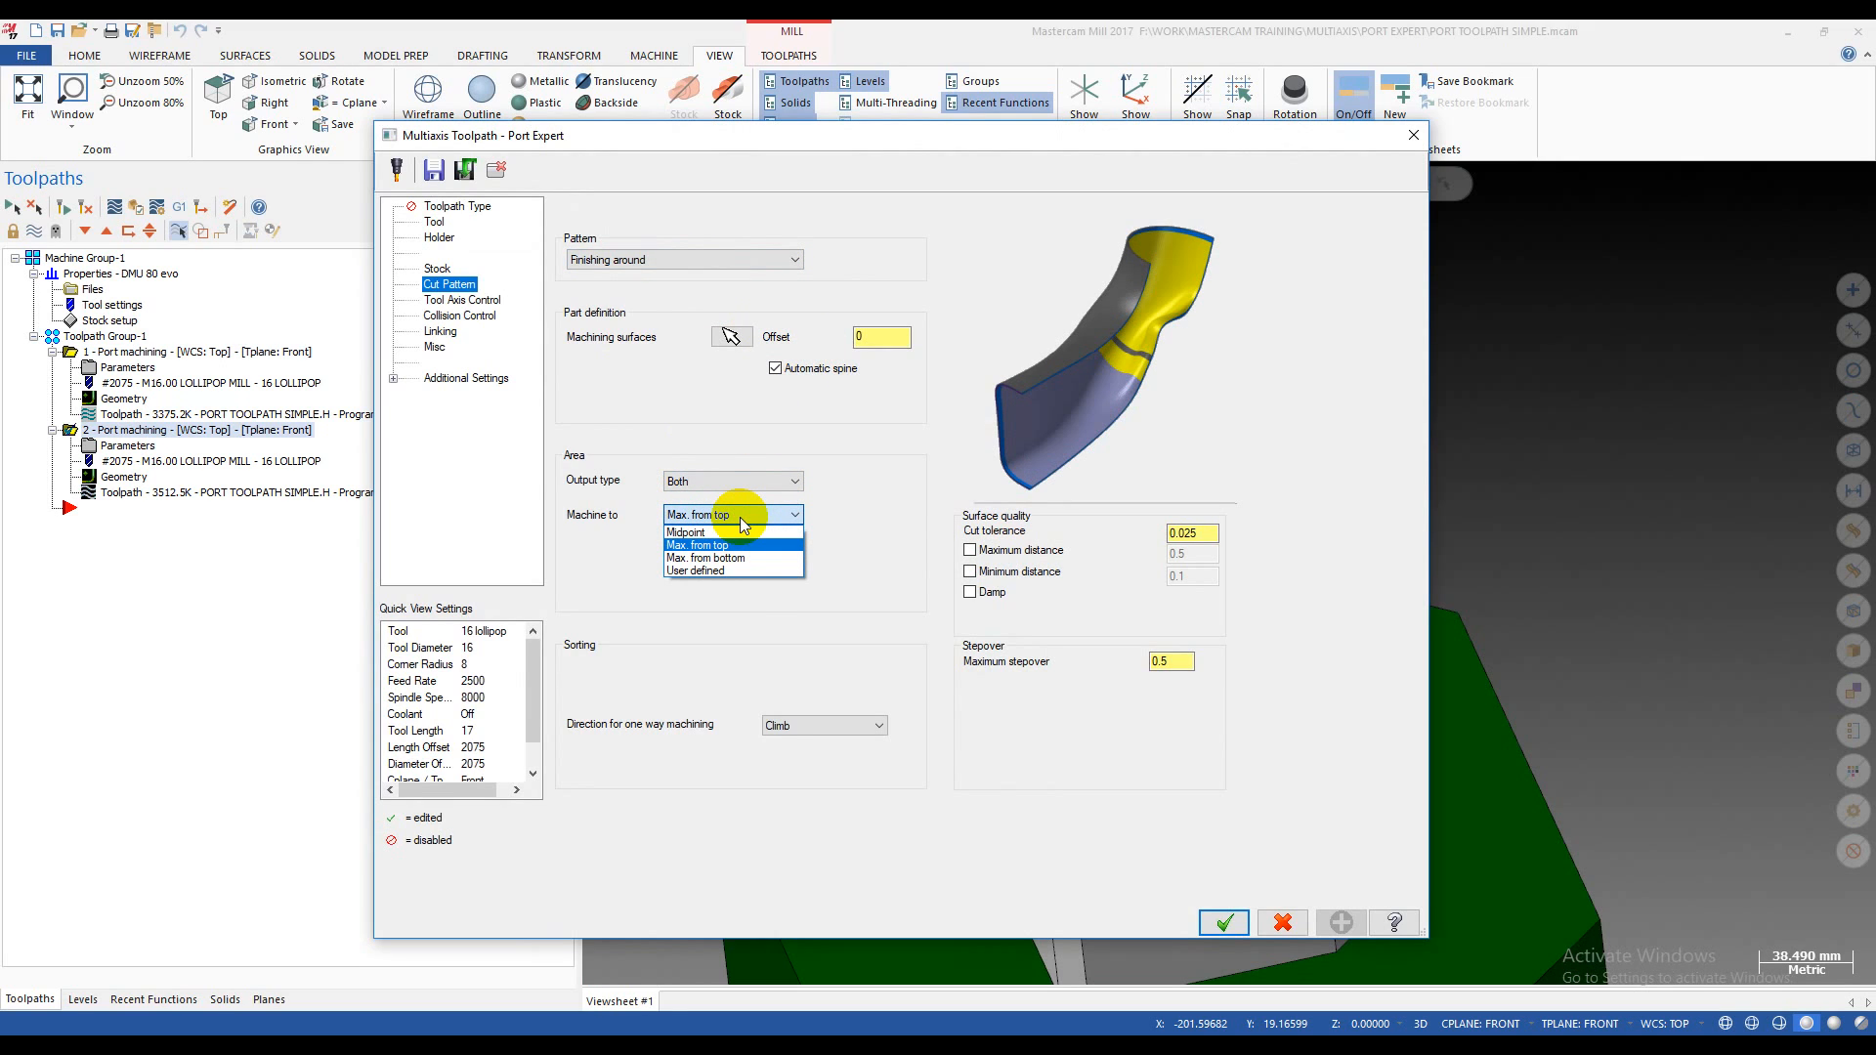
pyautogui.click(740, 518)
pyautogui.click(723, 481)
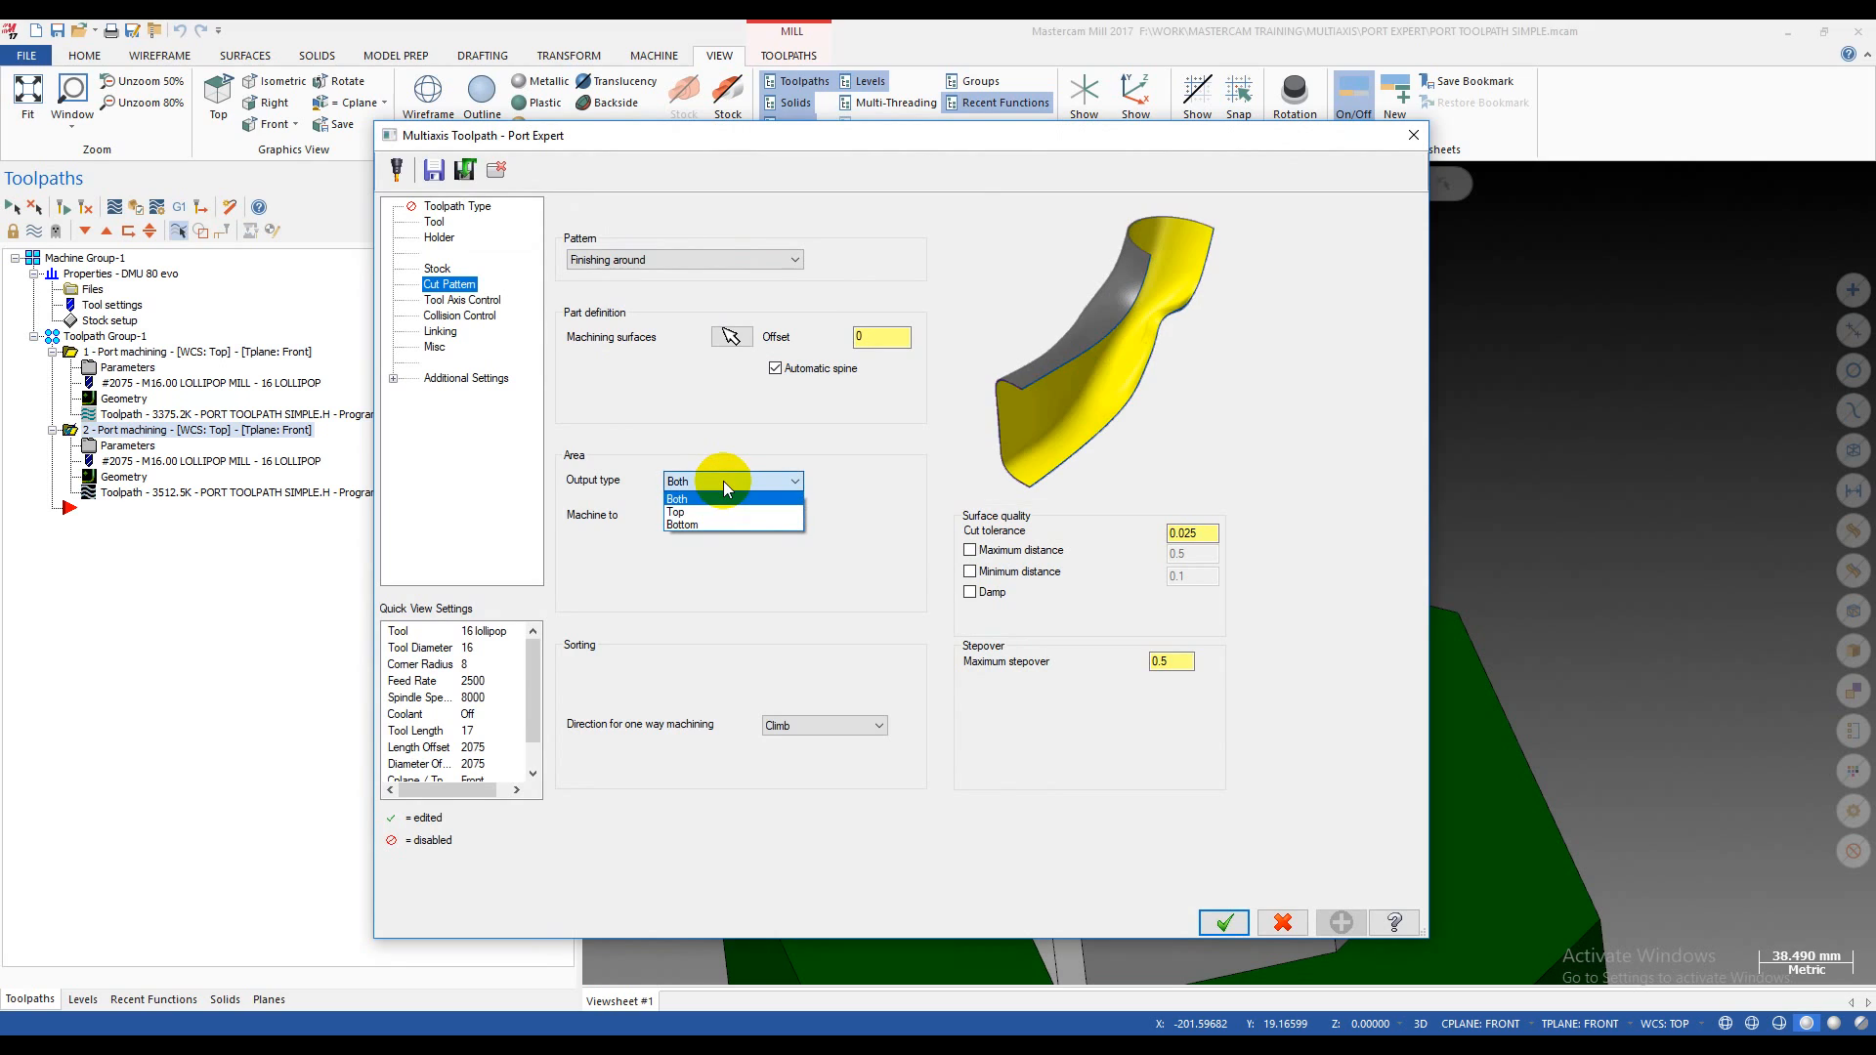
pyautogui.click(712, 537)
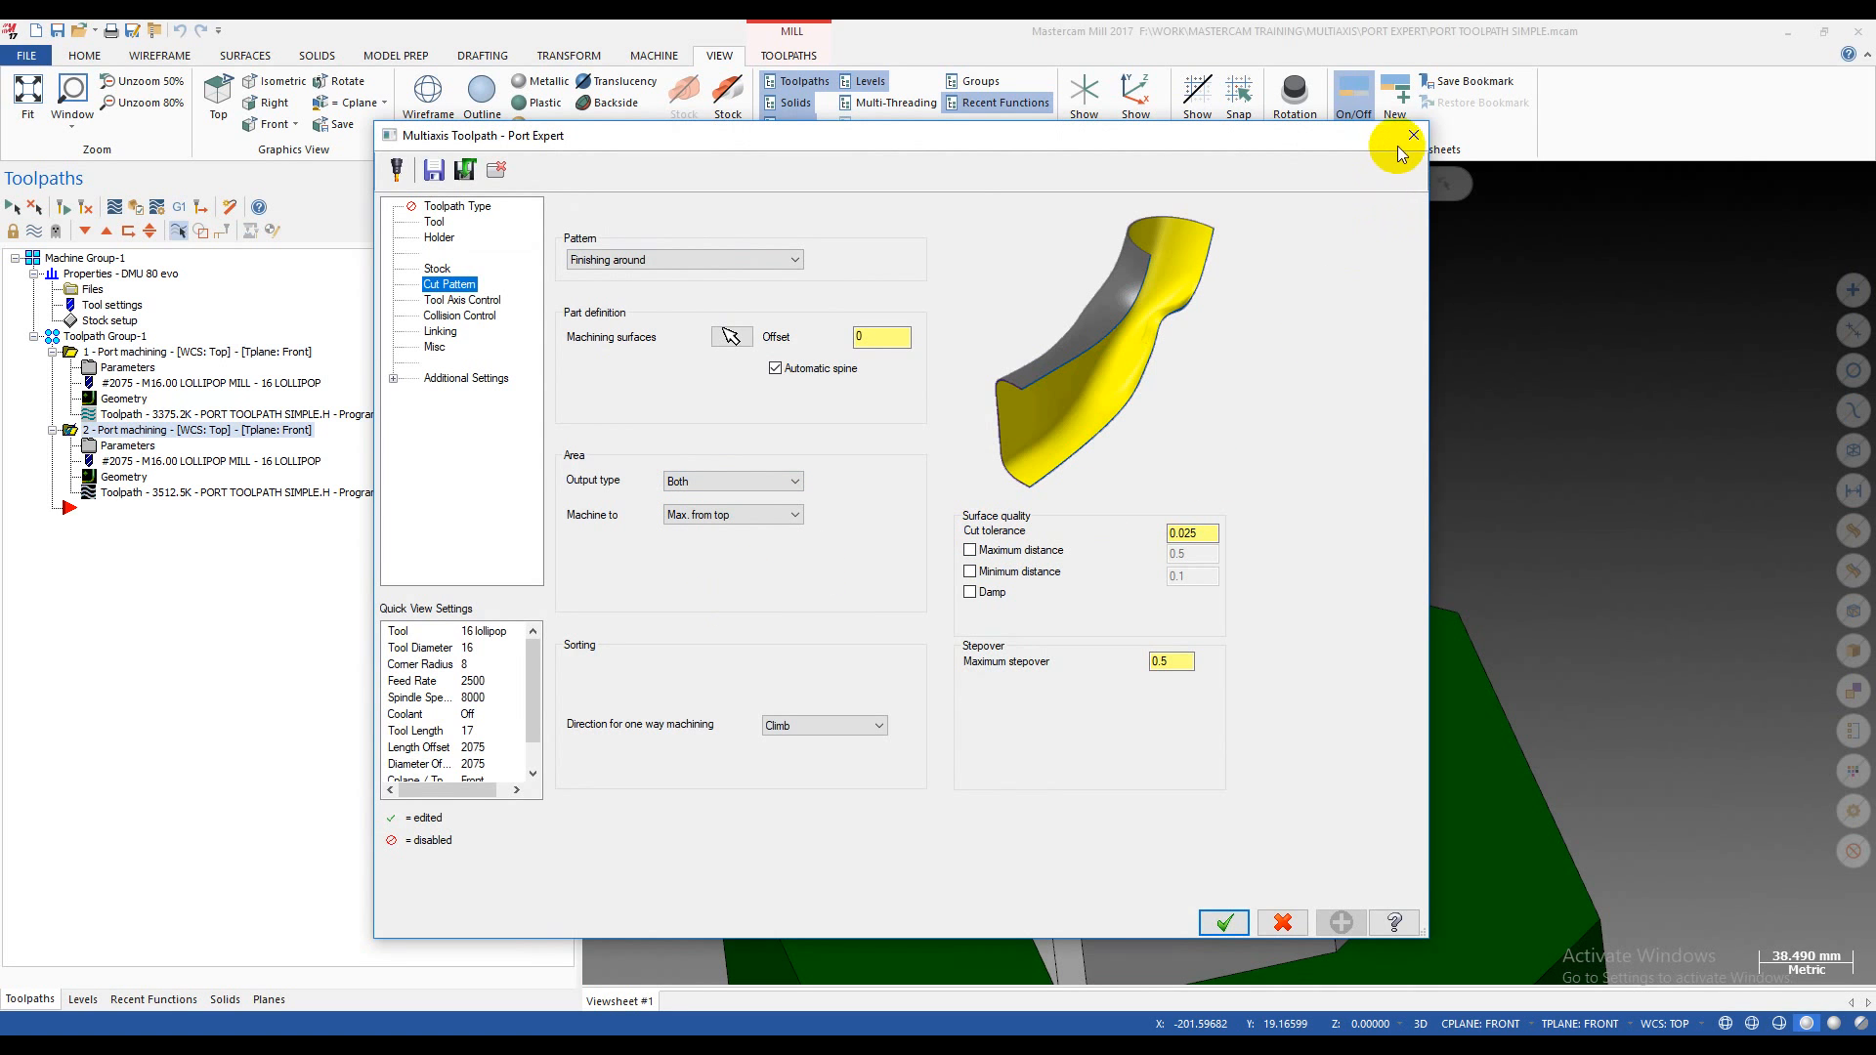
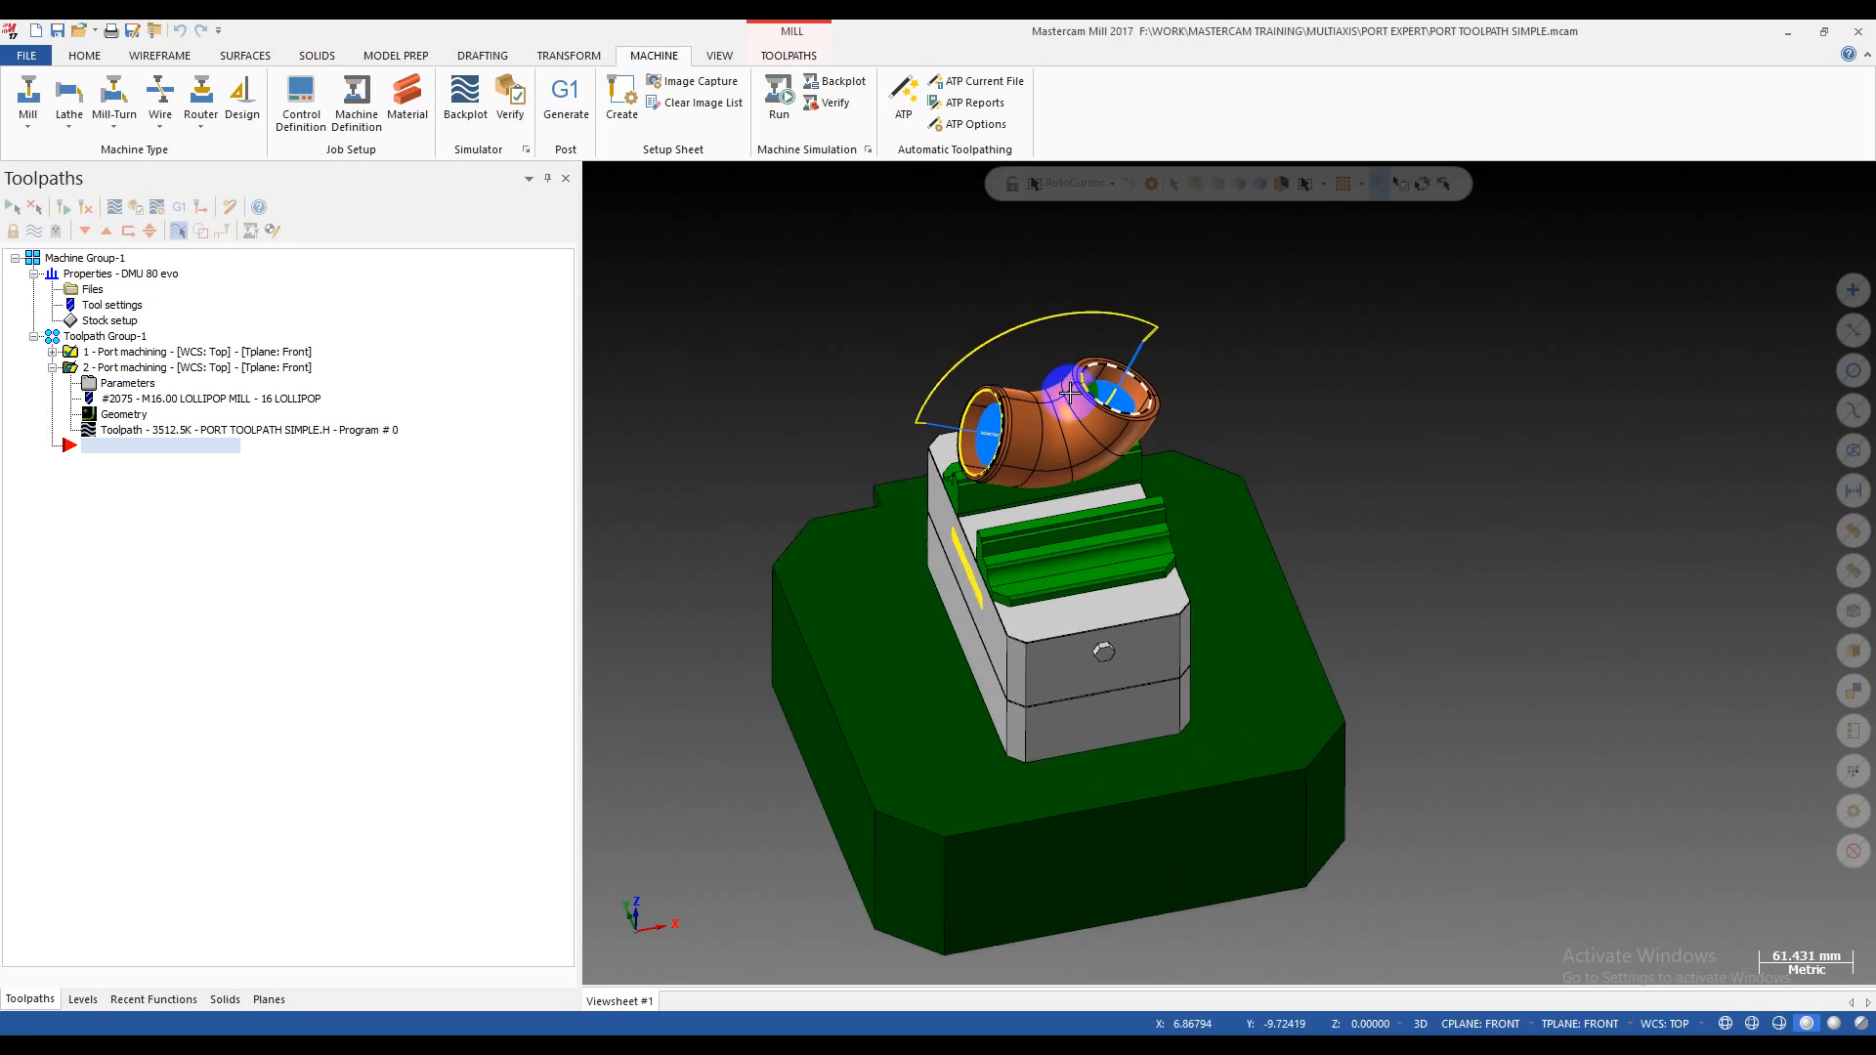
# - Switch to the open PORT TOOLPATH.mcam file and bring the whole cylinder head into view
pyautogui.scroll(2, 1070, 391)
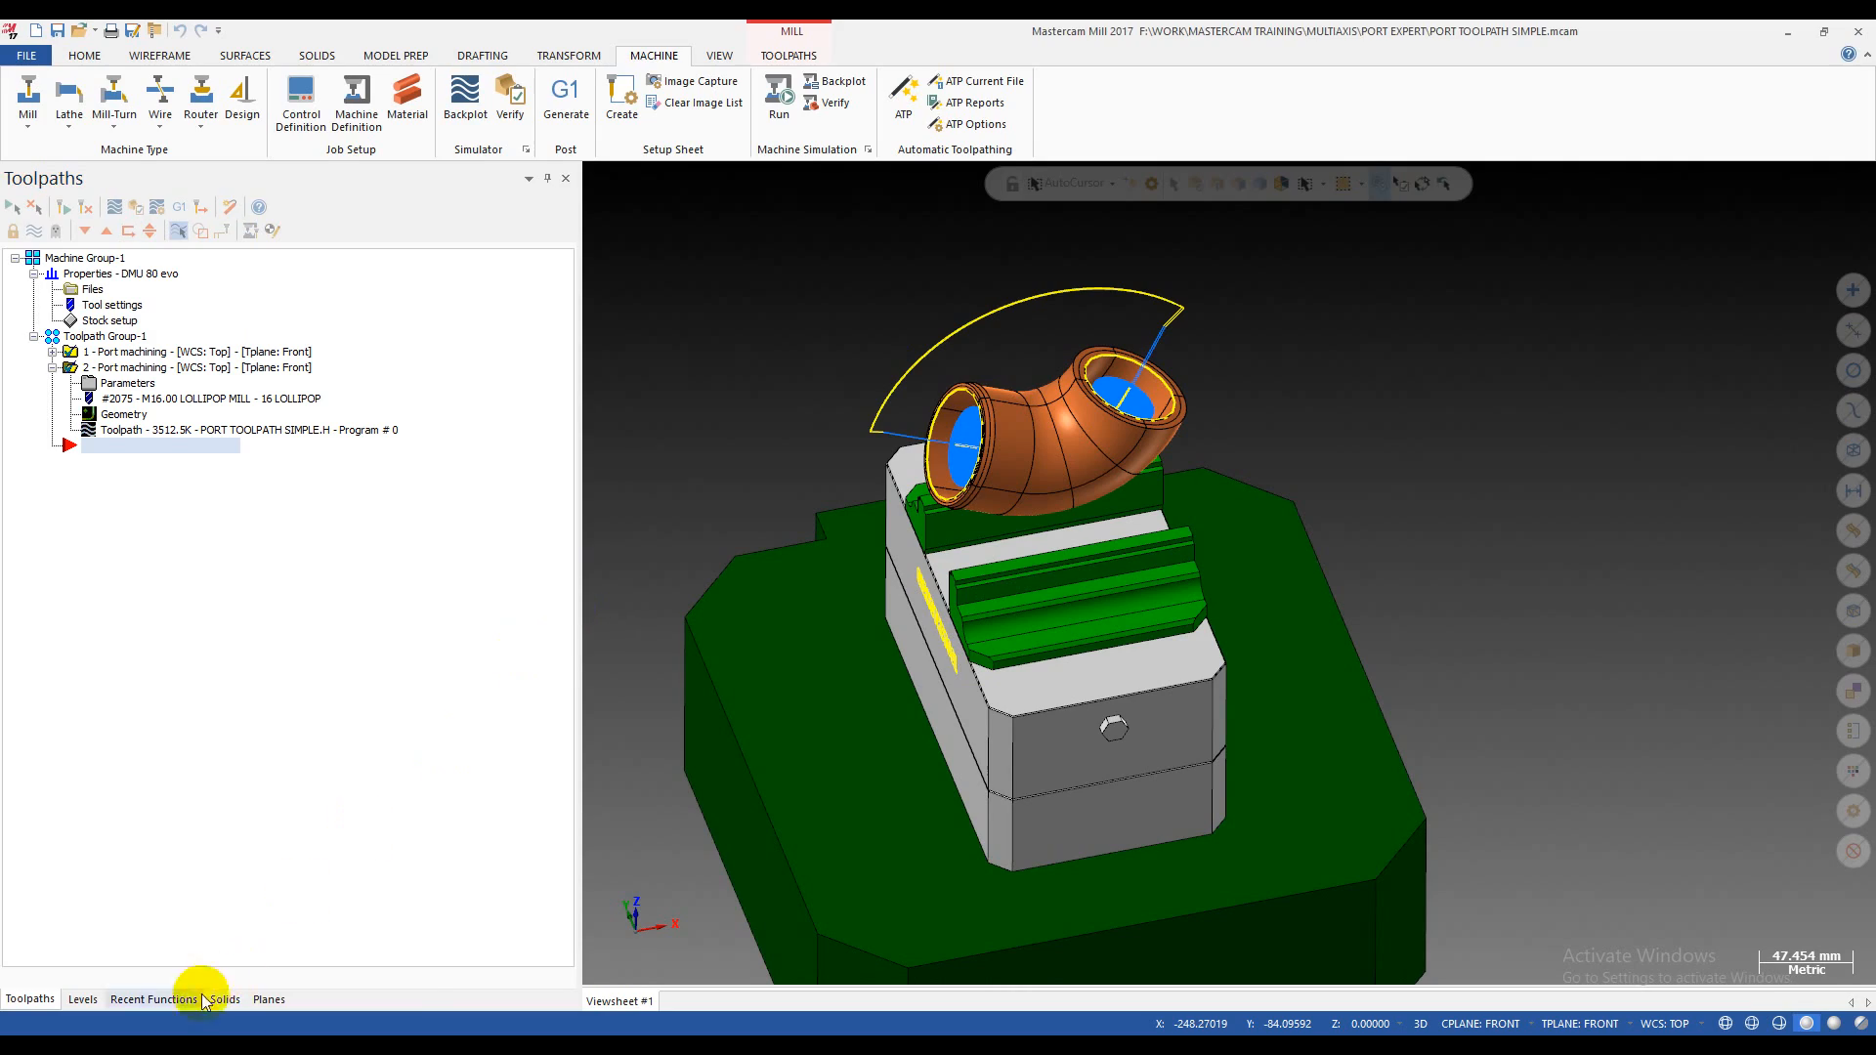
pyautogui.click(142, 963)
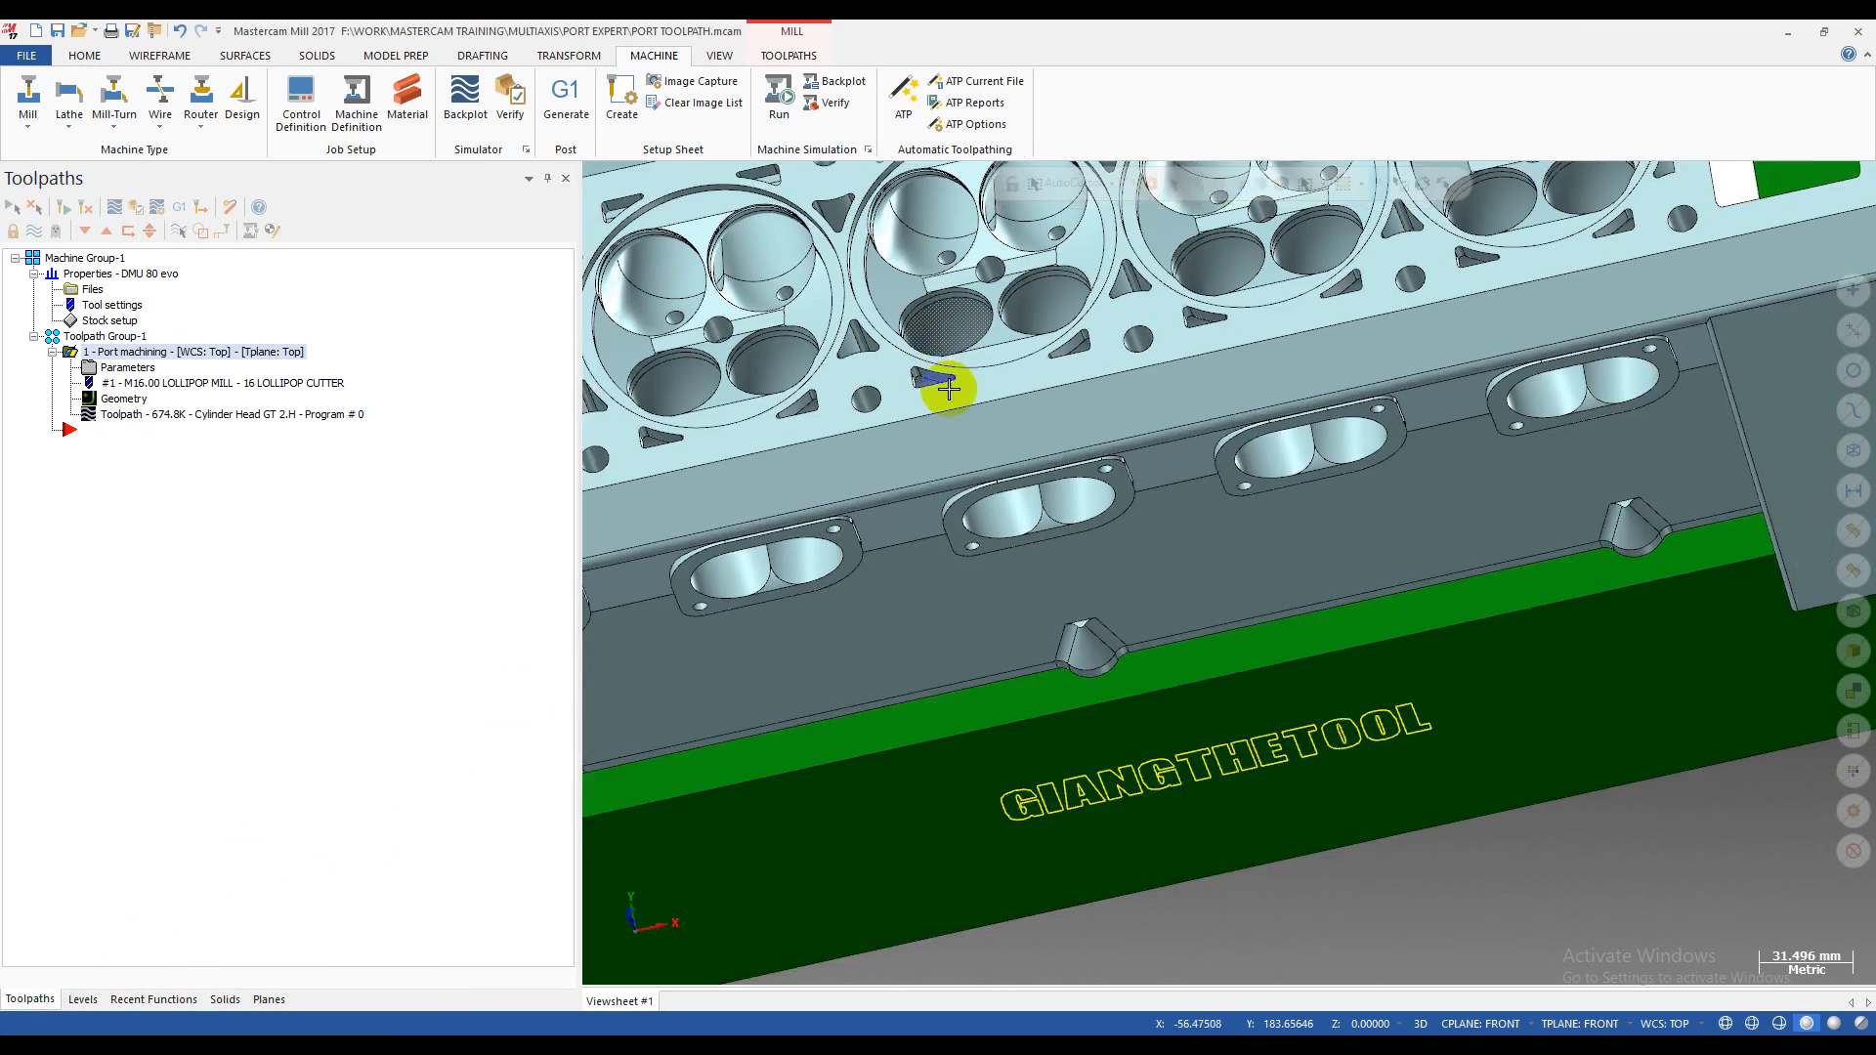
pyautogui.scroll(-5, 948, 389)
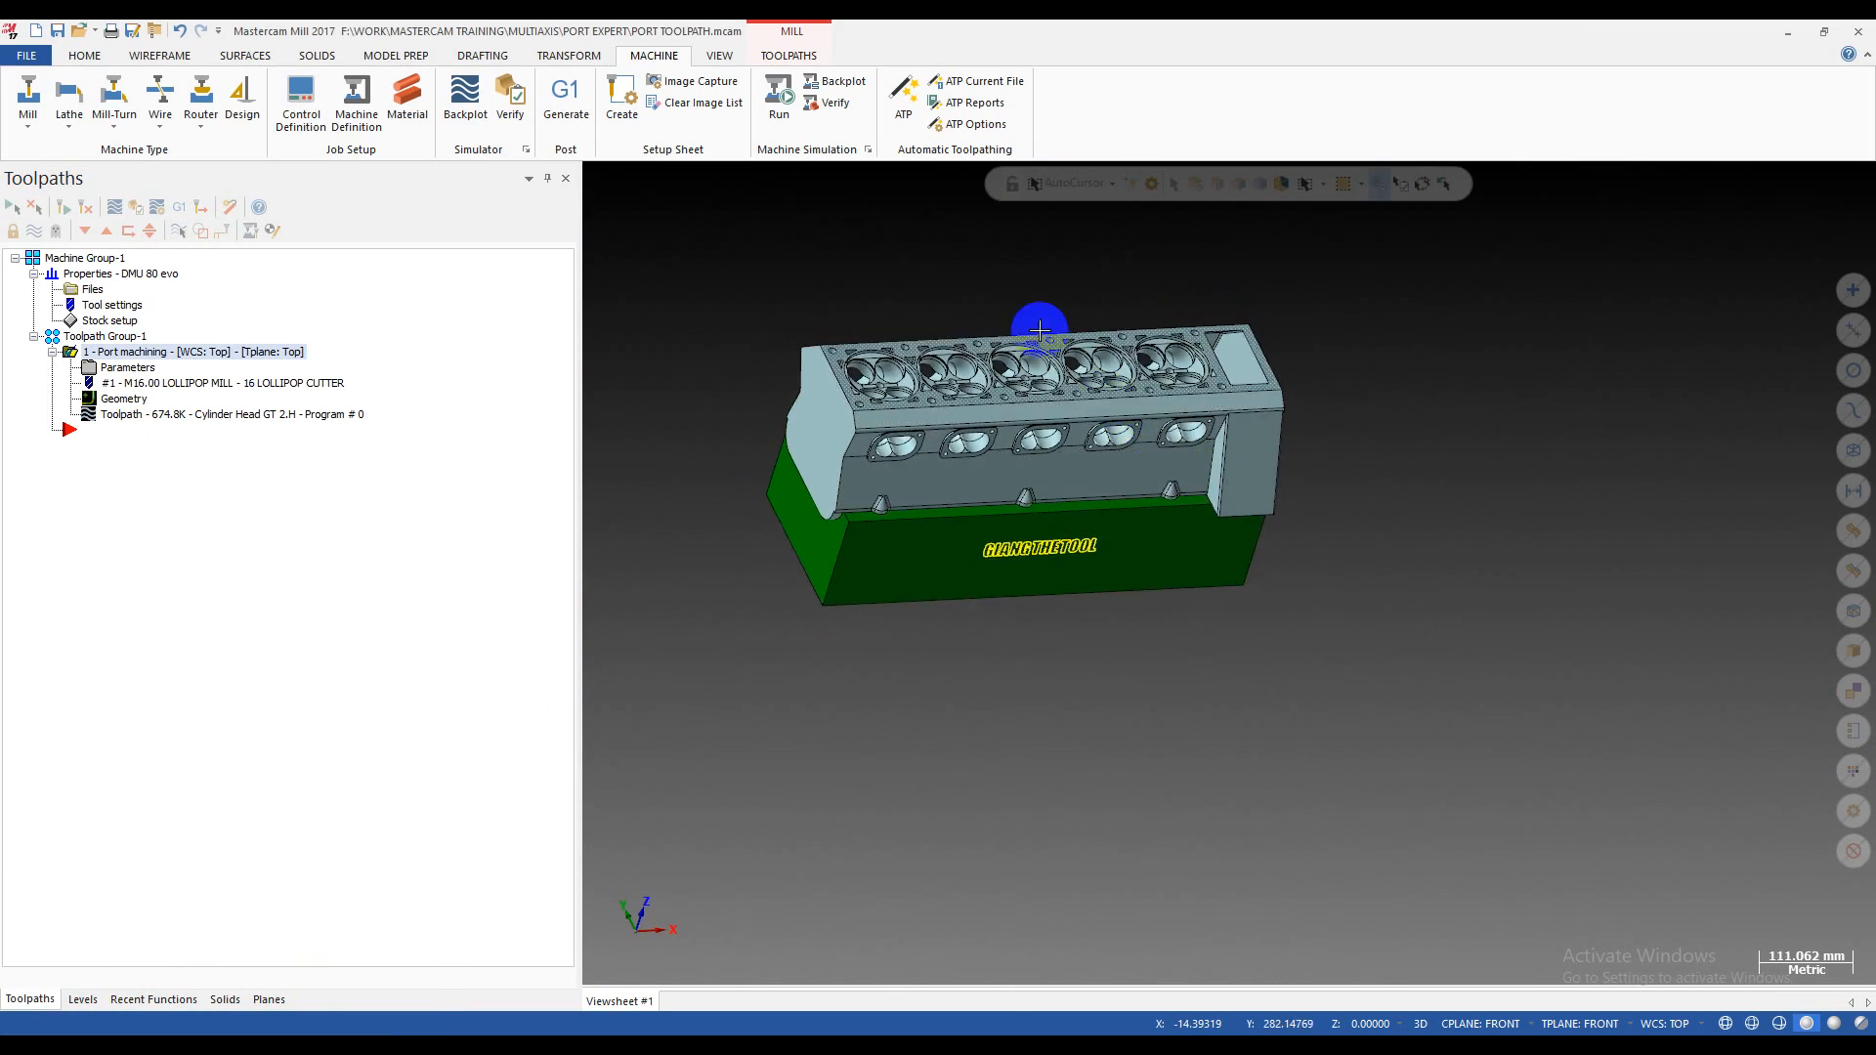
pyautogui.scroll(3, 1039, 330)
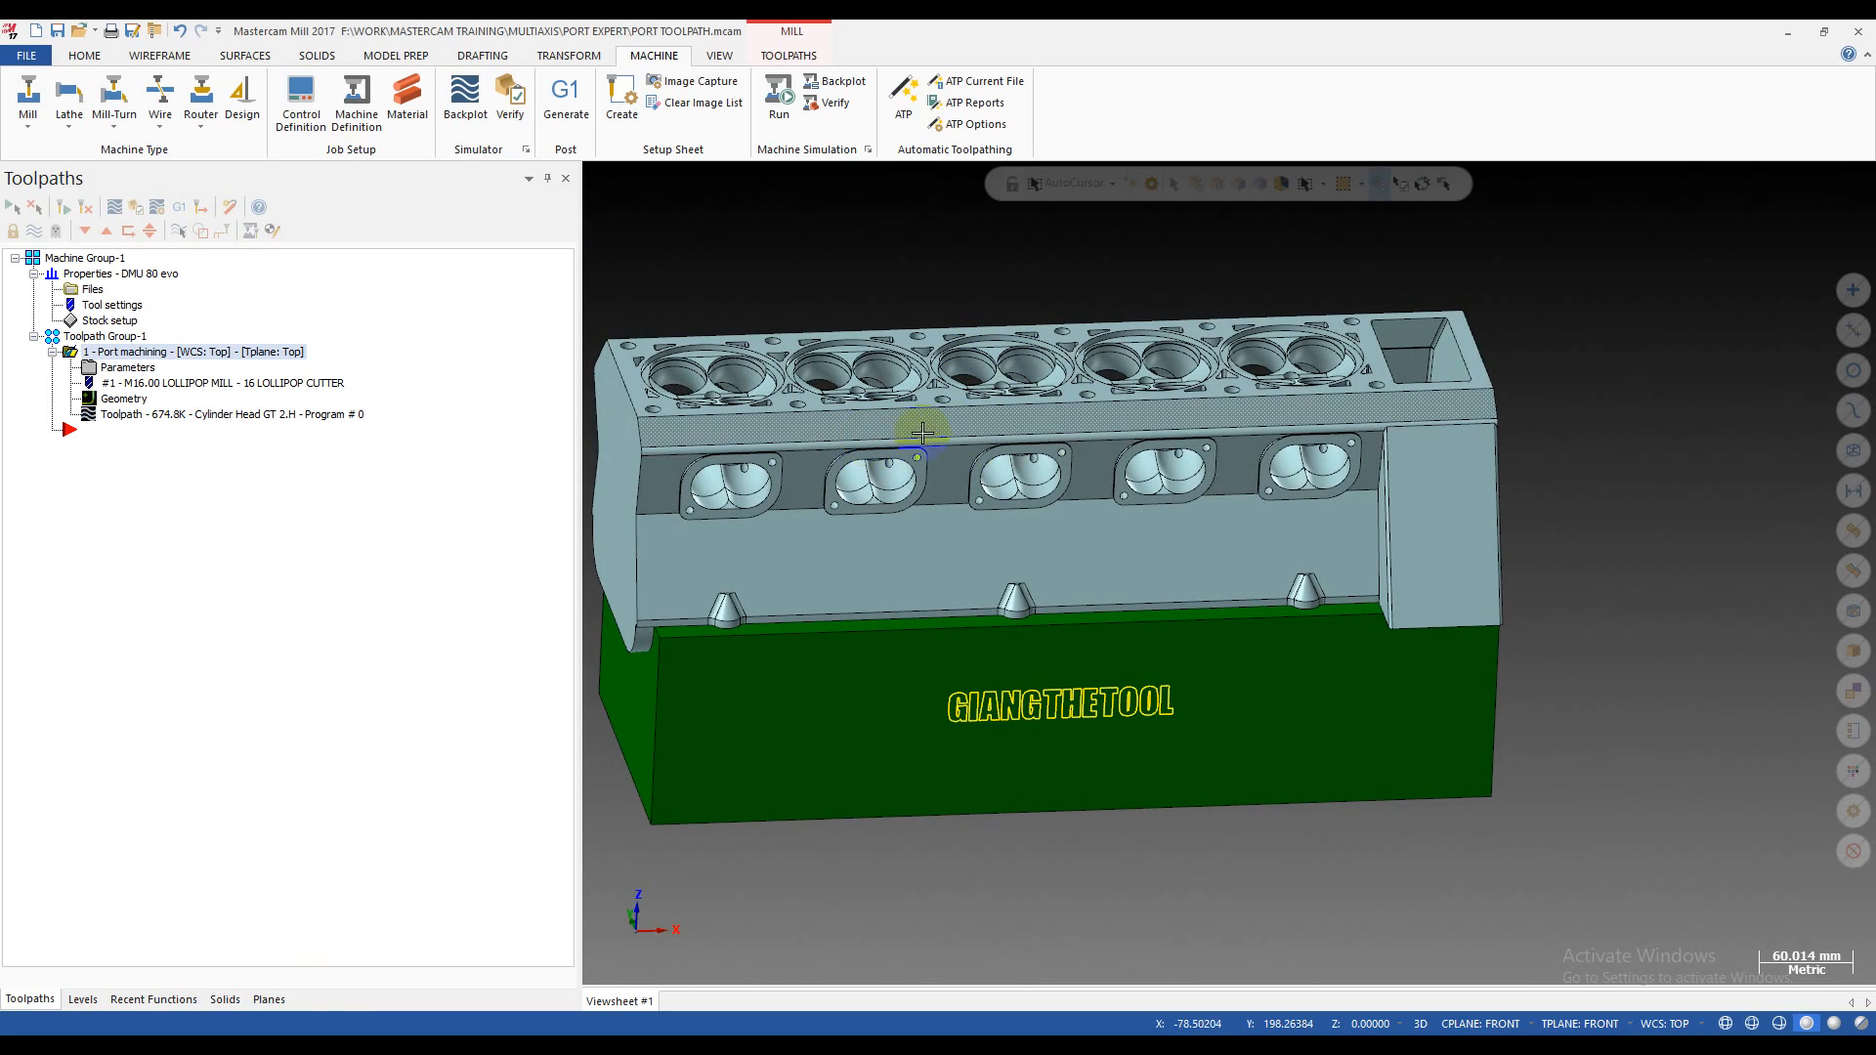
pyautogui.scroll(-2, 1075, 422)
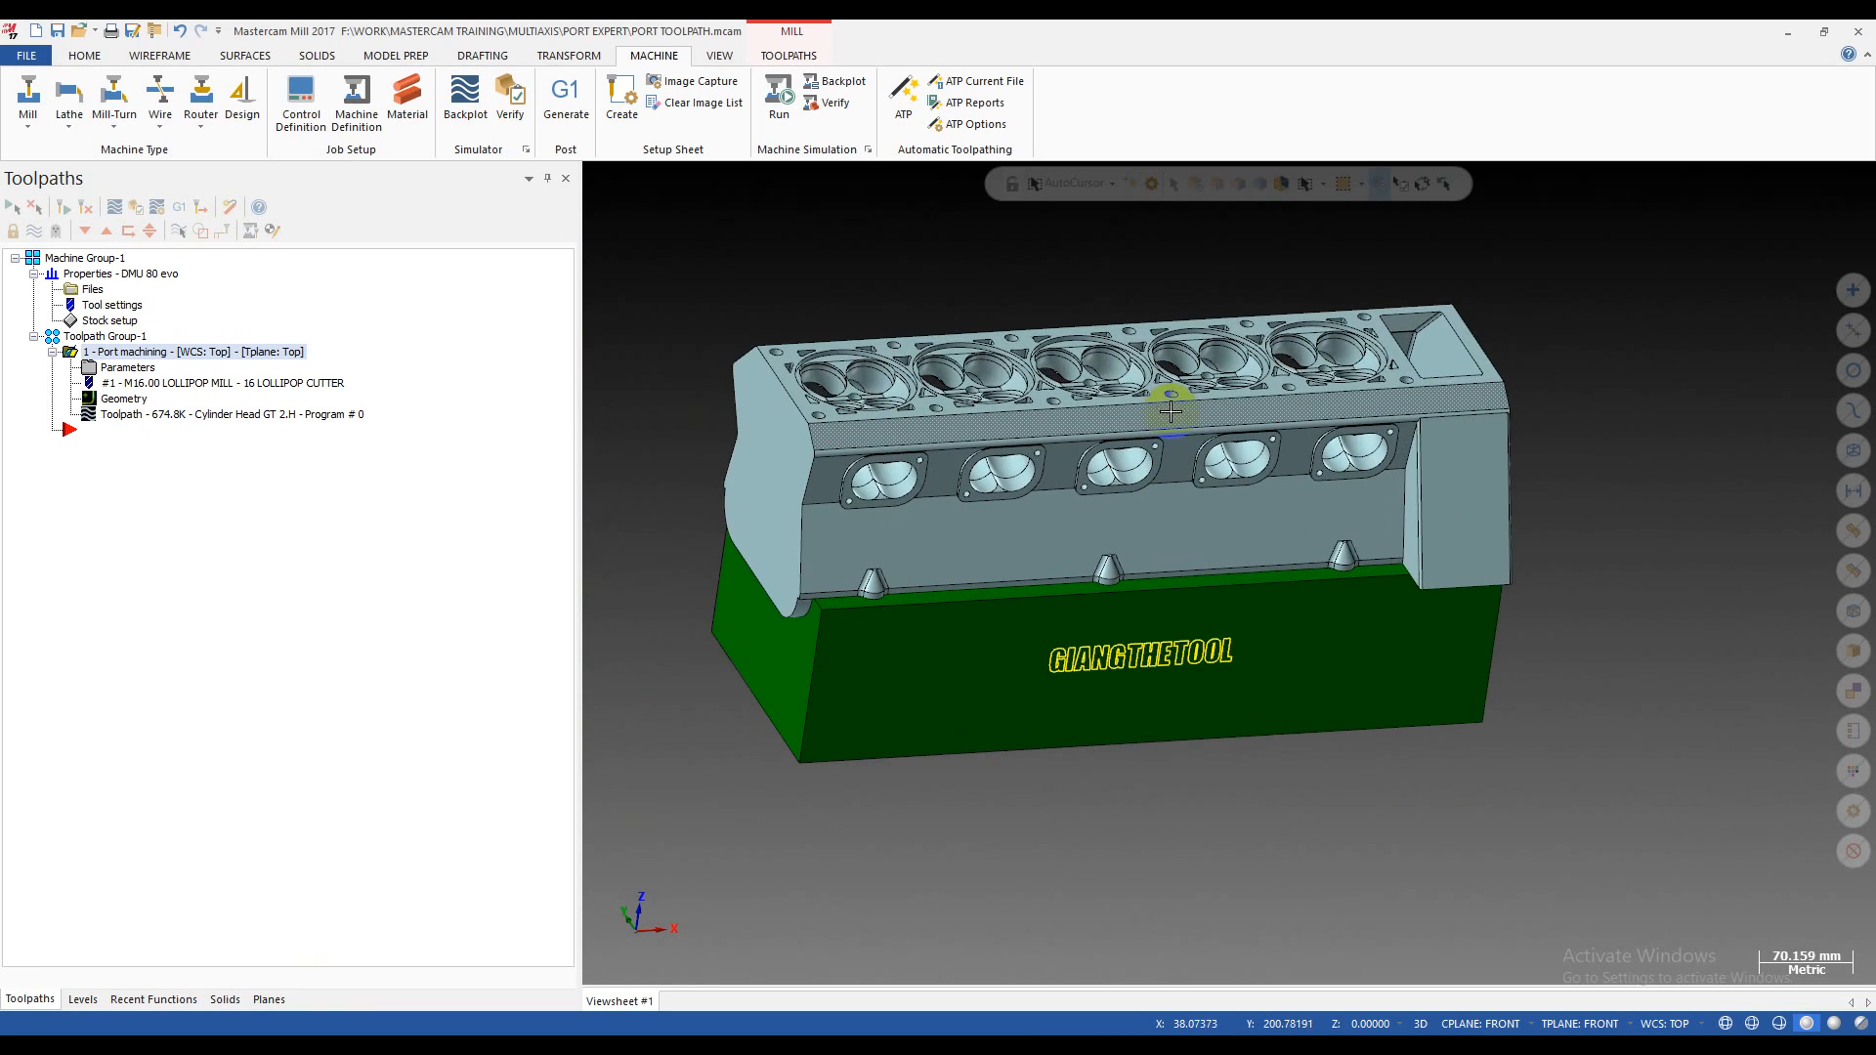
# - Examine the paired side ports of the cylinder head and the valve openings they lead to in the combustion chambers
pyautogui.scroll(7, 1117, 415)
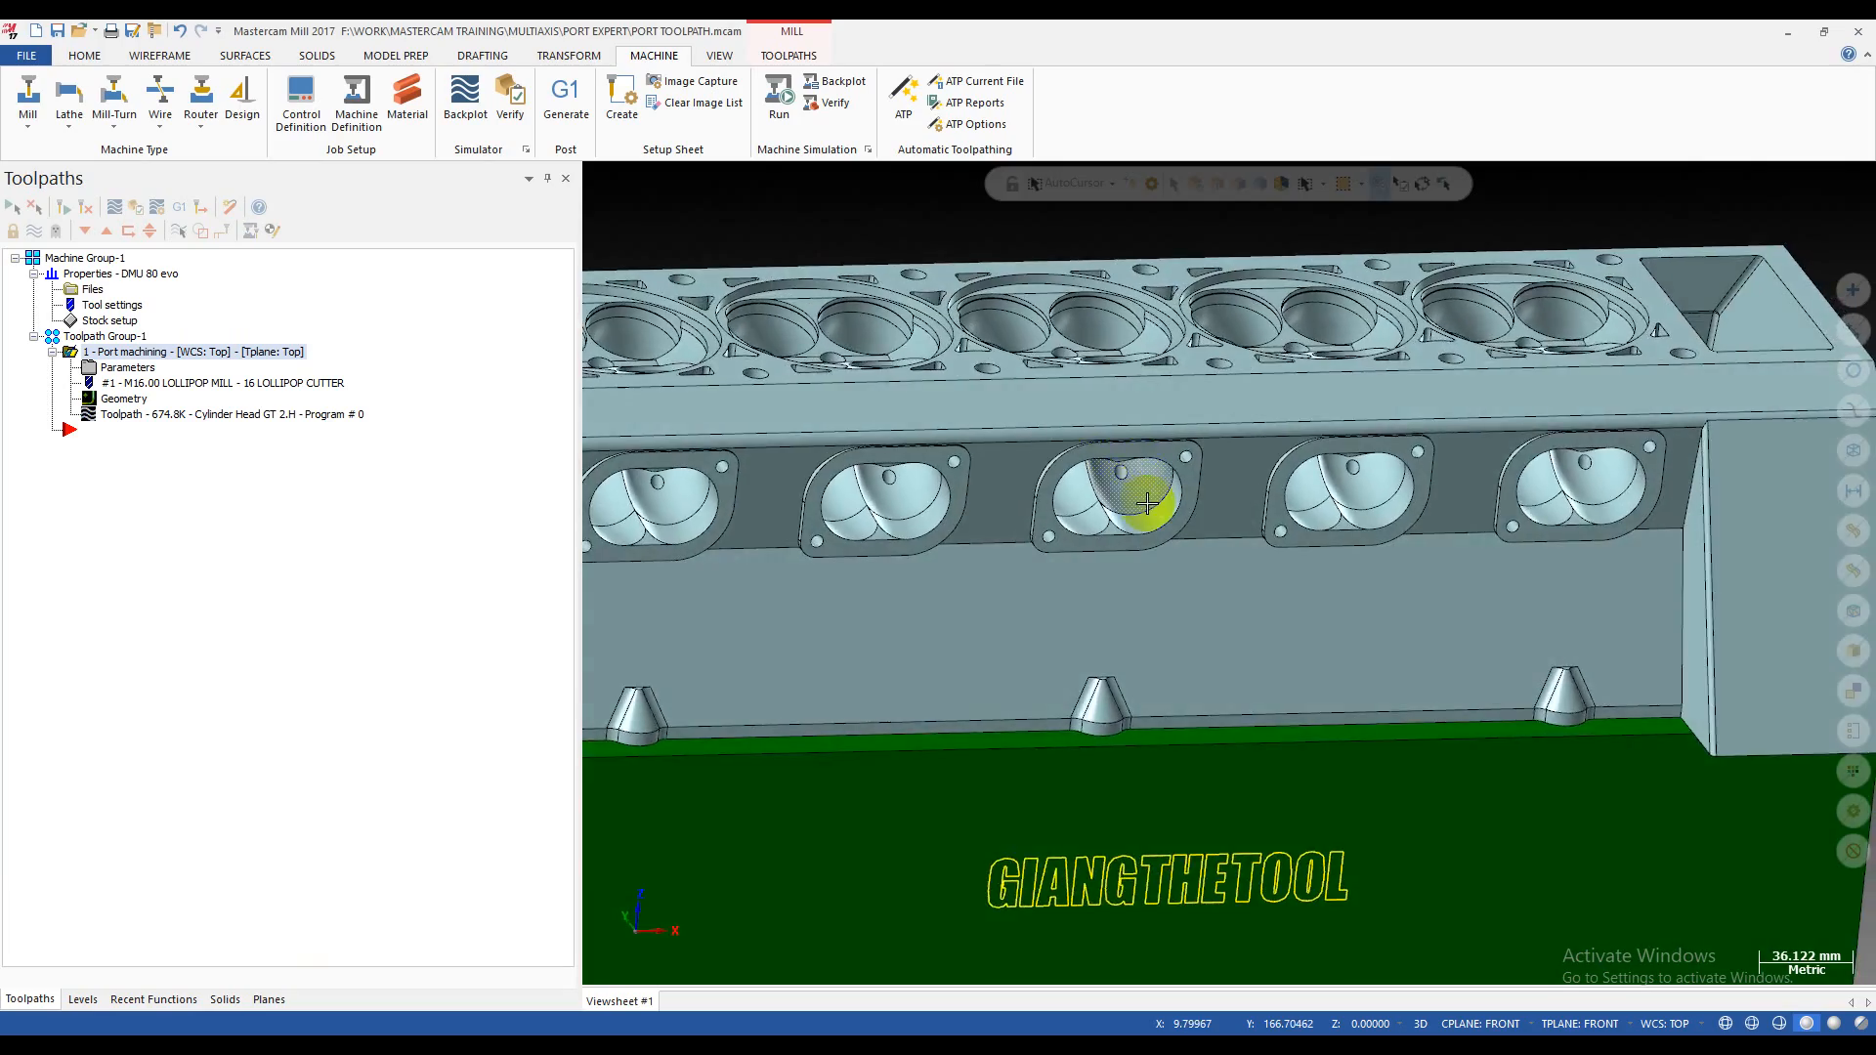
pyautogui.scroll(-2, 1093, 485)
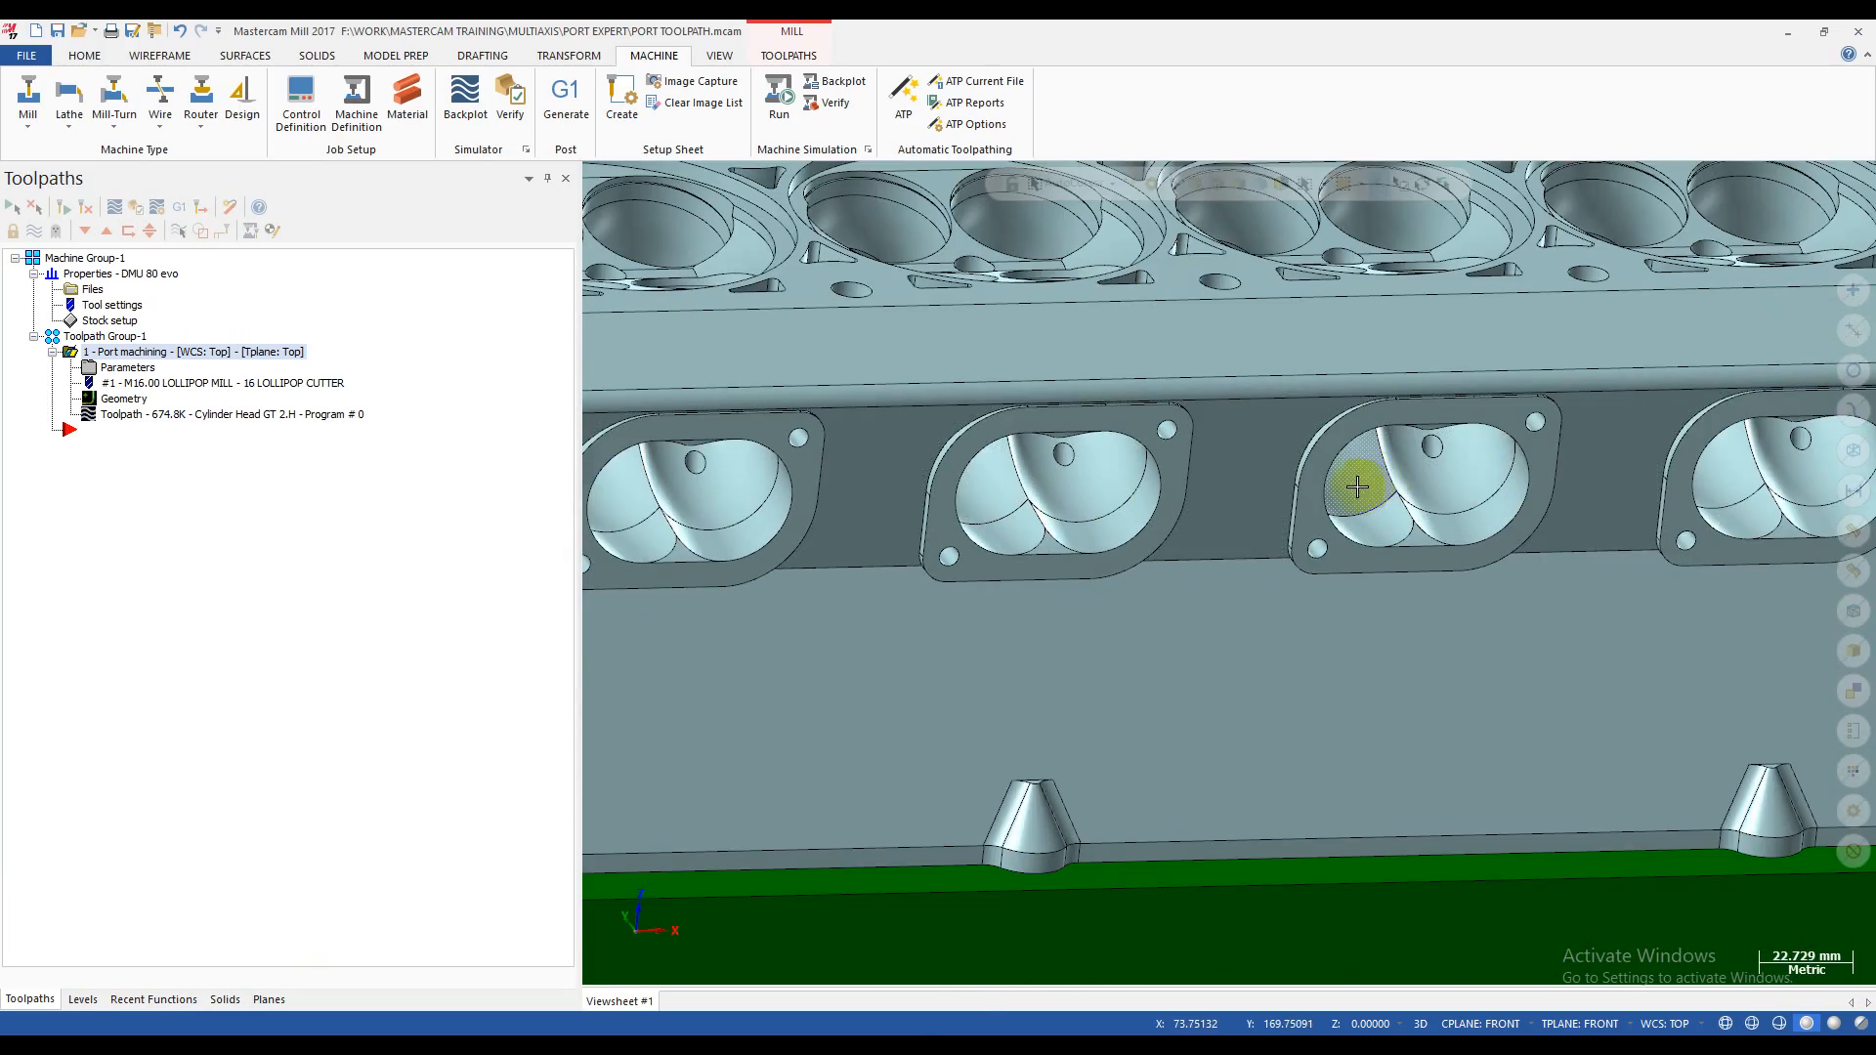
pyautogui.moveTo(1357, 486)
pyautogui.mouseDown(button='middle')
pyautogui.moveTo(1382, 482)
pyautogui.moveTo(1278, 381)
pyautogui.moveTo(1348, 473)
pyautogui.moveTo(1380, 576)
pyautogui.moveTo(1361, 511)
pyautogui.mouseUp(button='middle')
pyautogui.scroll(4, 1368, 518)
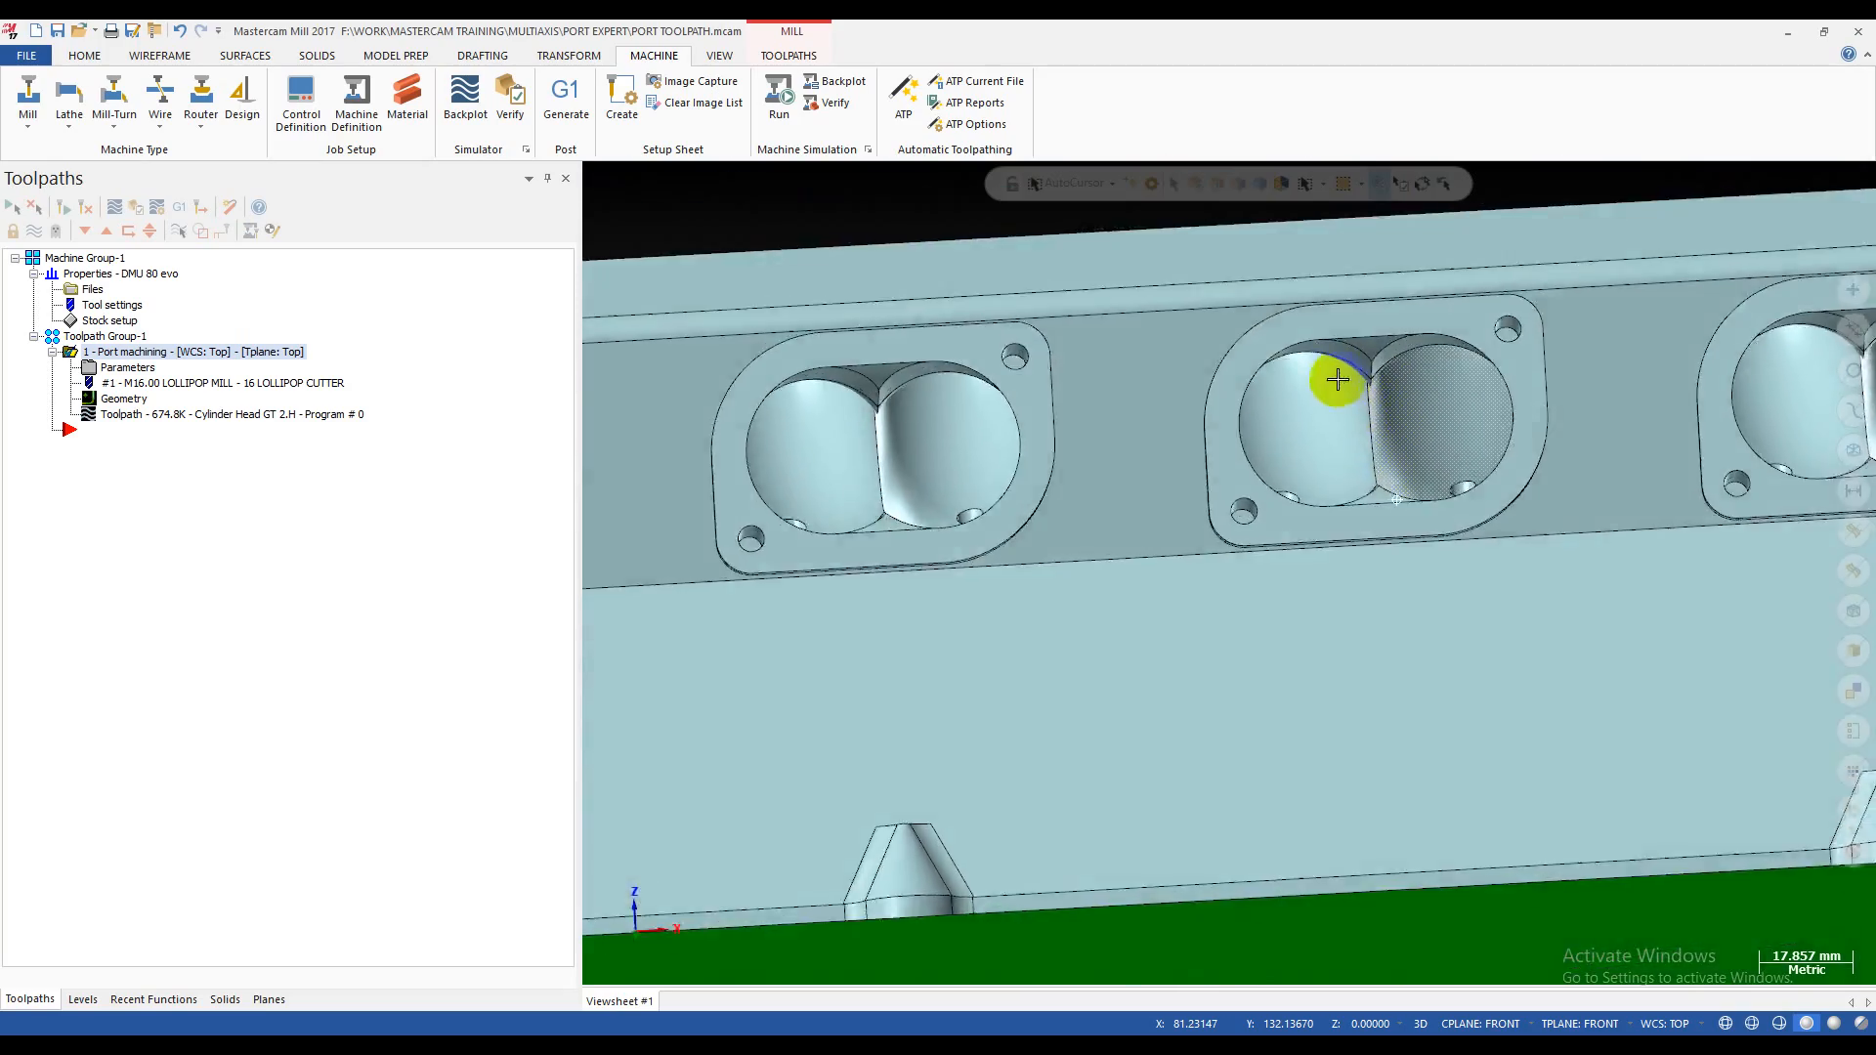
pyautogui.moveTo(1337, 379); pyautogui.dragTo(1349, 420, button='middle')
pyautogui.scroll(3, 1369, 491)
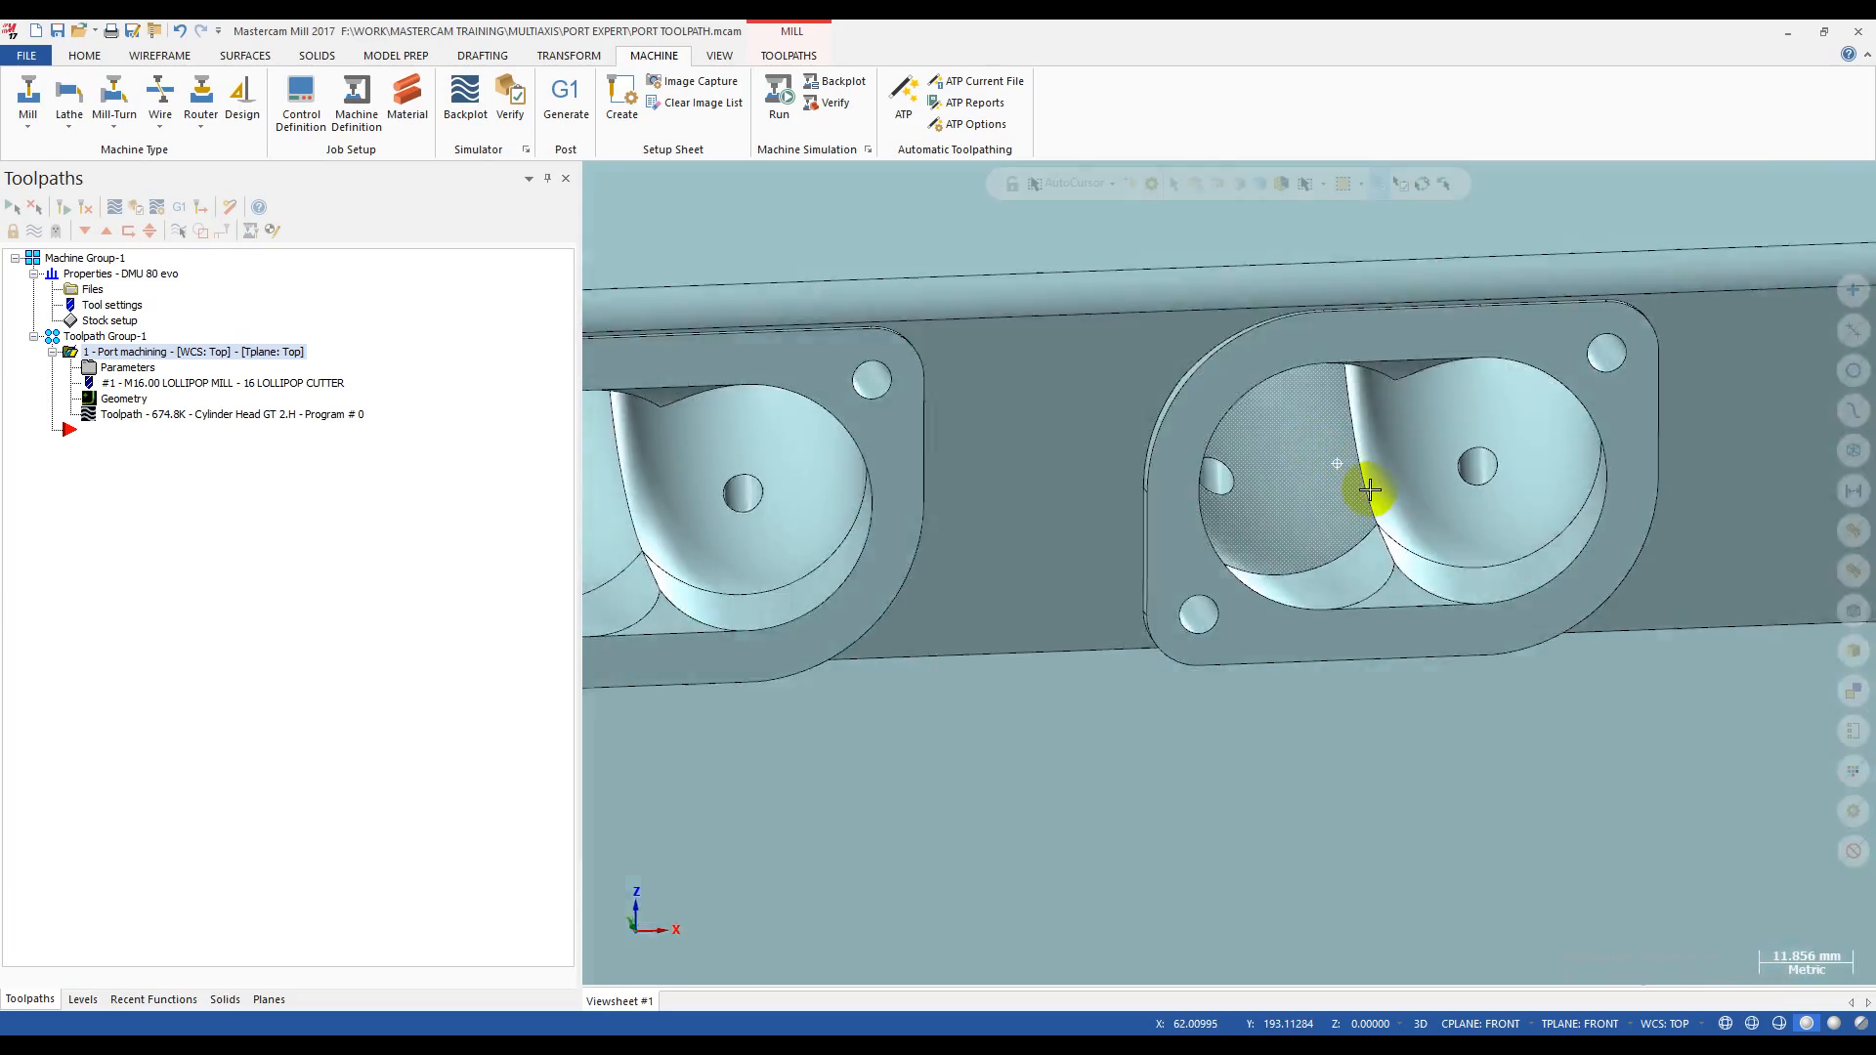
pyautogui.scroll(-3, 1369, 488)
pyautogui.moveTo(1357, 636); pyautogui.dragTo(1305, 482, button='middle')
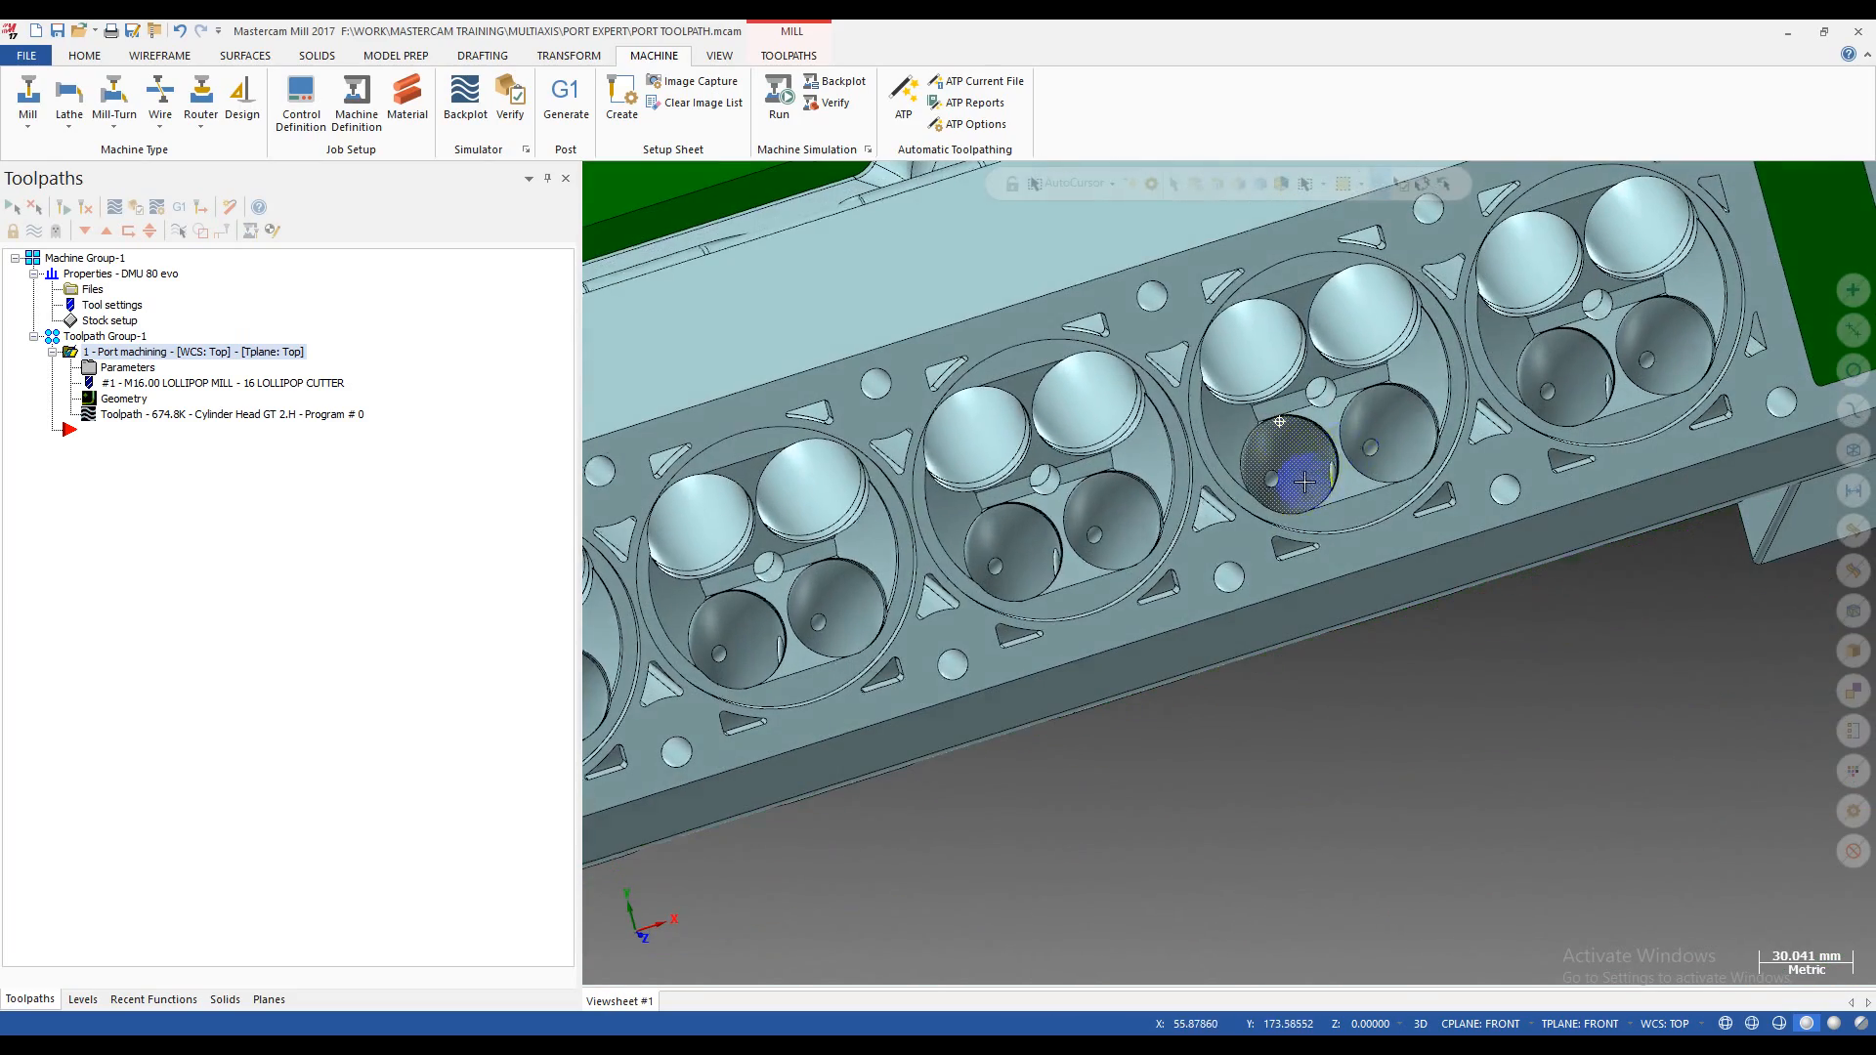
pyautogui.moveTo(1317, 389); pyautogui.dragTo(1280, 283, button='middle')
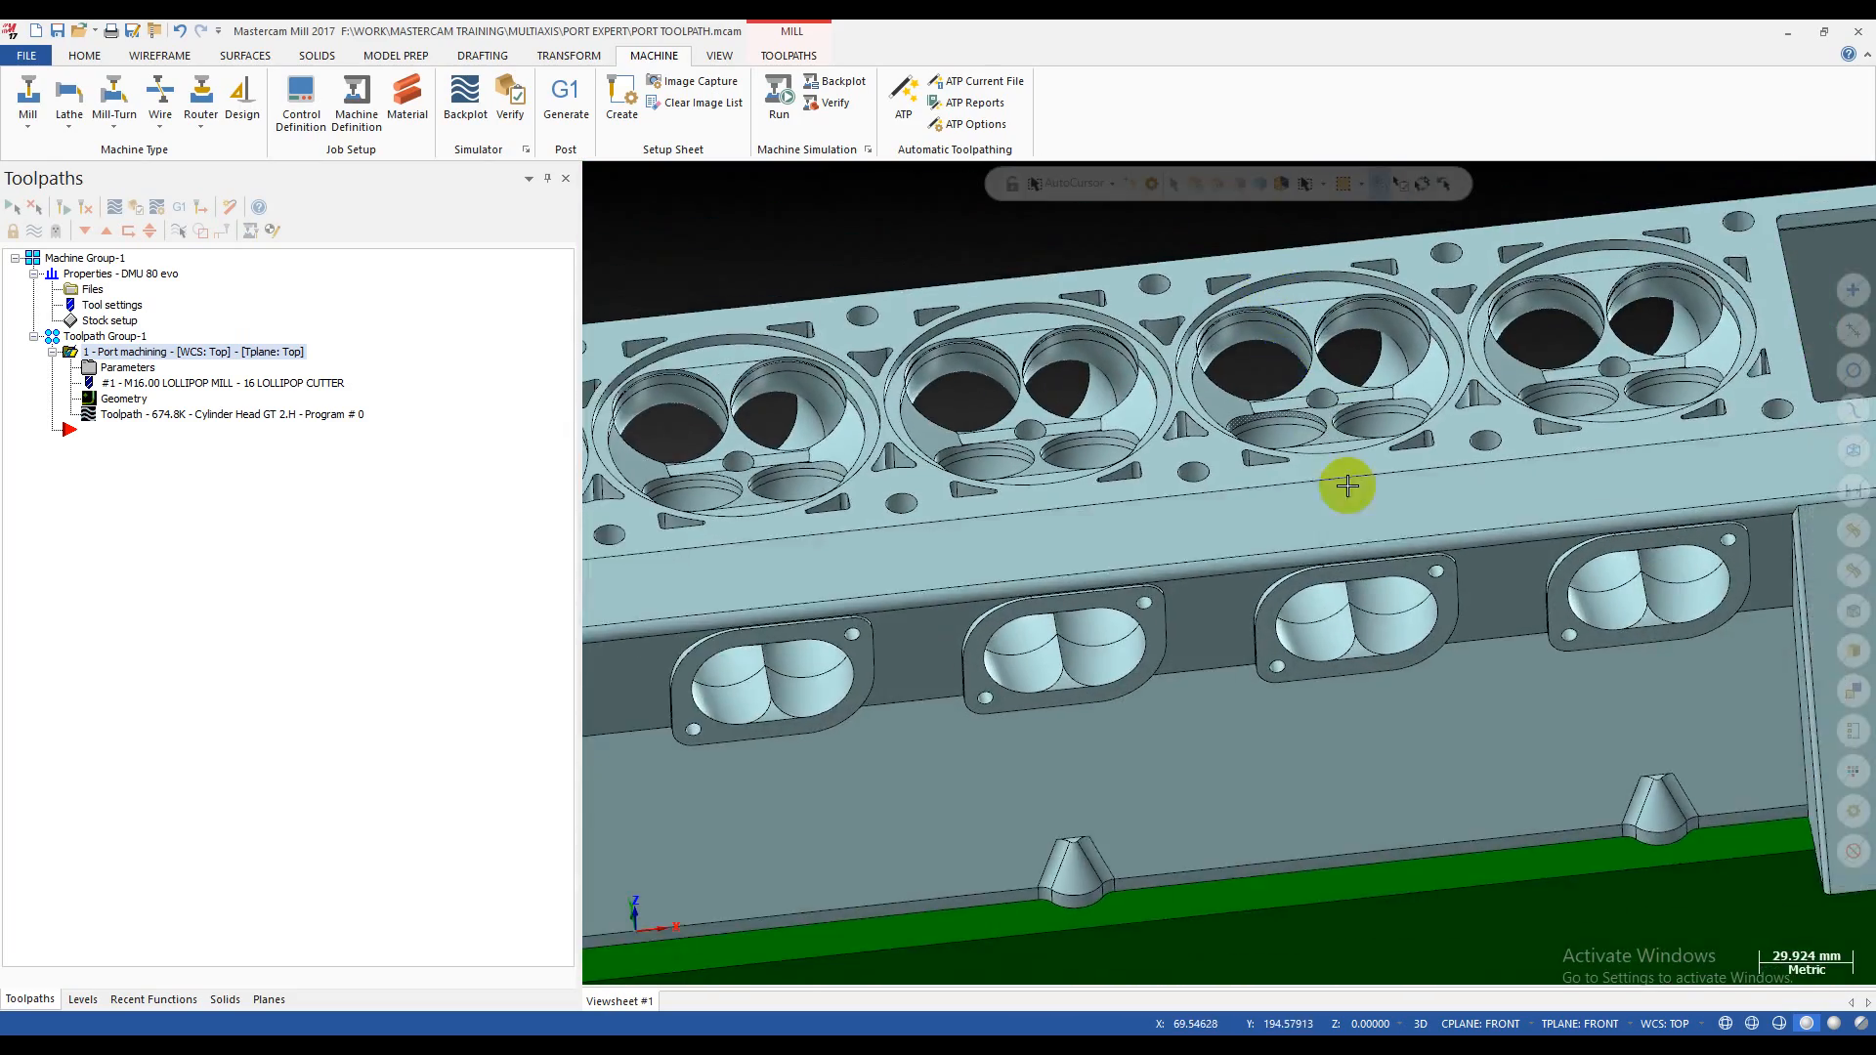
pyautogui.scroll(3, 1348, 486)
pyautogui.moveTo(1292, 454); pyautogui.dragTo(1314, 608, button='middle')
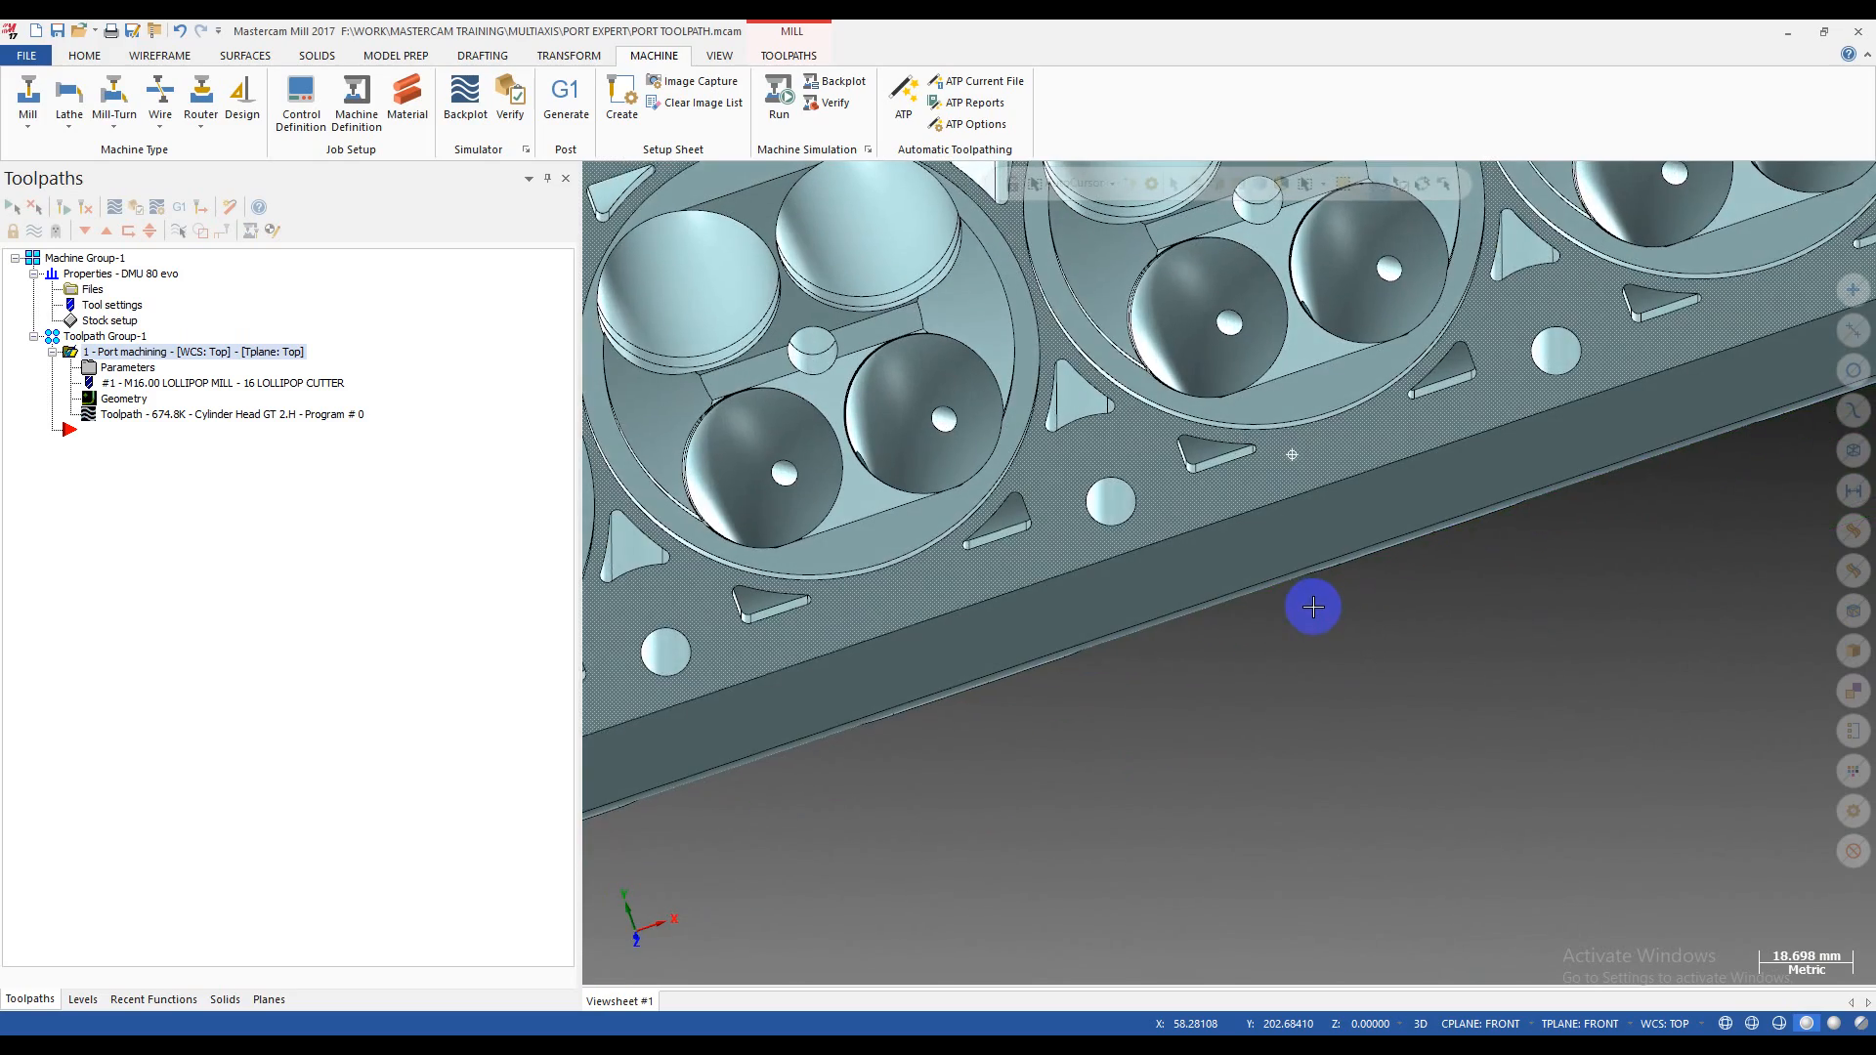
pyautogui.moveTo(1301, 503); pyautogui.dragTo(1345, 487, button='middle')
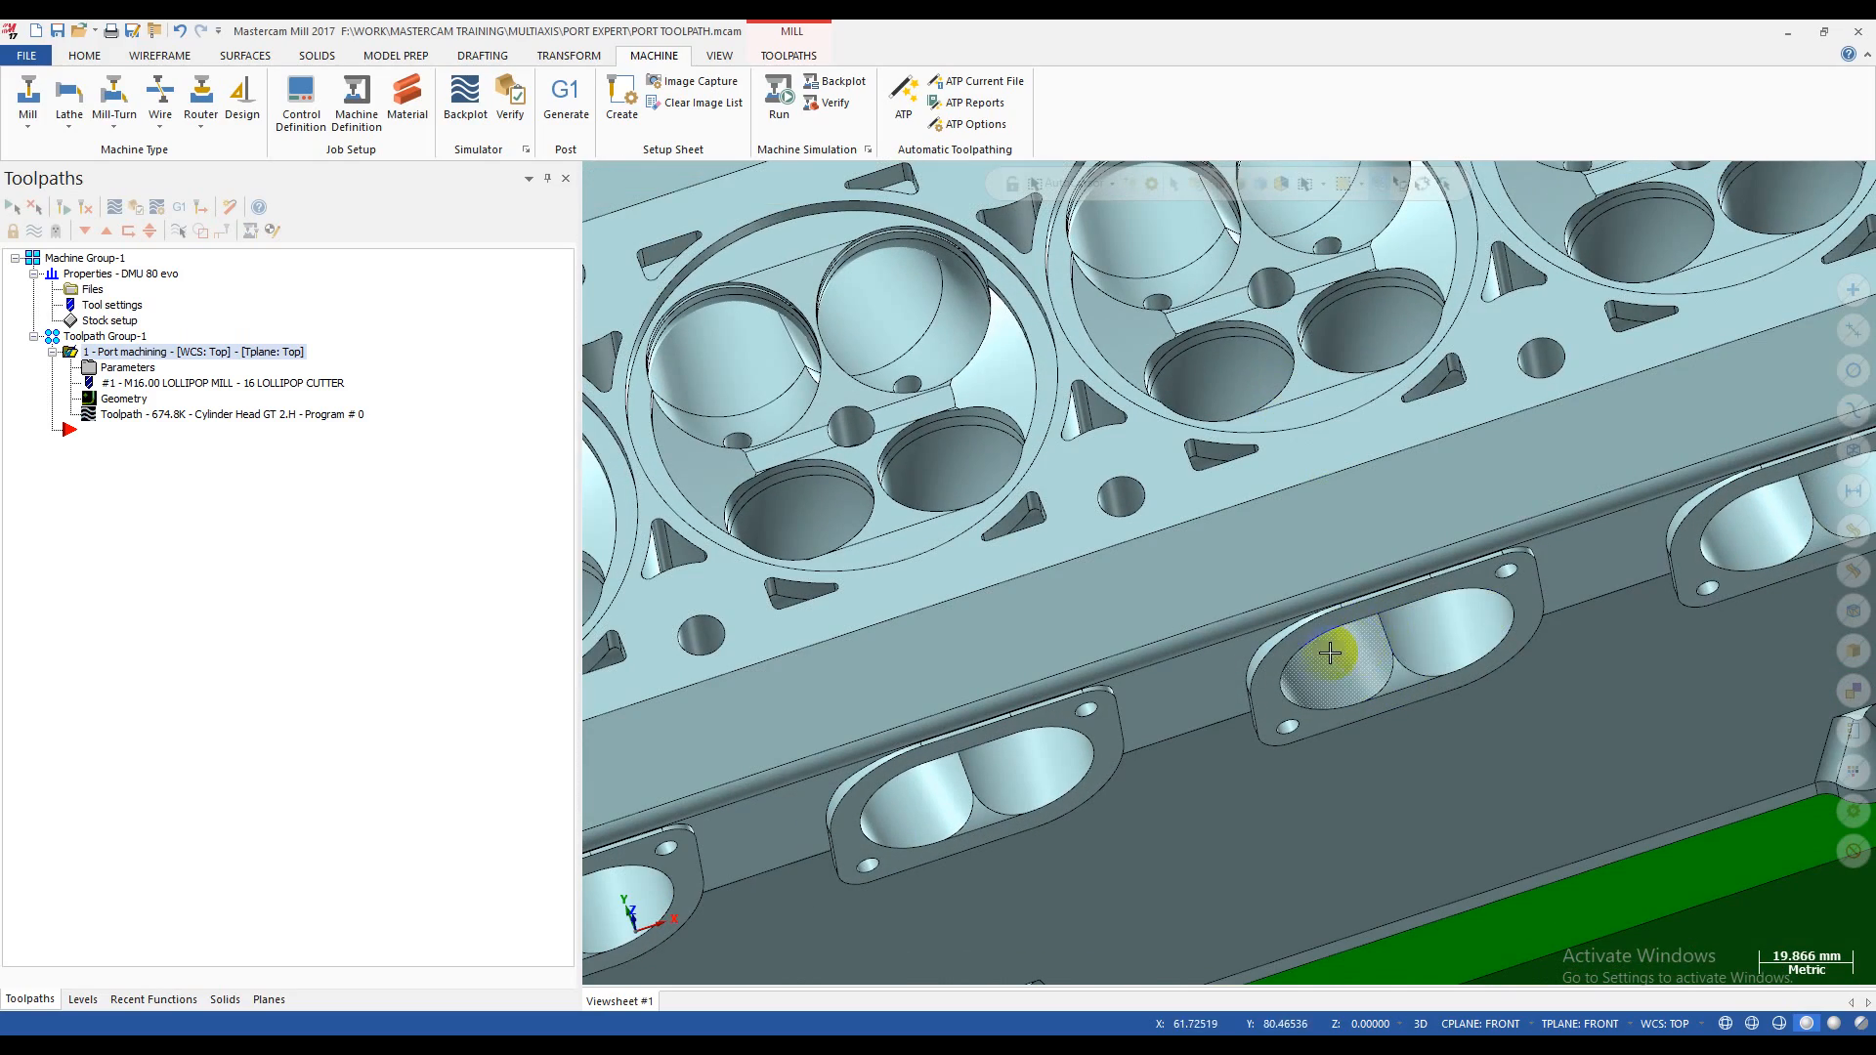
# - Examine the cylinder head's side port openings and the valve bores inside the combustion chambers from several angles
pyautogui.scroll(2, 1188, 348)
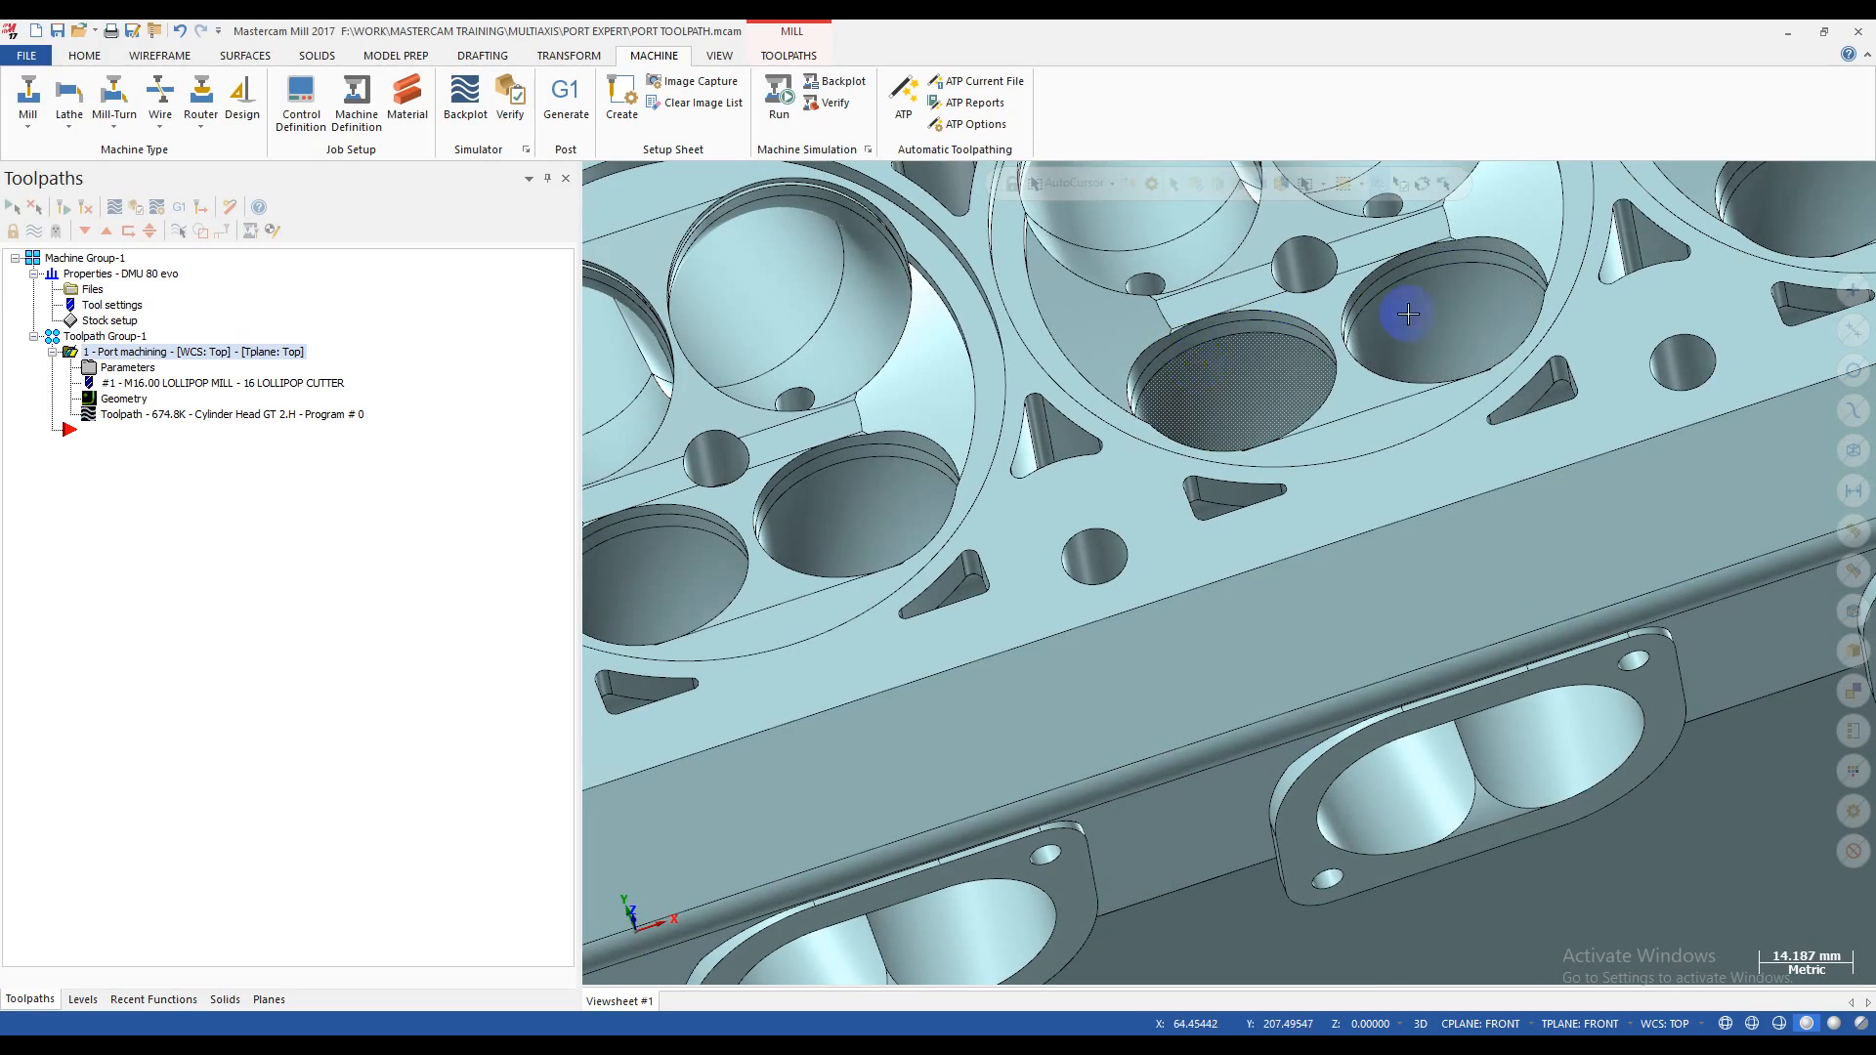
pyautogui.scroll(-3, 1320, 491)
pyautogui.moveTo(1378, 653); pyautogui.dragTo(1185, 486, button='middle')
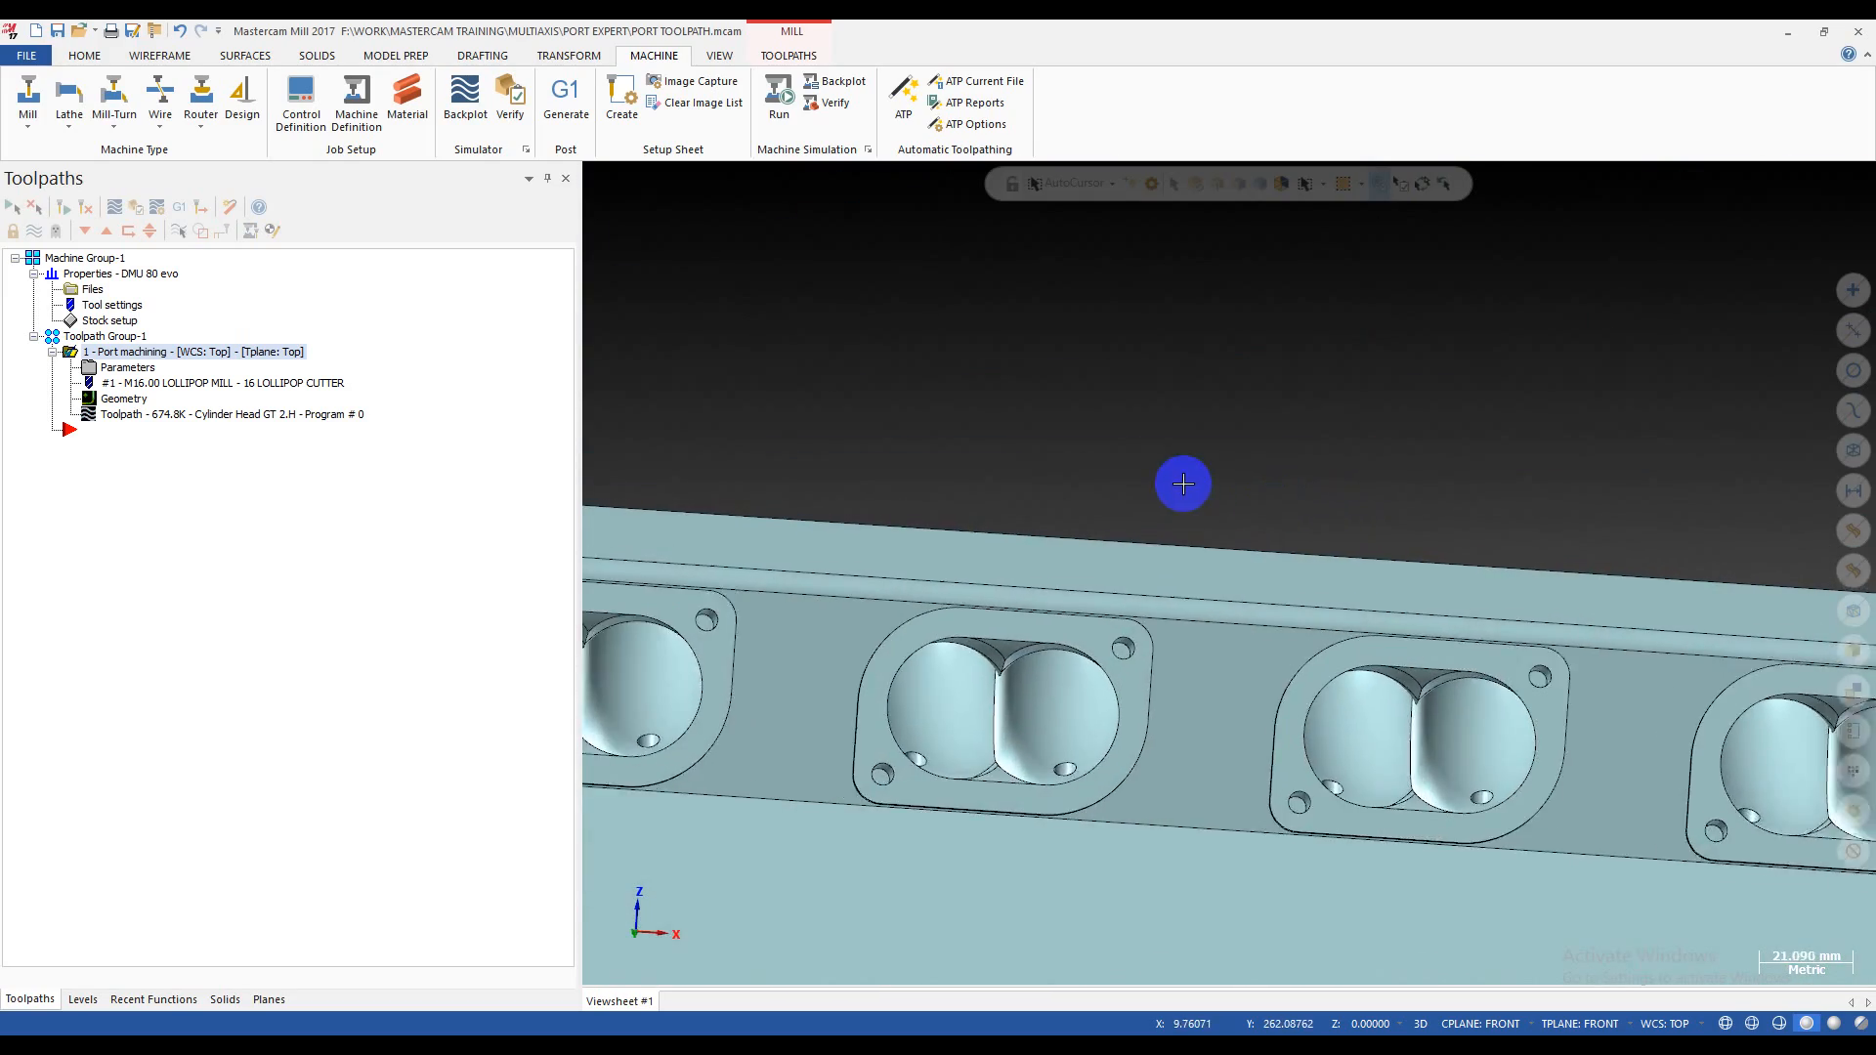
pyautogui.scroll(-2, 1185, 485)
pyautogui.scroll(2, 1315, 657)
pyautogui.moveTo(1315, 657); pyautogui.dragTo(1173, 511, button='middle')
pyautogui.scroll(-2, 1248, 449)
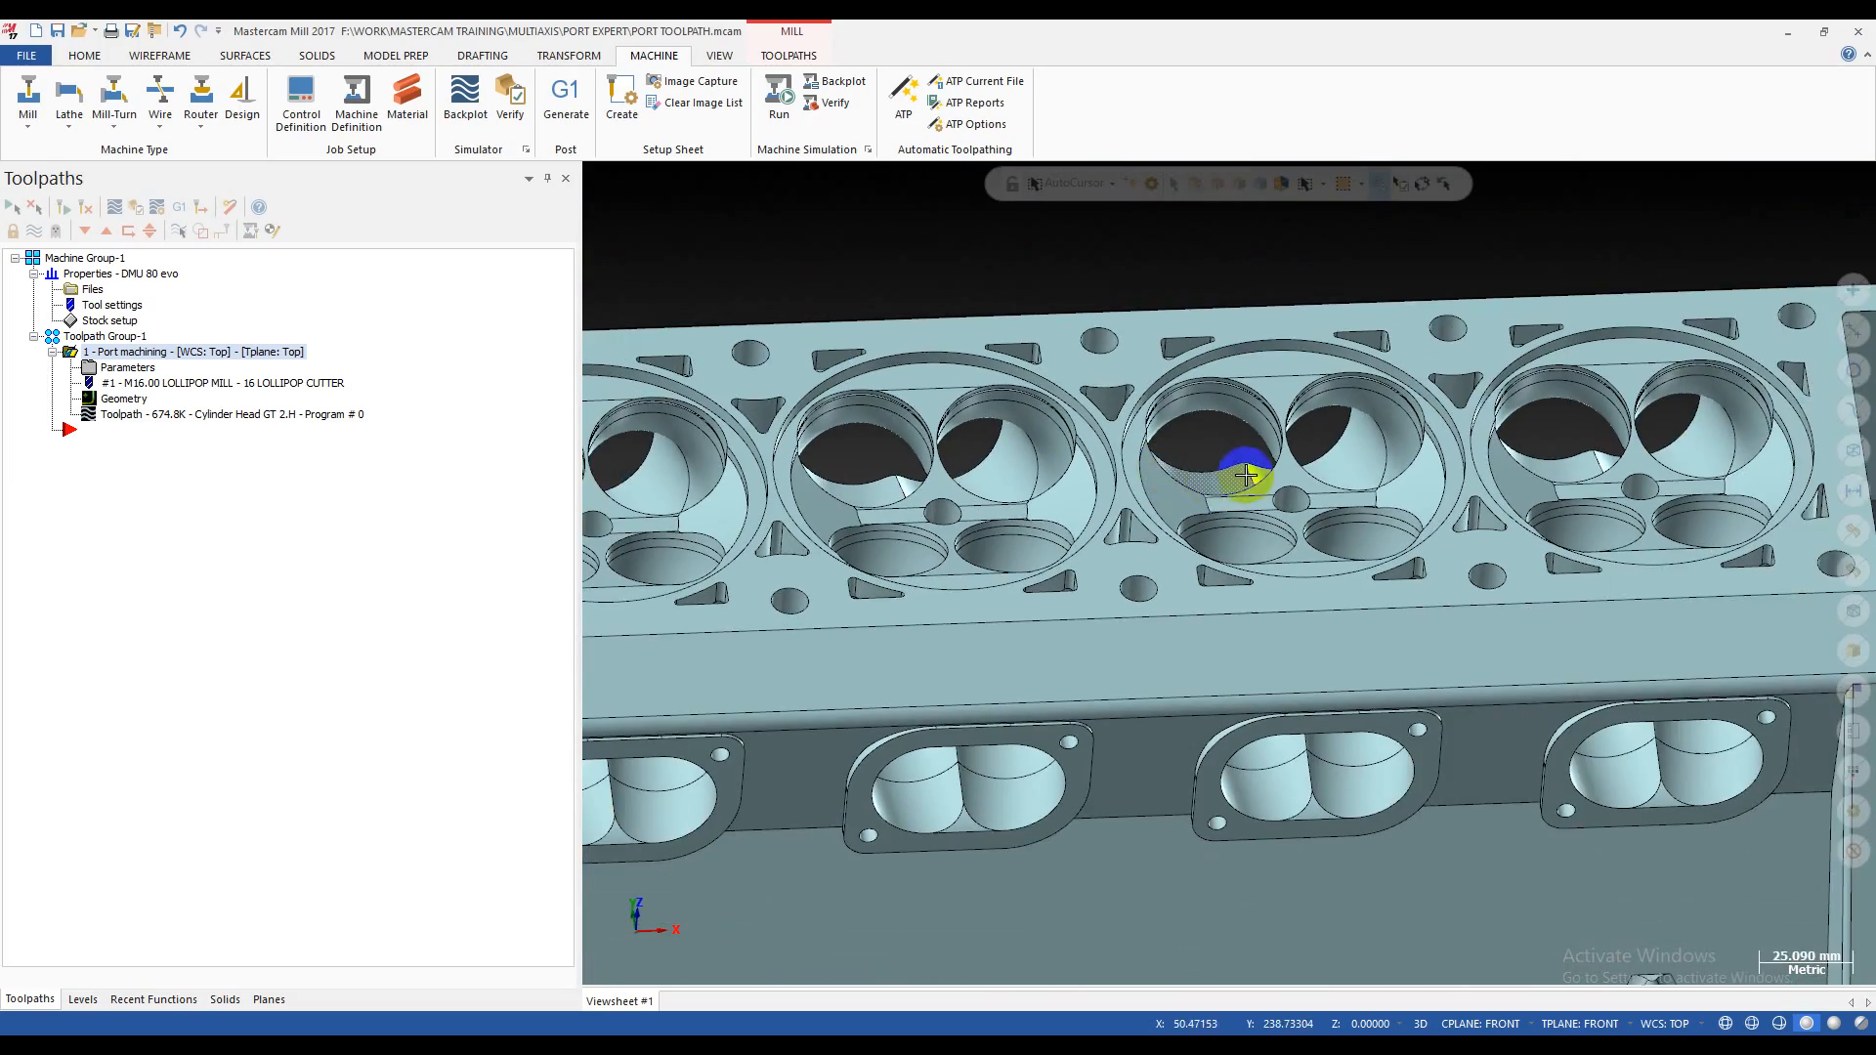
pyautogui.scroll(-2, 1240, 455)
pyautogui.moveTo(1235, 440); pyautogui.dragTo(1193, 495, button='middle')
pyautogui.scroll(-2, 1286, 460)
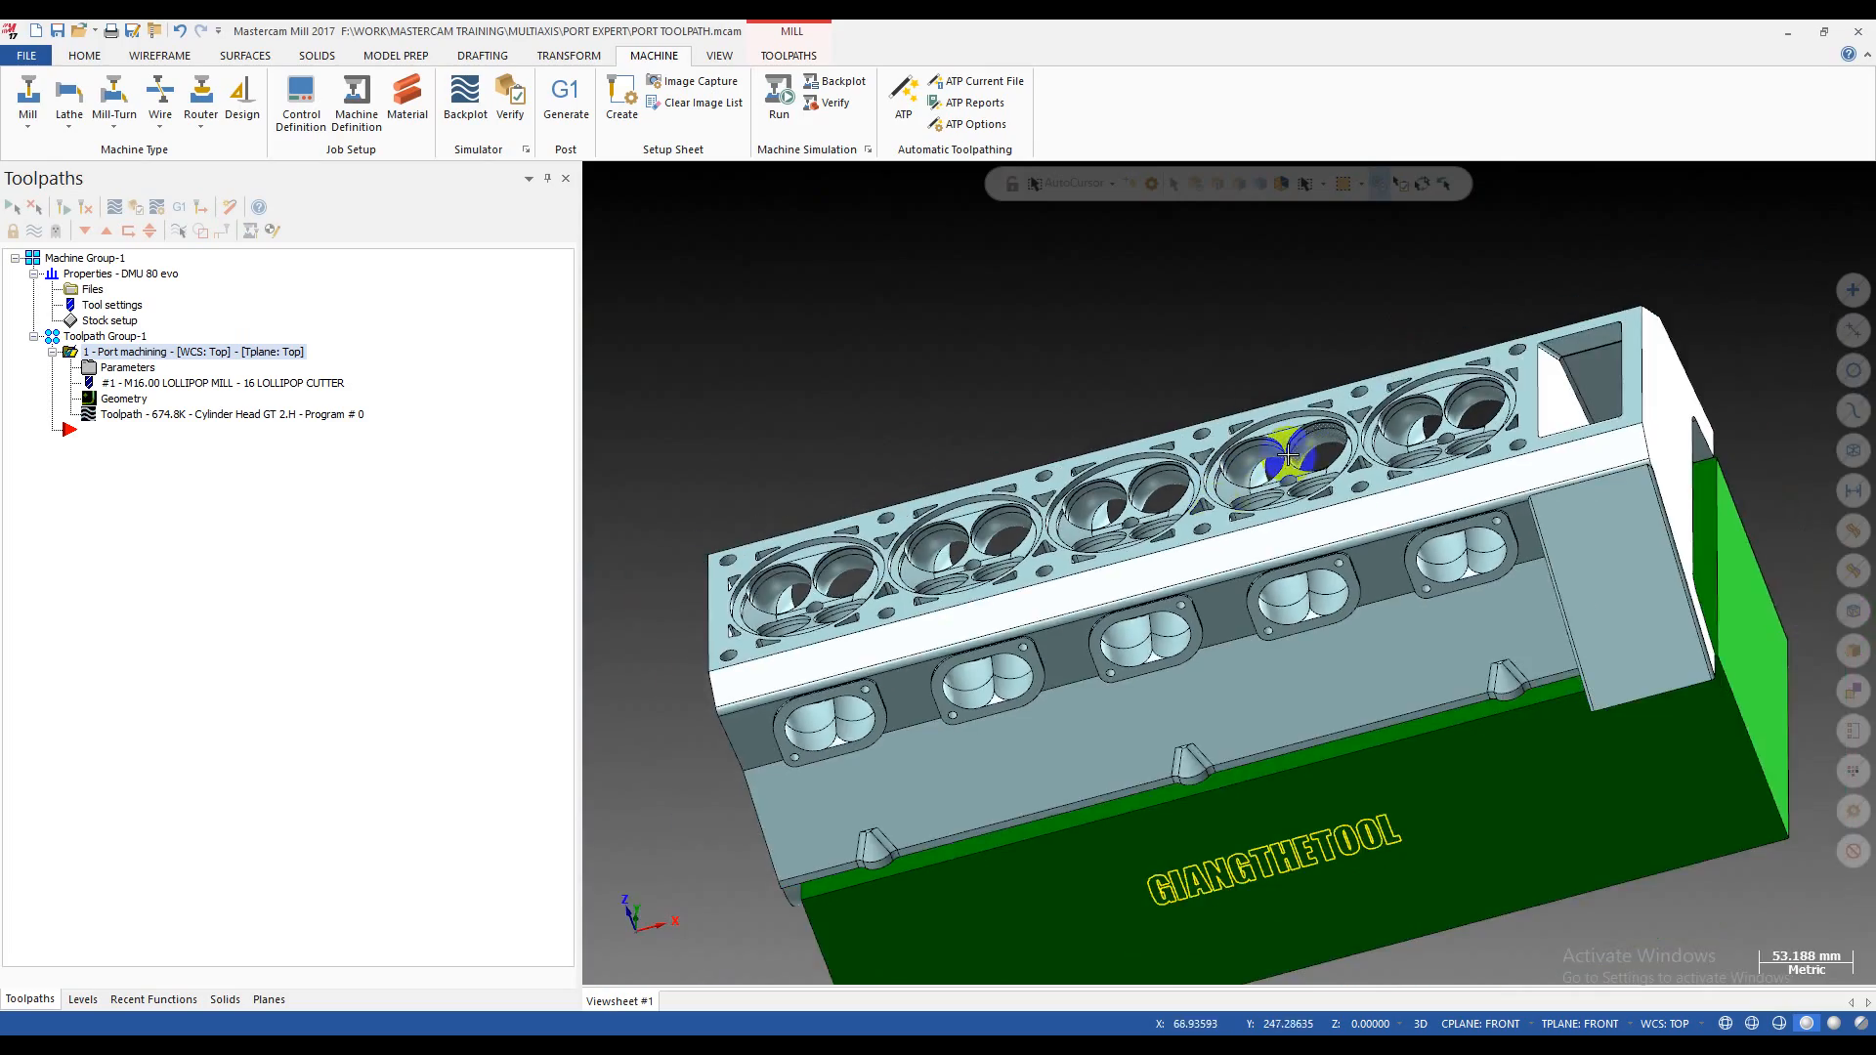
pyautogui.scroll(3, 1172, 602)
pyautogui.moveTo(1171, 602); pyautogui.dragTo(1258, 515, button='middle')
pyautogui.scroll(2, 1259, 515)
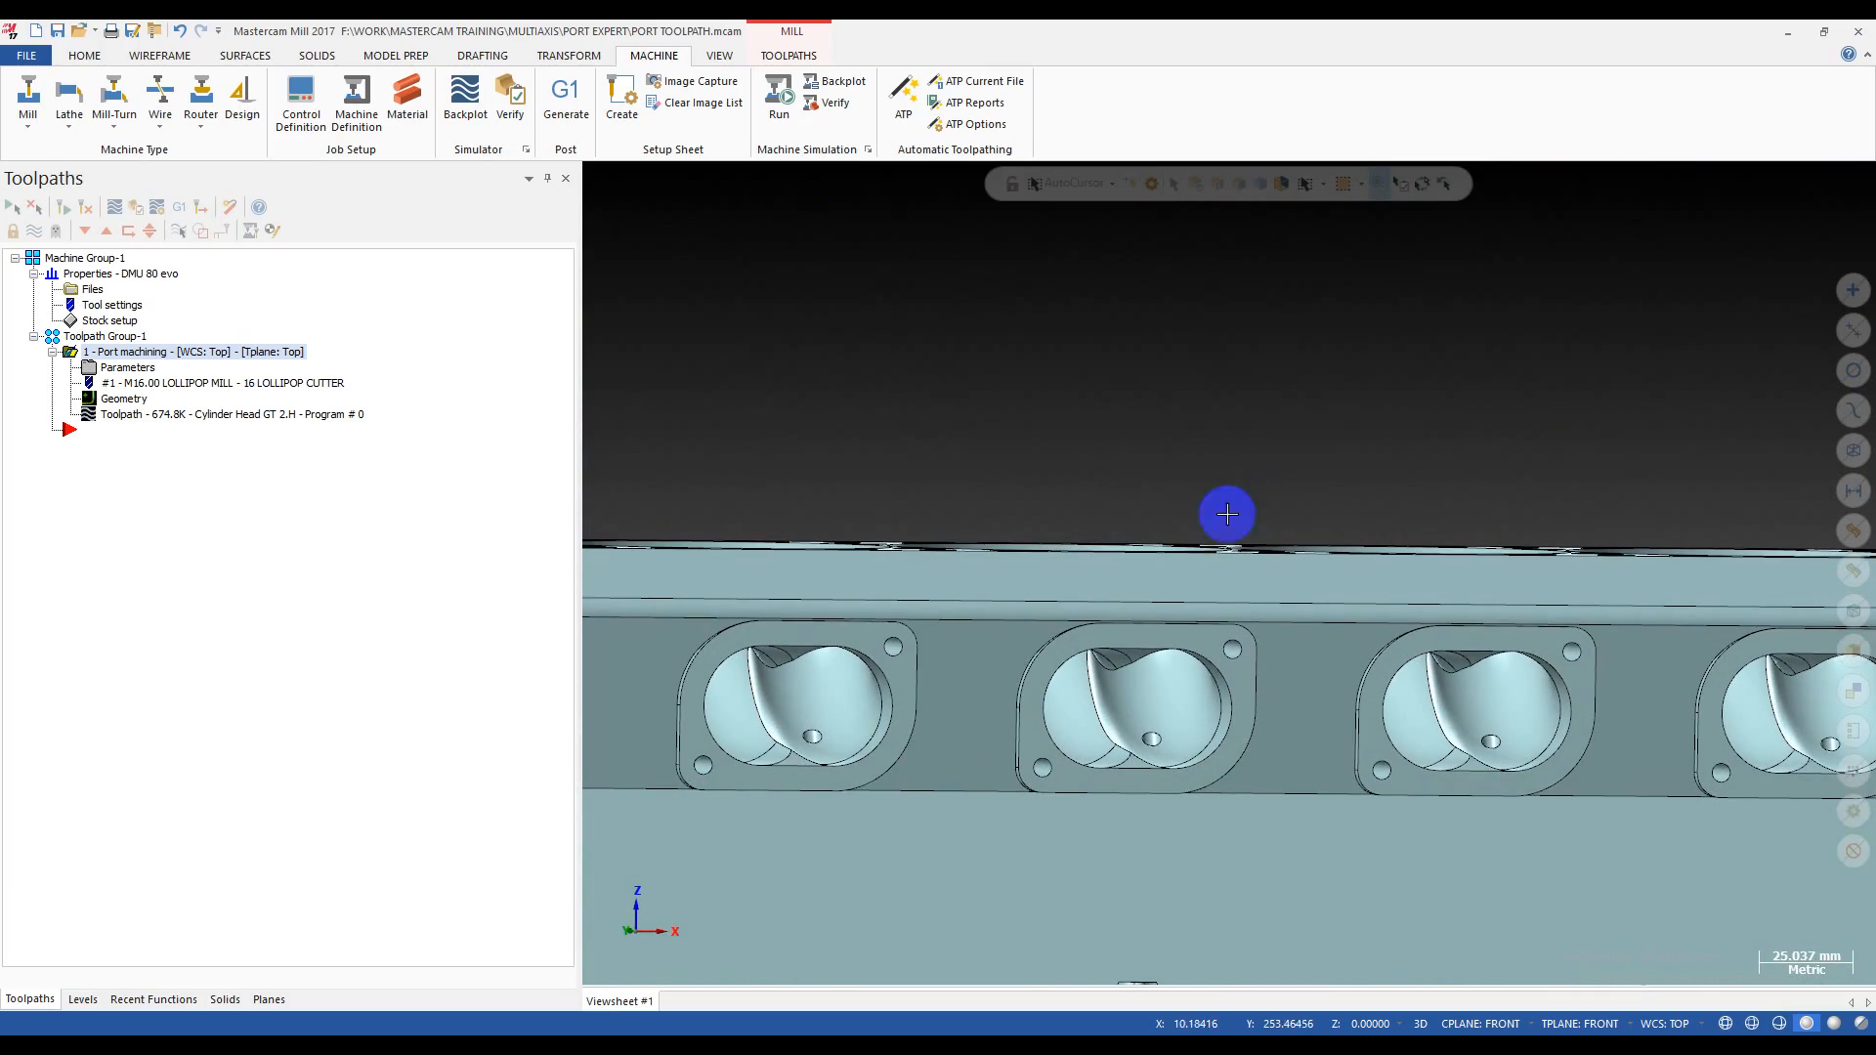
pyautogui.moveTo(1090, 537); pyautogui.dragTo(1123, 636, button='middle')
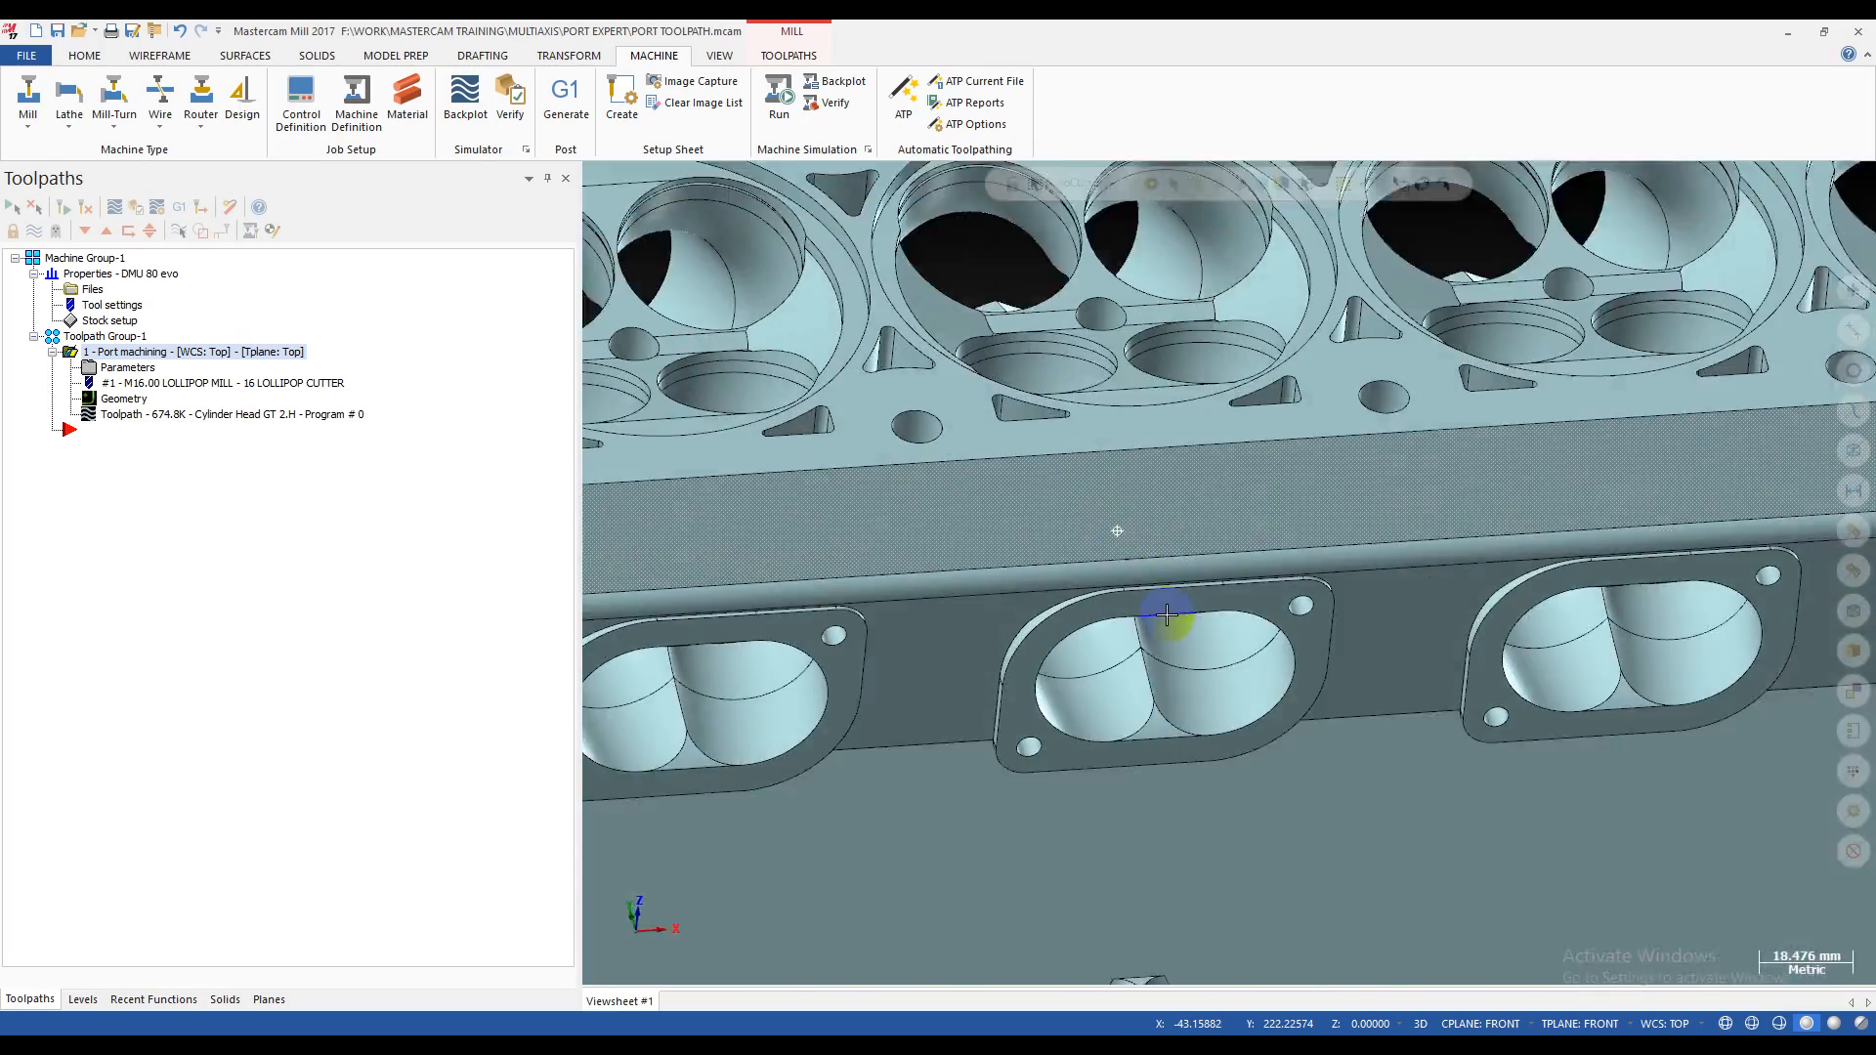
pyautogui.scroll(2, 1111, 568)
pyautogui.moveTo(1111, 568); pyautogui.dragTo(1082, 511, button='middle')
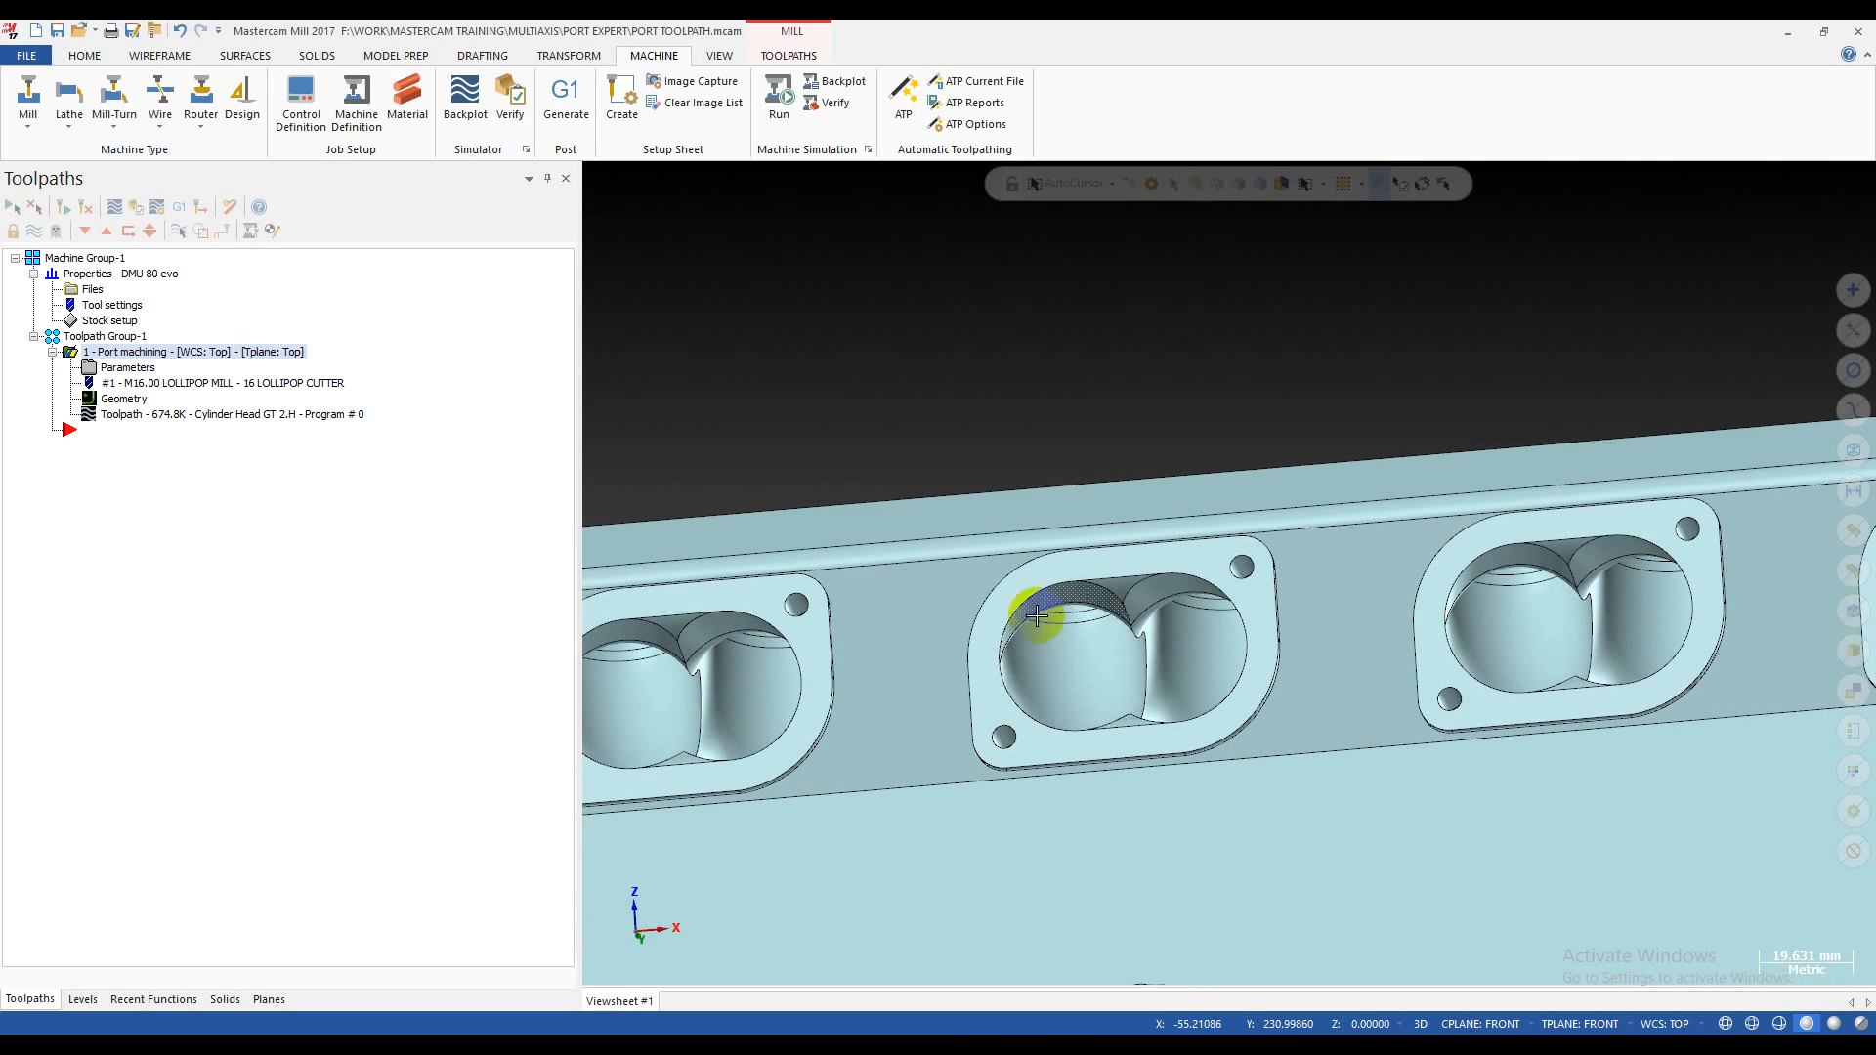
pyautogui.moveTo(1199, 618)
pyautogui.mouseDown(button='middle')
pyautogui.moveTo(1290, 729)
pyautogui.moveTo(1163, 658)
pyautogui.moveTo(982, 488)
pyautogui.moveTo(1094, 430)
pyautogui.moveTo(1303, 385)
pyautogui.moveTo(1352, 447)
pyautogui.moveTo(1010, 629)
pyautogui.moveTo(1202, 649)
pyautogui.mouseUp(button='middle')
pyautogui.scroll(-5, 1164, 657)
pyautogui.scroll(5, 1158, 653)
pyautogui.scroll(-4, 1060, 469)
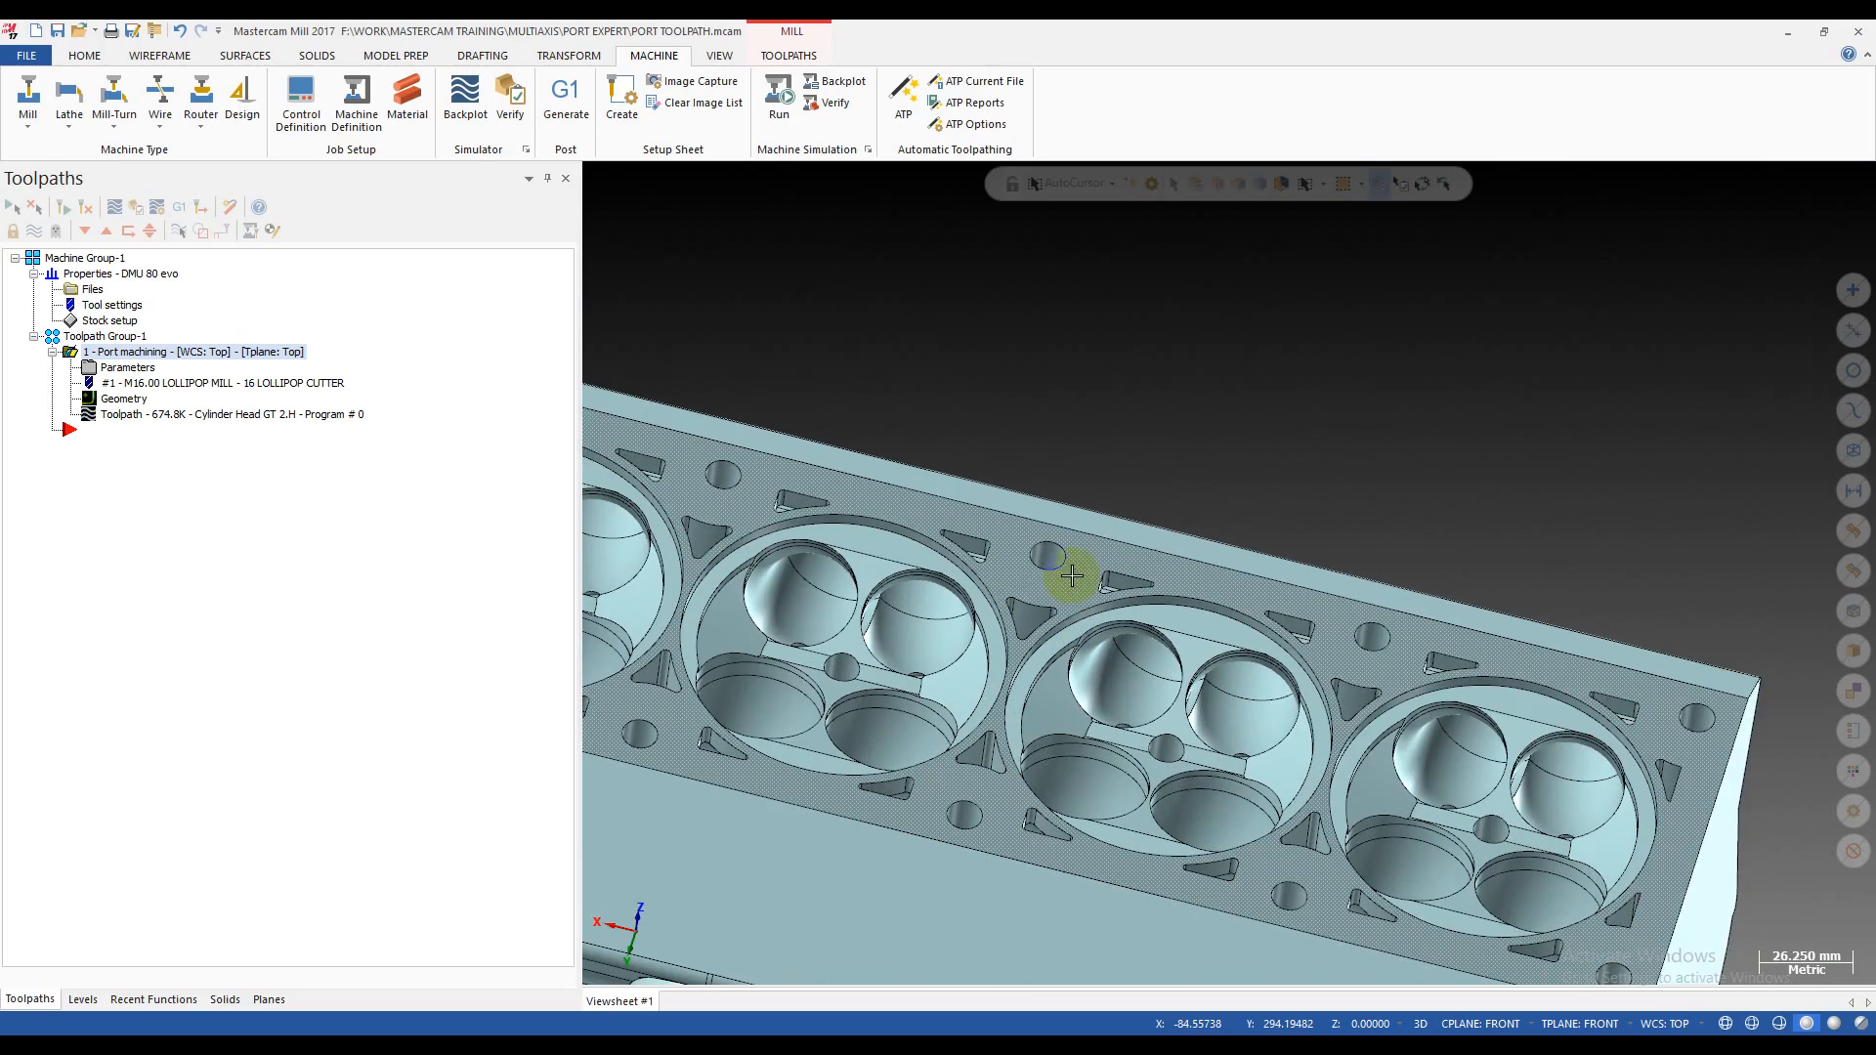
pyautogui.scroll(3, 1187, 682)
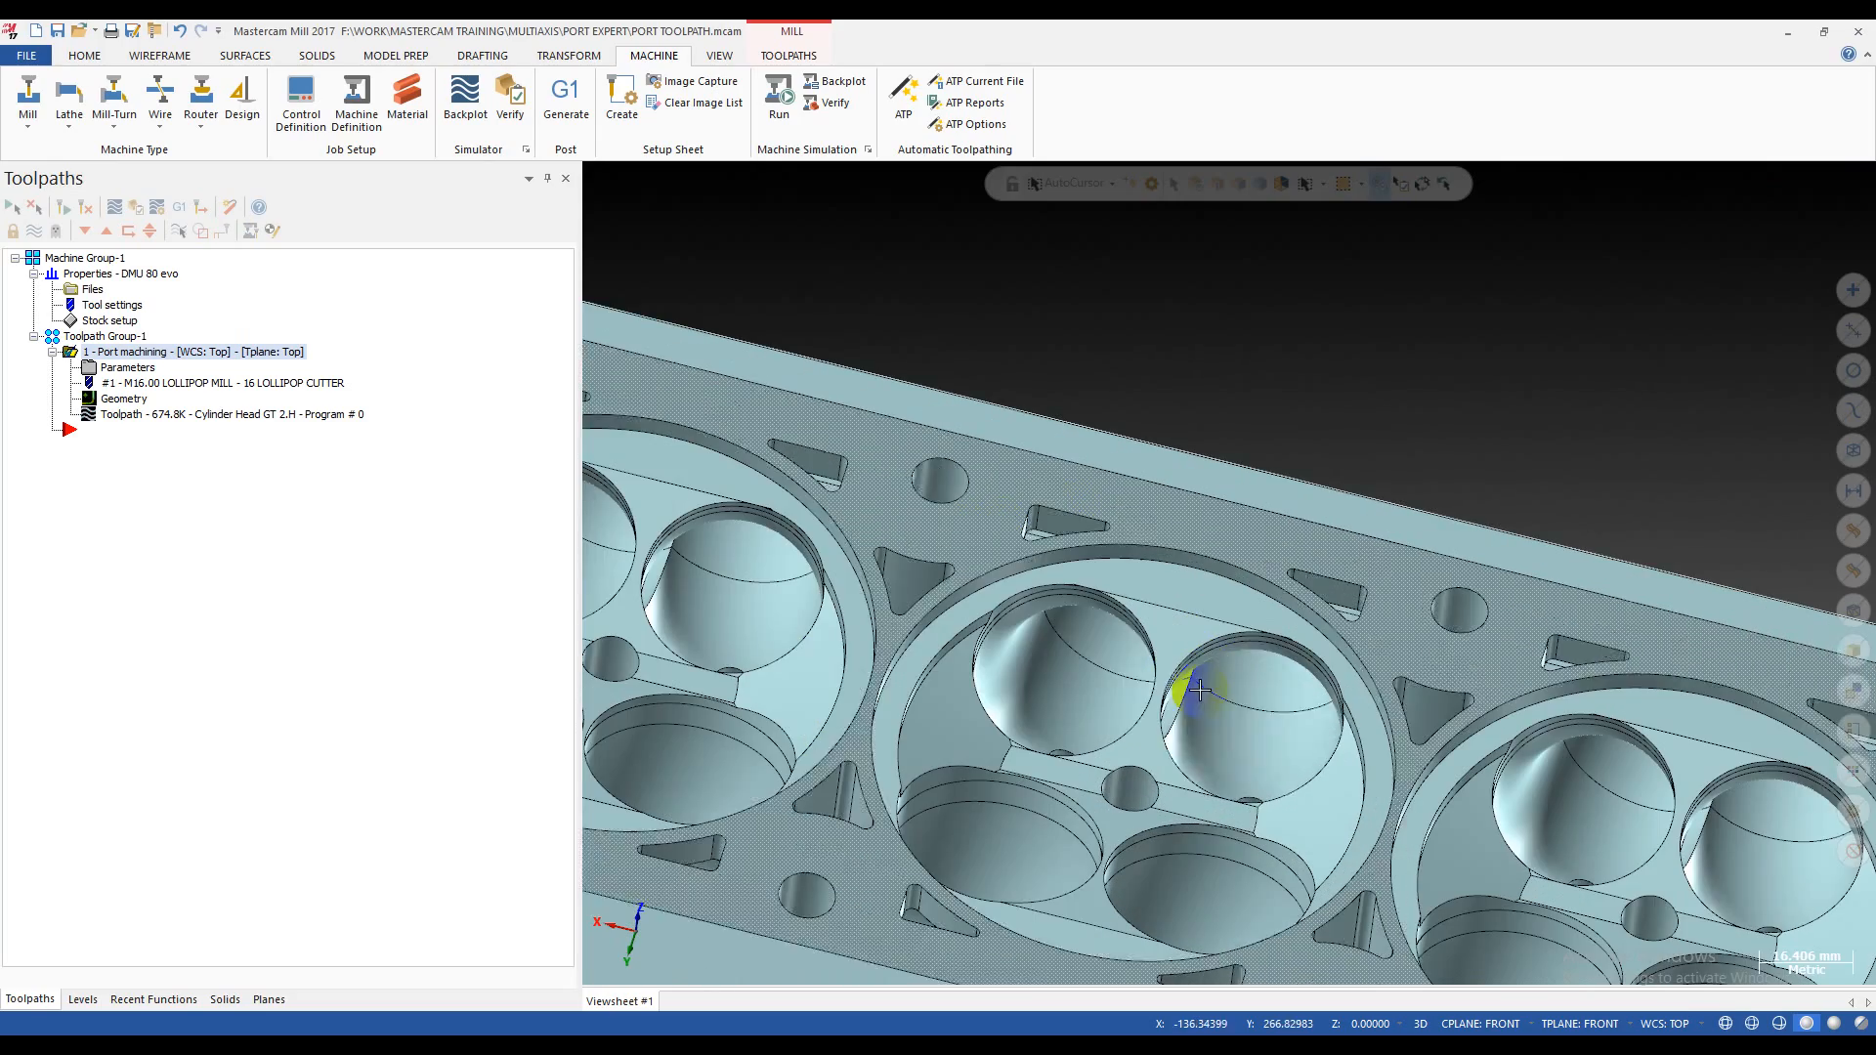
pyautogui.moveTo(1172, 676)
pyautogui.mouseDown(button='middle')
pyautogui.moveTo(1173, 638)
pyautogui.moveTo(1239, 684)
pyautogui.moveTo(1038, 854)
pyautogui.moveTo(1043, 889)
pyautogui.moveTo(1156, 683)
pyautogui.moveTo(1244, 649)
pyautogui.moveTo(1176, 658)
pyautogui.moveTo(1202, 648)
pyautogui.moveTo(1170, 712)
pyautogui.moveTo(1131, 690)
pyautogui.moveTo(1163, 629)
pyautogui.moveTo(1192, 655)
pyautogui.mouseUp(button='middle')
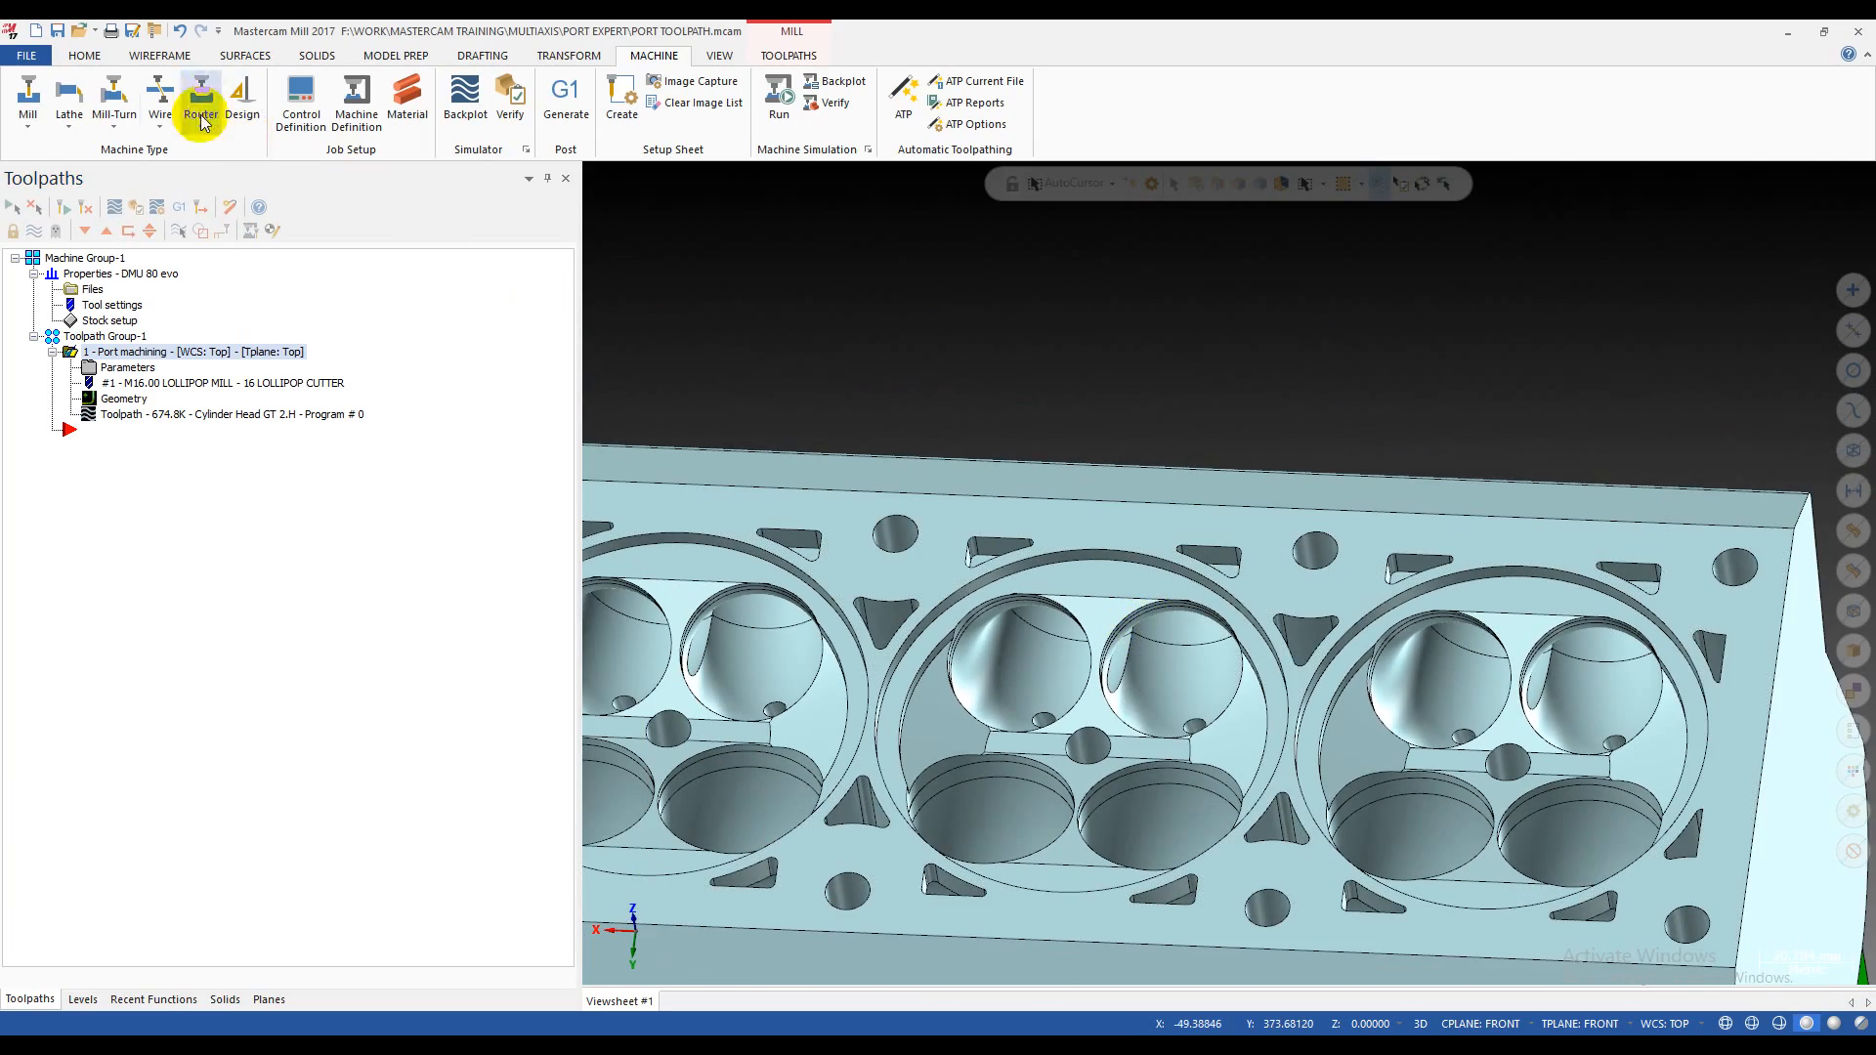
# - Create surfaces from the solid faces of one port's interior at a combustion chamber, keeping the original solid
pyautogui.click(237, 57)
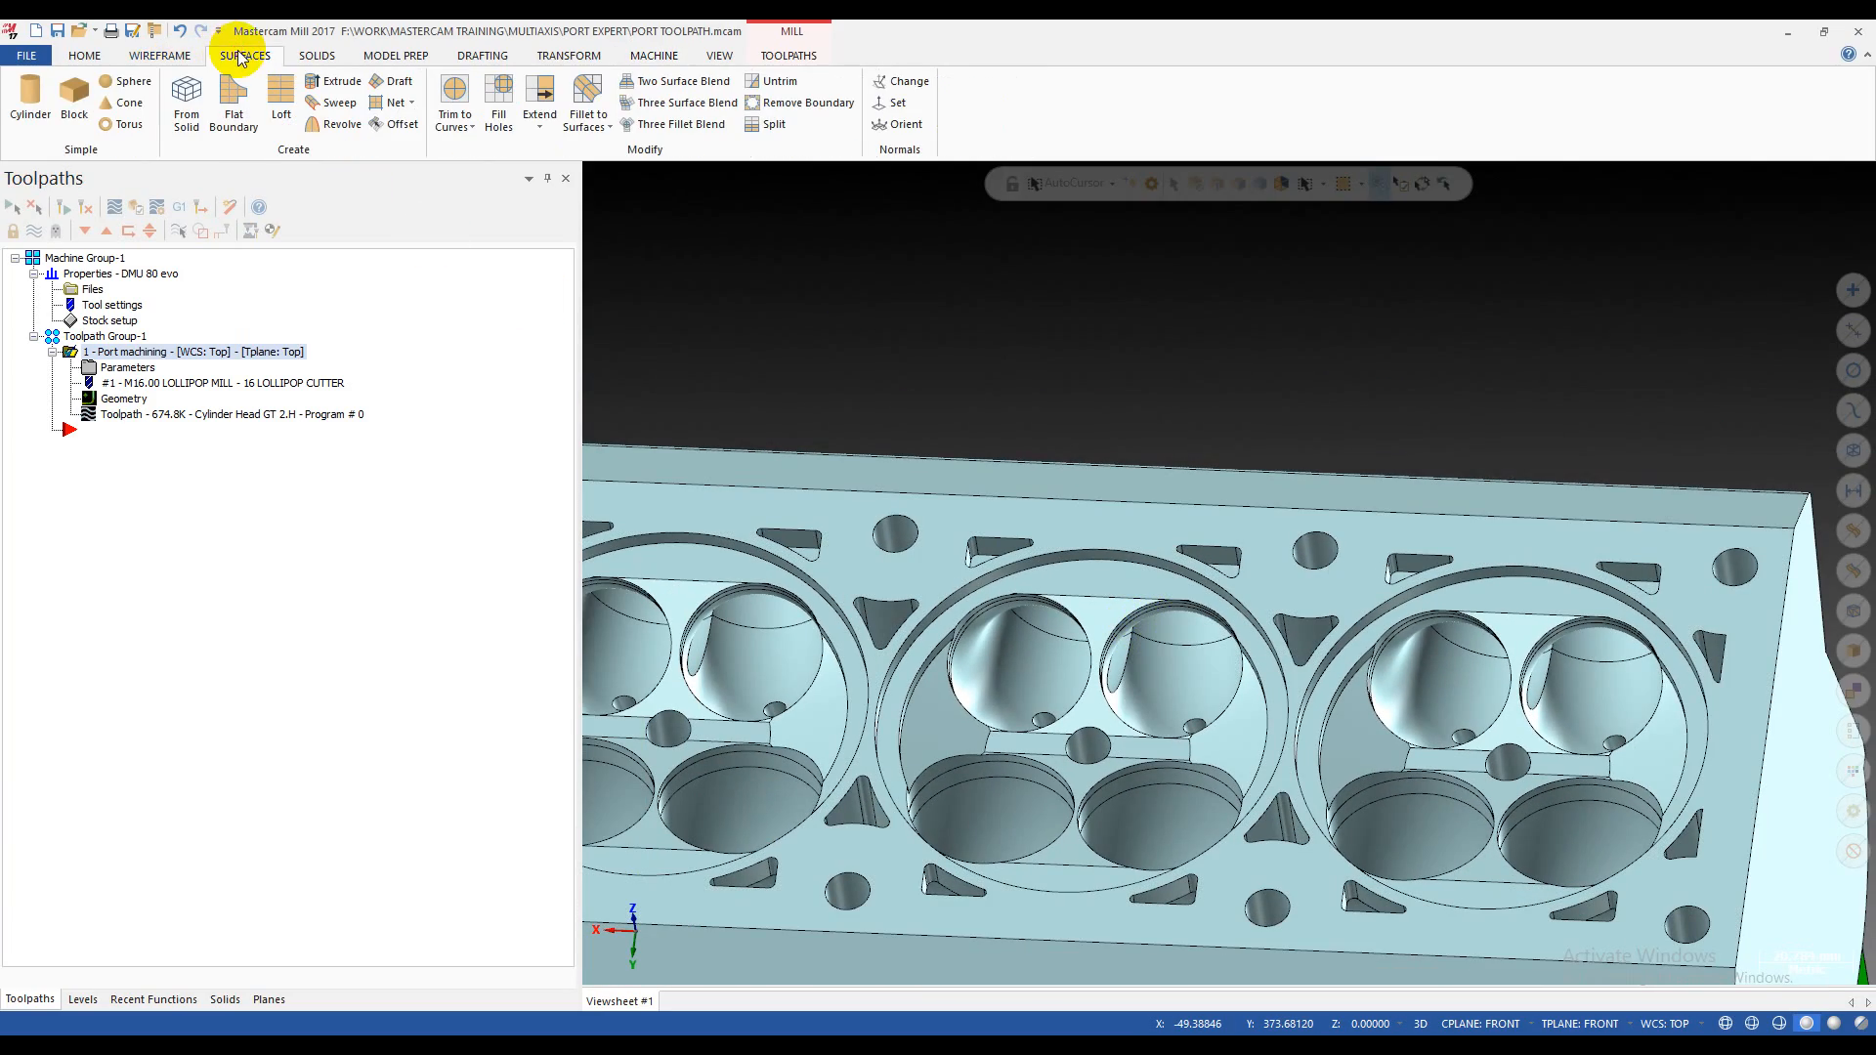
pyautogui.click(190, 99)
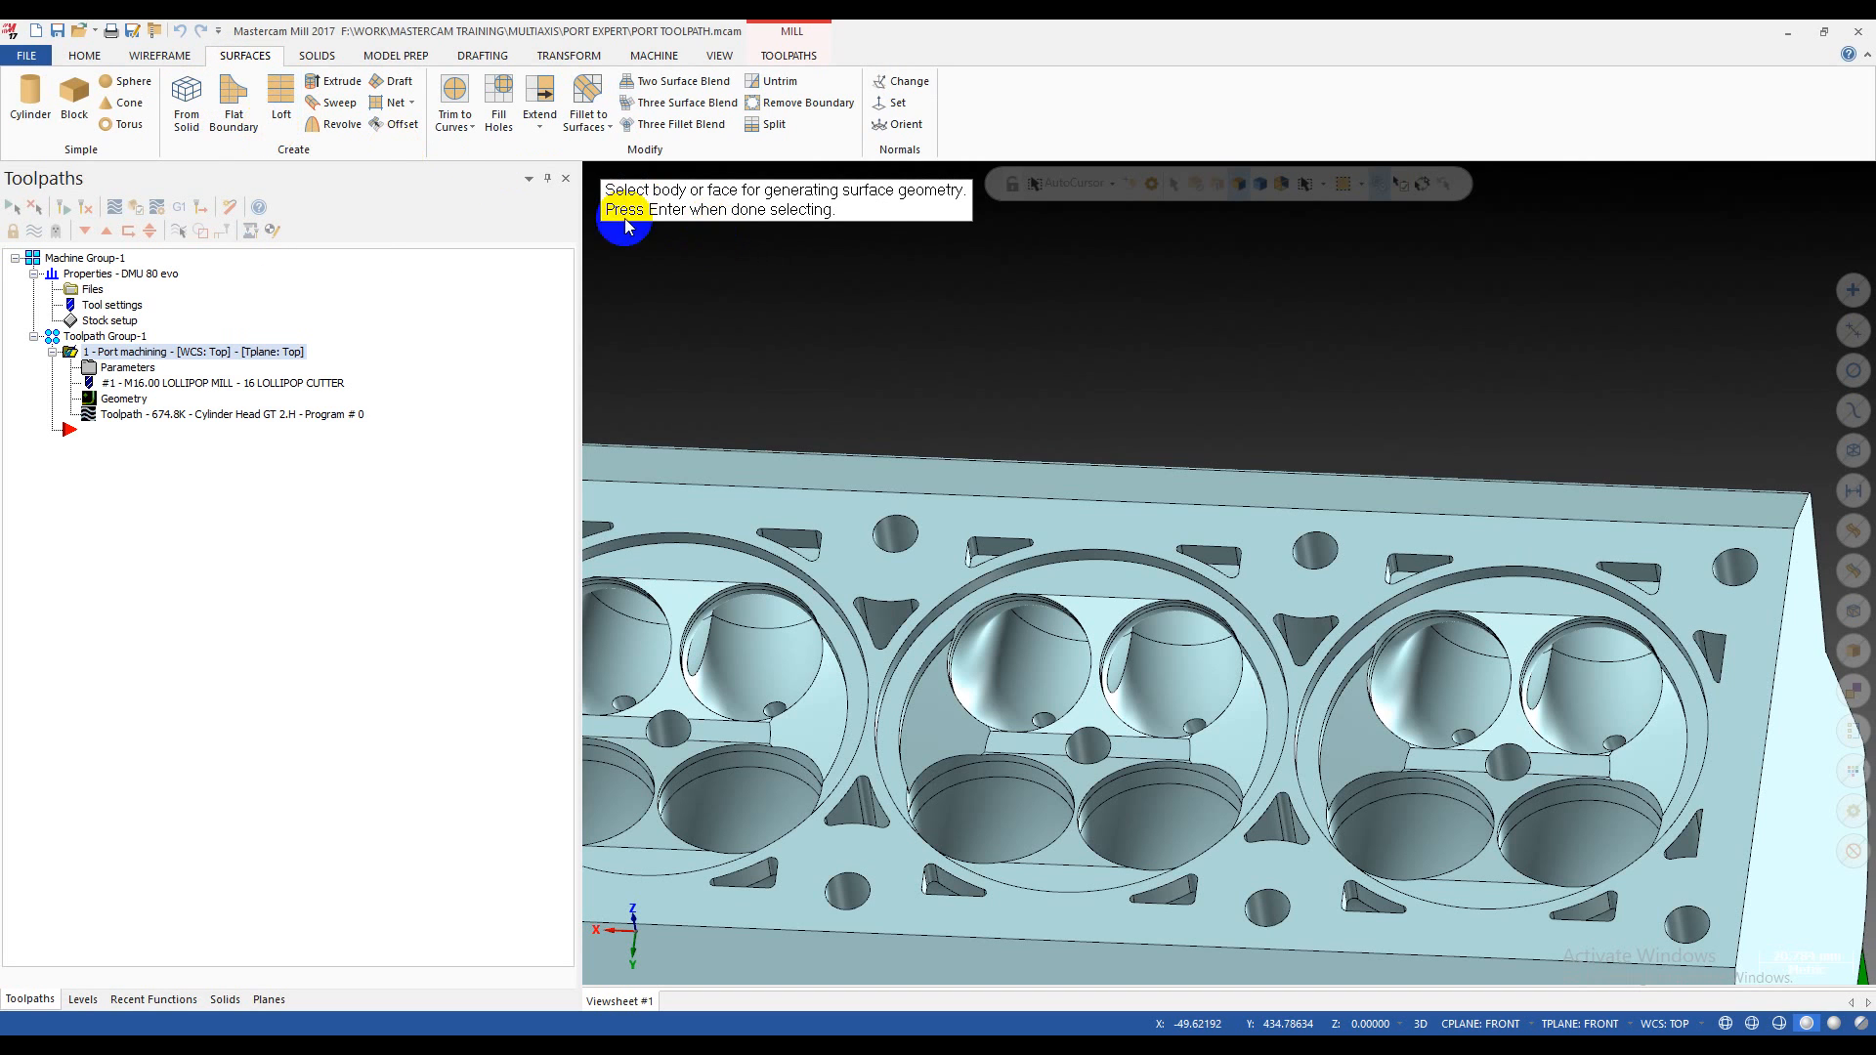
pyautogui.scroll(3, 1233, 590)
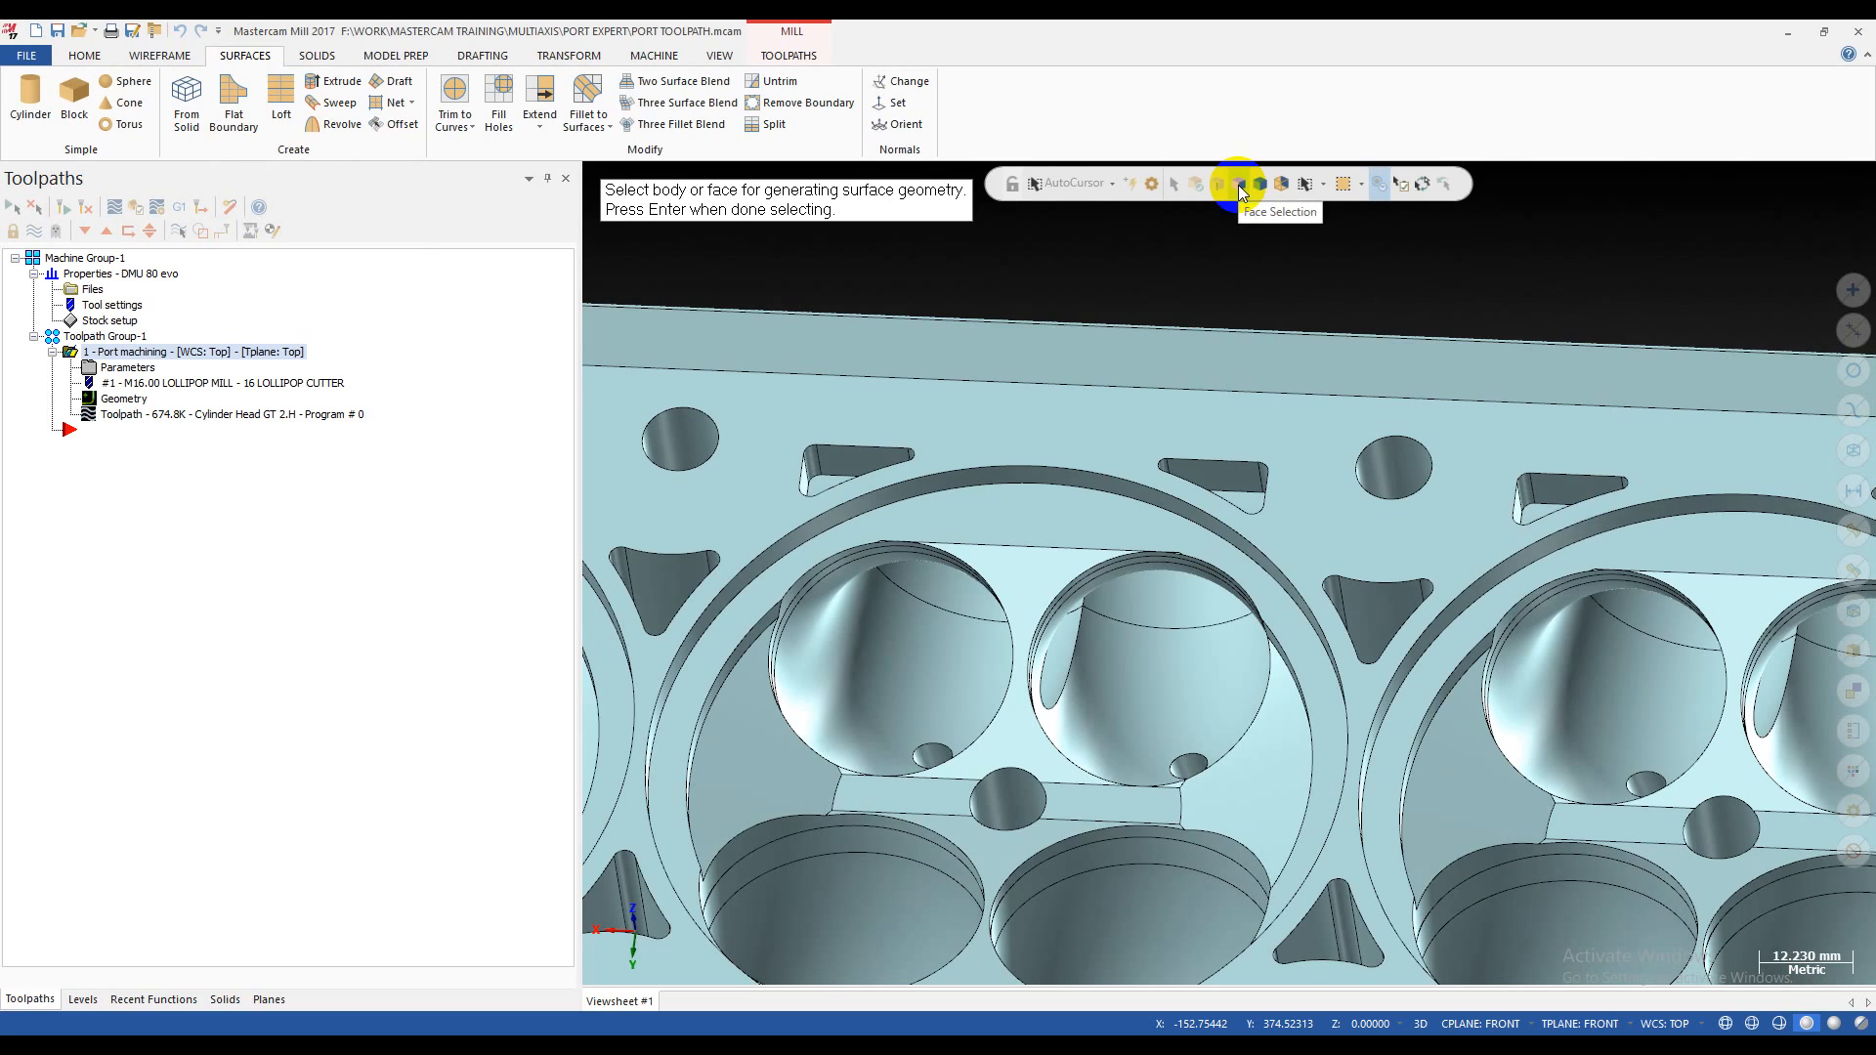
pyautogui.click(1153, 725)
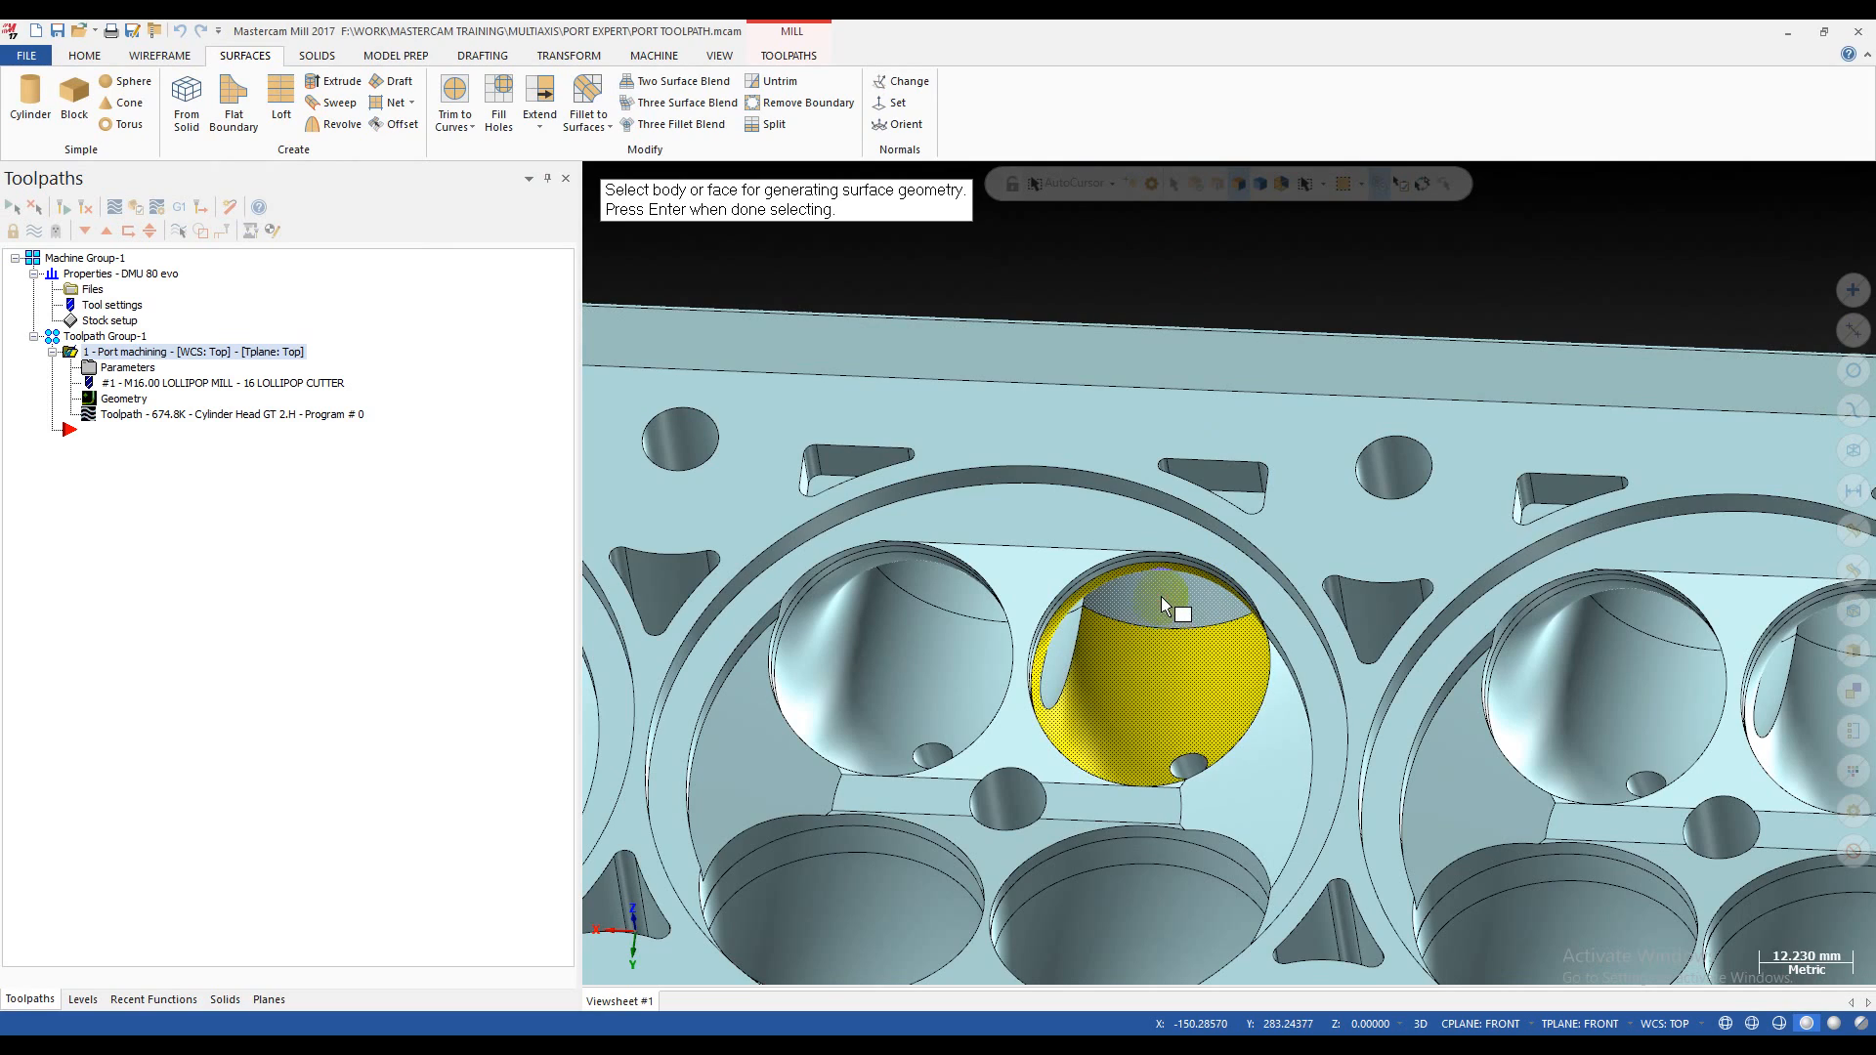
pyautogui.moveTo(1153, 721); pyautogui.dragTo(1289, 224, button='middle')
pyautogui.press('Return')
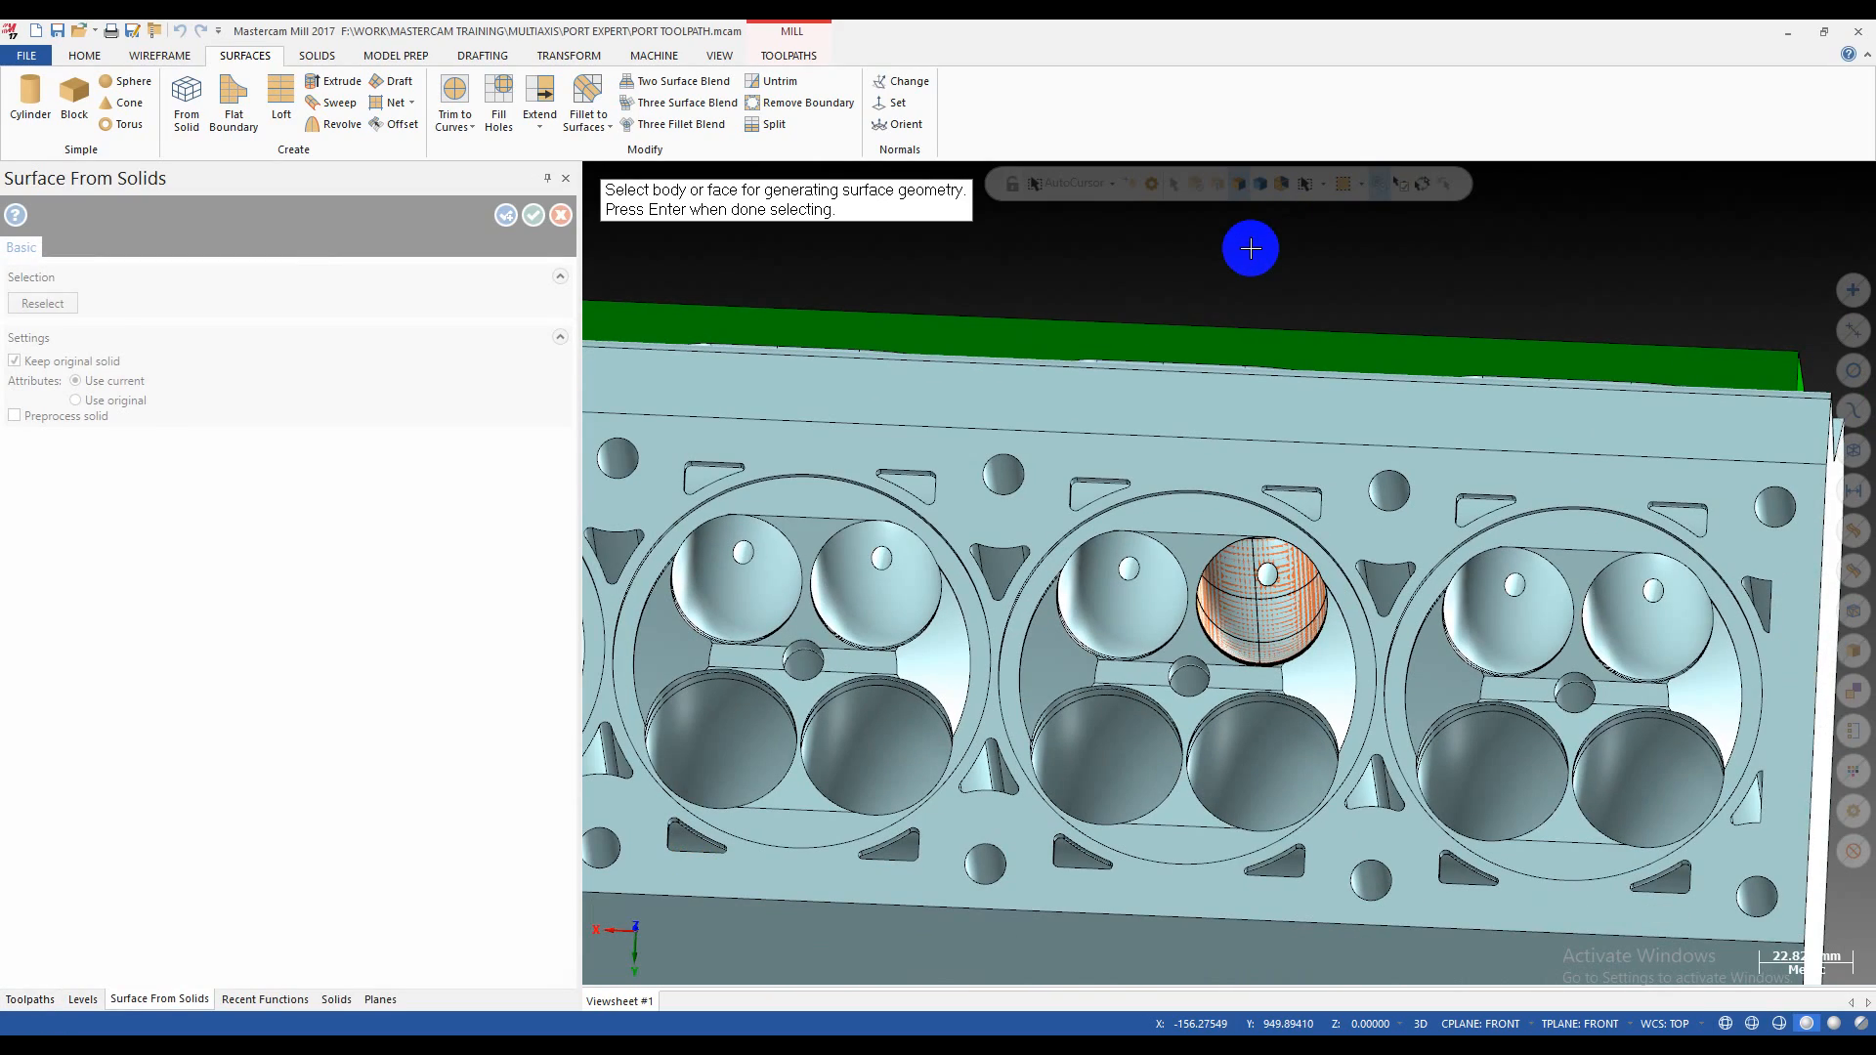
pyautogui.press('Return')
# - Remove the boundary of the small round hole from the new port surface
pyautogui.scroll(6, 1277, 595)
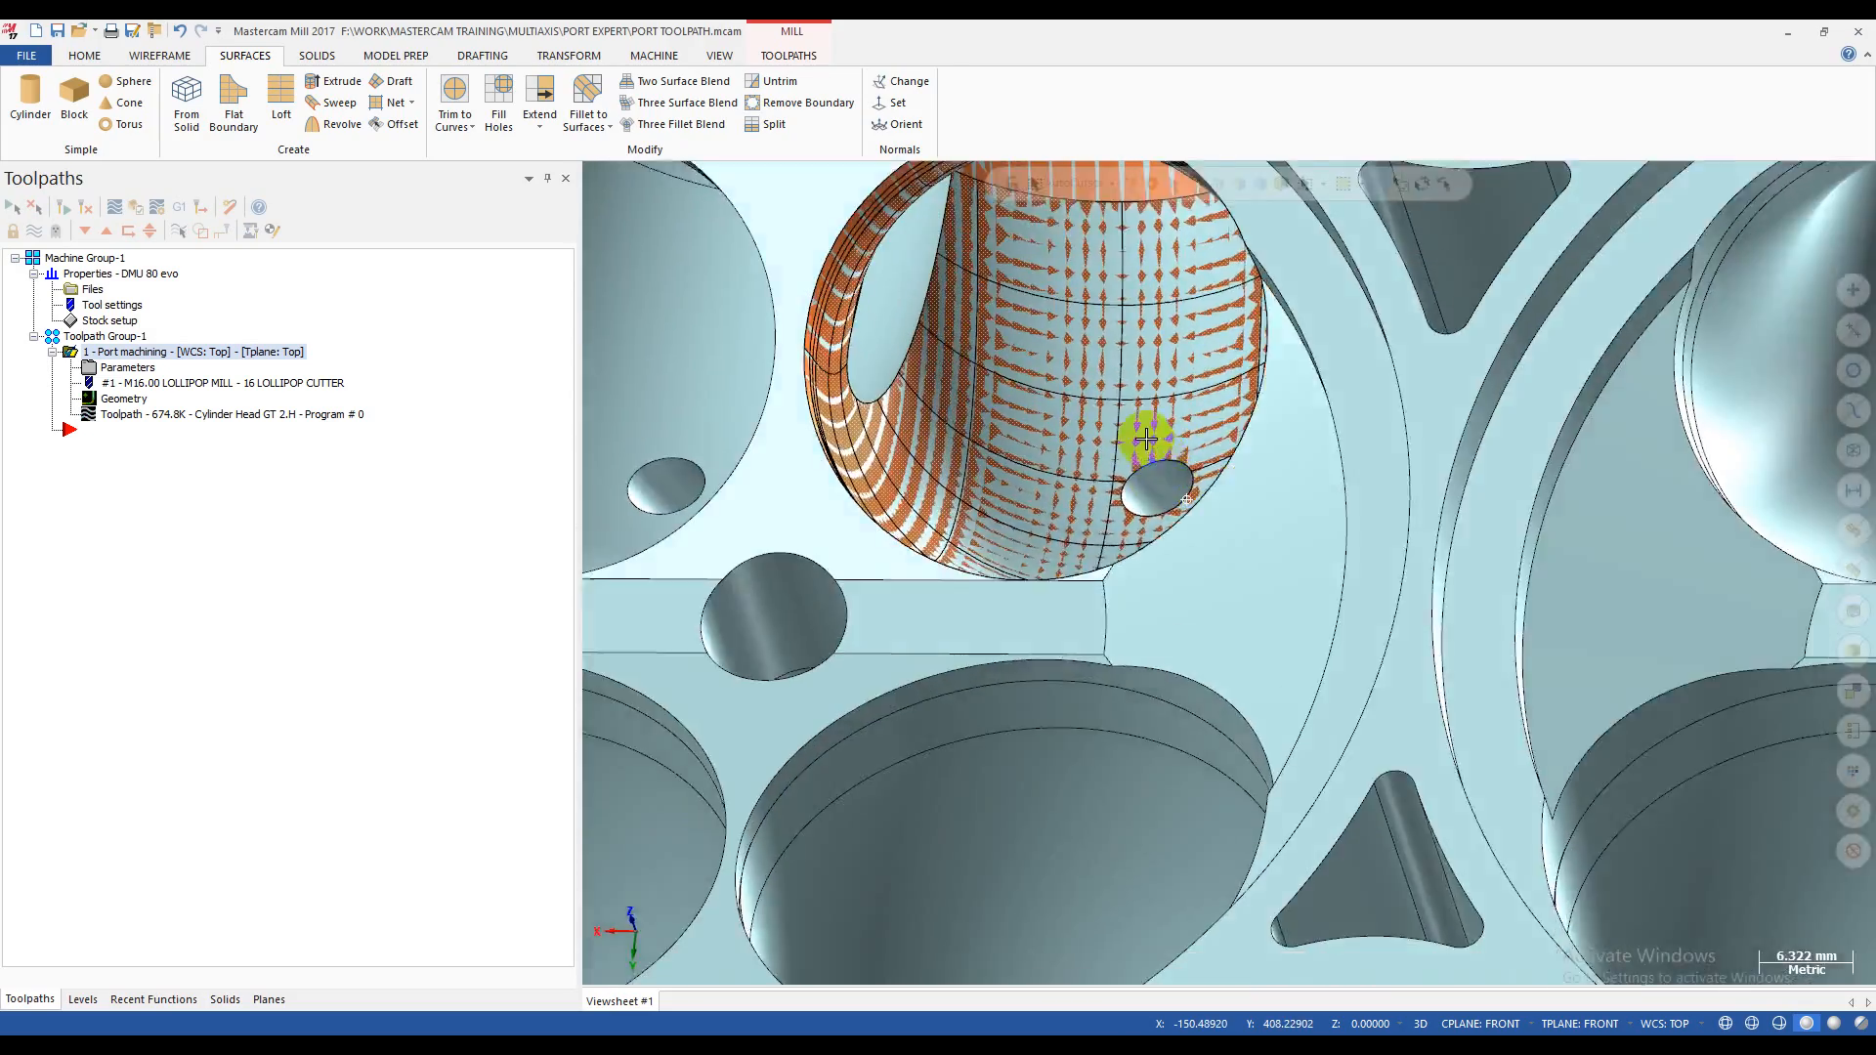
pyautogui.moveTo(1146, 439); pyautogui.dragTo(1124, 391, button='middle')
pyautogui.scroll(-3, 1046, 670)
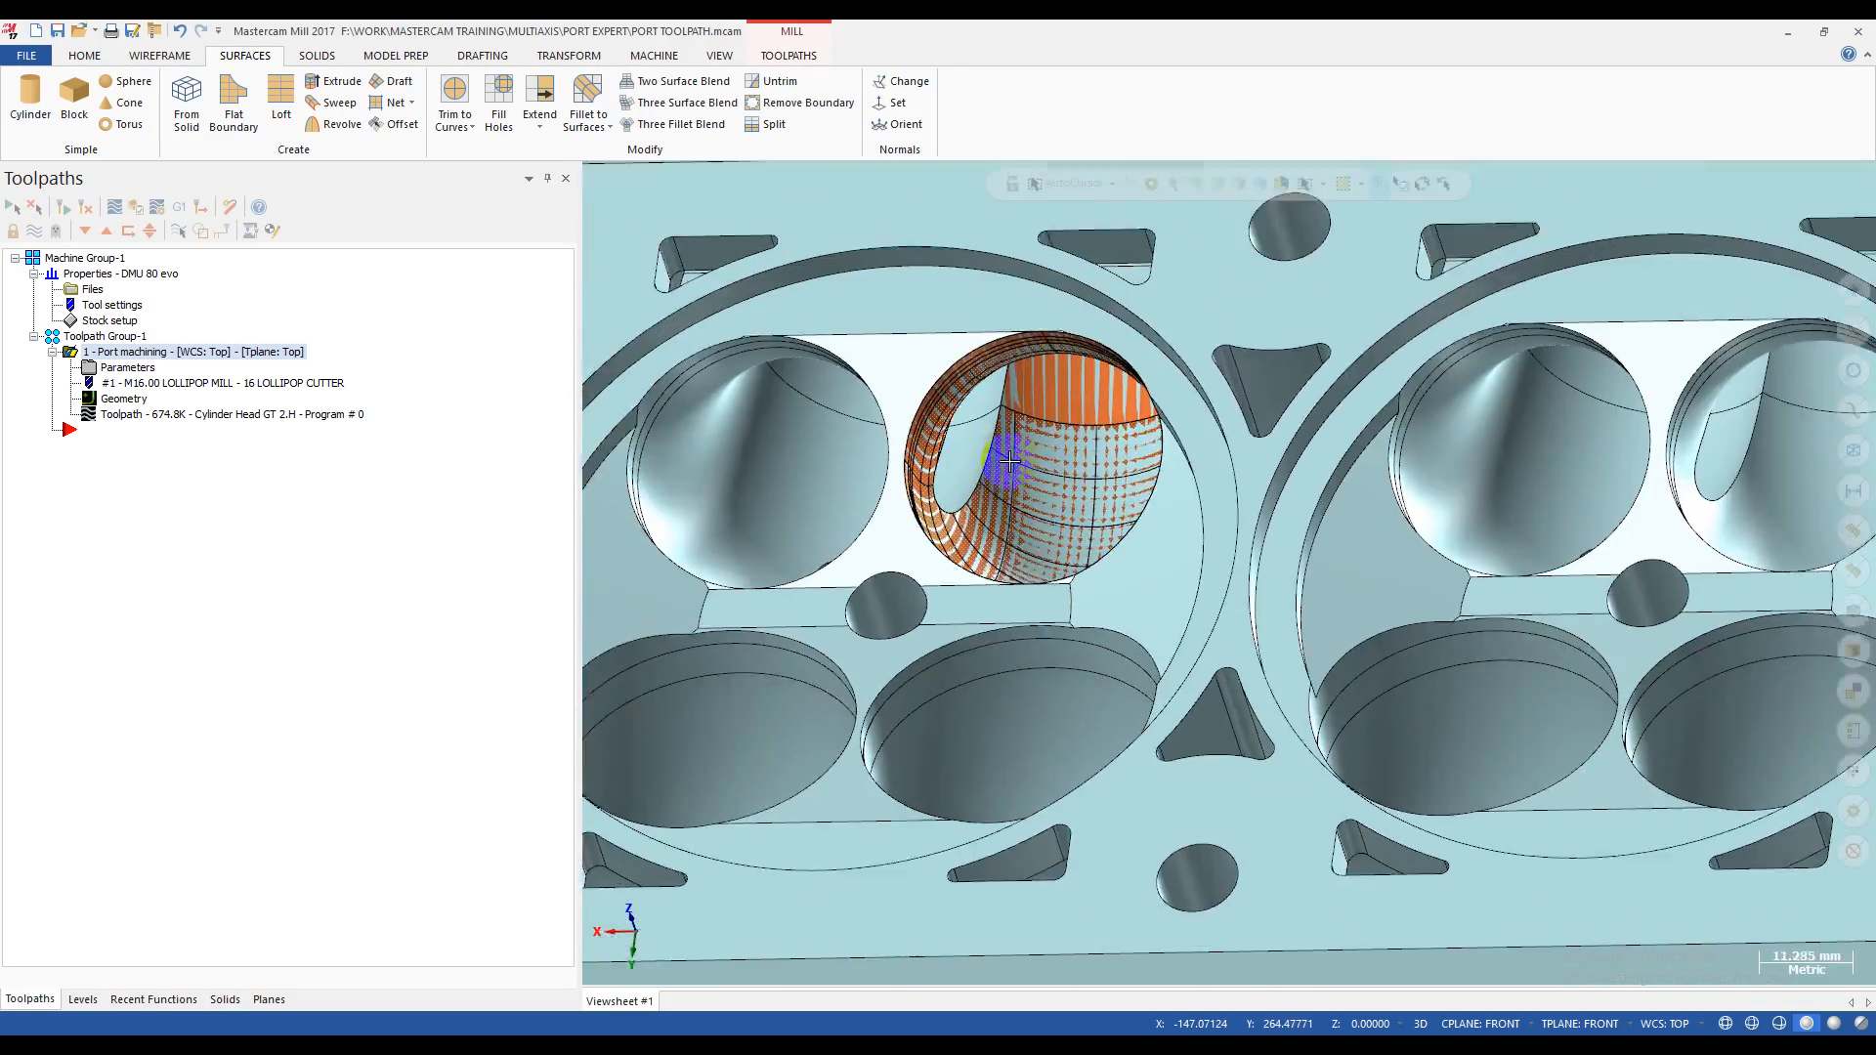
pyautogui.moveTo(1009, 460)
pyautogui.mouseDown(button='middle')
pyautogui.moveTo(997, 644)
pyautogui.moveTo(937, 746)
pyautogui.moveTo(1026, 594)
pyautogui.moveTo(1013, 490)
pyautogui.mouseUp(button='middle')
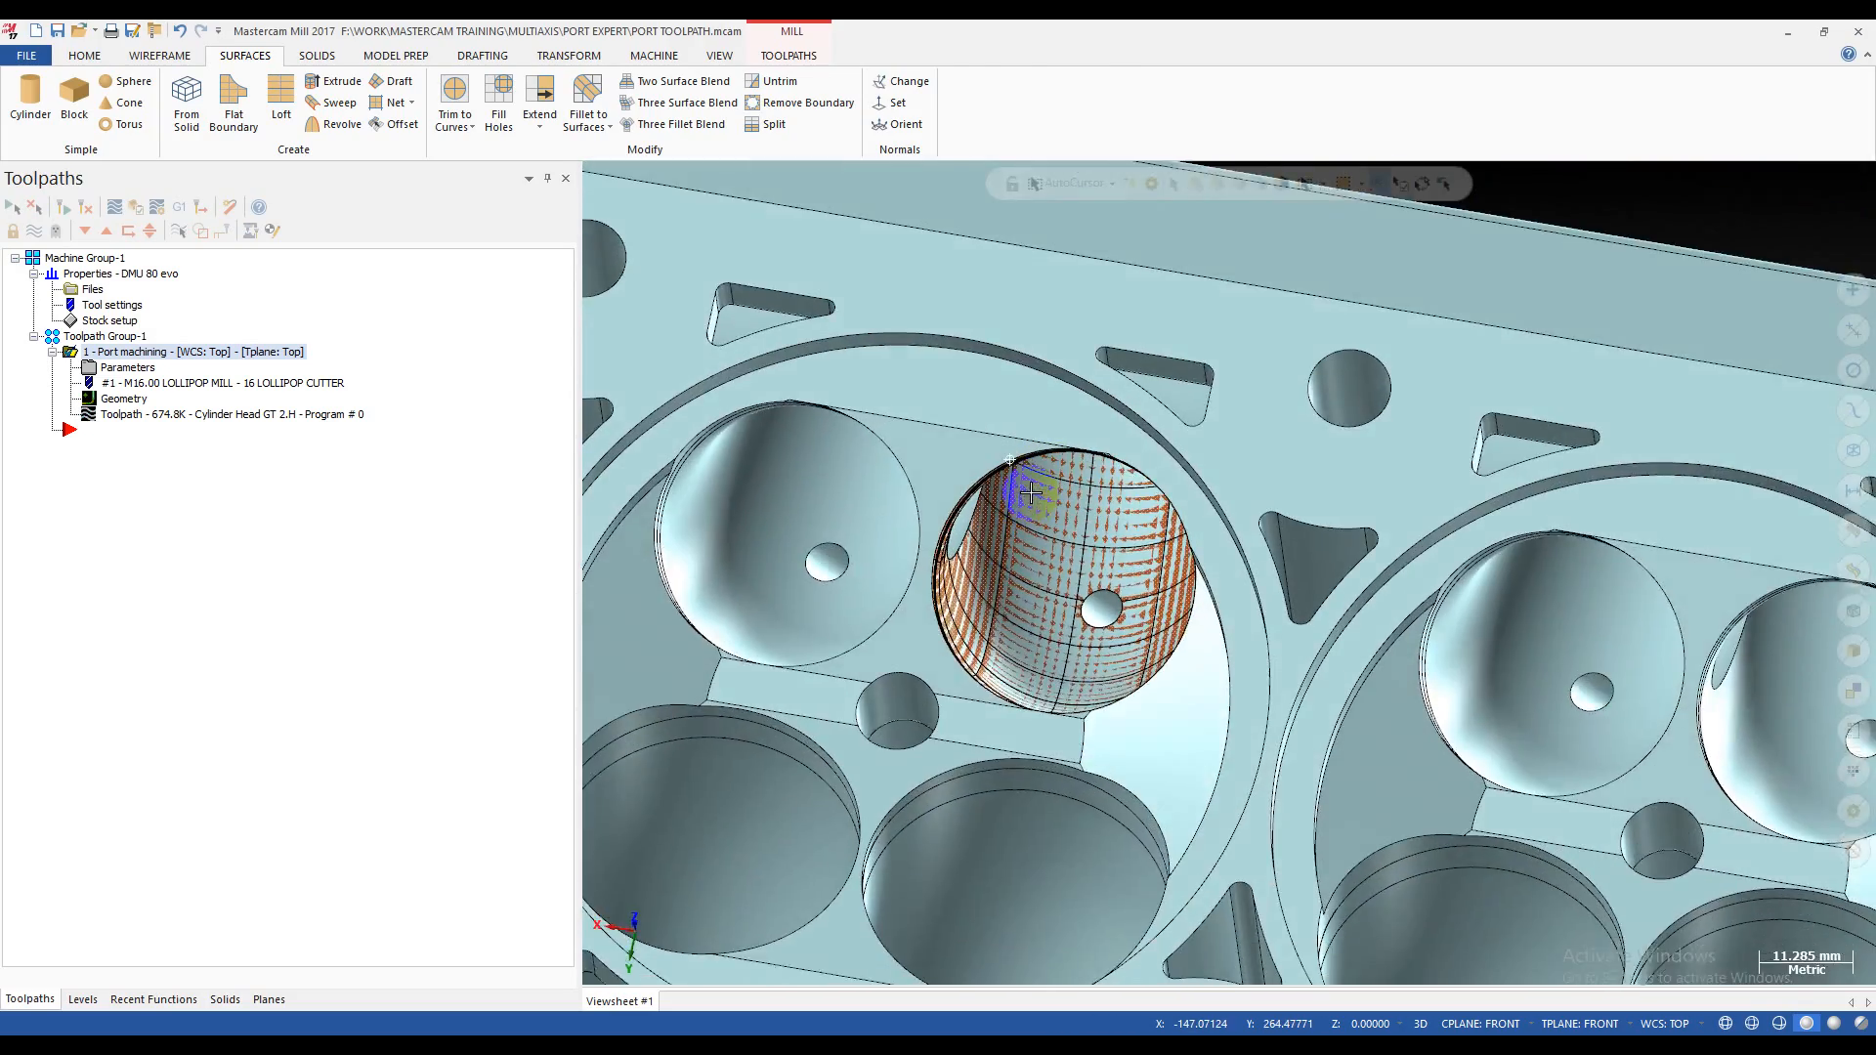
pyautogui.scroll(2, 1131, 581)
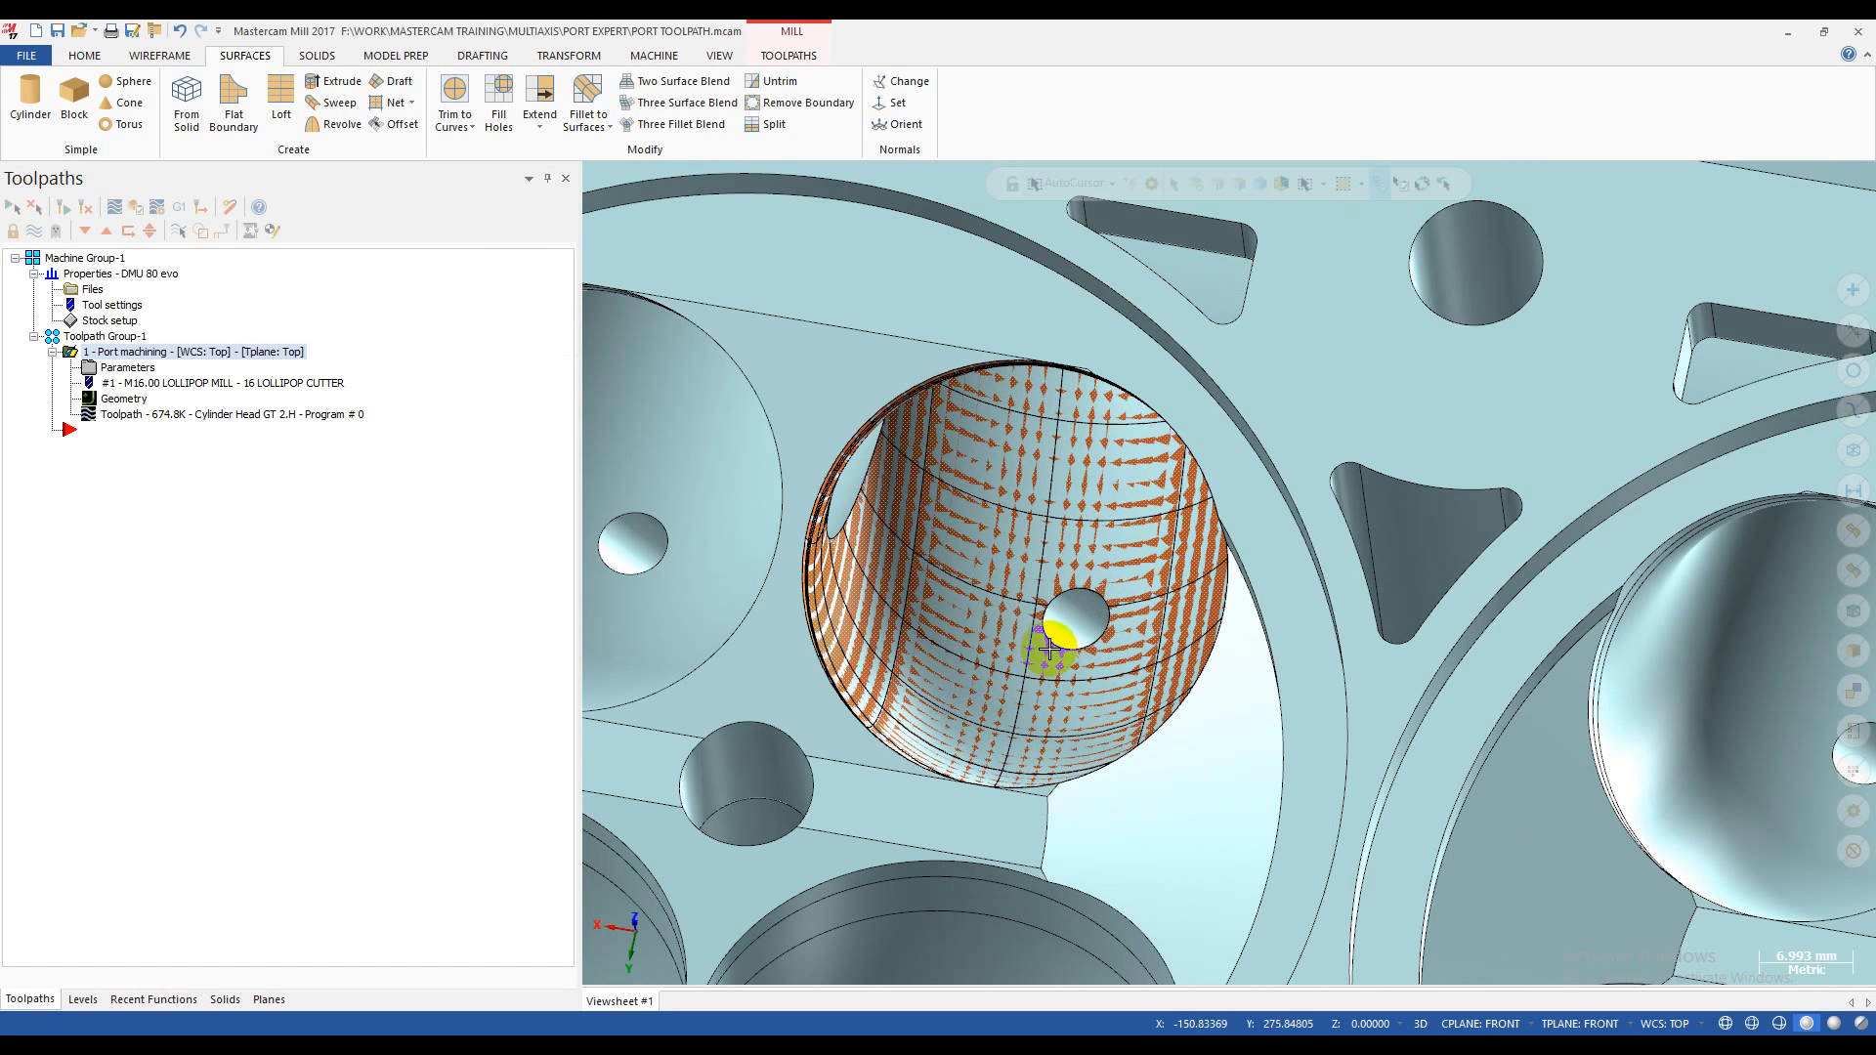
pyautogui.click(764, 103)
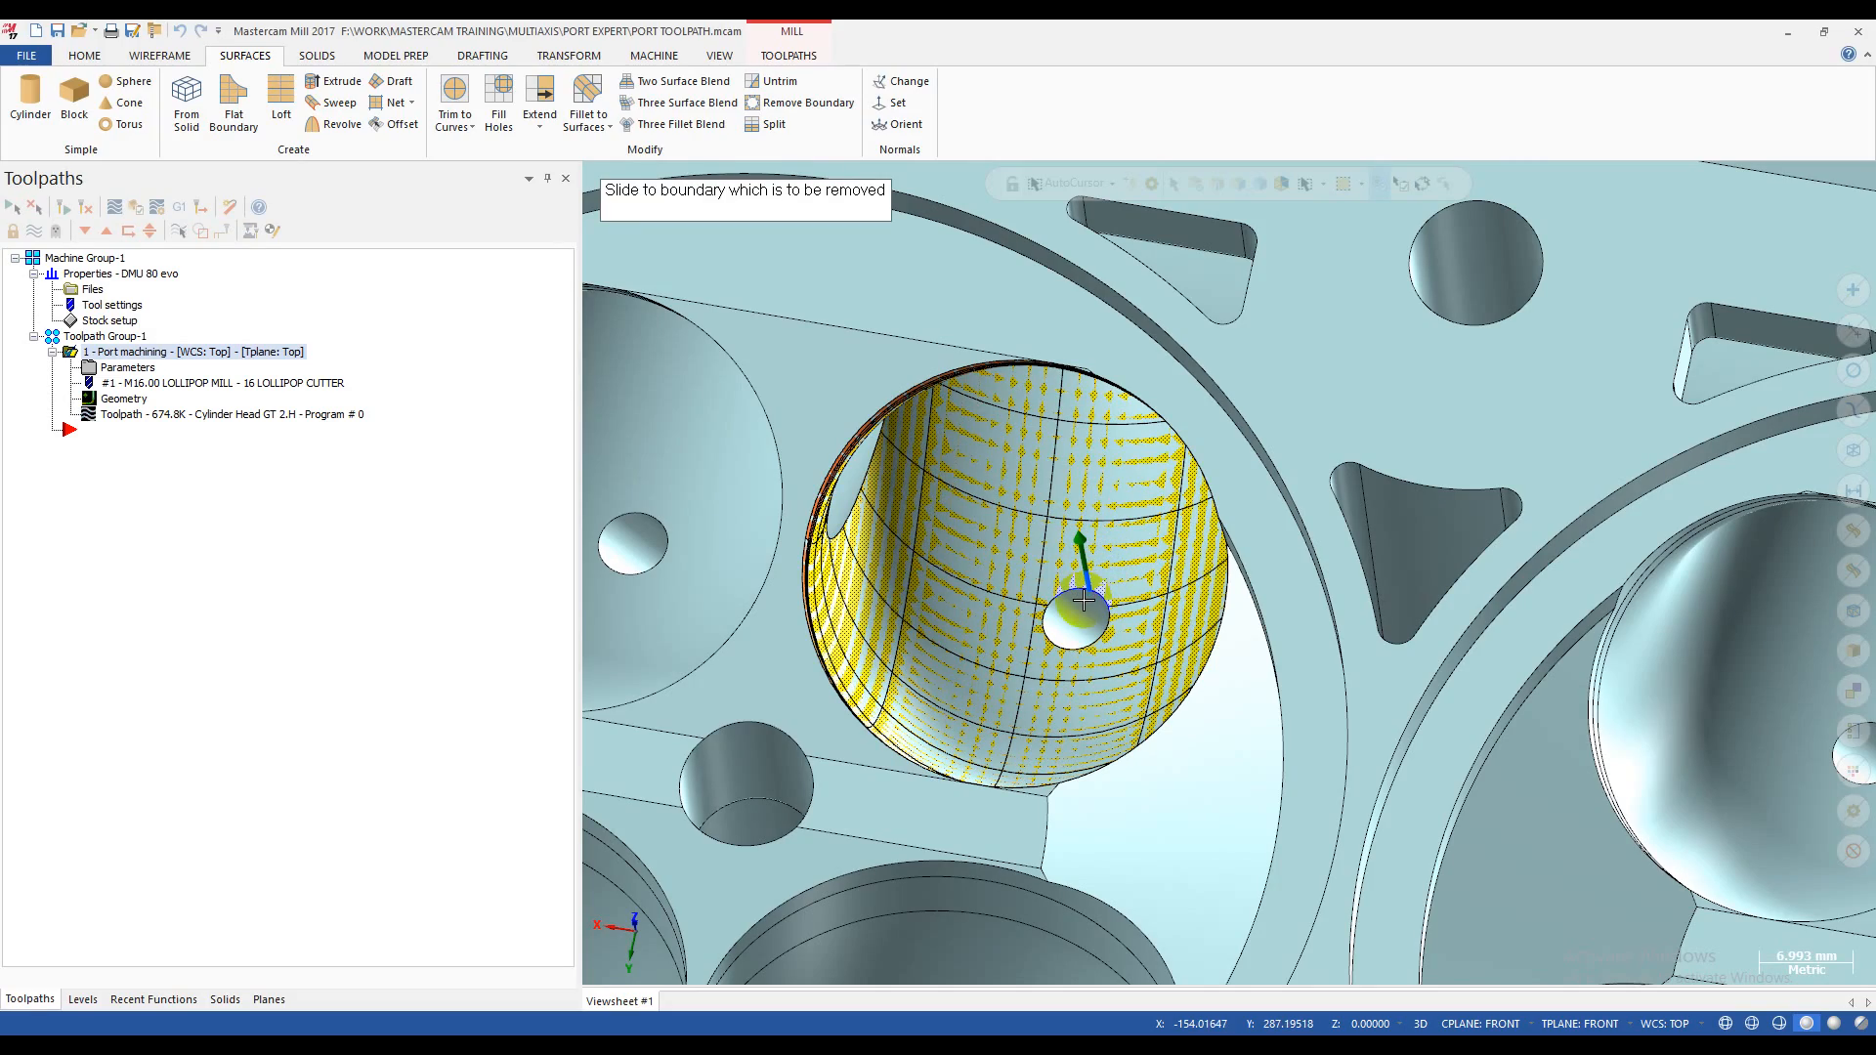
pyautogui.moveTo(1084, 600); pyautogui.dragTo(895, 770, button='middle')
pyautogui.moveTo(922, 528)
pyautogui.mouseDown(button='middle')
pyautogui.moveTo(1005, 410)
pyautogui.moveTo(899, 662)
pyautogui.moveTo(934, 529)
pyautogui.mouseUp(button='middle')
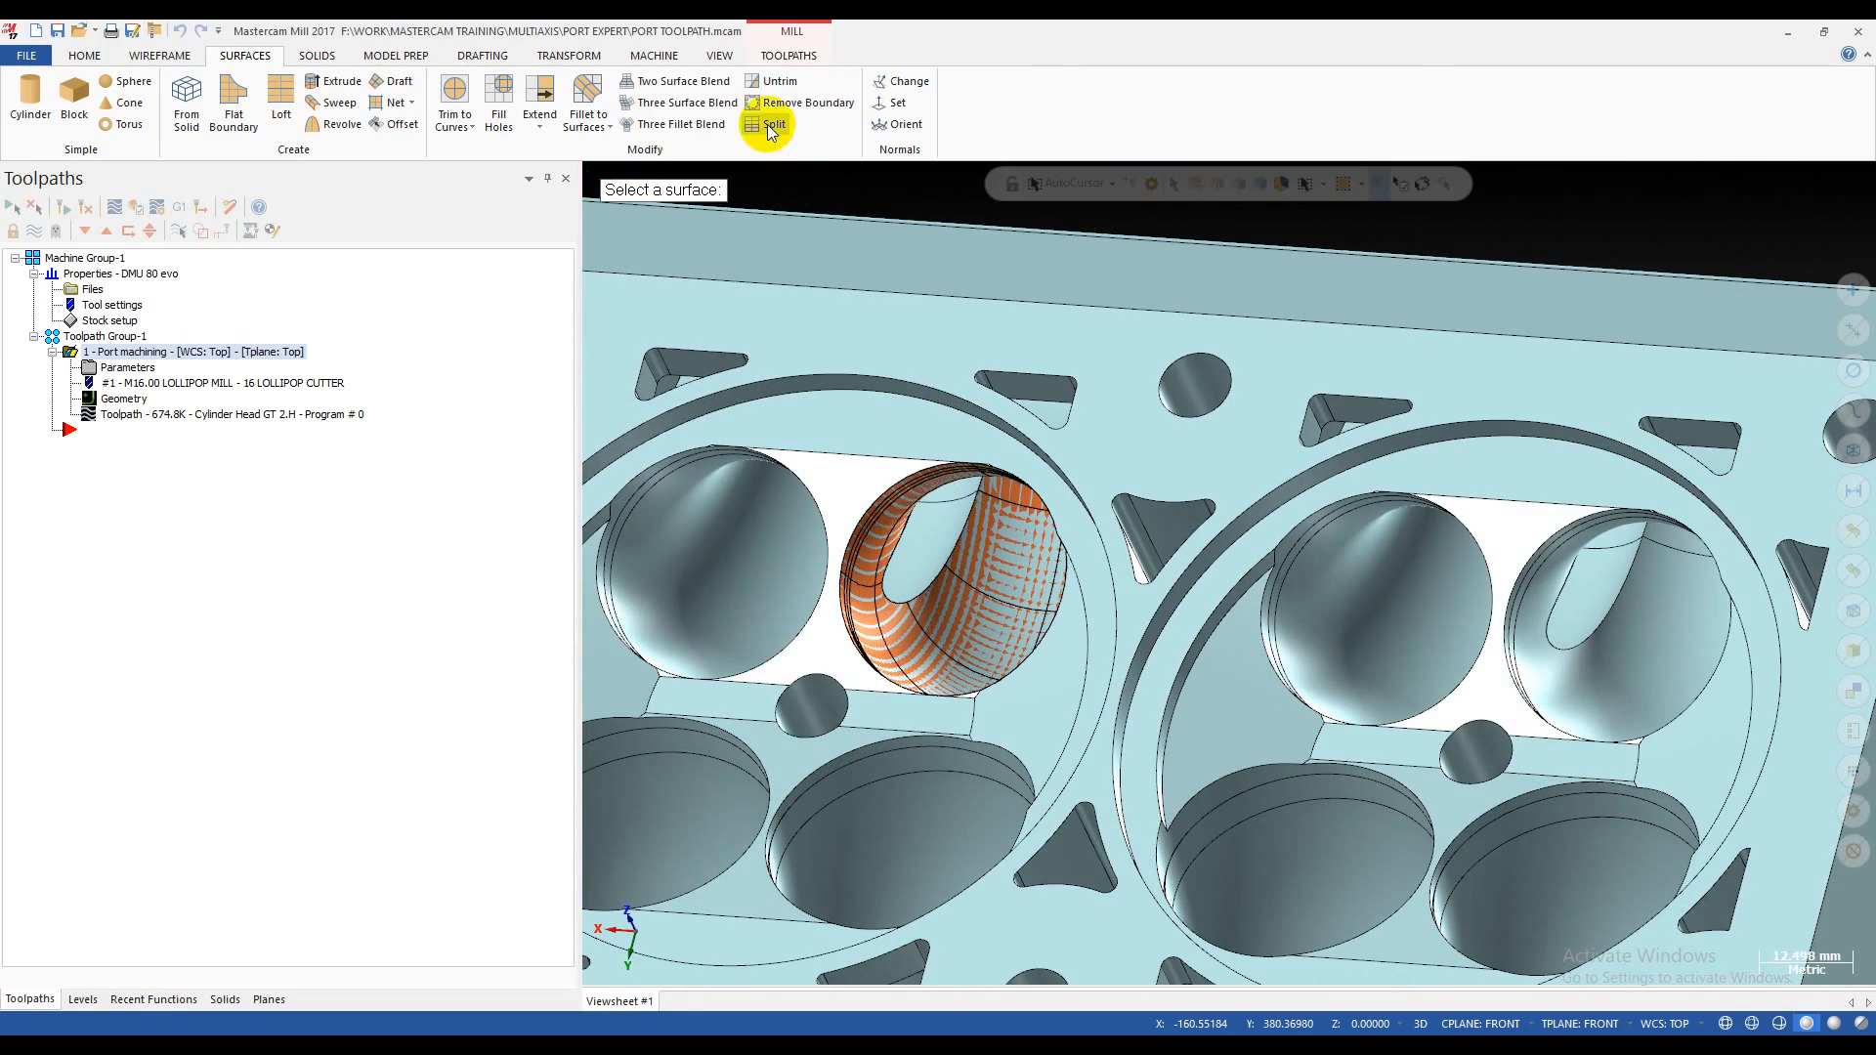
# - Untrim the port's interior surfaces to close the side cutout and extend the inlet-side wall, without keeping the original surfaces
pyautogui.click(760, 81)
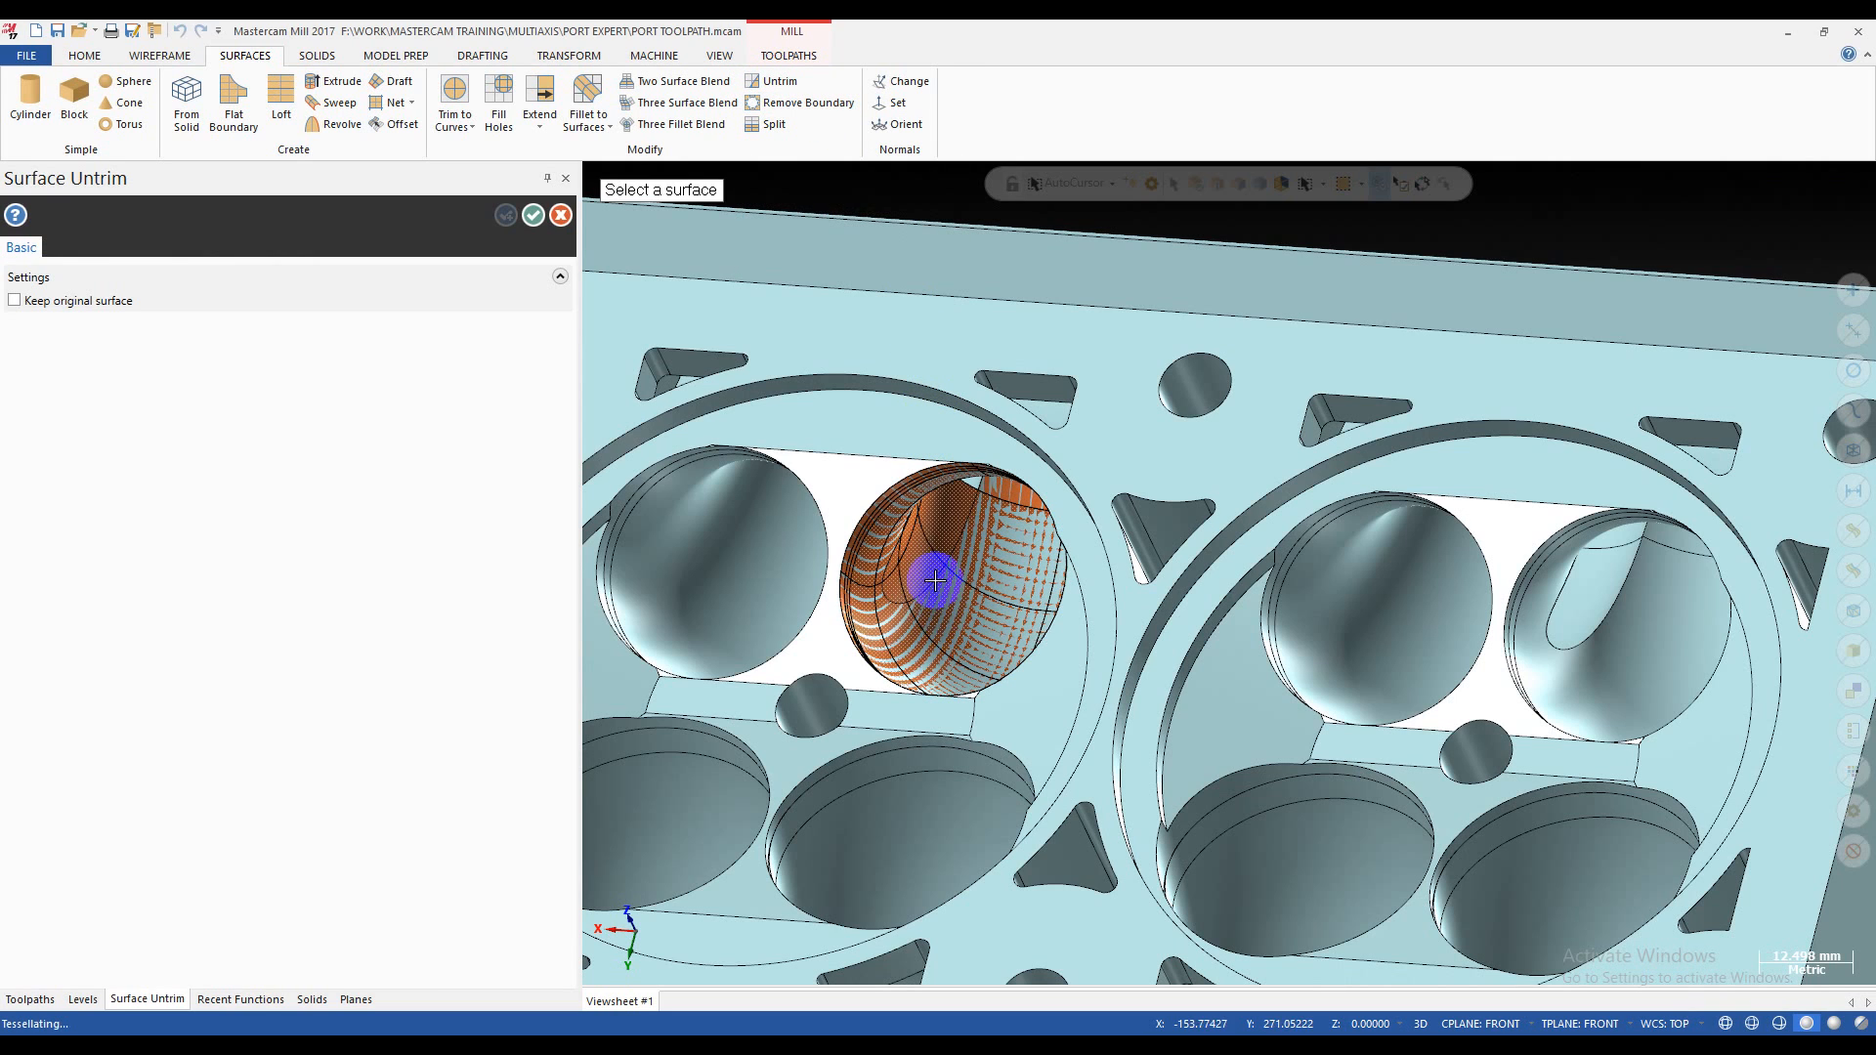
pyautogui.moveTo(935, 580); pyautogui.dragTo(830, 712, button='middle')
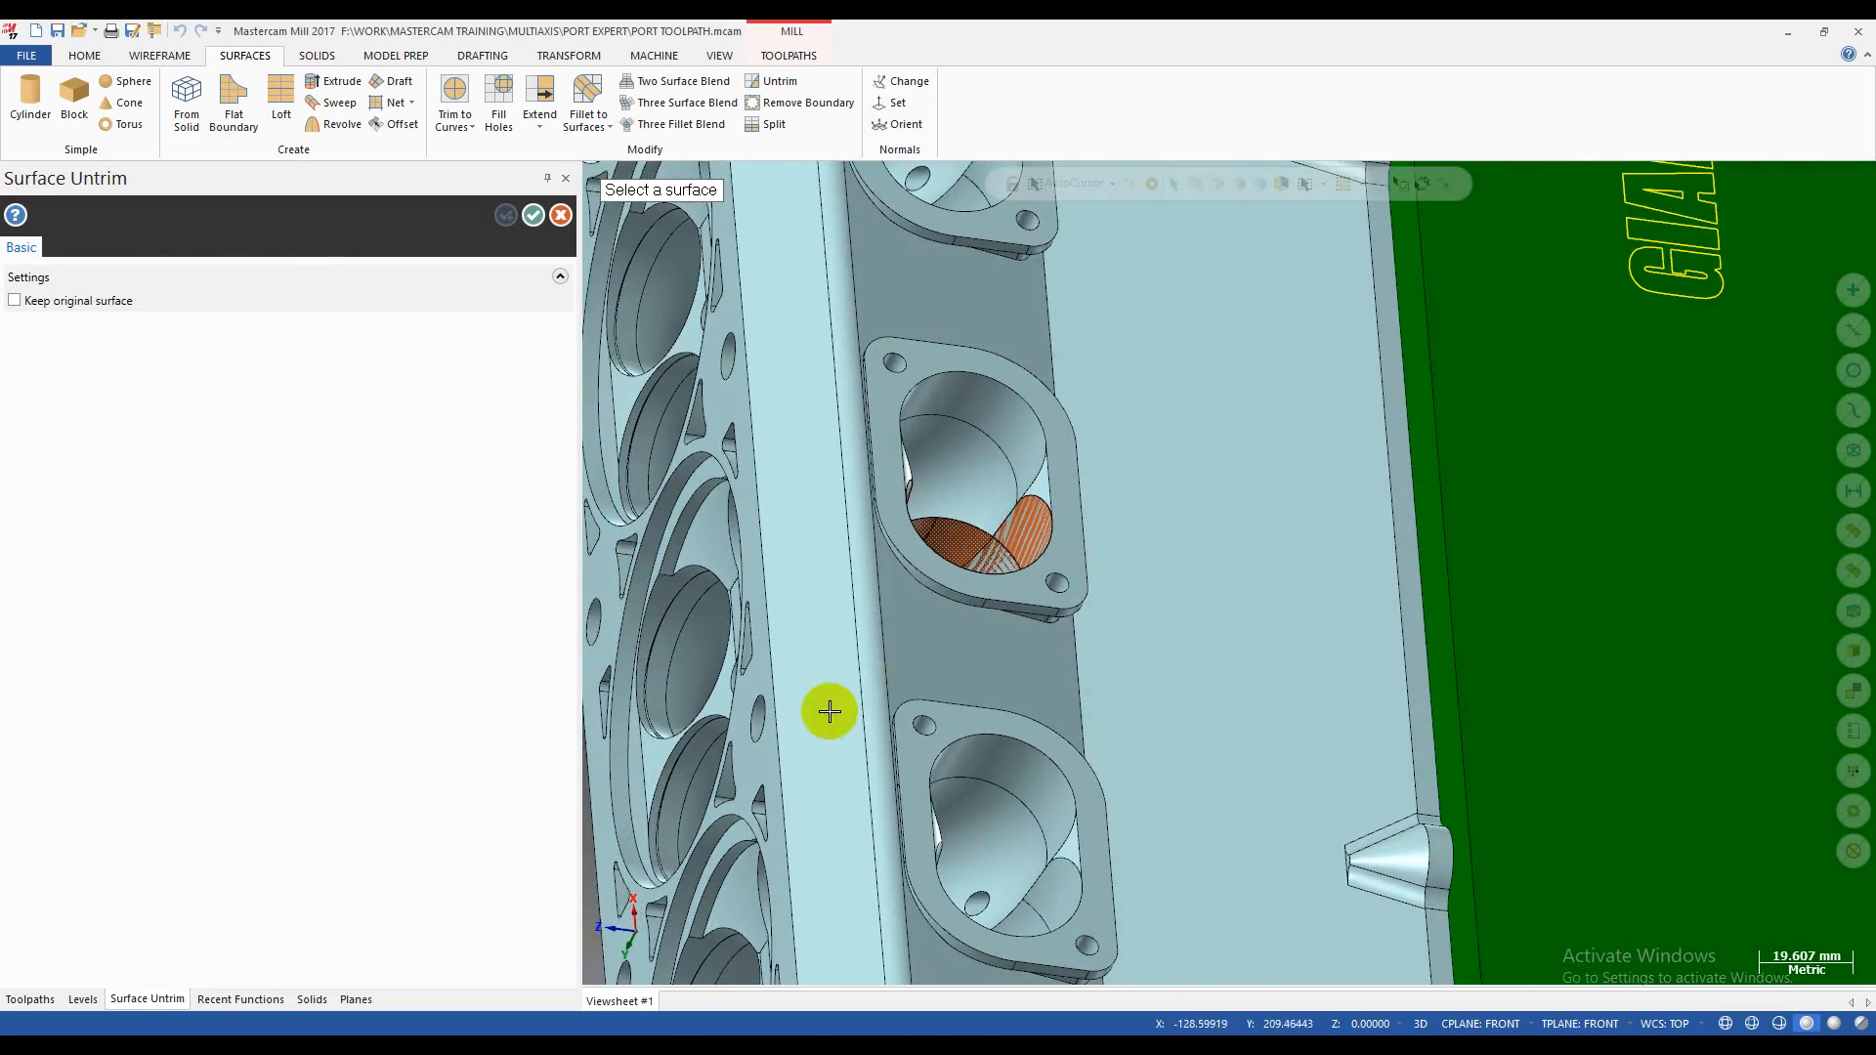
pyautogui.scroll(5, 1005, 503)
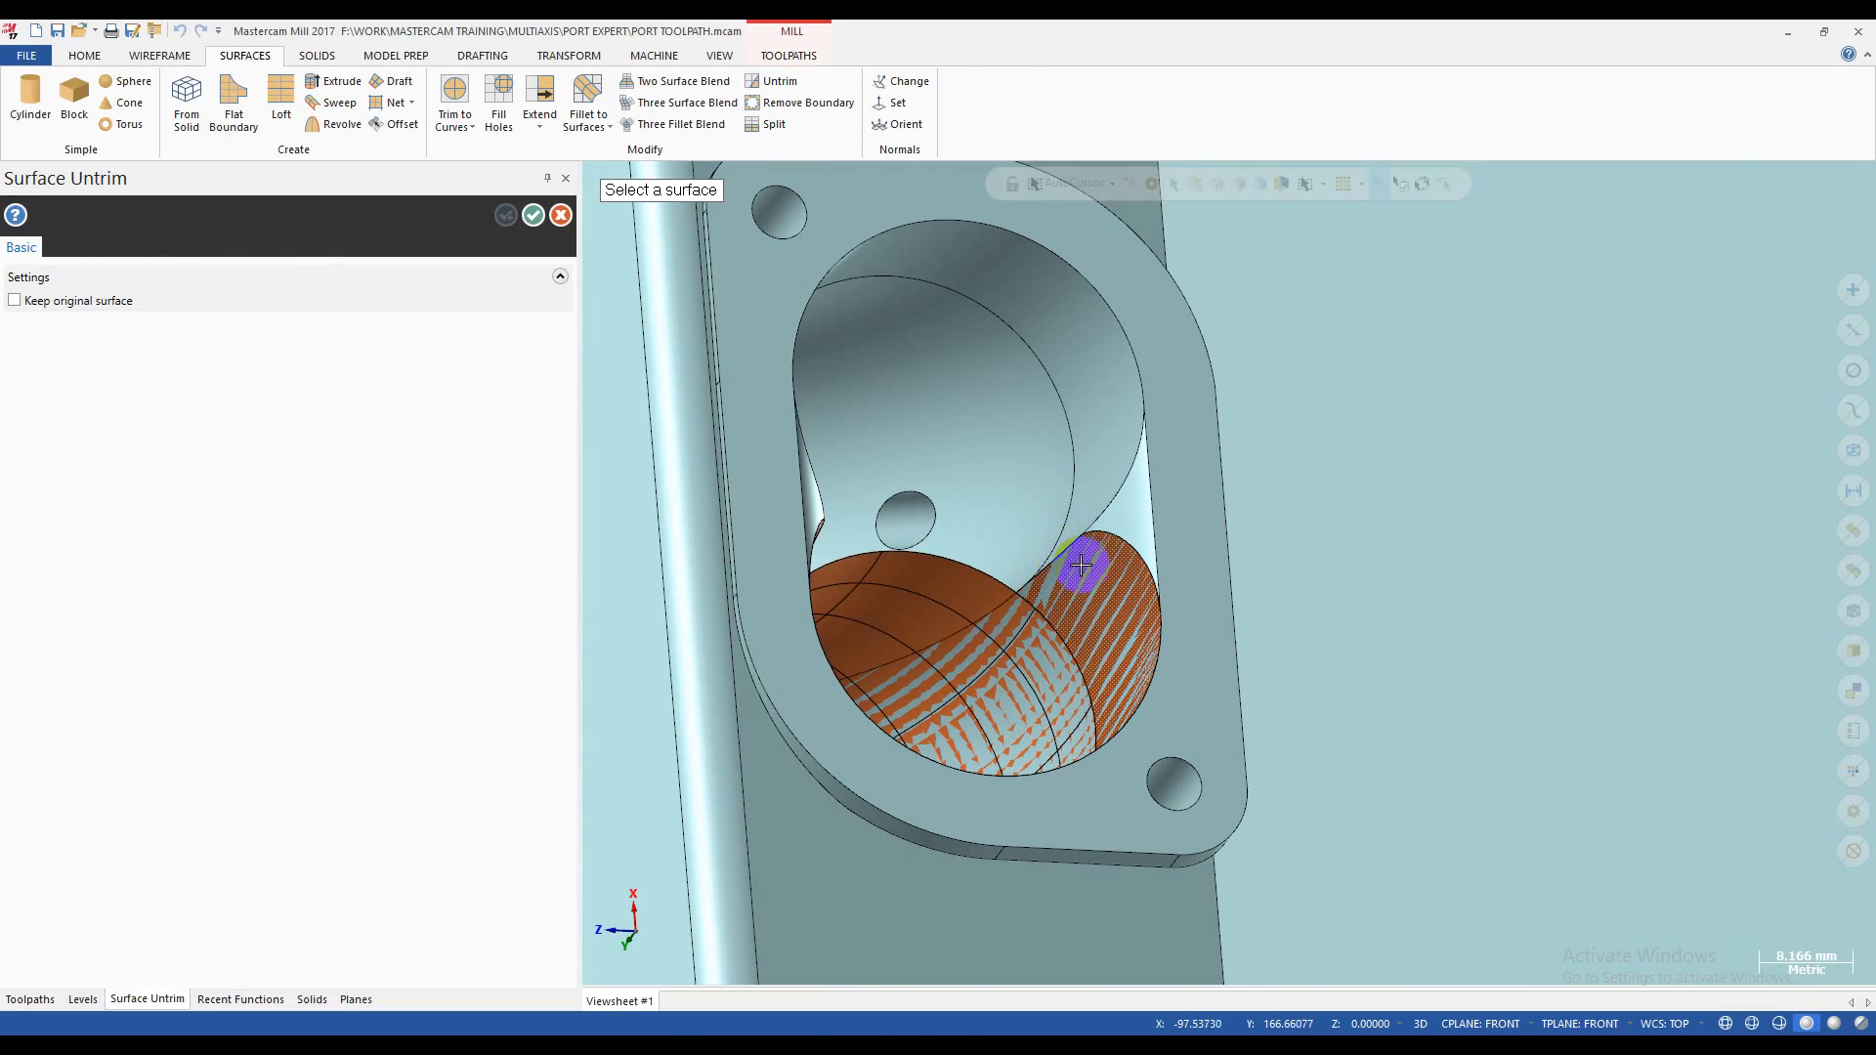
pyautogui.moveTo(1081, 567)
pyautogui.mouseDown(button='middle')
pyautogui.moveTo(968, 532)
pyautogui.moveTo(947, 548)
pyautogui.moveTo(1075, 531)
pyautogui.moveTo(1068, 557)
pyautogui.moveTo(934, 537)
pyautogui.mouseUp(button='middle')
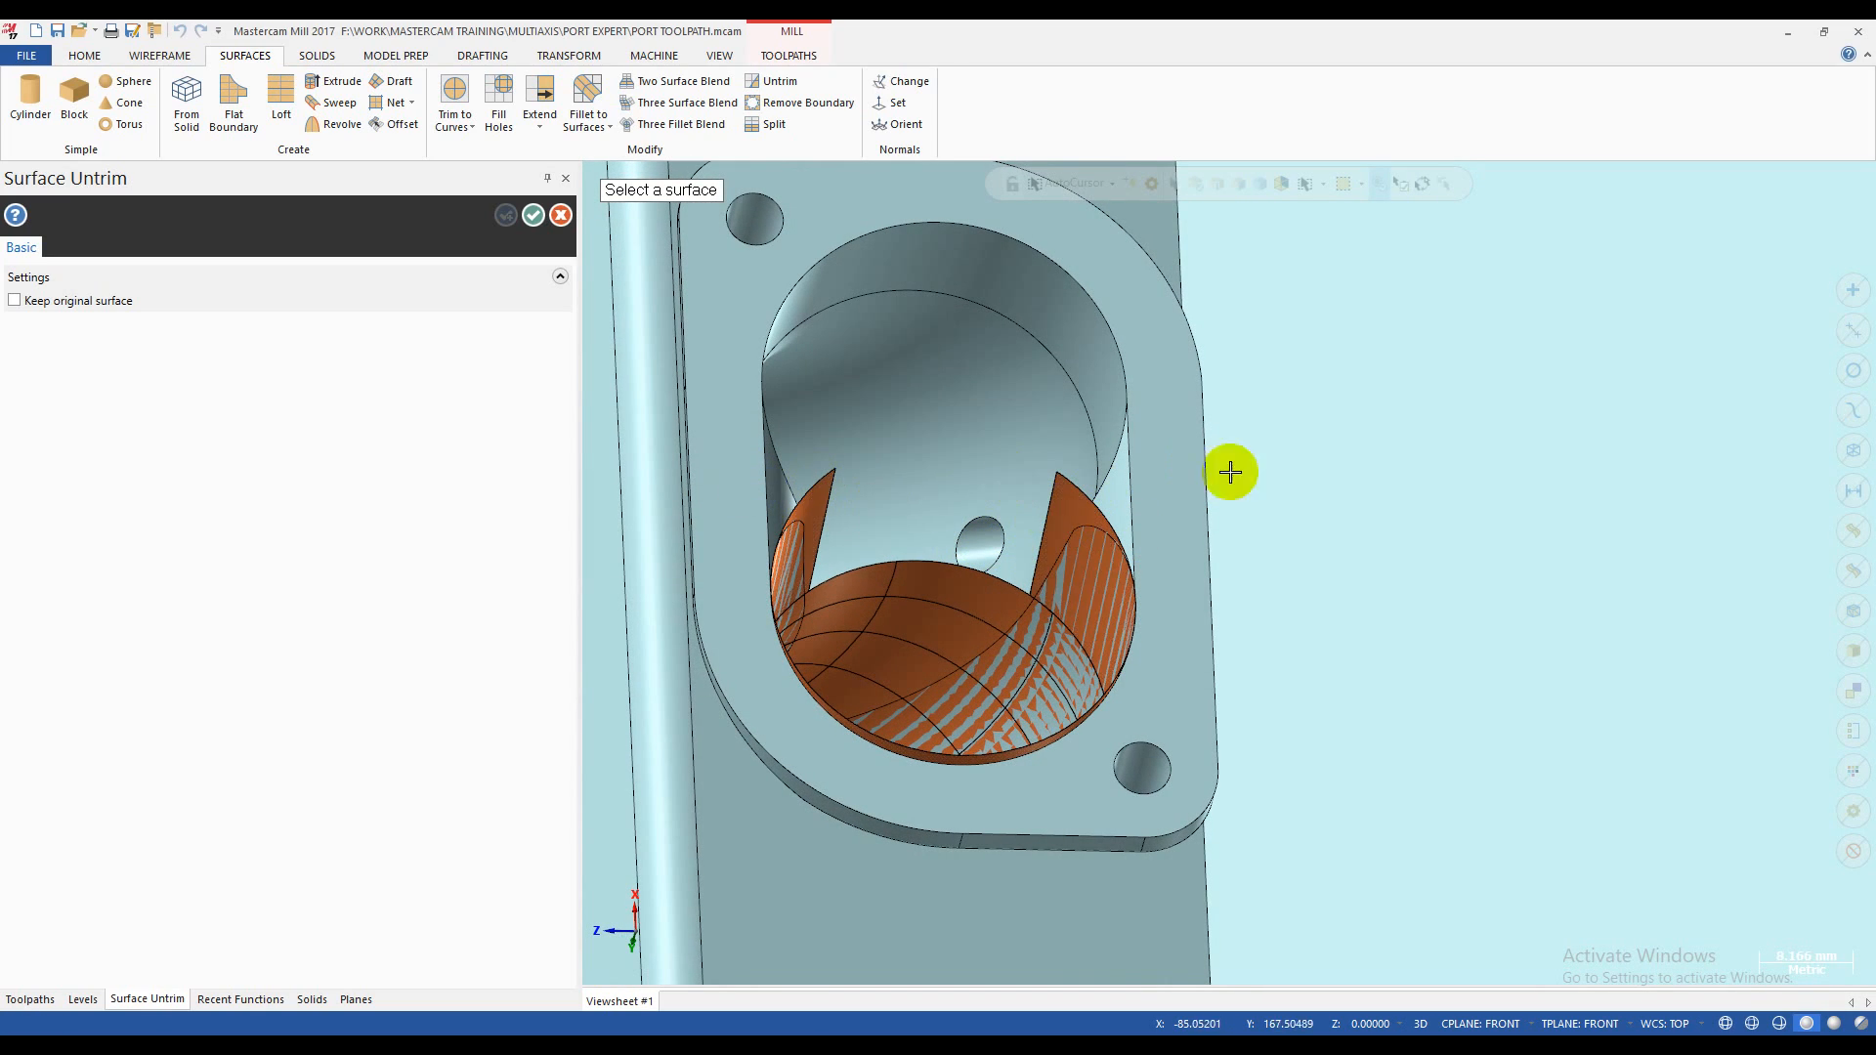
pyautogui.scroll(-1, 963, 509)
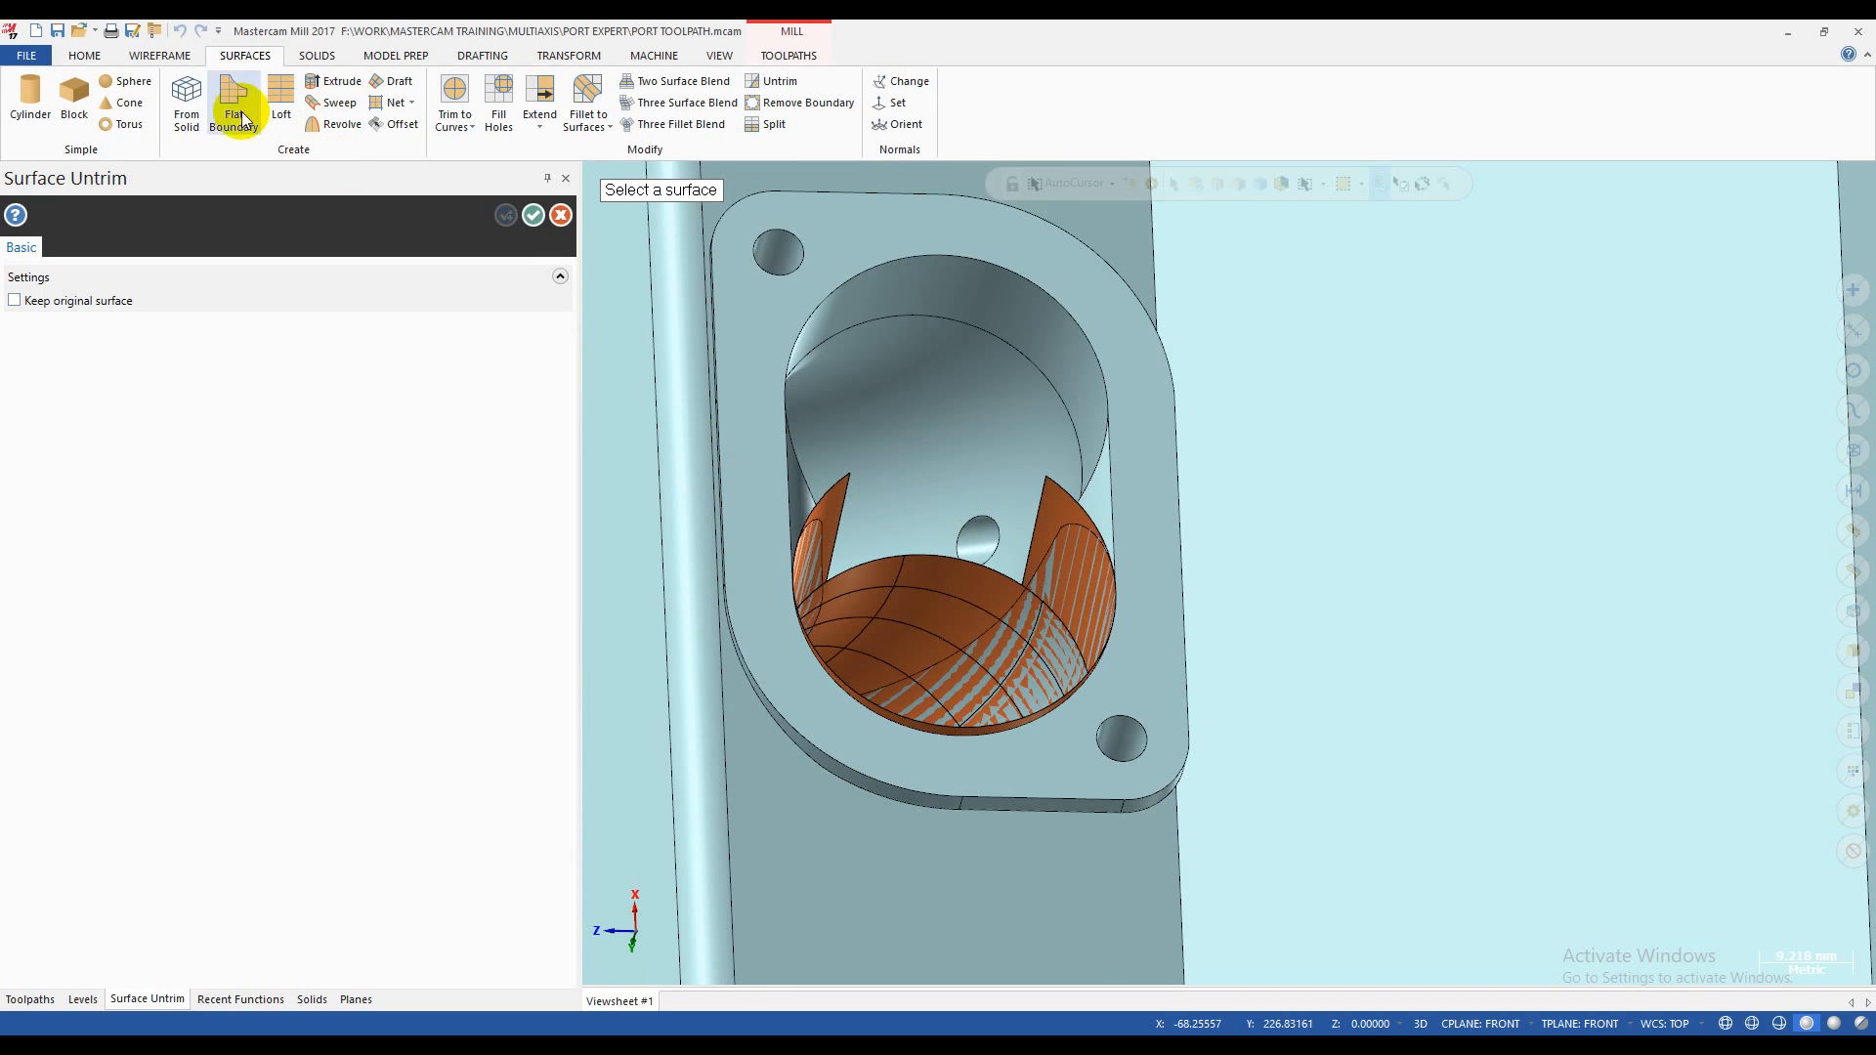
# - Create a curve on the circular edge of the port surface inside the side opening, with arcs and lines fitted
pyautogui.click(168, 57)
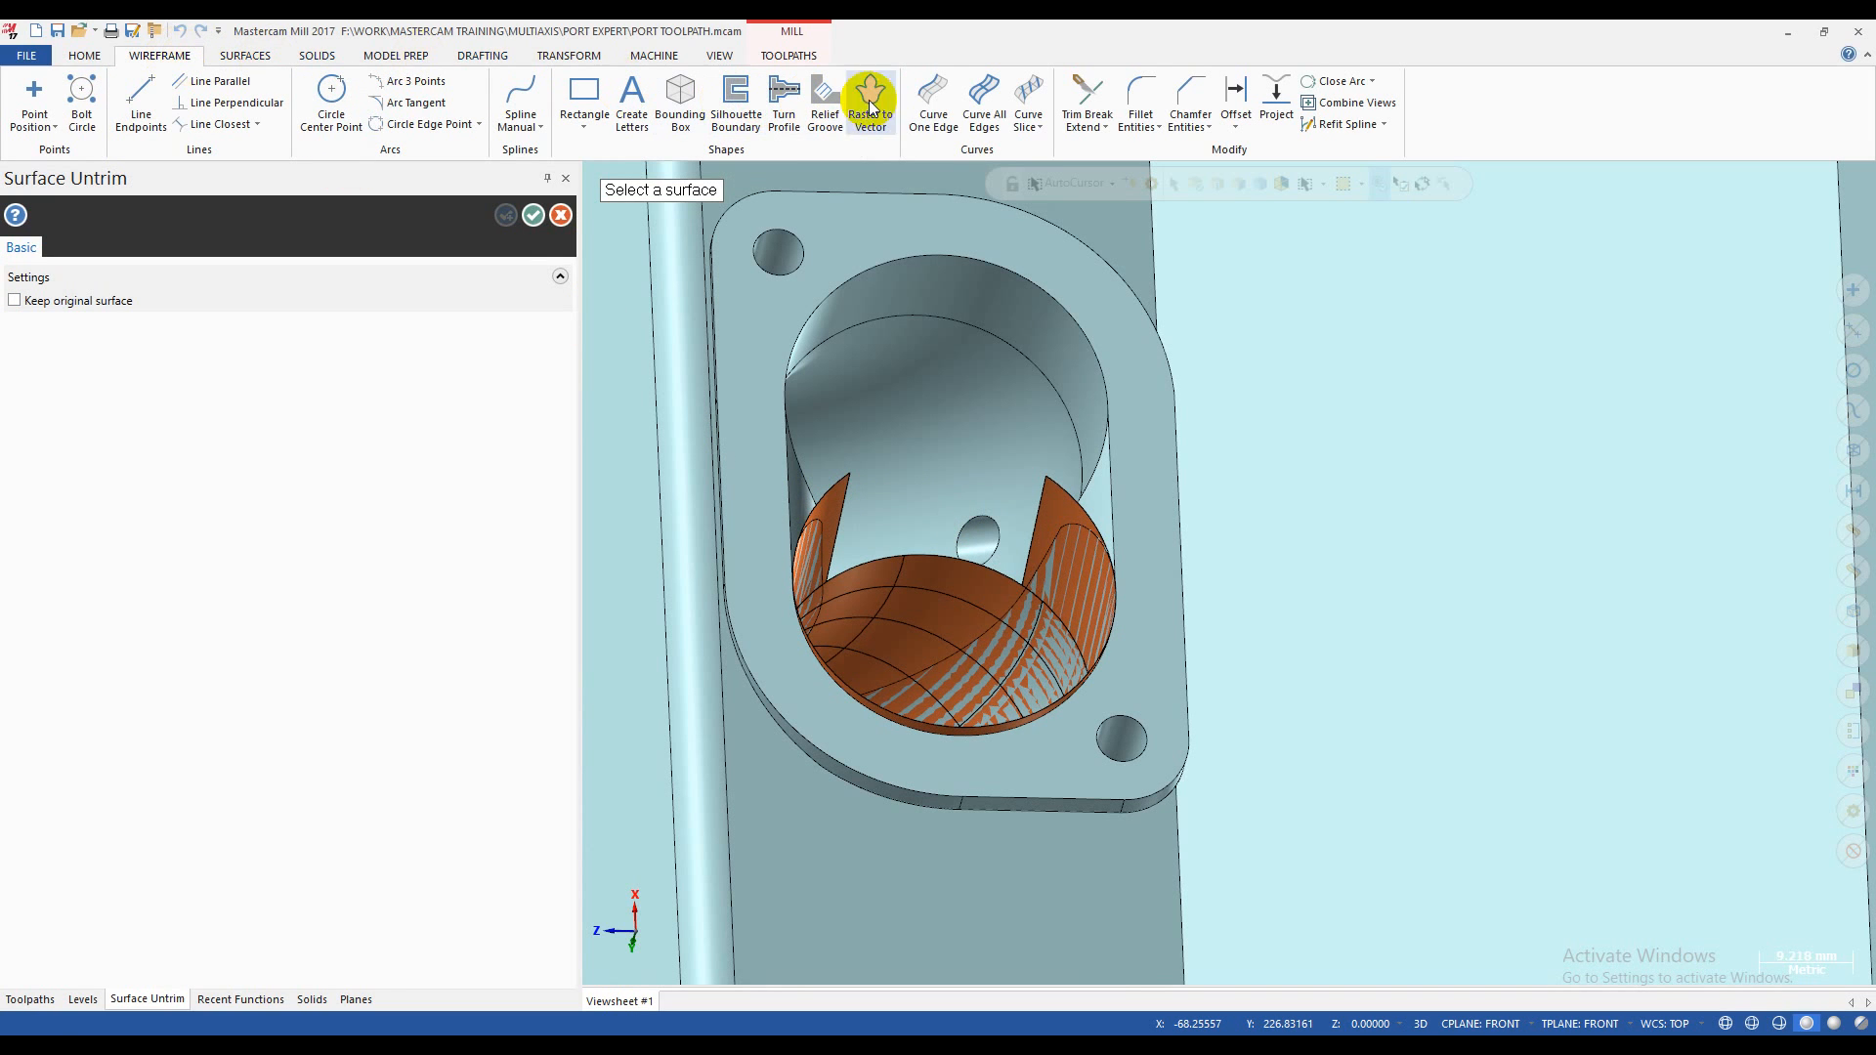
pyautogui.click(933, 108)
pyautogui.click(931, 571)
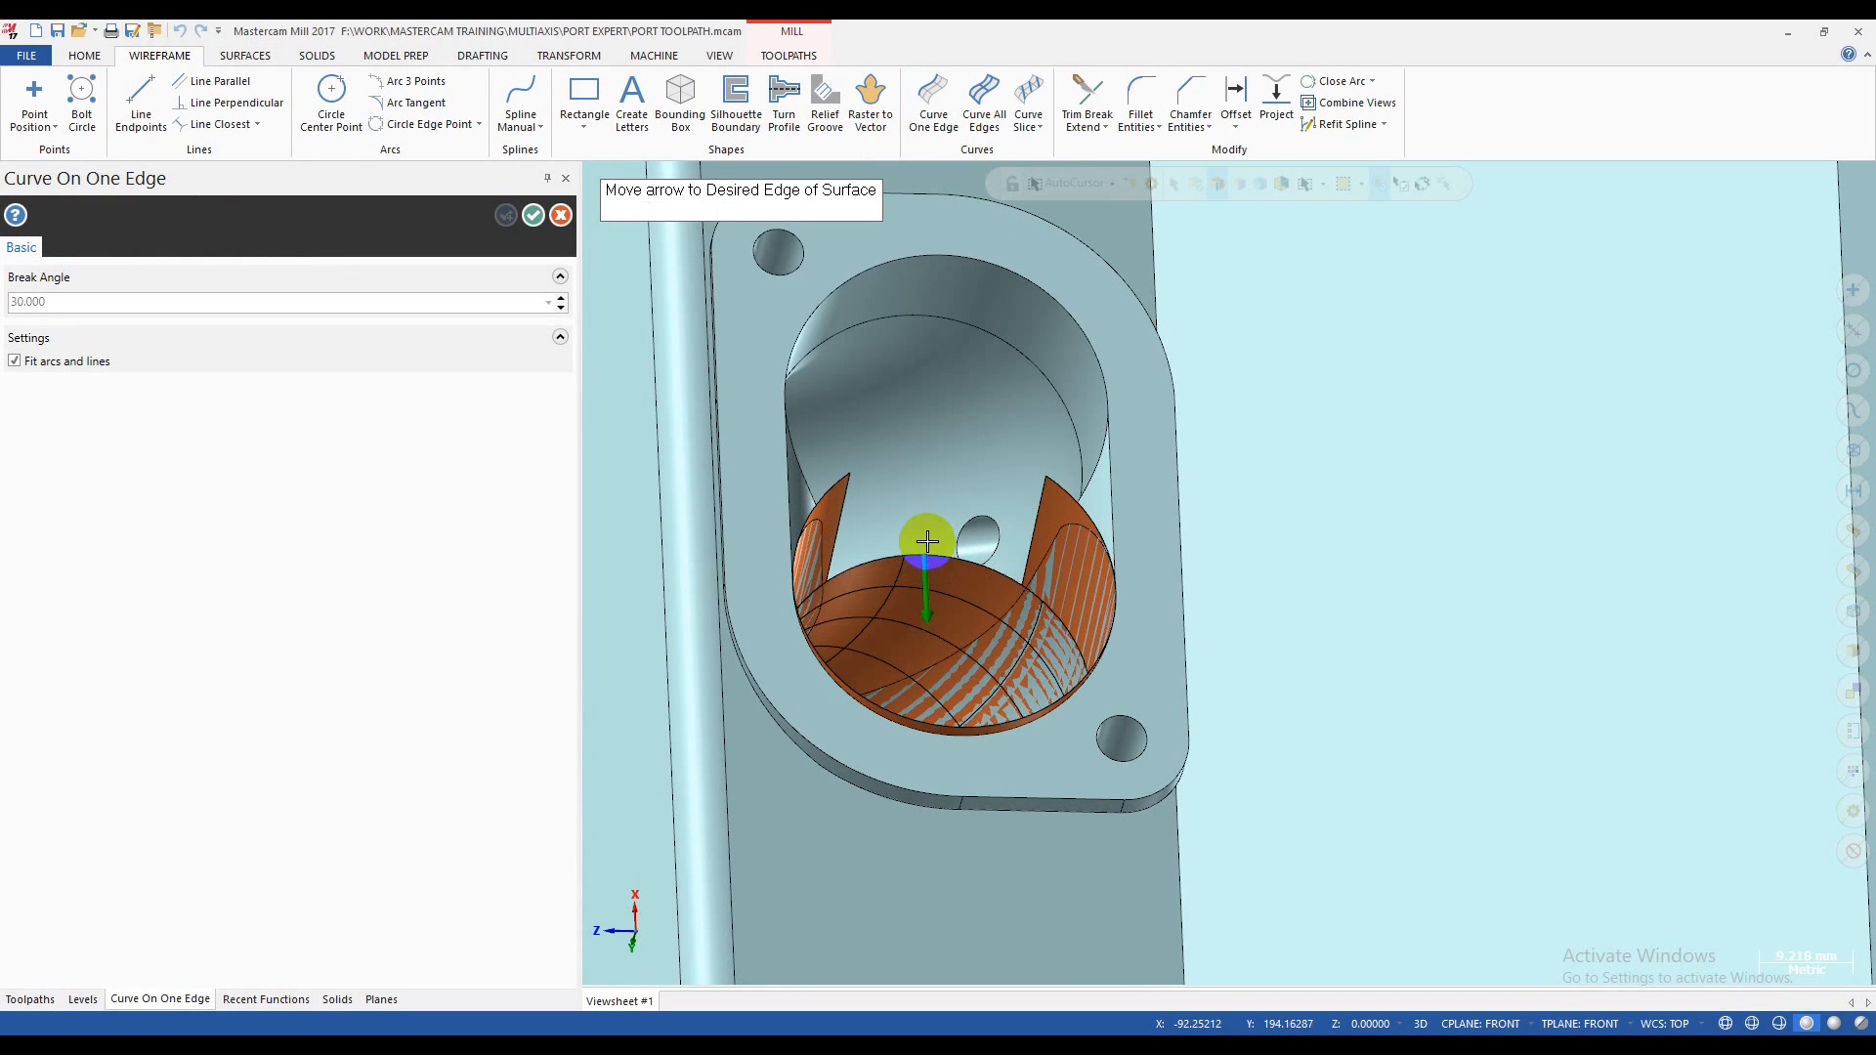
pyautogui.click(914, 538)
# - Add a second one-edge curve along the straight edge of the untrimmed inlet-side surface and finish the command
pyautogui.moveTo(914, 538); pyautogui.dragTo(593, 661, button='middle')
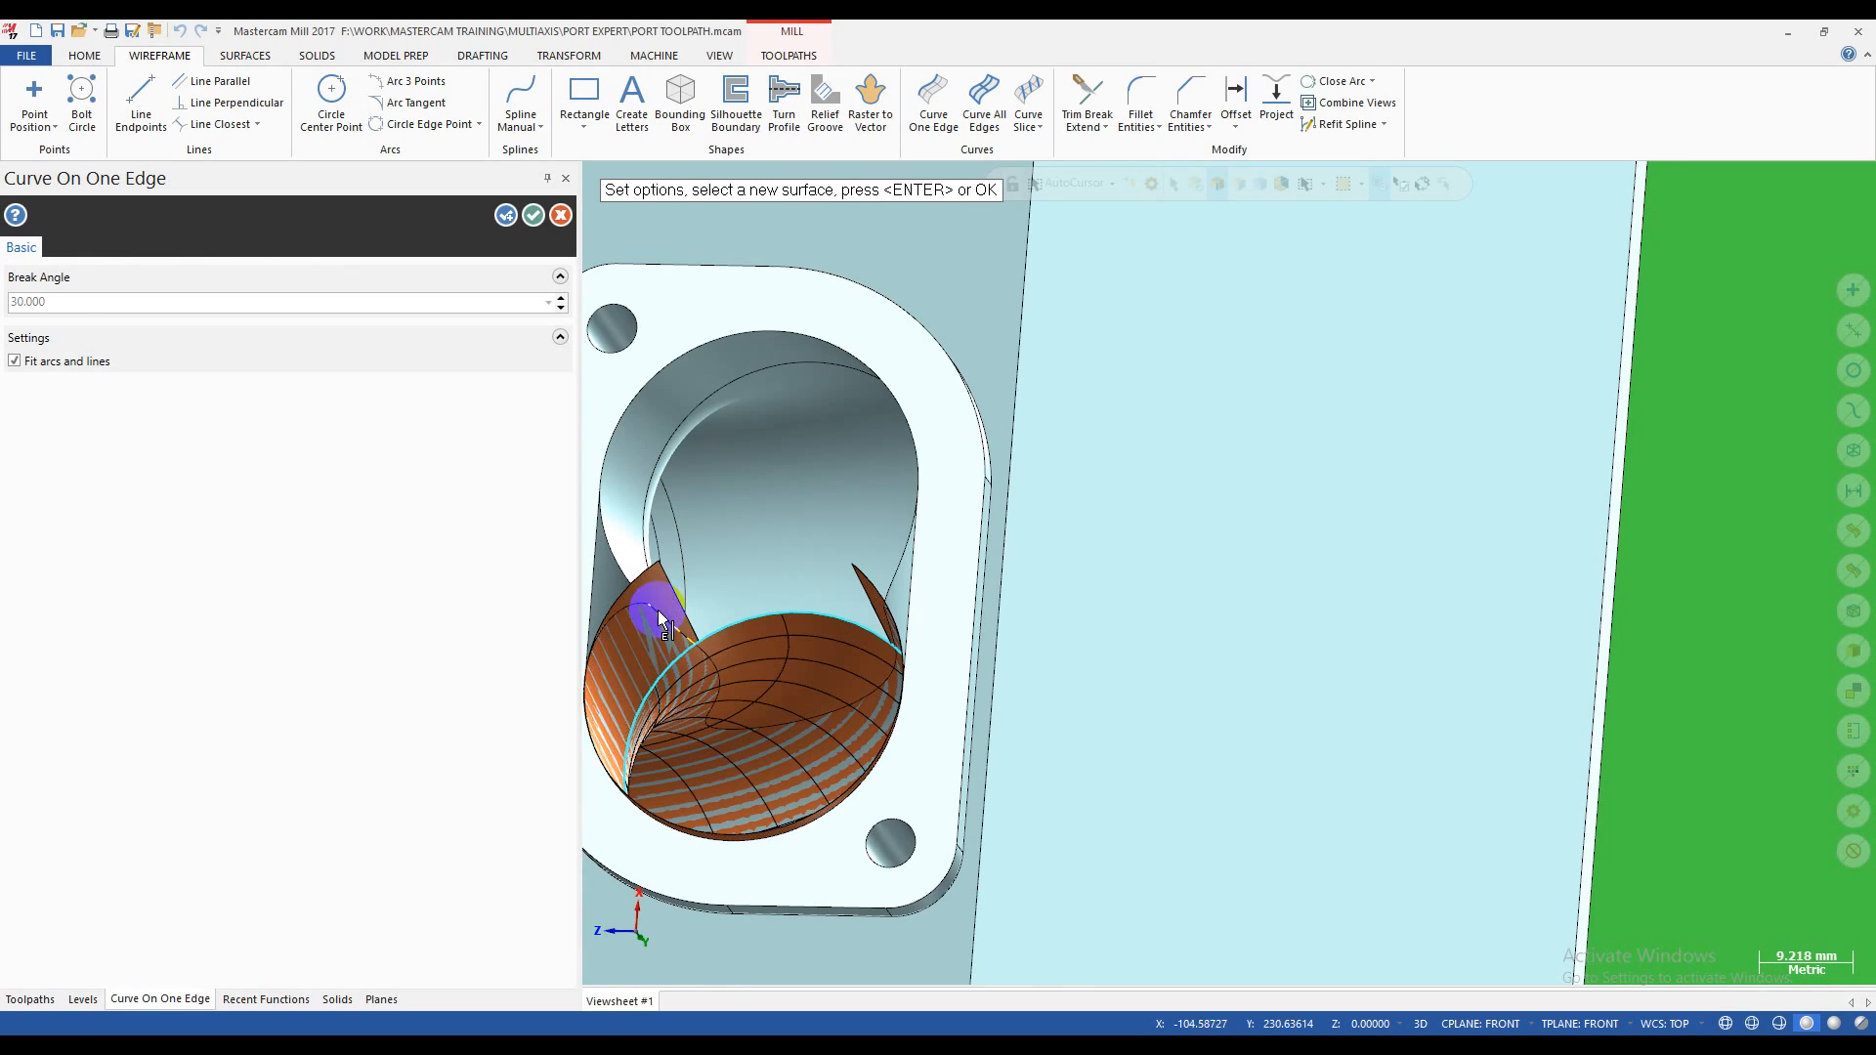
pyautogui.moveTo(706, 573); pyautogui.dragTo(884, 527, button='middle')
pyautogui.scroll(-3, 883, 528)
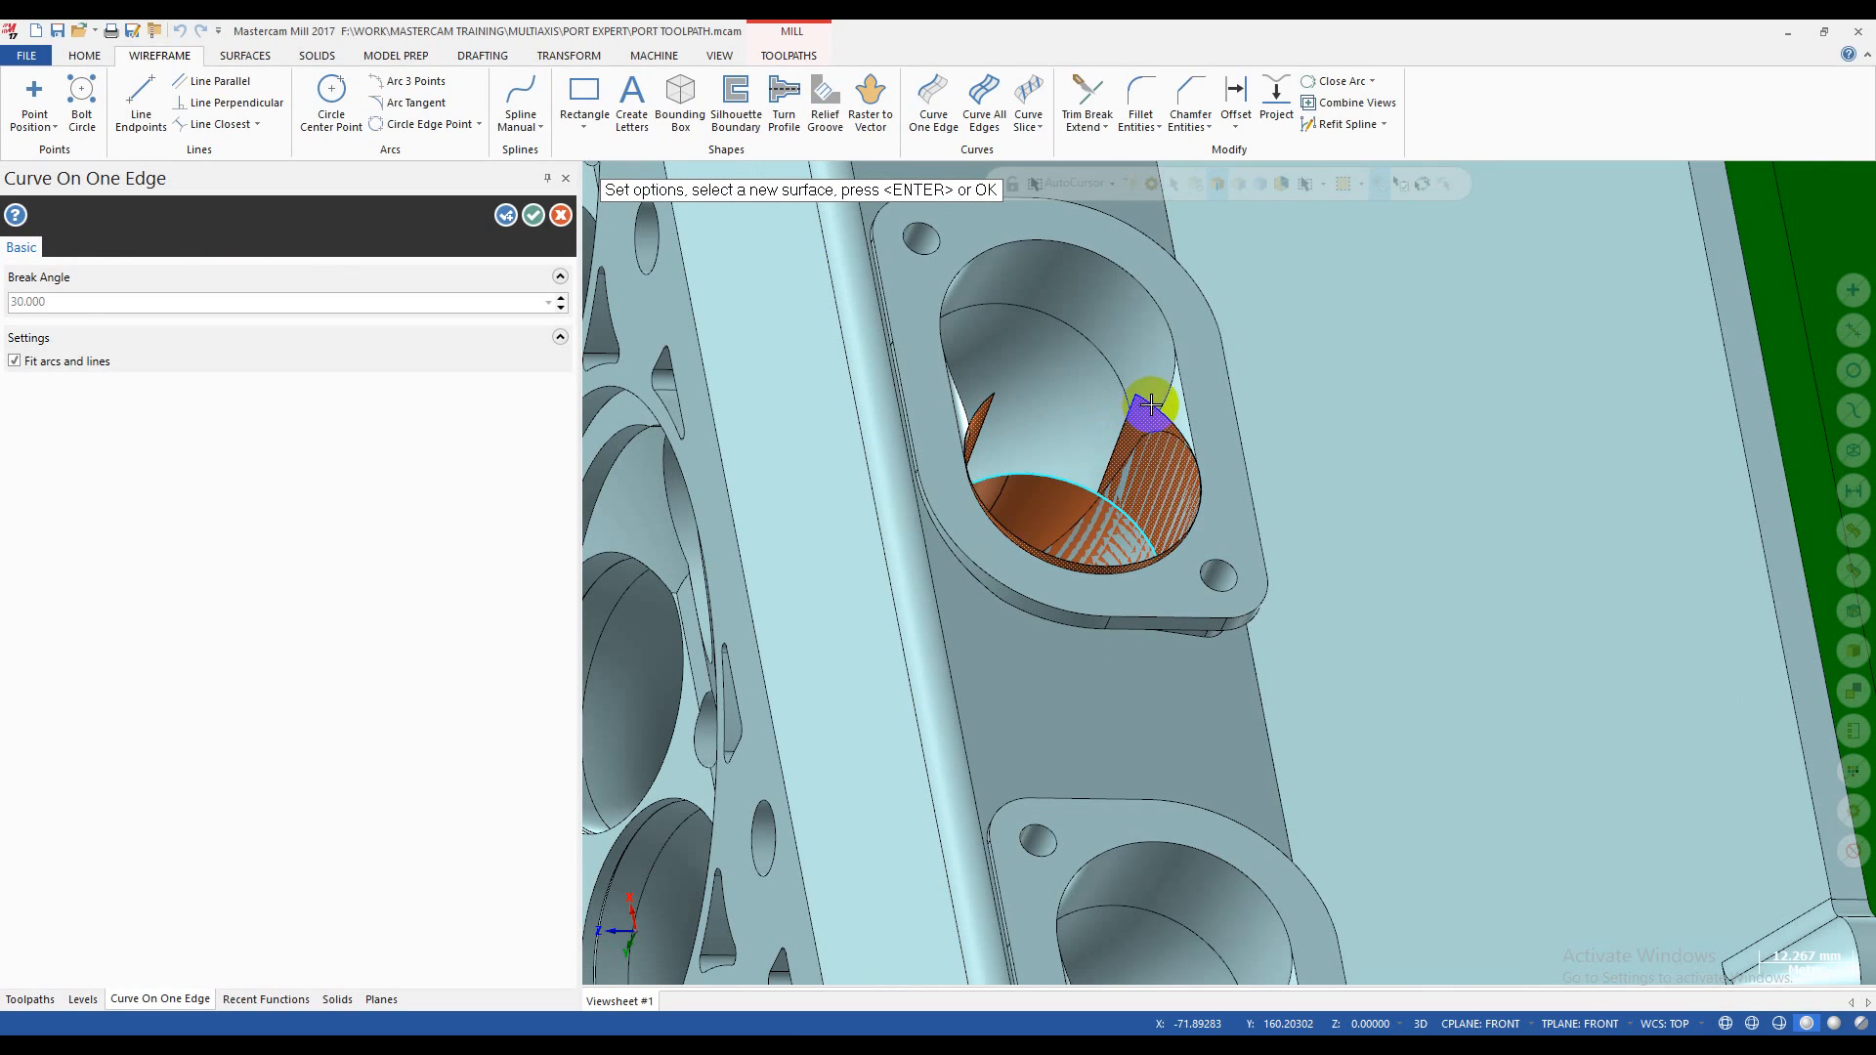
pyautogui.click(936, 115)
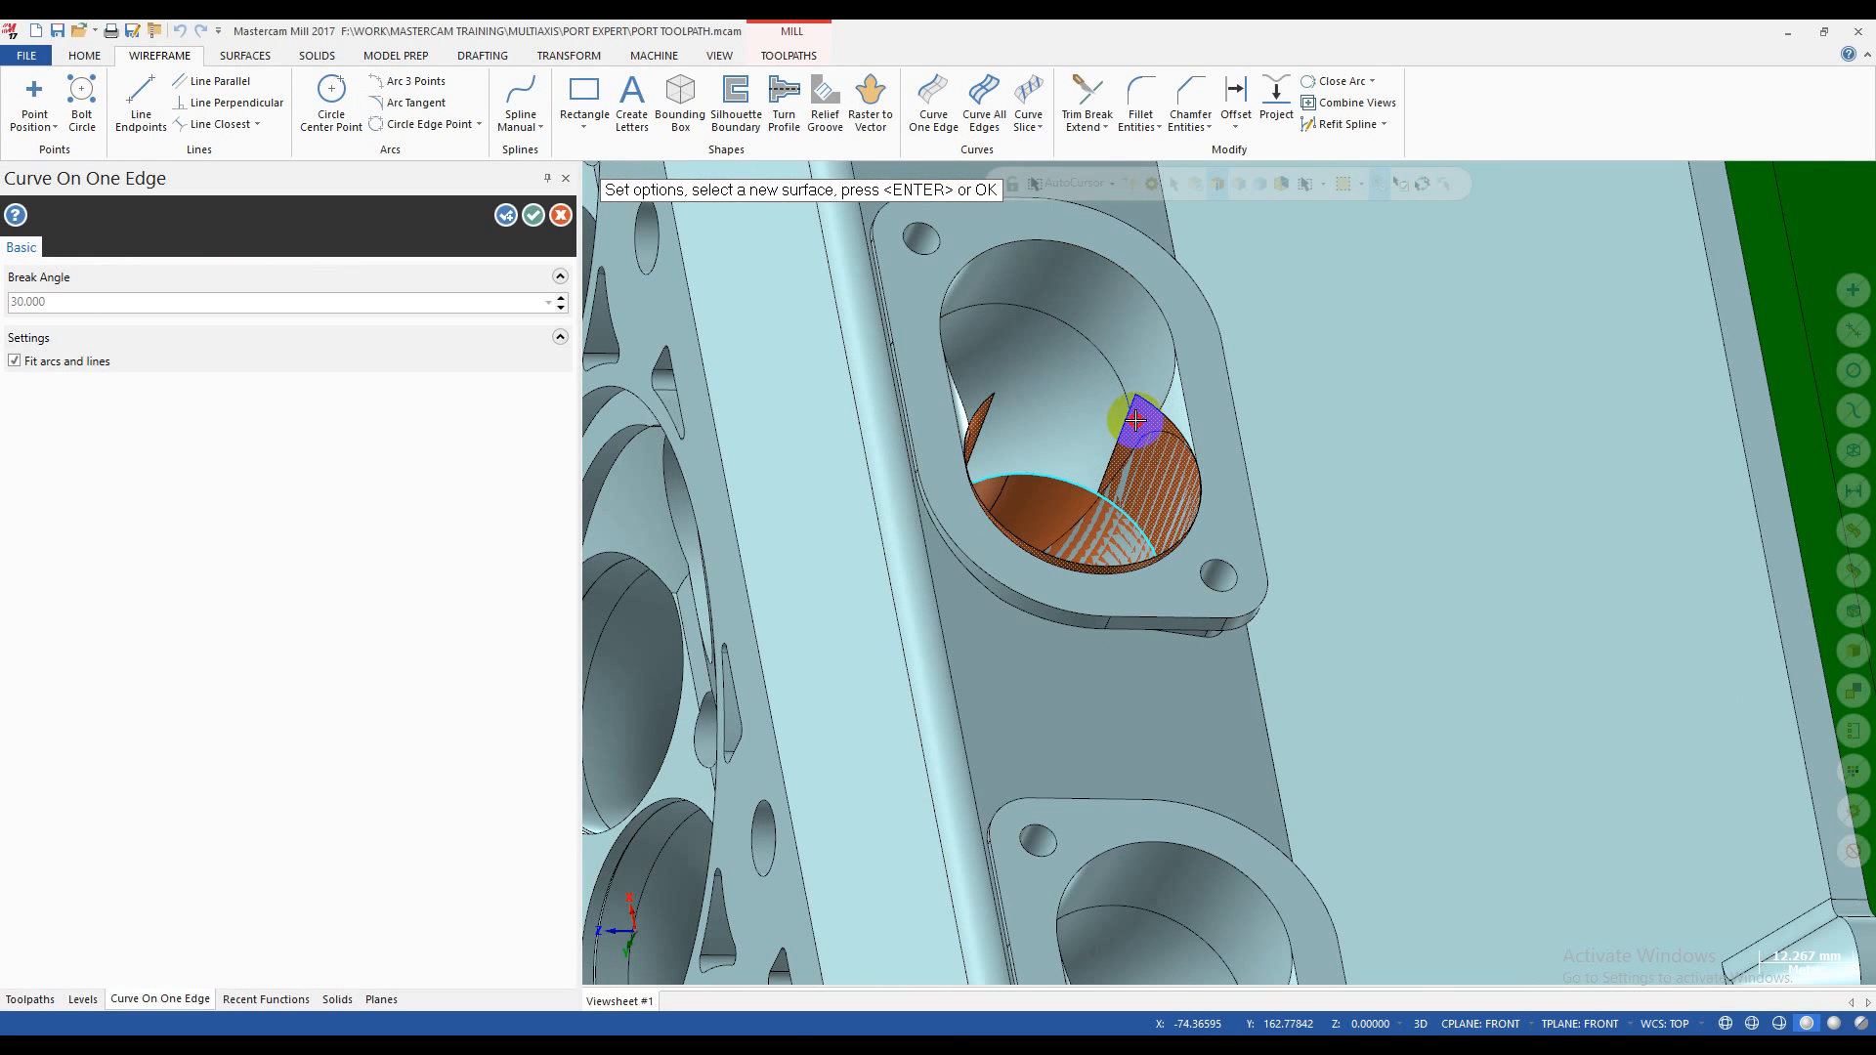
pyautogui.click(1135, 420)
pyautogui.click(1101, 411)
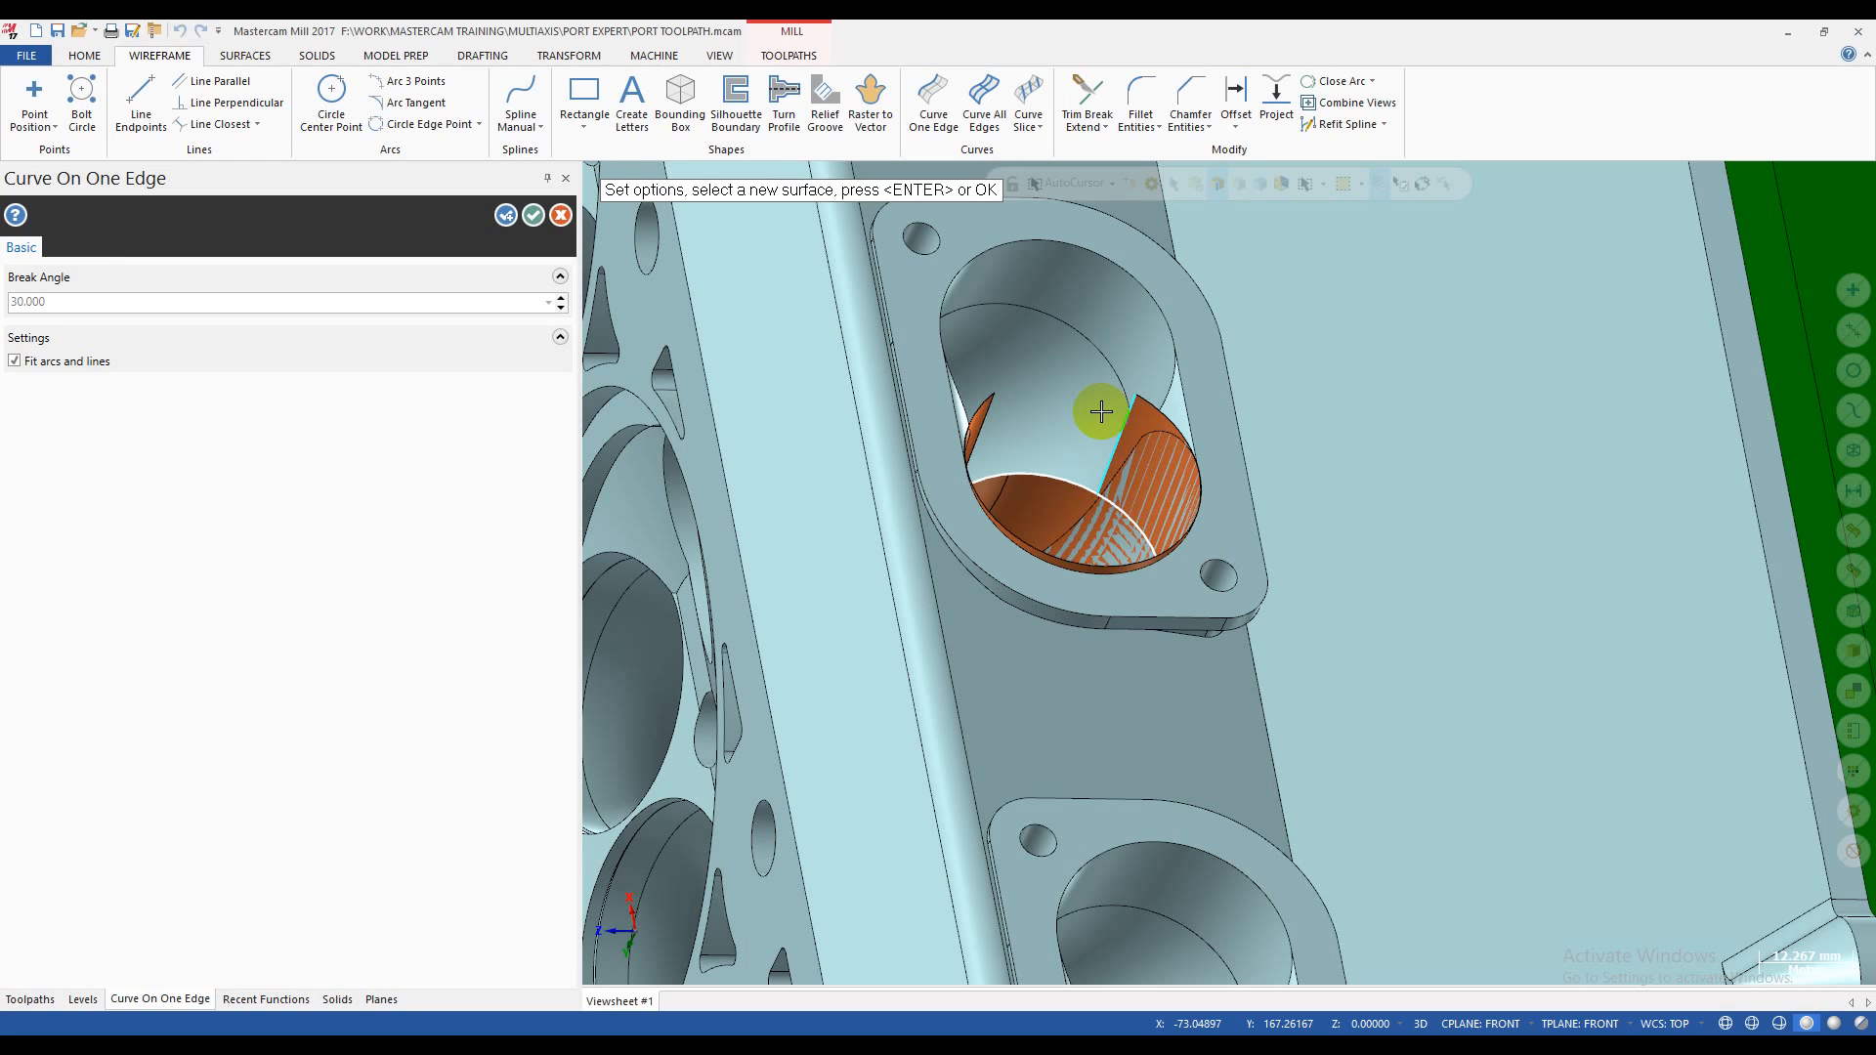
pyautogui.press('Return')
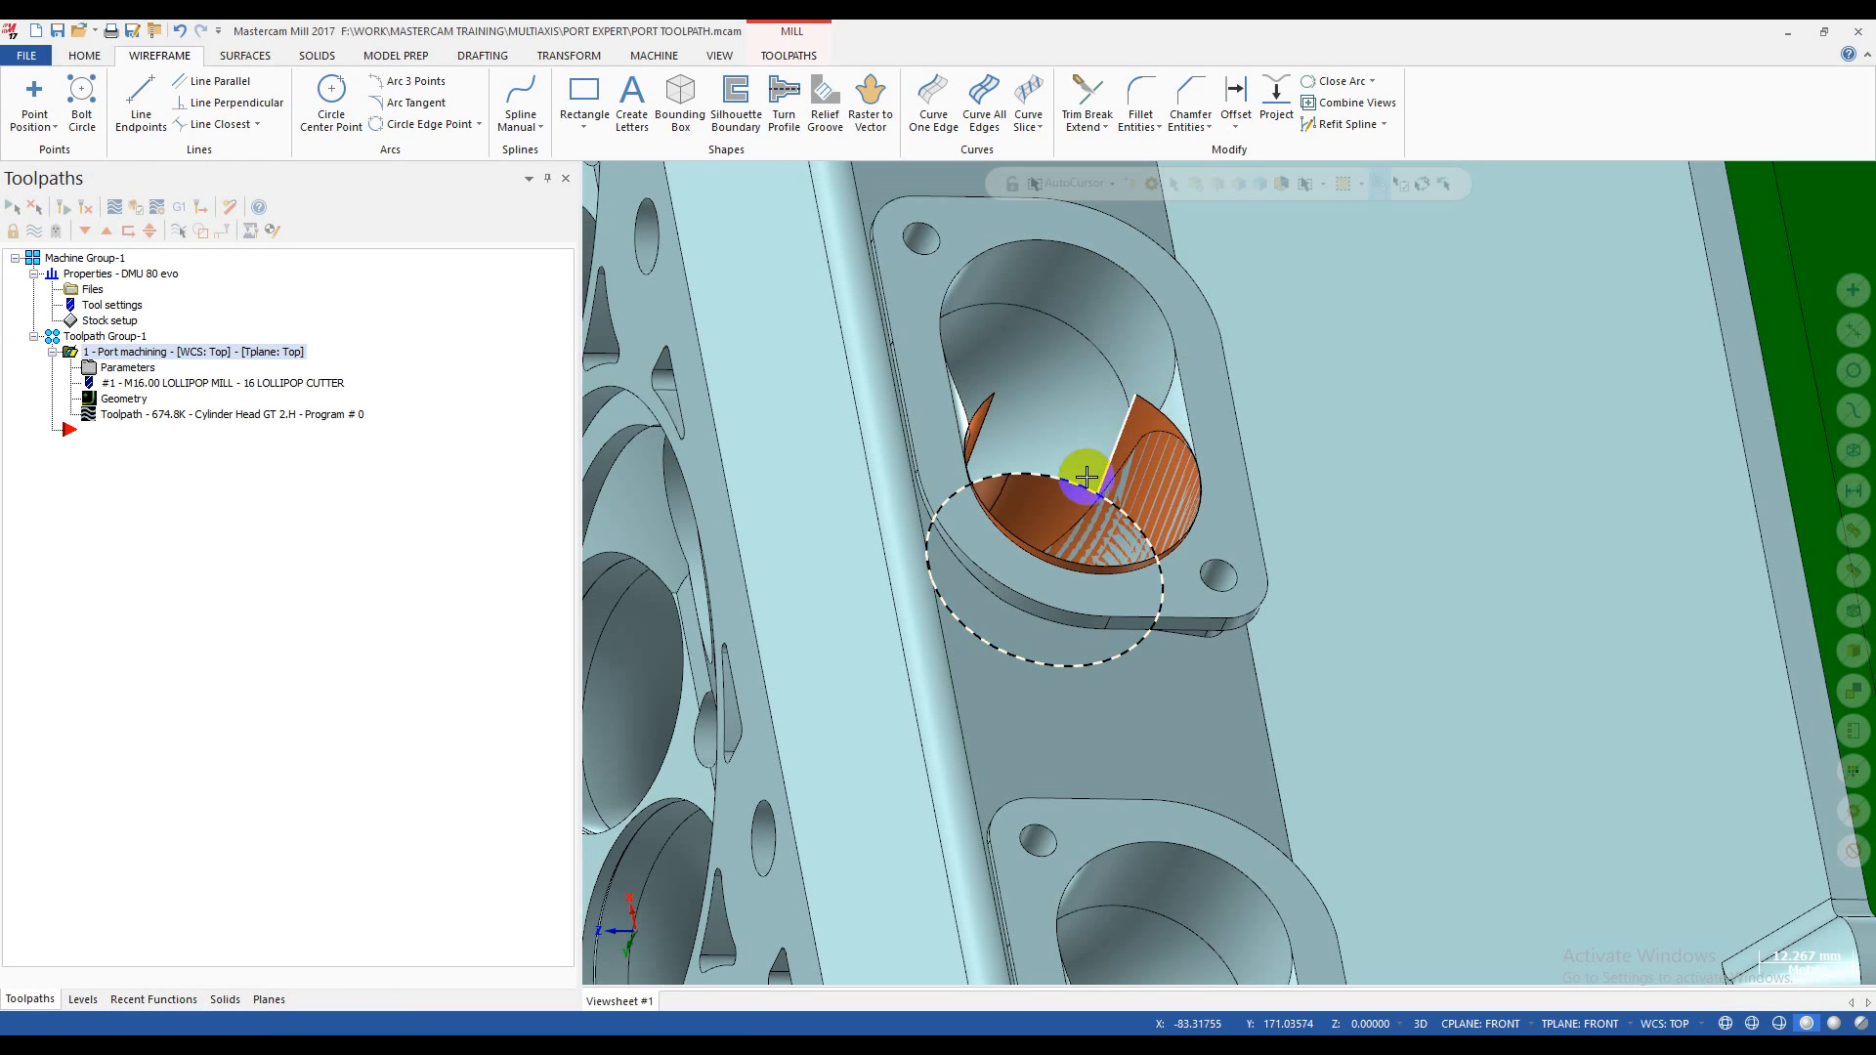
# - Copy the circular edge curve with the dynamic transform, moving its origin from the start to the far end of the straight edge curve
pyautogui.scroll(2, 1101, 534)
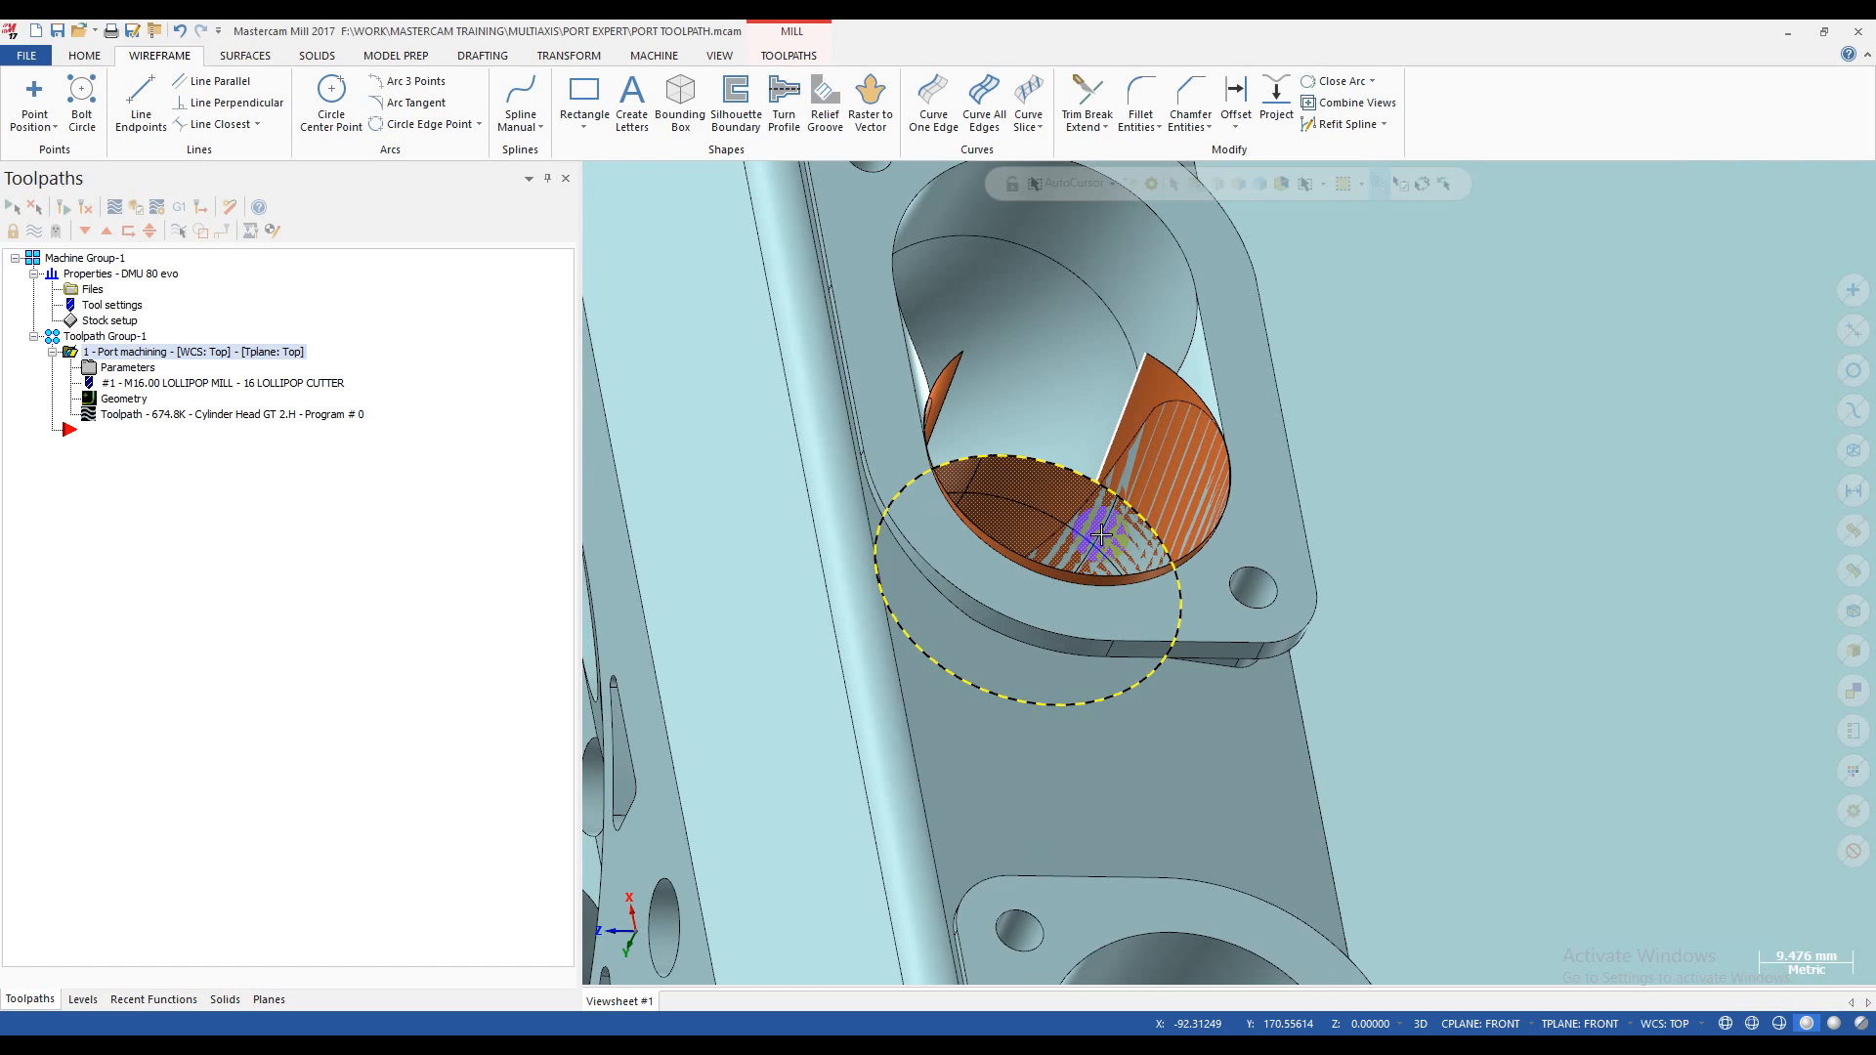
pyautogui.press('d')
pyautogui.scroll(6, 1058, 428)
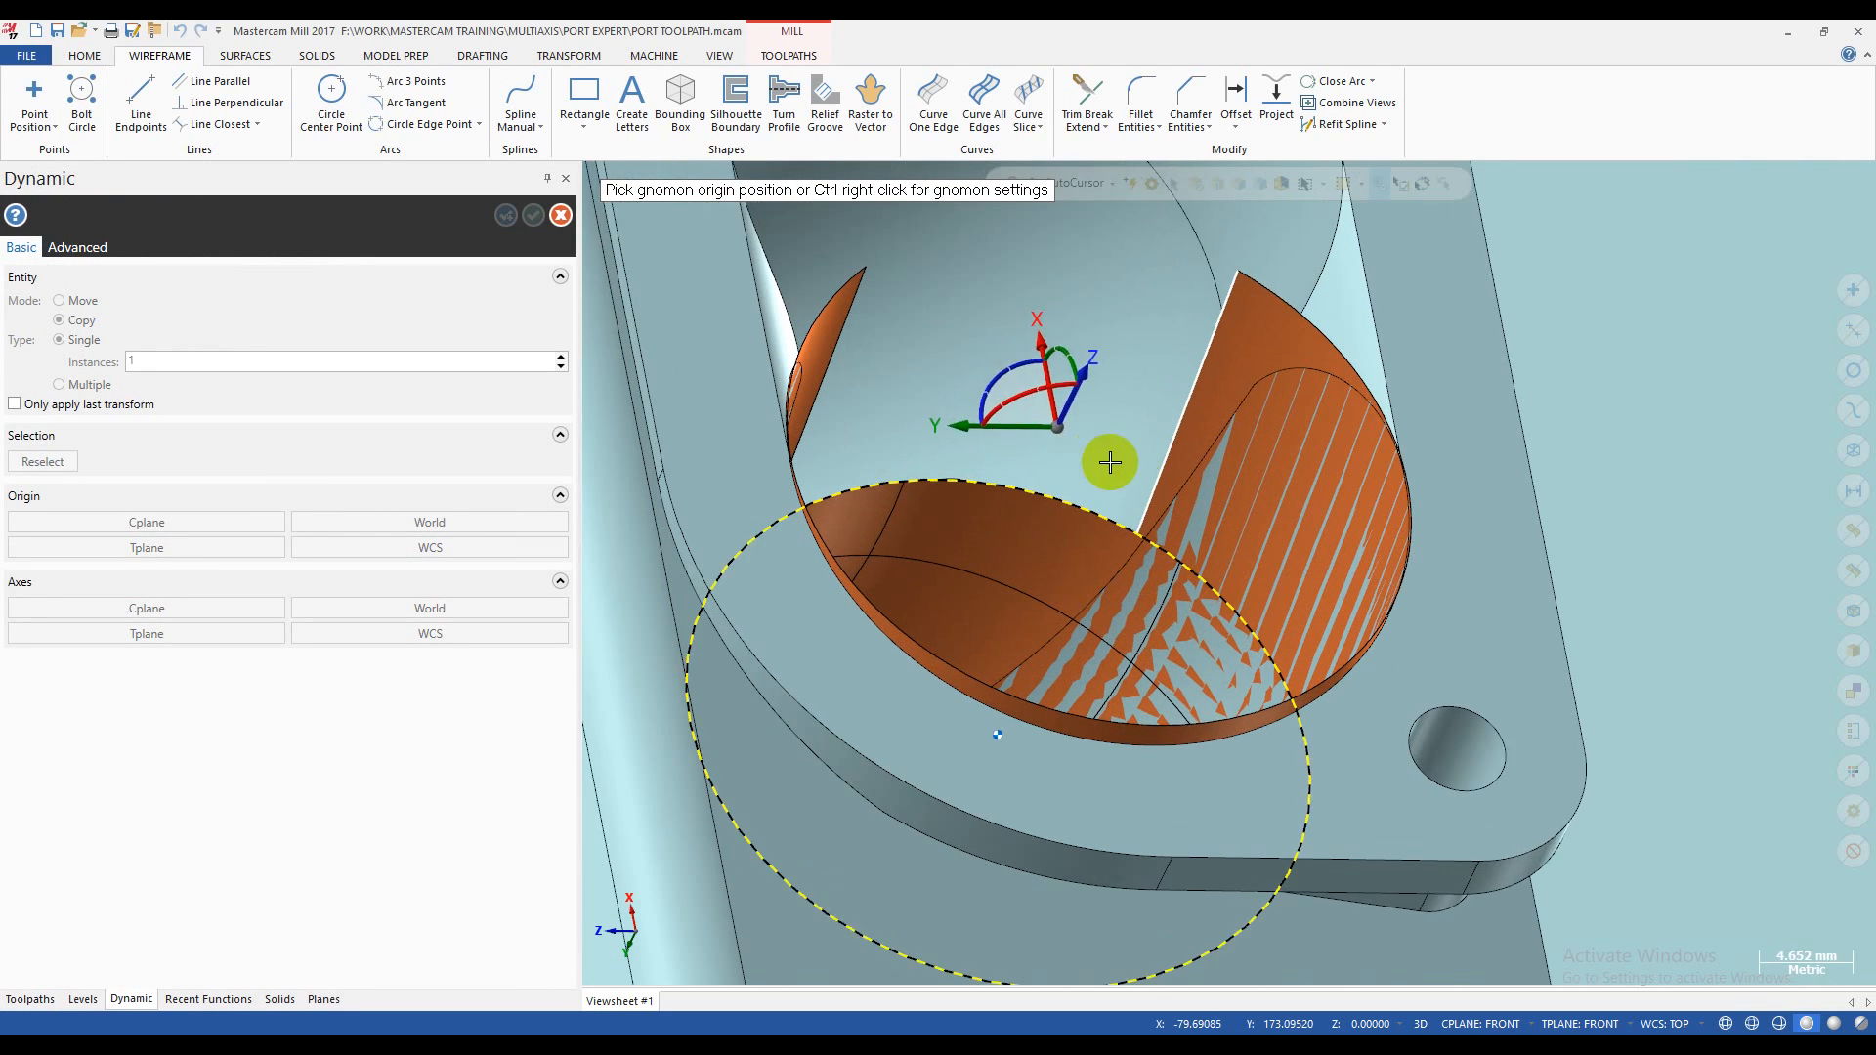
pyautogui.scroll(1, 1110, 462)
pyautogui.click(1146, 542)
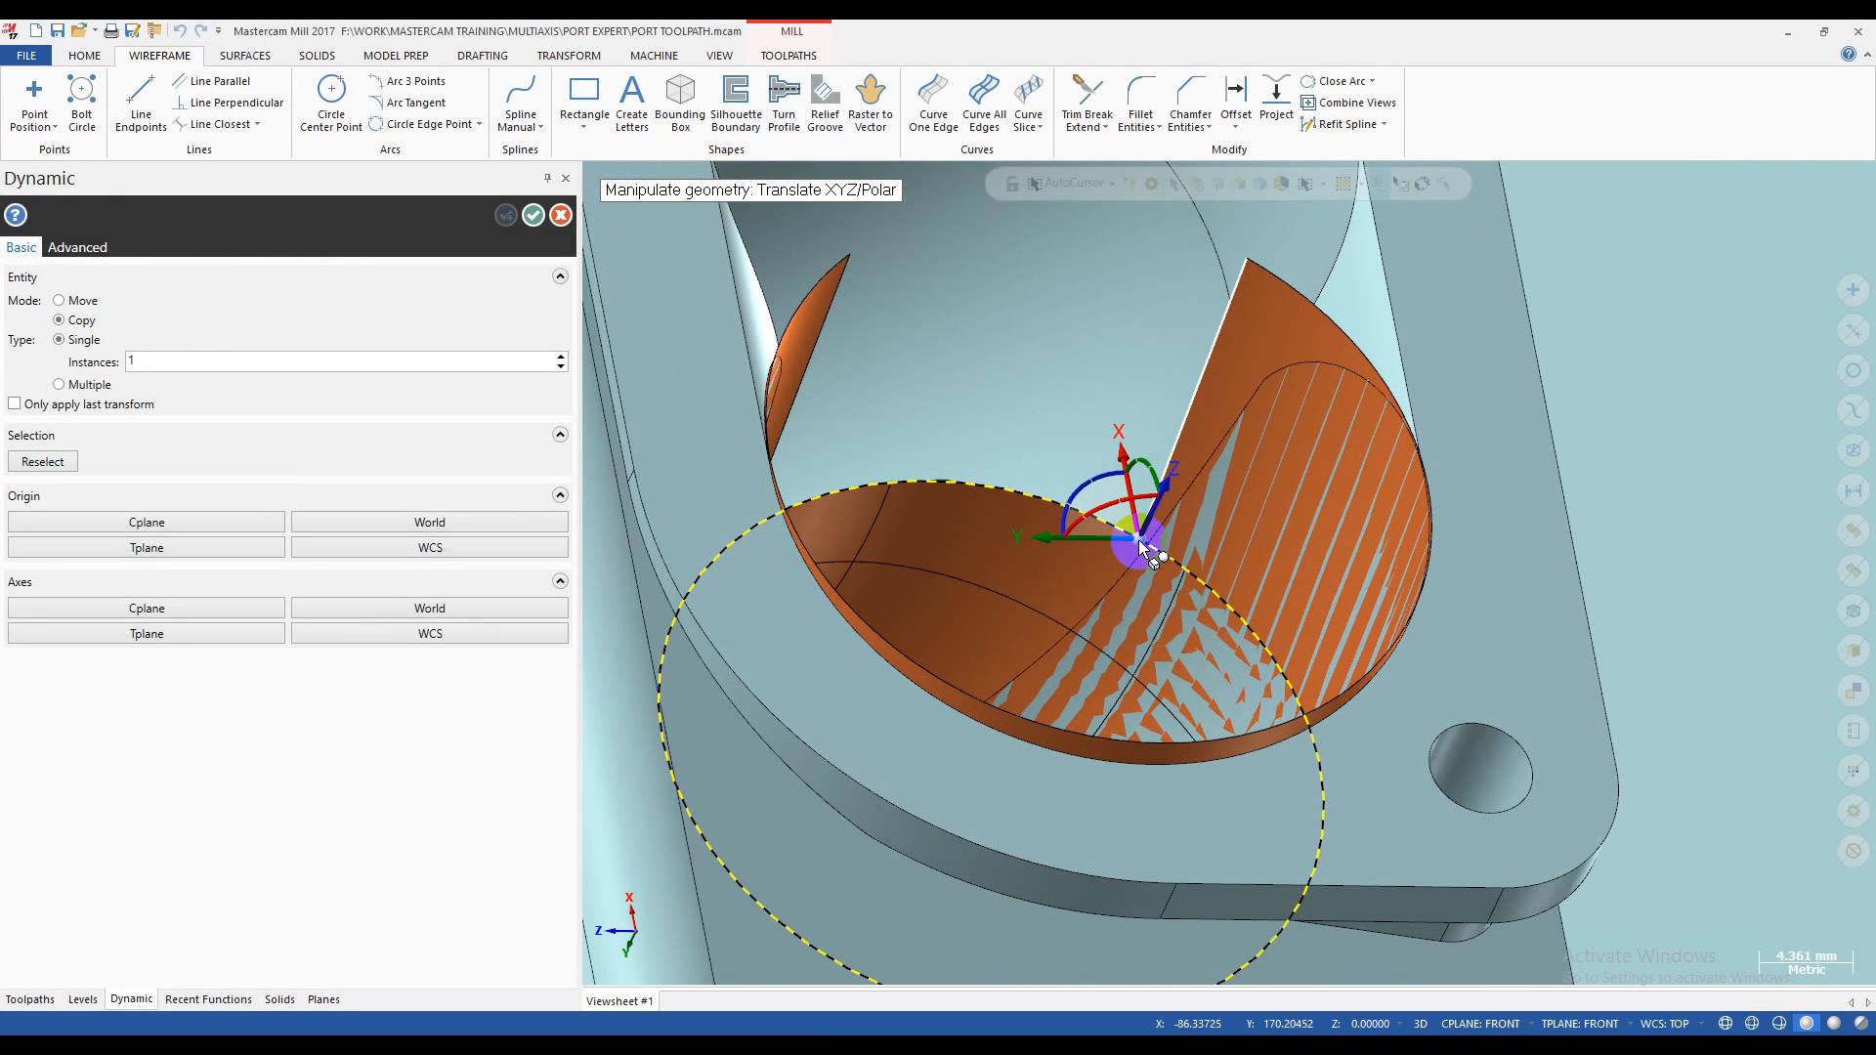
pyautogui.click(1138, 538)
pyautogui.scroll(-4, 1007, 479)
pyautogui.scroll(-2, 1007, 479)
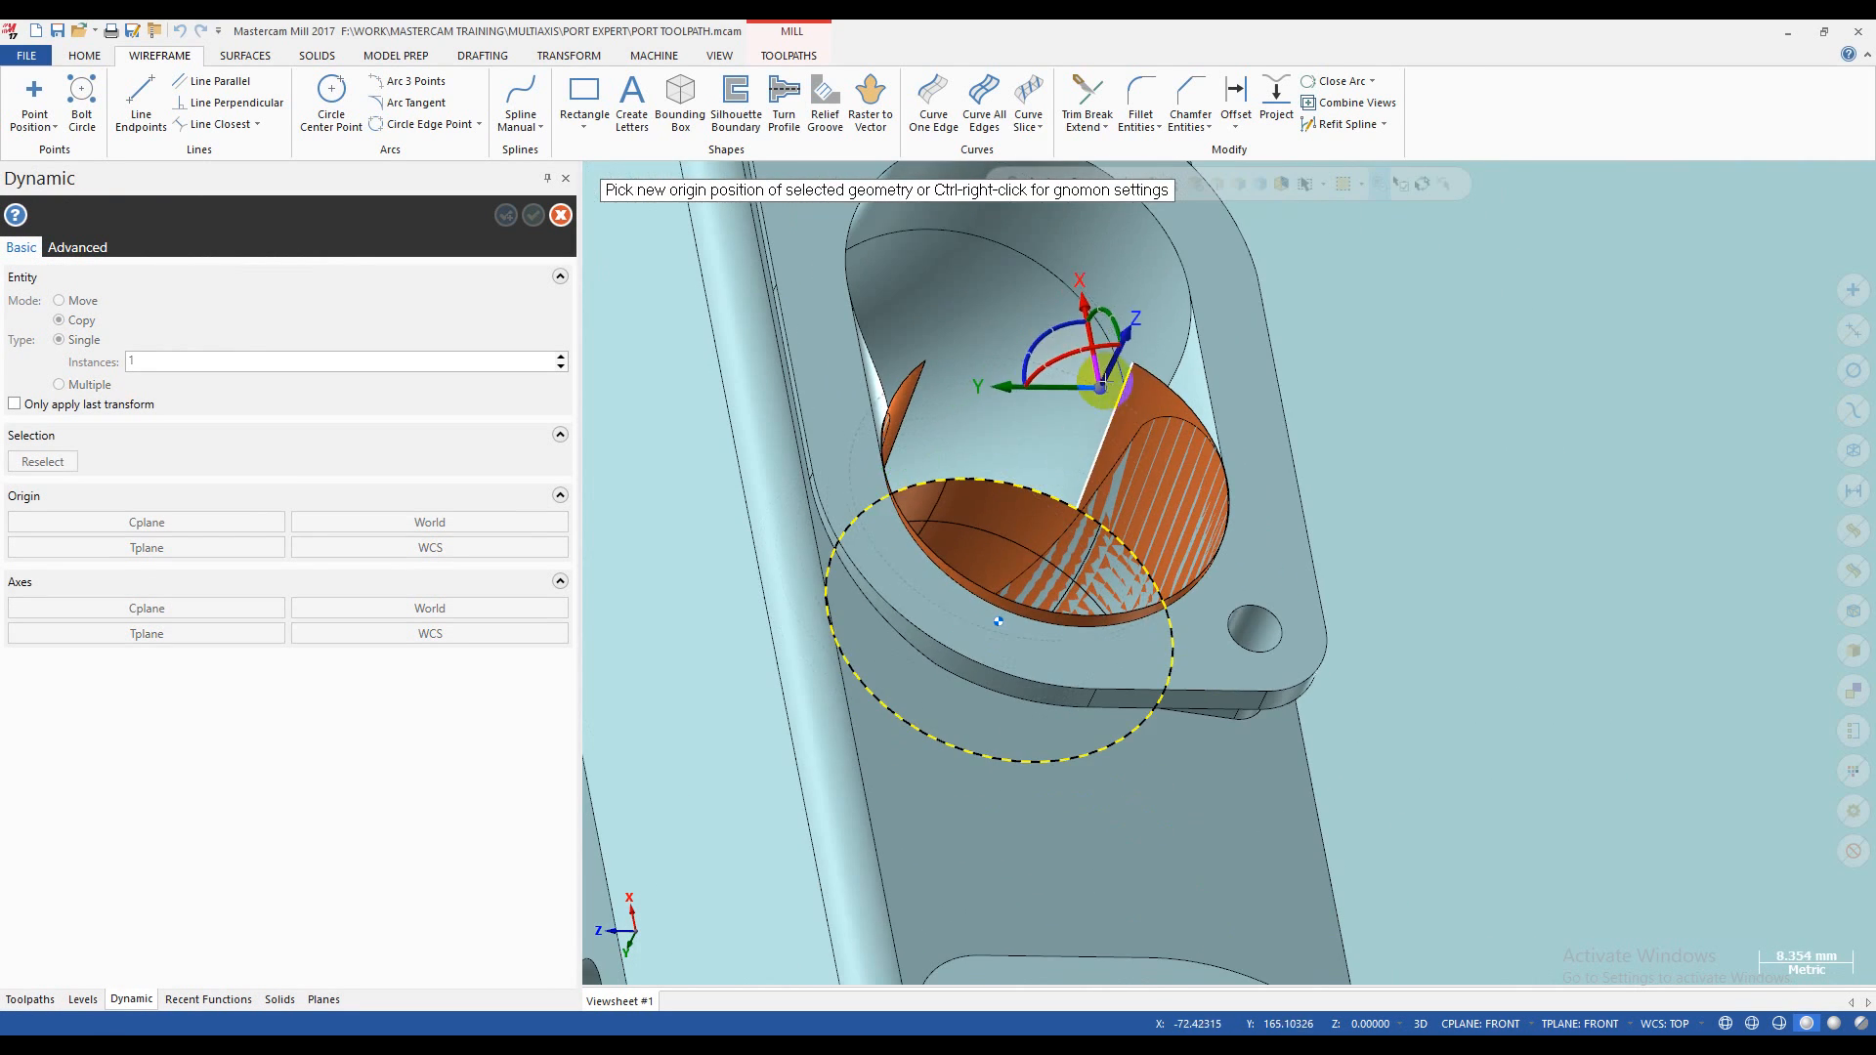
pyautogui.click(1132, 361)
# - Delete the extended inlet-side wall surface together with its straight edge curve
pyautogui.doubleClick(1139, 440)
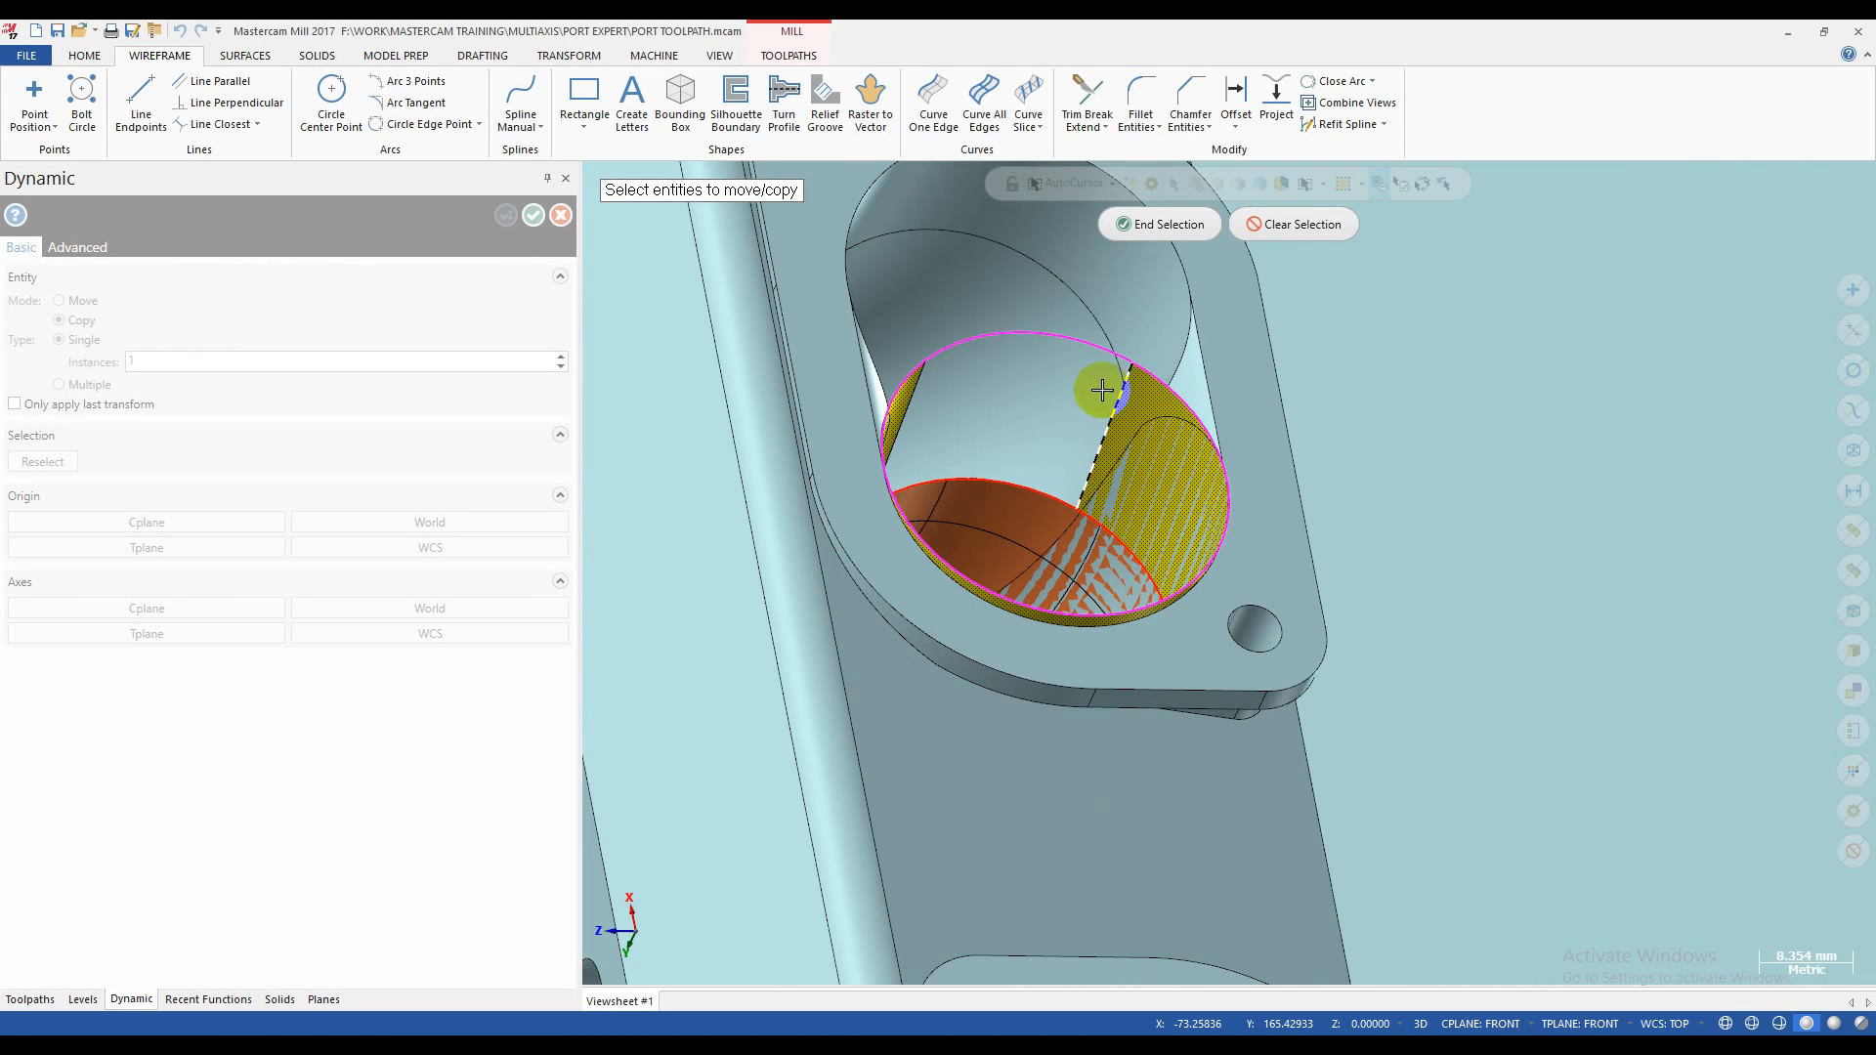
pyautogui.press('Escape')
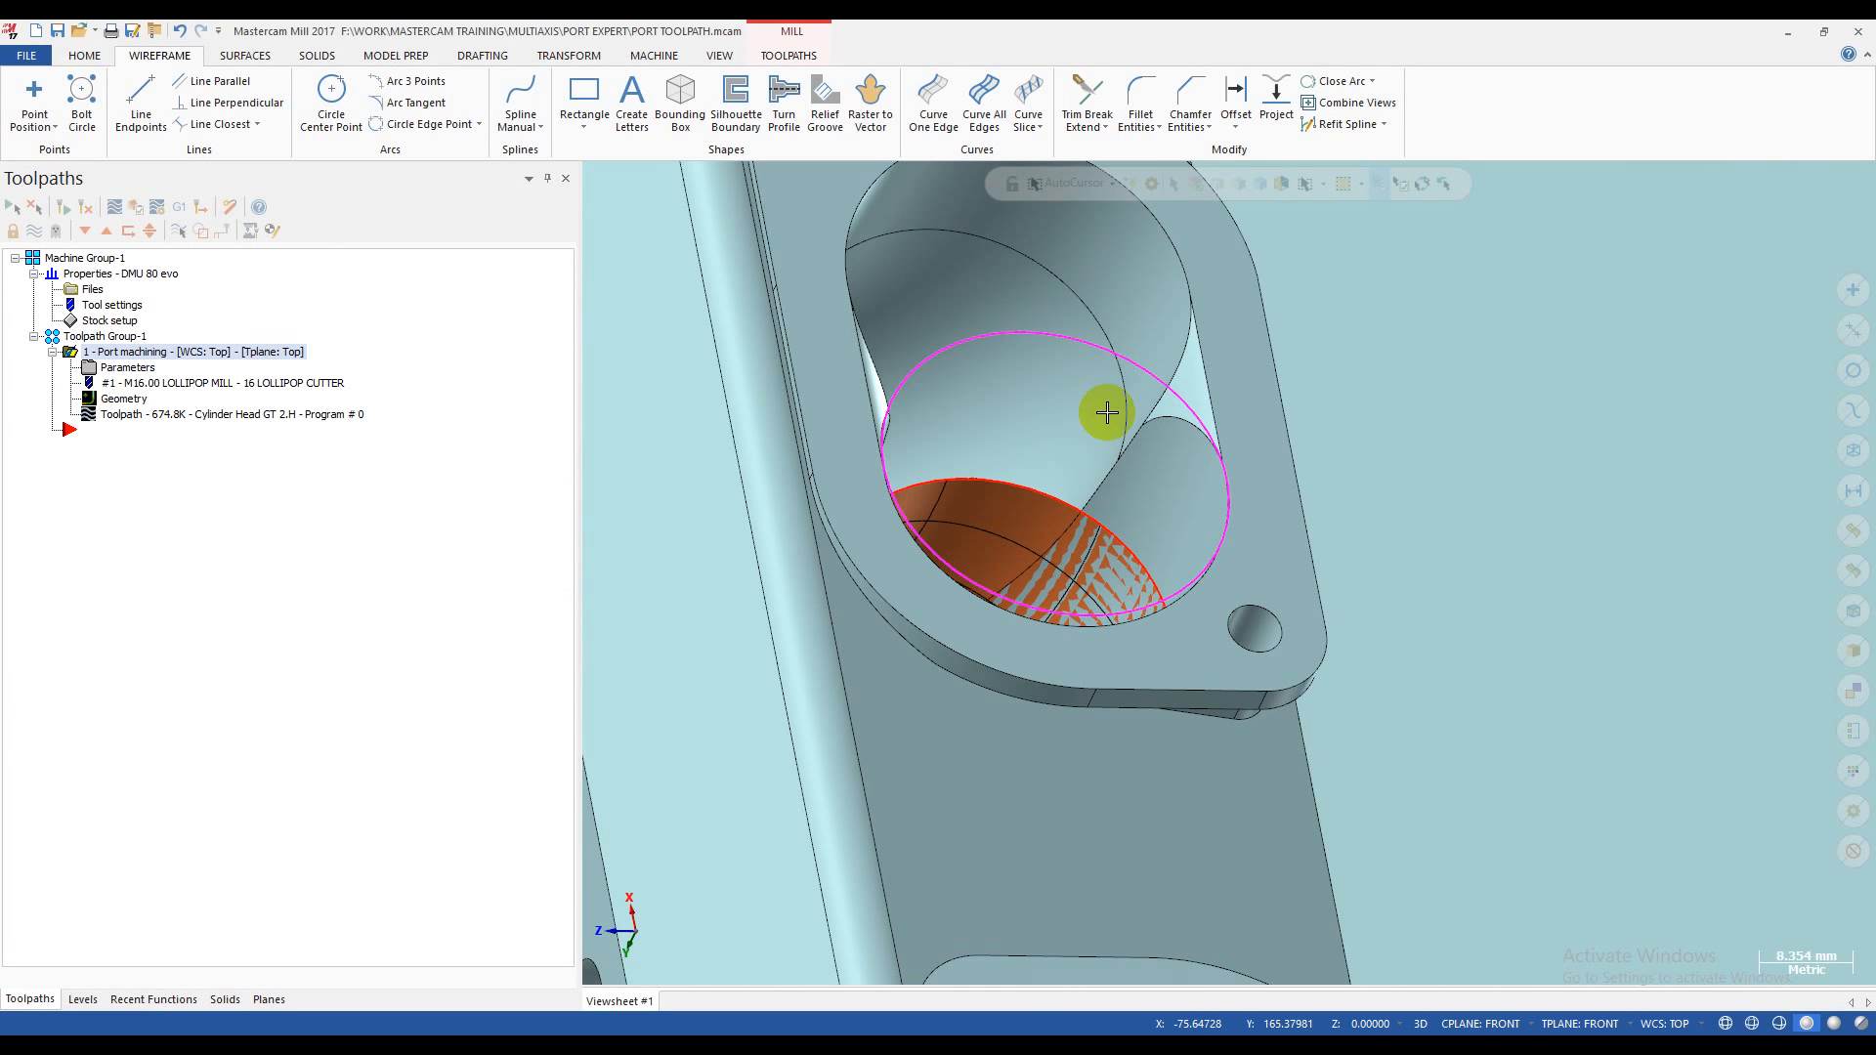
pyautogui.scroll(-2, 1107, 412)
pyautogui.click(1075, 358)
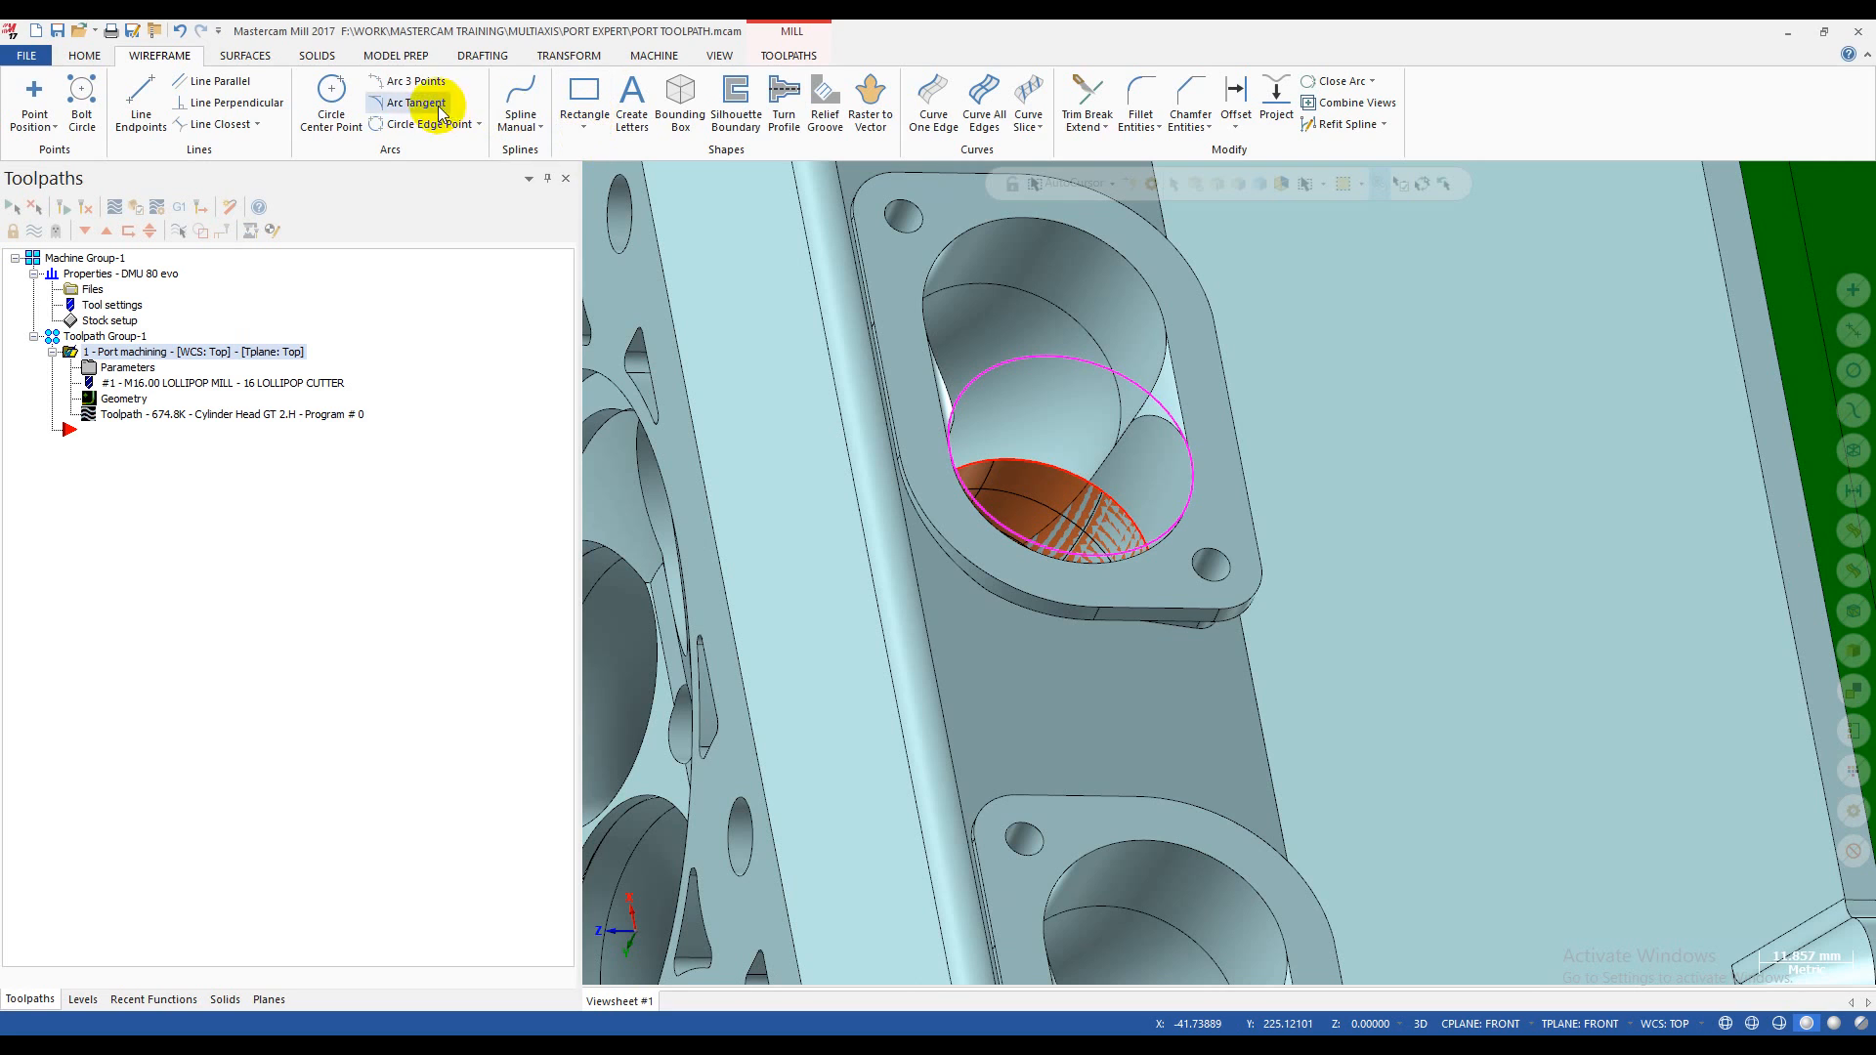
# - Create a lofted surface between the copied circle and the original circular edge curve of the port
pyautogui.click(245, 56)
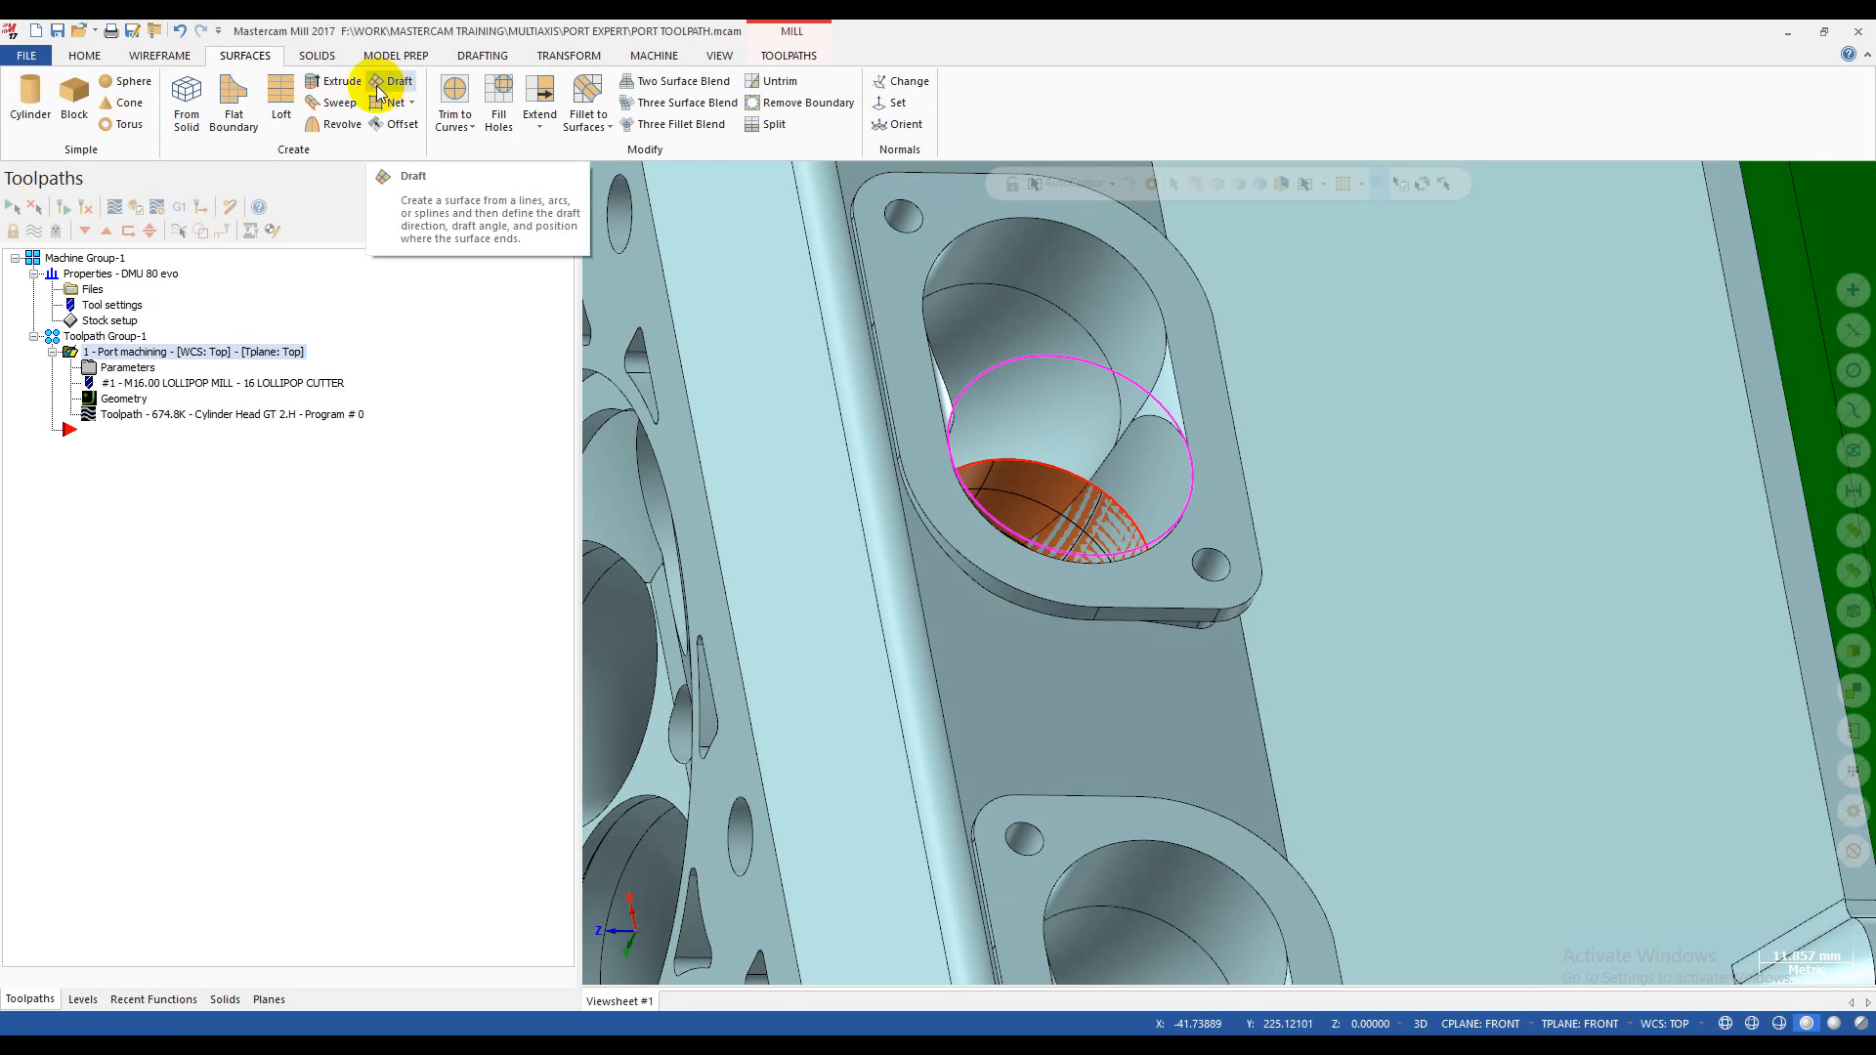
pyautogui.click(281, 103)
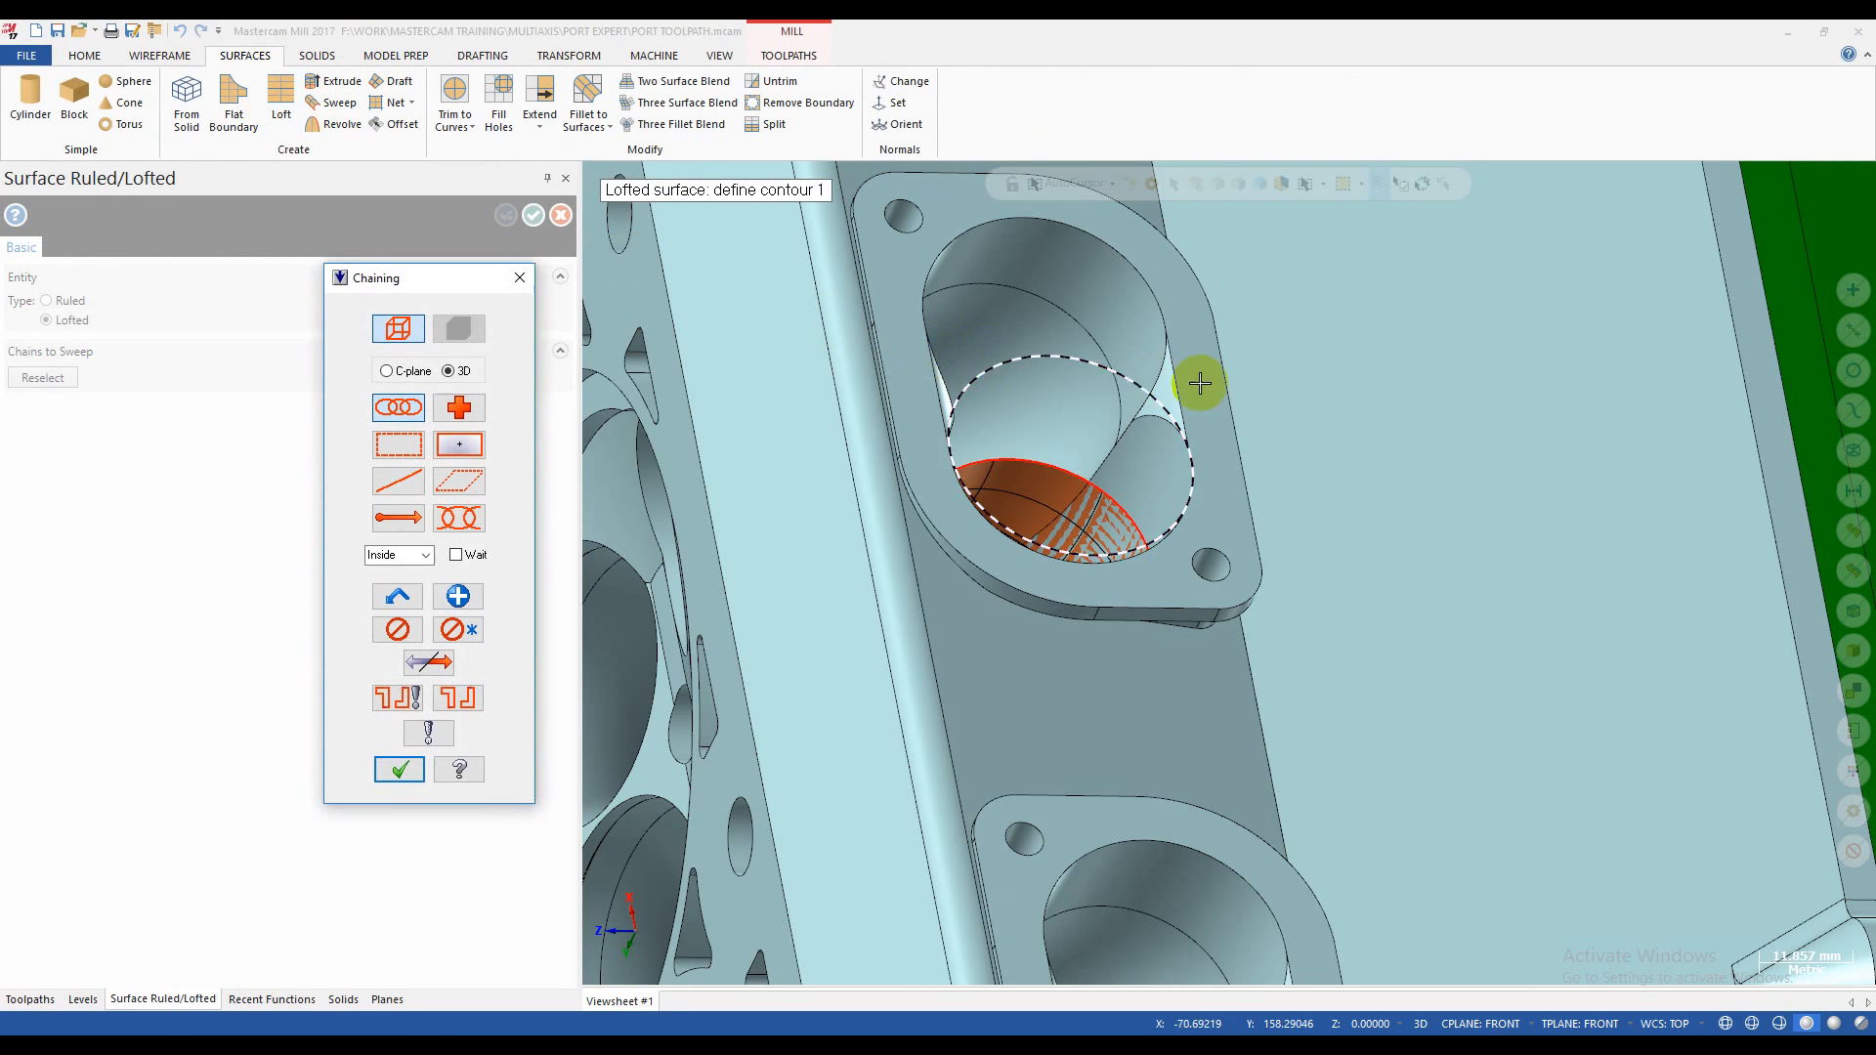
pyautogui.click(1111, 375)
pyautogui.moveTo(1101, 407); pyautogui.dragTo(919, 505, button='middle')
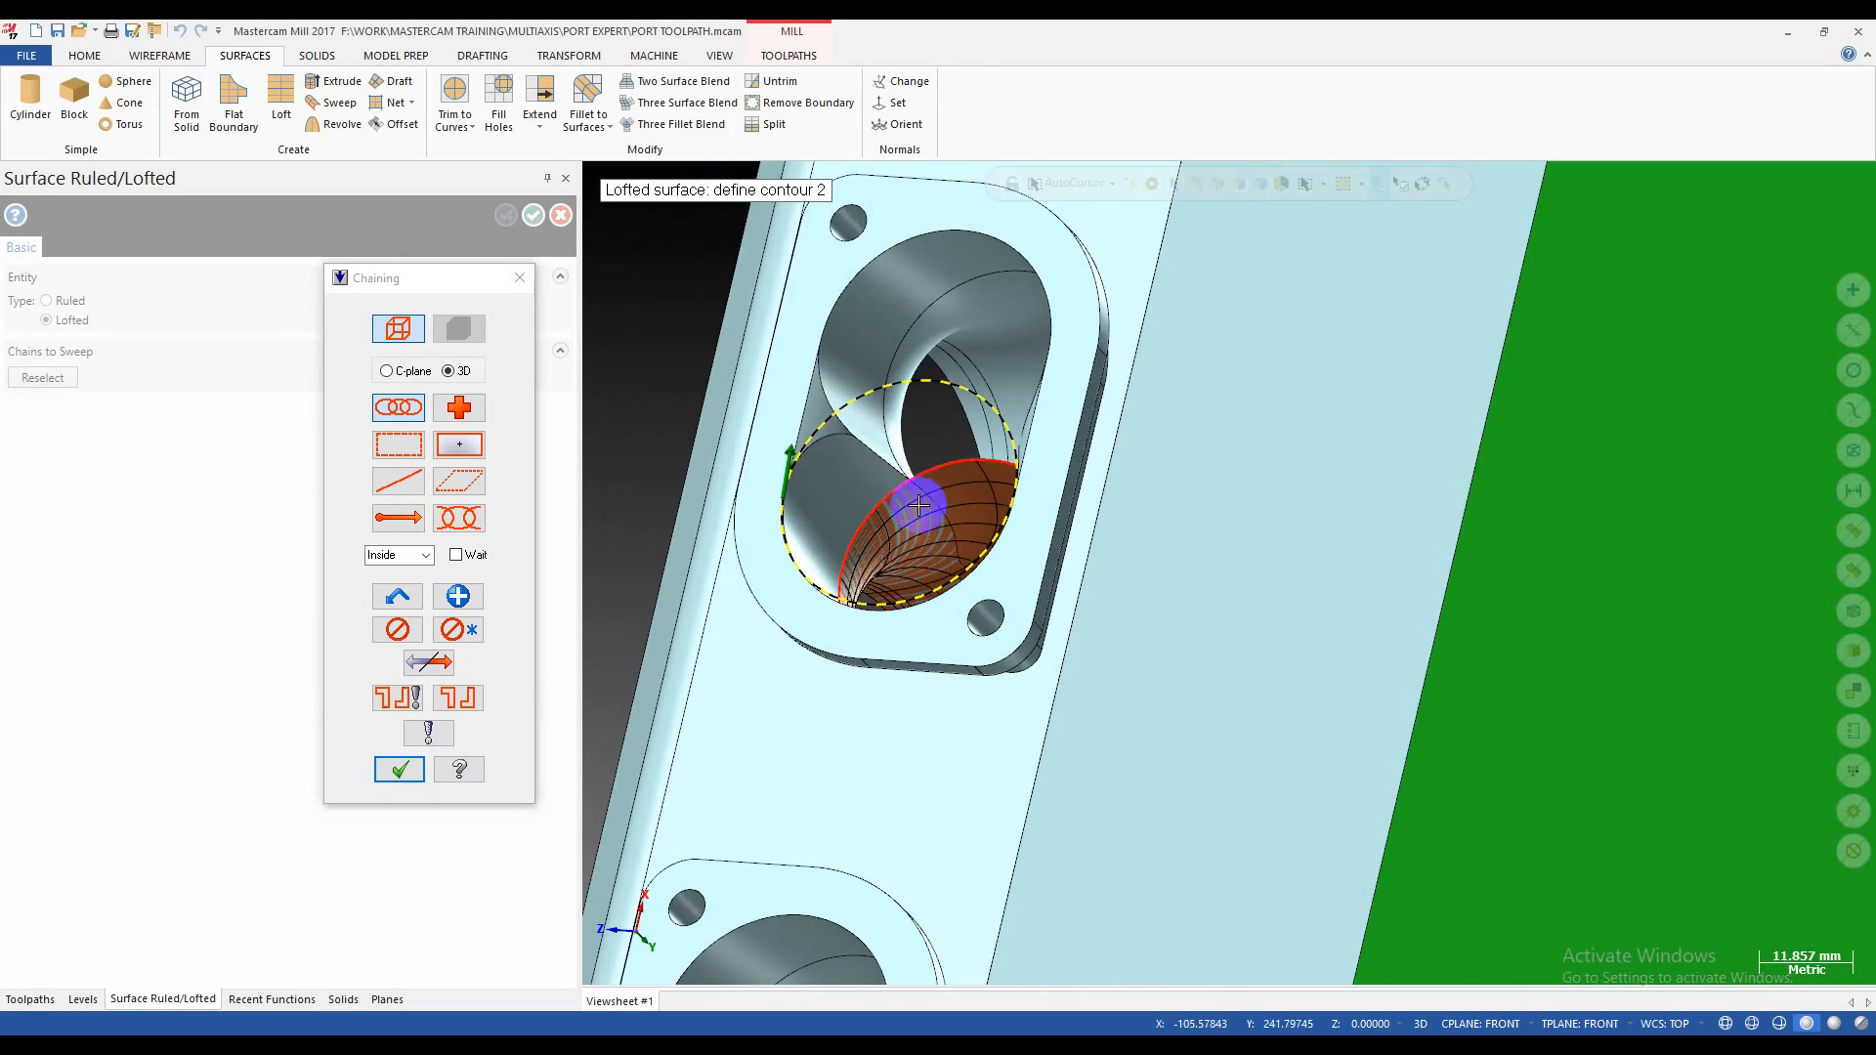
pyautogui.click(401, 770)
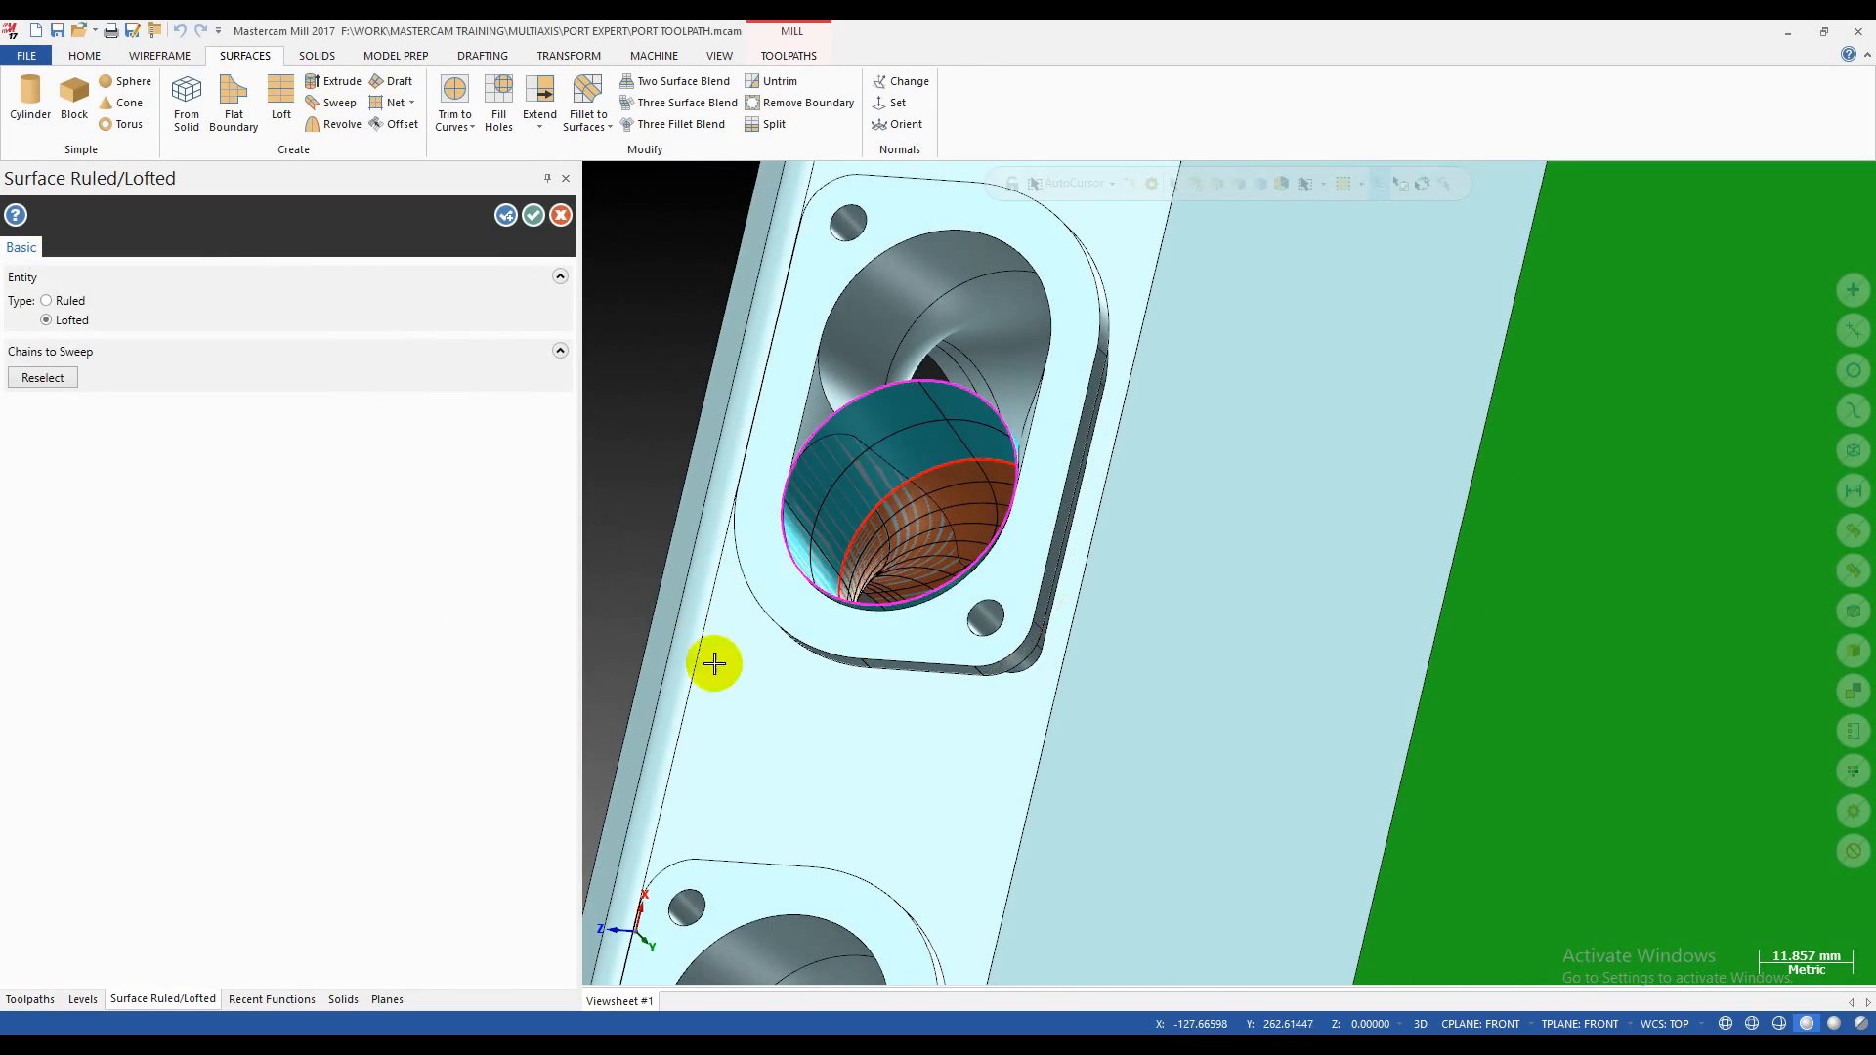
# - Examine the port's surfaces from the combustion chamber side for remaining cutouts
pyautogui.moveTo(717, 662); pyautogui.dragTo(1010, 606, button='middle')
pyautogui.scroll(3, 850, 654)
pyautogui.scroll(-1, 766, 742)
pyautogui.moveTo(770, 689); pyautogui.dragTo(1151, 829, button='middle')
pyautogui.scroll(3, 780, 749)
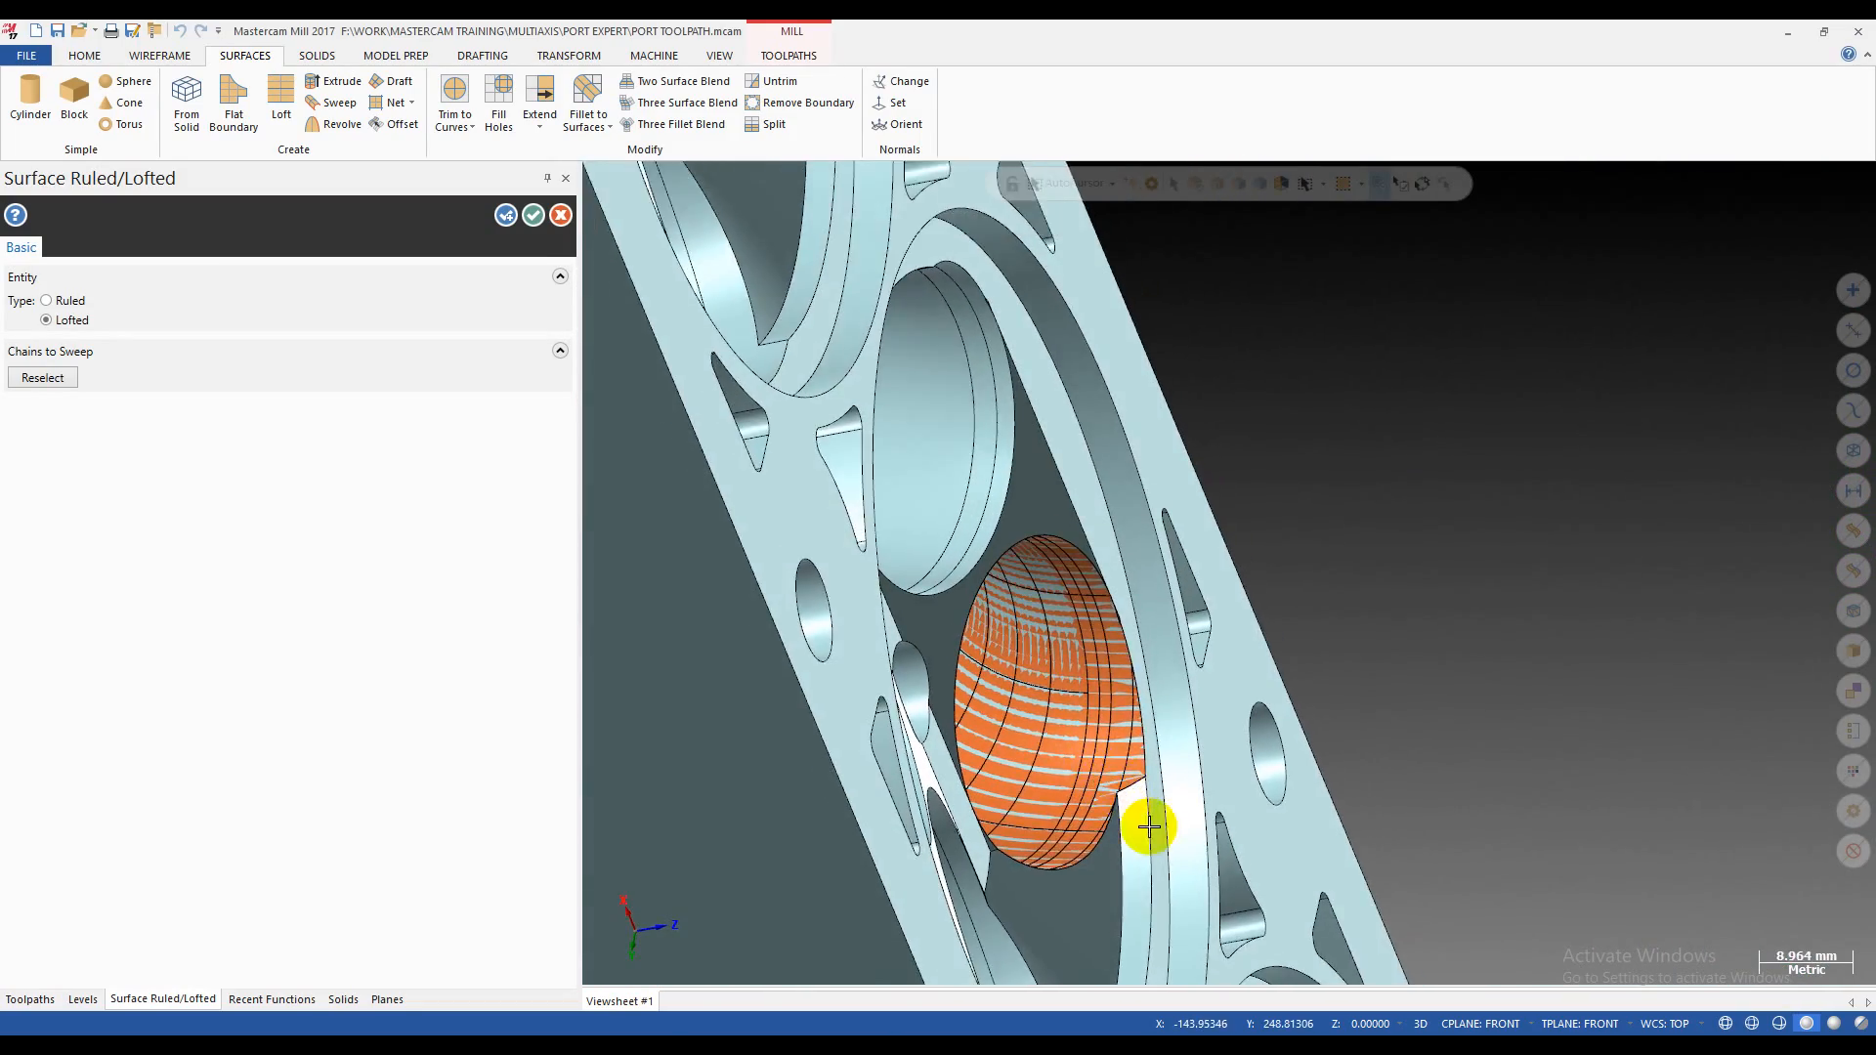
pyautogui.scroll(5, 1147, 827)
pyautogui.scroll(-3, 1055, 525)
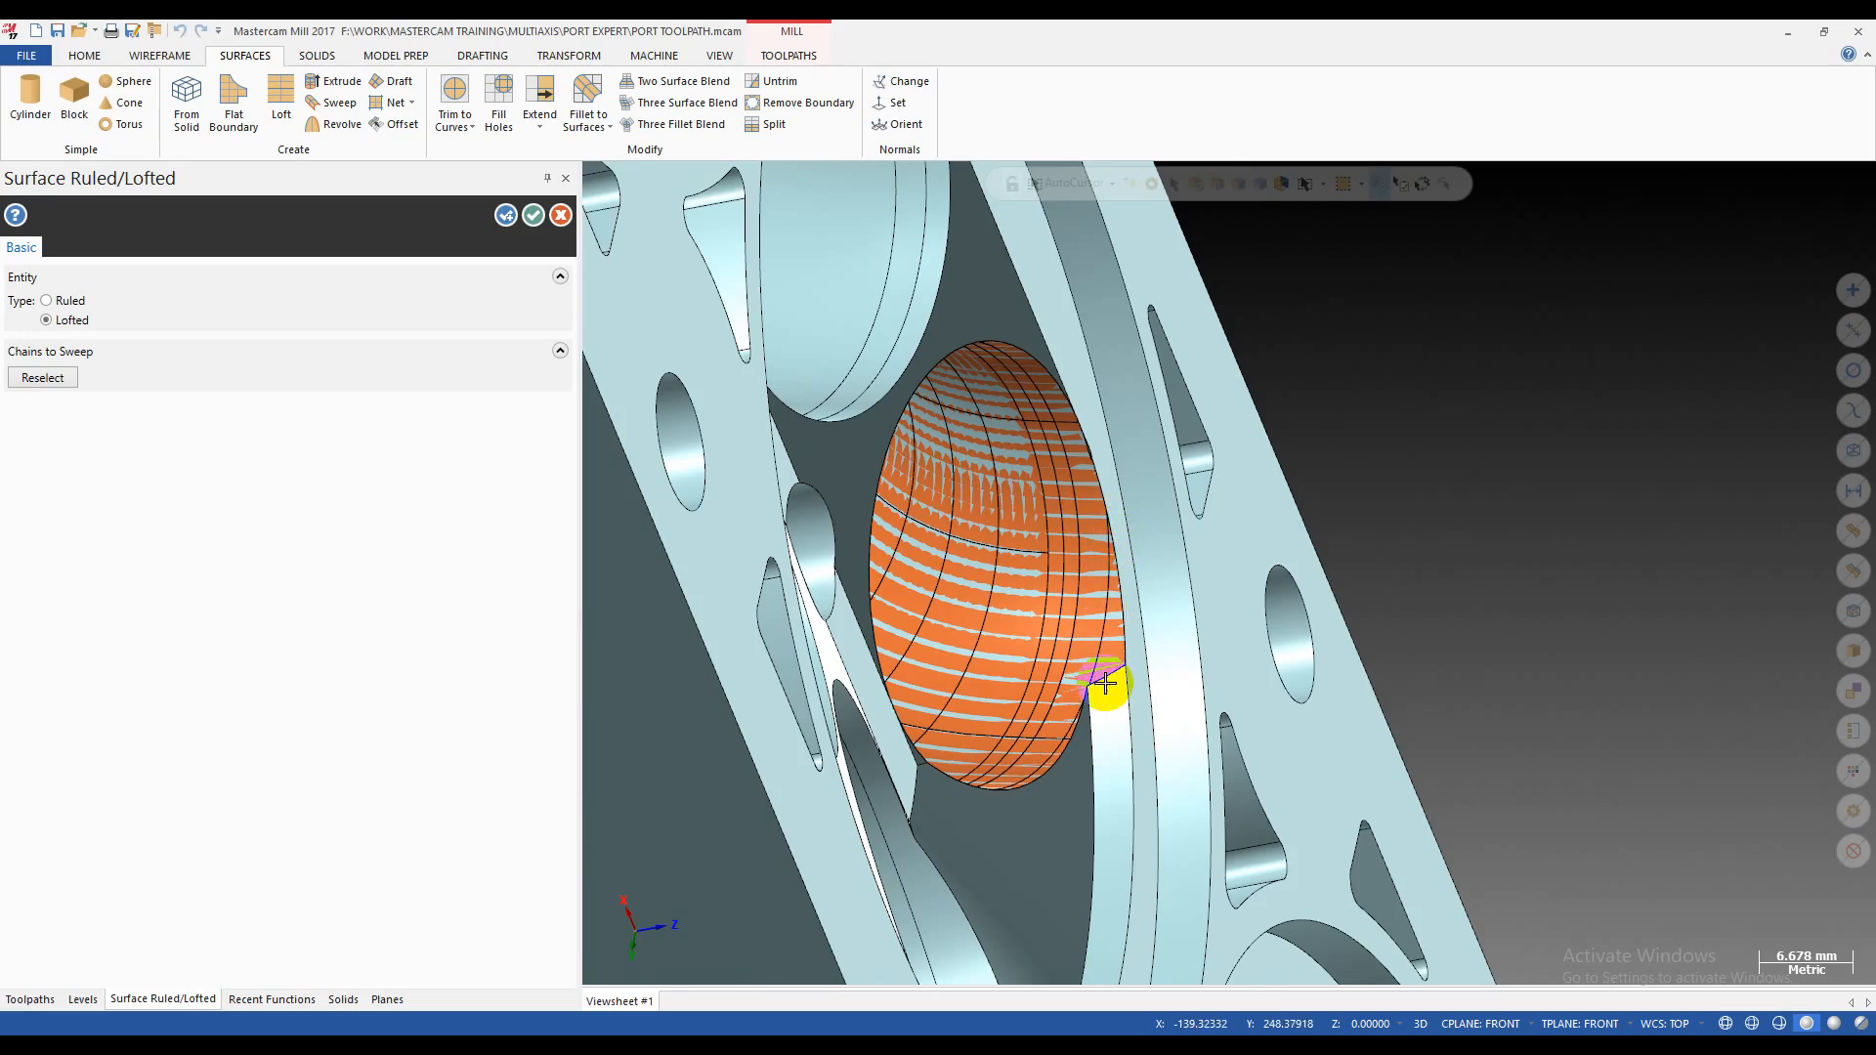
pyautogui.moveTo(1104, 682); pyautogui.dragTo(929, 356, button='middle')
pyautogui.click(772, 81)
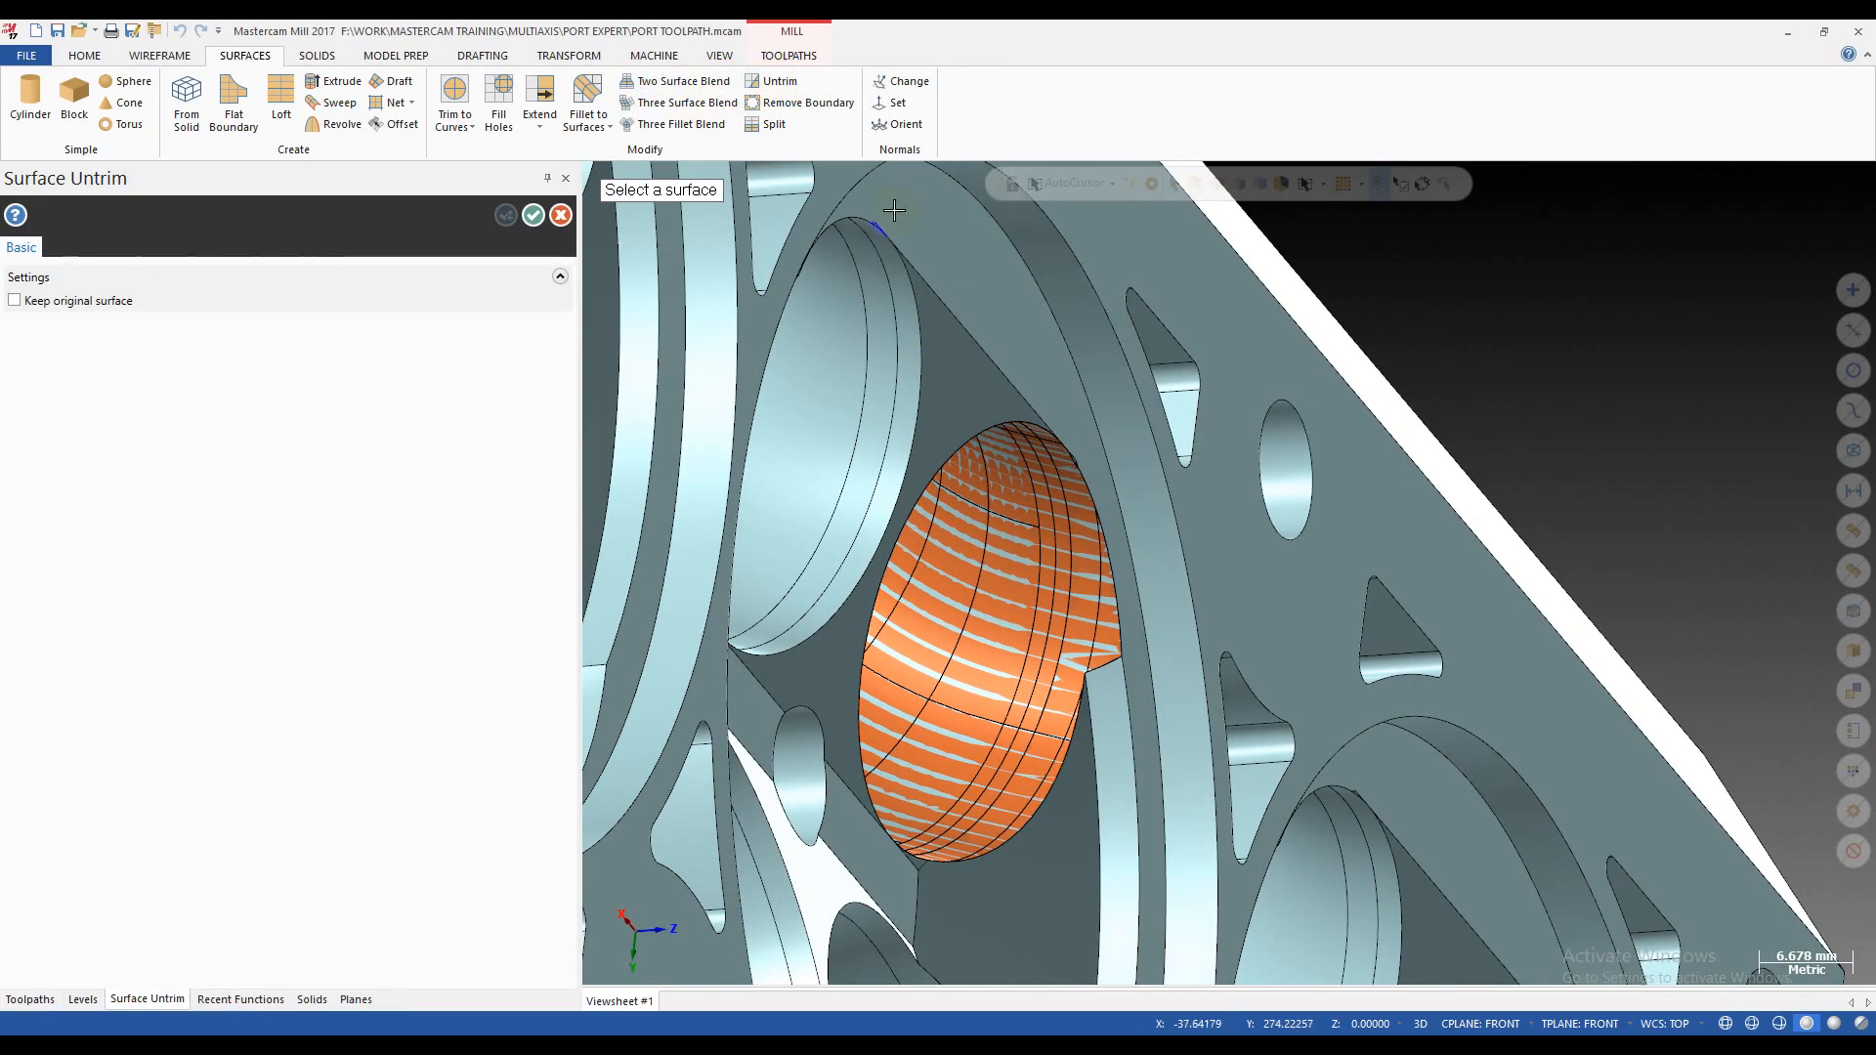
pyautogui.moveTo(1097, 649); pyautogui.dragTo(1023, 588, button='middle')
pyautogui.scroll(-3, 1023, 588)
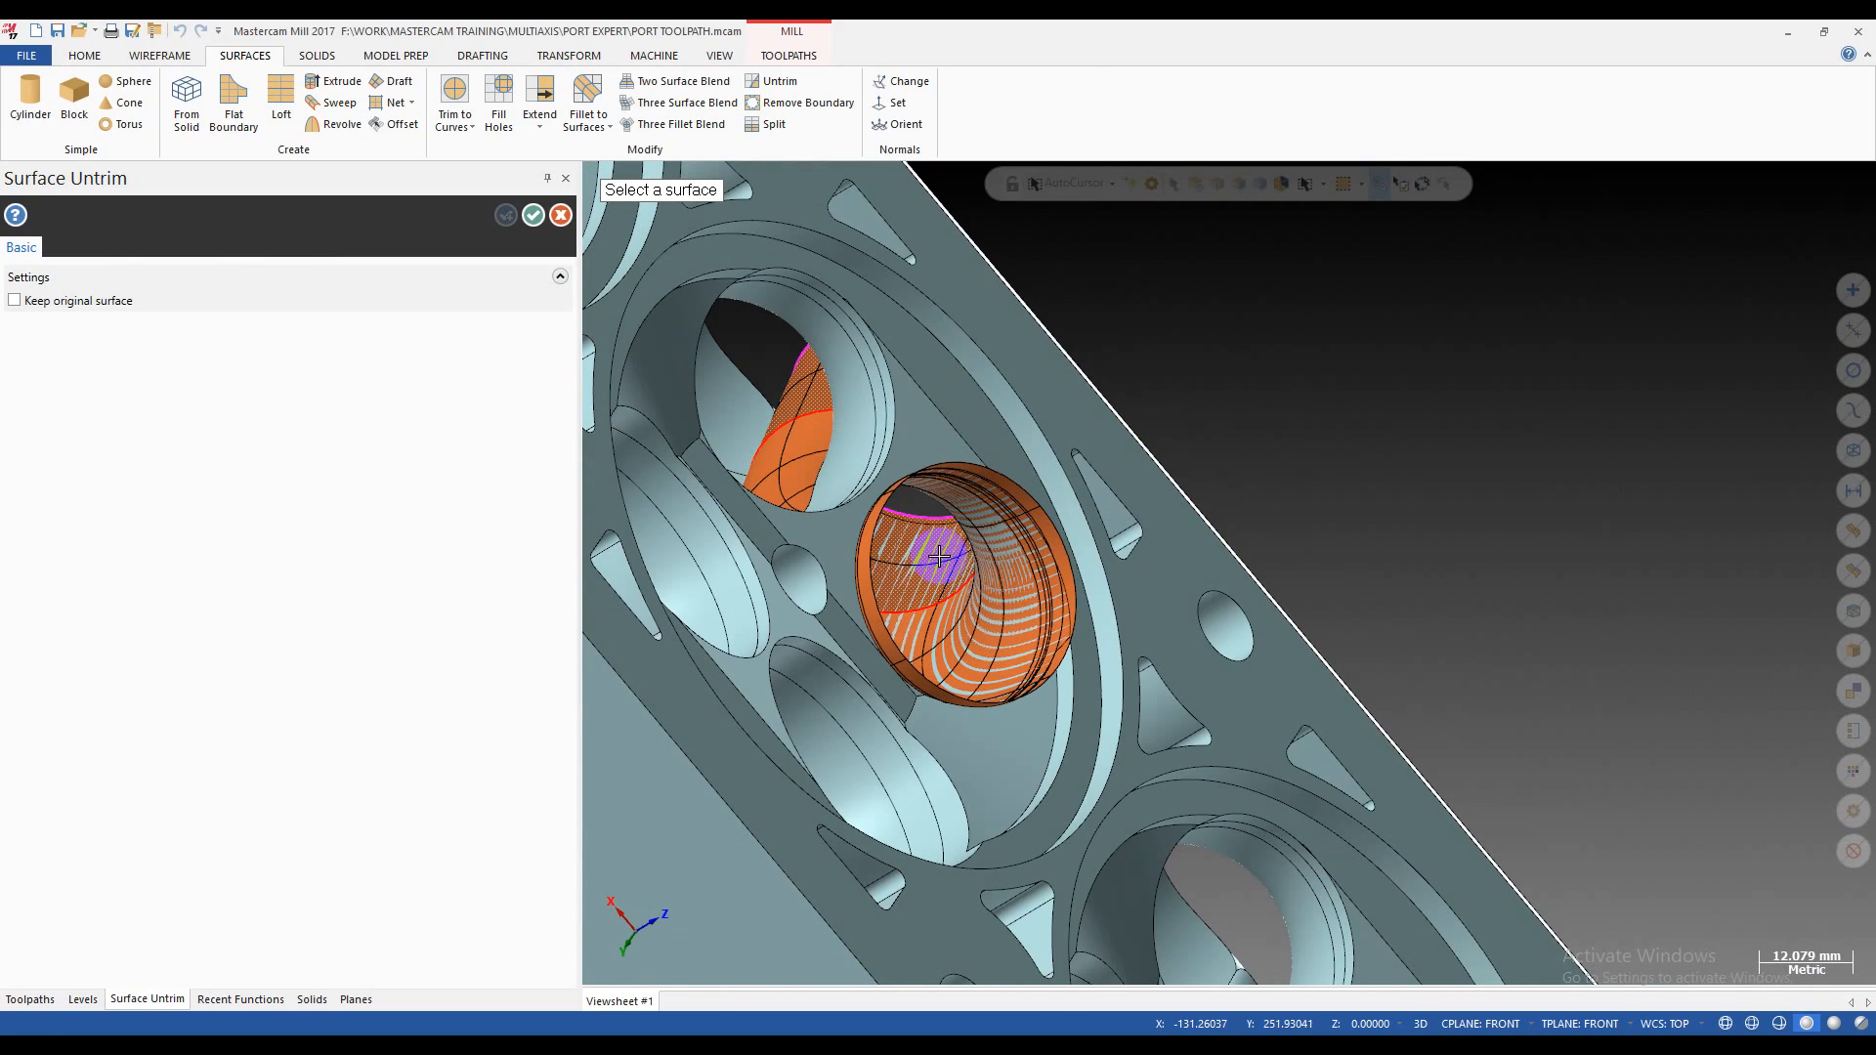
pyautogui.scroll(-4, 939, 557)
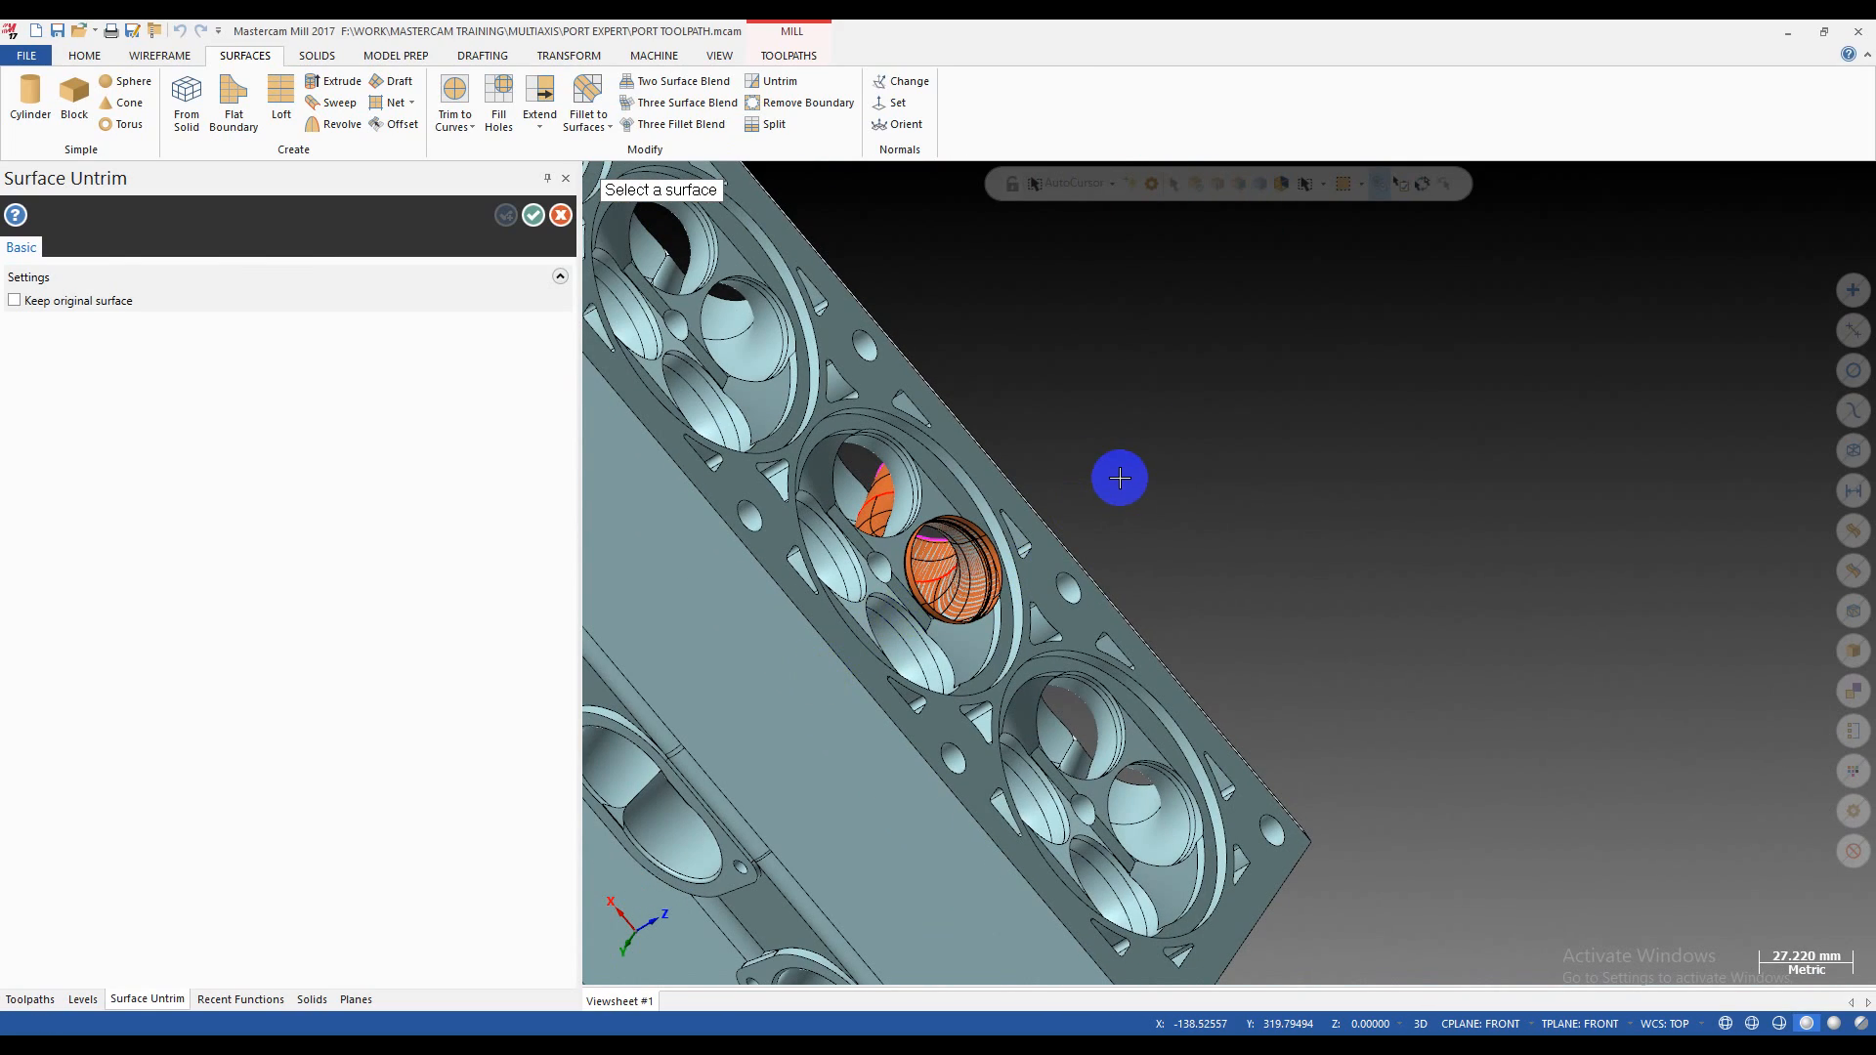
pyautogui.press('Escape')
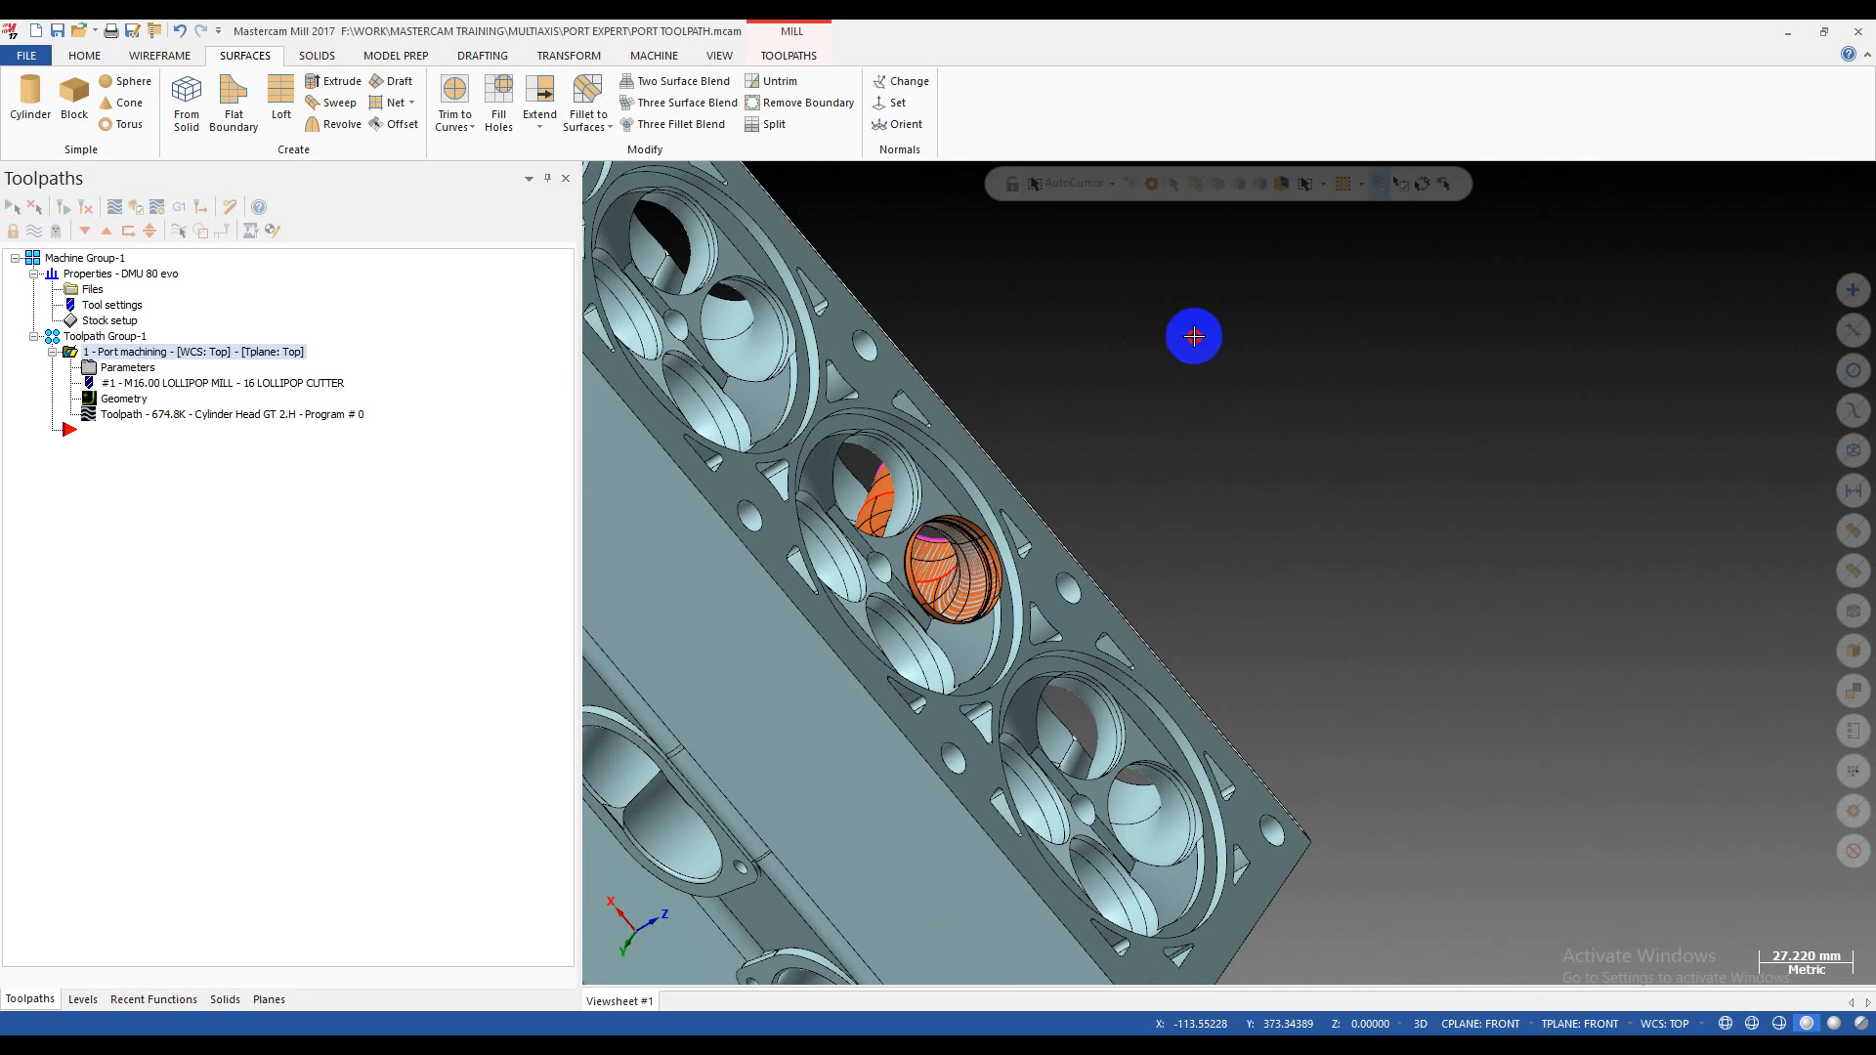
# - Isolate the repaired port's surfaces and curves, examine them from several angles, and restore the hidden cylinder head
pyautogui.click(847, 650)
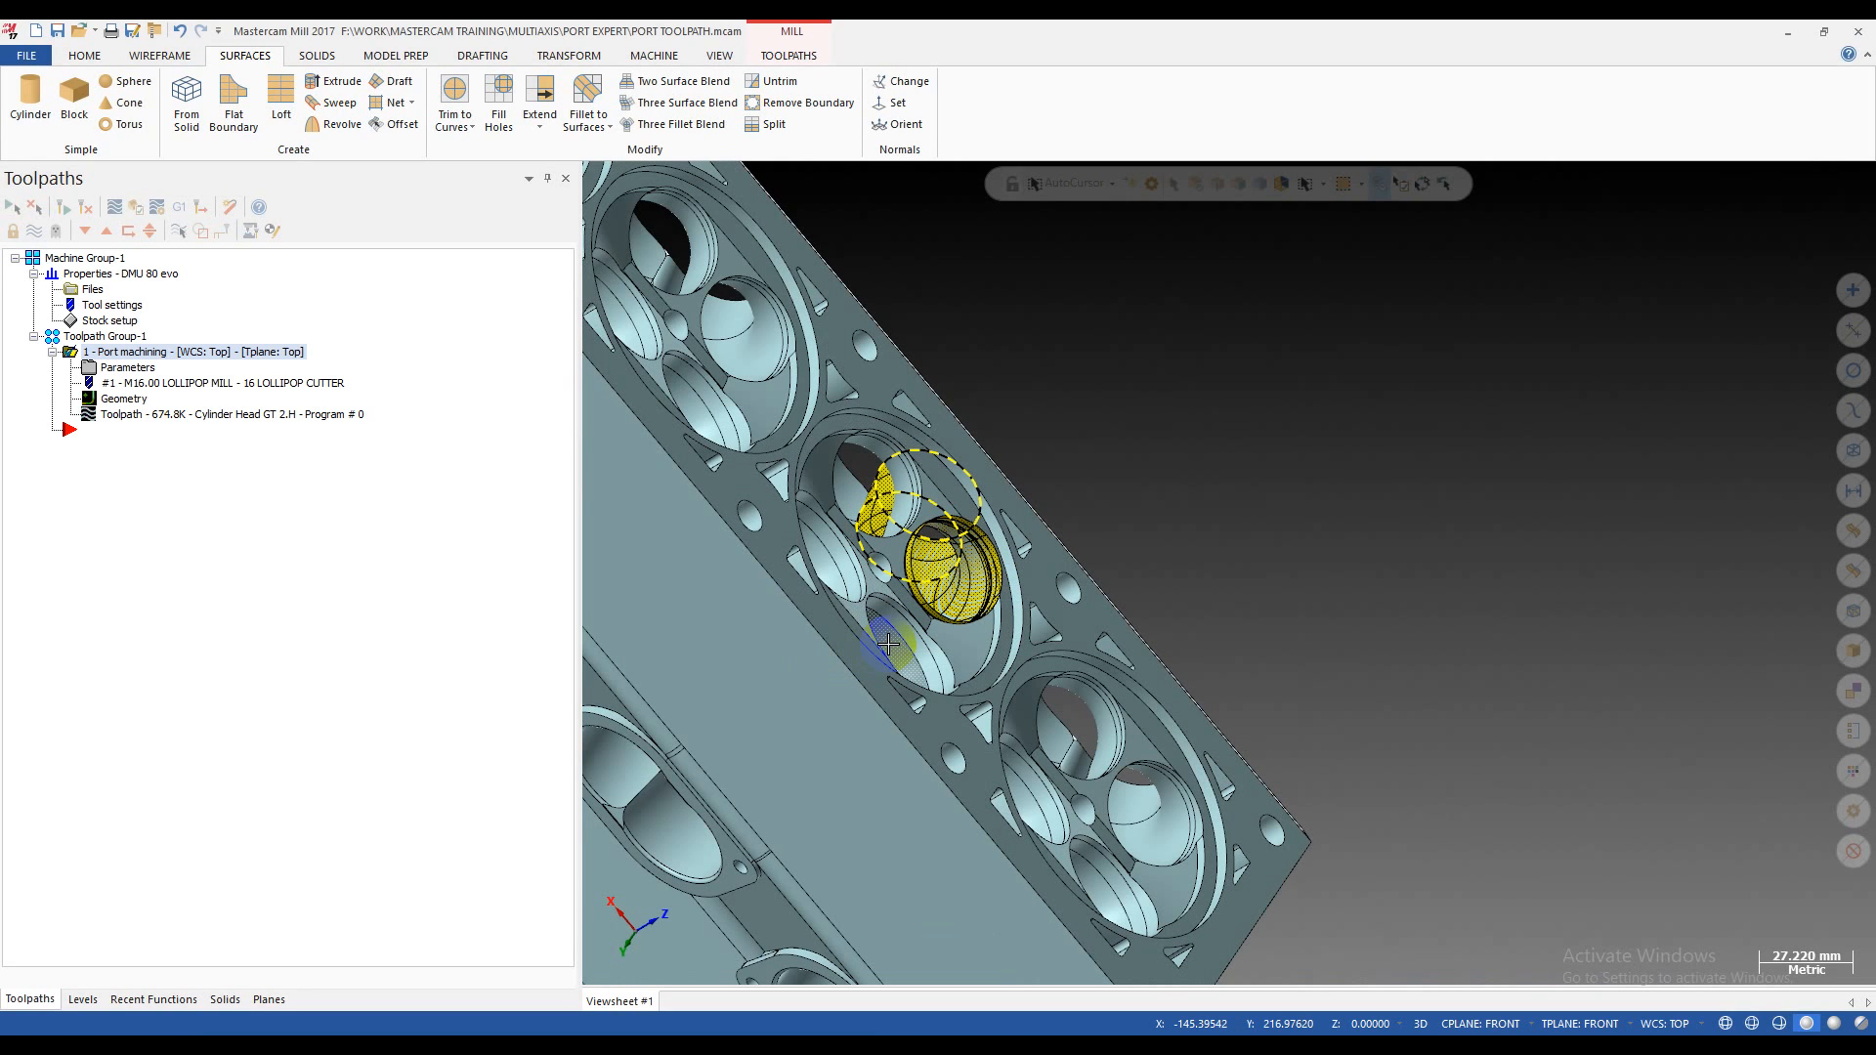
pyautogui.hotkey('alt', 'e')
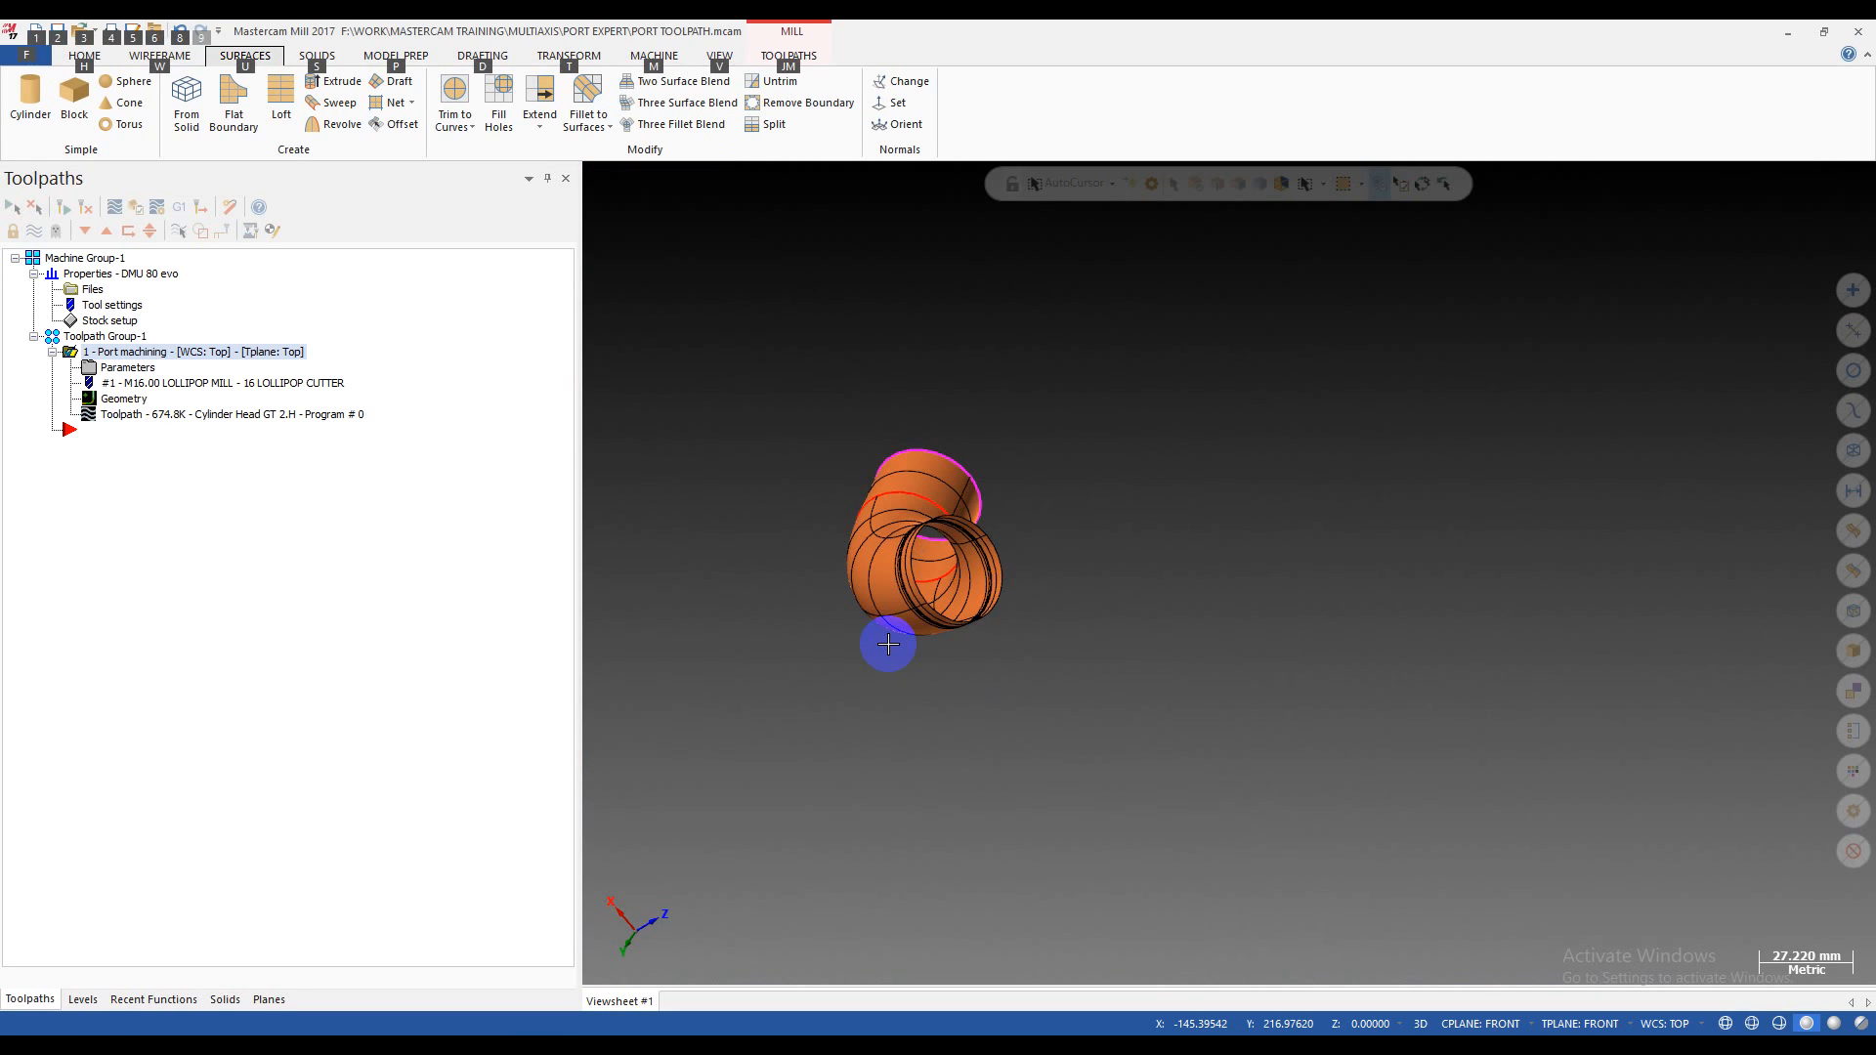
pyautogui.moveTo(939, 540); pyautogui.dragTo(778, 610, button='middle')
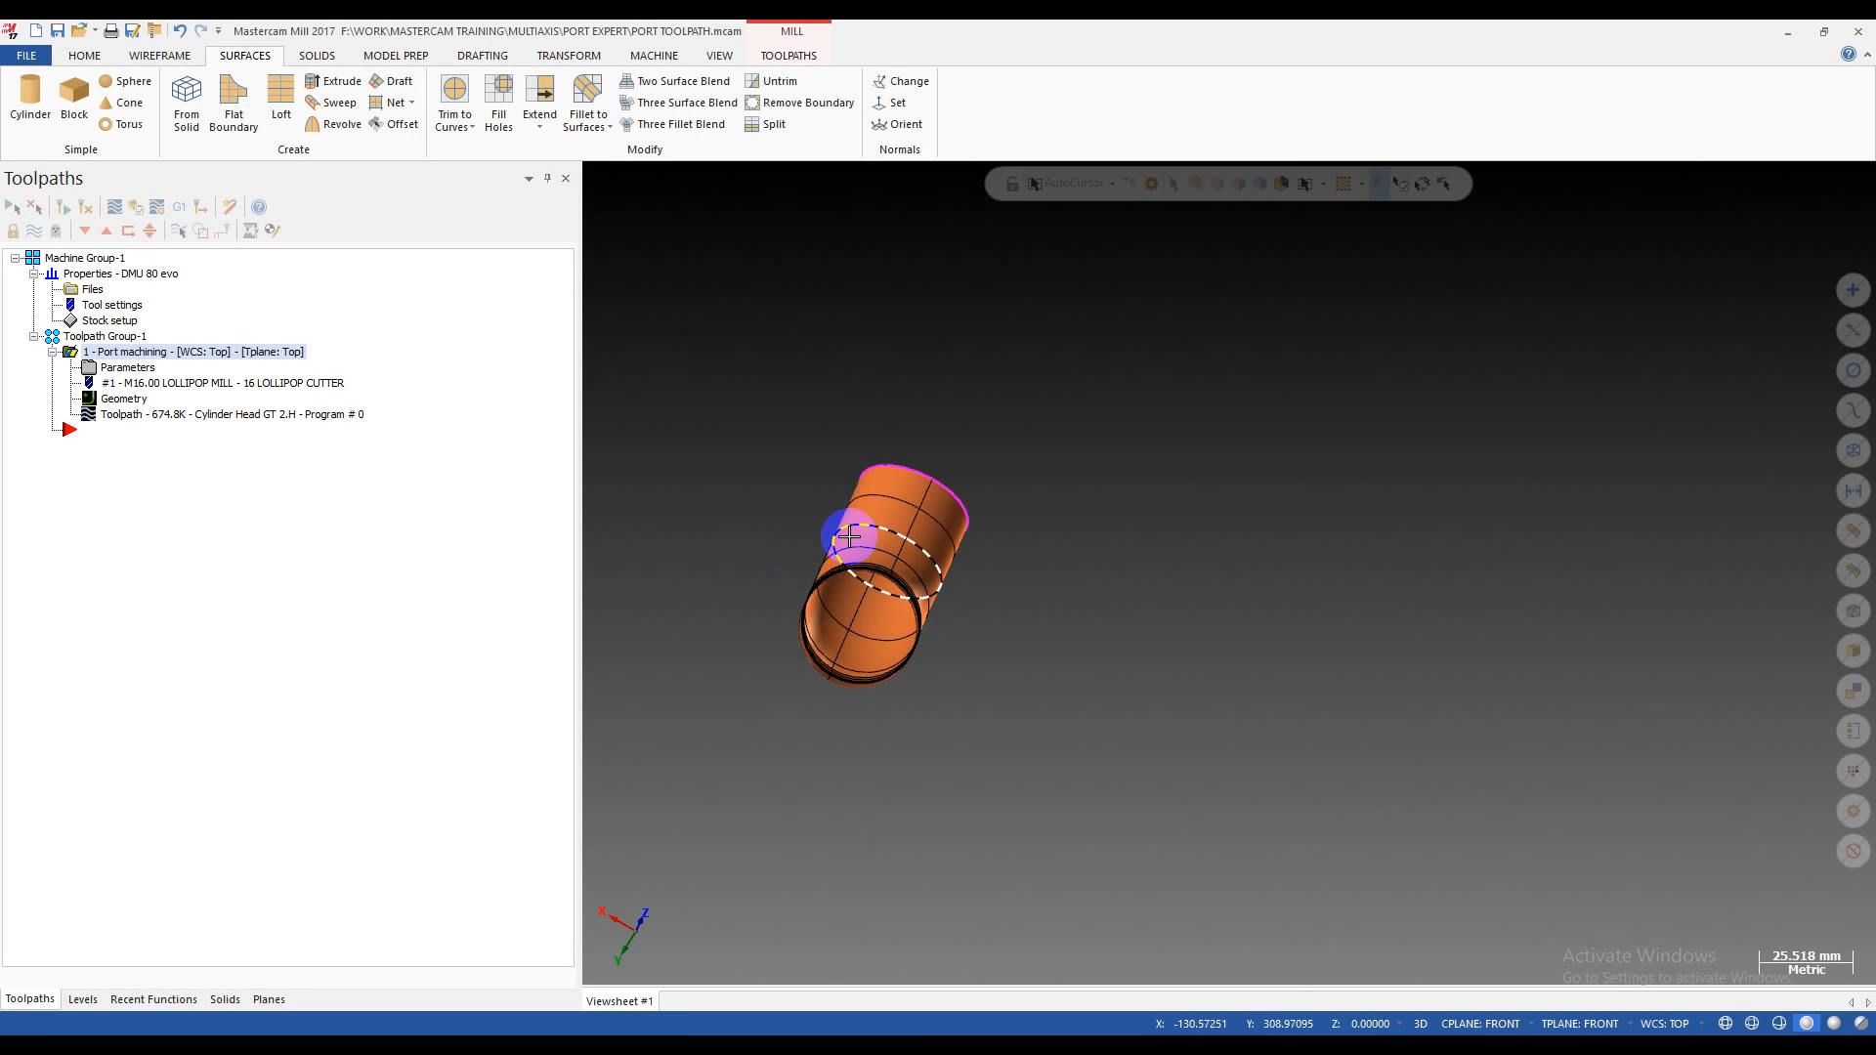
pyautogui.hotkey('alt', 'e')
pyautogui.scroll(1, 928, 661)
pyautogui.scroll(-4, 934, 670)
pyautogui.scroll(7, 782, 607)
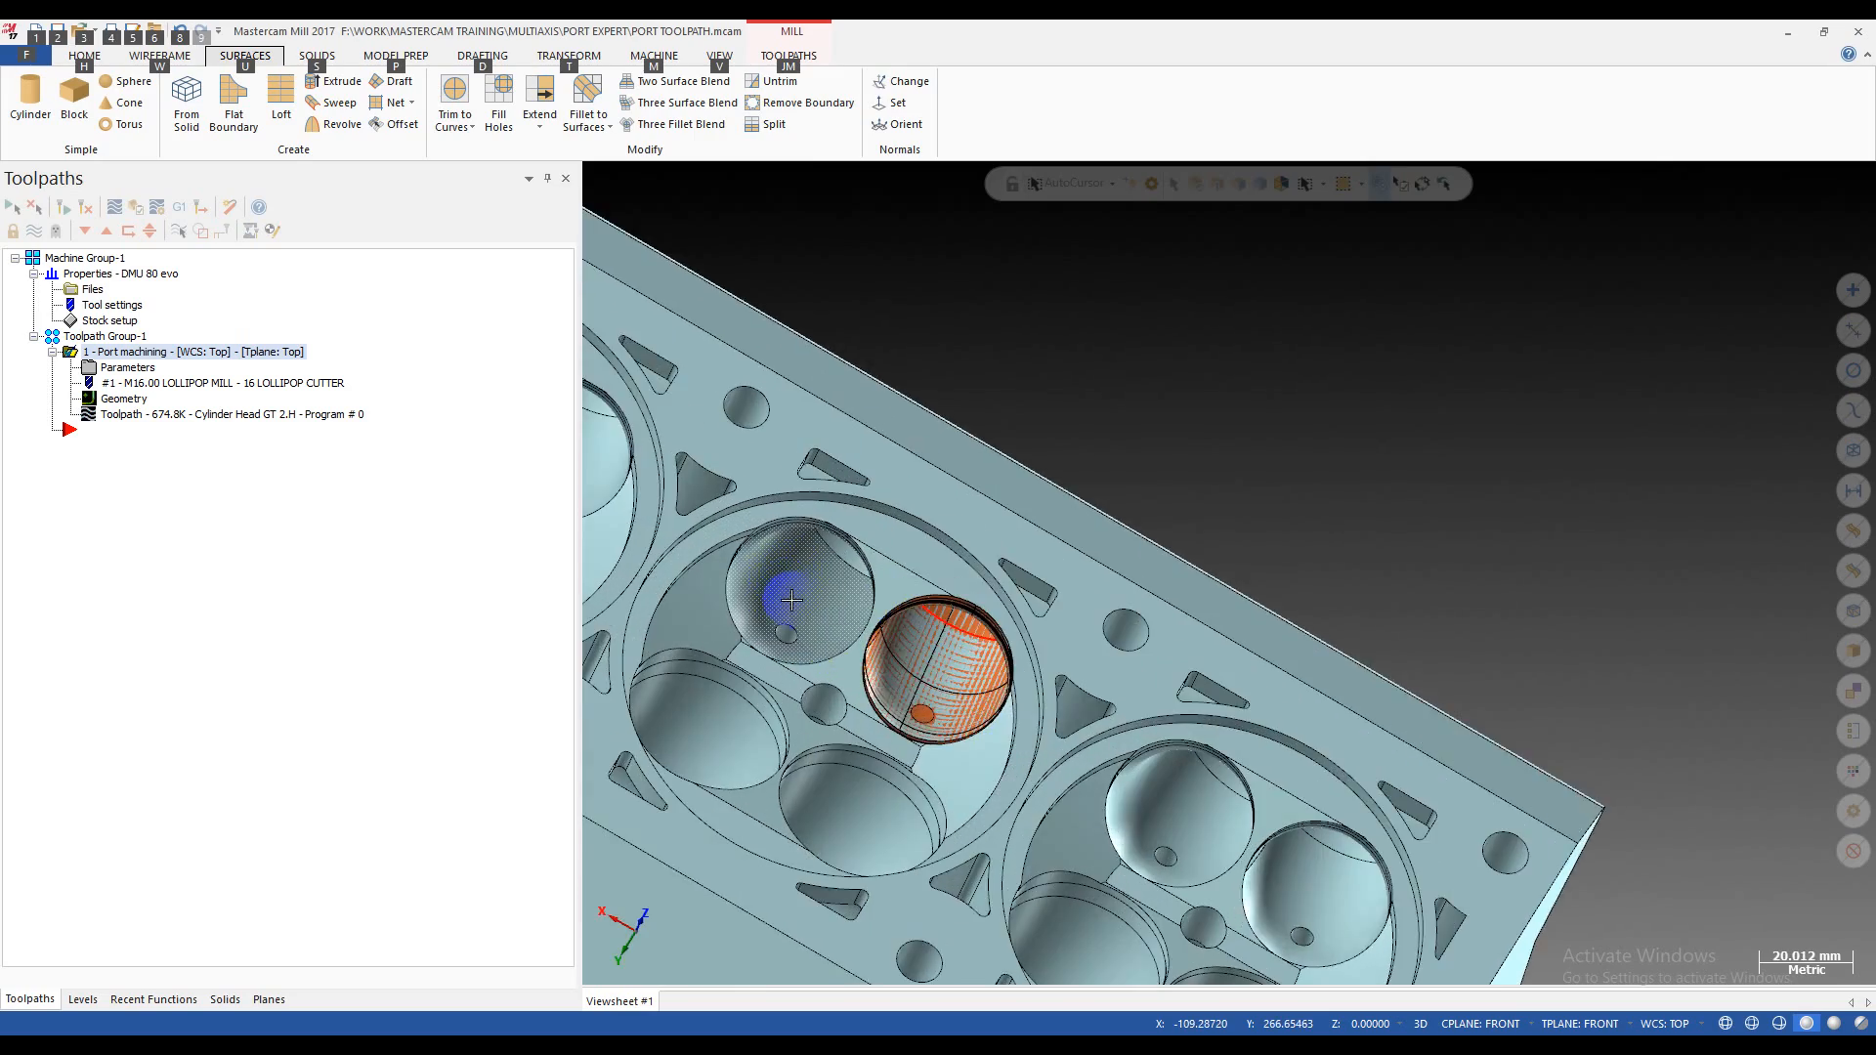
# - Create surfaces from the solid faces of the neighbouring port in the same combustion chamber, keeping the original solid
pyautogui.moveTo(783, 607); pyautogui.dragTo(967, 508, button='middle')
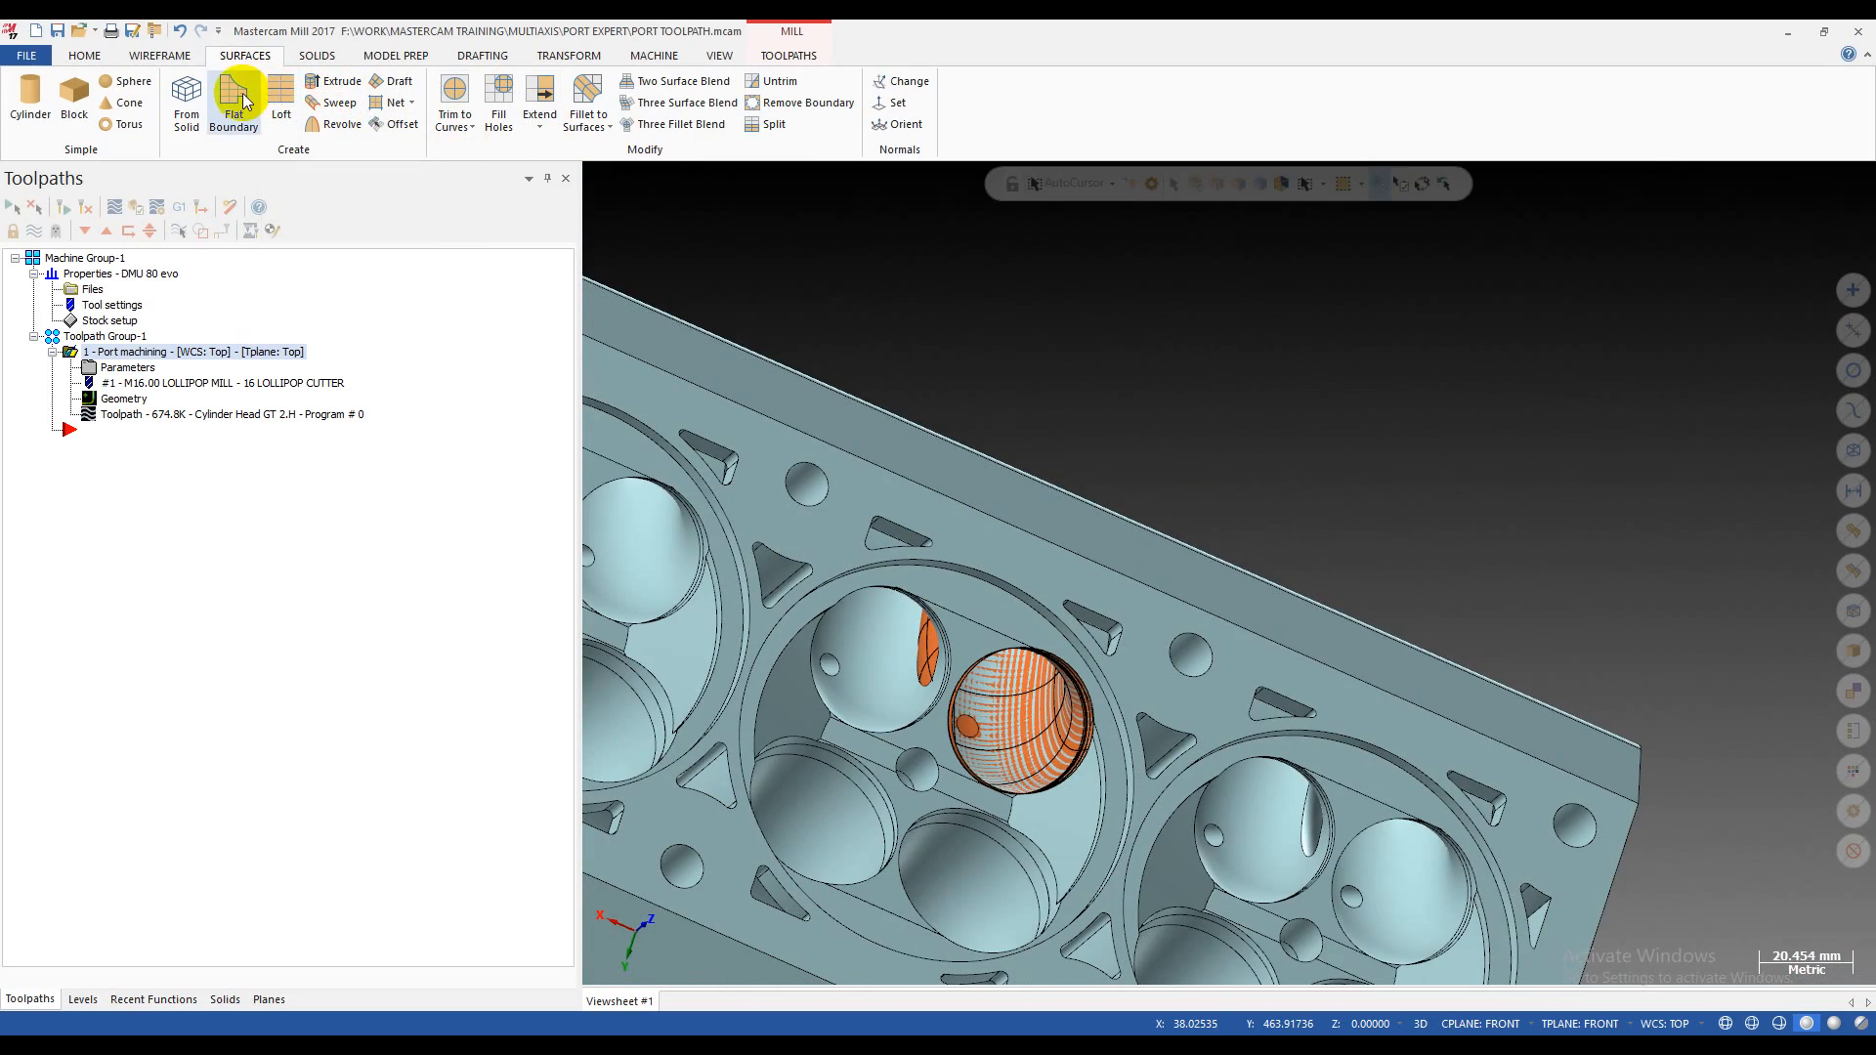
pyautogui.click(190, 93)
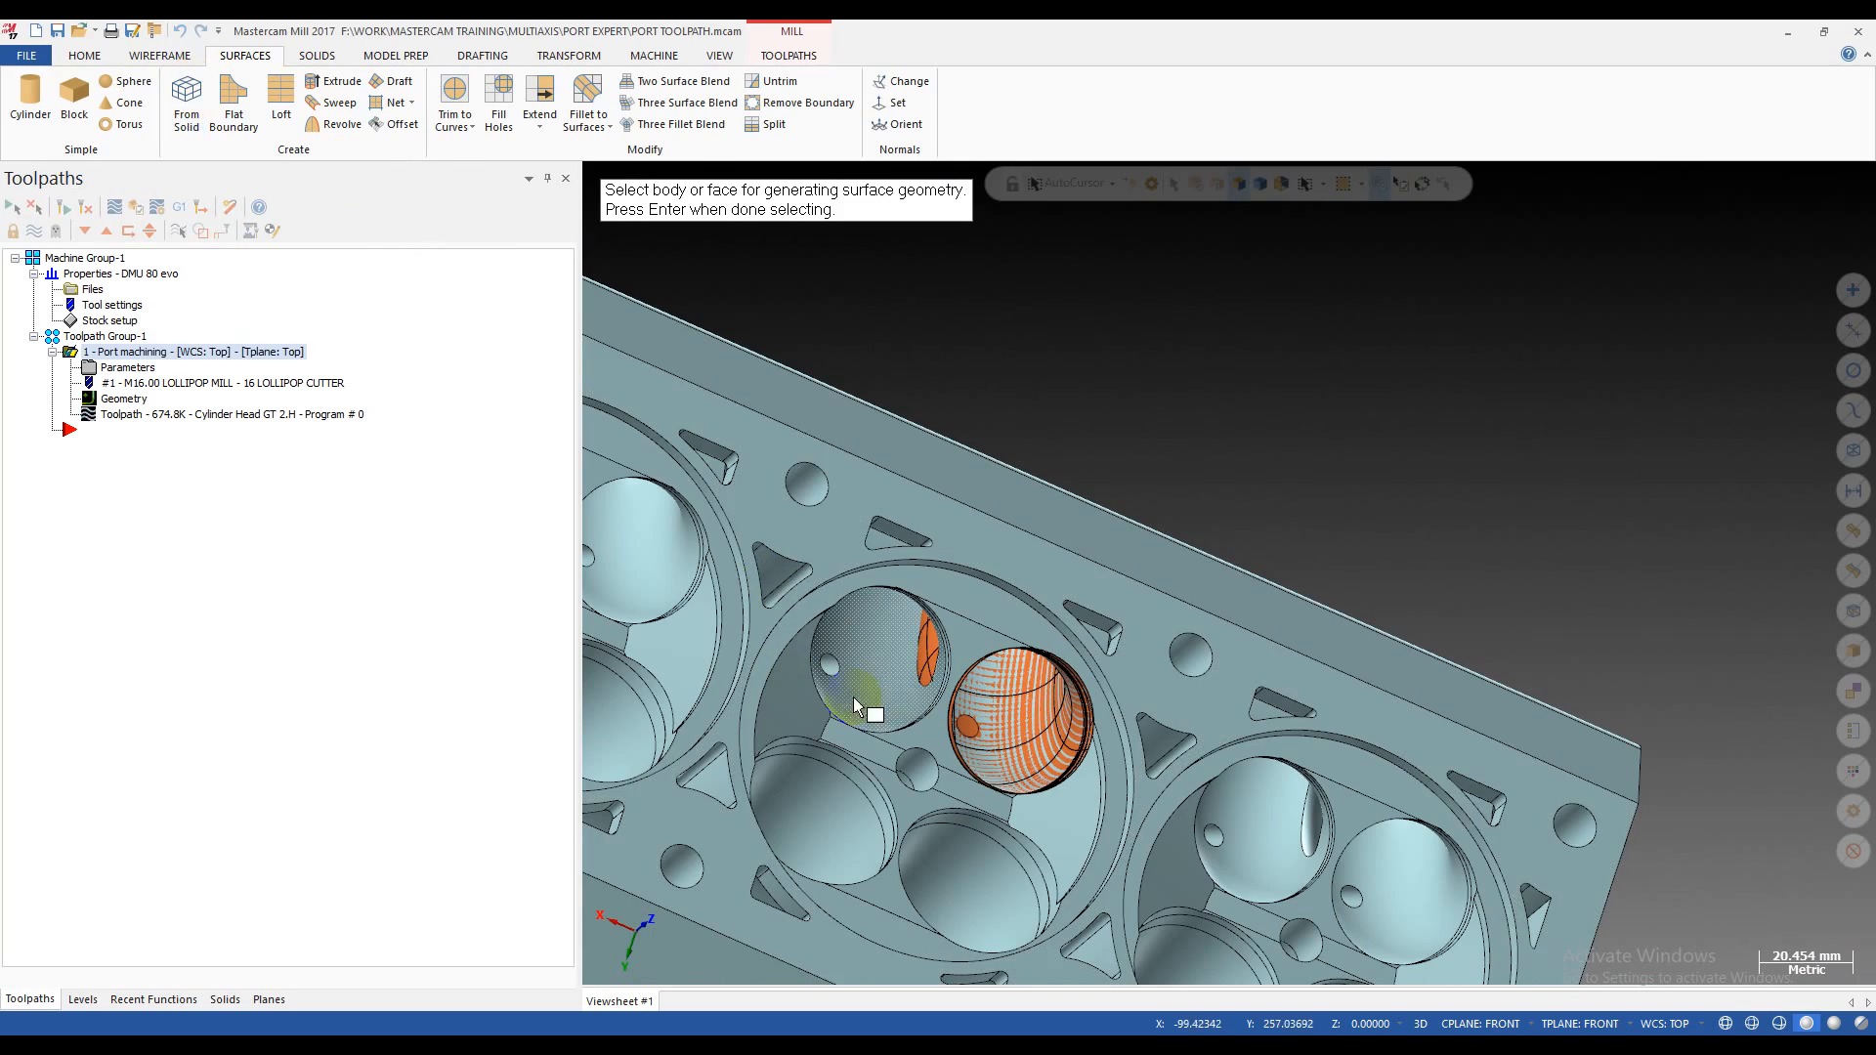
pyautogui.moveTo(877, 687); pyautogui.dragTo(949, 499, button='middle')
pyautogui.scroll(3, 953, 485)
pyautogui.scroll(2, 955, 489)
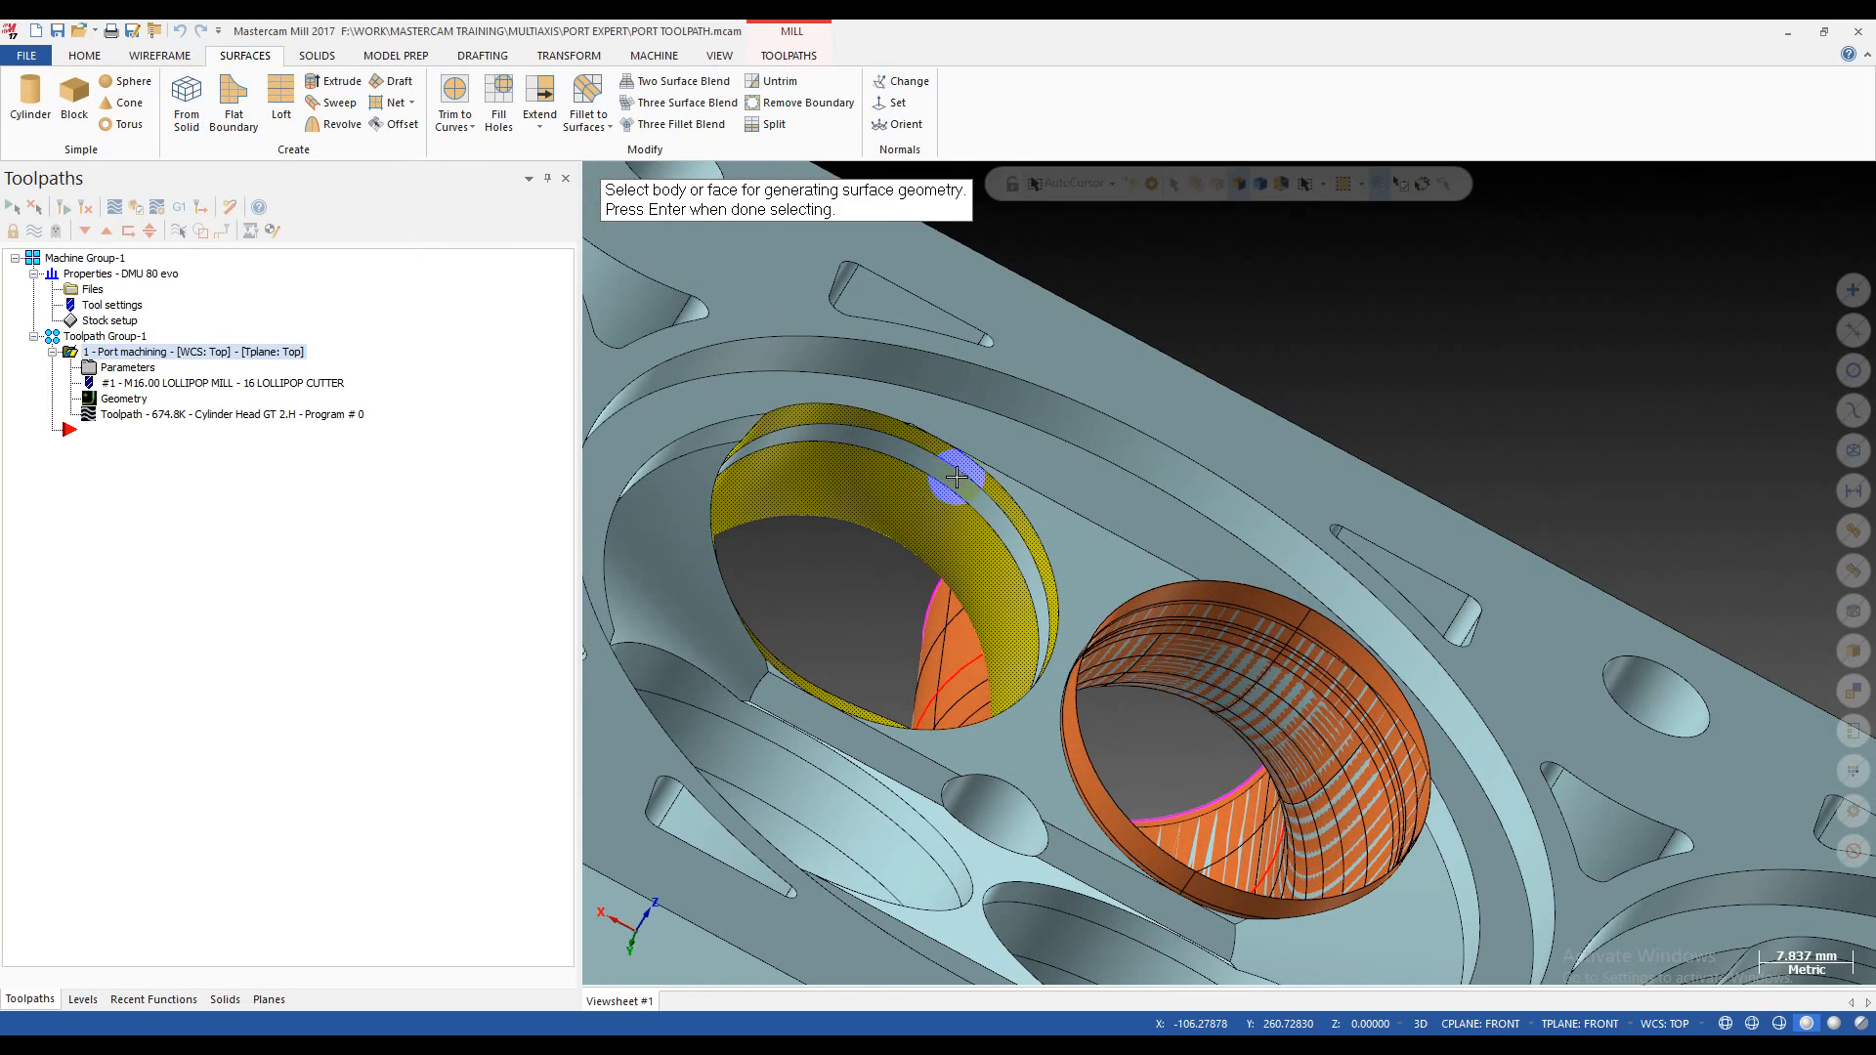
pyautogui.scroll(-4, 949, 478)
pyautogui.moveTo(965, 553); pyautogui.dragTo(753, 757, button='middle')
pyautogui.press('Return')
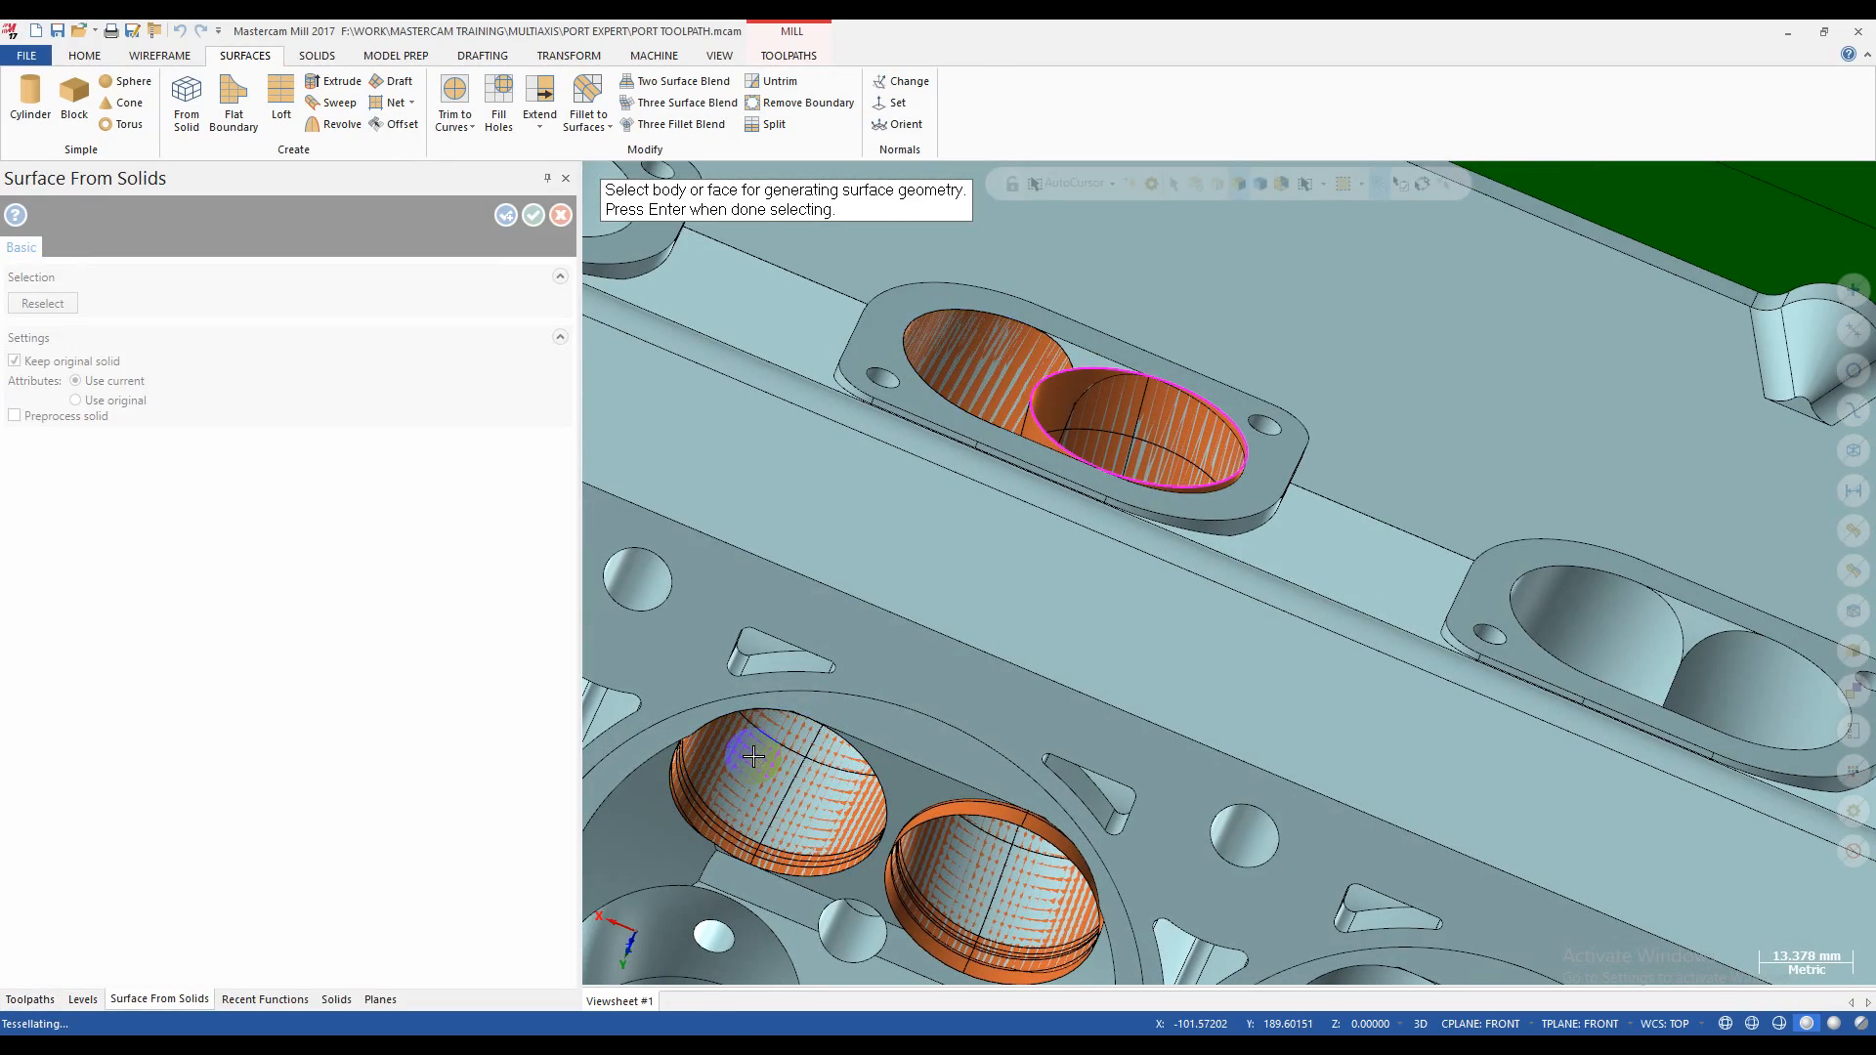
# - Remove the boundary of the small round hole from the neighbouring port's new surface
pyautogui.moveTo(860, 689); pyautogui.dragTo(930, 880, button='middle')
pyautogui.scroll(3, 929, 878)
pyautogui.click(493, 95)
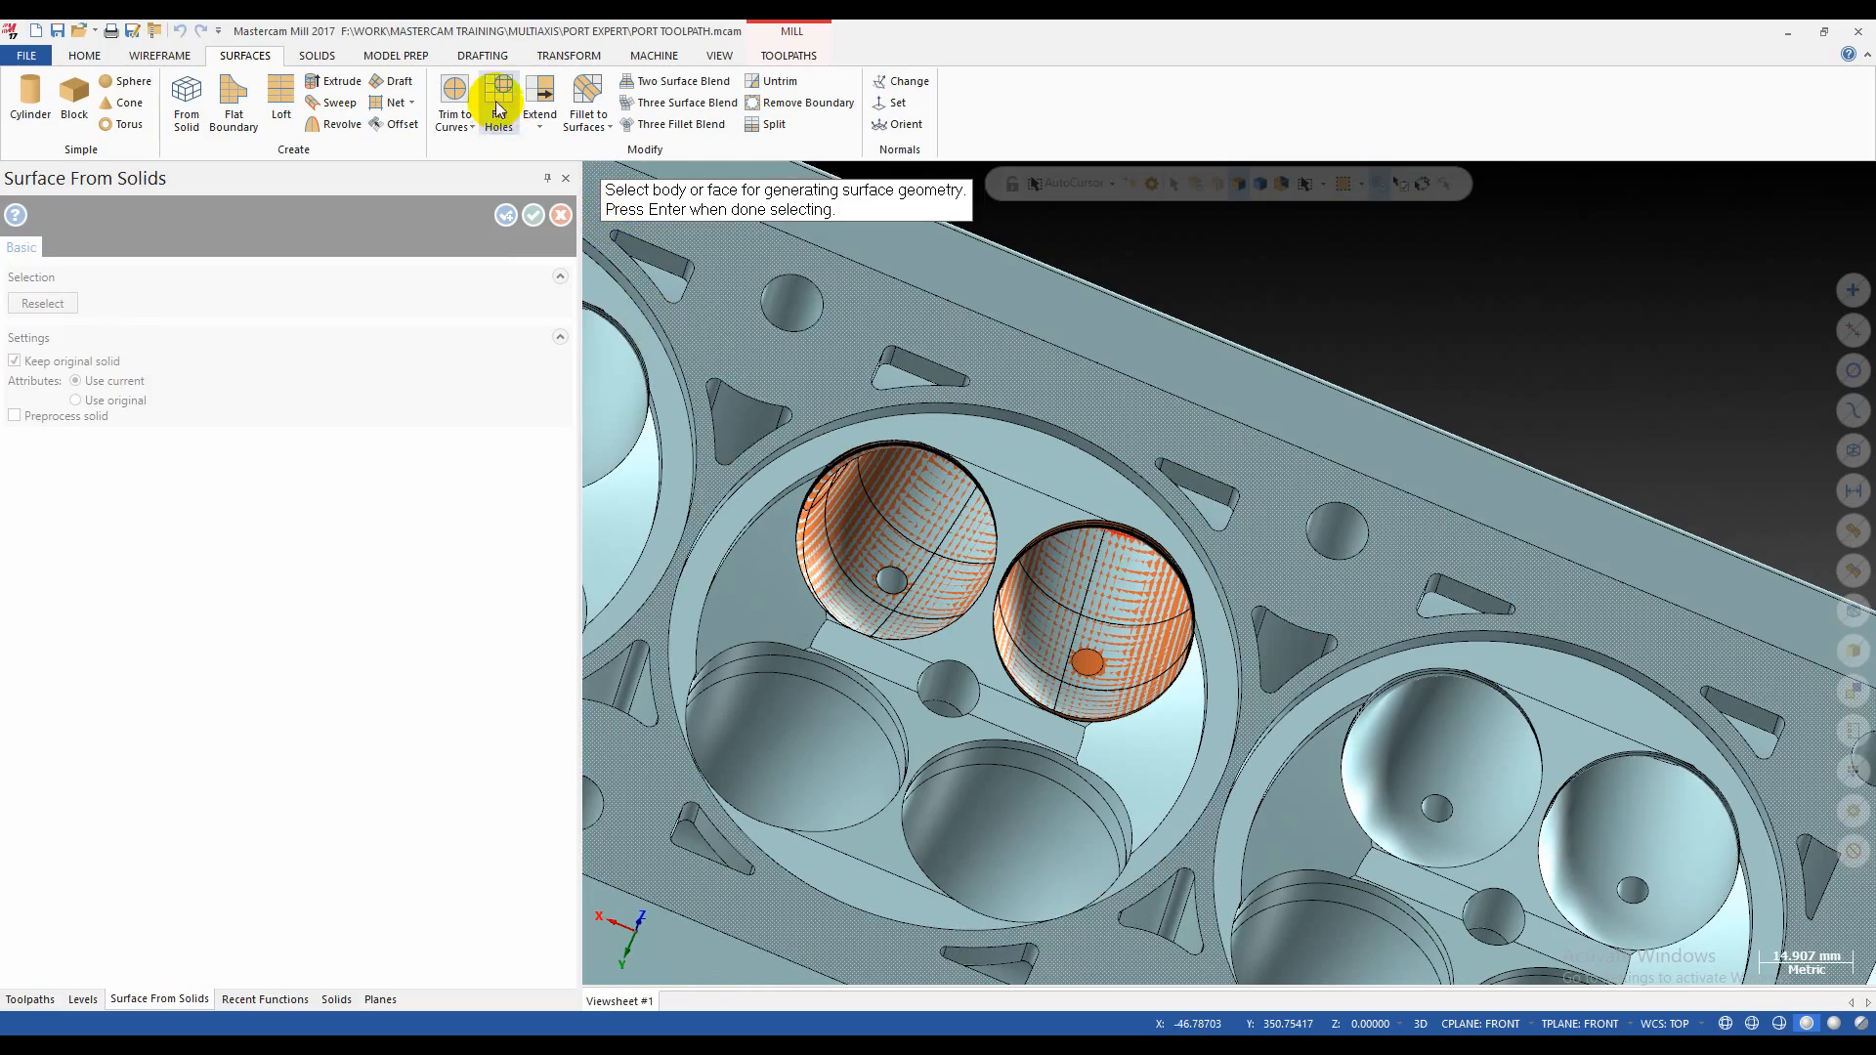
pyautogui.click(786, 103)
pyautogui.scroll(2, 962, 603)
pyautogui.click(922, 566)
pyautogui.click(878, 575)
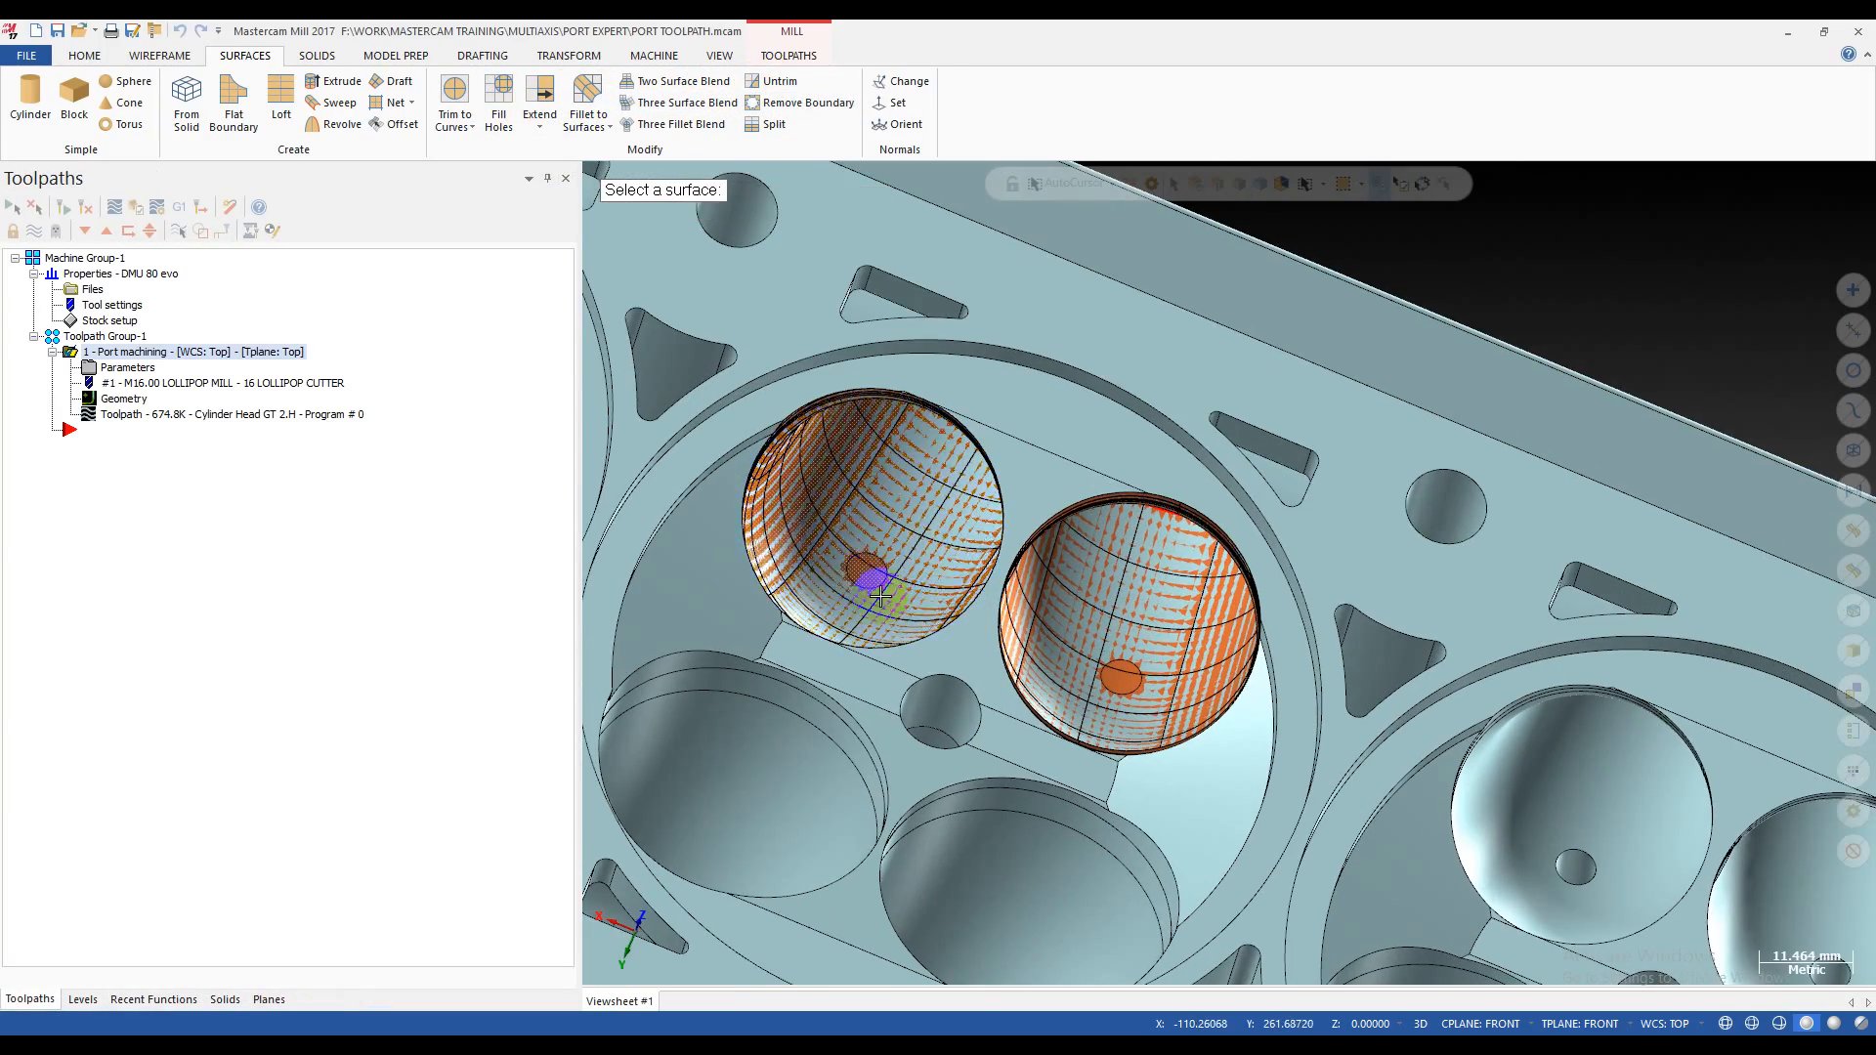
# - Untrim the neighbouring port's interior surfaces and inlet-side wall, without keeping the original surfaces
pyautogui.scroll(-2, 886, 586)
pyautogui.moveTo(888, 584); pyautogui.dragTo(964, 471, button='middle')
pyautogui.scroll(-3, 980, 523)
pyautogui.scroll(3, 963, 471)
pyautogui.moveTo(1005, 406); pyautogui.dragTo(940, 508, button='middle')
pyautogui.click(780, 81)
pyautogui.scroll(6, 1040, 258)
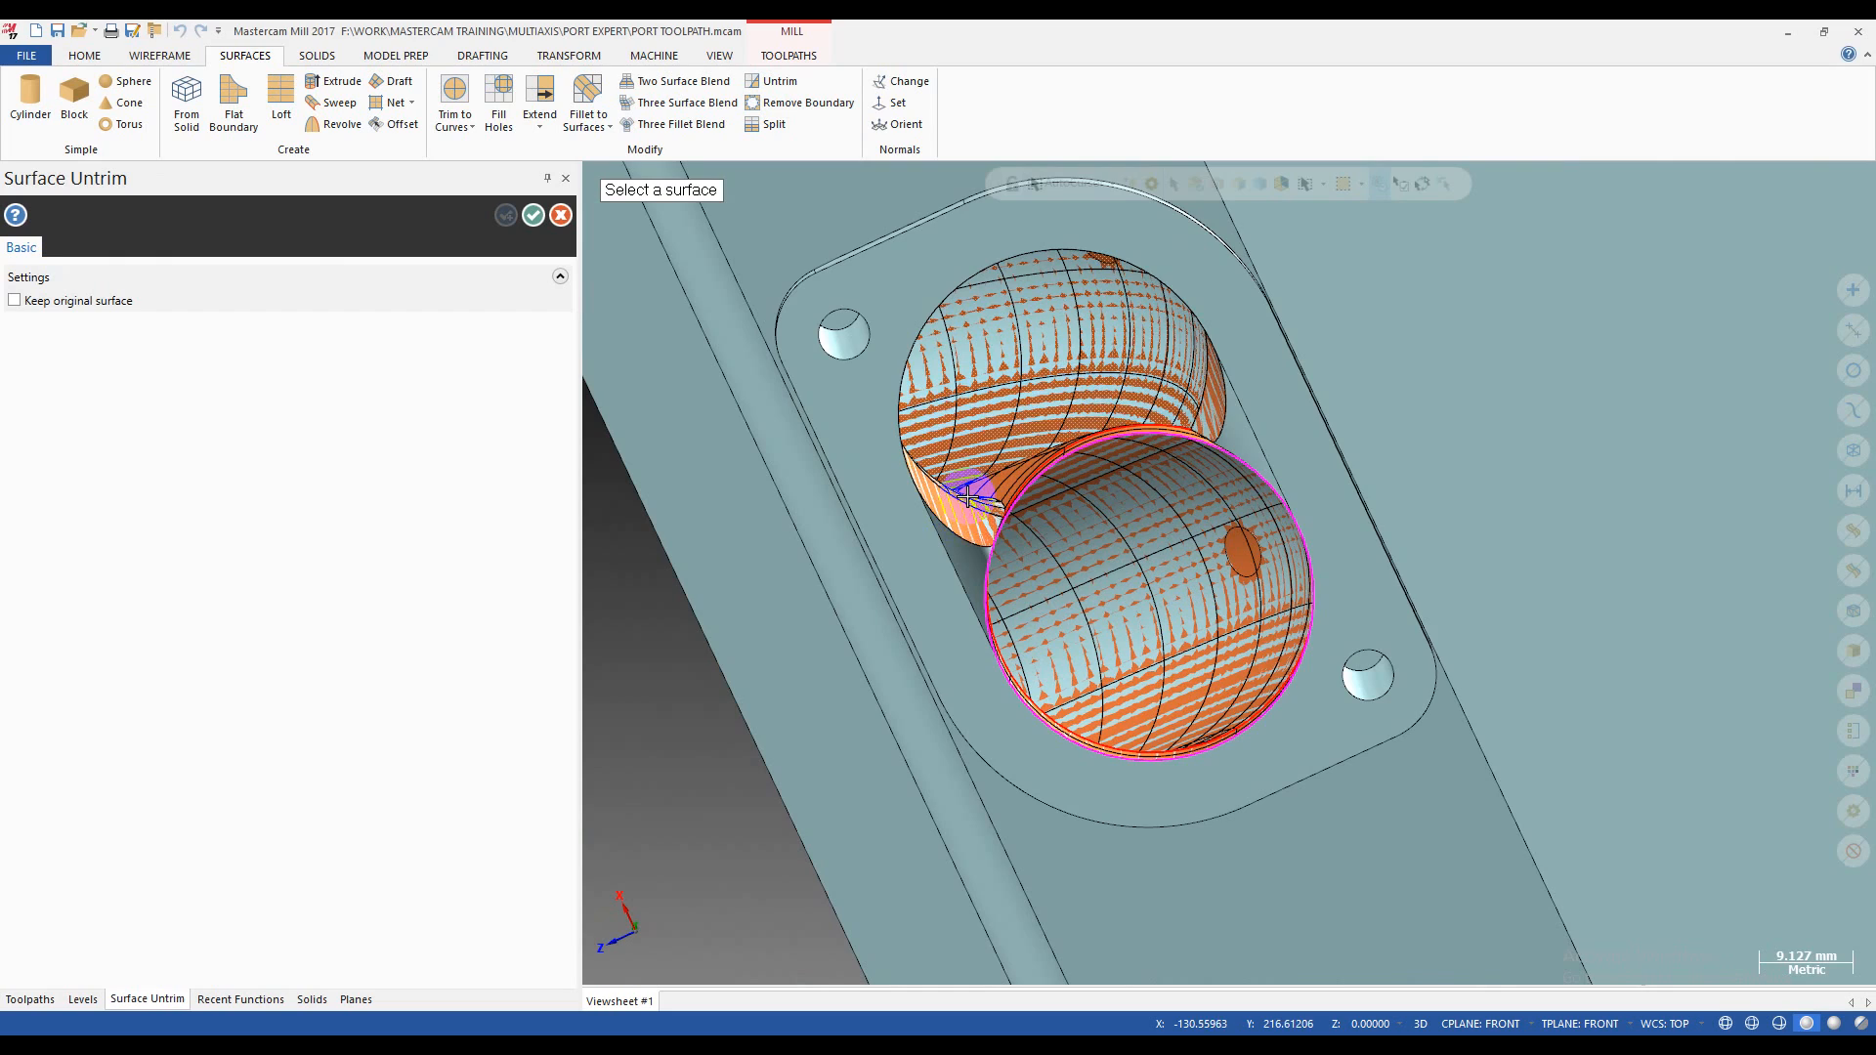
pyautogui.moveTo(972, 489); pyautogui.dragTo(1162, 389, button='middle')
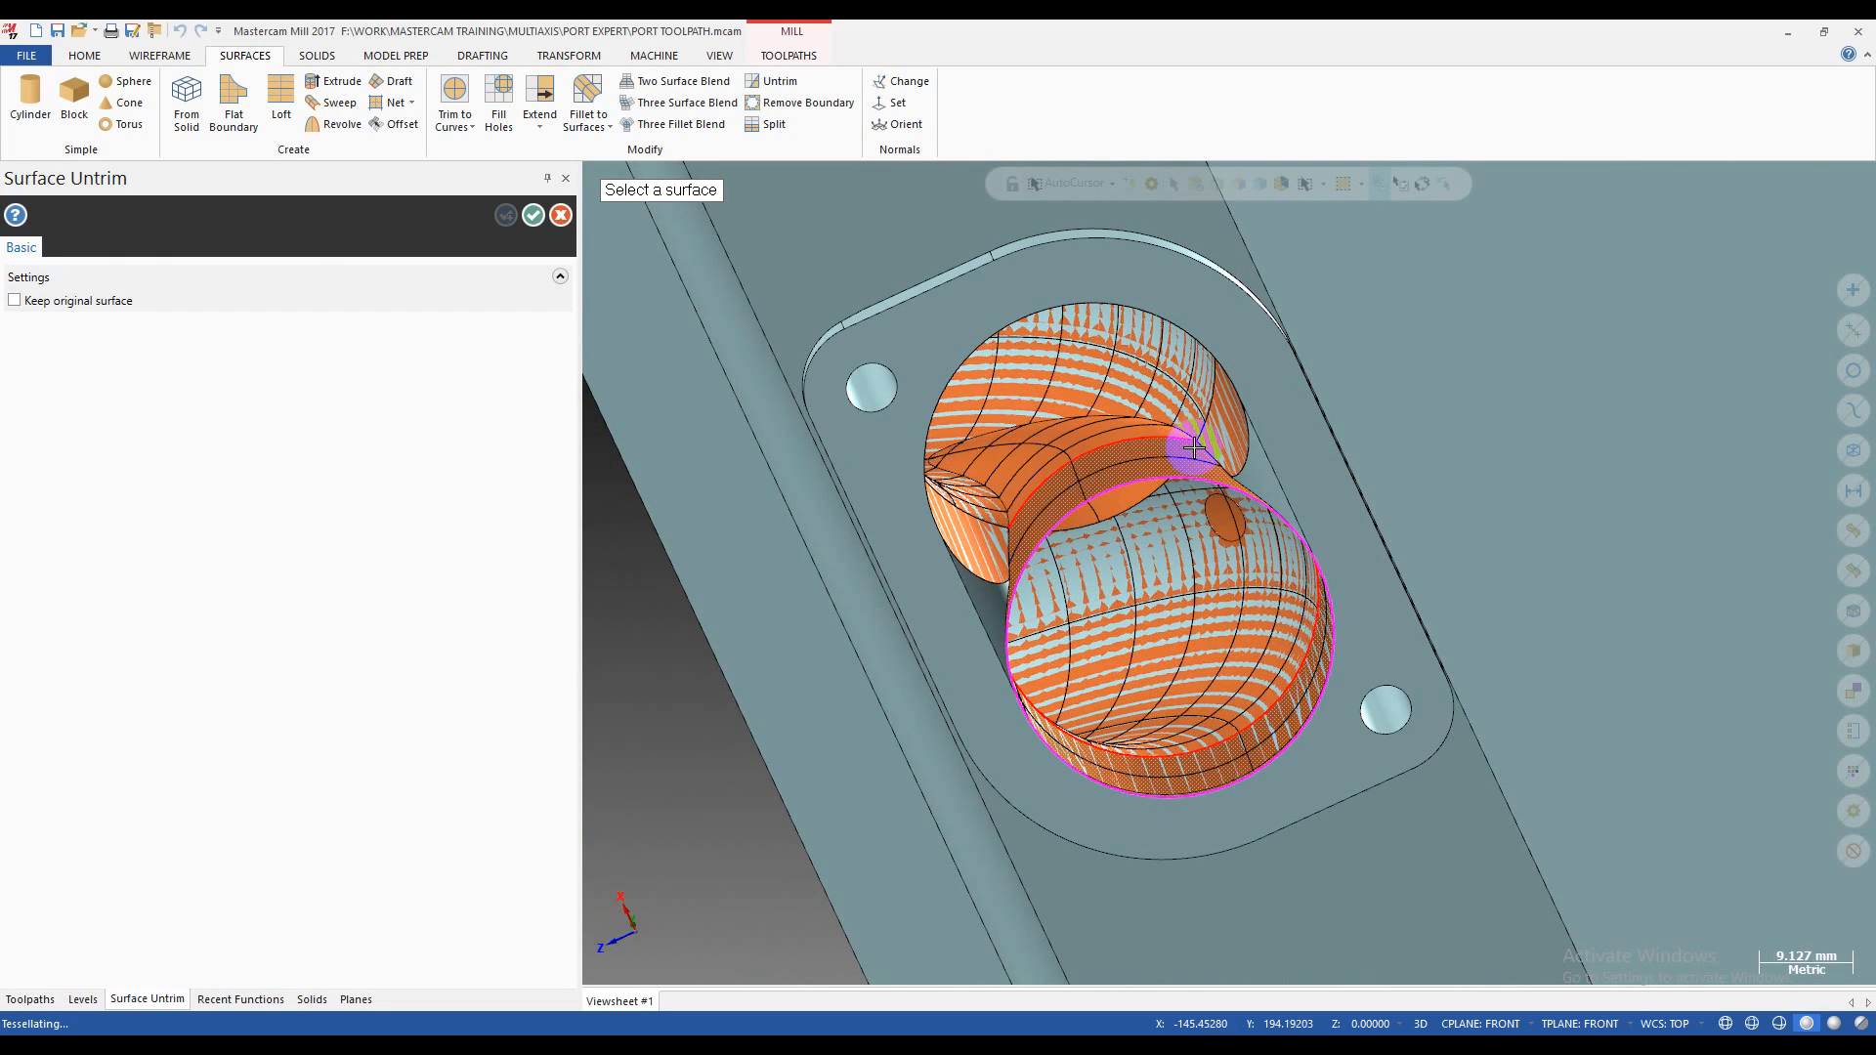
pyautogui.moveTo(1174, 520); pyautogui.dragTo(1185, 476, button='middle')
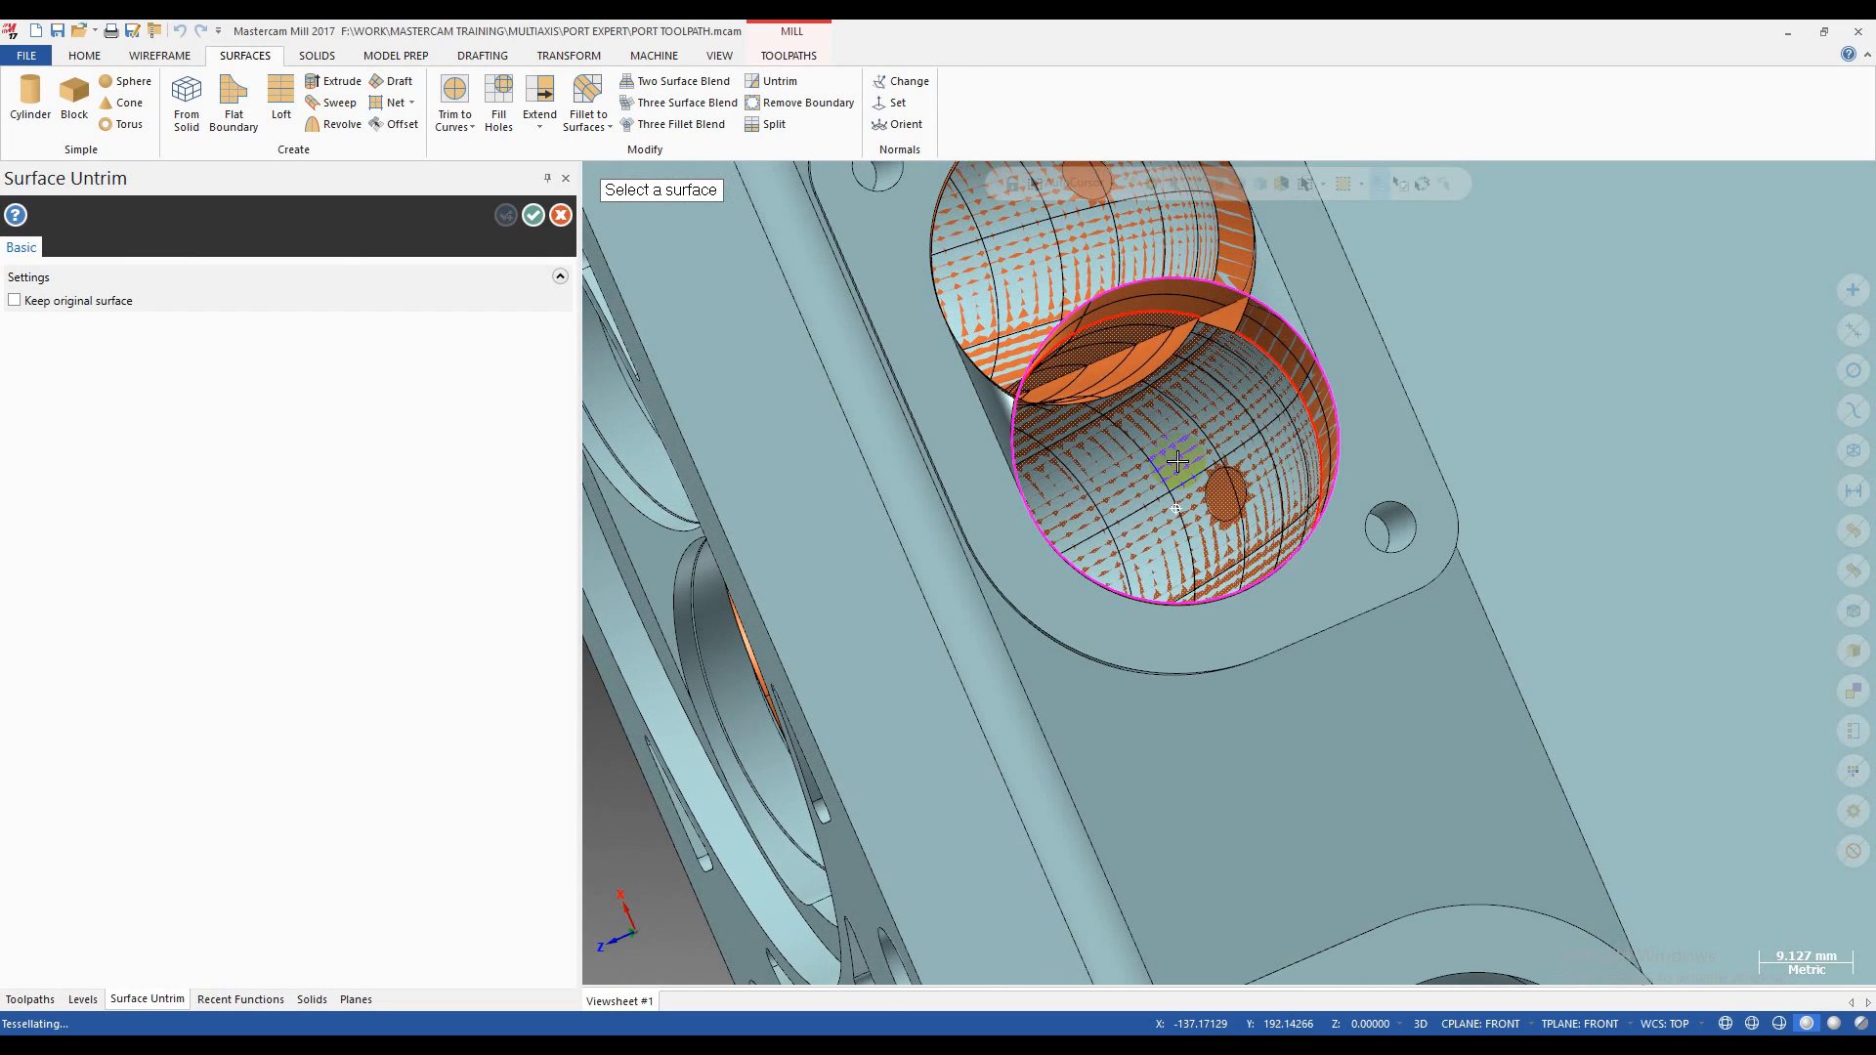
# - Create edge curves along the circular inner edge and the straight seam of the neighbouring port's inlet wall surface
pyautogui.click(159, 56)
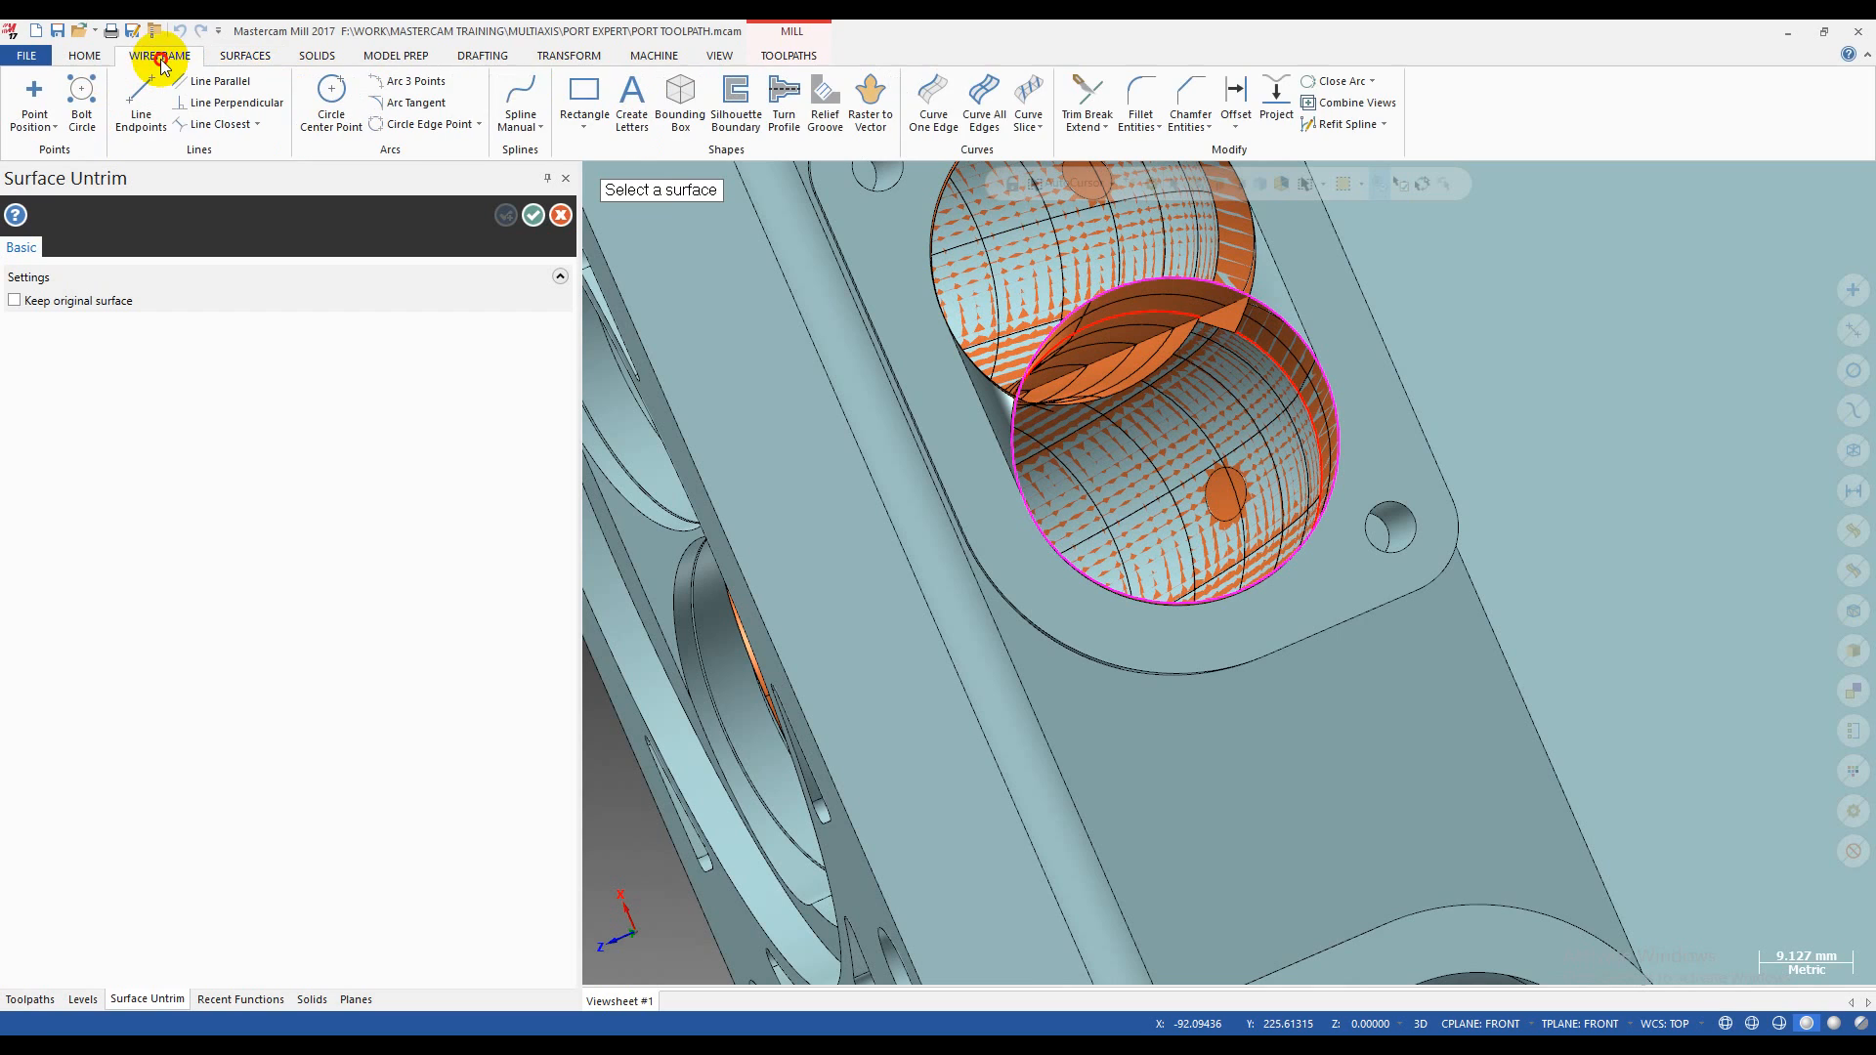
pyautogui.click(935, 98)
pyautogui.scroll(4, 1178, 356)
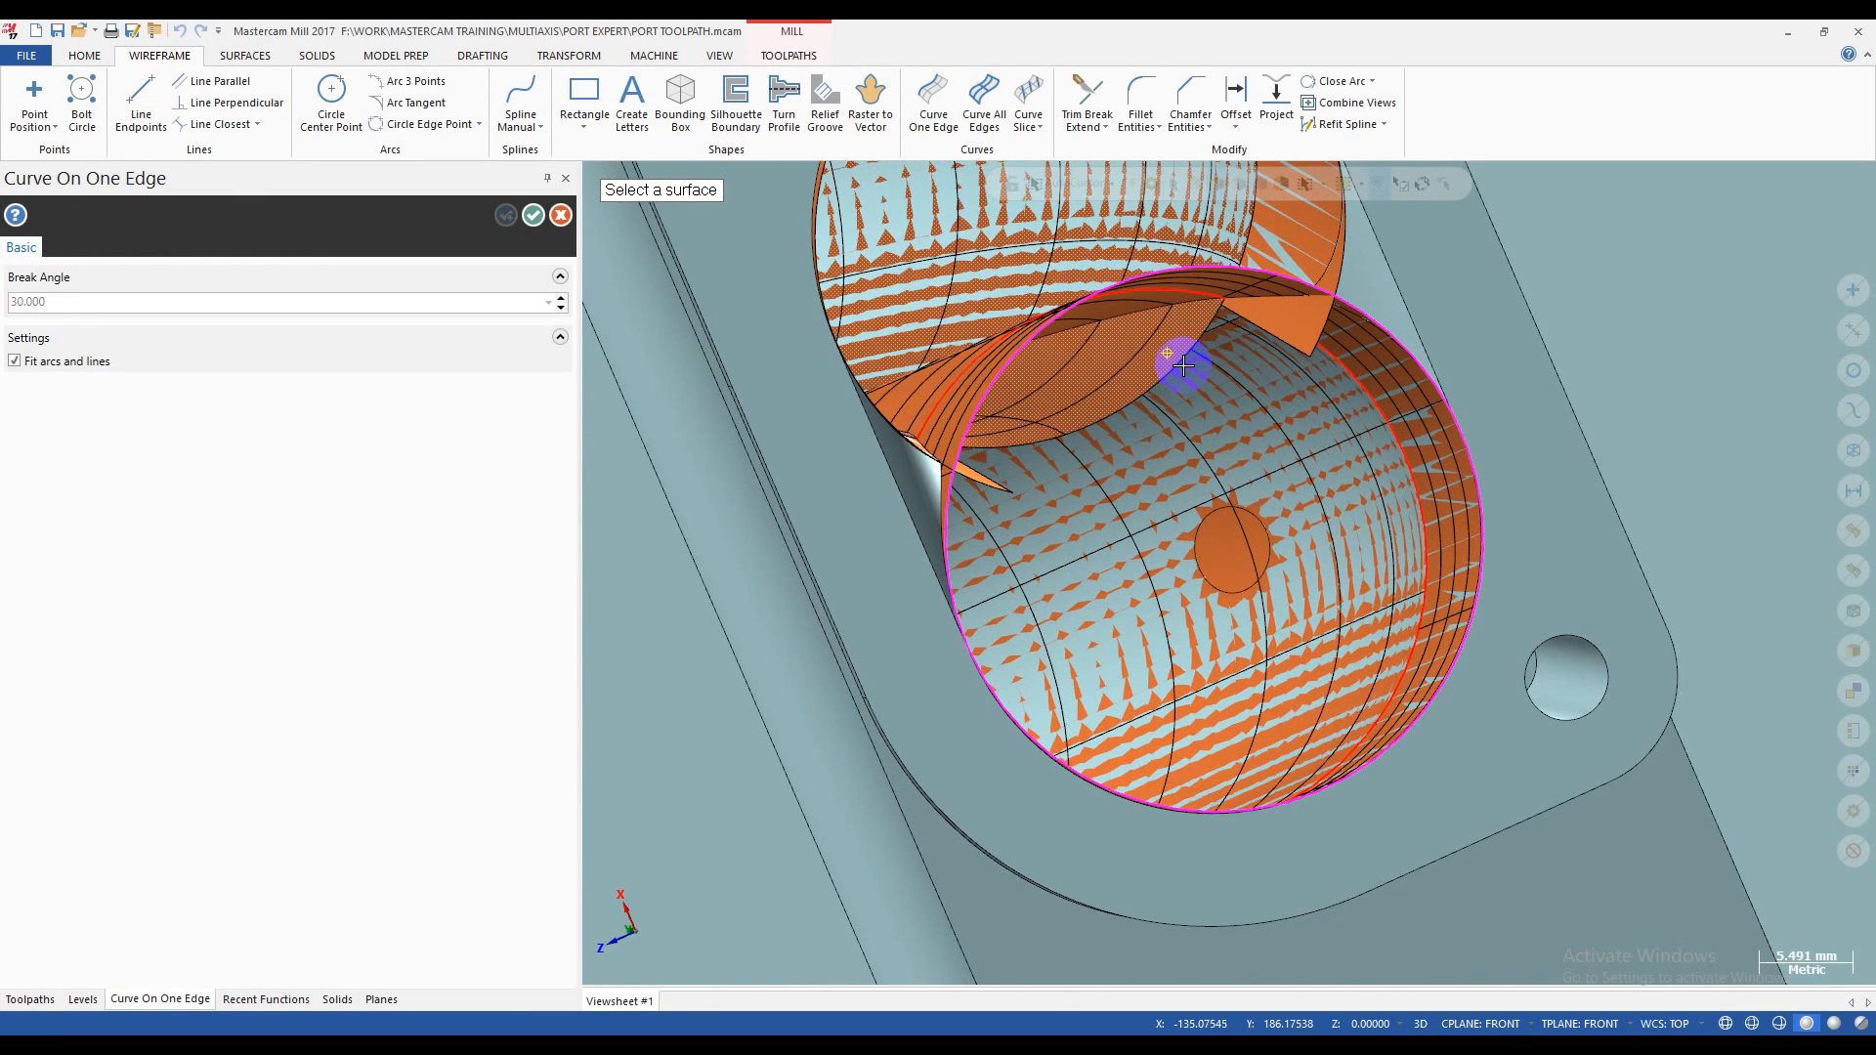
pyautogui.click(1157, 367)
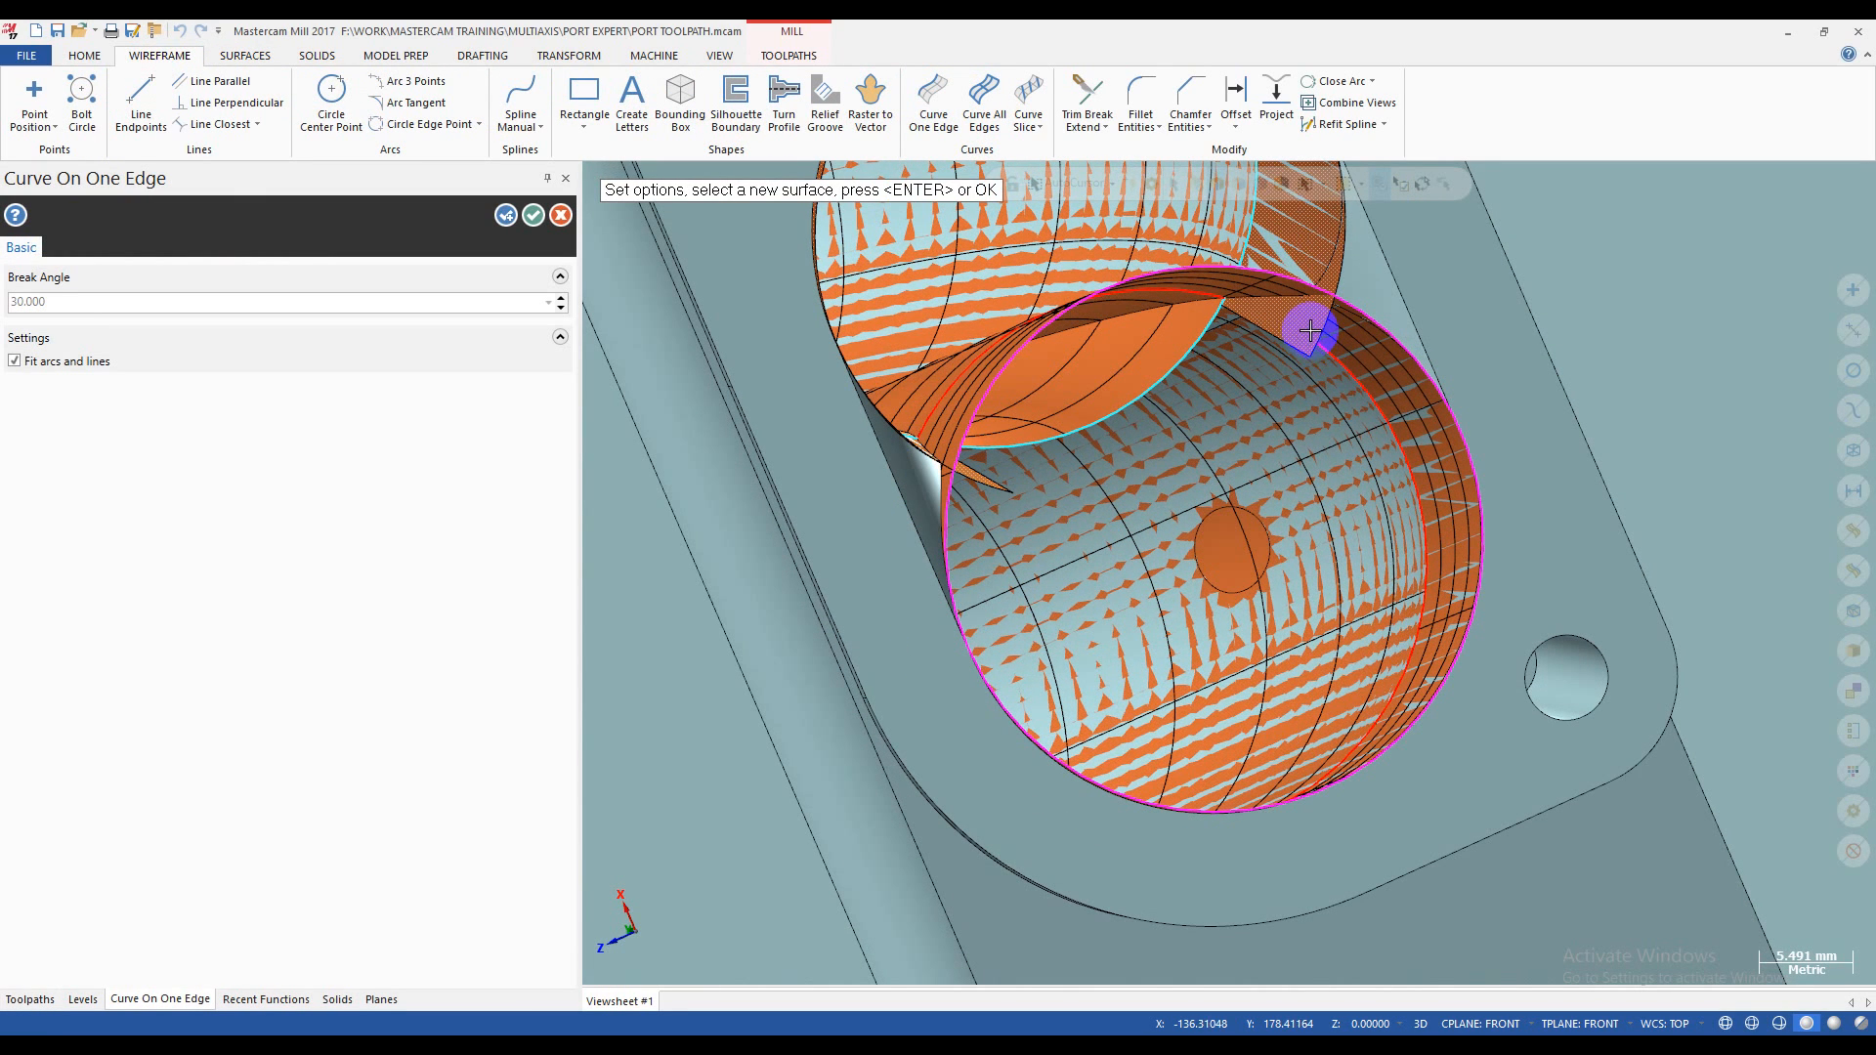
pyautogui.click(1266, 350)
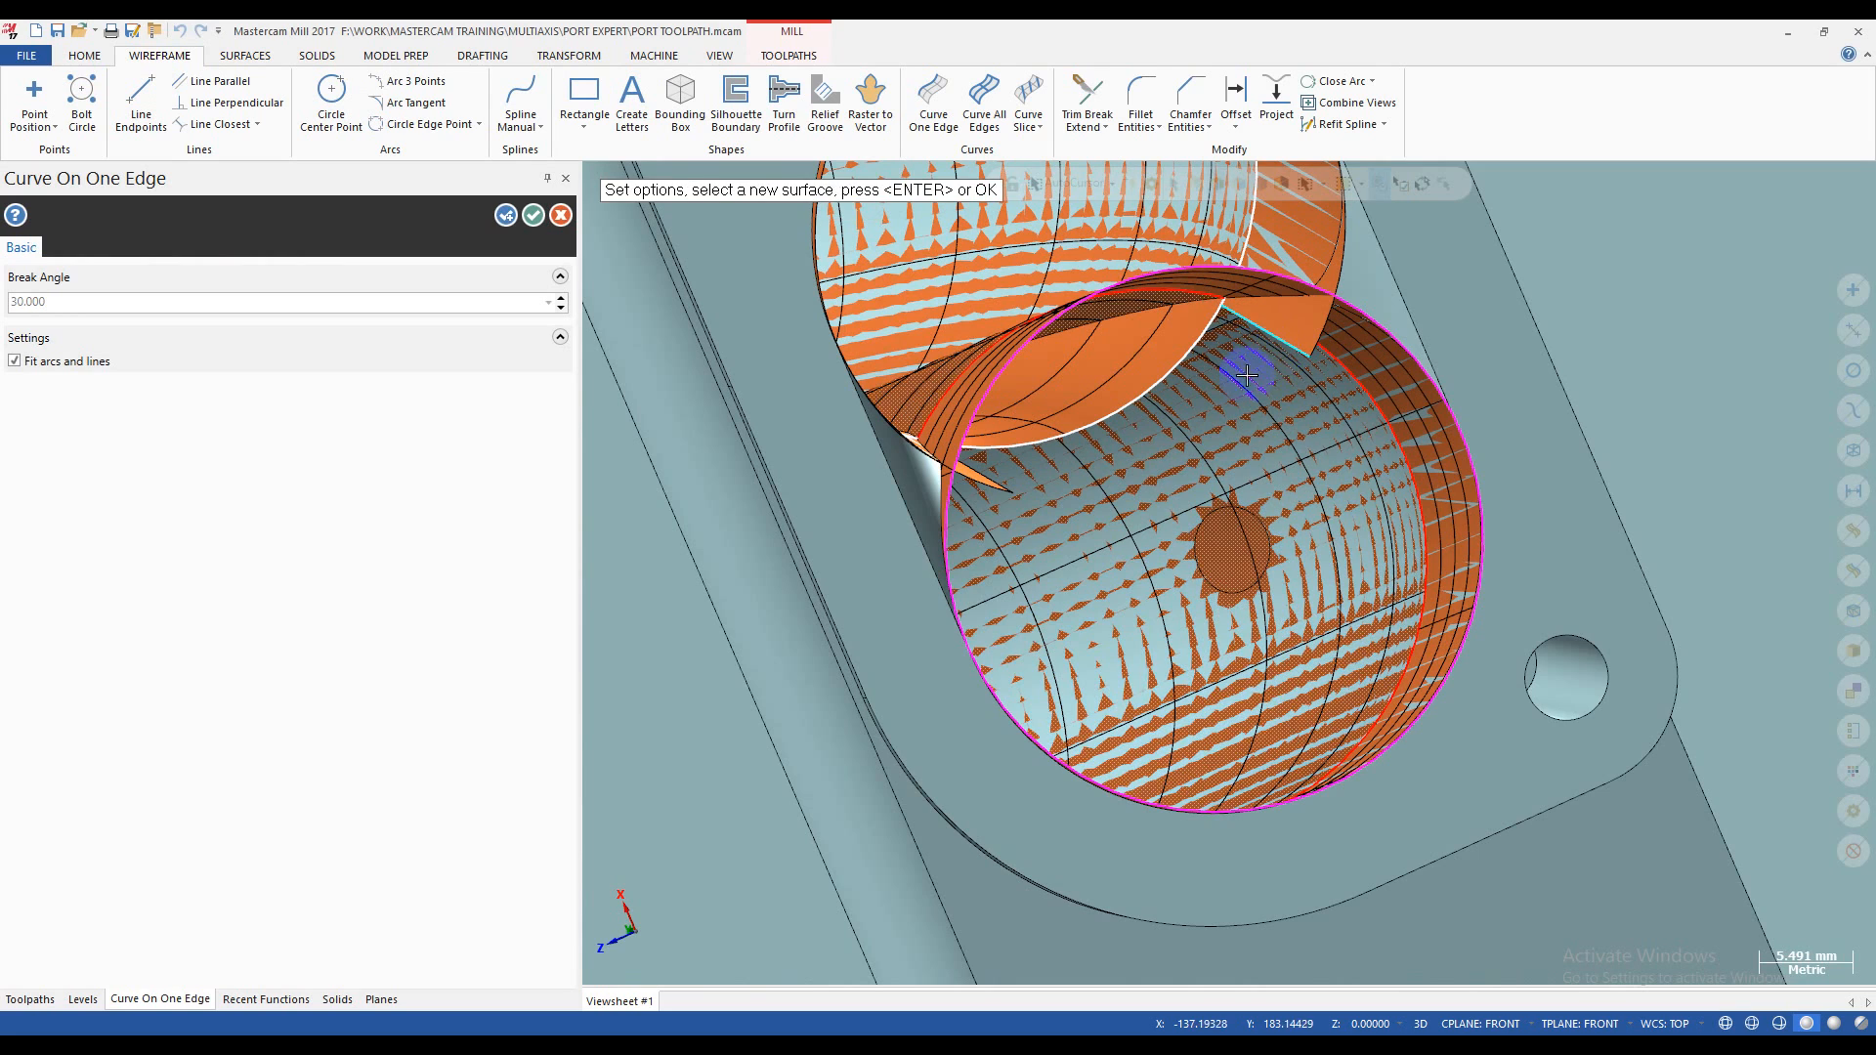
pyautogui.scroll(-5, 1183, 402)
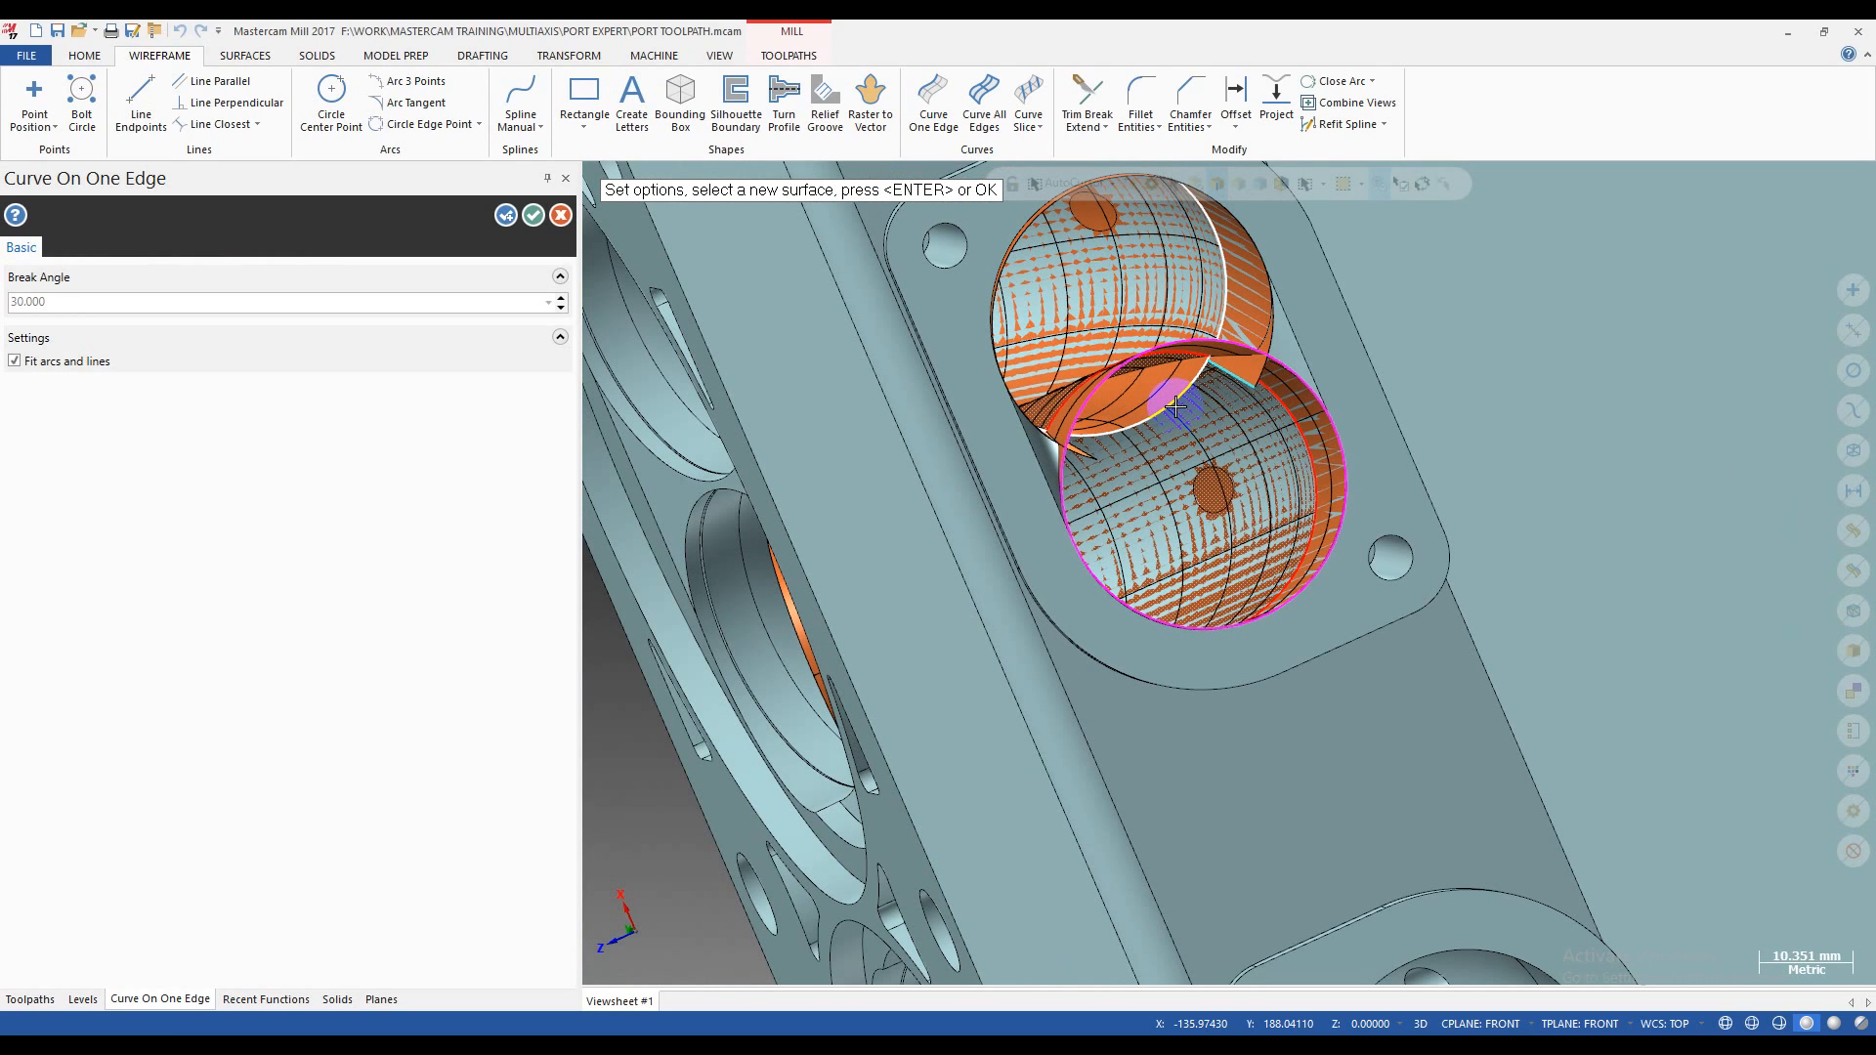
pyautogui.press('Return')
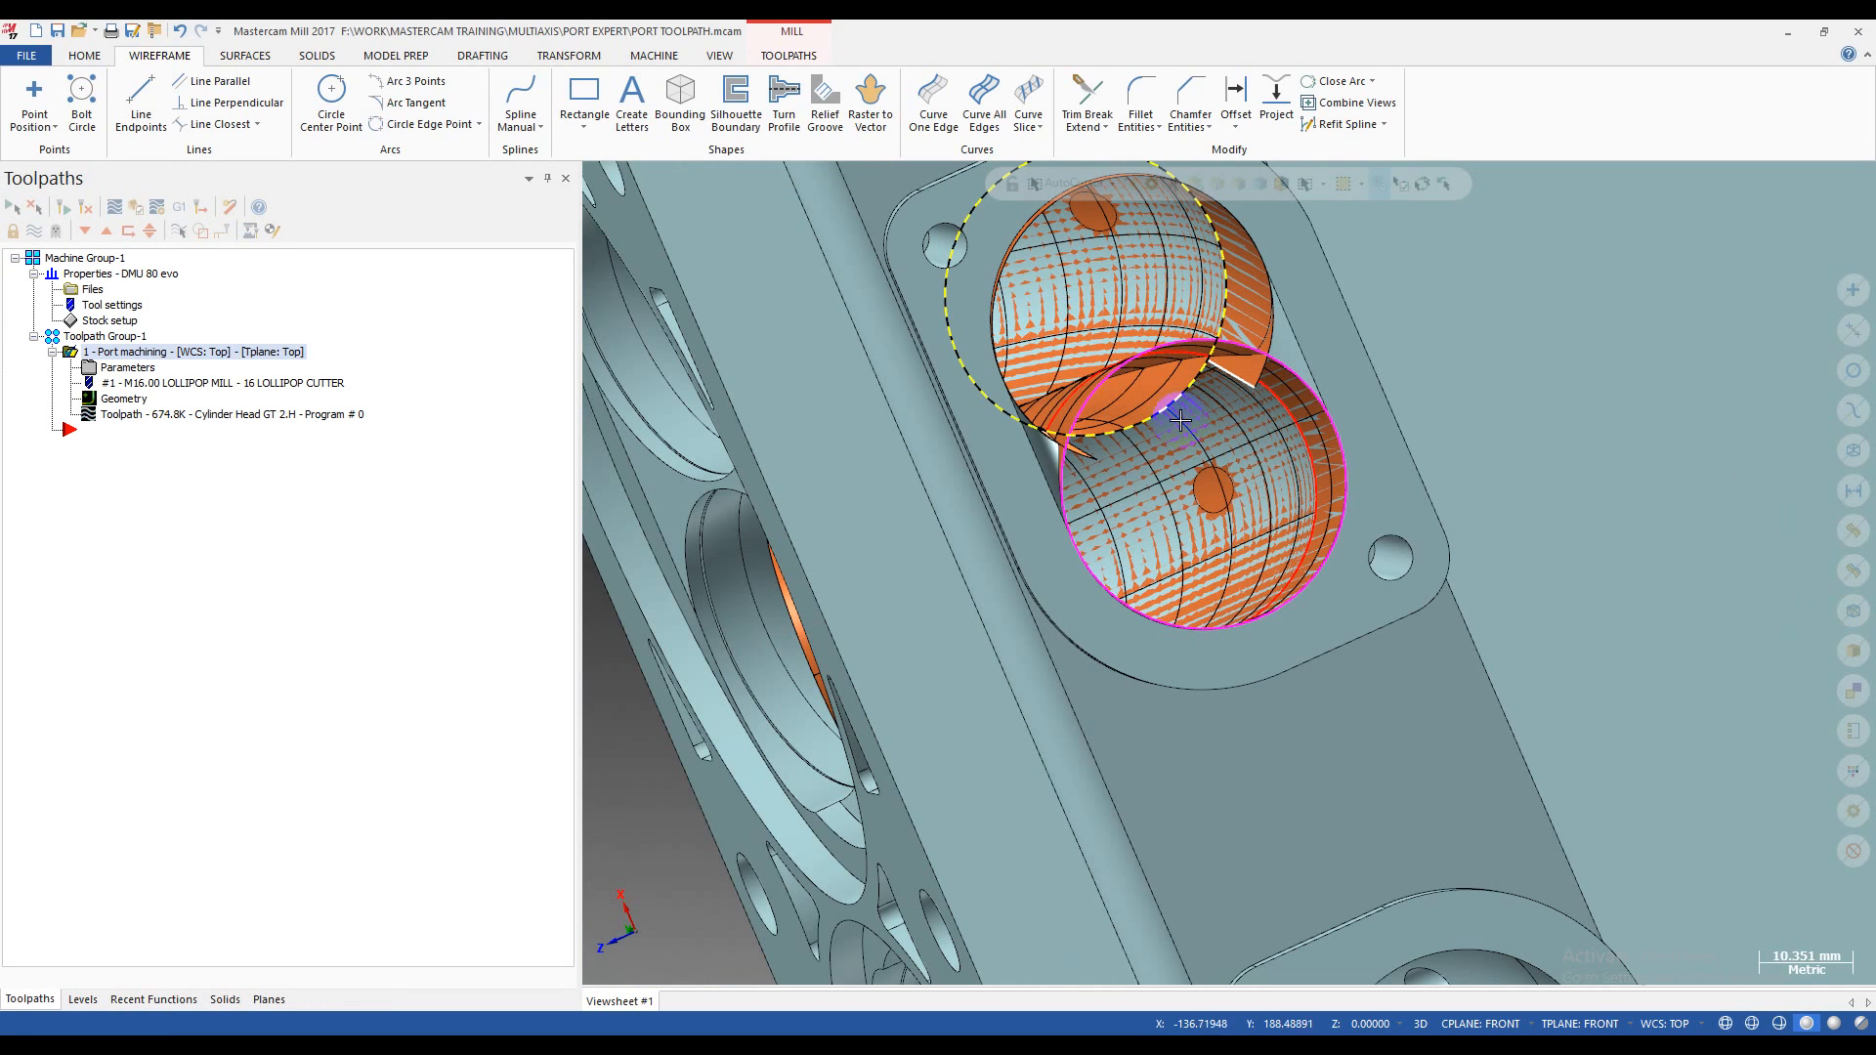
# - Copy the circular edge curve once with a Dynamic transform, from the seam's inner end to its outer end
pyautogui.hotkey('ctrl', 'd')
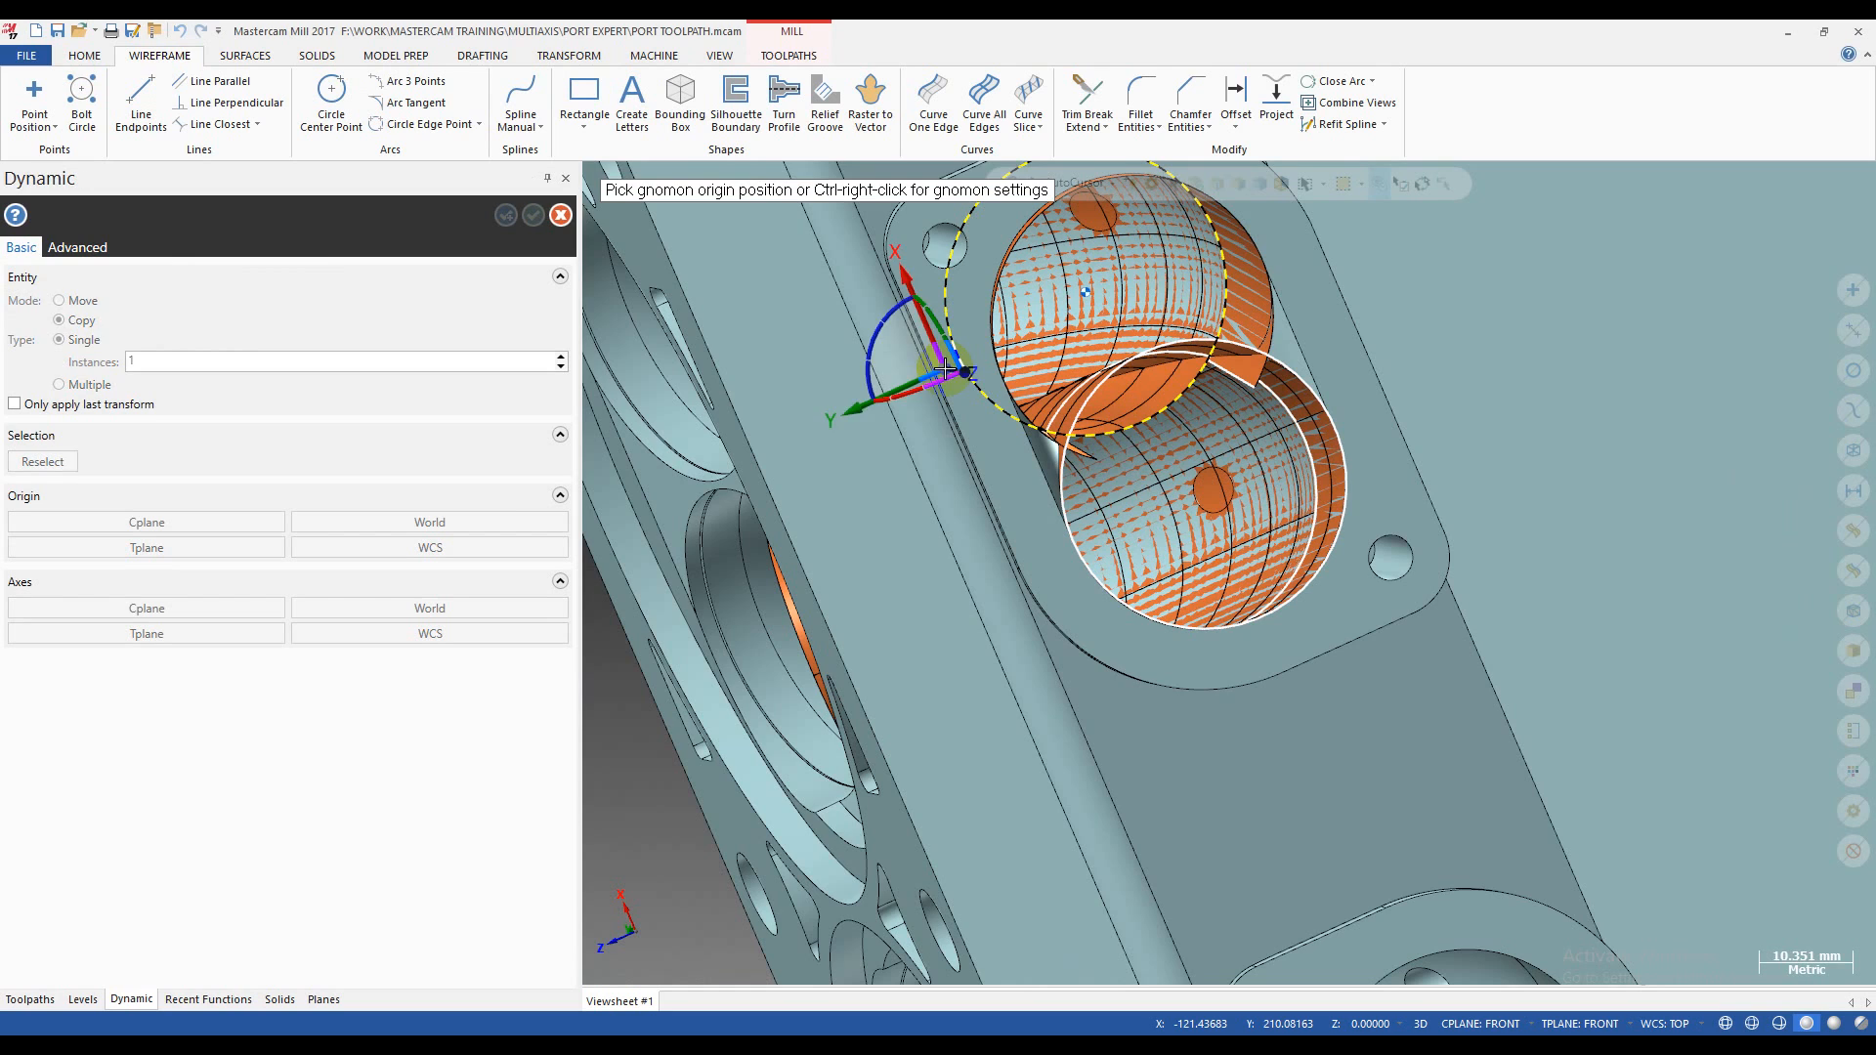
pyautogui.scroll(7, 1275, 400)
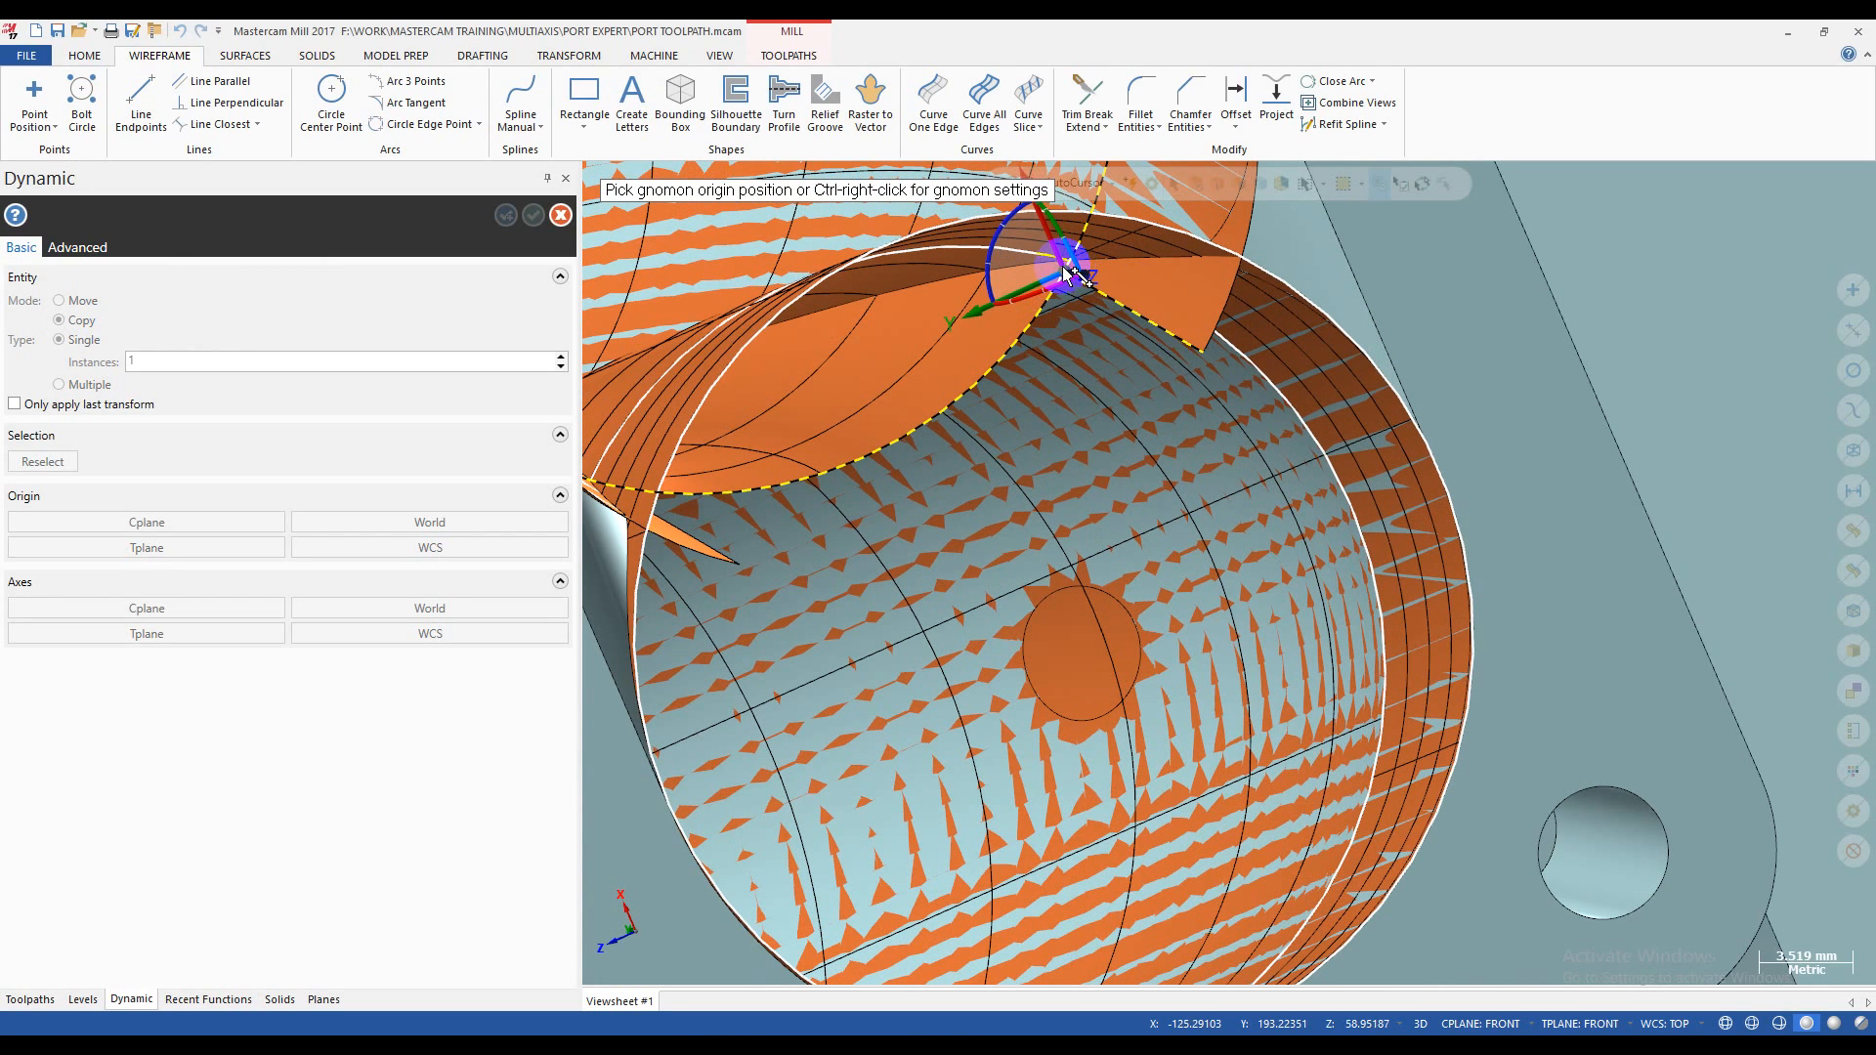
pyautogui.click(1065, 271)
pyautogui.click(1077, 276)
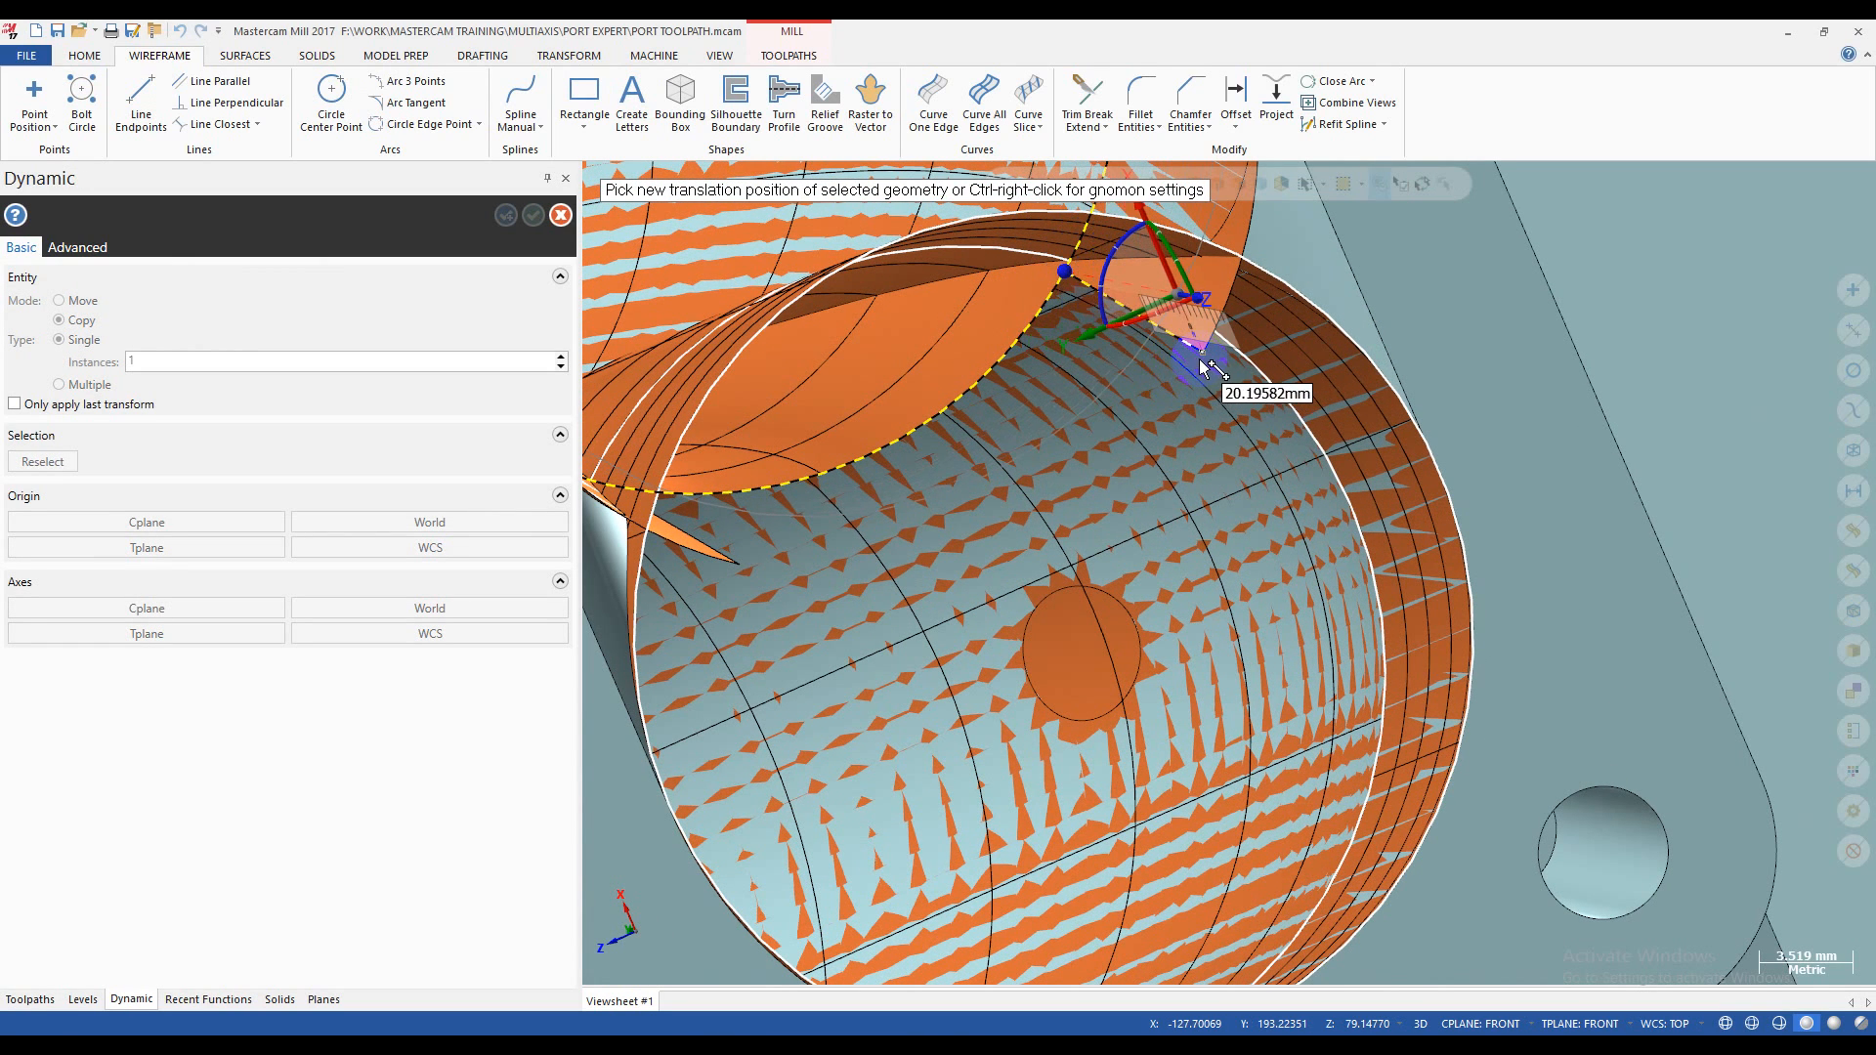
pyautogui.click(1109, 374)
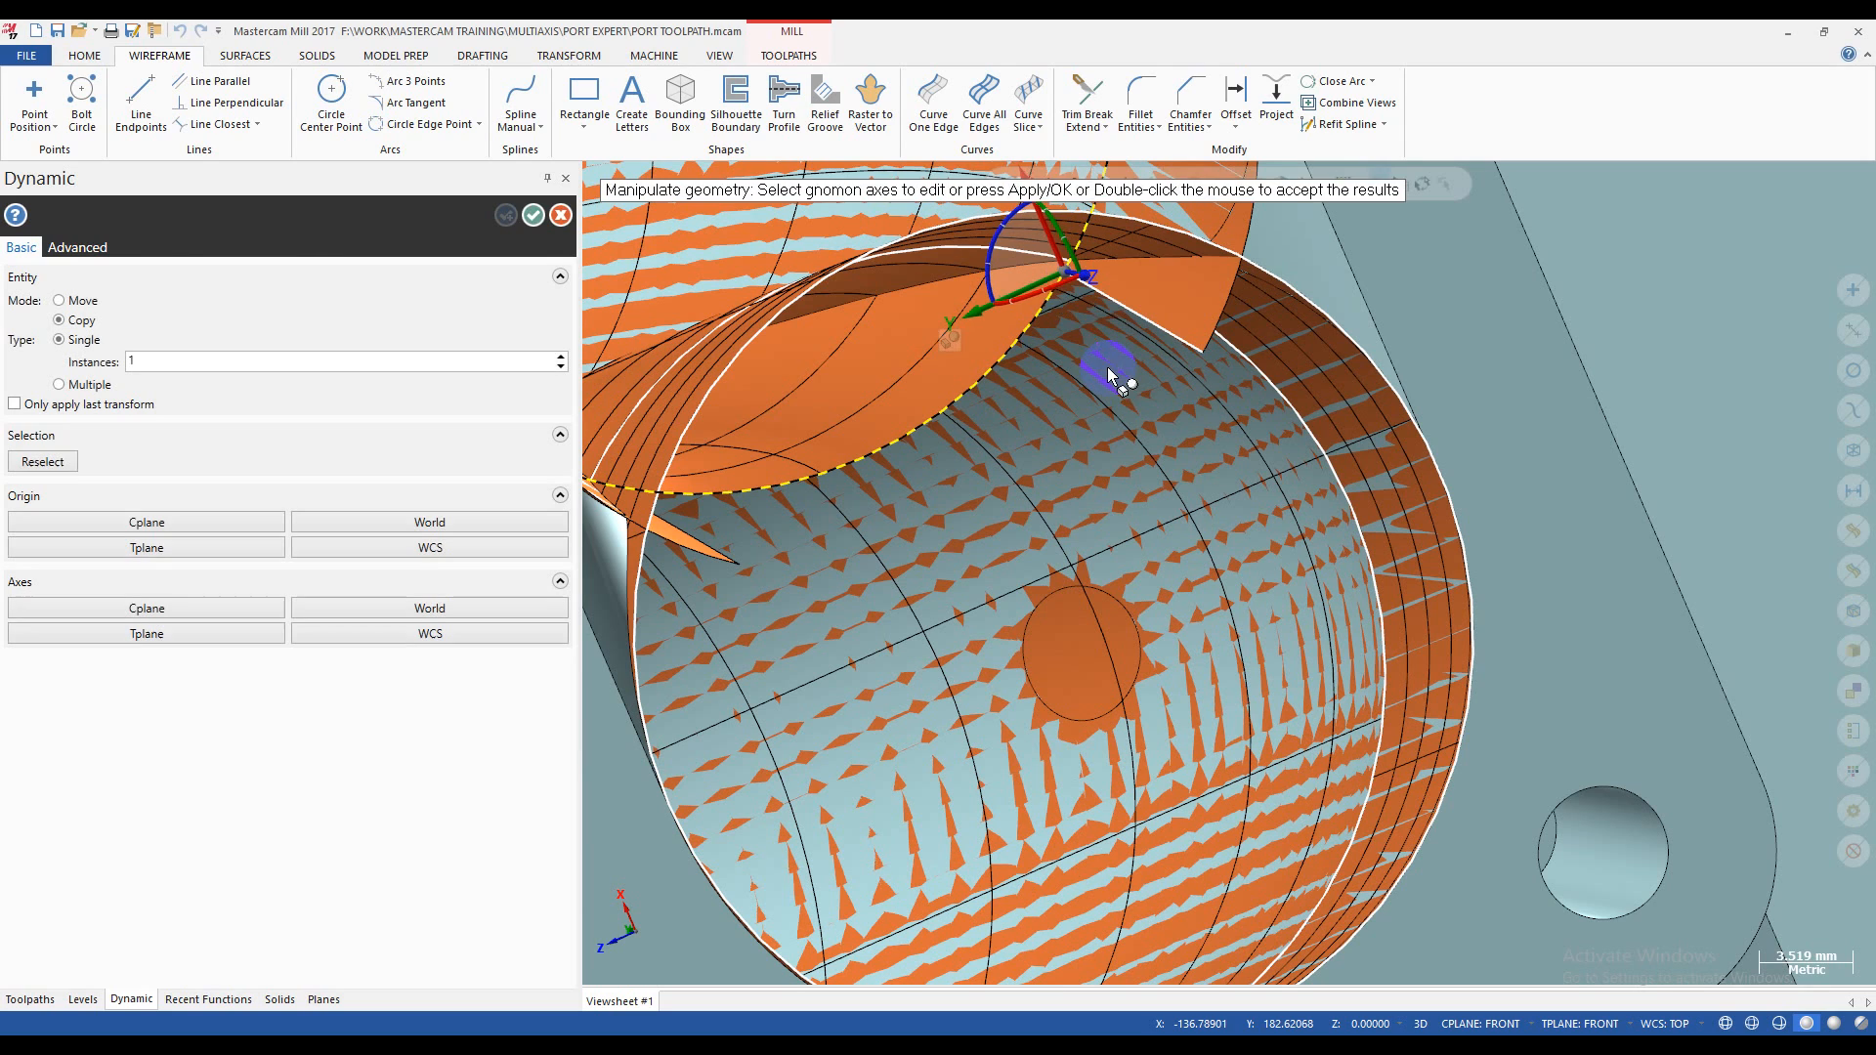
pyautogui.scroll(3, 1053, 258)
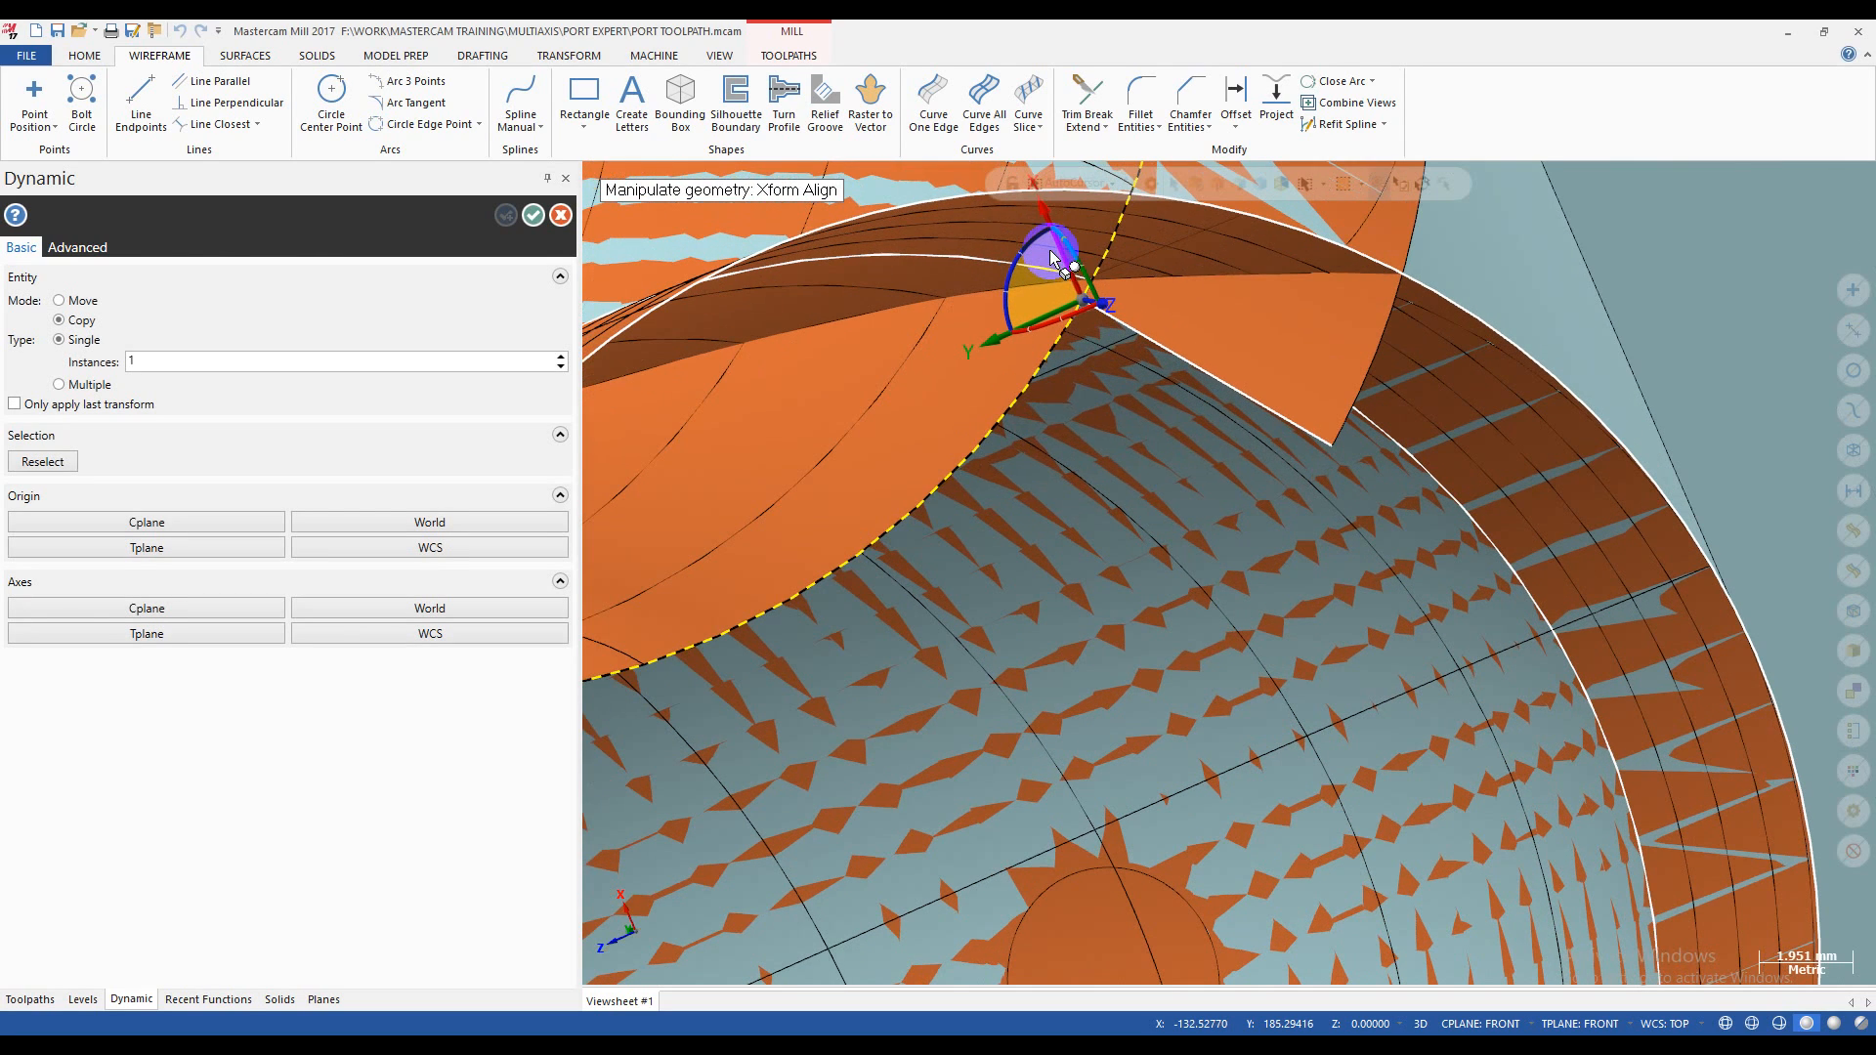
pyautogui.click(1077, 304)
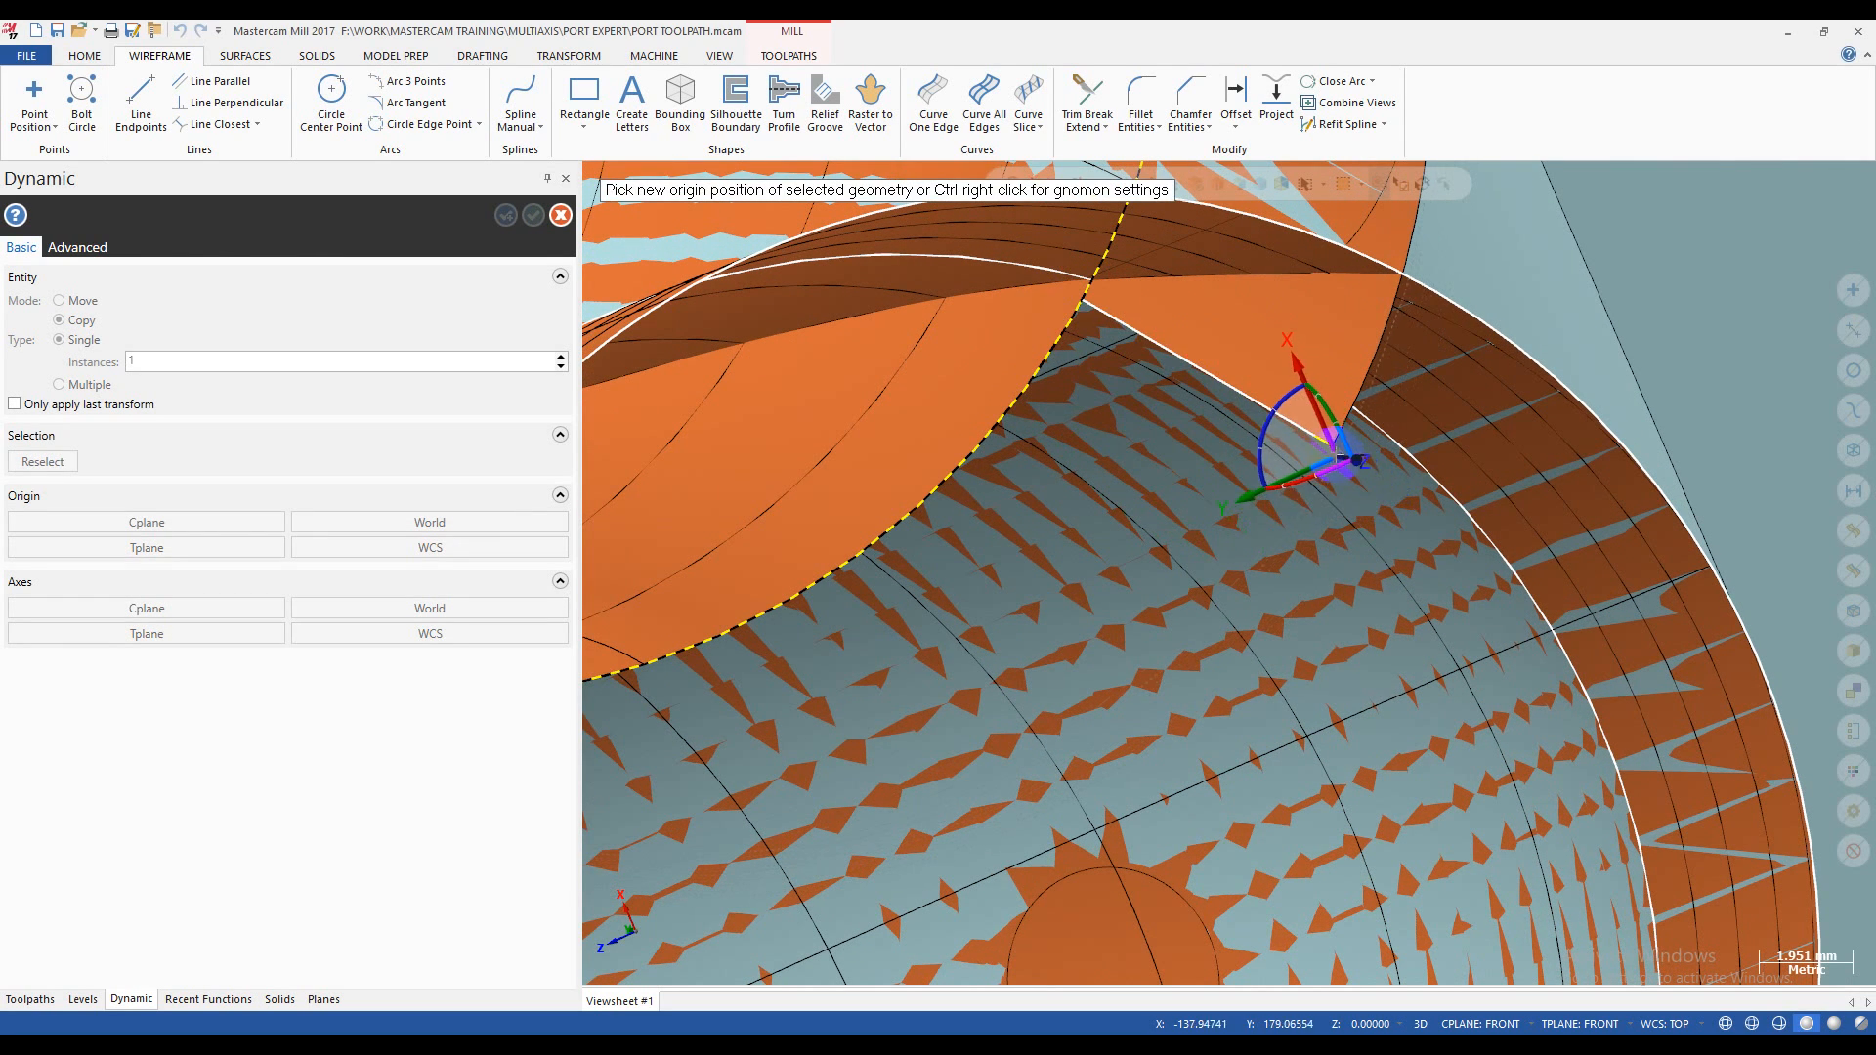
pyautogui.click(1326, 450)
pyautogui.click(1324, 452)
pyautogui.scroll(-3, 1241, 545)
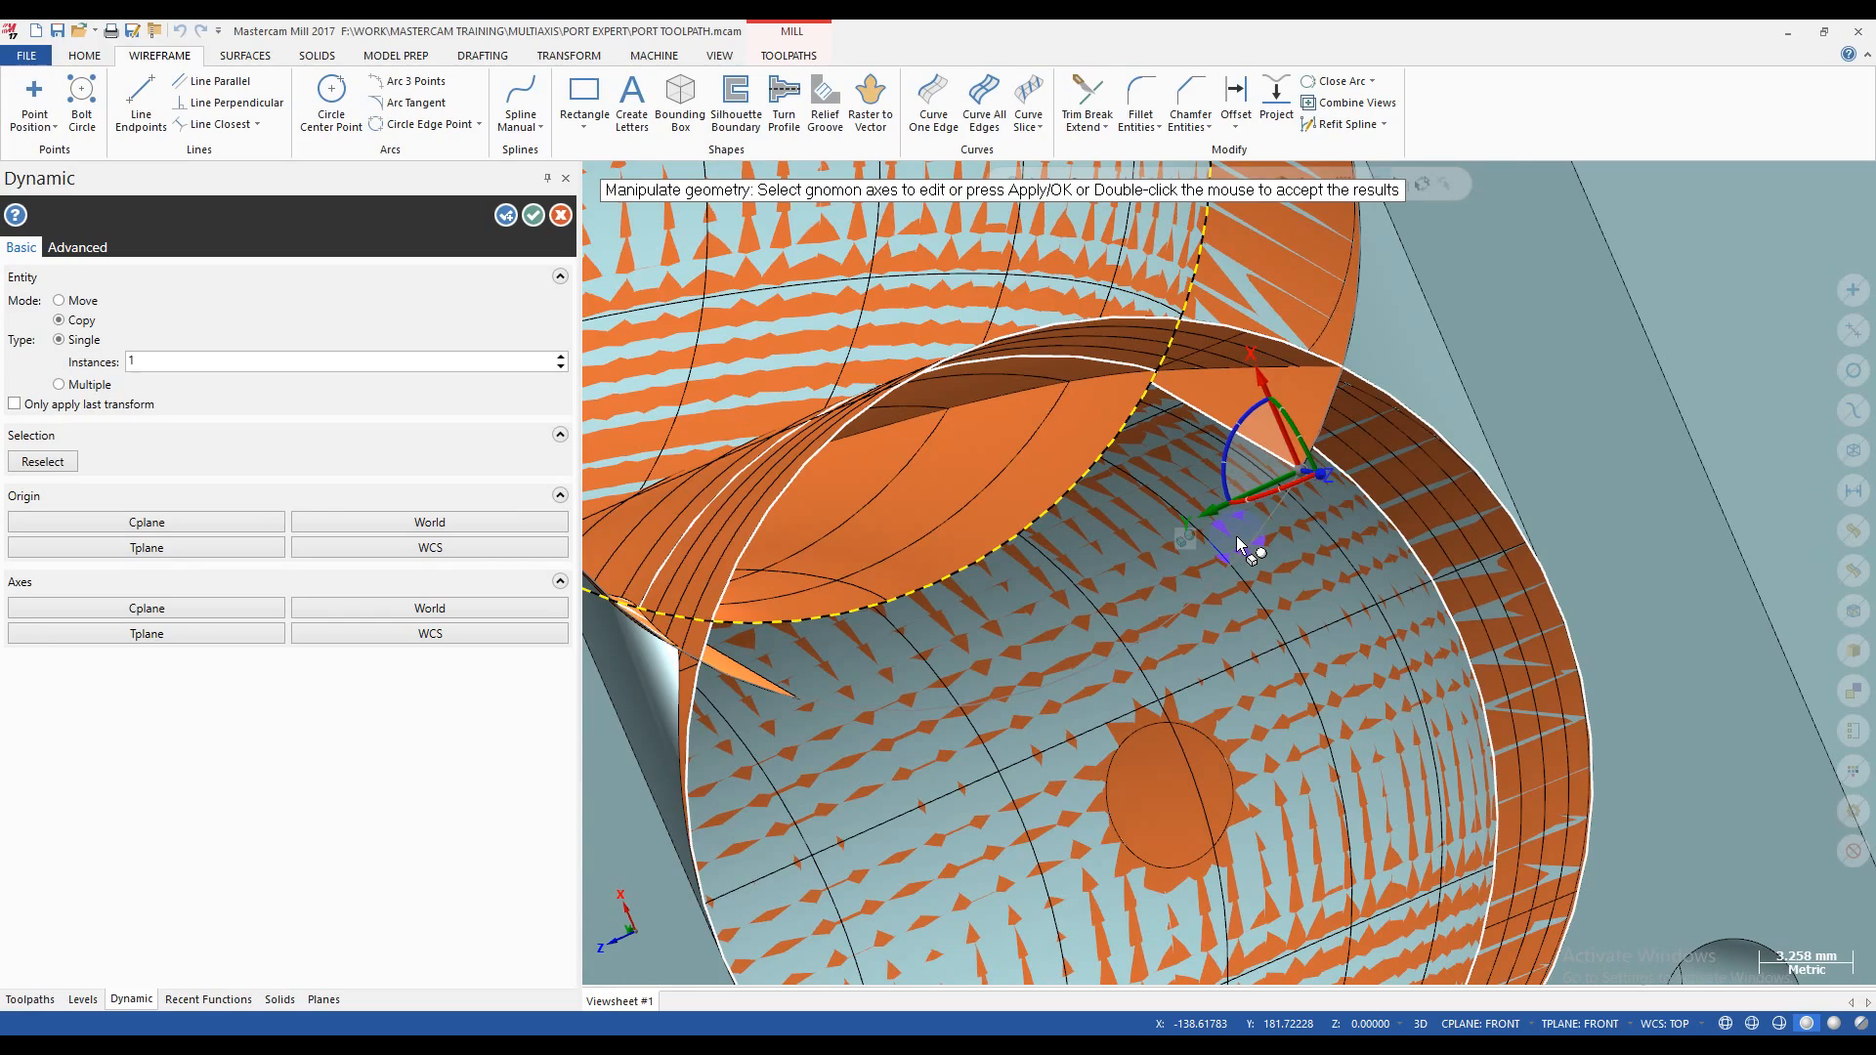
pyautogui.scroll(-2, 1235, 536)
pyautogui.doubleClick(1625, 313)
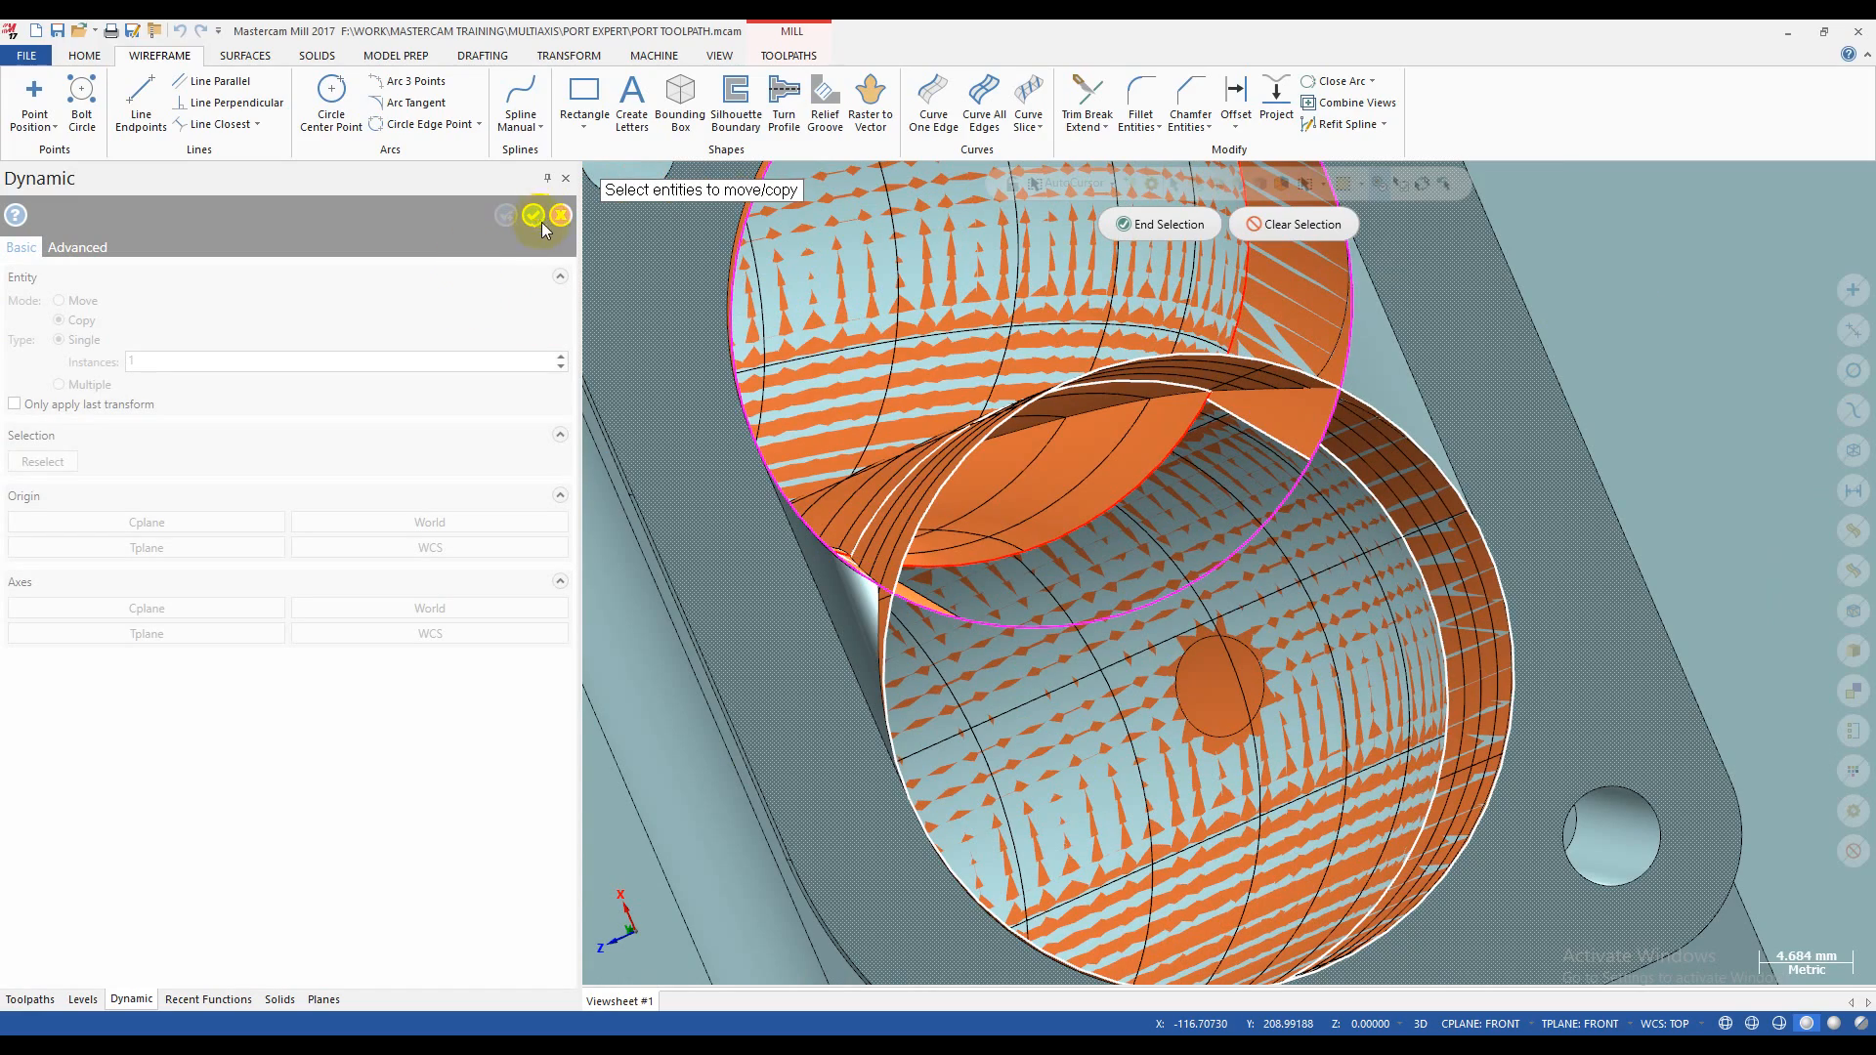
pyautogui.press('Escape')
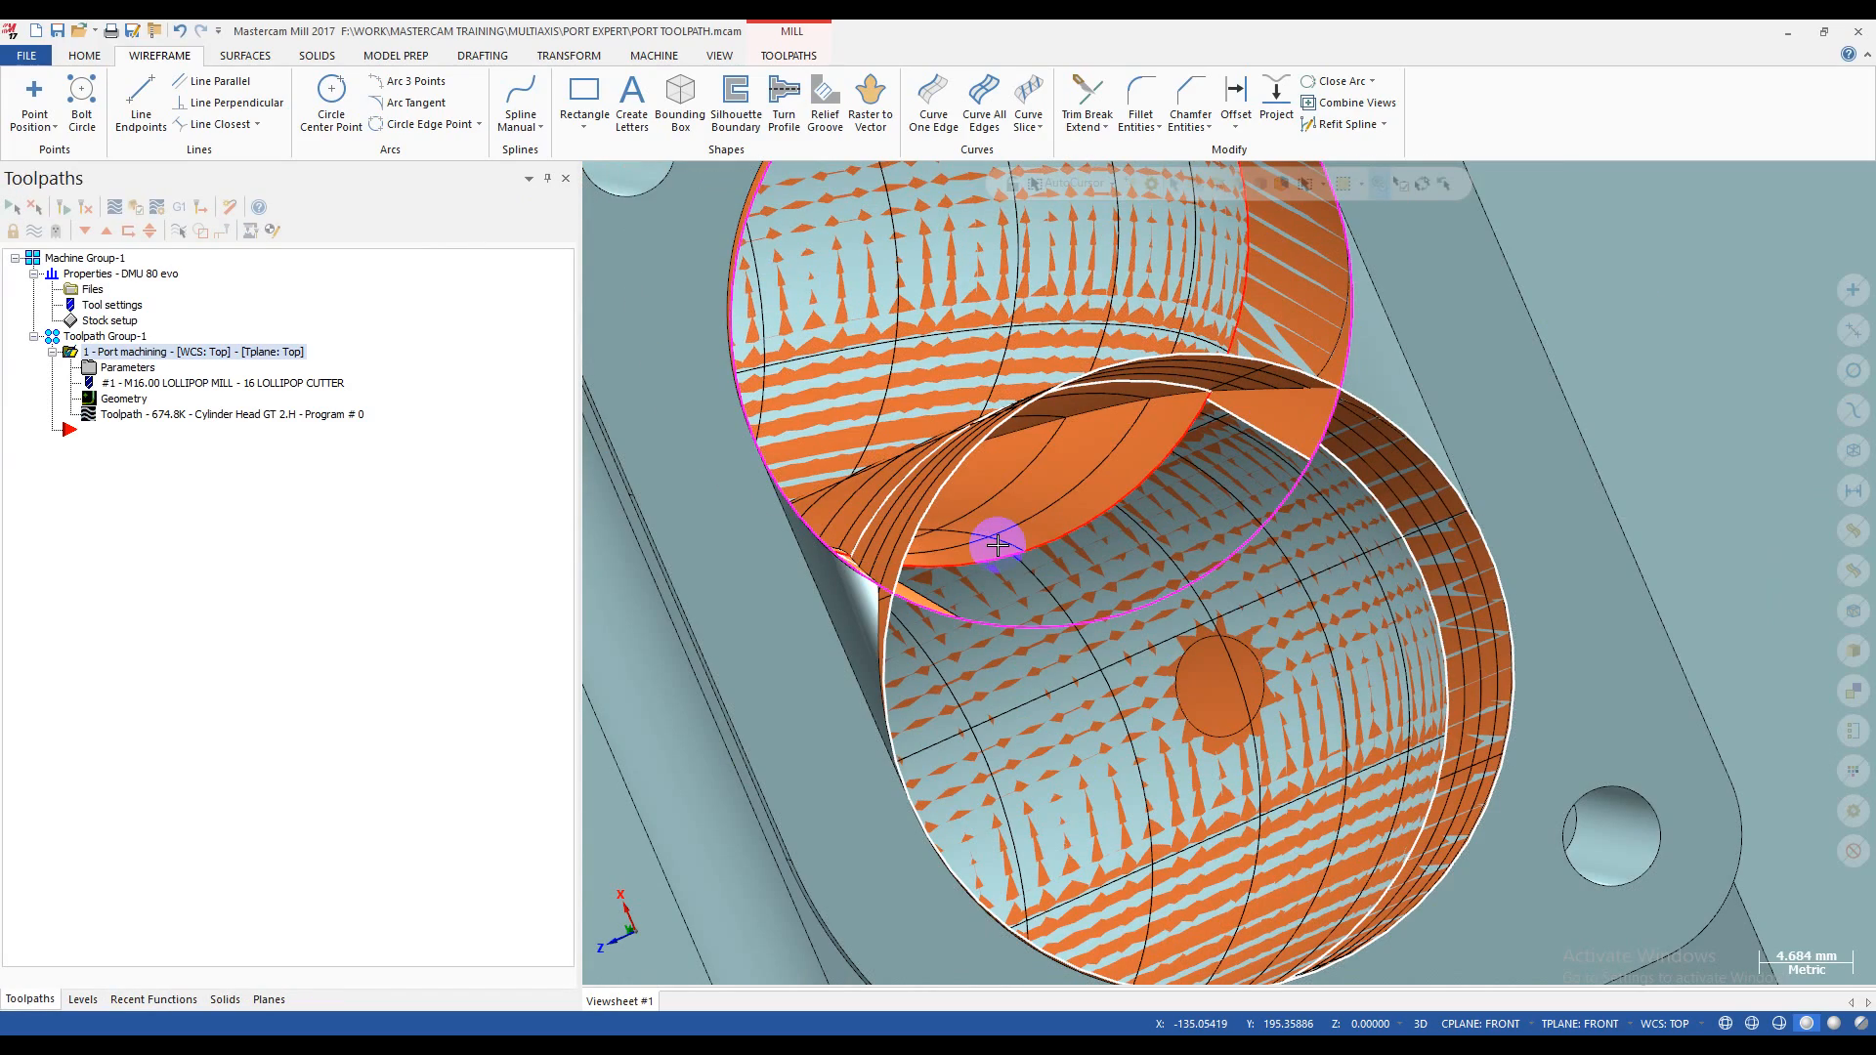
# - Delete the untrimmed inlet wall surface of the neighbouring port, keeping its two end circles
pyautogui.scroll(-2, 982, 528)
pyautogui.moveTo(980, 519); pyautogui.dragTo(1060, 508, button='middle')
pyautogui.scroll(-1, 897, 552)
pyautogui.scroll(3, 1059, 507)
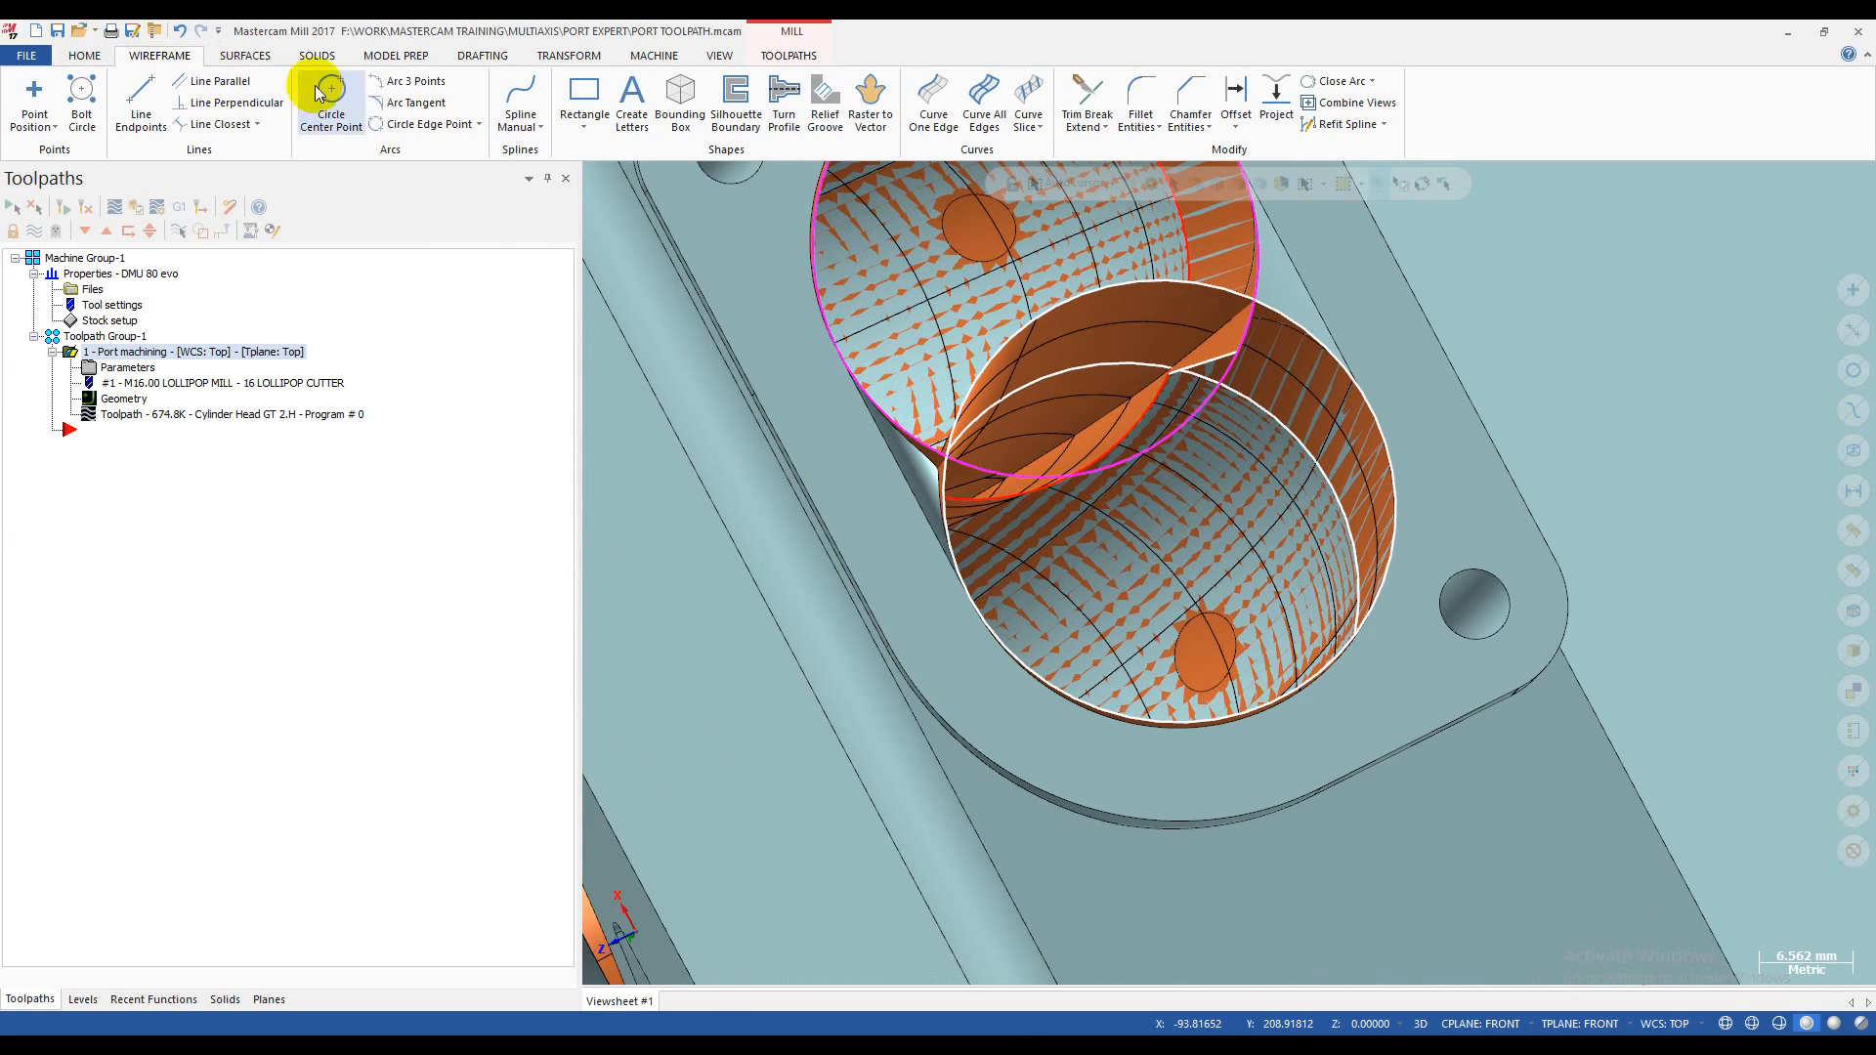
pyautogui.click(247, 56)
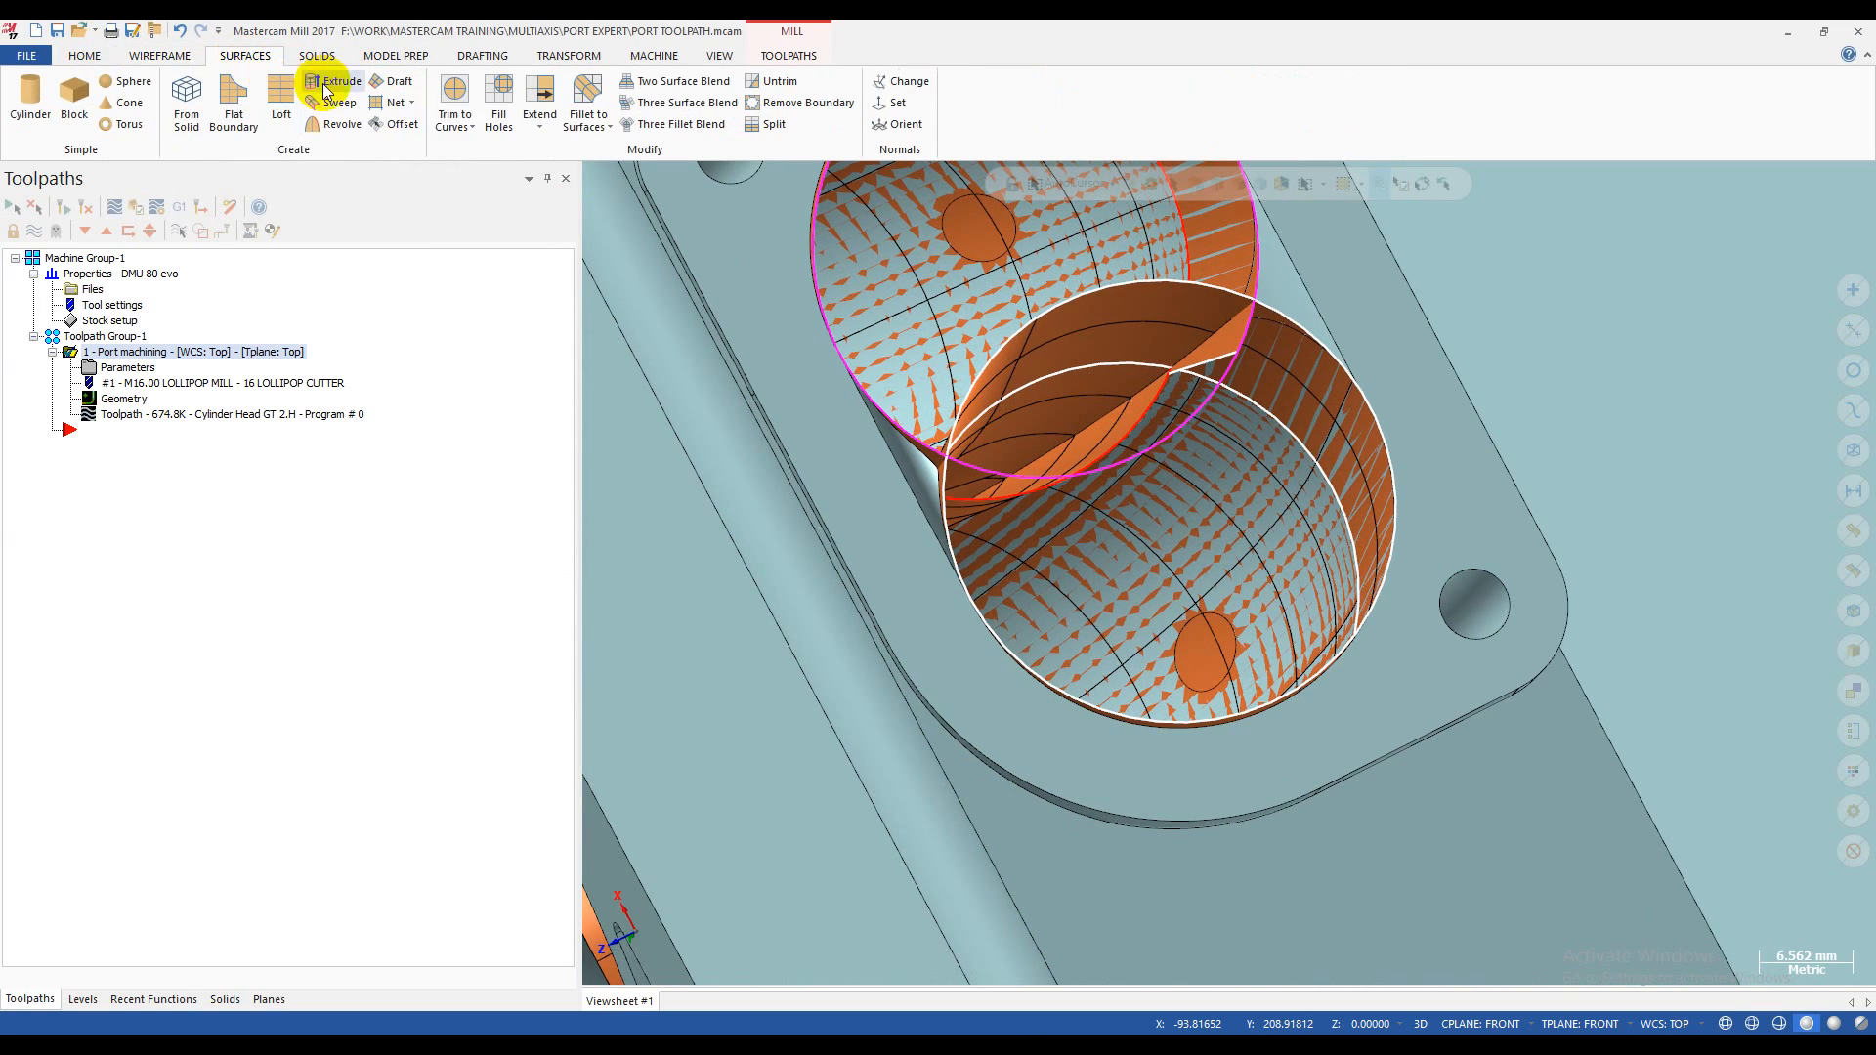
pyautogui.scroll(3, 1179, 359)
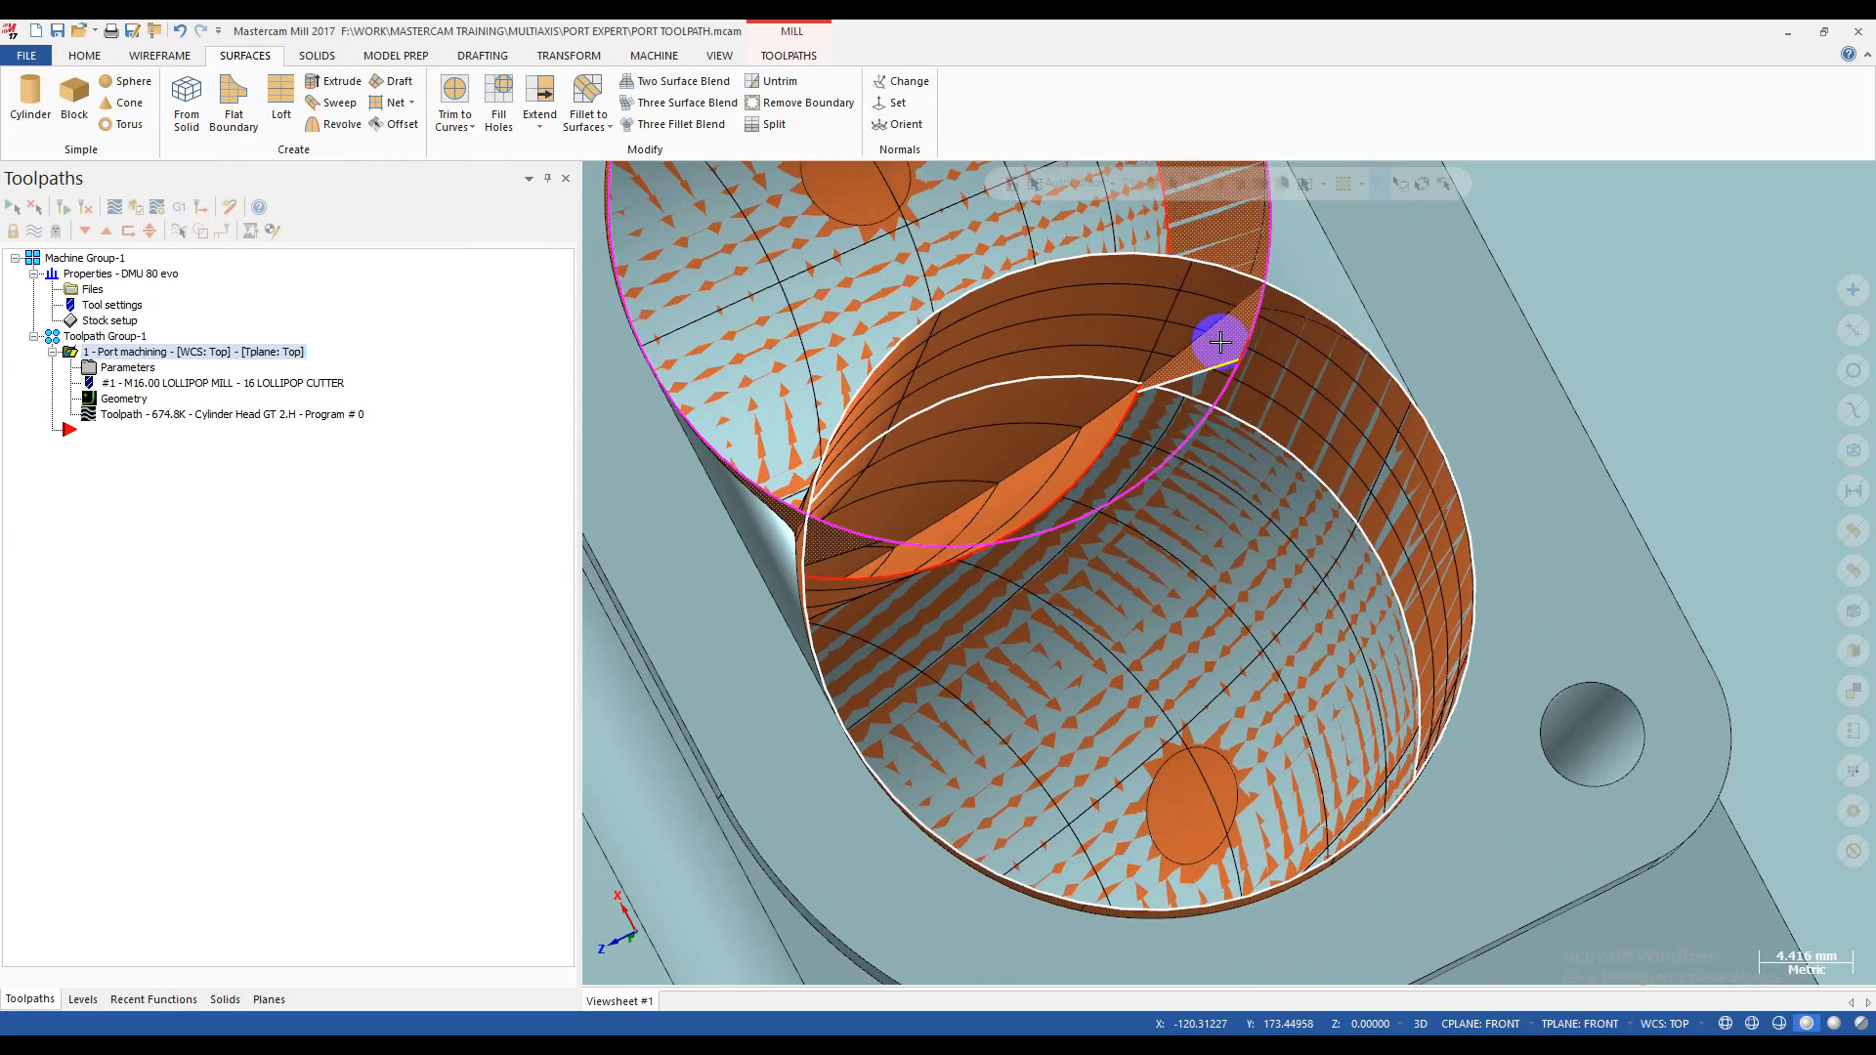
pyautogui.scroll(-4, 1194, 394)
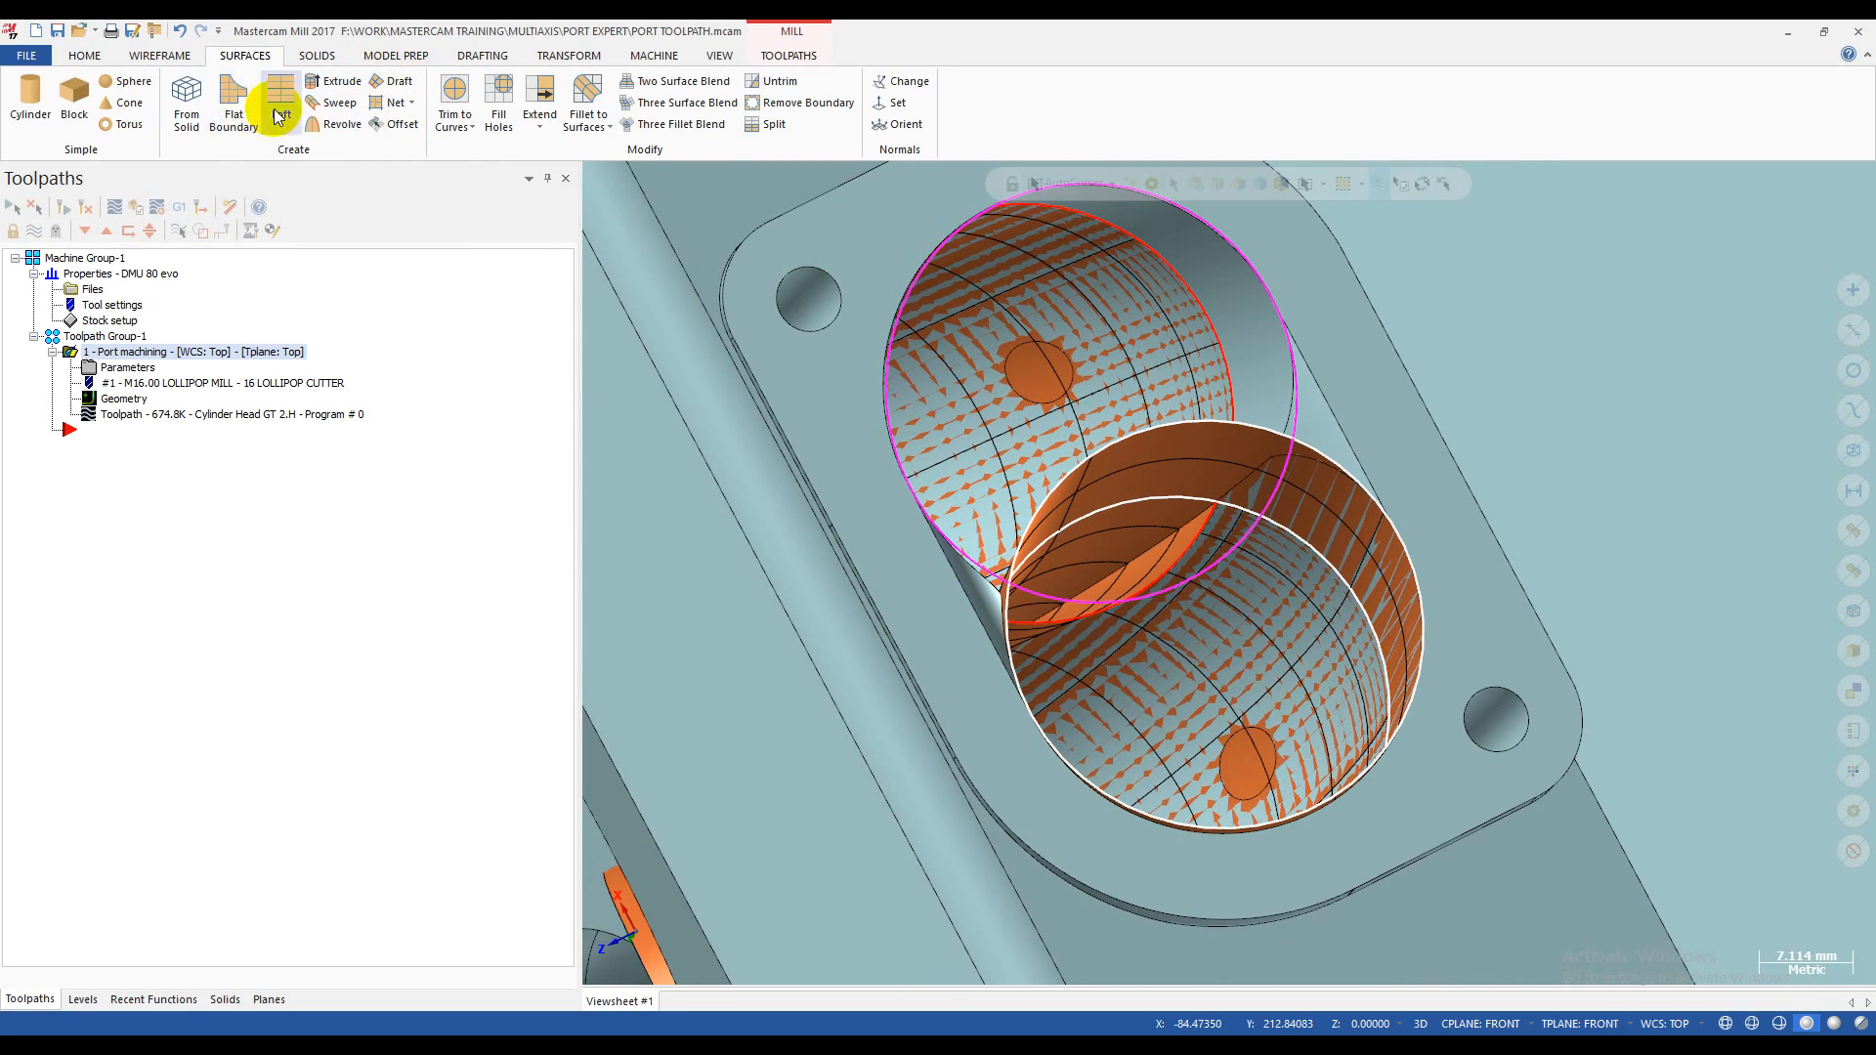
# - Try to loft a surface between the neighbouring port's two end circles
pyautogui.click(264, 109)
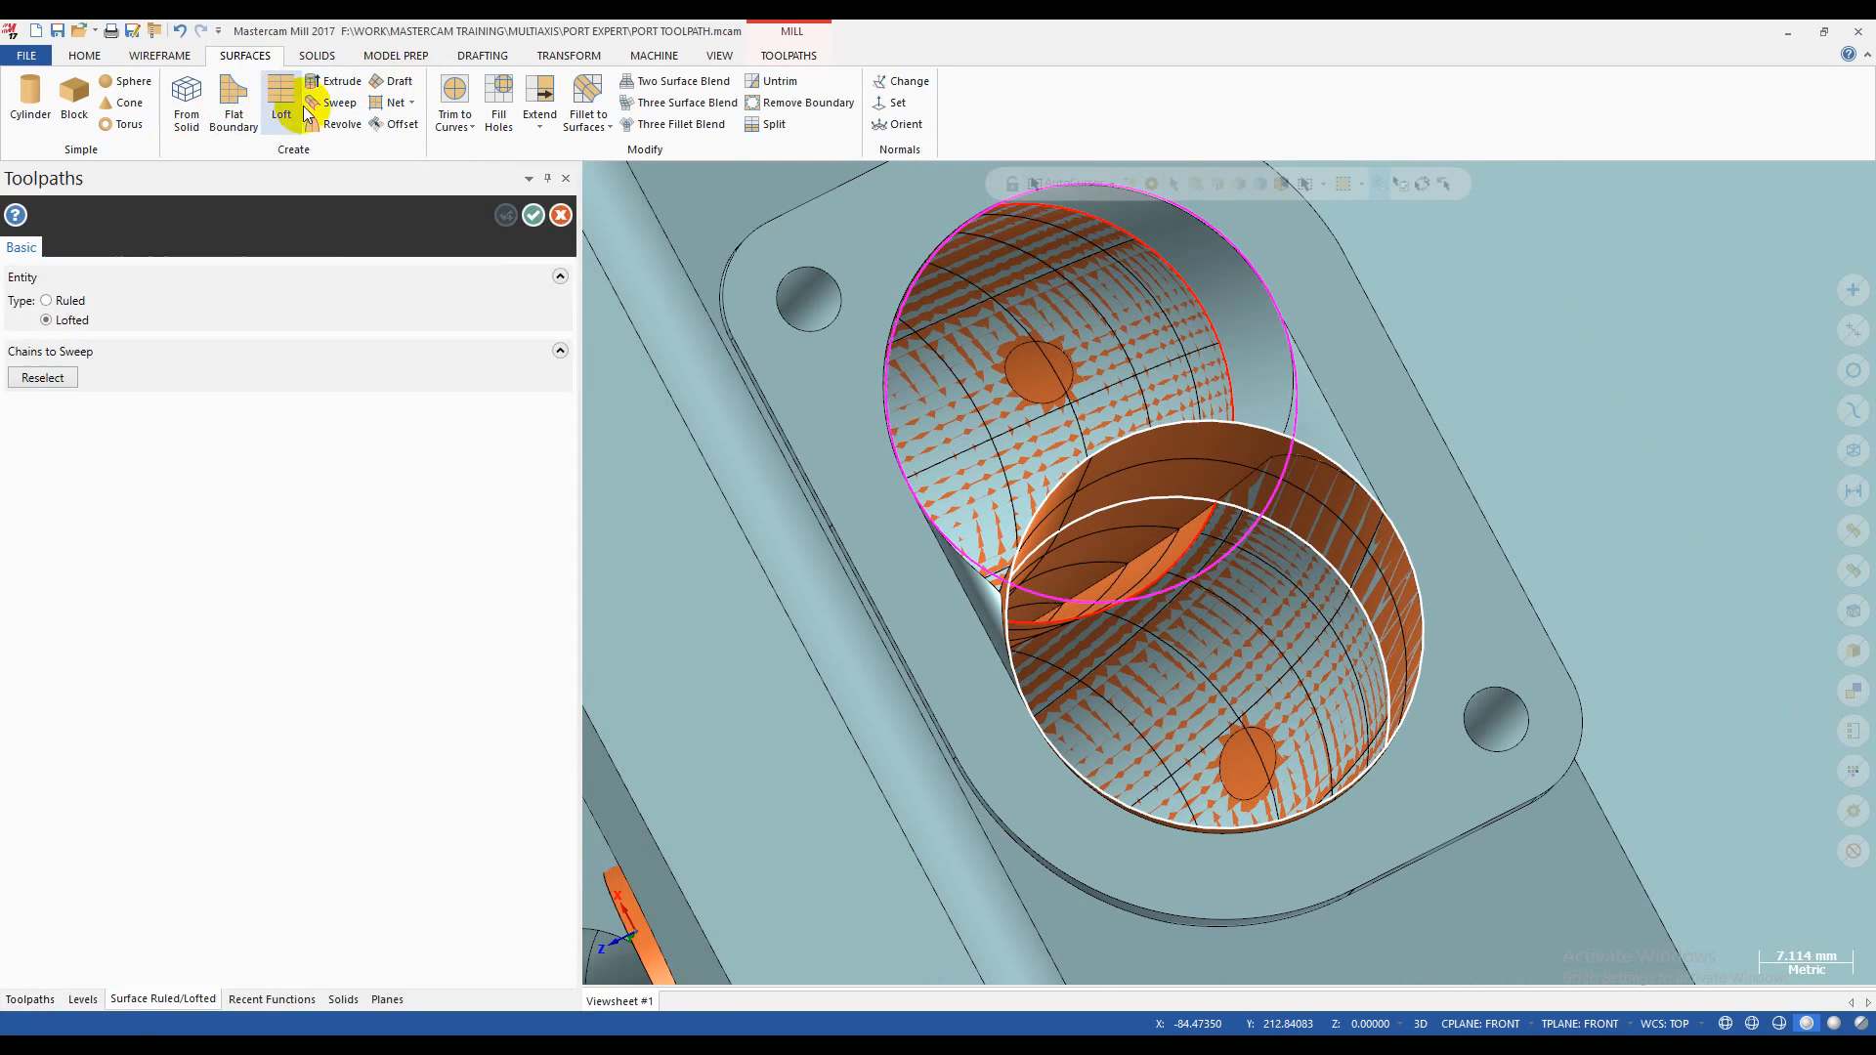
pyautogui.click(1214, 330)
pyautogui.click(1290, 382)
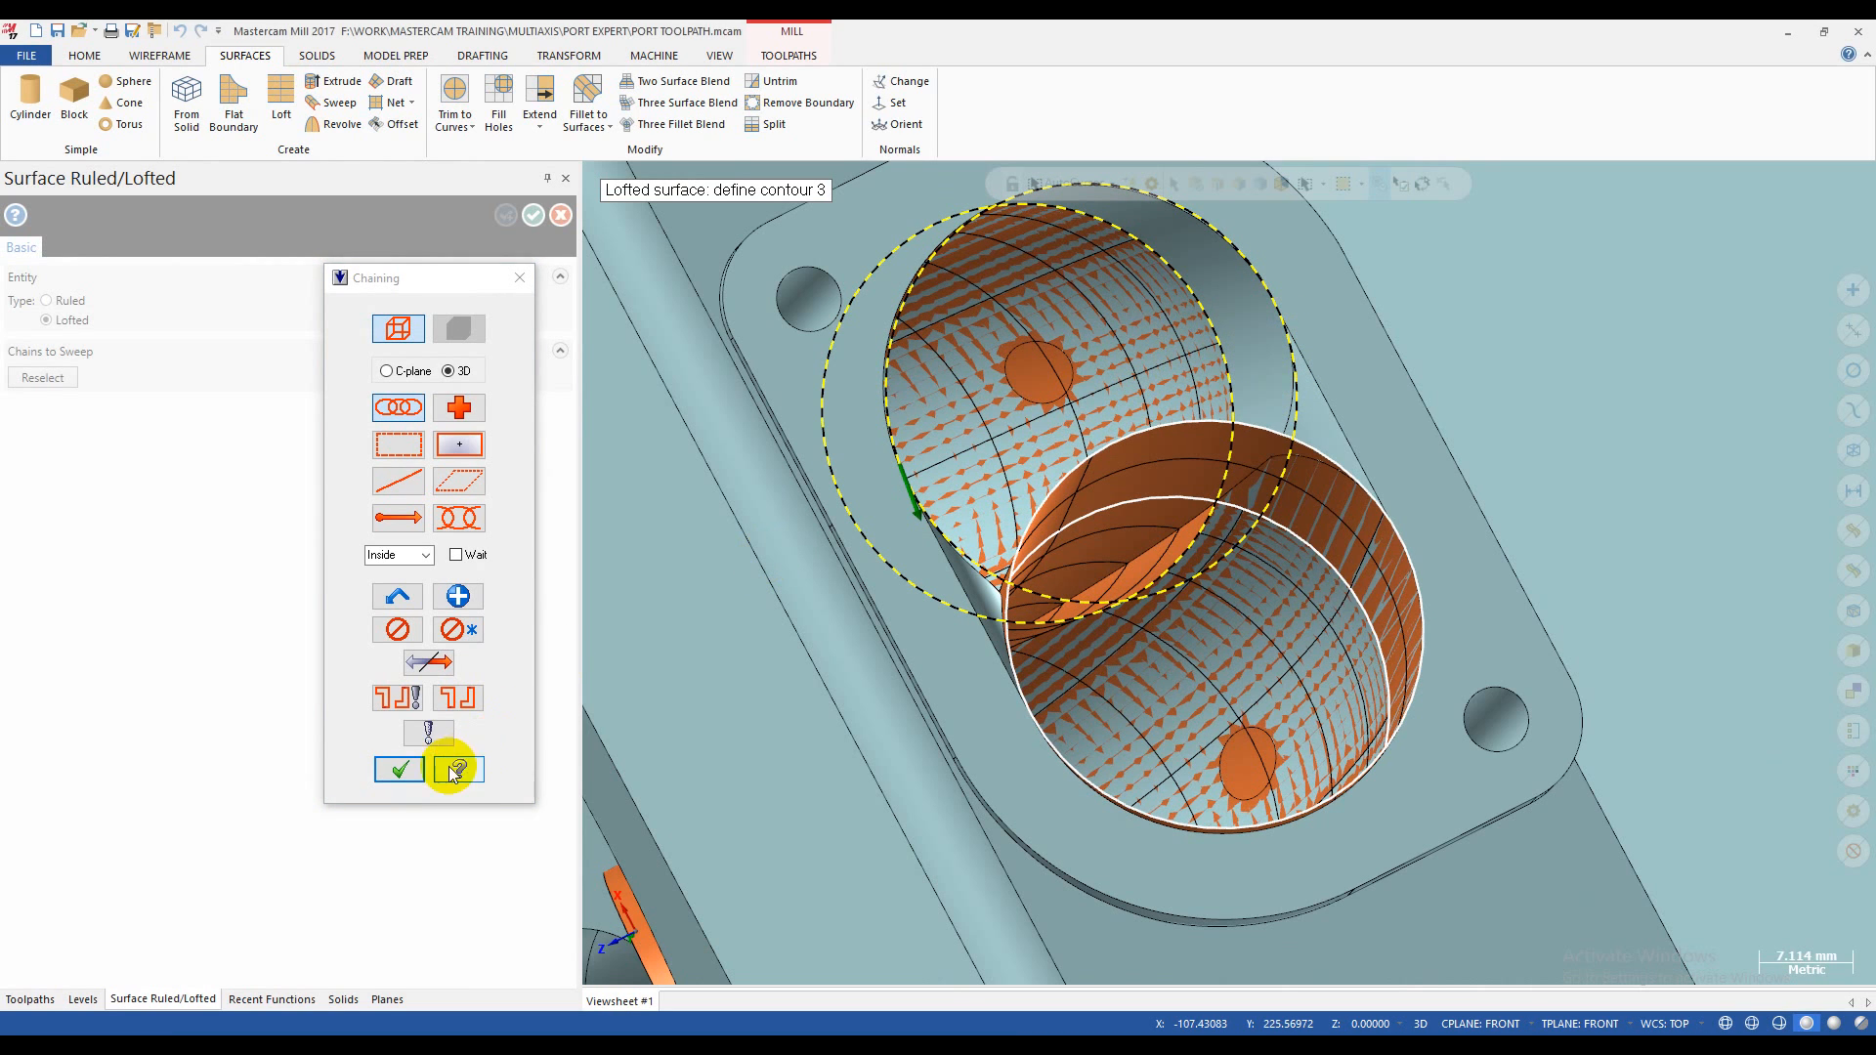
pyautogui.click(399, 769)
pyautogui.moveTo(985, 537); pyautogui.dragTo(1032, 504, button='middle')
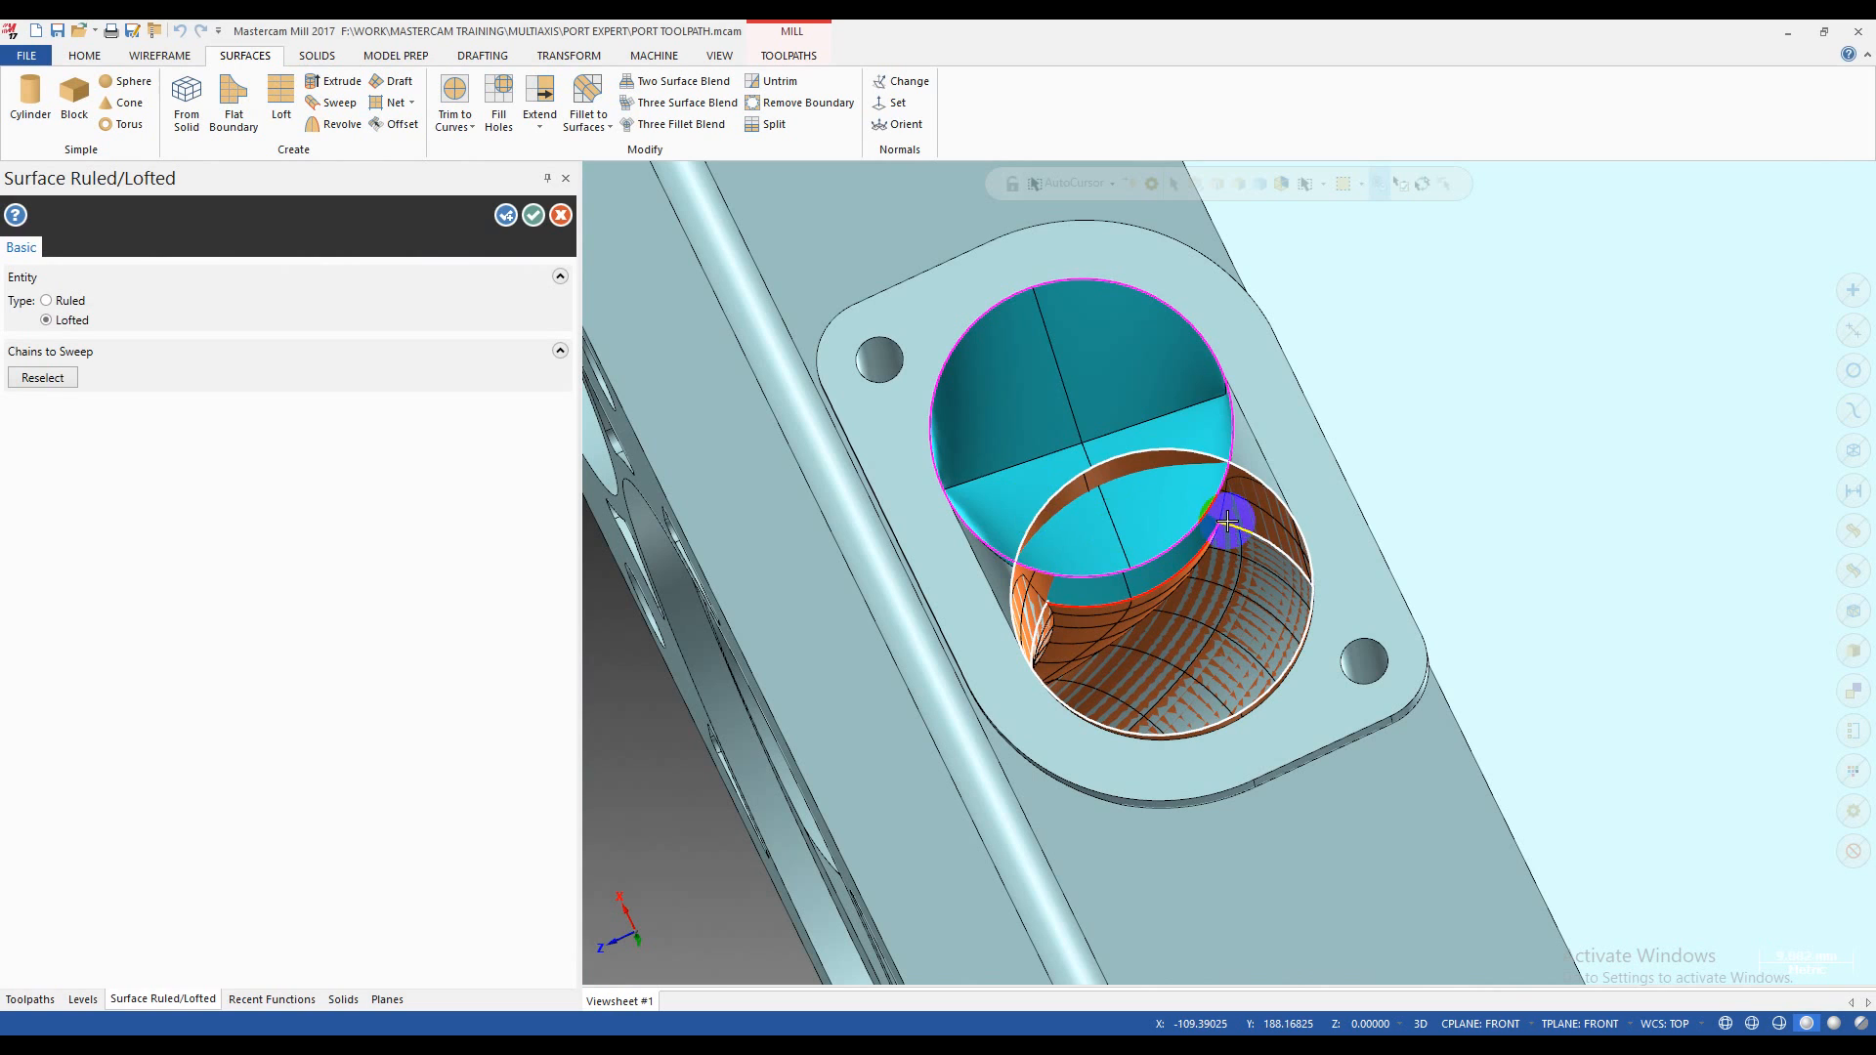
pyautogui.press('Return')
pyautogui.hotkey('ctrl', 'z')
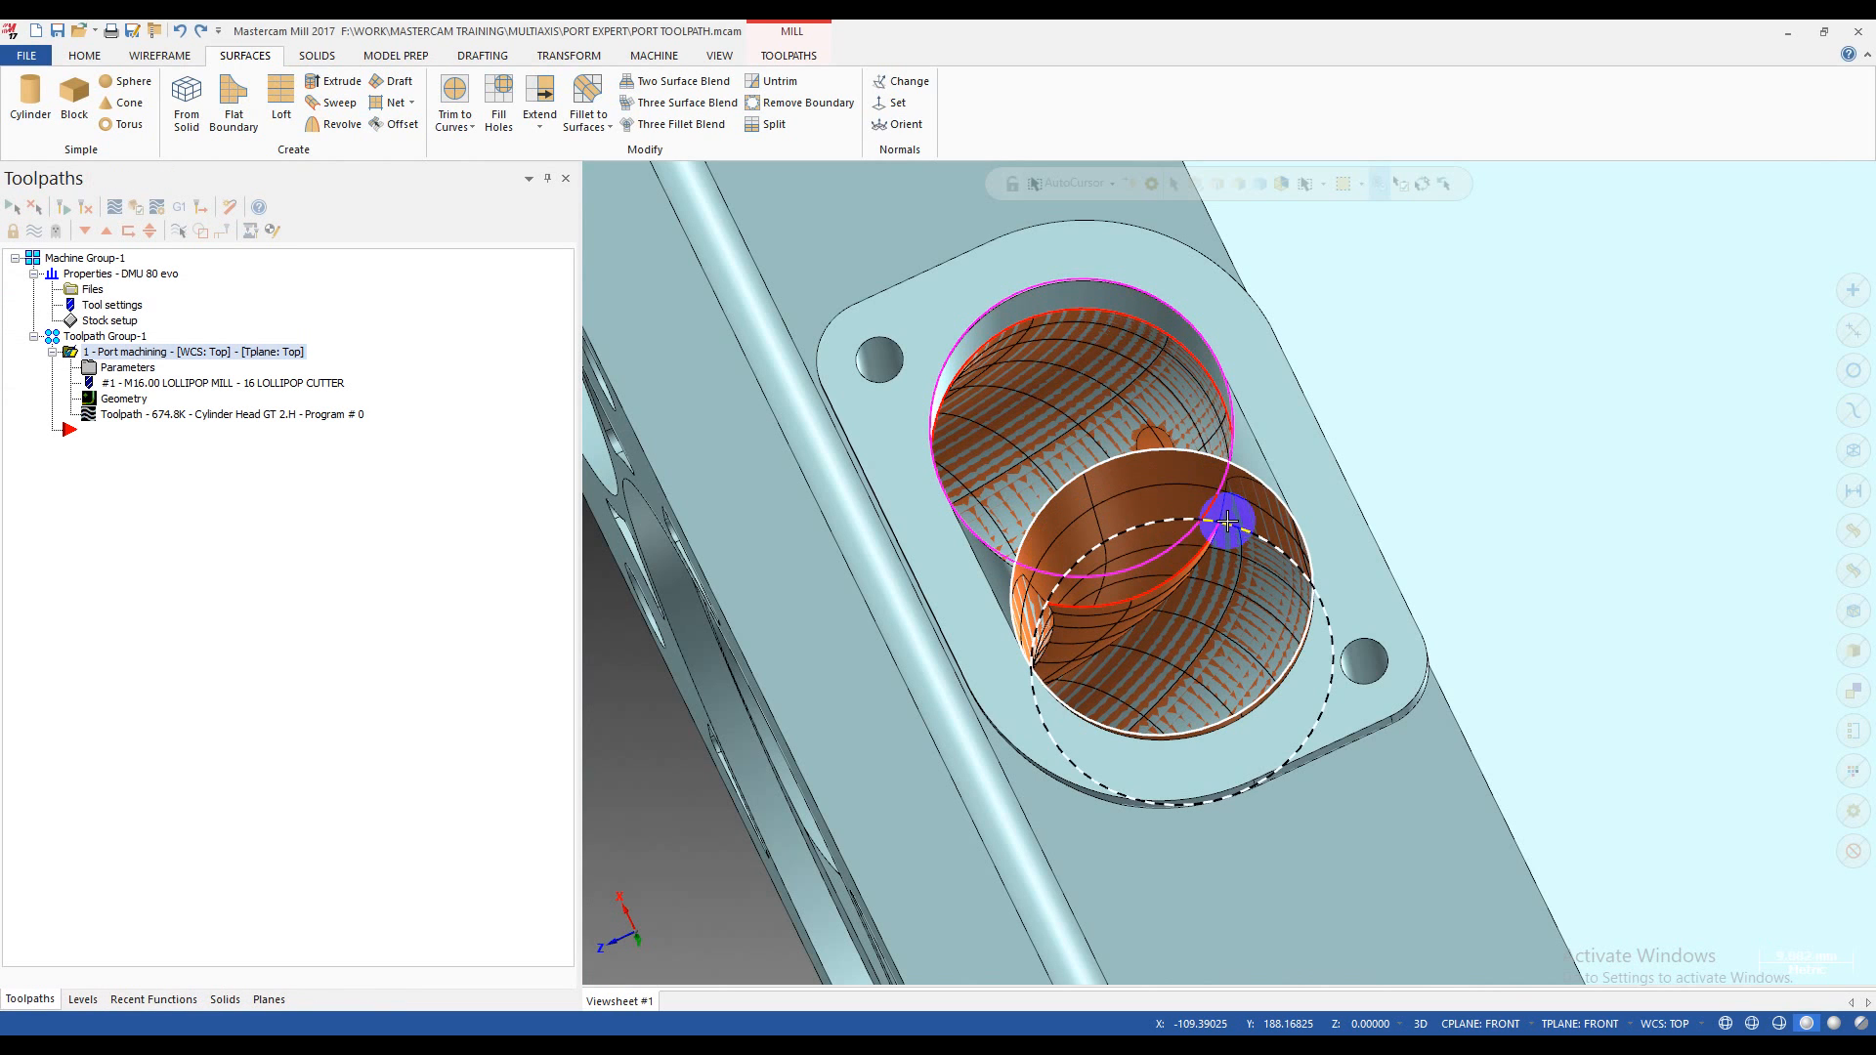
# - Loft the neighbouring port's inlet wall between its outer and inner circles, and clear the temporary result colours
pyautogui.moveTo(1110, 576); pyautogui.dragTo(1016, 572, button='middle')
pyautogui.click(280, 98)
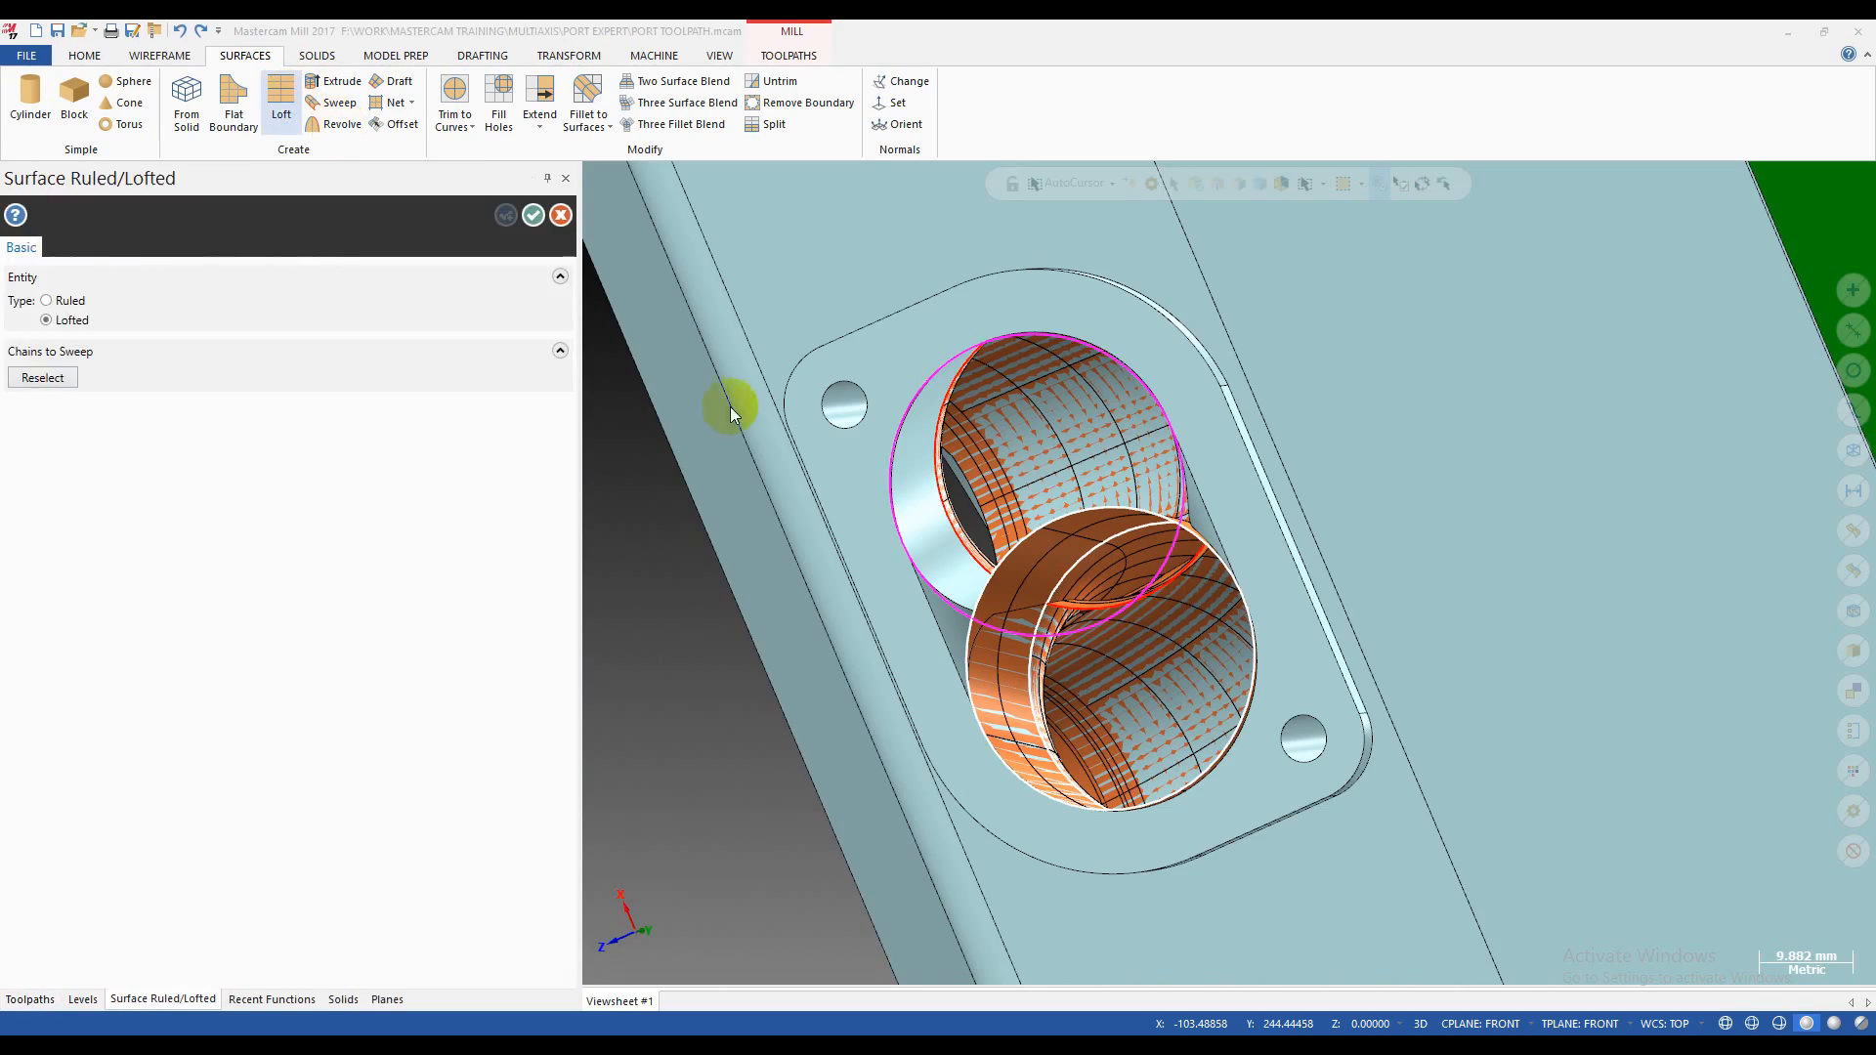
pyautogui.scroll(2, 964, 576)
pyautogui.click(970, 548)
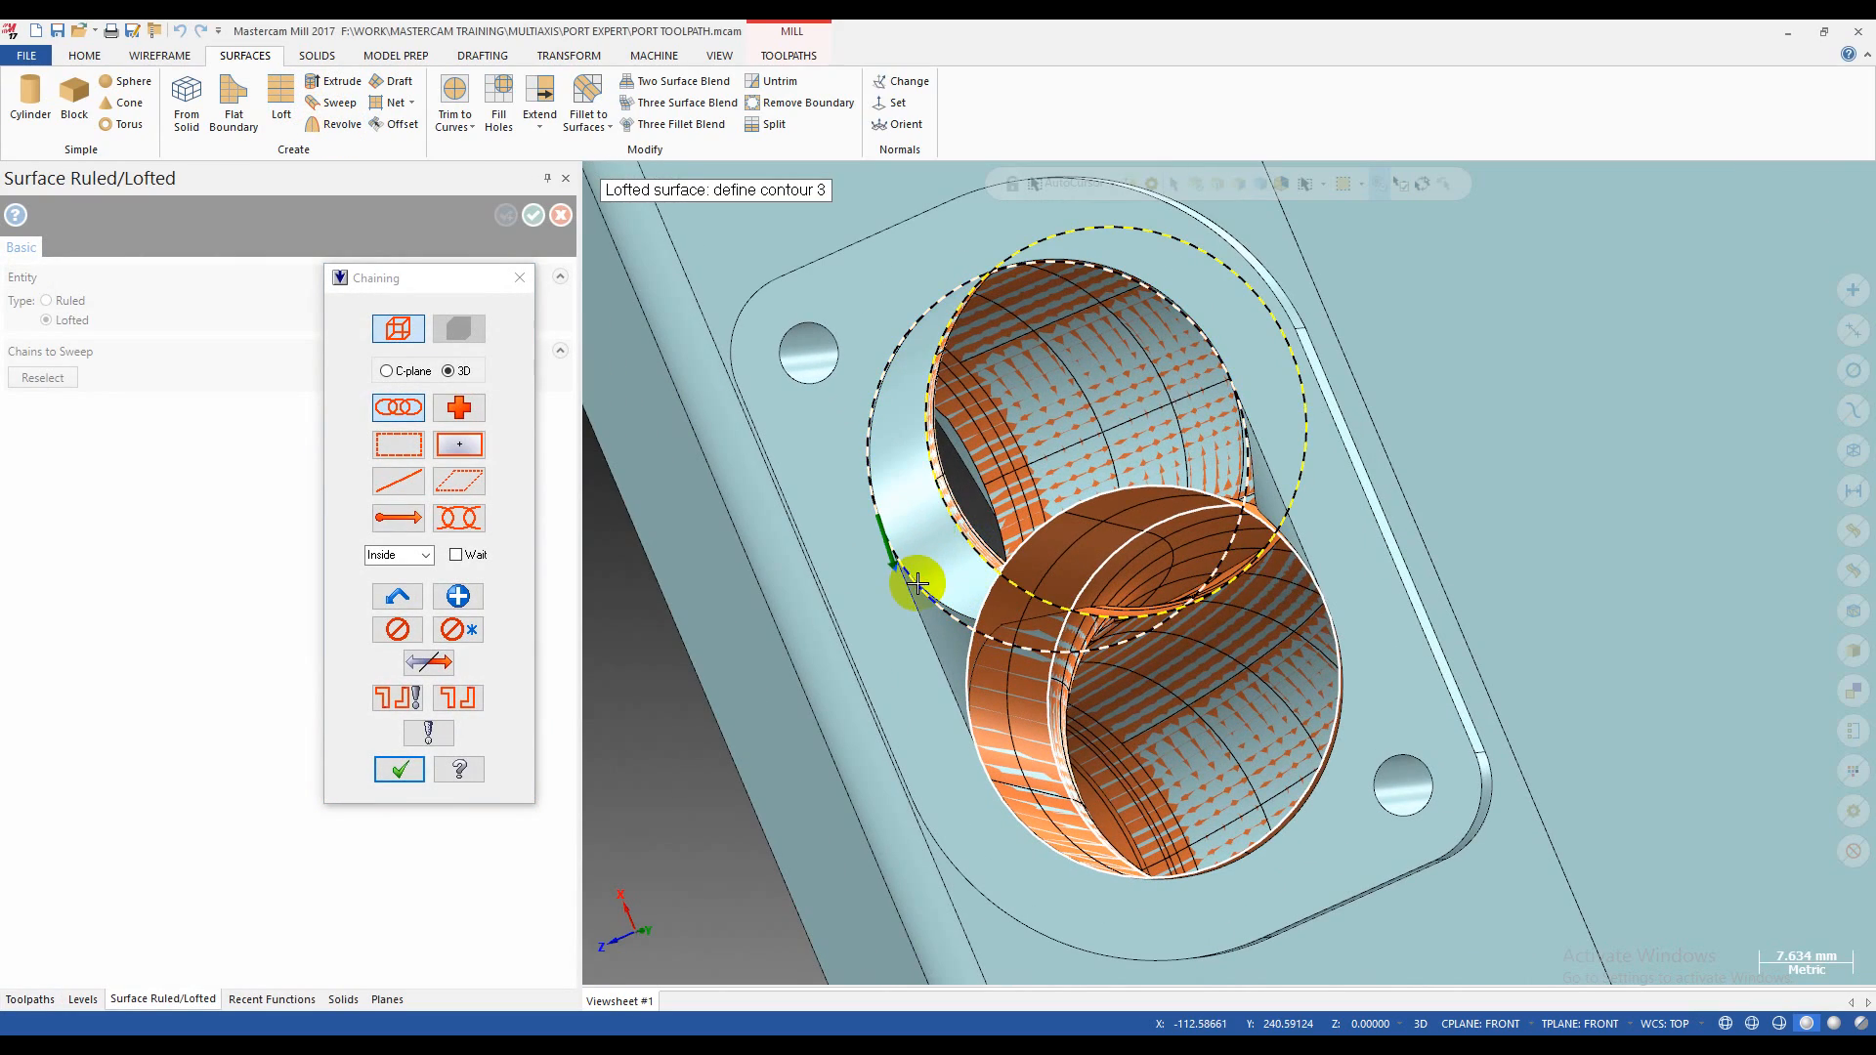
pyautogui.click(399, 769)
pyautogui.moveTo(1222, 547); pyautogui.dragTo(1231, 531, button='middle')
pyautogui.scroll(-8, 1299, 361)
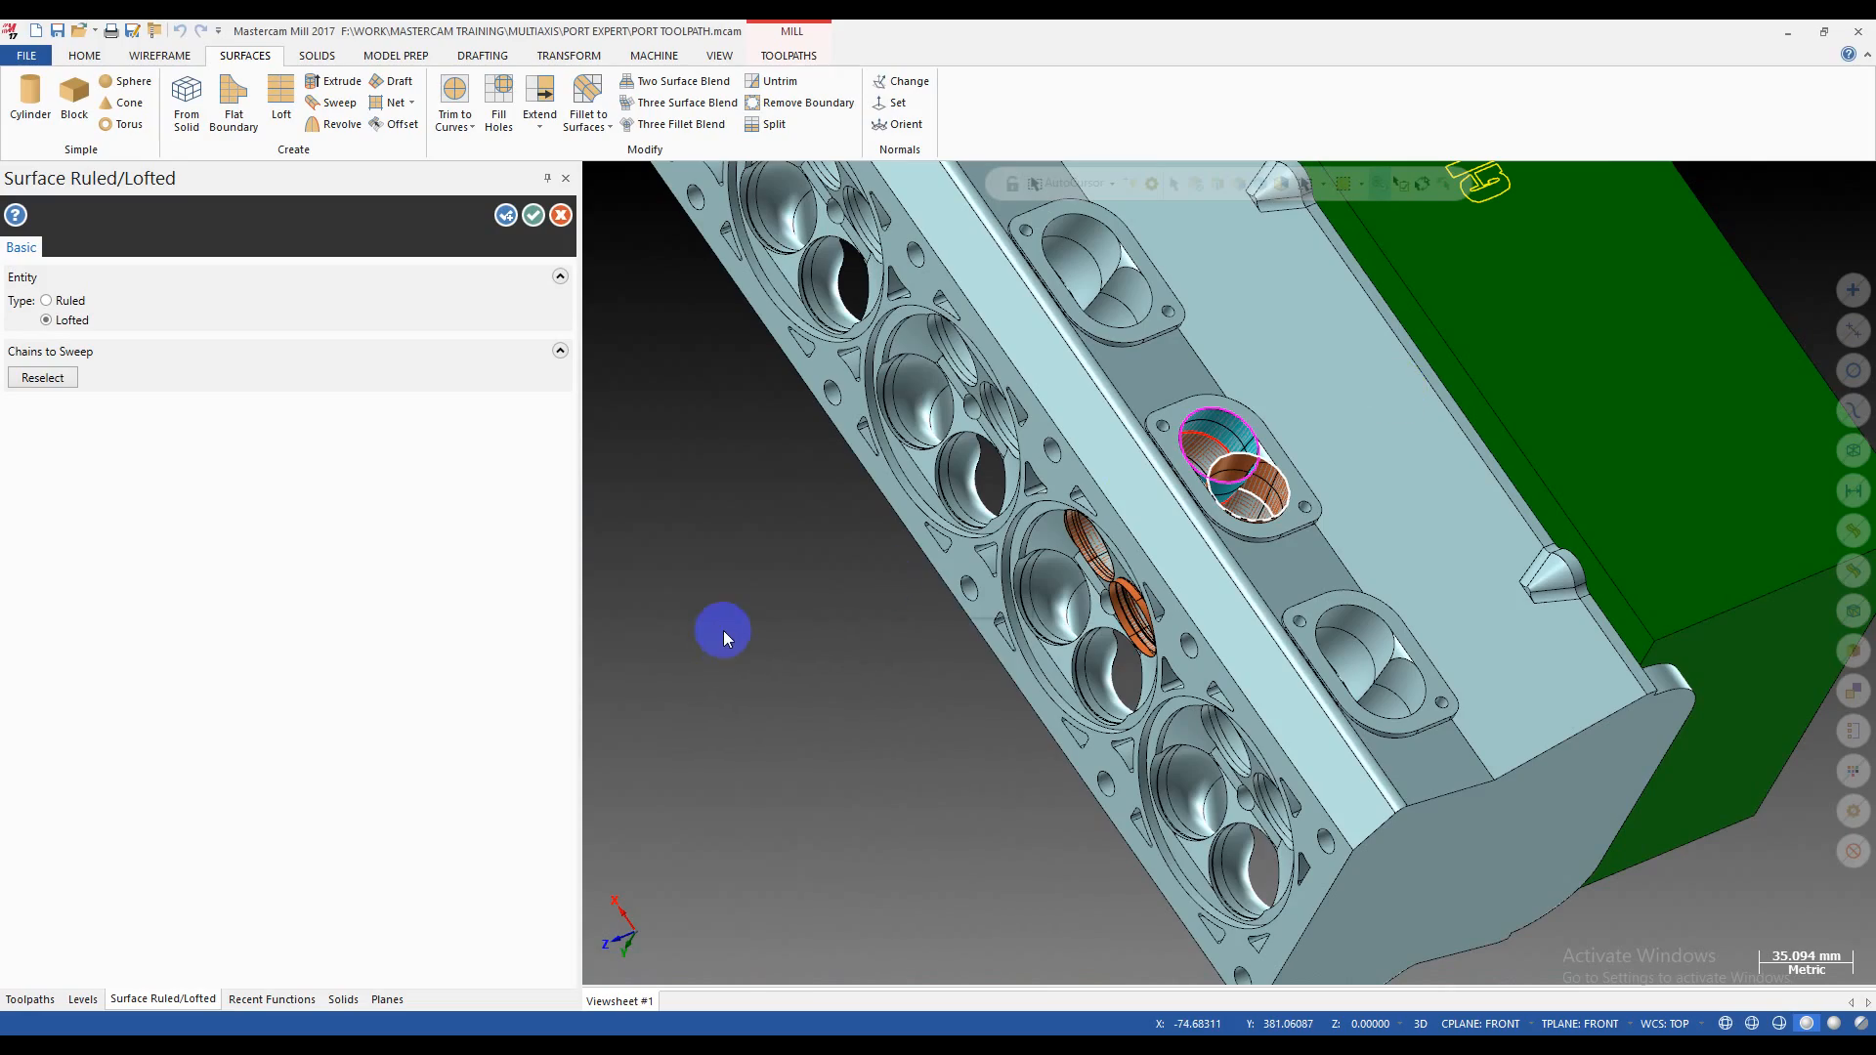
pyautogui.rightClick(725, 638)
pyautogui.click(783, 611)
# - Create a Port Expert multiaxis toolpath for the repaired ports, using the 16 Lollipop Cutter
pyautogui.moveTo(1083, 528); pyautogui.dragTo(1165, 457, button='middle')
pyautogui.scroll(3, 1130, 510)
pyautogui.moveTo(1126, 475); pyautogui.dragTo(1080, 670, button='middle')
pyautogui.moveTo(1236, 408); pyautogui.dragTo(1346, 310, button='middle')
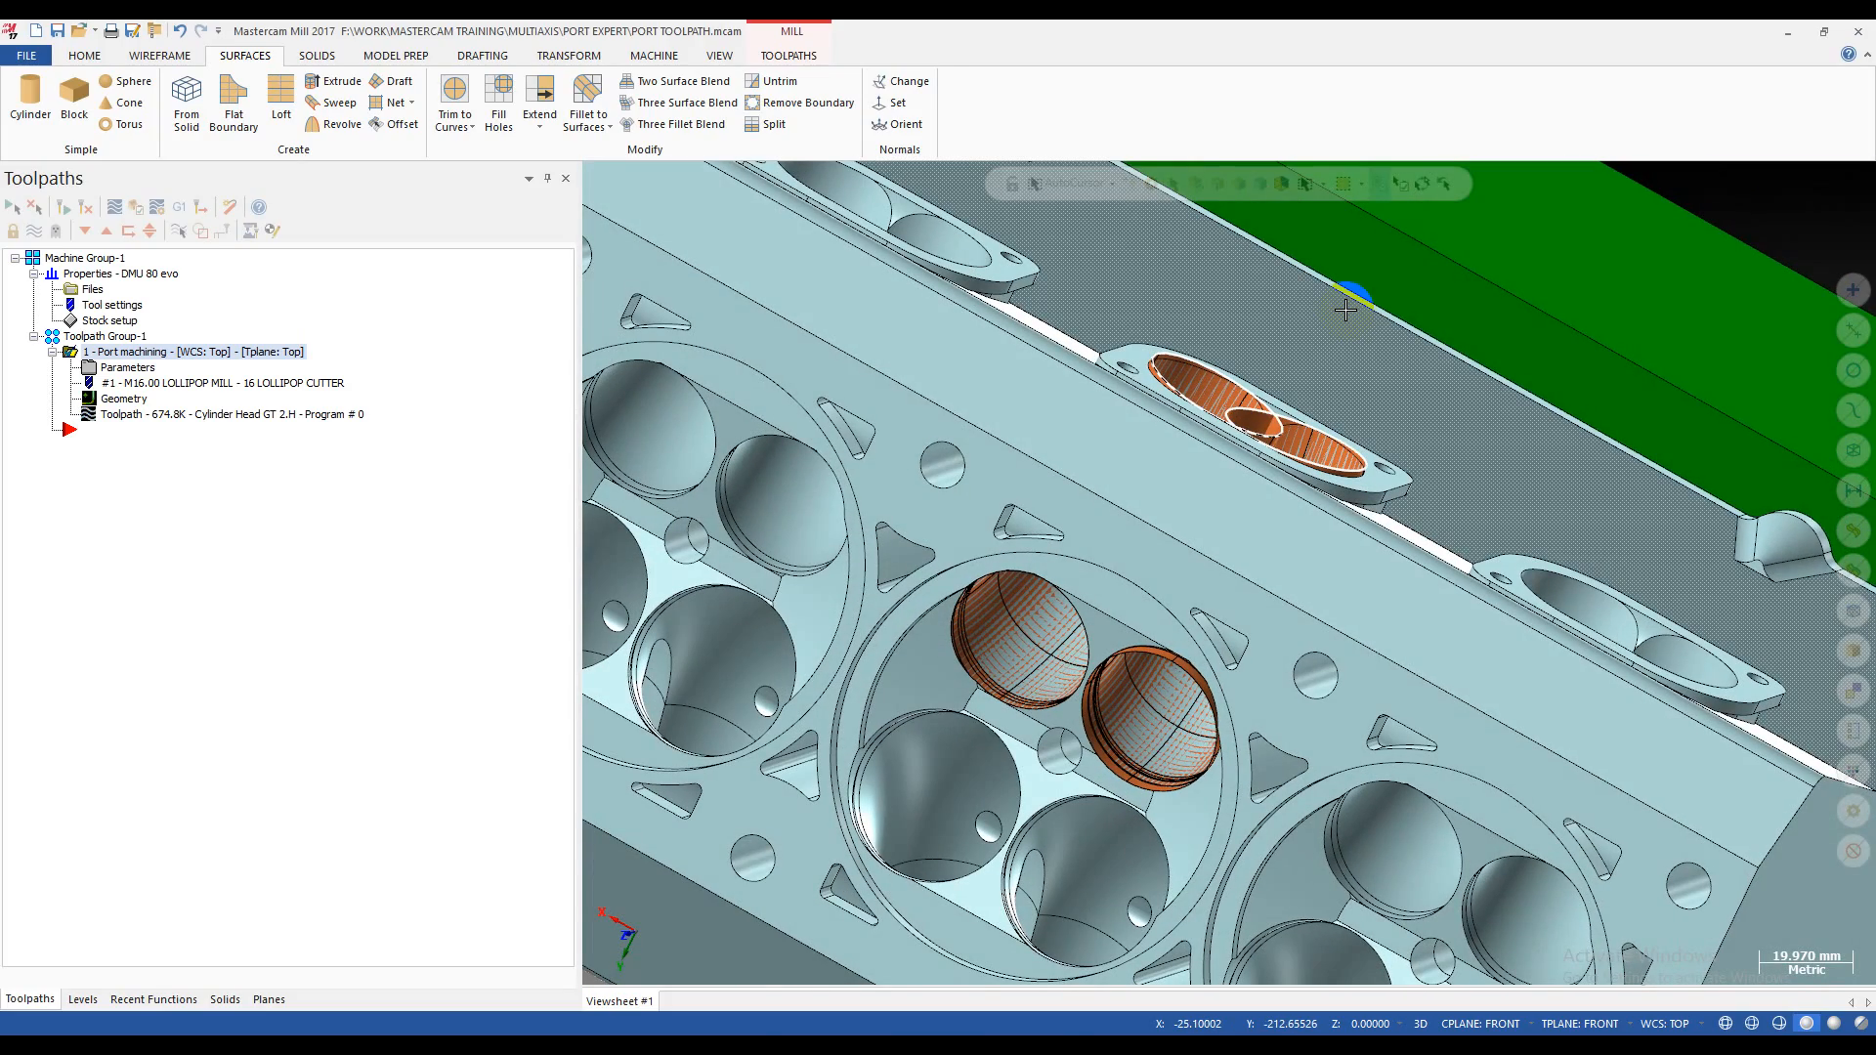
pyautogui.moveTo(1486, 402); pyautogui.dragTo(625, 337, button='middle')
pyautogui.scroll(-3, 596, 357)
pyautogui.moveTo(911, 448); pyautogui.dragTo(780, 262, button='middle')
pyautogui.click(785, 56)
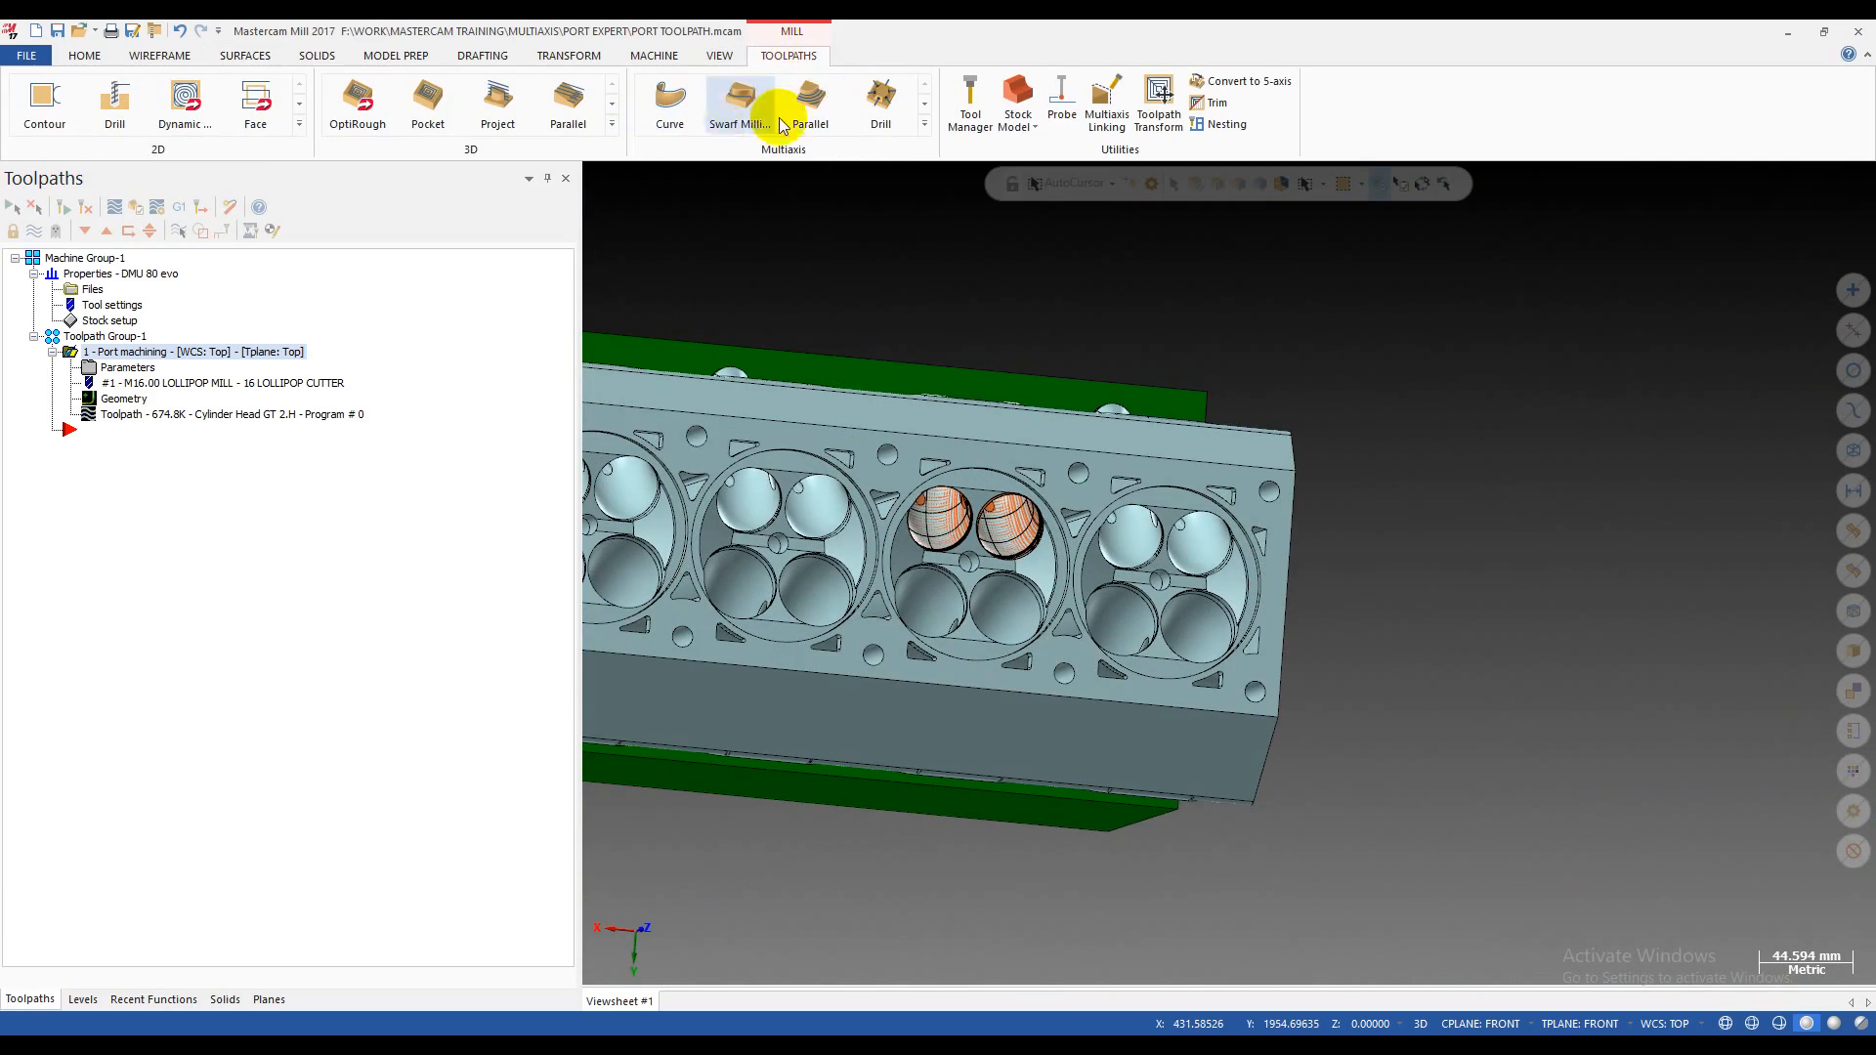
pyautogui.click(924, 125)
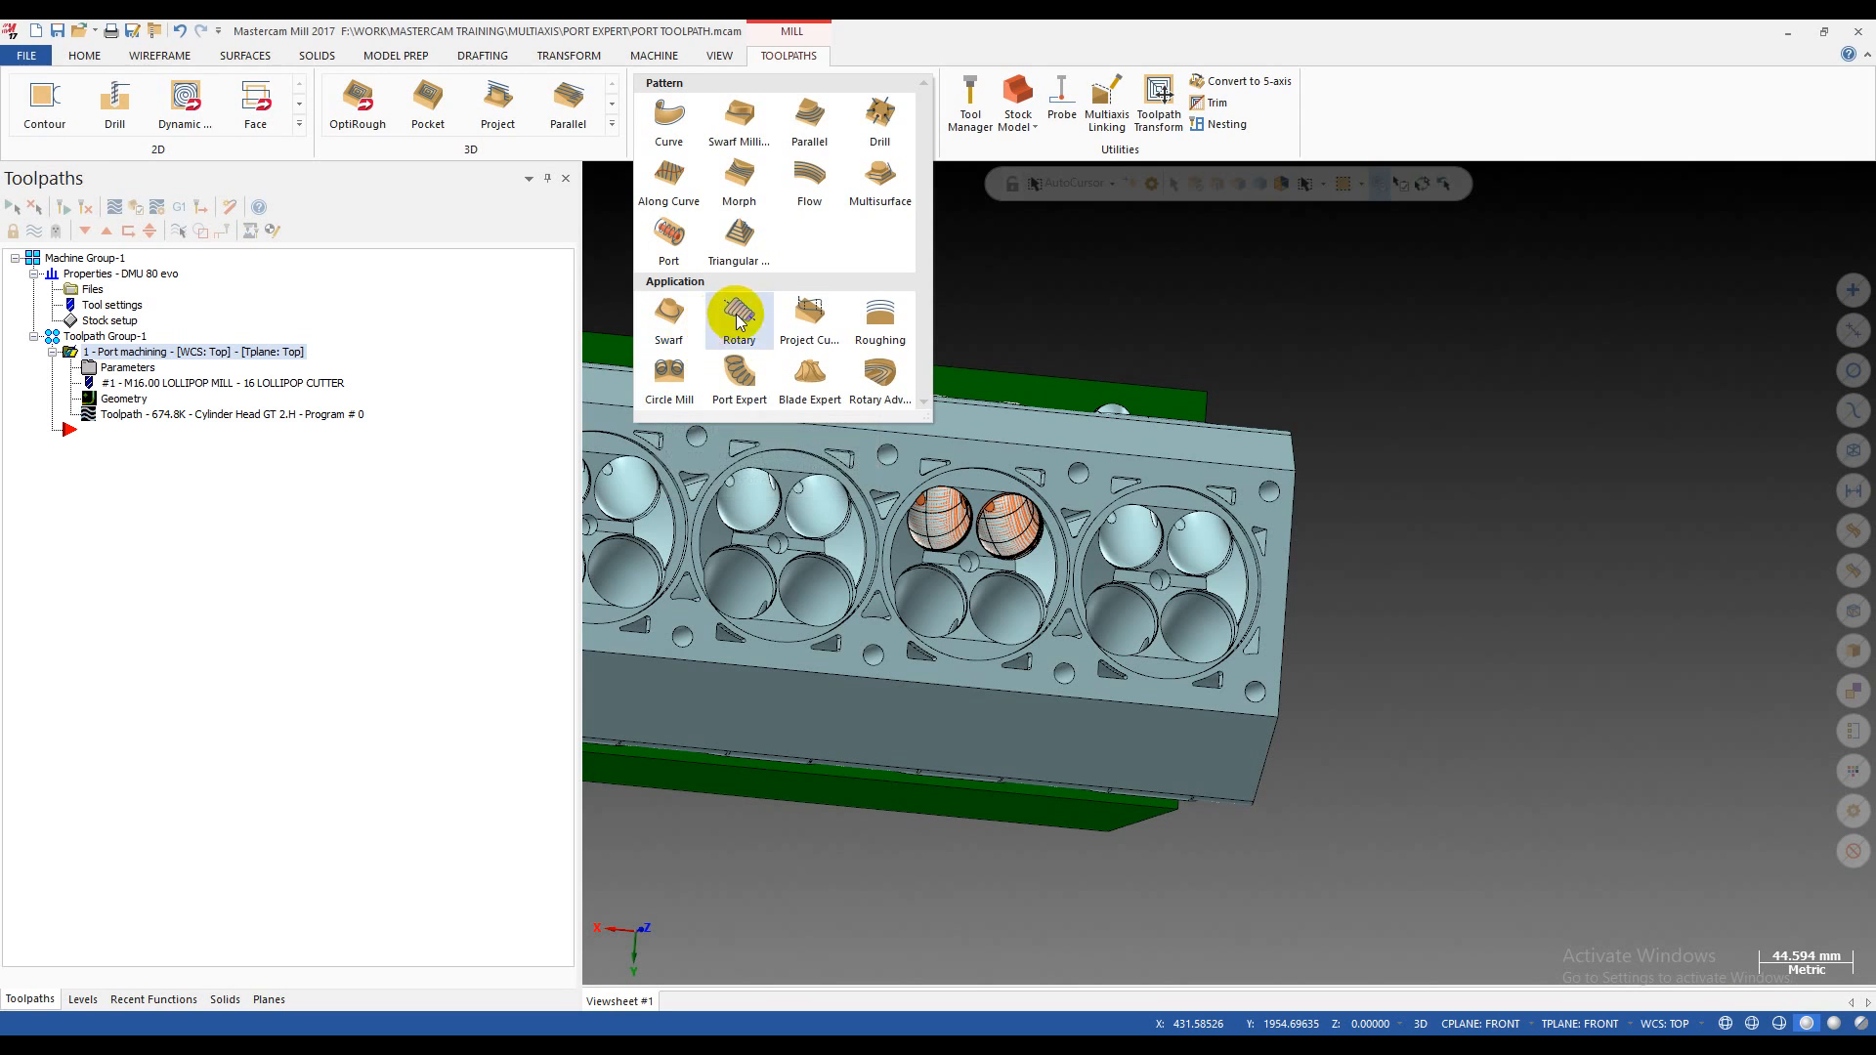
pyautogui.click(729, 391)
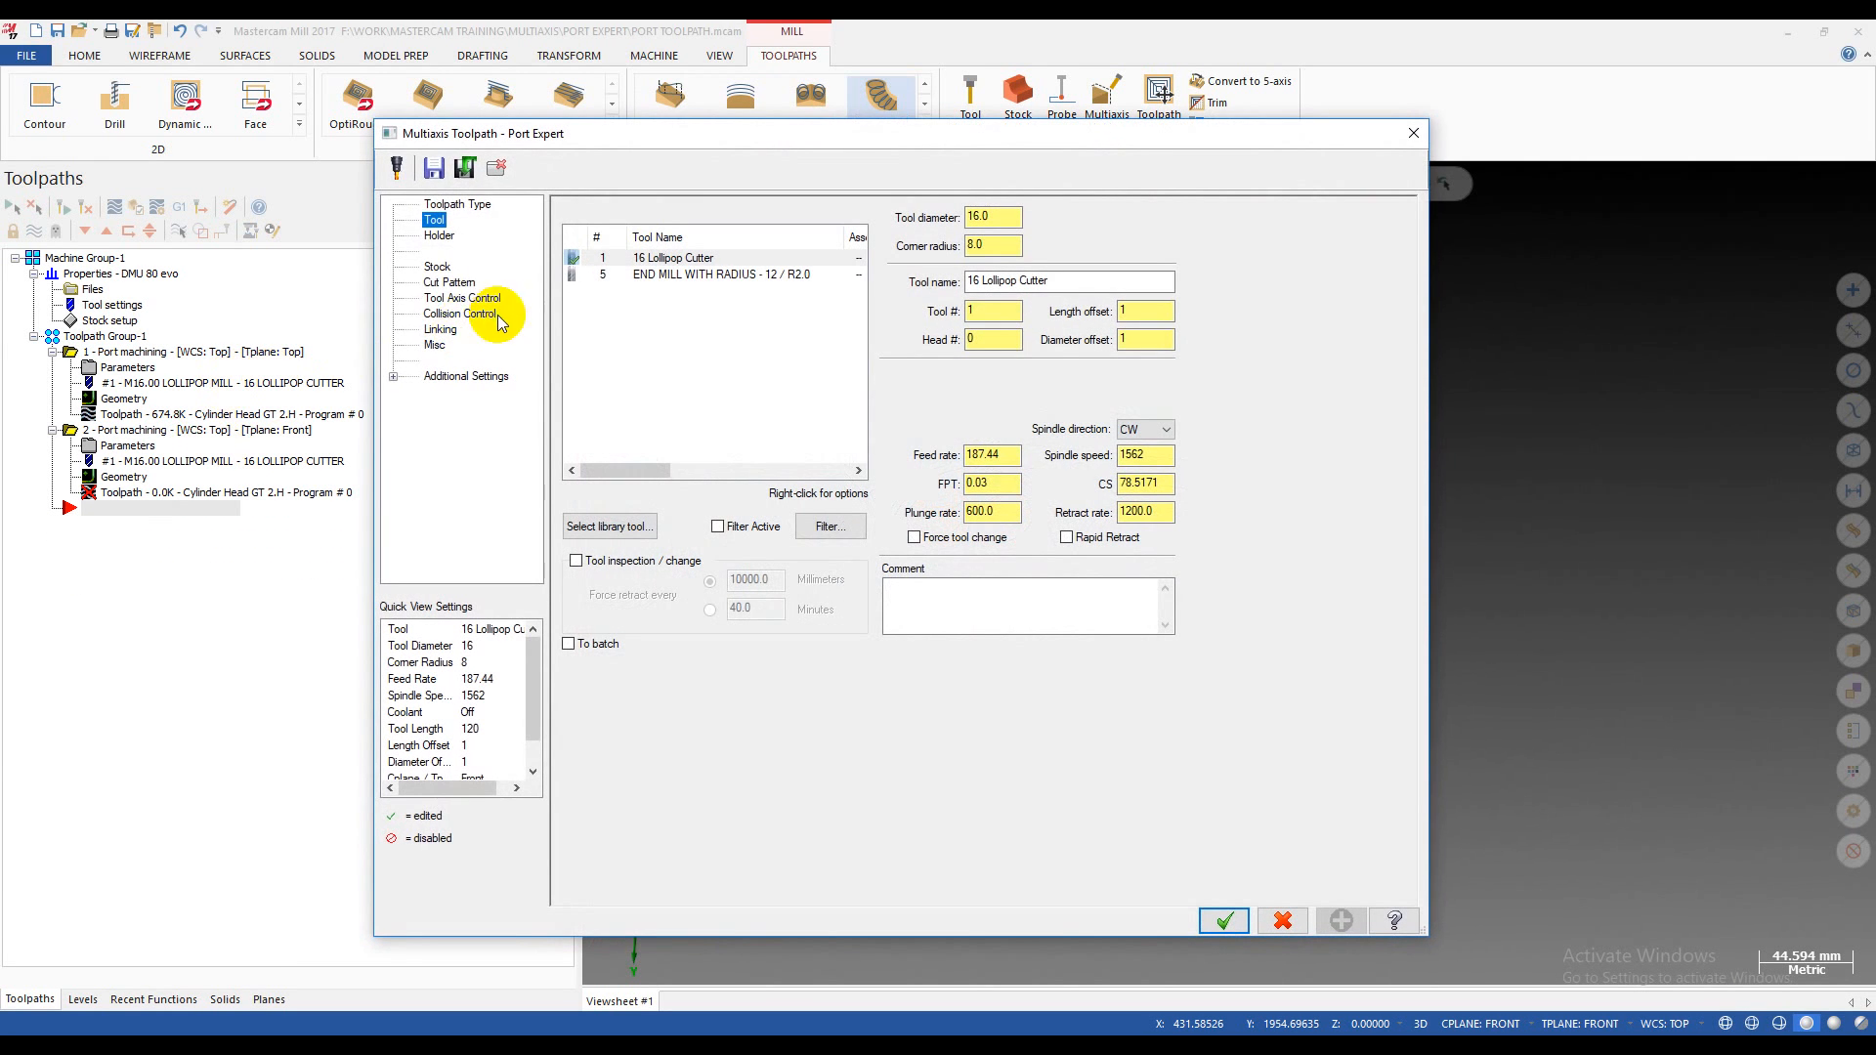
pyautogui.click(671, 257)
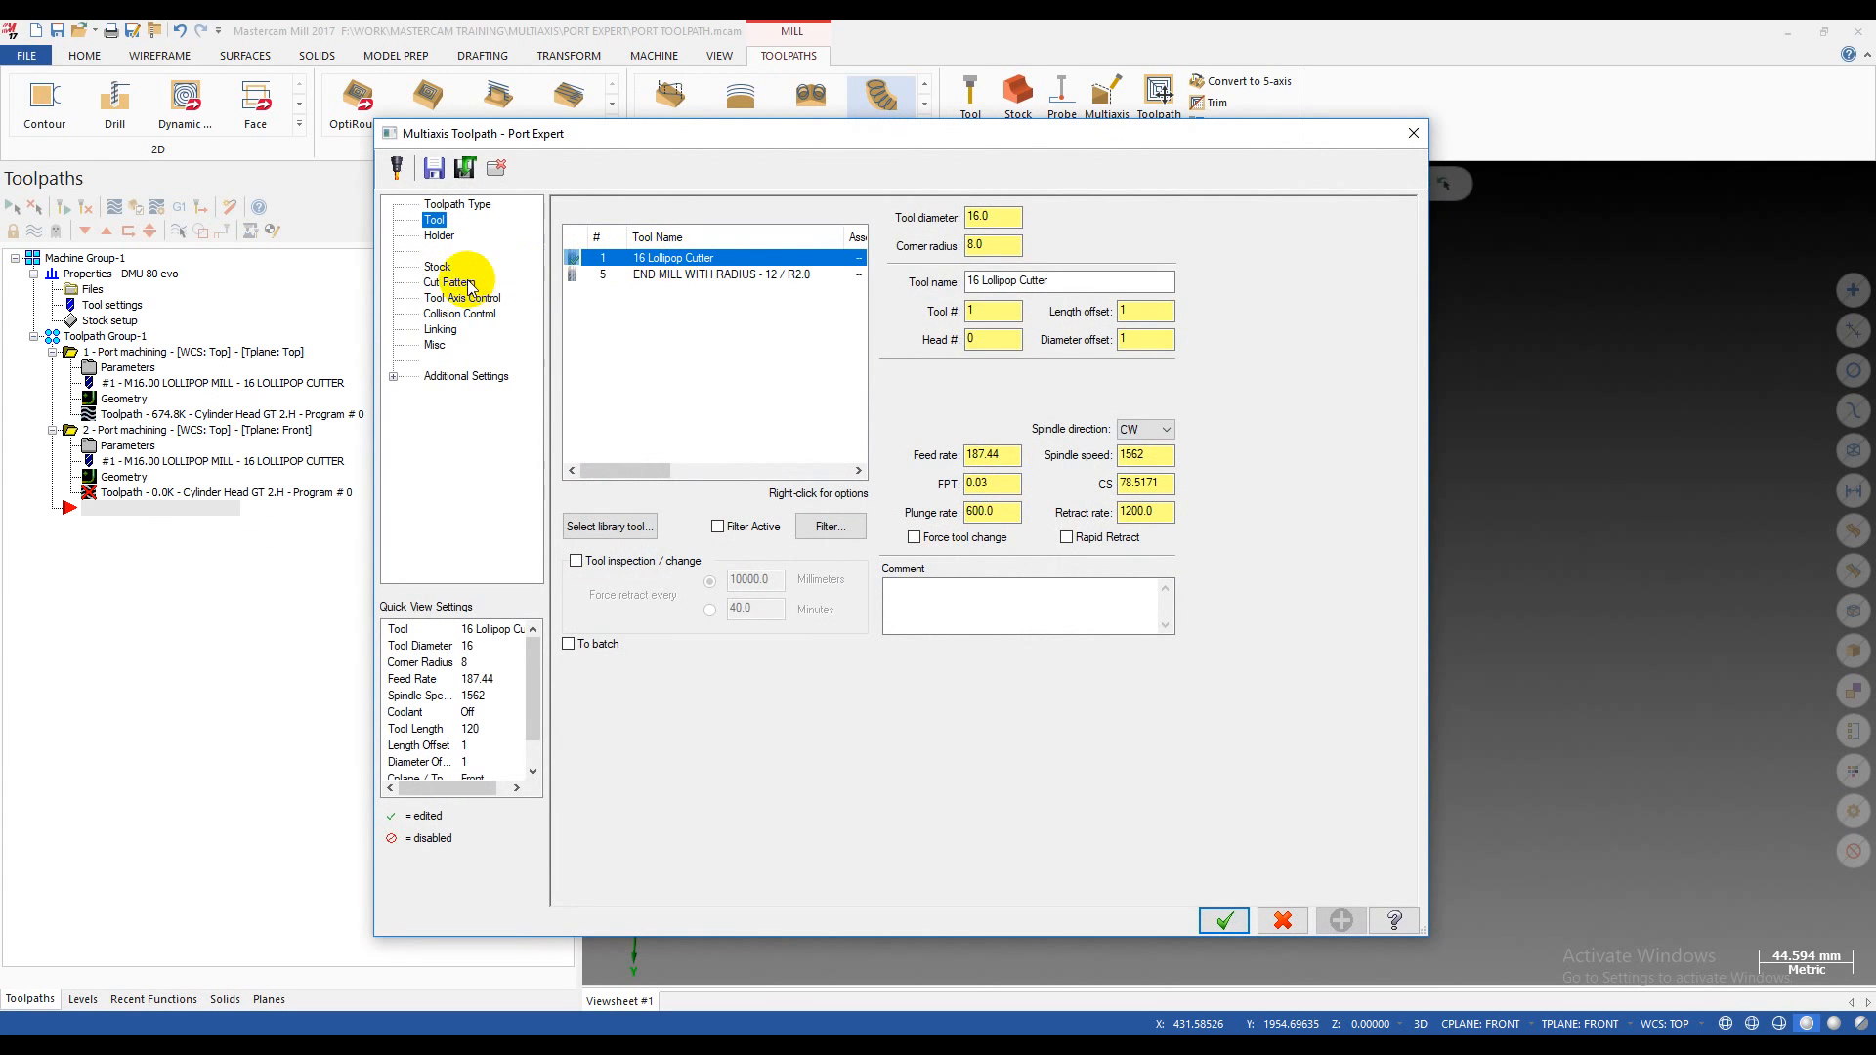
# - Assign the wall surfaces of the right-hand port in the highlighted pair as the toolpath's machining surfaces
pyautogui.click(444, 282)
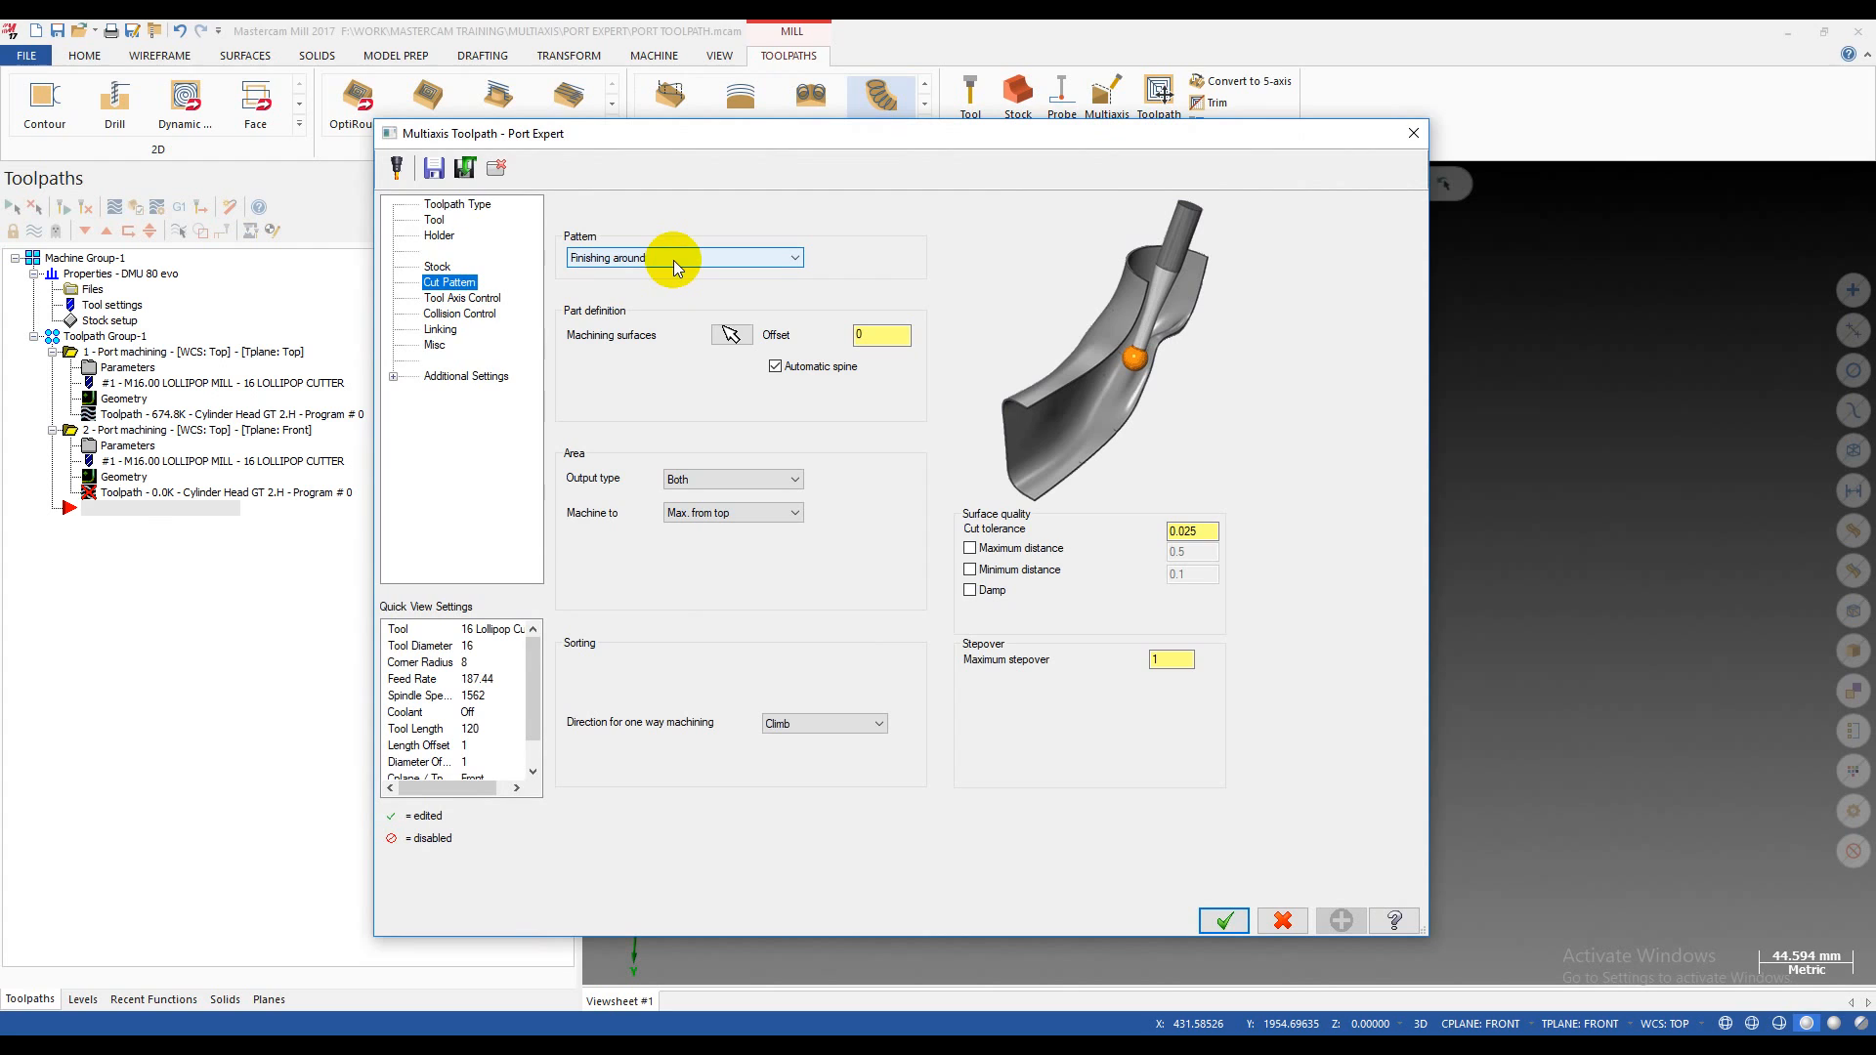
pyautogui.click(731, 335)
pyautogui.scroll(5, 977, 488)
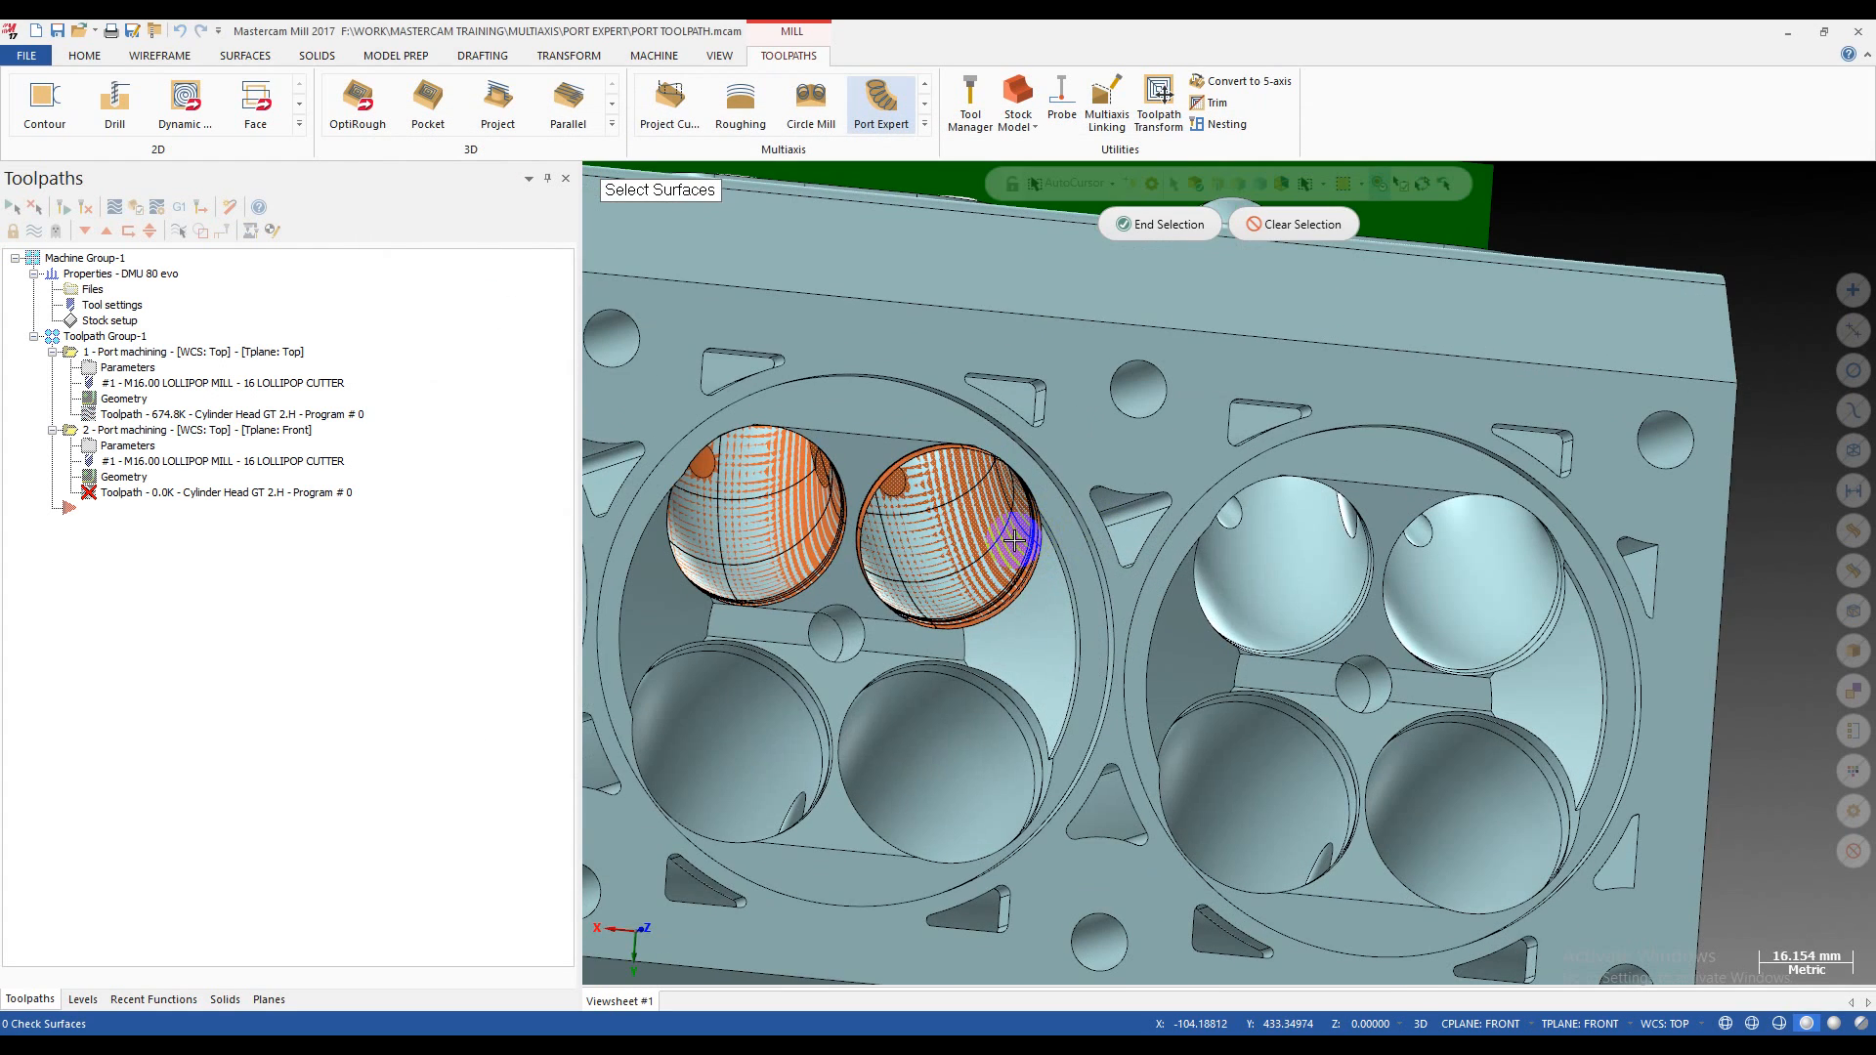
pyautogui.scroll(2, 1029, 547)
pyautogui.click(1006, 557)
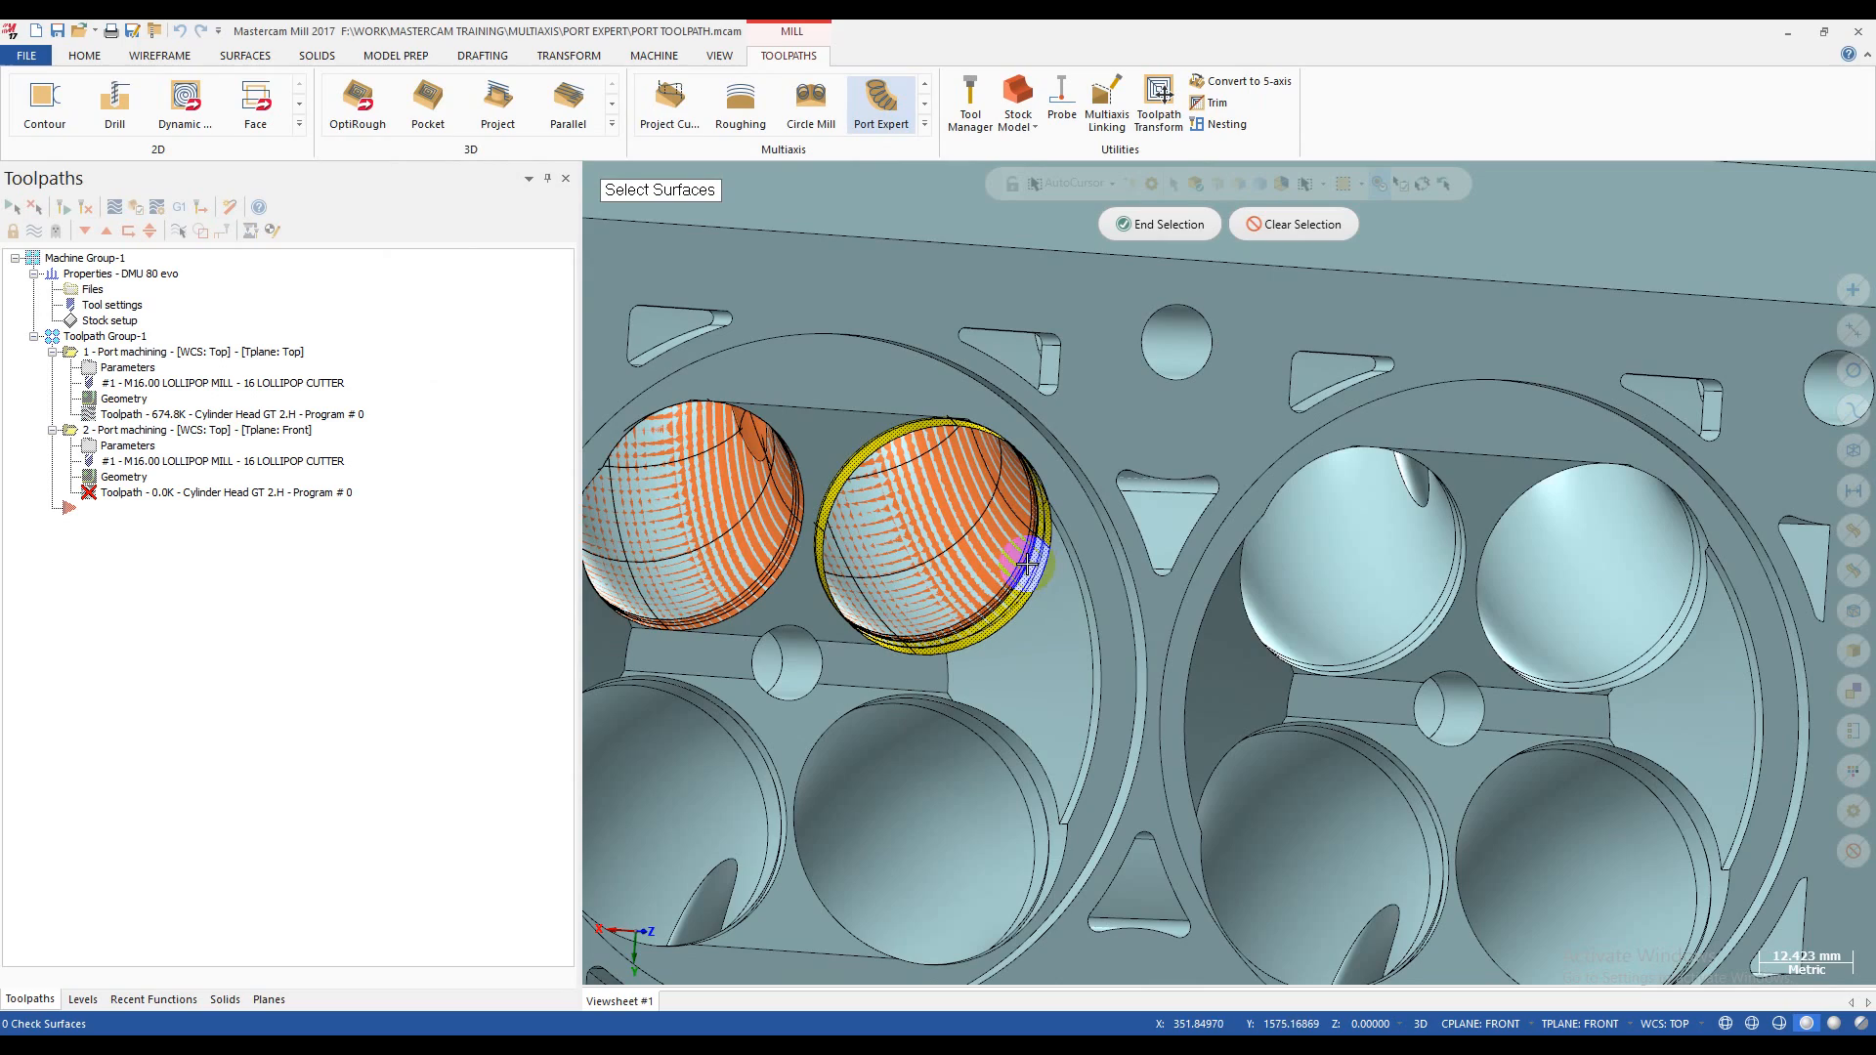
pyautogui.scroll(-3, 977, 548)
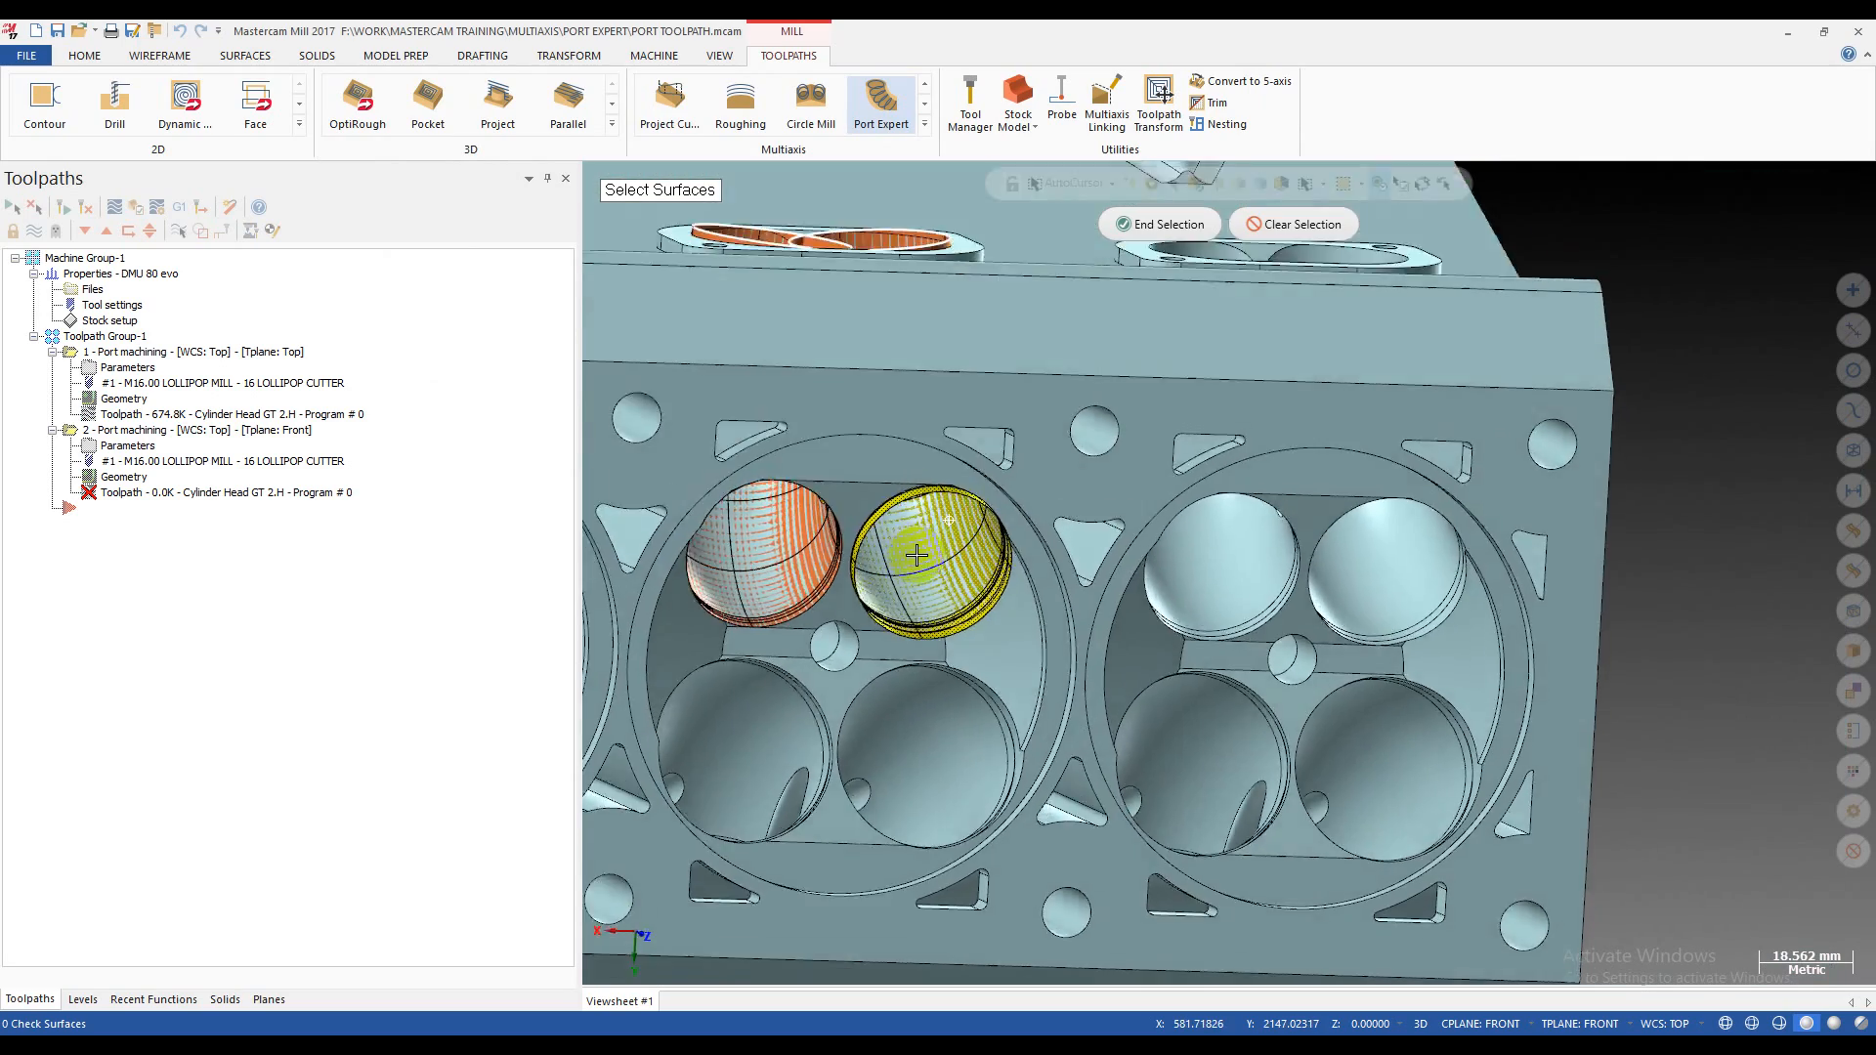
pyautogui.moveTo(927, 470); pyautogui.dragTo(921, 430, button='middle')
pyautogui.scroll(1, 844, 567)
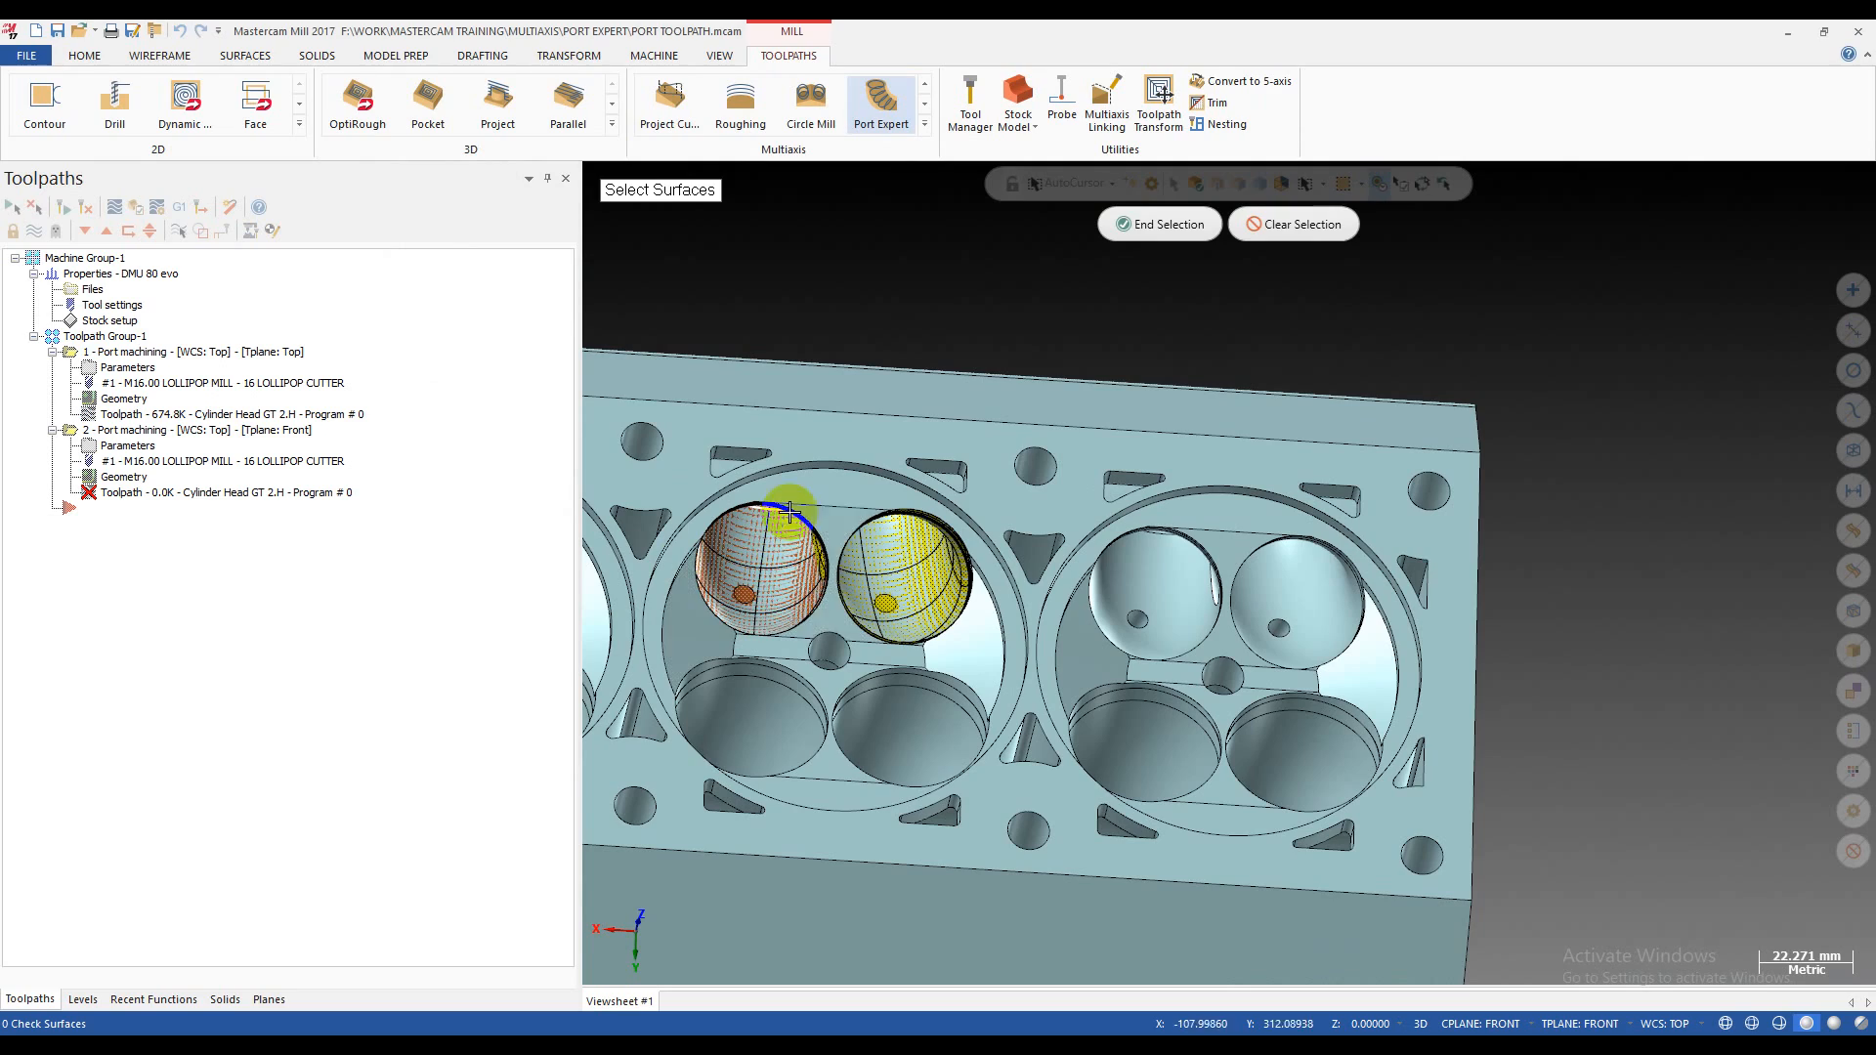
pyautogui.click(1153, 239)
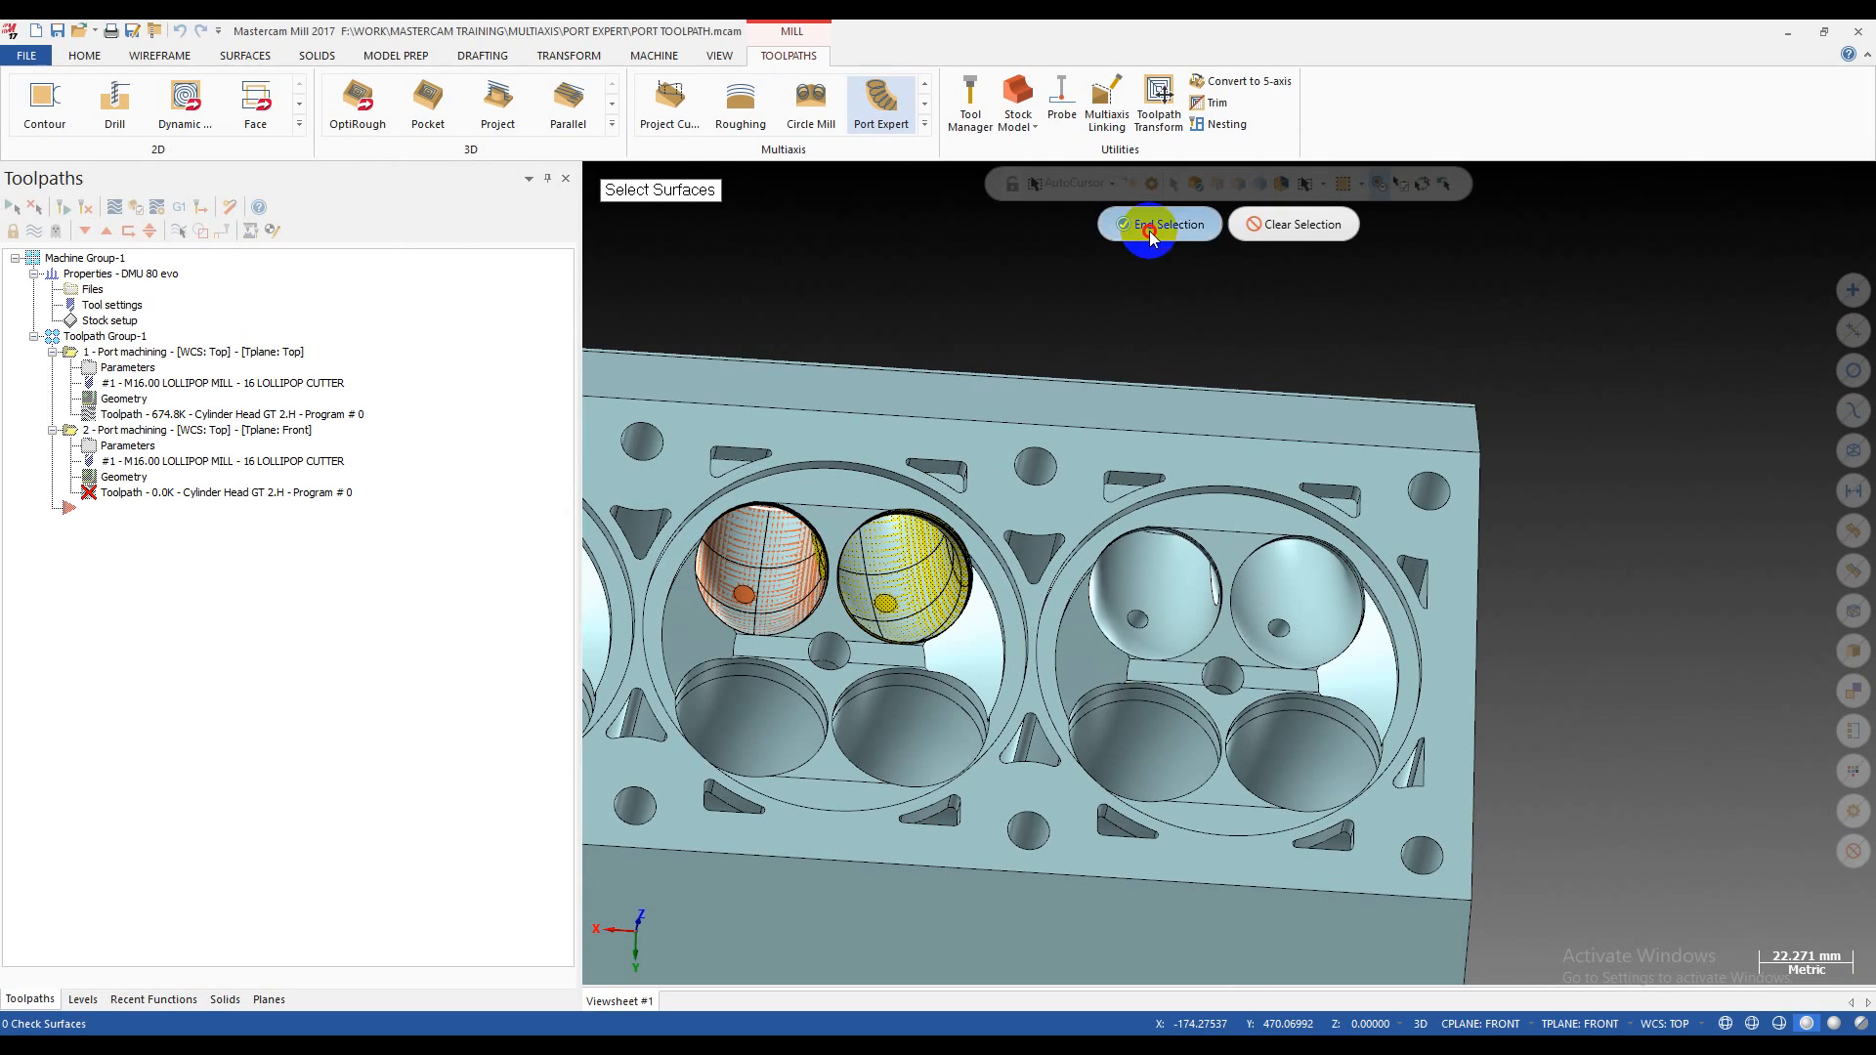
pyautogui.scroll(3, 993, 577)
pyautogui.moveTo(993, 576); pyautogui.dragTo(1039, 314, button='middle')
pyautogui.click(1138, 220)
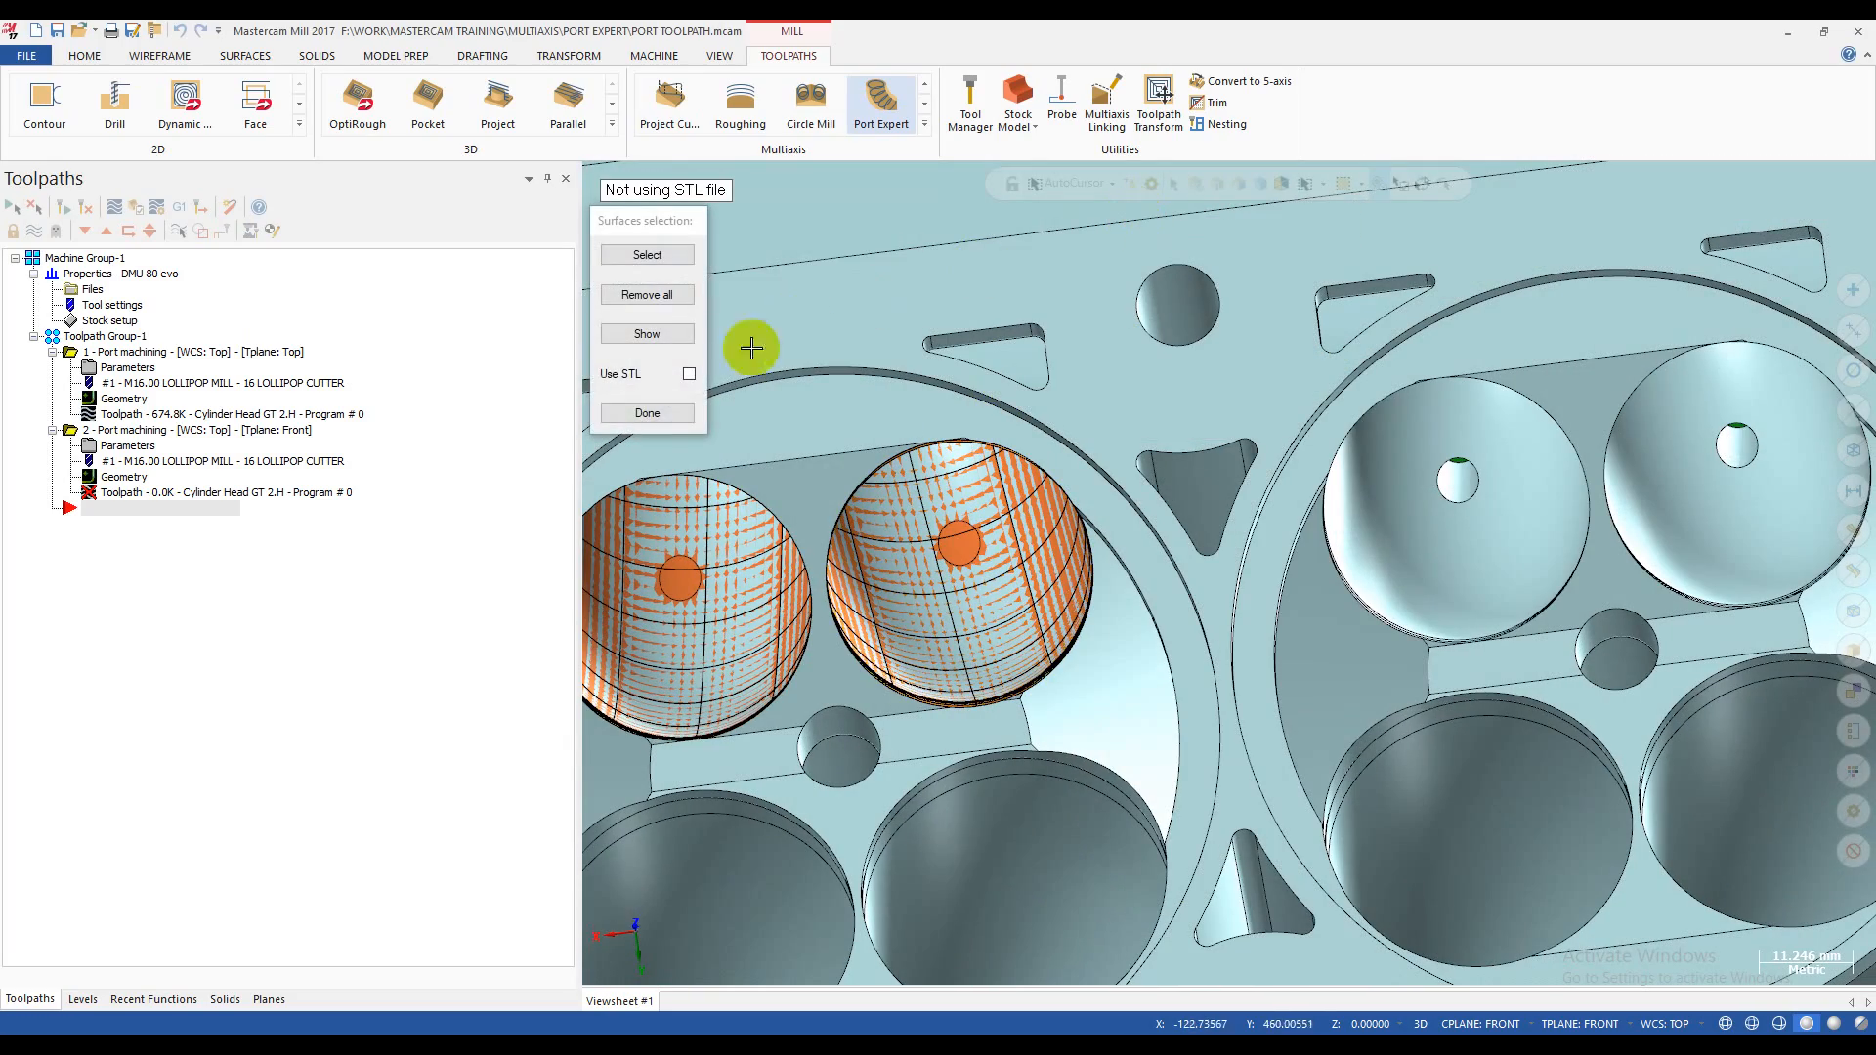
pyautogui.click(653, 410)
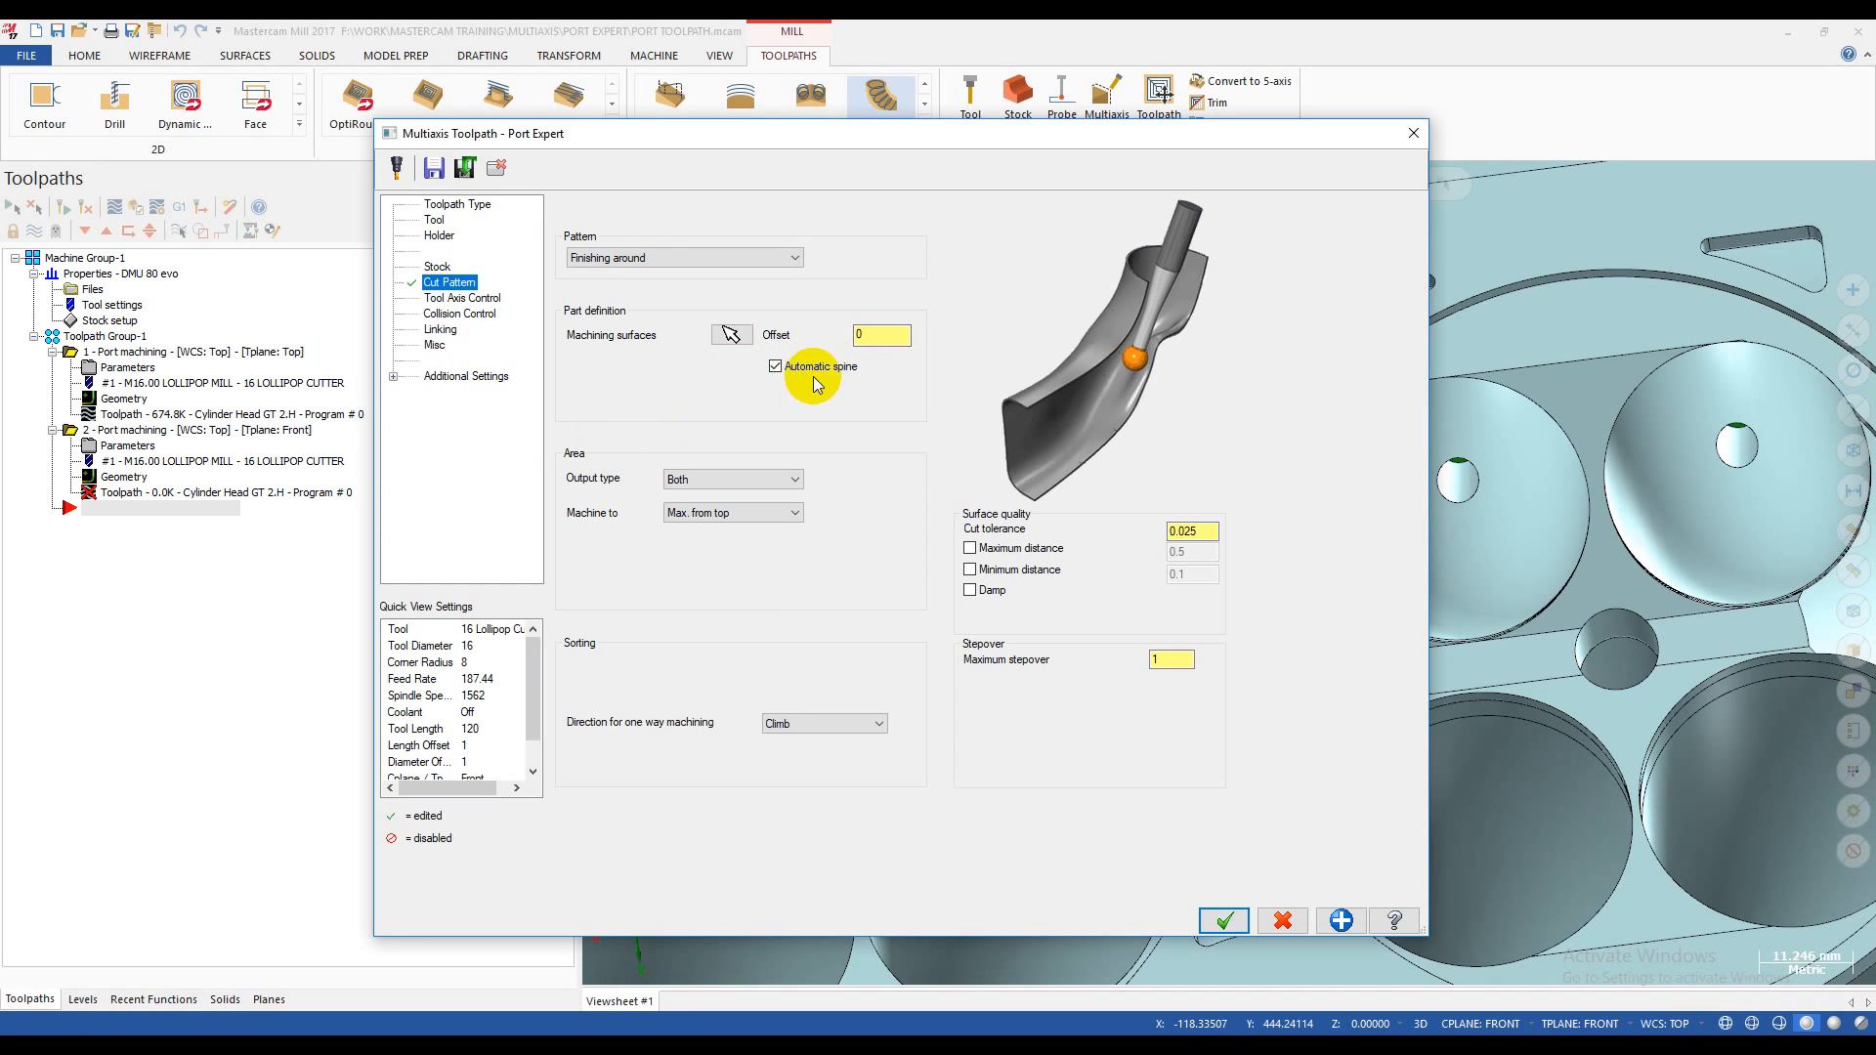
# - Set the machining surface offset to -0.05, with output type Both and machining to Midpoint
pyautogui.click(870, 333)
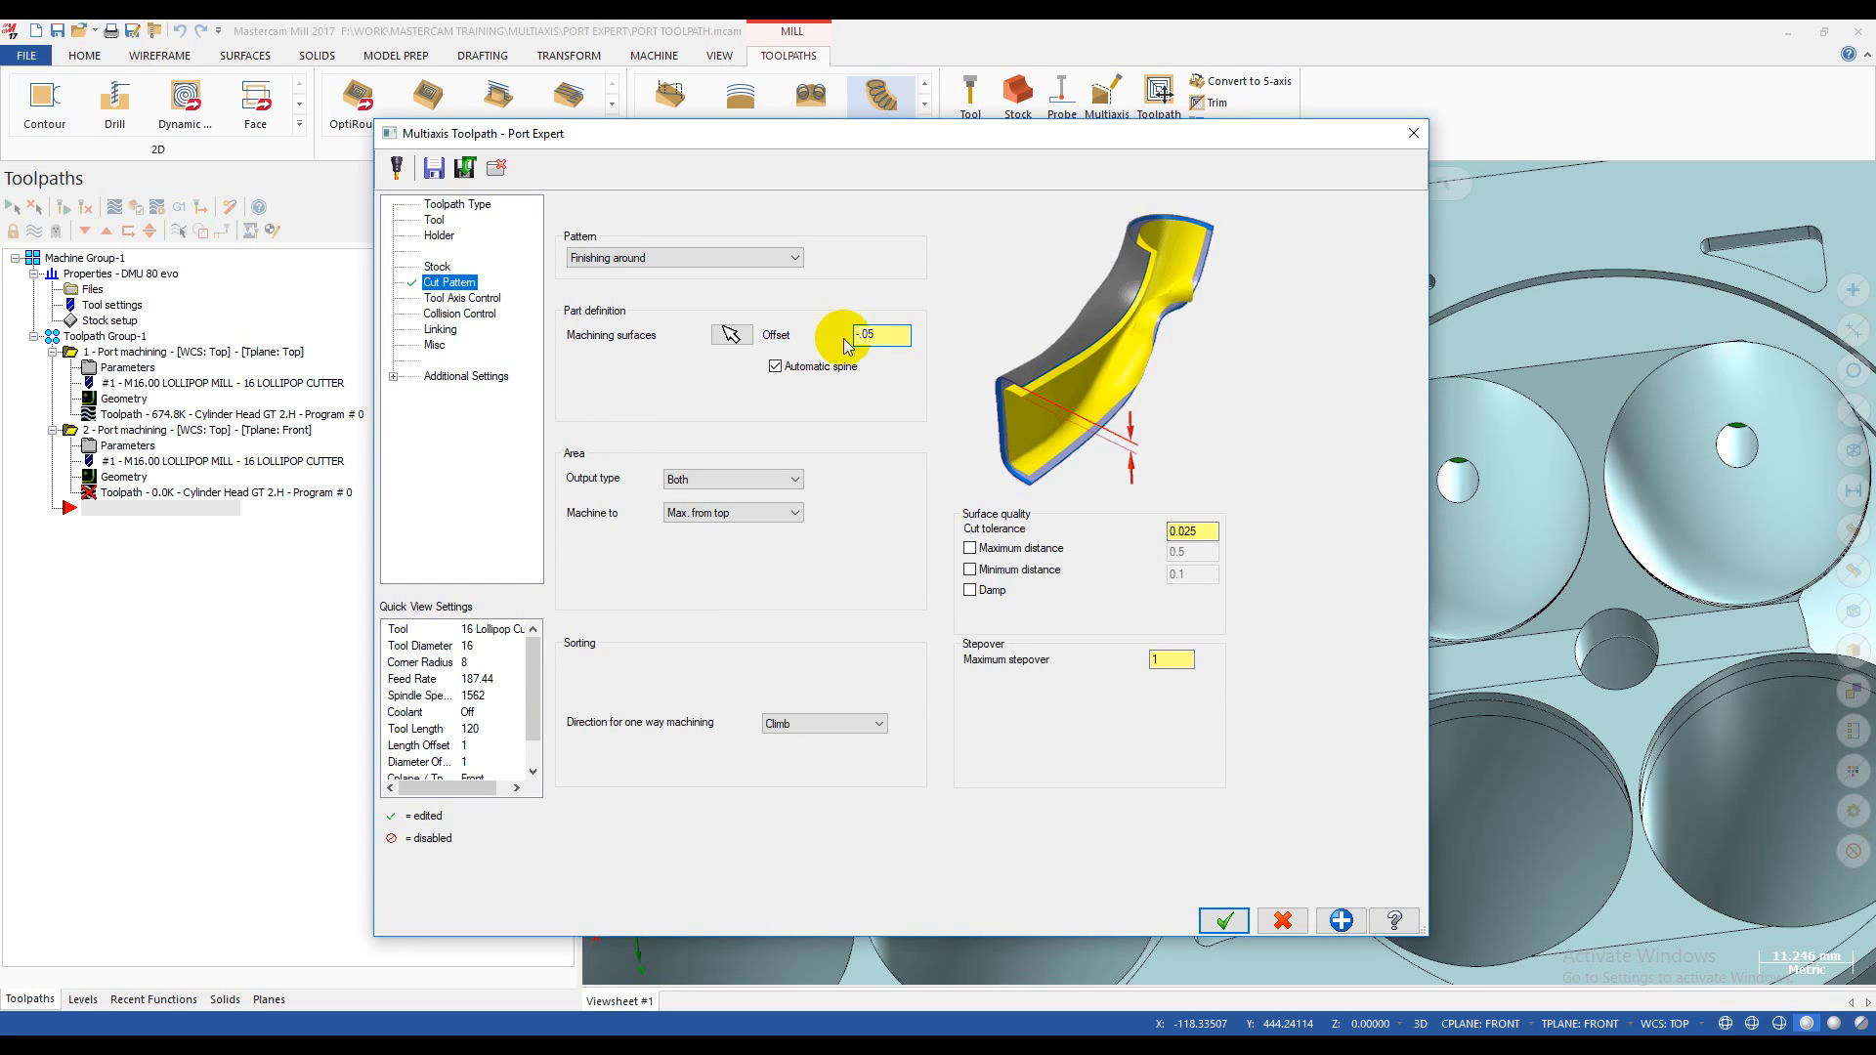
pyautogui.click(751, 479)
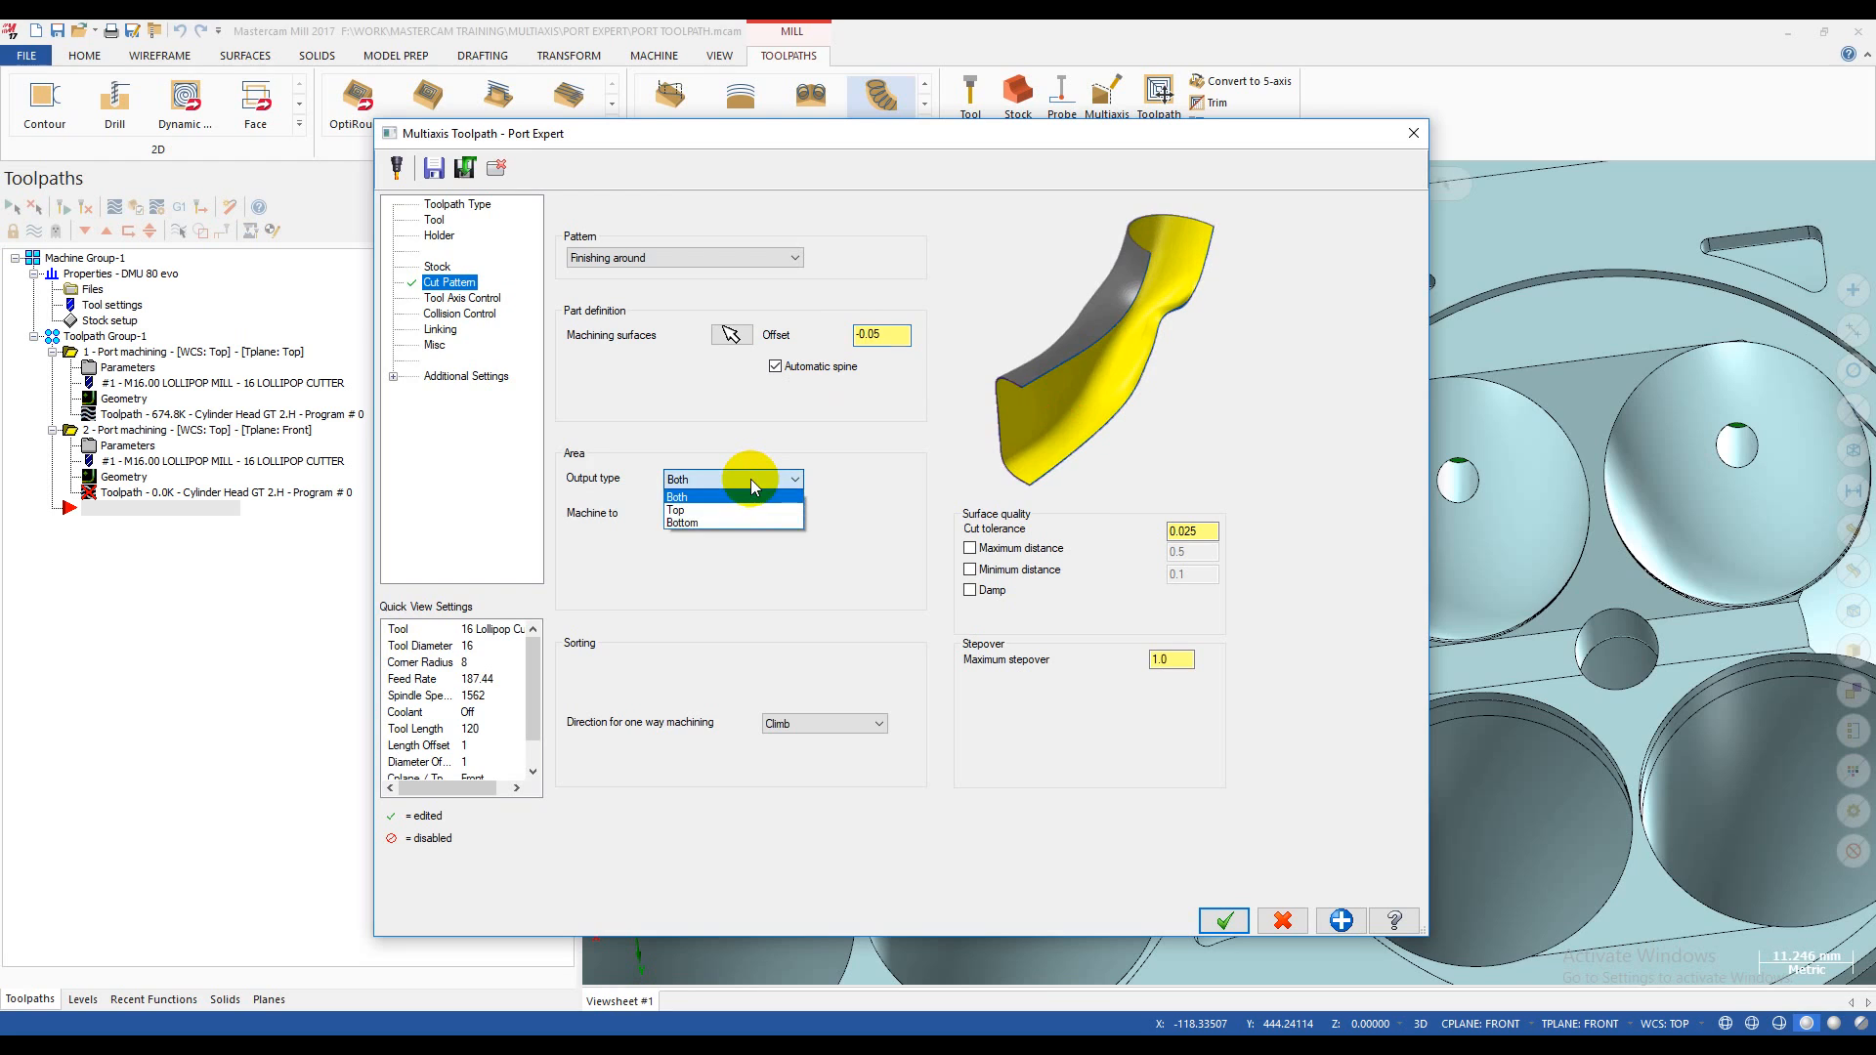
pyautogui.click(737, 491)
pyautogui.click(724, 514)
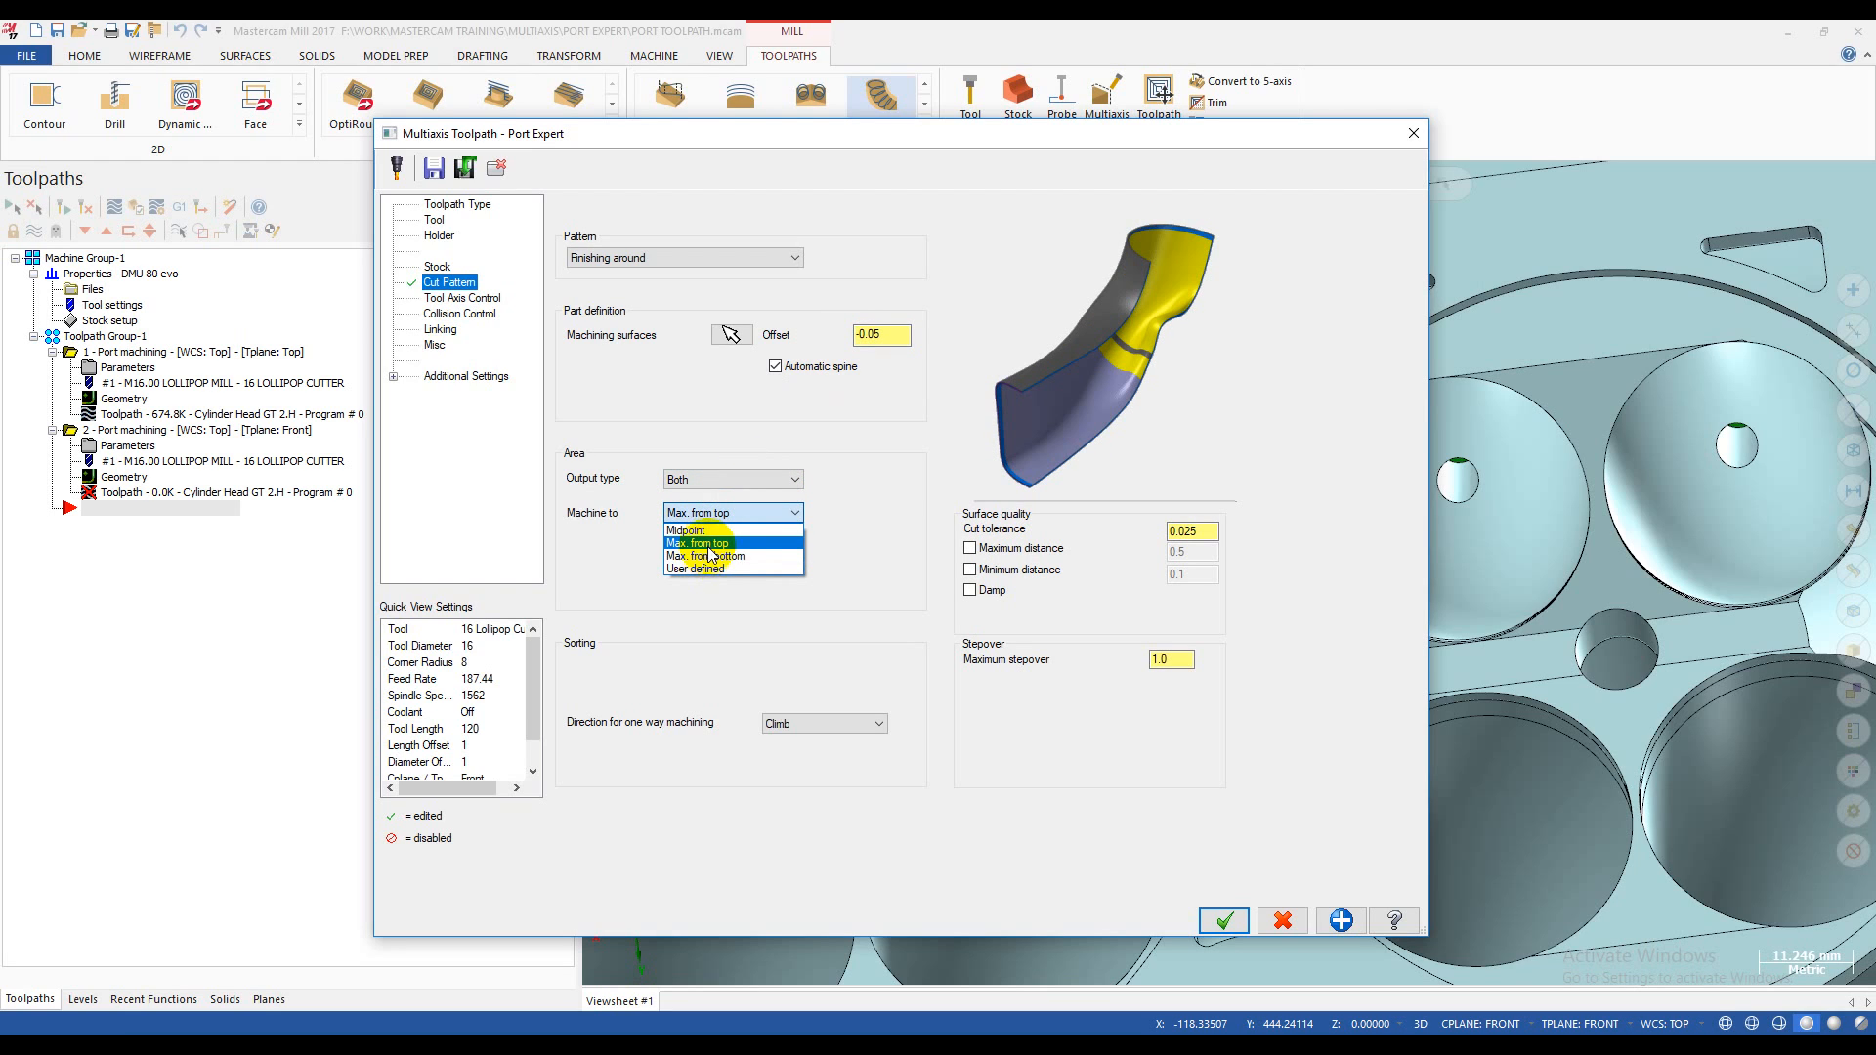
pyautogui.click(685, 530)
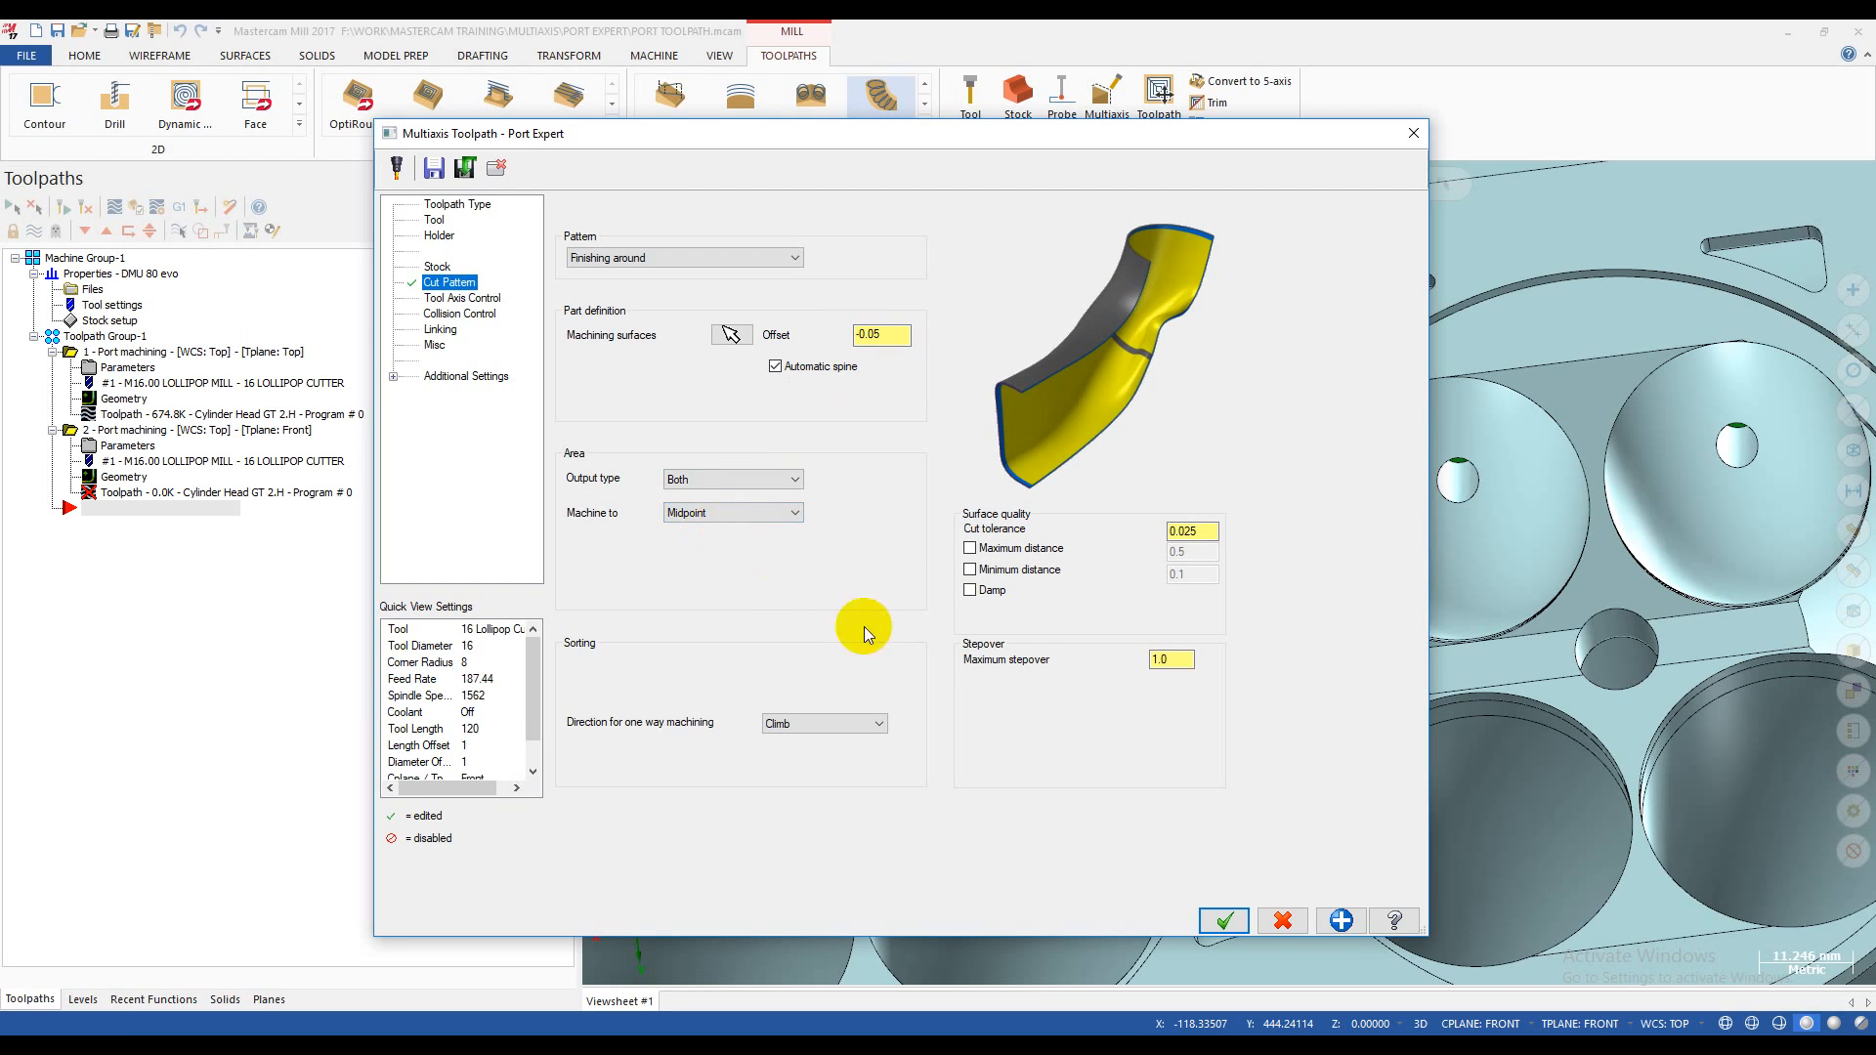
pyautogui.click(1165, 663)
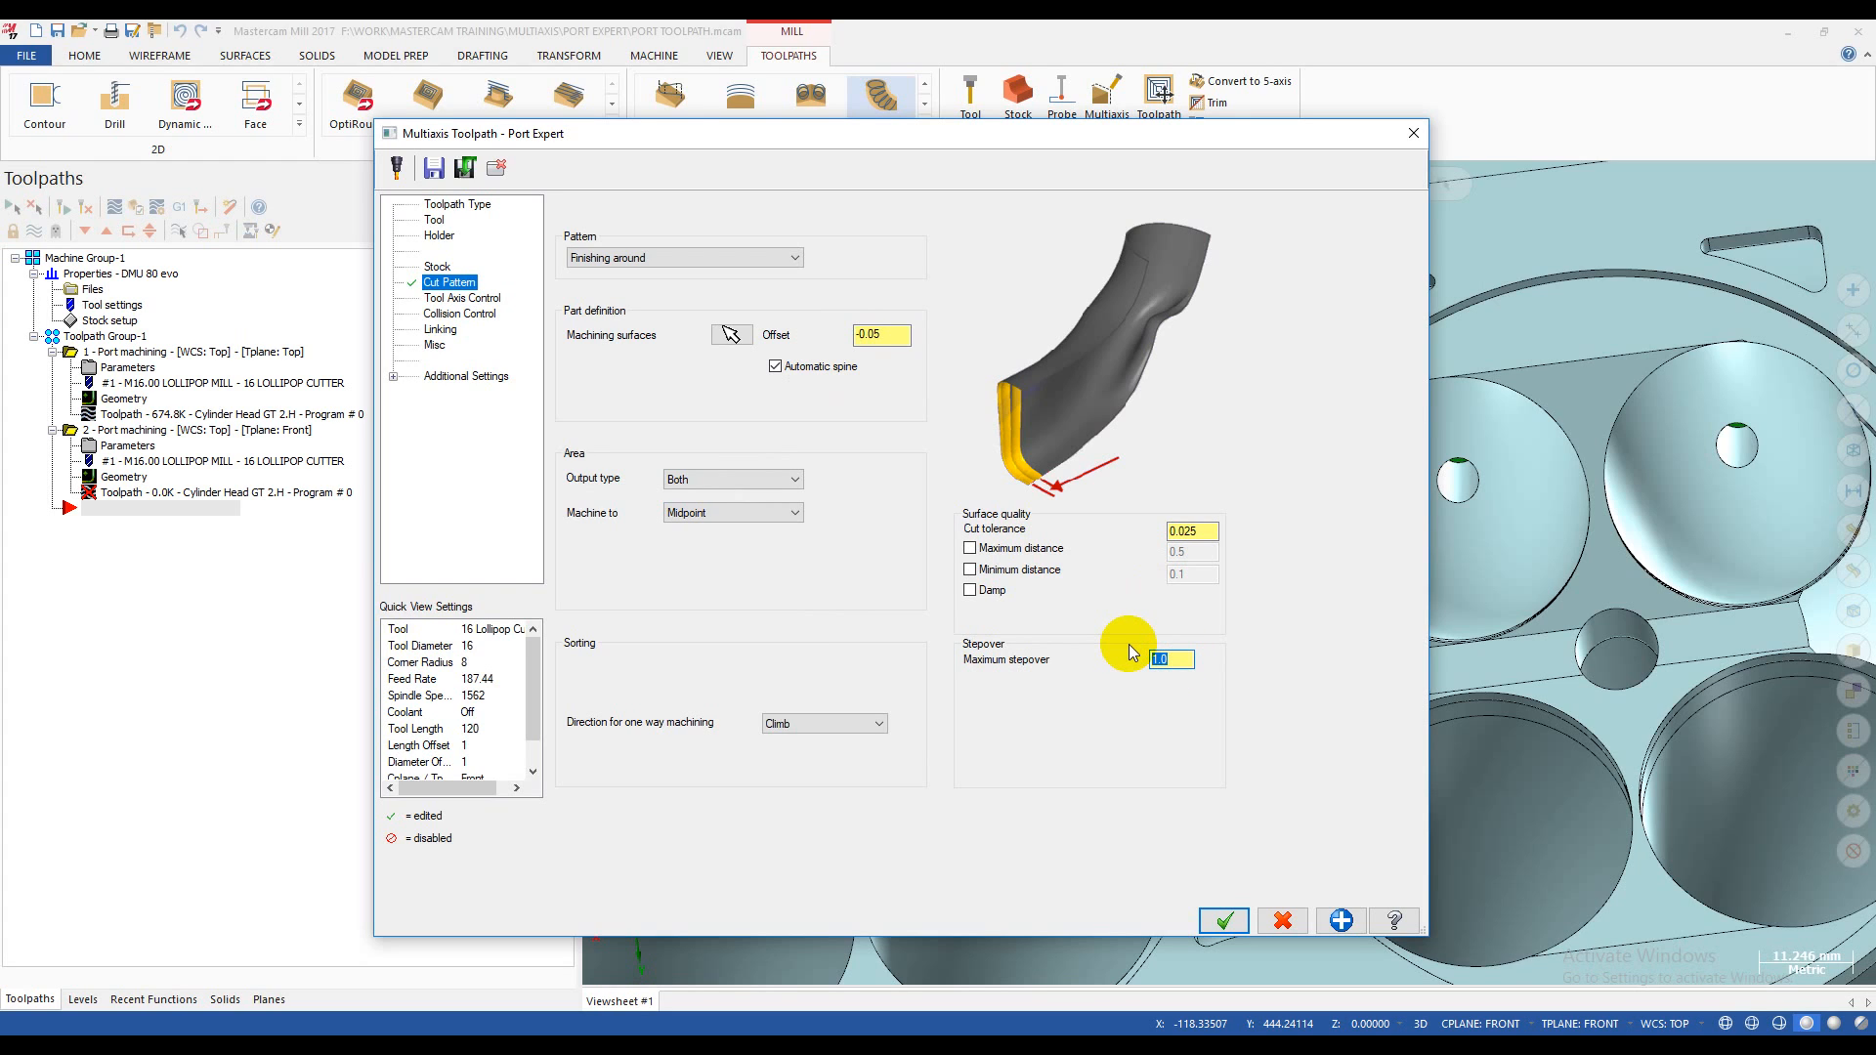
# - Set the collision clearances to 0.1 for shaft and arbor and 1 for the holder, and generate the toolpath
pyautogui.click(461, 298)
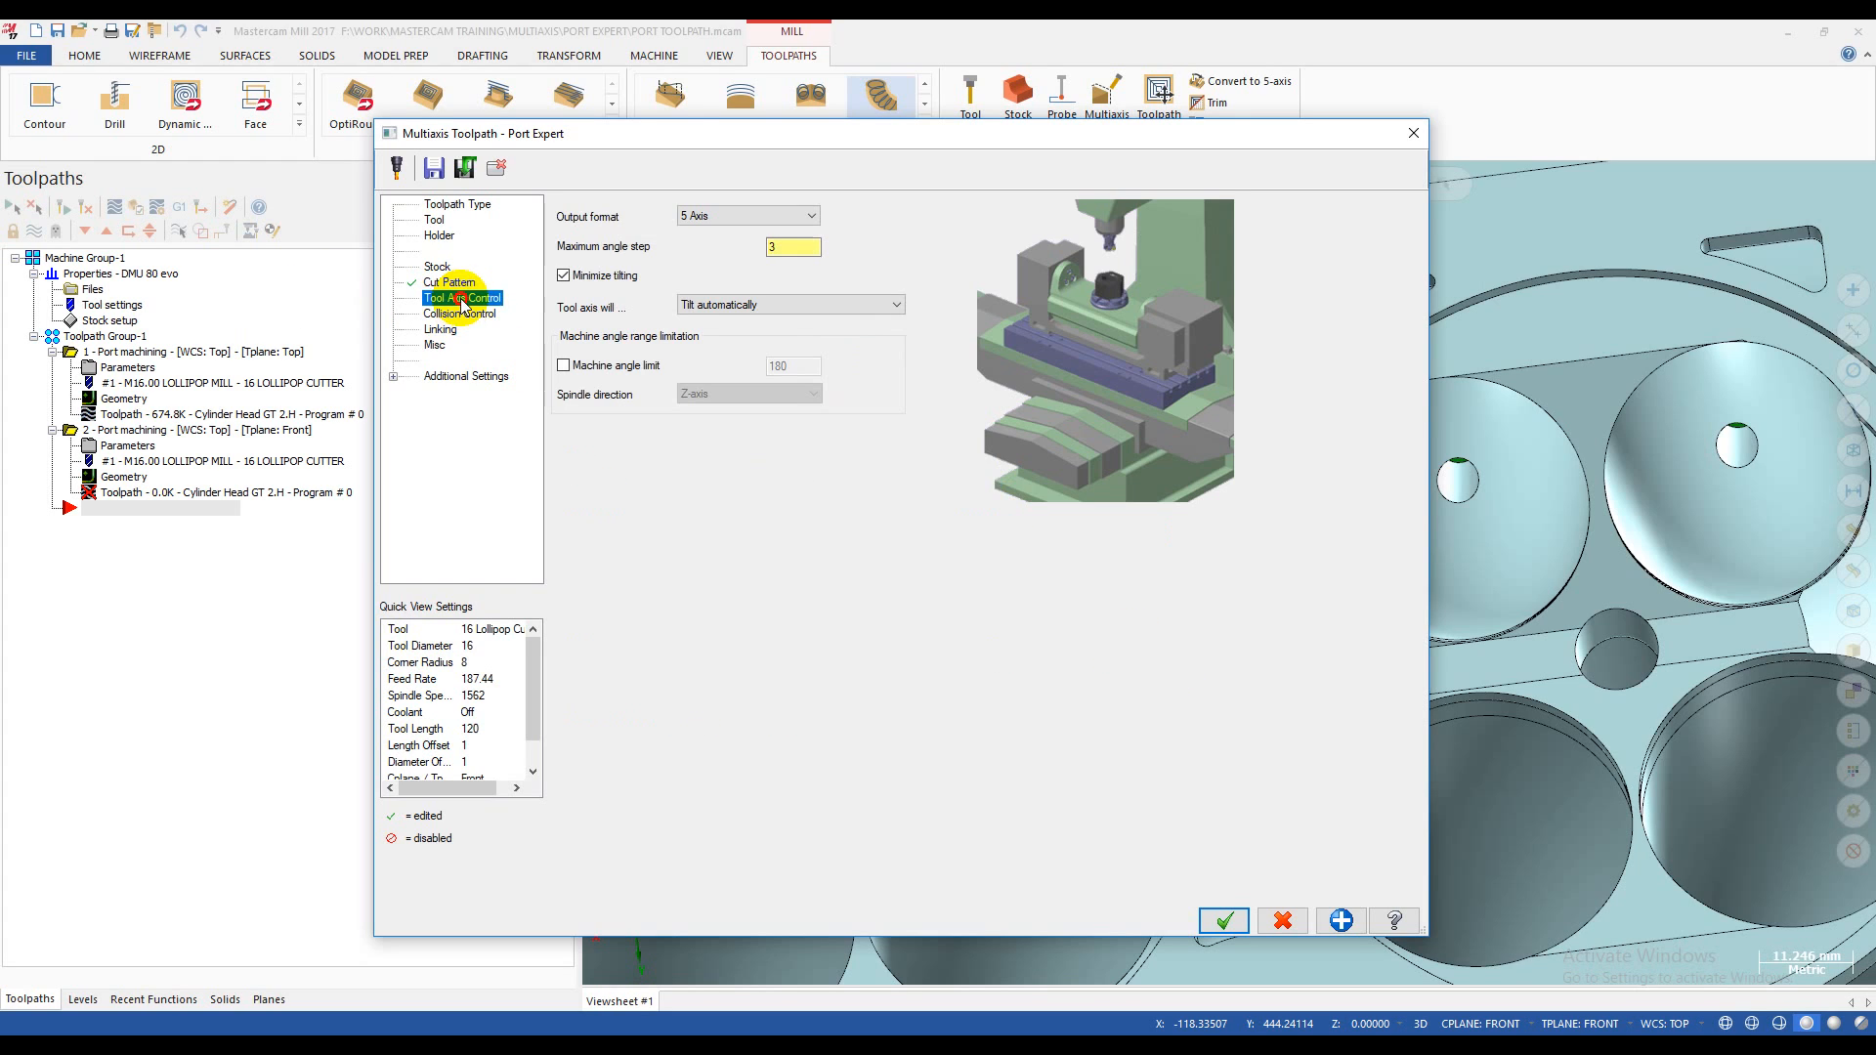
pyautogui.click(461, 313)
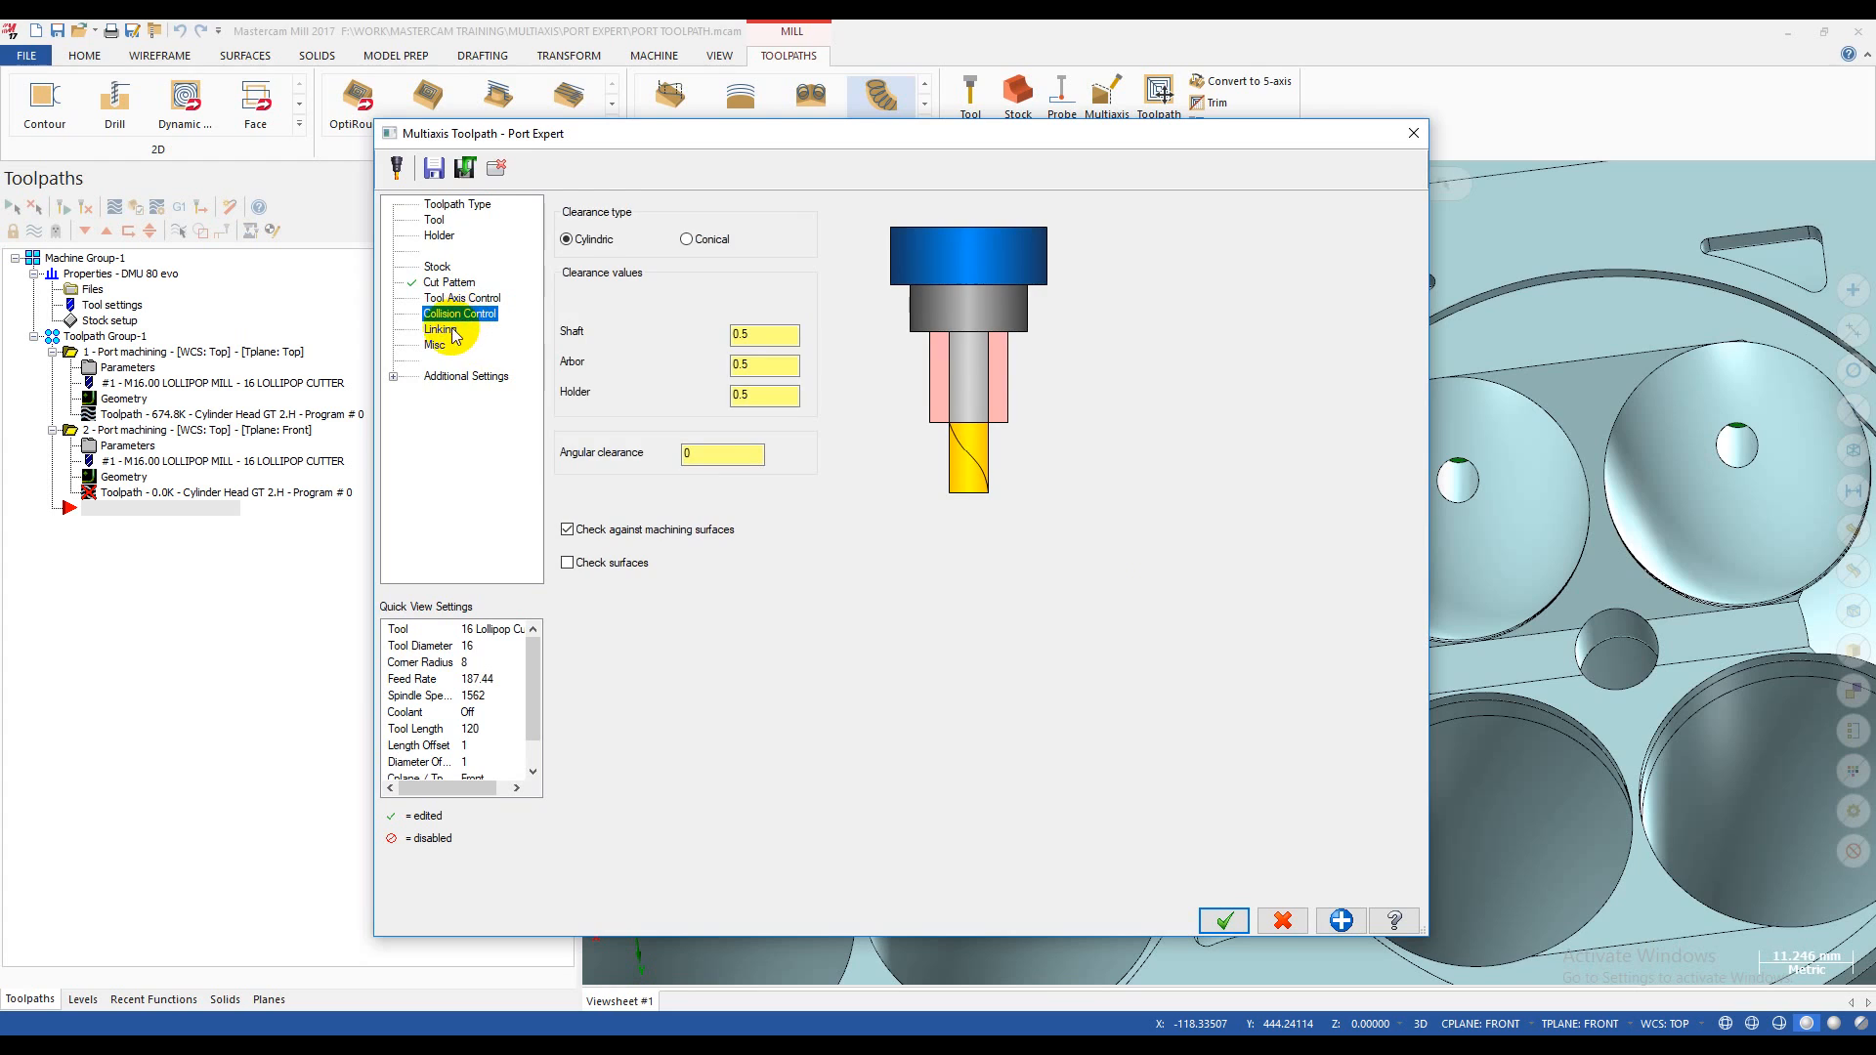
pyautogui.press('Tab')
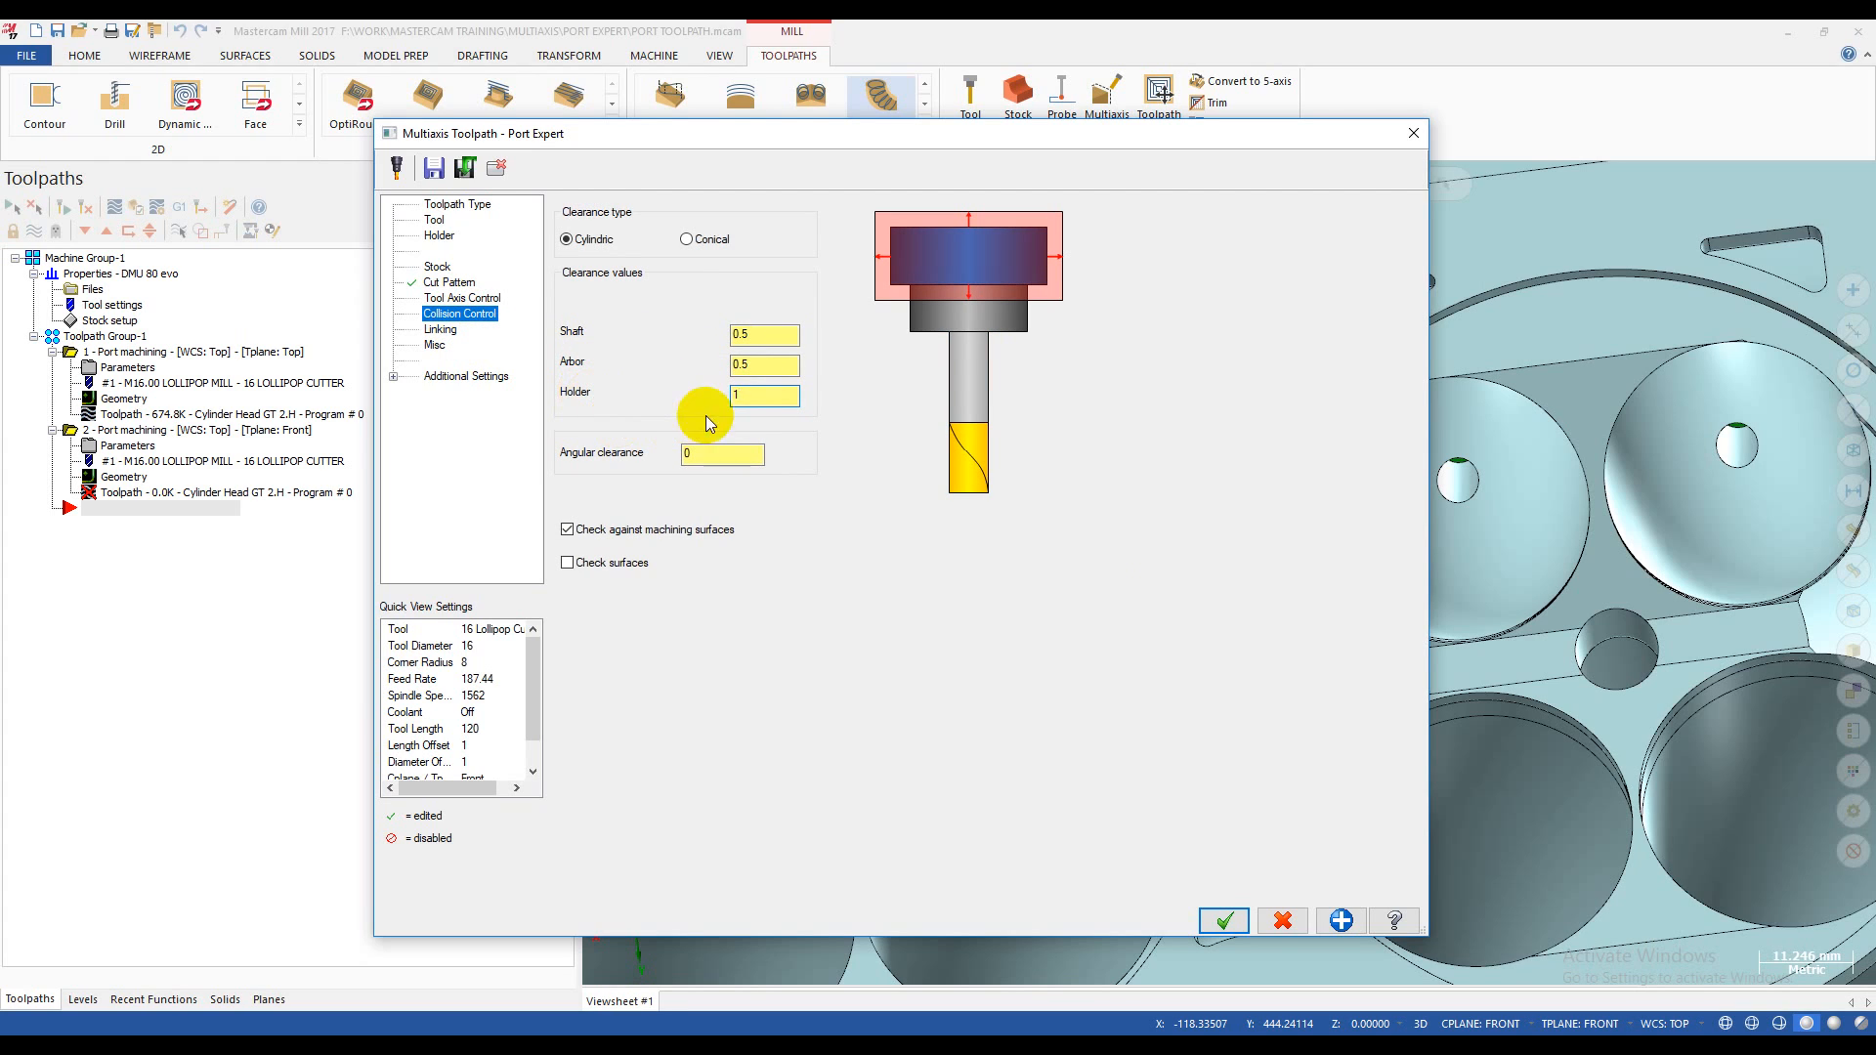
pyautogui.click(757, 334)
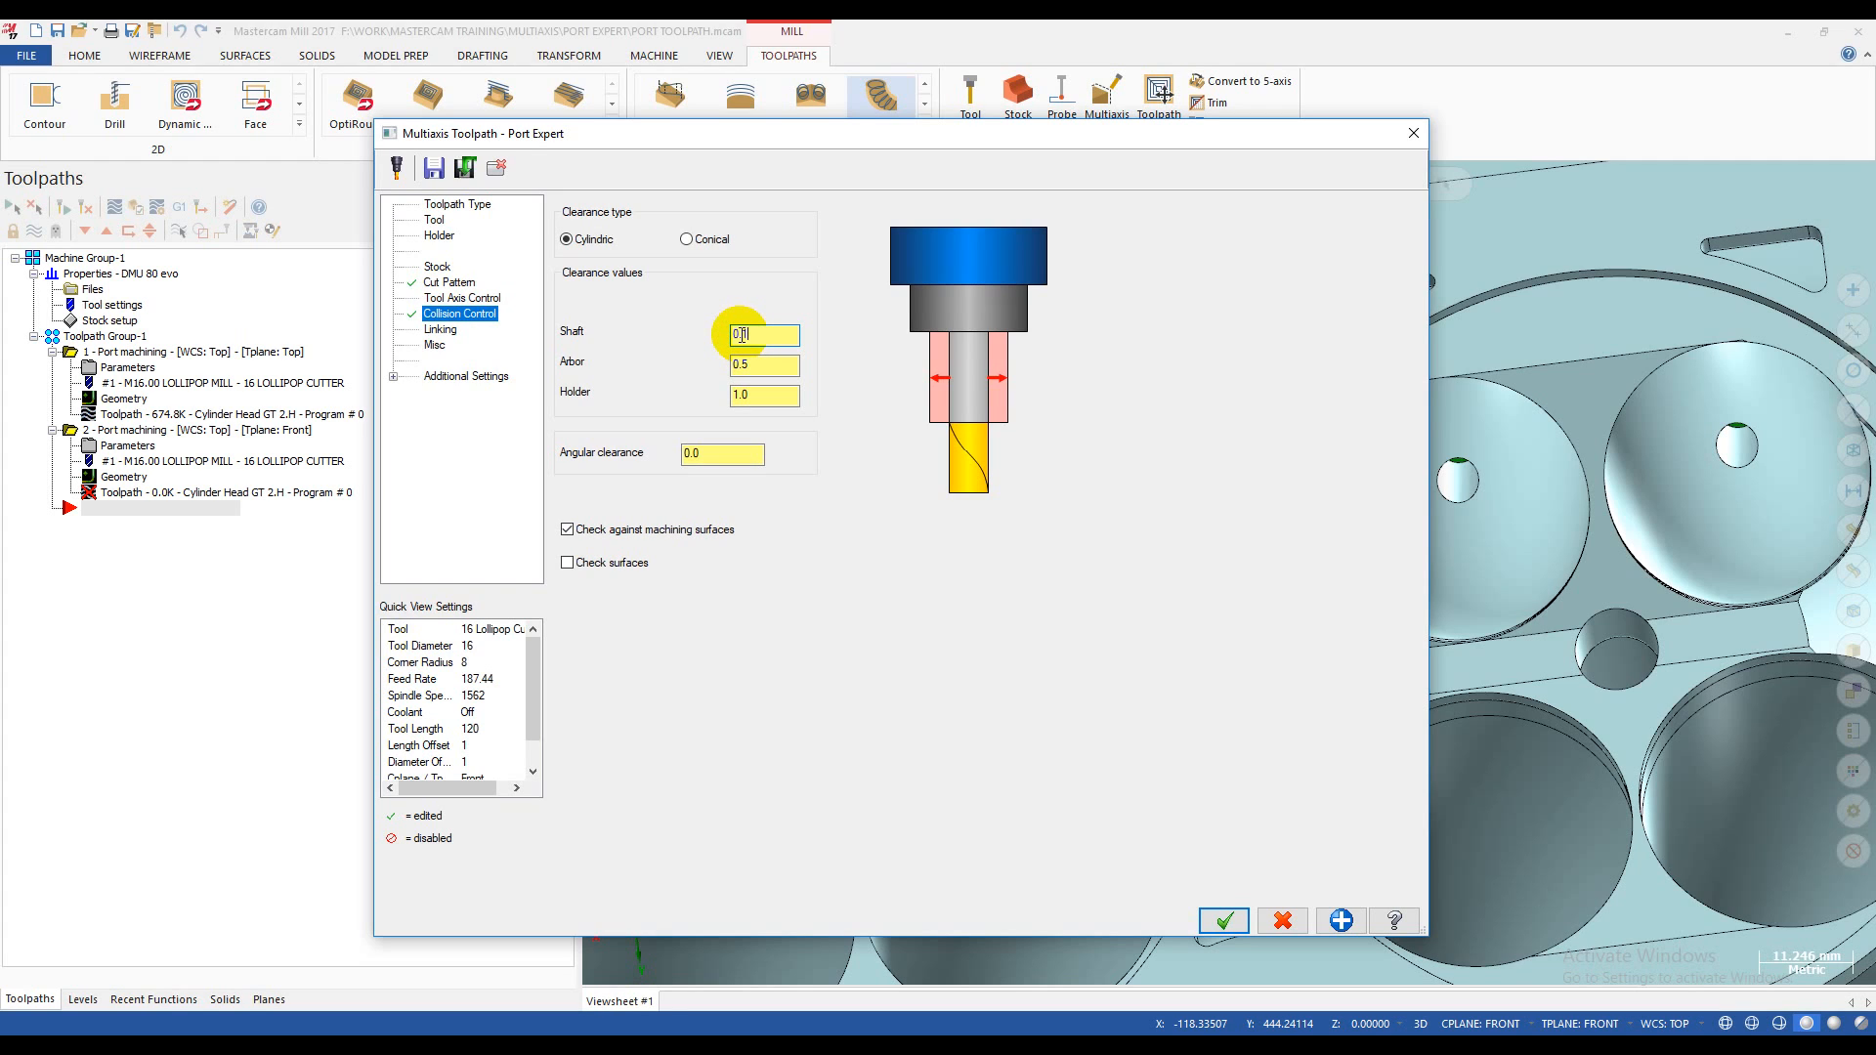
pyautogui.click(744, 361)
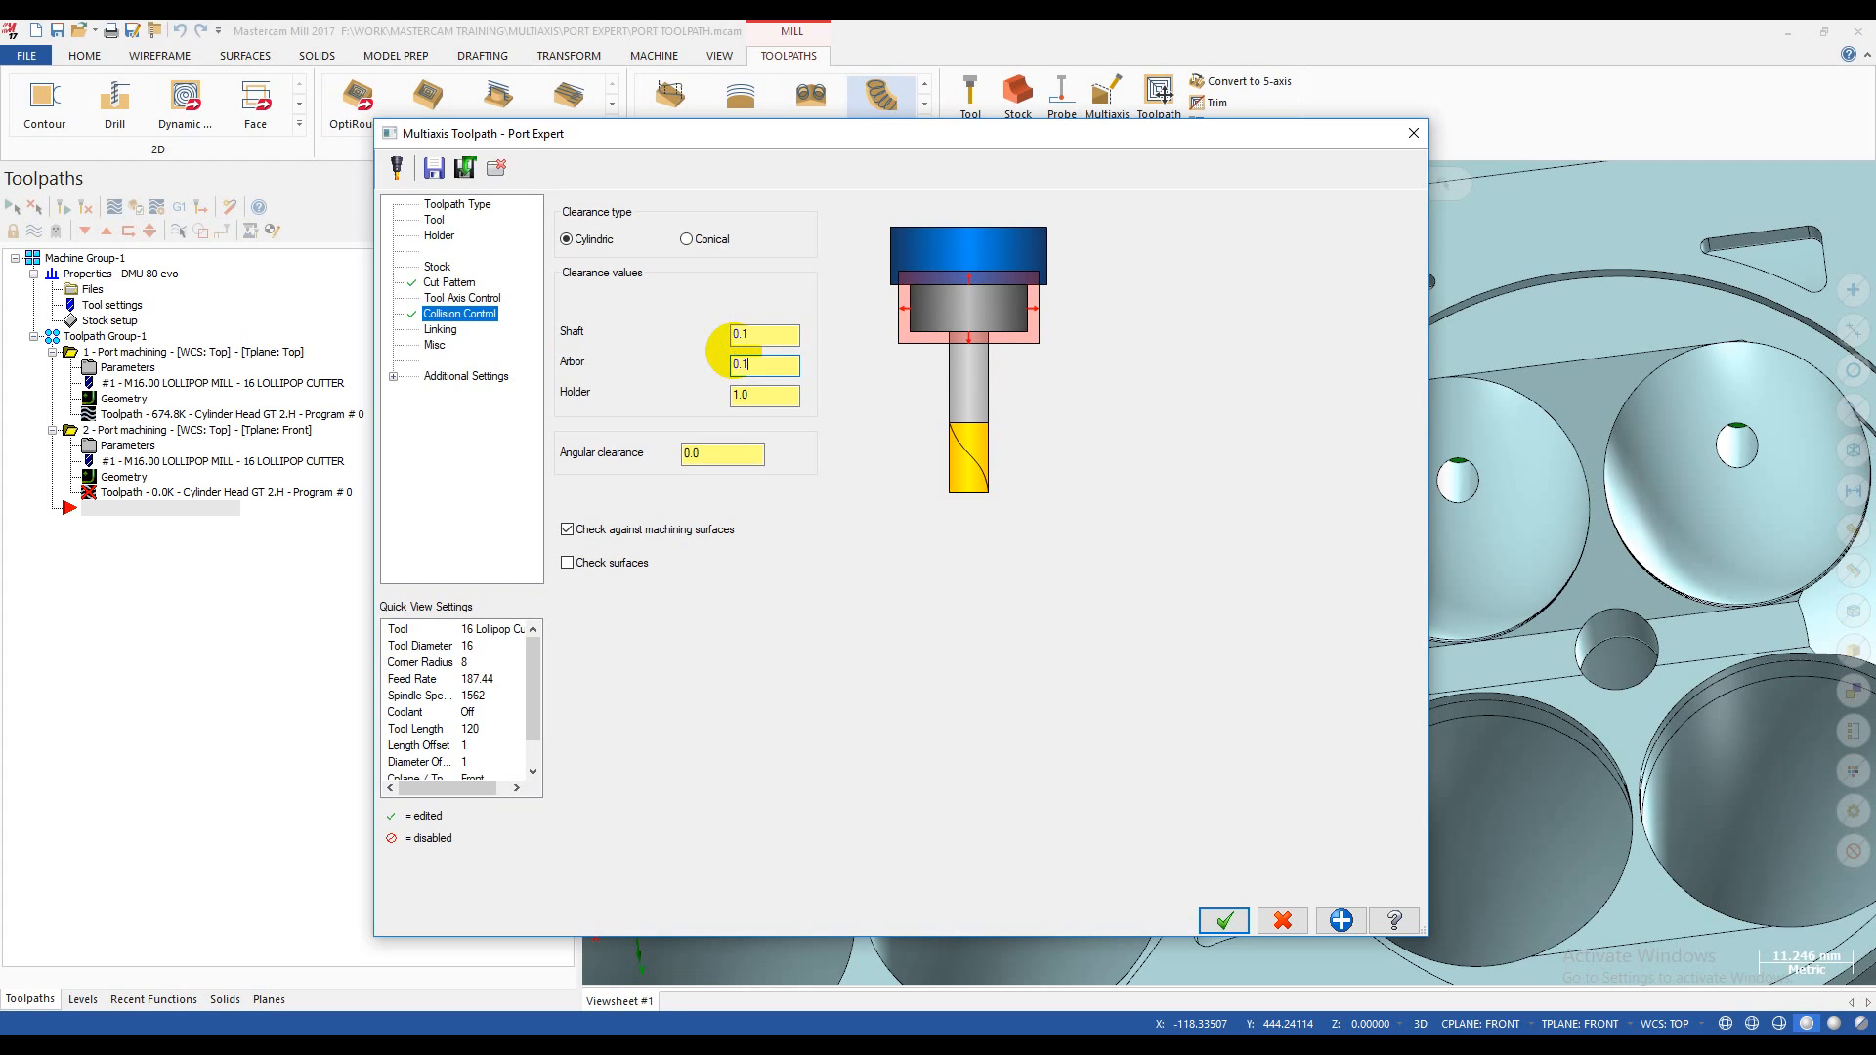
pyautogui.click(713, 455)
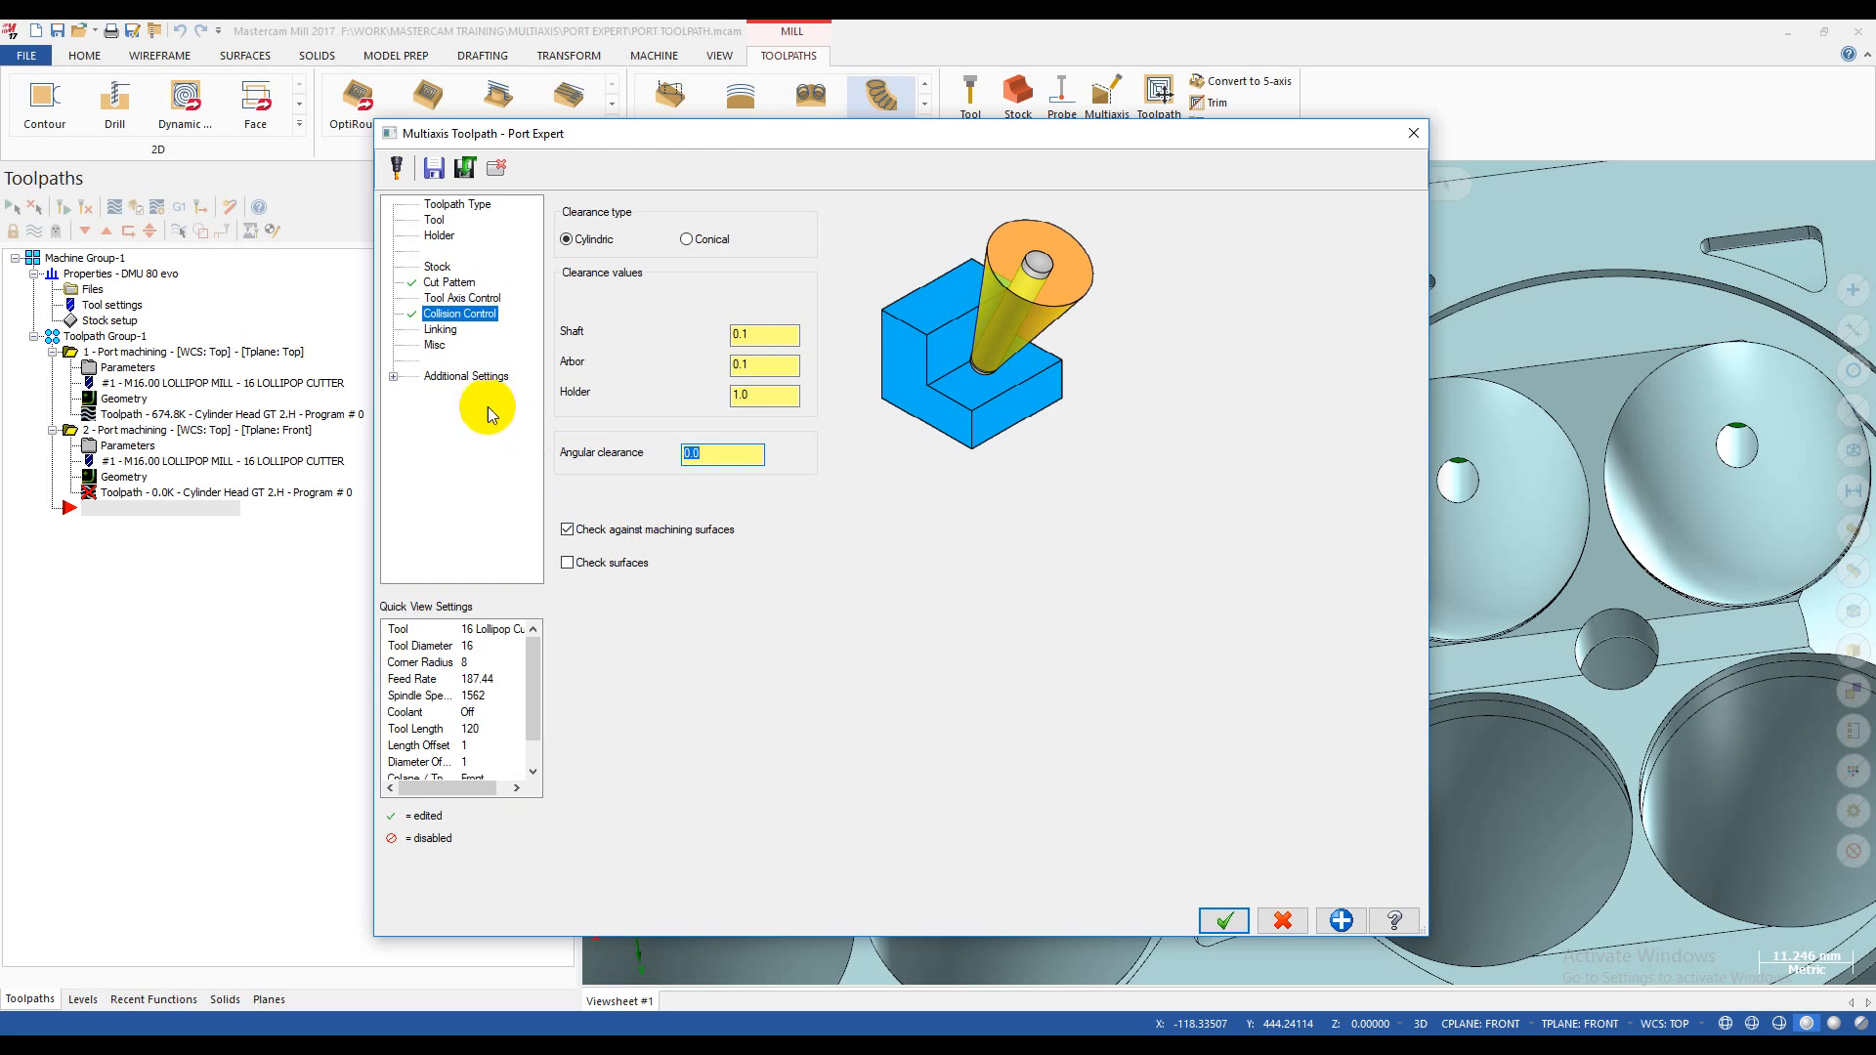
pyautogui.click(447, 335)
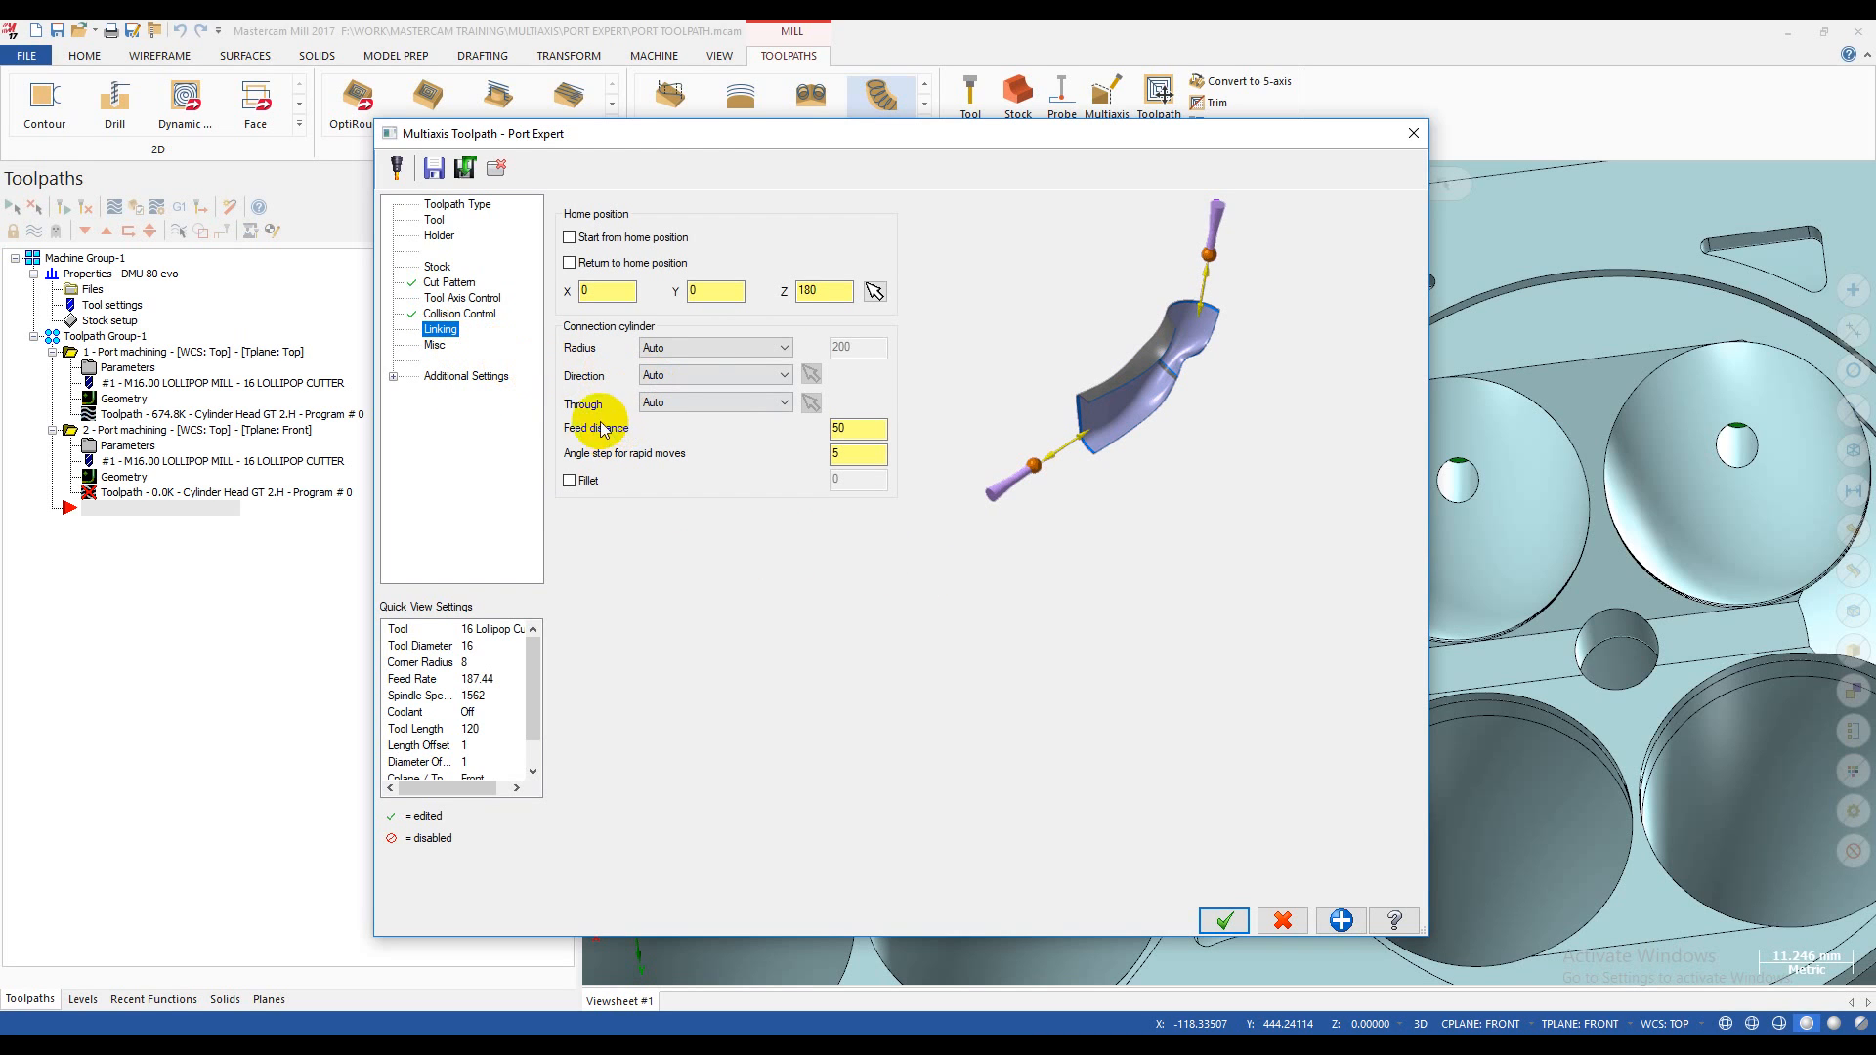
pyautogui.click(1225, 914)
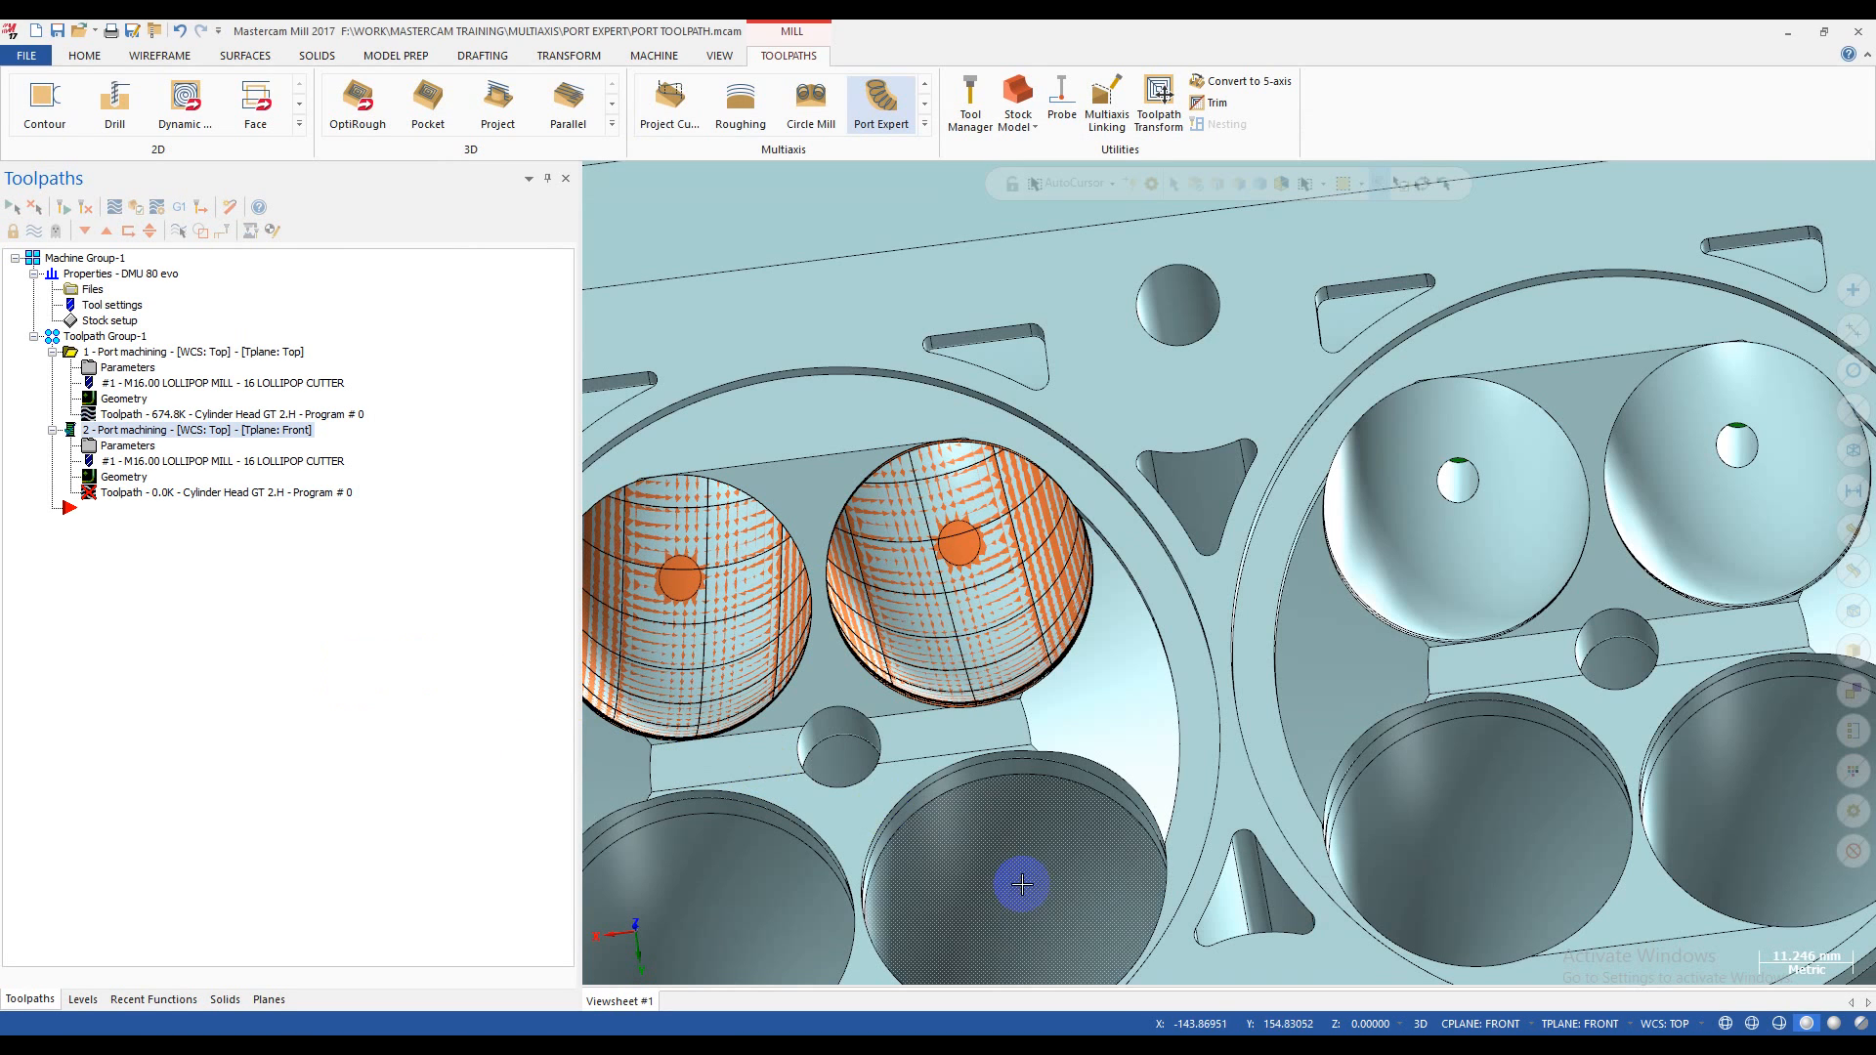
# - Backplot the second Port machining operation and inspect the cutter and holder motion through the port from both sides
pyautogui.scroll(-5, 1066, 643)
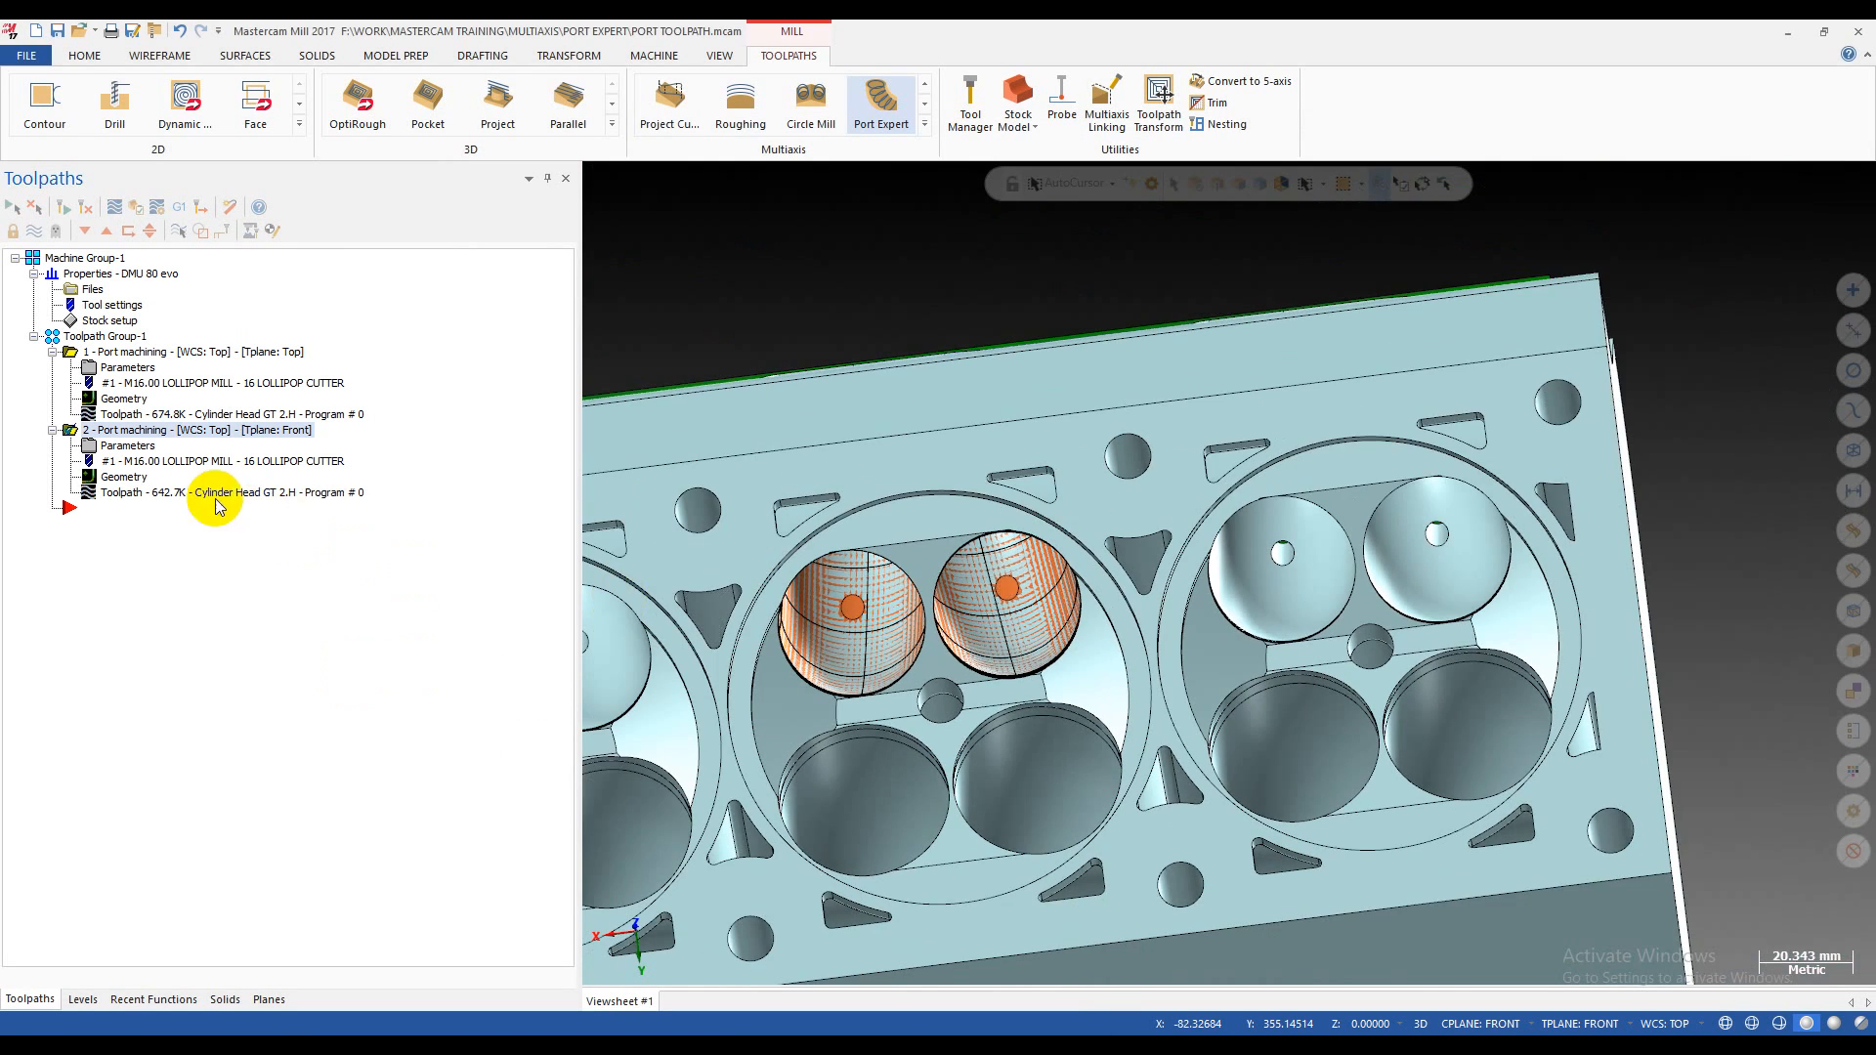
pyautogui.click(204, 494)
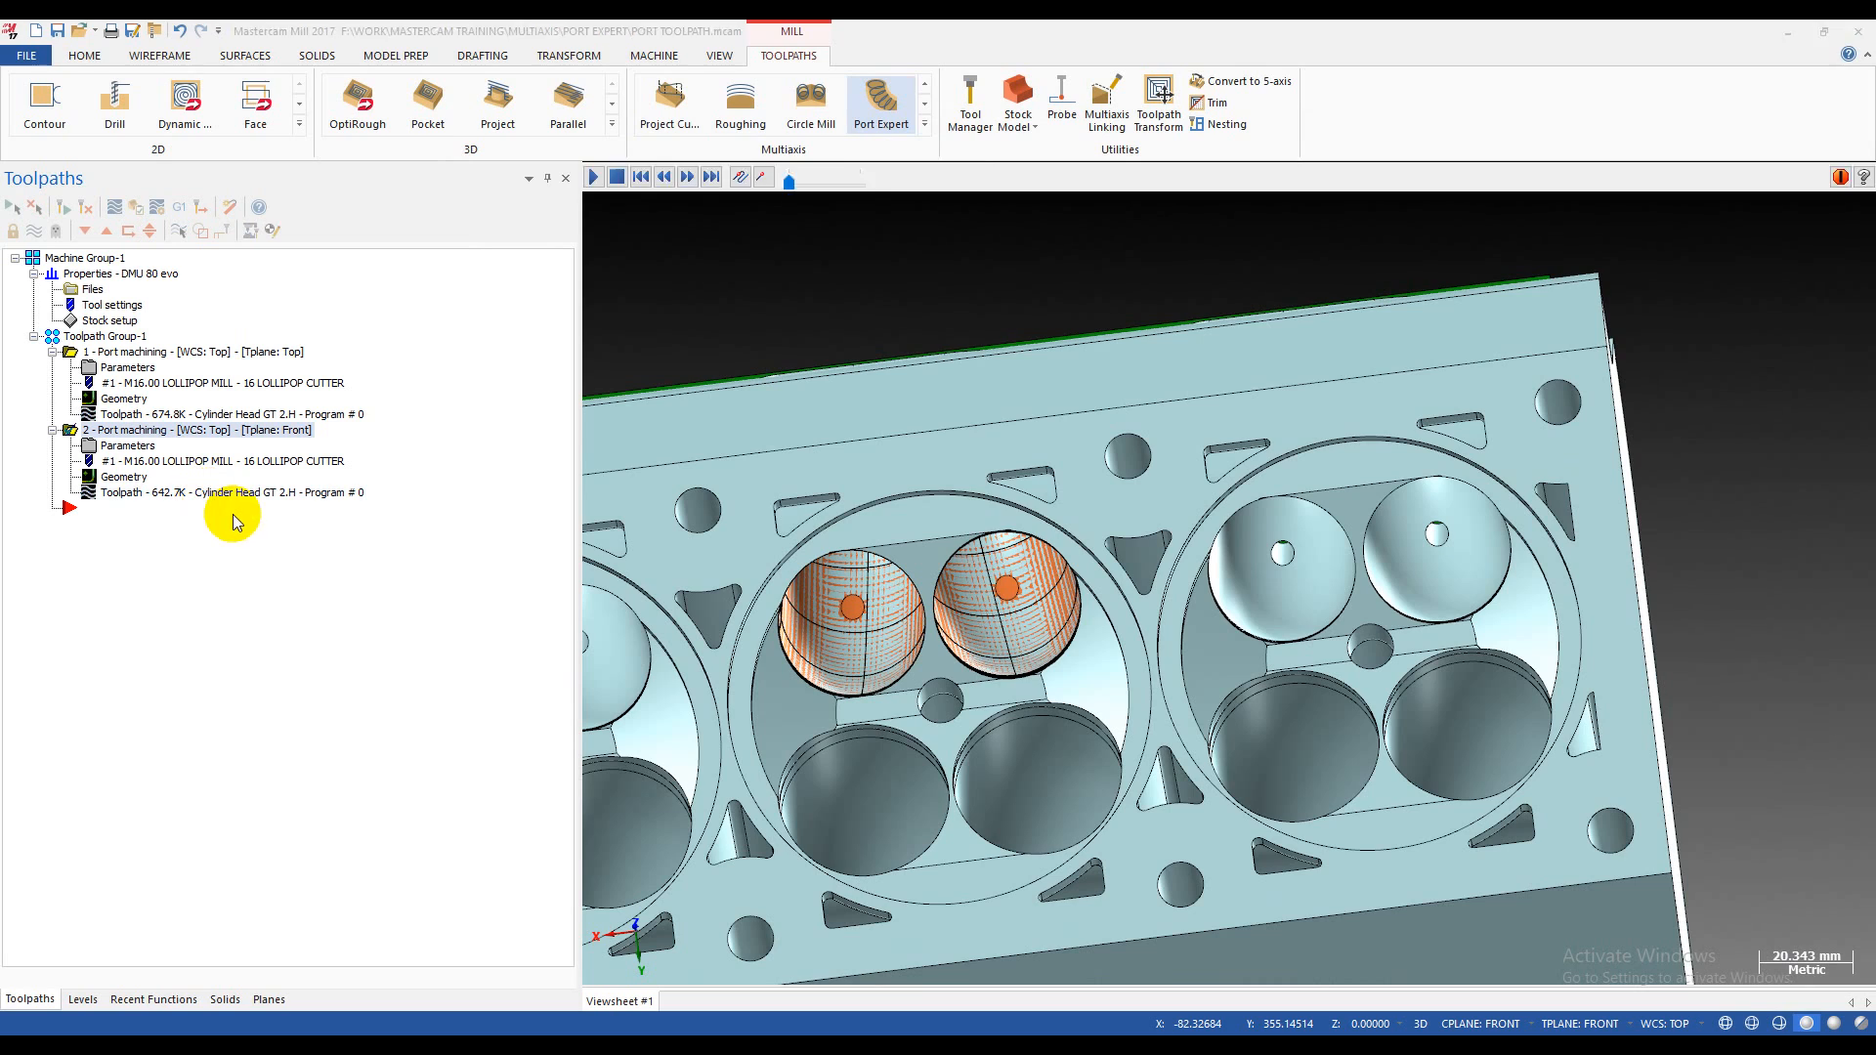
pyautogui.moveTo(892, 186); pyautogui.dragTo(913, 187)
pyautogui.scroll(-2, 967, 415)
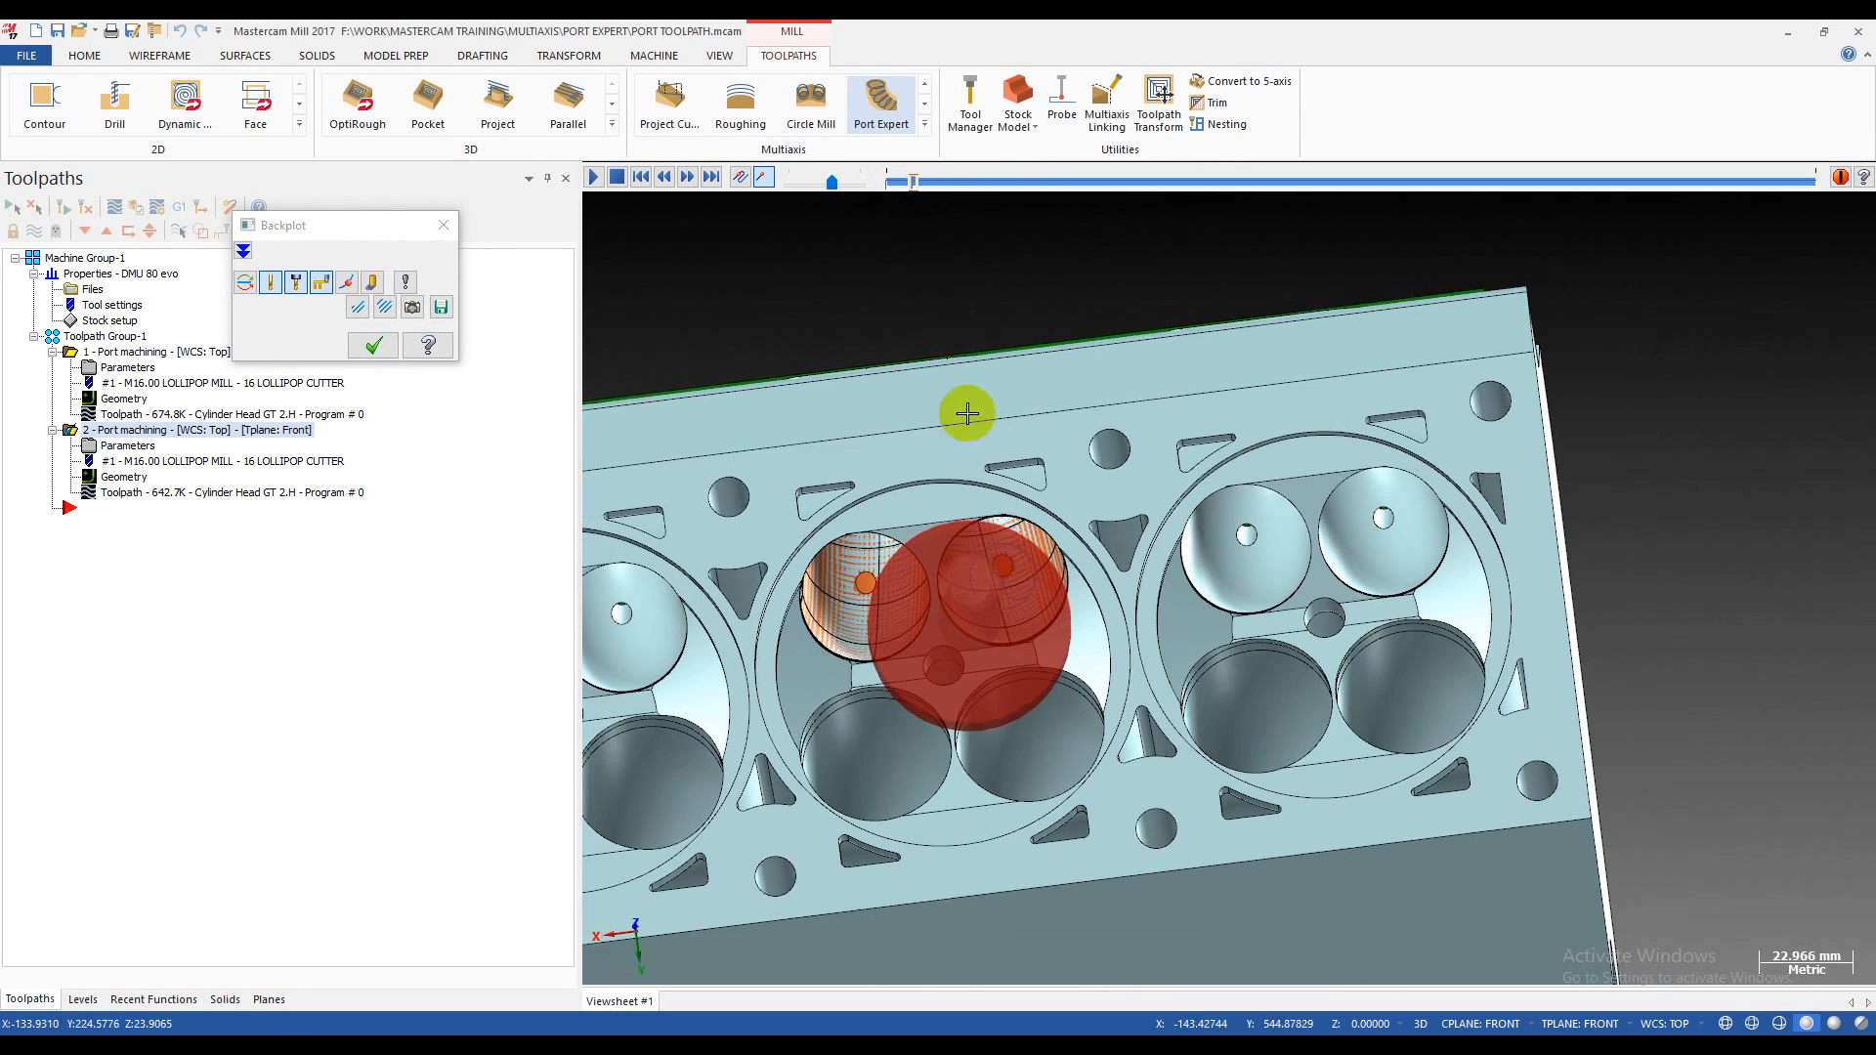
pyautogui.moveTo(967, 414); pyautogui.dragTo(1103, 385, button='middle')
pyautogui.scroll(1, 1103, 385)
pyautogui.scroll(2, 1103, 385)
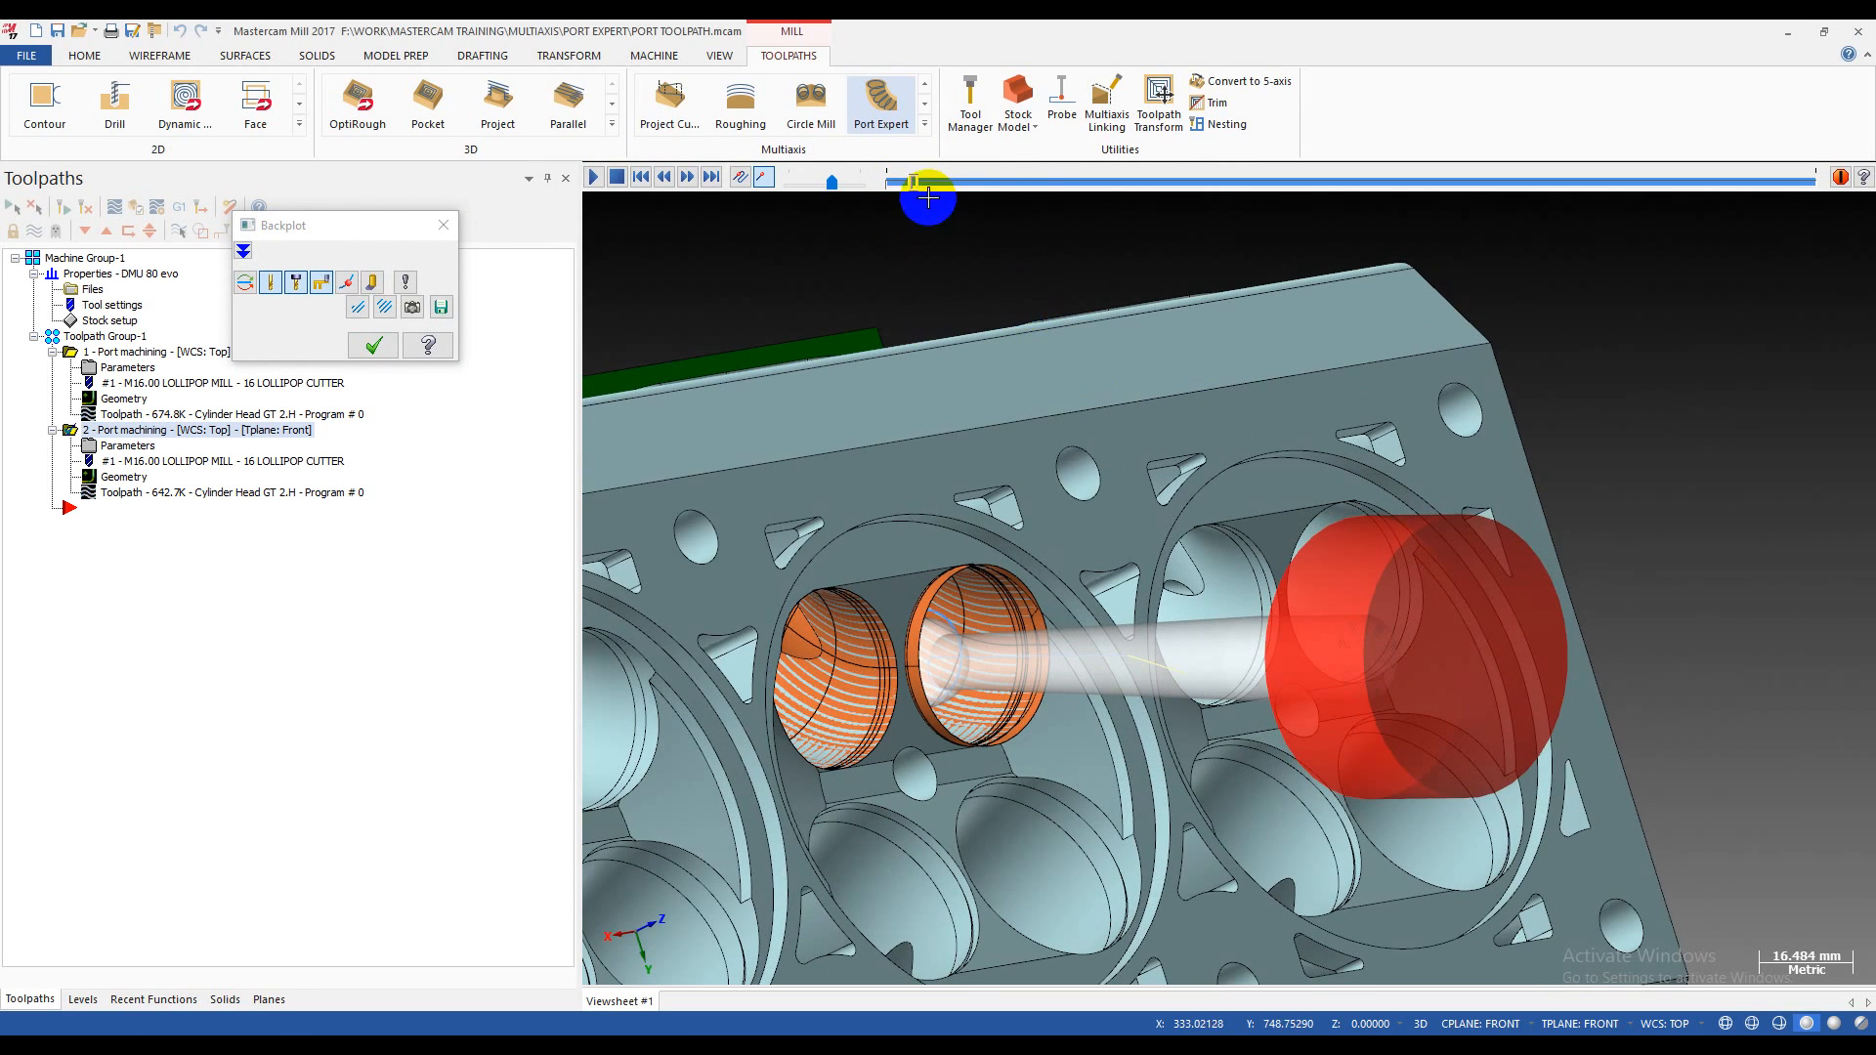
pyautogui.moveTo(914, 186); pyautogui.dragTo(1143, 310)
pyautogui.moveTo(1144, 310); pyautogui.dragTo(1214, 443, button='middle')
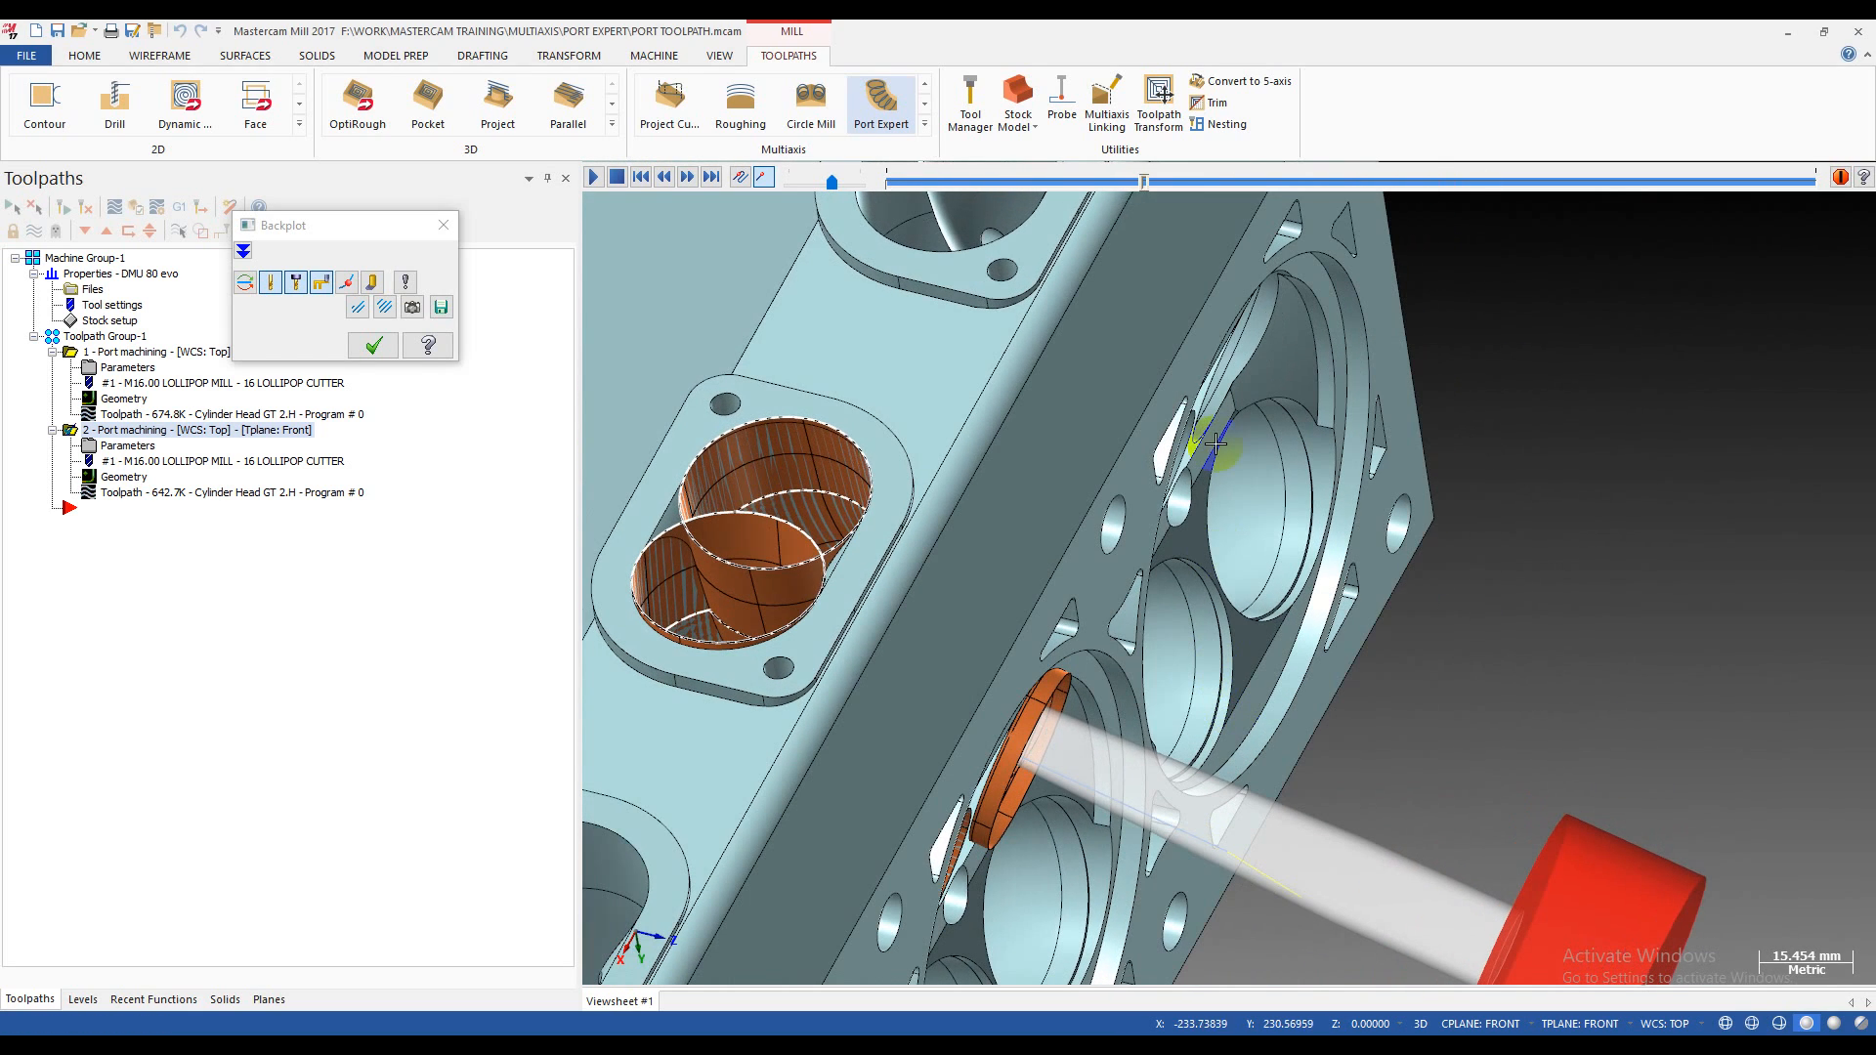
pyautogui.moveTo(1147, 181); pyautogui.dragTo(1861, 258)
pyautogui.moveTo(1193, 344); pyautogui.dragTo(587, 362, button='middle')
pyautogui.click(373, 344)
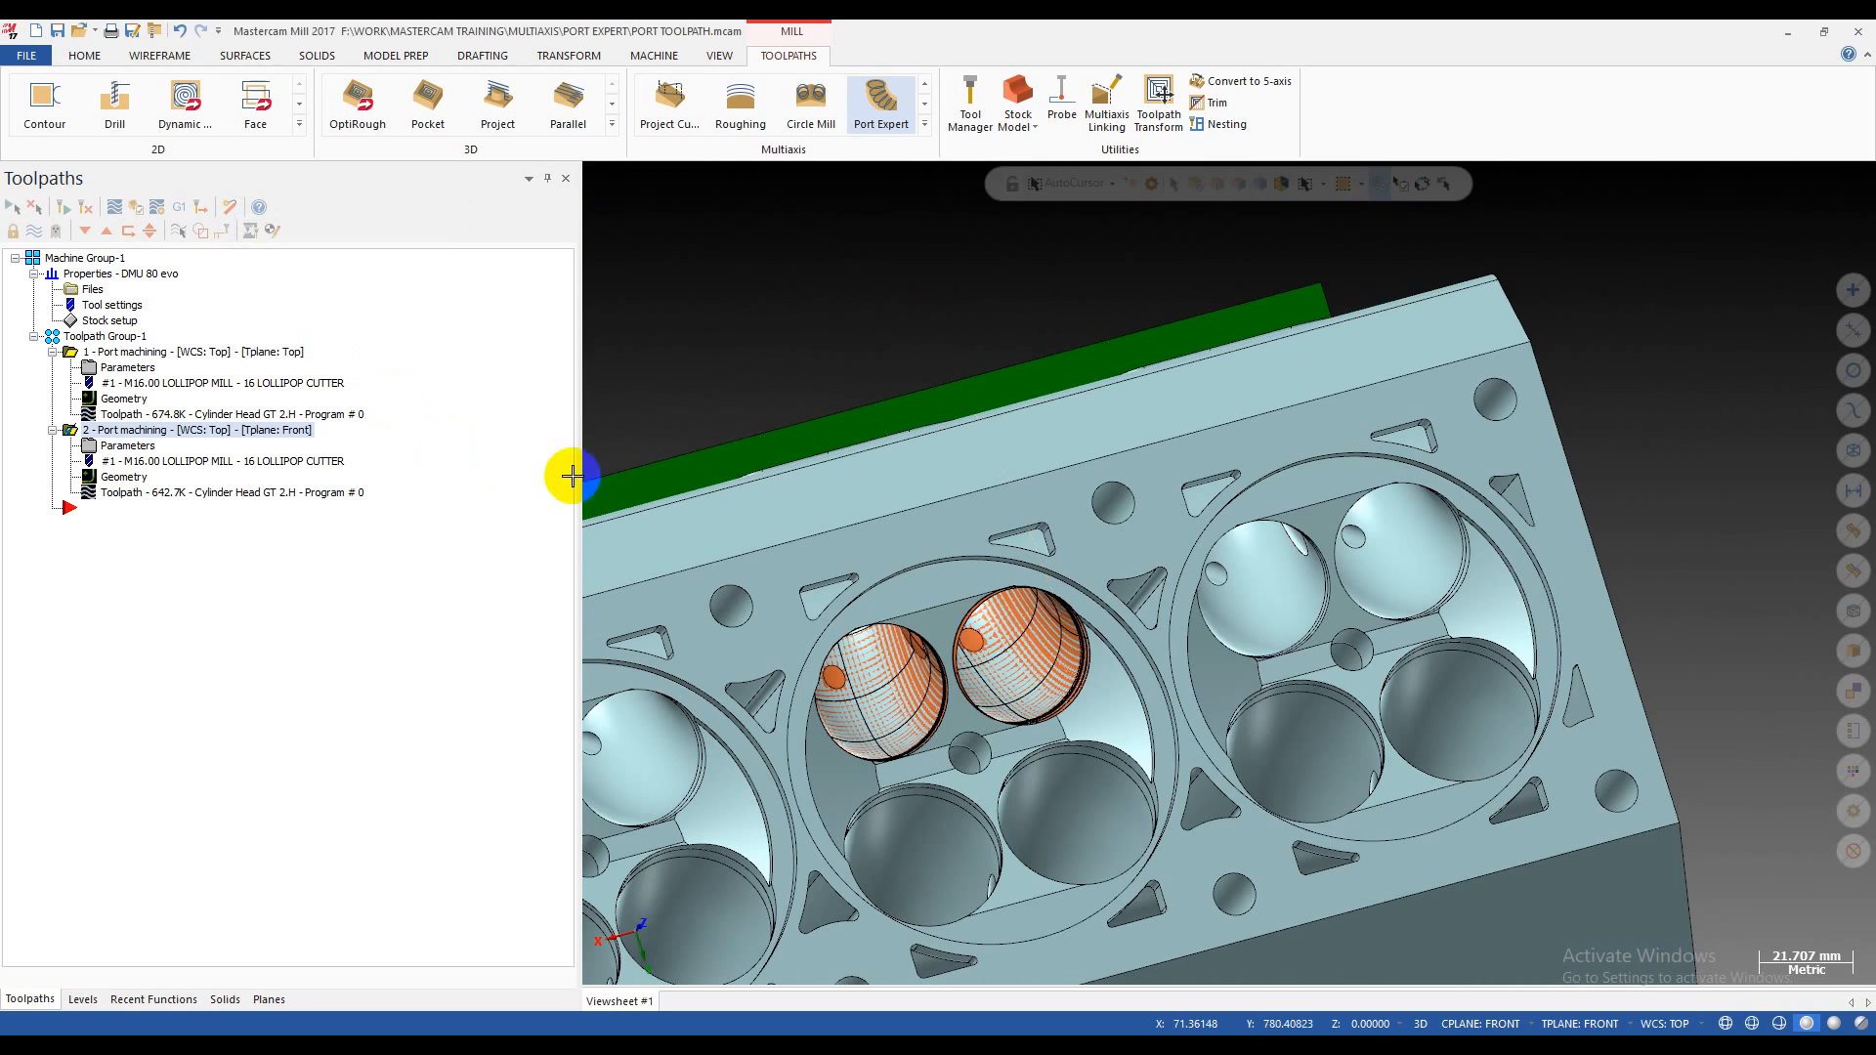
# - Duplicate the second Port machining operation in the toolpath group
pyautogui.scroll(-2, 586, 473)
pyautogui.rightClick(132, 437)
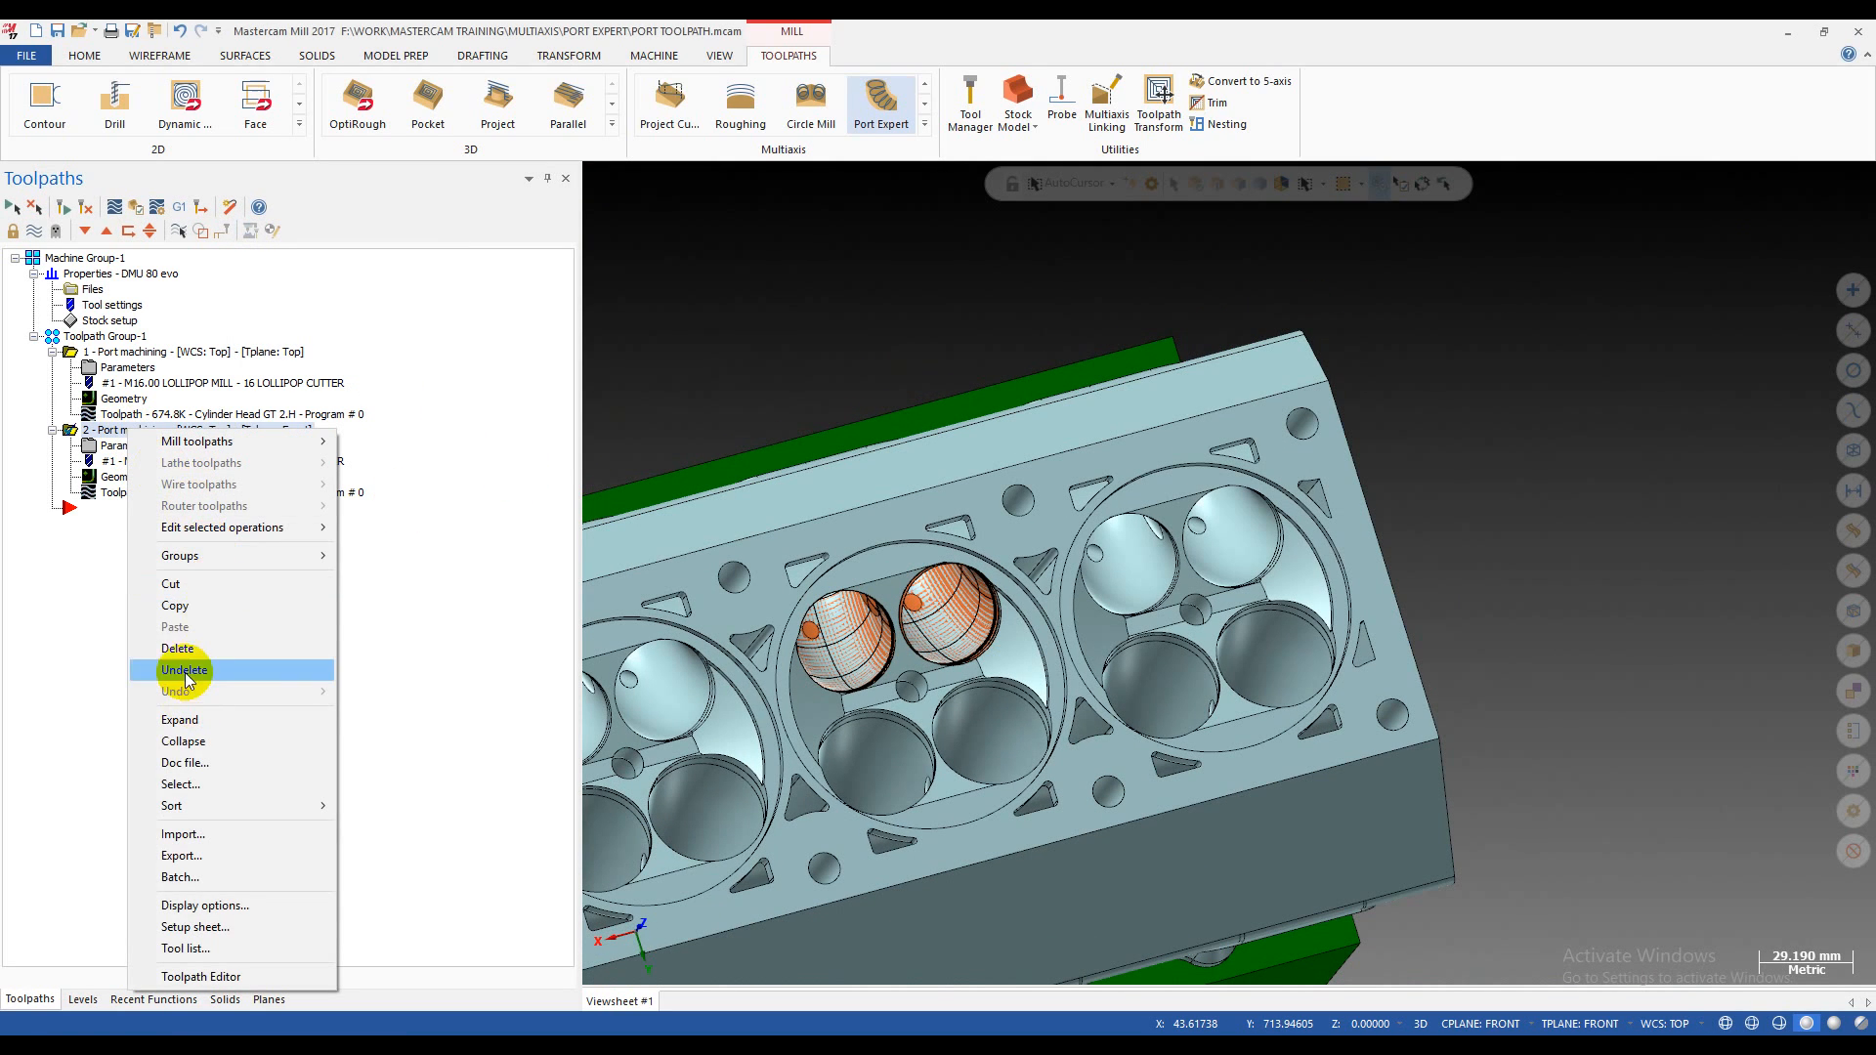
pyautogui.click(176, 603)
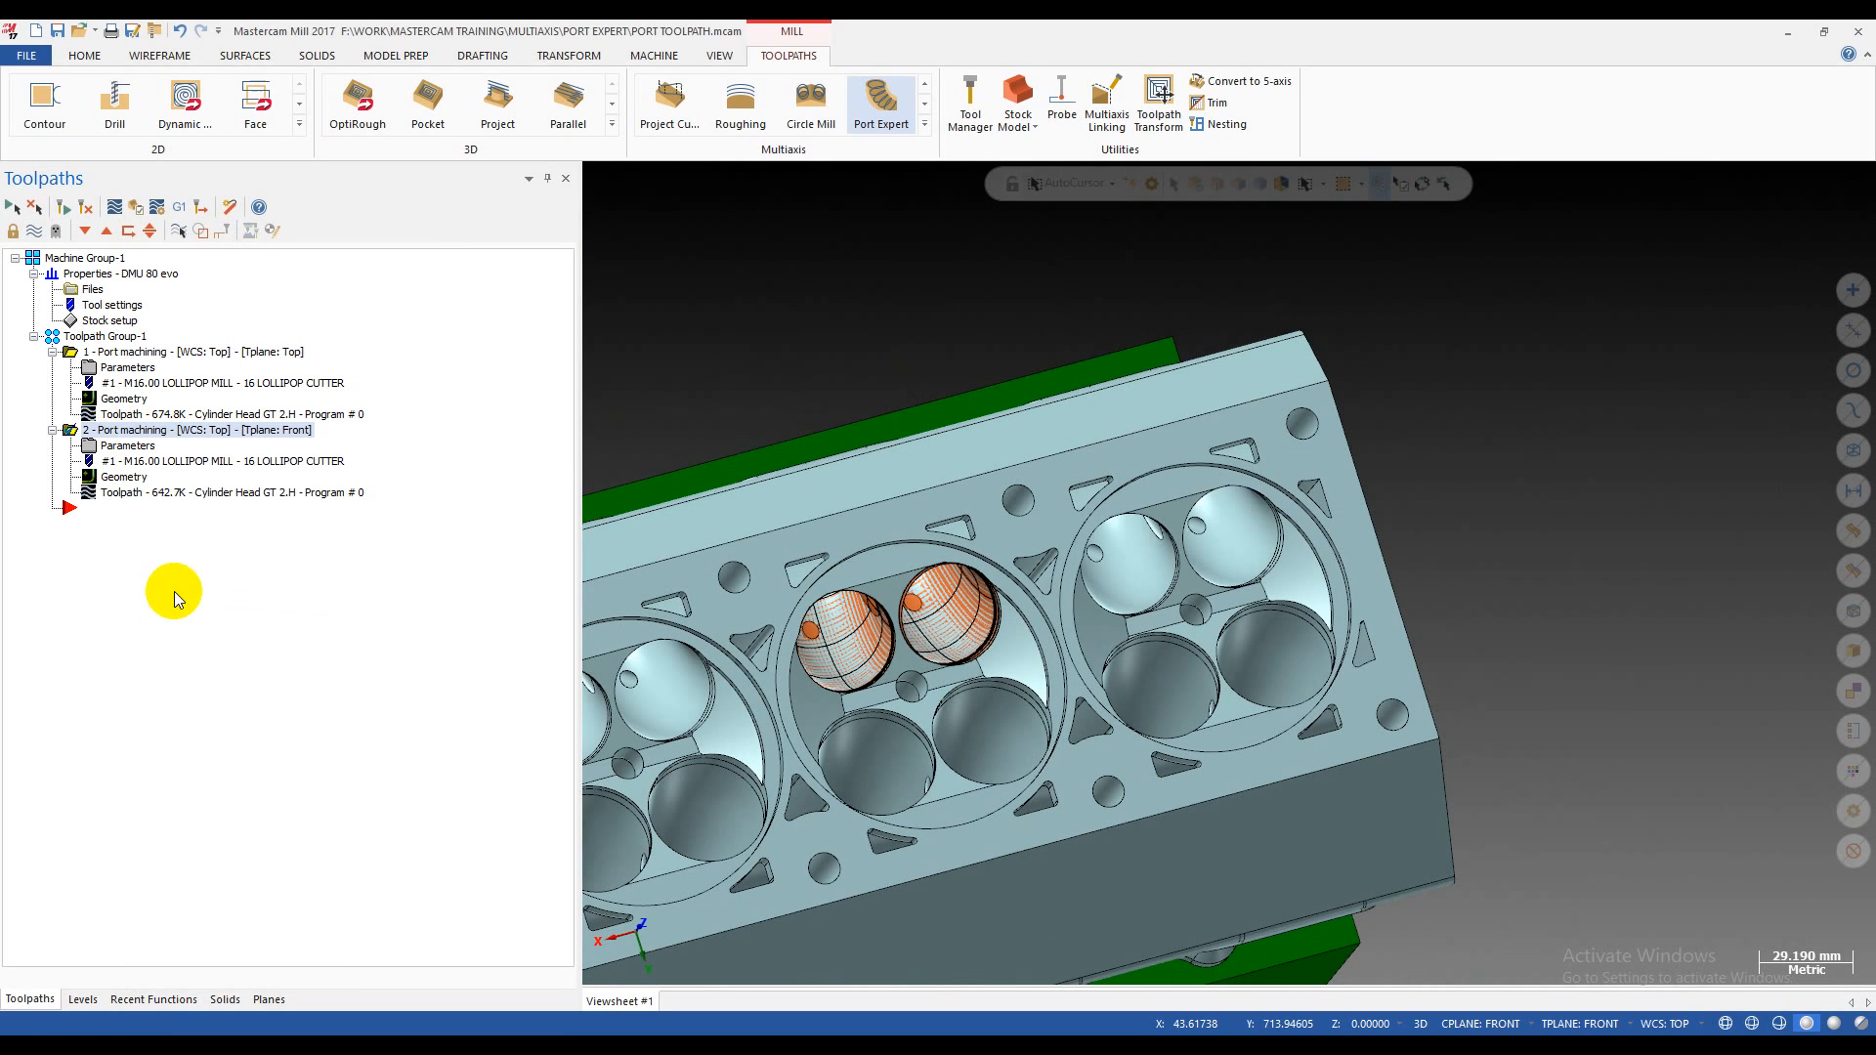
pyautogui.rightClick(132, 437)
pyautogui.click(198, 635)
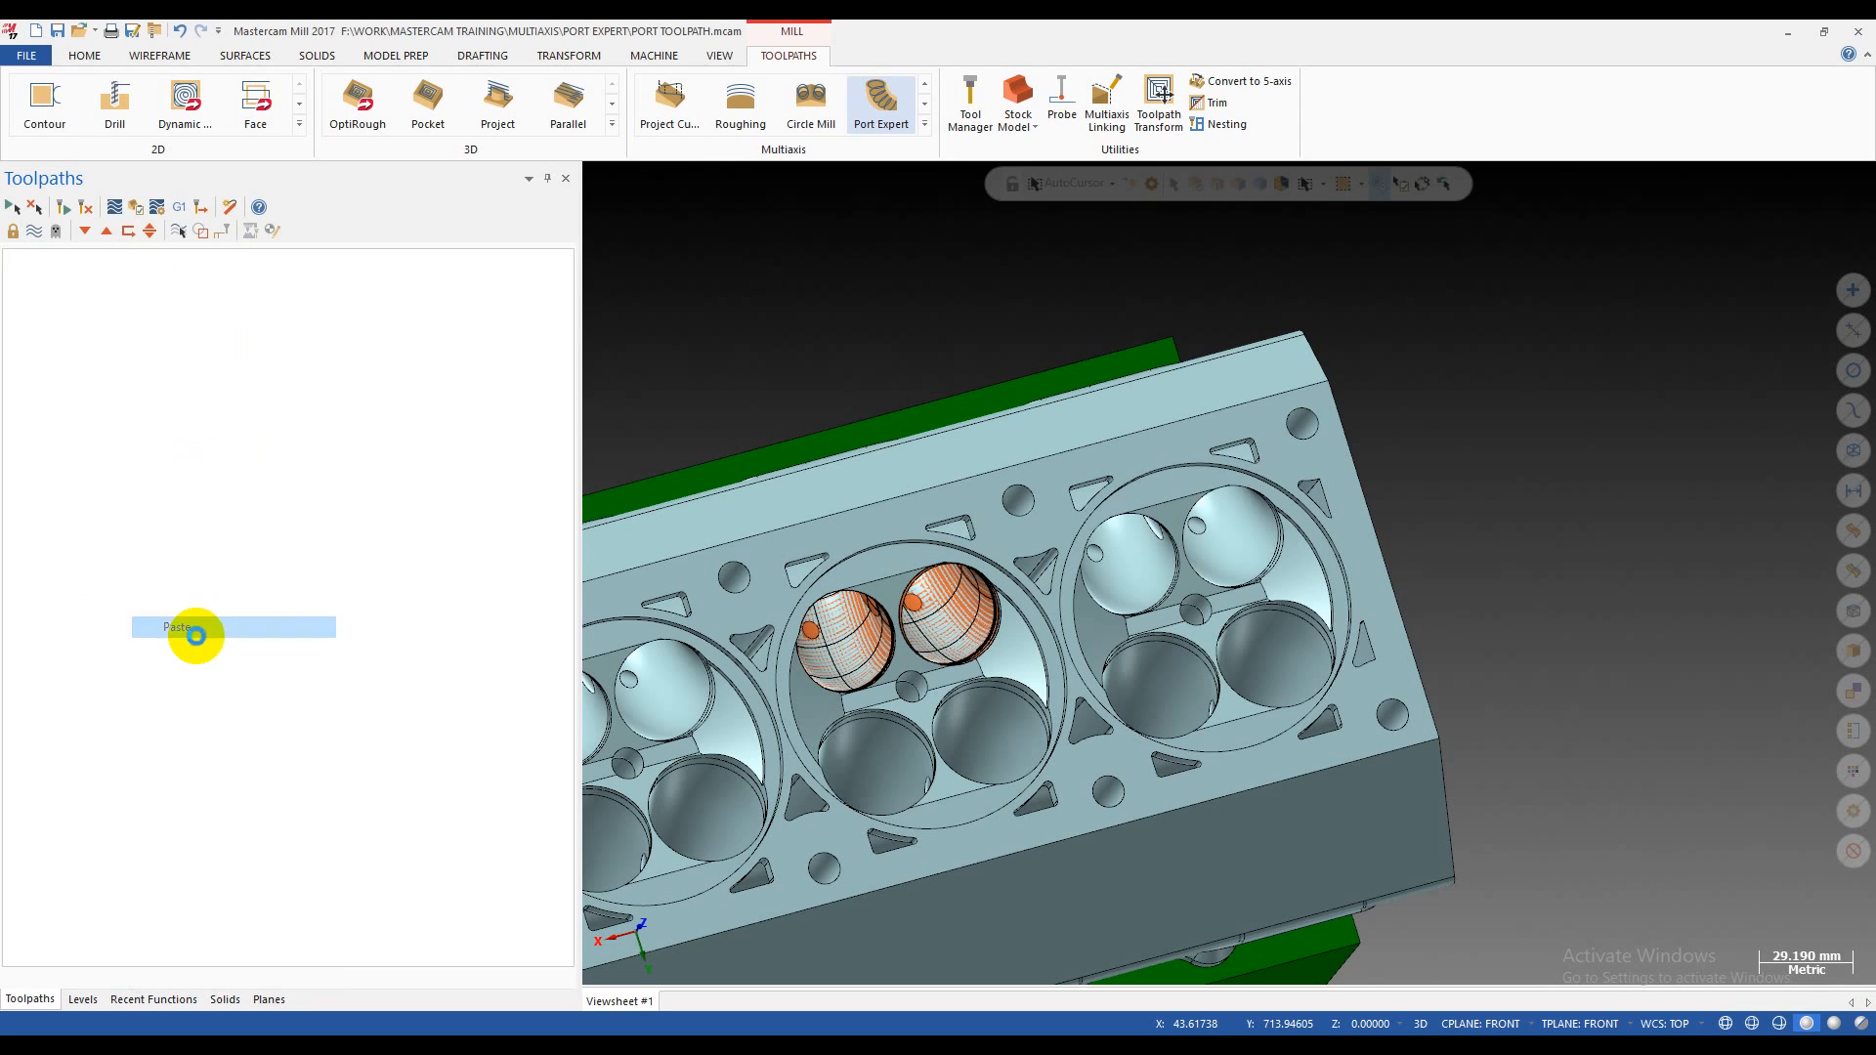
# - Replace the machining surfaces of the third Port machining operation with only the left port of the orange pair
pyautogui.click(116, 557)
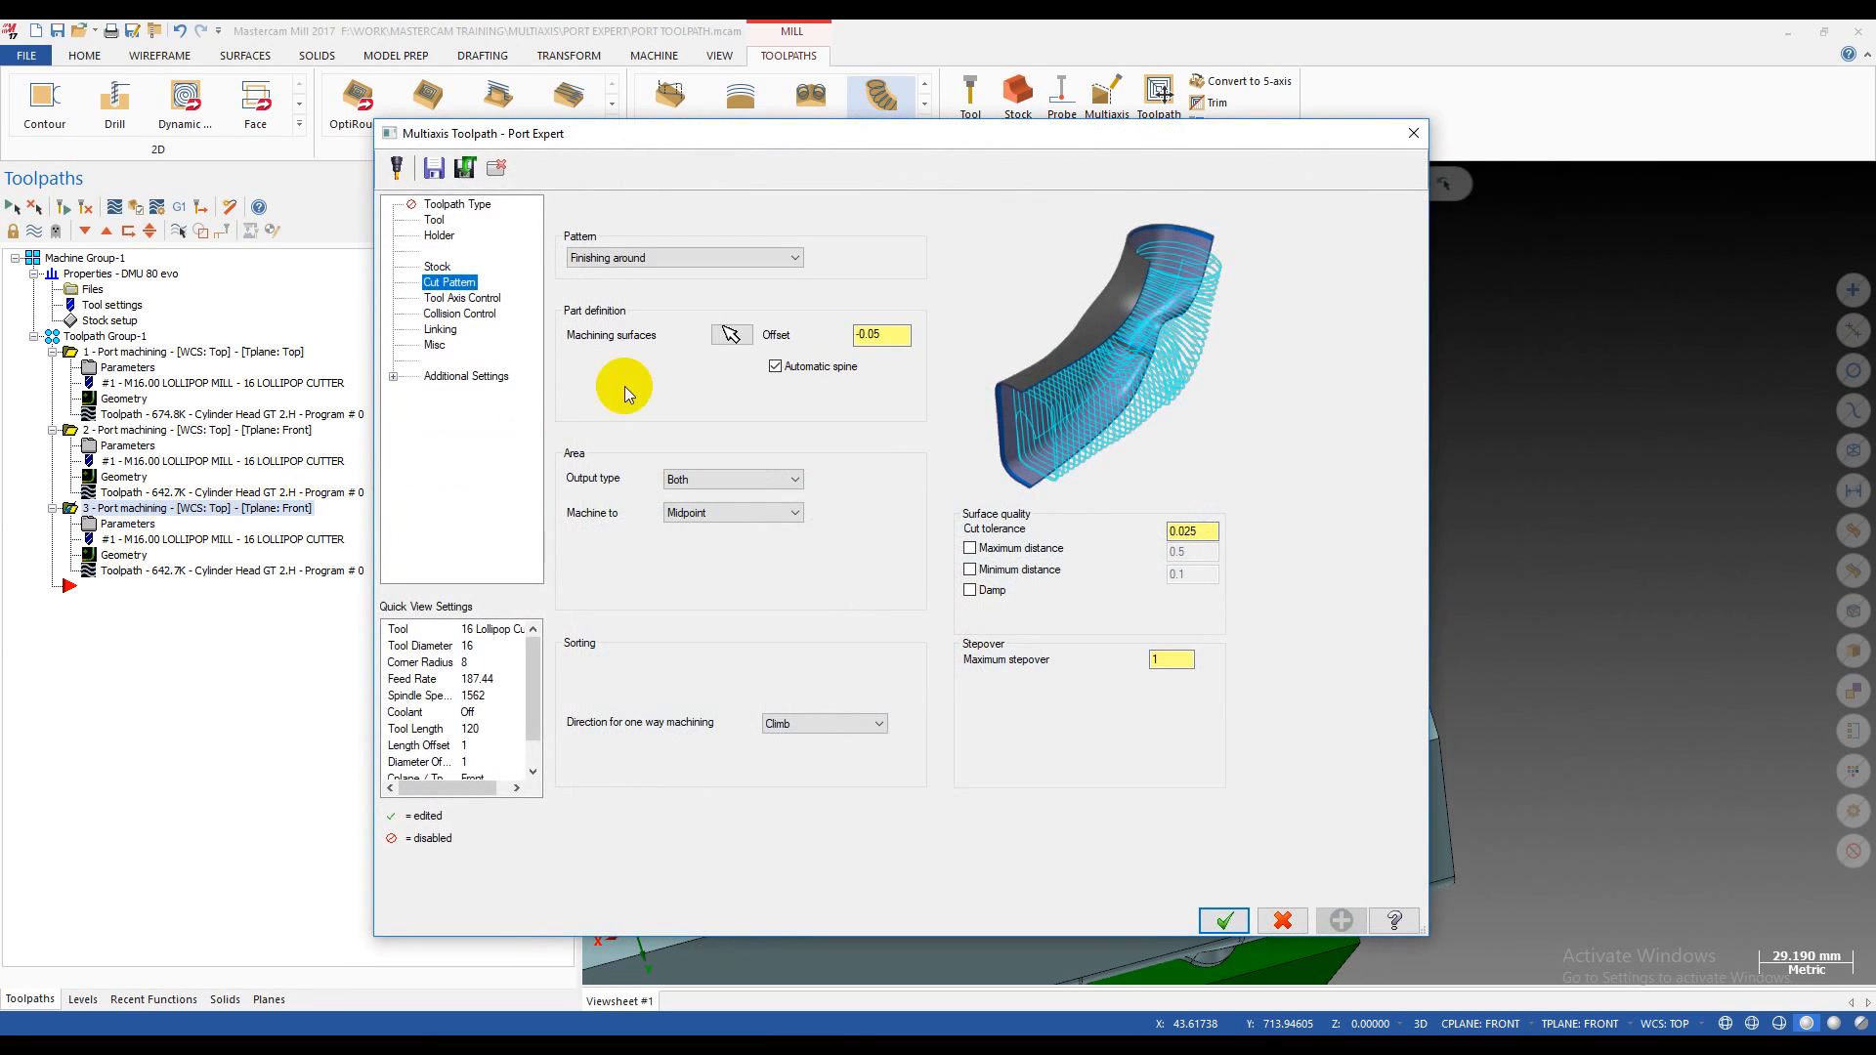
pyautogui.click(731, 336)
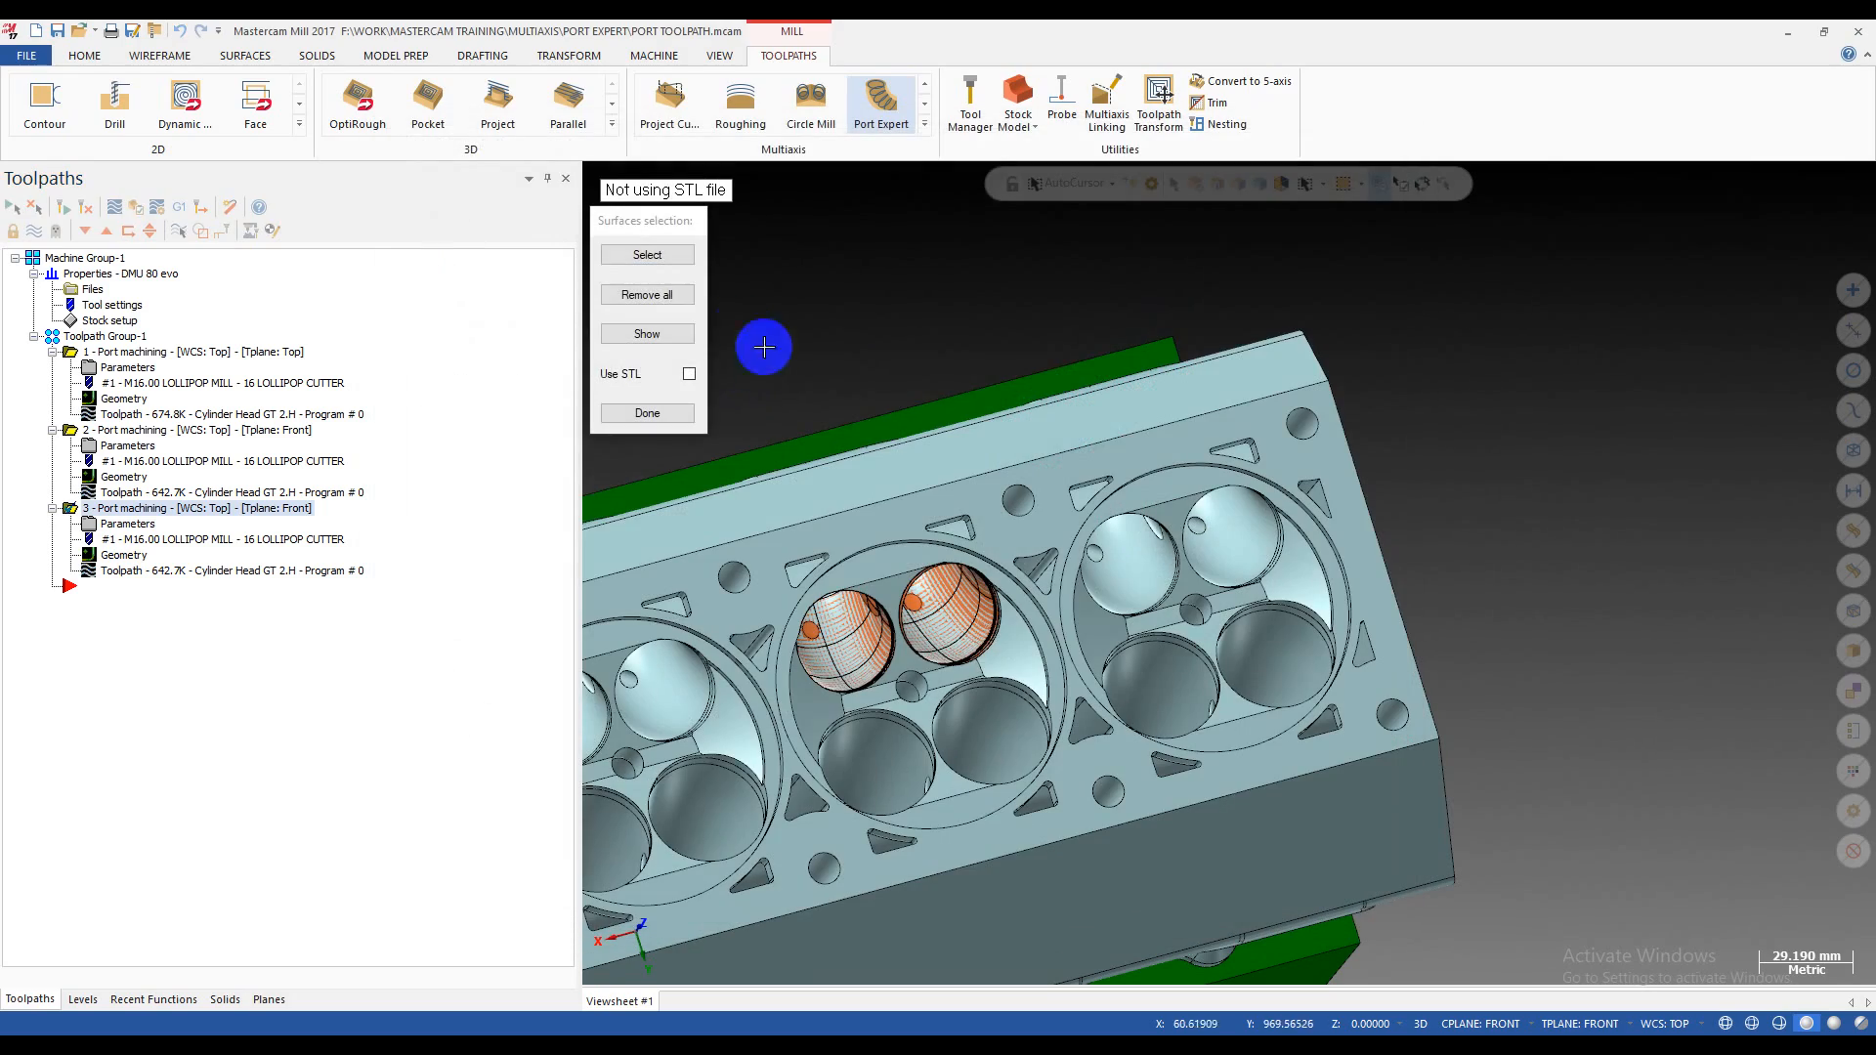
pyautogui.click(667, 295)
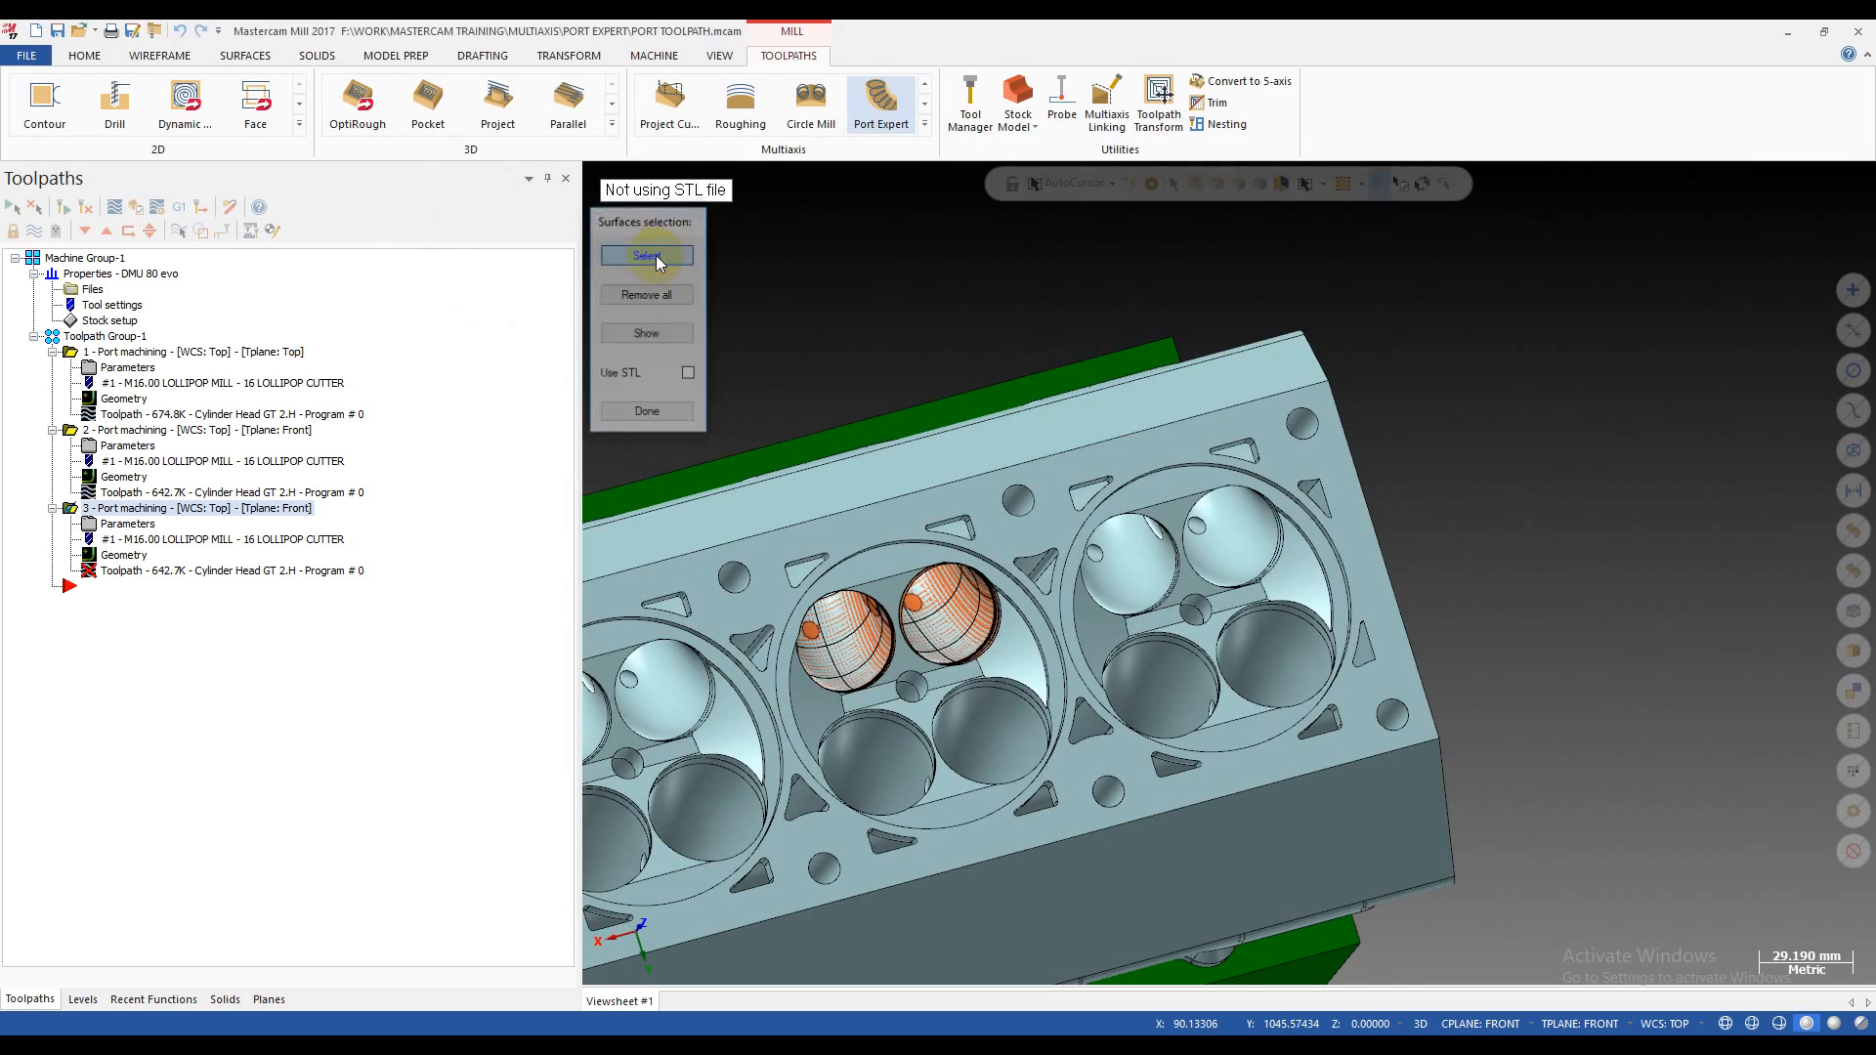
pyautogui.click(647, 254)
pyautogui.scroll(8, 926, 617)
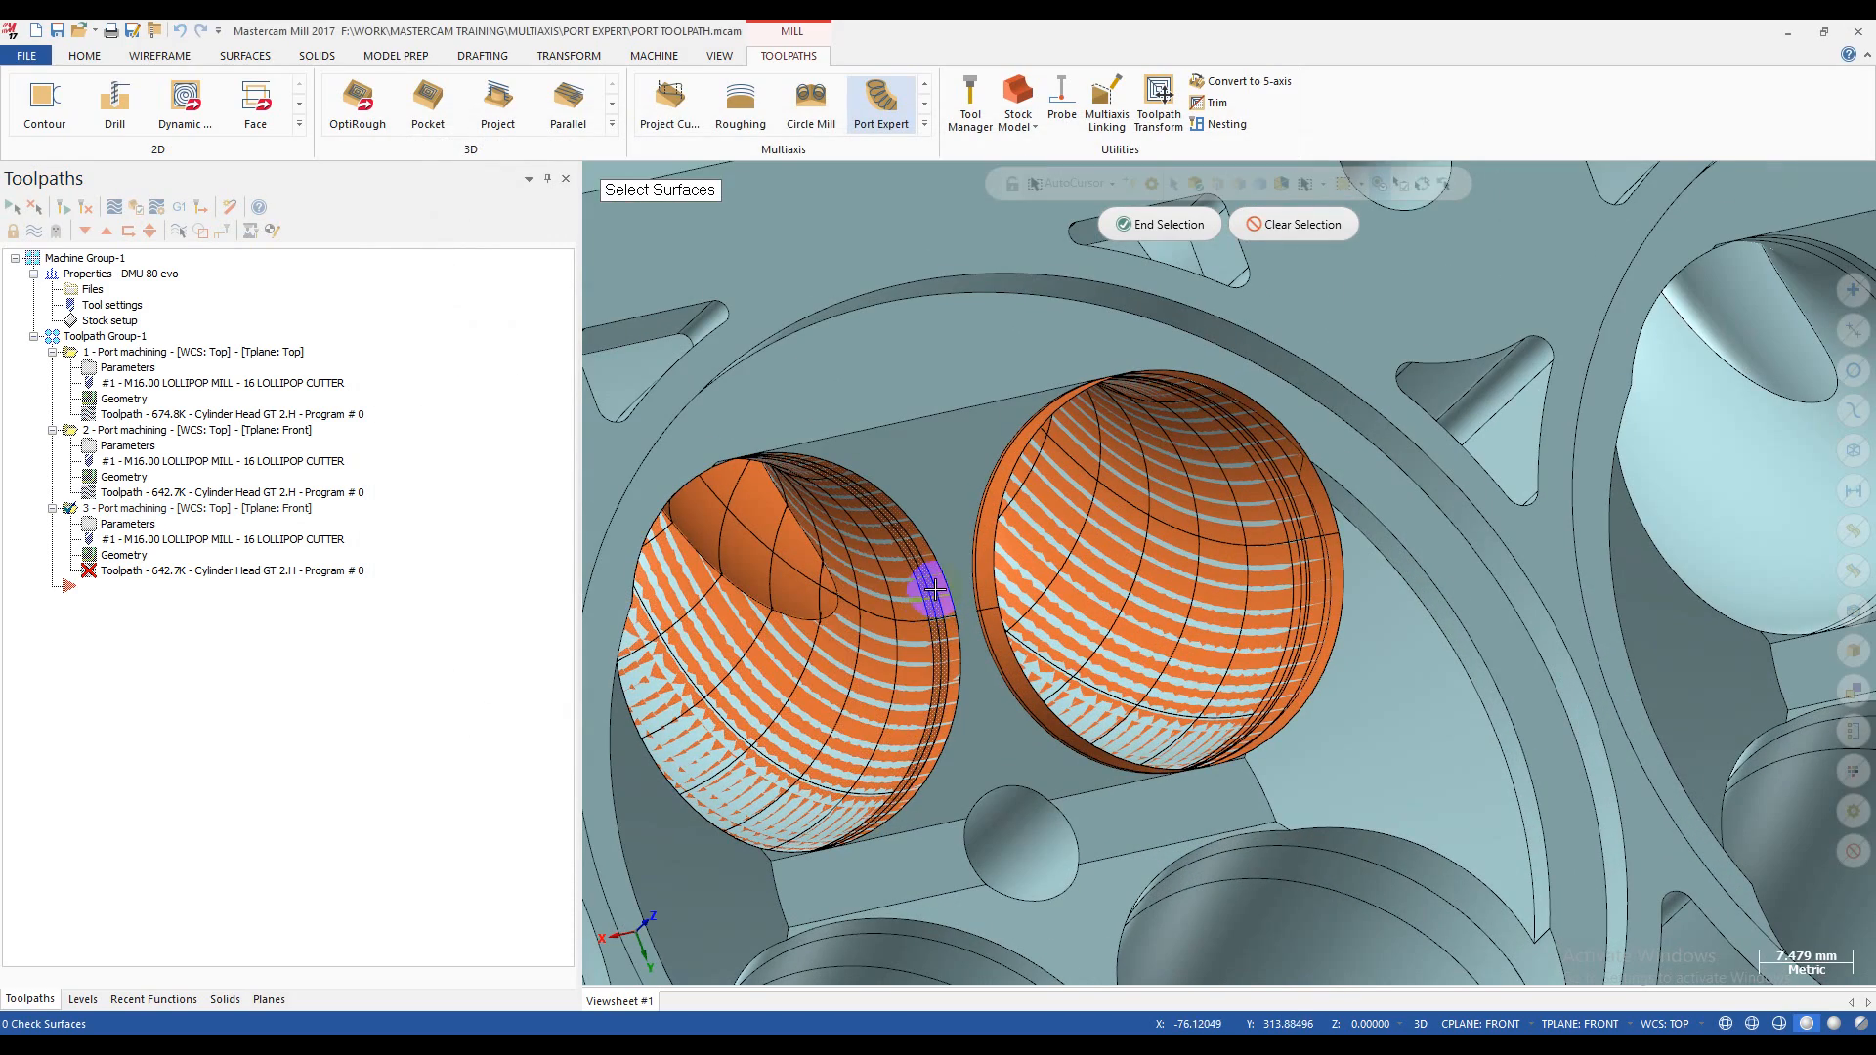
pyautogui.click(904, 586)
pyautogui.scroll(-2, 829, 593)
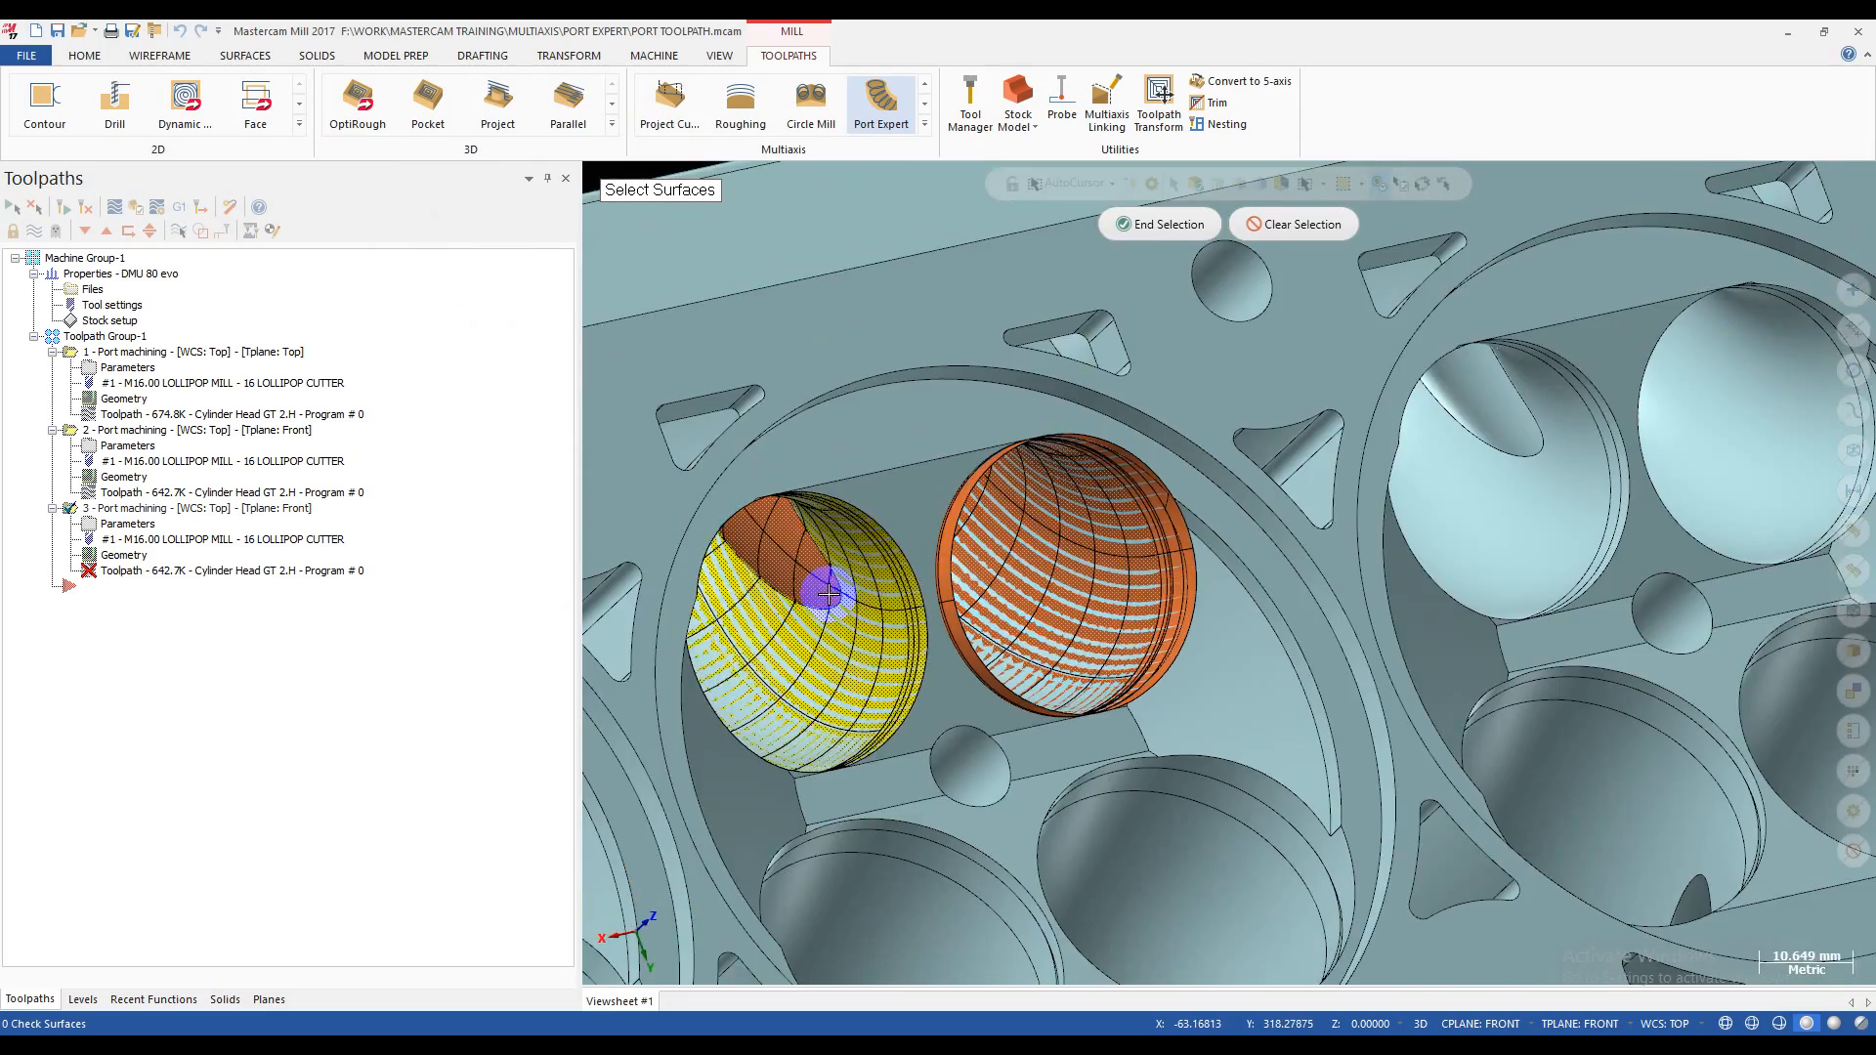
pyautogui.moveTo(829, 593); pyautogui.dragTo(882, 376, button='middle')
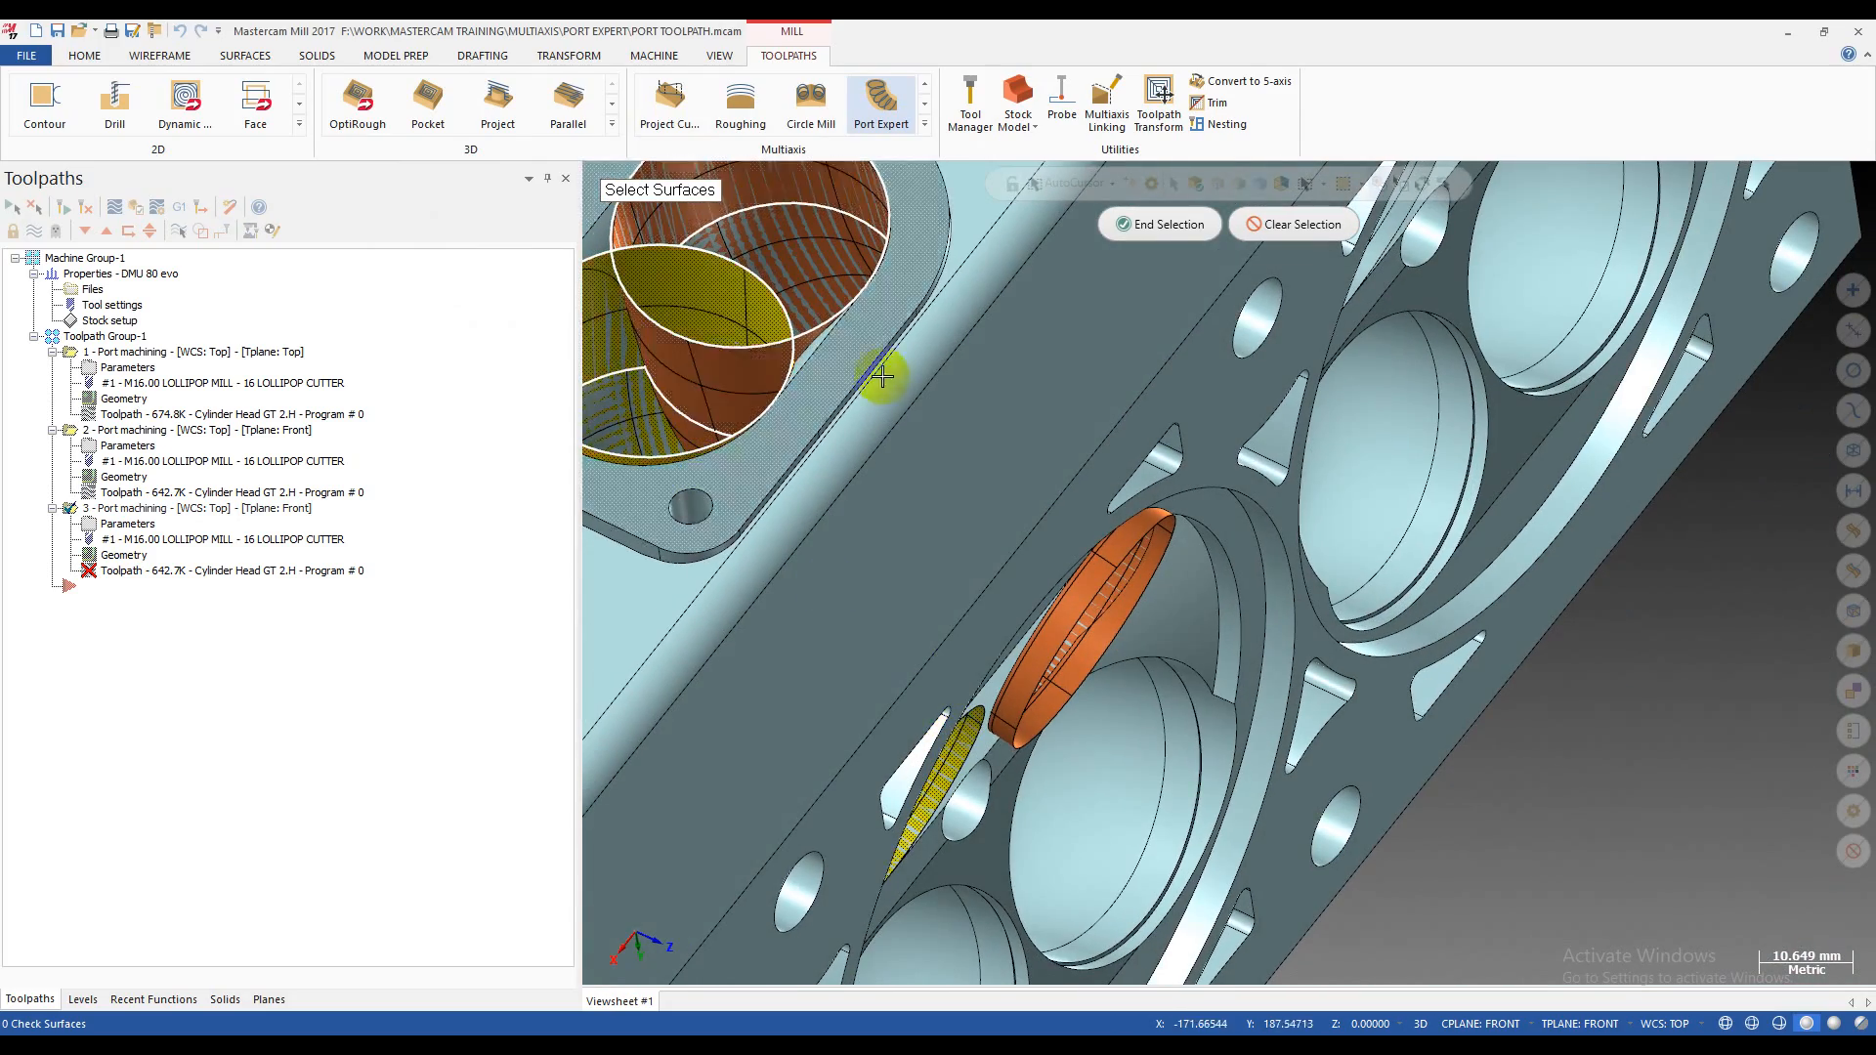
pyautogui.scroll(-2, 882, 376)
pyautogui.moveTo(968, 527); pyautogui.dragTo(1036, 440, button='middle')
pyautogui.click(1159, 227)
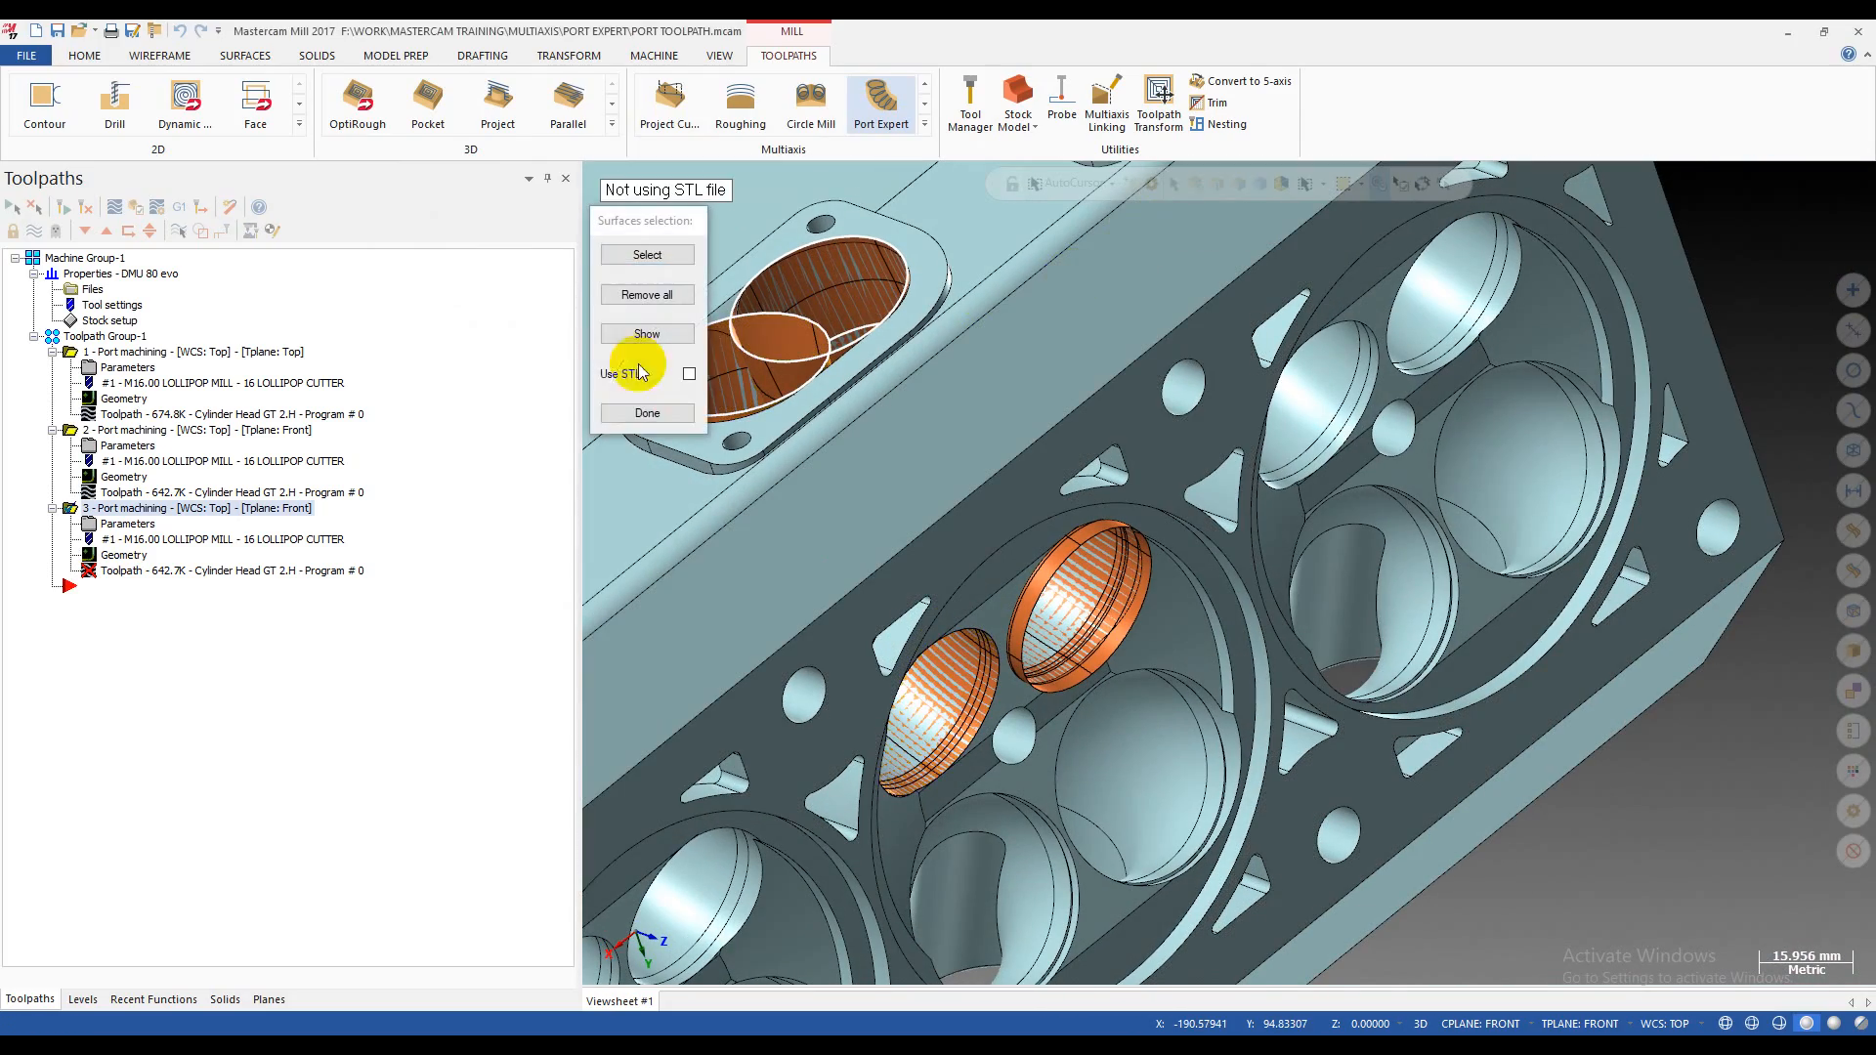
pyautogui.click(614, 412)
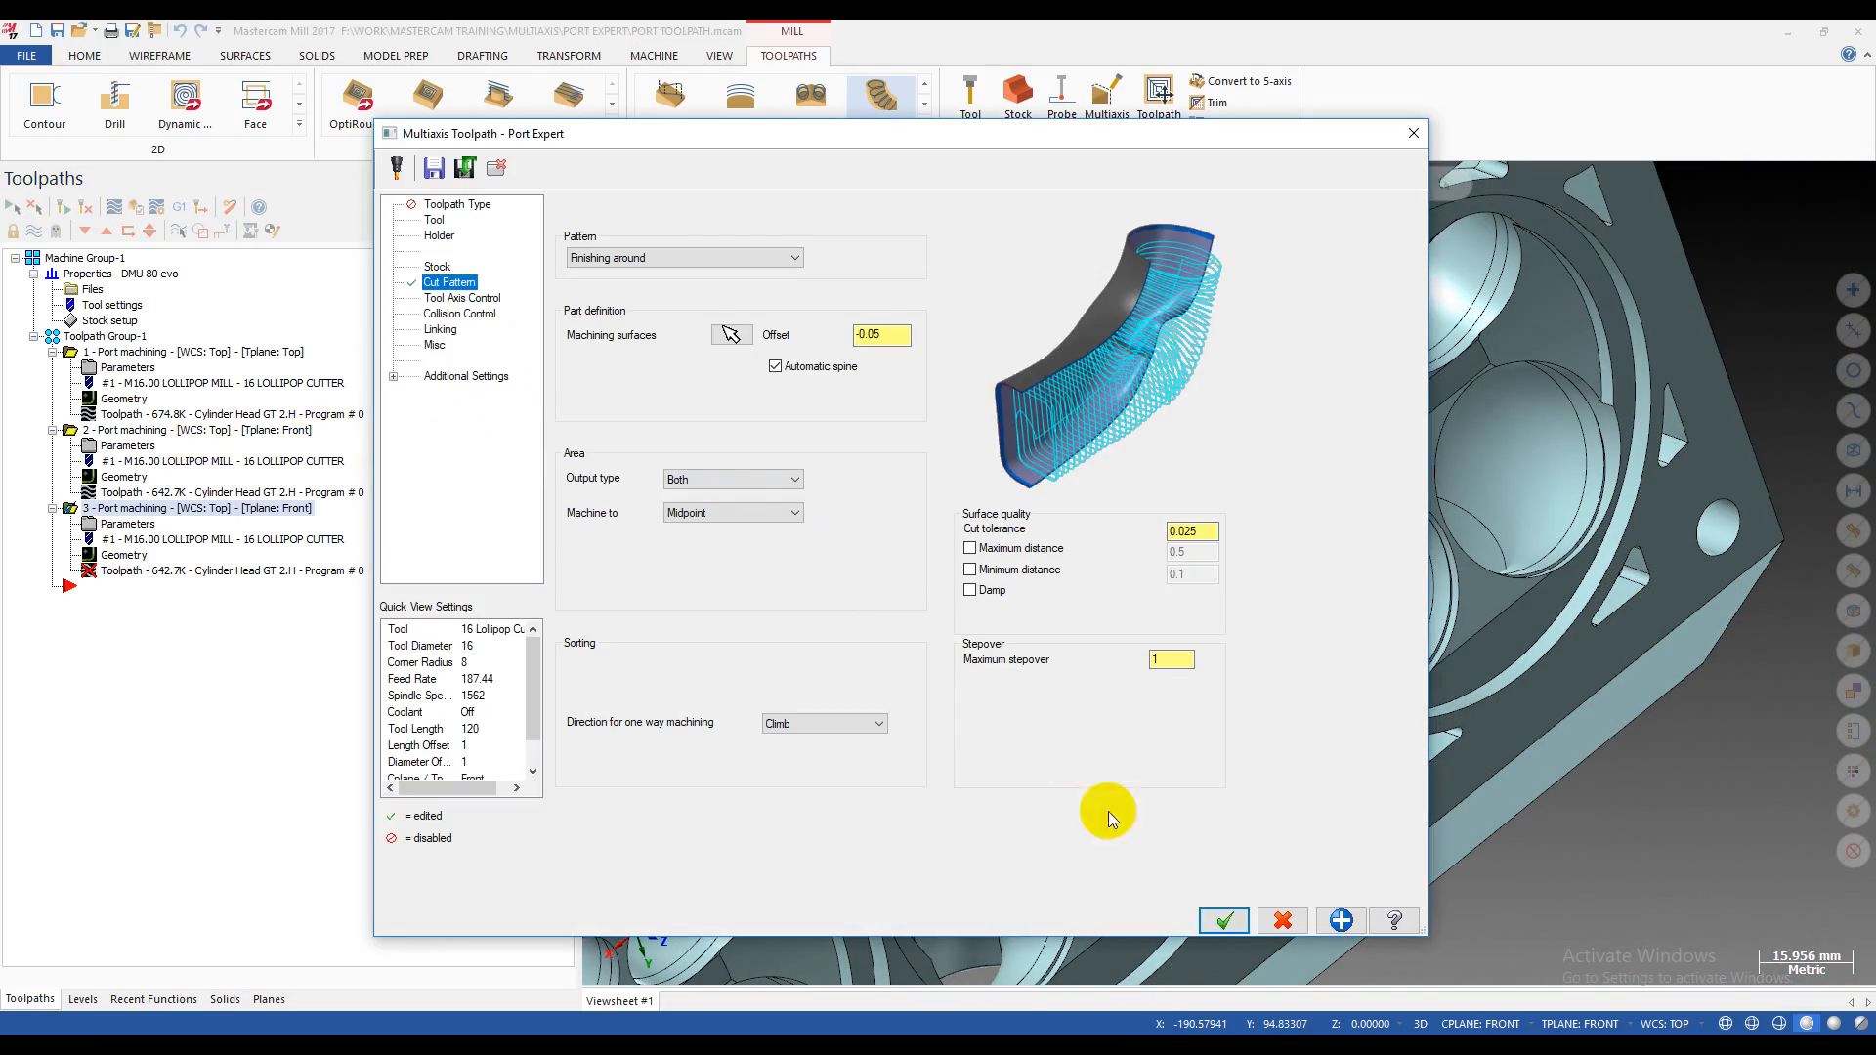
# - Accept the third operation's new geometry, regenerate its toolpath, and backplot it through to the end
pyautogui.click(1223, 921)
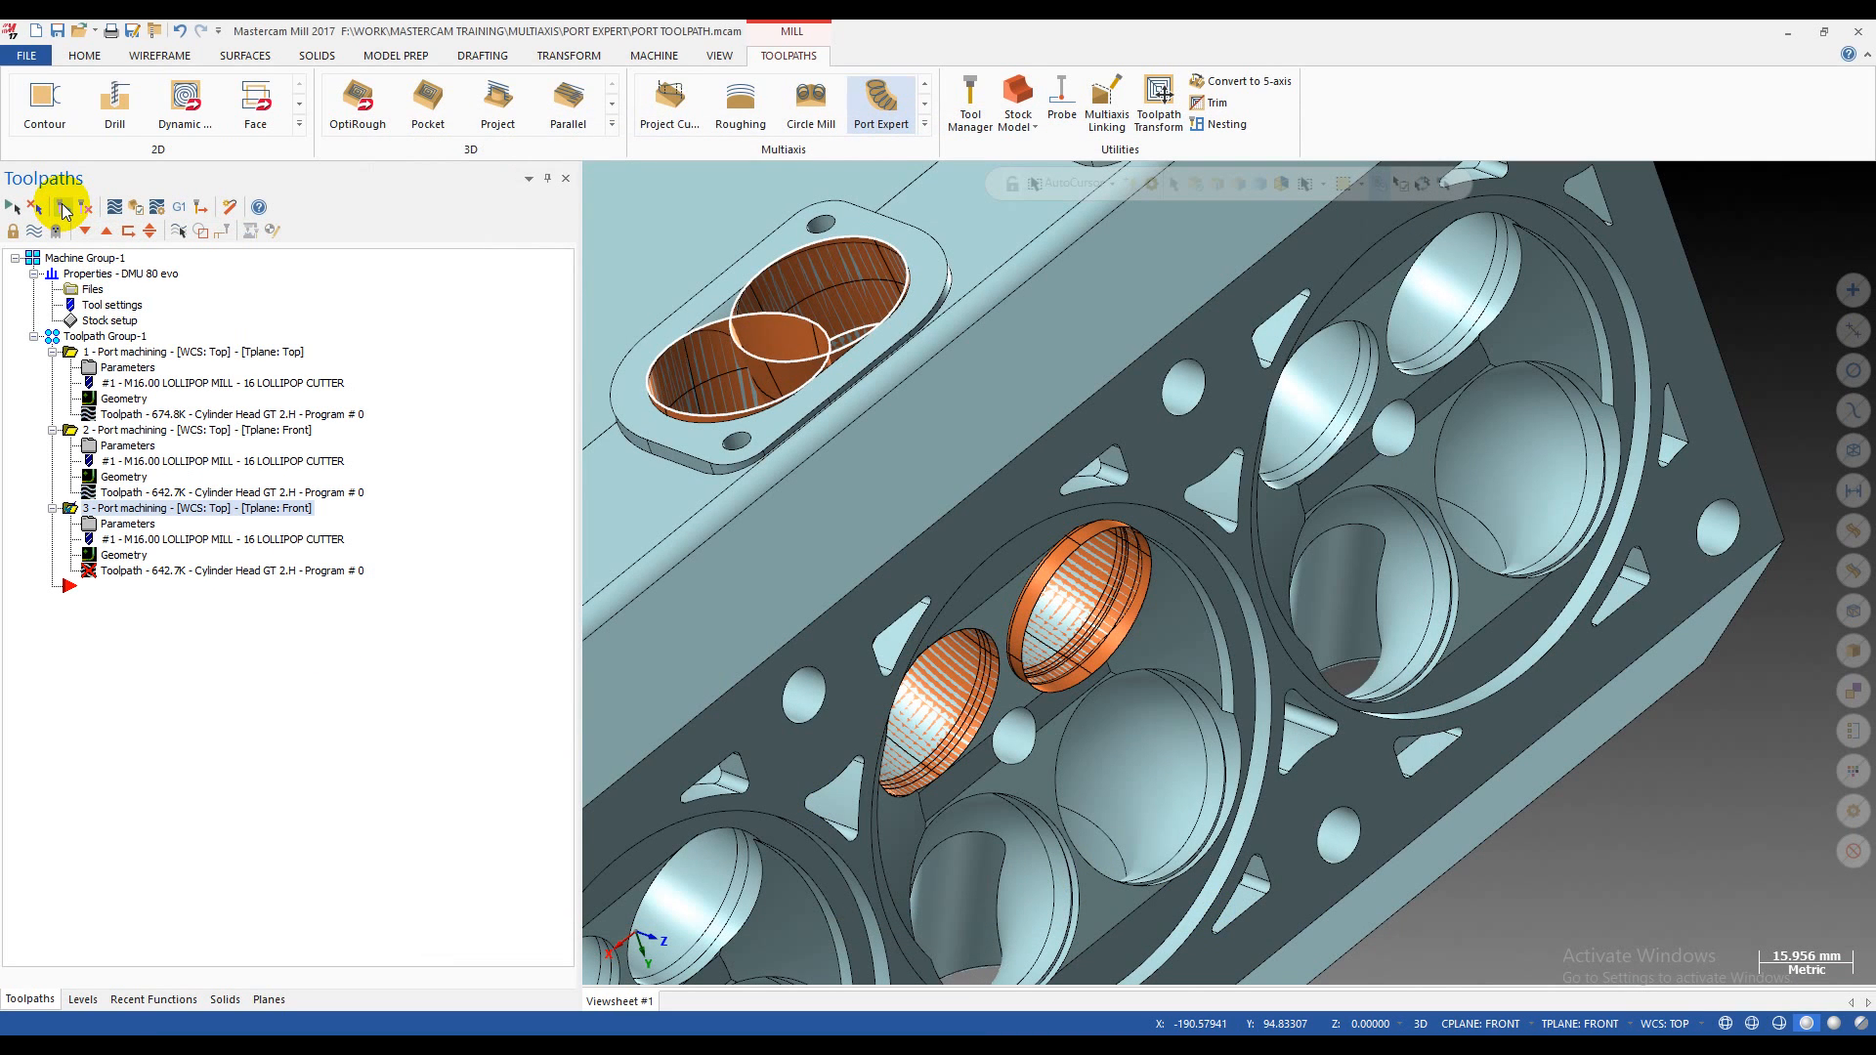
pyautogui.click(64, 208)
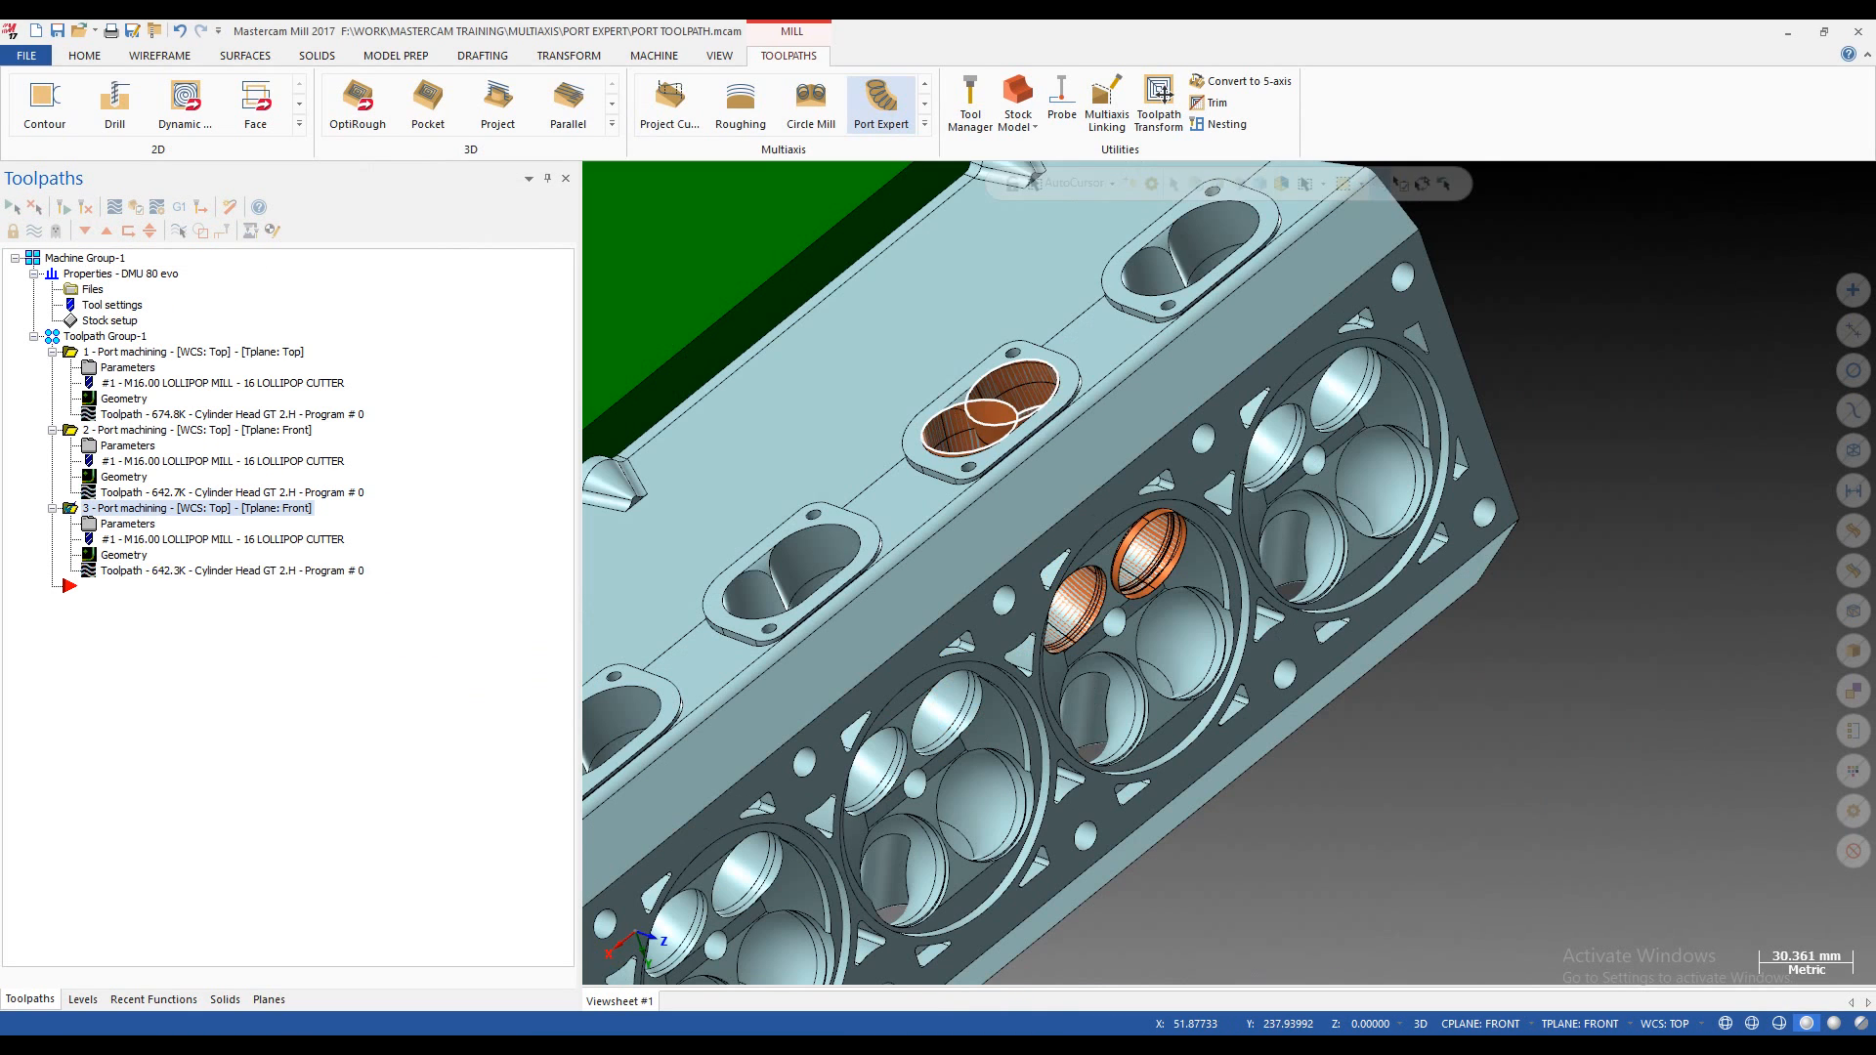
pyautogui.click(132, 575)
pyautogui.moveTo(886, 186); pyautogui.dragTo(1871, 273)
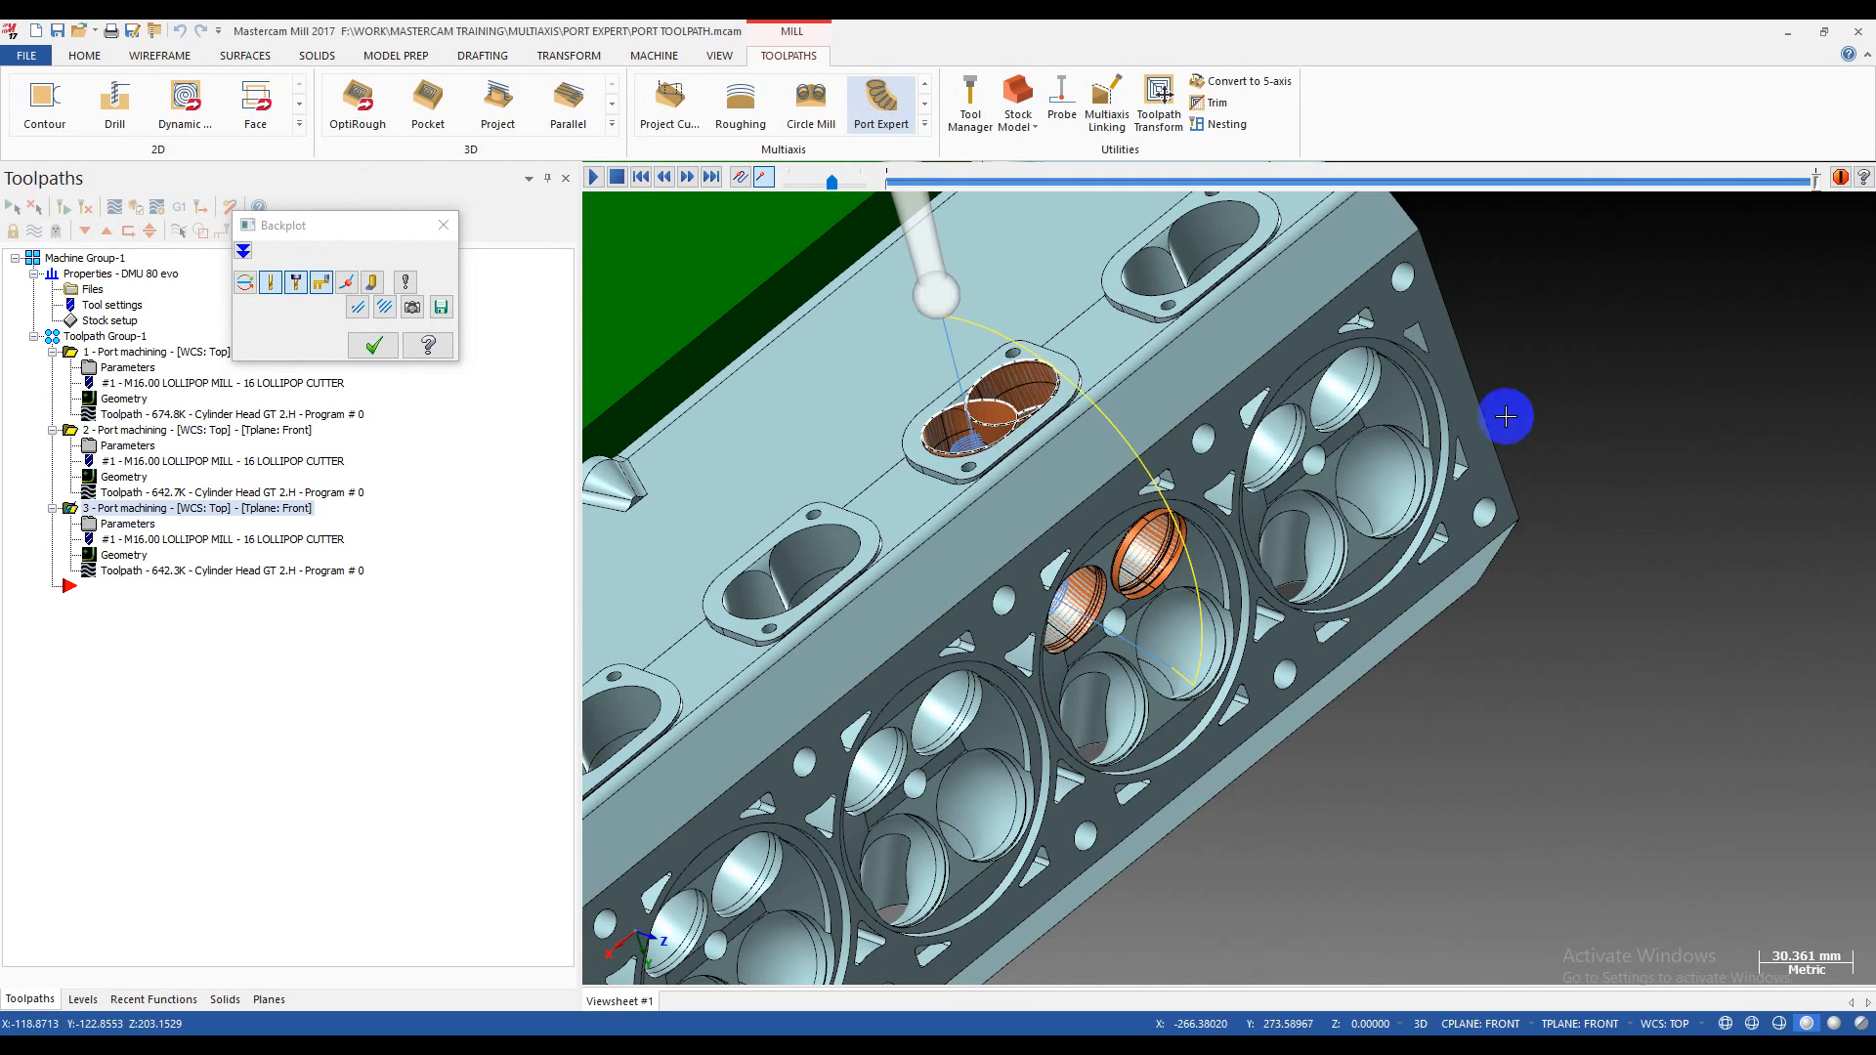
pyautogui.scroll(-2, 1114, 635)
pyautogui.click(373, 346)
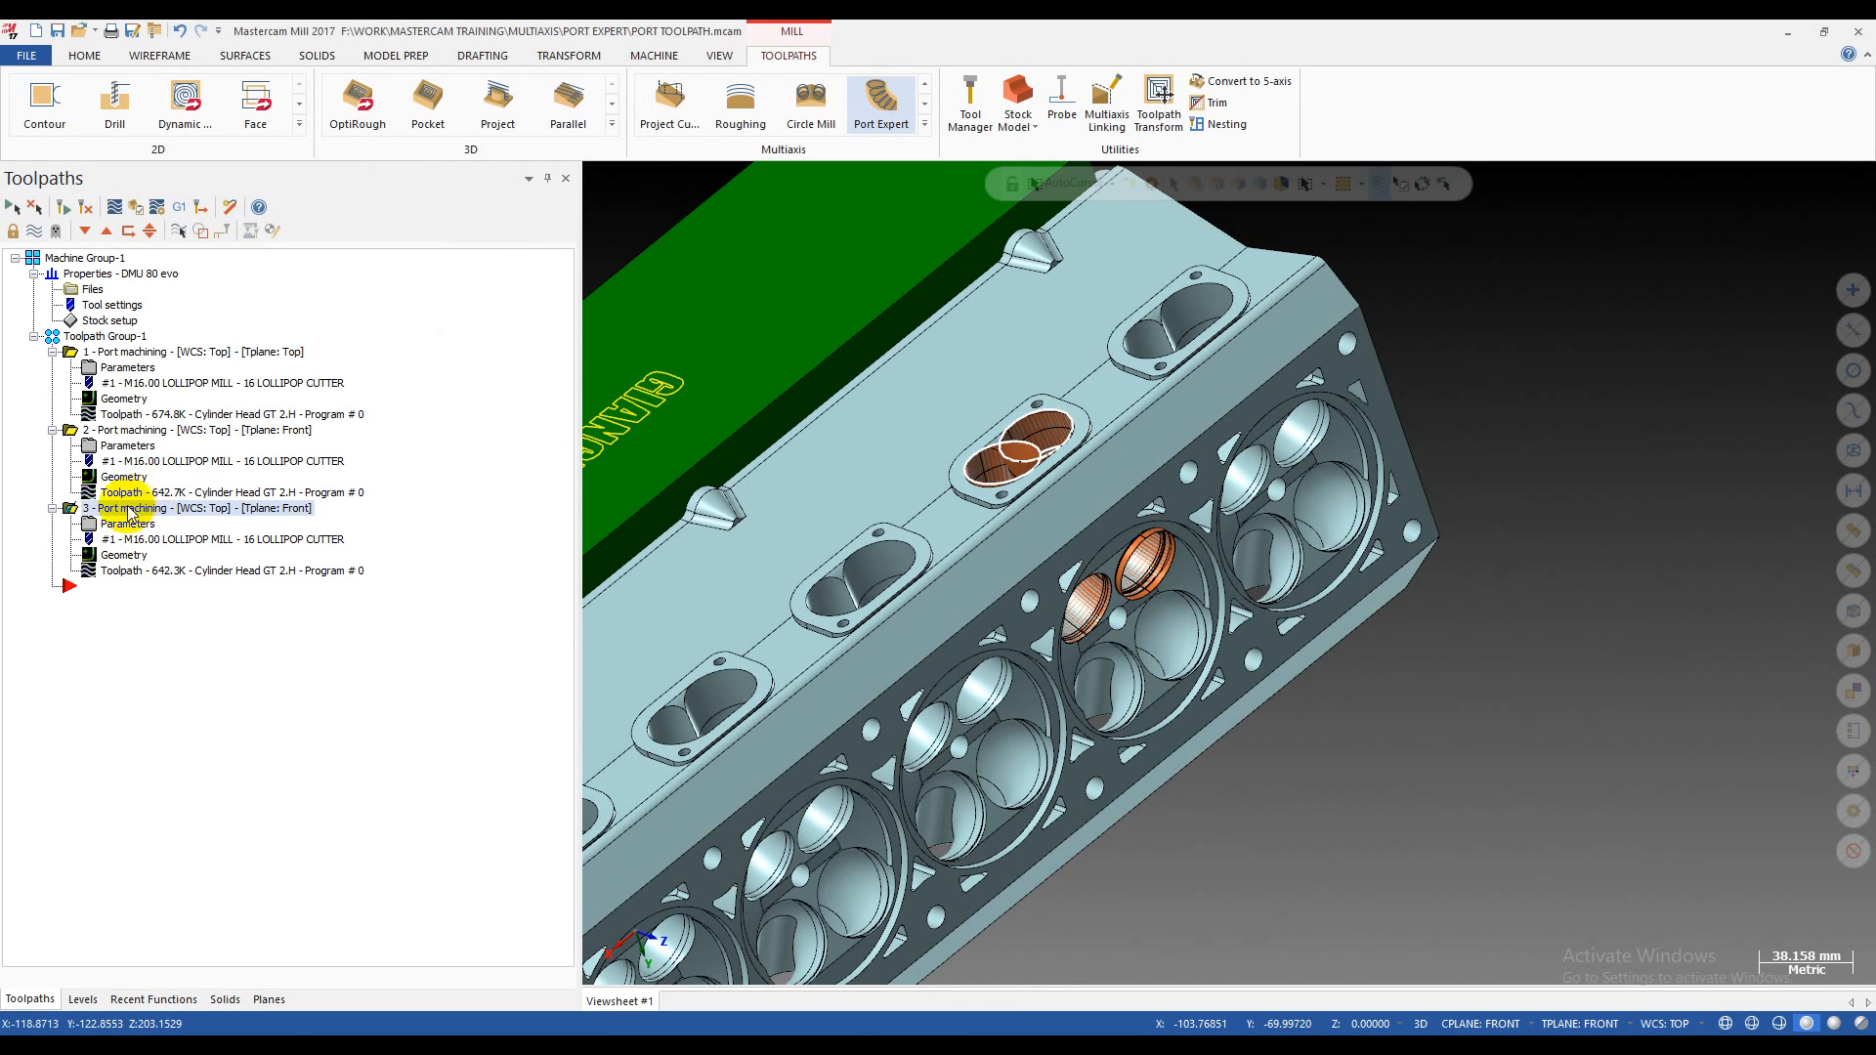
# - Duplicate the third Port machining operation in the toolpath group
pyautogui.rightClick(128, 511)
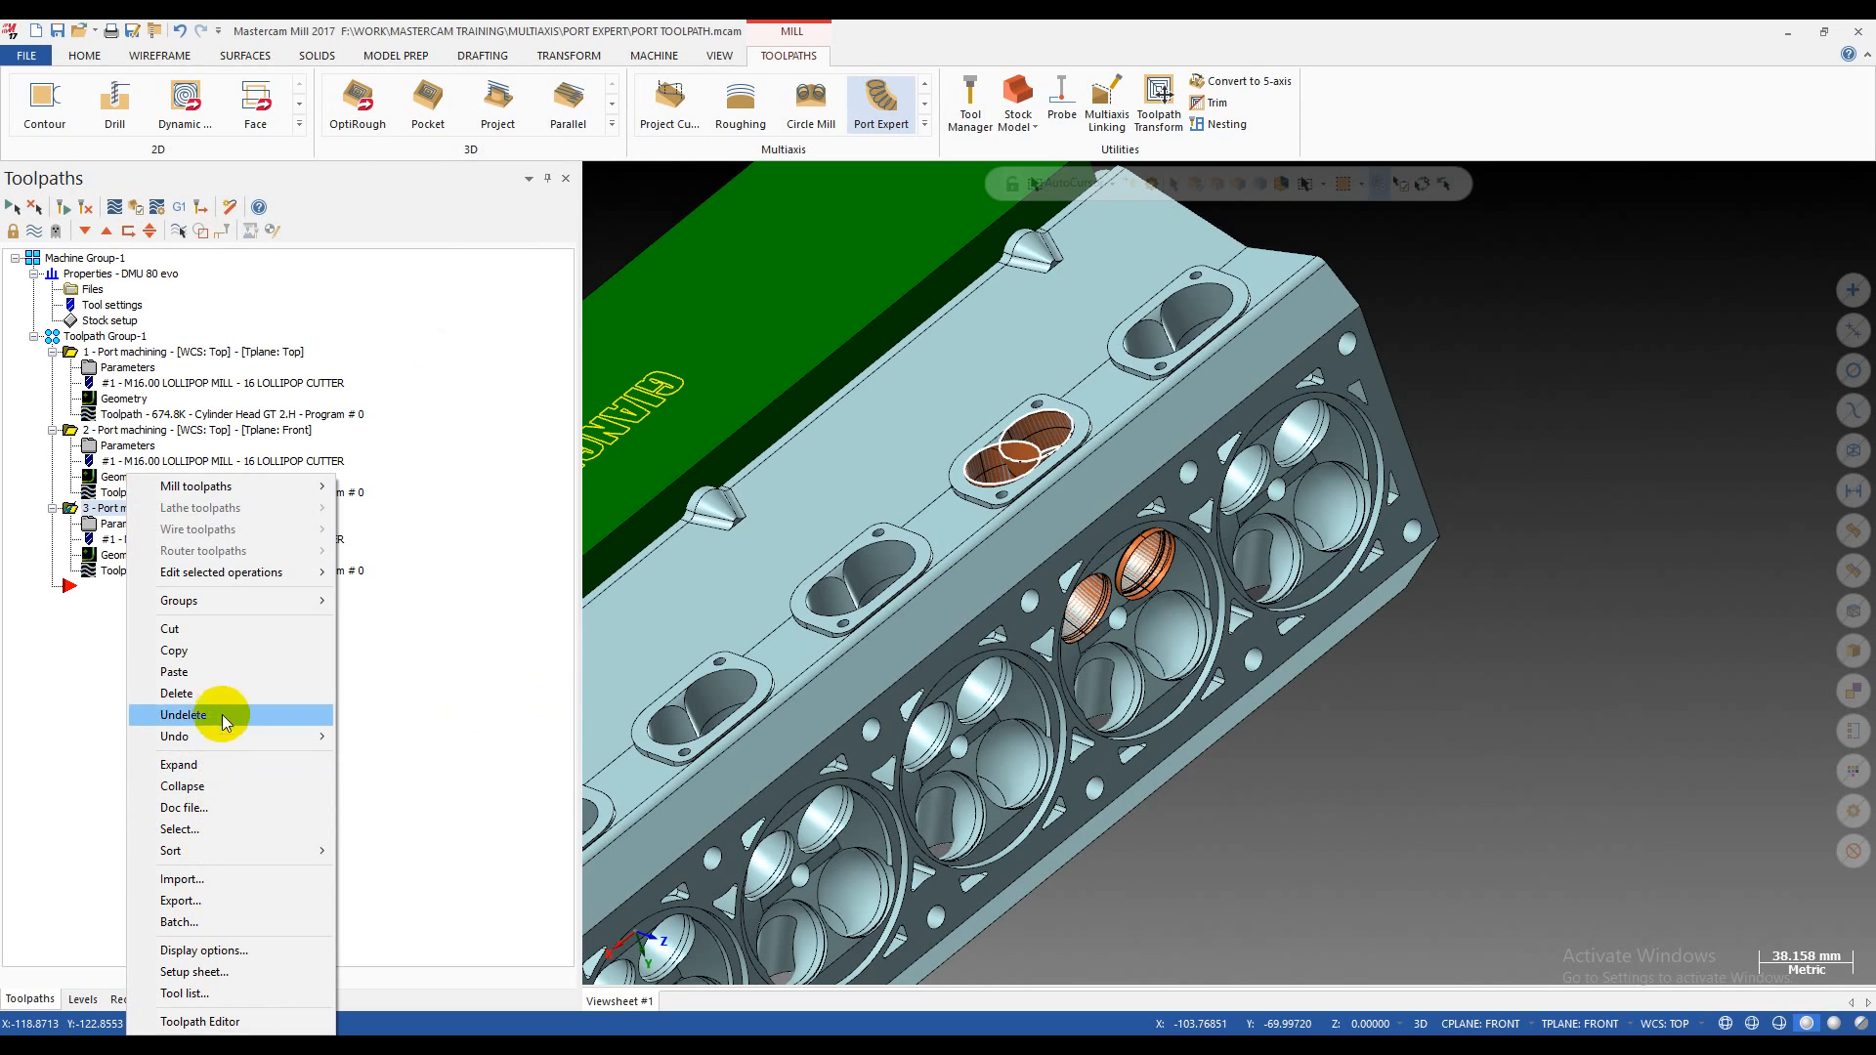
pyautogui.moveTo(243, 578)
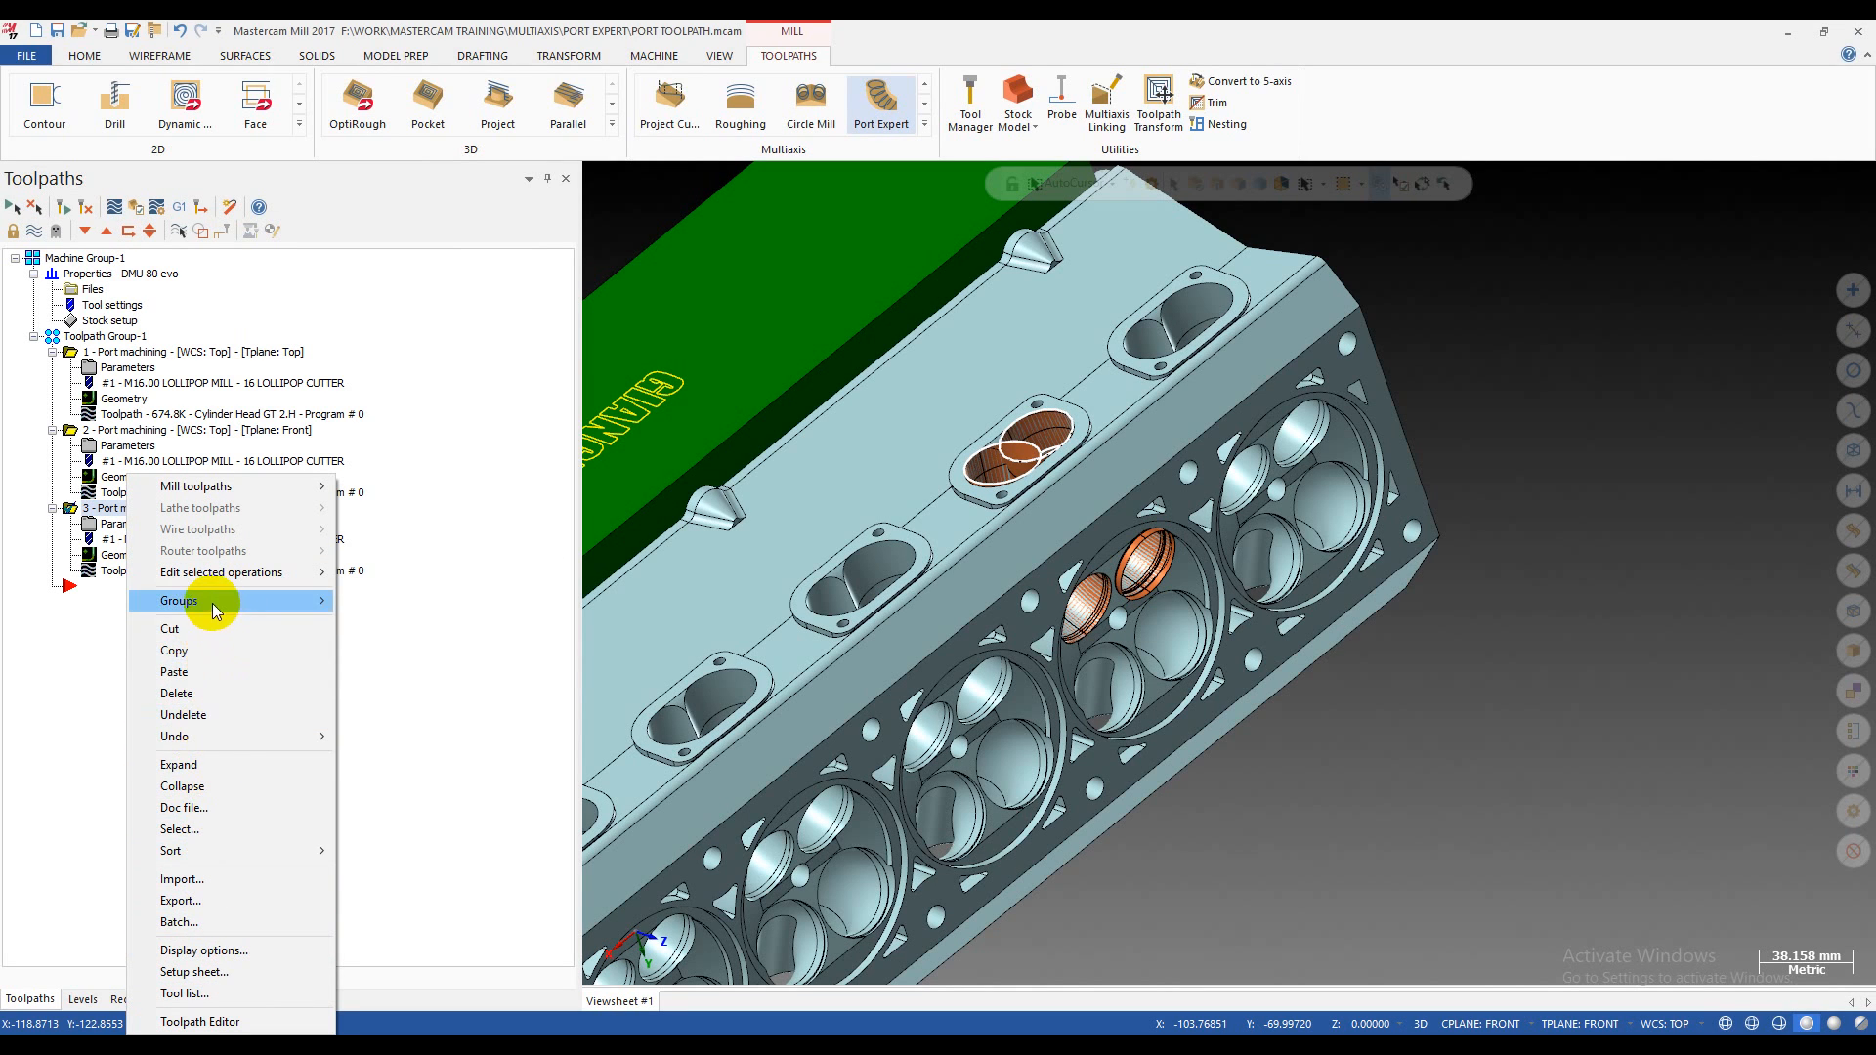
pyautogui.click(203, 630)
pyautogui.rightClick(154, 506)
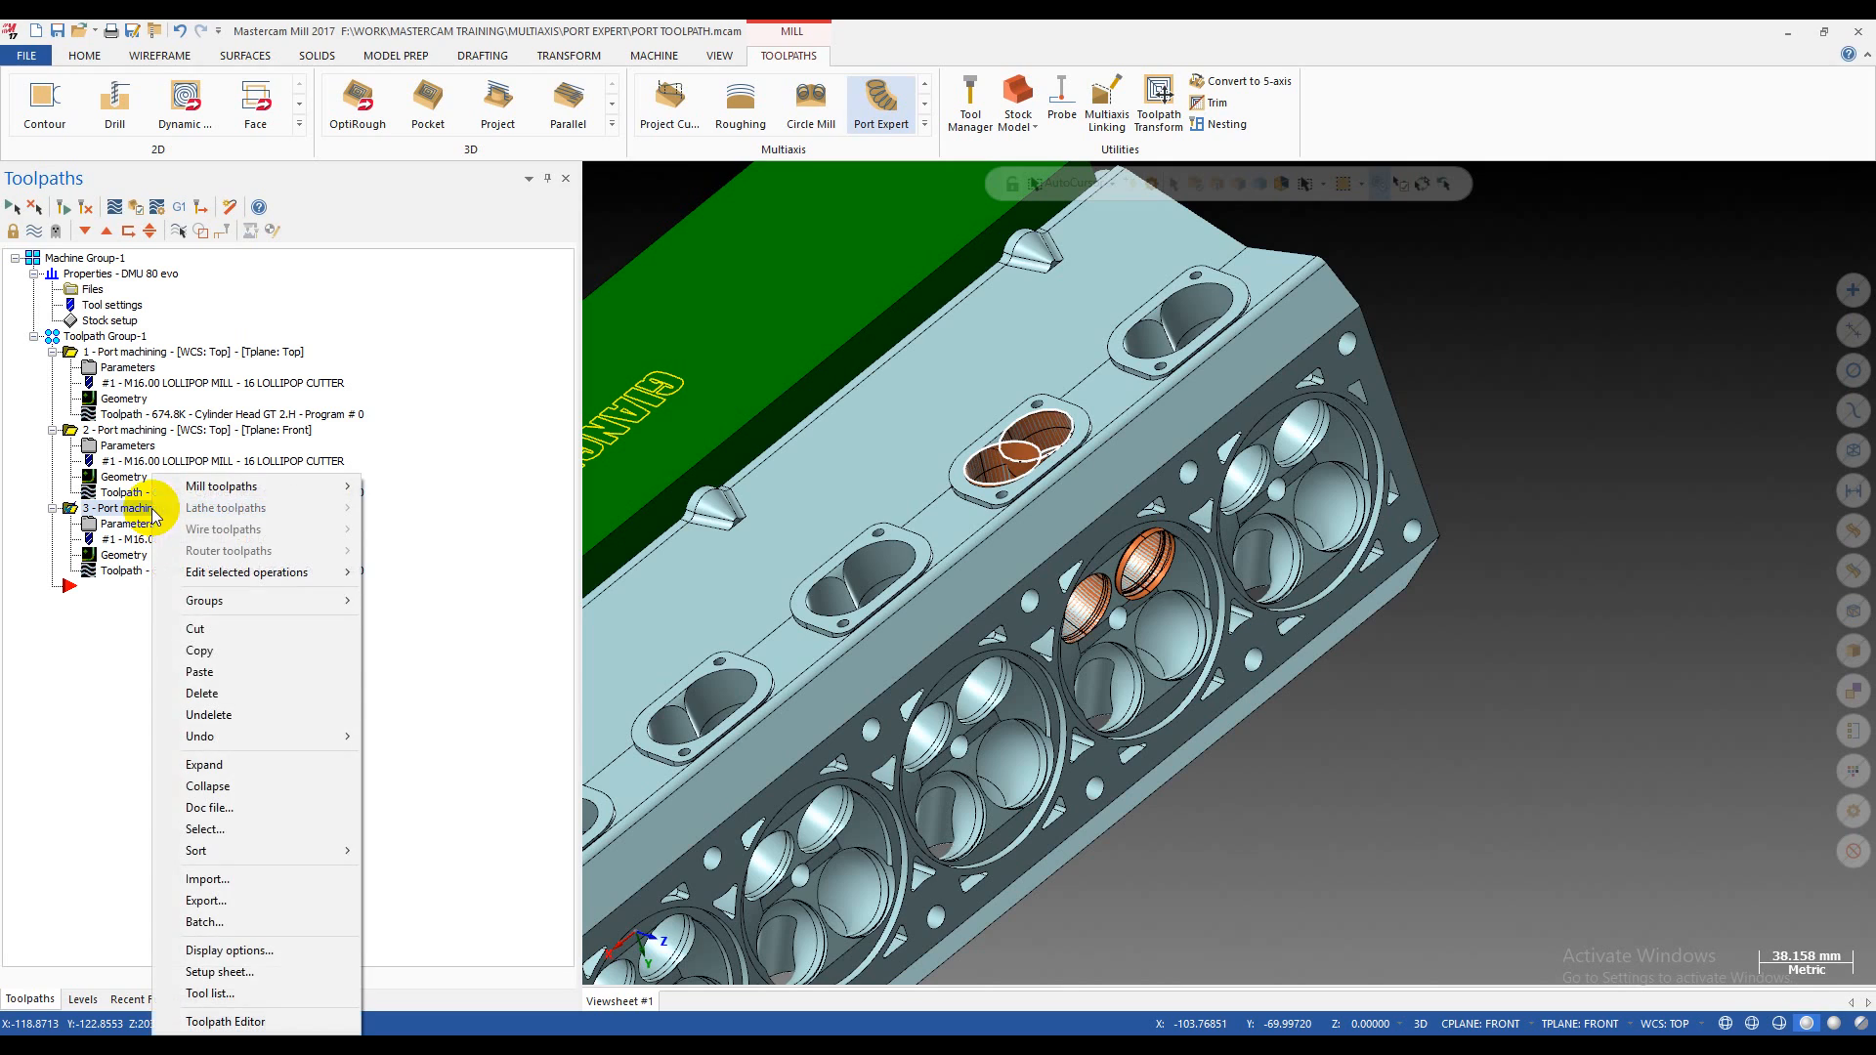
pyautogui.click(202, 672)
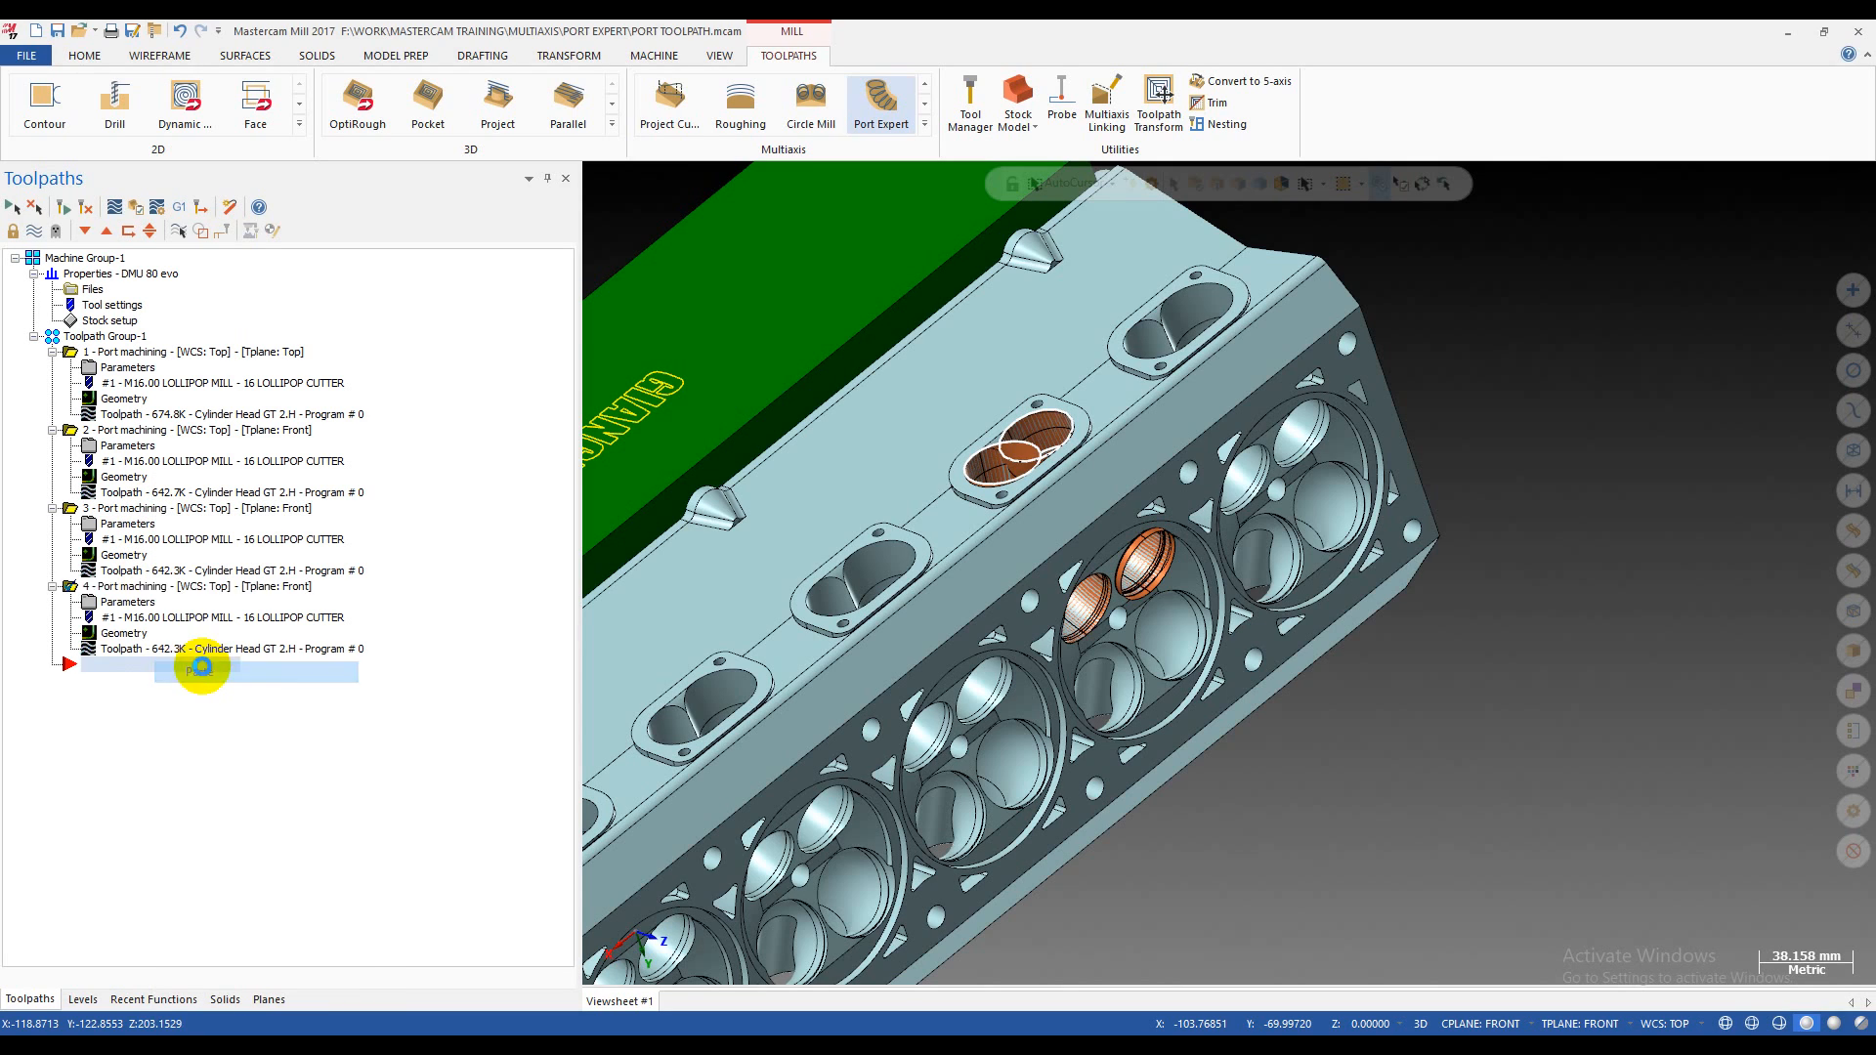
# - Add the right orange port to the machining surfaces of the fourth Port machining operation, covering both adjoining ports
pyautogui.click(122, 634)
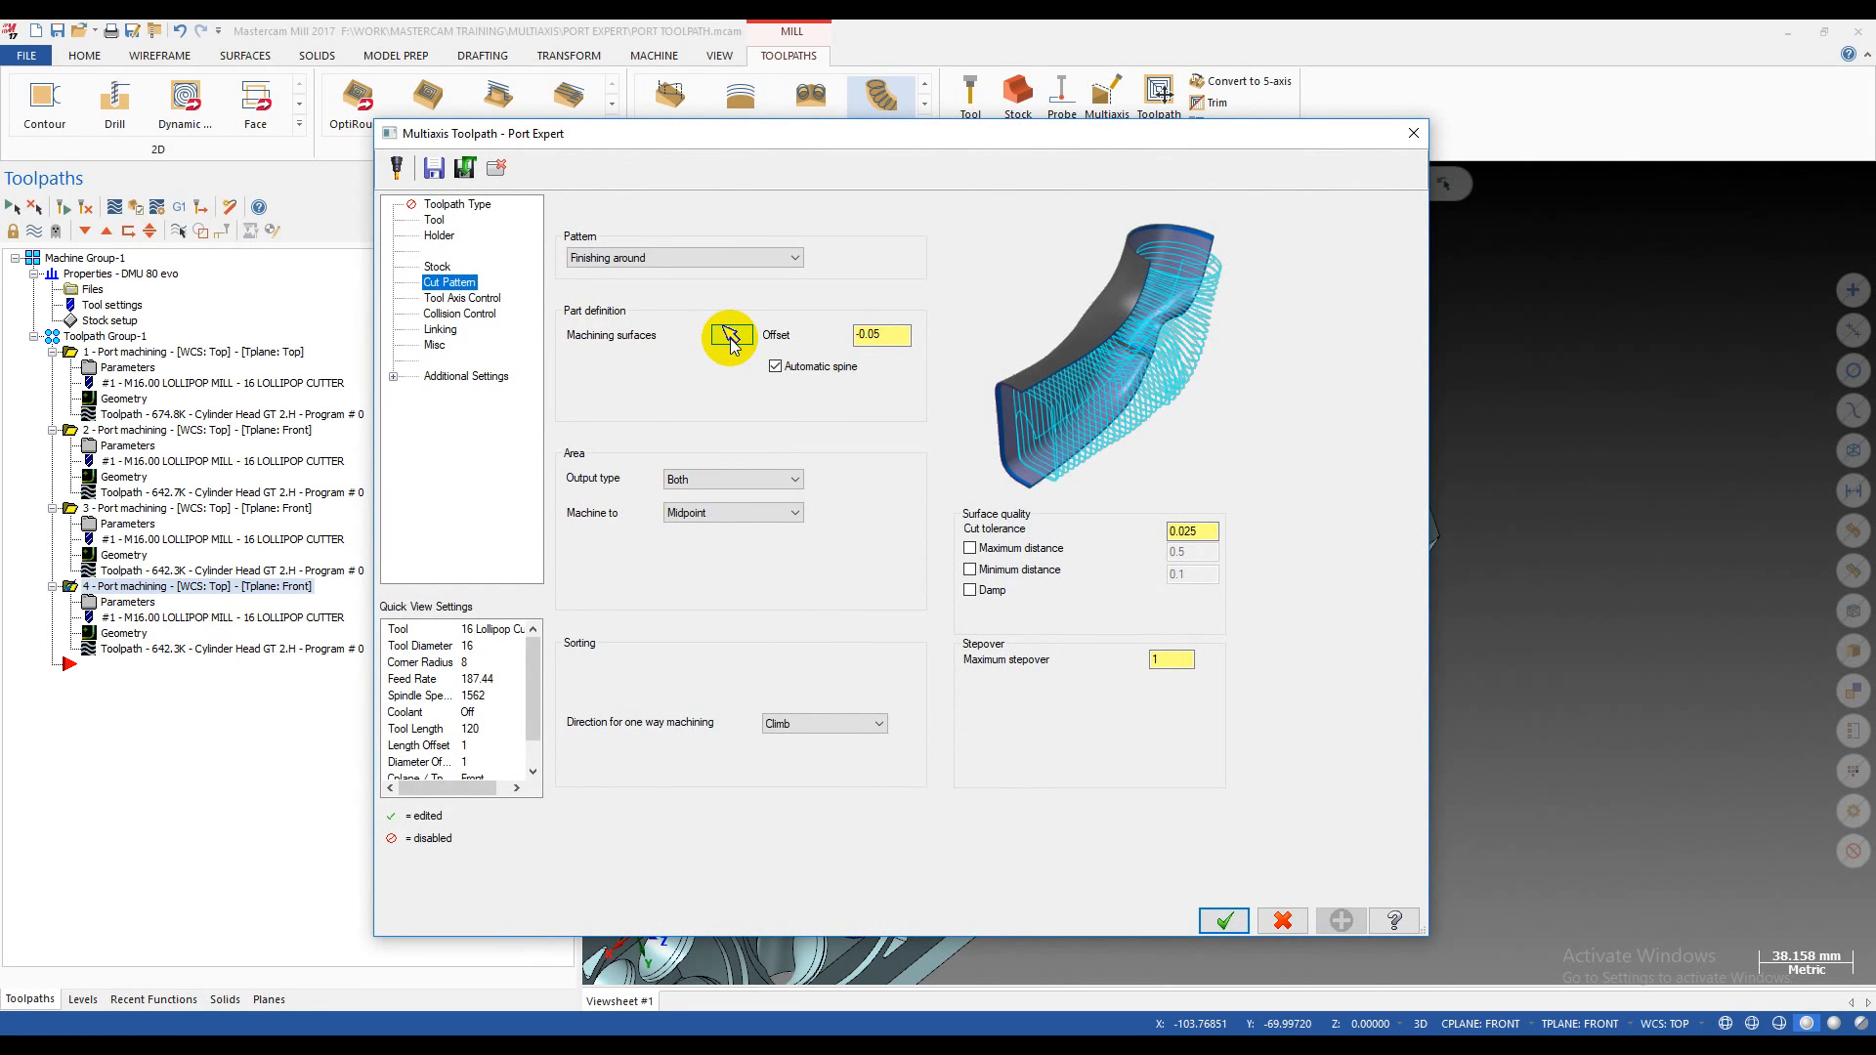
pyautogui.click(731, 335)
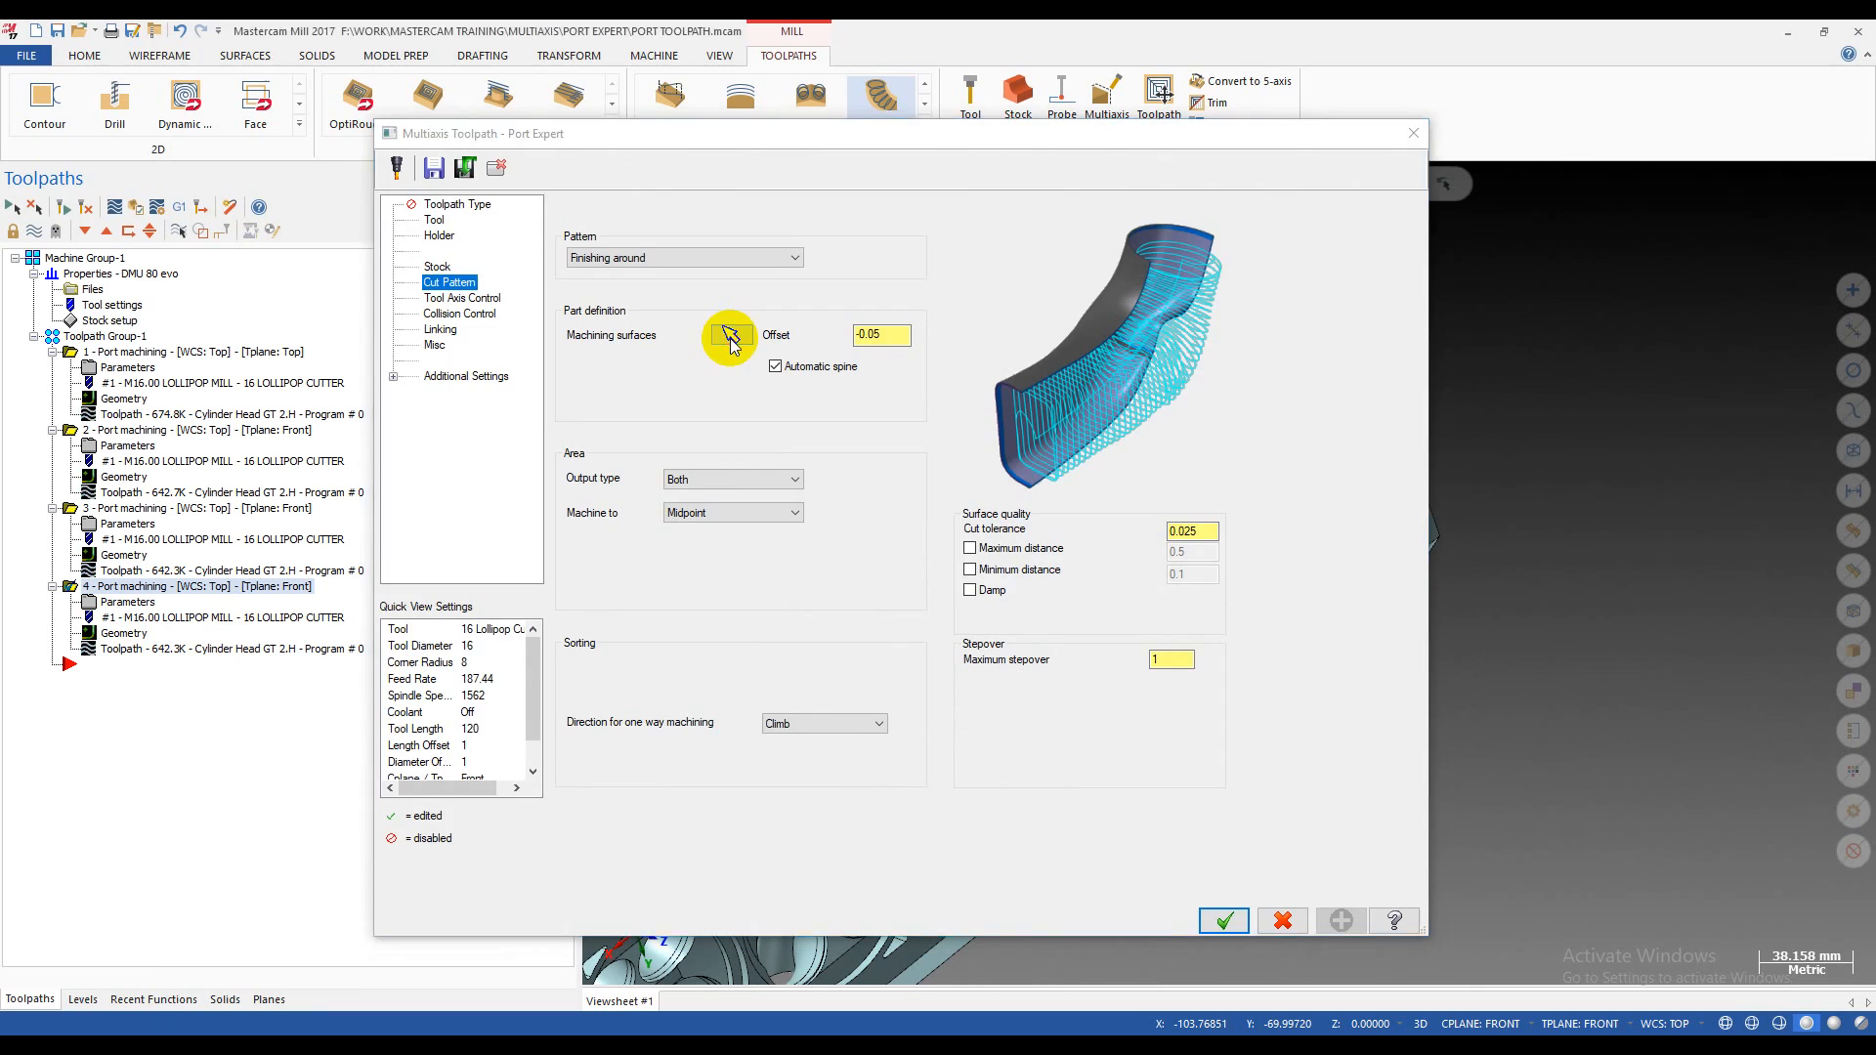
pyautogui.click(647, 254)
pyautogui.scroll(5, 1256, 524)
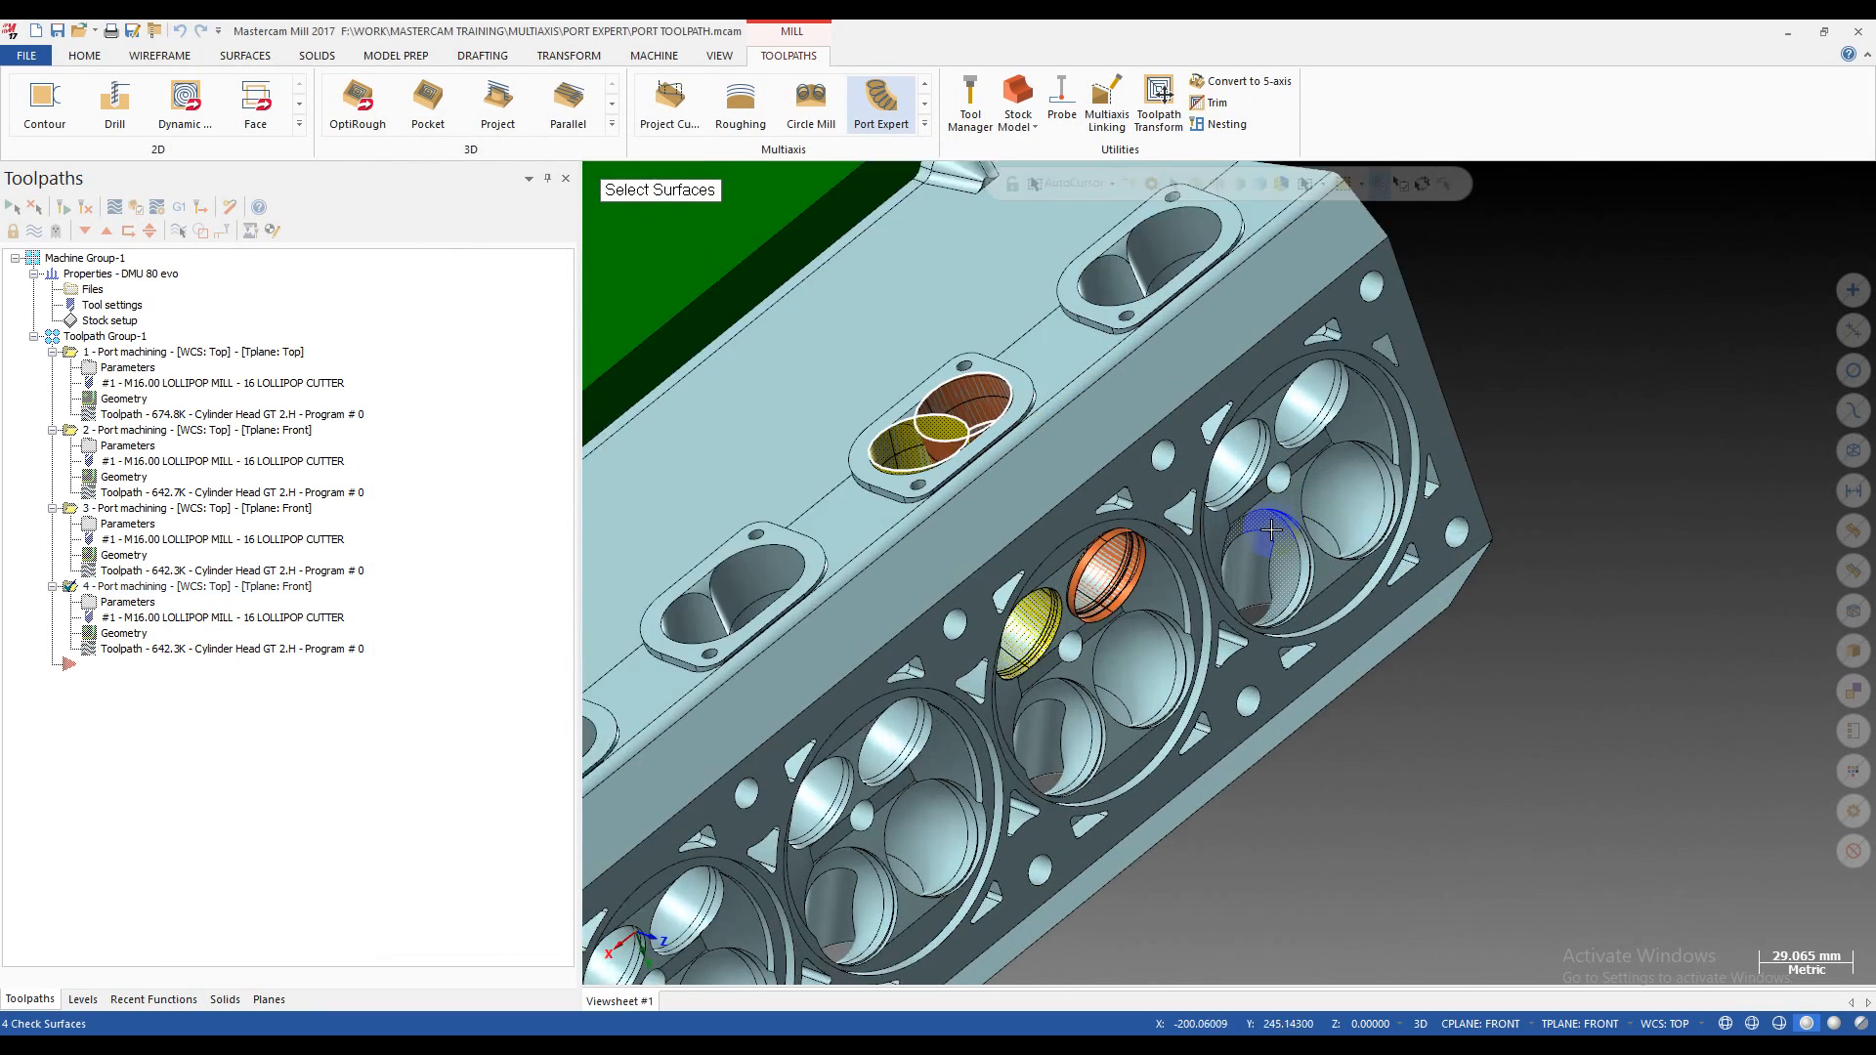
pyautogui.click(1093, 565)
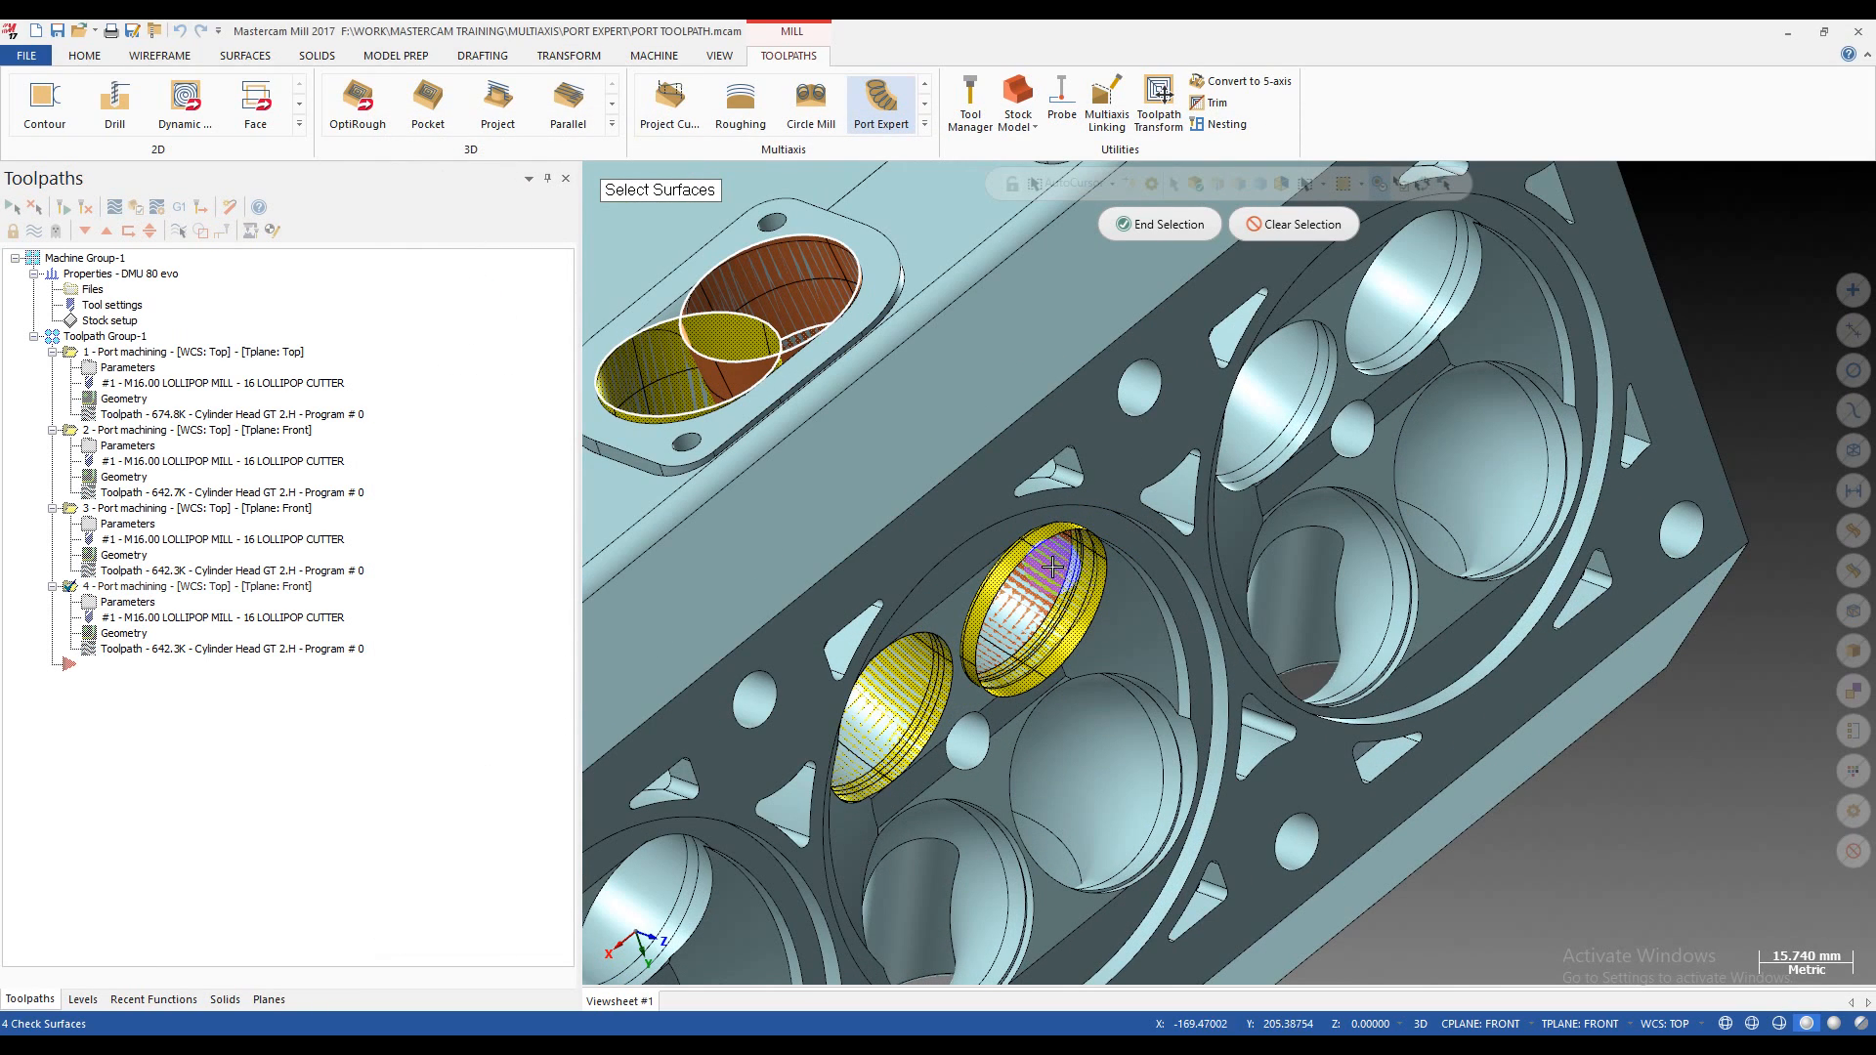
pyautogui.click(802, 294)
pyautogui.moveTo(802, 294); pyautogui.dragTo(929, 523, button='middle')
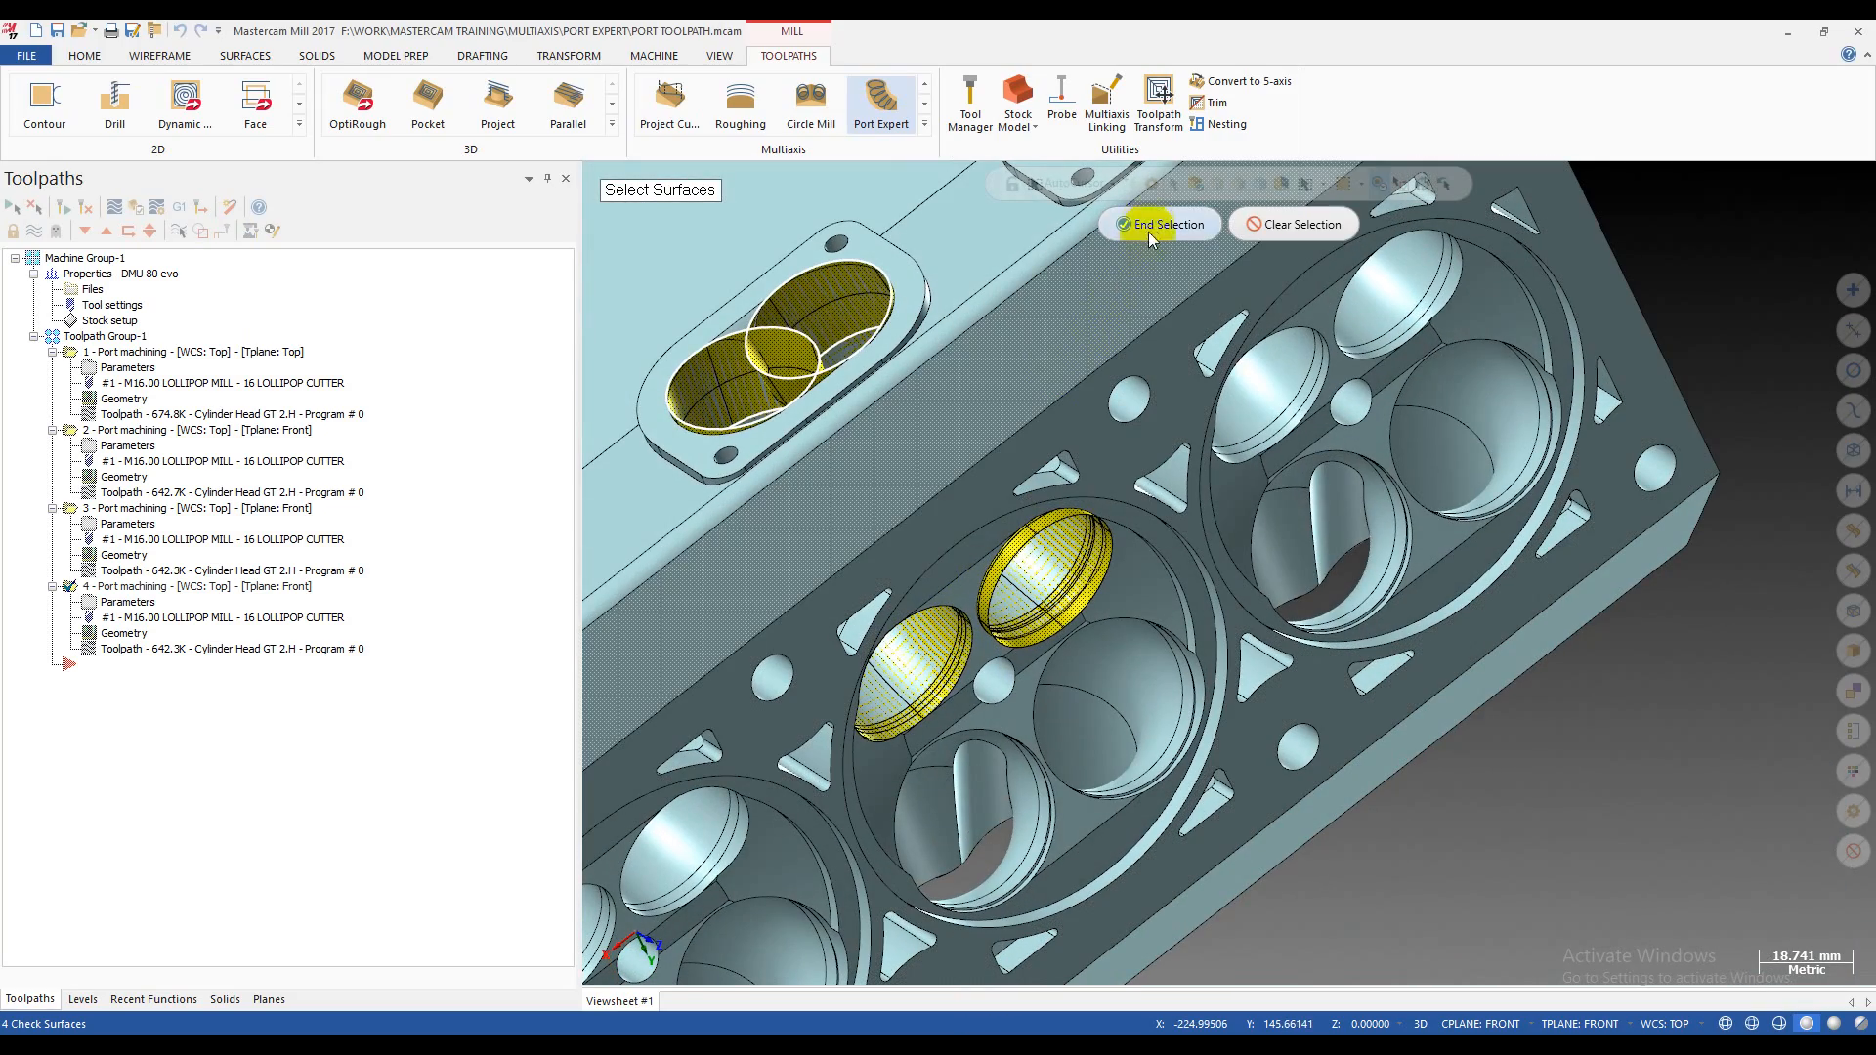
pyautogui.click(1163, 224)
pyautogui.click(264, 536)
pyautogui.click(647, 412)
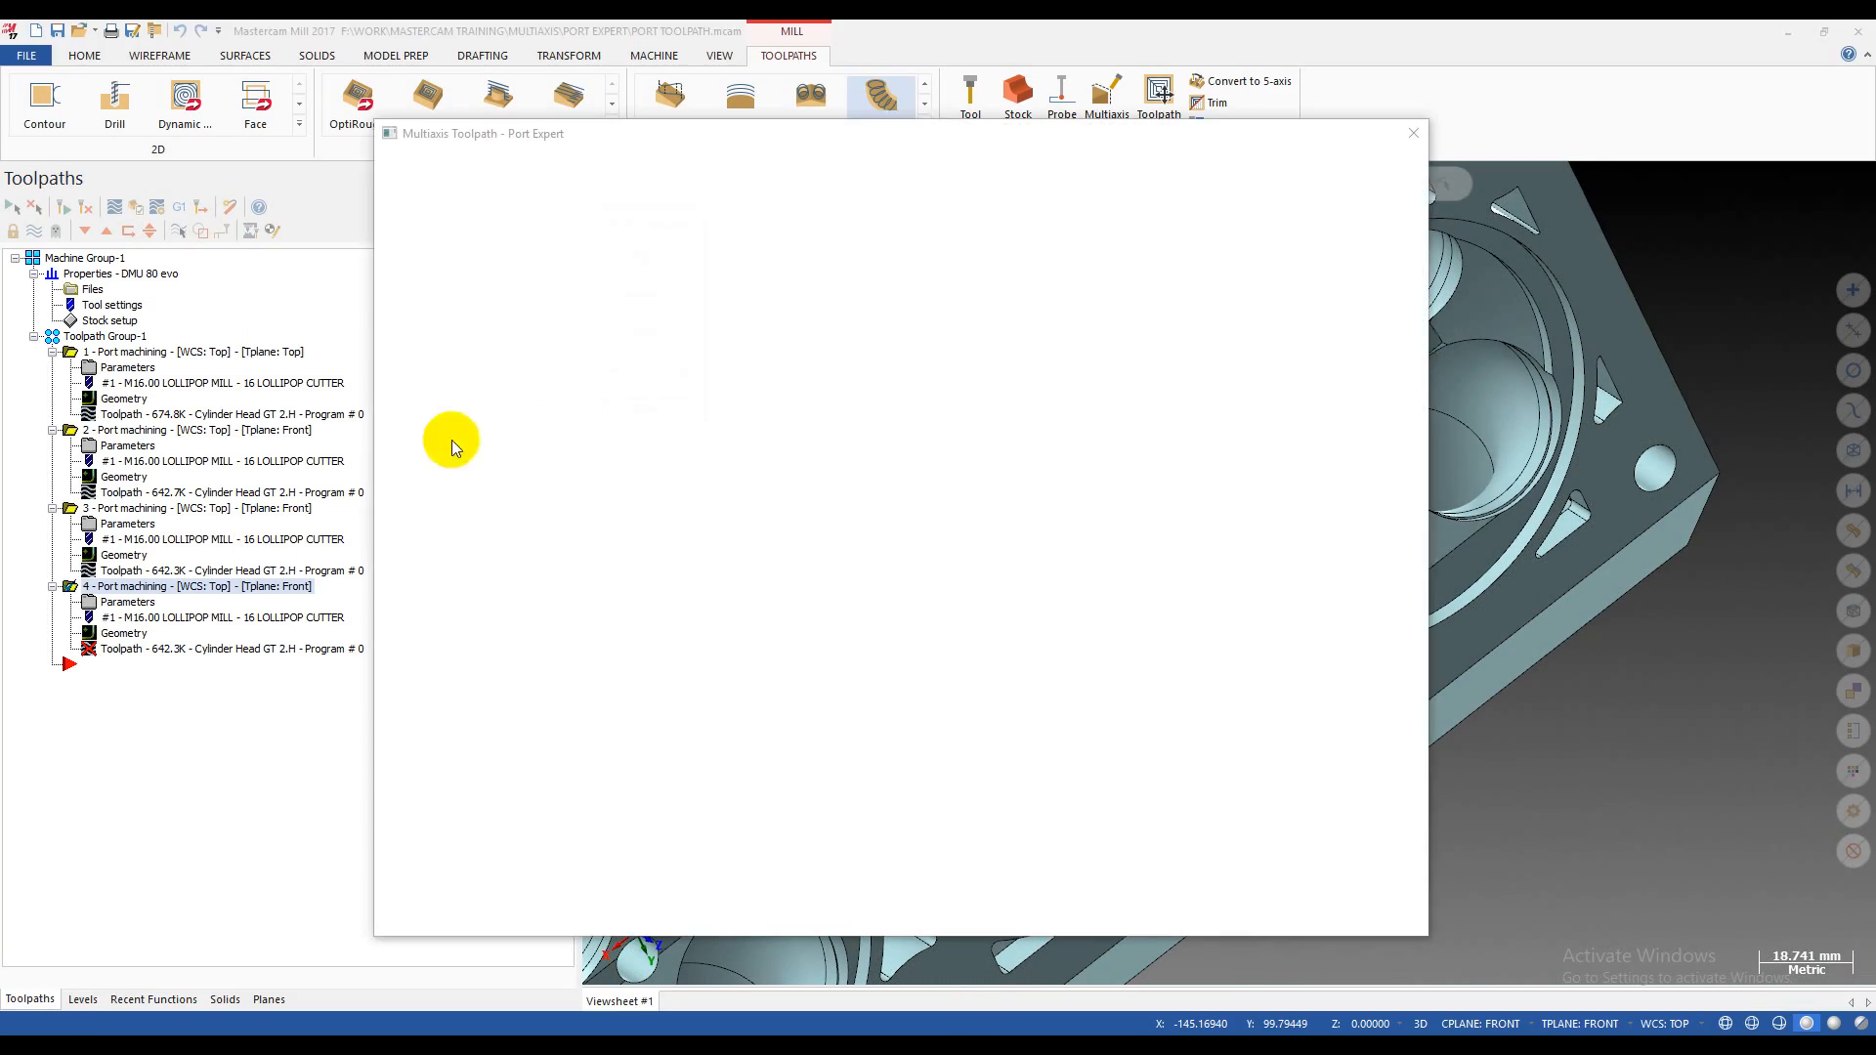
# - Accept the fourth operation's two-port geometry, regenerate its toolpath, and backplot it through to the end
pyautogui.click(1203, 922)
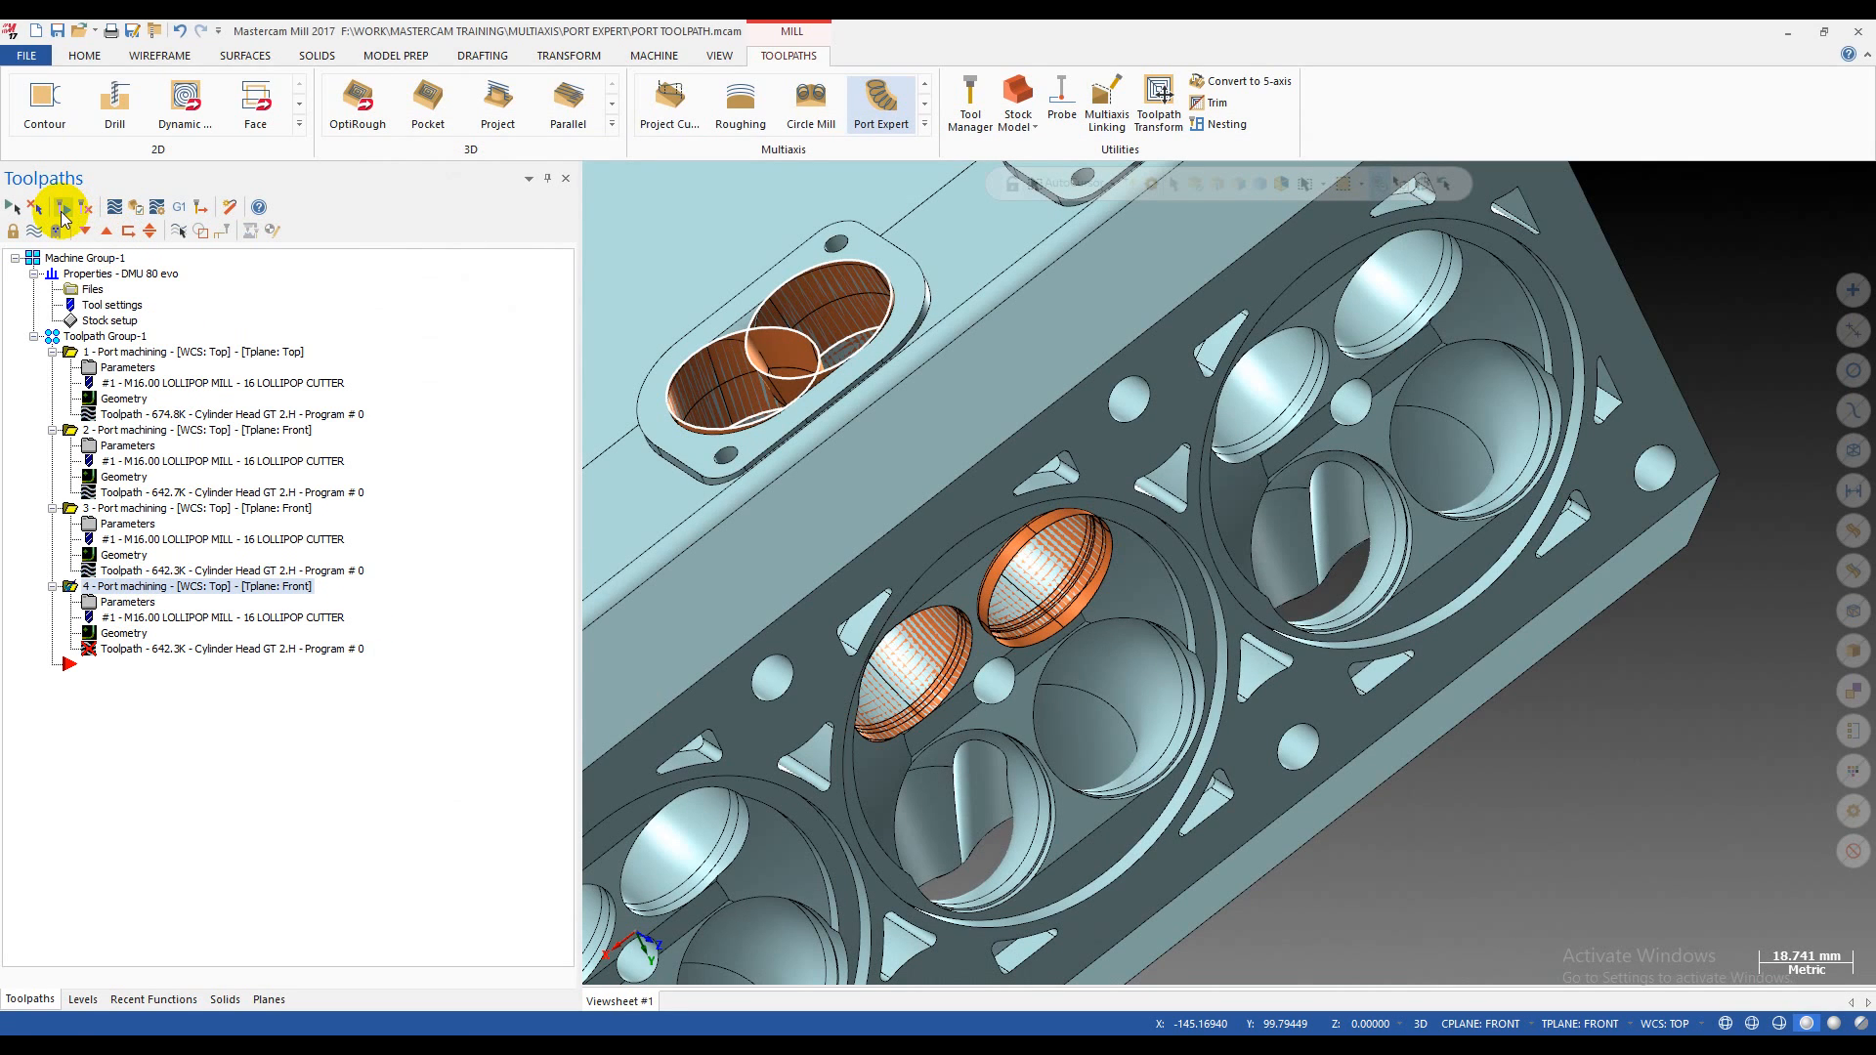
pyautogui.click(63, 208)
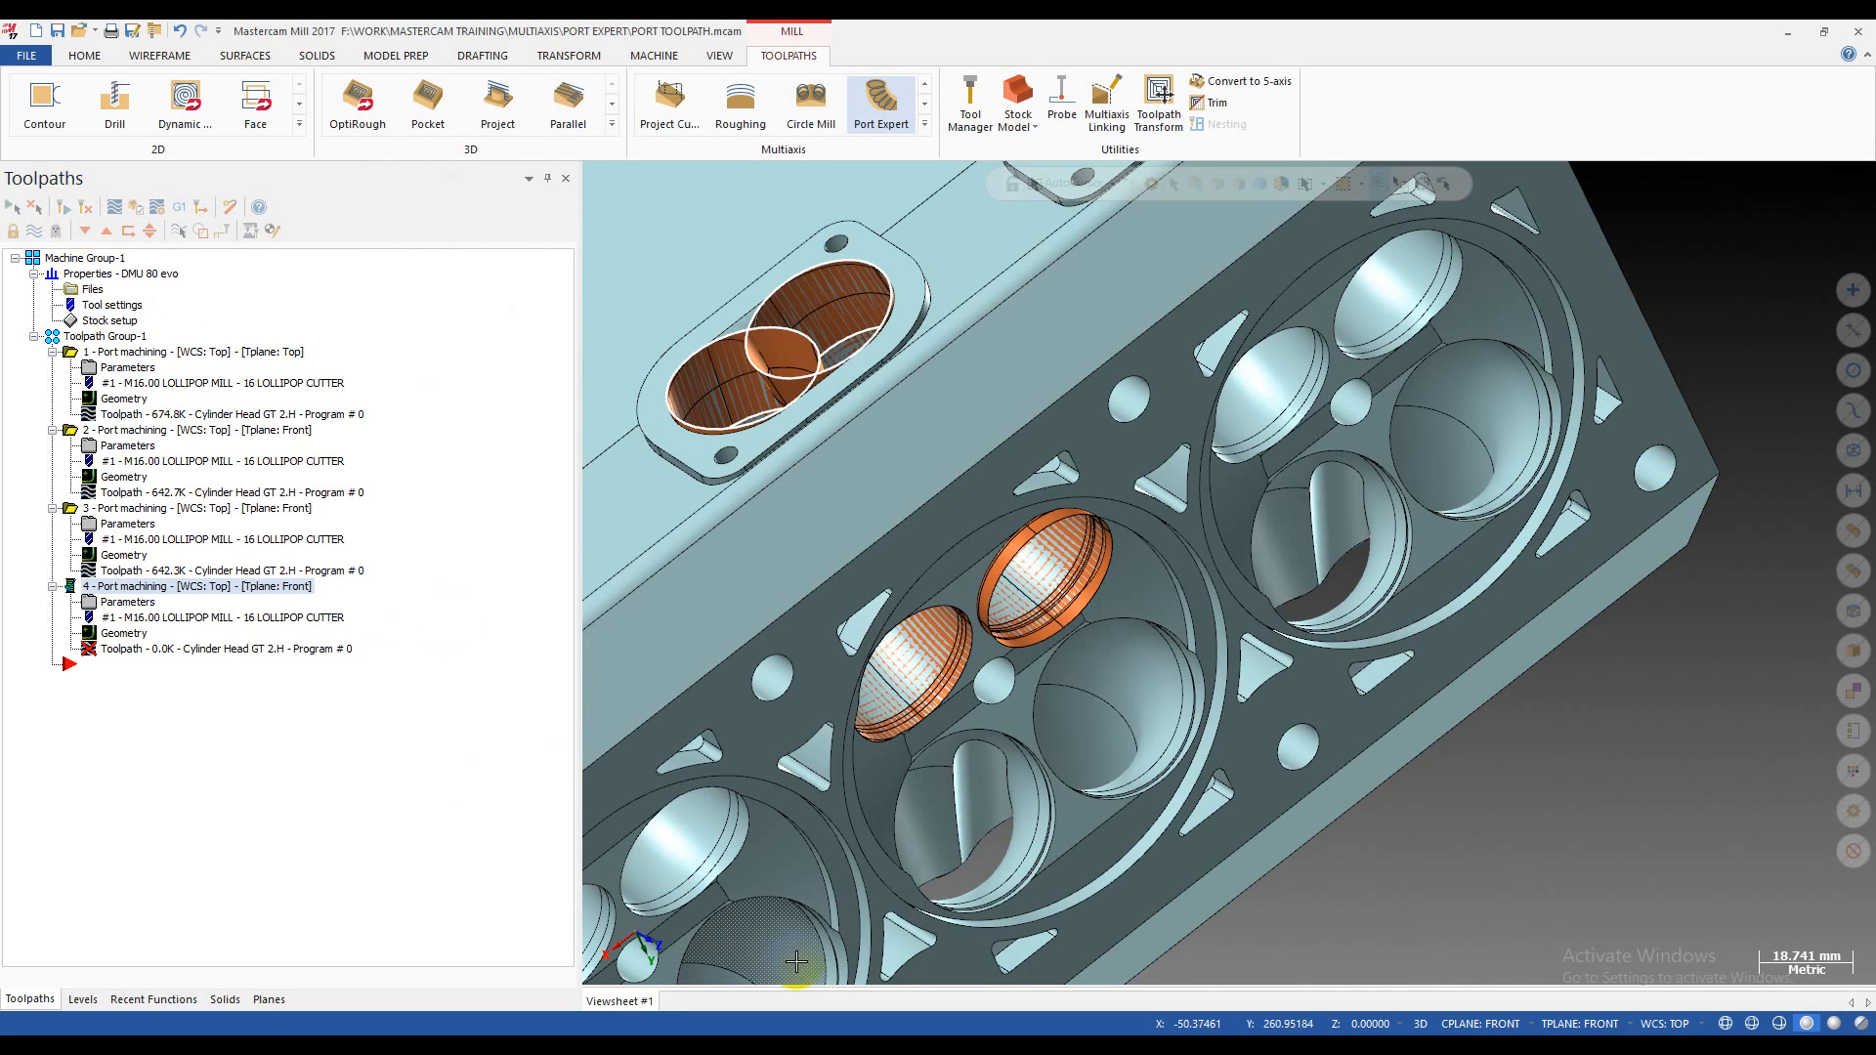
pyautogui.scroll(-3, 932, 738)
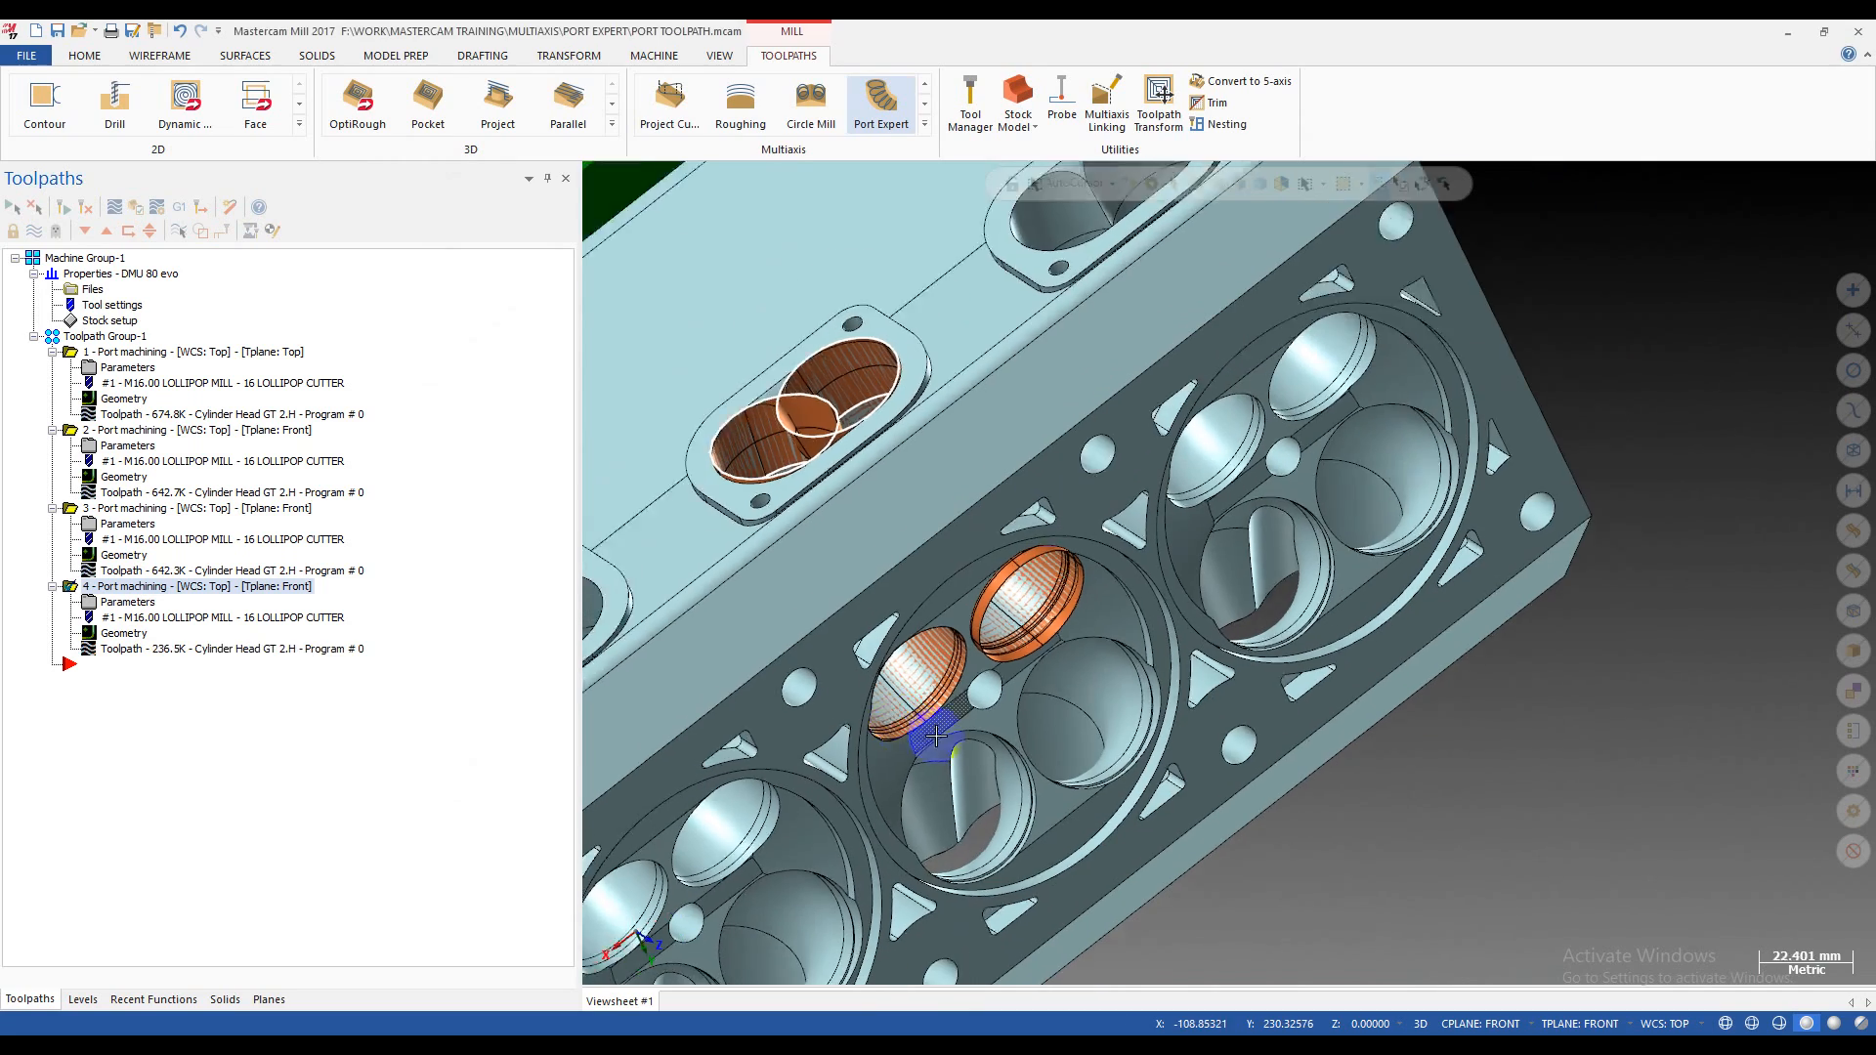
pyautogui.click(164, 650)
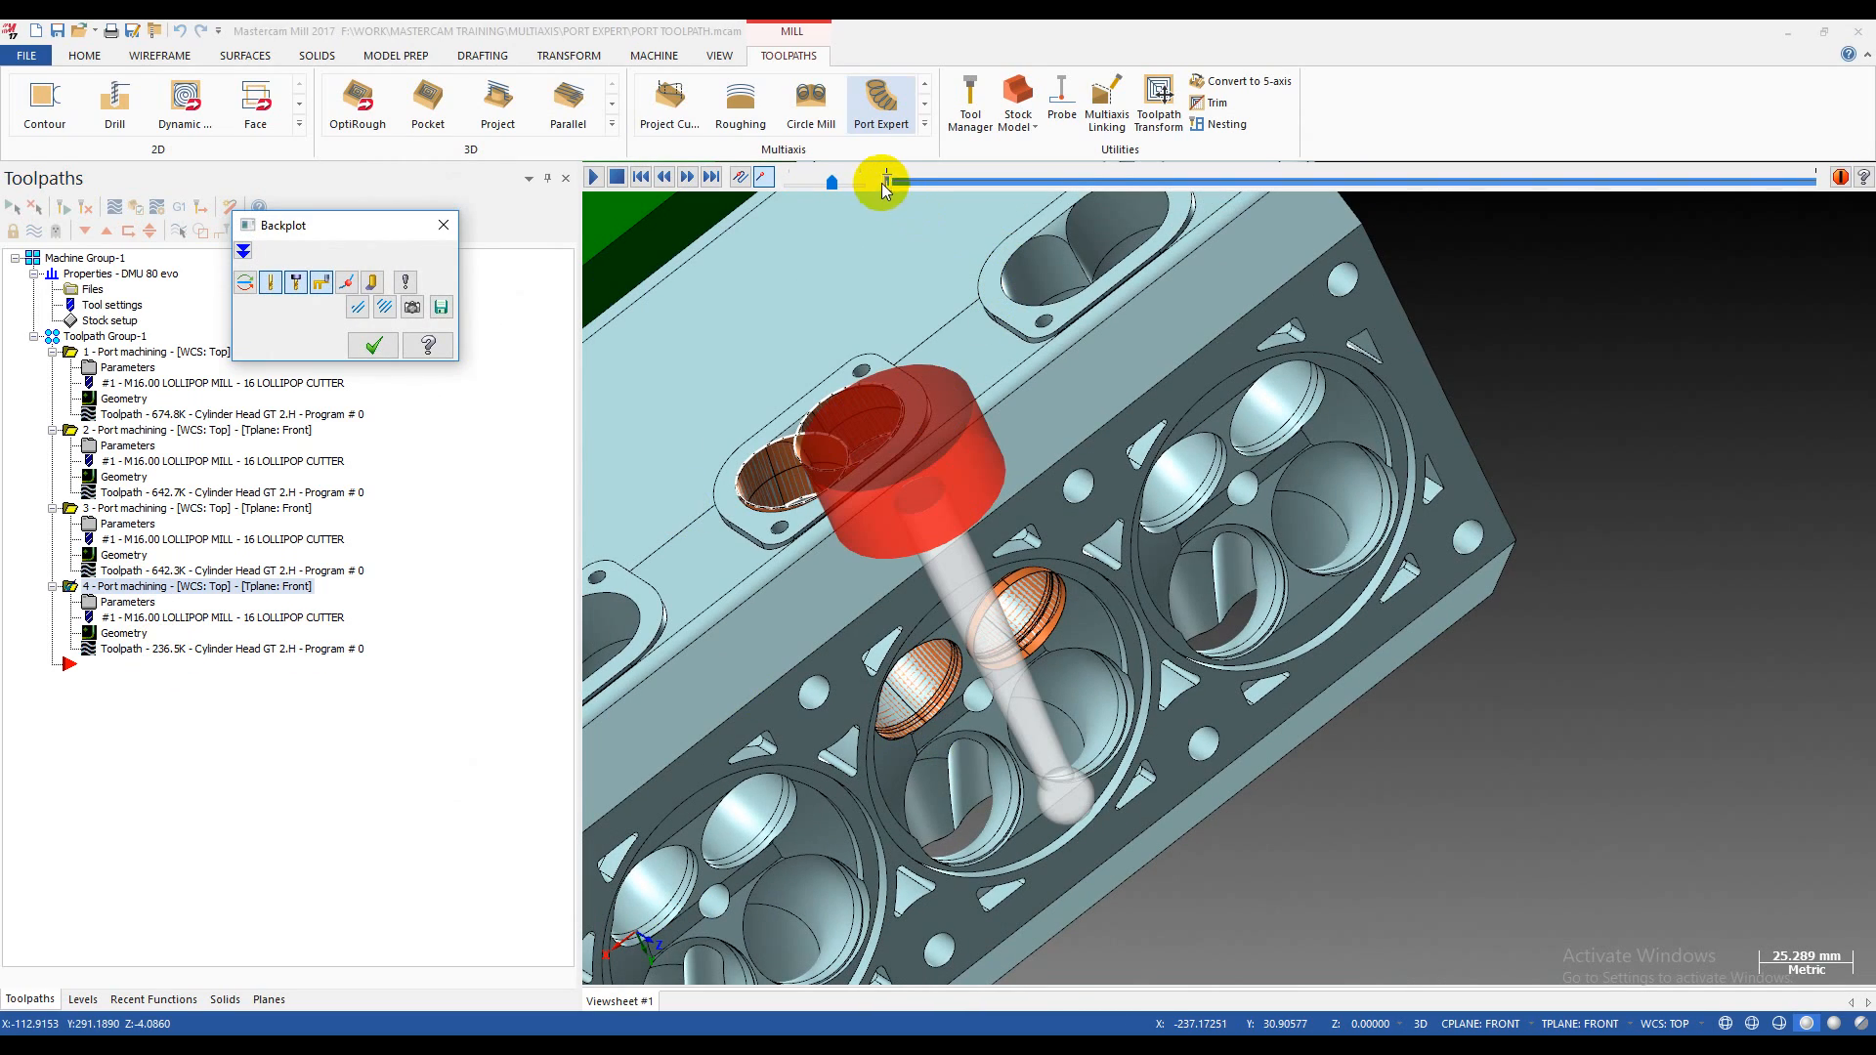
pyautogui.moveTo(886, 181); pyautogui.dragTo(1851, 327)
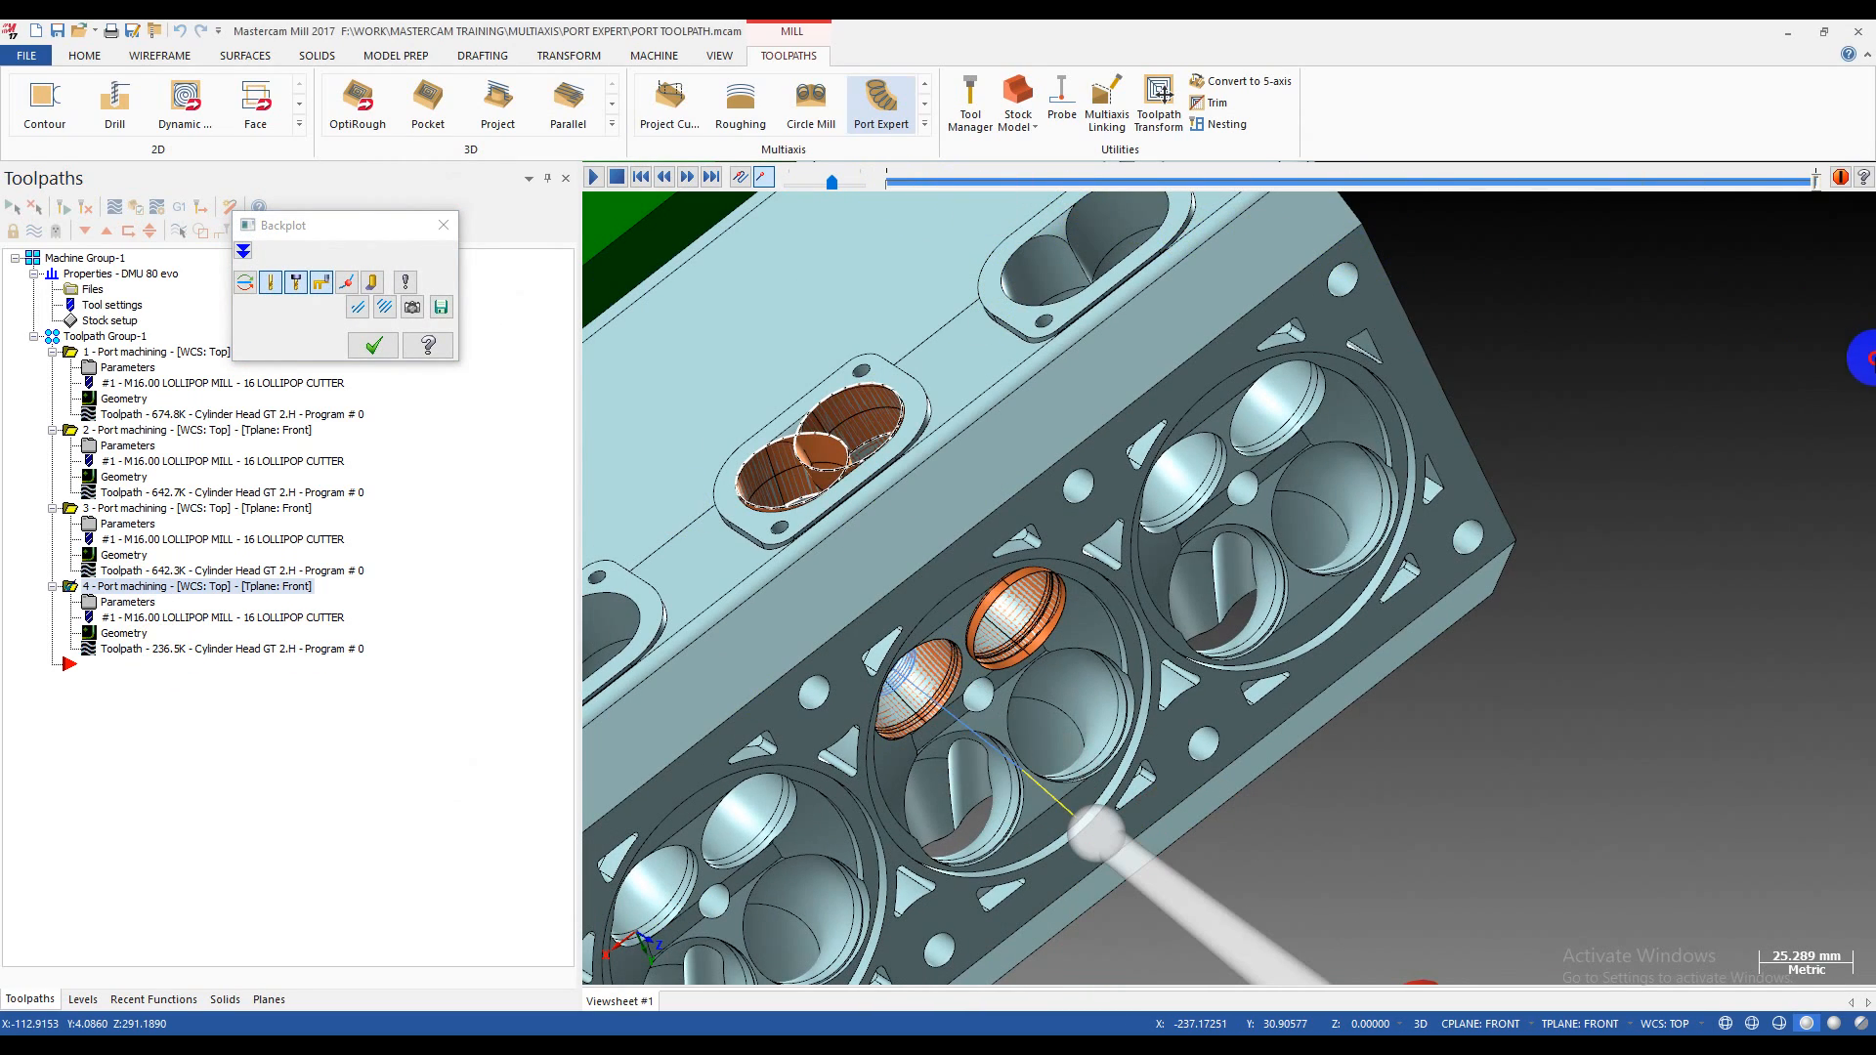
pyautogui.moveTo(938, 538); pyautogui.dragTo(811, 557, button='middle')
pyautogui.click(444, 226)
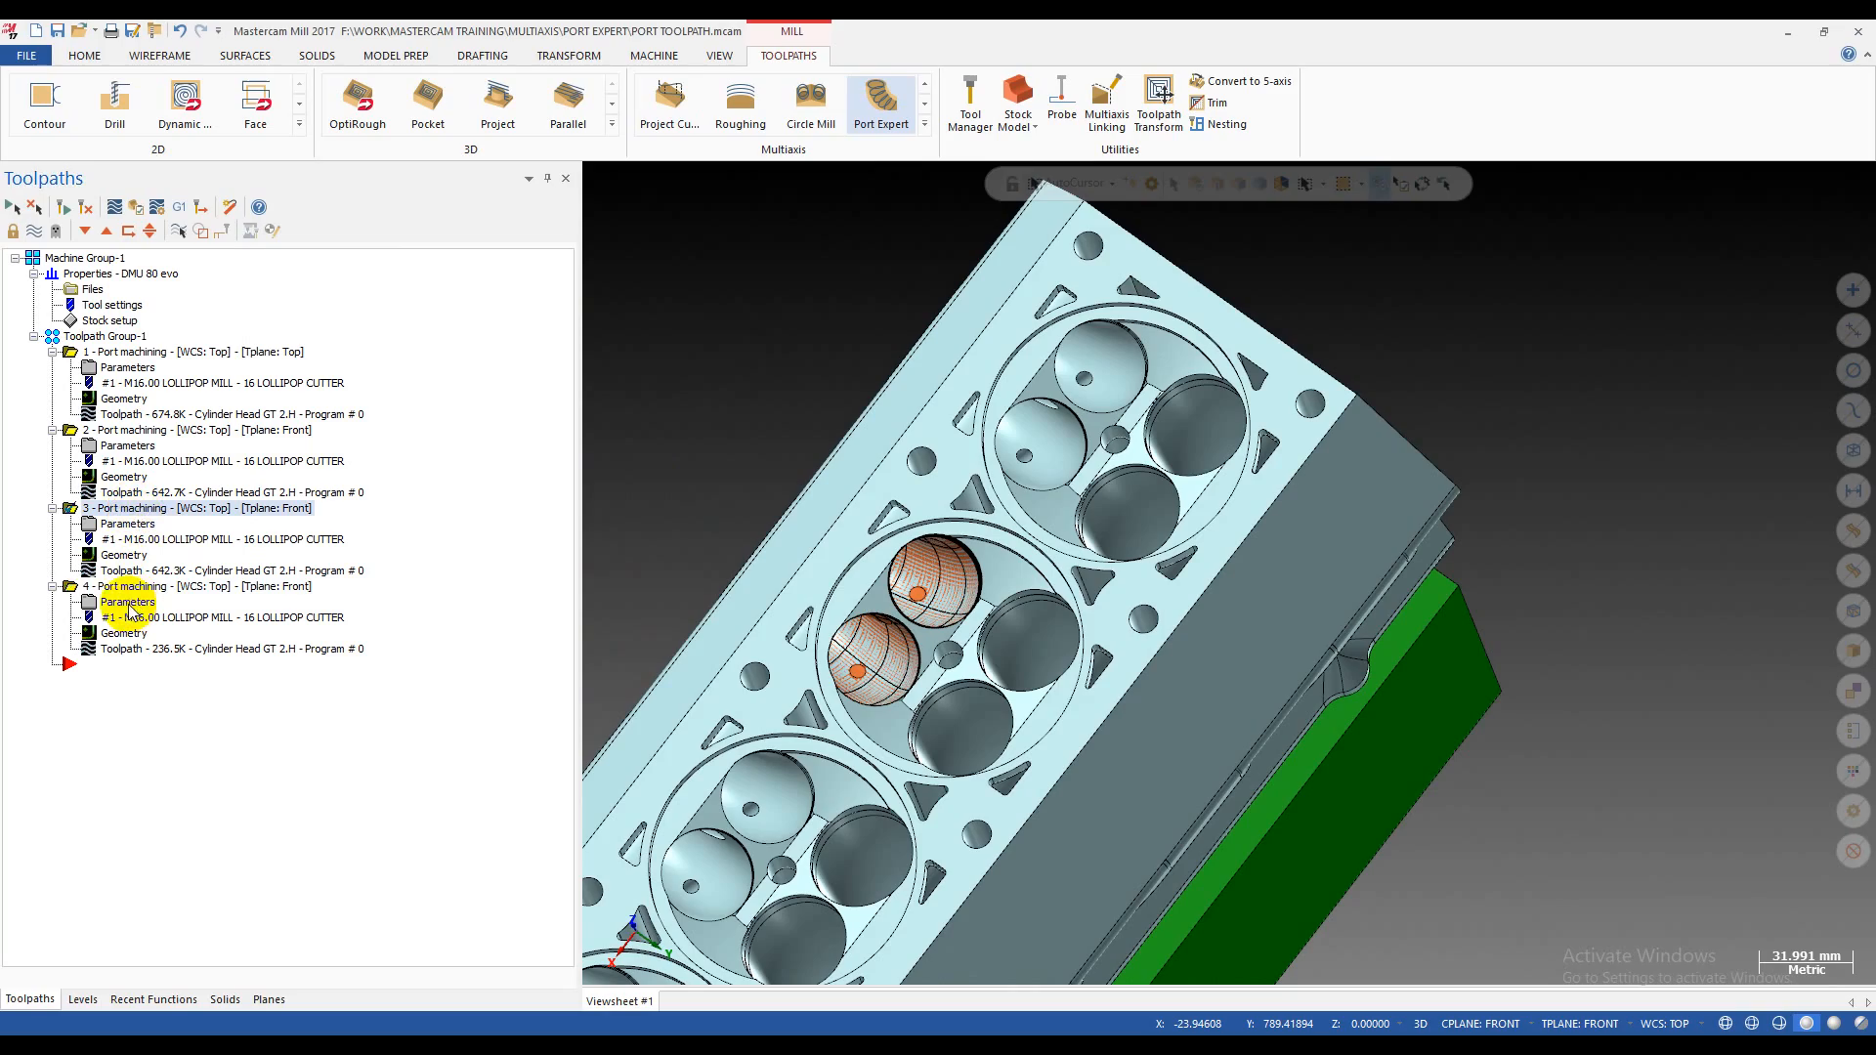
# - Start generating surfaces from the solid, selecting the main inner faces of both matching ports in the neighbouring cylinder
pyautogui.scroll(-2, 949, 684)
pyautogui.moveTo(950, 684); pyautogui.dragTo(819, 769, button='middle')
pyautogui.scroll(6, 819, 769)
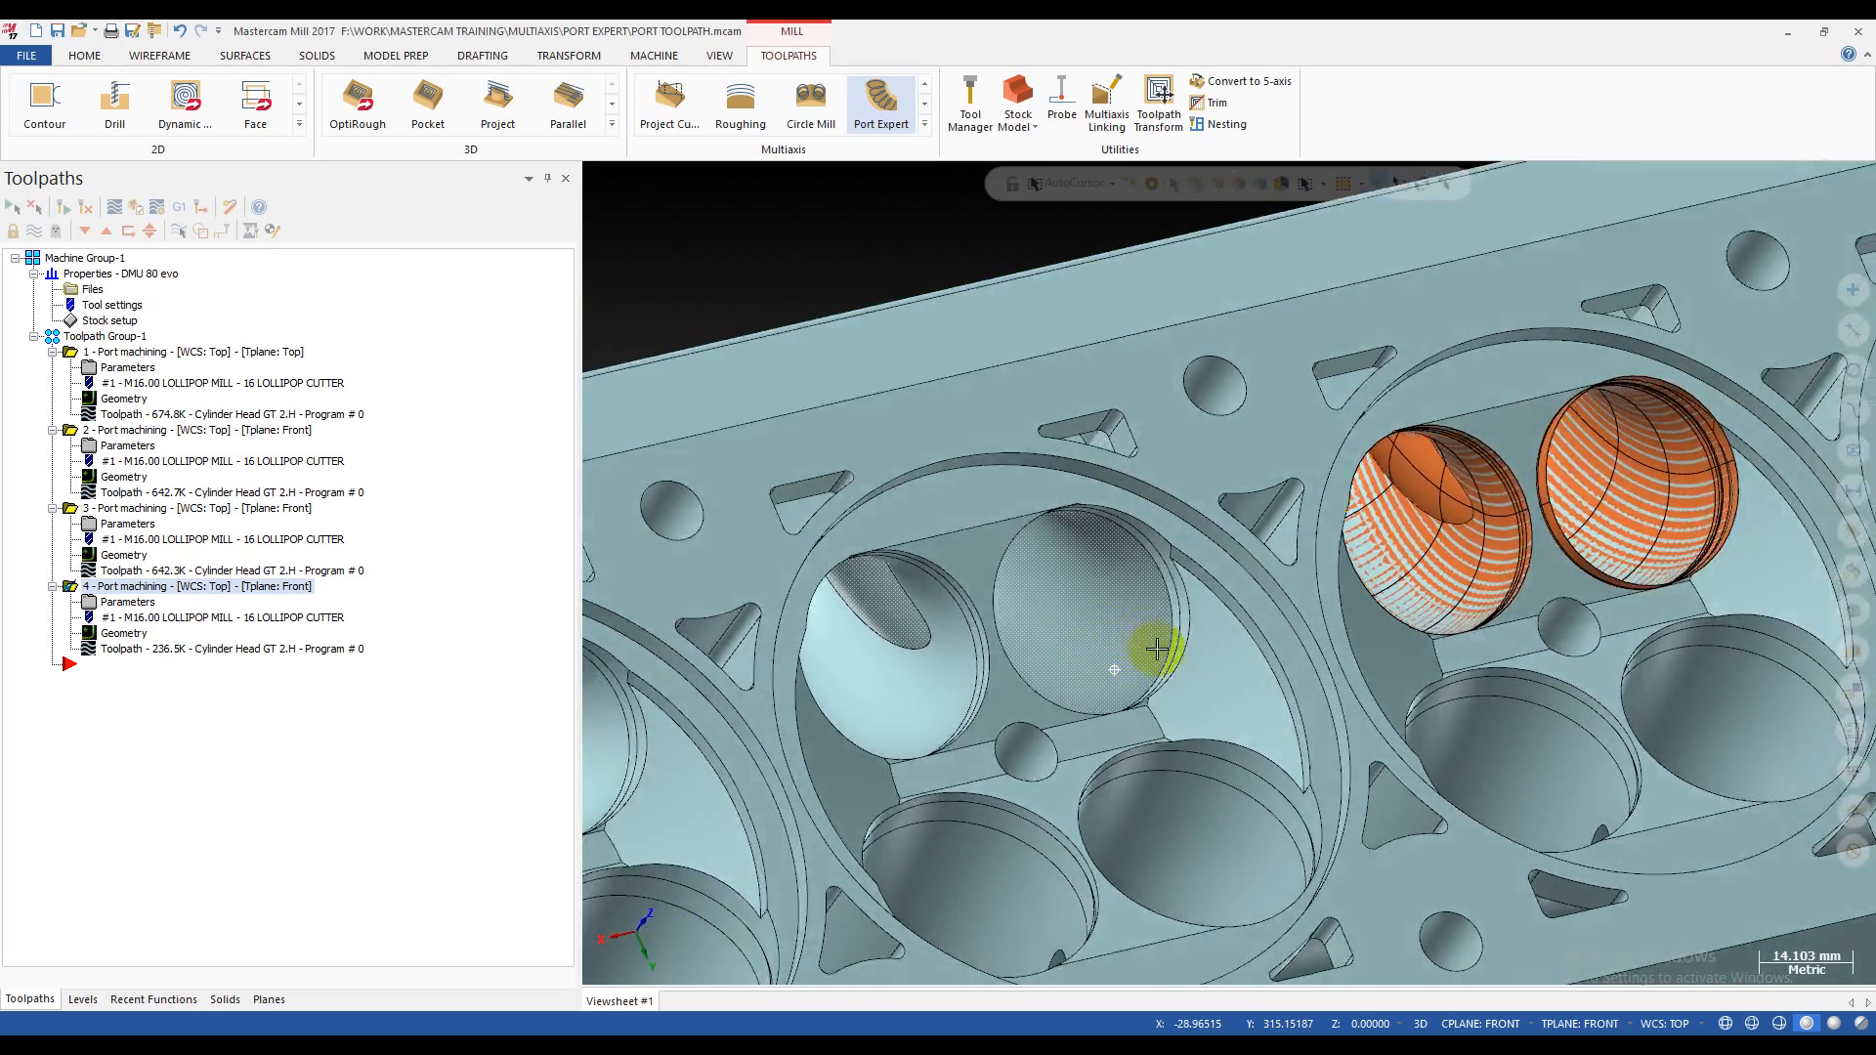
pyautogui.moveTo(1157, 649); pyautogui.dragTo(782, 515, button='middle')
pyautogui.click(166, 57)
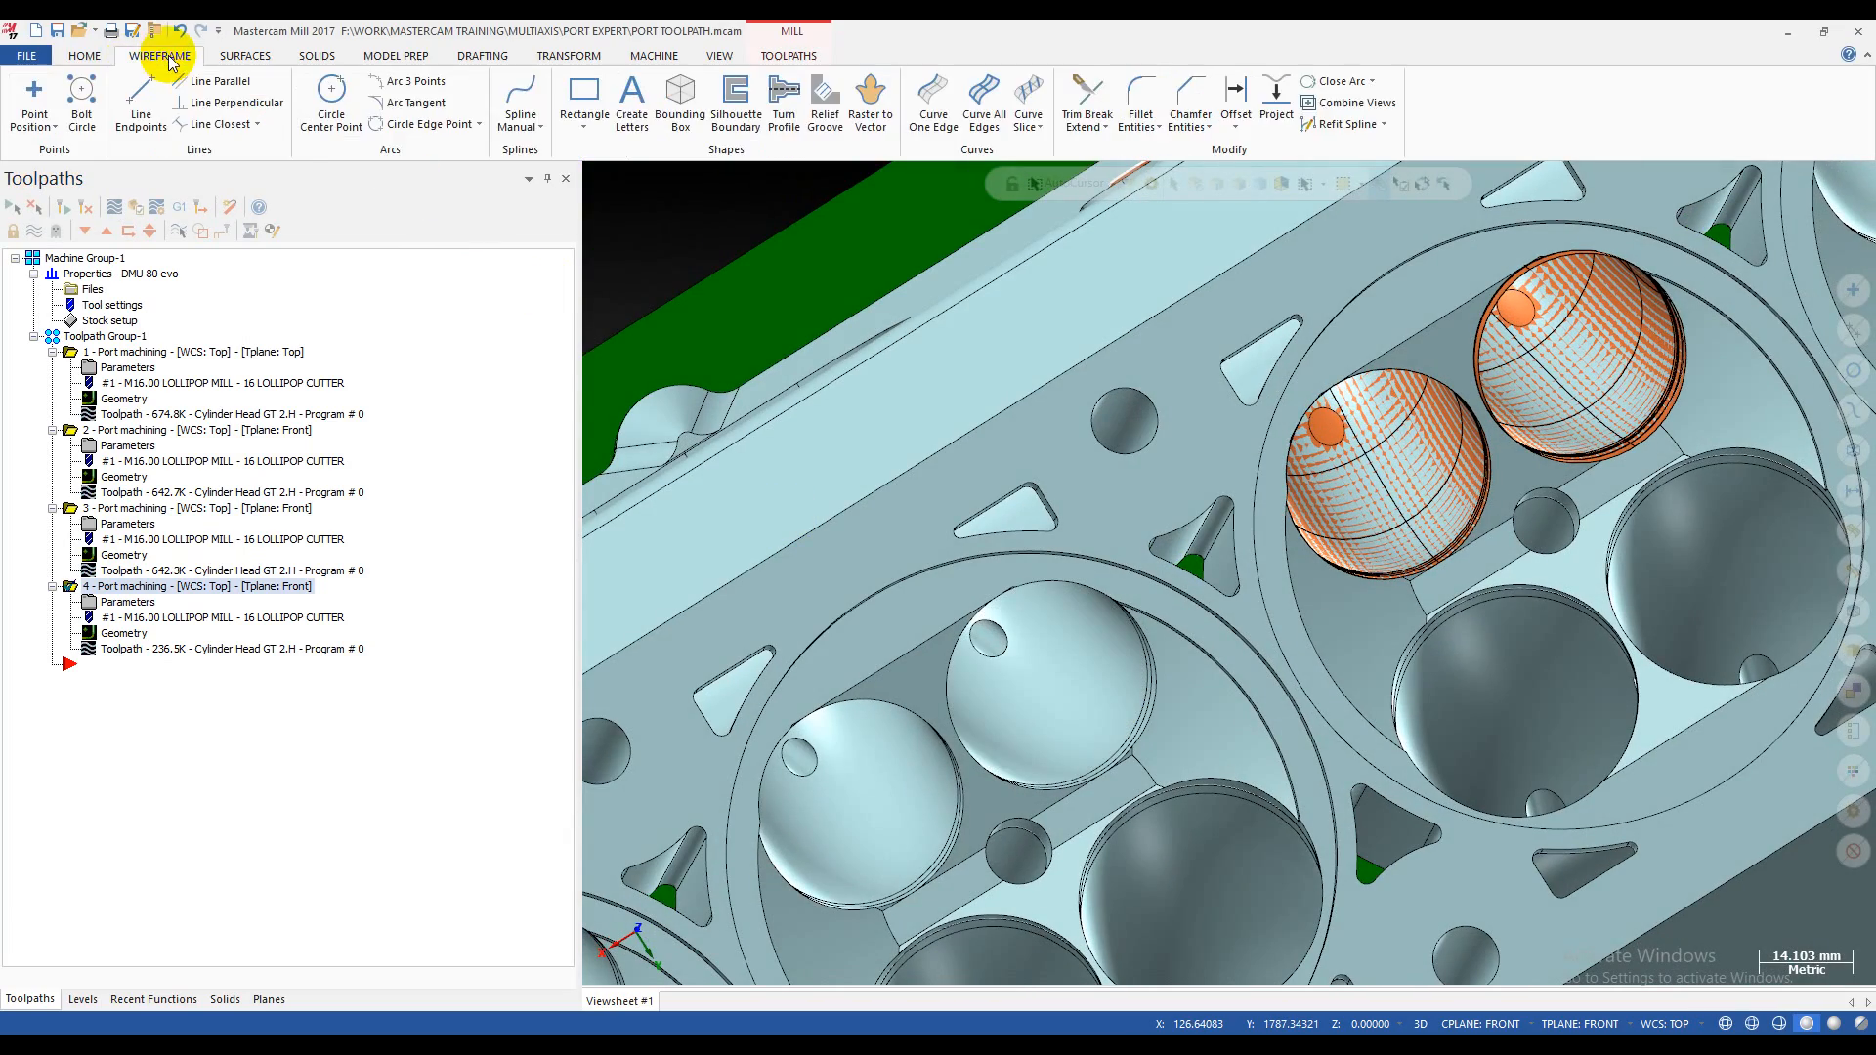
pyautogui.click(234, 59)
pyautogui.click(186, 98)
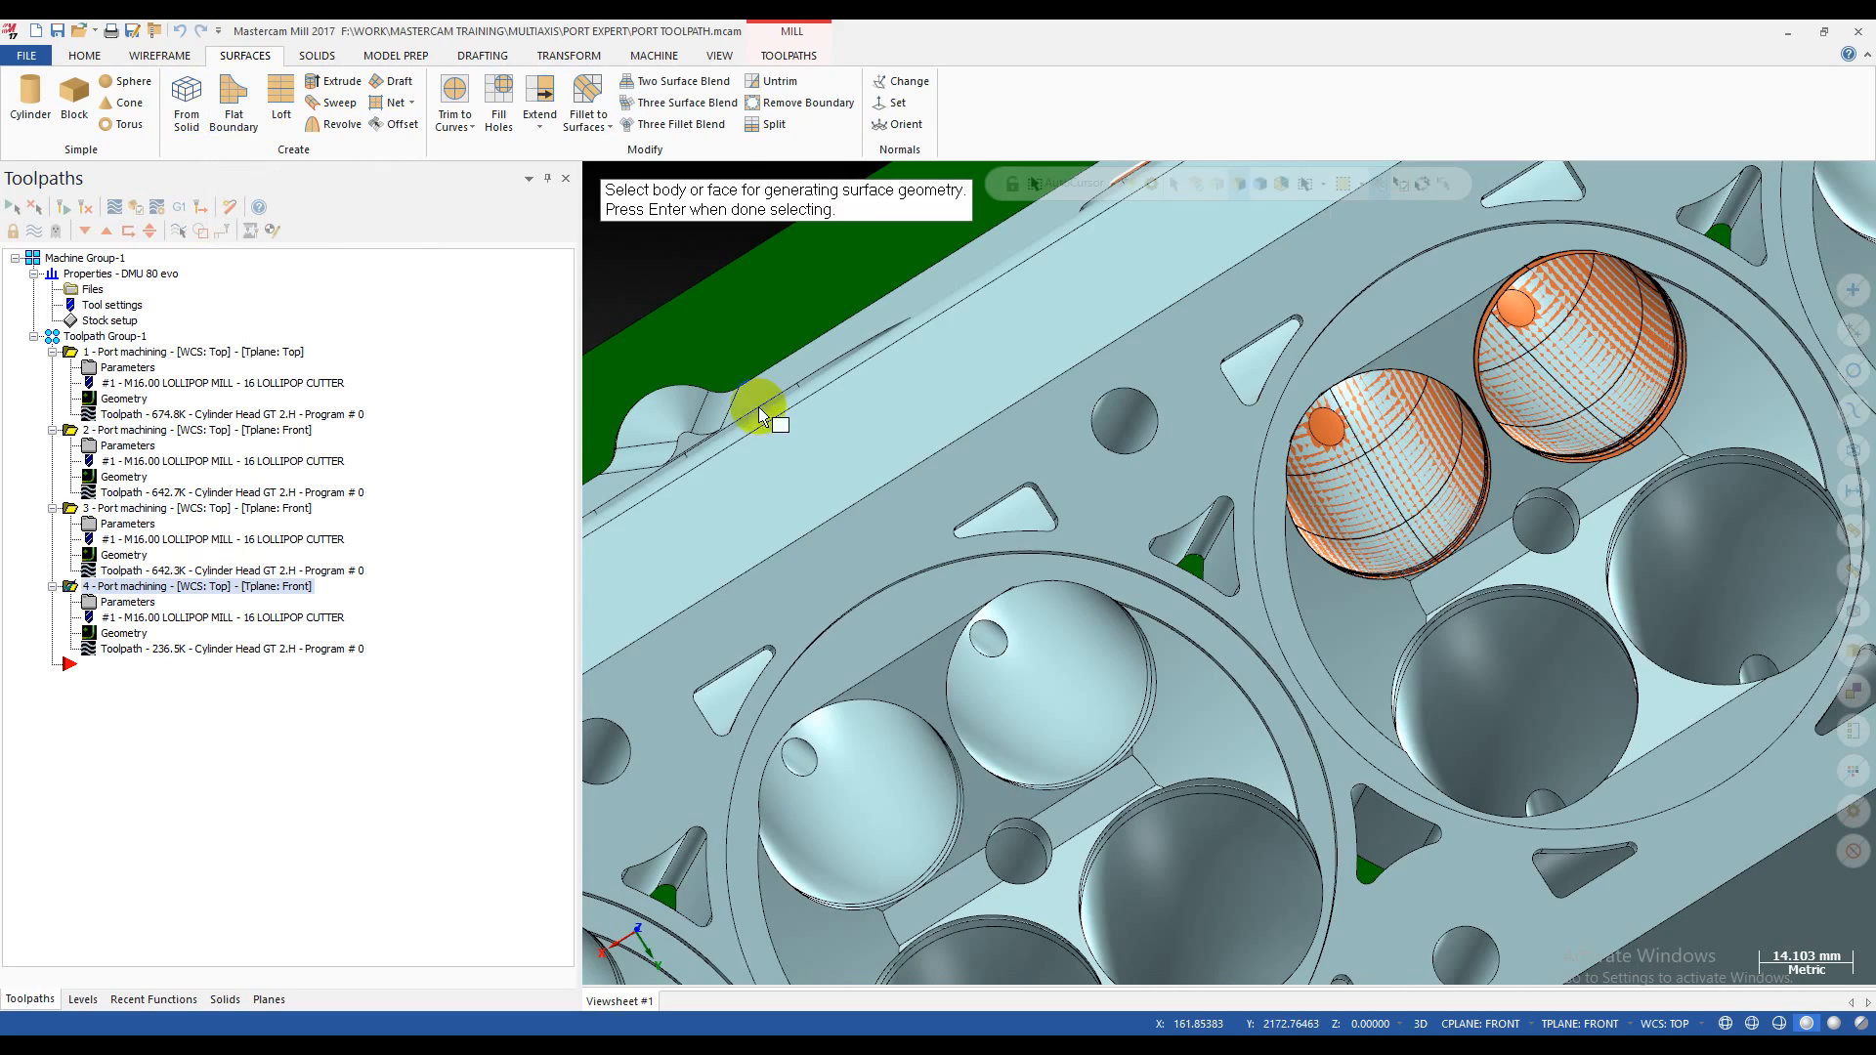
pyautogui.click(899, 816)
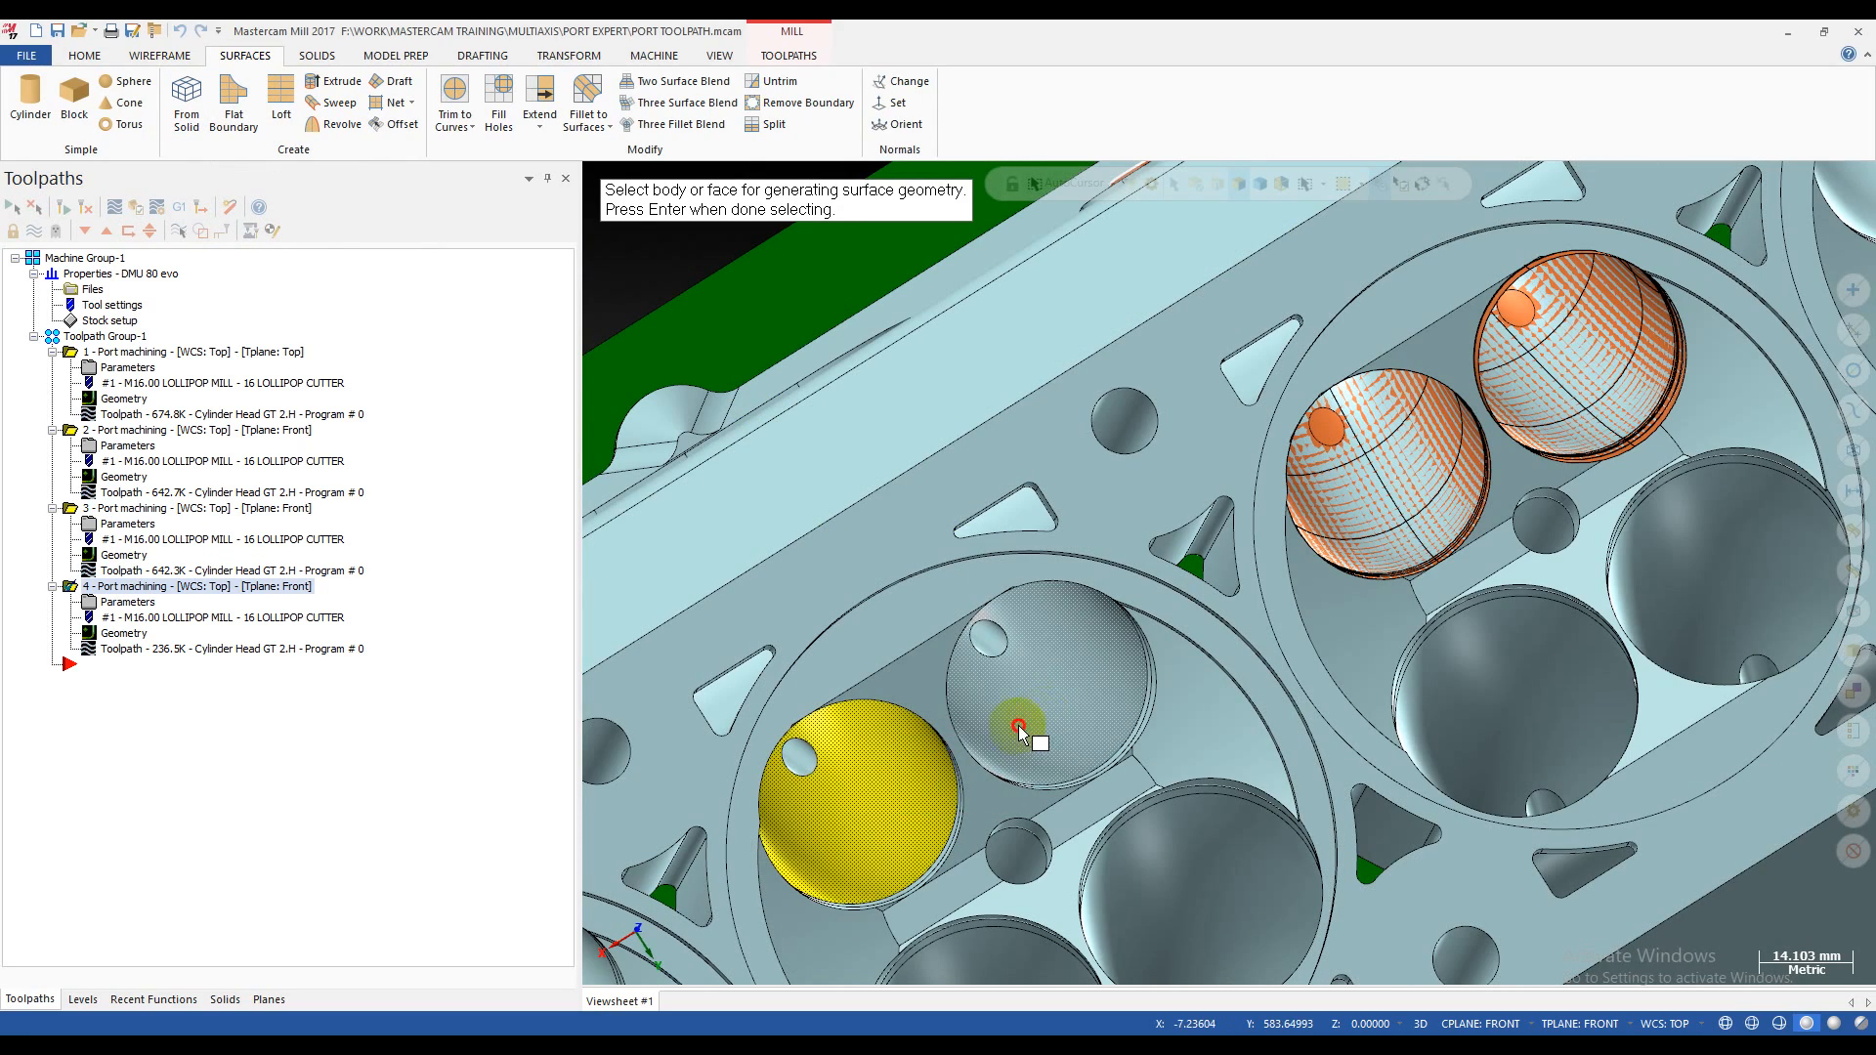
pyautogui.click(1026, 728)
# - Add the narrow rim faces at the mouths of both ports to the surface generation selection
pyautogui.scroll(2, 1021, 766)
pyautogui.moveTo(936, 817); pyautogui.dragTo(952, 870, button='middle')
pyautogui.scroll(2, 879, 845)
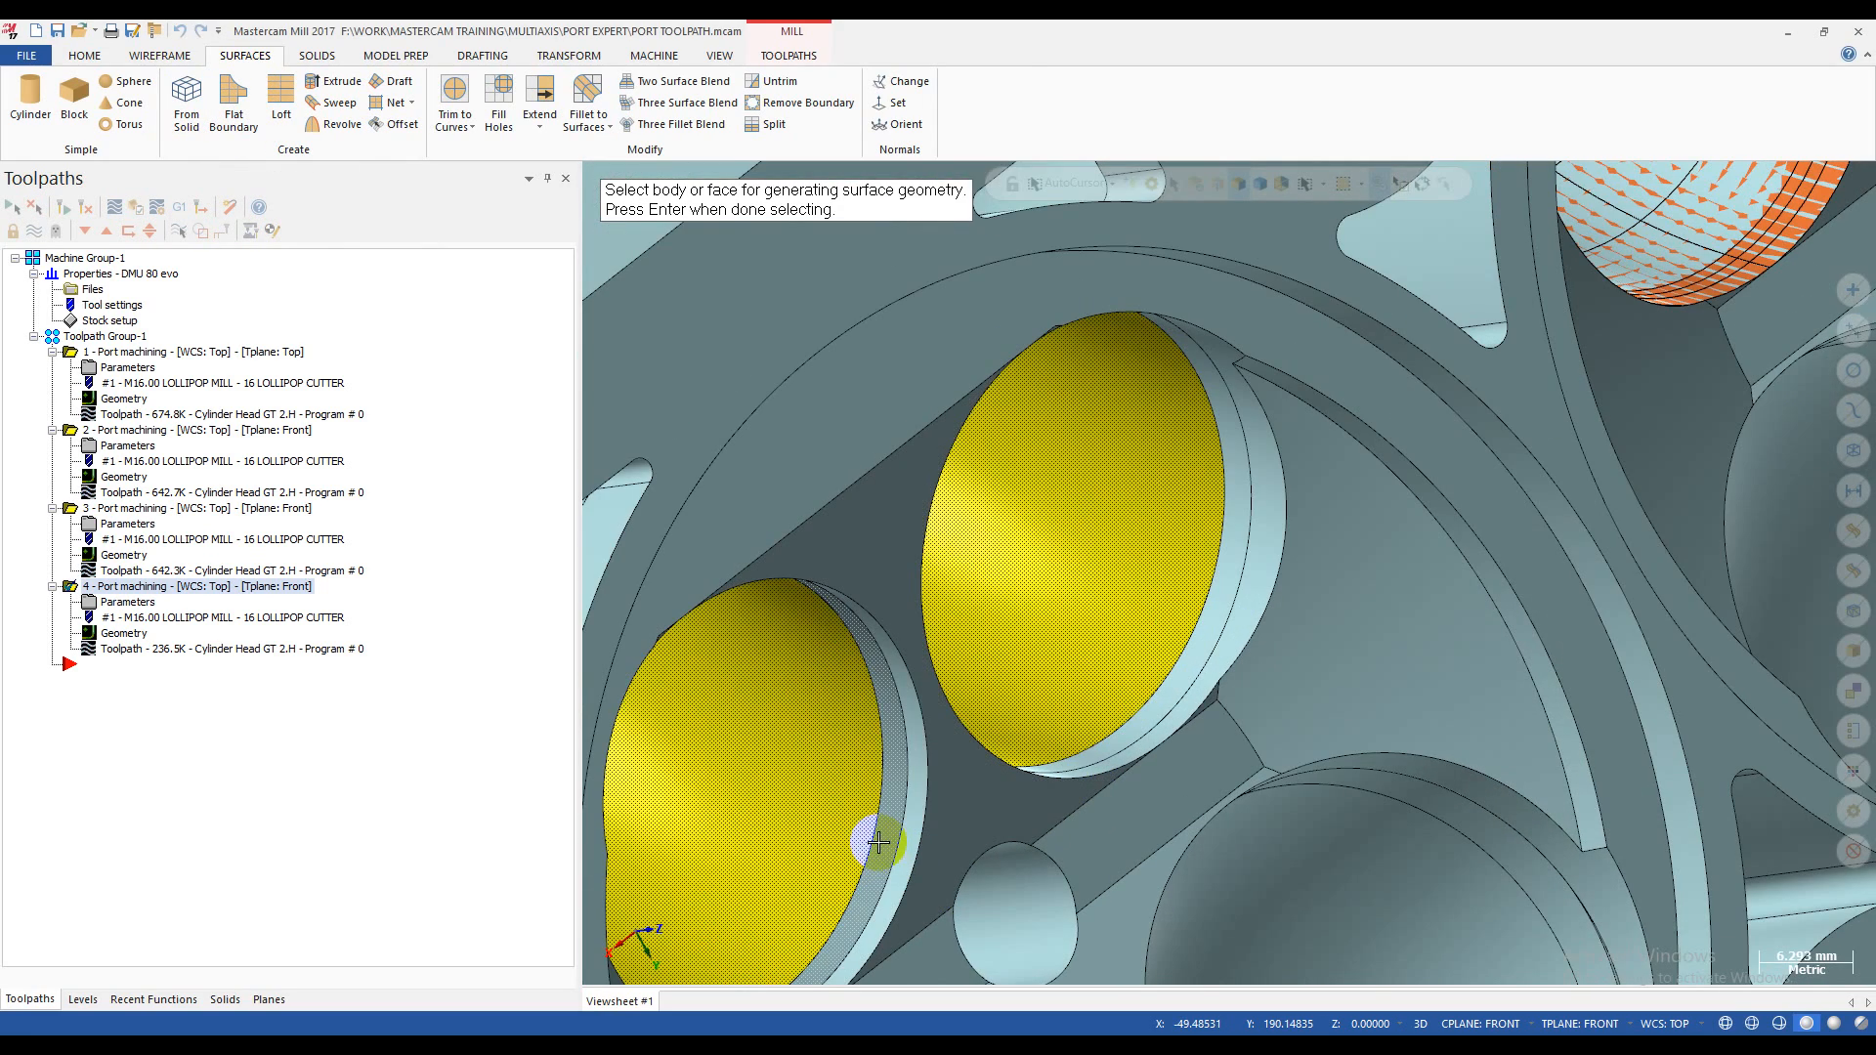
pyautogui.click(878, 842)
pyautogui.click(1117, 765)
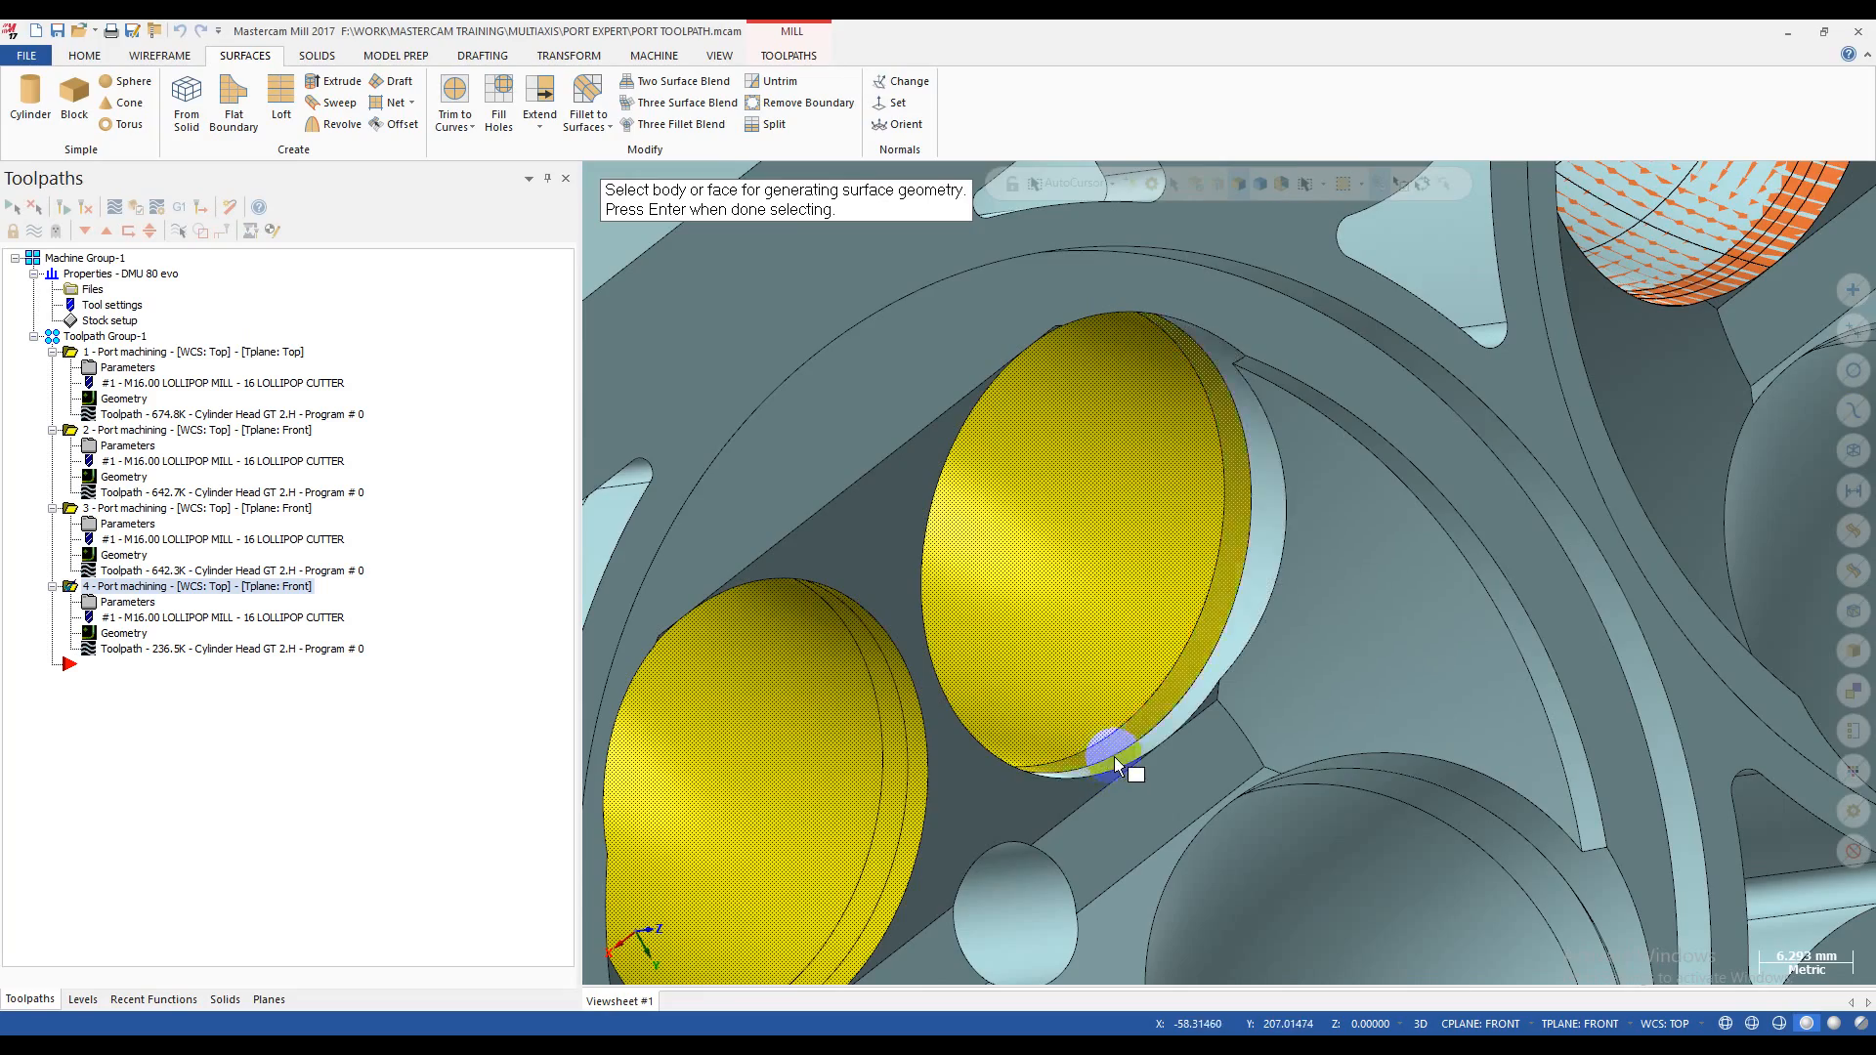
# - Add the inner faces visible through the ports' shared flange opening and generate surfaces from the selected faces
pyautogui.scroll(-3, 1192, 733)
pyautogui.moveTo(1206, 691); pyautogui.dragTo(1353, 694, button='middle')
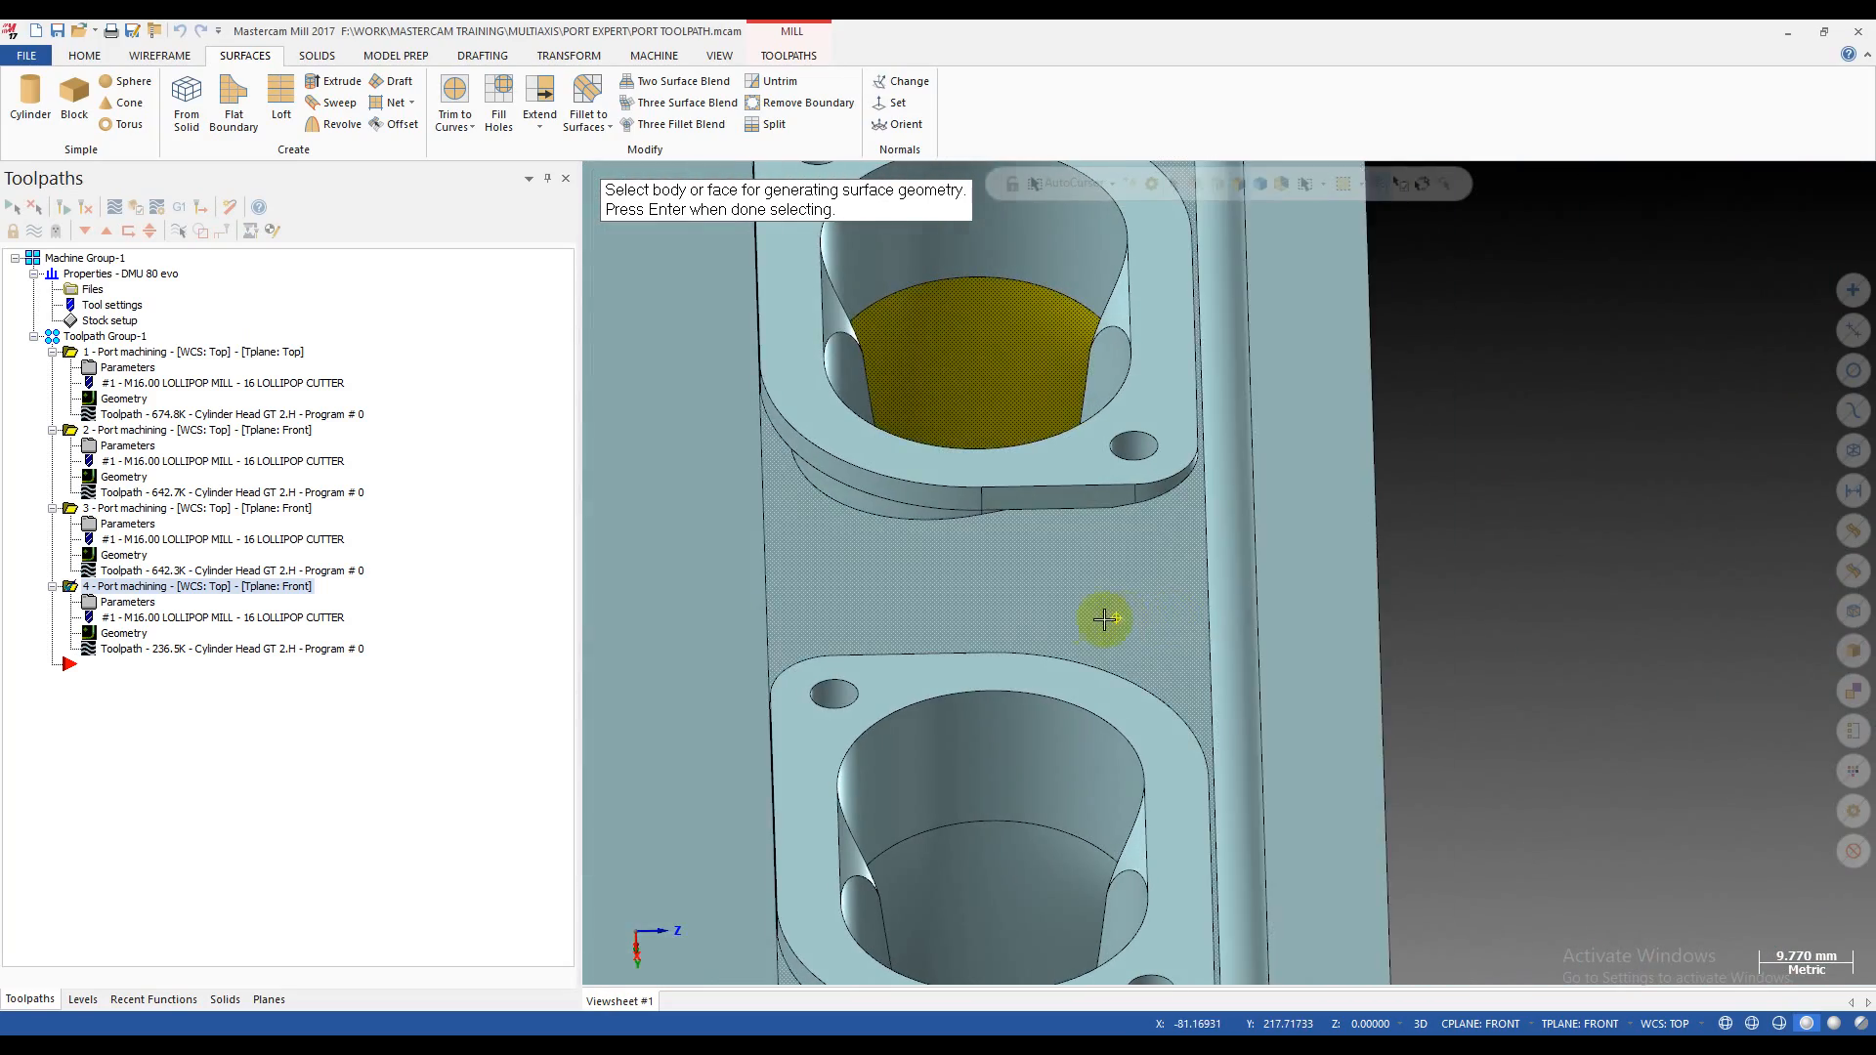
pyautogui.moveTo(1104, 619); pyautogui.dragTo(1046, 673, button='middle')
pyautogui.scroll(-4, 1055, 625)
pyautogui.scroll(2, 1081, 431)
pyautogui.click(1026, 386)
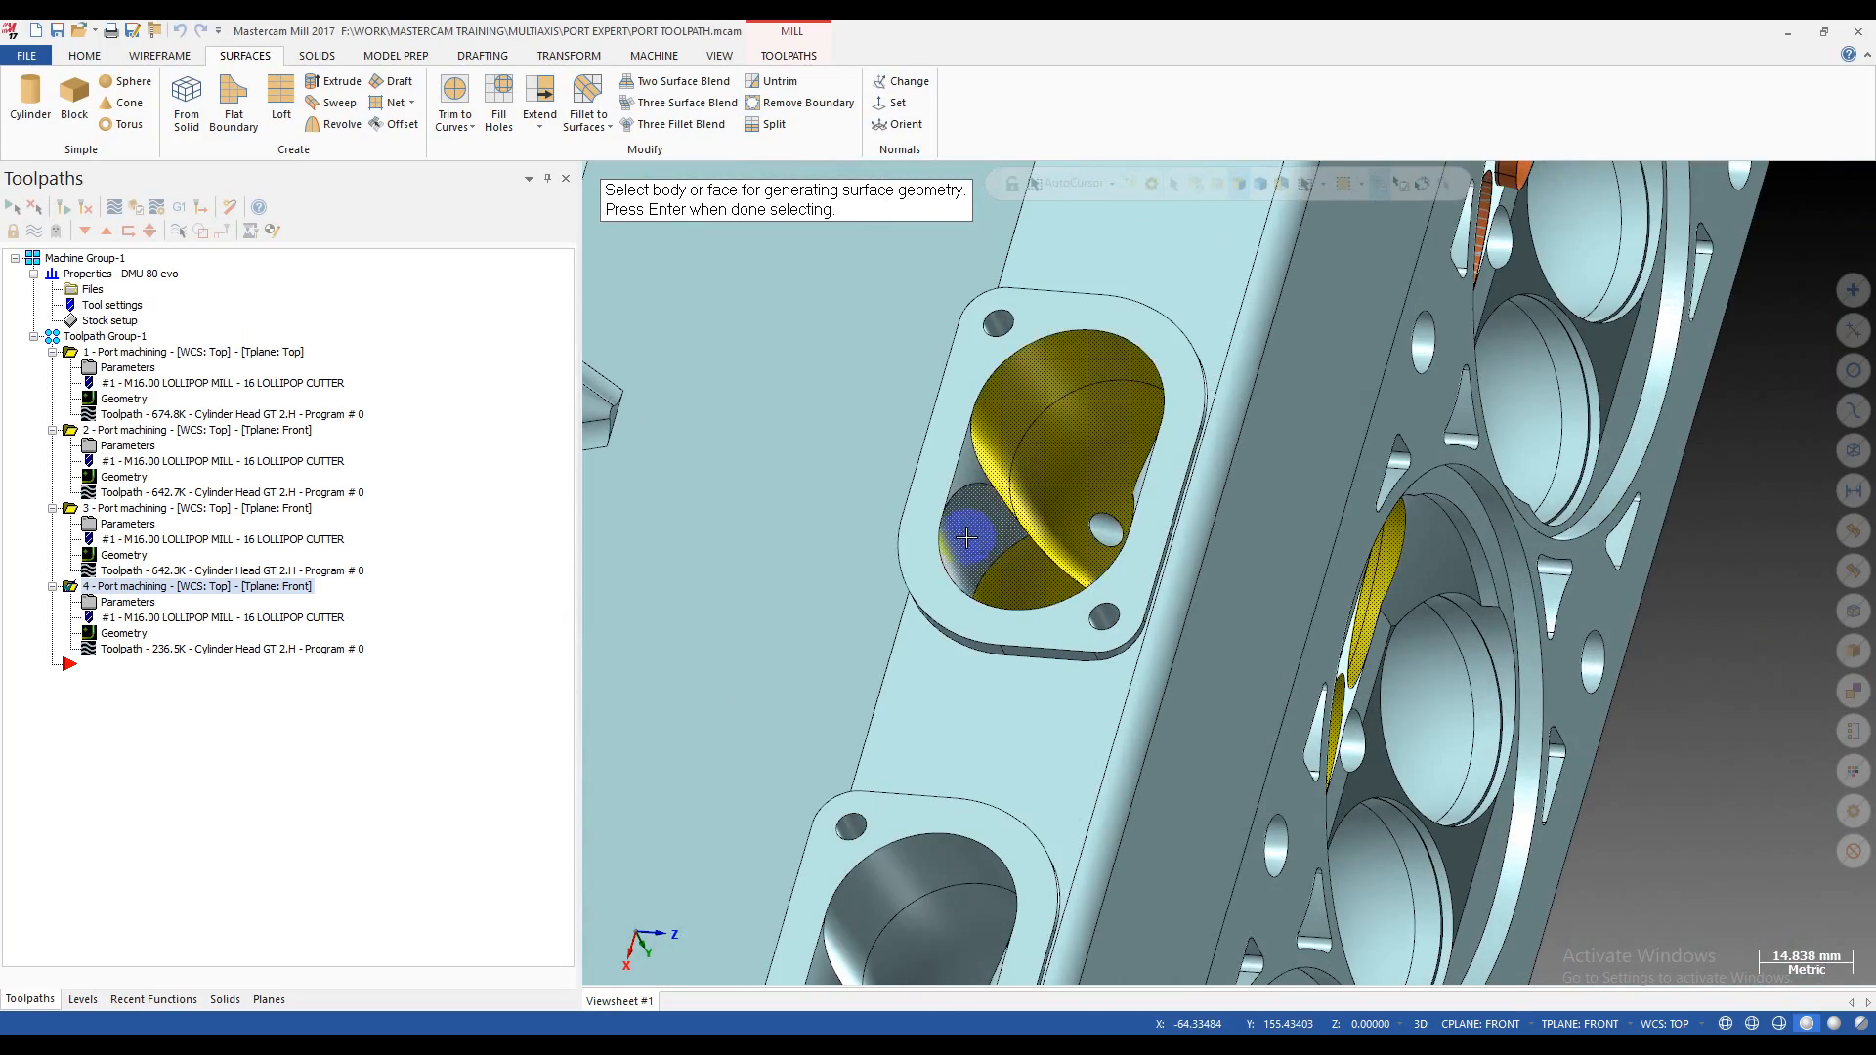
pyautogui.moveTo(967, 538); pyautogui.dragTo(1241, 577, button='middle')
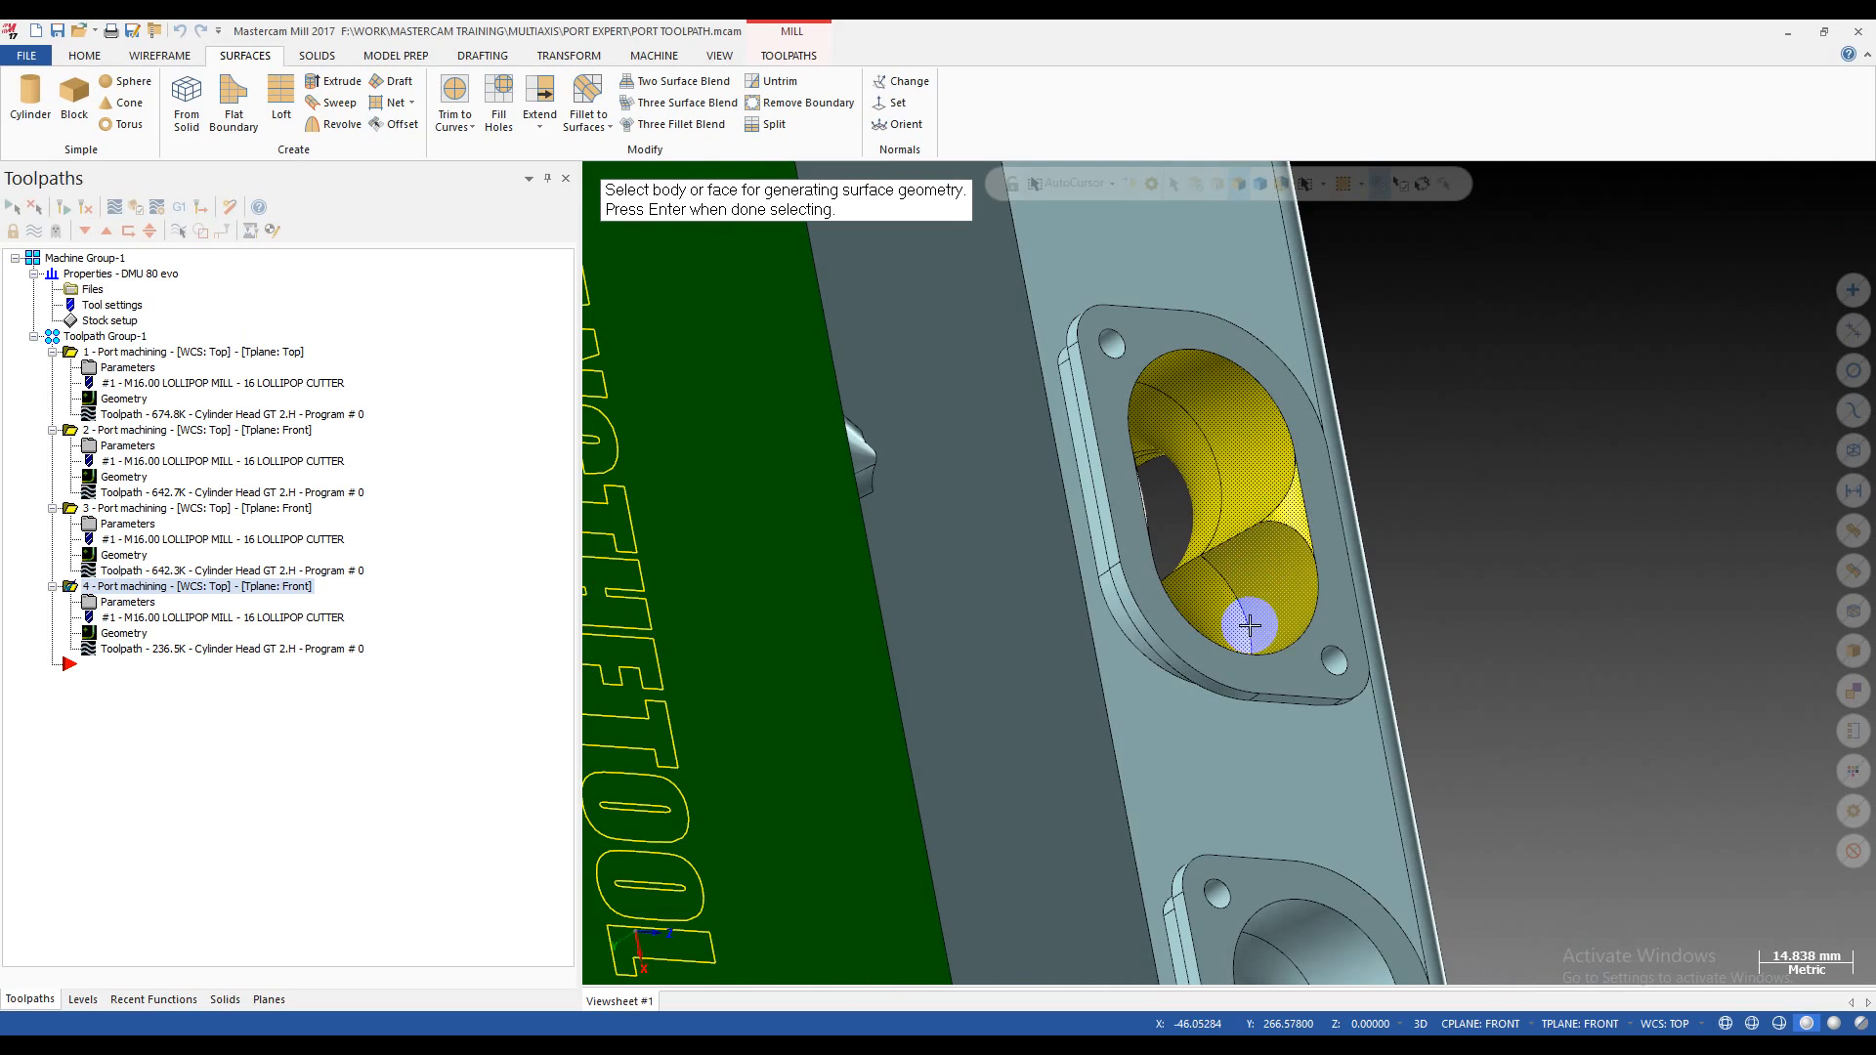
pyautogui.press('Return')
# - Generate a surface from the remaining face between the two ports inside the flange opening
pyautogui.moveTo(1249, 626); pyautogui.dragTo(753, 603, button='middle')
pyautogui.scroll(-2, 754, 603)
pyautogui.scroll(2, 1099, 544)
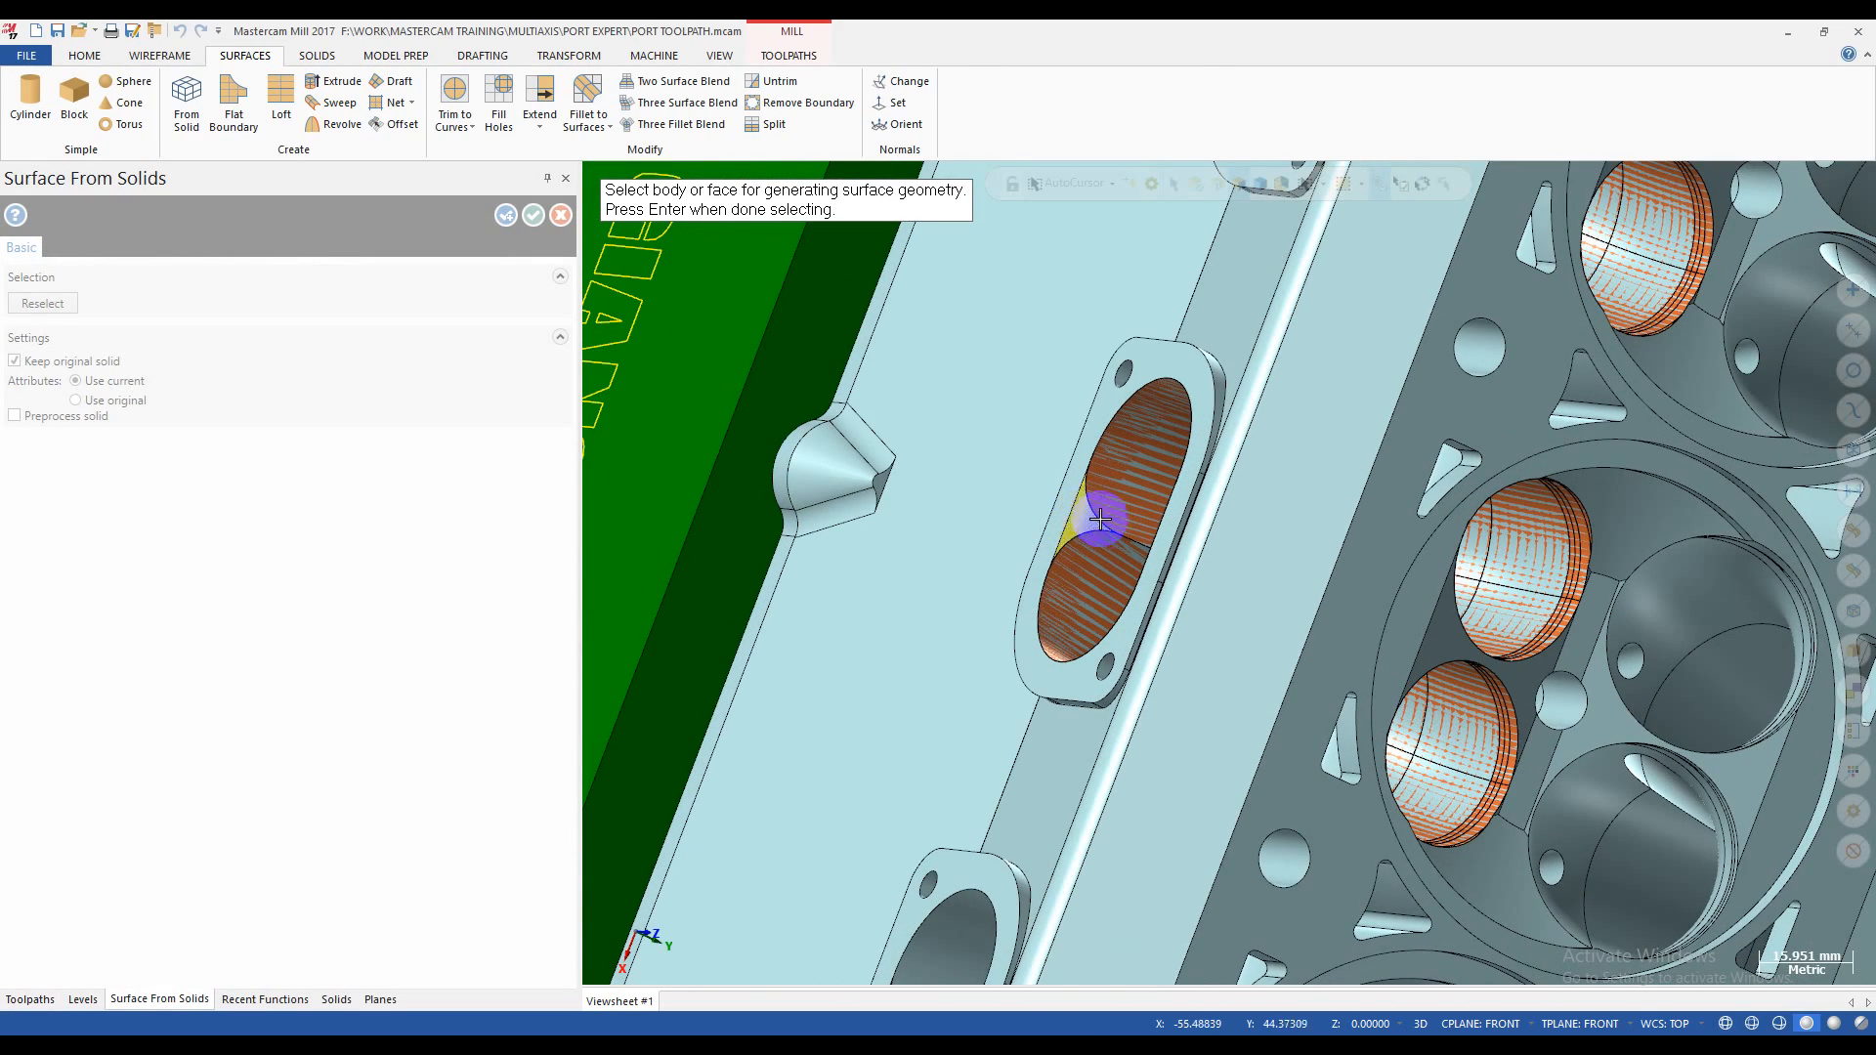
pyautogui.press('Return')
pyautogui.press('Return')
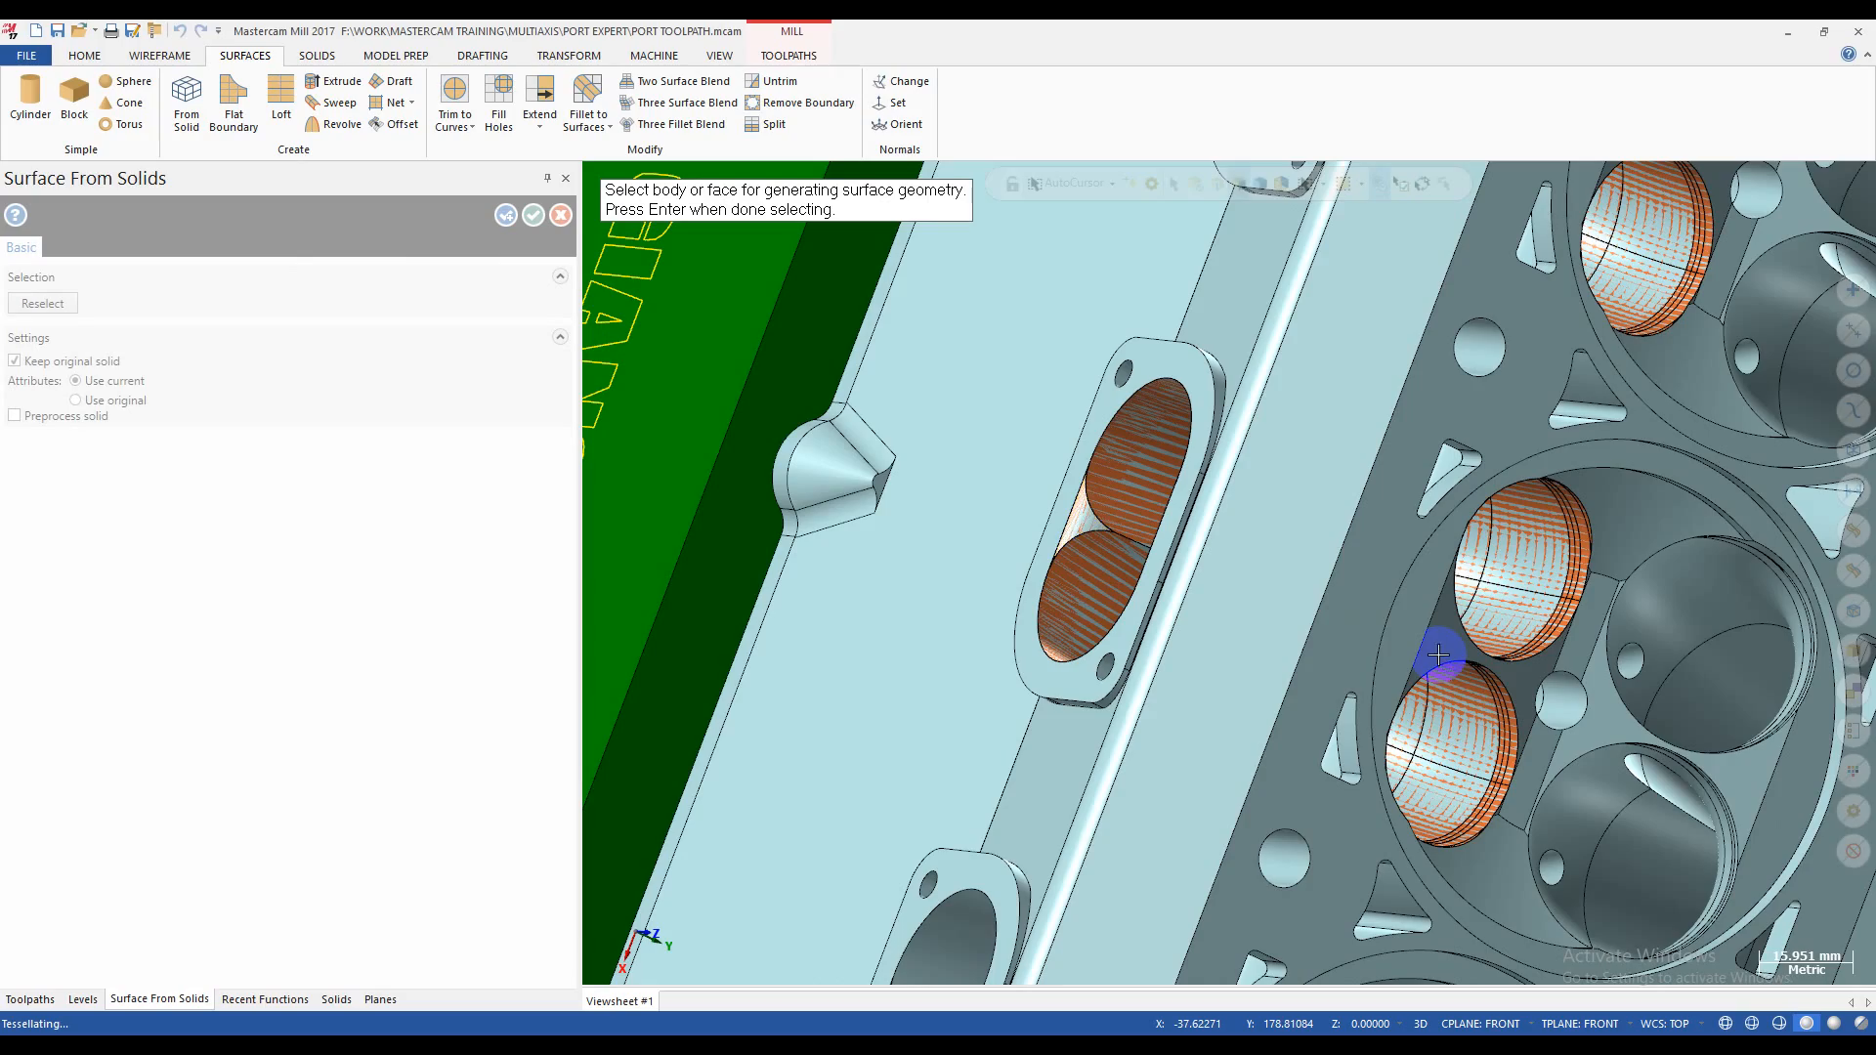
# - Remove the small round hole boundary from the main surface of each newly generated port
pyautogui.scroll(2, 1454, 652)
pyautogui.moveTo(1456, 649)
pyautogui.mouseDown(button='middle')
pyautogui.moveTo(1235, 607)
pyautogui.moveTo(1285, 621)
pyautogui.moveTo(1210, 628)
pyautogui.moveTo(1444, 636)
pyautogui.mouseUp(button='middle')
pyautogui.scroll(3, 1444, 636)
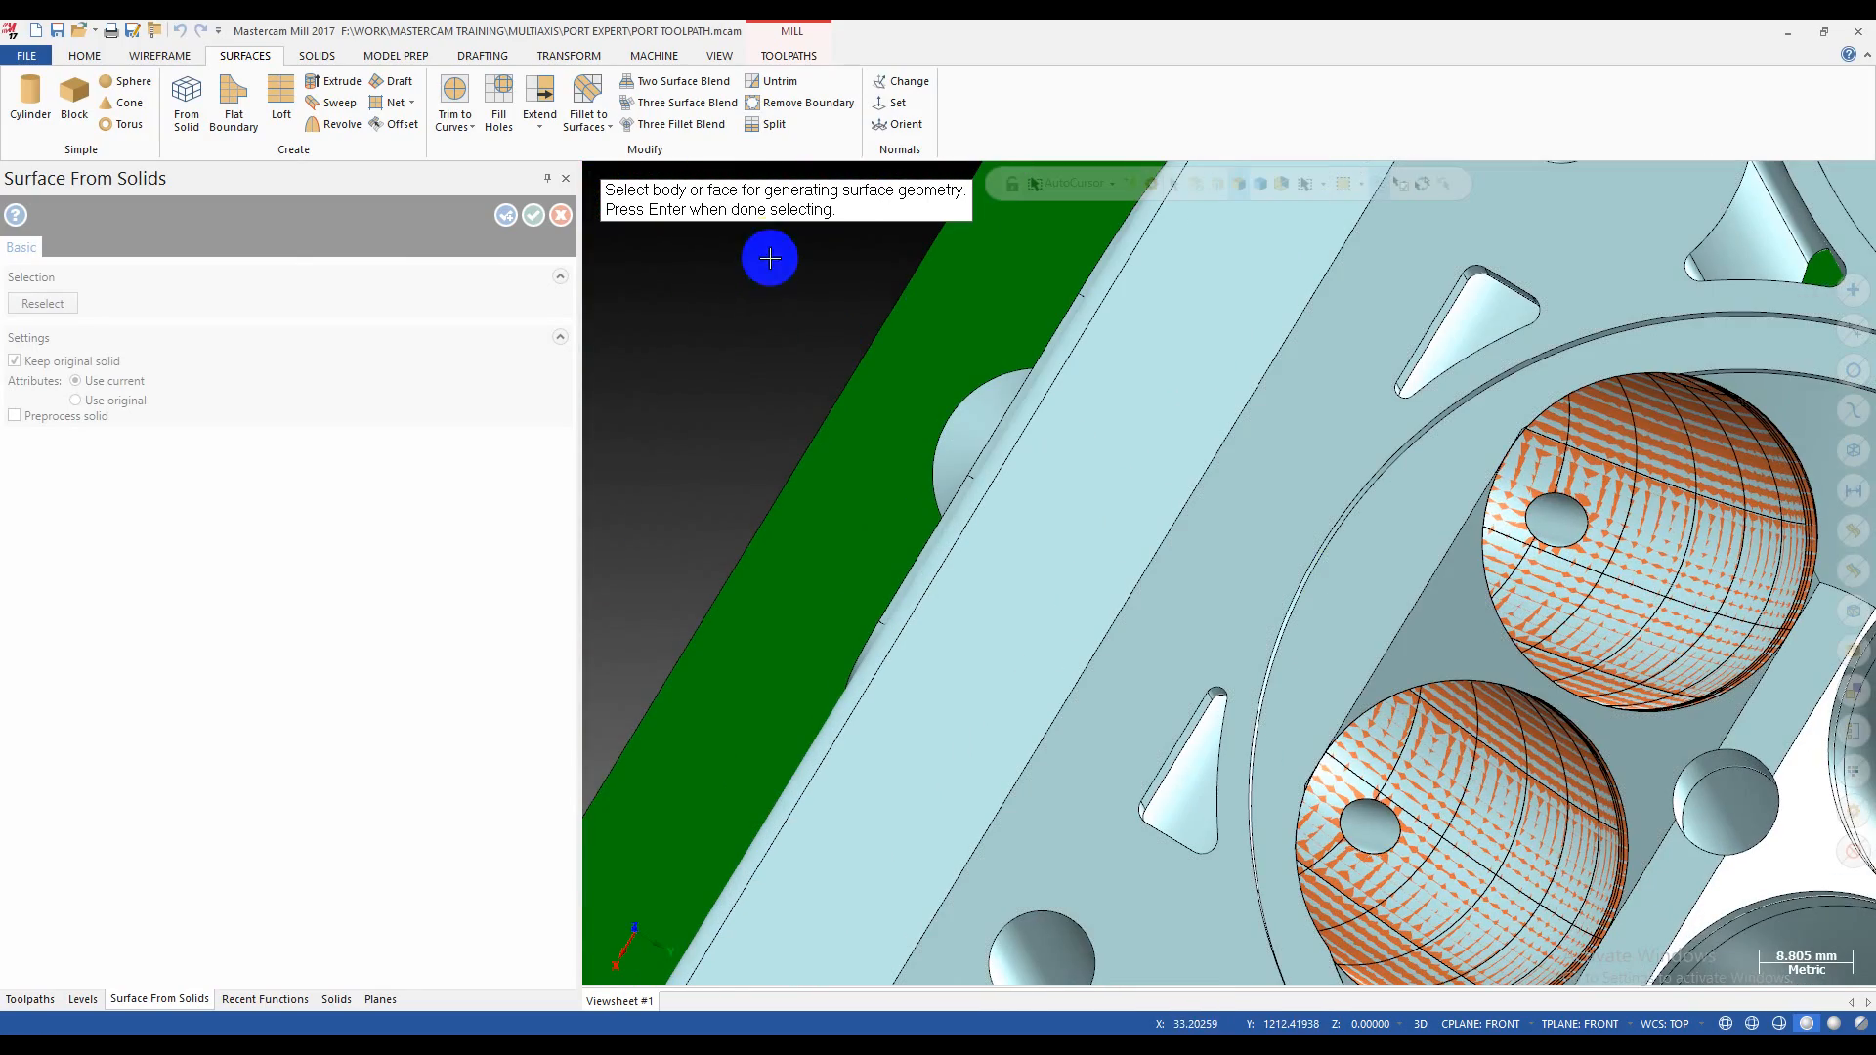
pyautogui.click(781, 101)
pyautogui.click(1578, 528)
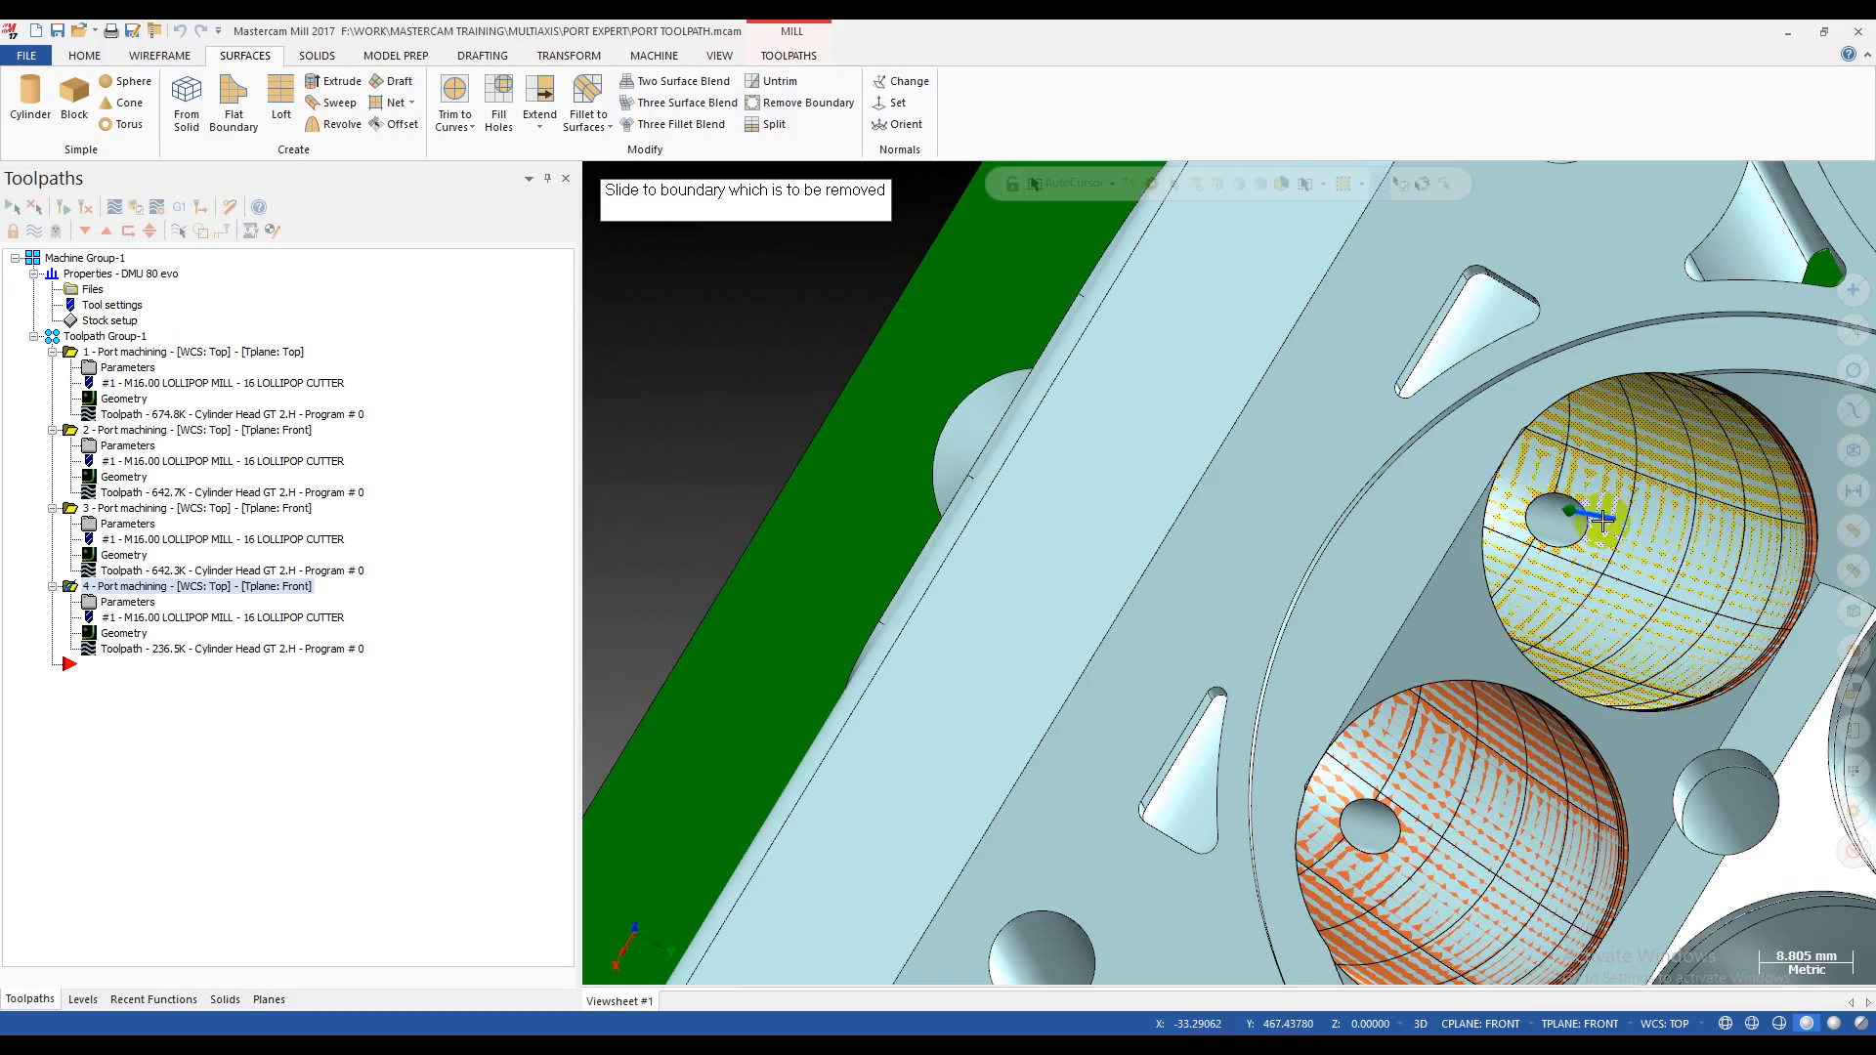
pyautogui.click(1602, 520)
pyautogui.scroll(-3, 1391, 809)
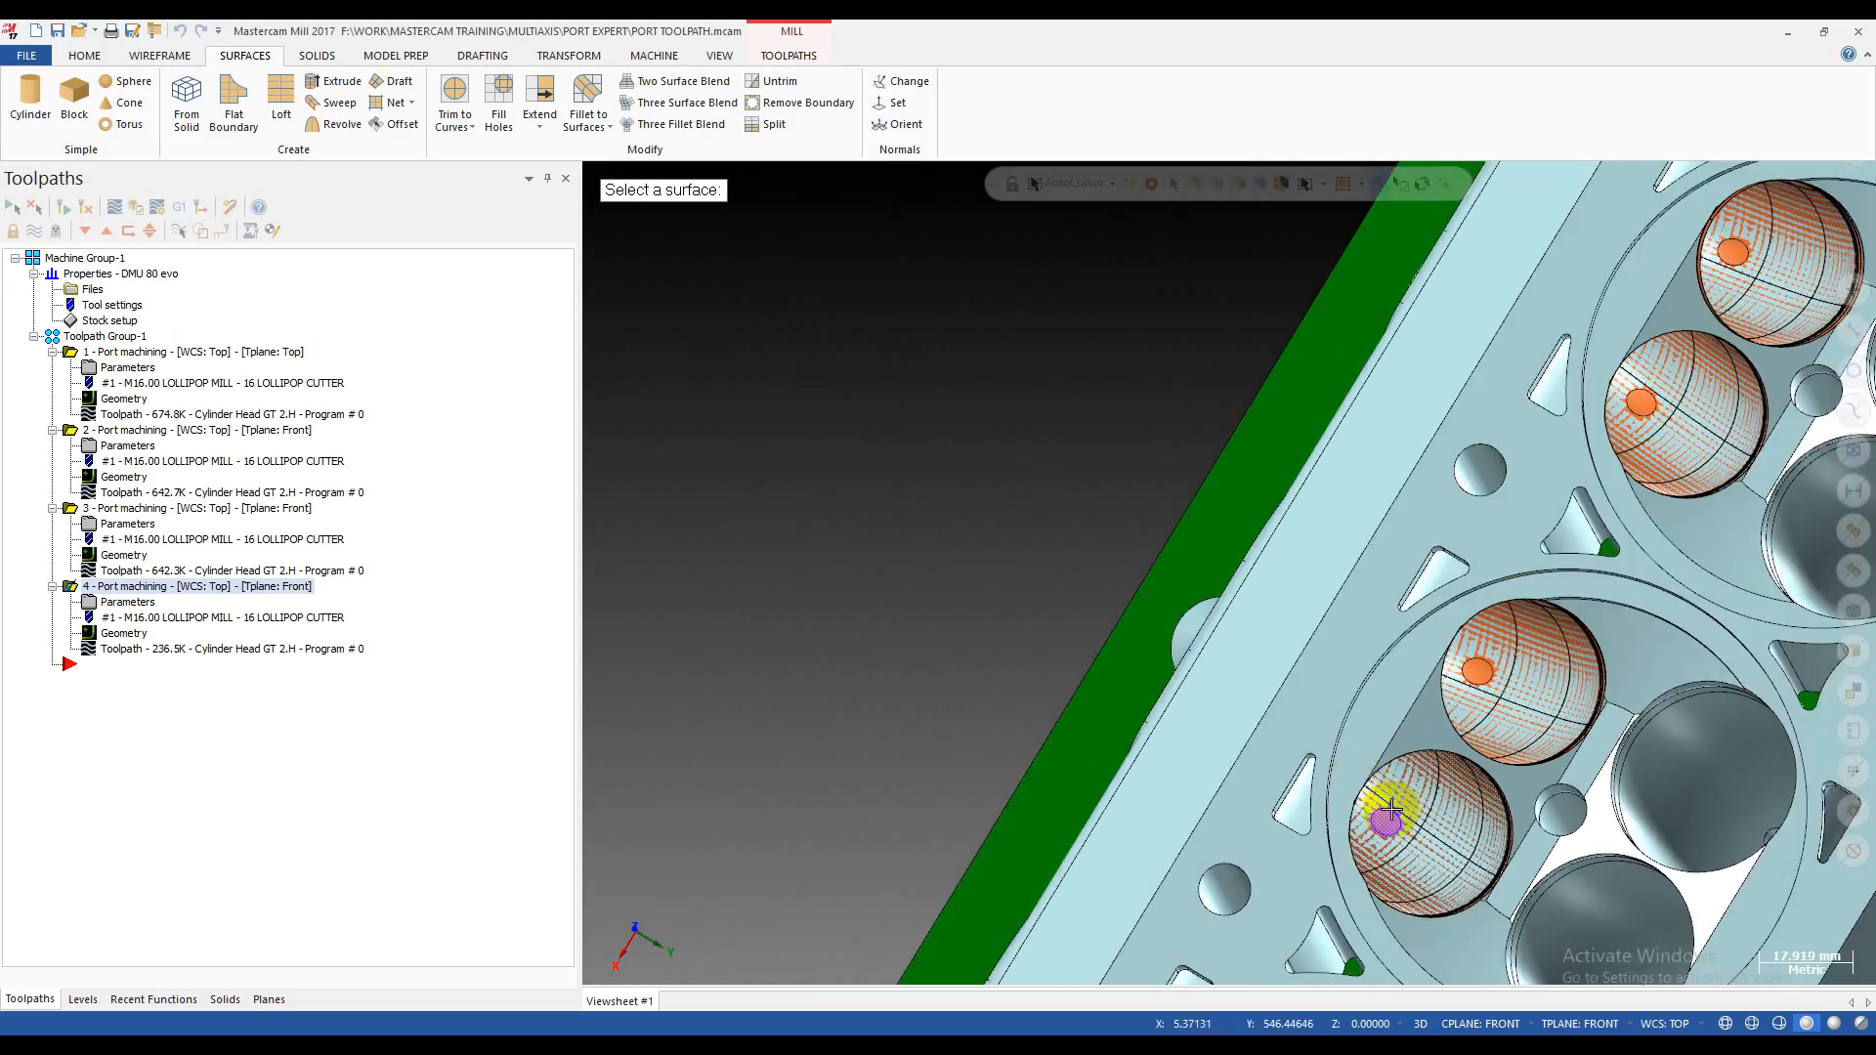
# - Untrim the rim surfaces at the mouths of the two new ports without keeping the originals
pyautogui.moveTo(1391, 809); pyautogui.dragTo(772, 713, button='middle')
pyautogui.click(774, 81)
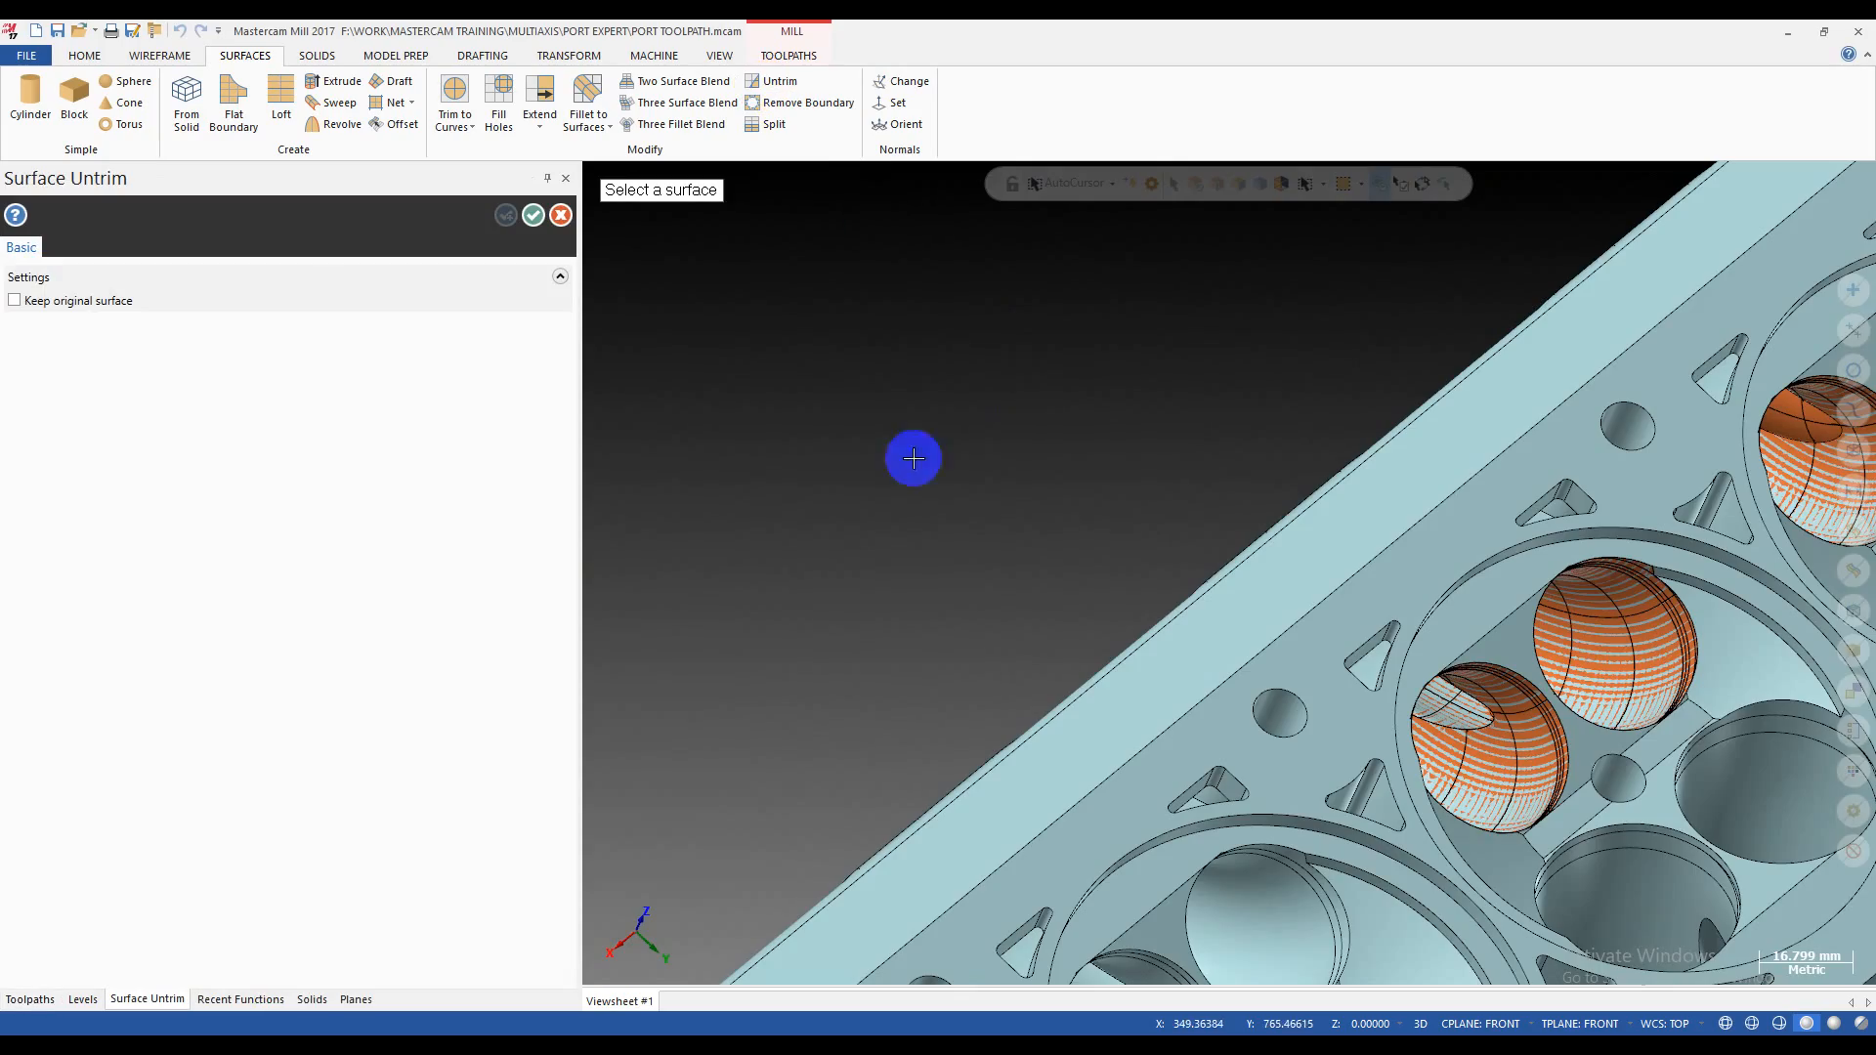
pyautogui.scroll(5, 1328, 449)
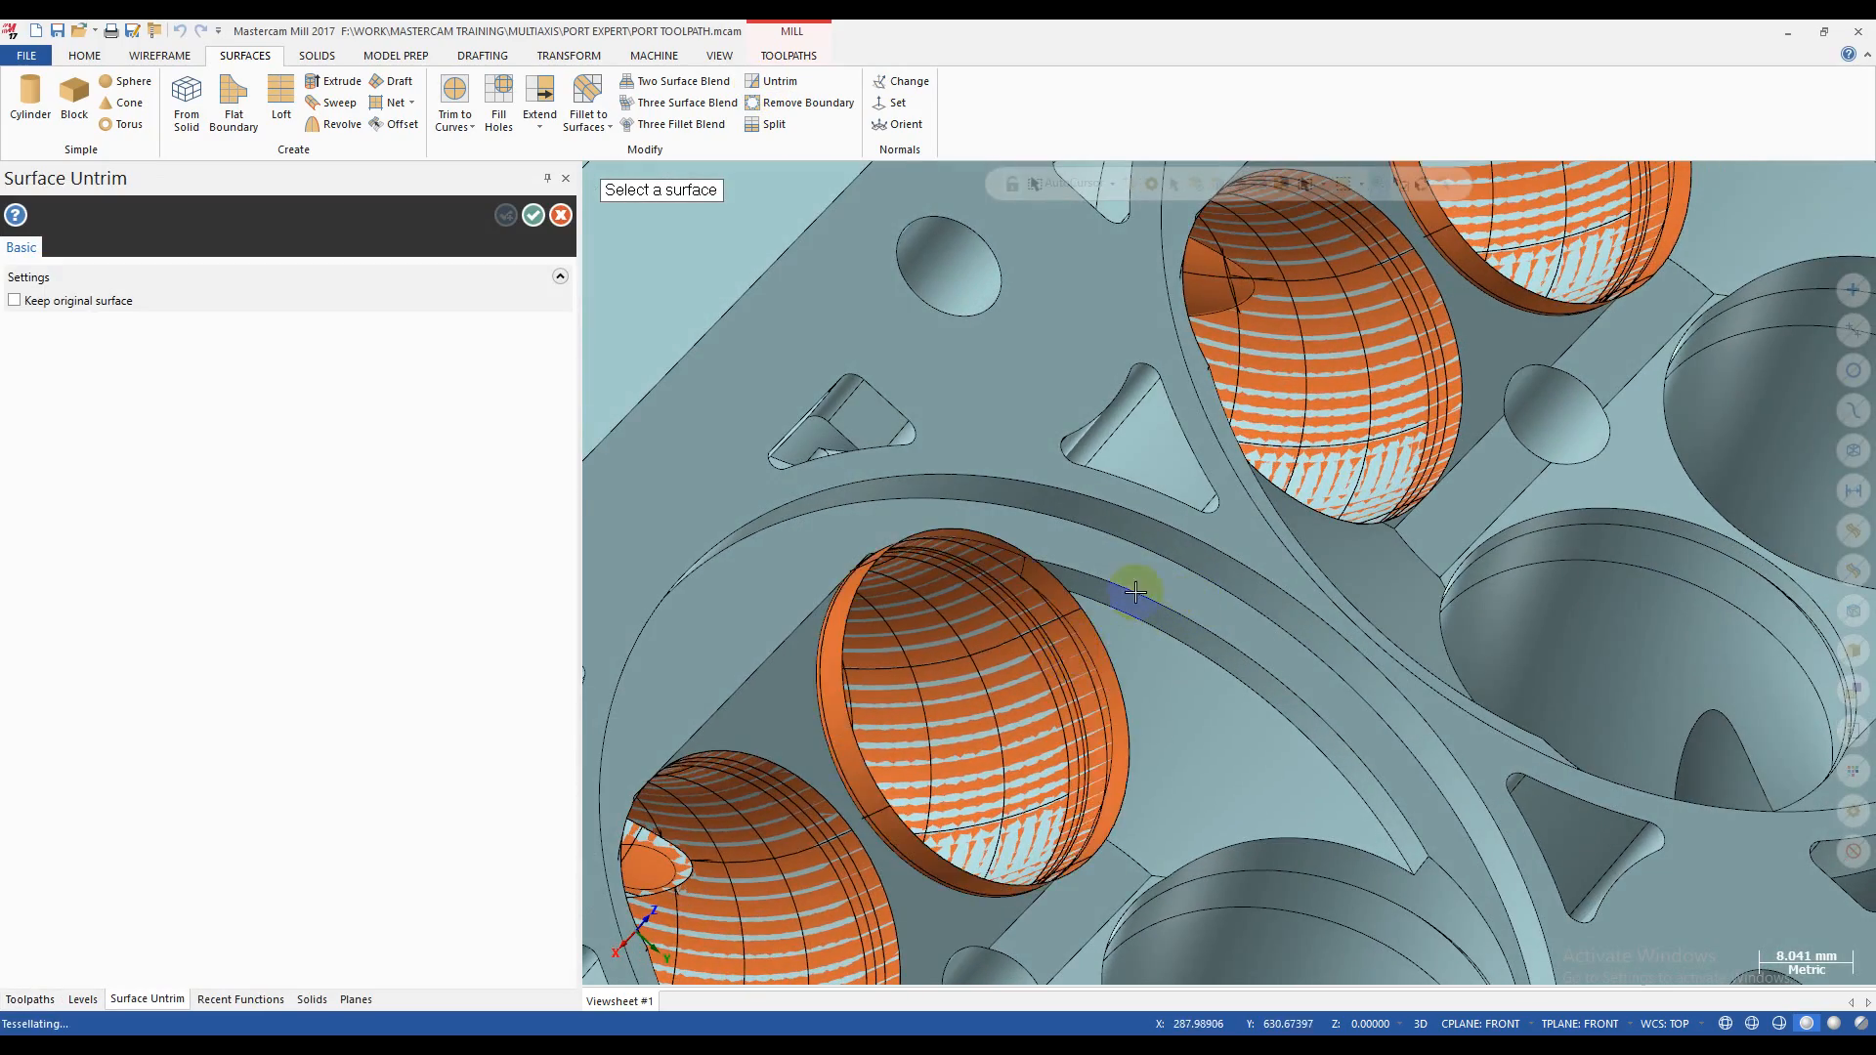
pyautogui.scroll(-4, 1134, 593)
pyautogui.moveTo(971, 804); pyautogui.dragTo(1063, 729, button='middle')
pyautogui.scroll(-7, 1186, 676)
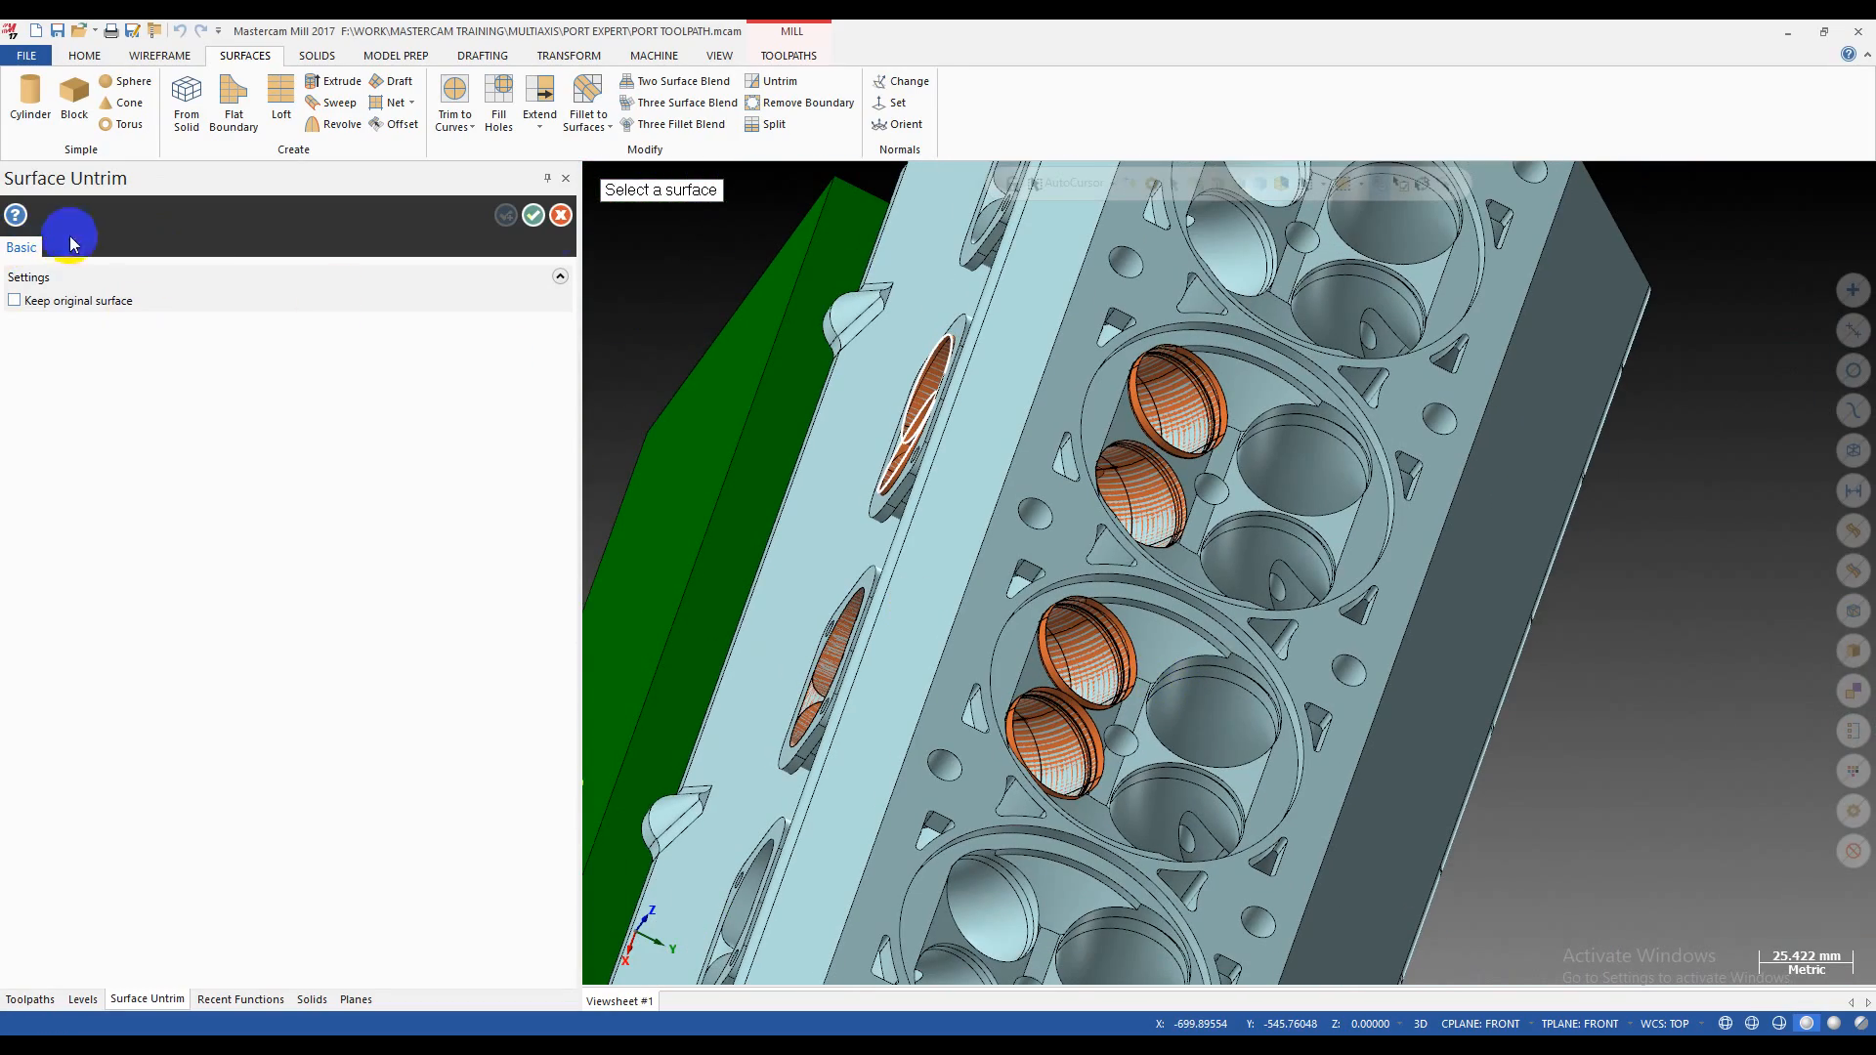
pyautogui.click(560, 215)
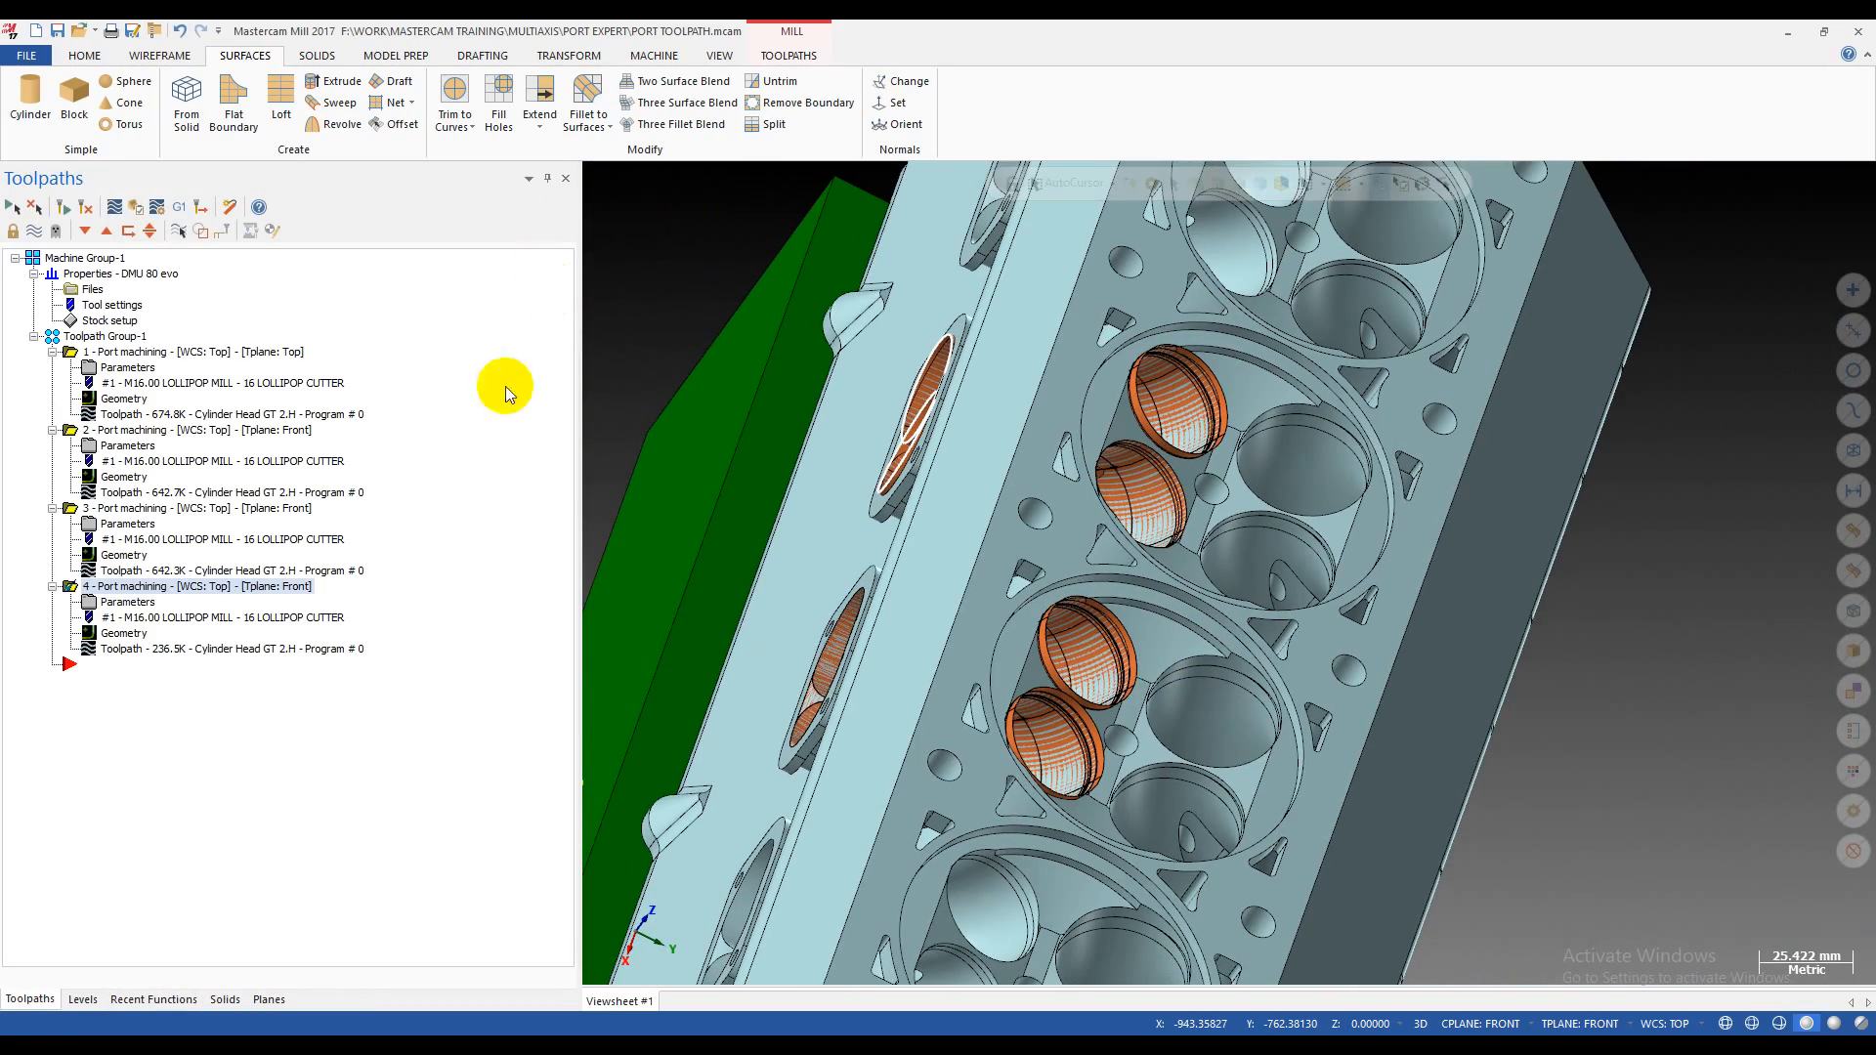
# - Remove all machining surfaces from the fourth Port machining operation's cut pattern
pyautogui.click(124, 633)
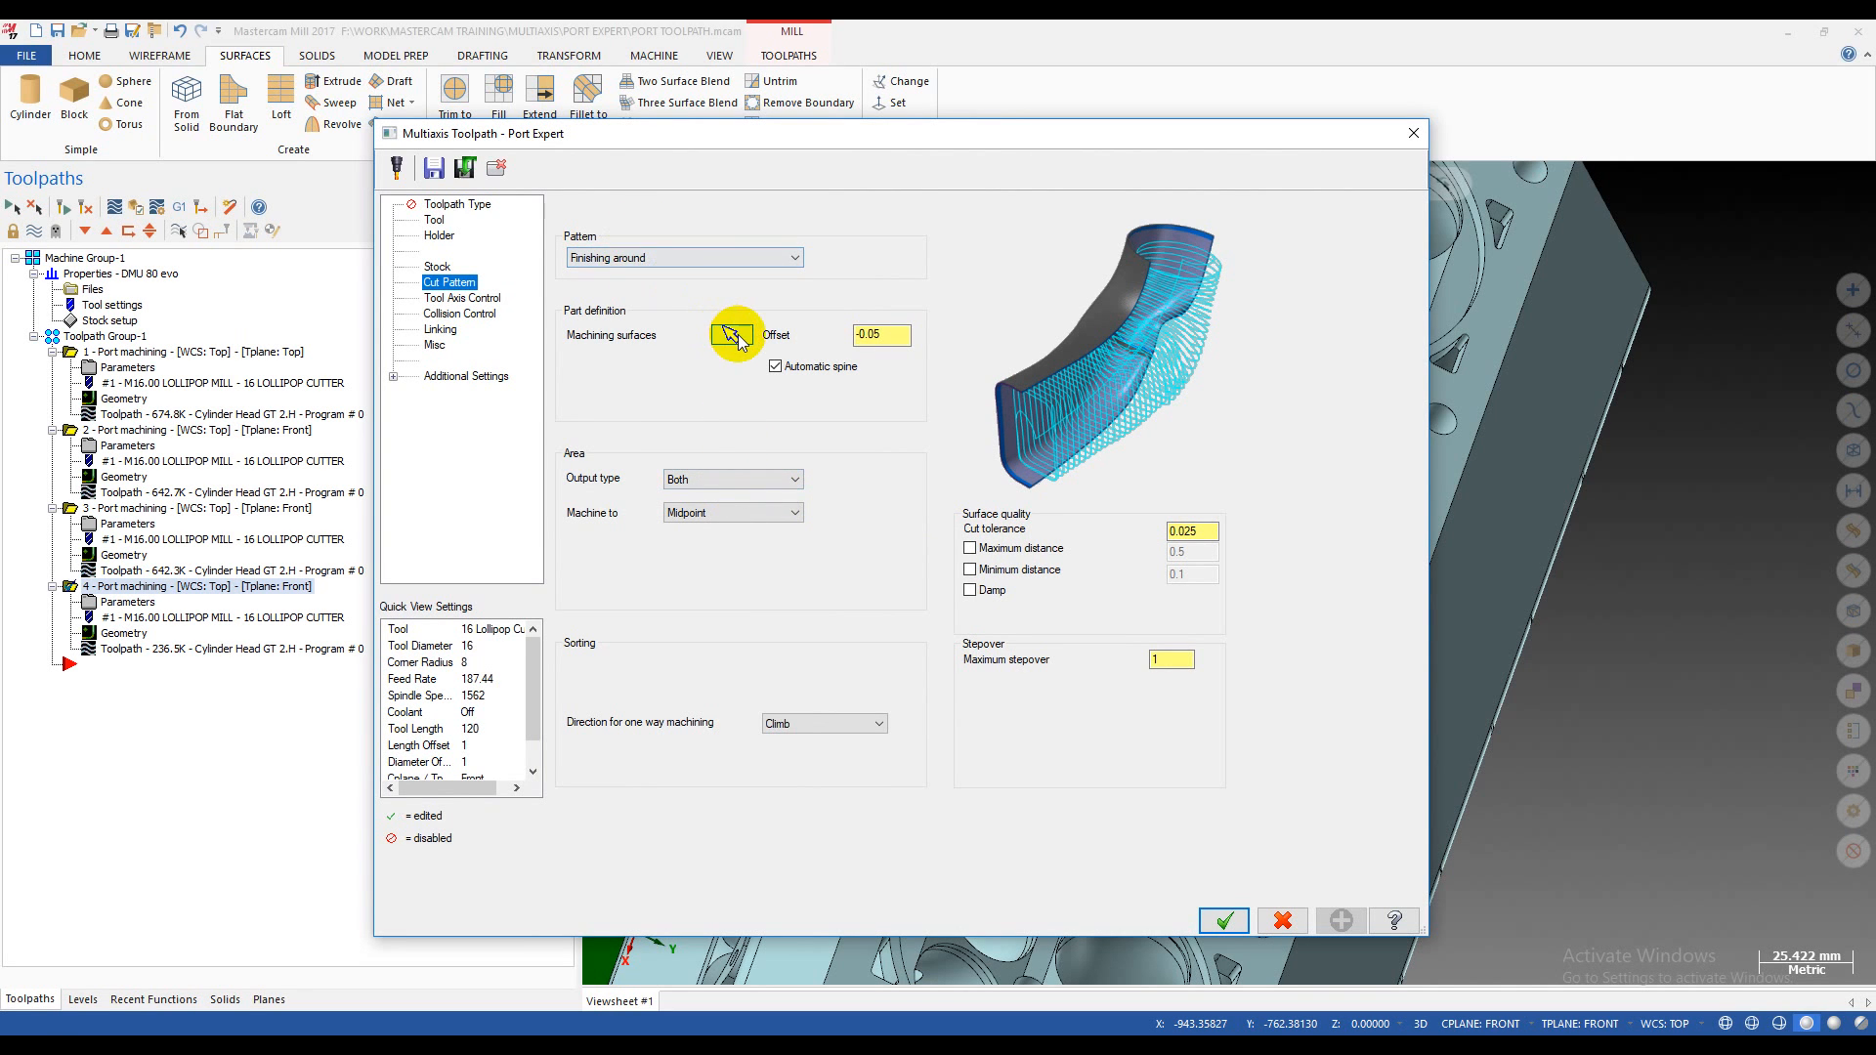
pyautogui.click(732, 335)
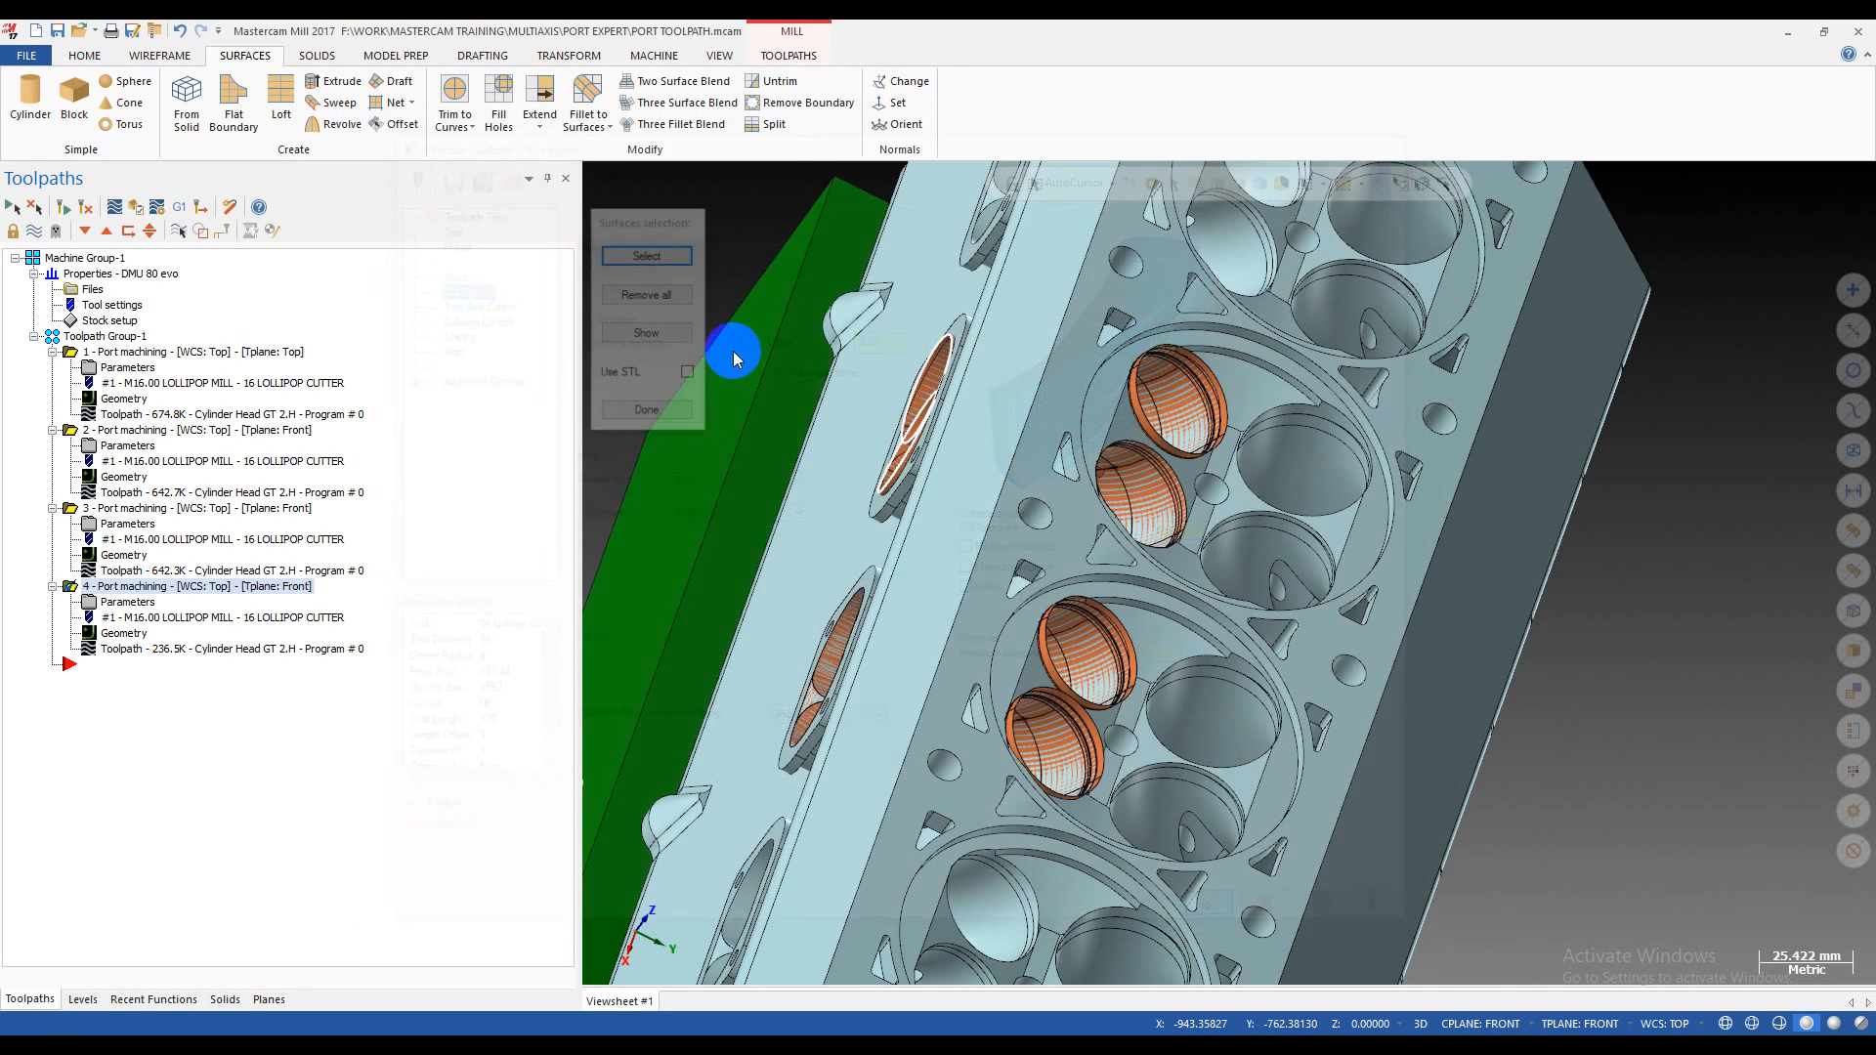
pyautogui.click(656, 296)
pyautogui.scroll(5, 1098, 637)
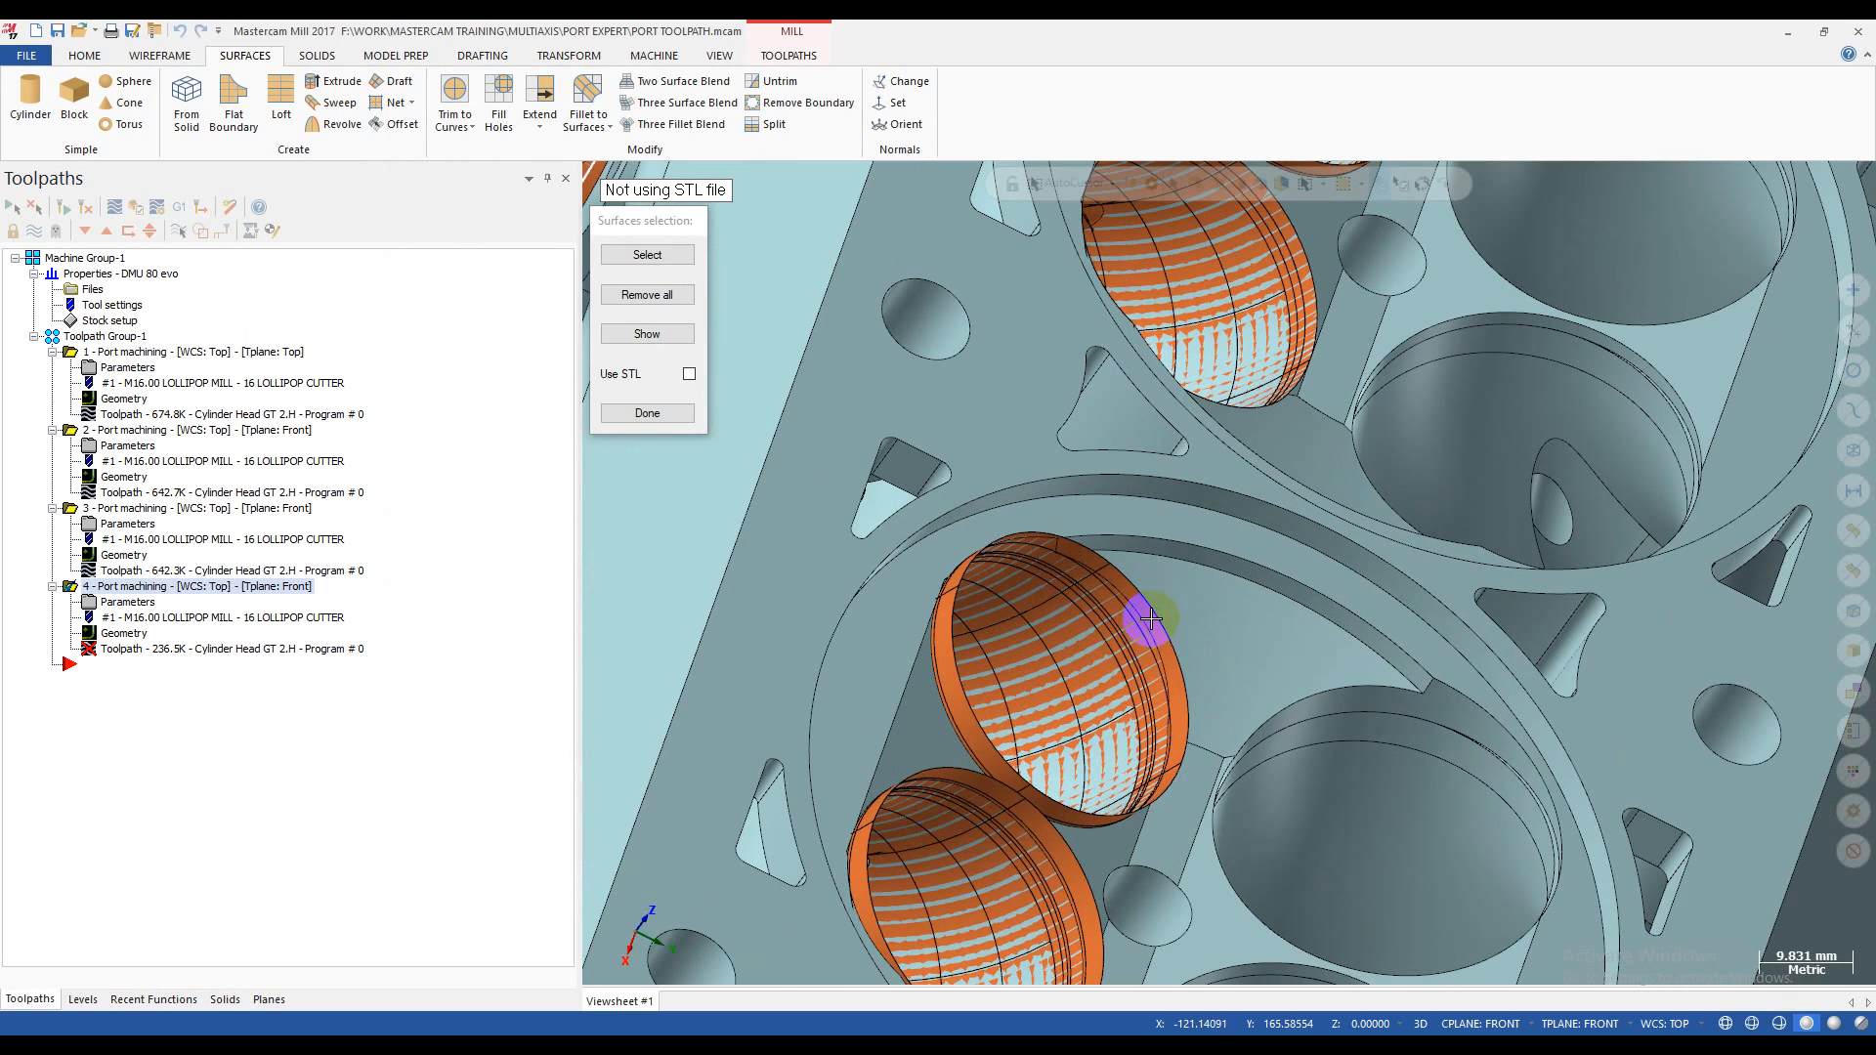
pyautogui.click(625, 260)
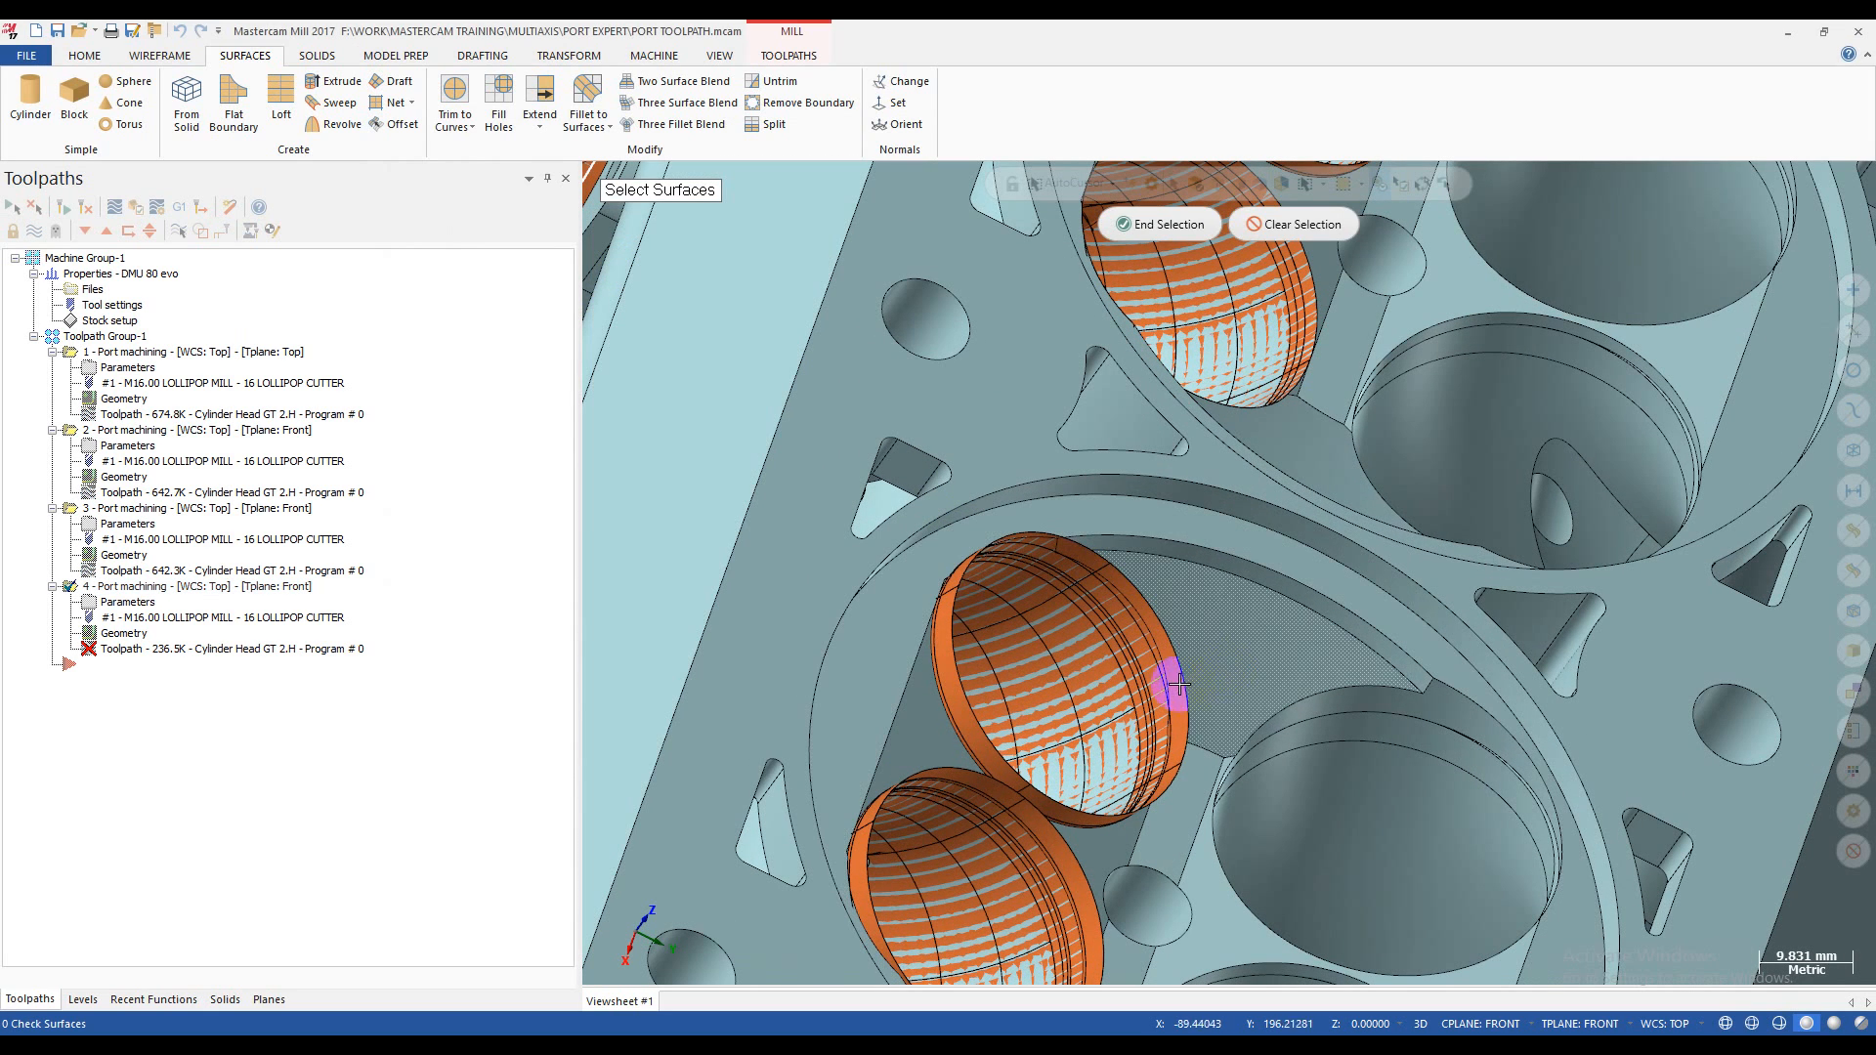
pyautogui.click(1129, 676)
pyautogui.scroll(-3, 1081, 724)
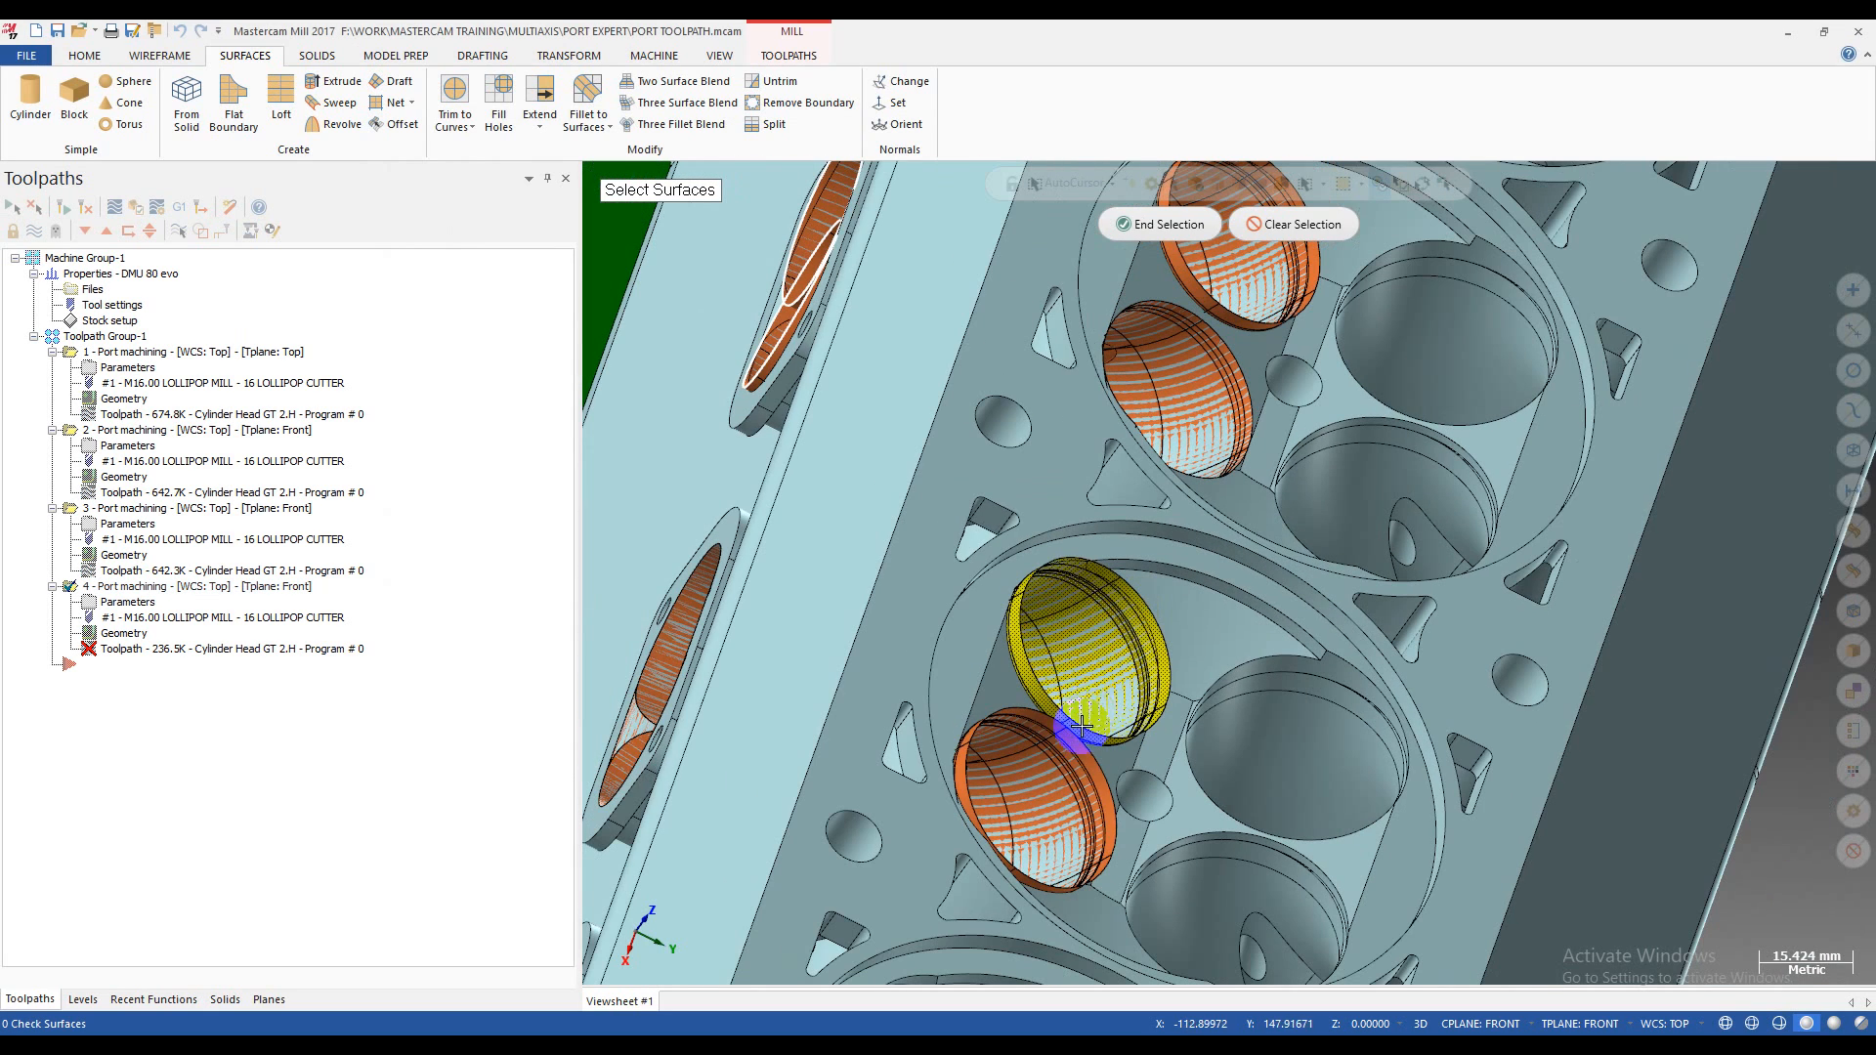
pyautogui.click(1070, 775)
pyautogui.moveTo(1042, 779); pyautogui.dragTo(767, 621, button='middle')
pyautogui.click(708, 538)
pyautogui.click(733, 674)
pyautogui.click(714, 652)
pyautogui.click(679, 638)
pyautogui.click(713, 637)
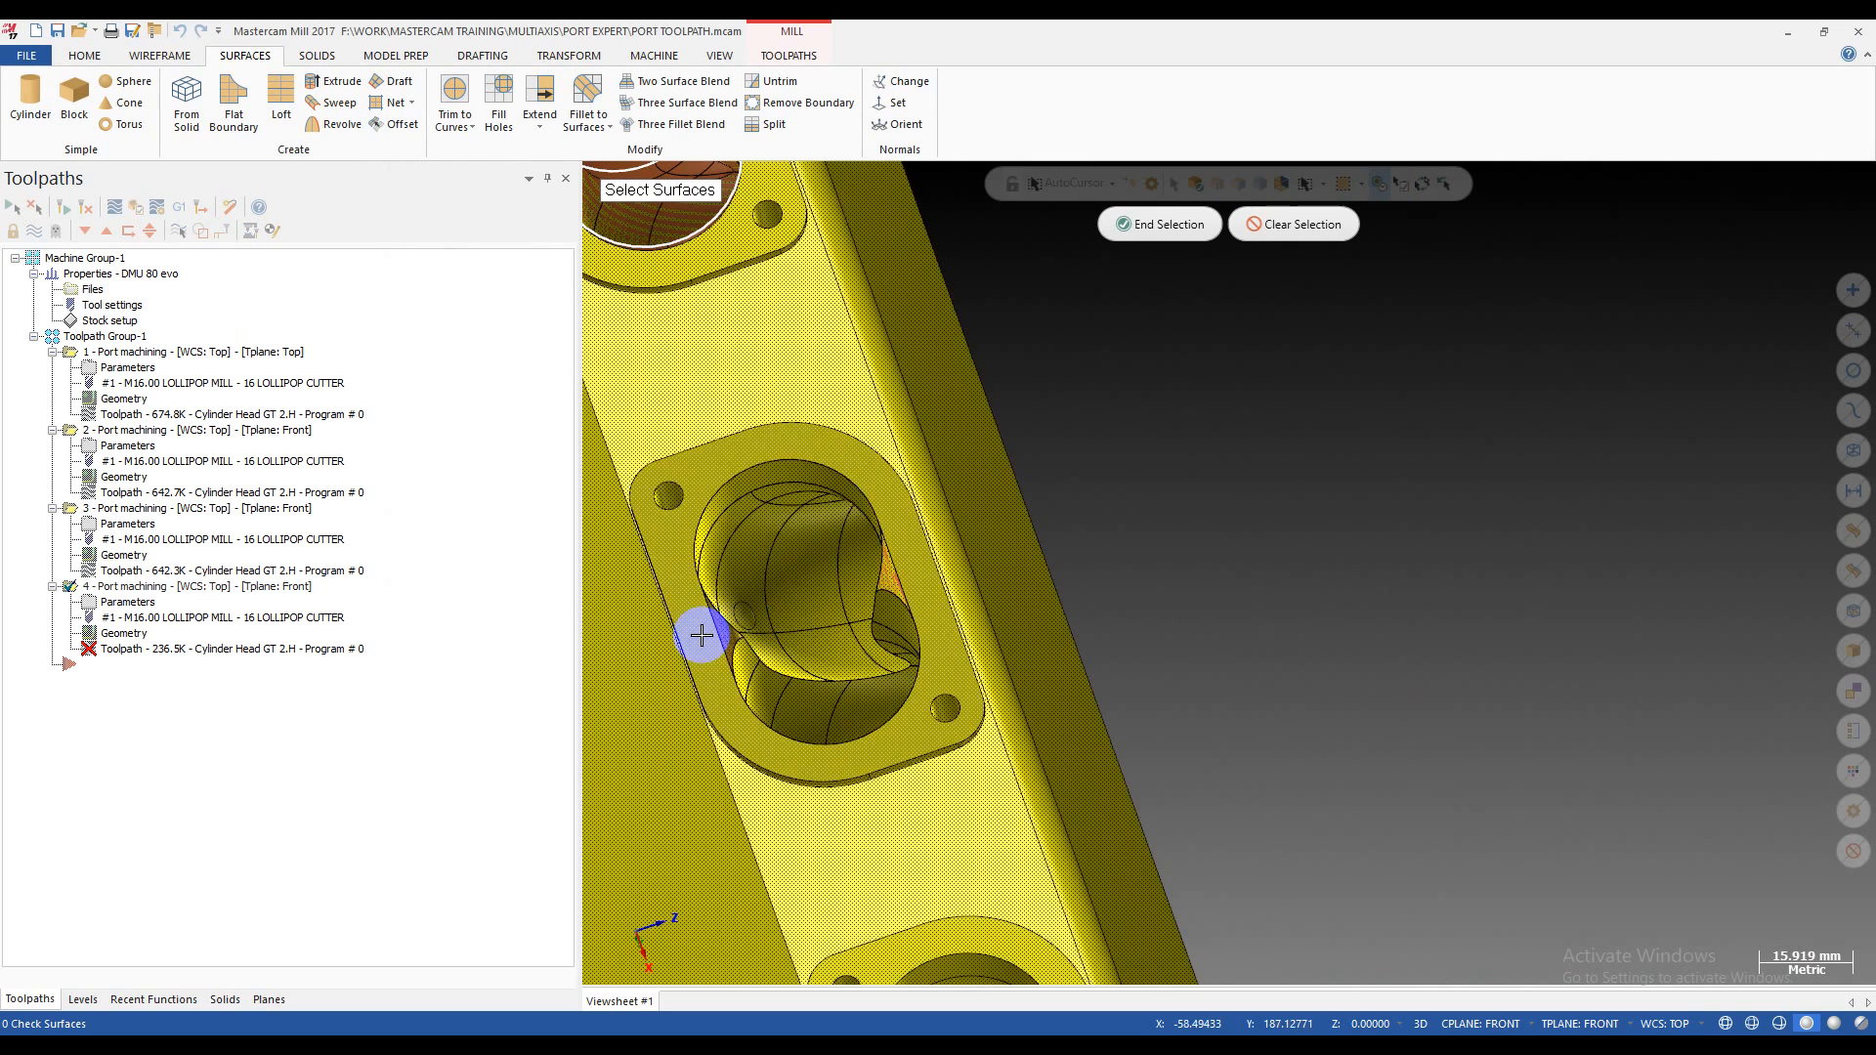
pyautogui.click(704, 633)
pyautogui.click(722, 633)
pyautogui.press('Escape')
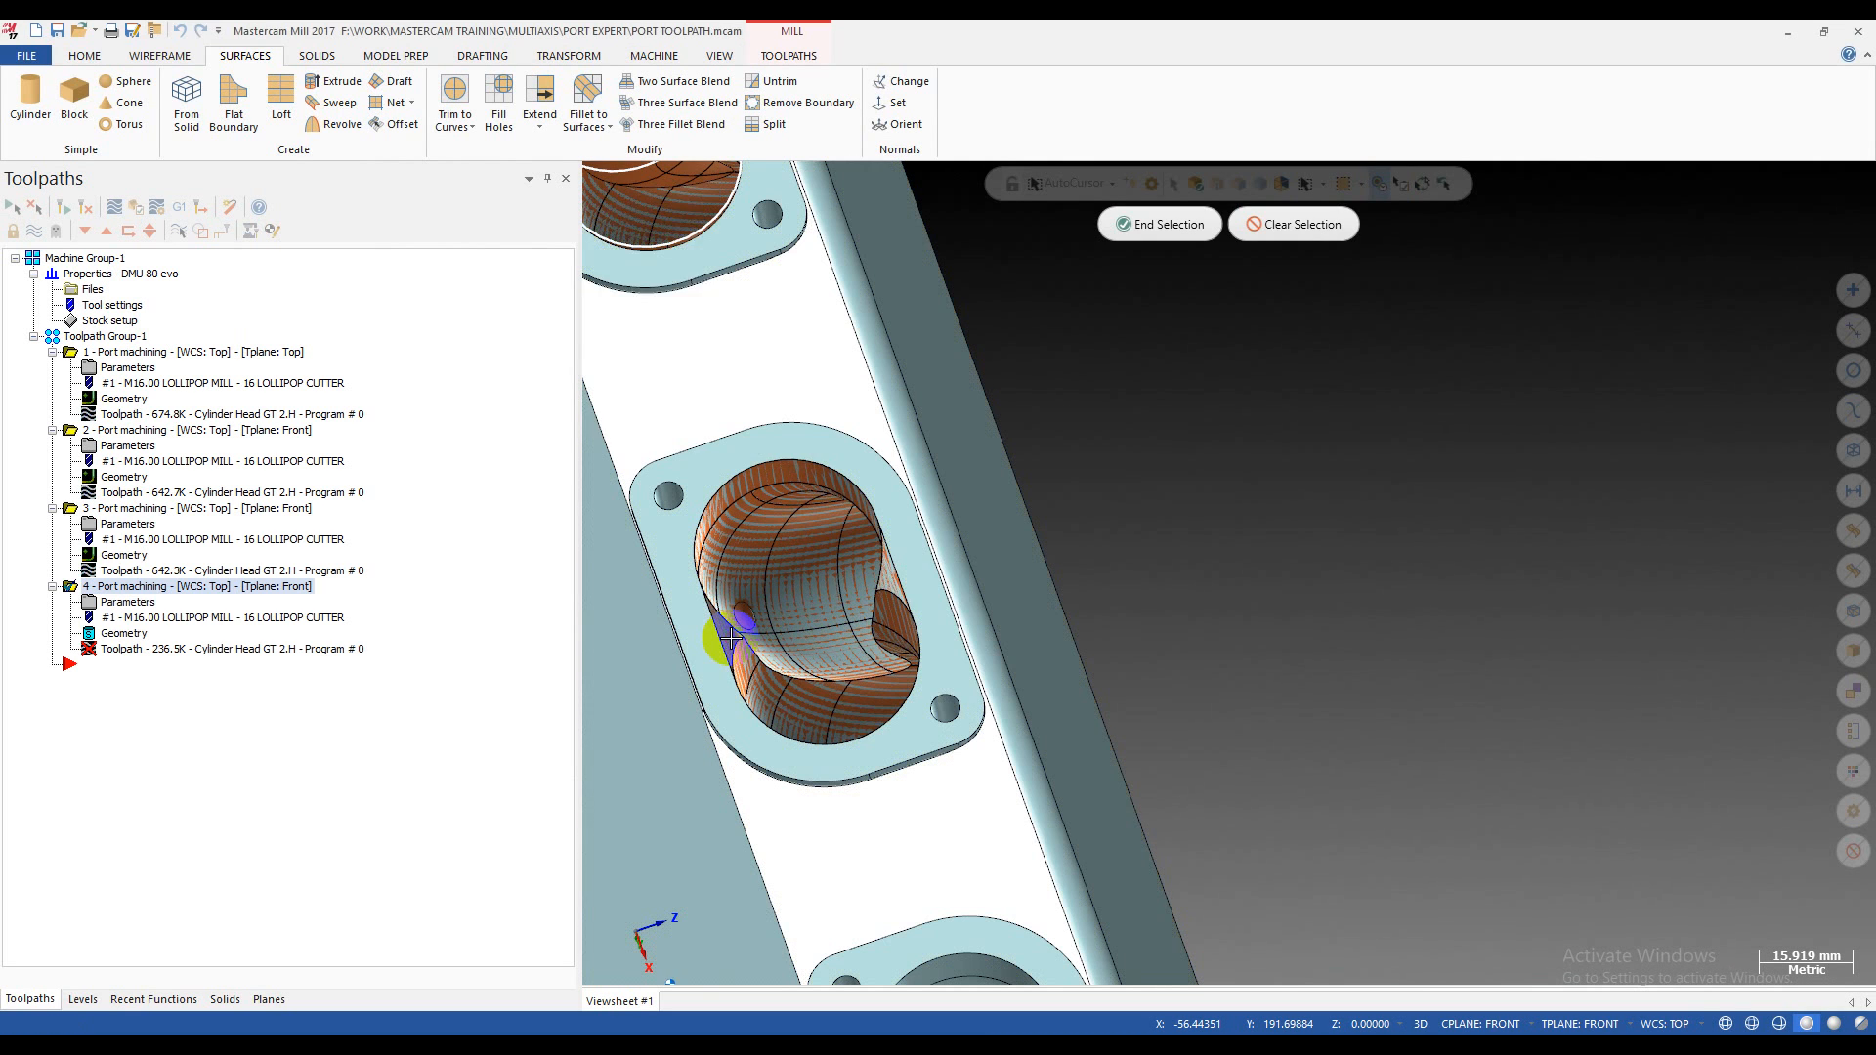
# - Restart the machining surface selection and pick the rim and inner surfaces of the new port pair
pyautogui.click(647, 255)
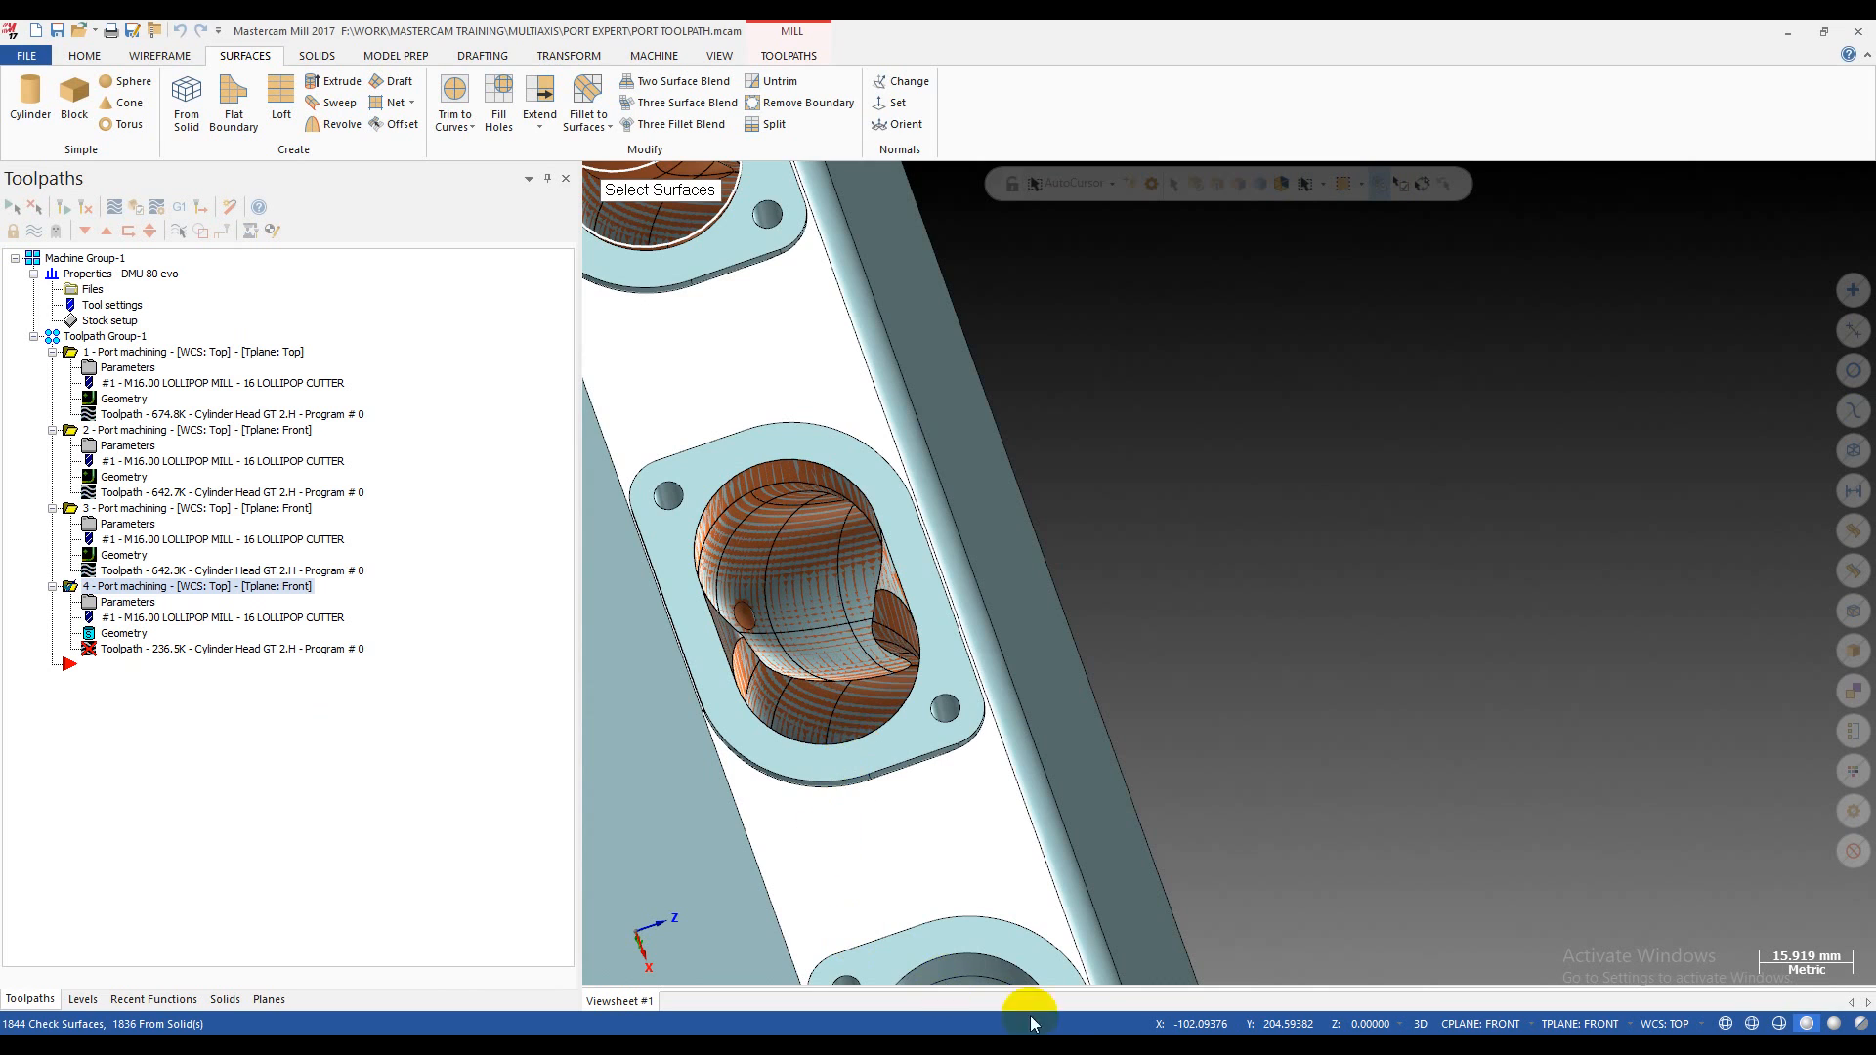
pyautogui.scroll(-3, 921, 712)
pyautogui.scroll(3, 869, 589)
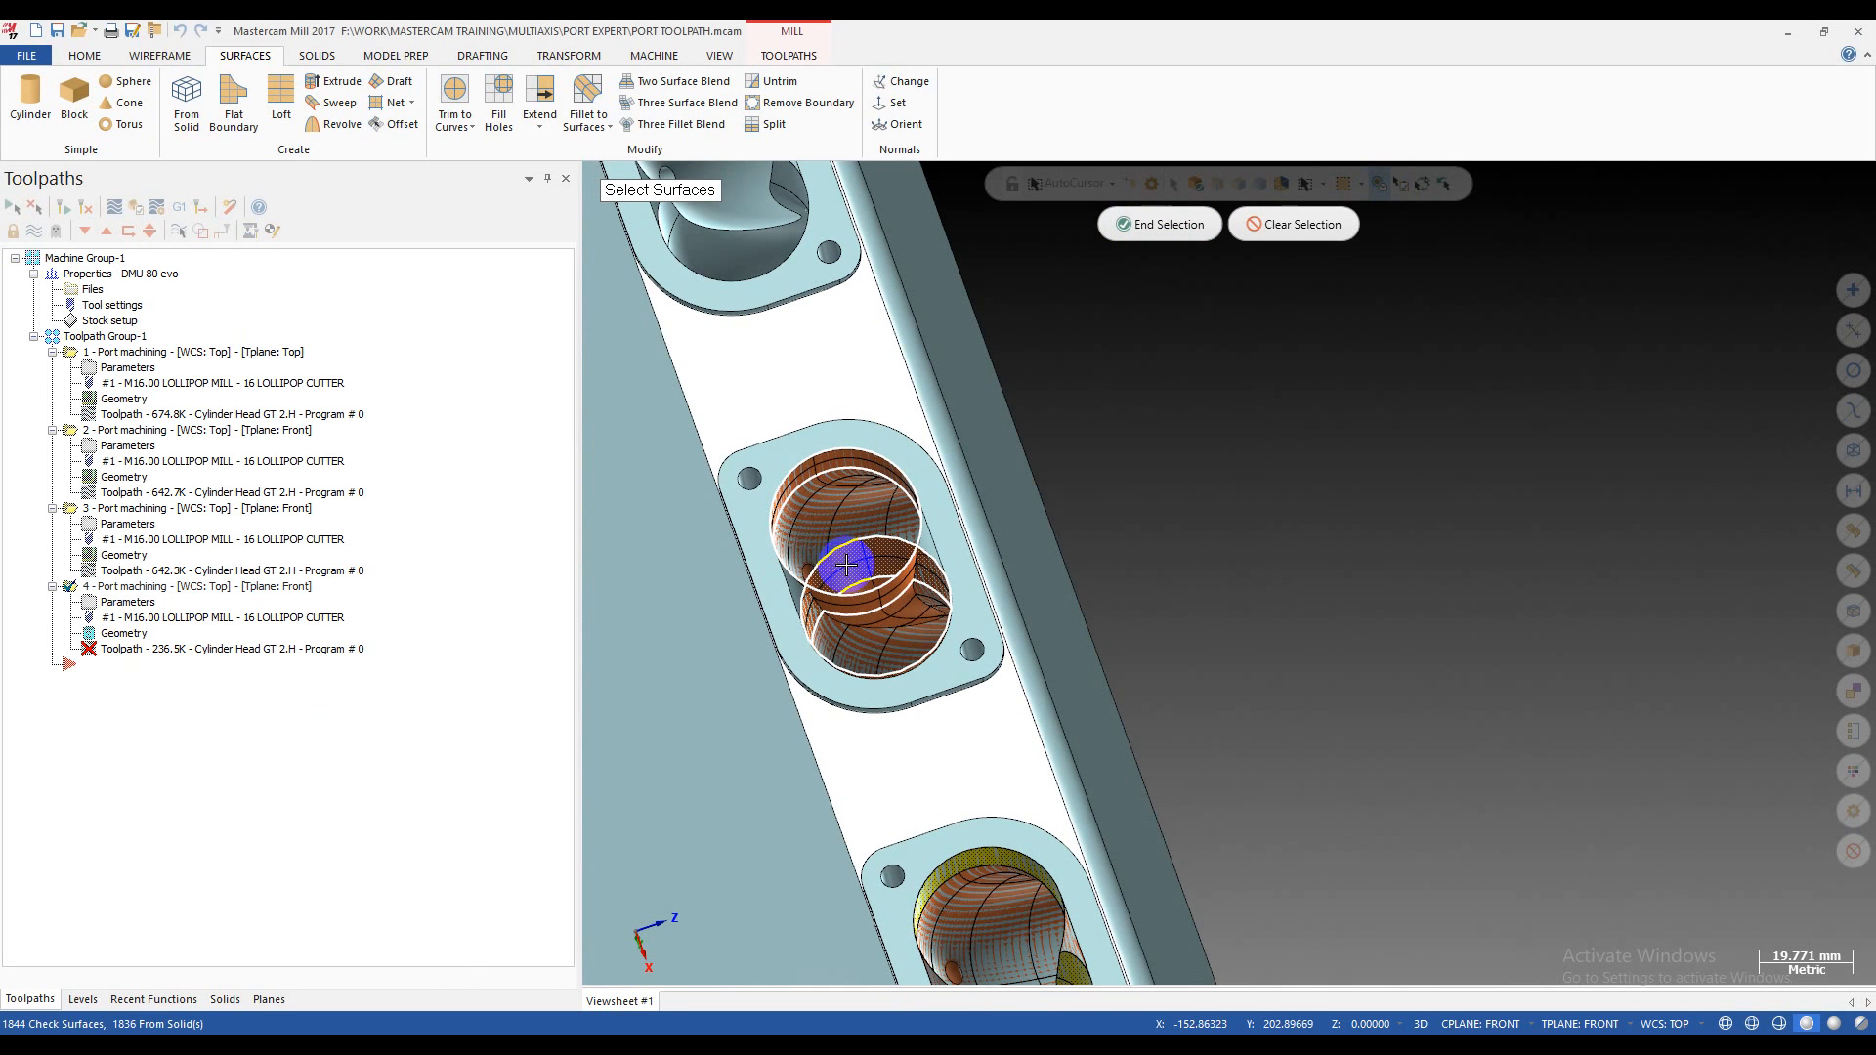
pyautogui.scroll(-1, 935, 525)
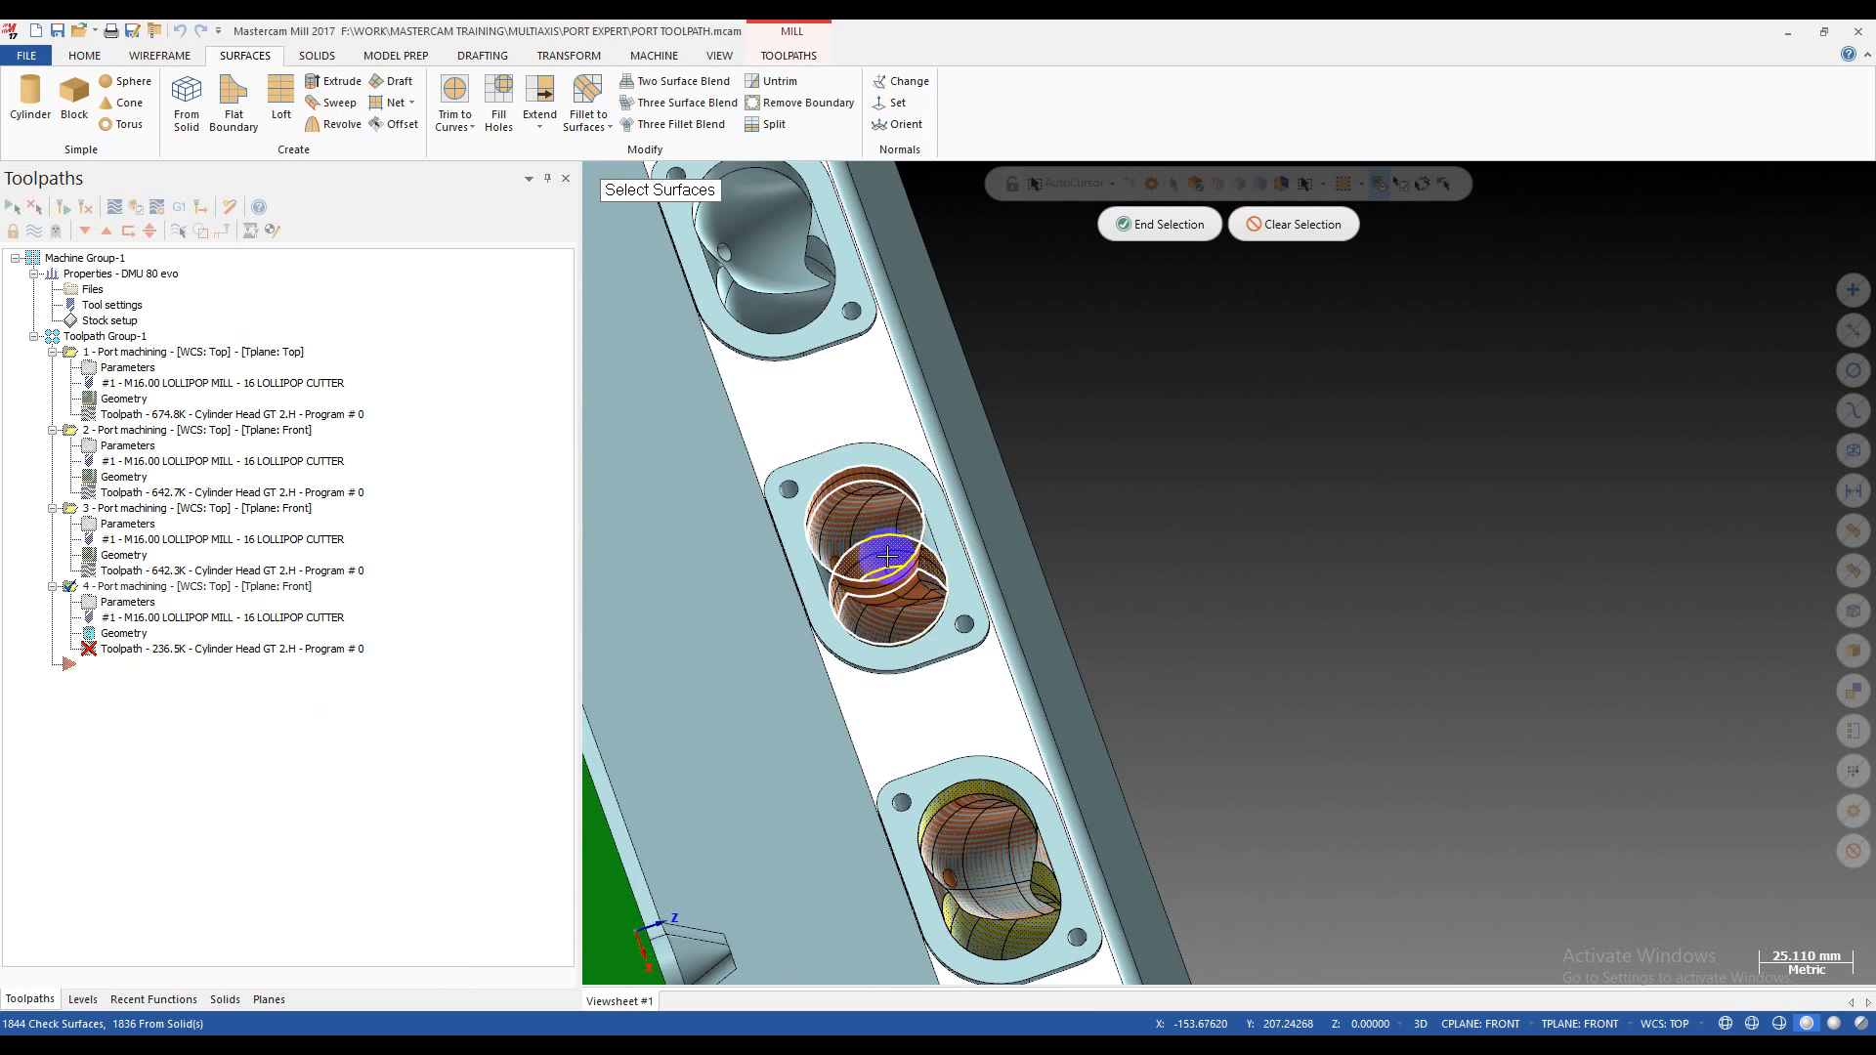
pyautogui.scroll(3, 887, 555)
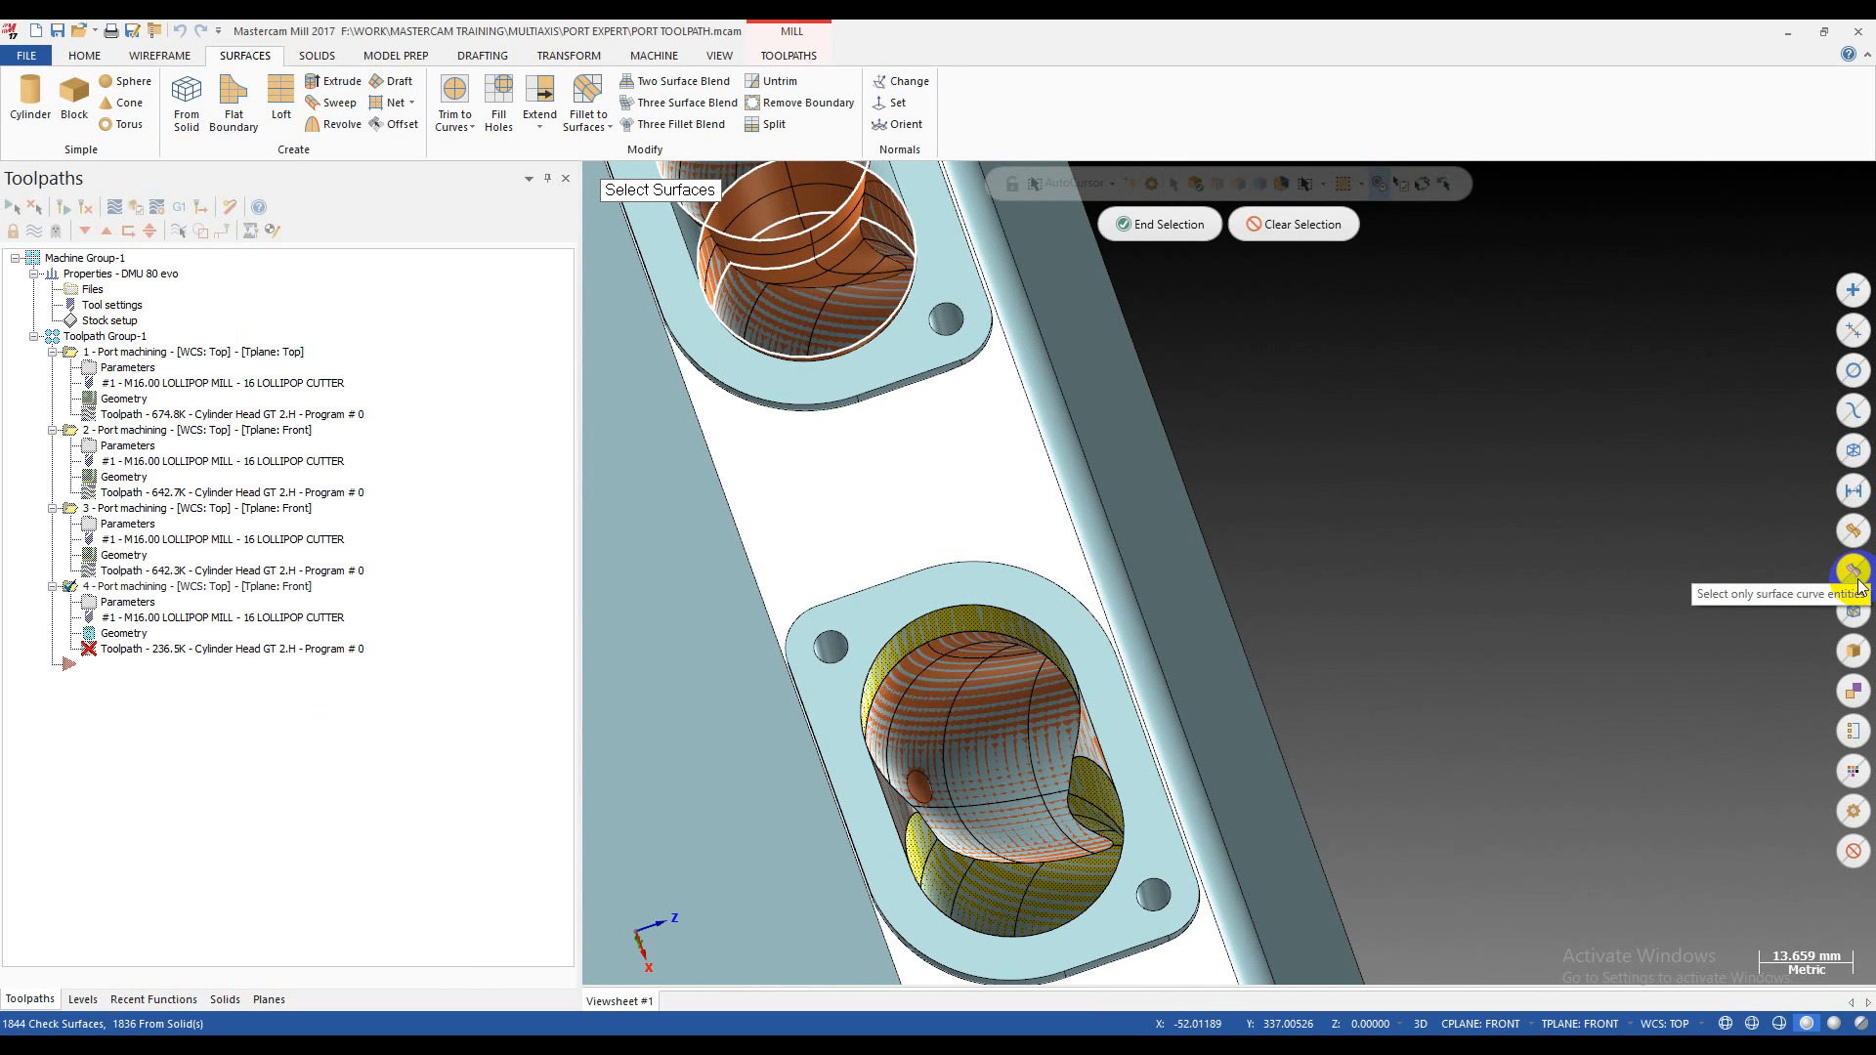
pyautogui.scroll(1, 840, 808)
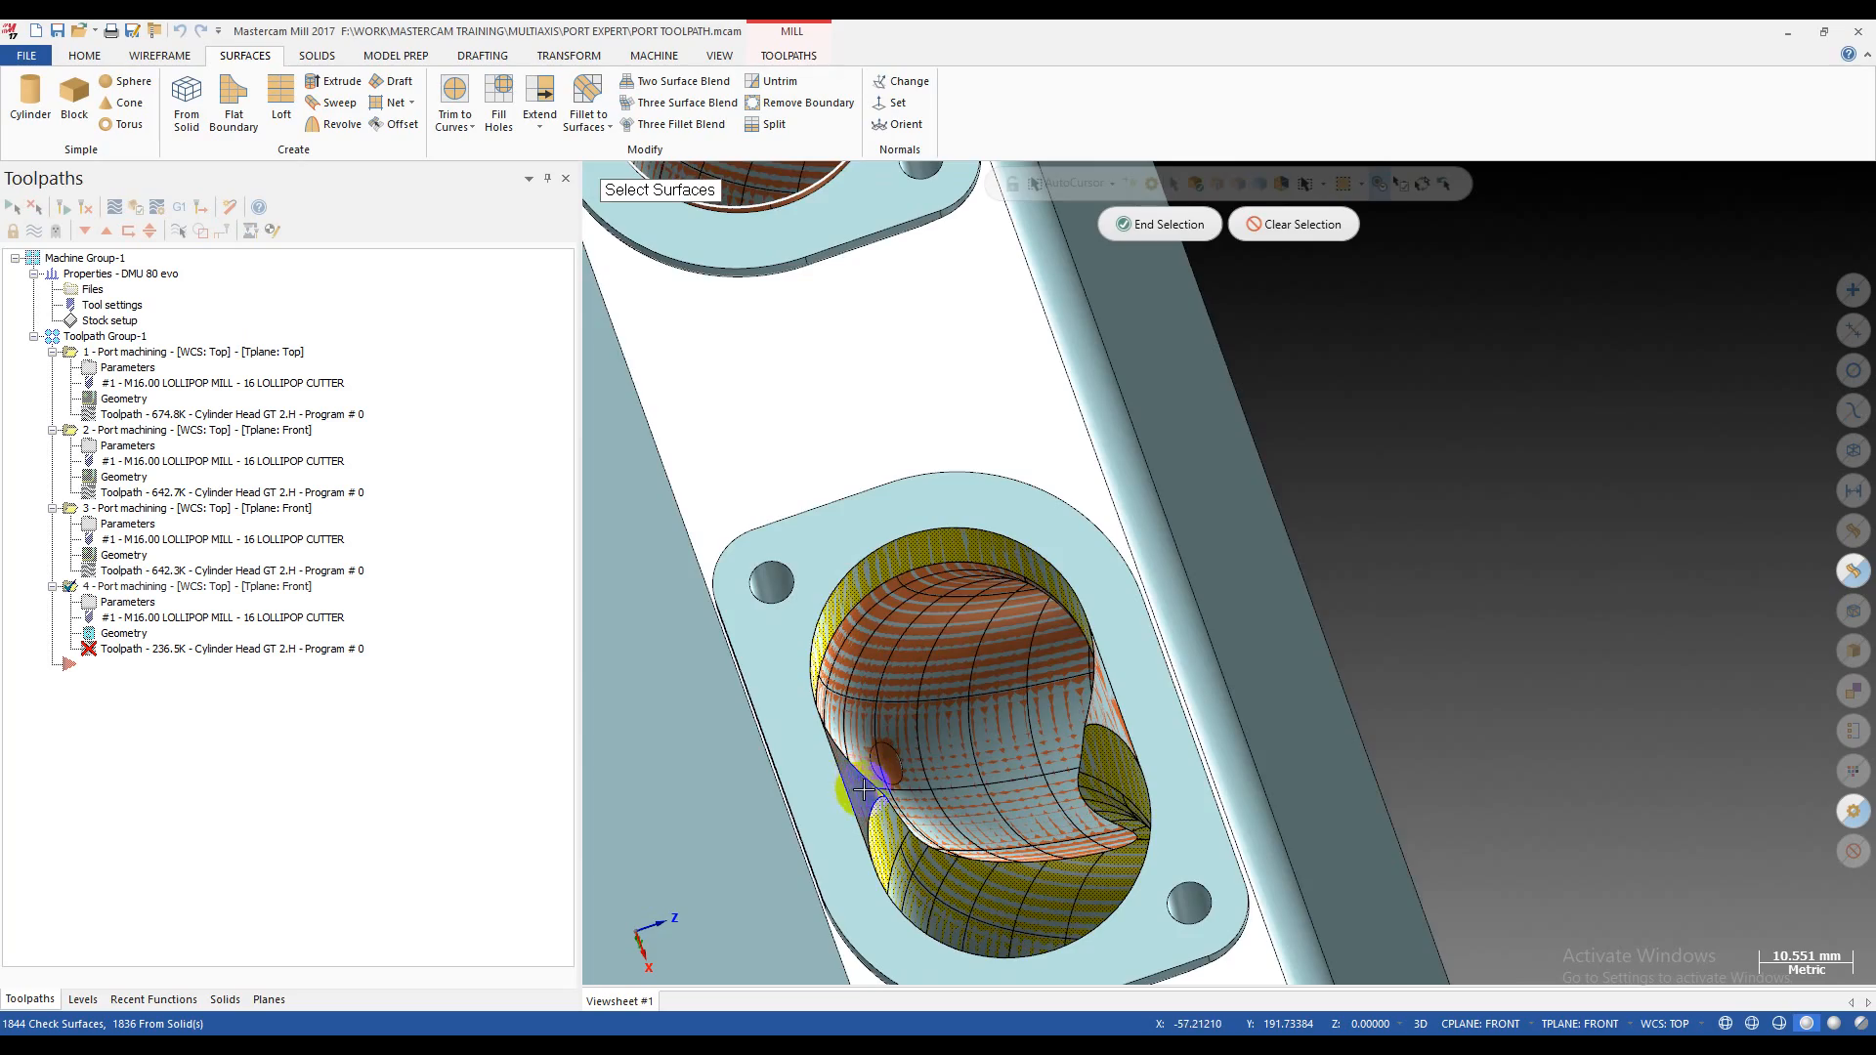
pyautogui.moveTo(864, 790); pyautogui.dragTo(837, 841, button='middle')
pyautogui.scroll(1, 853, 853)
pyautogui.moveTo(869, 772); pyautogui.dragTo(1073, 690, button='middle')
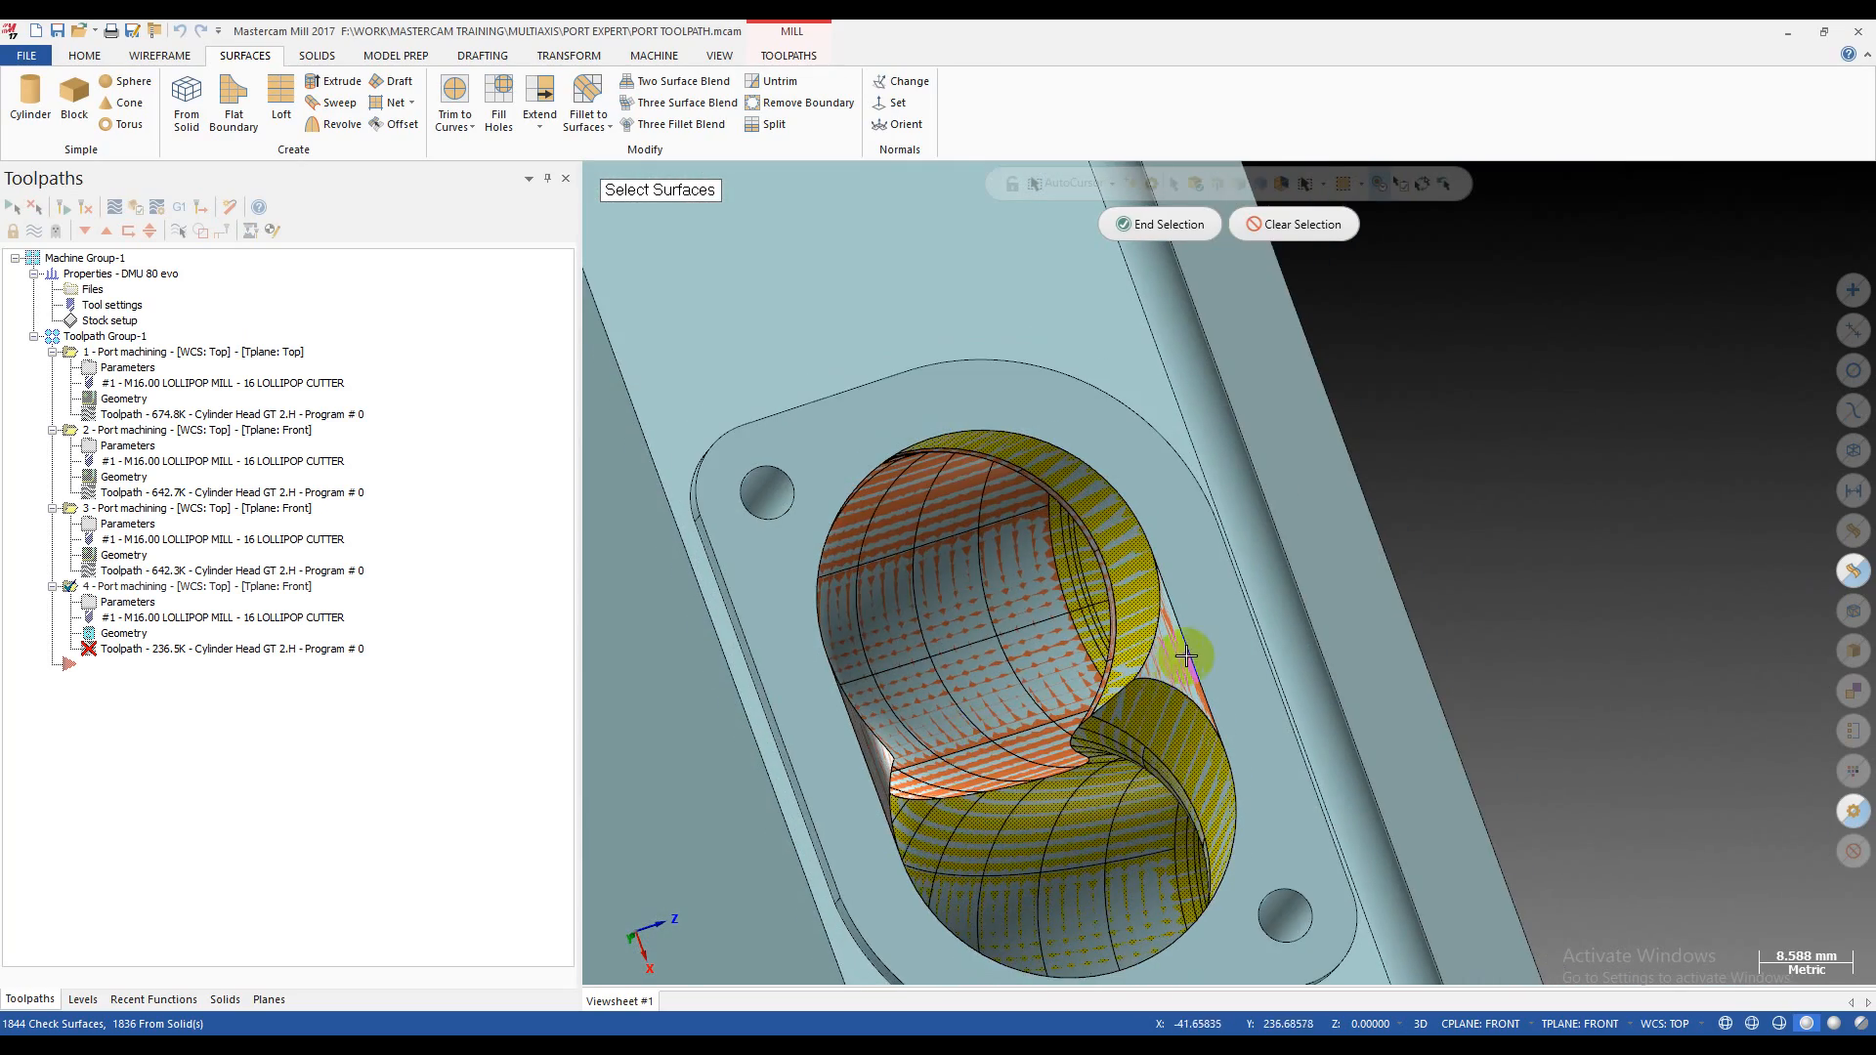
pyautogui.moveTo(1185, 657); pyautogui.dragTo(1281, 706, button='middle')
pyautogui.scroll(-2, 1188, 664)
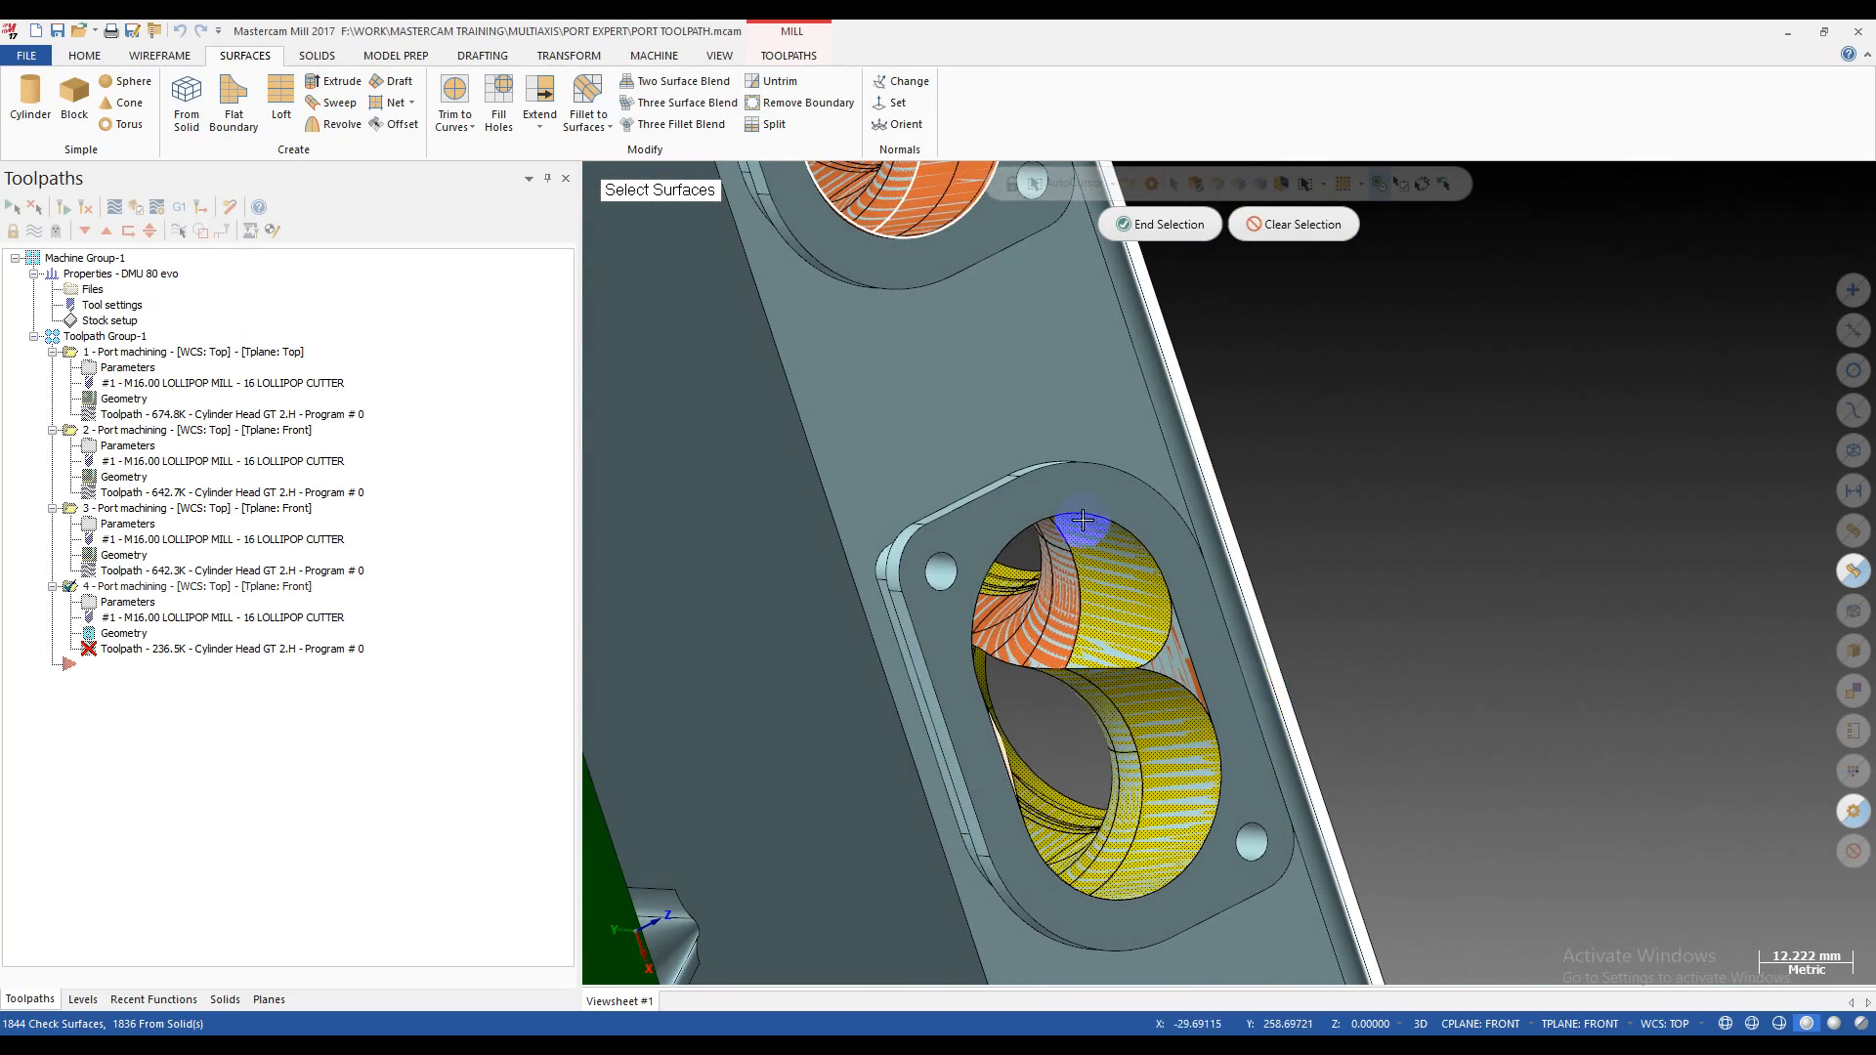
# - Restrict selection to surfaces only, complete the port pair's machining surface selection with the remaining inner surfaces, and end it
pyautogui.click(1856, 533)
pyautogui.moveTo(1035, 547); pyautogui.dragTo(1258, 391, button='middle')
pyautogui.click(1157, 226)
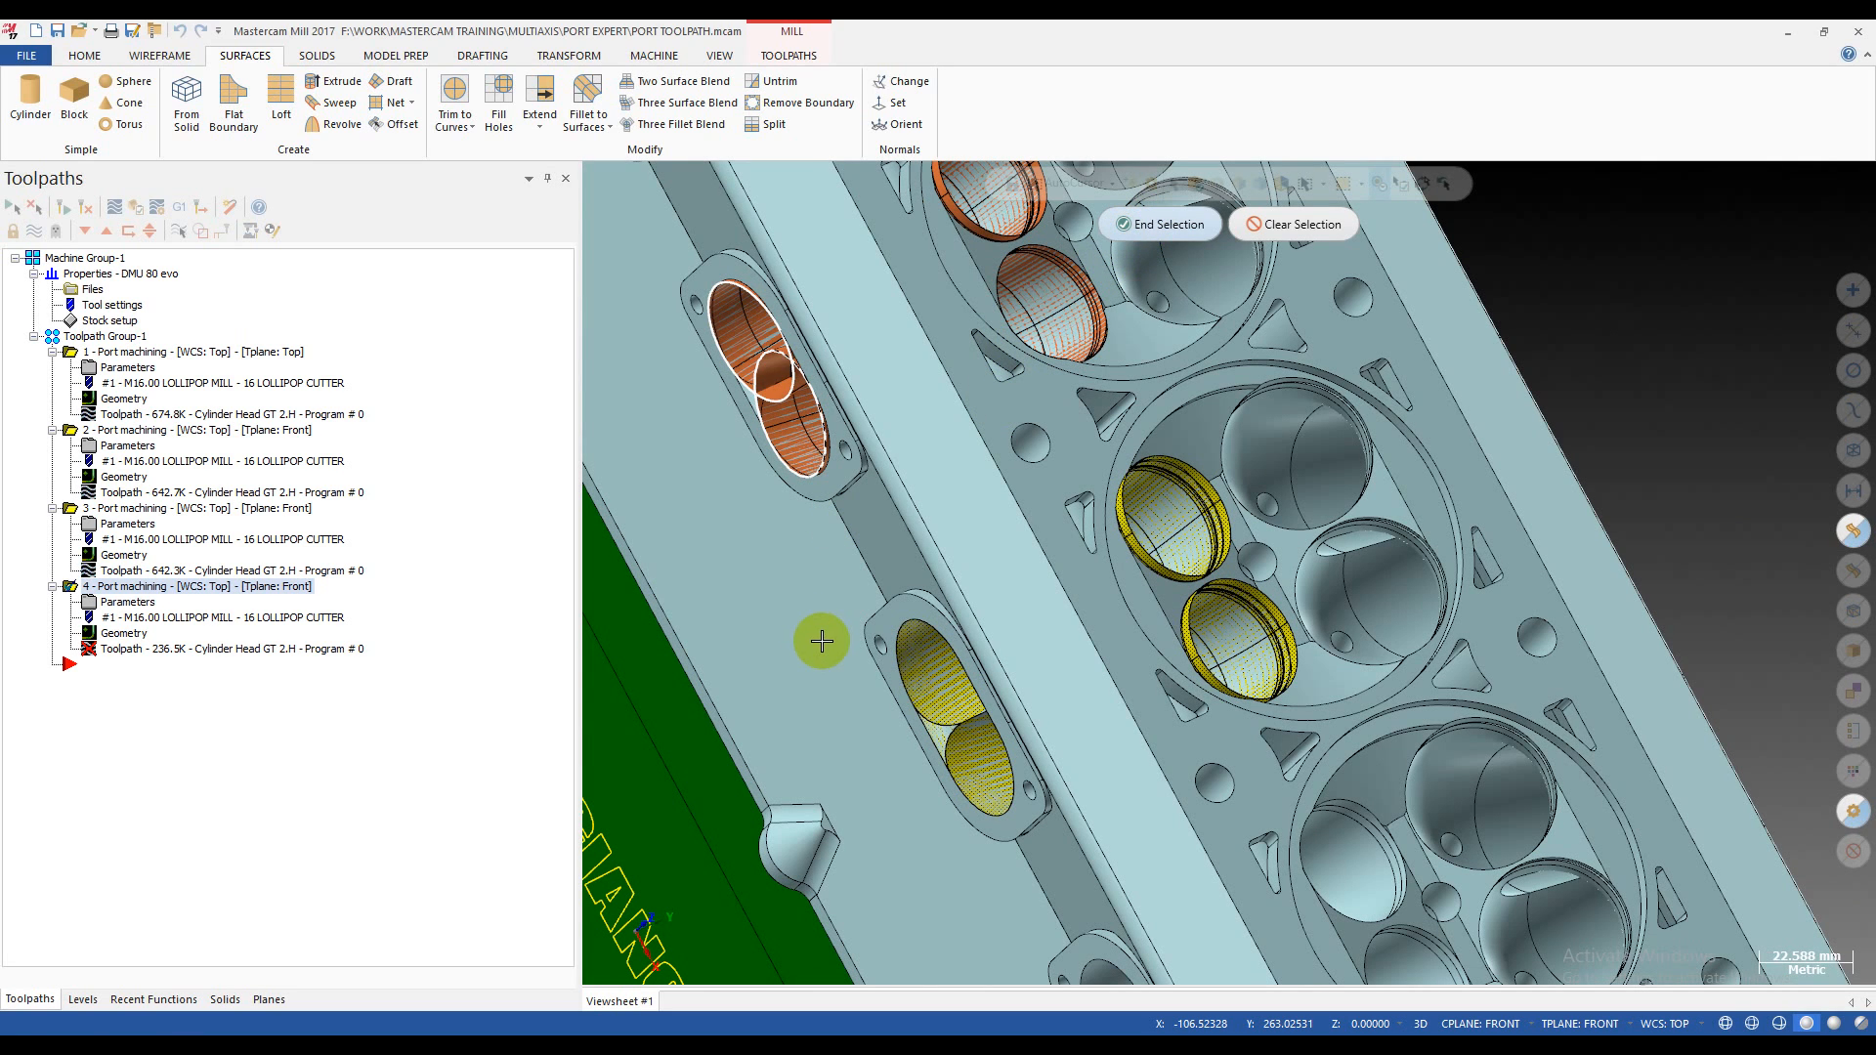
pyautogui.press('Return')
# - Accept the new port pair as the fourth operation's machining surfaces and regenerate its toolpath
pyautogui.scroll(-2, 821, 641)
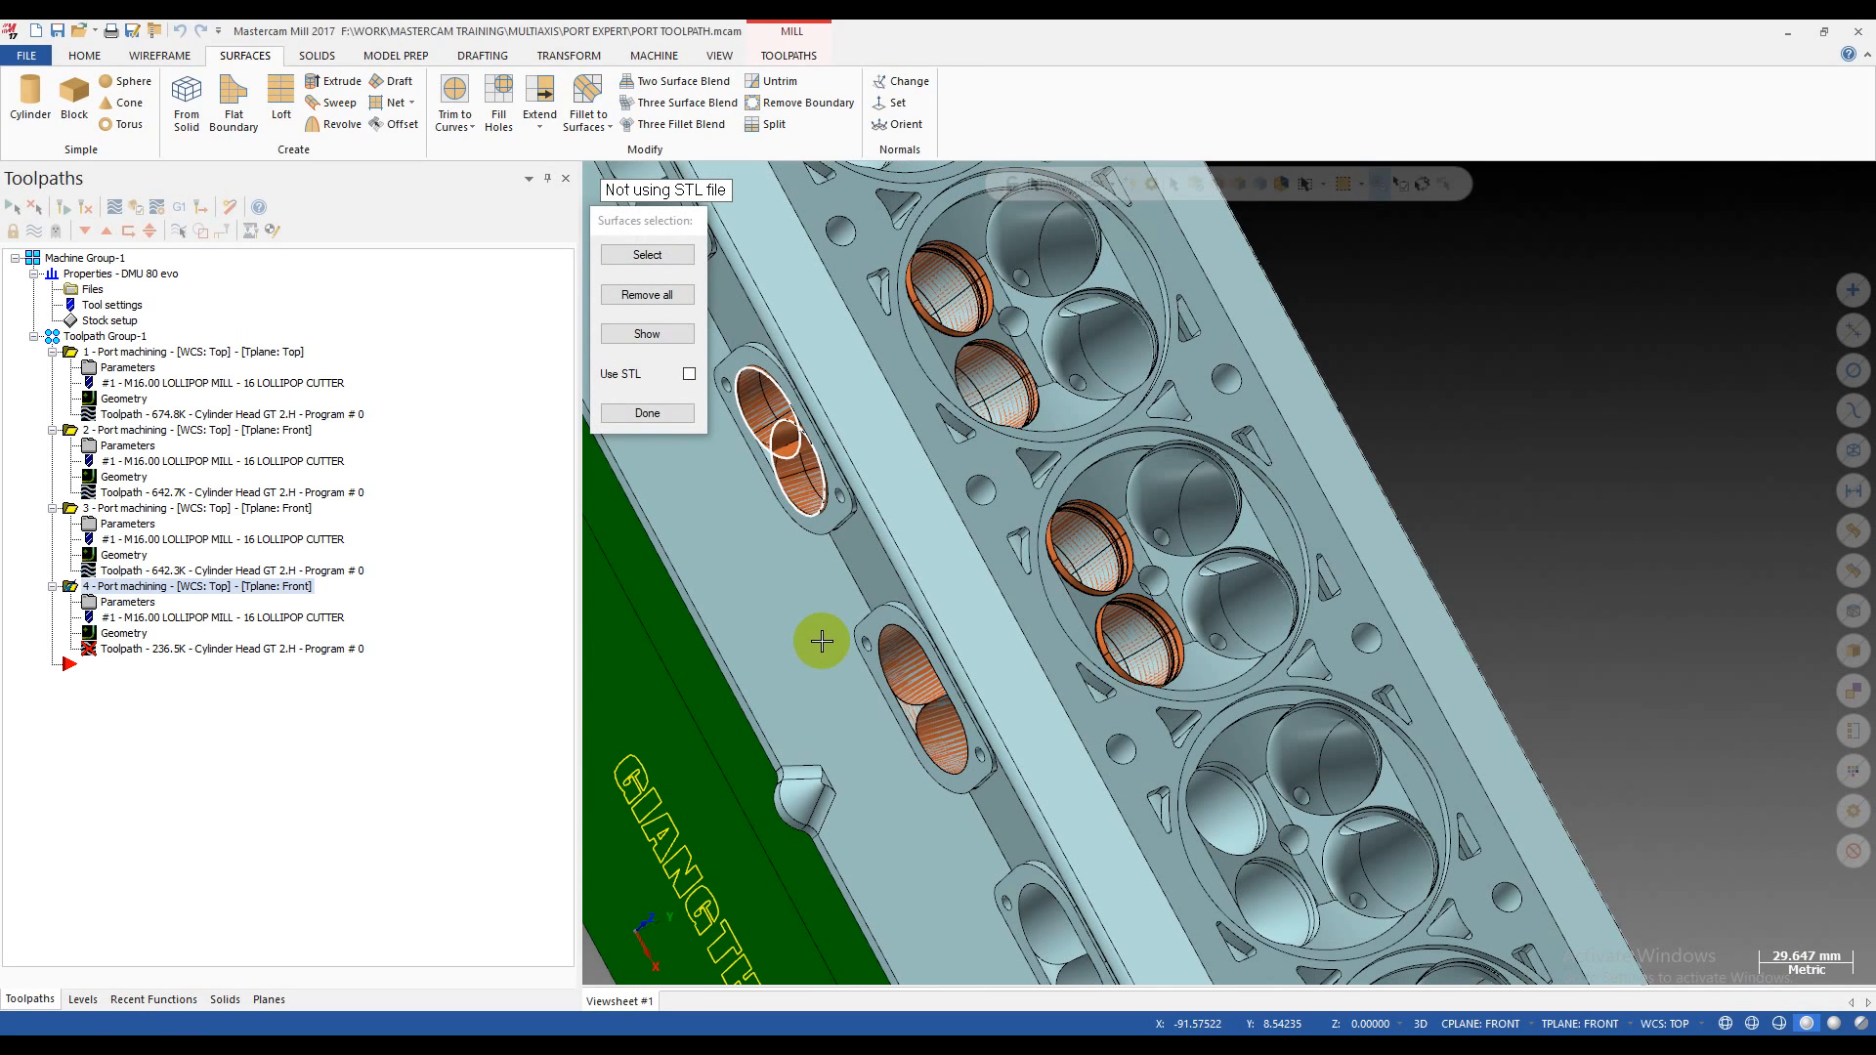
pyautogui.click(667, 416)
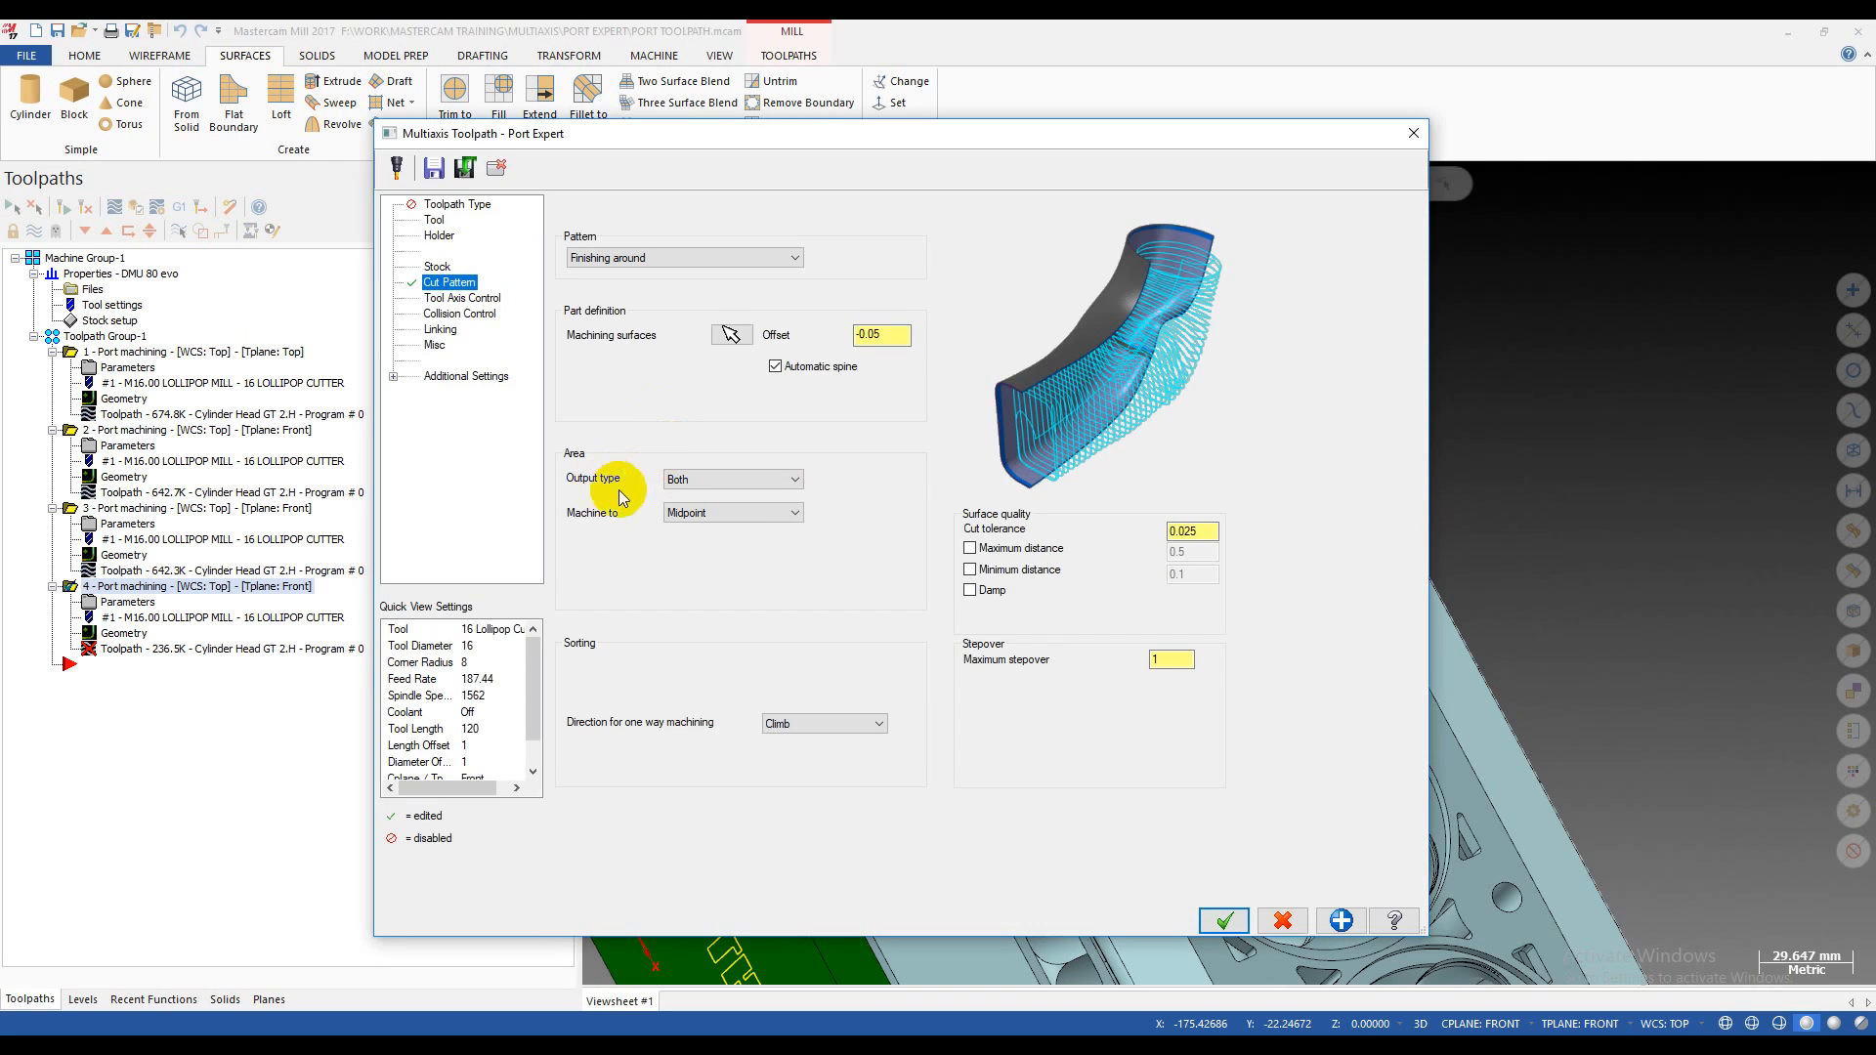
pyautogui.click(1221, 919)
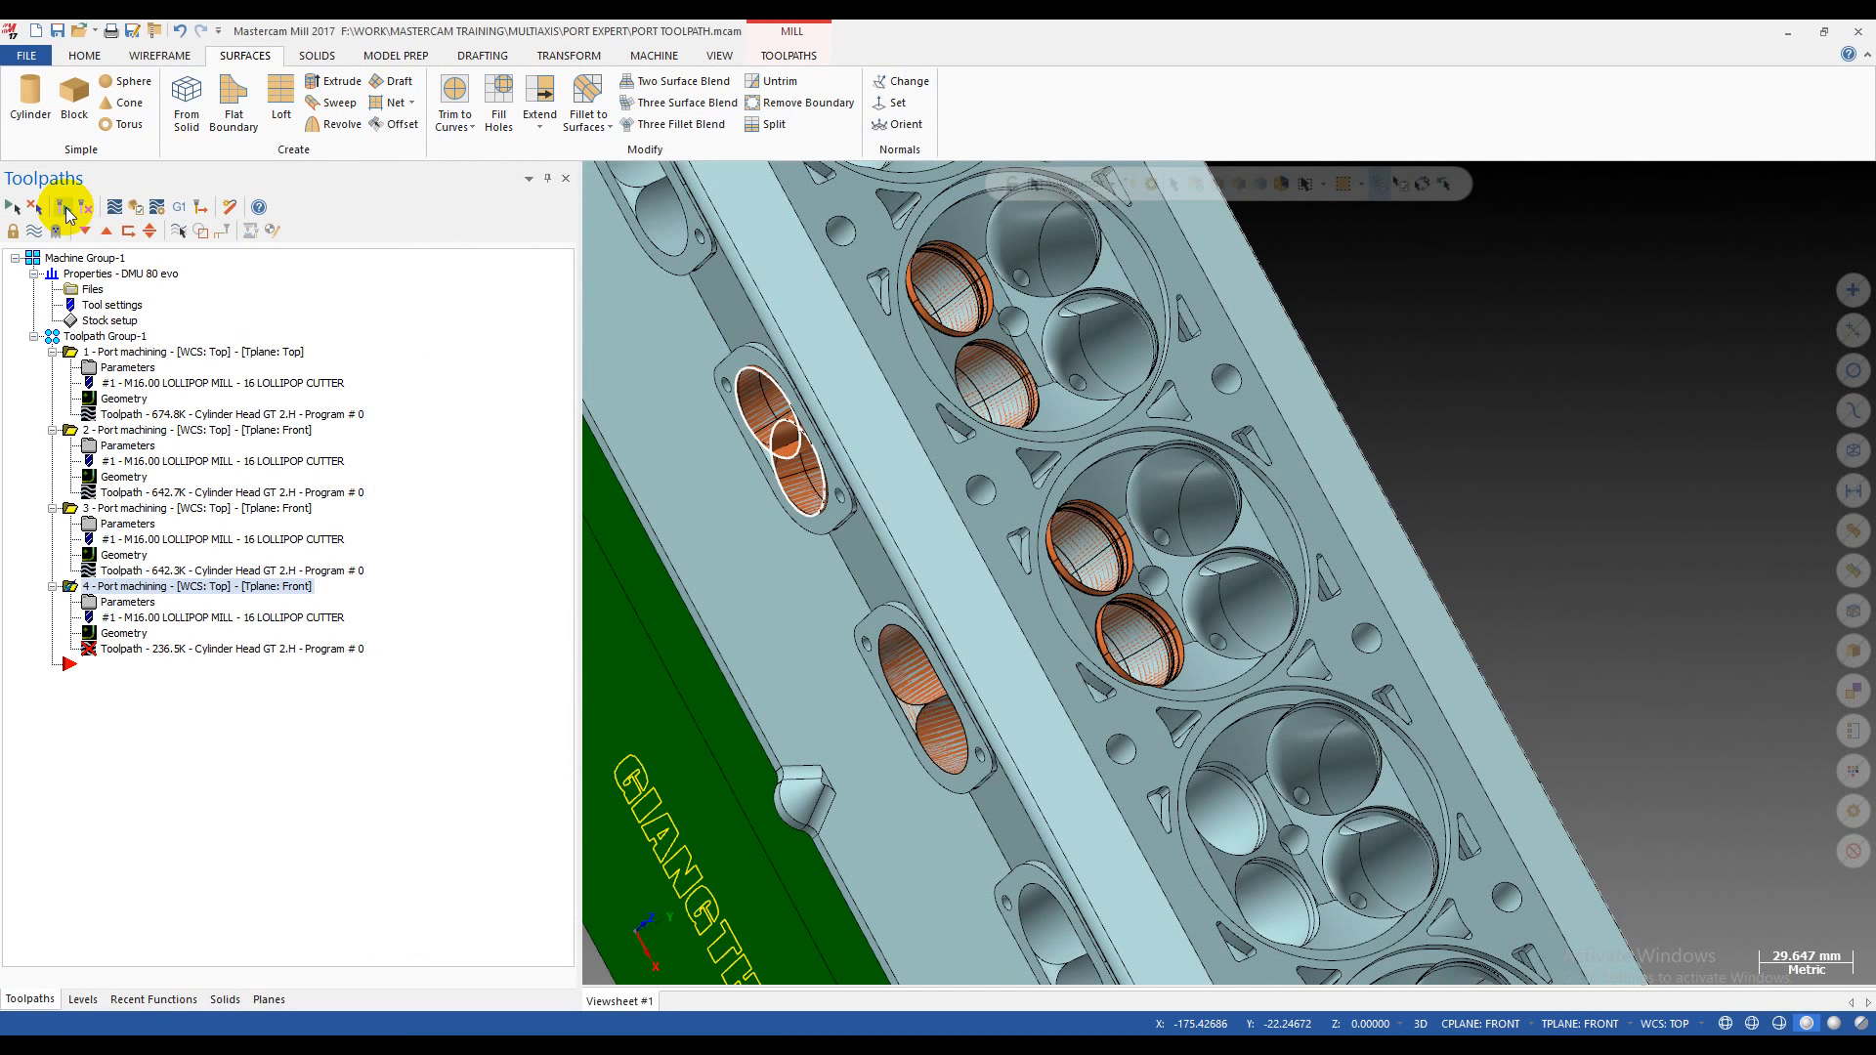
pyautogui.click(64, 209)
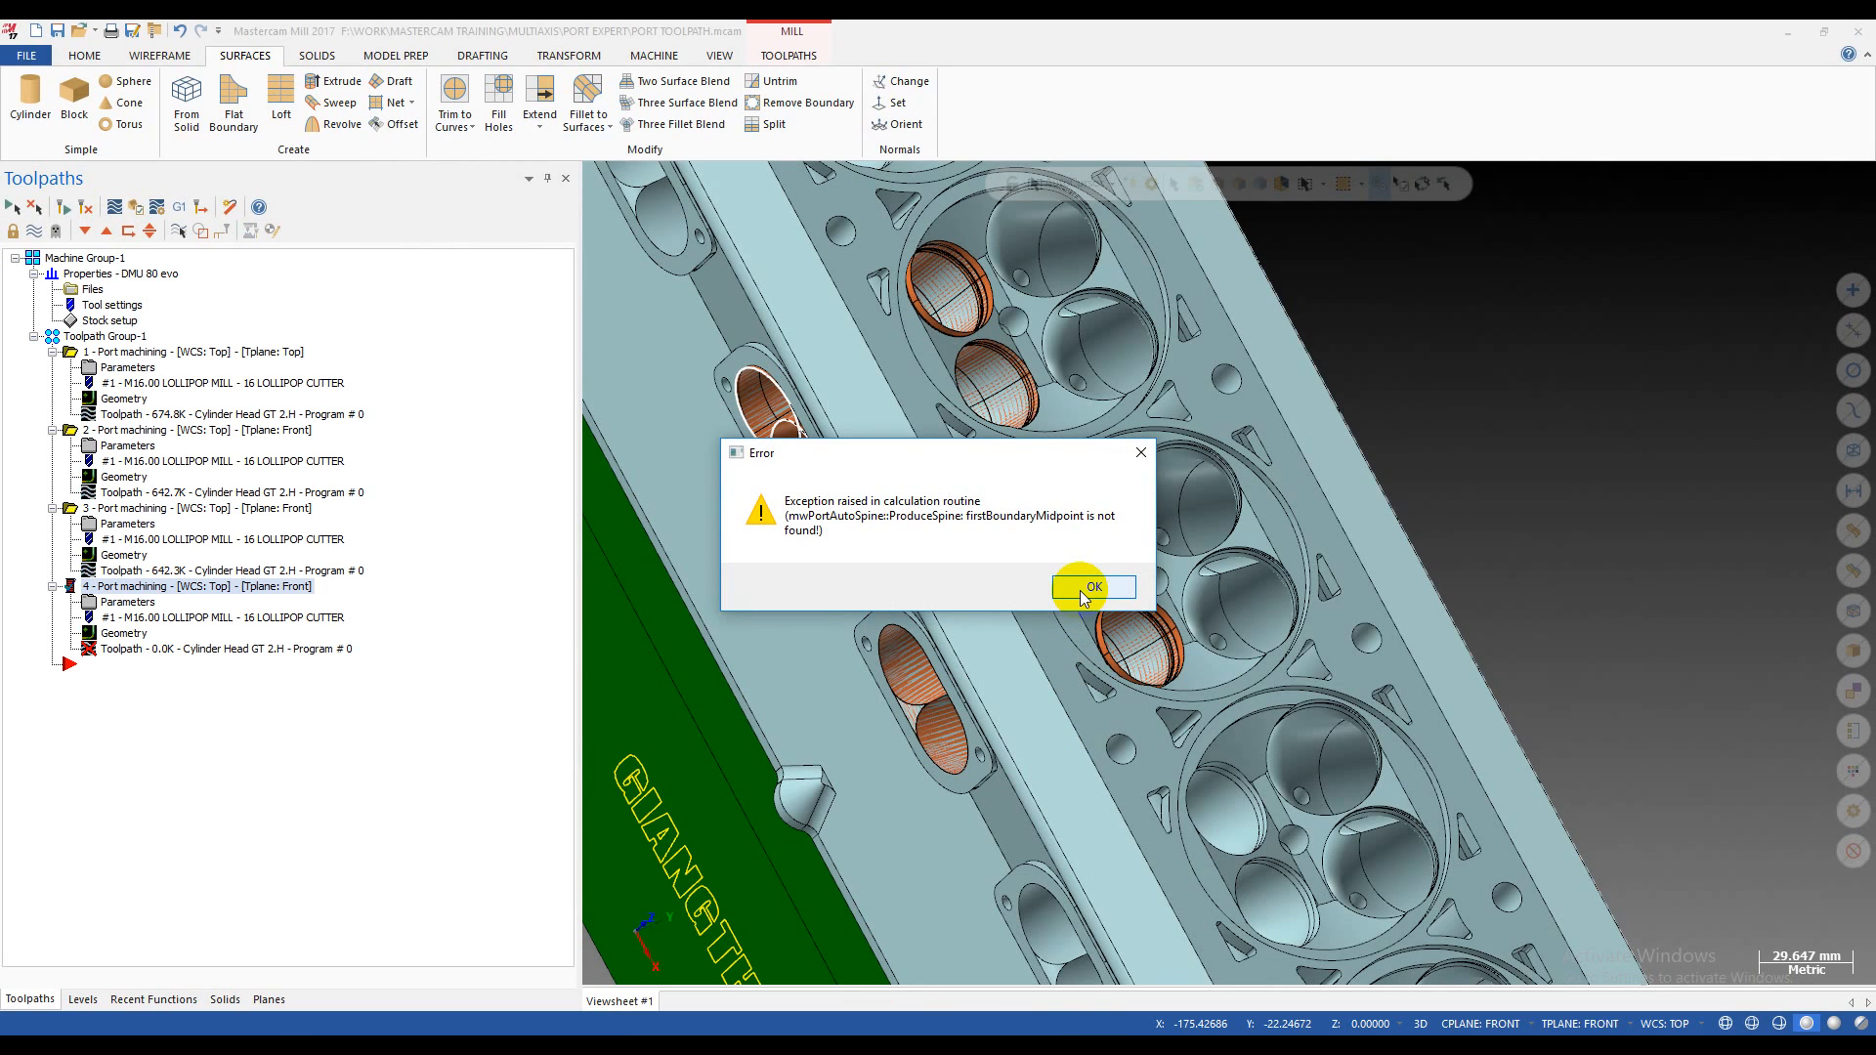
pyautogui.click(1080, 590)
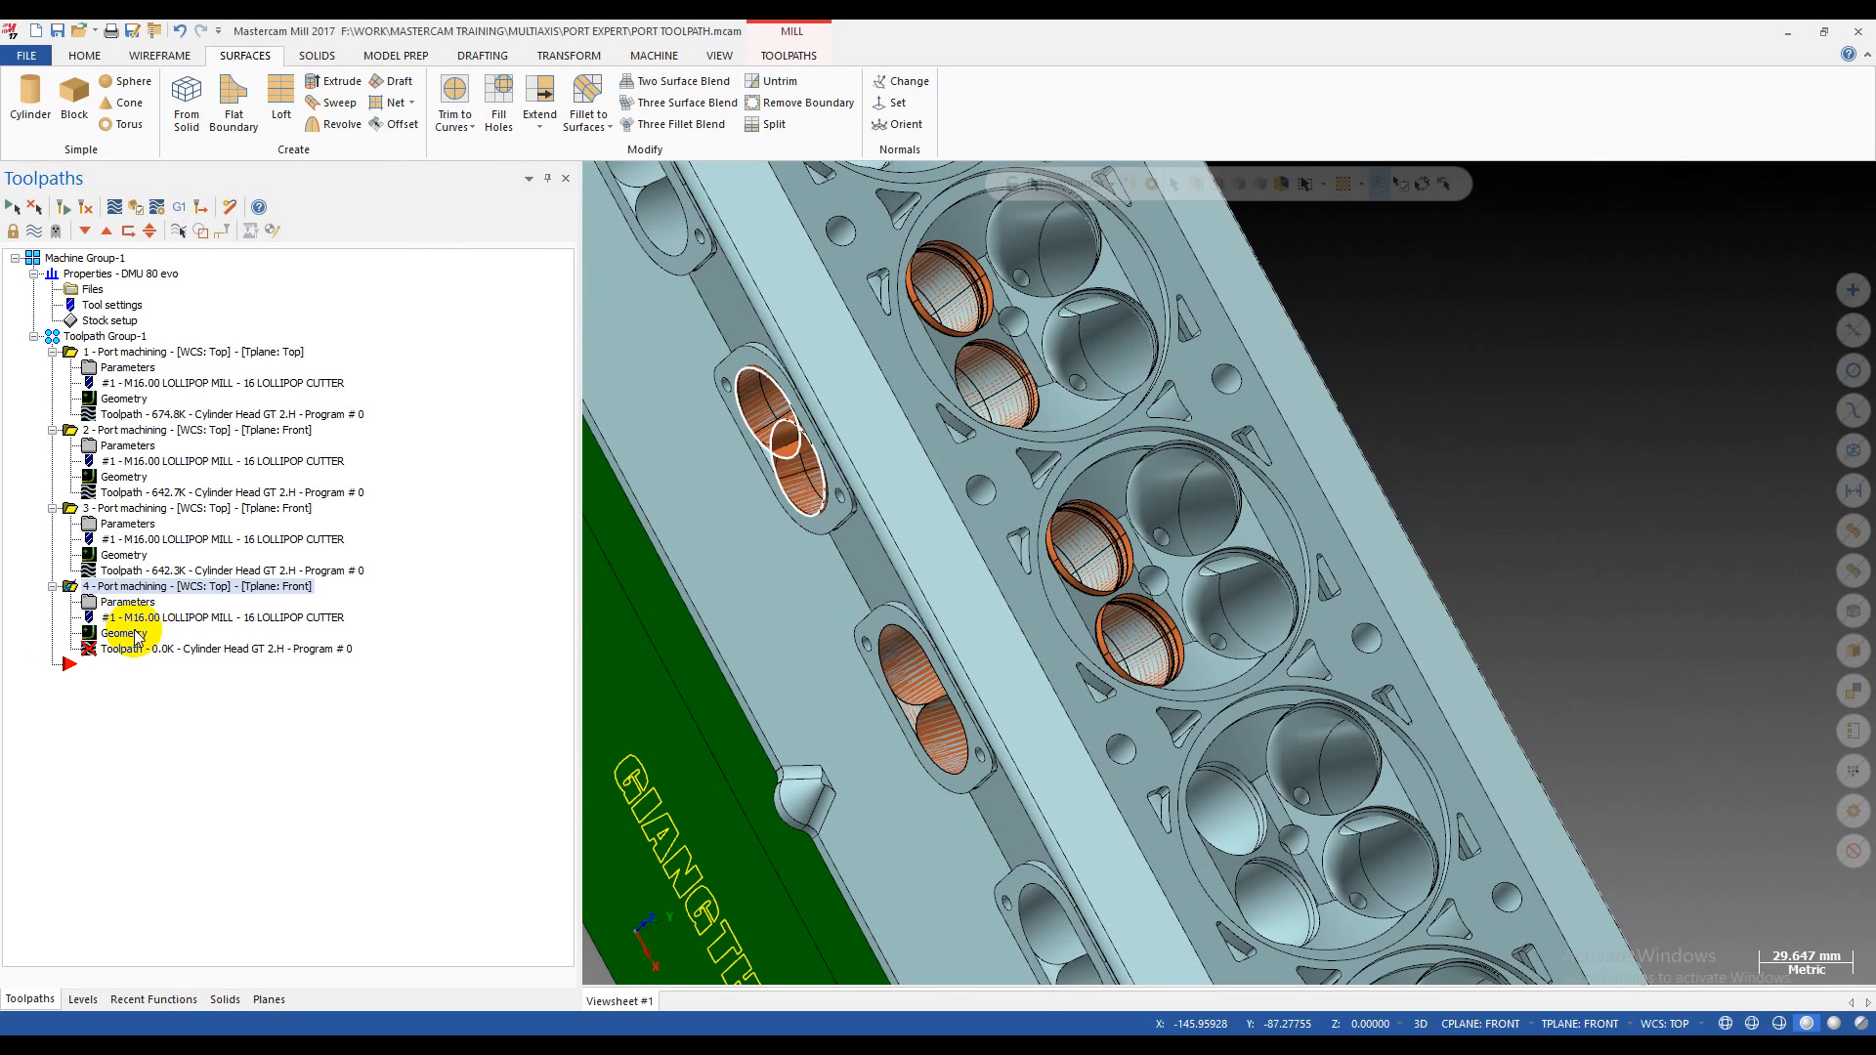
# - Reopen the fourth Port machining operation's machining surface selection and examine the selected surfaces around the port pair
pyautogui.click(156, 509)
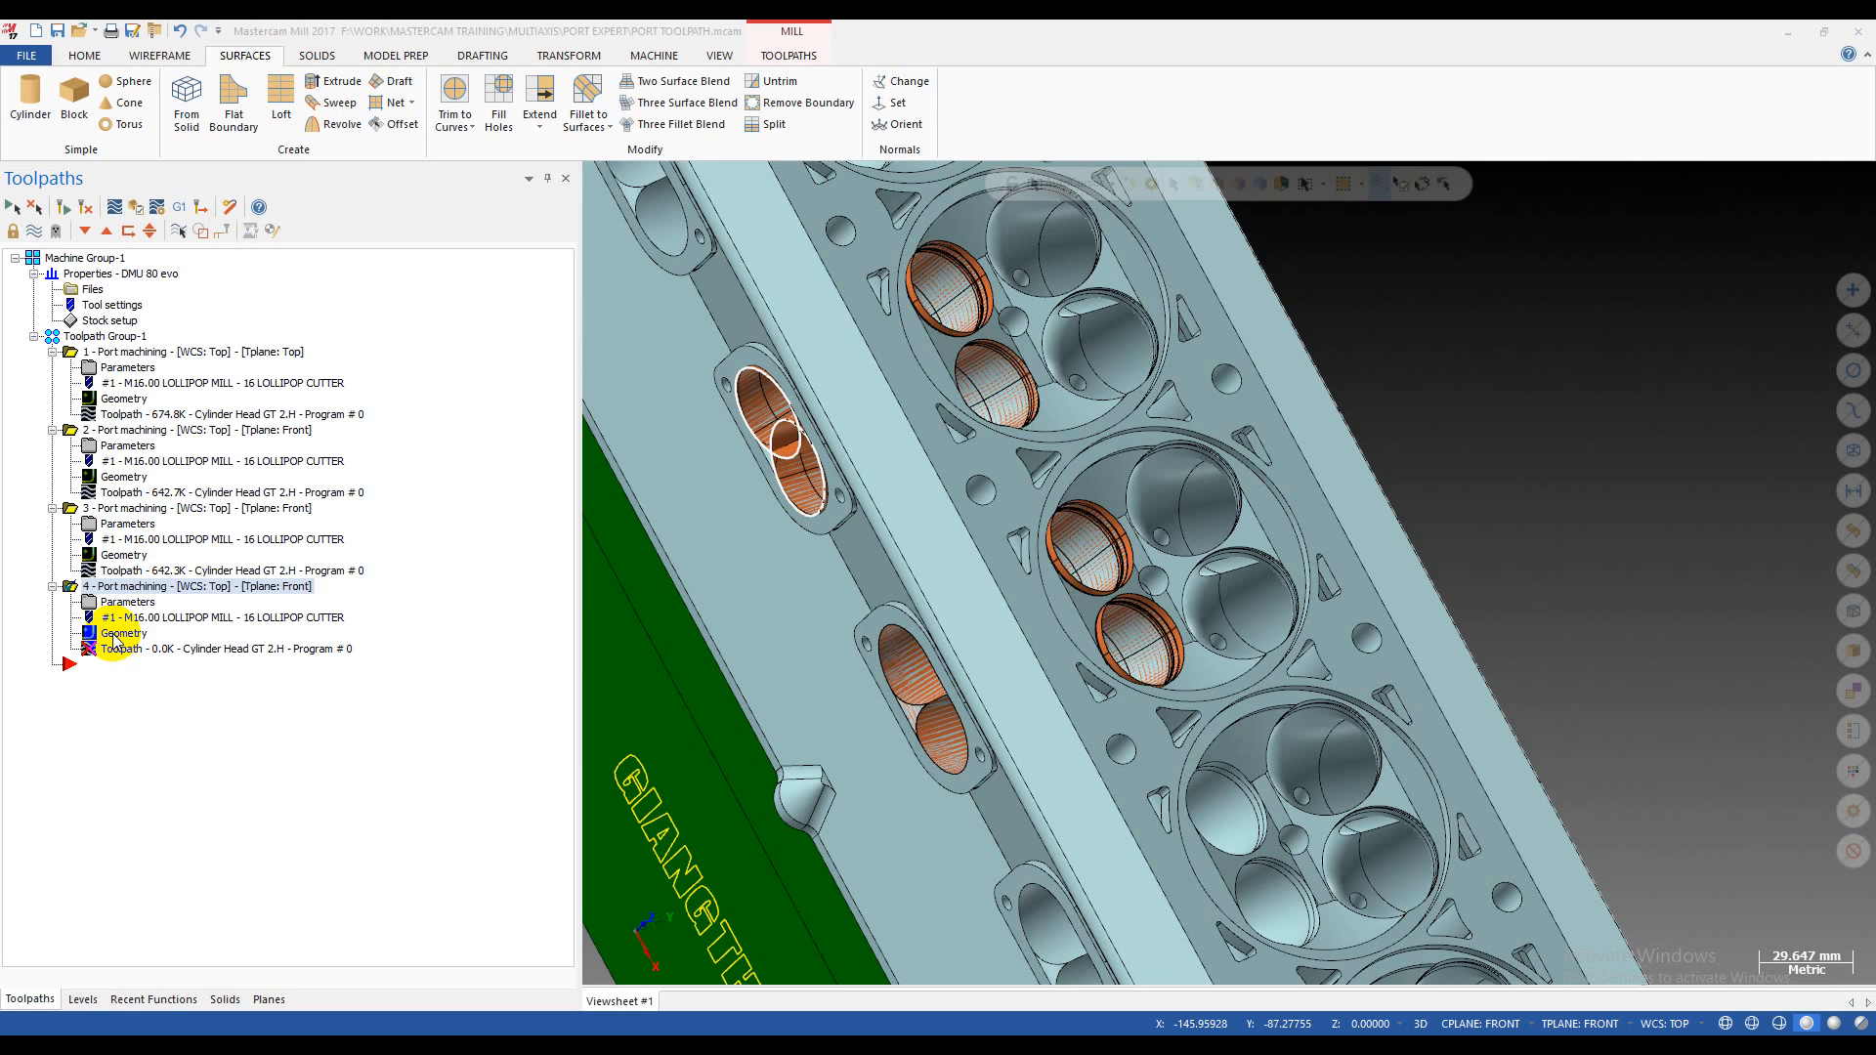
pyautogui.click(114, 642)
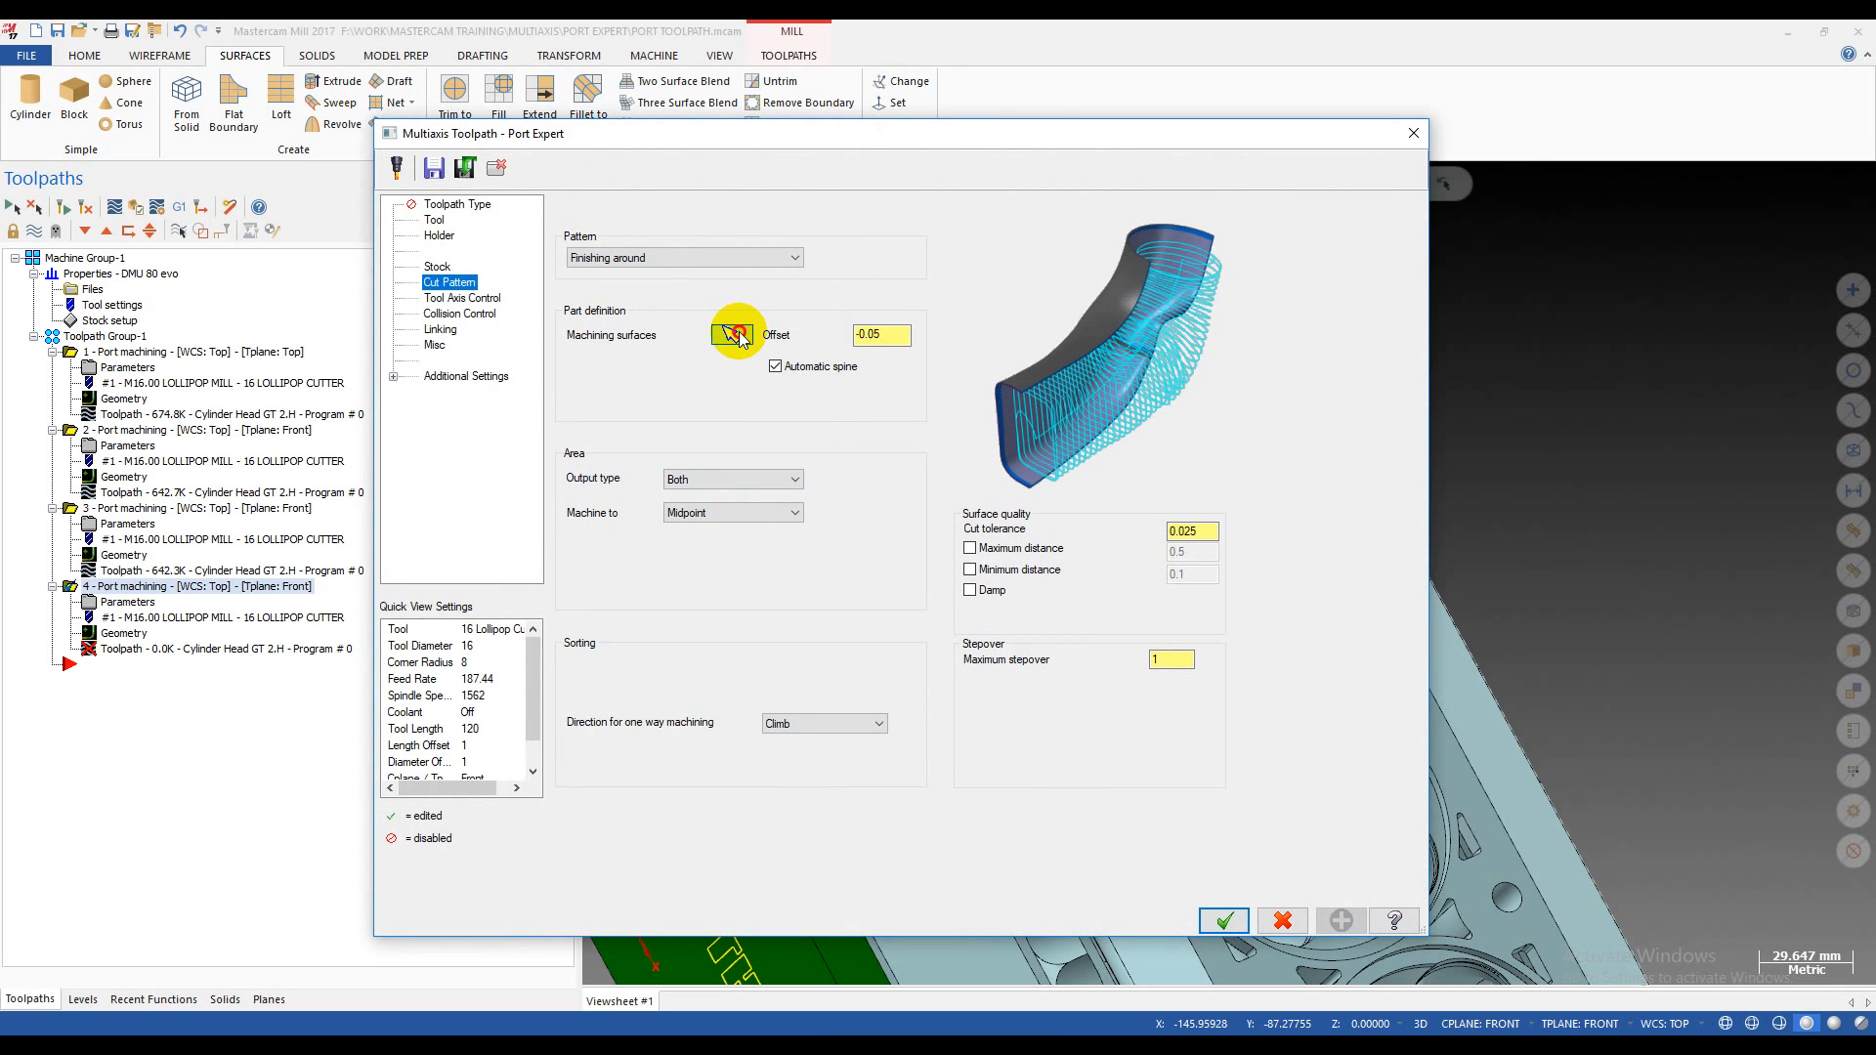
pyautogui.click(735, 335)
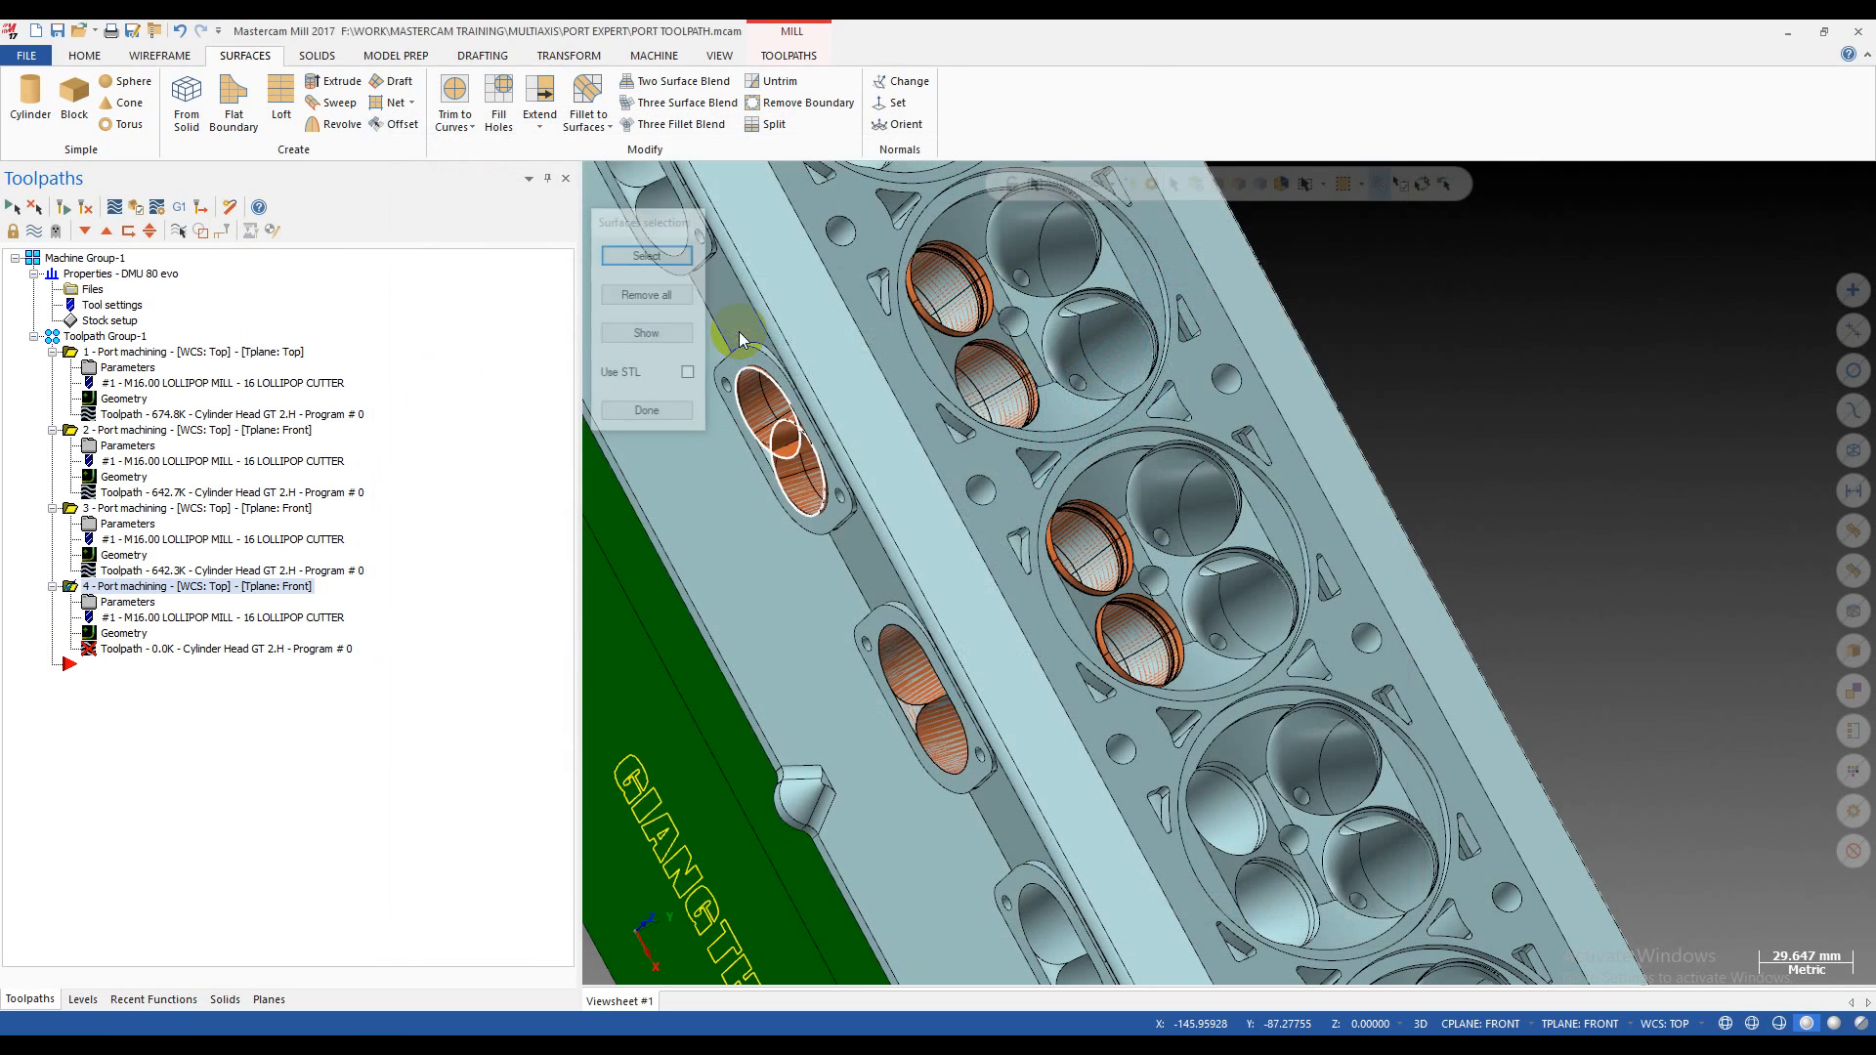
pyautogui.click(659, 254)
pyautogui.scroll(7, 1114, 586)
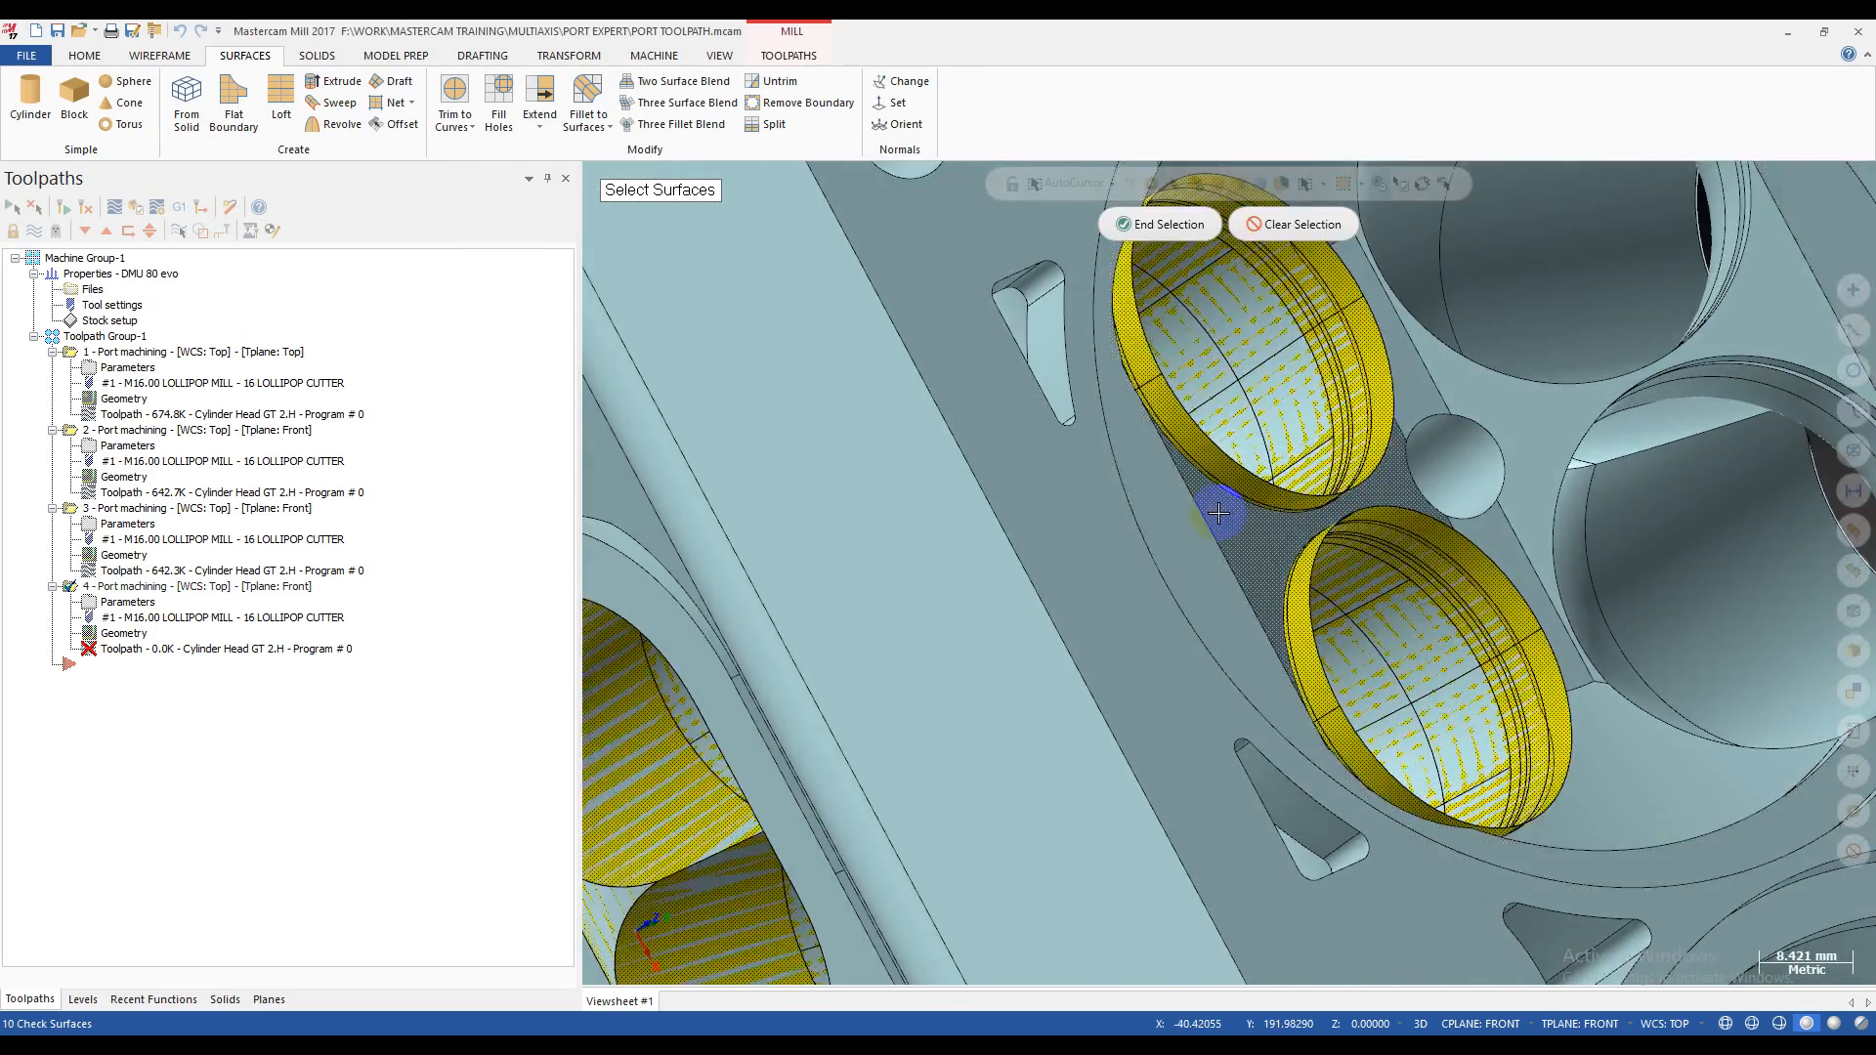
pyautogui.scroll(-3, 1218, 513)
pyautogui.moveTo(875, 746)
pyautogui.mouseDown(button='middle')
pyautogui.moveTo(1105, 661)
pyautogui.moveTo(1189, 662)
pyautogui.moveTo(1012, 691)
pyautogui.mouseUp(button='middle')
pyautogui.scroll(-2, 866, 633)
pyautogui.moveTo(942, 635)
pyautogui.mouseDown(button='middle')
pyautogui.moveTo(963, 618)
pyautogui.moveTo(1002, 631)
pyautogui.moveTo(875, 649)
pyautogui.moveTo(1233, 560)
pyautogui.mouseUp(button='middle')
pyautogui.scroll(-2, 1233, 560)
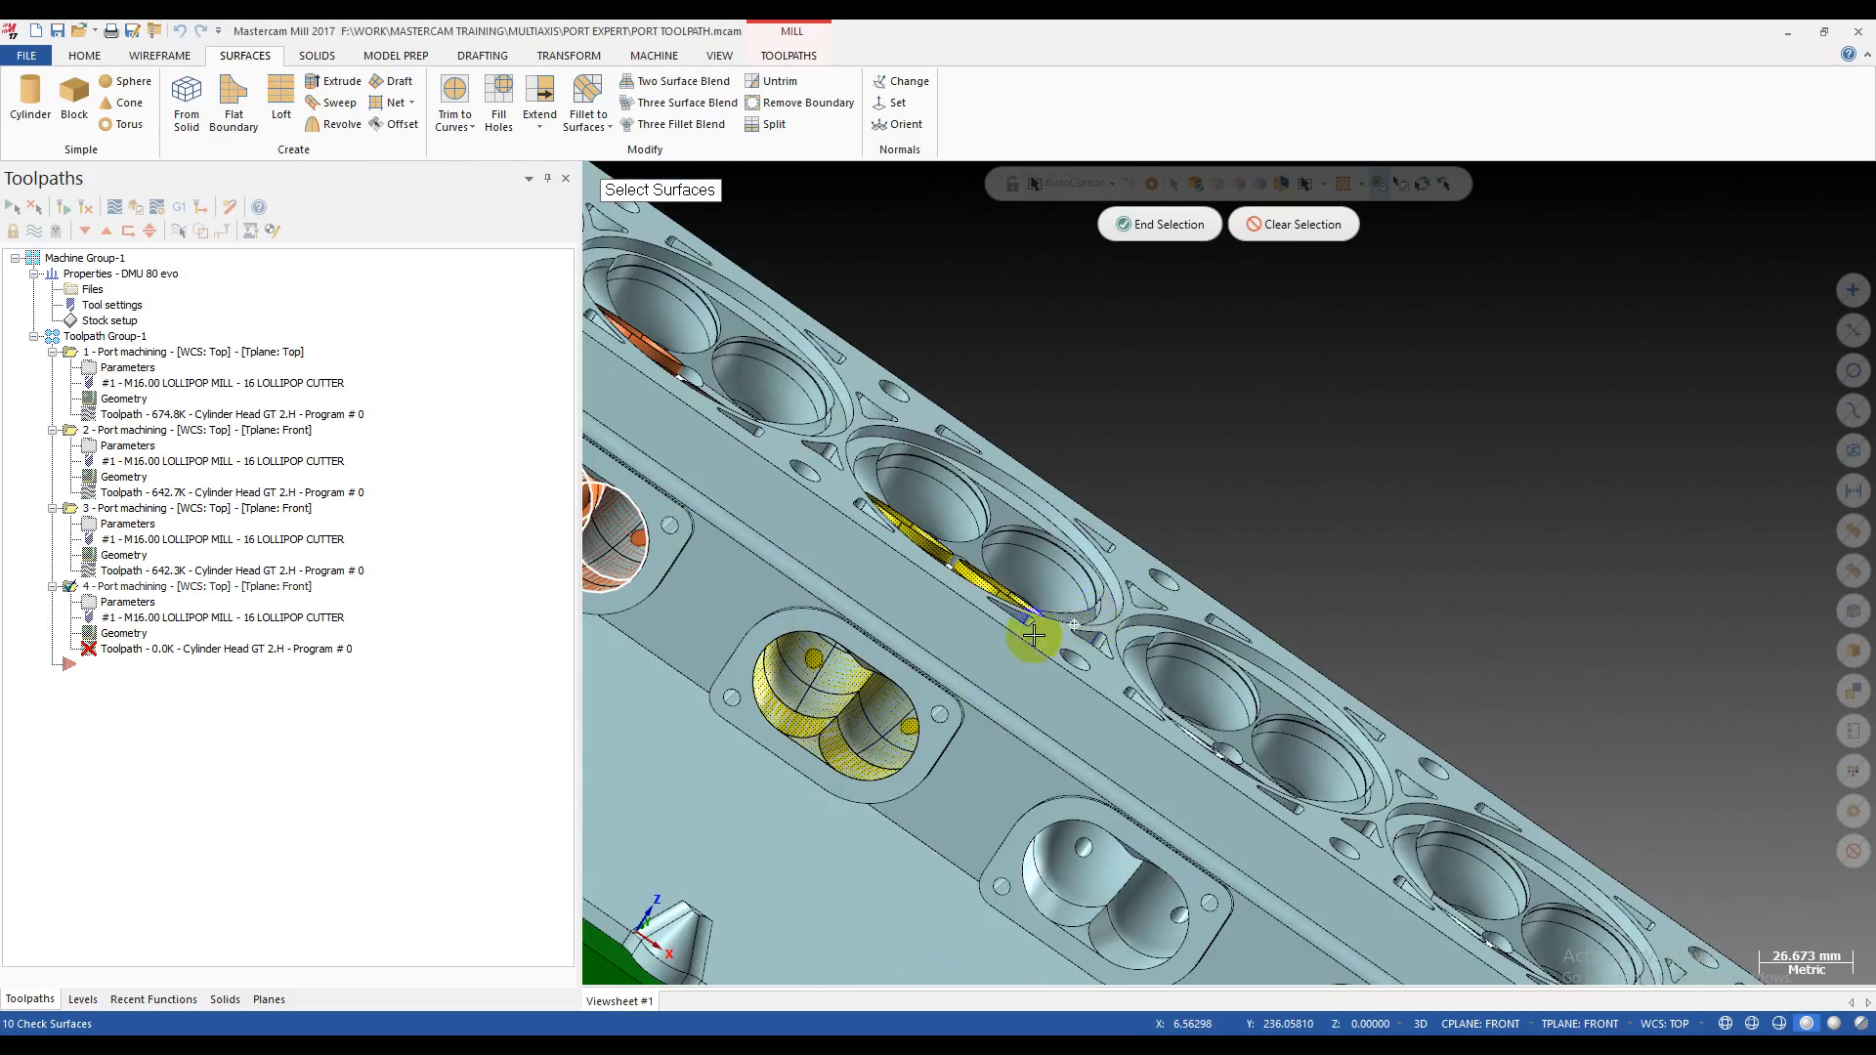
pyautogui.moveTo(1074, 625); pyautogui.dragTo(911, 680, button='middle')
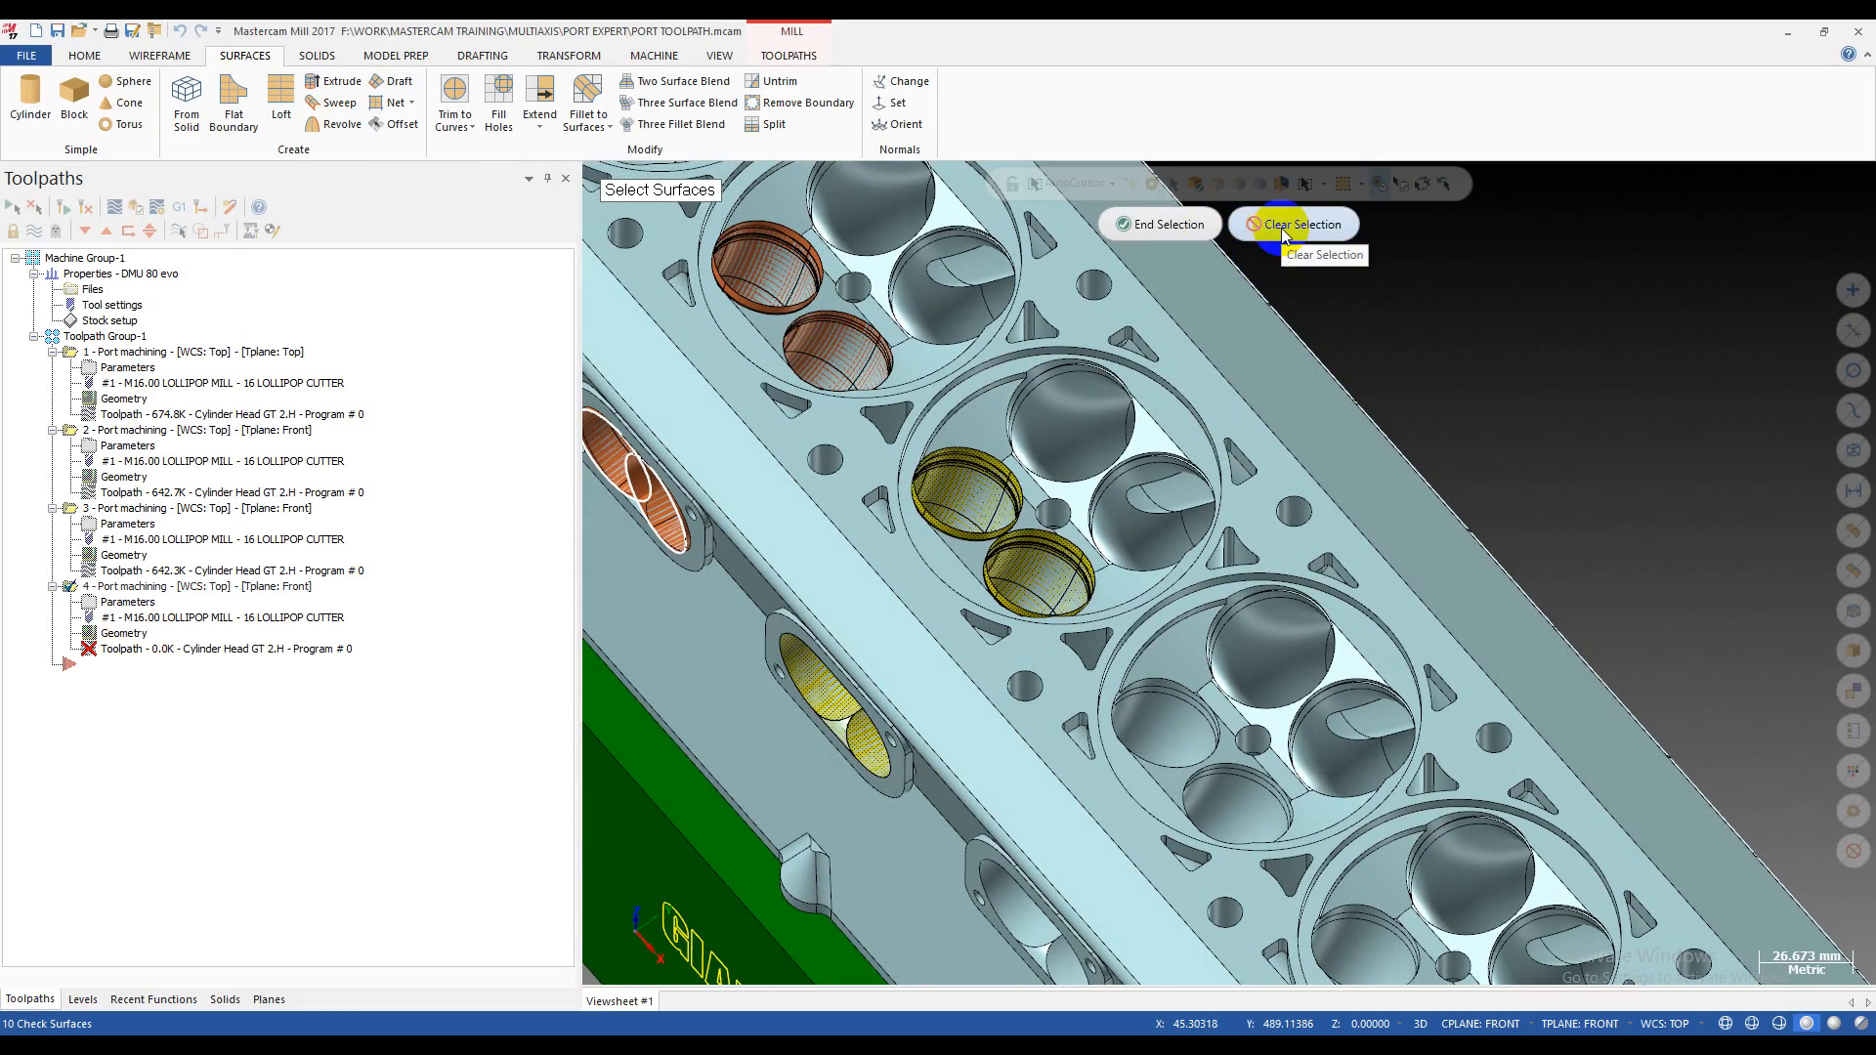
# - Clear the fourth operation's machining surface selection and leave its parameters without accepting
pyautogui.click(1281, 227)
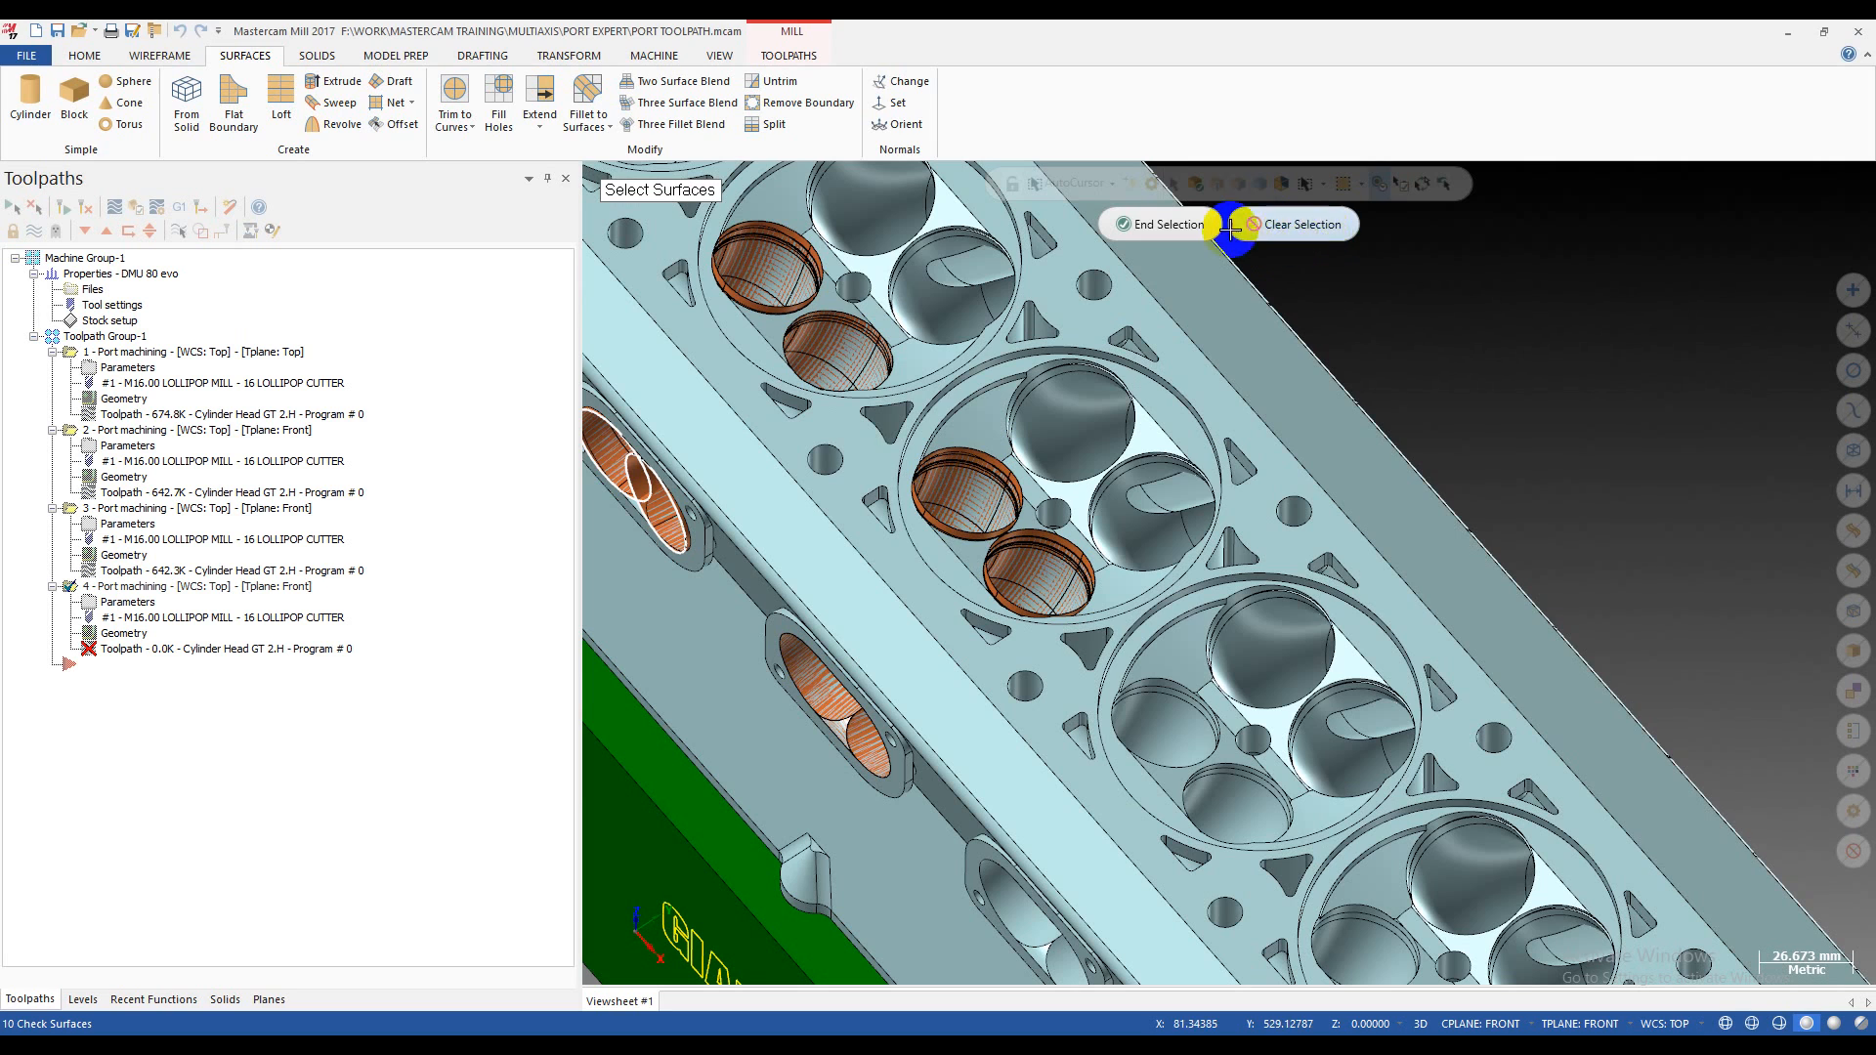
pyautogui.press('Escape')
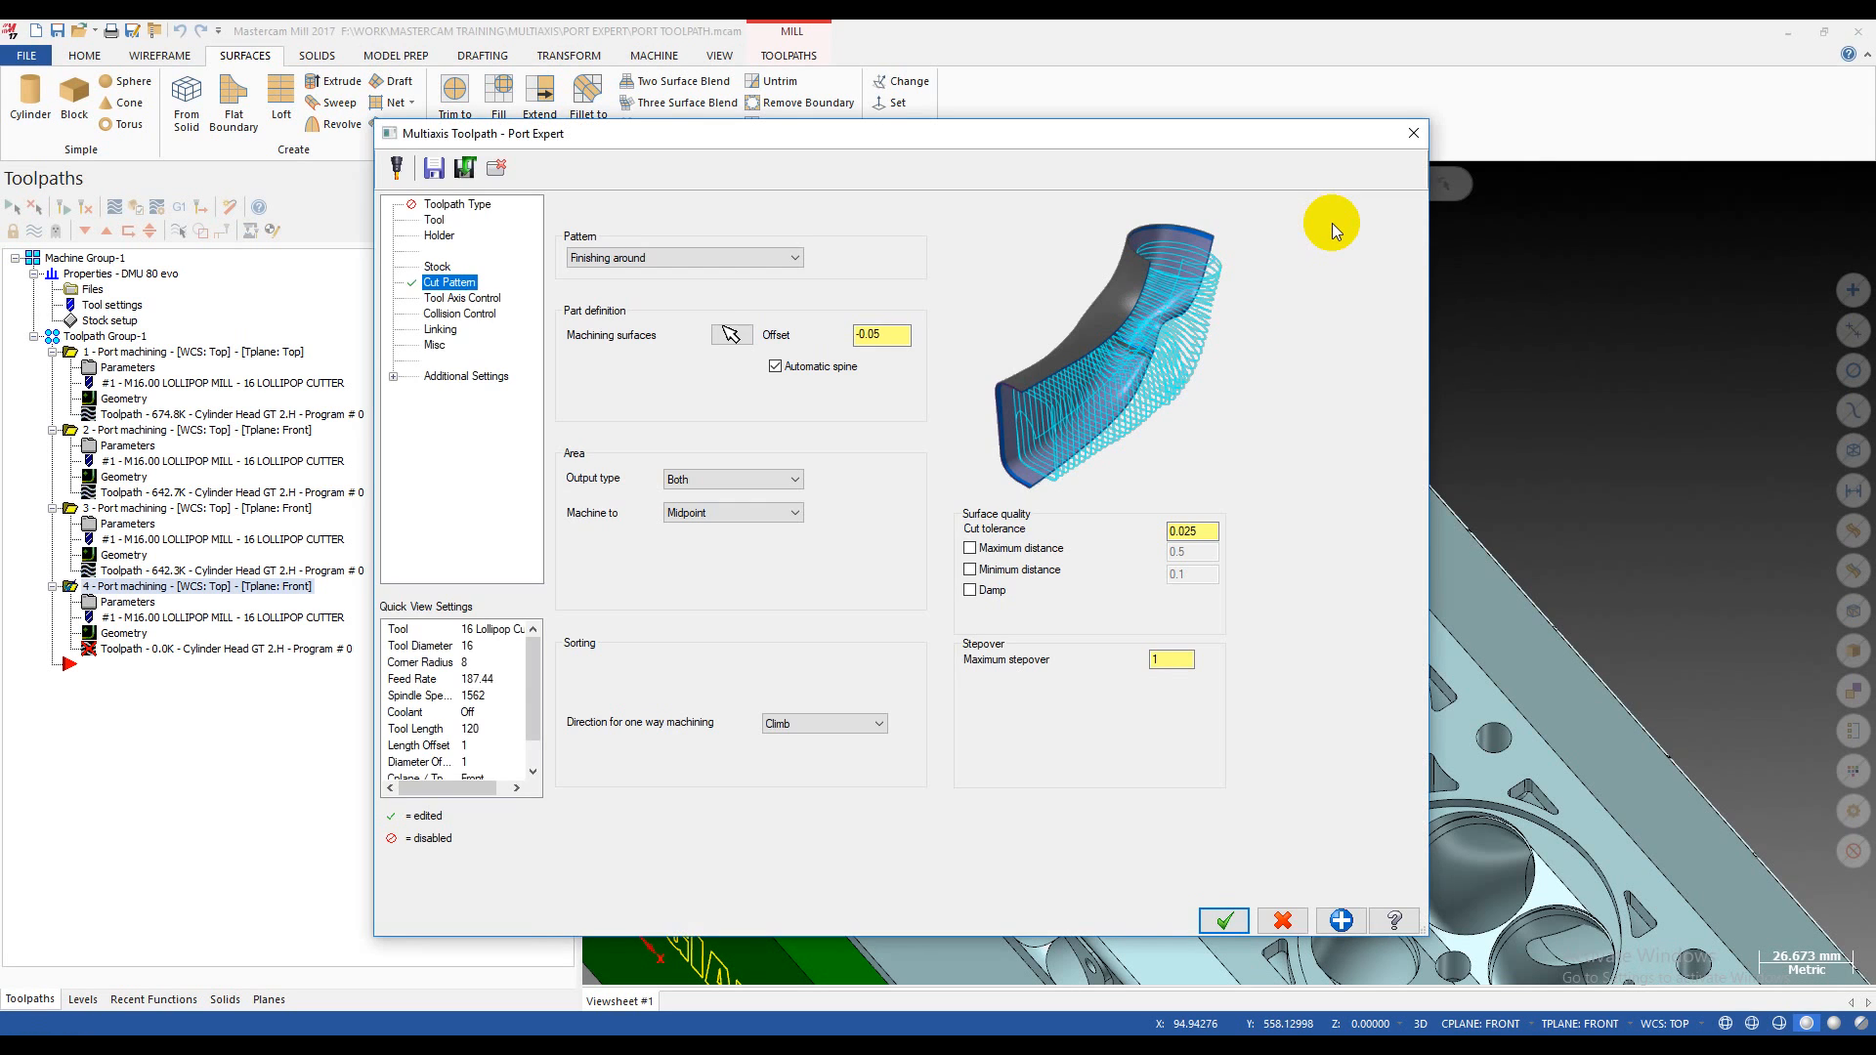
pyautogui.press('Escape')
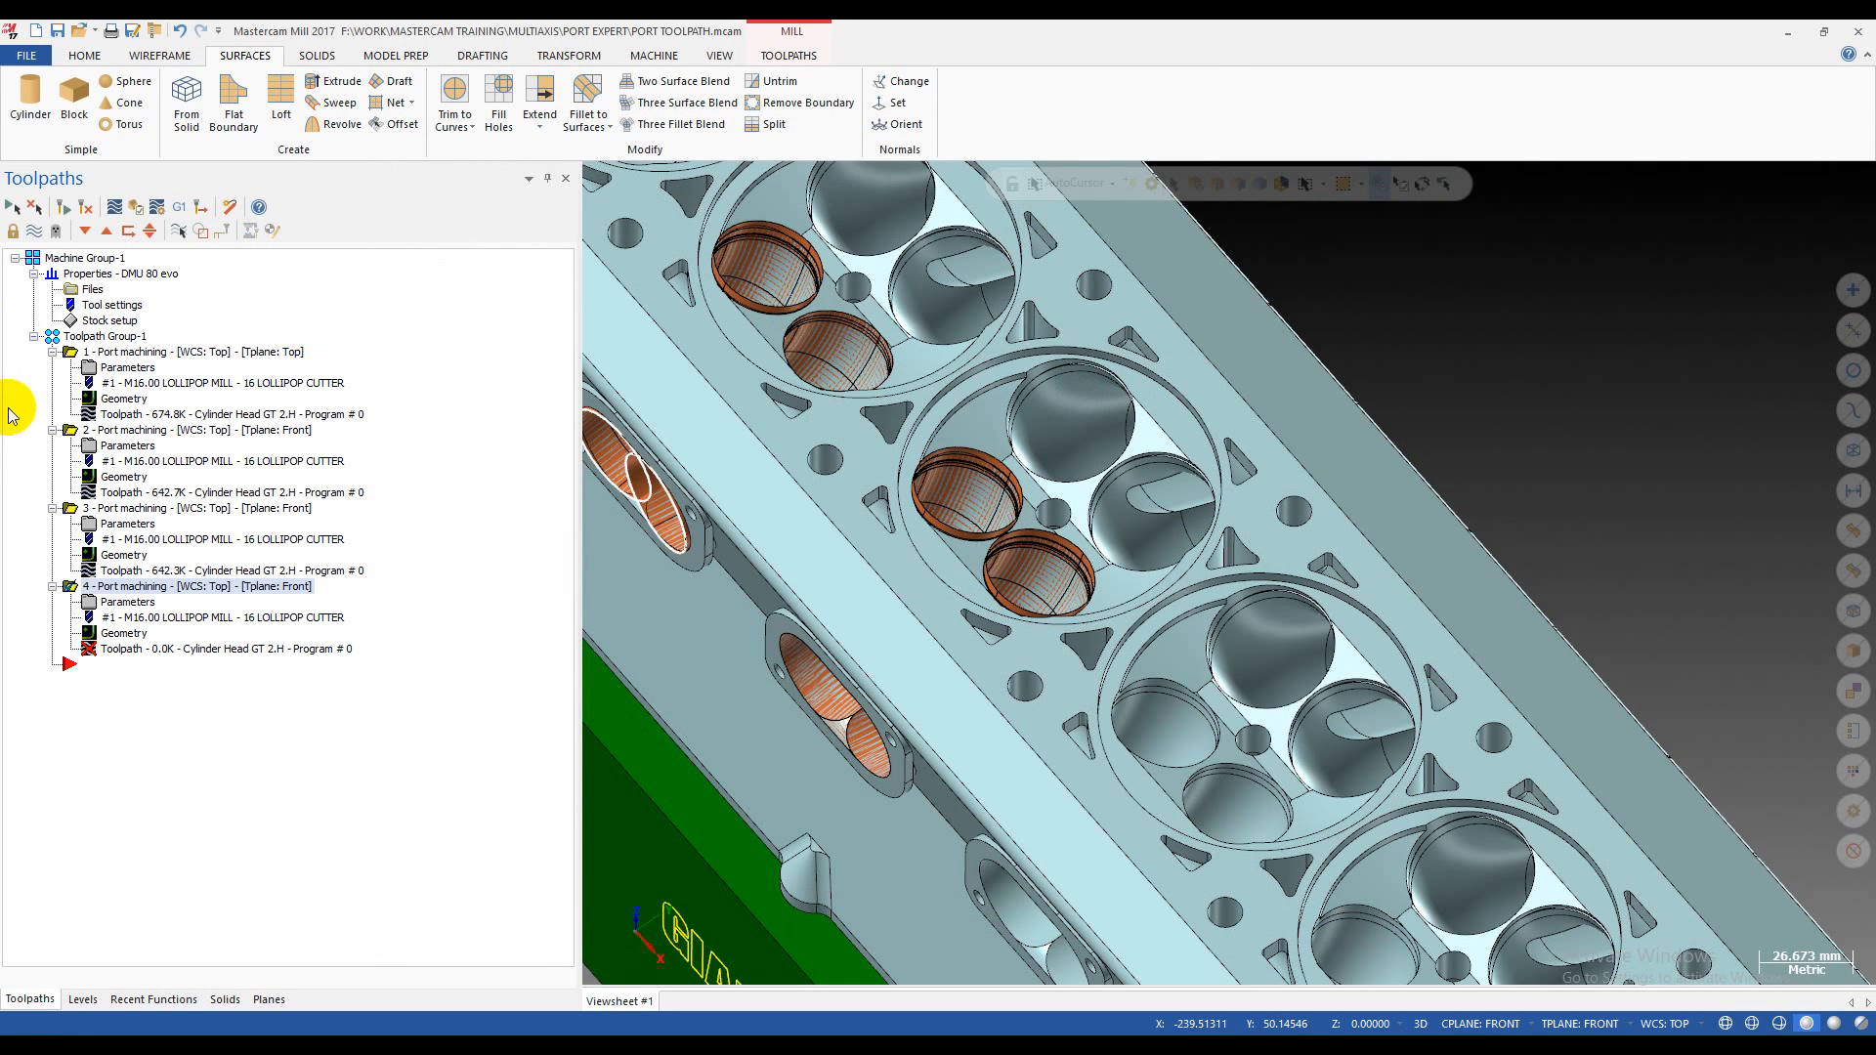
# - Collapse the second operation in the toolpath list and delete the fourth Port machining operation
pyautogui.click(51, 430)
pyautogui.click(127, 446)
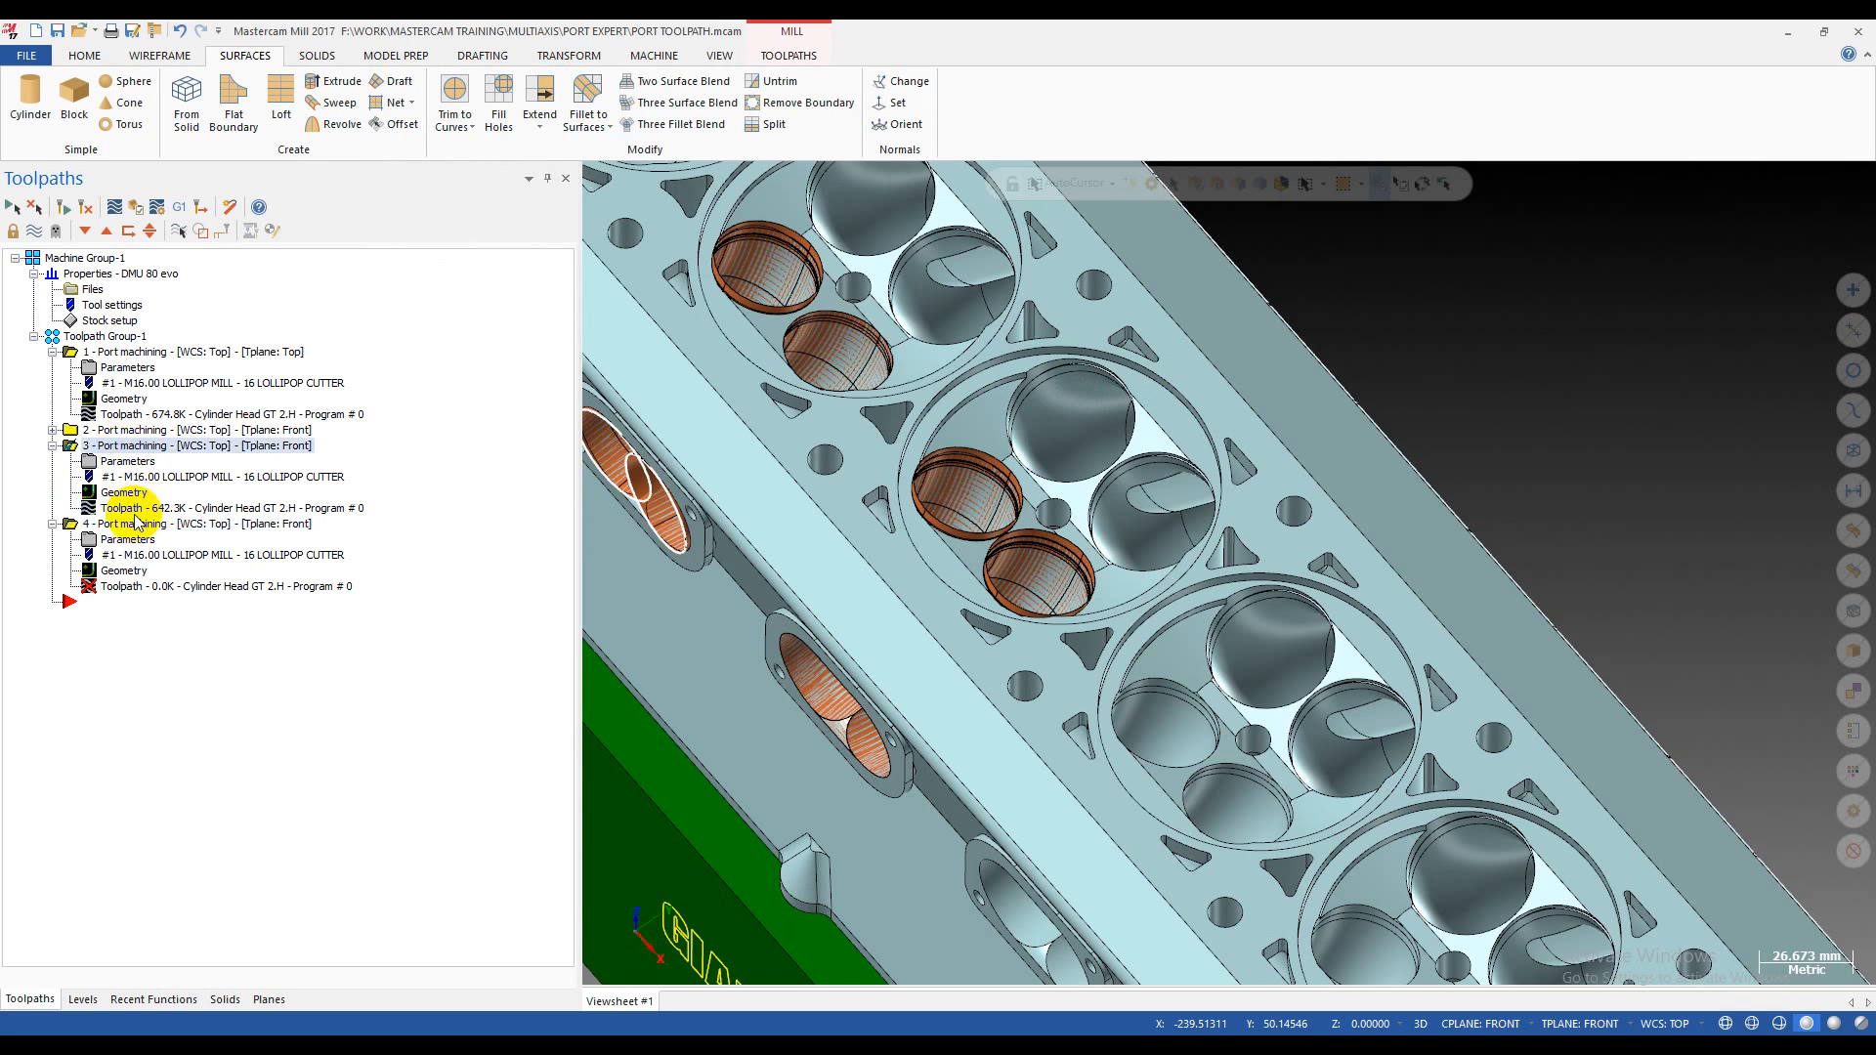
pyautogui.keyDown('ctrl'); pyautogui.click(130, 525); pyautogui.keyUp('ctrl')
pyautogui.press('Delete')
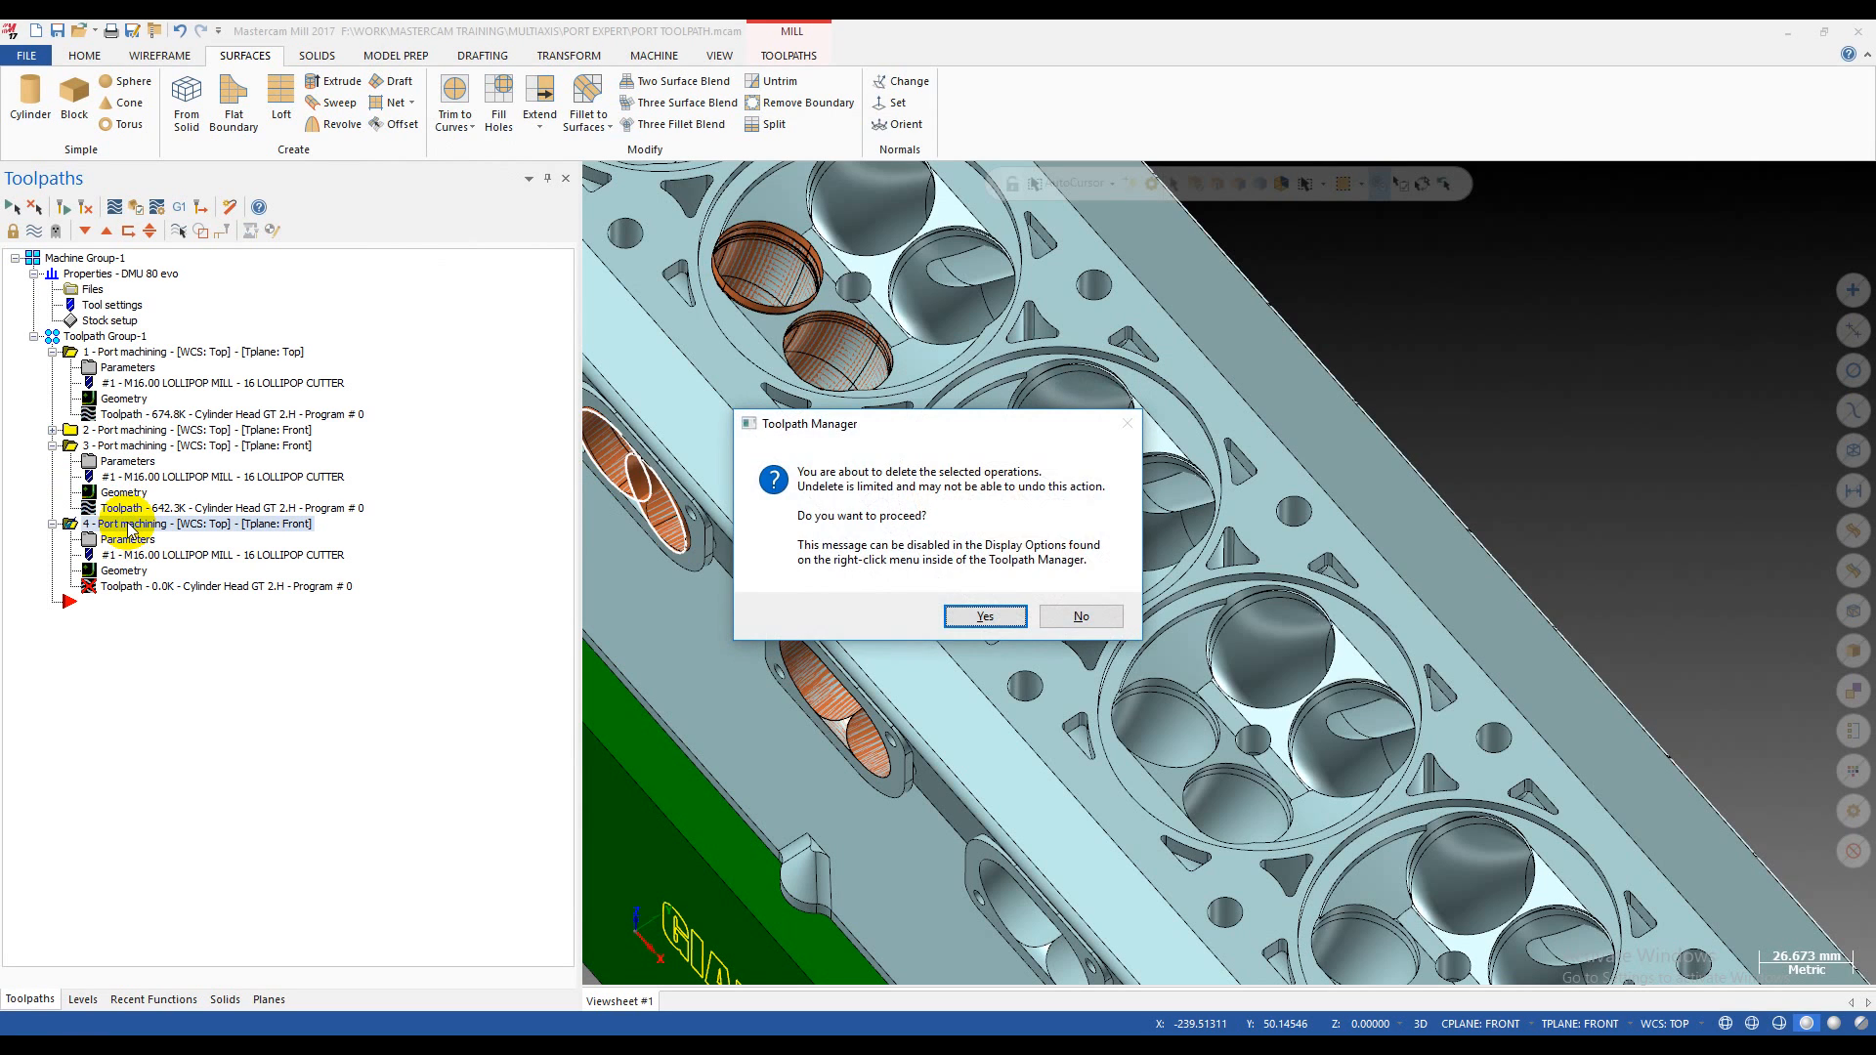
pyautogui.press('Return')
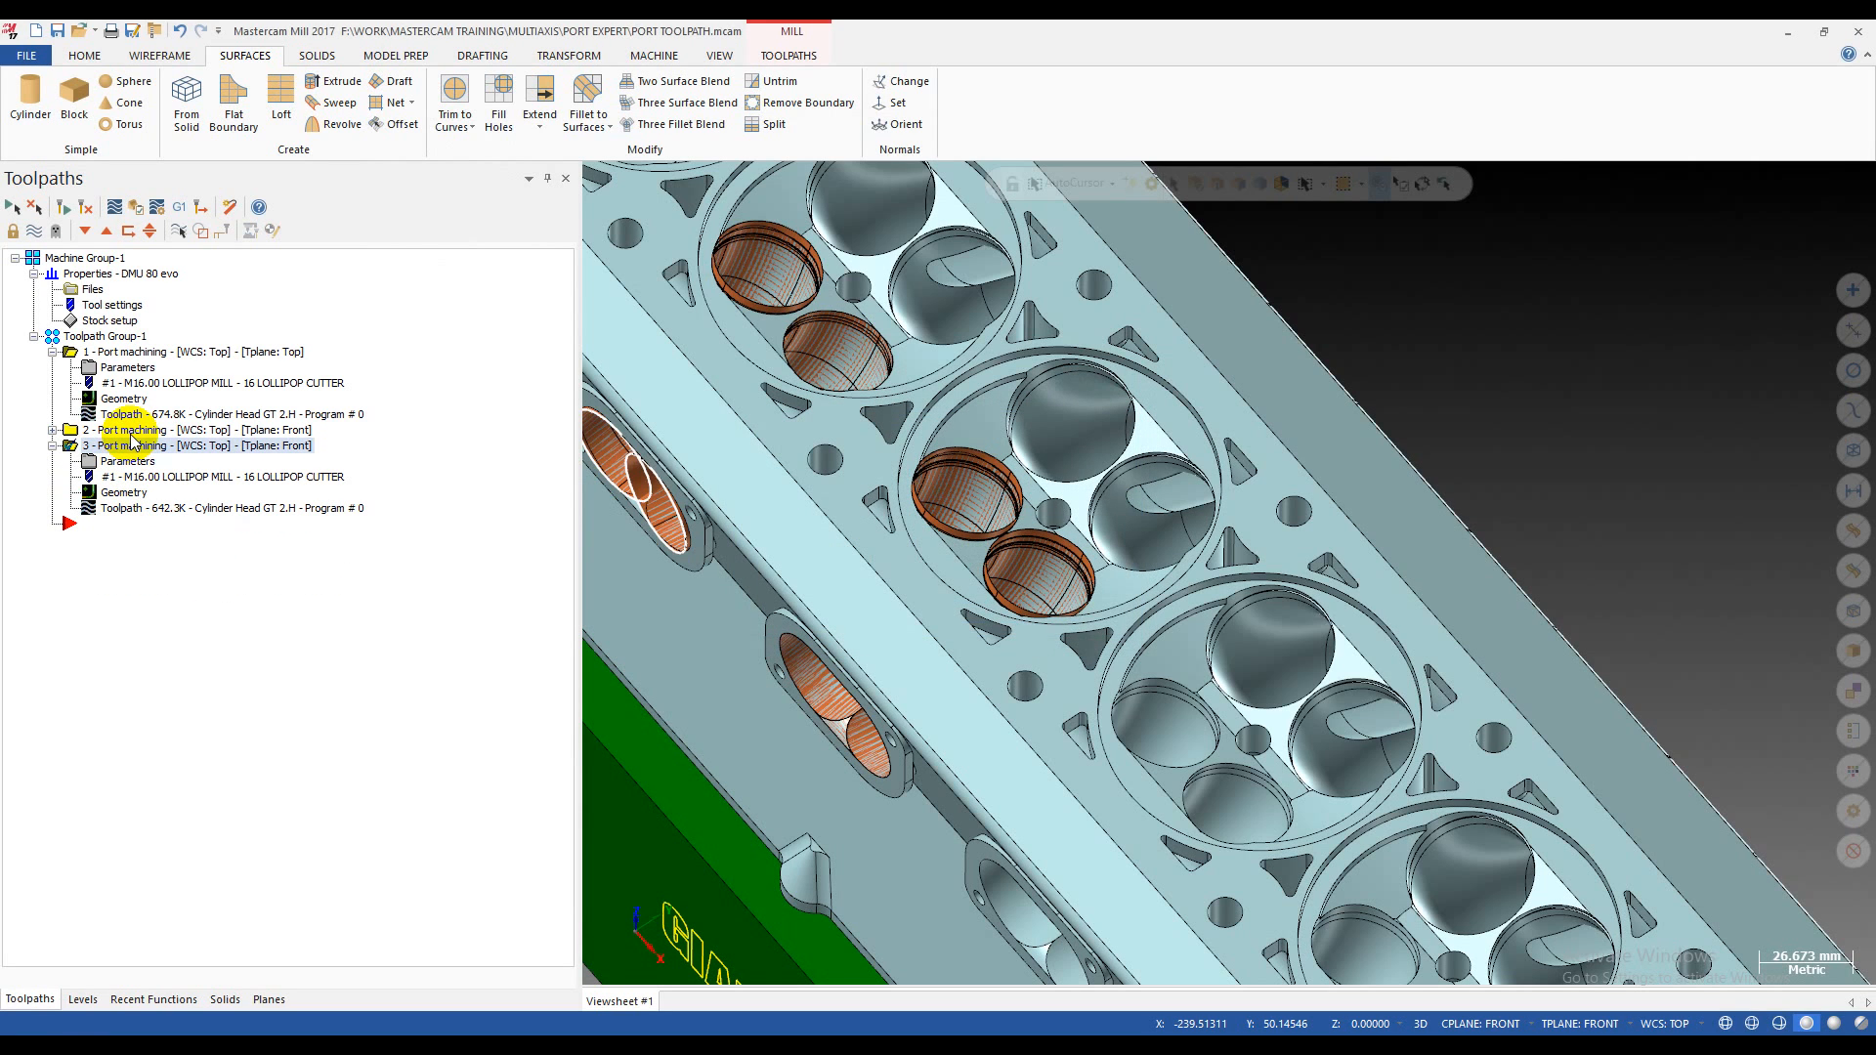
# - Toggle the second operation's toolpath display and delete the first Port machining operation, the one on the Top tool plane
pyautogui.click(130, 434)
pyautogui.scroll(-6, 1006, 450)
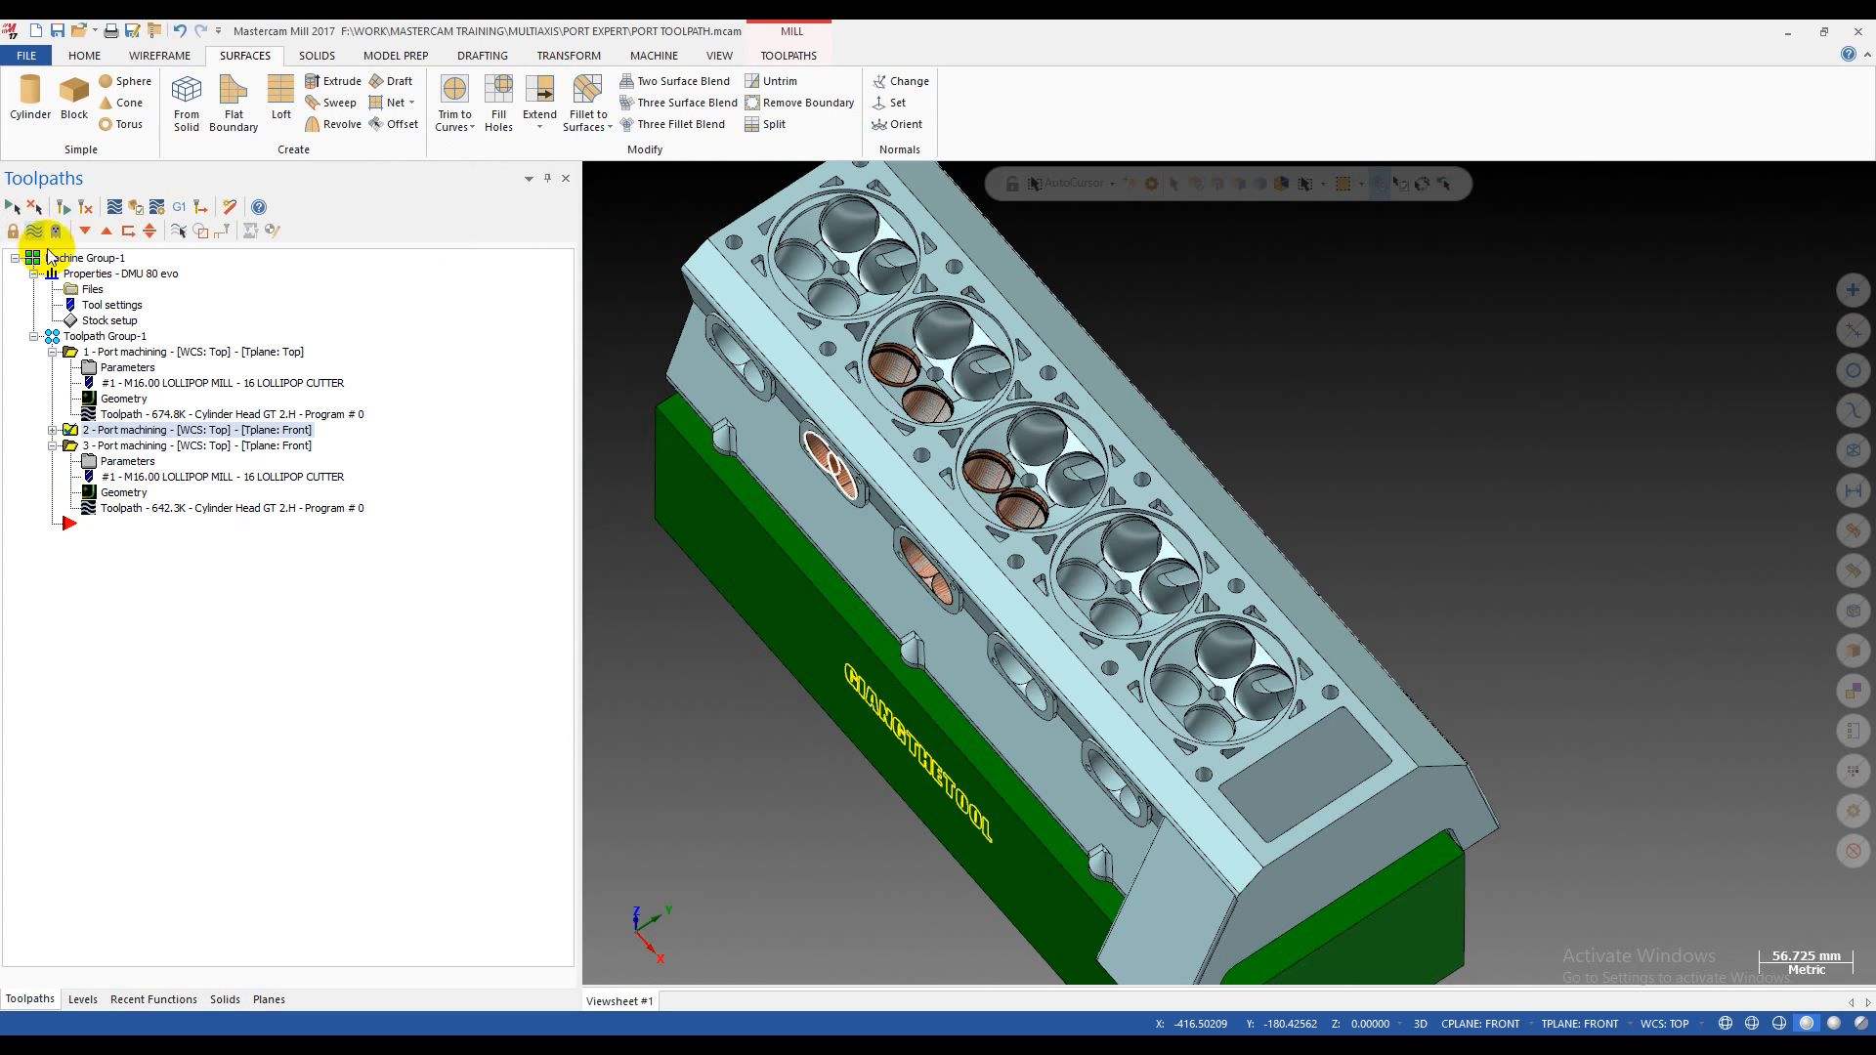
pyautogui.click(36, 232)
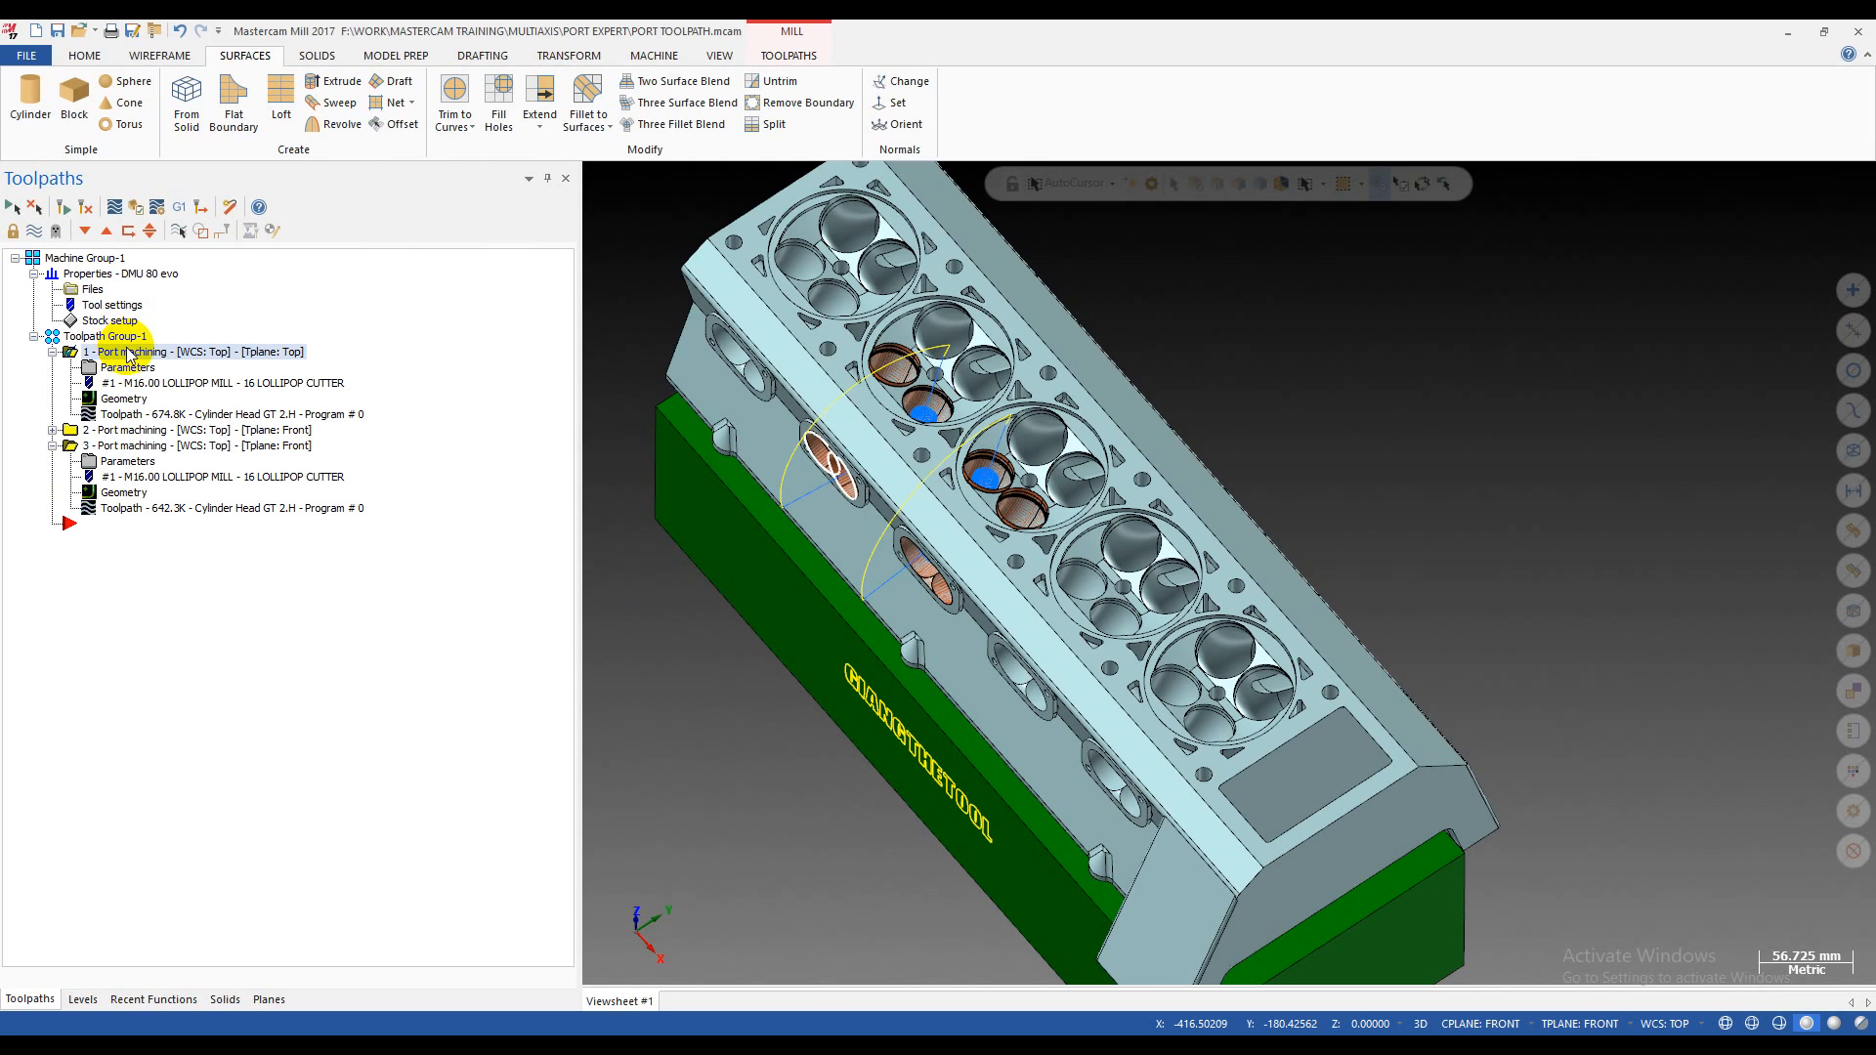
pyautogui.press('Delete')
pyautogui.press('Return')
# - Restrict toolpath display to selected operations and select the whole Toolpath Group-1 so both remaining port toolpaths are shown
pyautogui.click(130, 369)
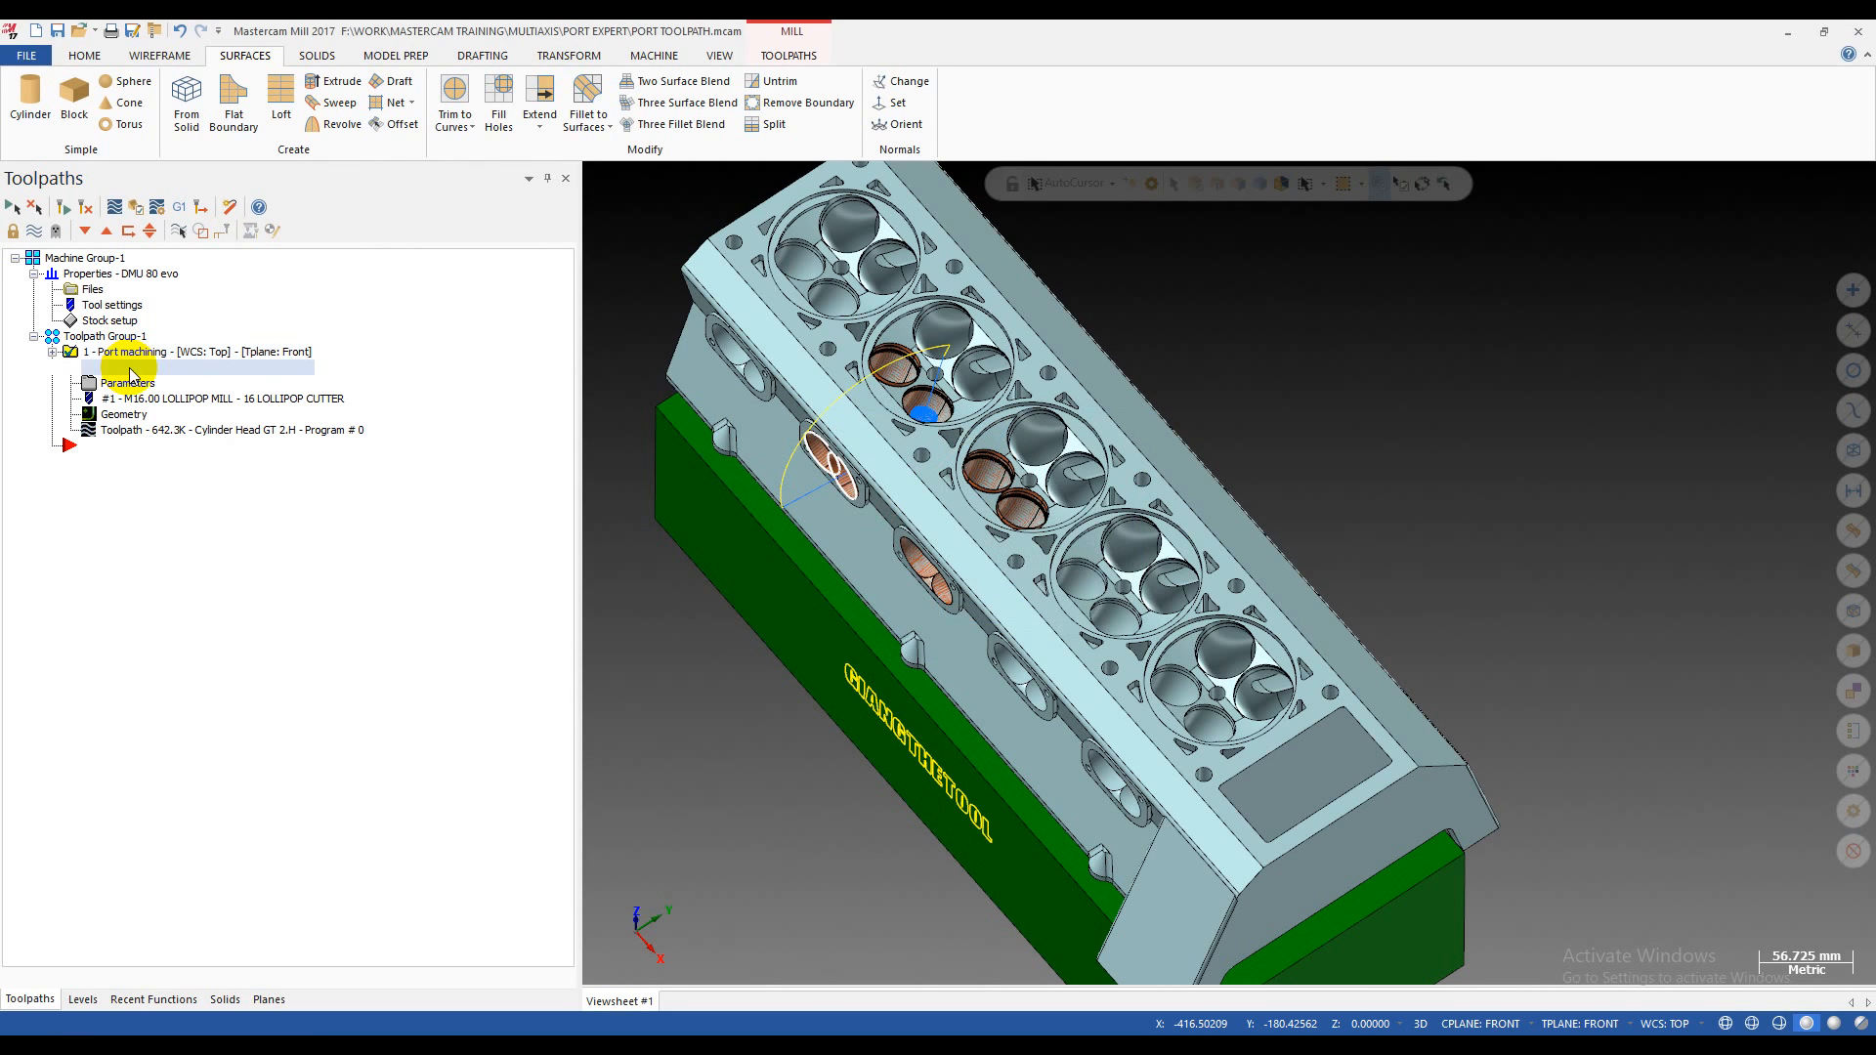
pyautogui.click(34, 232)
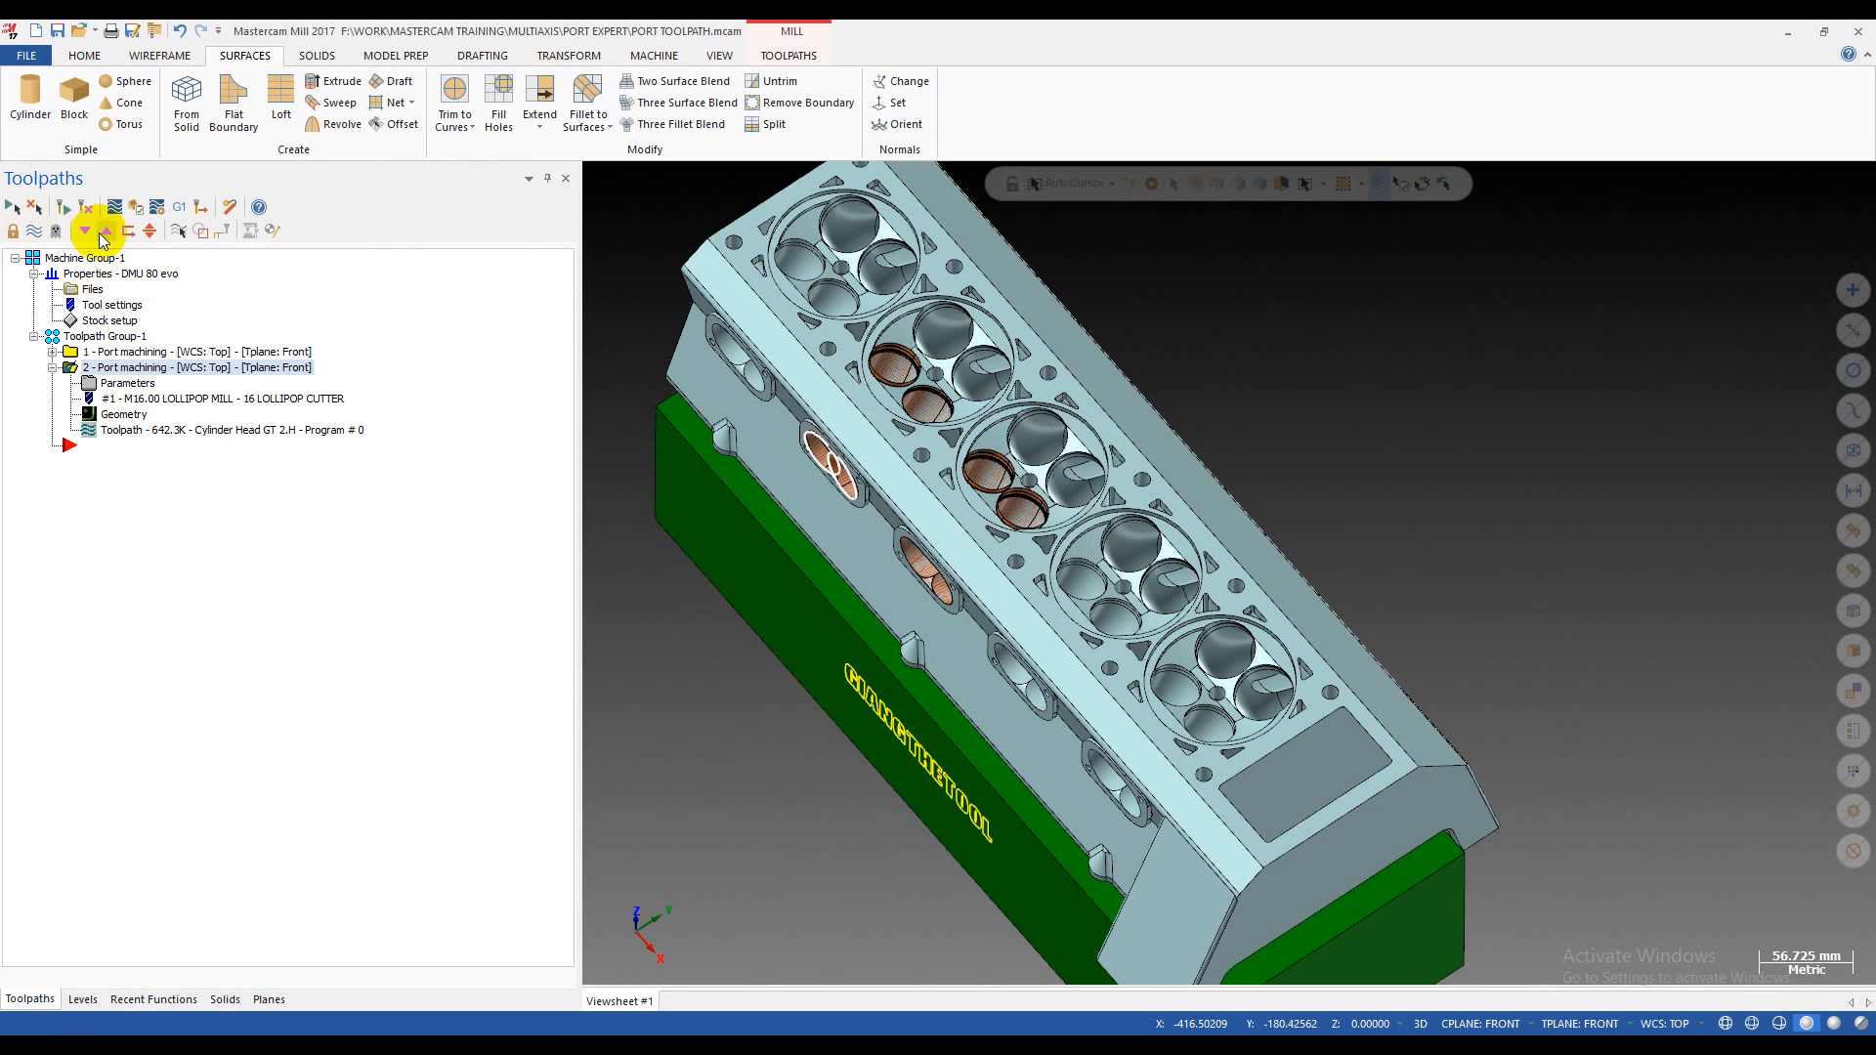
pyautogui.click(134, 353)
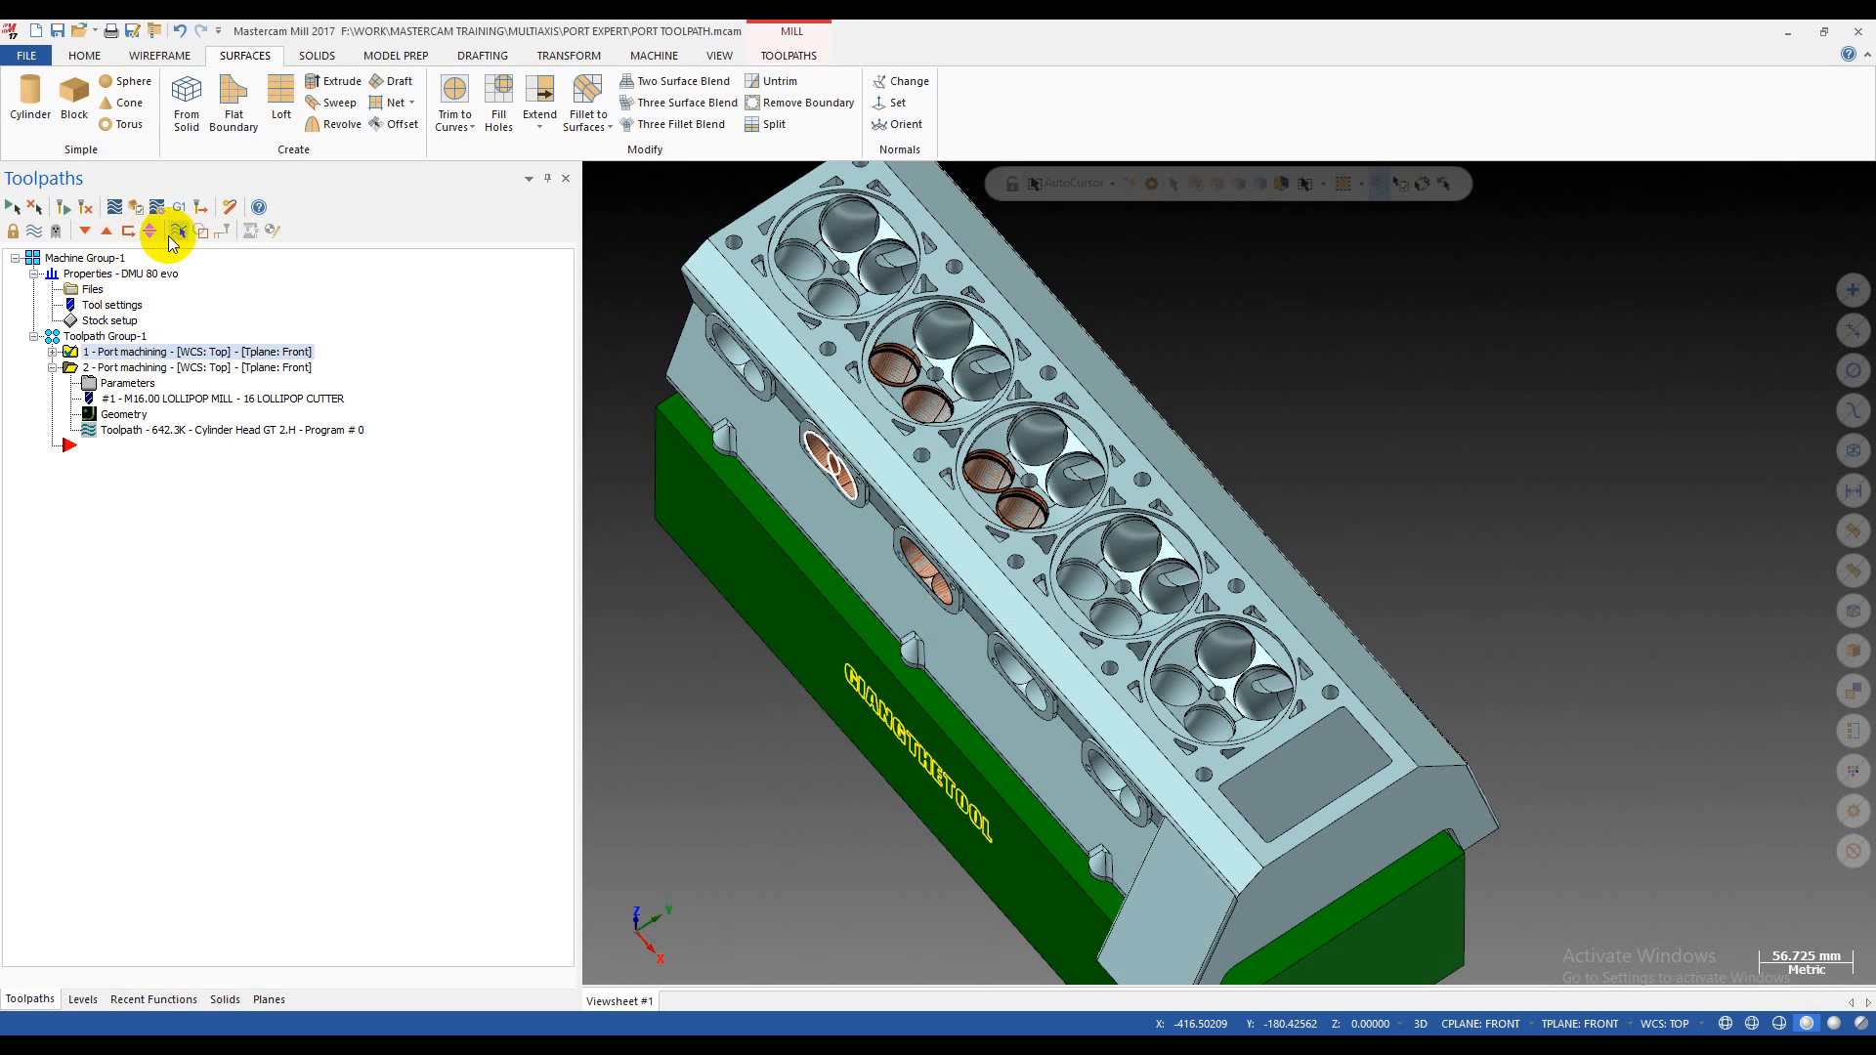
pyautogui.click(178, 231)
pyautogui.click(134, 352)
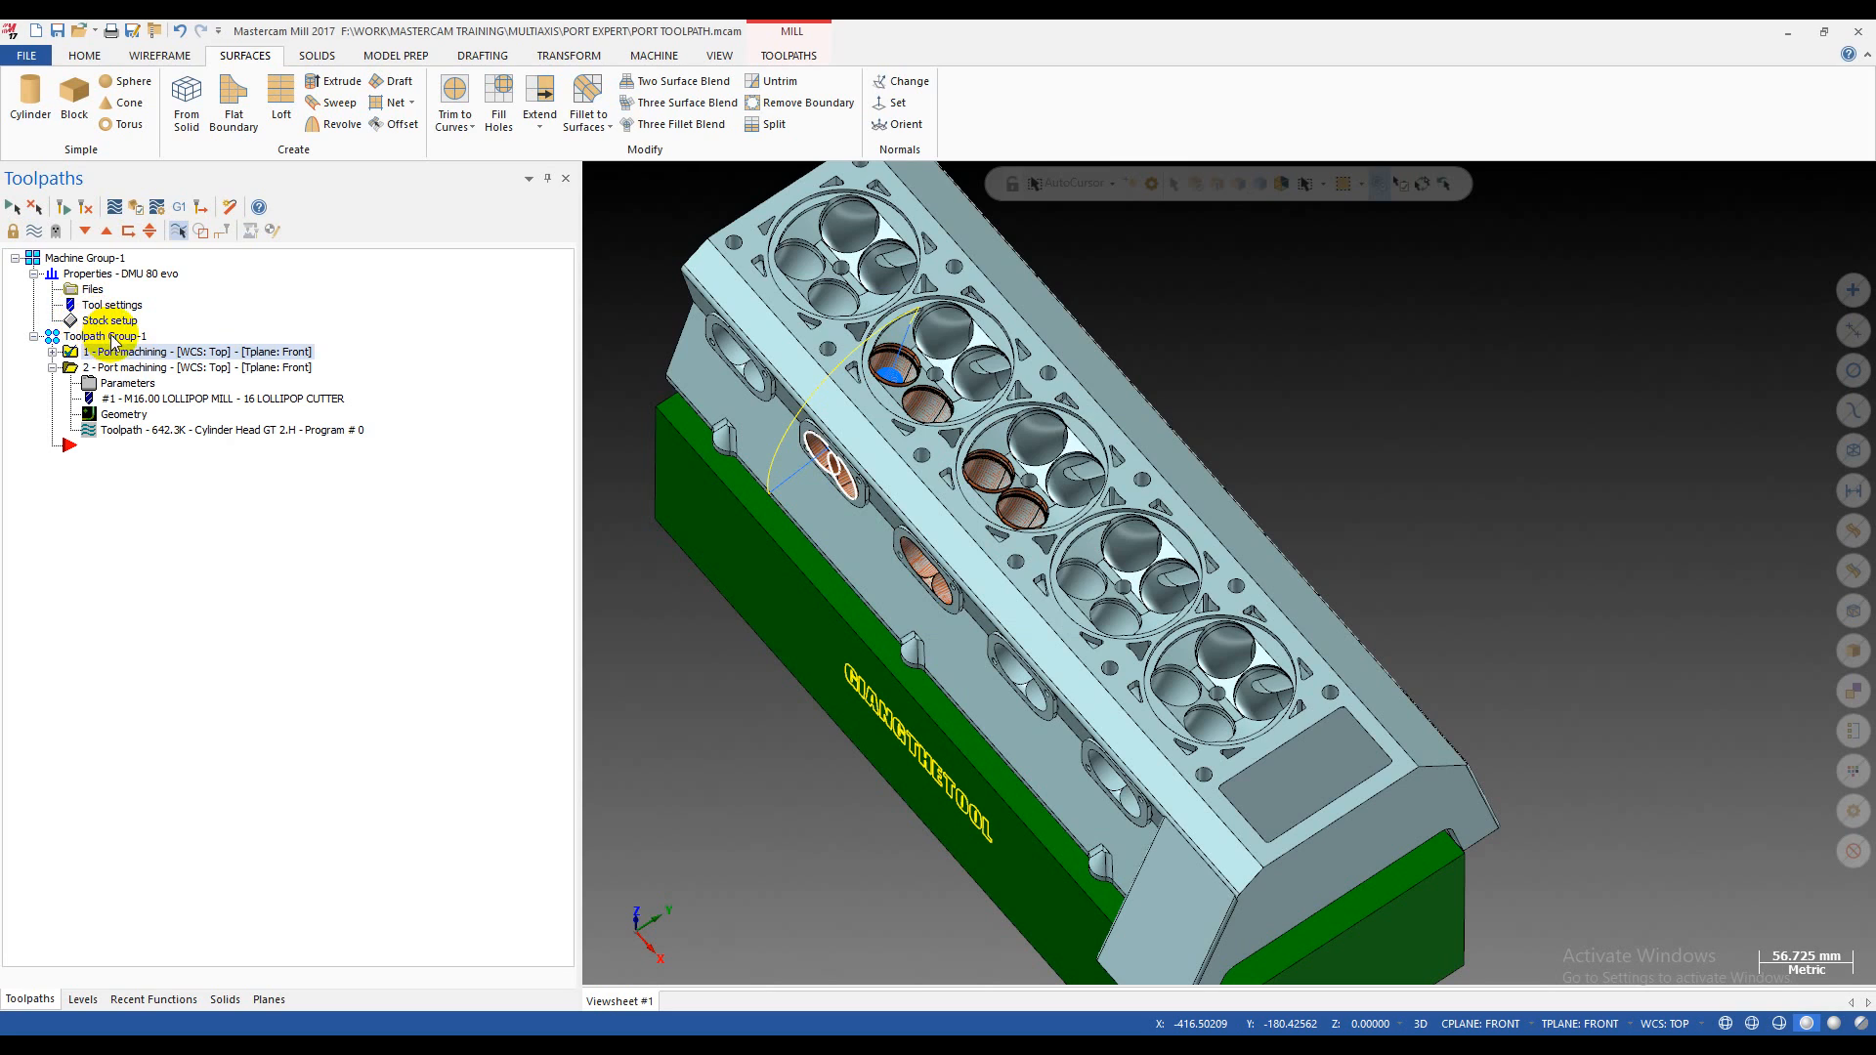
pyautogui.click(112, 337)
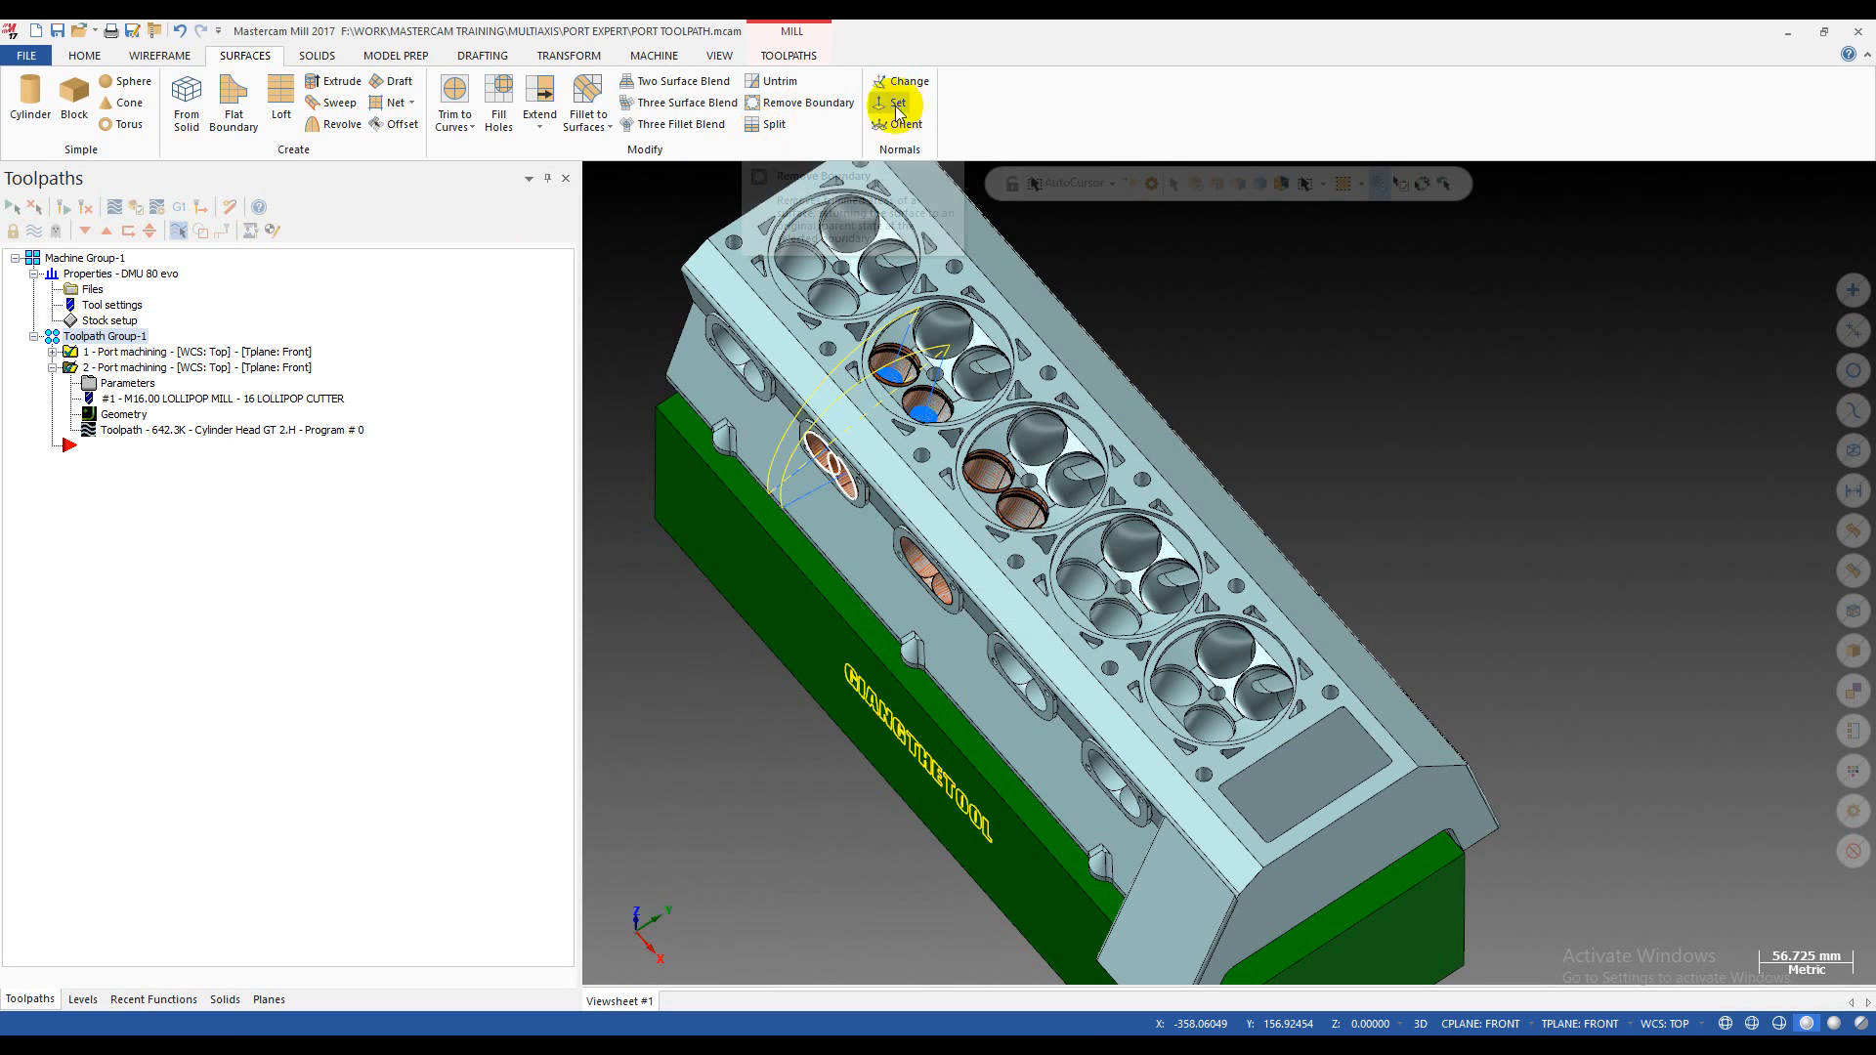
# - Try to run the machine simulation for the two remaining Port machining operations
pyautogui.click(794, 56)
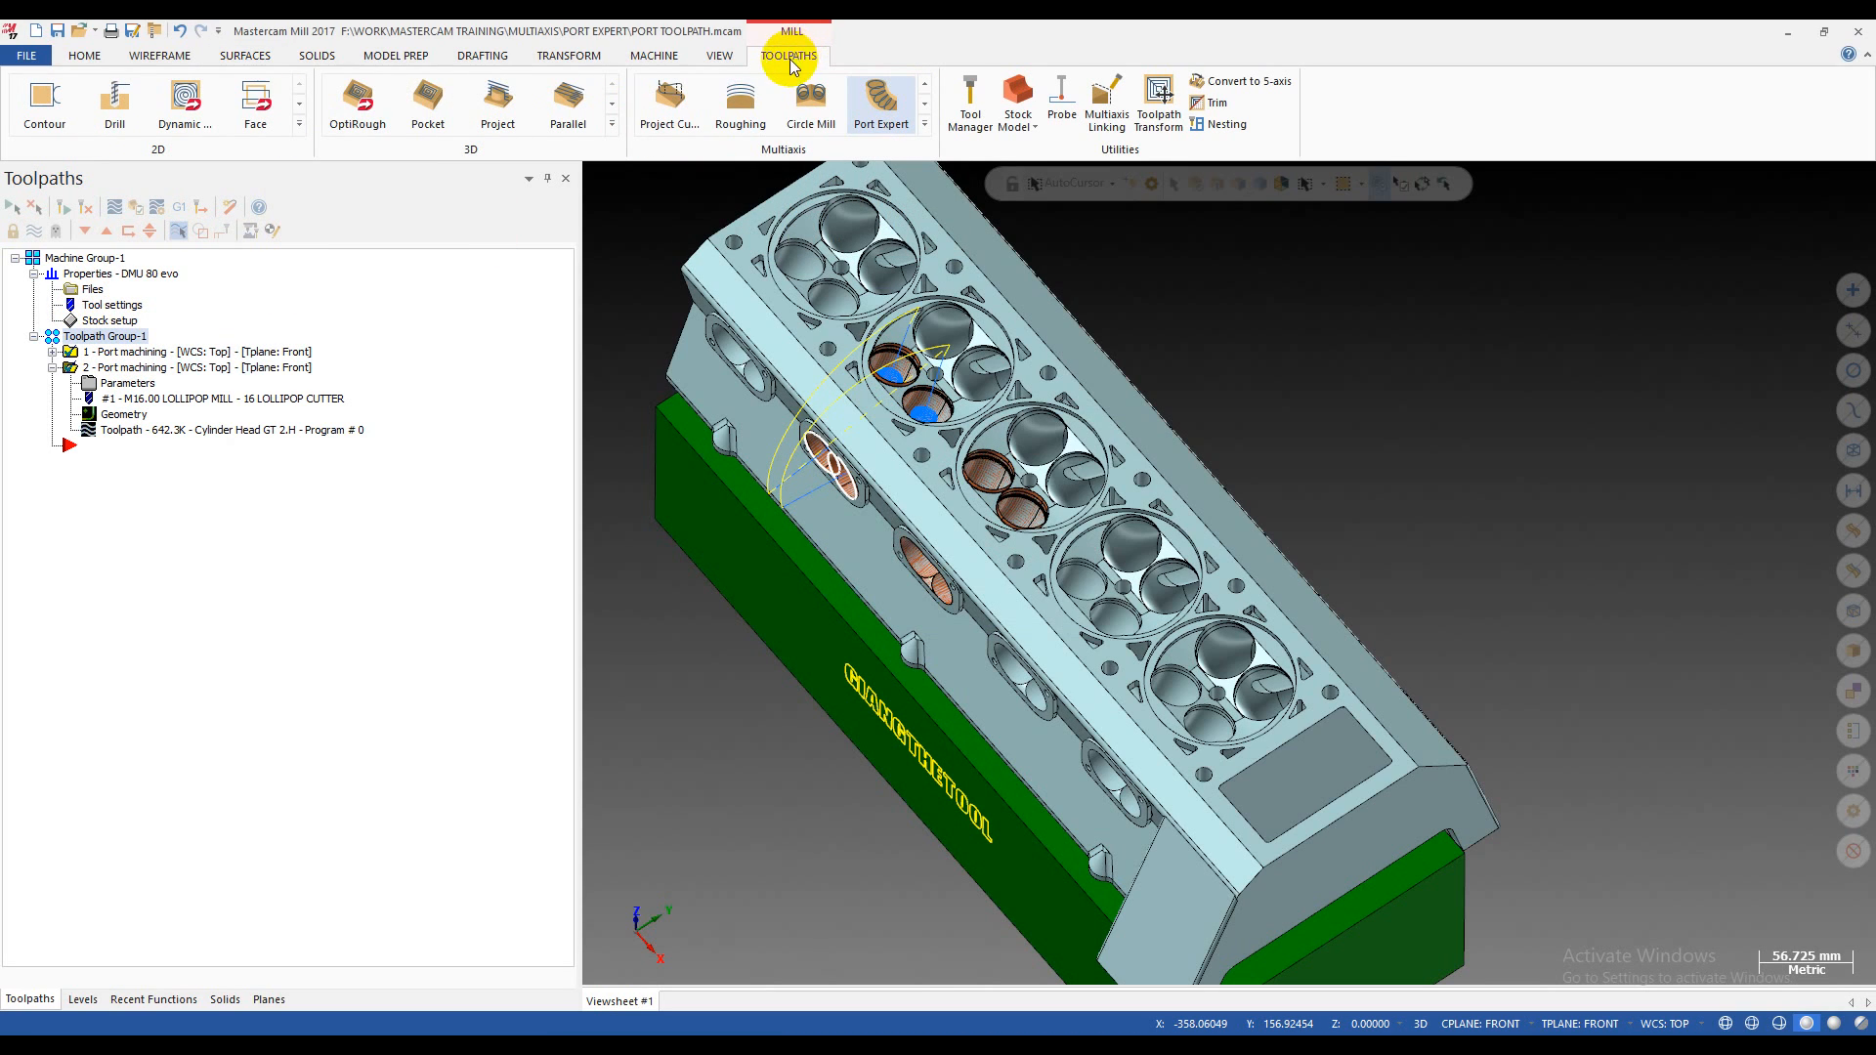
pyautogui.click(149, 56)
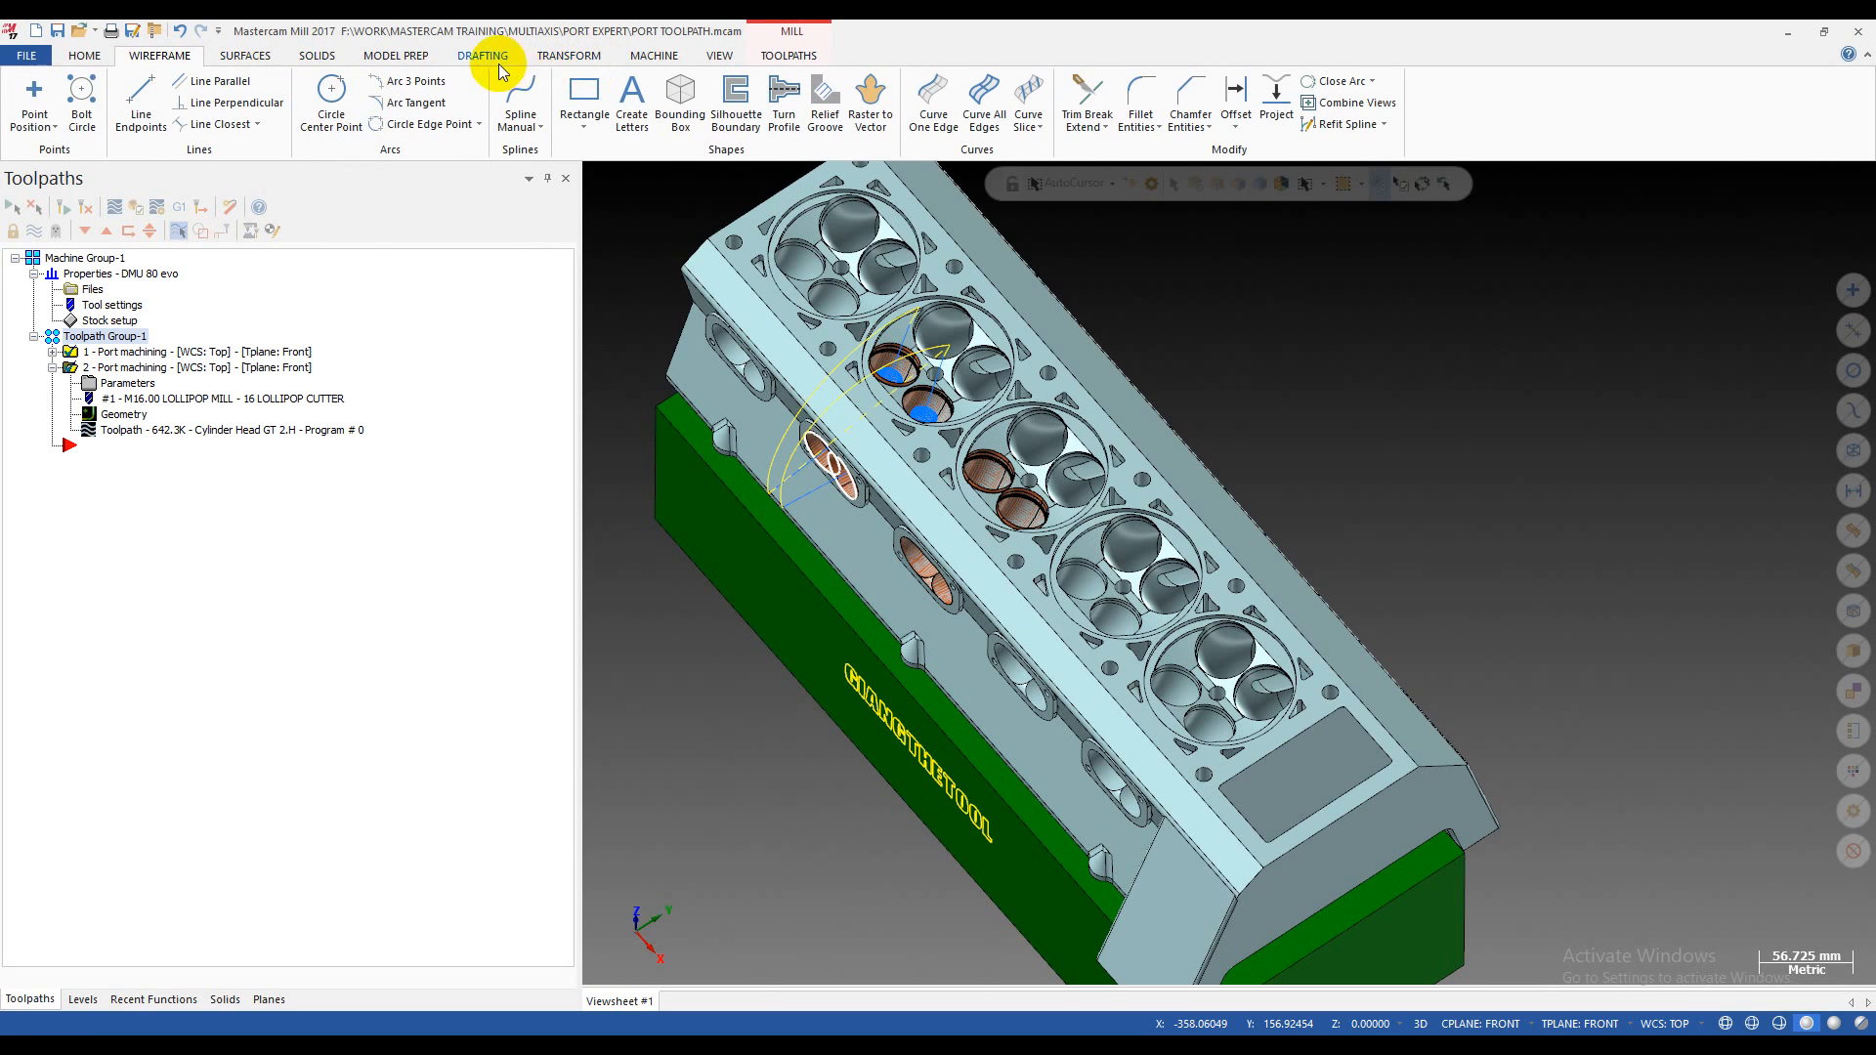
pyautogui.click(651, 57)
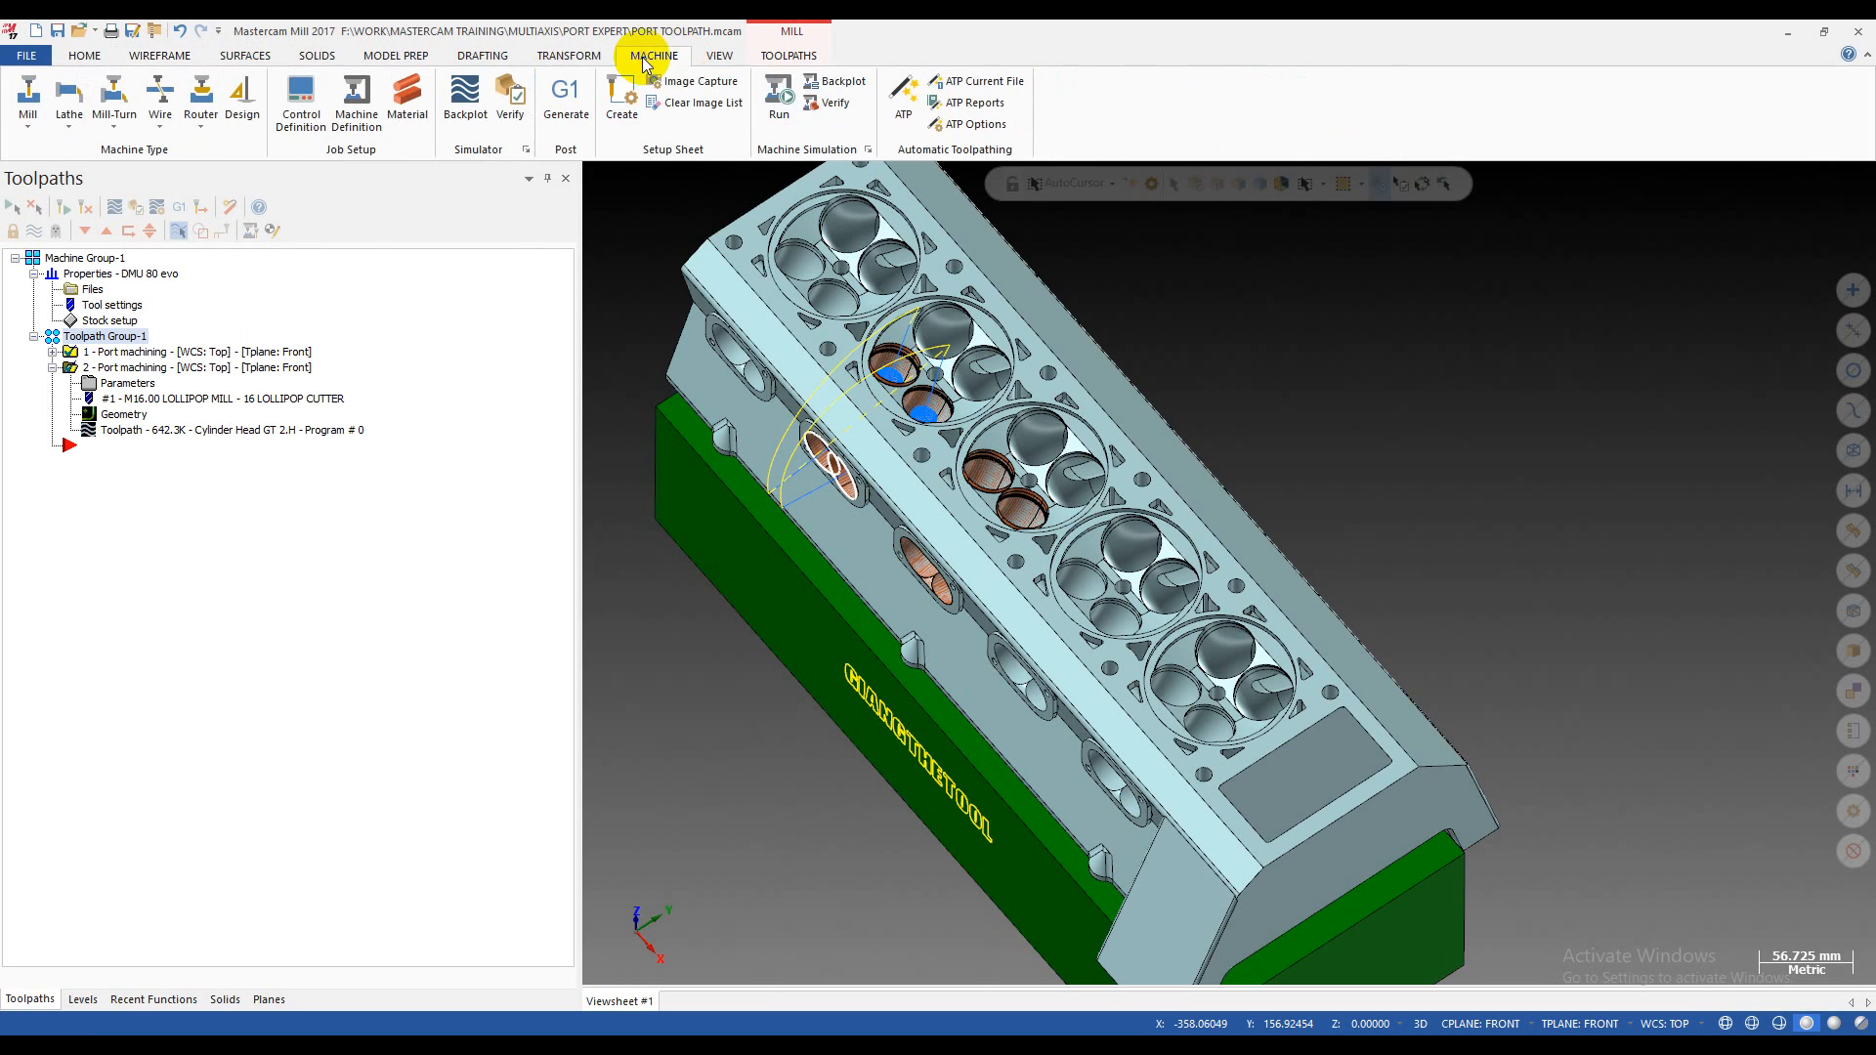
pyautogui.click(779, 109)
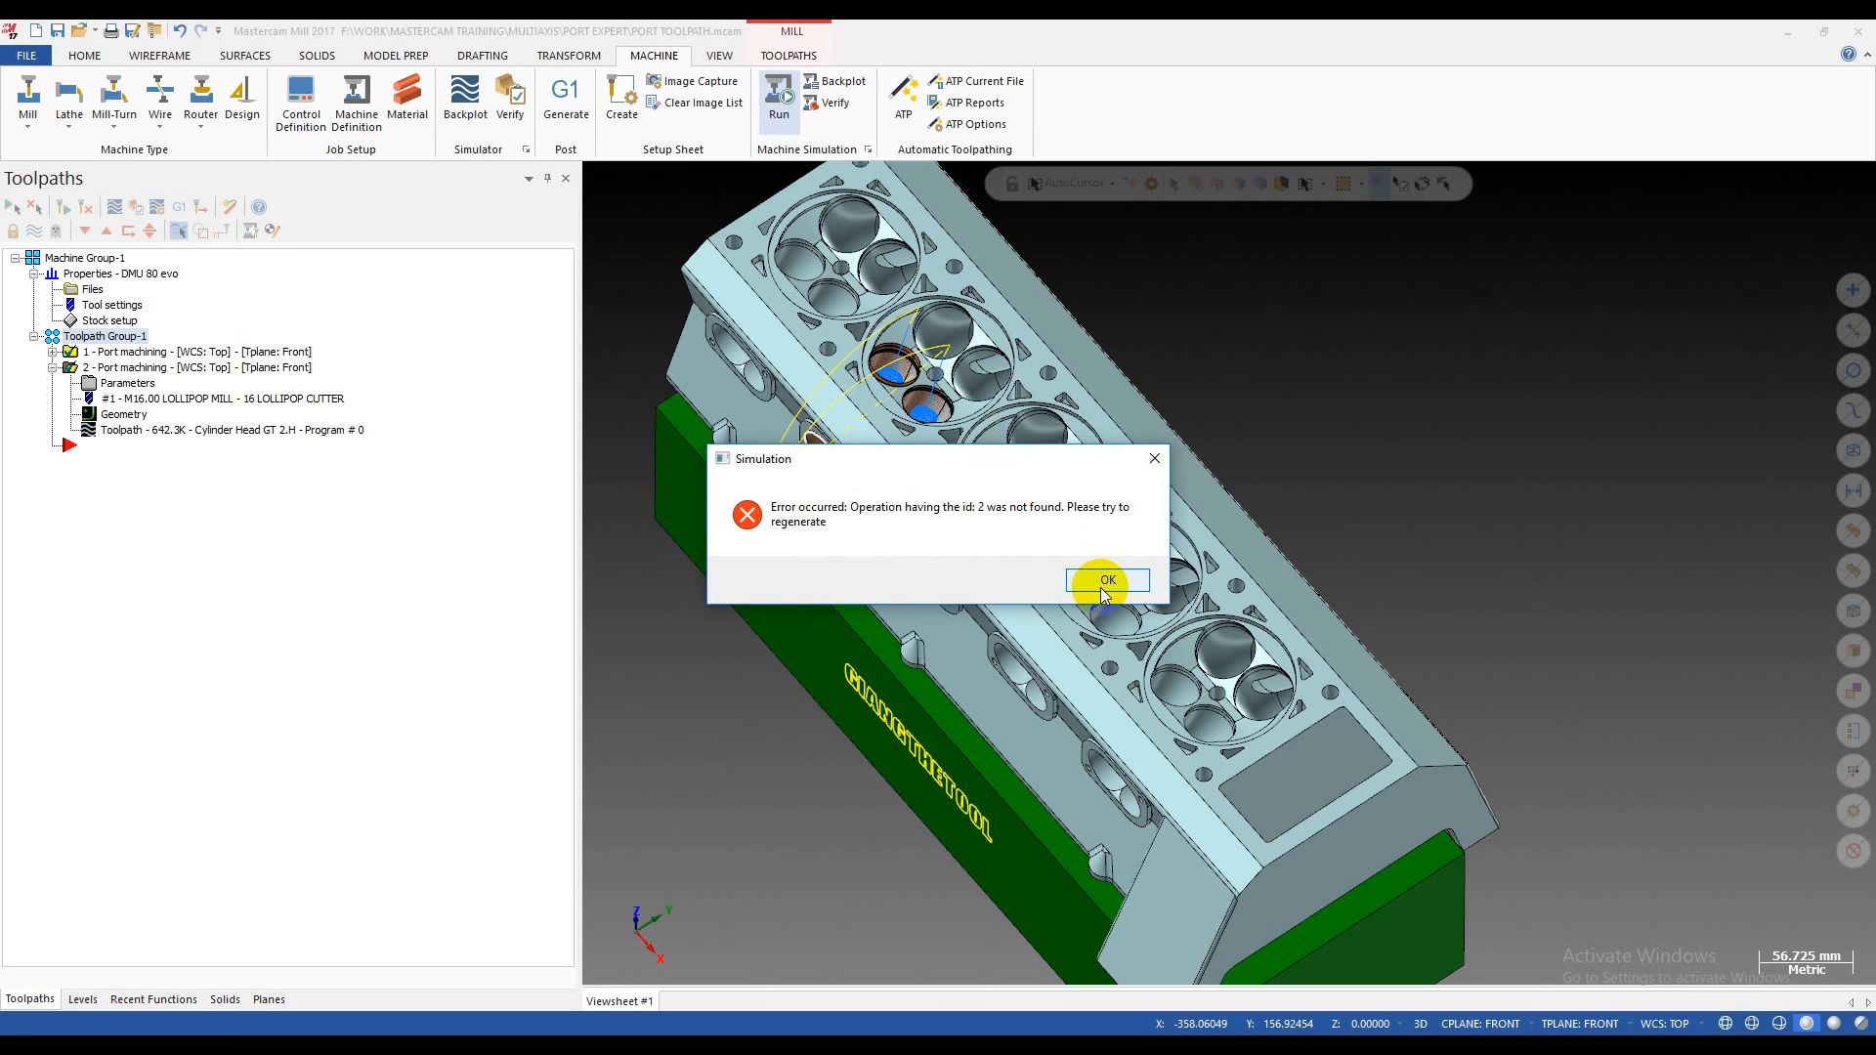
pyautogui.click(1105, 580)
# - Launch Machine Simulation for the two port operations and frame the cylinder head on the rotary table
pyautogui.moveTo(1105, 594); pyautogui.dragTo(1260, 374, button='middle')
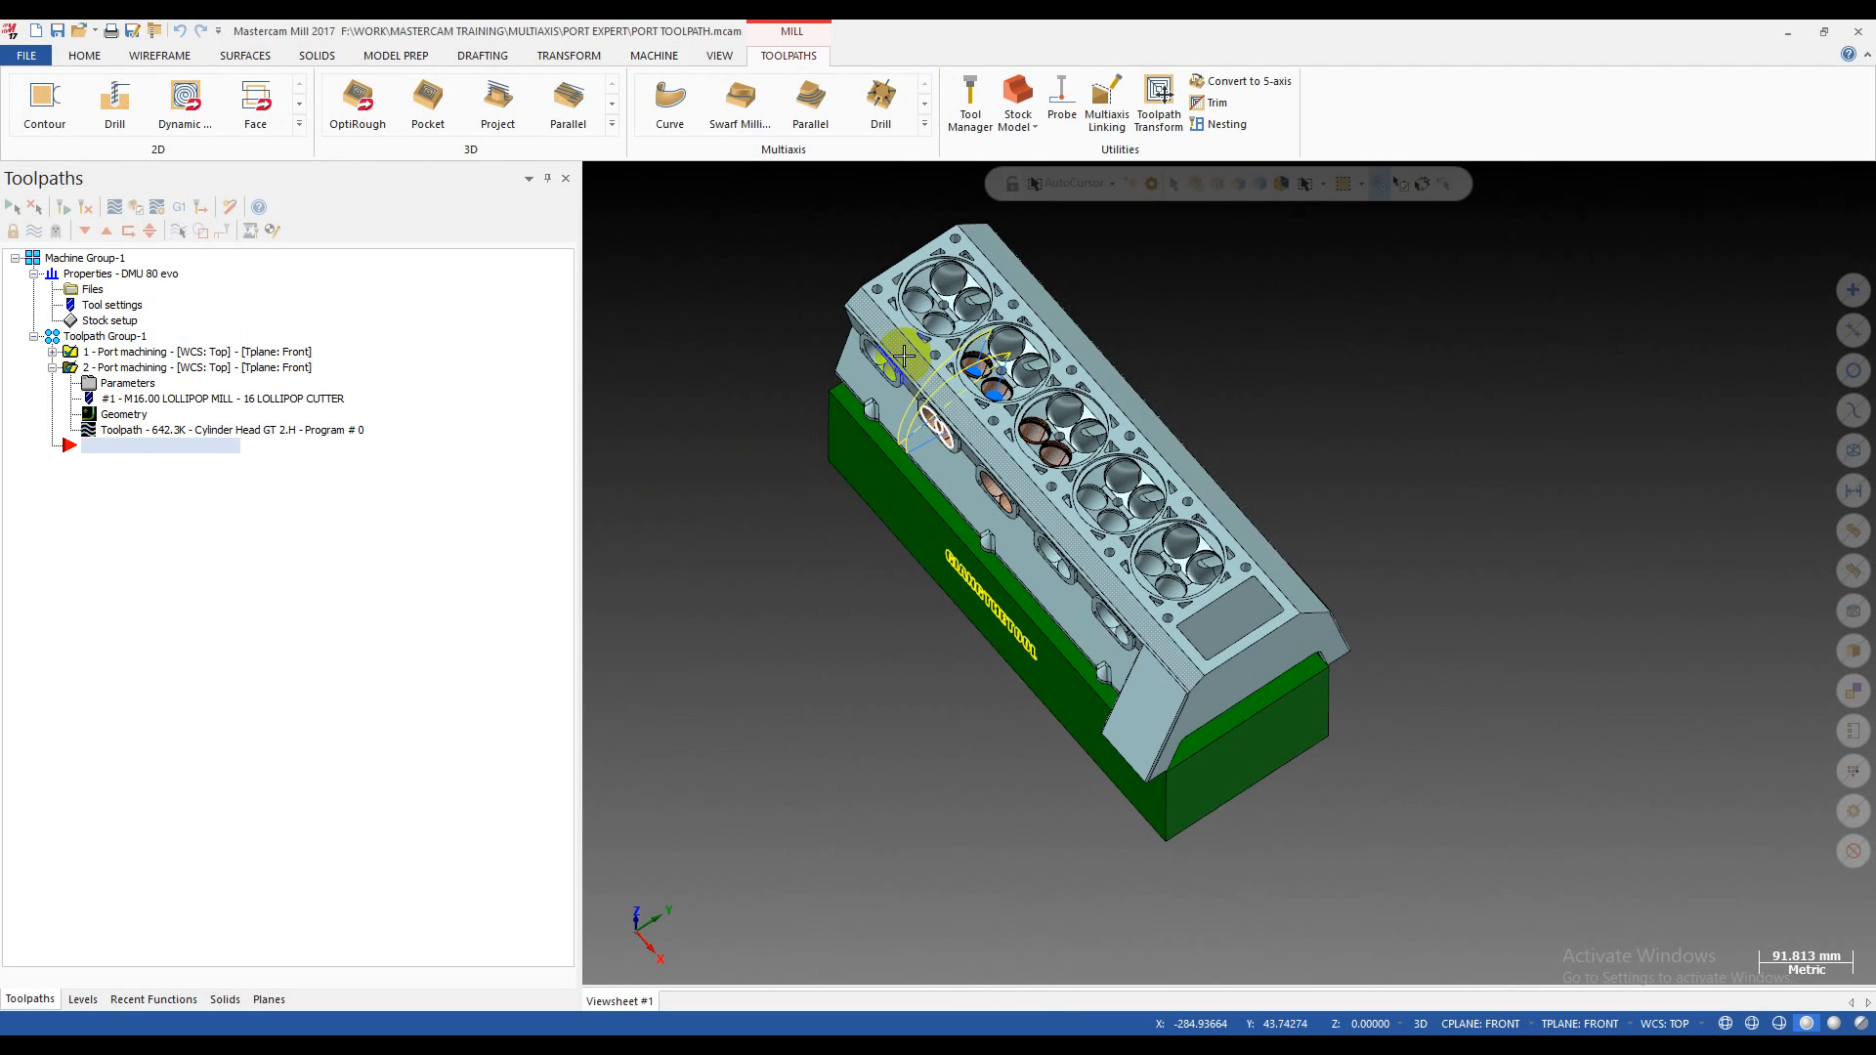
pyautogui.moveTo(908, 359); pyautogui.dragTo(997, 357, button='middle')
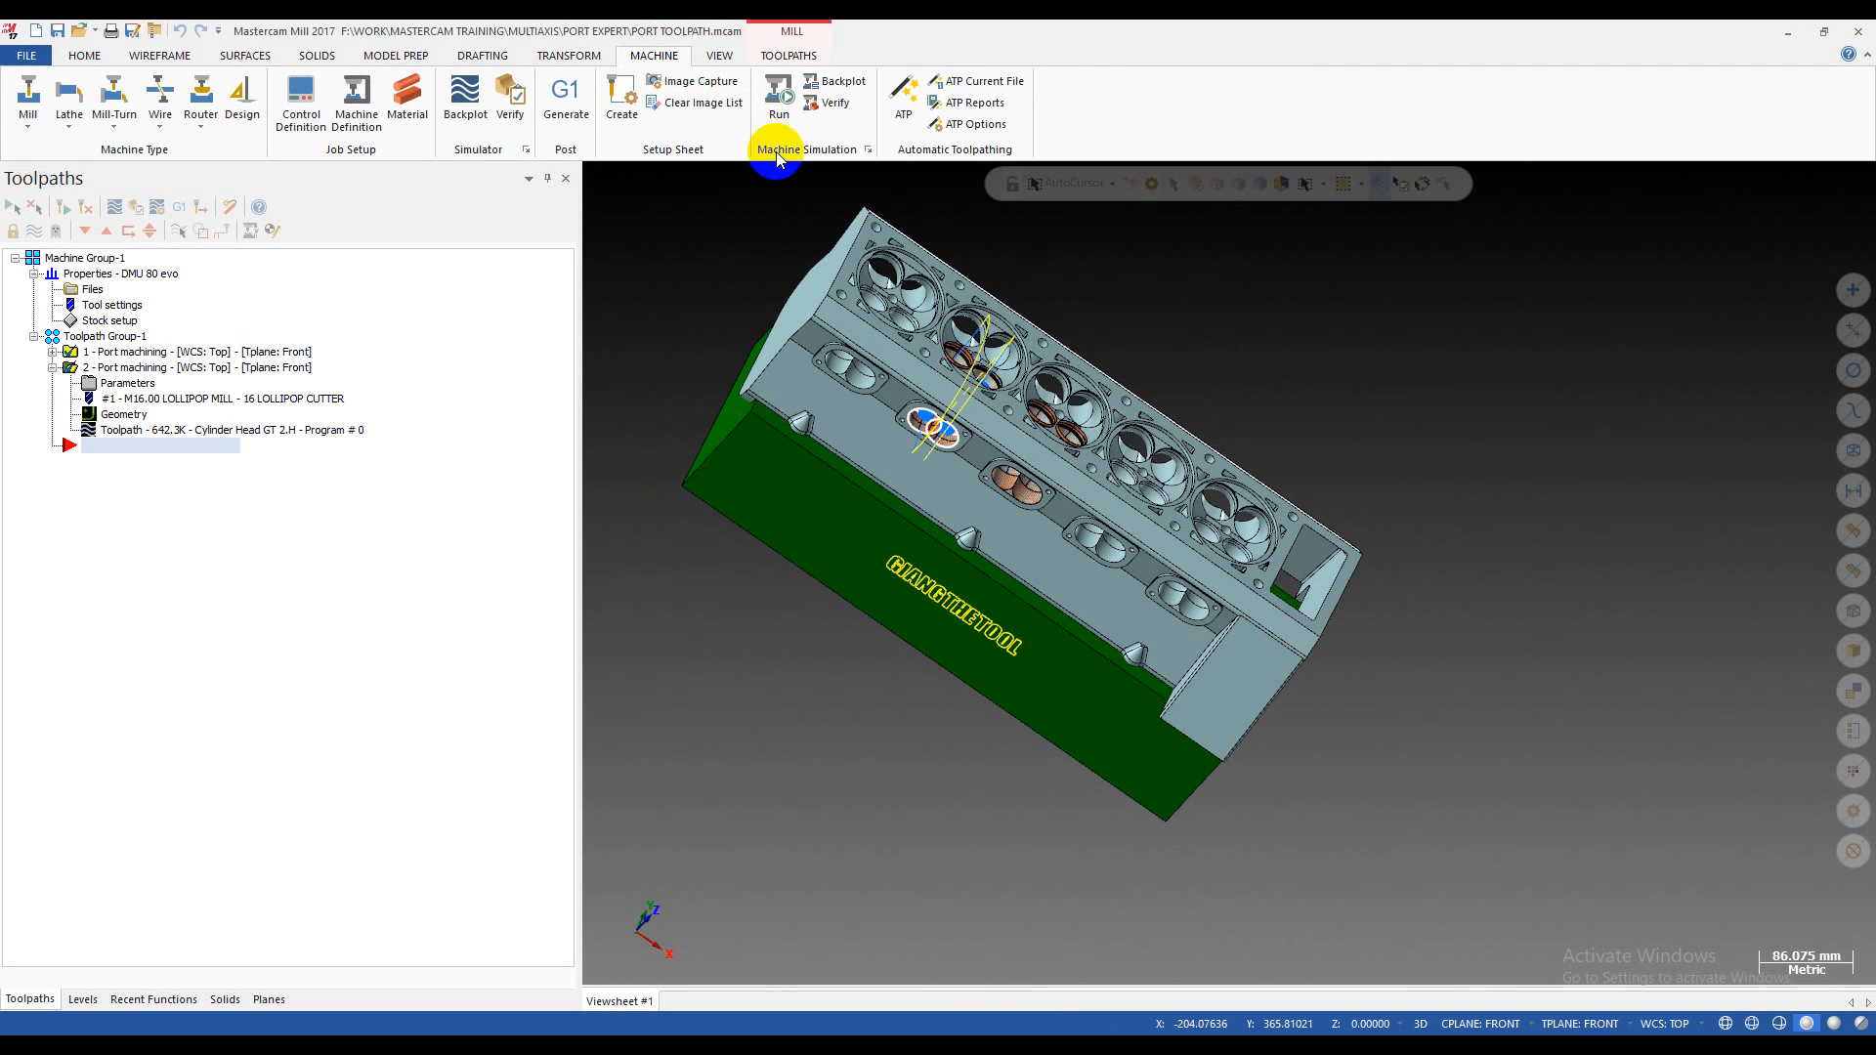
pyautogui.click(779, 110)
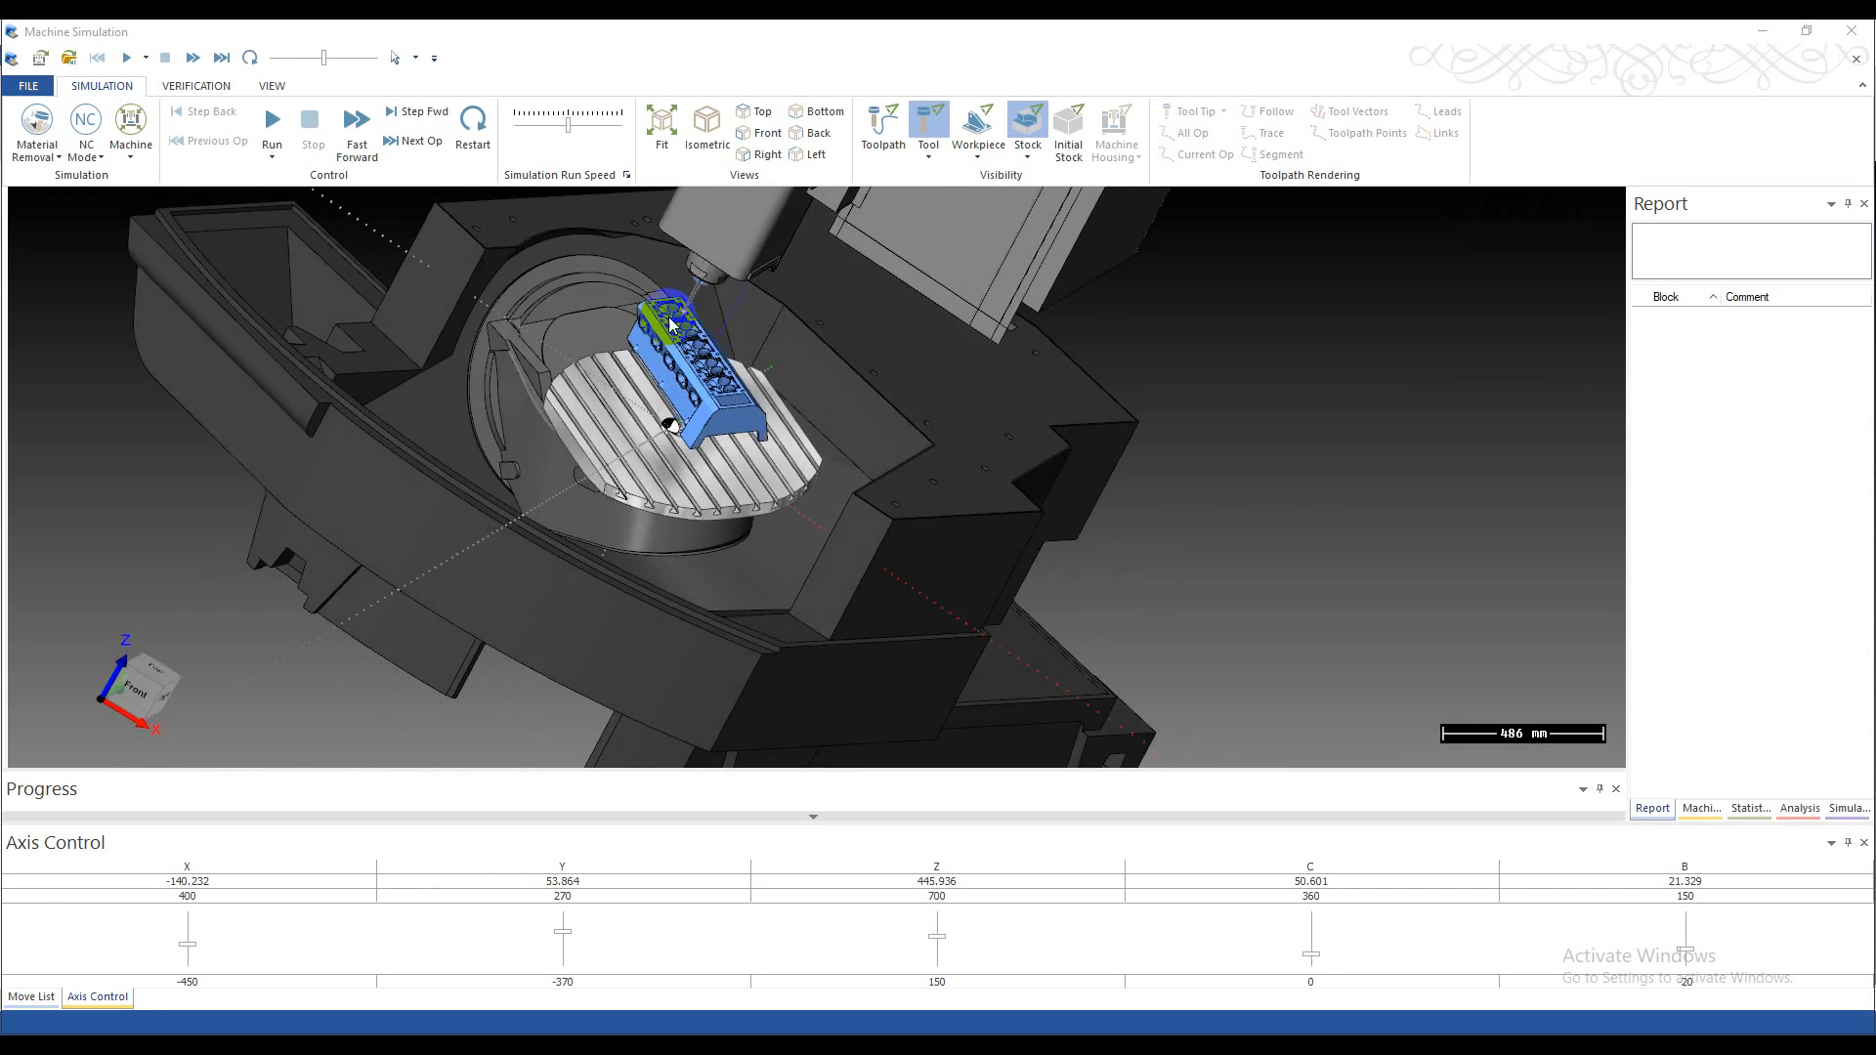
pyautogui.moveTo(673, 326); pyautogui.dragTo(796, 241)
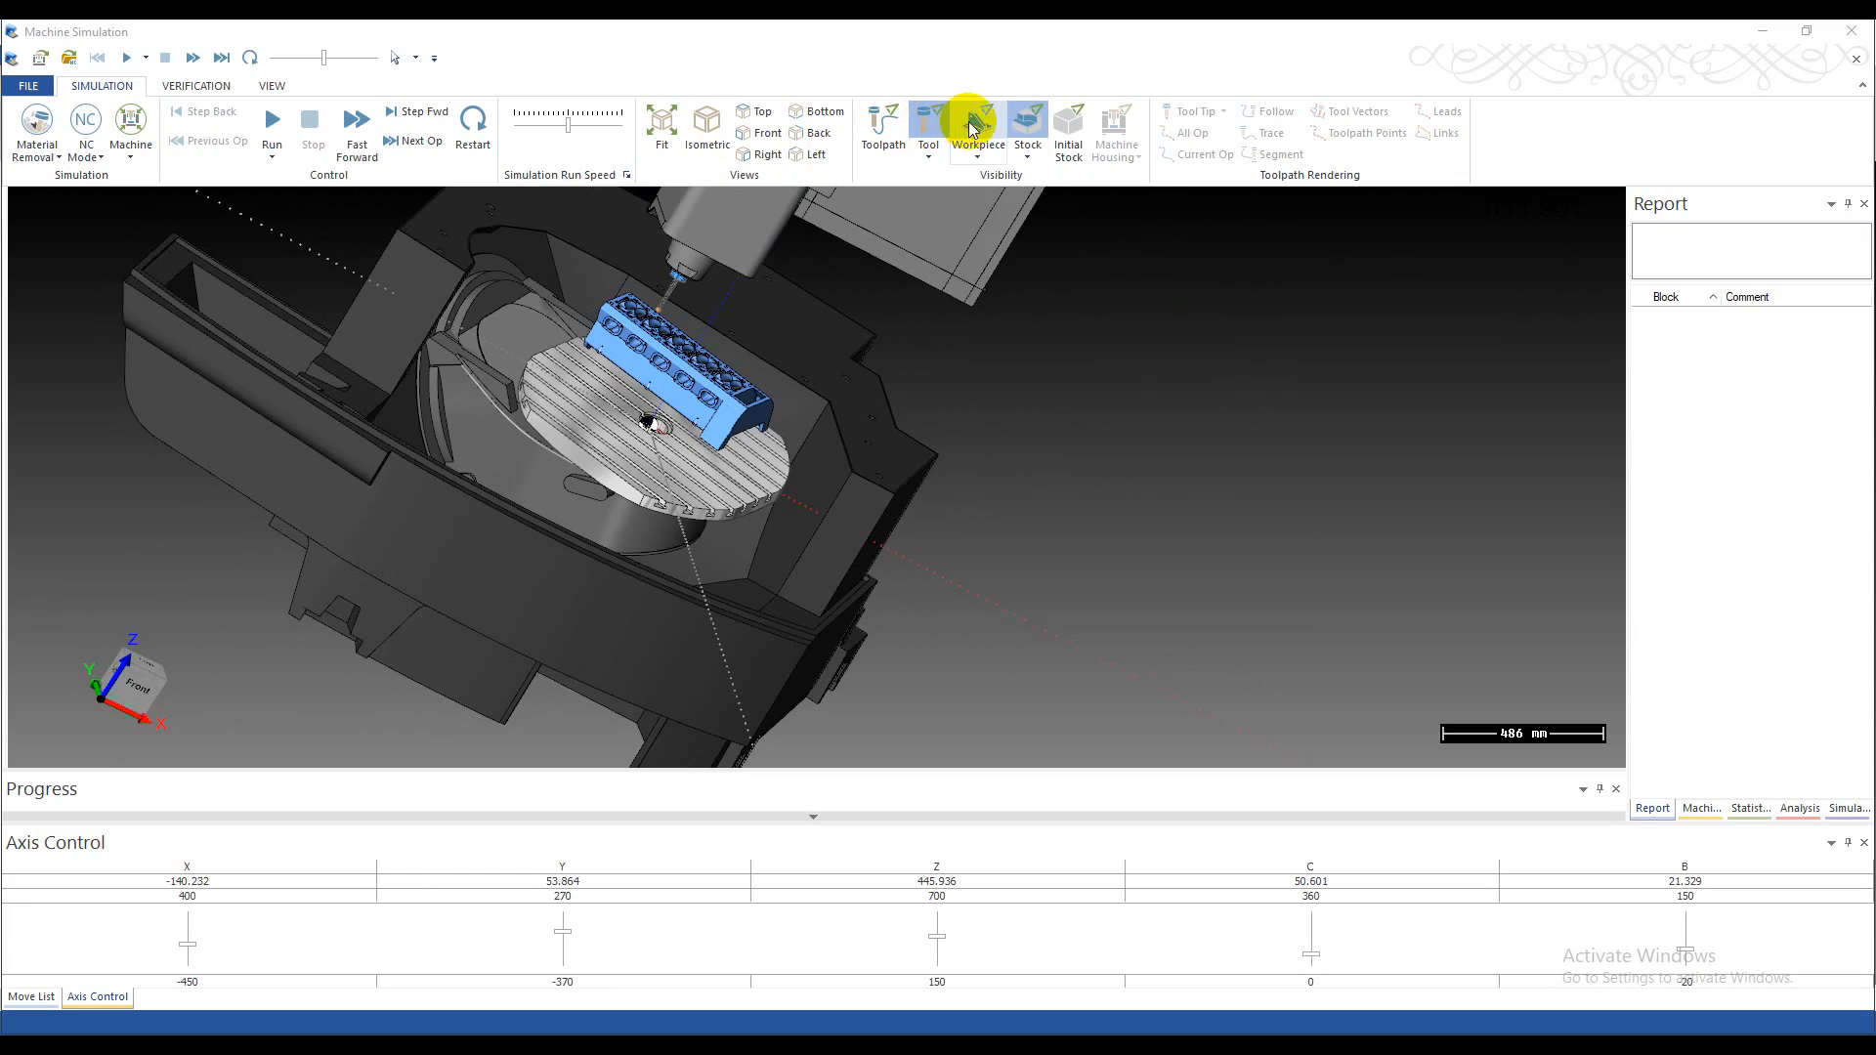
pyautogui.moveTo(686, 375); pyautogui.dragTo(891, 446)
pyautogui.scroll(5, 662, 422)
pyautogui.scroll(10, 661, 414)
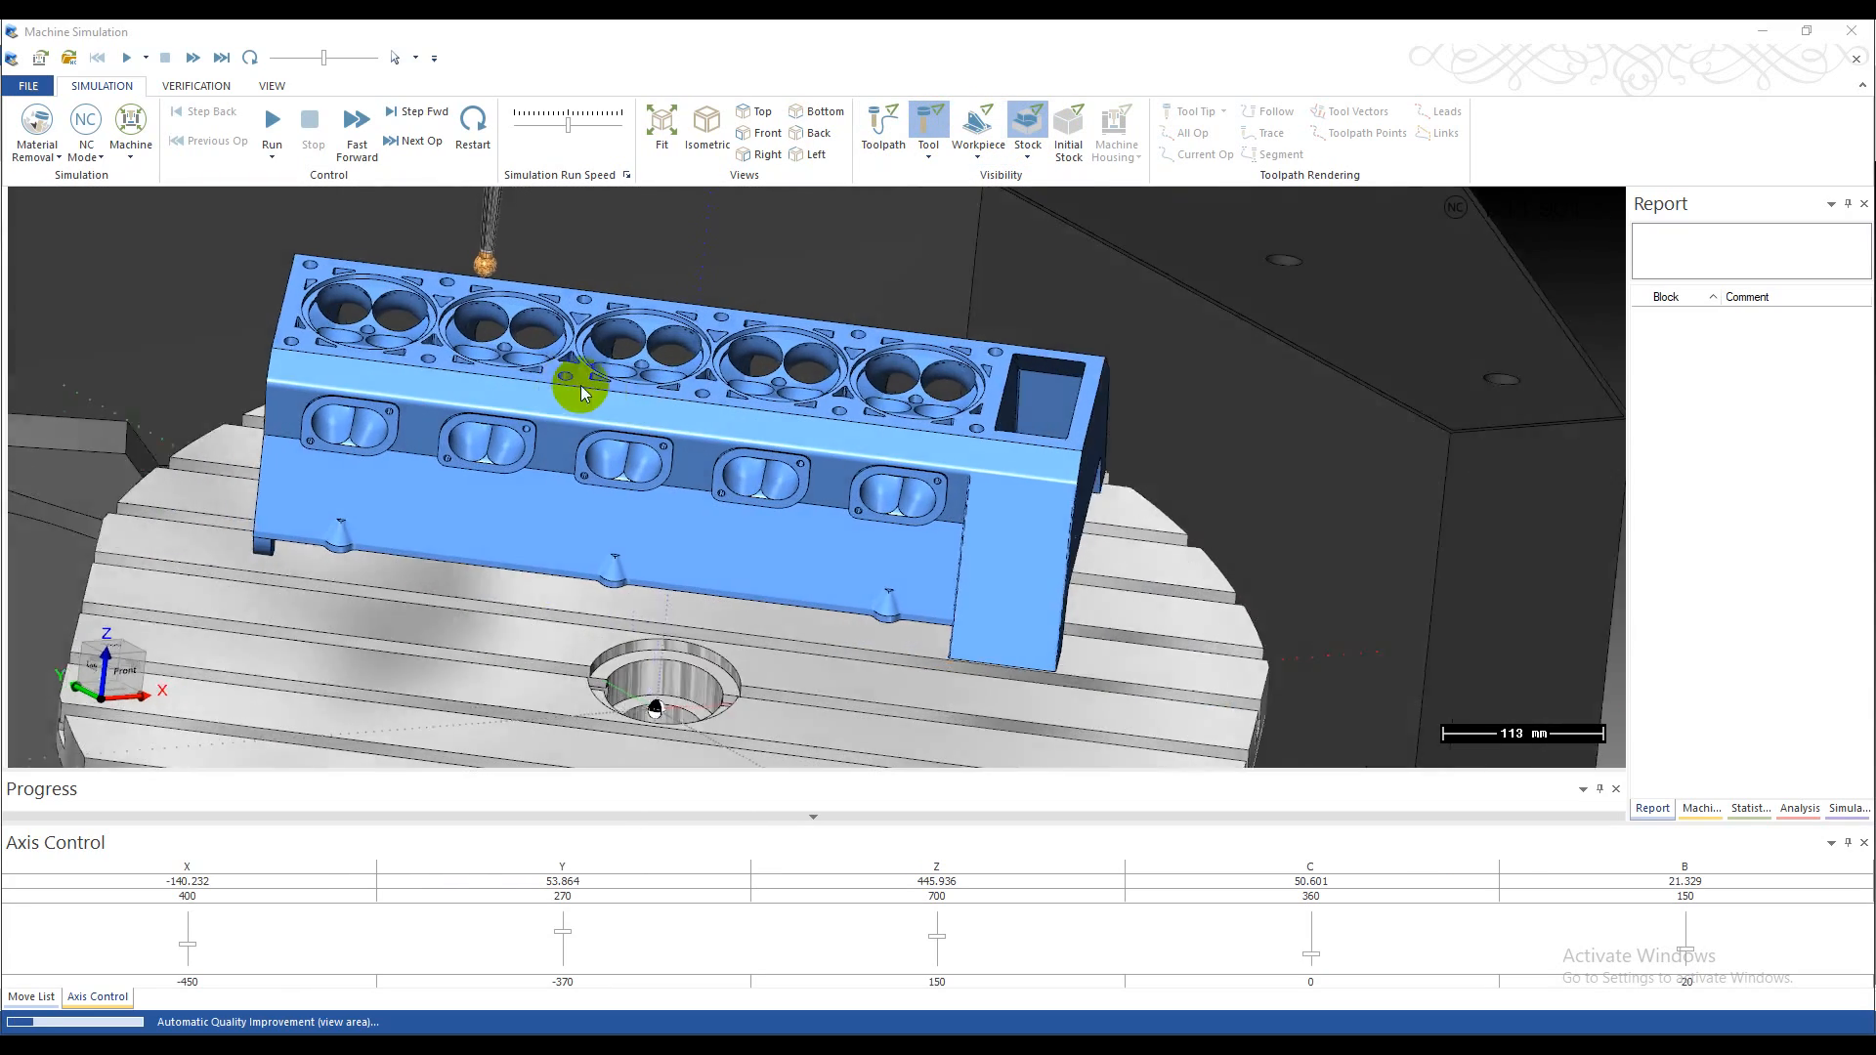
pyautogui.scroll(-6, 483, 337)
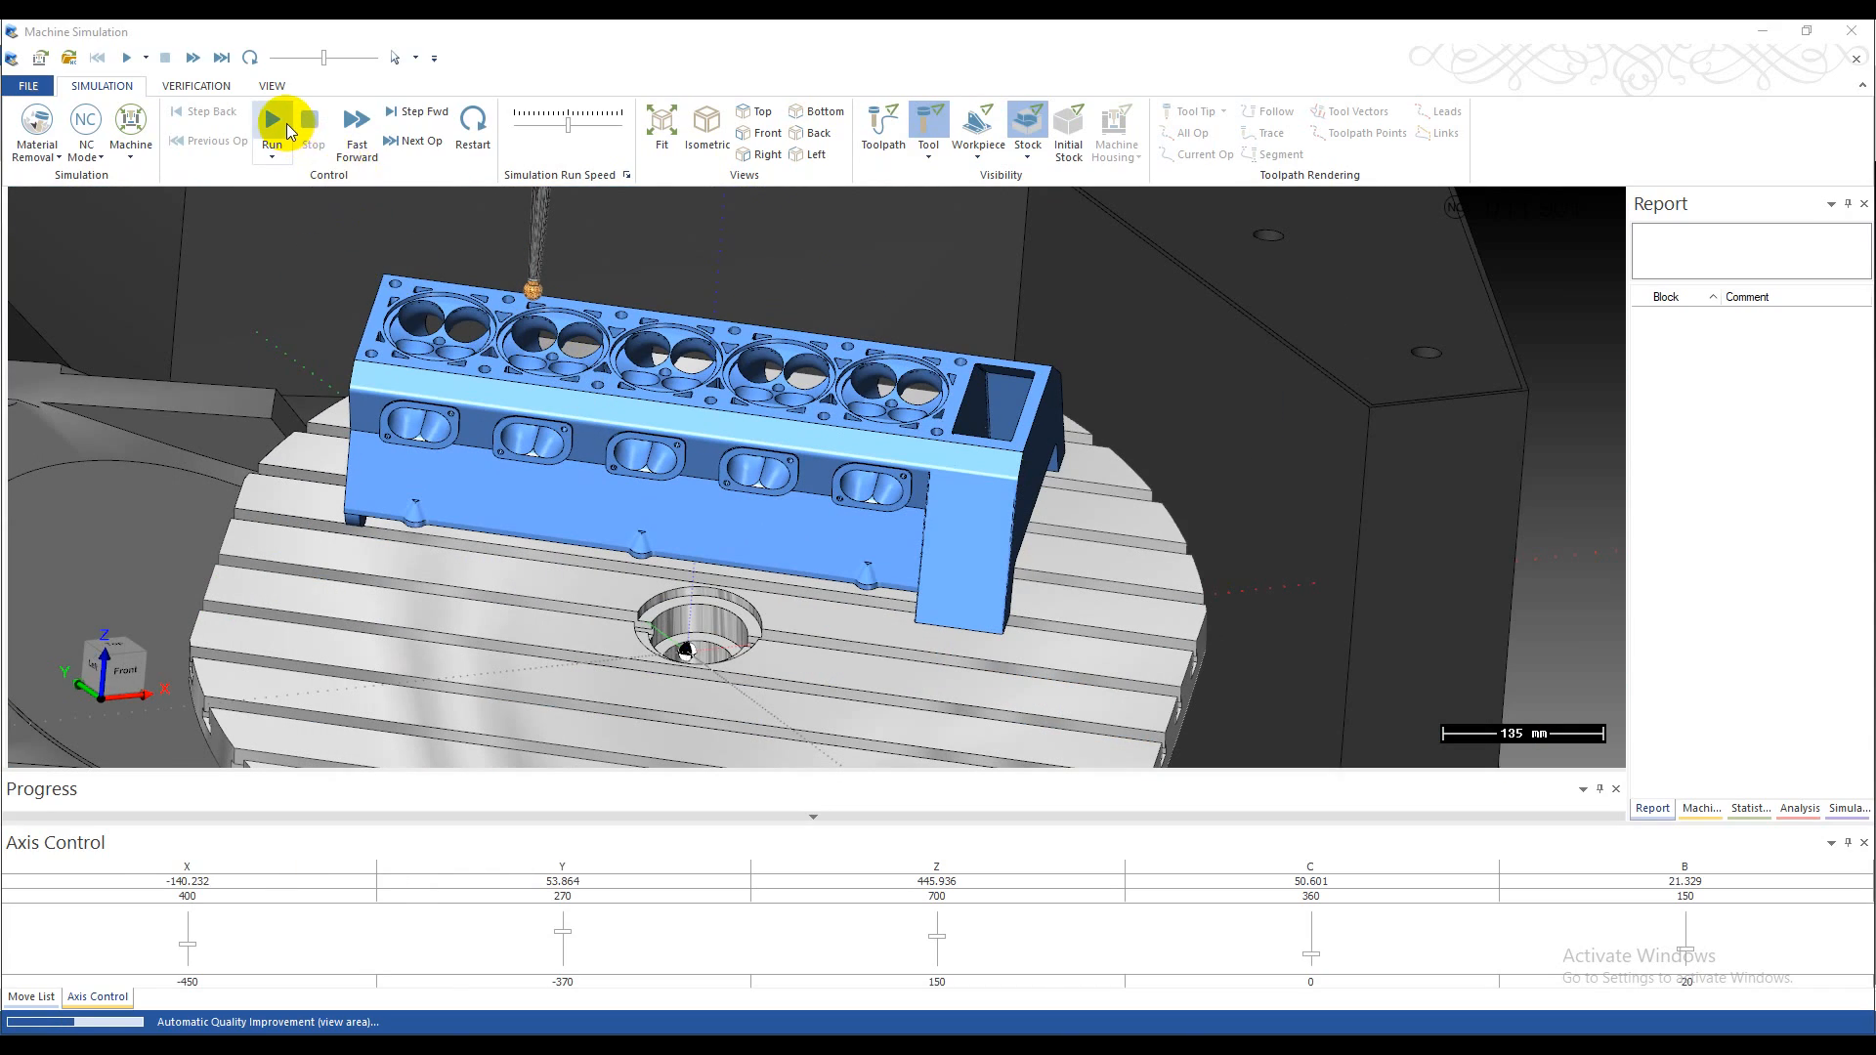
# - Run the simulation with the toolpath displayed and examine the lollipop cutter's and machine's motion in the port from several angles
pyautogui.scroll(12, 538, 381)
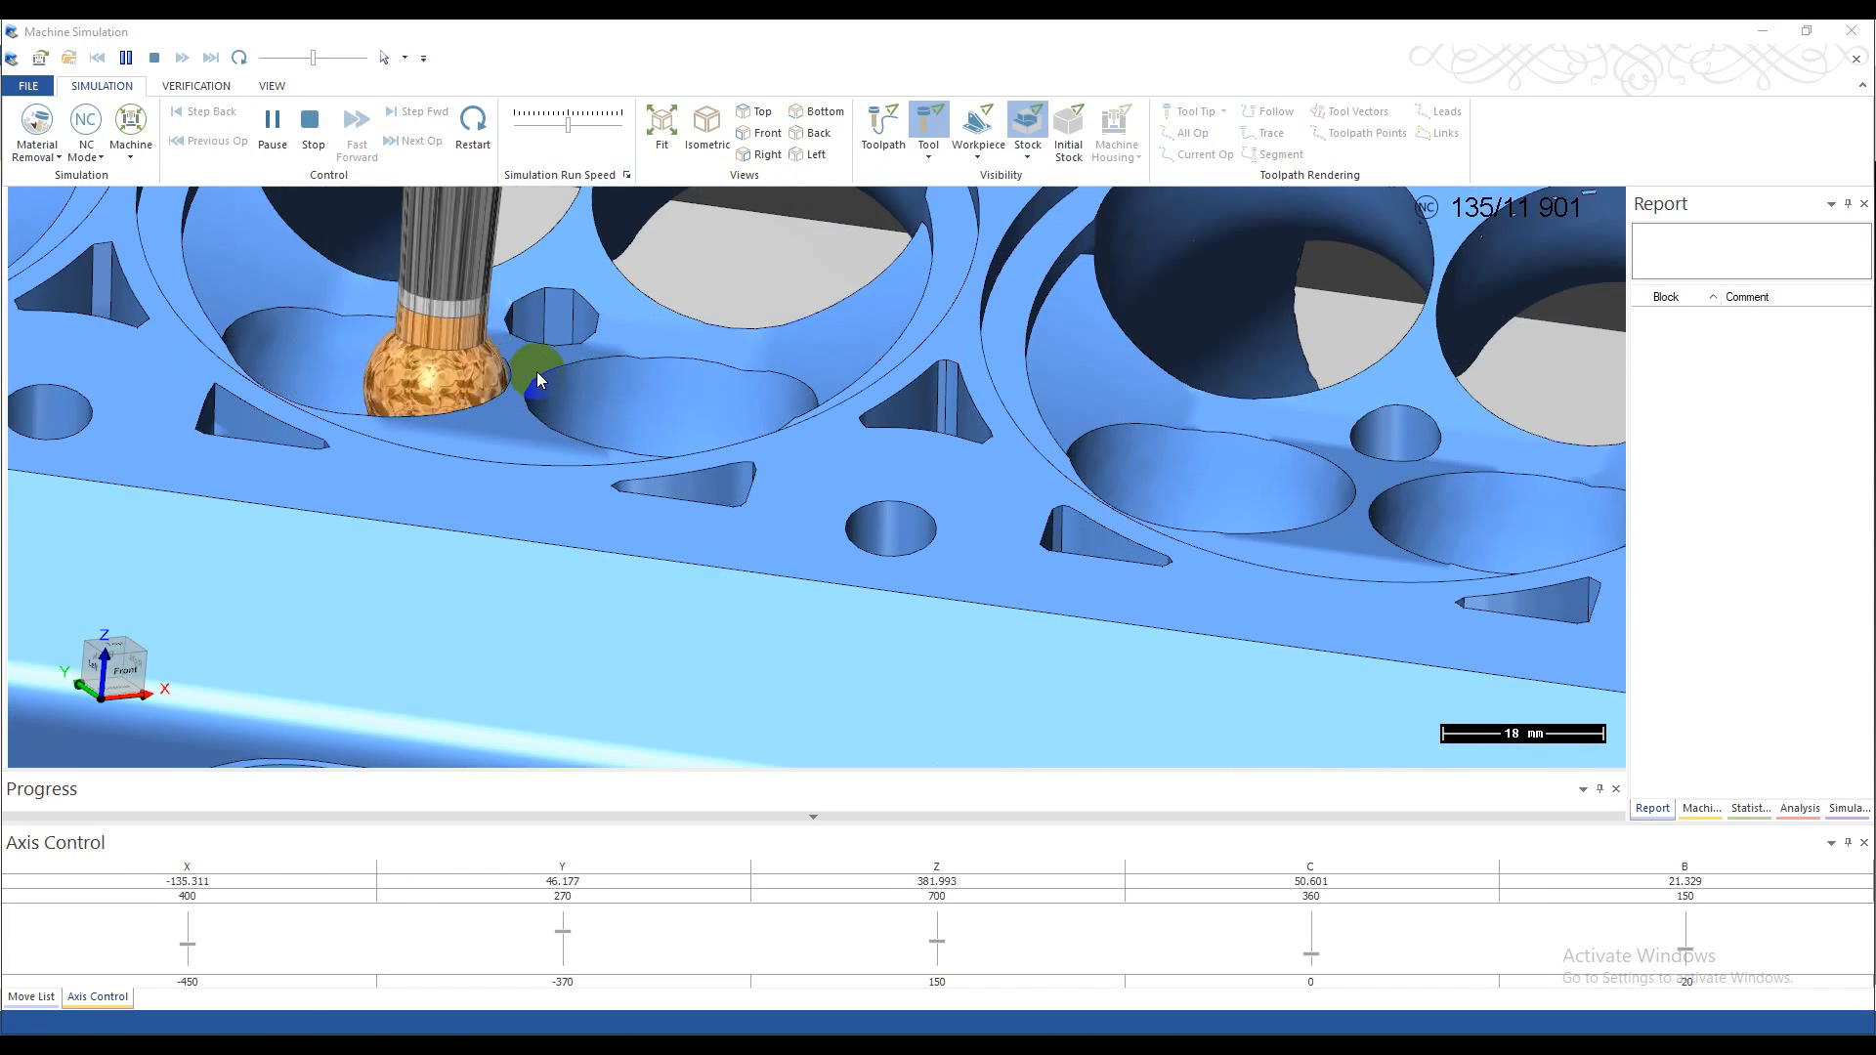
pyautogui.scroll(-2, 528, 379)
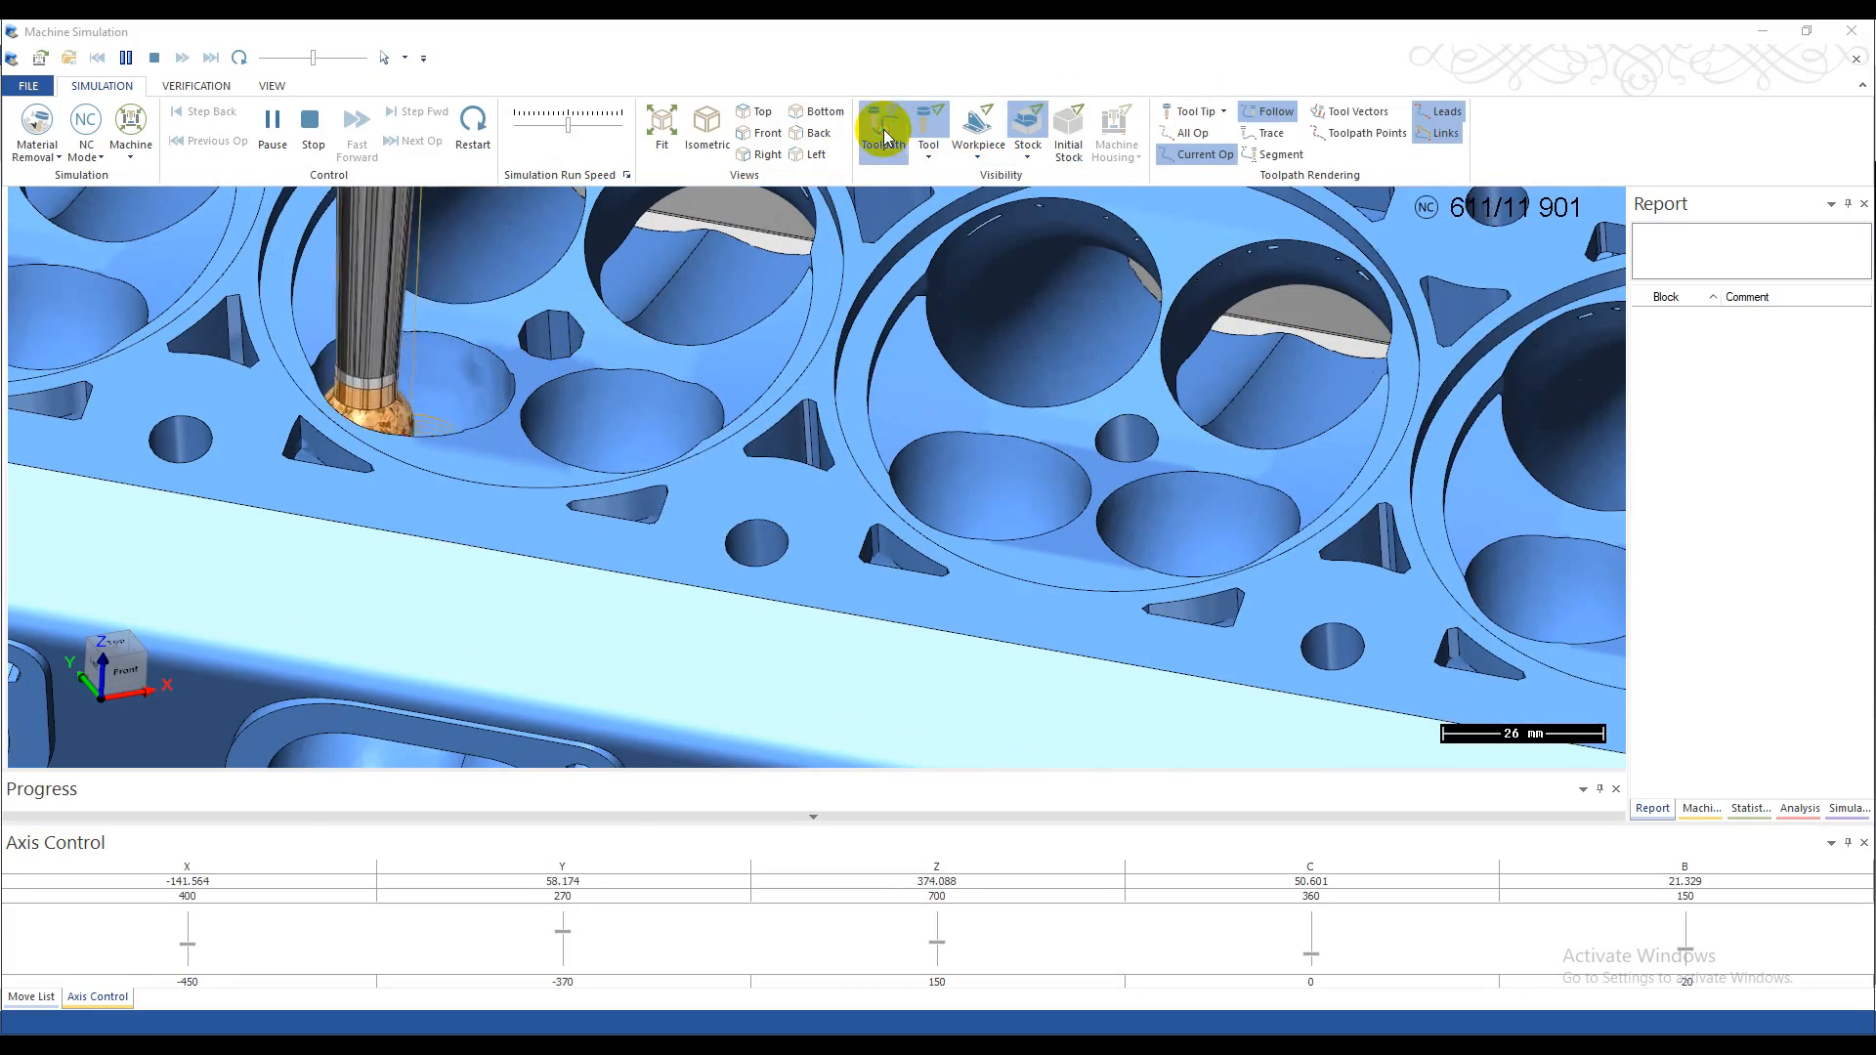
pyautogui.scroll(-8, 742, 346)
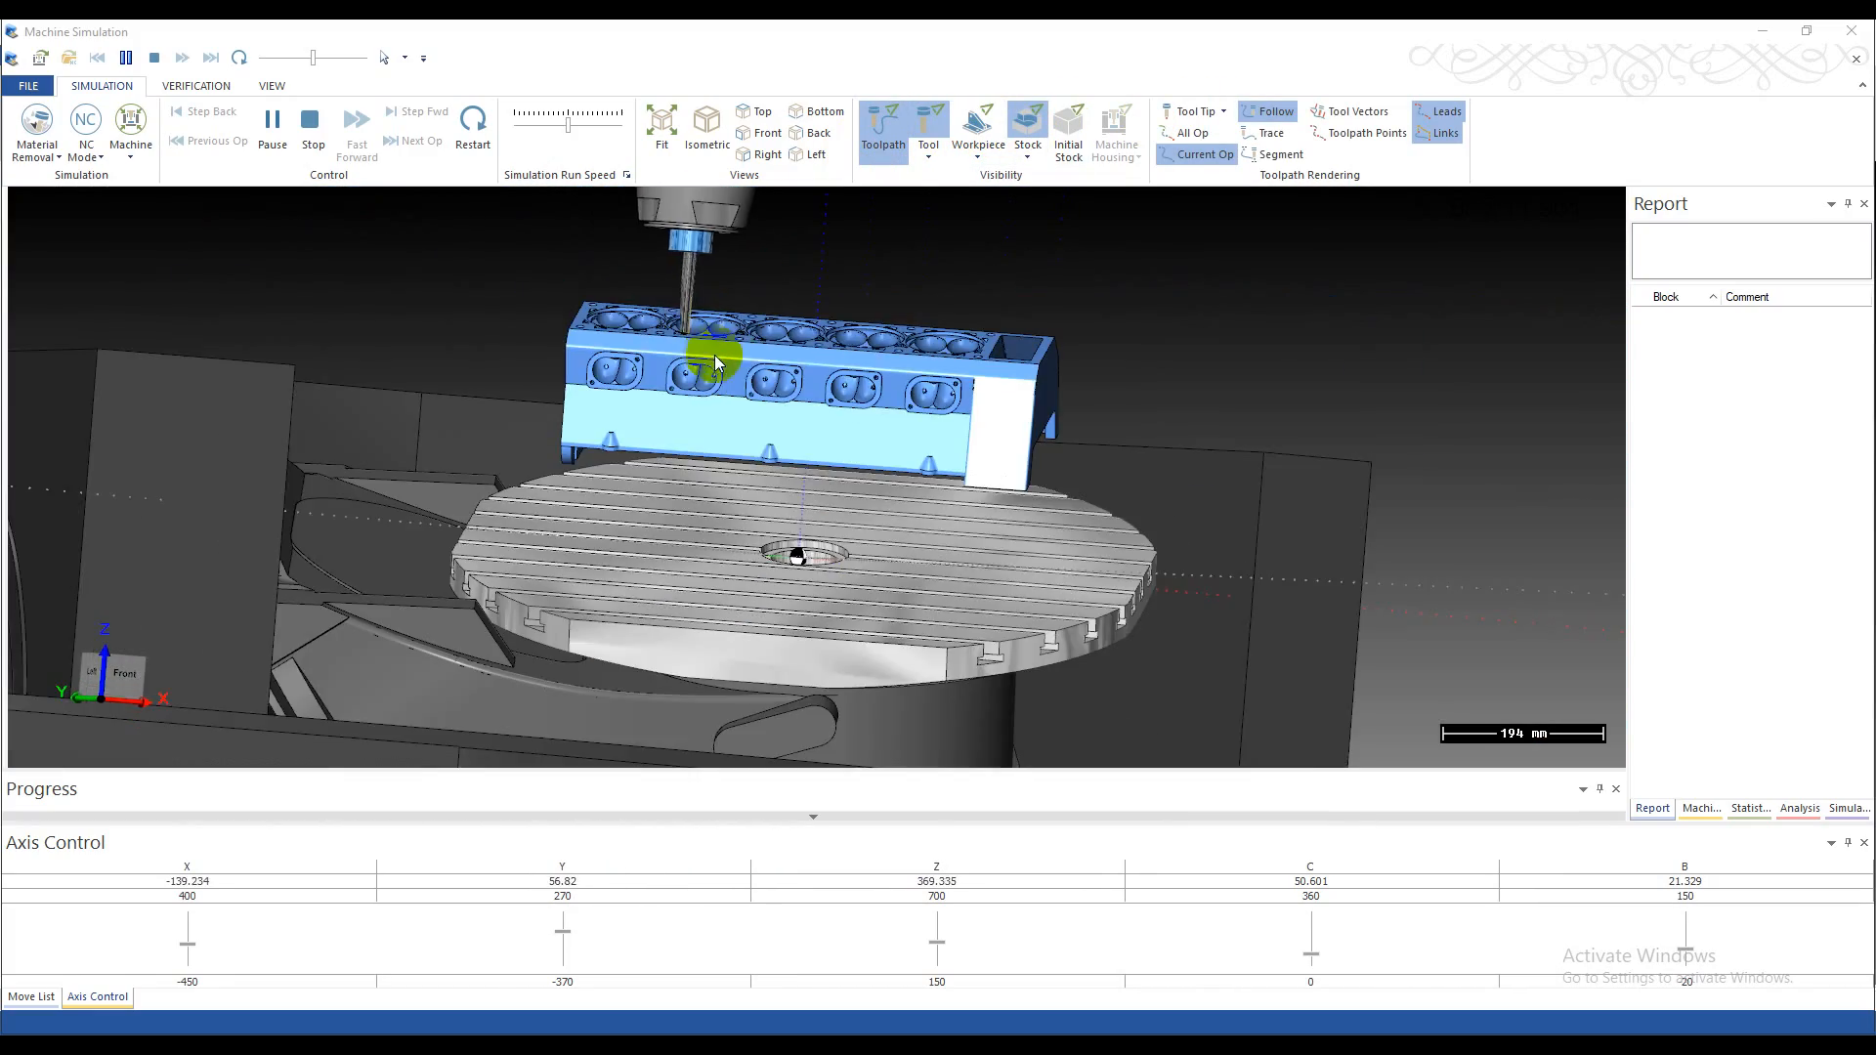
pyautogui.scroll(-3, 714, 358)
pyautogui.moveTo(692, 377); pyautogui.dragTo(737, 336, button='middle')
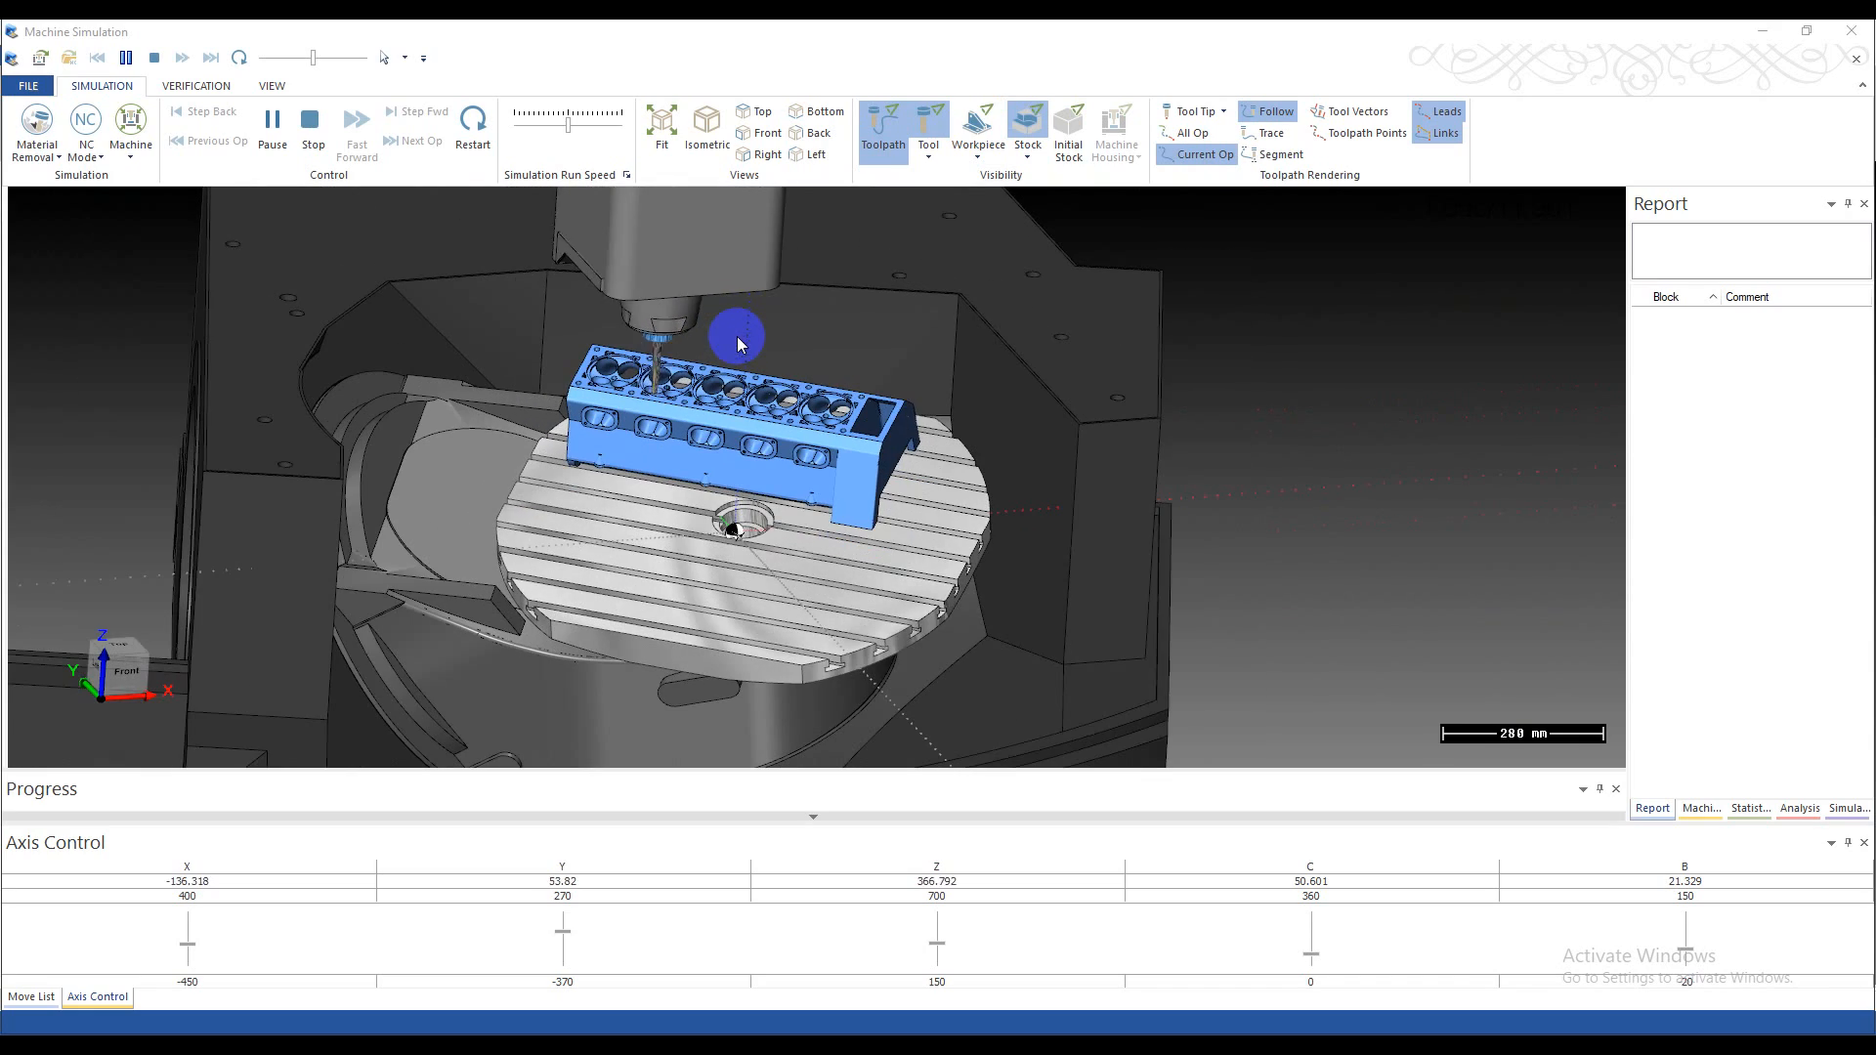
pyautogui.click(701, 391)
pyautogui.scroll(5, 802, 405)
pyautogui.moveTo(801, 406); pyautogui.dragTo(649, 389, button='middle')
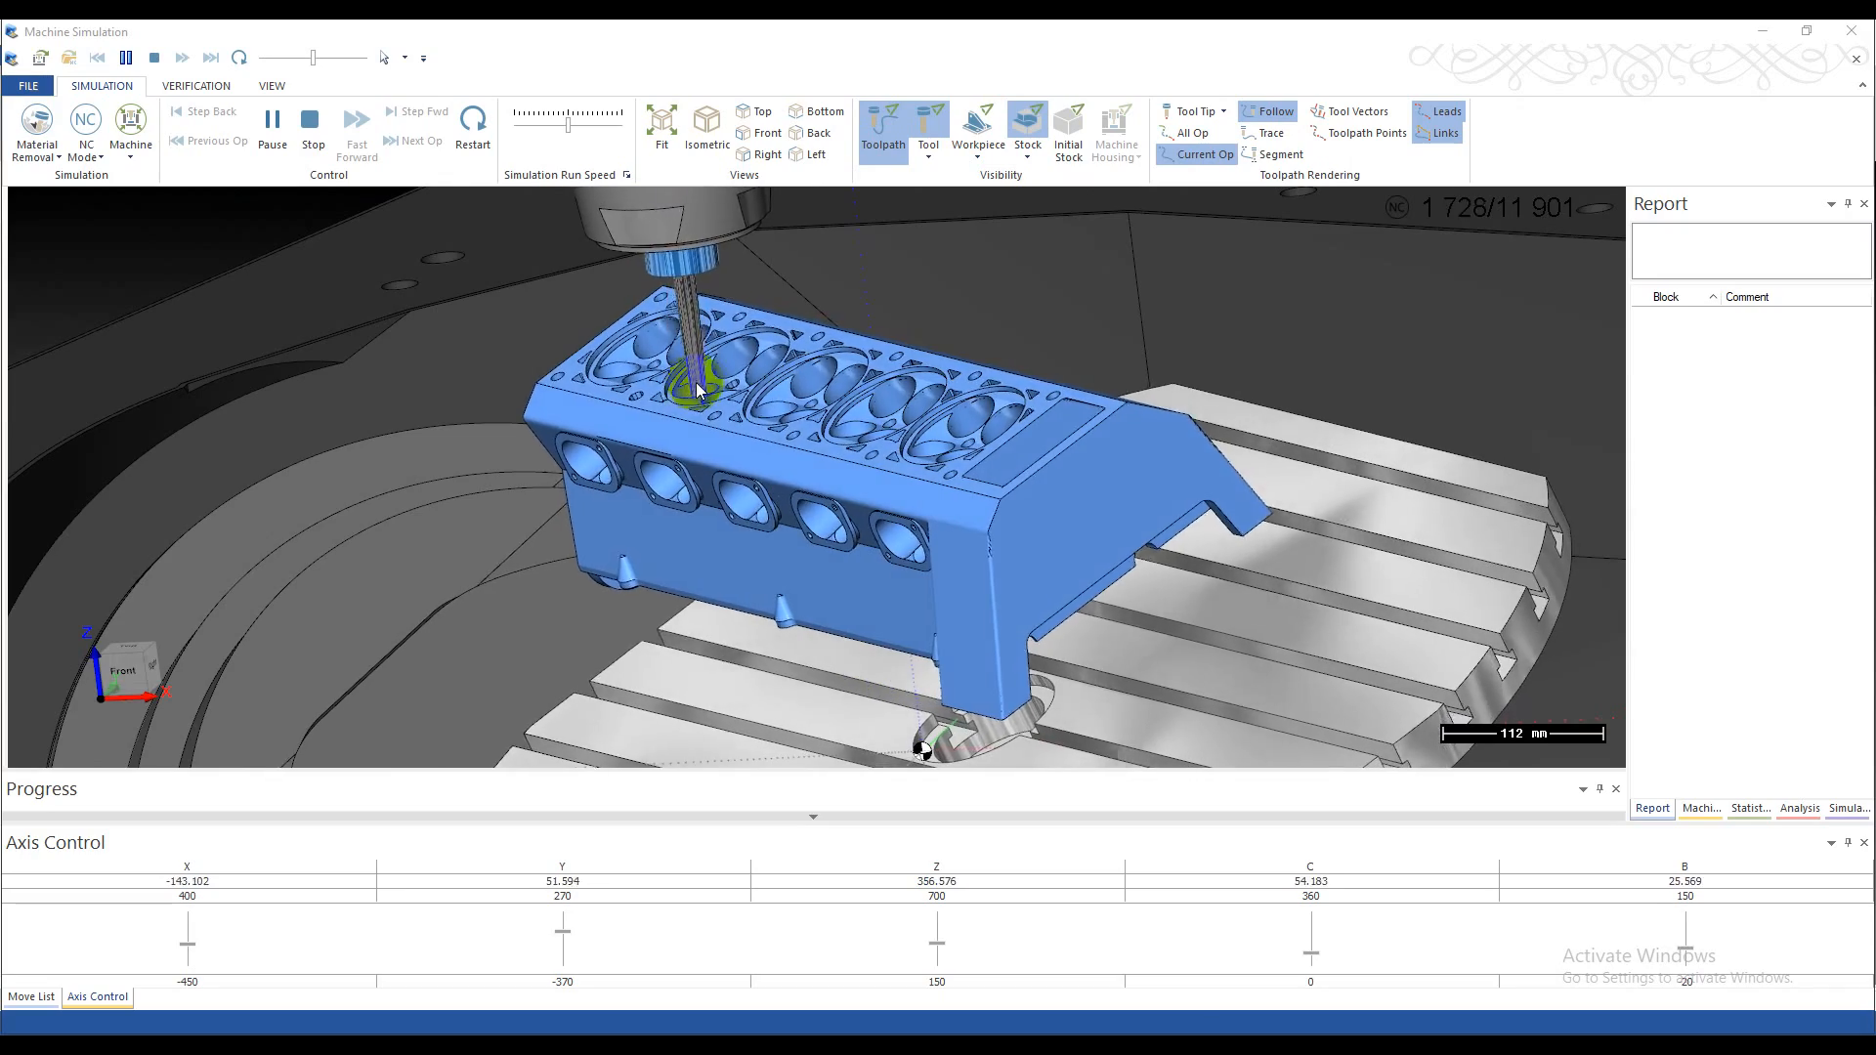
pyautogui.scroll(-5, 698, 389)
pyautogui.moveTo(712, 395); pyautogui.dragTo(723, 396, button='middle')
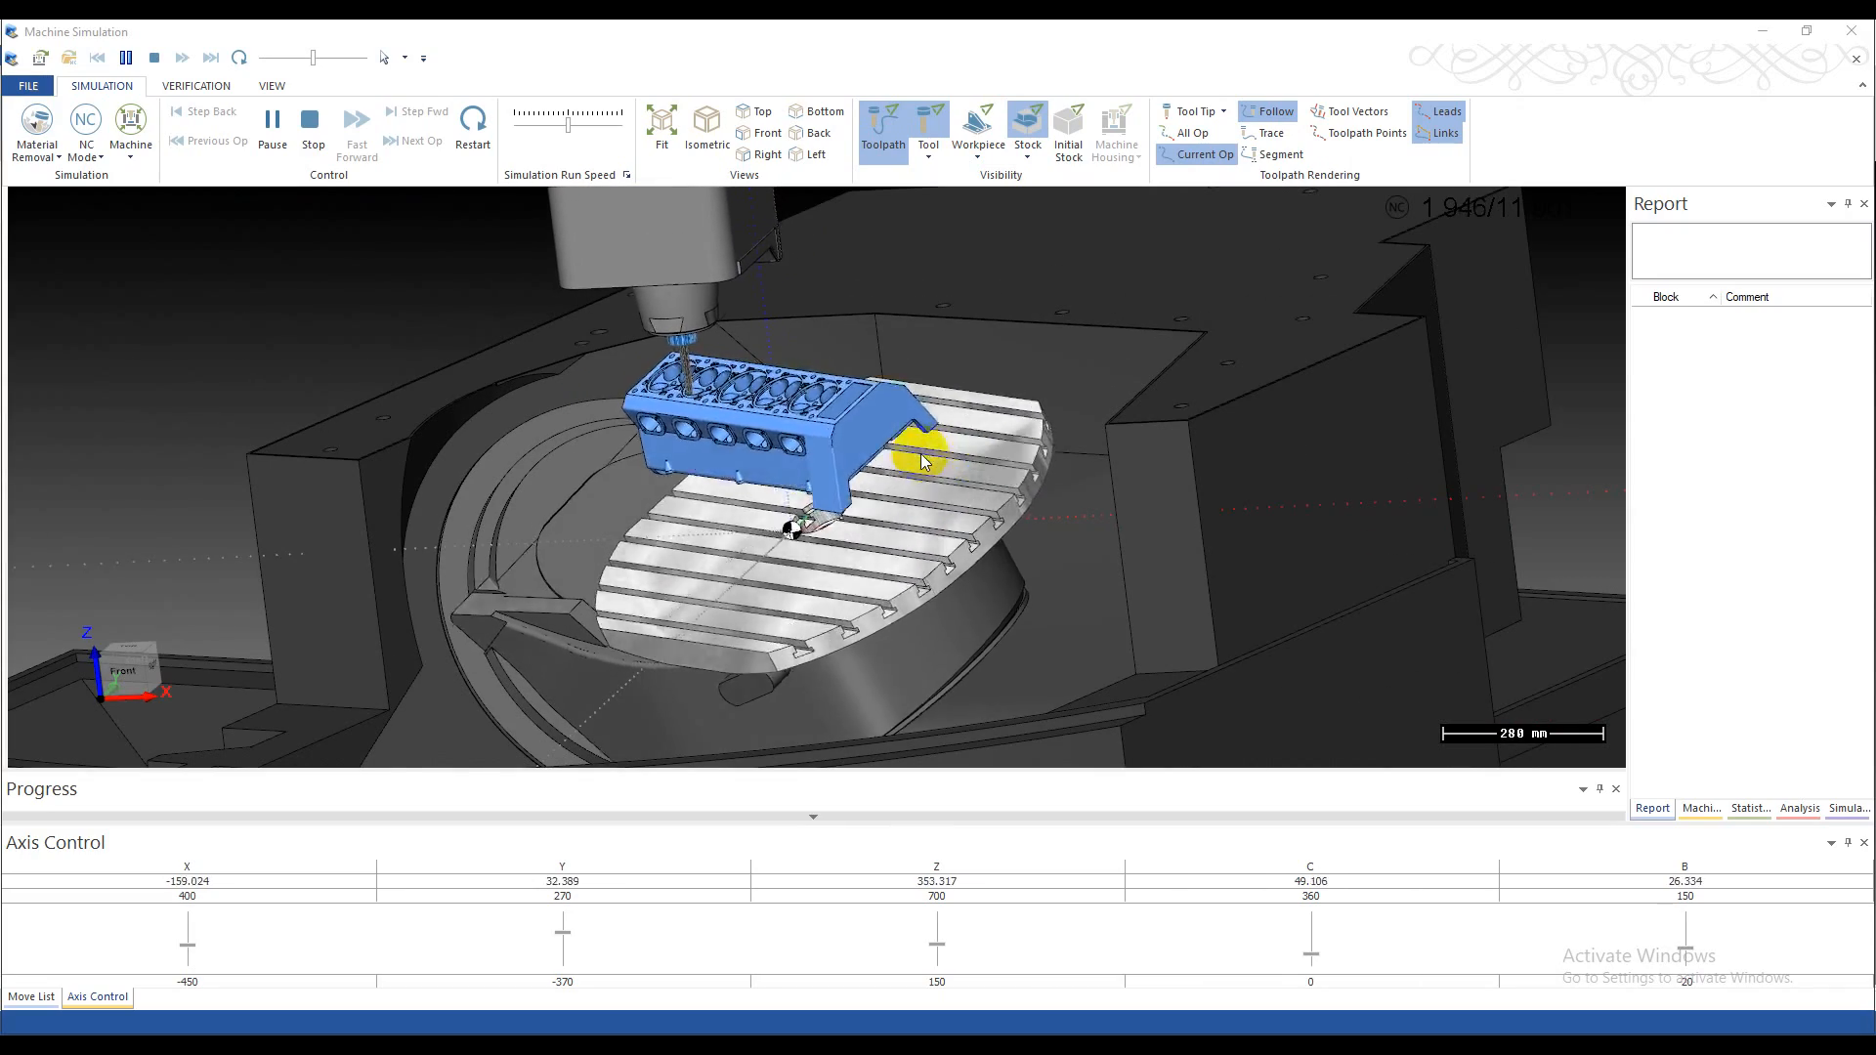
# - Slow the simulation slightly and make the stock translucent to examine the lollipop cutter's motion inside the cylinder head port
pyautogui.scroll(-2, 918, 456)
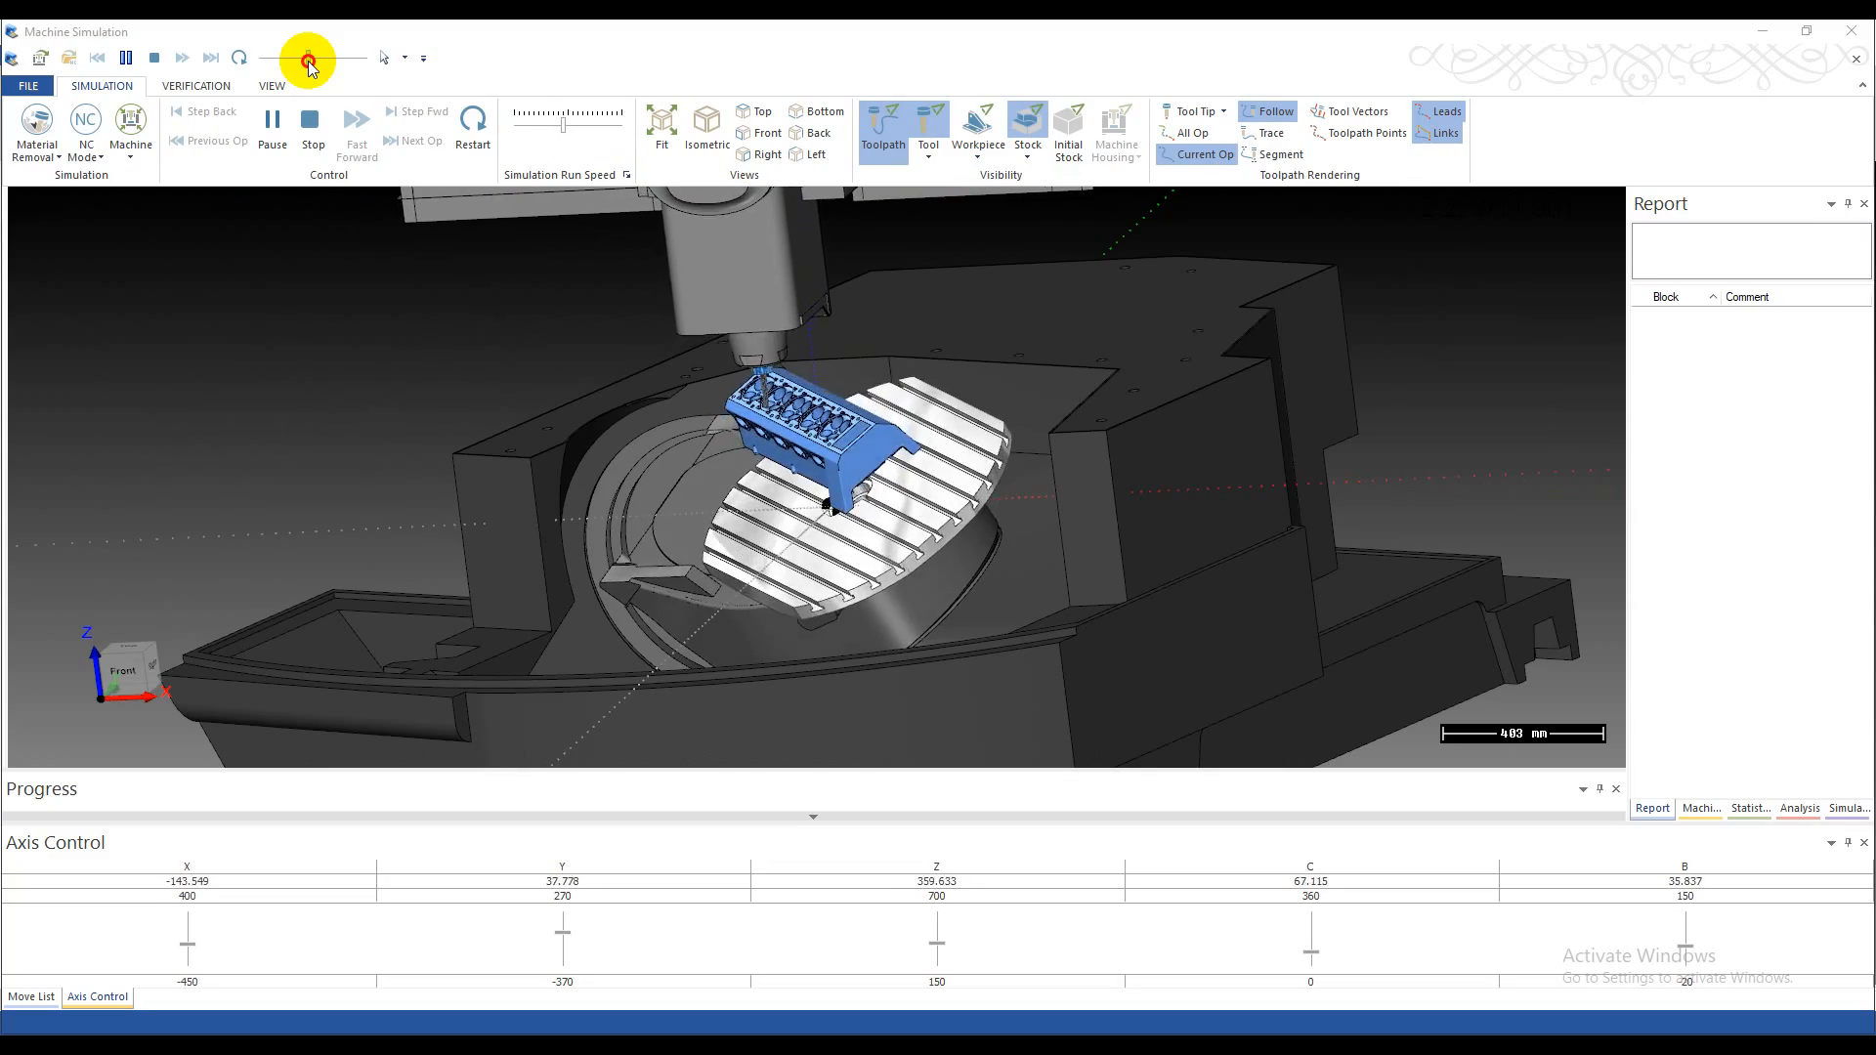
pyautogui.scroll(8, 766, 422)
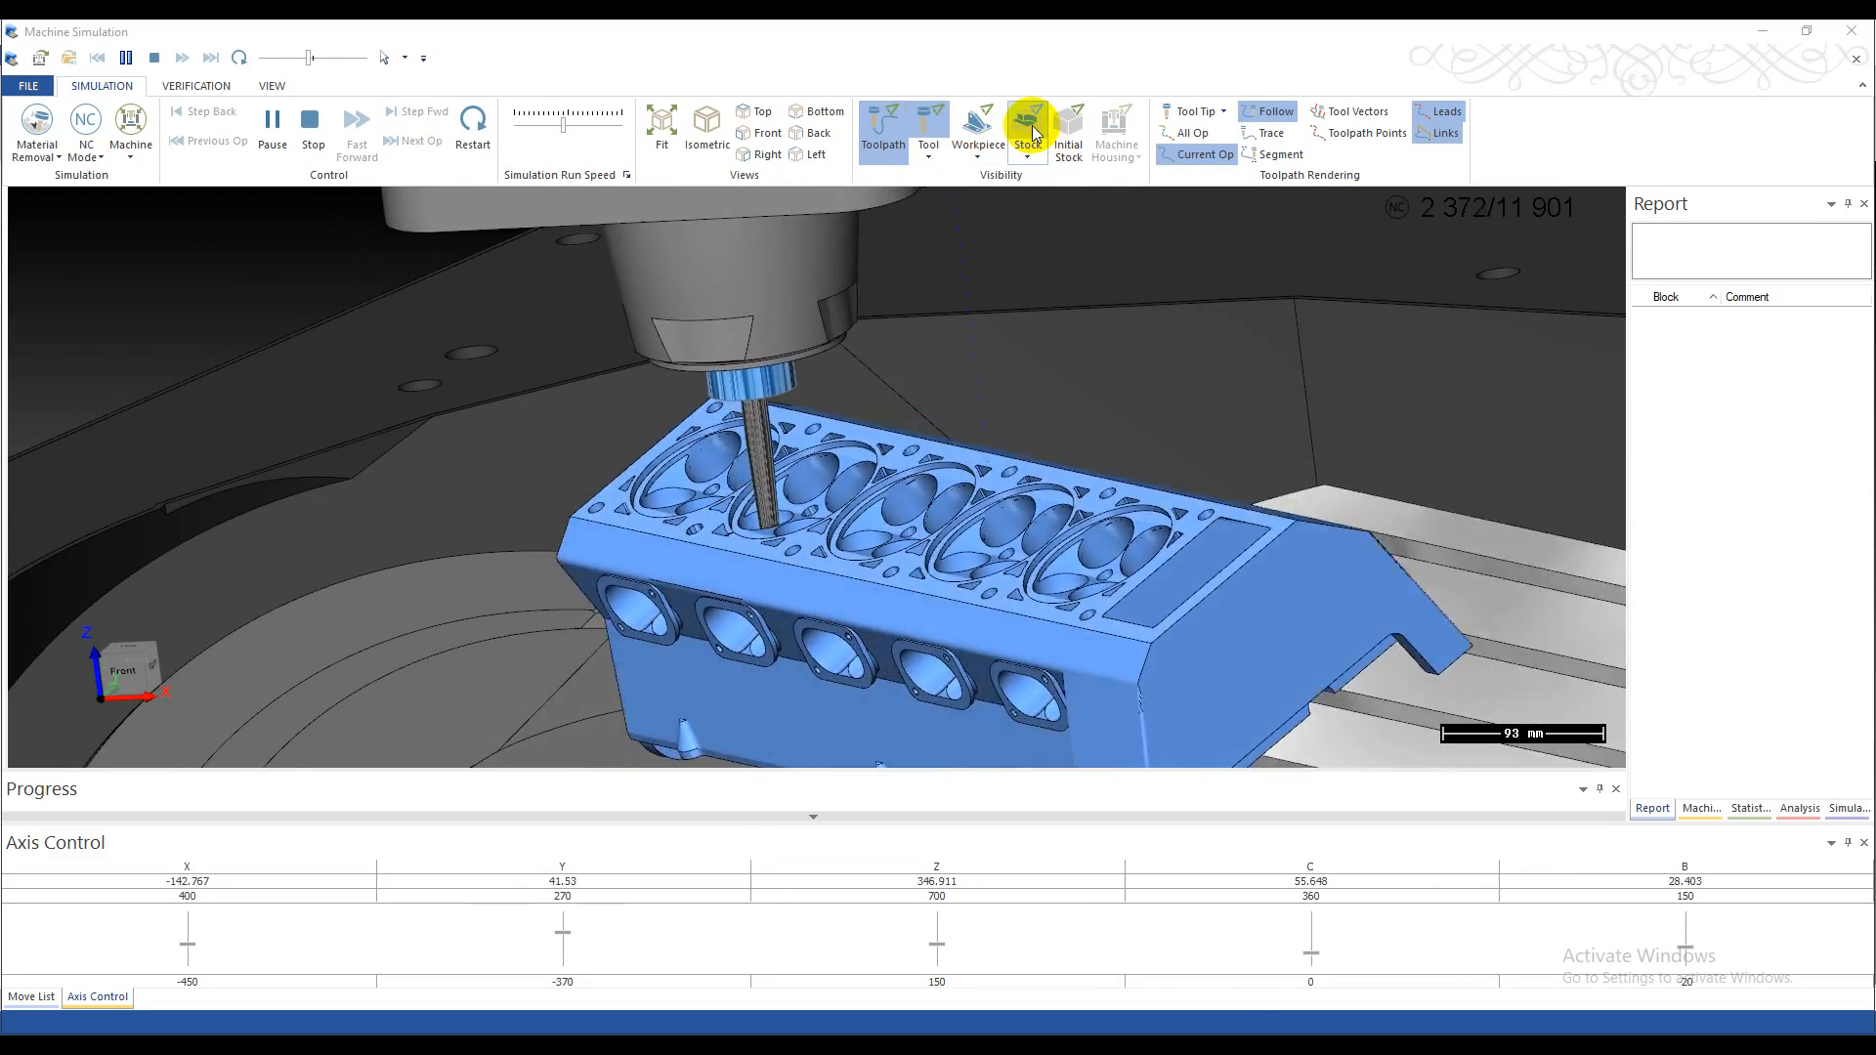
pyautogui.click(1063, 151)
pyautogui.scroll(-4, 738, 552)
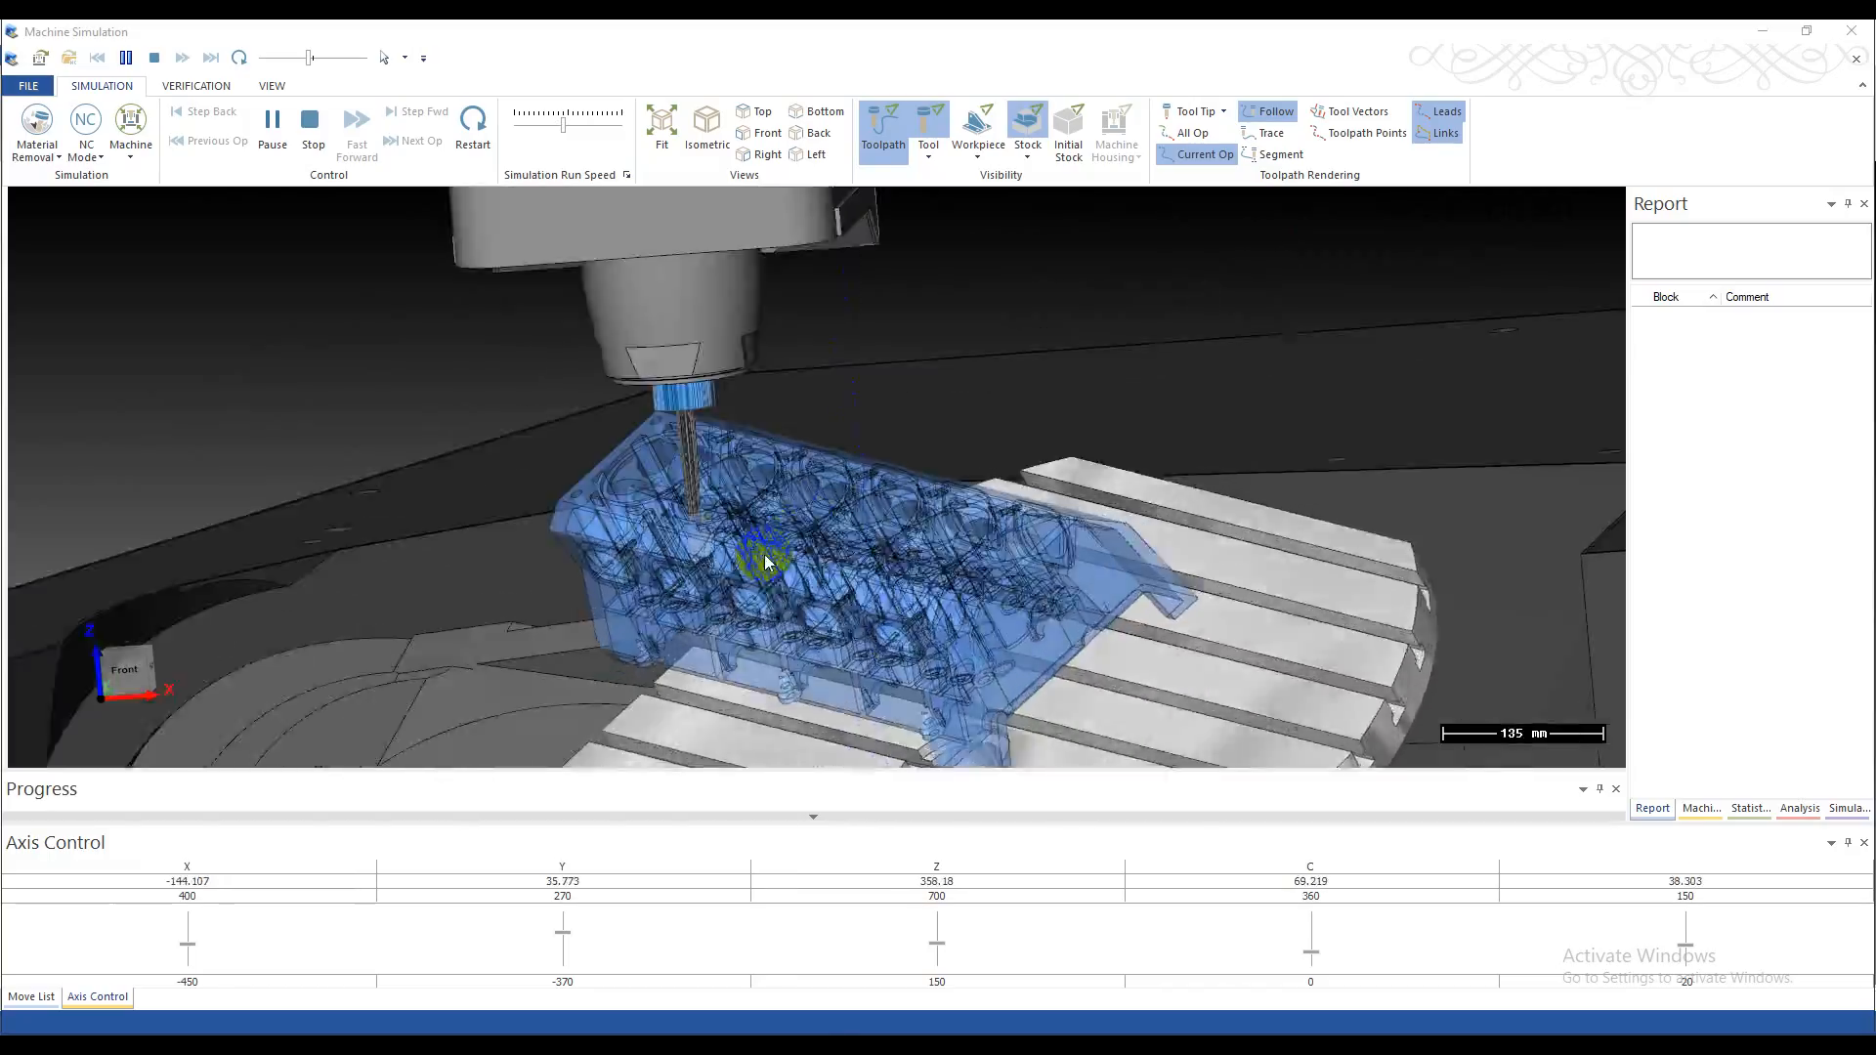
pyautogui.scroll(9, 739, 552)
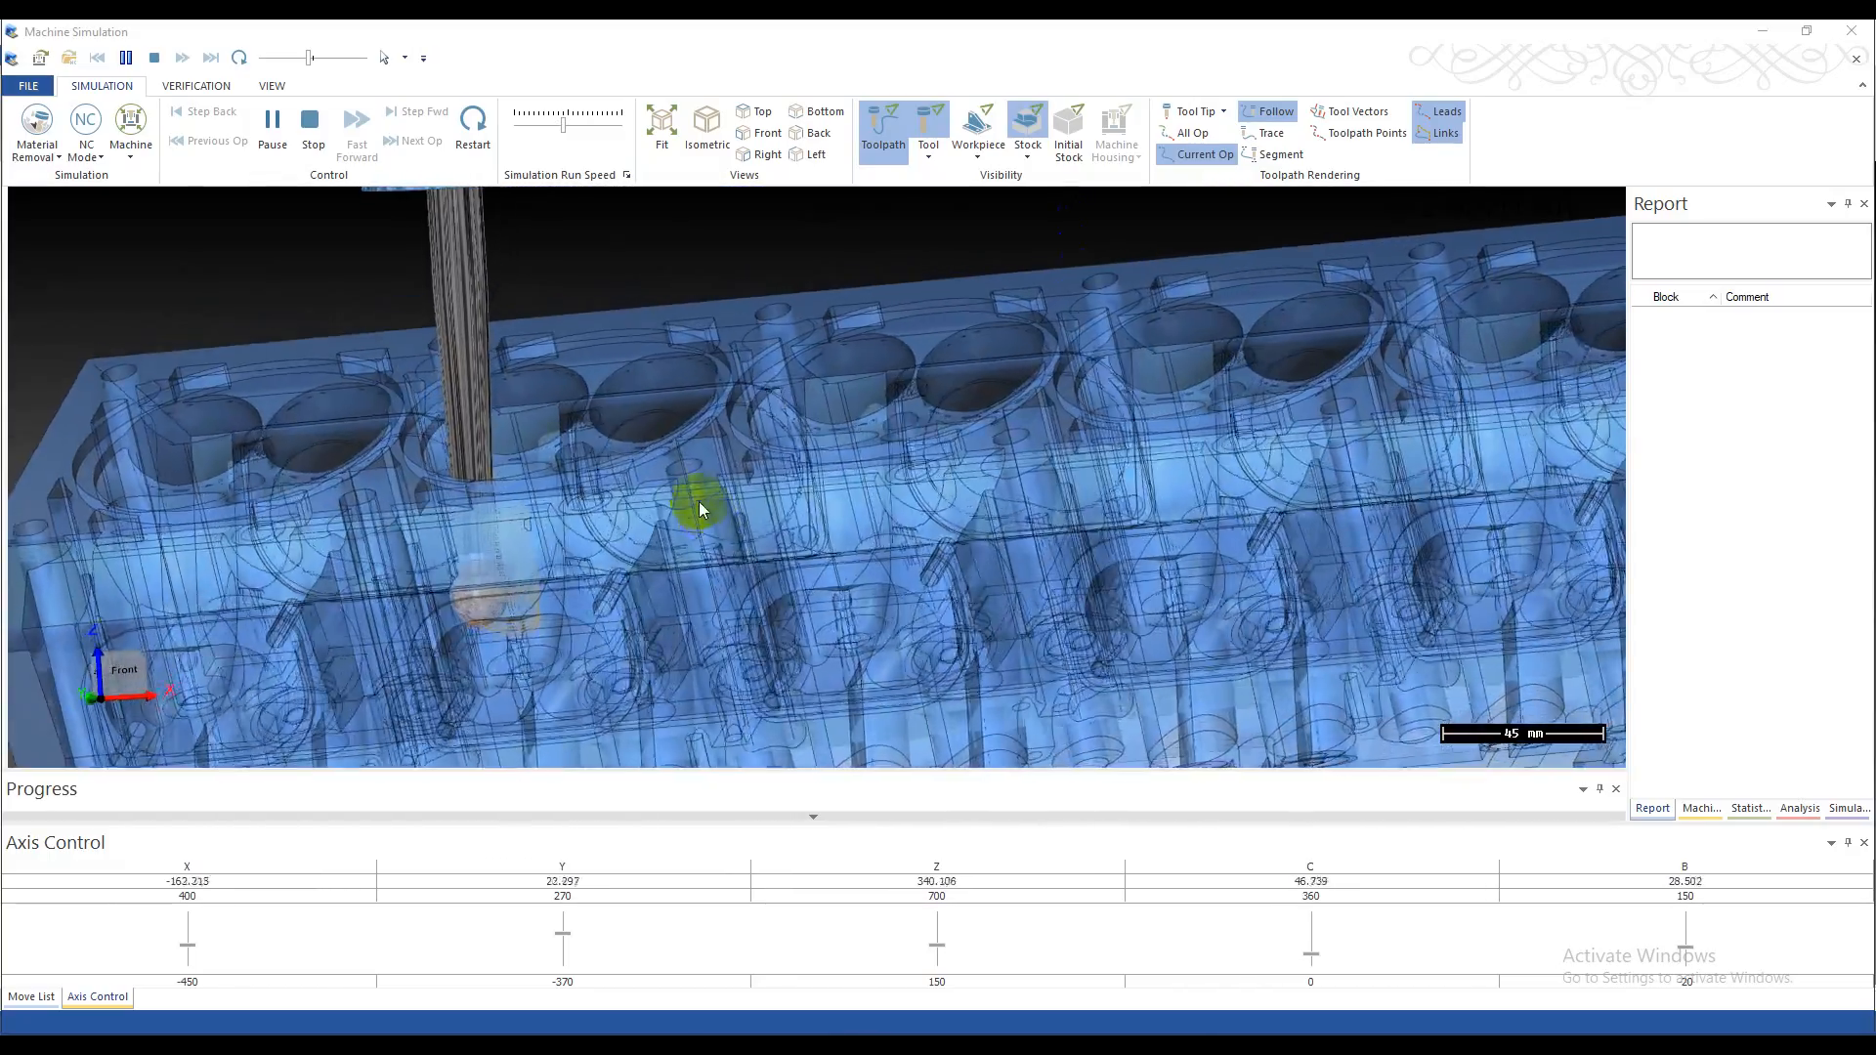
pyautogui.scroll(-6, 688, 492)
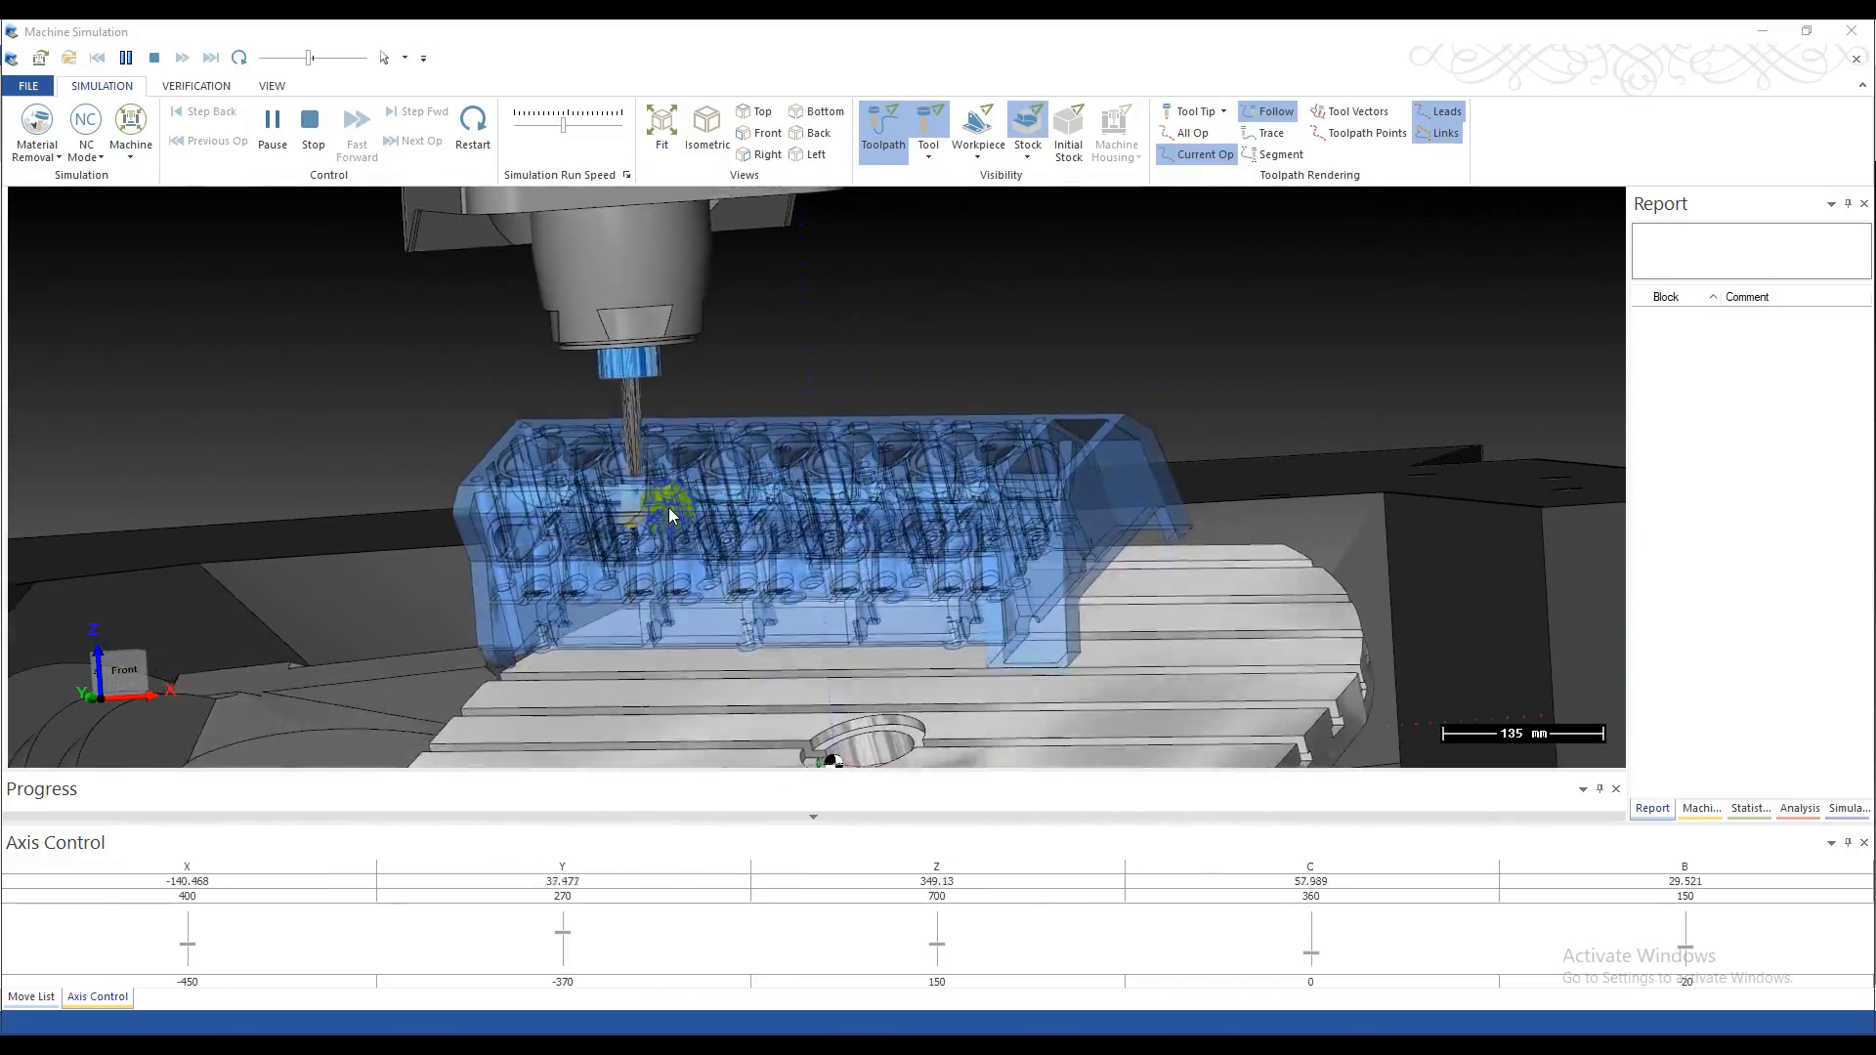
pyautogui.scroll(-3, 665, 510)
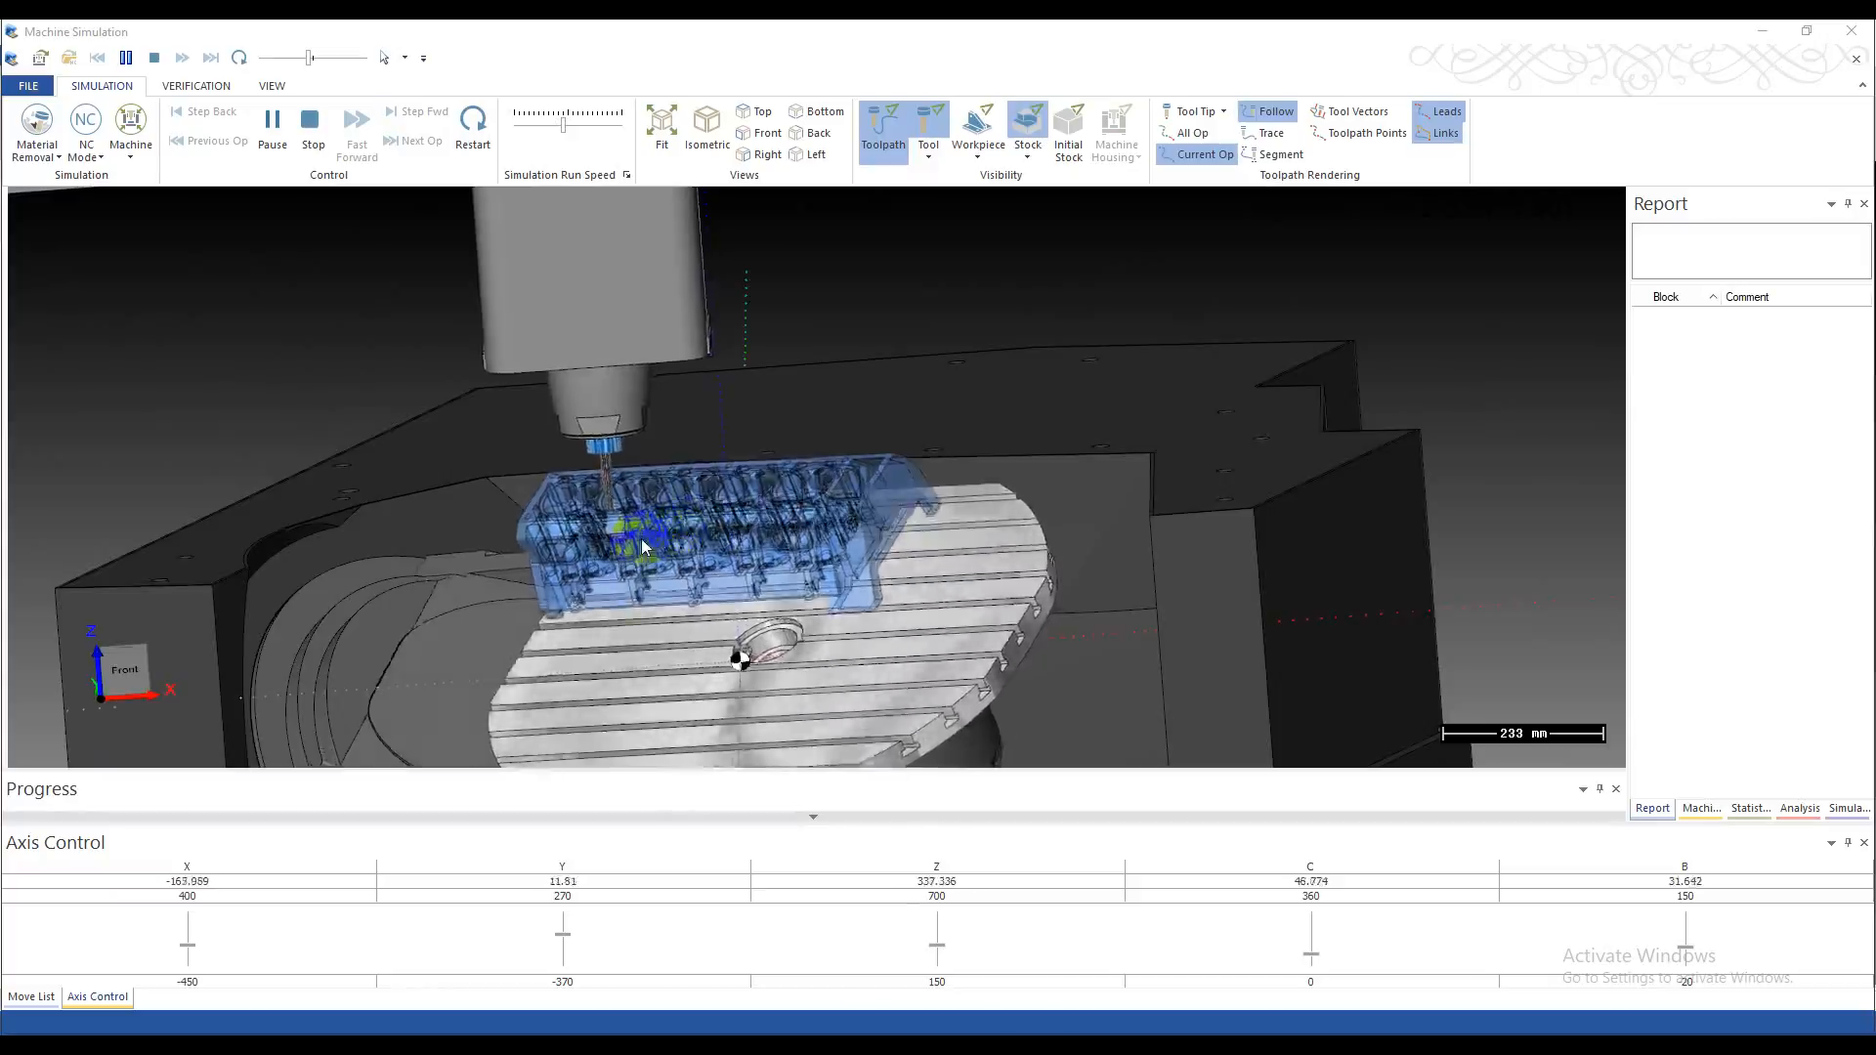
pyautogui.scroll(10, 541, 542)
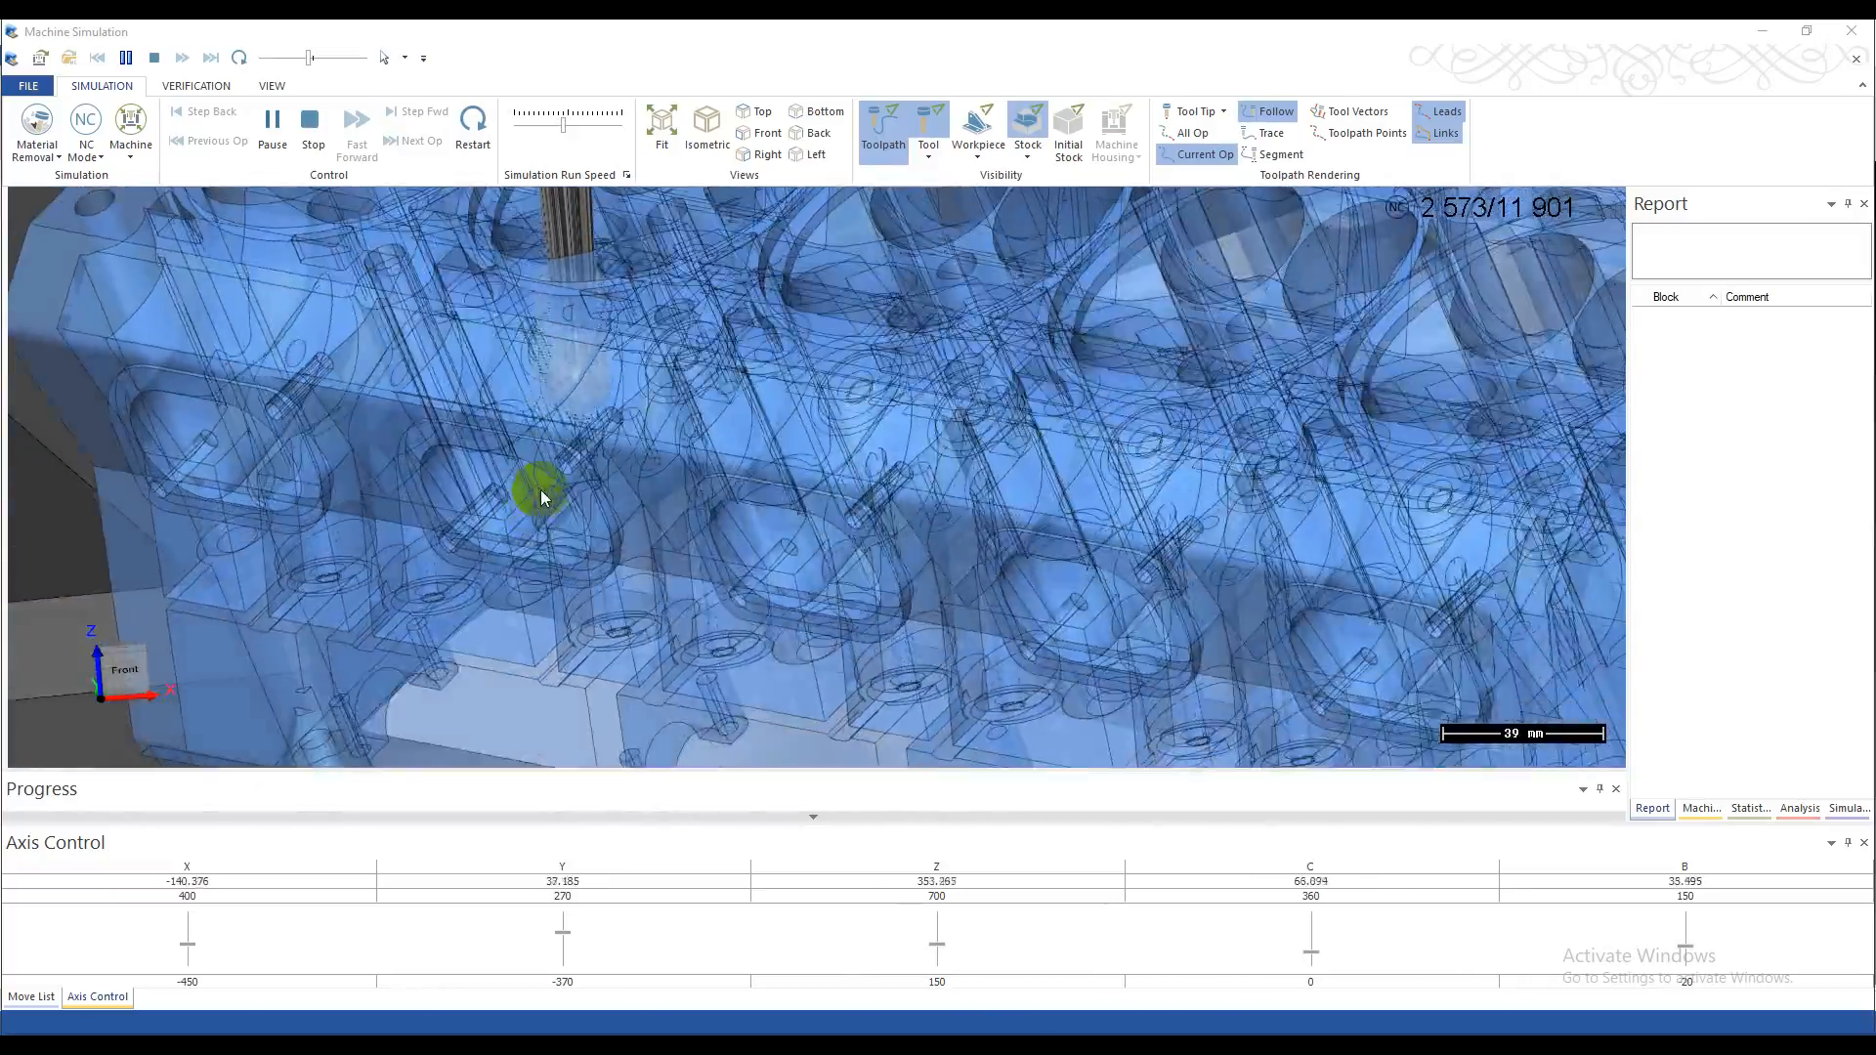
pyautogui.moveTo(541, 489); pyautogui.dragTo(643, 503, button='middle')
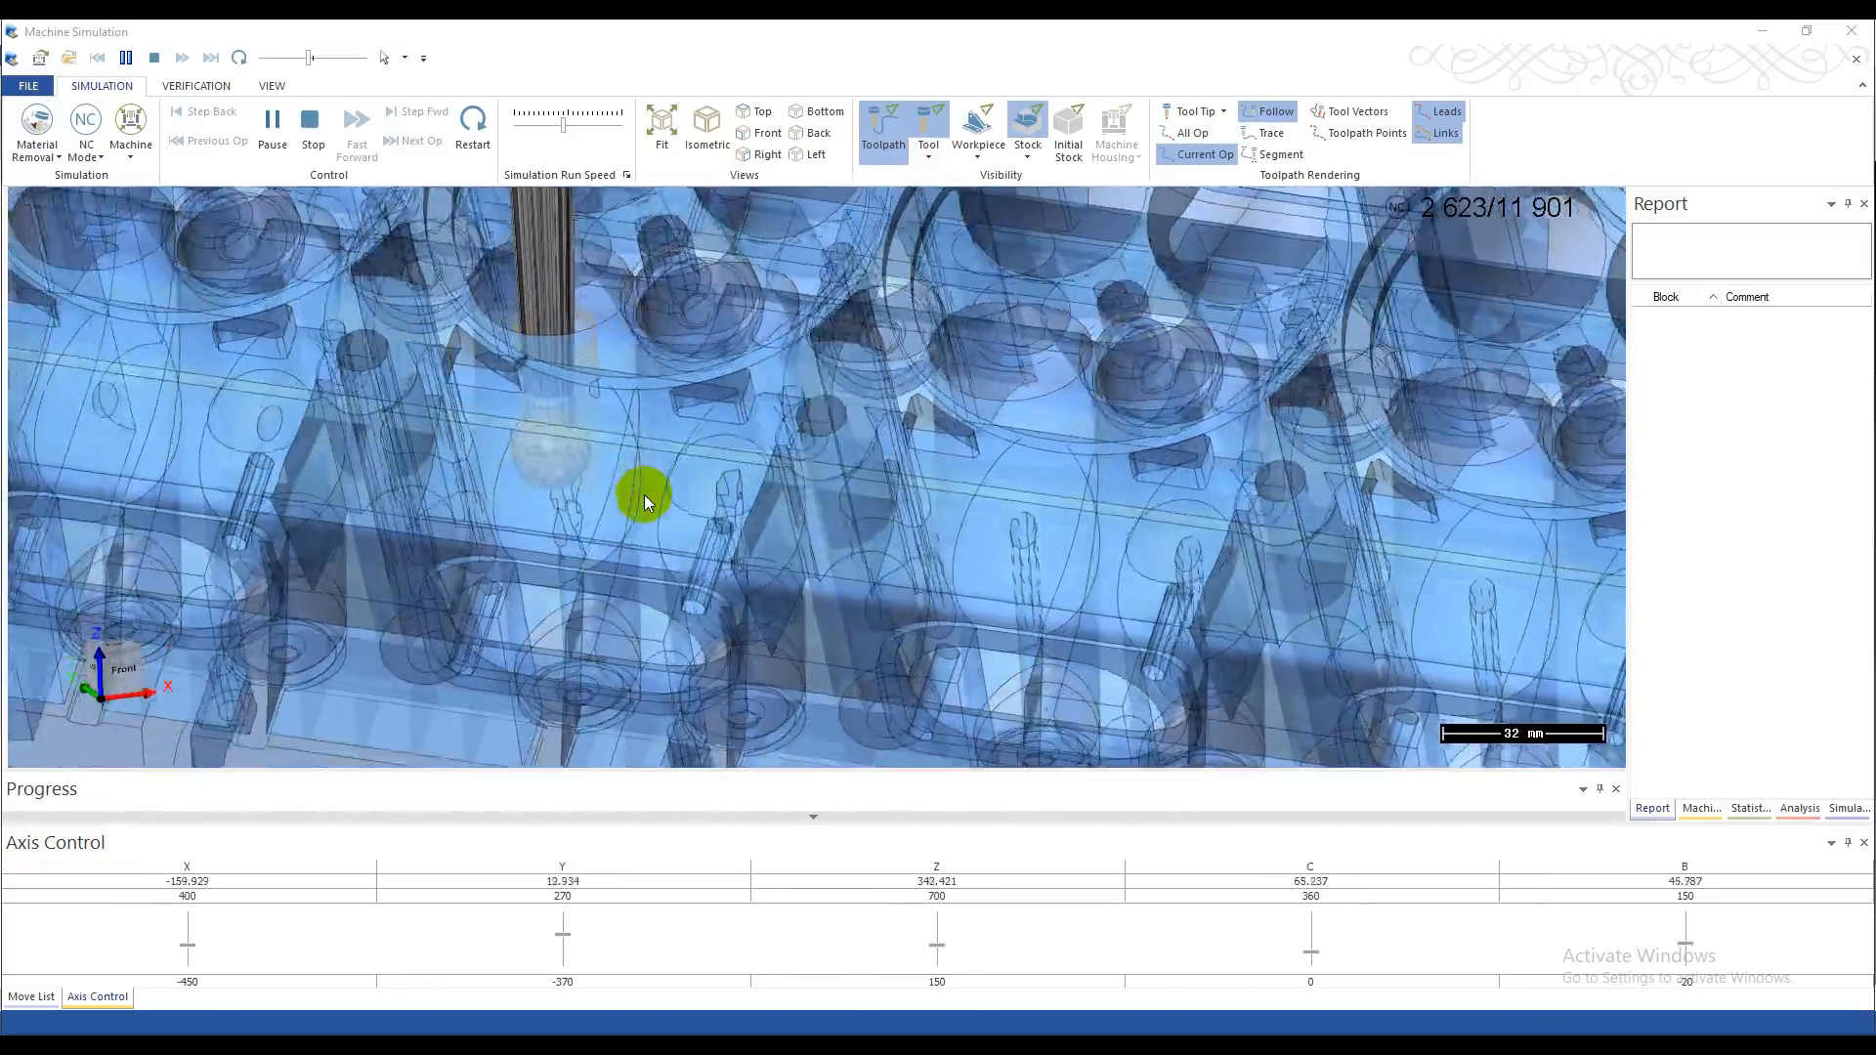
pyautogui.scroll(-7, 642, 494)
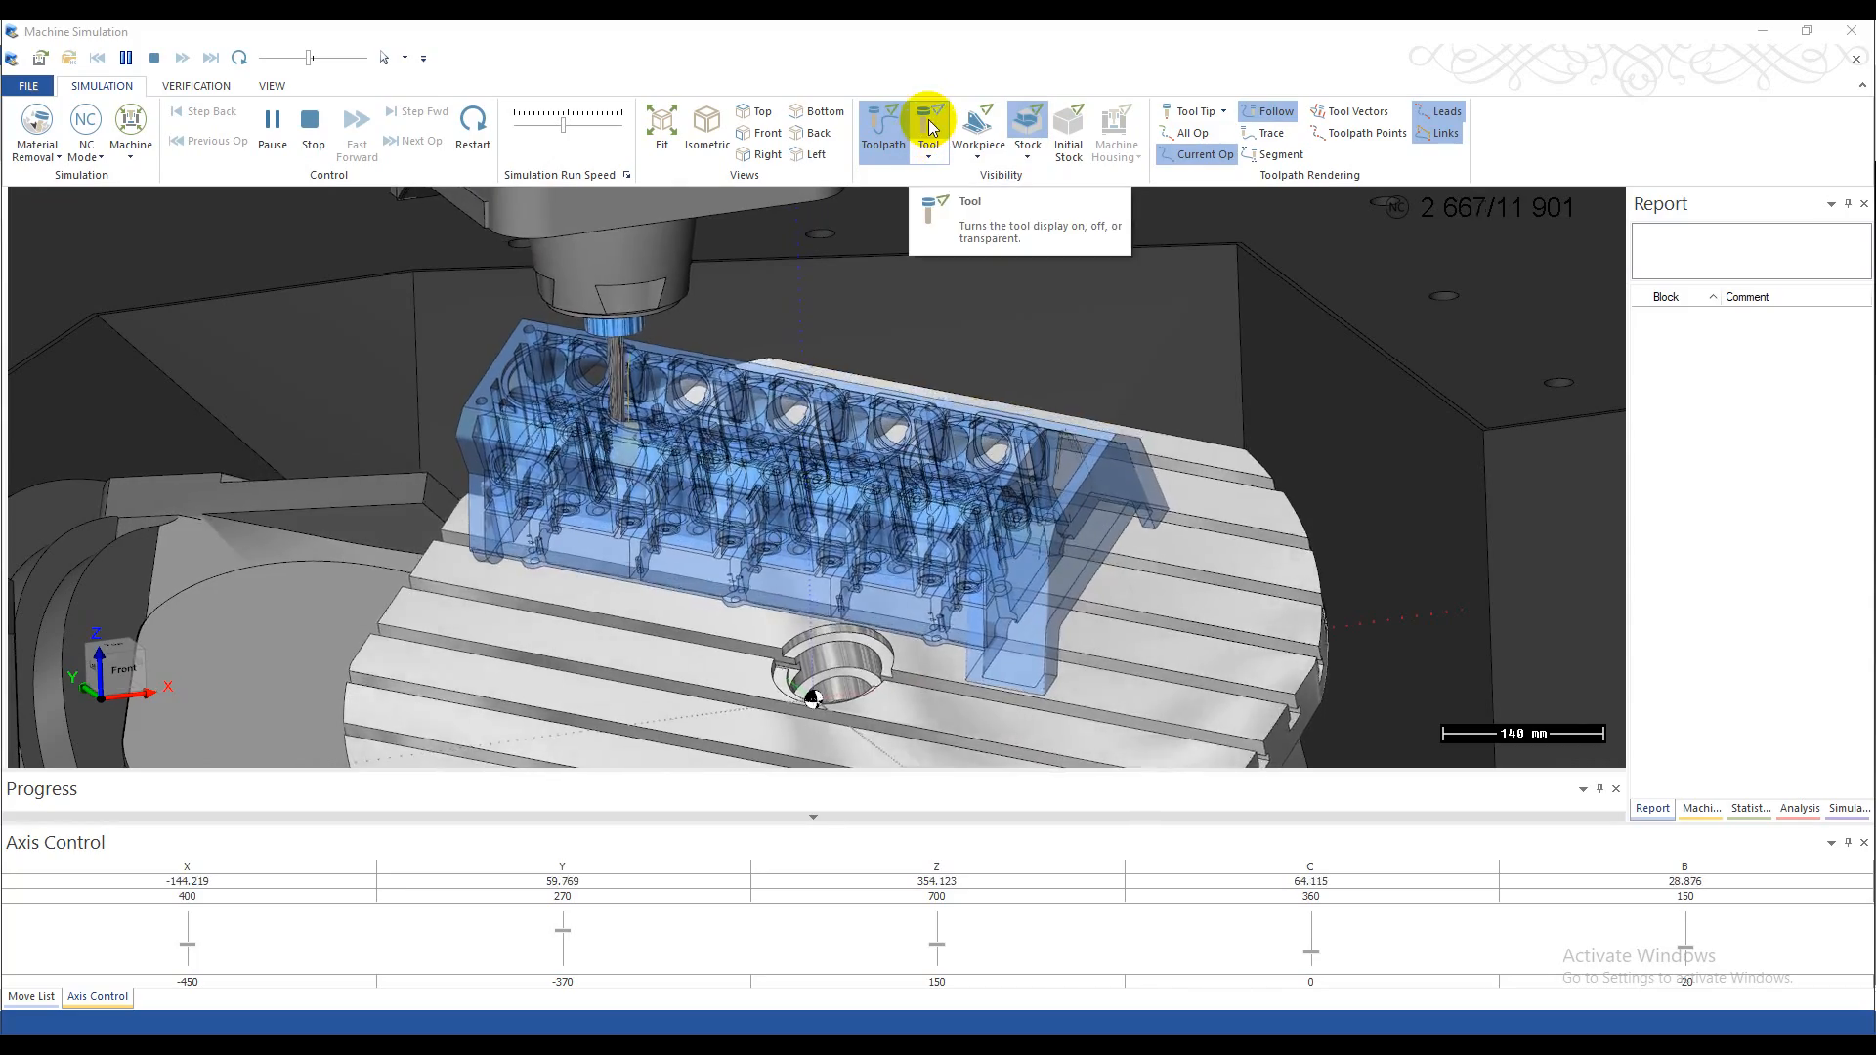
# - Cycle the stock display through hidden back to solid and examine the cutter entering the port through the combustion chamber
pyautogui.click(1025, 123)
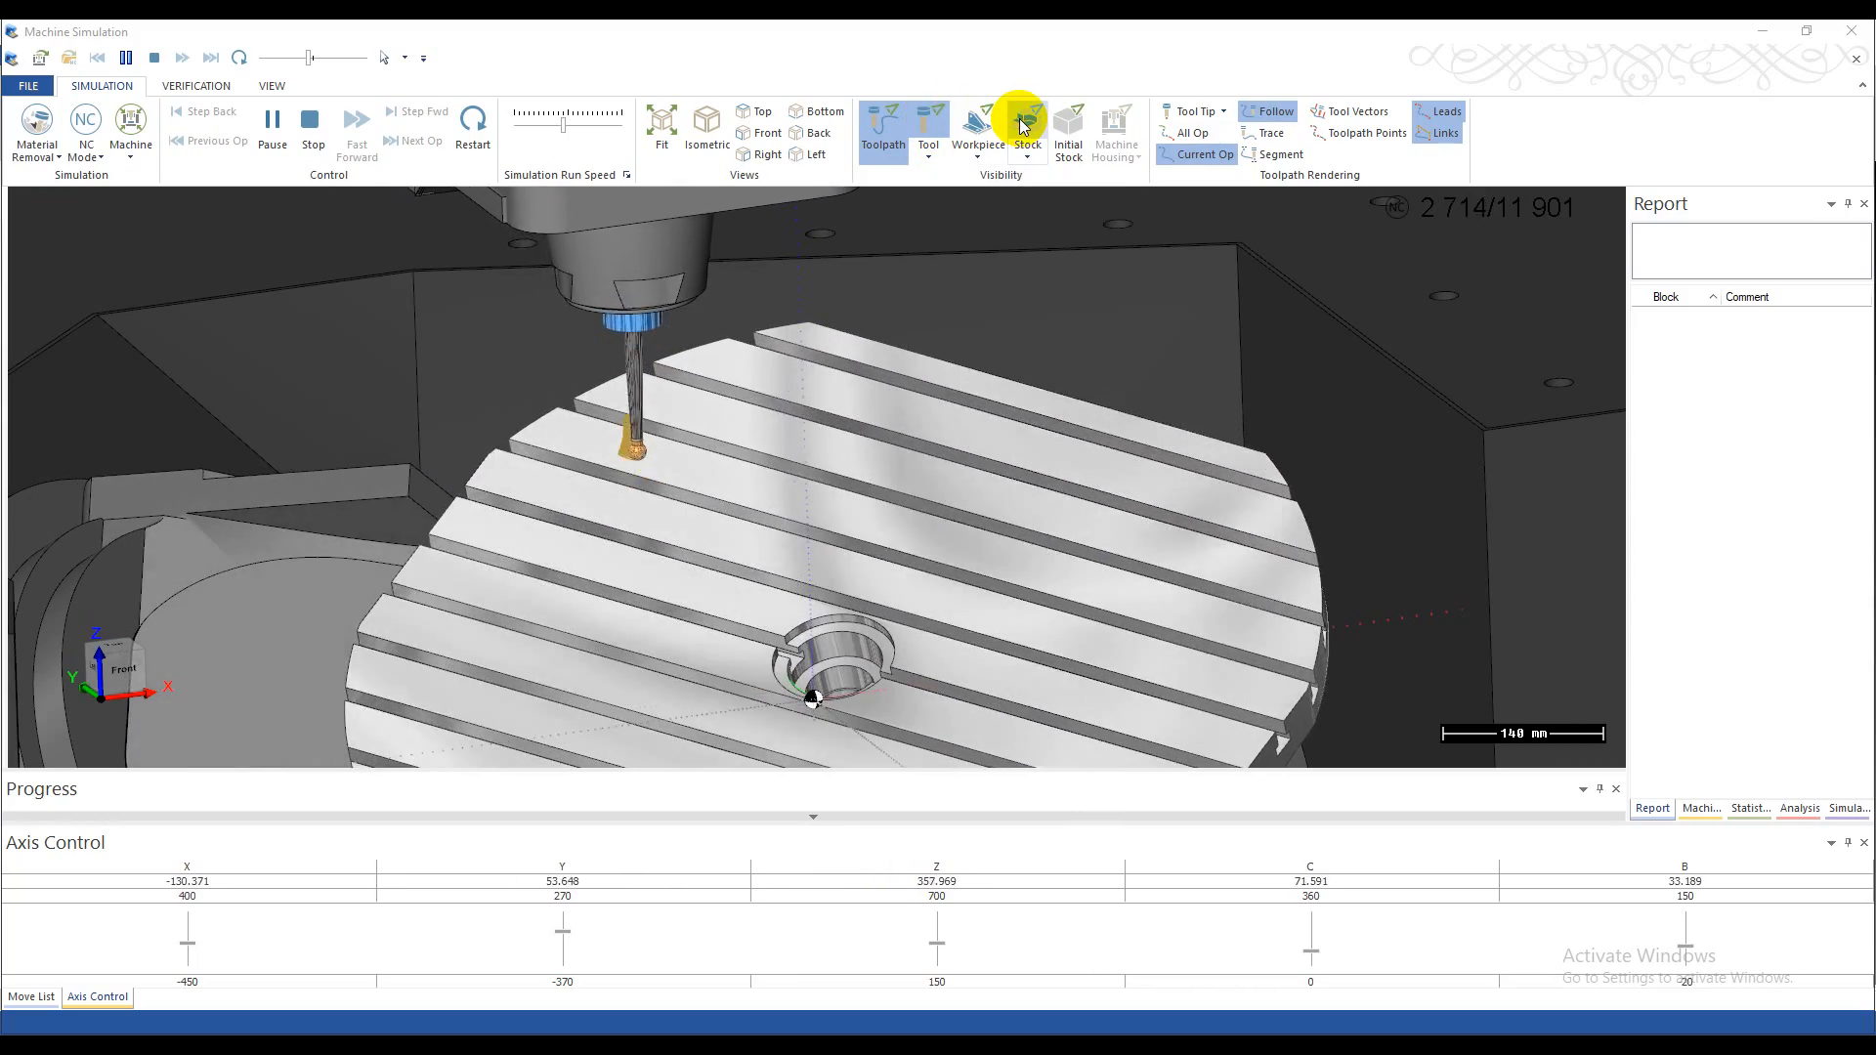
pyautogui.click(1022, 125)
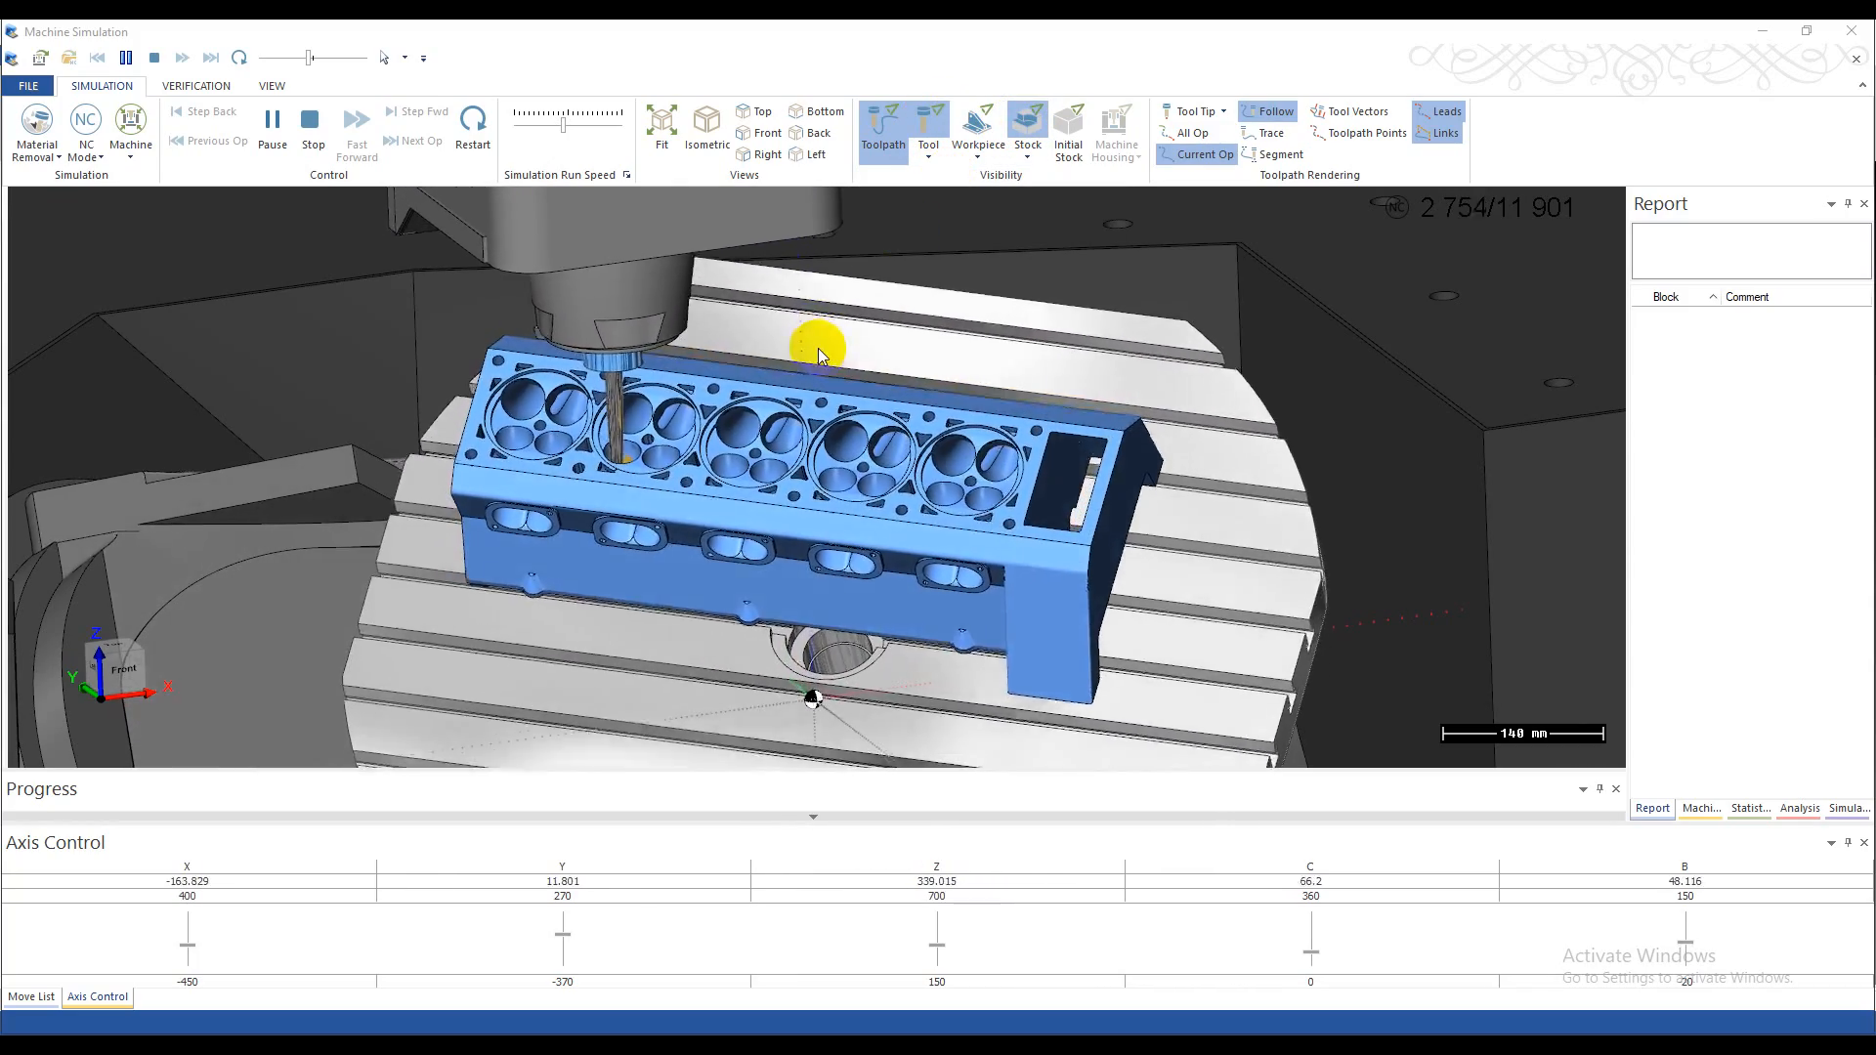
pyautogui.scroll(6, 687, 425)
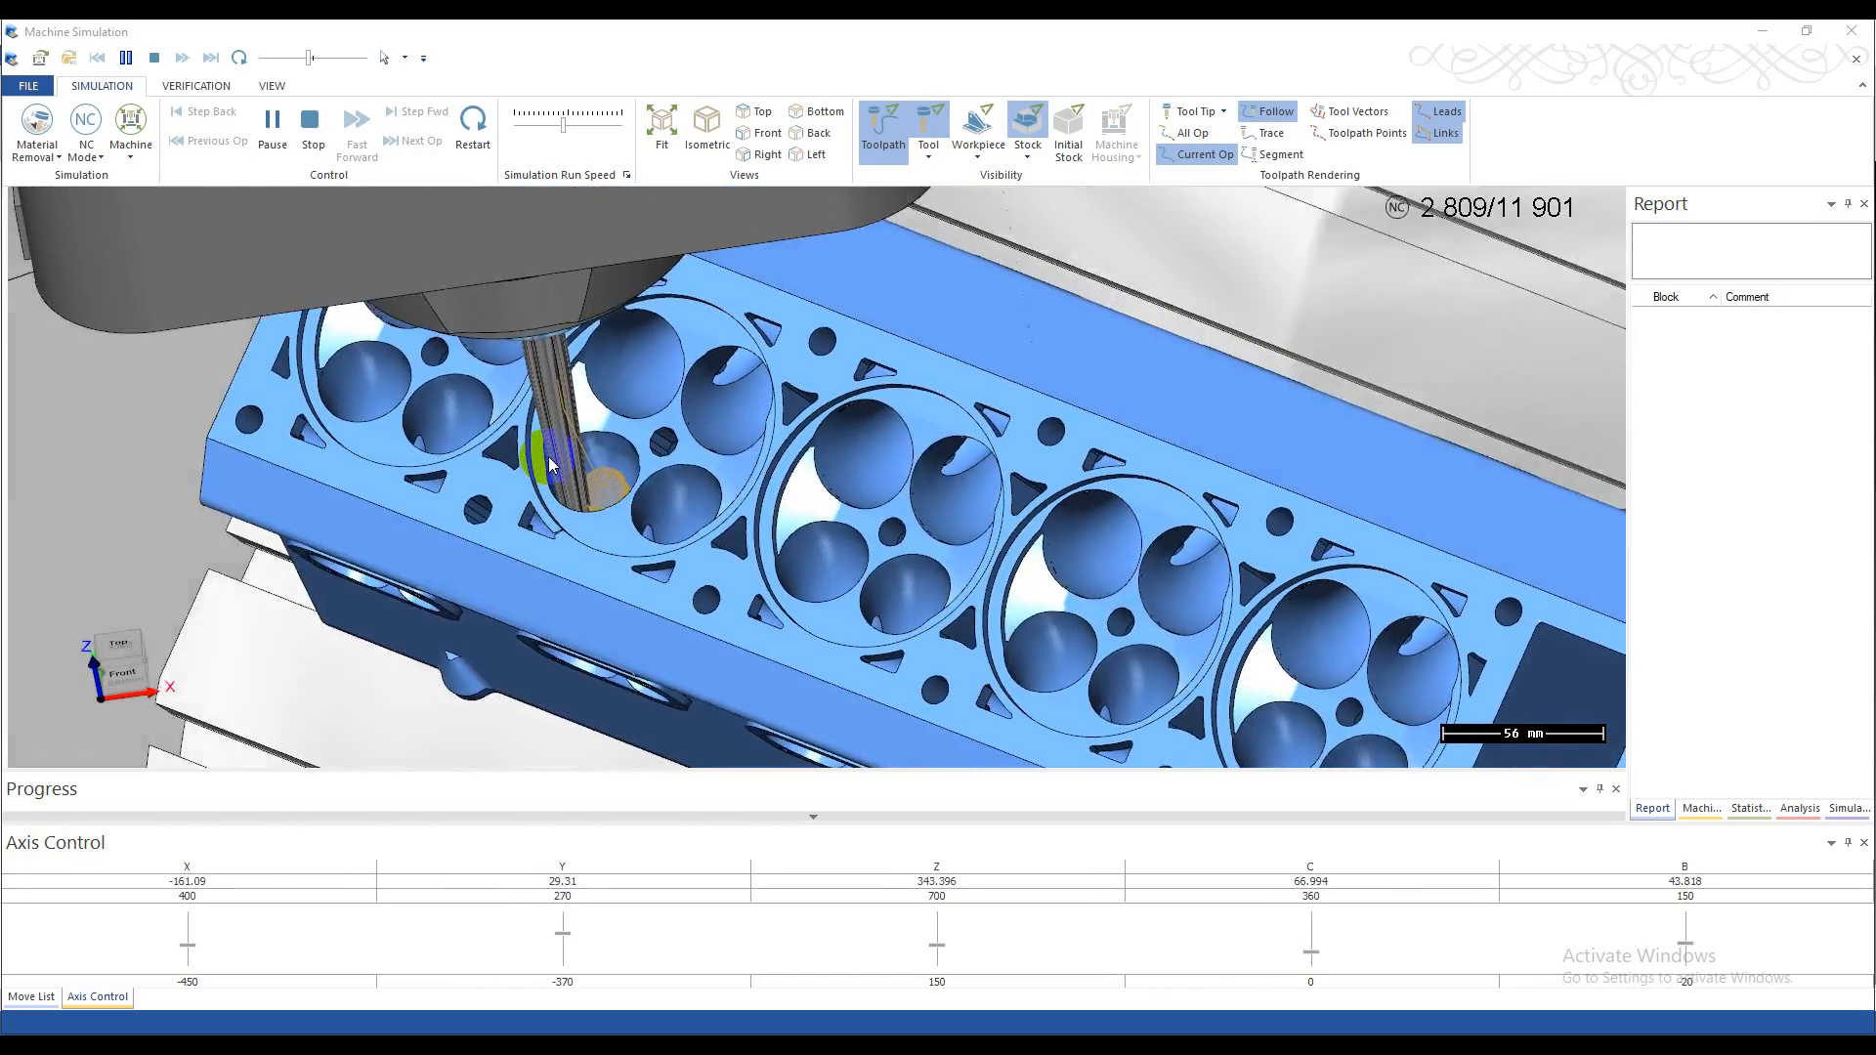
pyautogui.moveTo(549, 466); pyautogui.dragTo(662, 406, button='middle')
pyautogui.scroll(-5, 662, 396)
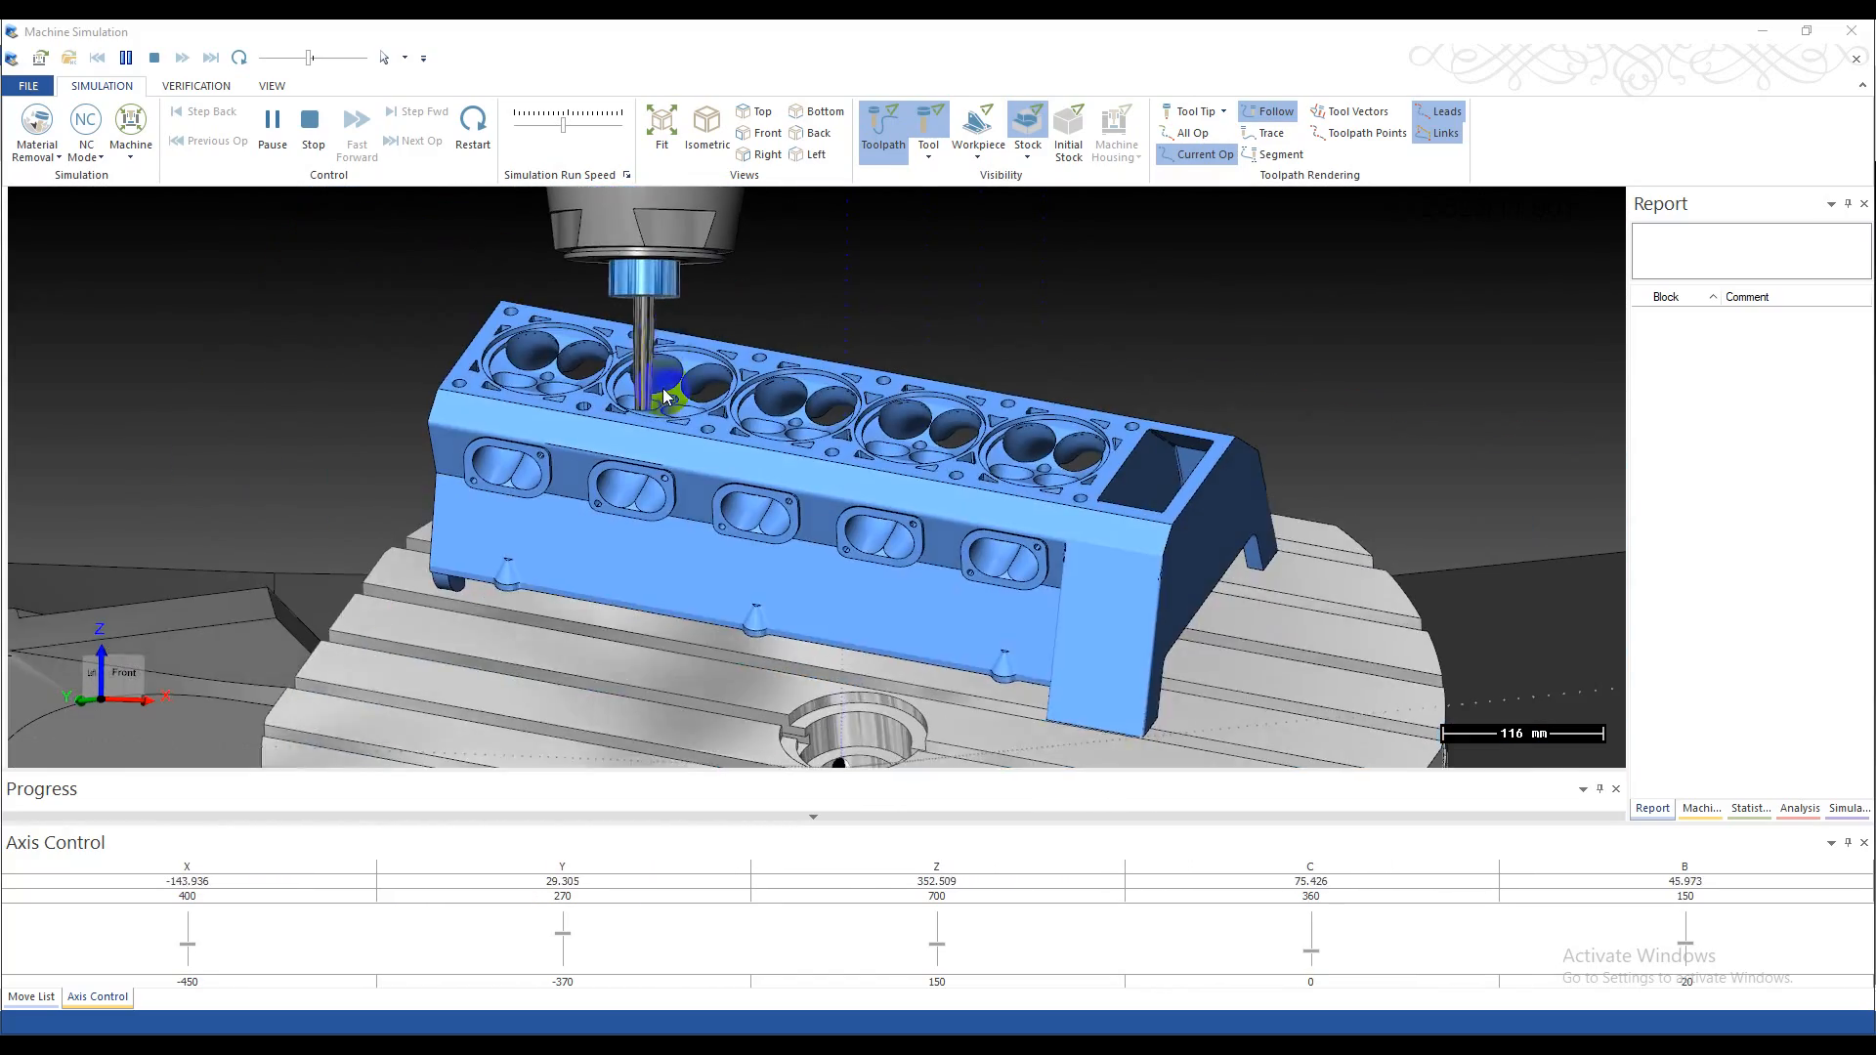
# - Speed up the simulation slightly and examine the tool, spindle head and tilted rotary table while cutting from the head's side opening
pyautogui.click(314, 61)
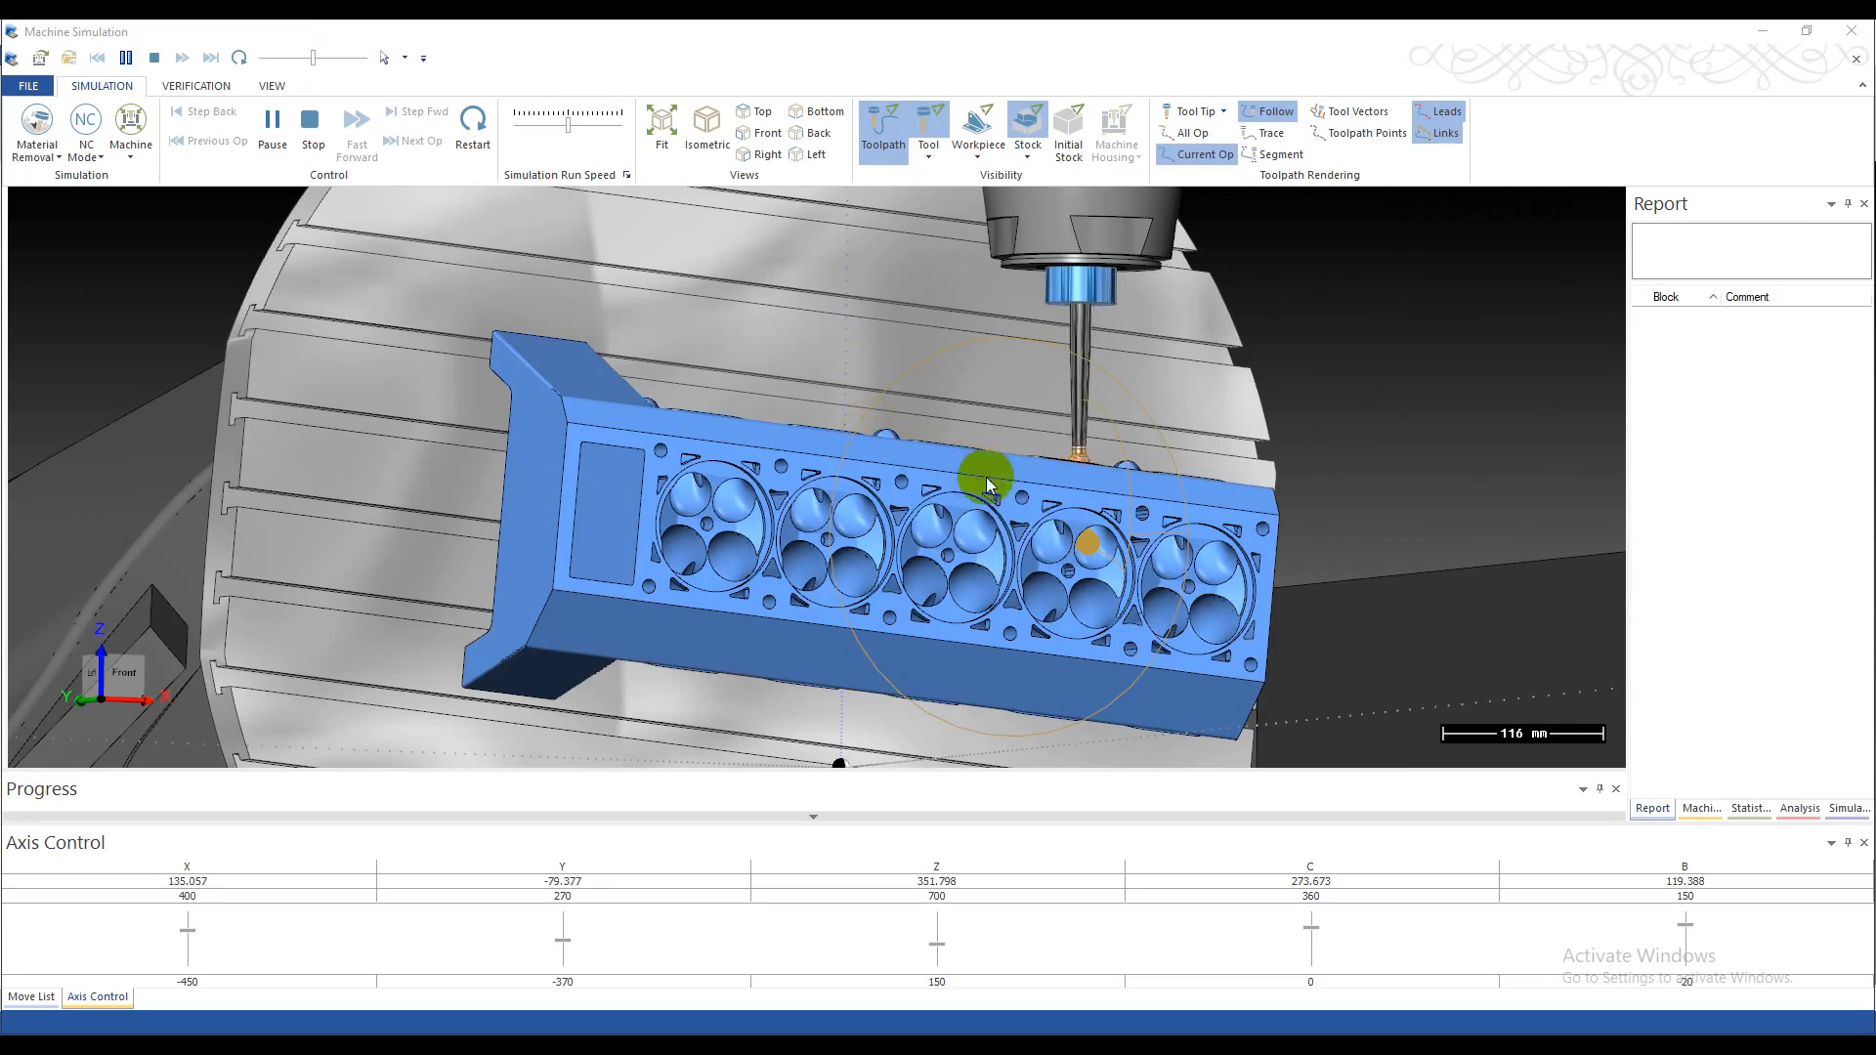
pyautogui.moveTo(1046, 502); pyautogui.dragTo(908, 511, button='middle')
pyautogui.scroll(-3, 908, 511)
pyautogui.scroll(1, 1043, 511)
pyautogui.moveTo(1043, 511); pyautogui.dragTo(971, 524, button='middle')
pyautogui.scroll(-3, 971, 524)
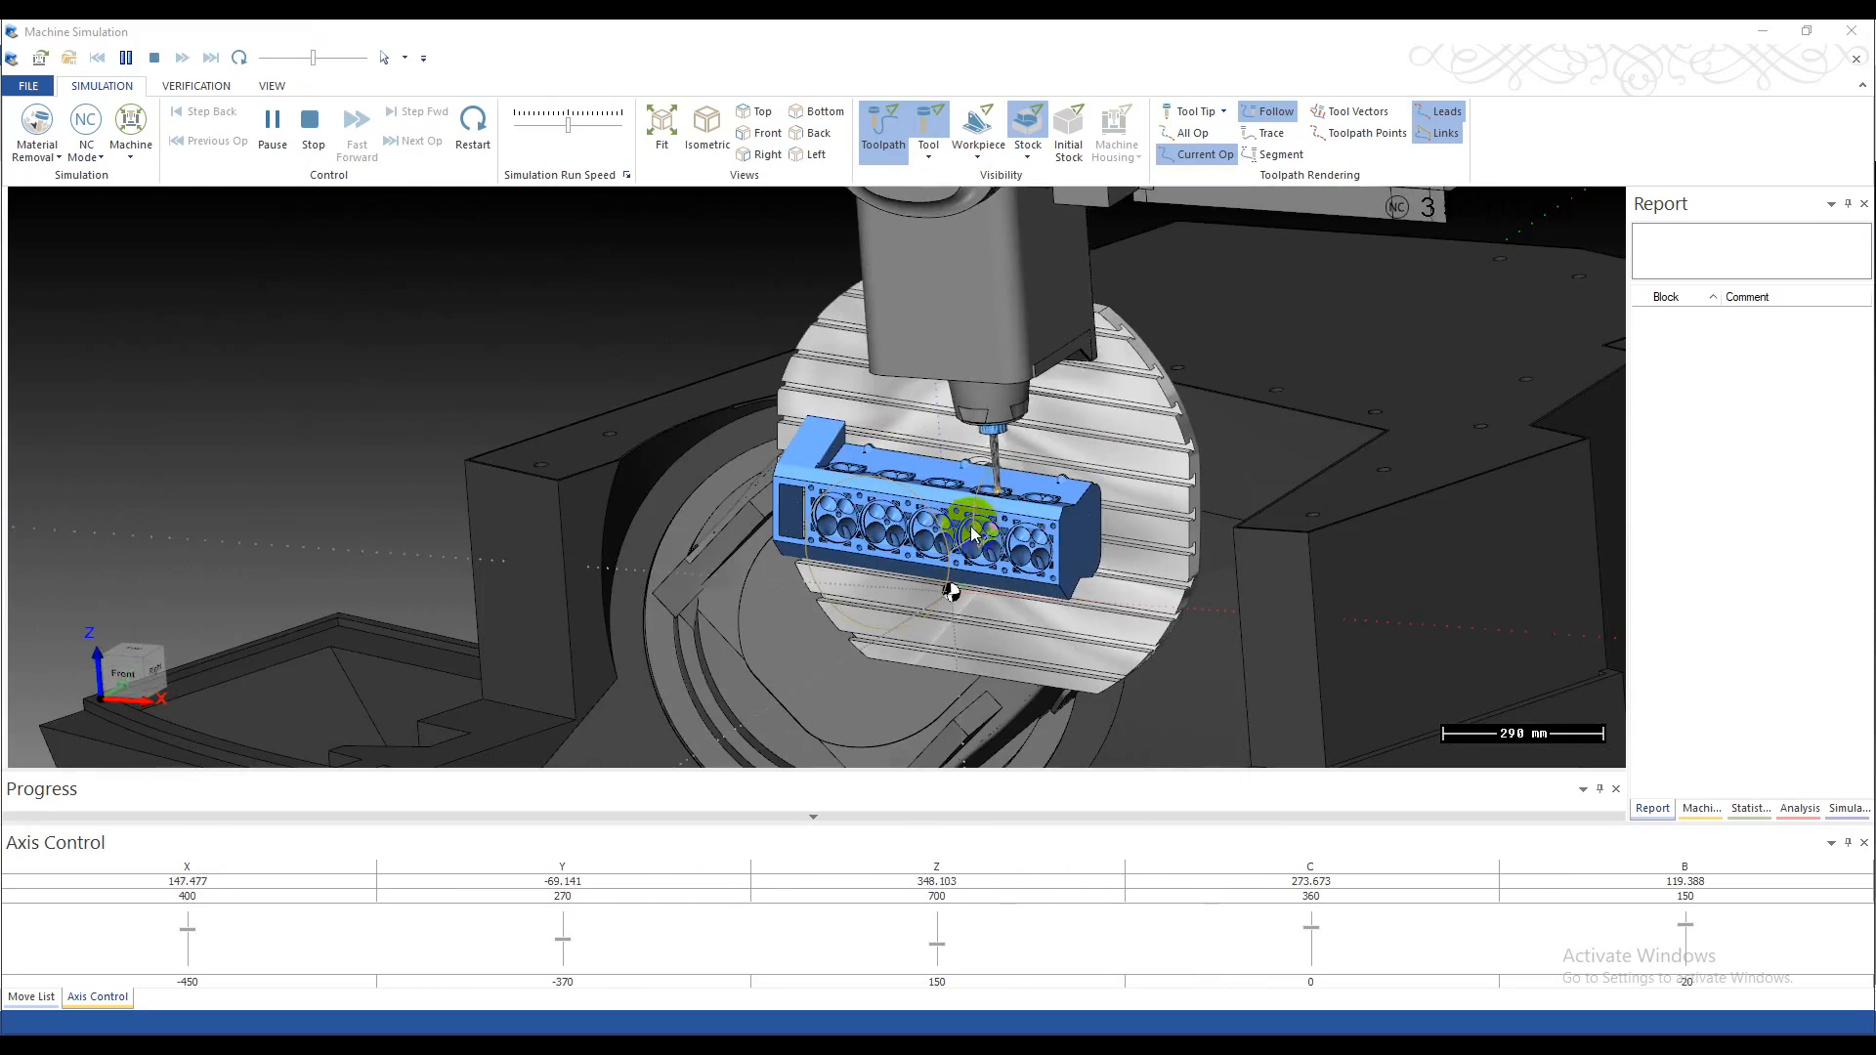
pyautogui.scroll(3, 1008, 536)
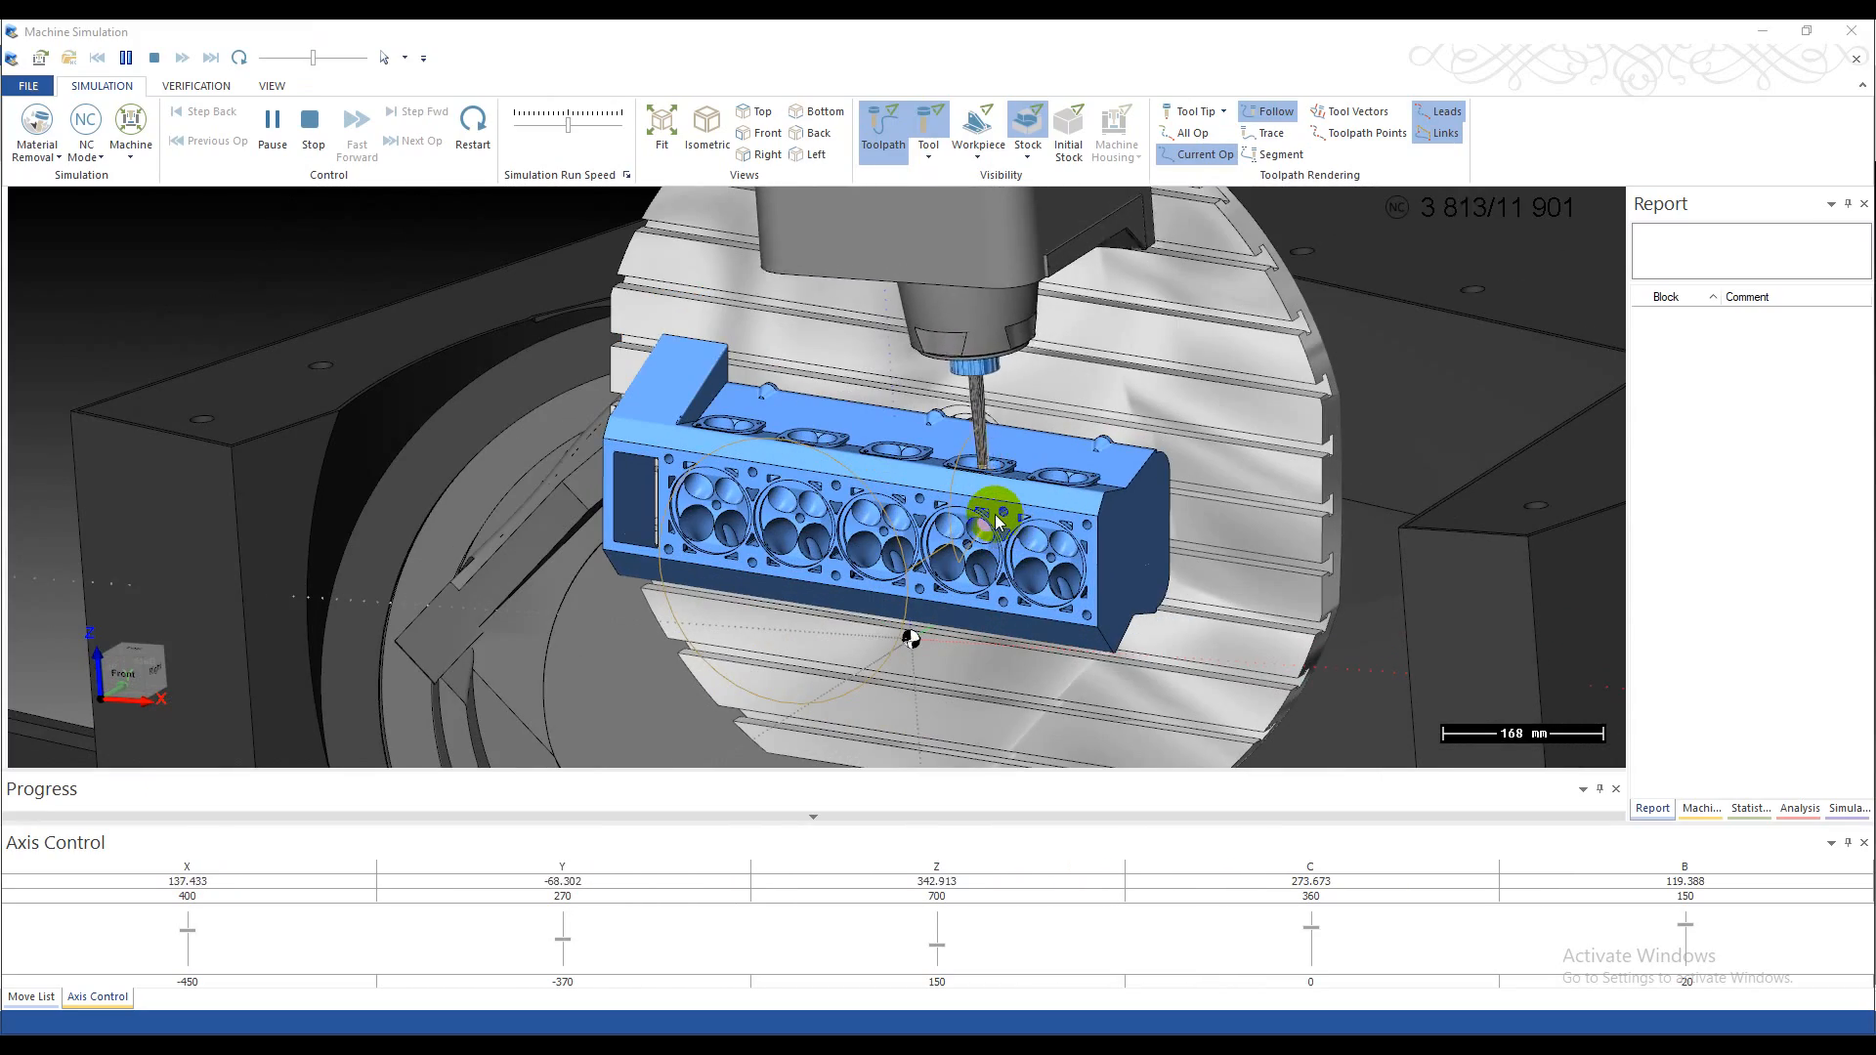
pyautogui.scroll(1, 997, 508)
pyautogui.moveTo(997, 499); pyautogui.dragTo(1052, 496, button='middle')
pyautogui.scroll(-3, 1053, 496)
pyautogui.scroll(-4, 1051, 495)
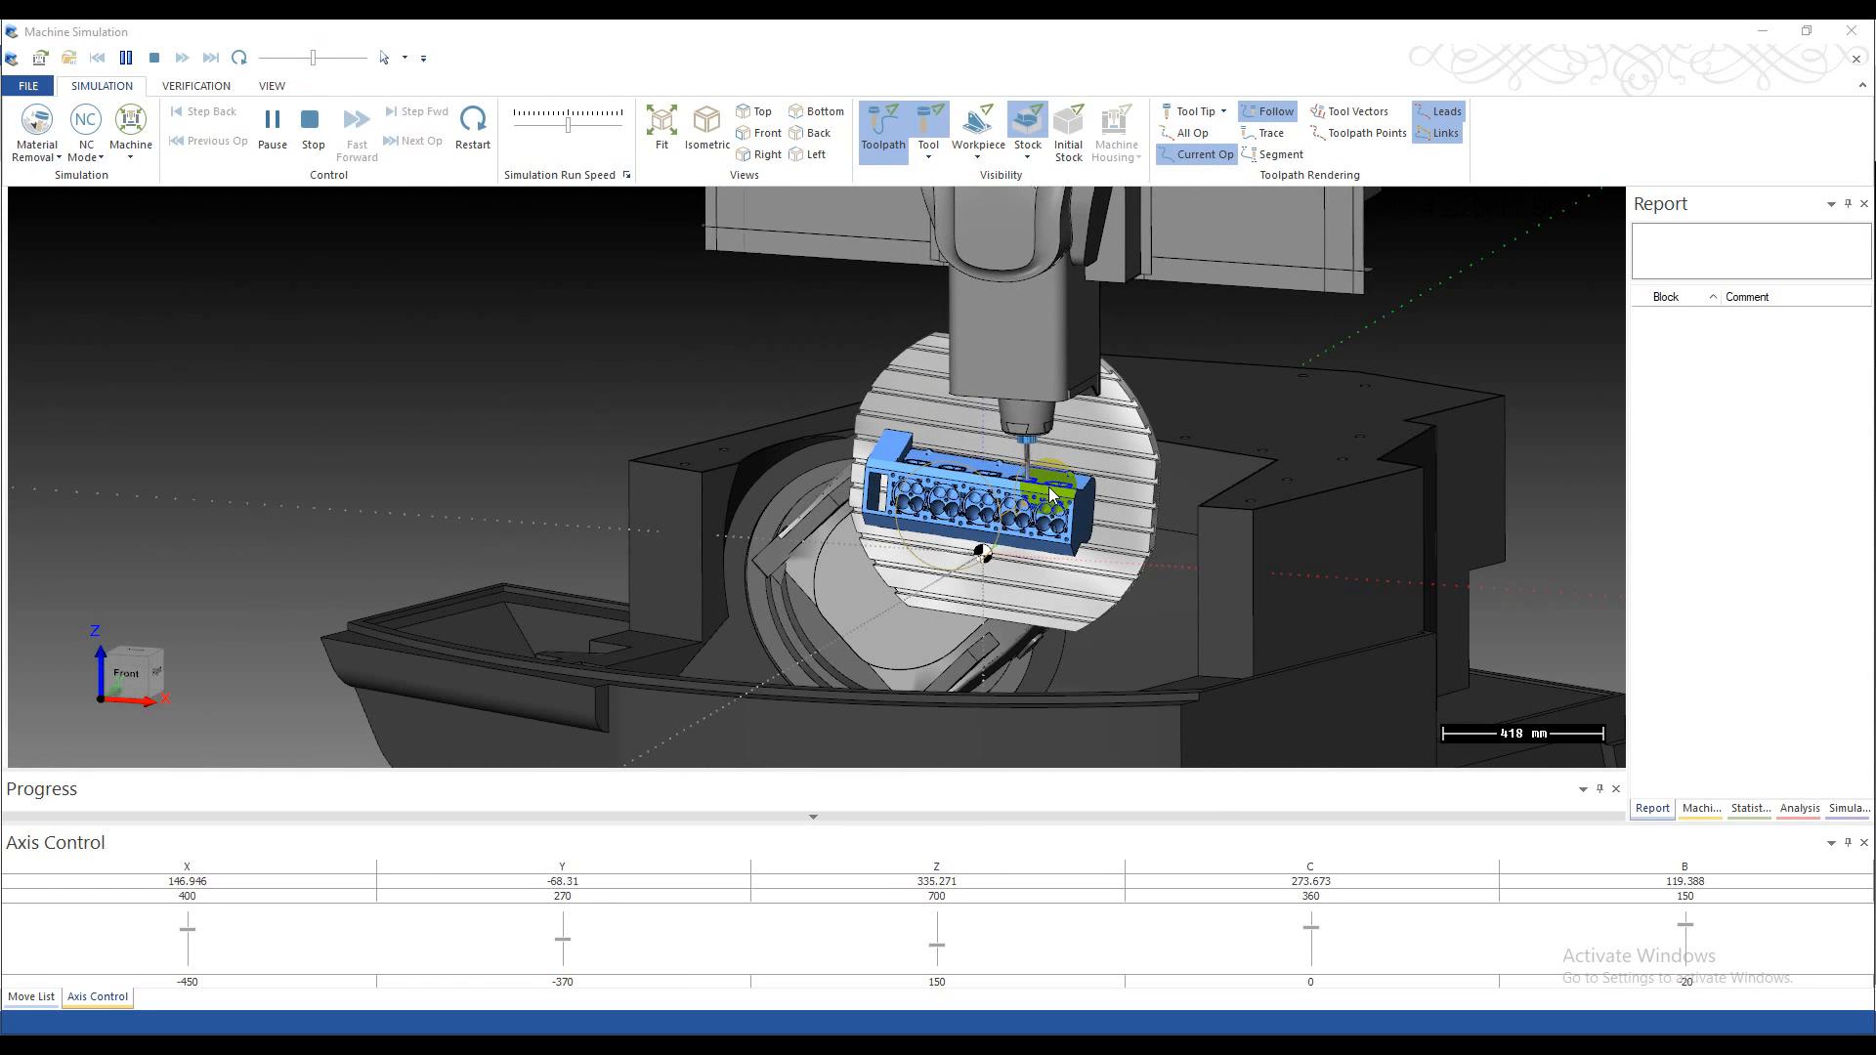
pyautogui.scroll(2, 1105, 478)
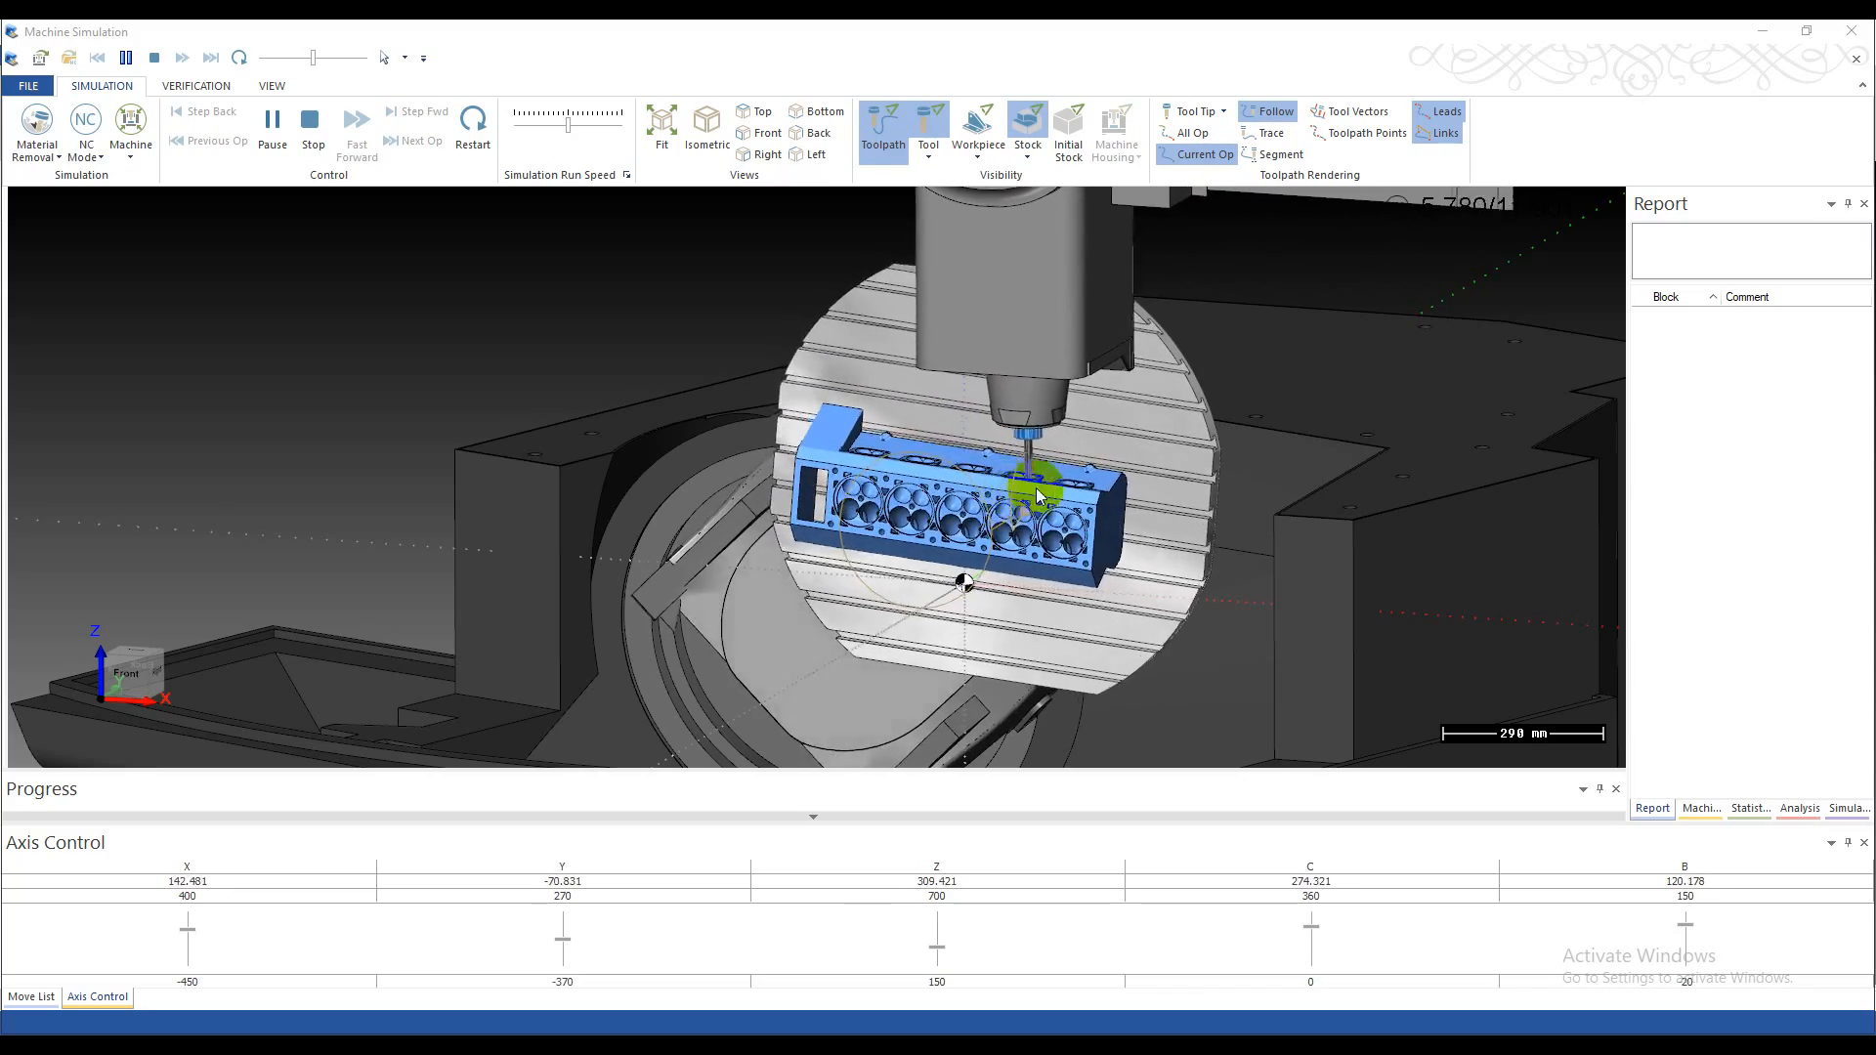
pyautogui.scroll(5, 1011, 493)
pyautogui.scroll(-5, 1009, 510)
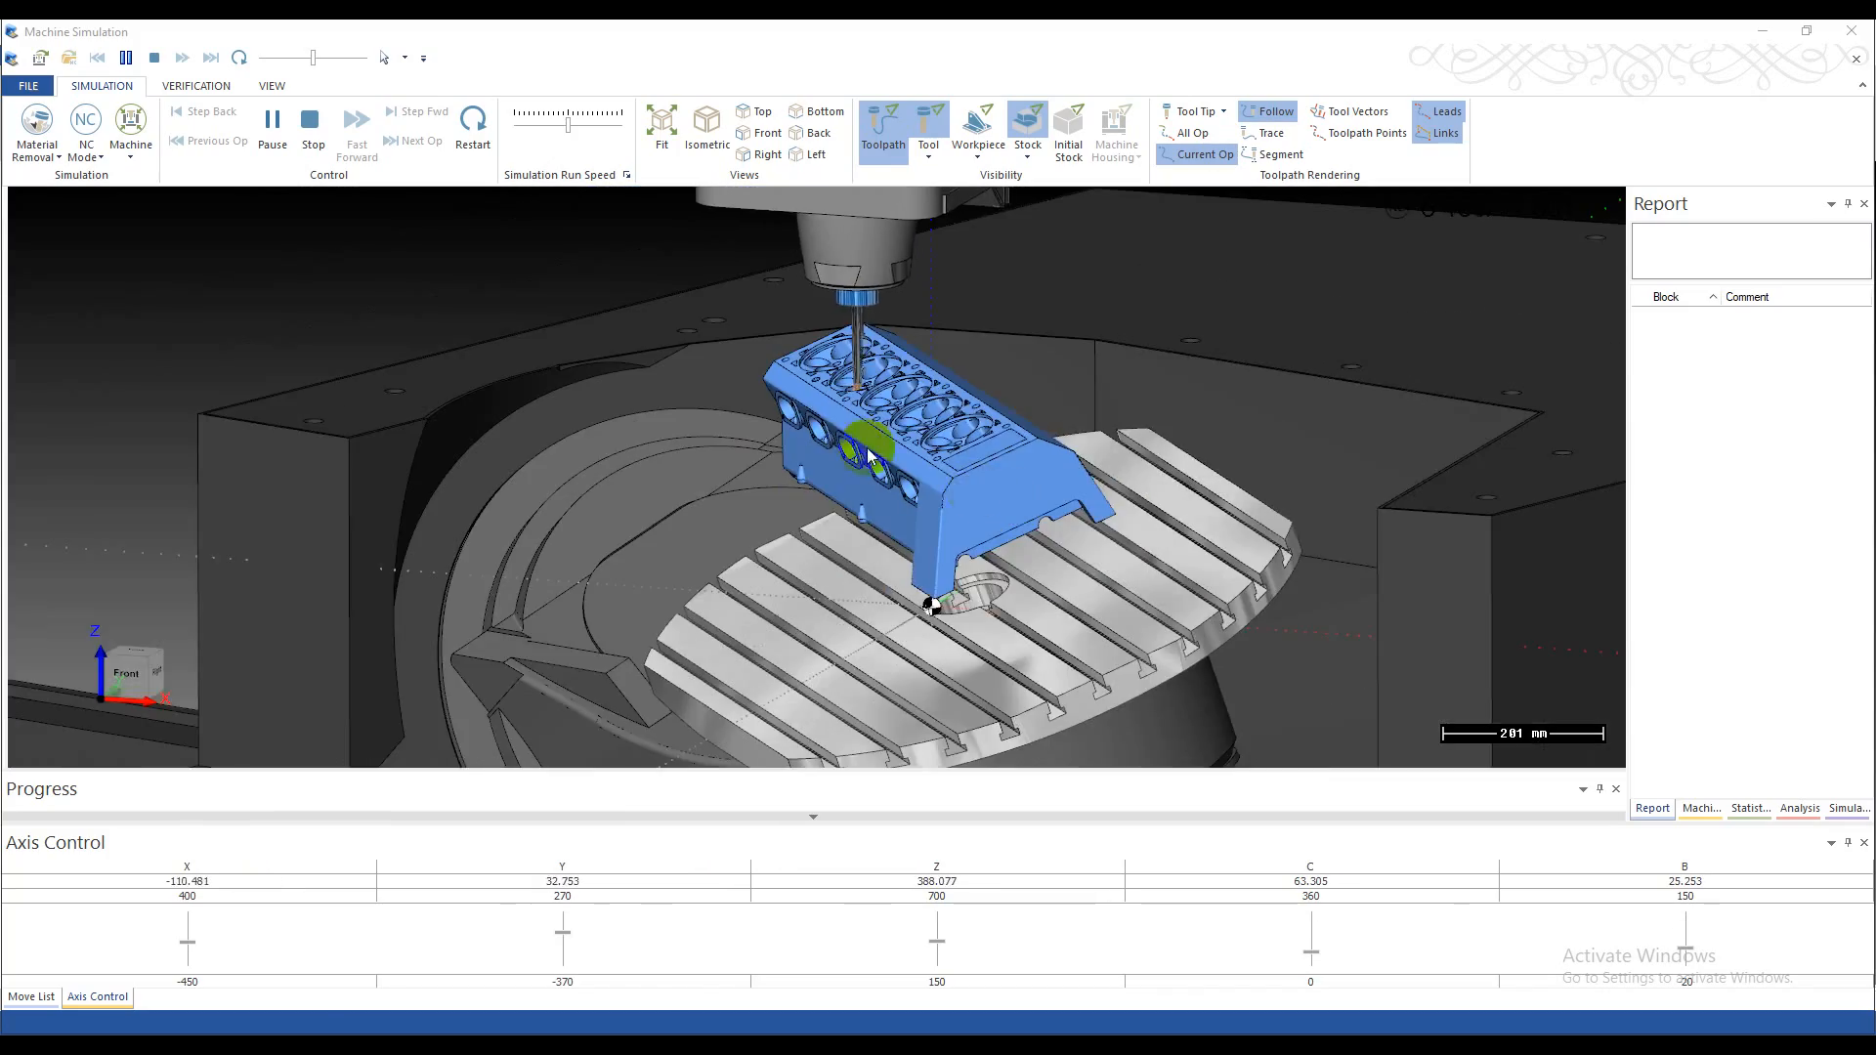
# - Examine the cutter entering the next port through the combustion chamber, both close up and with the whole machine in view
pyautogui.scroll(2, 872, 445)
pyautogui.moveTo(872, 446); pyautogui.dragTo(1047, 337, button='middle')
pyautogui.scroll(9, 812, 332)
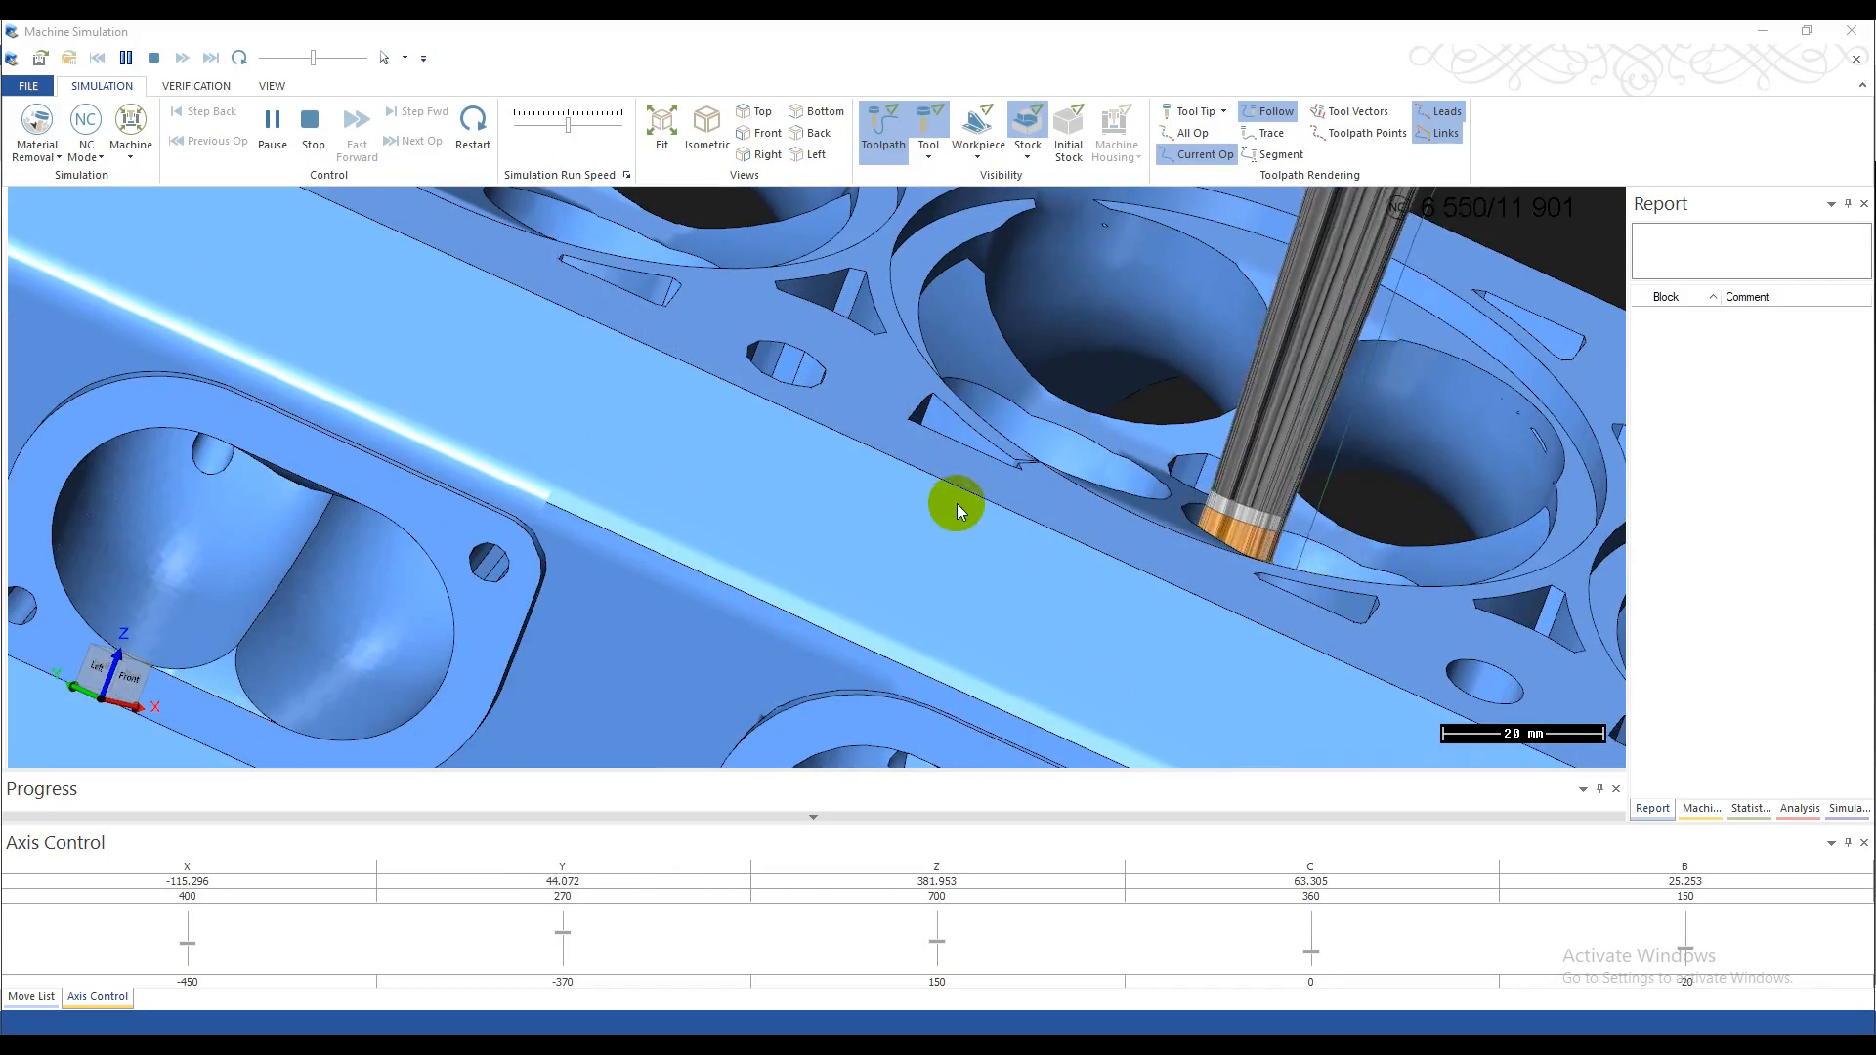
pyautogui.scroll(-6, 958, 510)
pyautogui.moveTo(1080, 518)
pyautogui.mouseDown(button='middle')
pyautogui.moveTo(1111, 505)
pyautogui.moveTo(1076, 521)
pyautogui.mouseUp(button='middle')
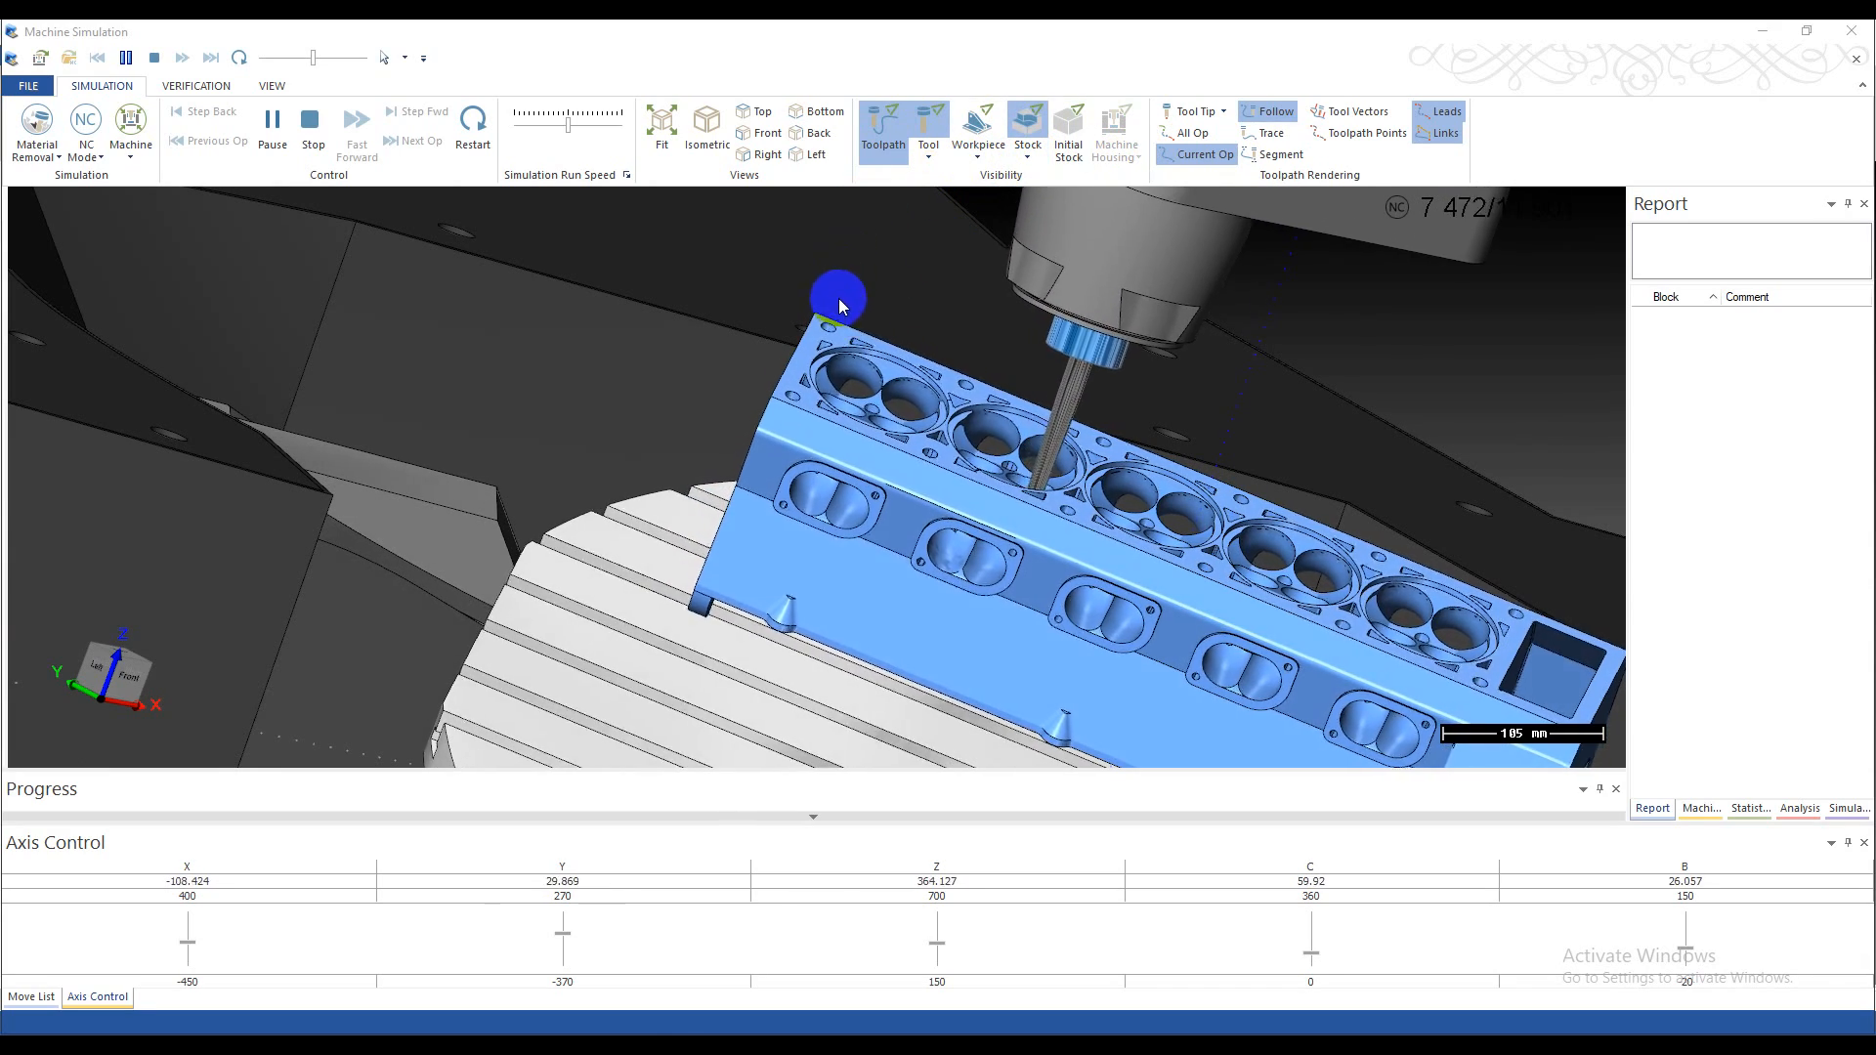
pyautogui.moveTo(1010, 488); pyautogui.dragTo(942, 462, button='middle')
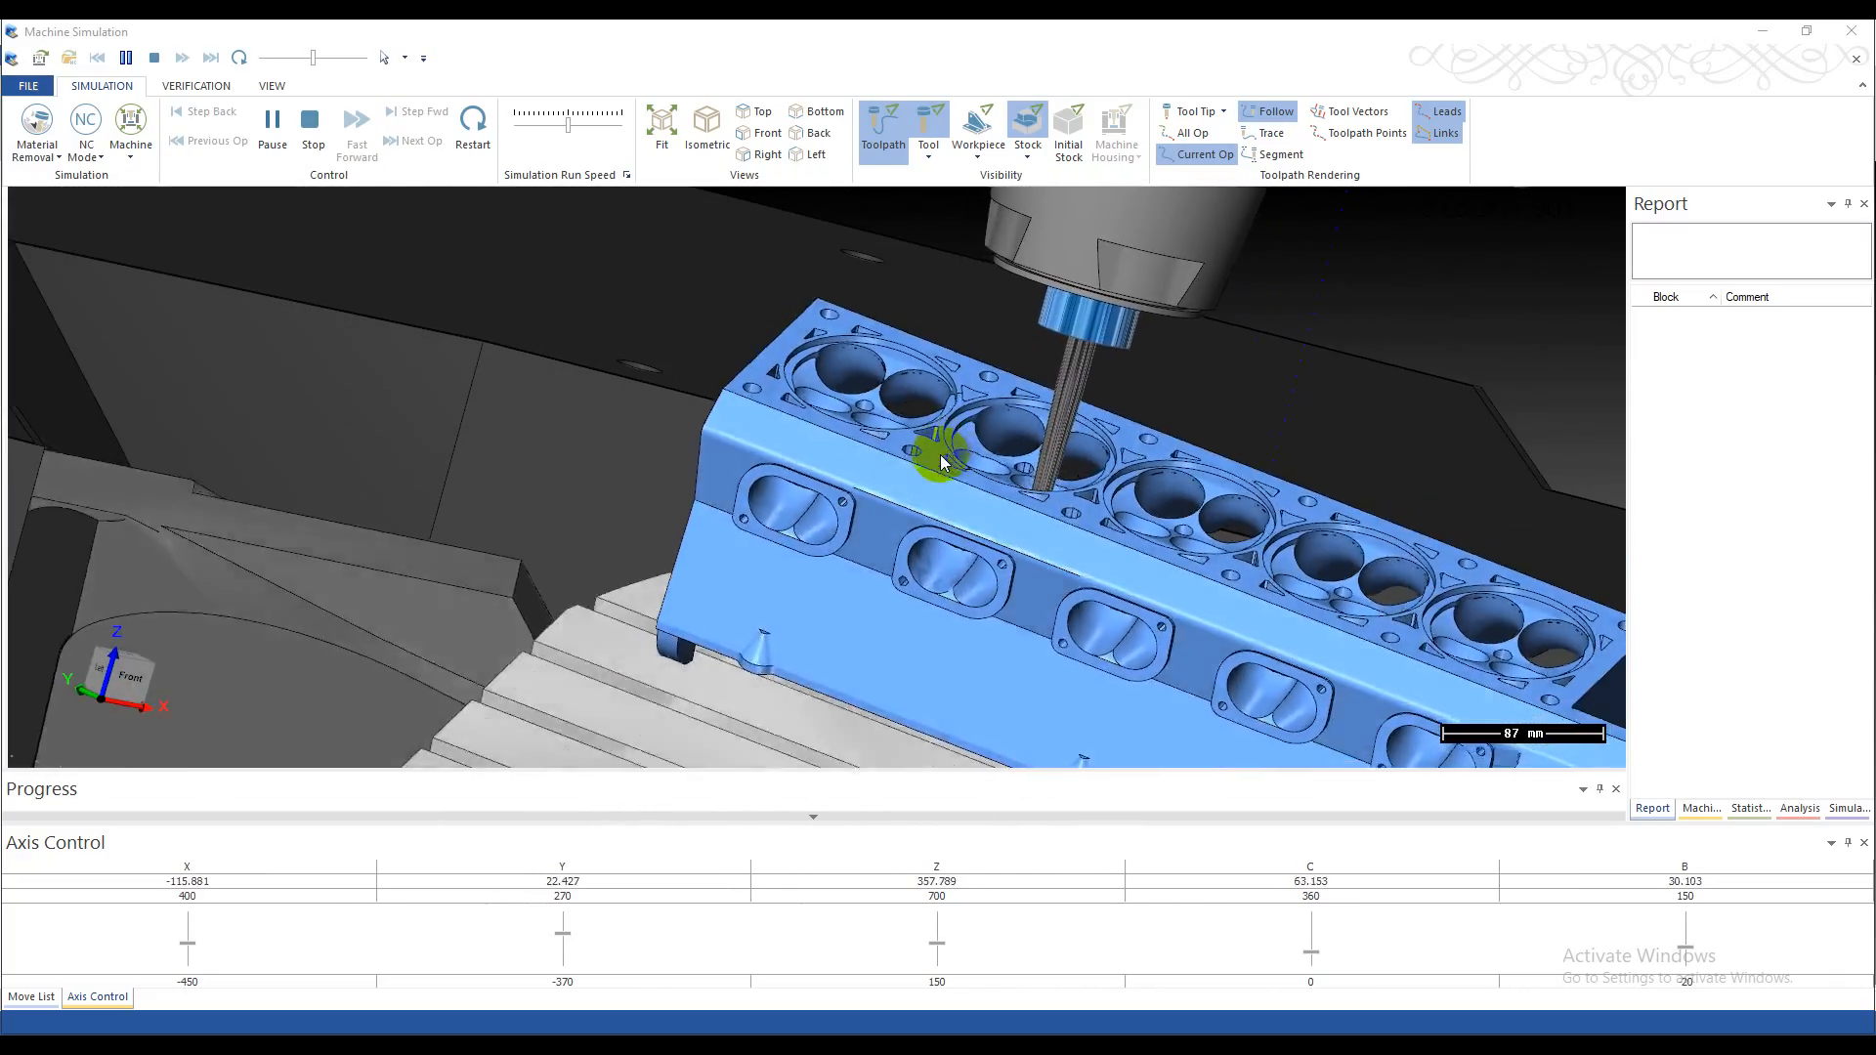
pyautogui.scroll(-10, 943, 462)
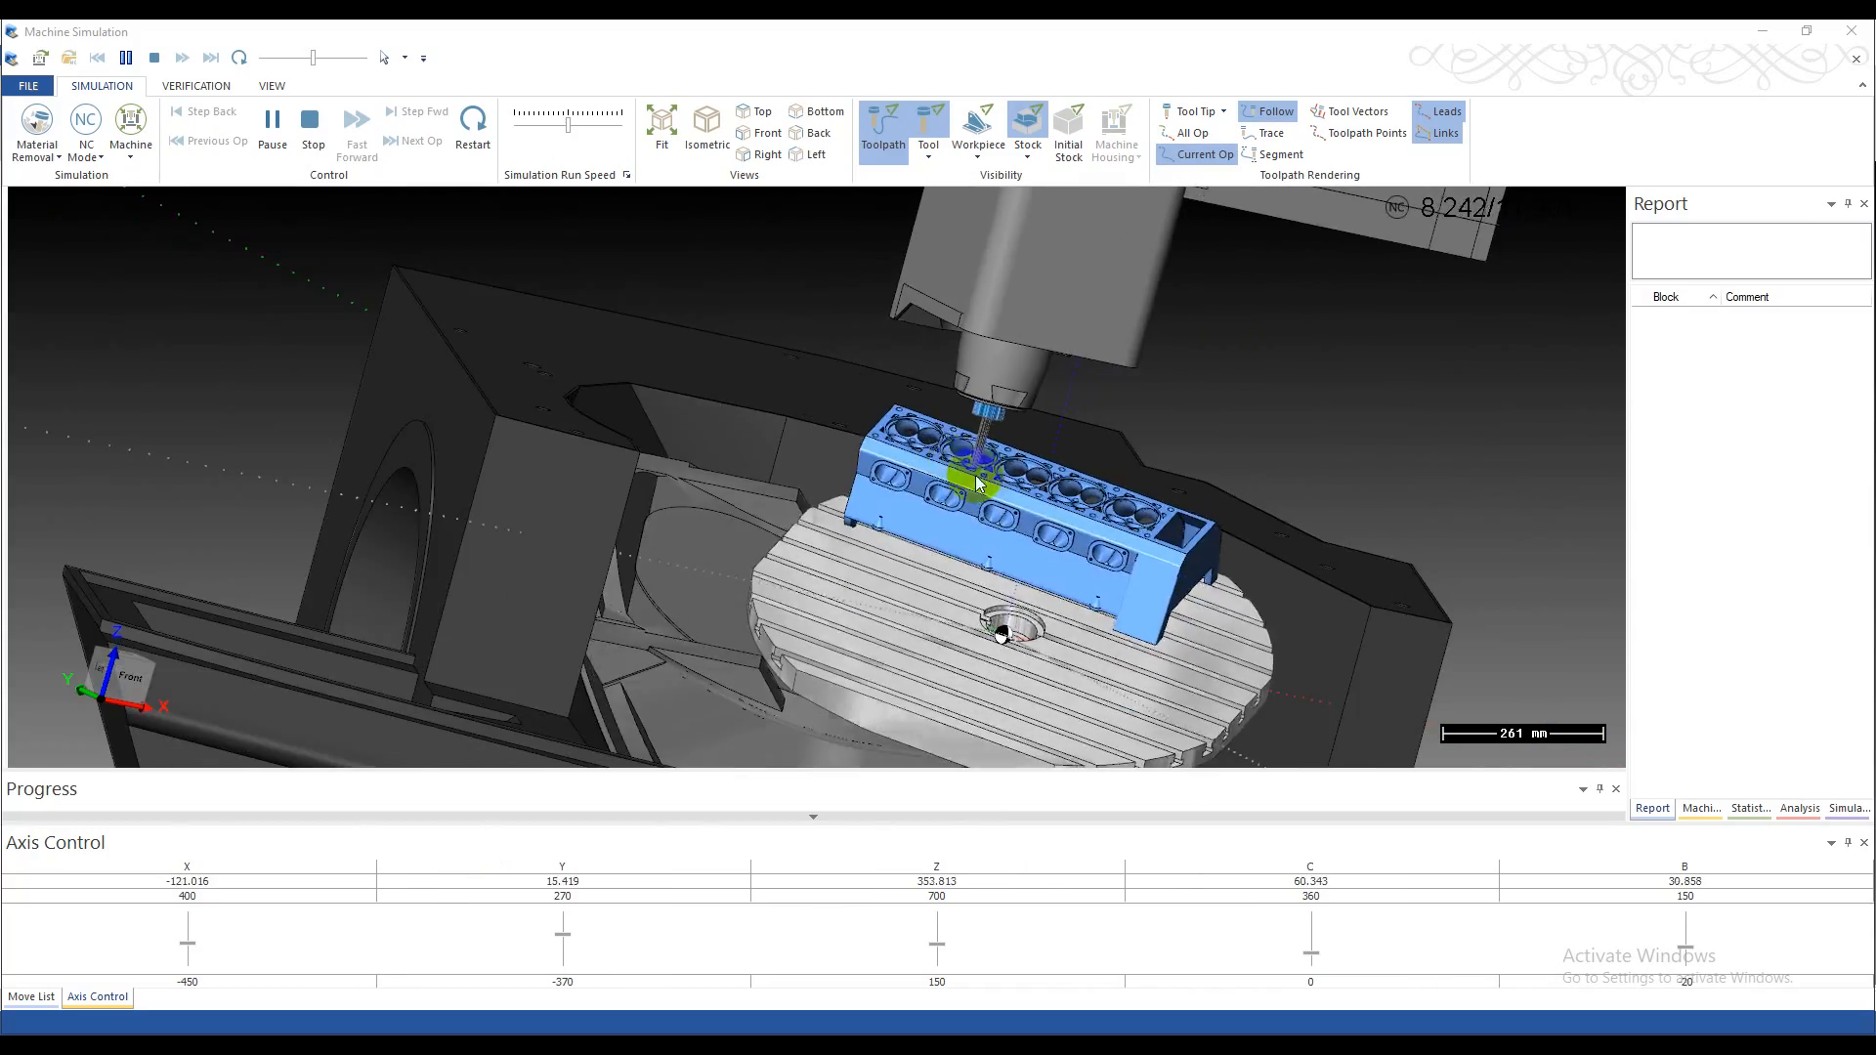
pyautogui.moveTo(1068, 524); pyautogui.dragTo(883, 519, button='middle')
pyautogui.scroll(1, 1382, 549)
pyautogui.scroll(2, 1382, 549)
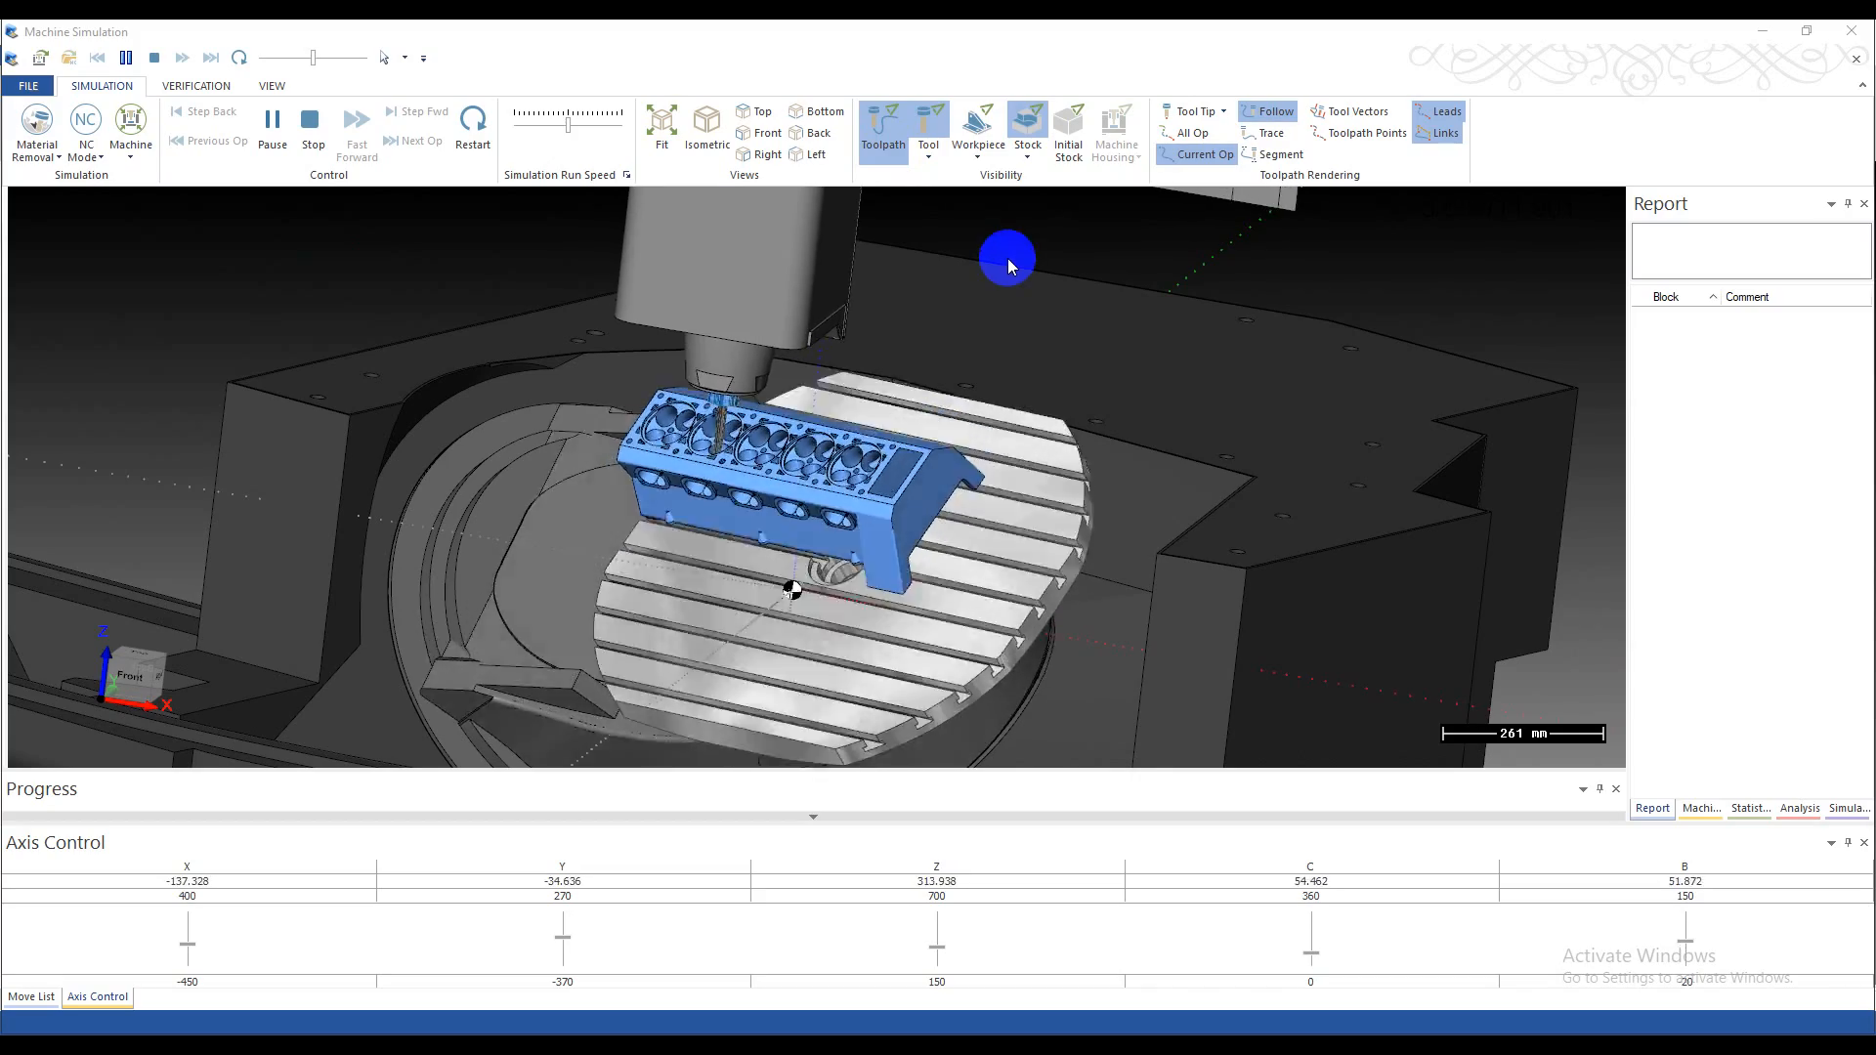
# - Display the workpiece together with the stock to examine the chambers and ports during cutting, and hide the workpiece again
pyautogui.click(980, 127)
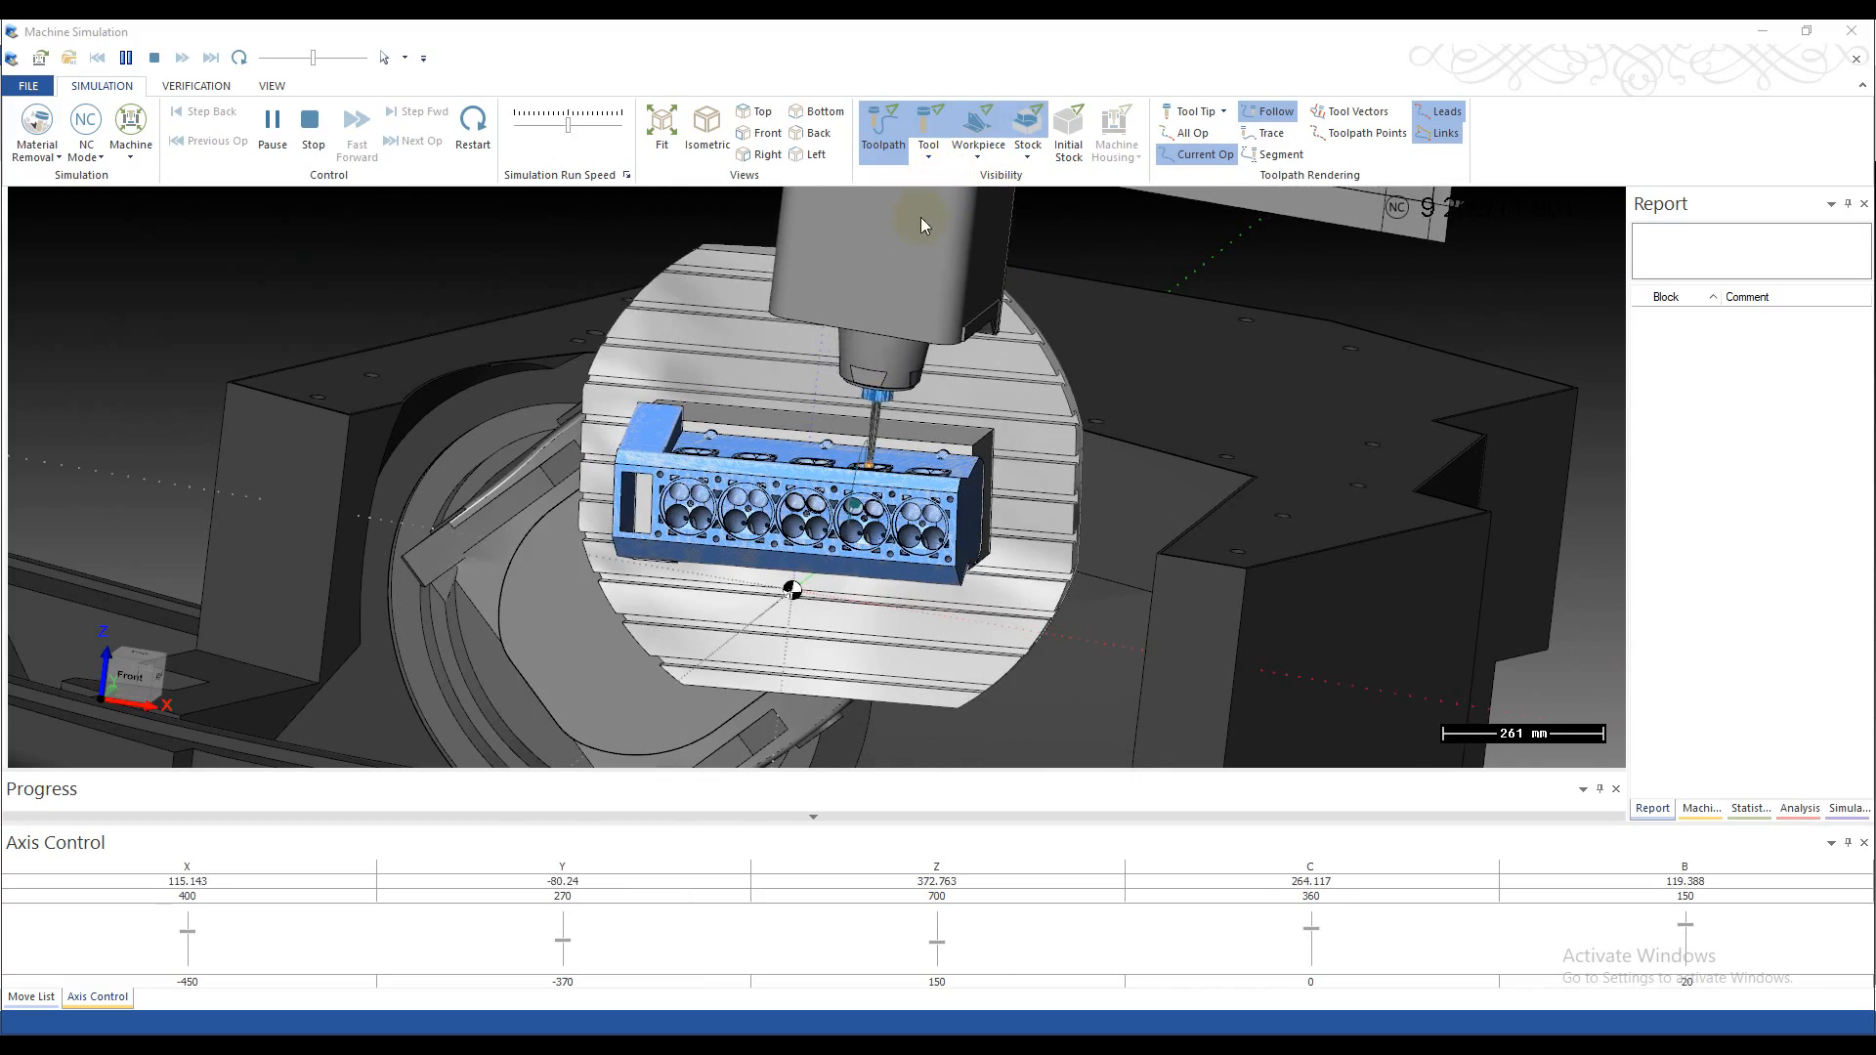
pyautogui.scroll(5, 848, 471)
pyautogui.scroll(-4, 929, 474)
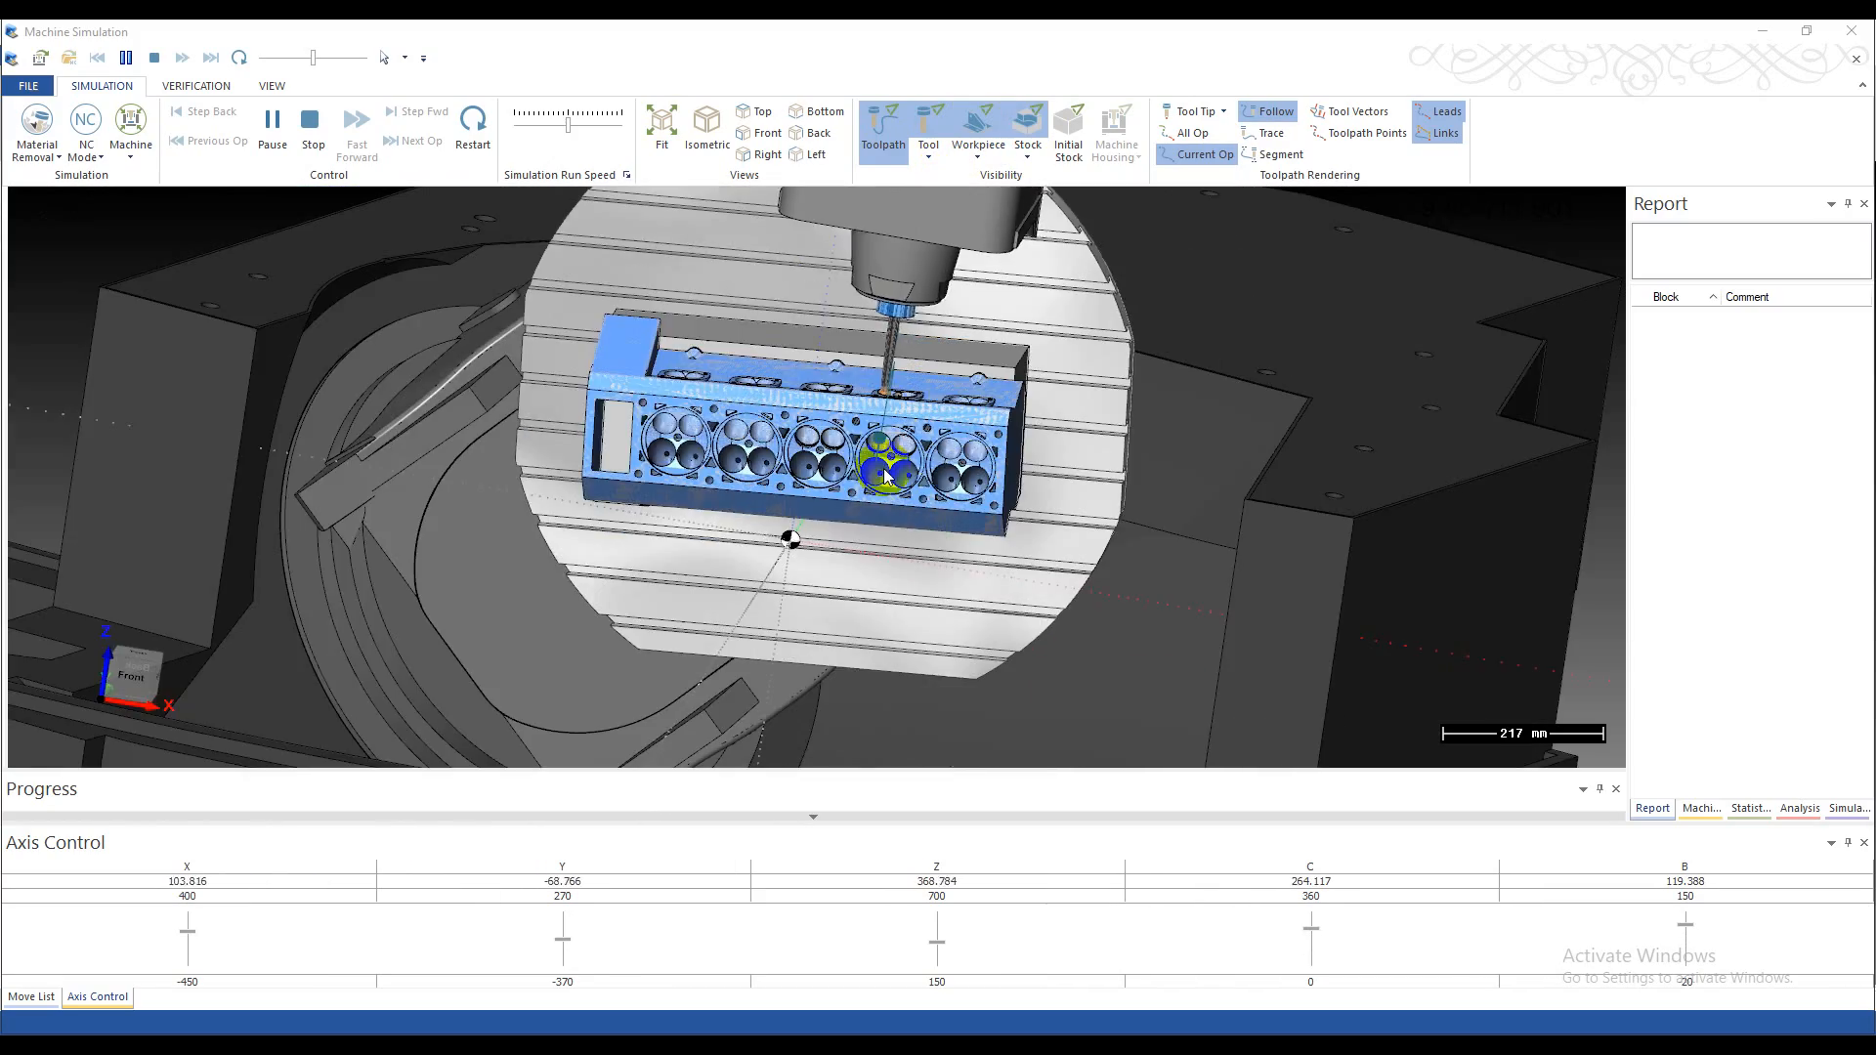
pyautogui.moveTo(926, 472); pyautogui.dragTo(876, 456, button='middle')
pyautogui.scroll(4, 876, 457)
pyautogui.scroll(7, 876, 456)
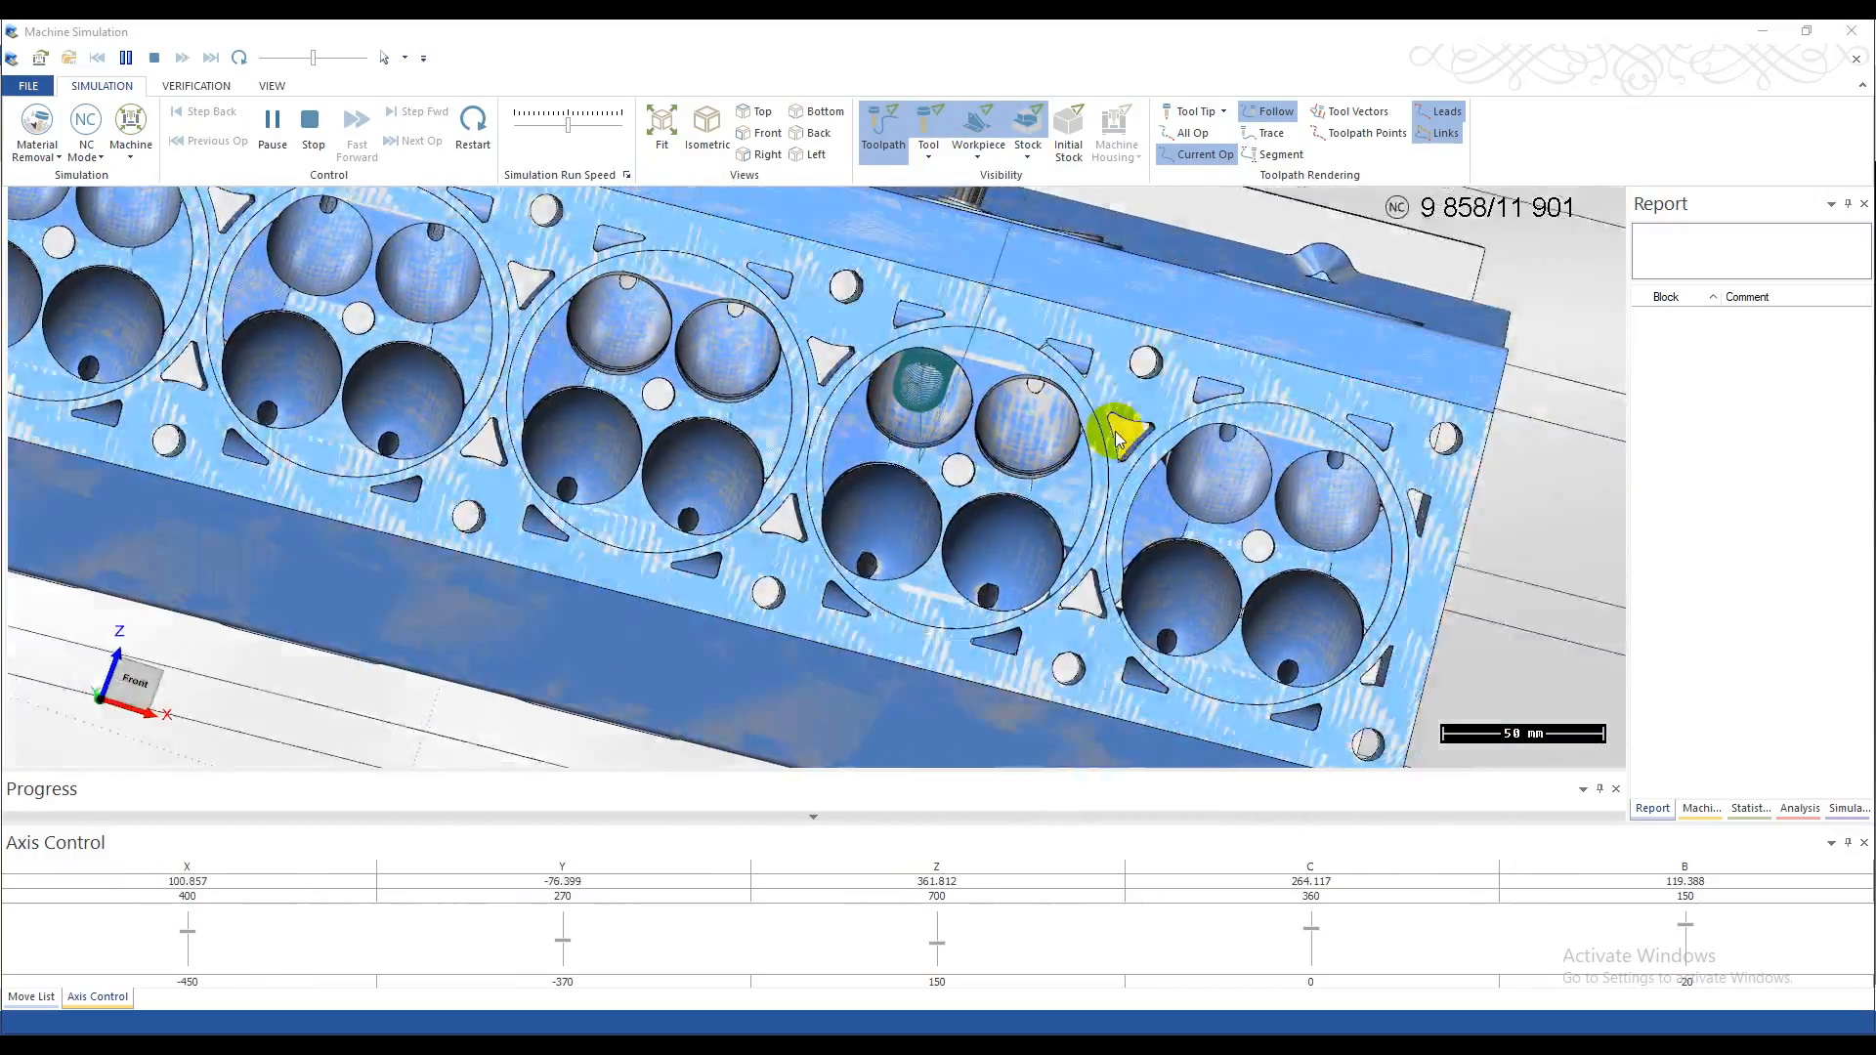
pyautogui.moveTo(1081, 438); pyautogui.dragTo(1034, 487, button='middle')
pyautogui.scroll(-3, 1034, 488)
pyautogui.scroll(-3, 1034, 491)
pyautogui.scroll(5, 1021, 469)
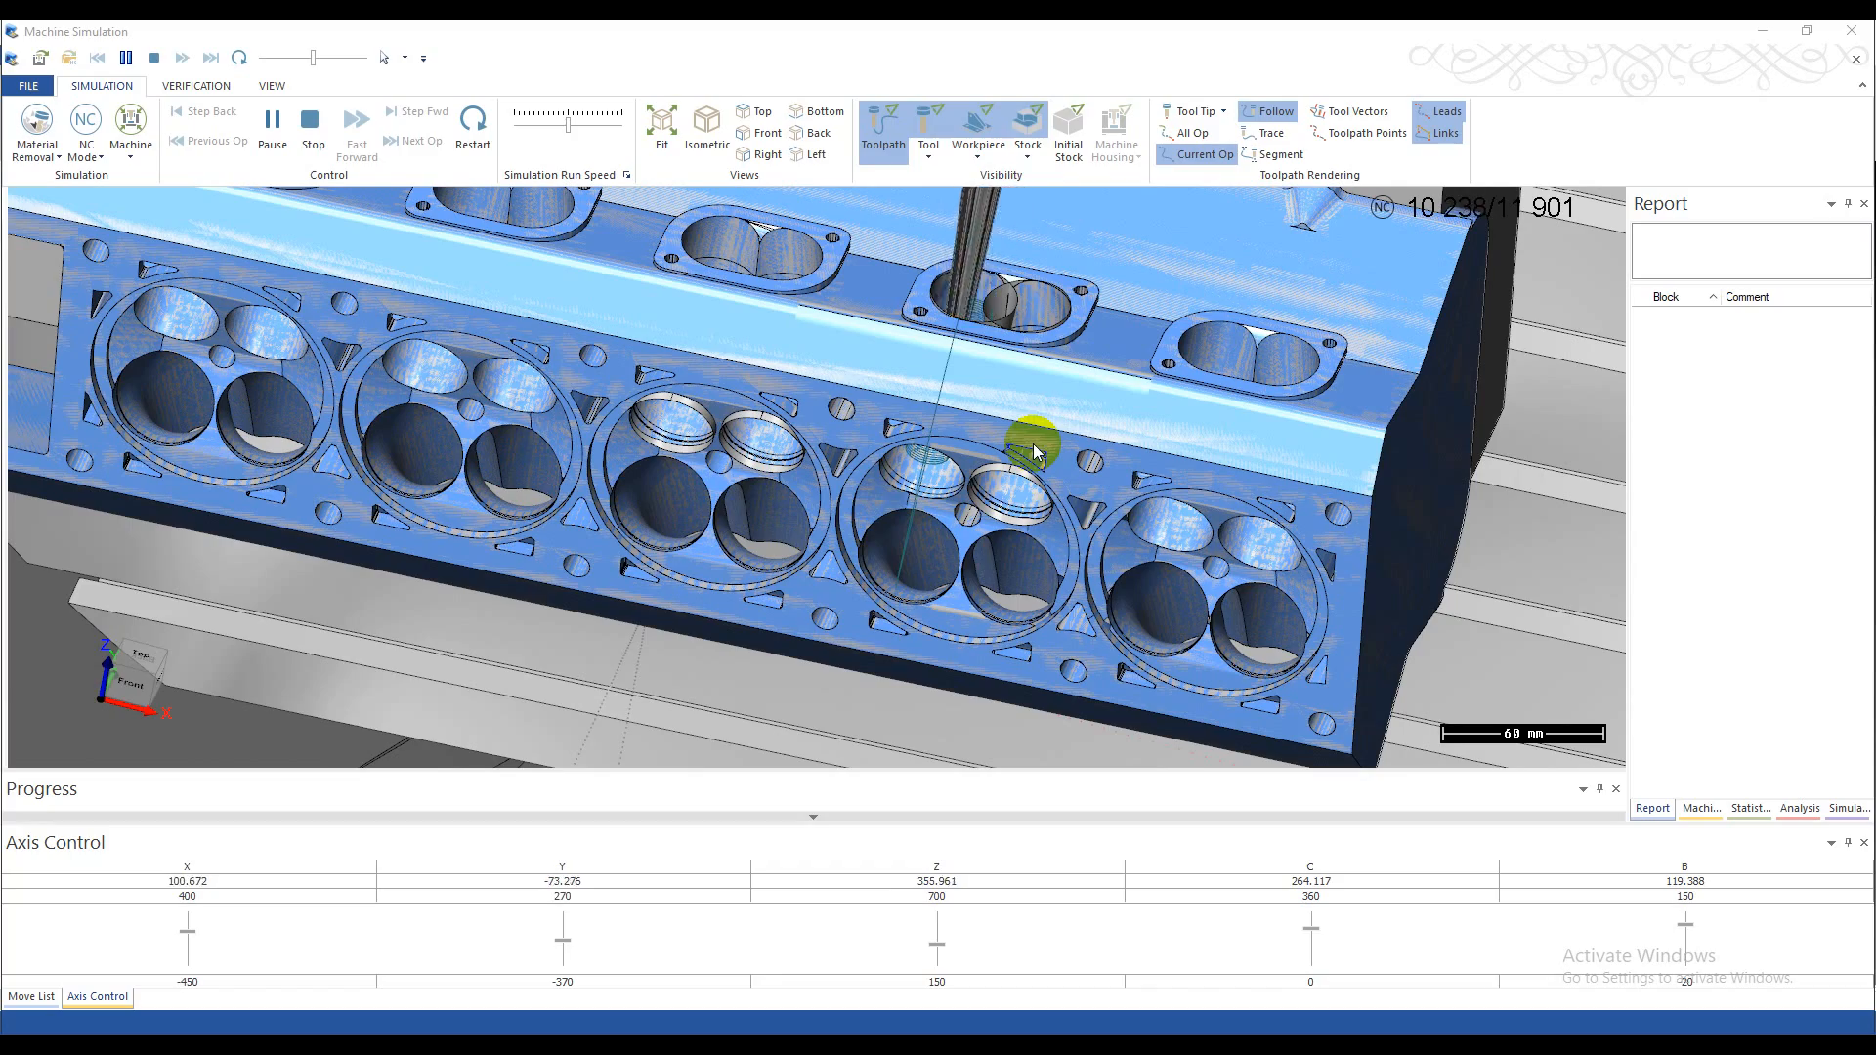
pyautogui.scroll(2, 999, 374)
pyautogui.click(975, 114)
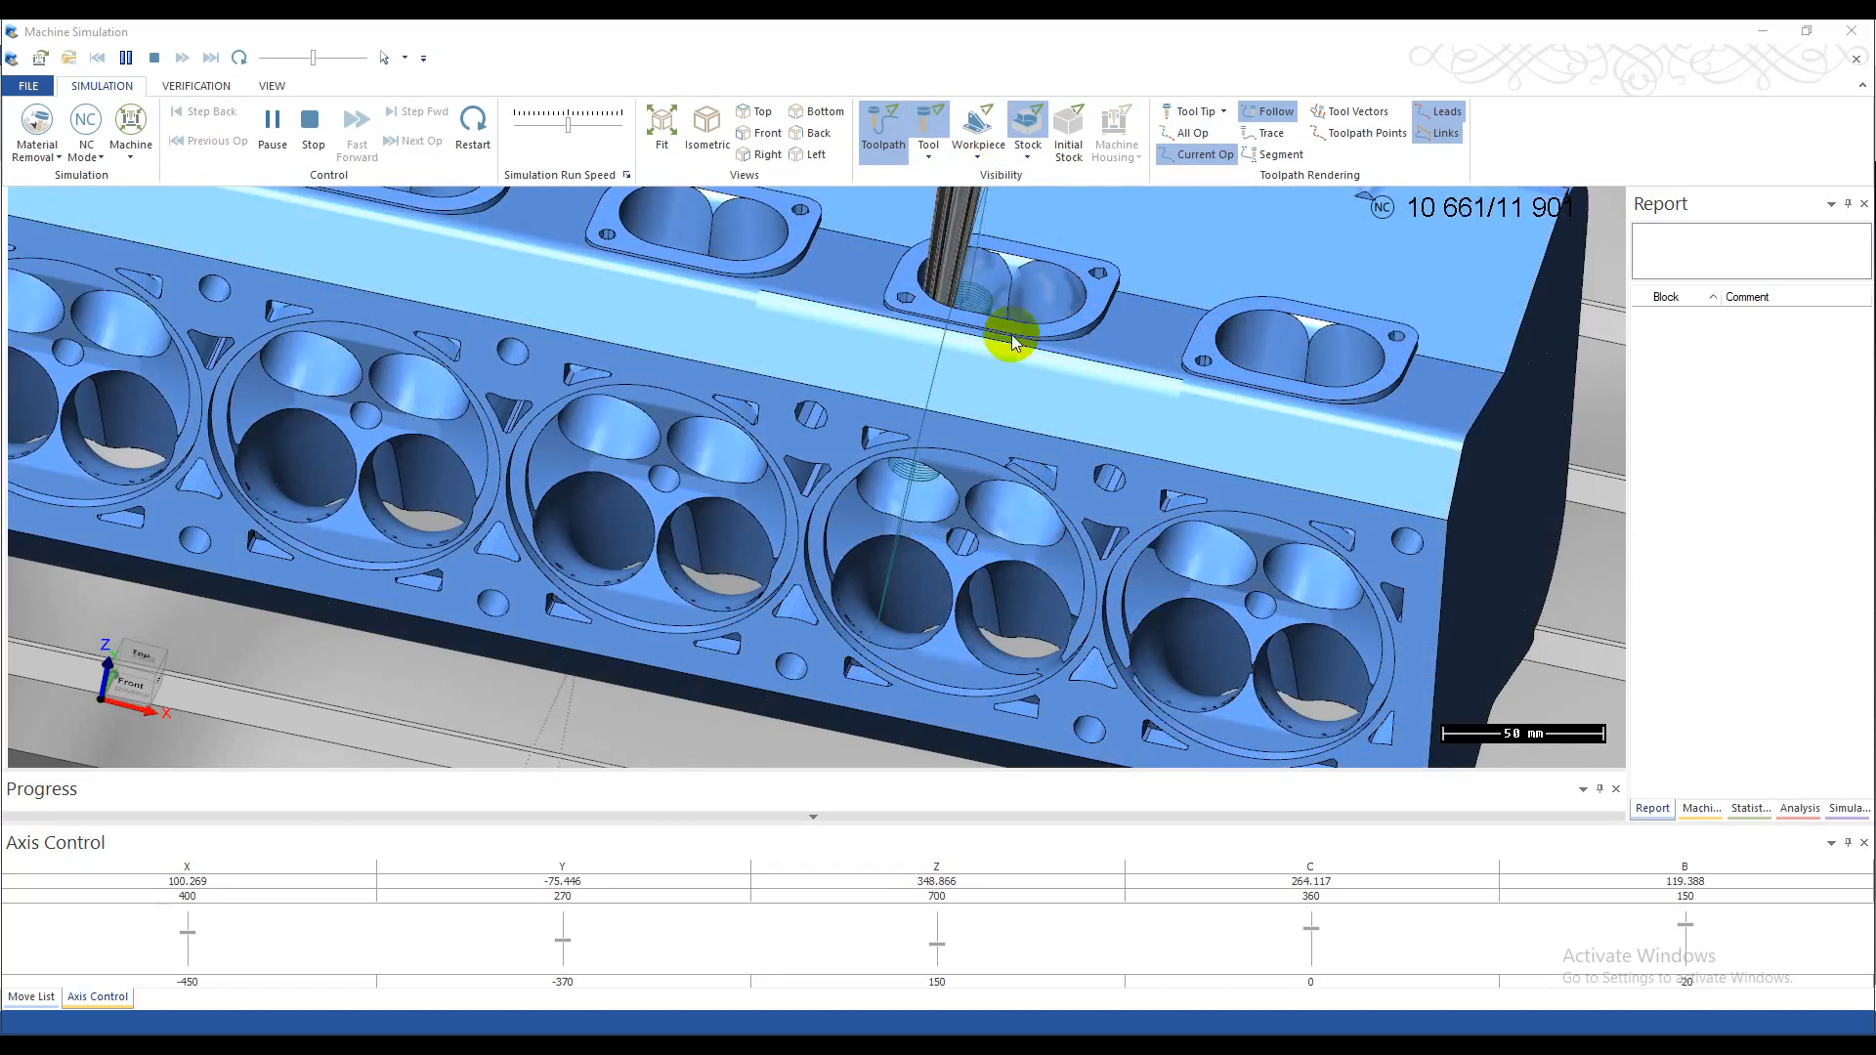
# - Examine the whole machine's motion through the end of the simulation, and close Machine Simulation to return to Mastercam
pyautogui.moveTo(1013, 339)
pyautogui.mouseDown(button='middle')
pyautogui.moveTo(955, 373)
pyautogui.moveTo(1013, 332)
pyautogui.mouseUp(button='middle')
pyautogui.scroll(-3, 1013, 332)
pyautogui.scroll(-10, 1013, 332)
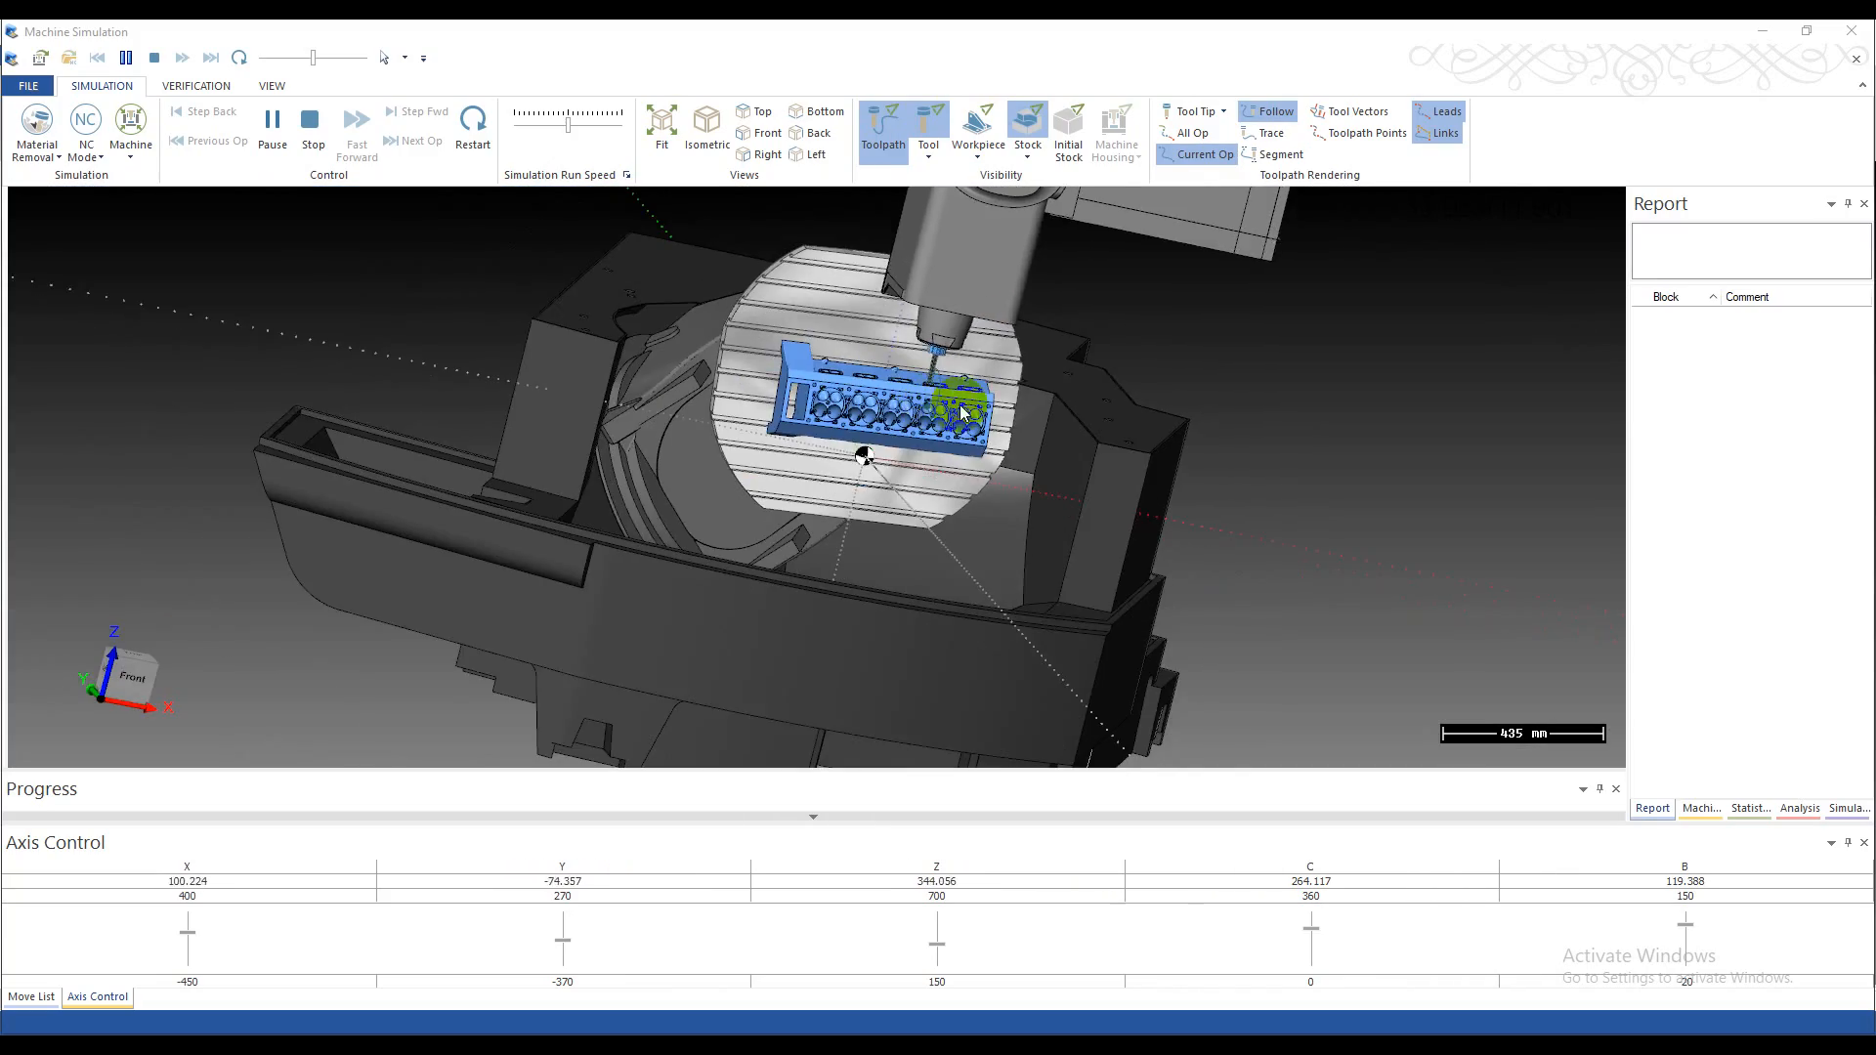
pyautogui.moveTo(960, 412); pyautogui.dragTo(745, 404, button='middle')
pyautogui.scroll(-5, 900, 409)
pyautogui.scroll(4, 977, 355)
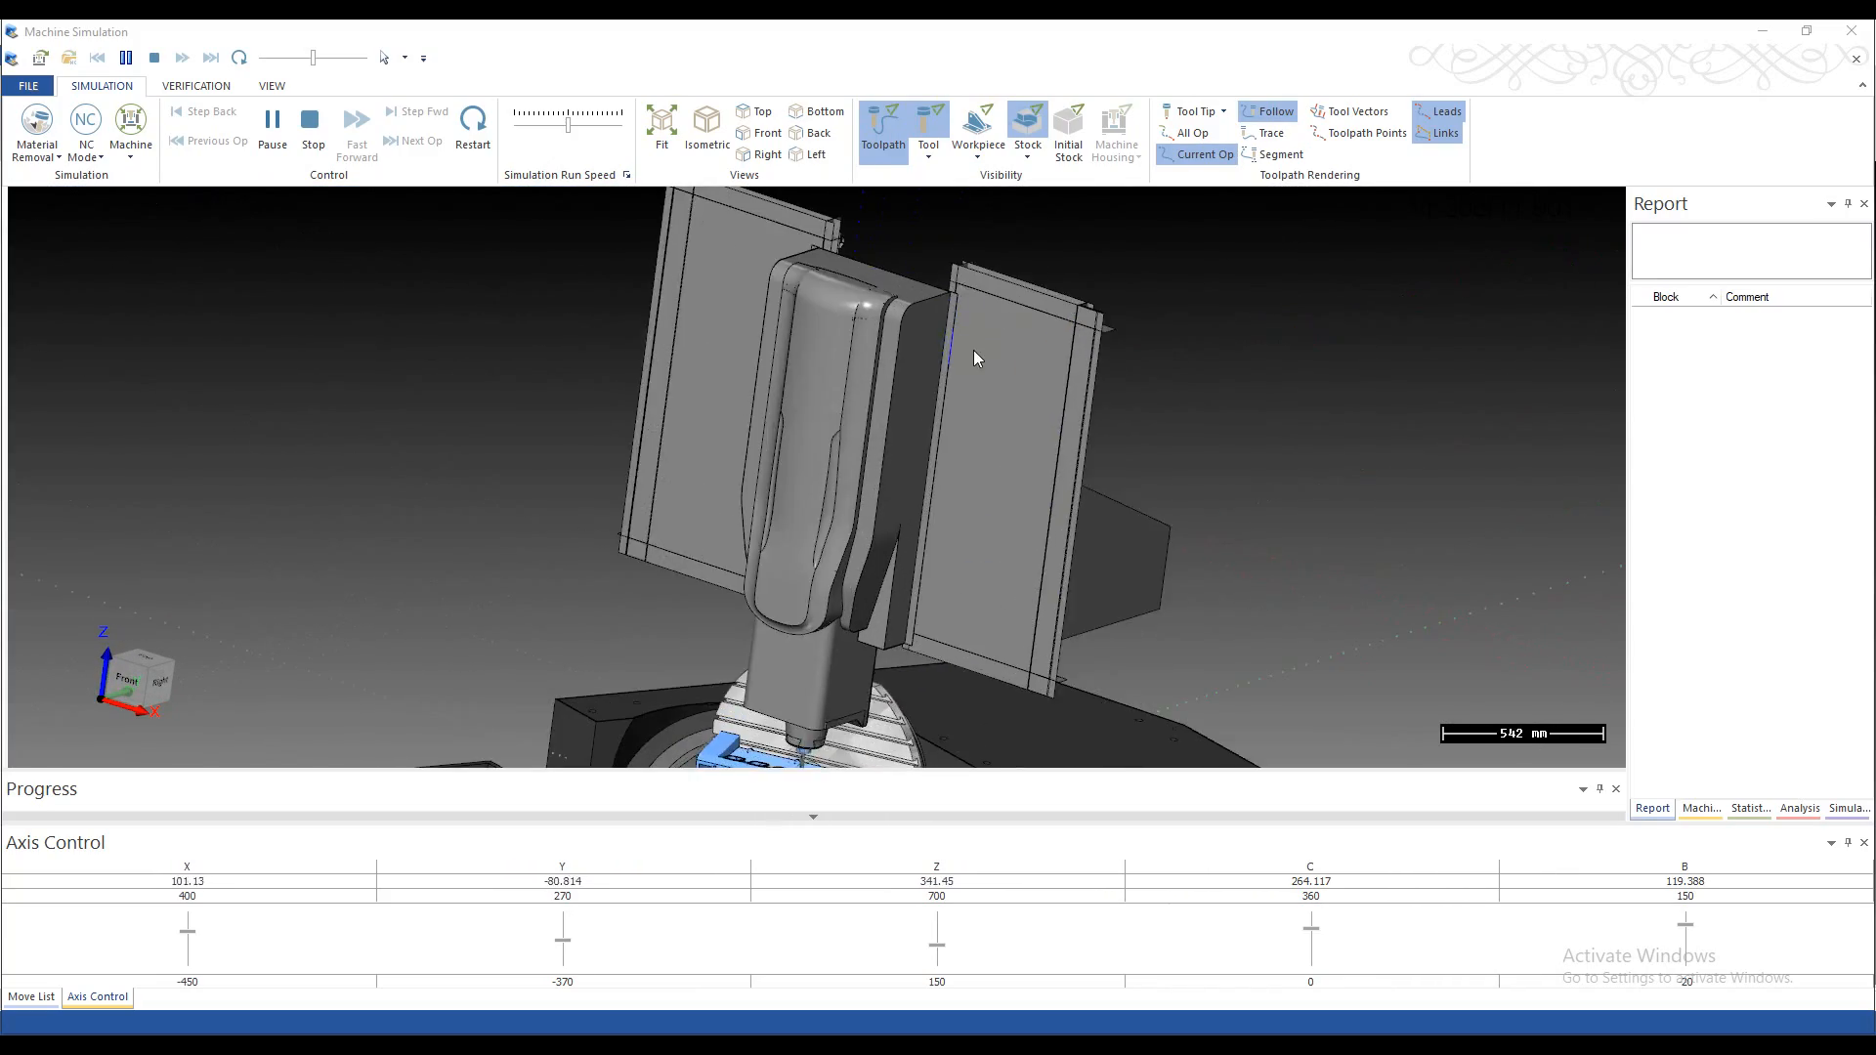
pyautogui.scroll(-2, 583, 409)
pyautogui.scroll(2, 704, 656)
pyautogui.scroll(3, 687, 640)
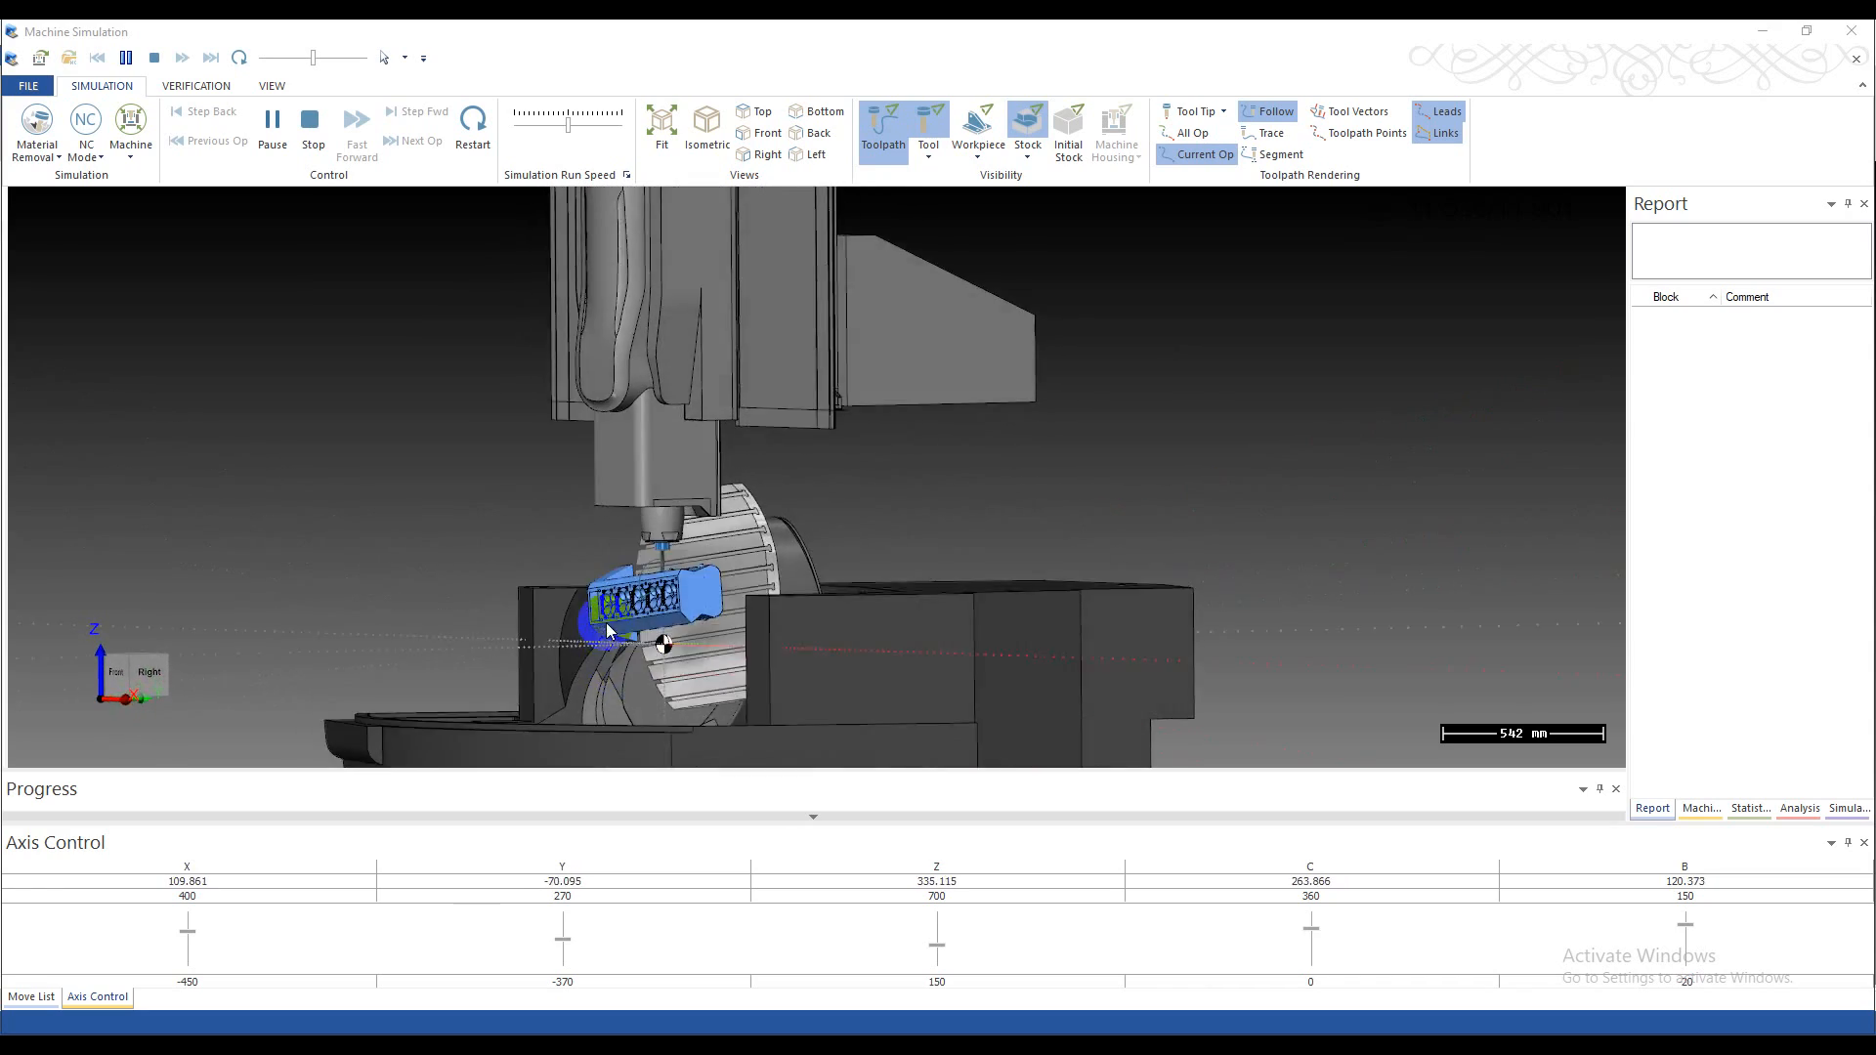
pyautogui.scroll(-3, 691, 629)
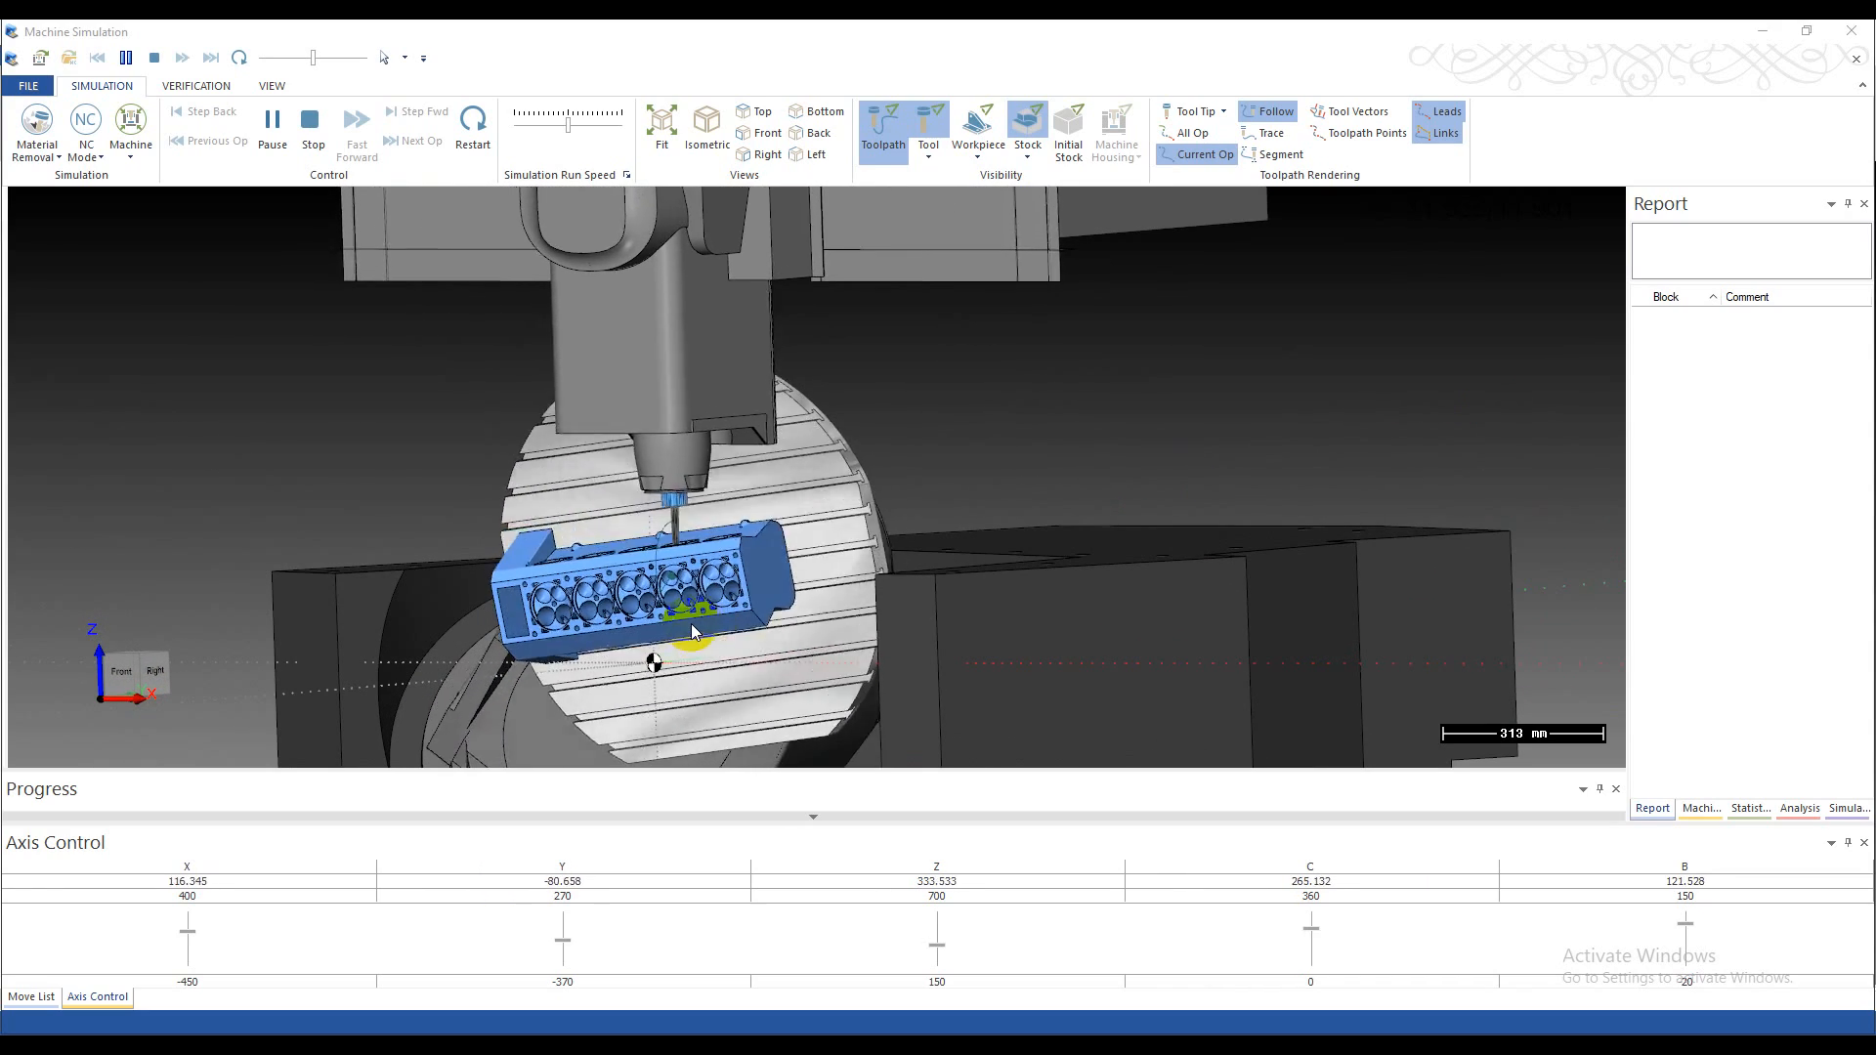
pyautogui.moveTo(708, 526); pyautogui.dragTo(838, 534, button='middle')
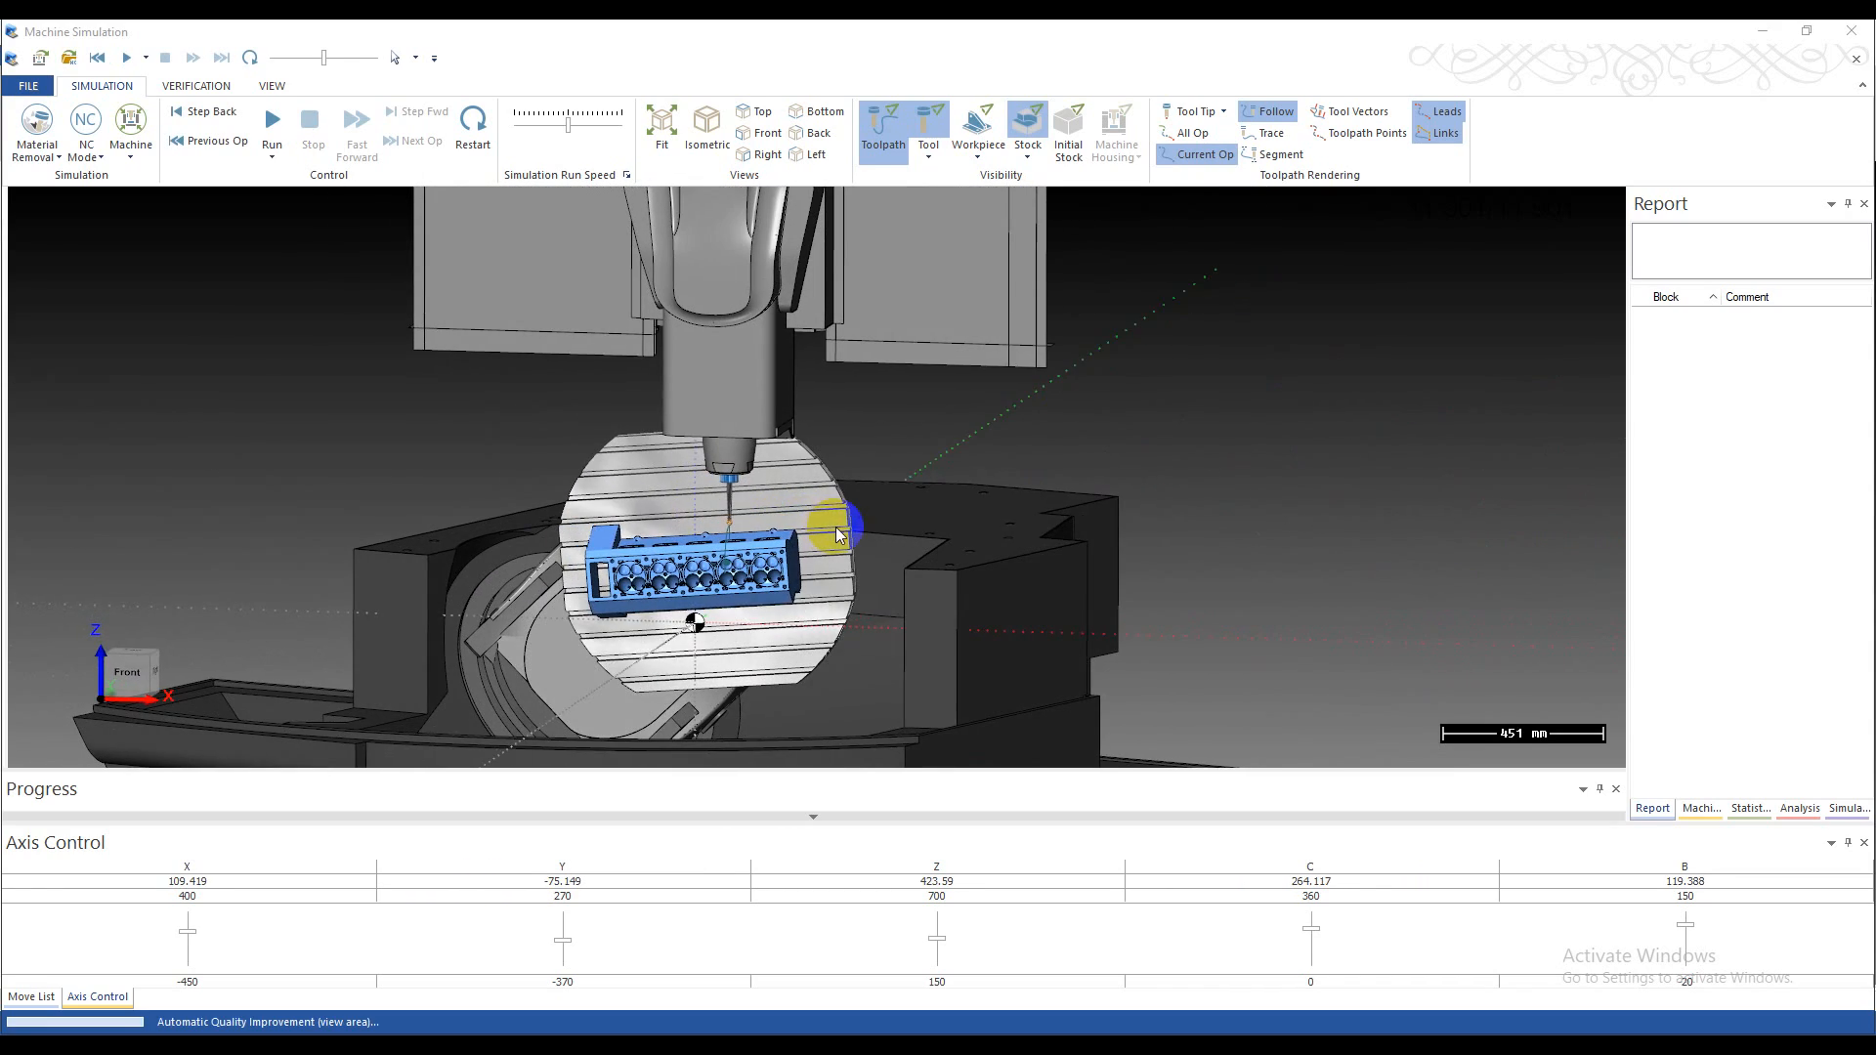
pyautogui.click(1846, 29)
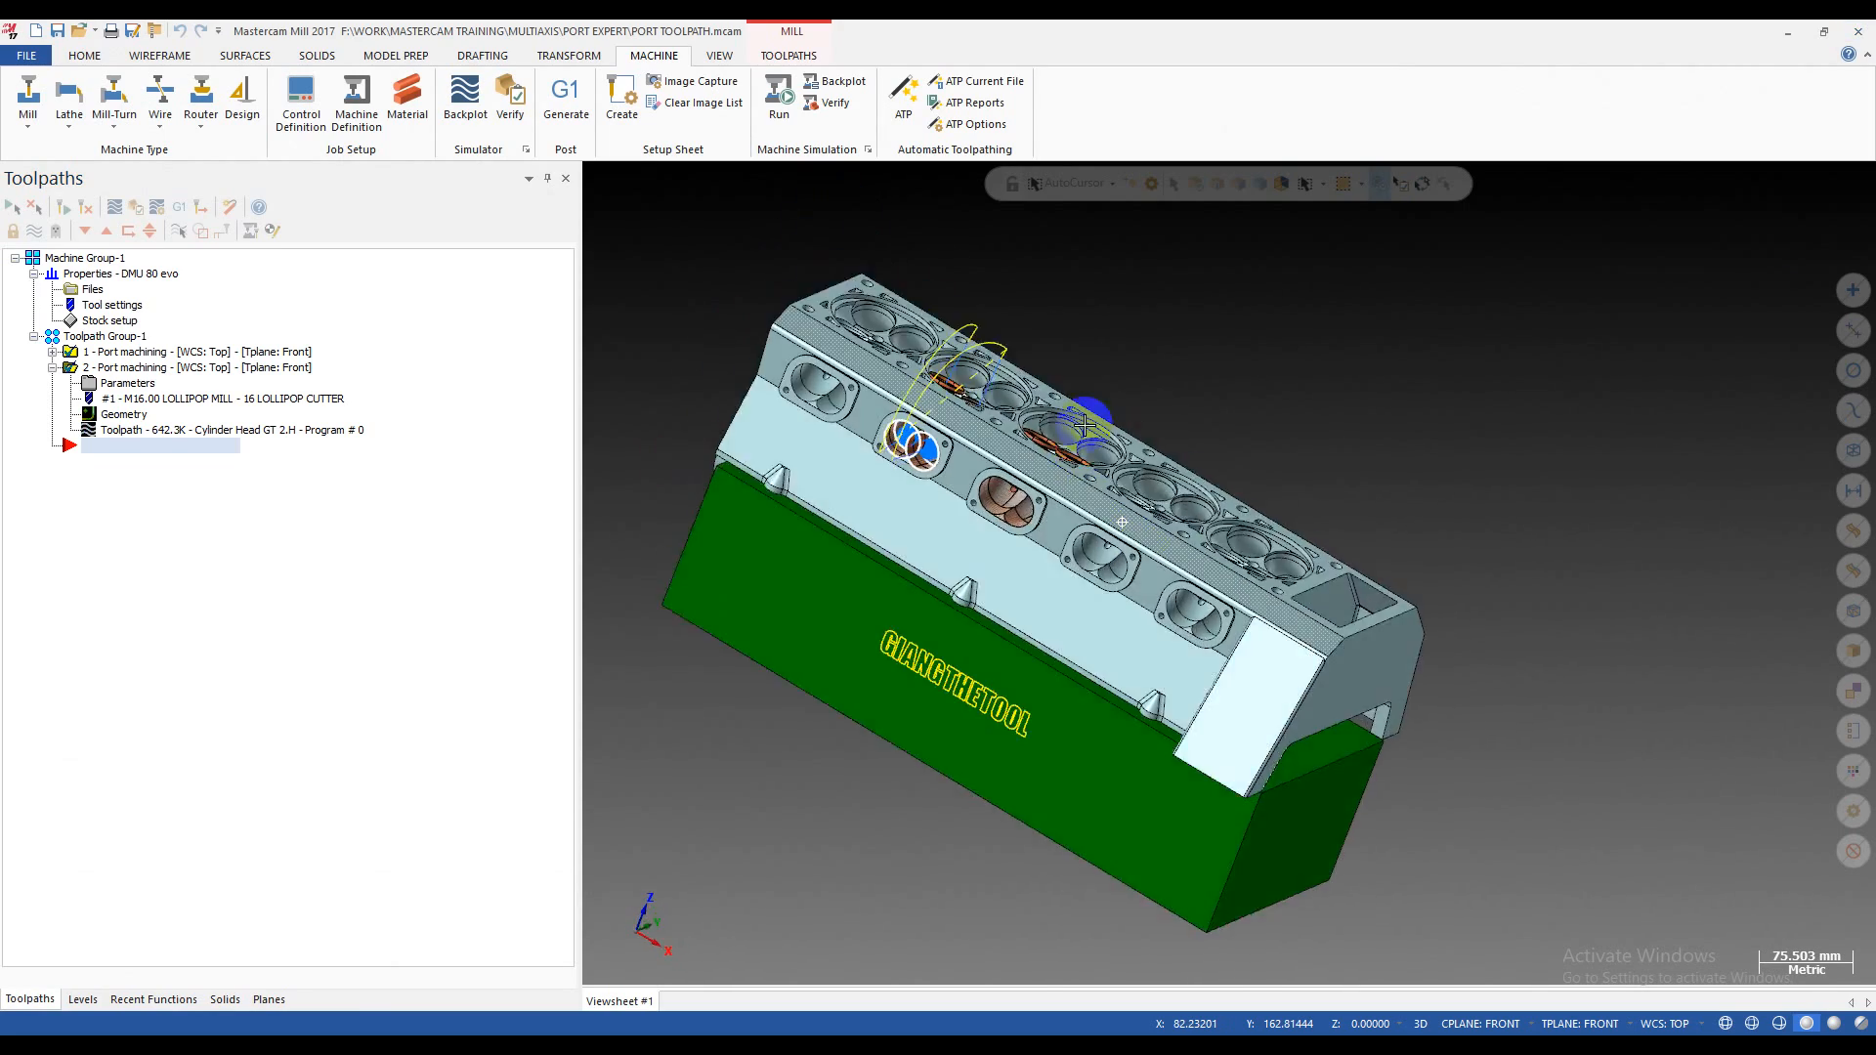
# - Examine the two port toolpaths up close, both in the side openings and through the combustion chambers of the cylinder head
pyautogui.moveTo(1083, 426); pyautogui.dragTo(1275, 473, button='middle')
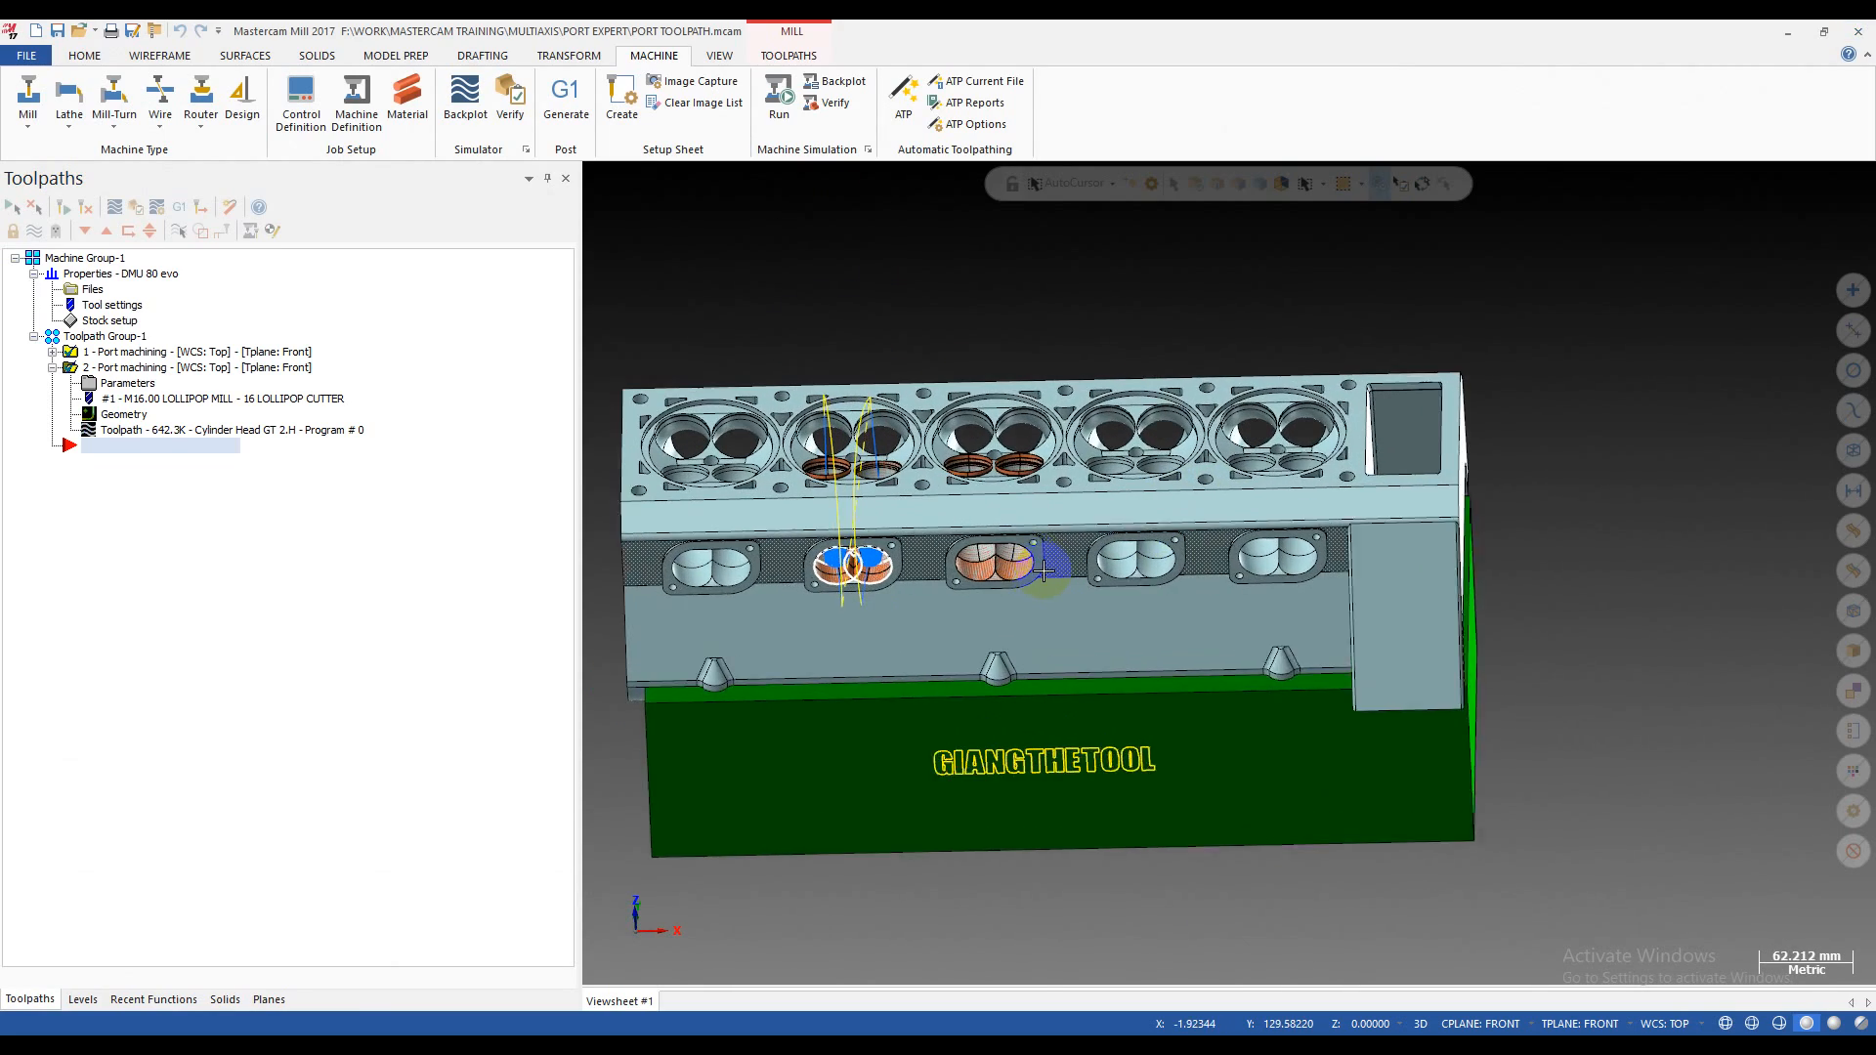
pyautogui.scroll(4, 953, 414)
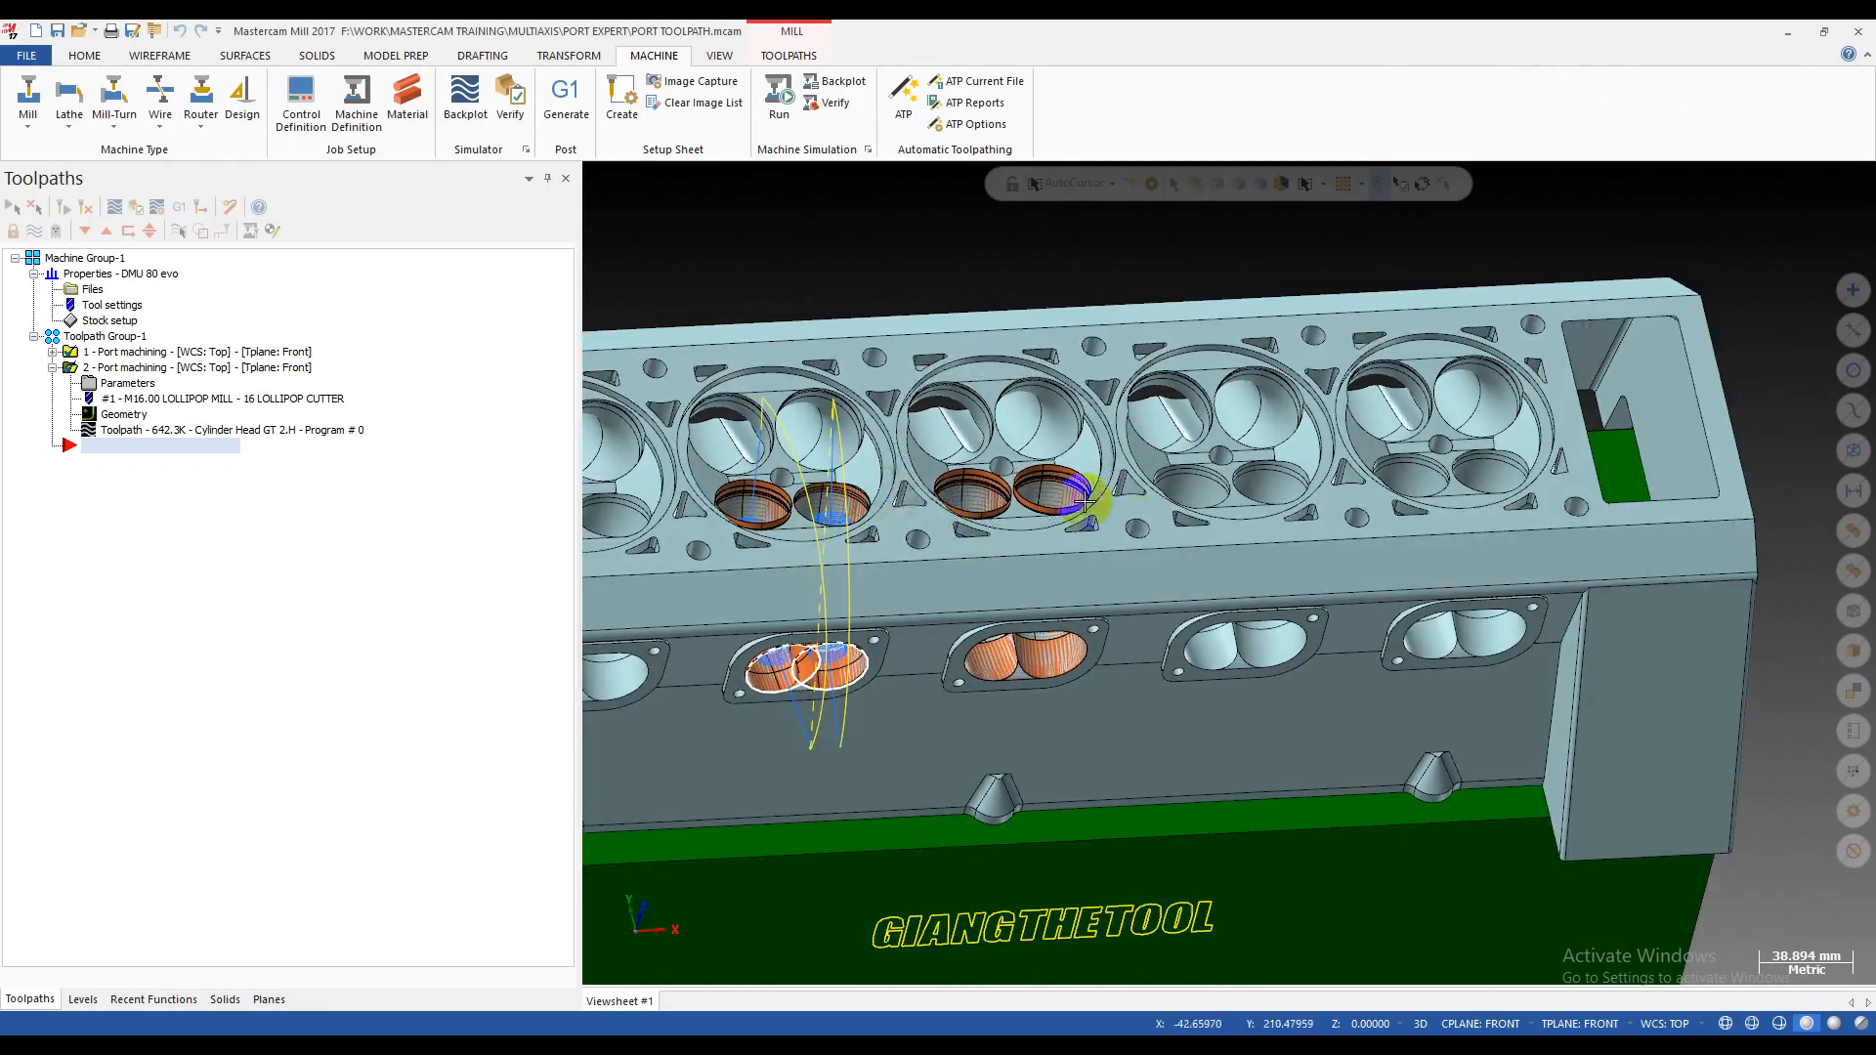
pyautogui.scroll(3, 826, 510)
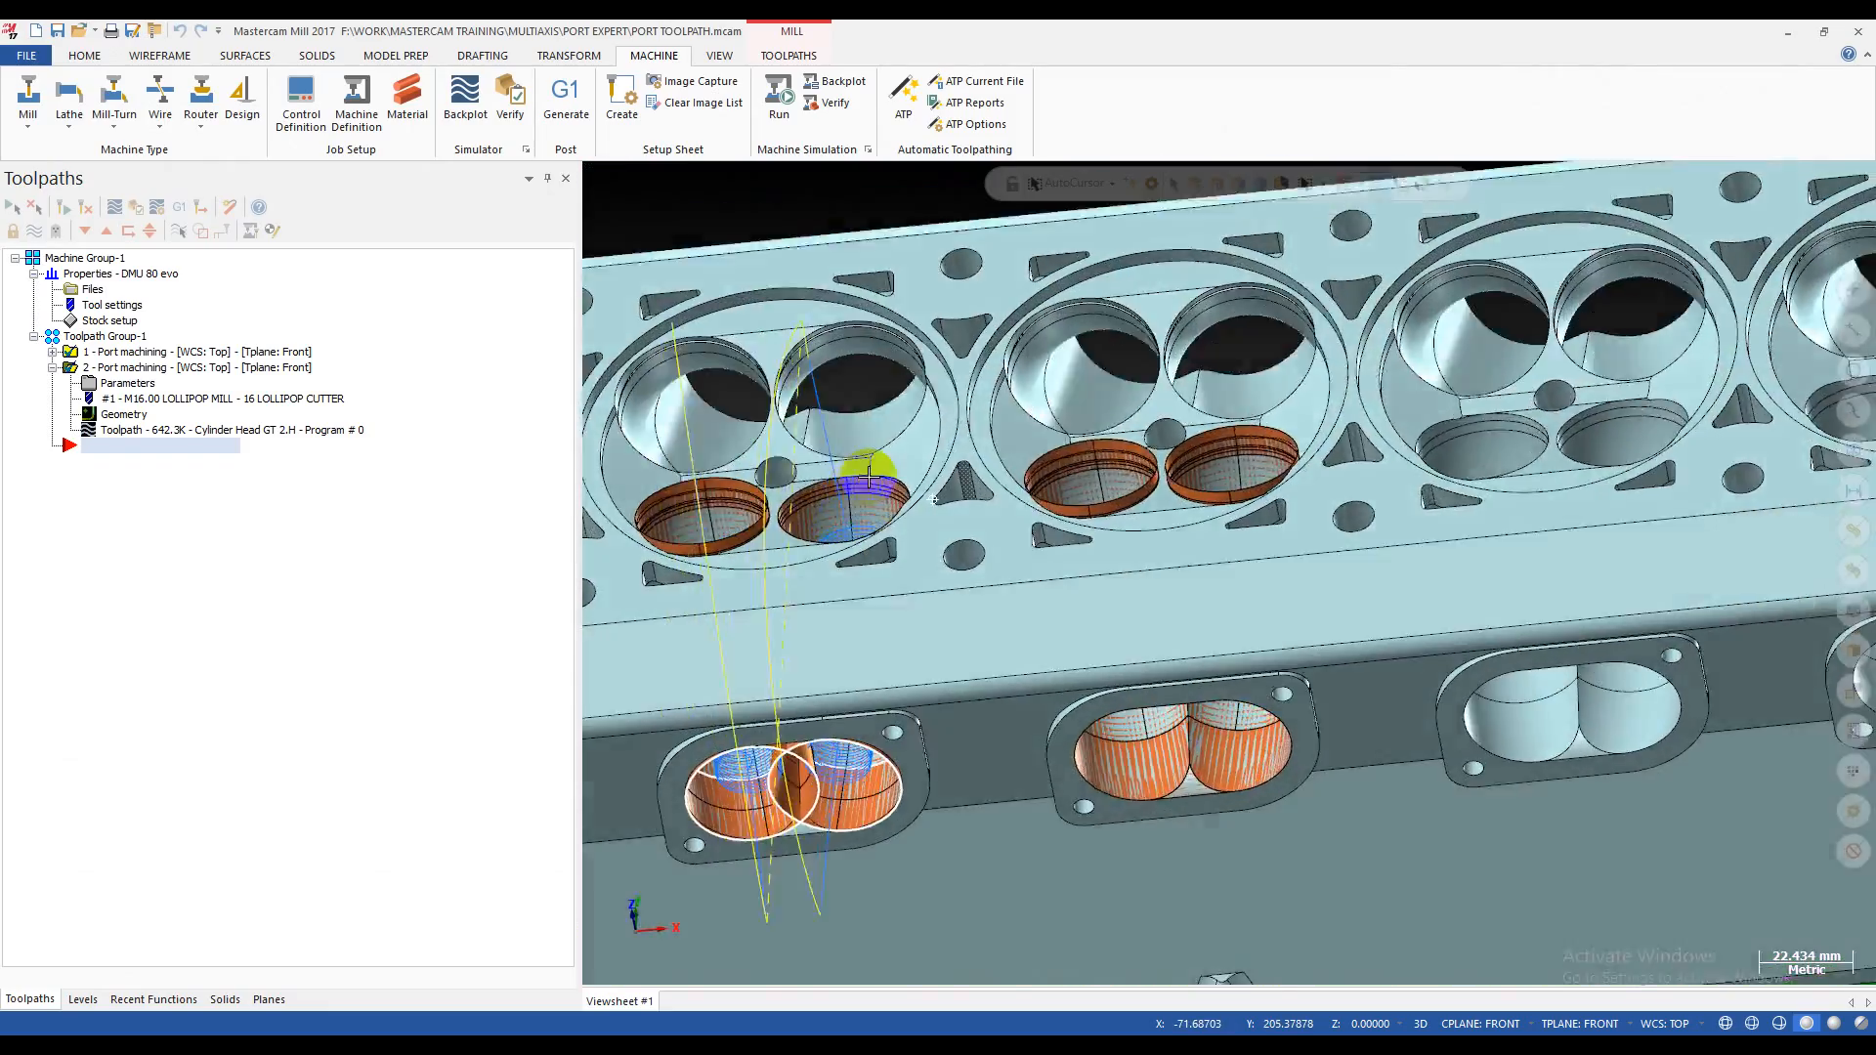
pyautogui.moveTo(869, 475); pyautogui.dragTo(950, 364, button='middle')
pyautogui.scroll(3, 771, 713)
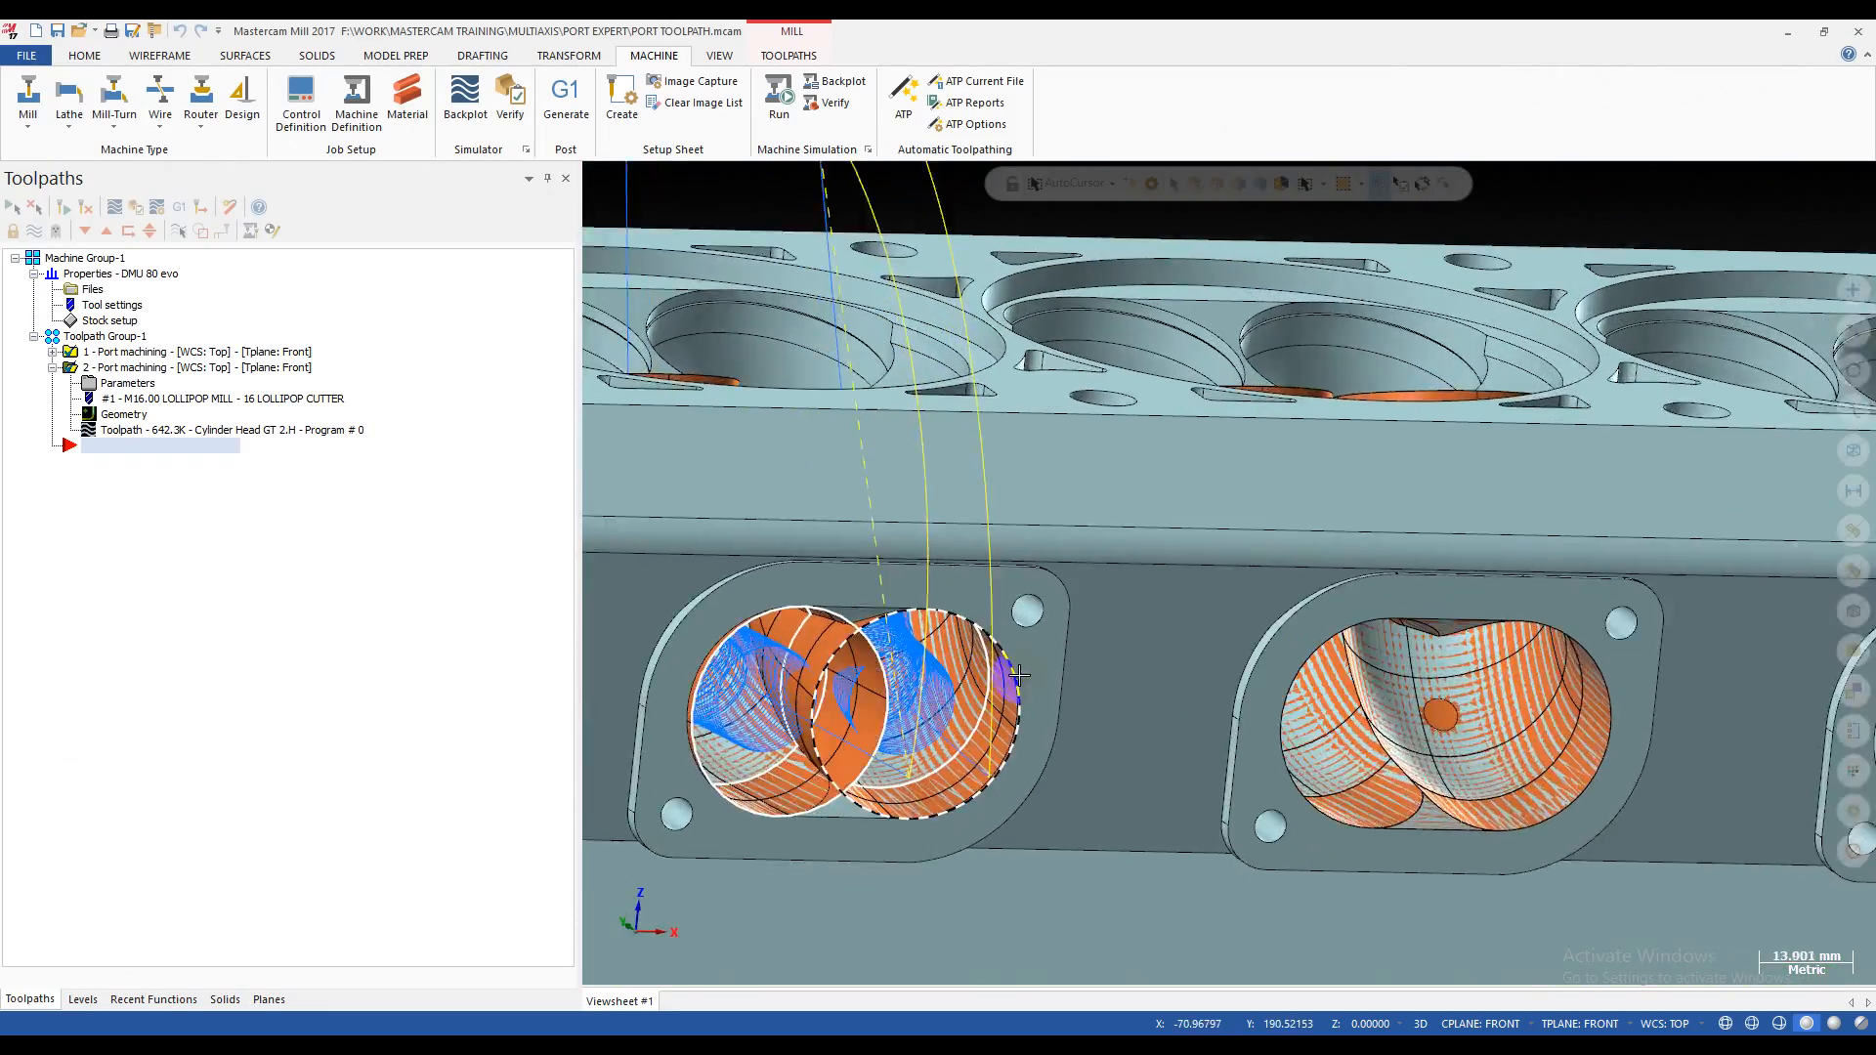
pyautogui.moveTo(1005, 671); pyautogui.dragTo(1304, 524, button='middle')
pyautogui.scroll(-3, 901, 622)
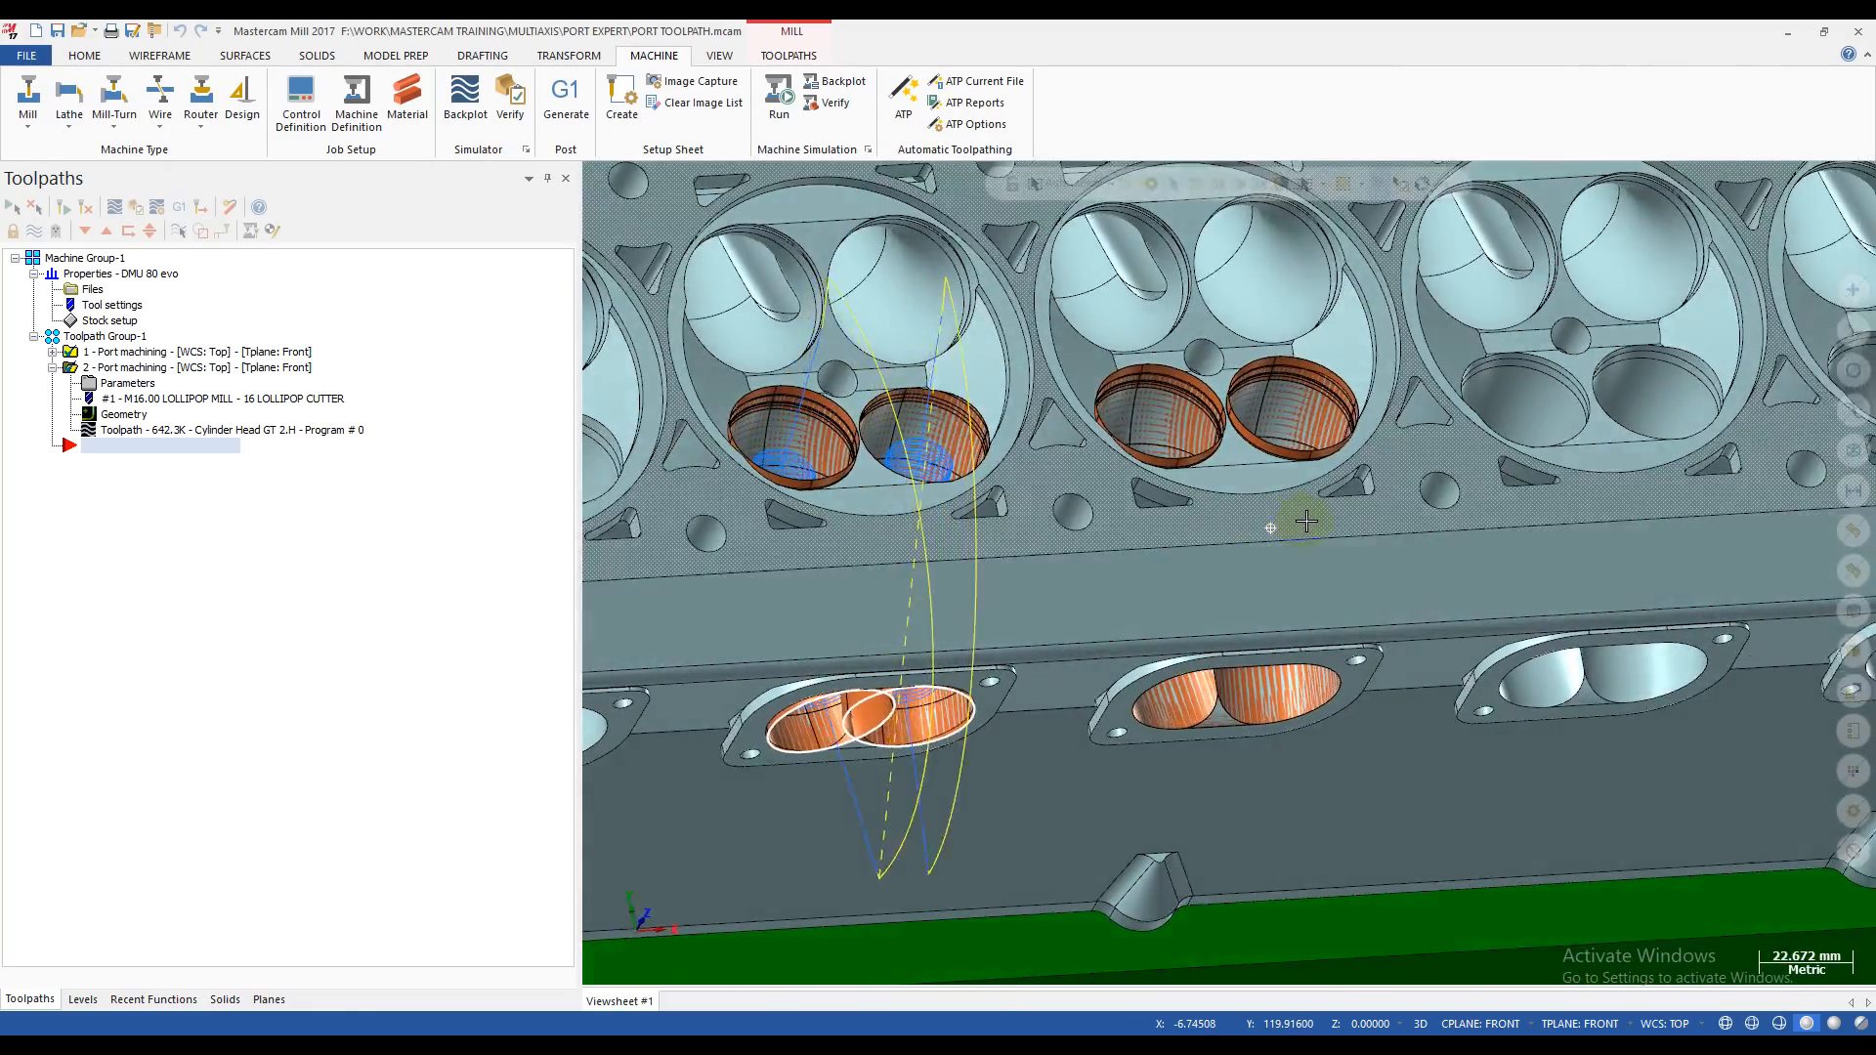
pyautogui.scroll(-3, 1299, 526)
pyautogui.scroll(-4, 1299, 525)
pyautogui.scroll(2, 1277, 518)
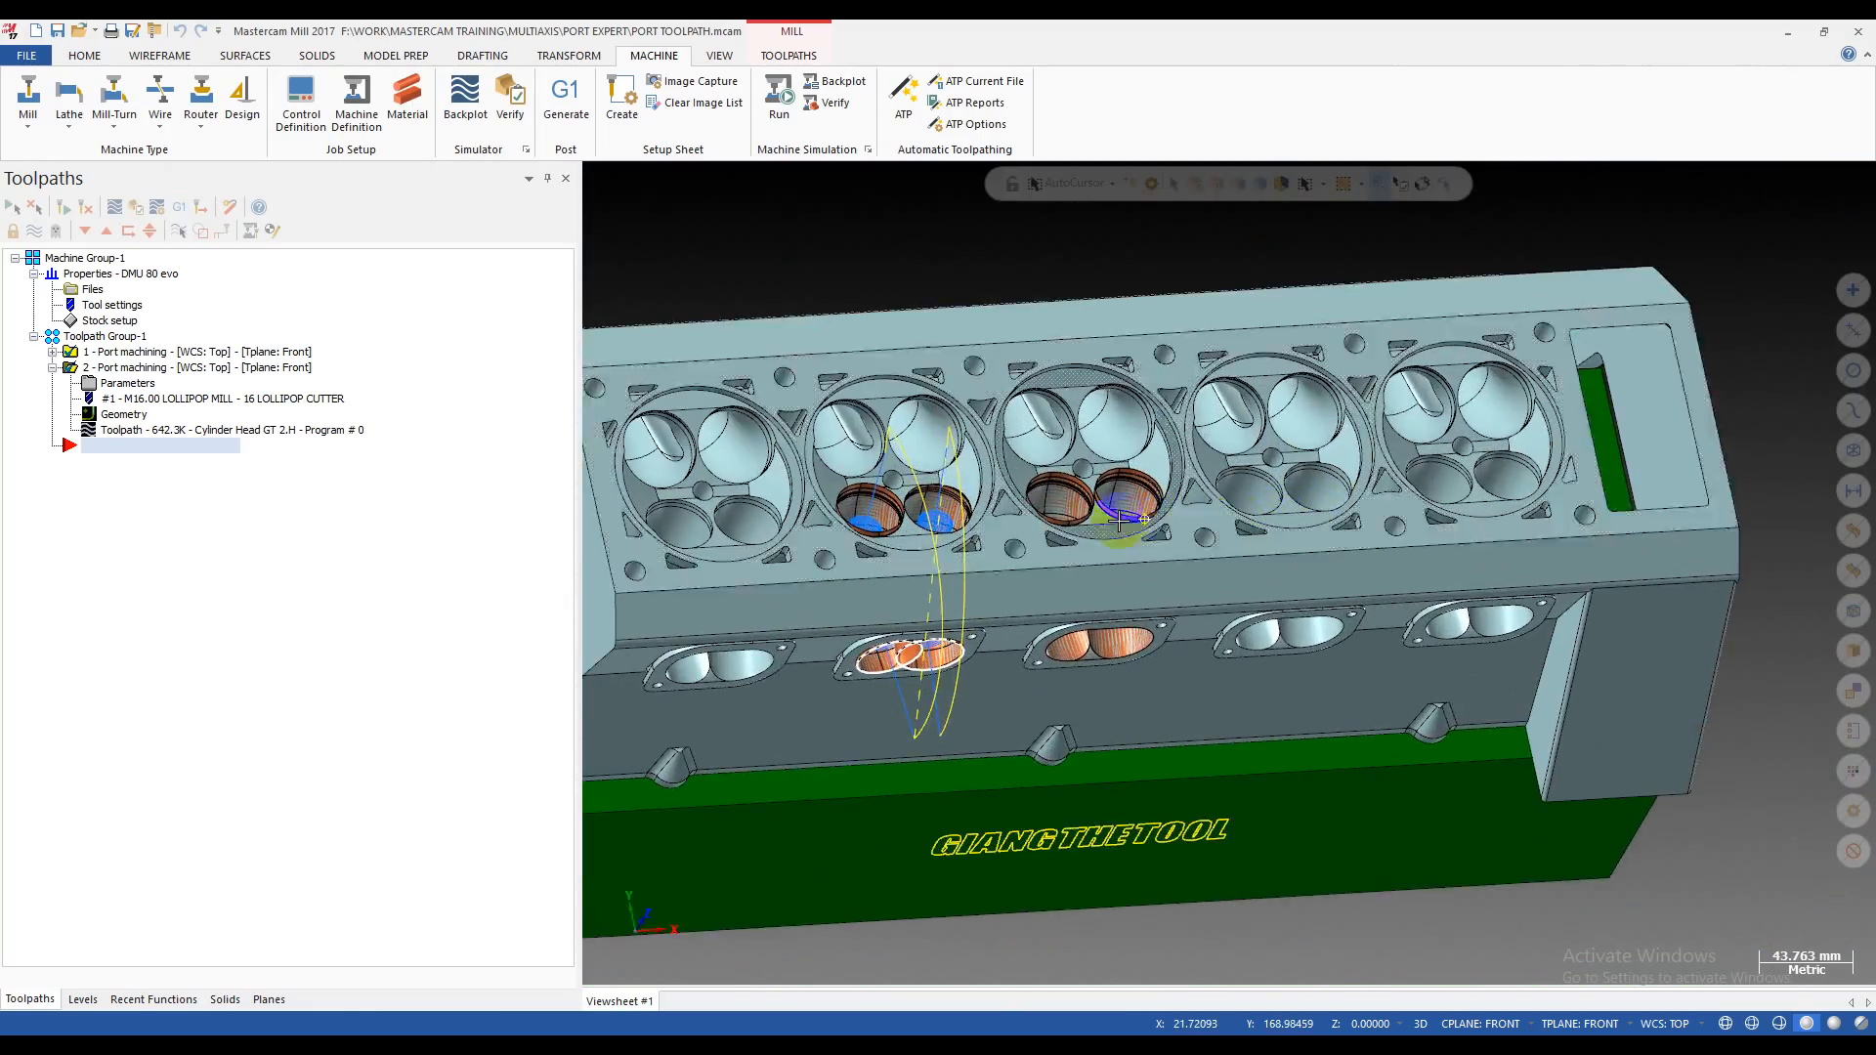
pyautogui.moveTo(1123, 528); pyautogui.dragTo(1098, 462, button='middle')
pyautogui.scroll(-3, 1098, 461)
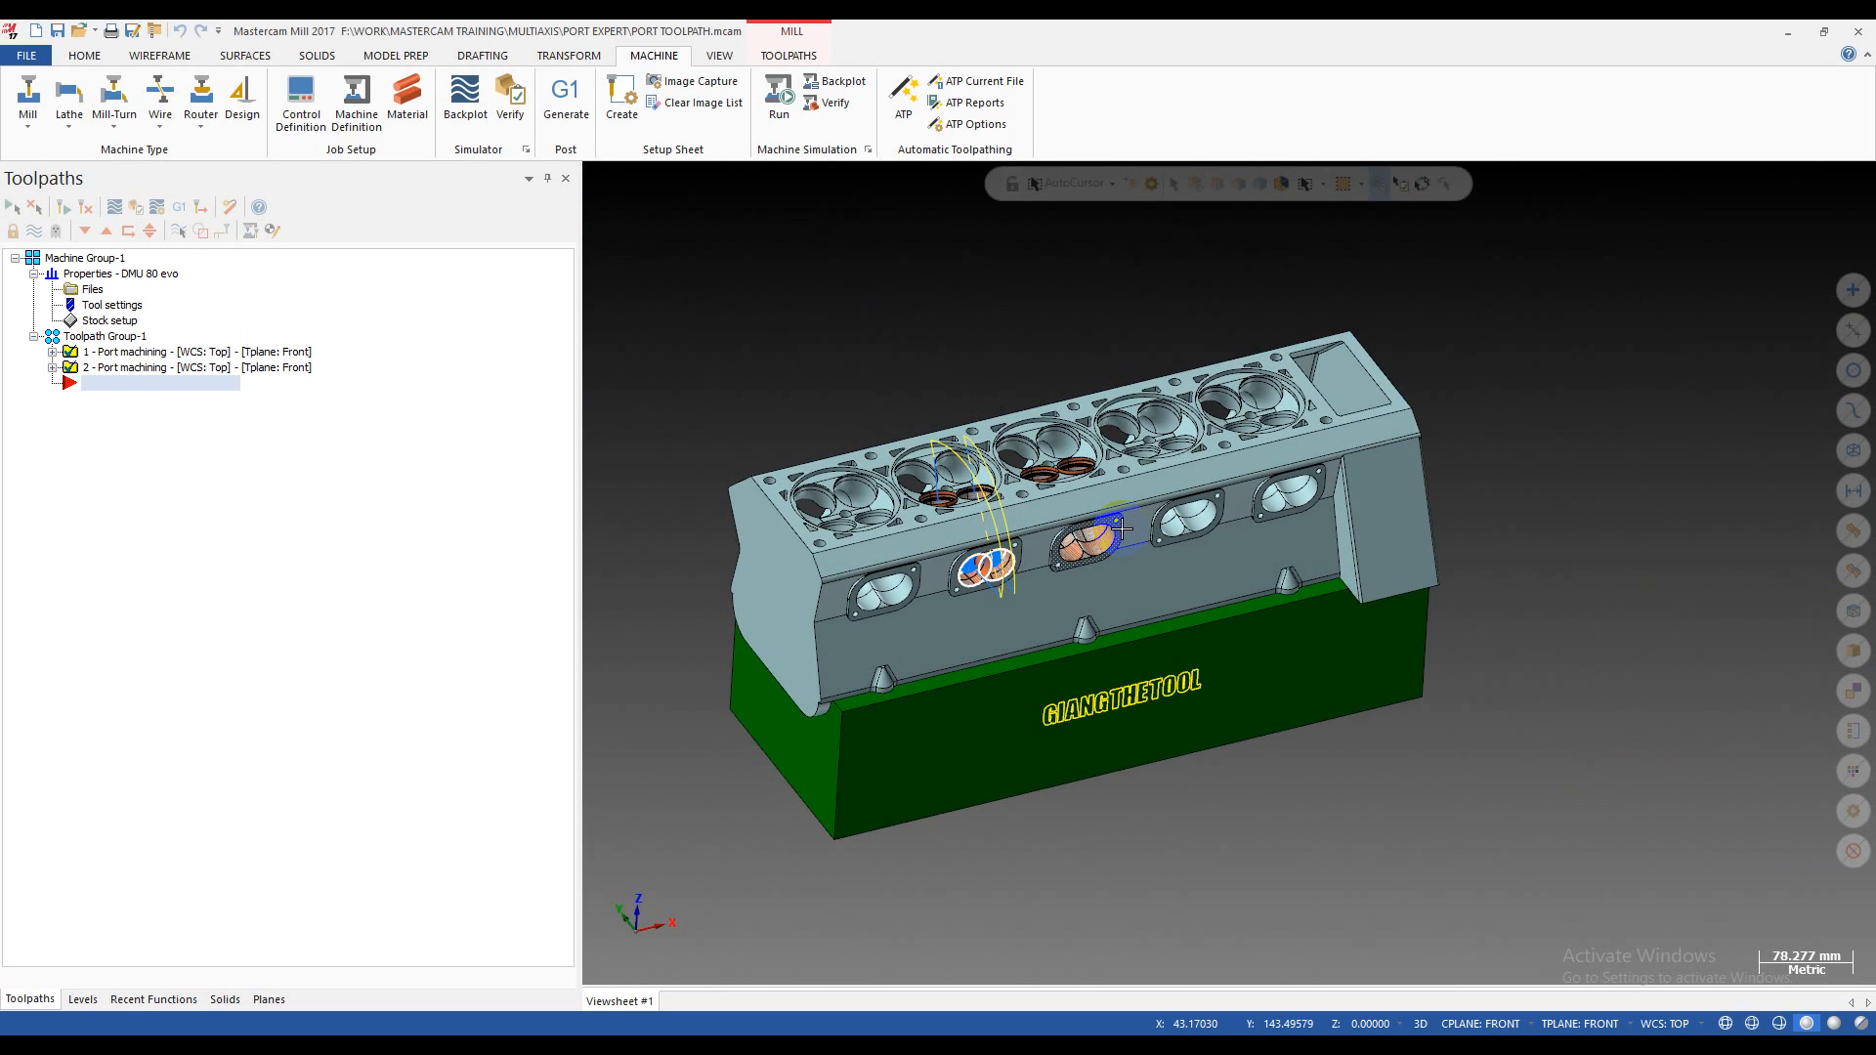
# - Review both programmed ports from the valve seats to the side openings, and finish with the whole cylinder head and fixture in view
pyautogui.scroll(6, 1120, 529)
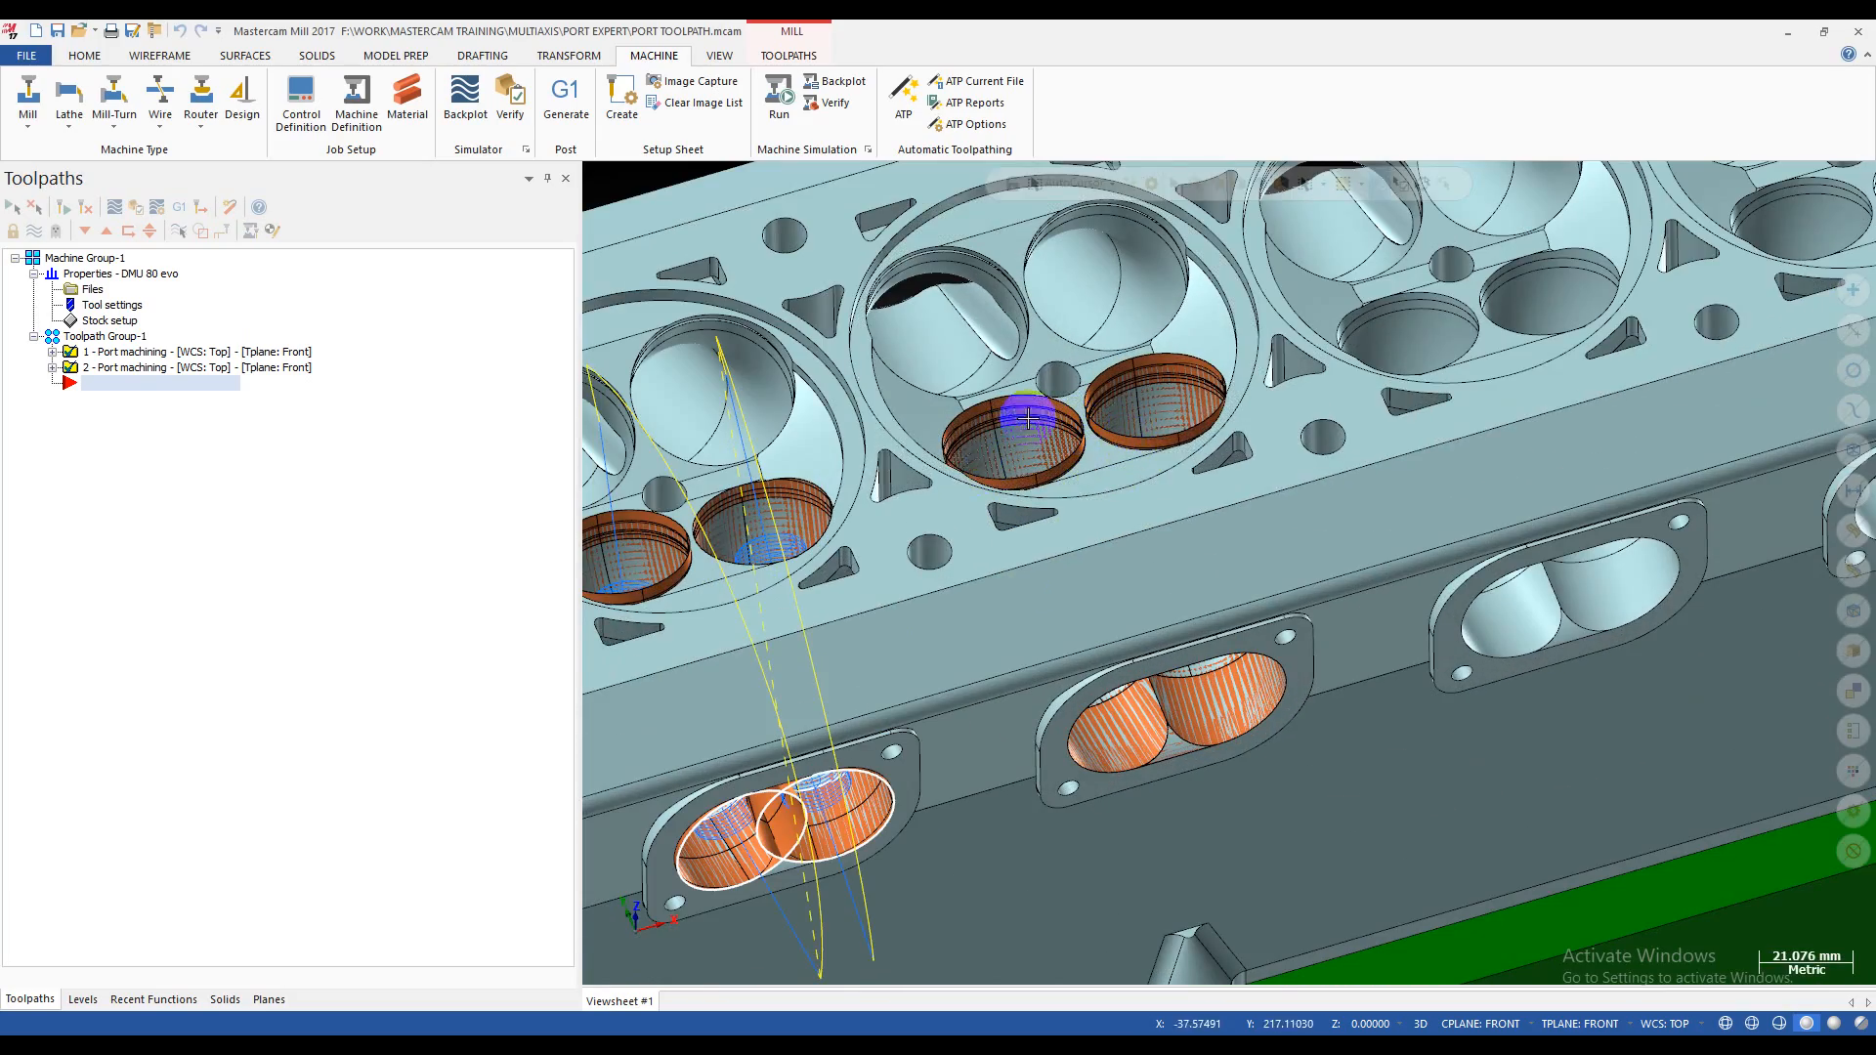
pyautogui.moveTo(1028, 419); pyautogui.dragTo(1129, 551, button='middle')
pyautogui.scroll(-2, 1035, 519)
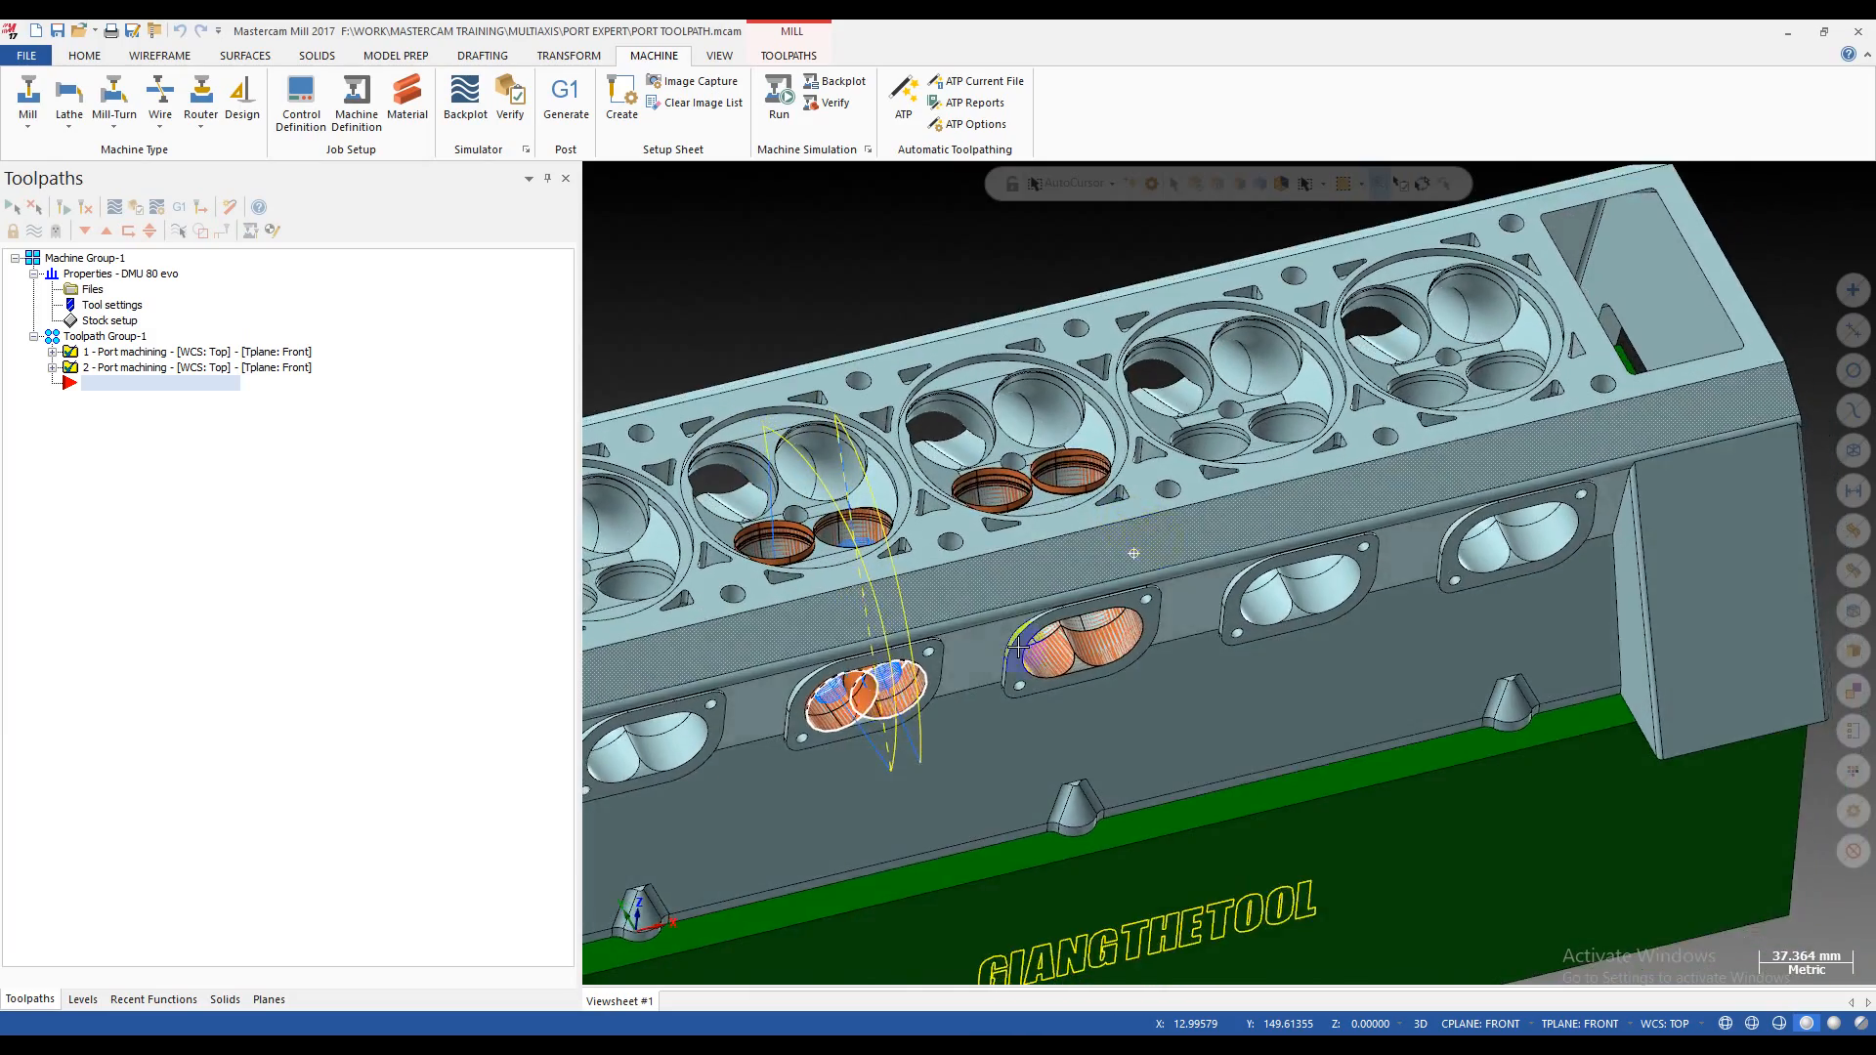
pyautogui.scroll(3, 872, 695)
pyautogui.moveTo(923, 672)
pyautogui.mouseDown(button='middle')
pyautogui.moveTo(888, 651)
pyautogui.moveTo(918, 645)
pyautogui.mouseUp(button='middle')
pyautogui.scroll(-2, 949, 653)
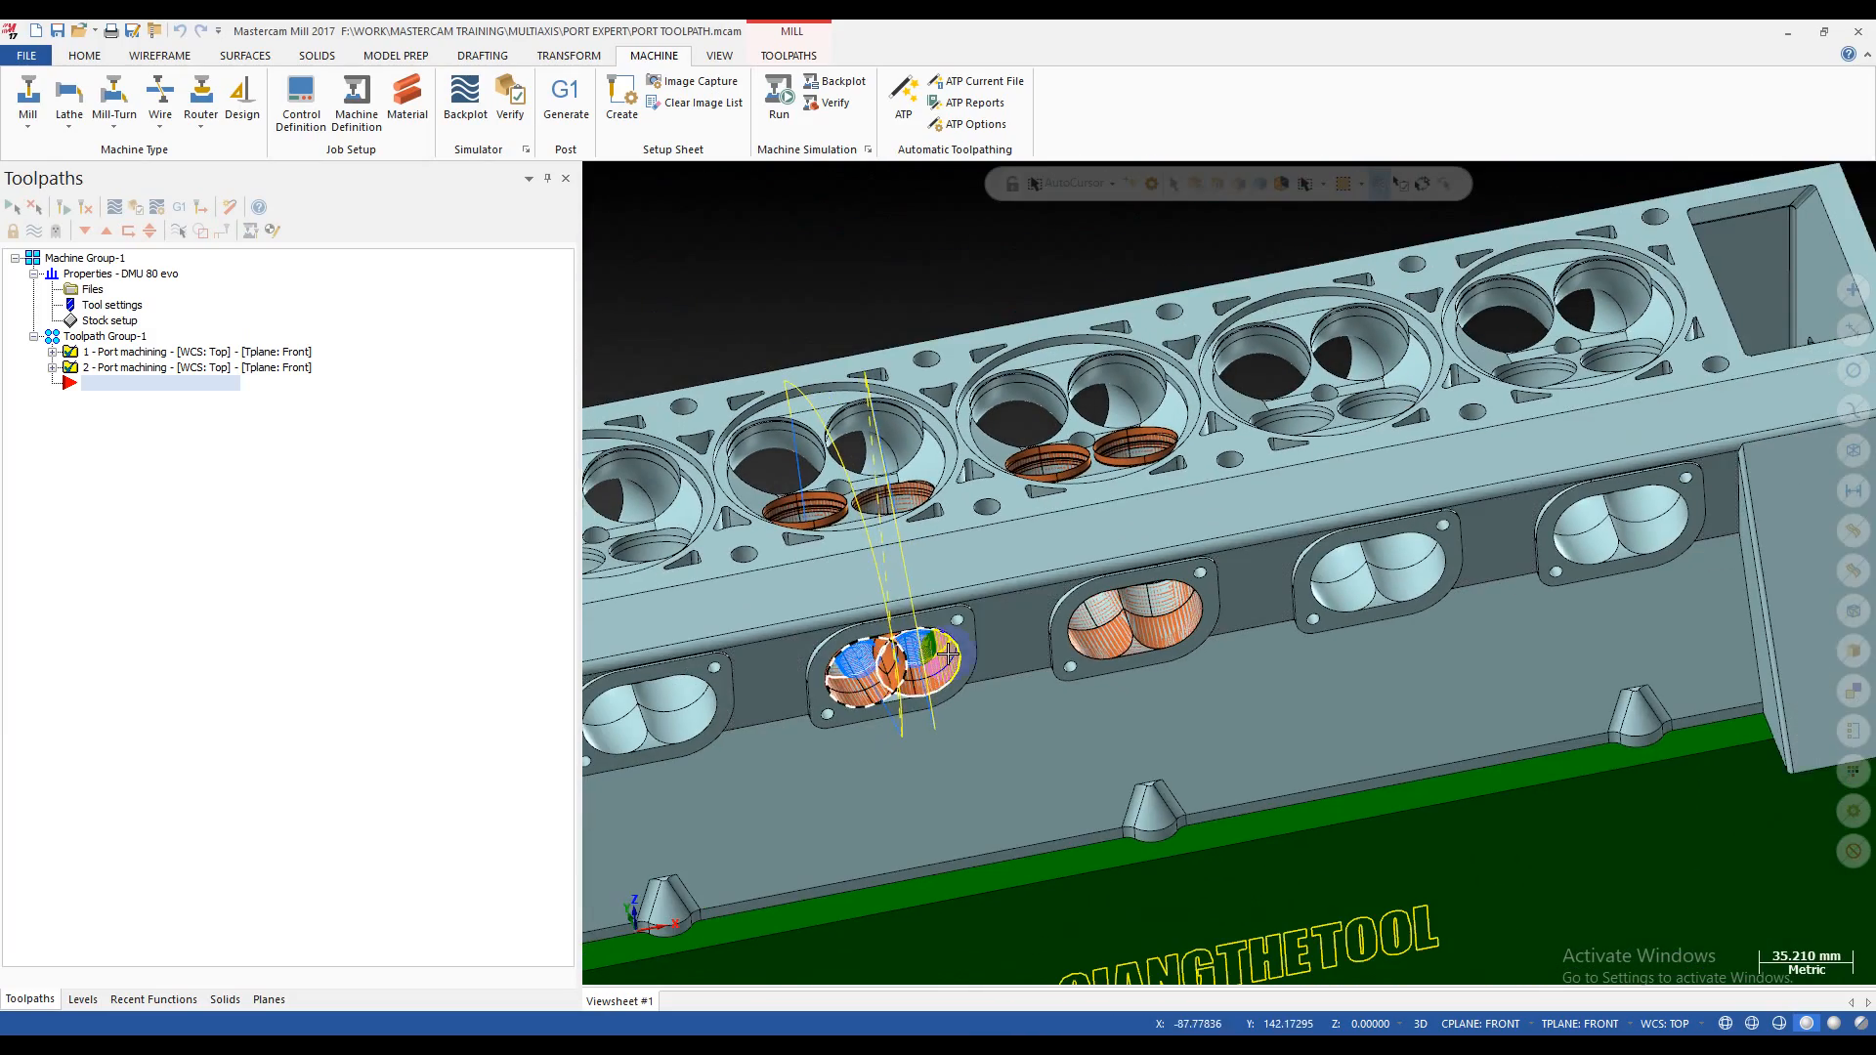
pyautogui.scroll(-2, 1236, 492)
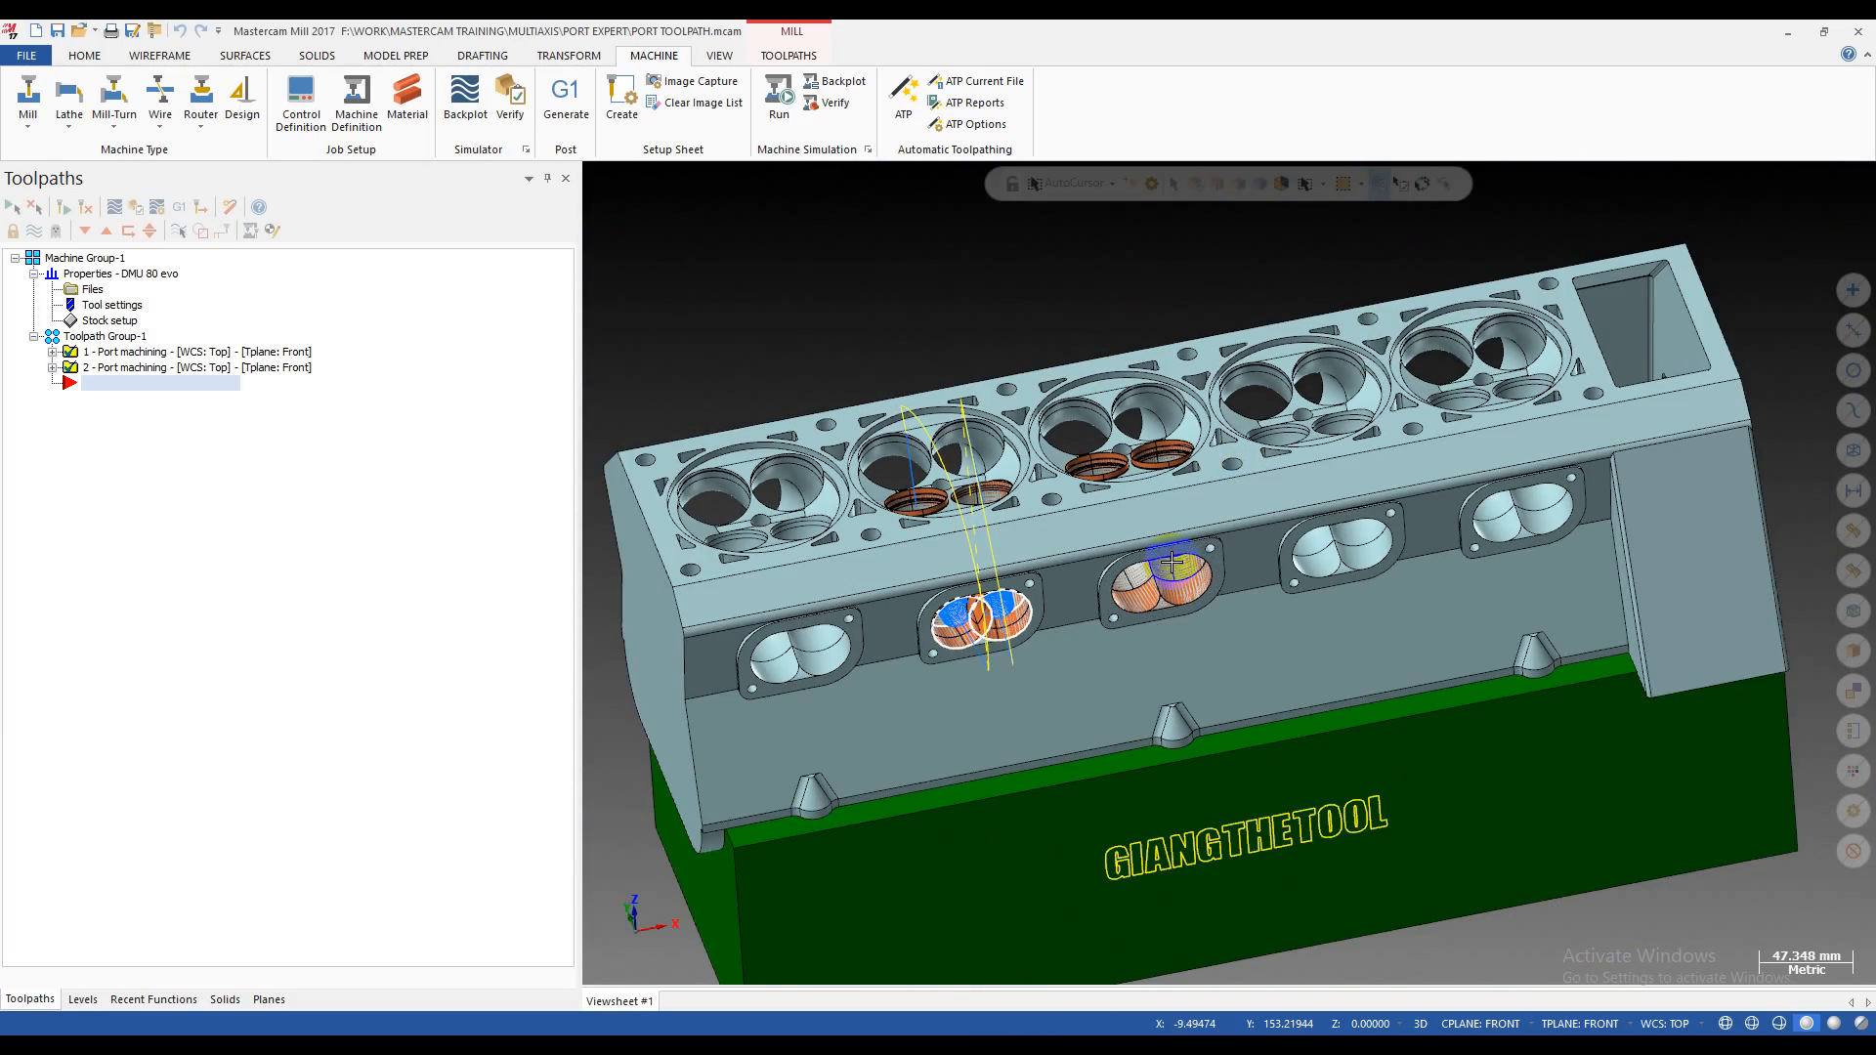
pyautogui.moveTo(1044, 513); pyautogui.dragTo(1261, 592, button='middle')
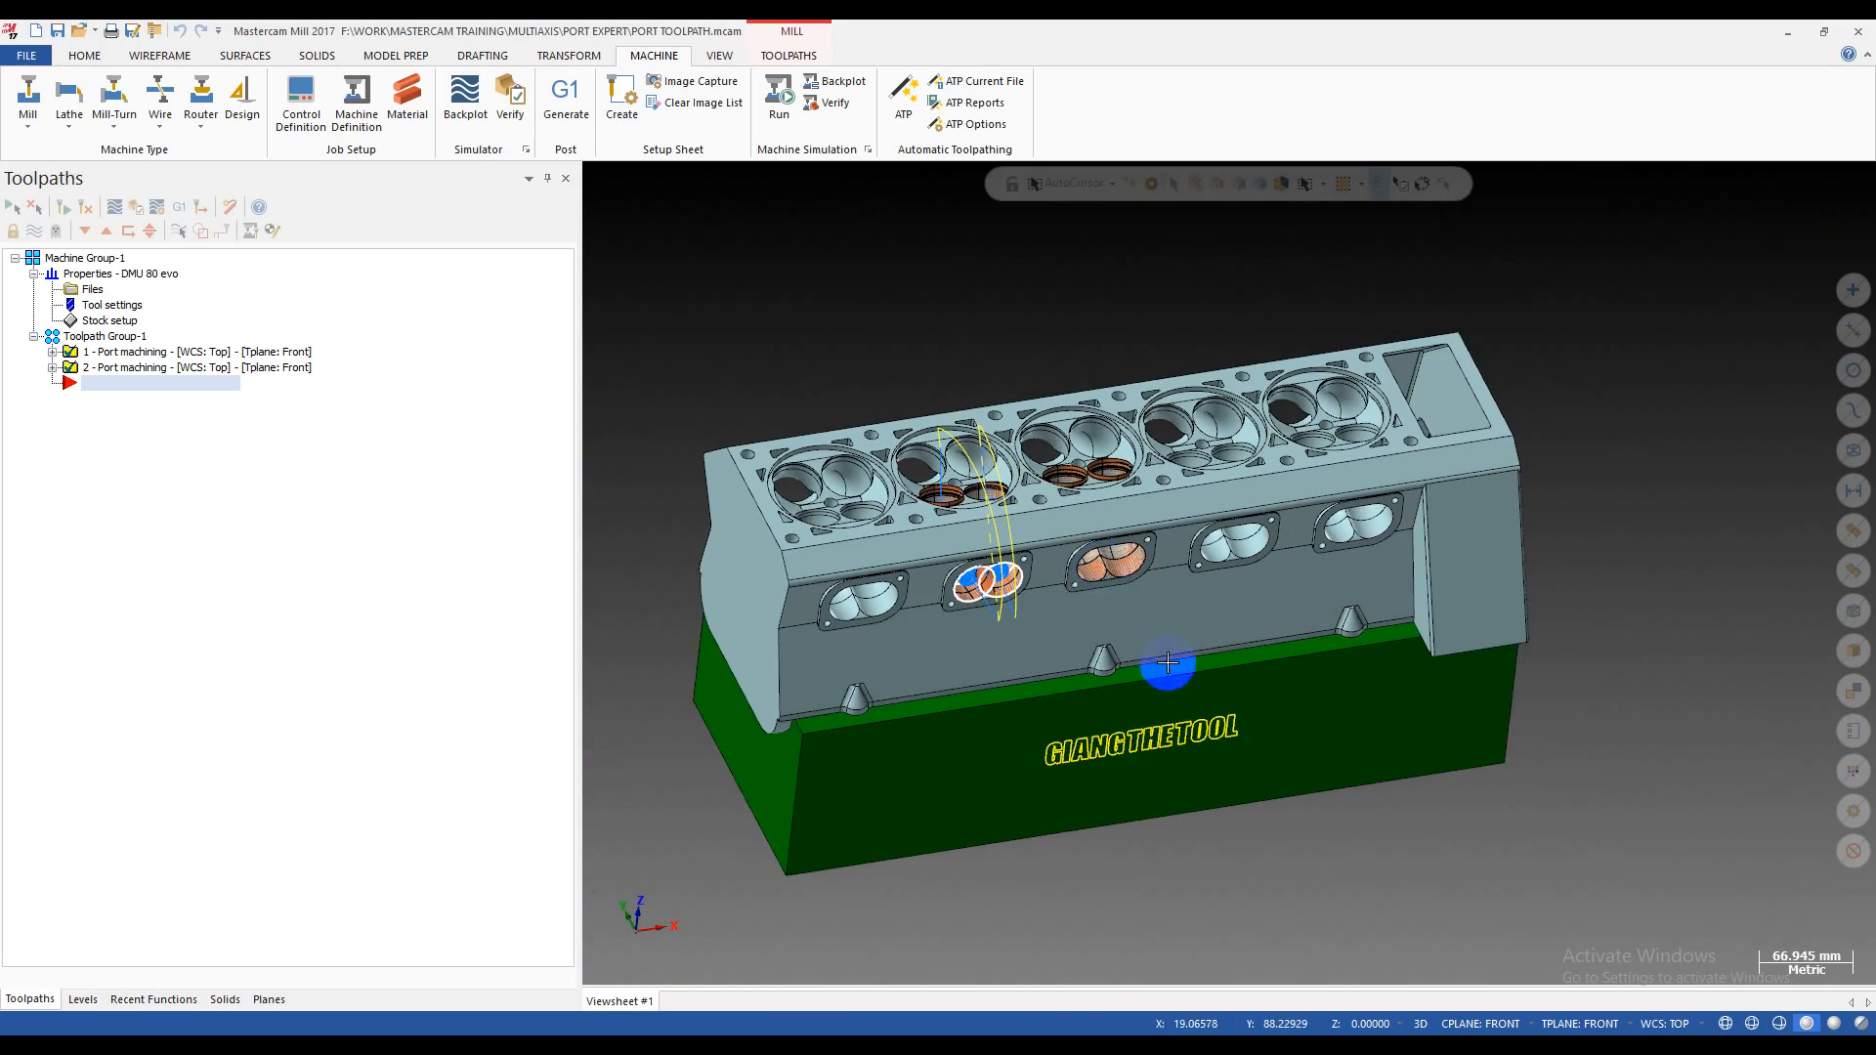
pyautogui.moveTo(1168, 662); pyautogui.dragTo(1084, 908, button='middle')
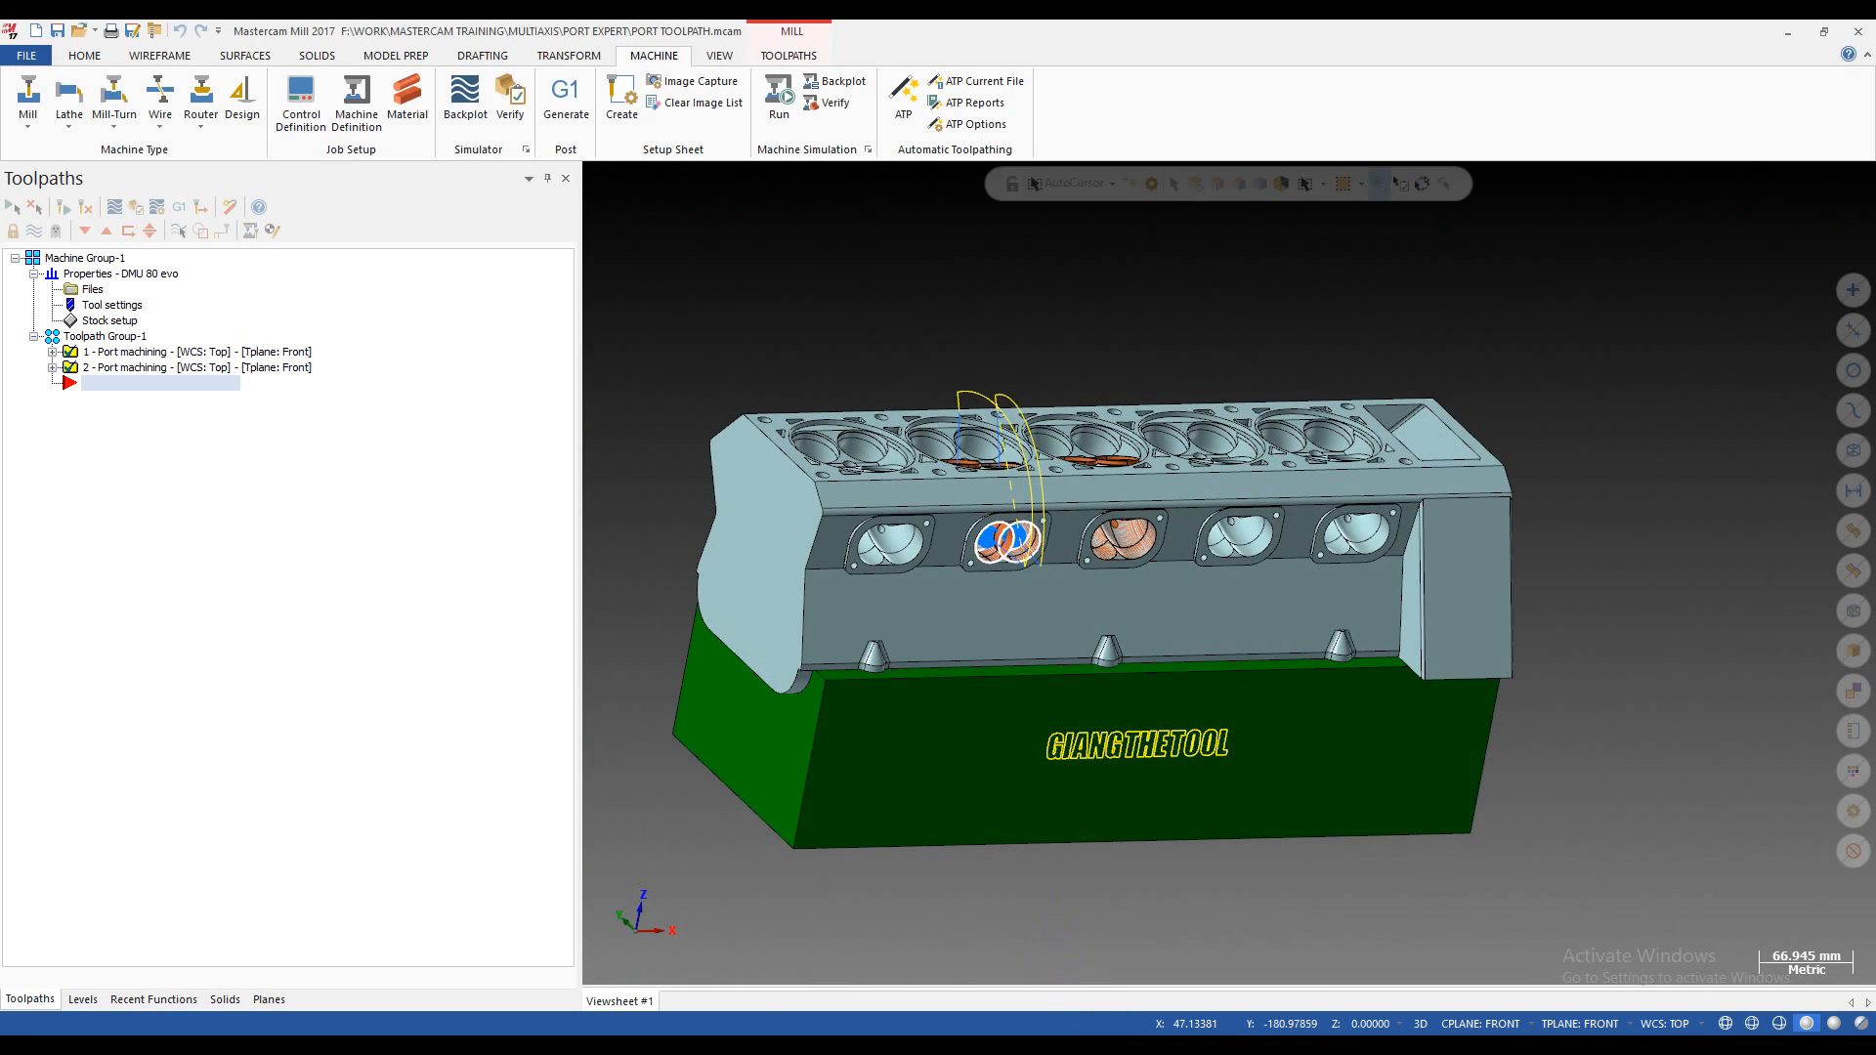